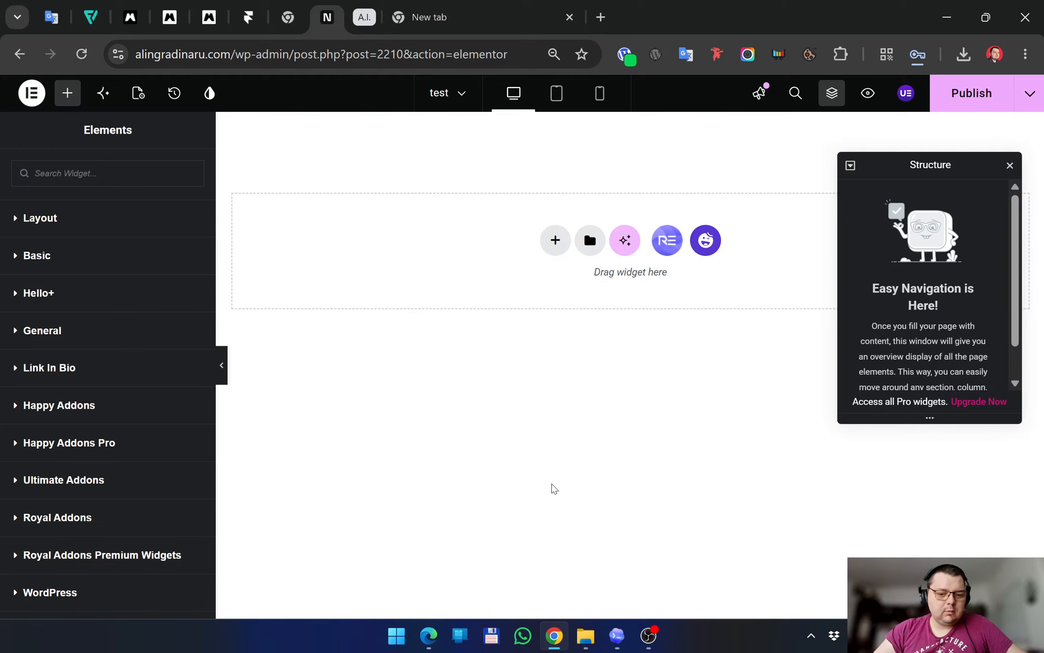
View the charity homepage preview in Edge, switch to Codex, and review its "Design charity website template" chat before returning to the preview
{"action": "left_click", "coordinate": [429, 635]}
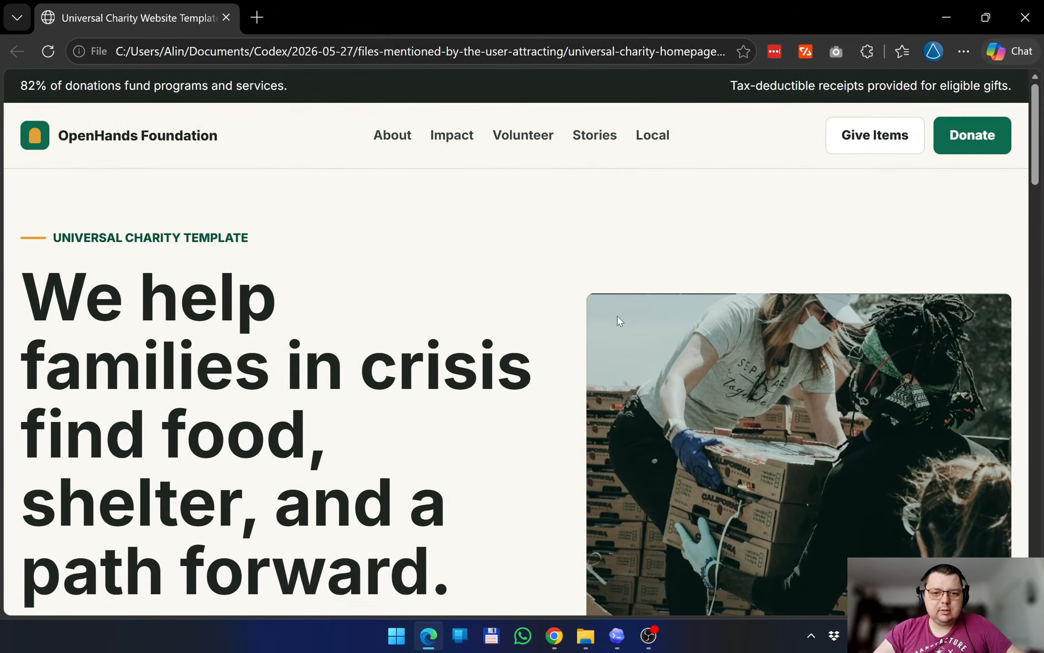
{"action": "left_click", "coordinate": [616, 635]}
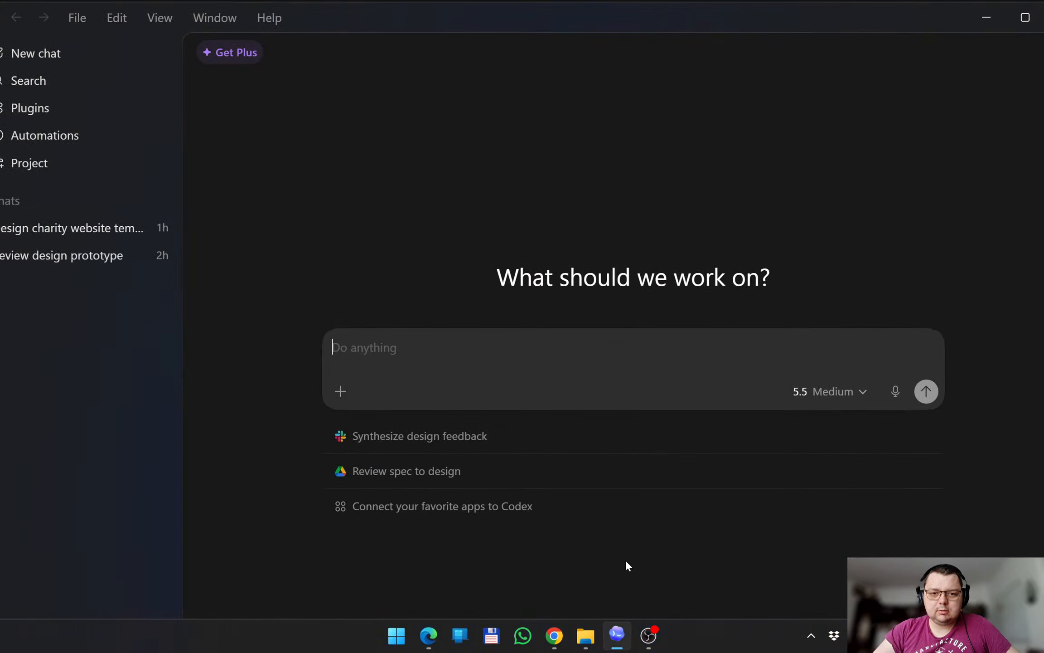
{"action": "left_click_drag", "start_coordinate": [607, 13], "coordinate": [618, 12]}
{"action": "double_click", "coordinate": [618, 10]}
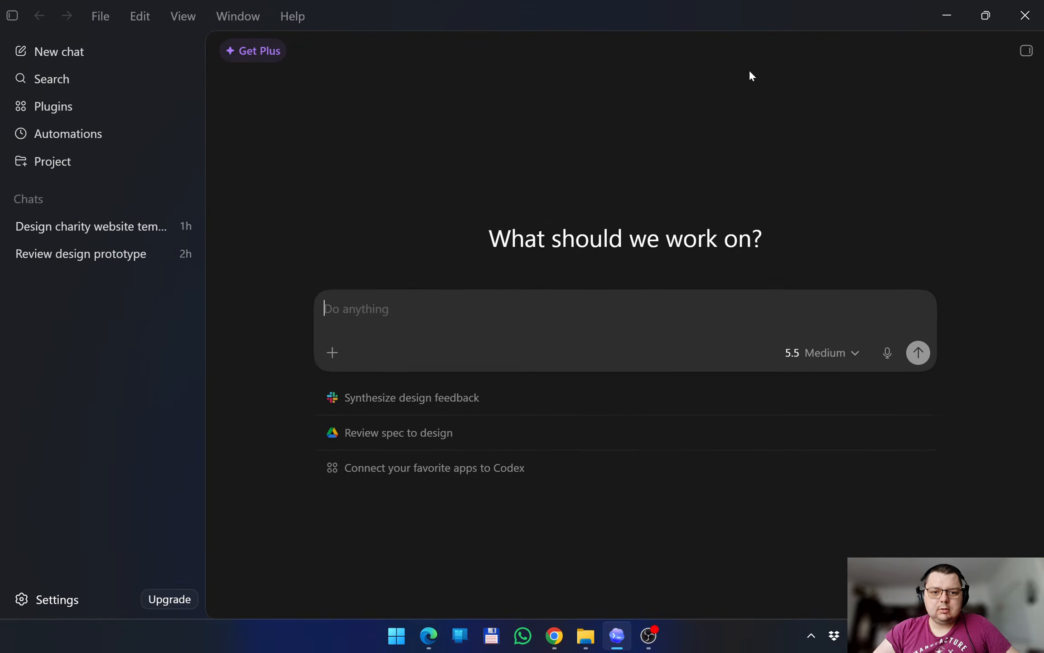
{"action": "left_click", "coordinate": [113, 230]}
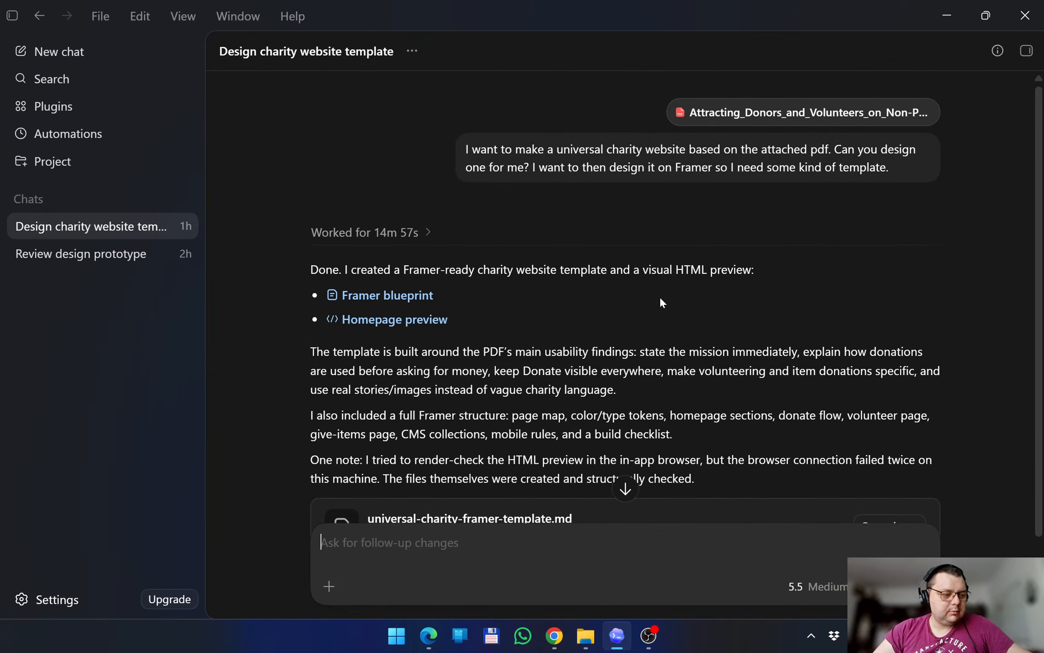
{"action": "left_click", "coordinate": [952, 13]}
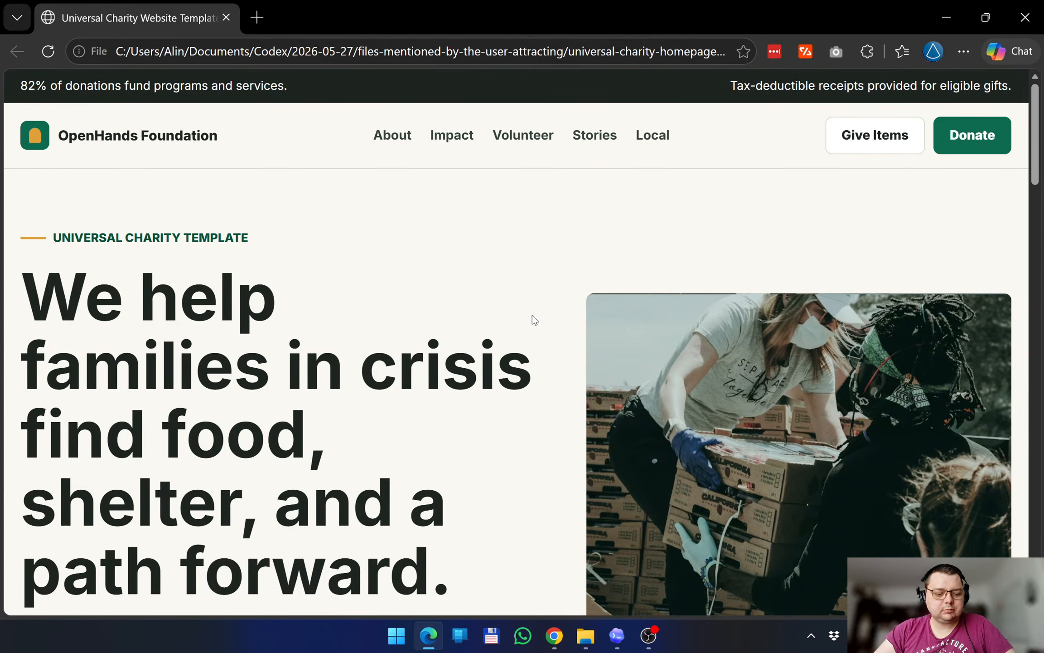
{"action": "key", "text": "fn+f"}
{"action": "key", "text": "fn+f"}
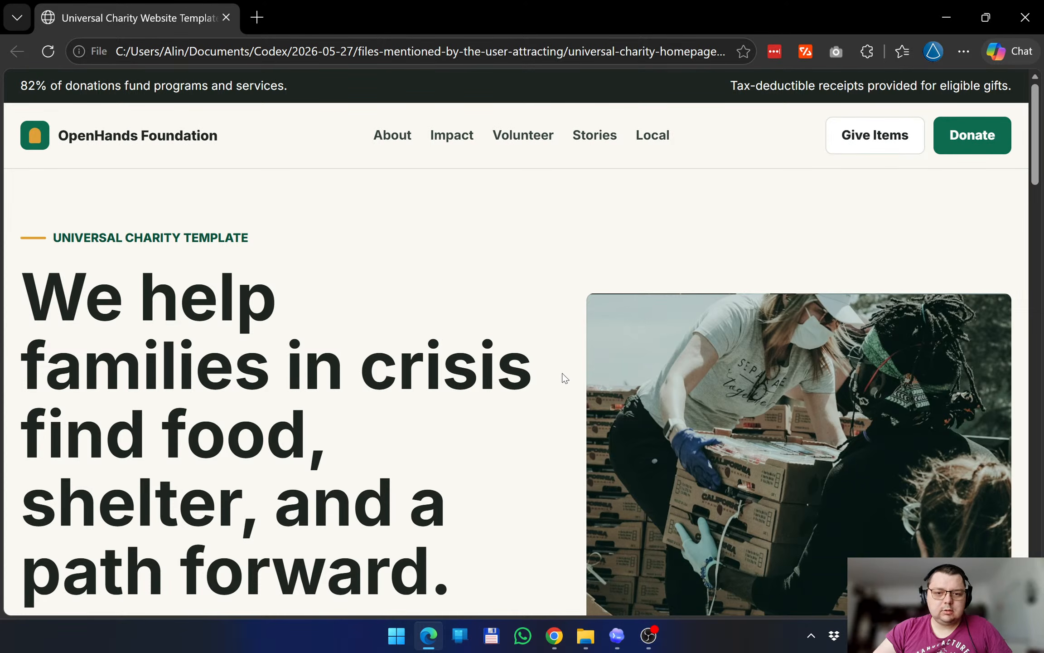
Switch between Chrome's Elementor editor and the charity preview in Edge, and examine Elementor's Layout, Basic and Hello+ widget categories
{"action": "left_click", "coordinate": [554, 634]}
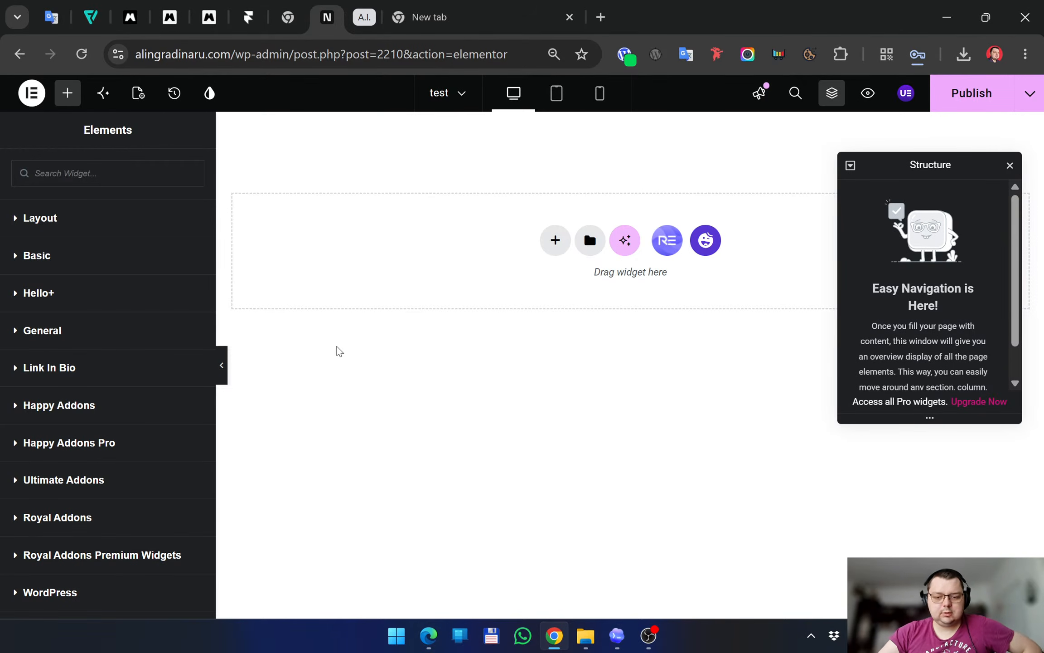
{"action": "left_click", "coordinate": [428, 635]}
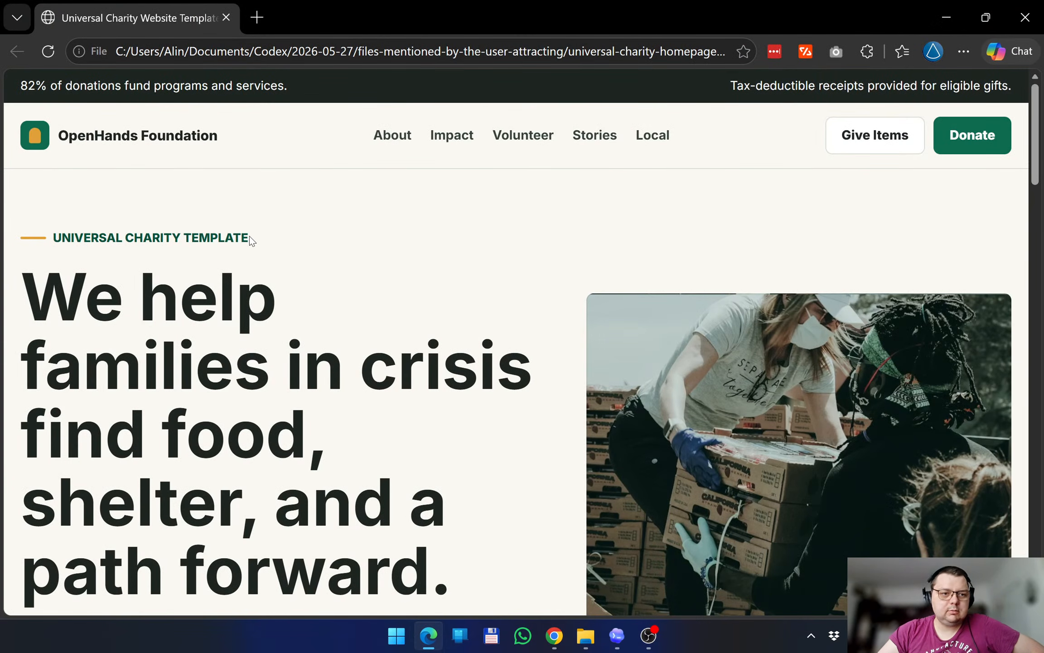
{"action": "left_click", "coordinate": [943, 18]}
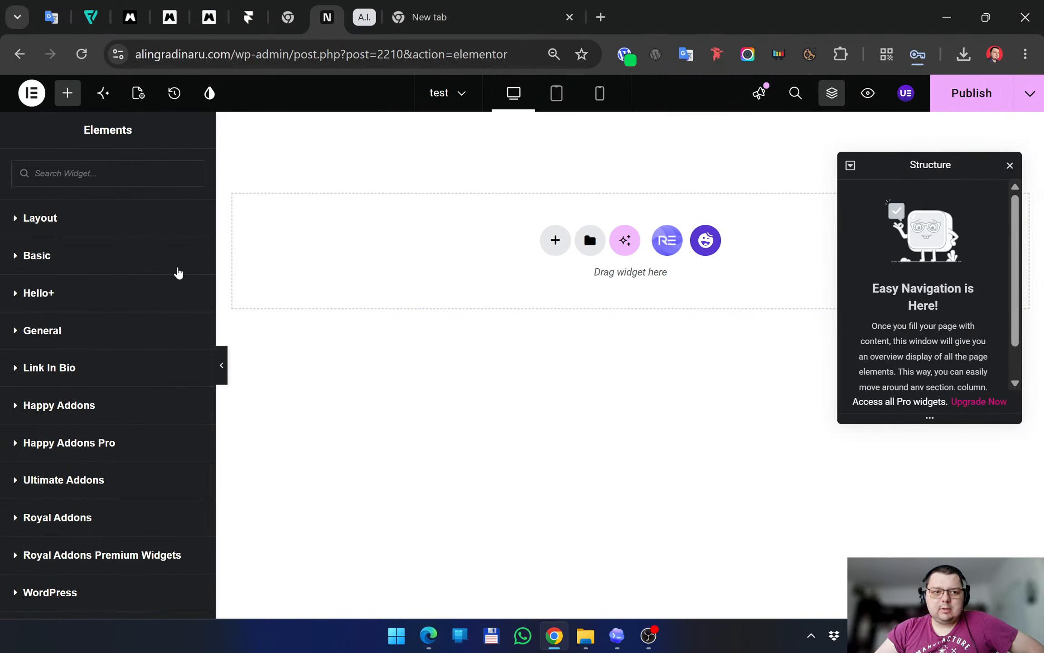
{"action": "left_click", "coordinate": [16, 220]}
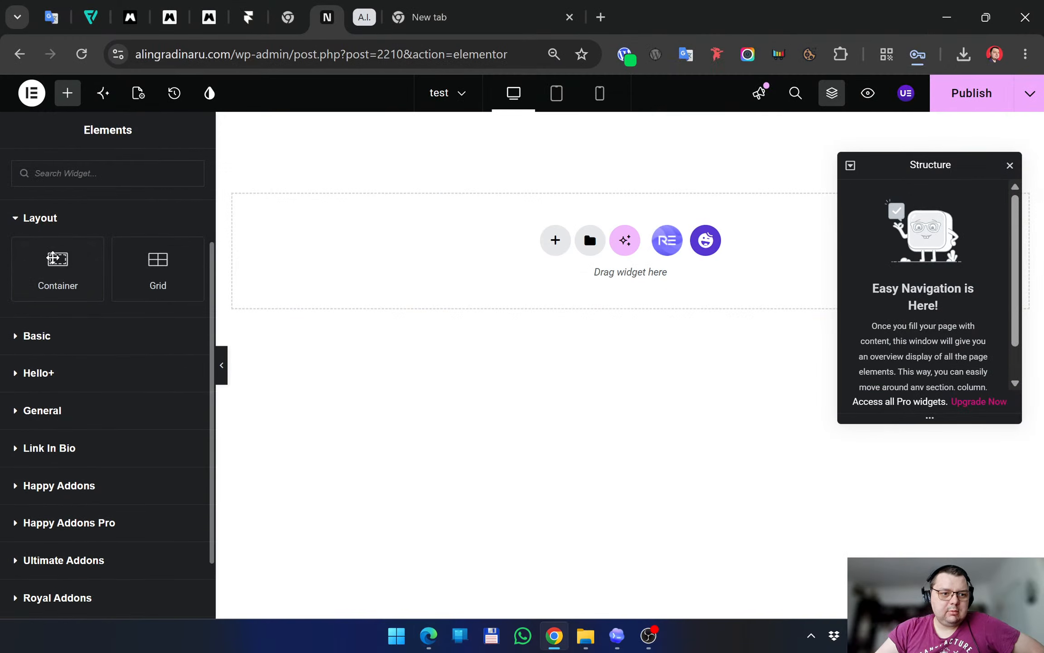
{"action": "left_click", "coordinate": [16, 222]}
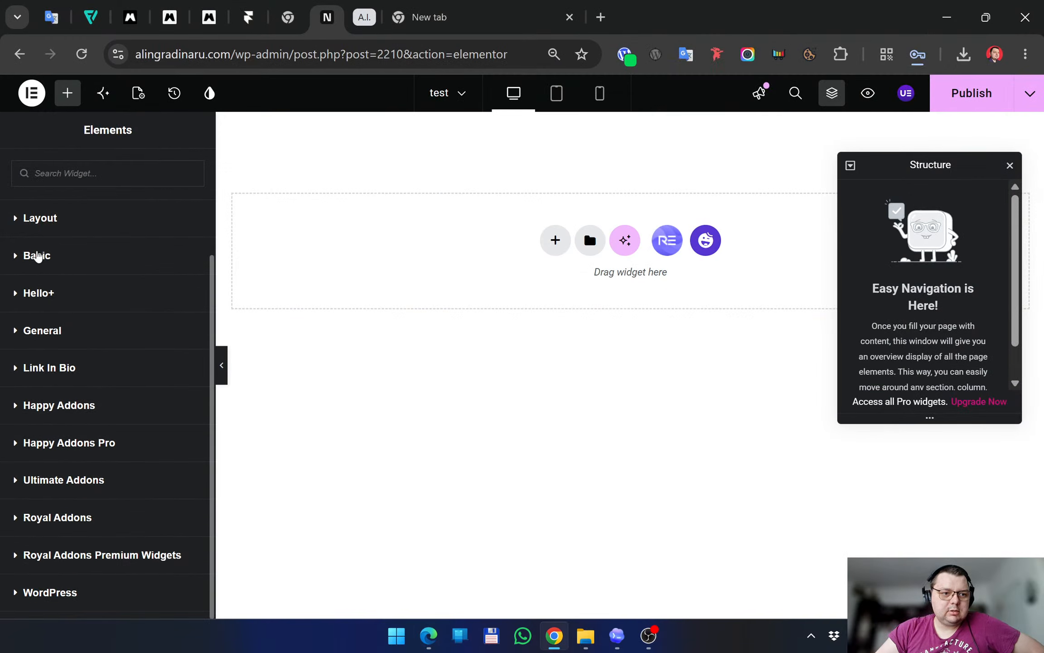
{"action": "left_click", "coordinate": [16, 259]}
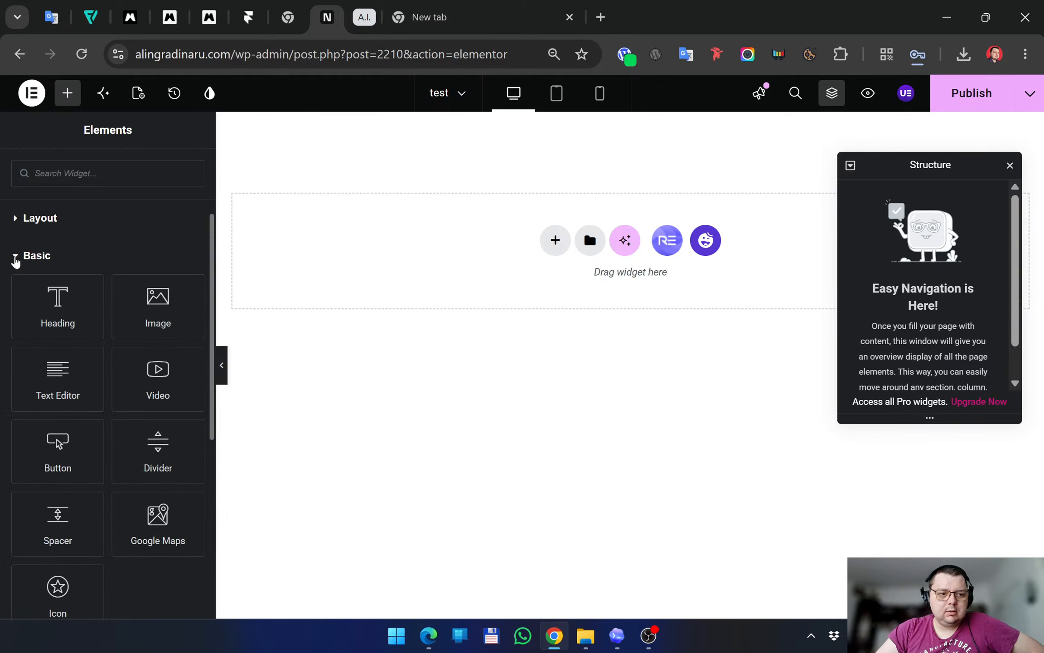
{"action": "left_click", "coordinate": [15, 260]}
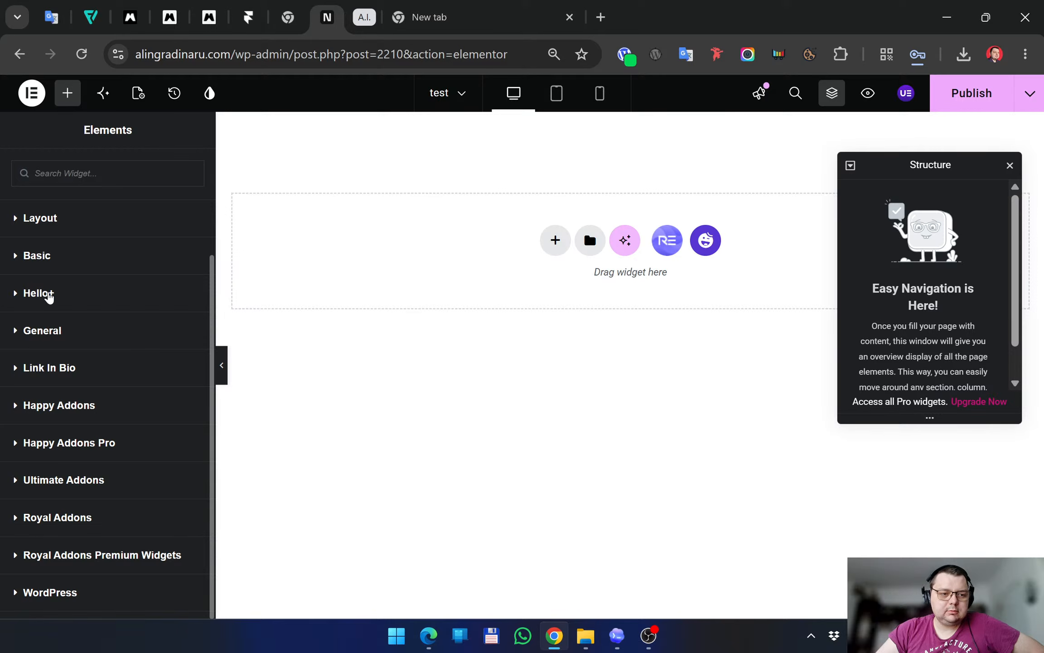
{"action": "left_click", "coordinate": [15, 294]}
{"action": "left_click", "coordinate": [15, 295]}
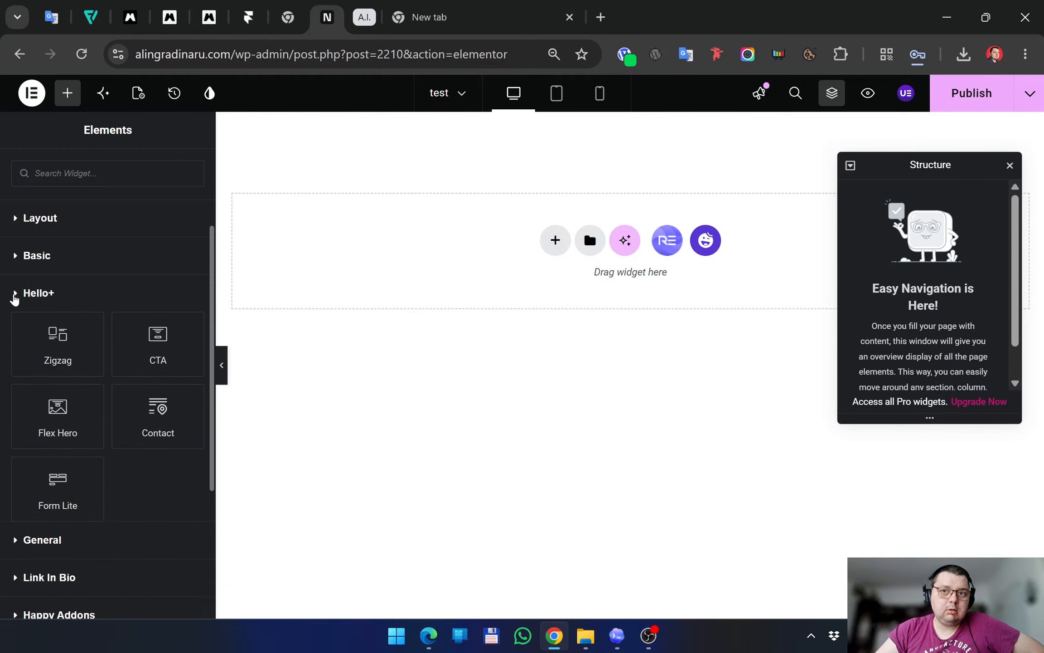
Examine the donation text in the announcement bar of the charity preview in Edge, and return to the Elementor page in Chrome
{"action": "left_click", "coordinate": [428, 635]}
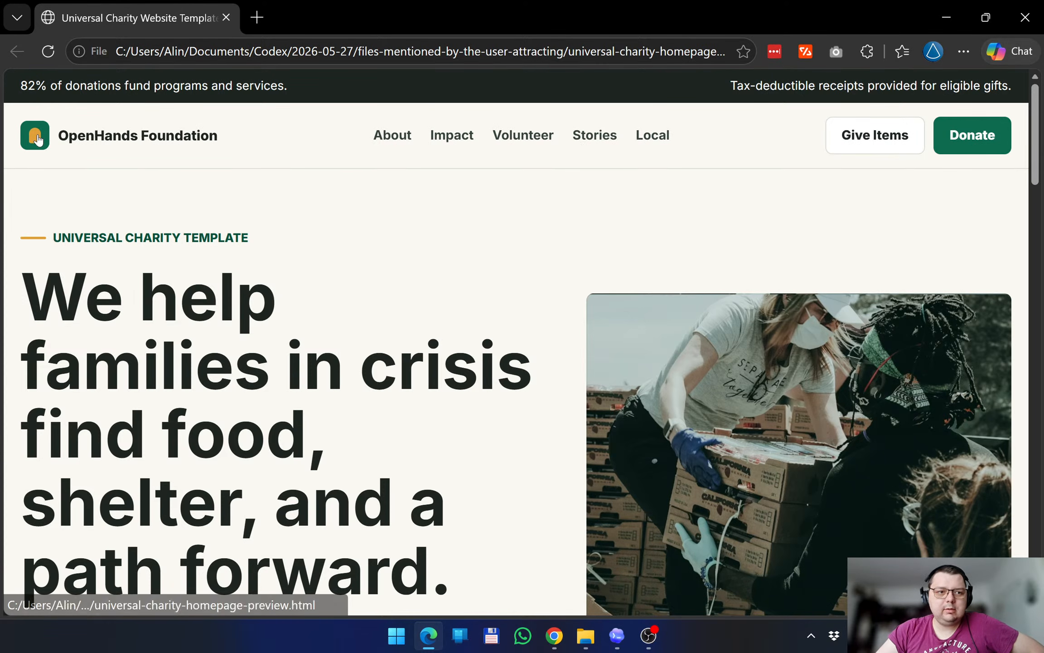
{"action": "left_click_drag", "start_coordinate": [23, 85], "coordinate": [368, 86]}
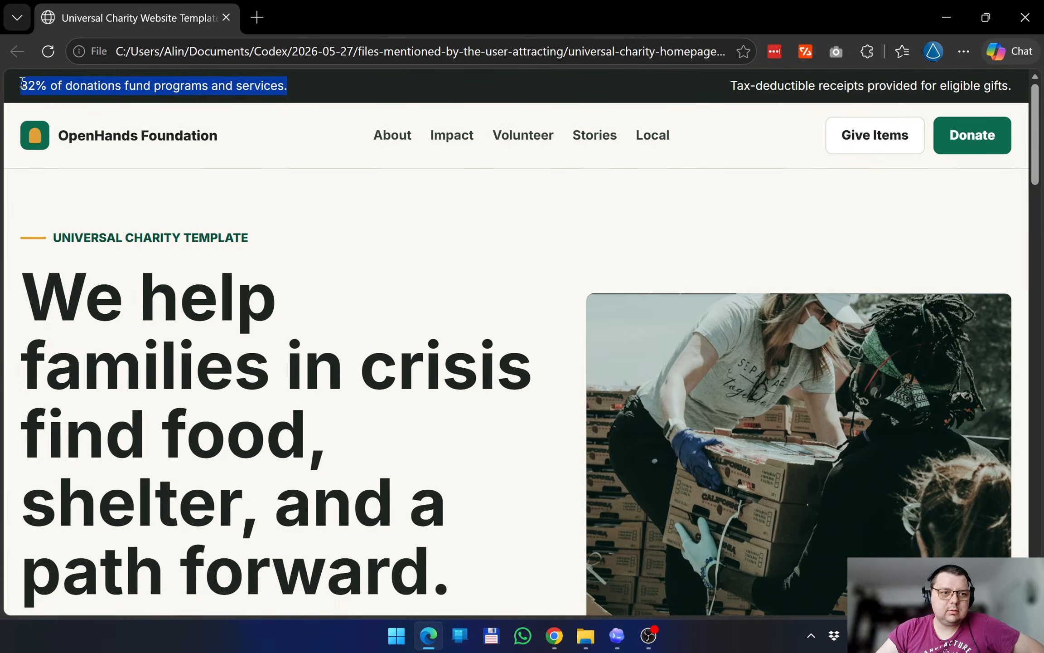
{"action": "left_click_drag", "start_coordinate": [22, 85], "coordinate": [287, 83]}
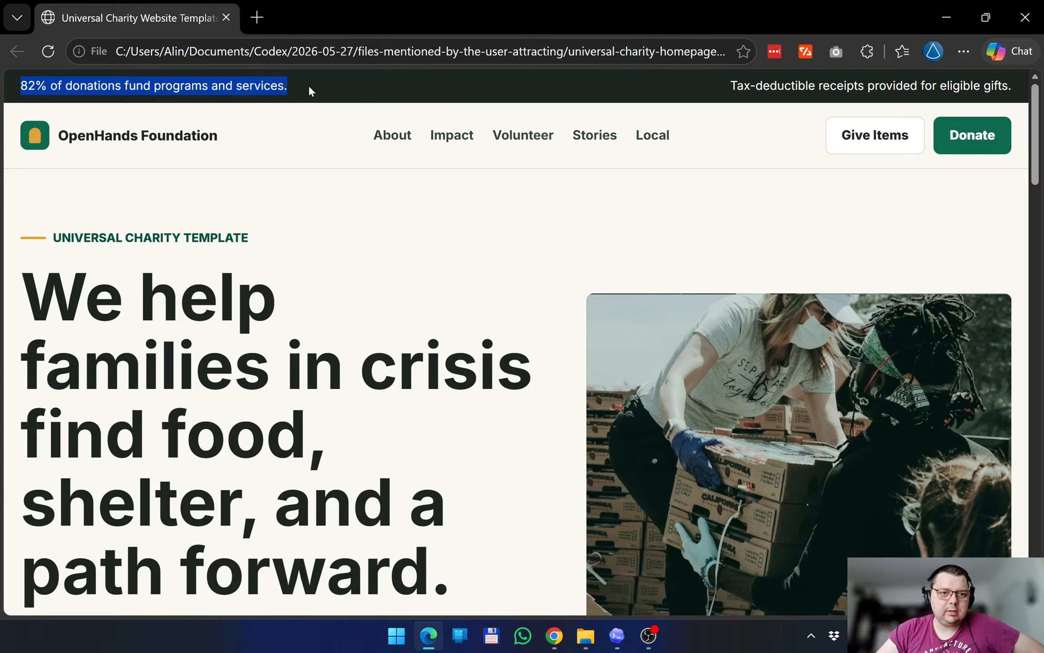
{"action": "left_click", "coordinate": [382, 86]}
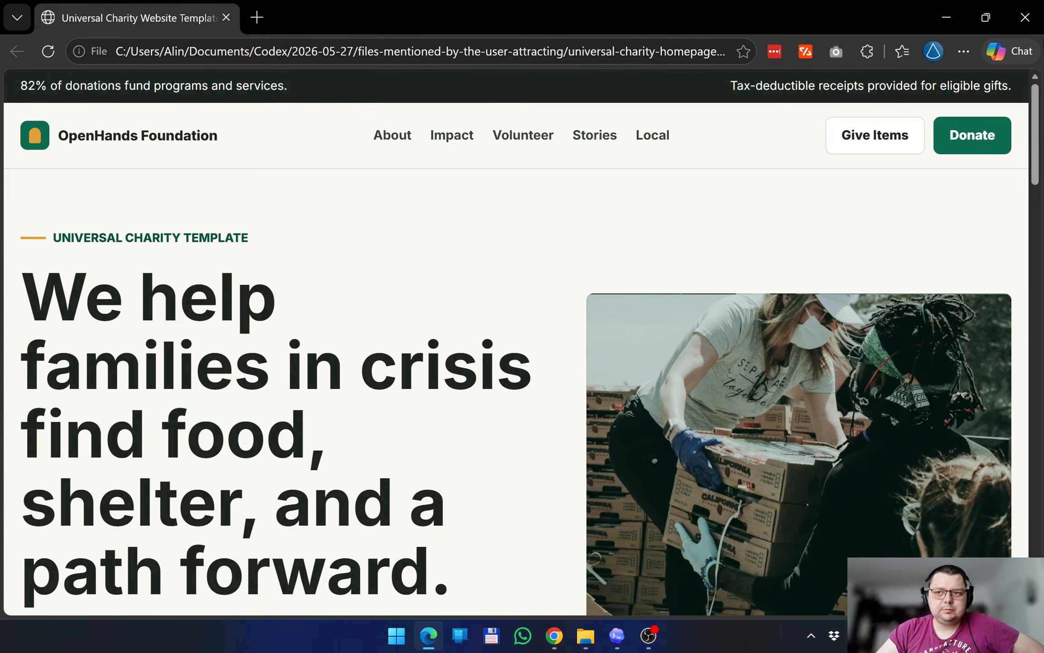
{"action": "left_click", "coordinate": [946, 17]}
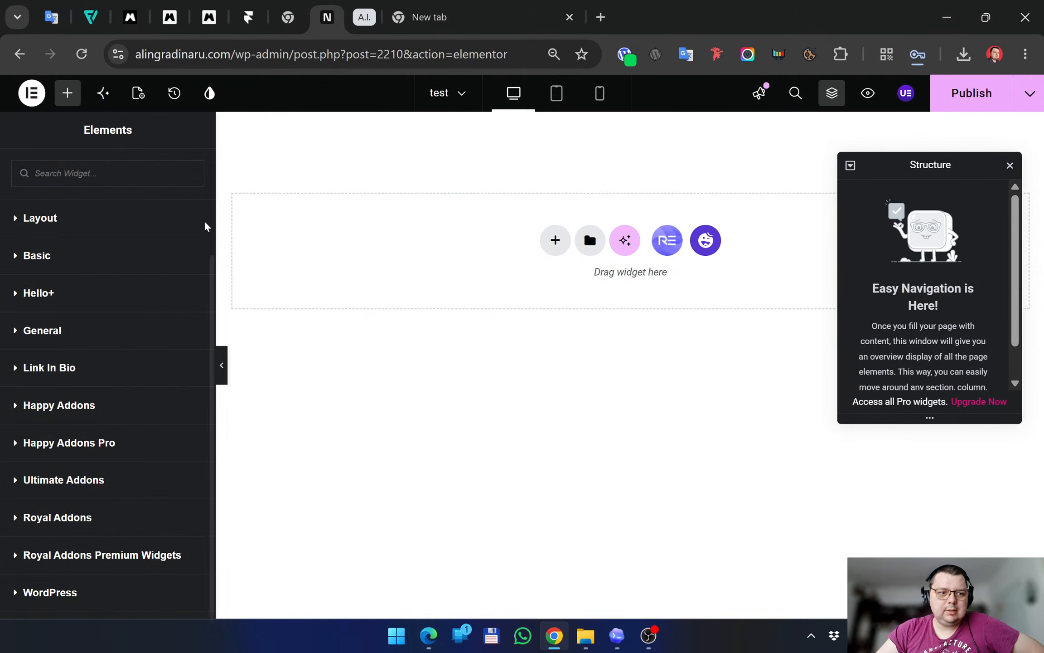
Add a single-column Flexbox container to the empty page and look through its layout style settings
{"action": "left_click", "coordinate": [558, 242]}
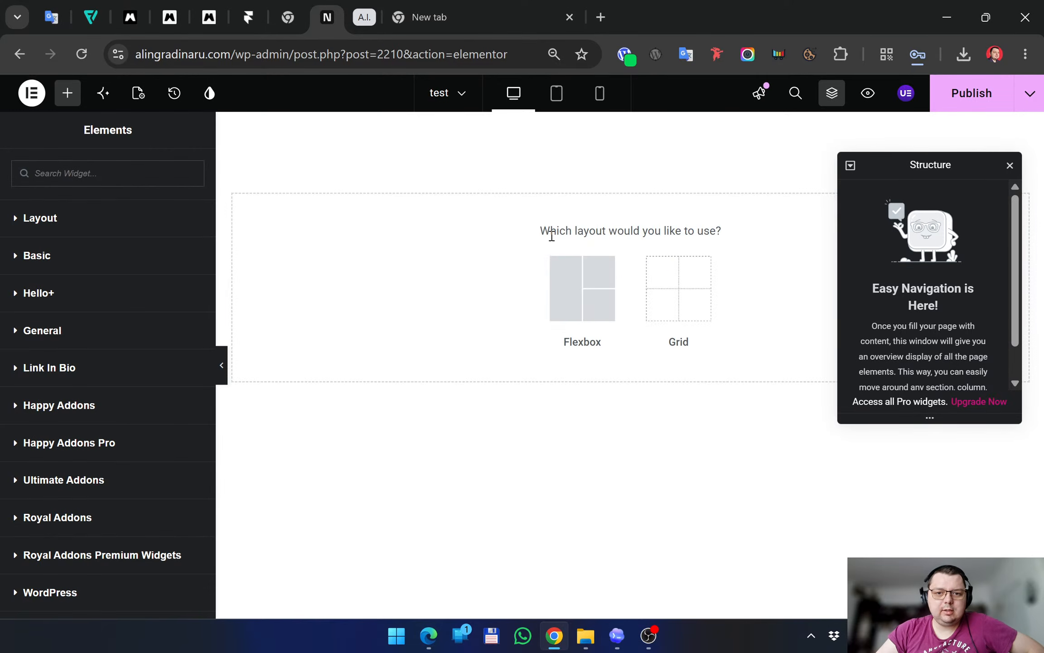
{"action": "left_click", "coordinate": [576, 281]}
{"action": "left_click", "coordinate": [424, 286]}
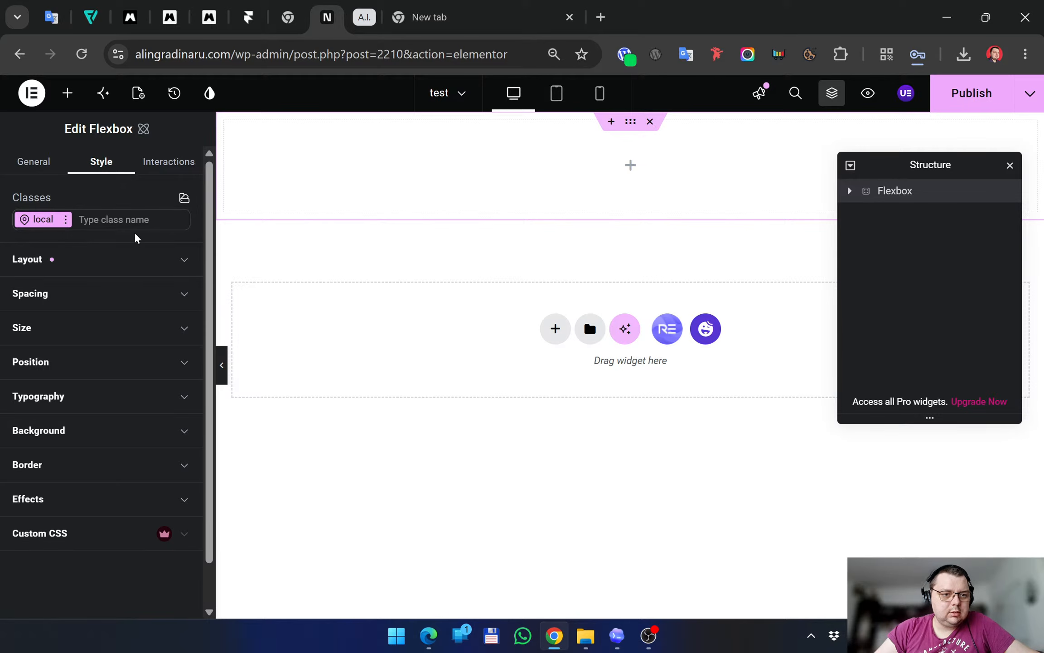
{"action": "left_click", "coordinate": [185, 260]}
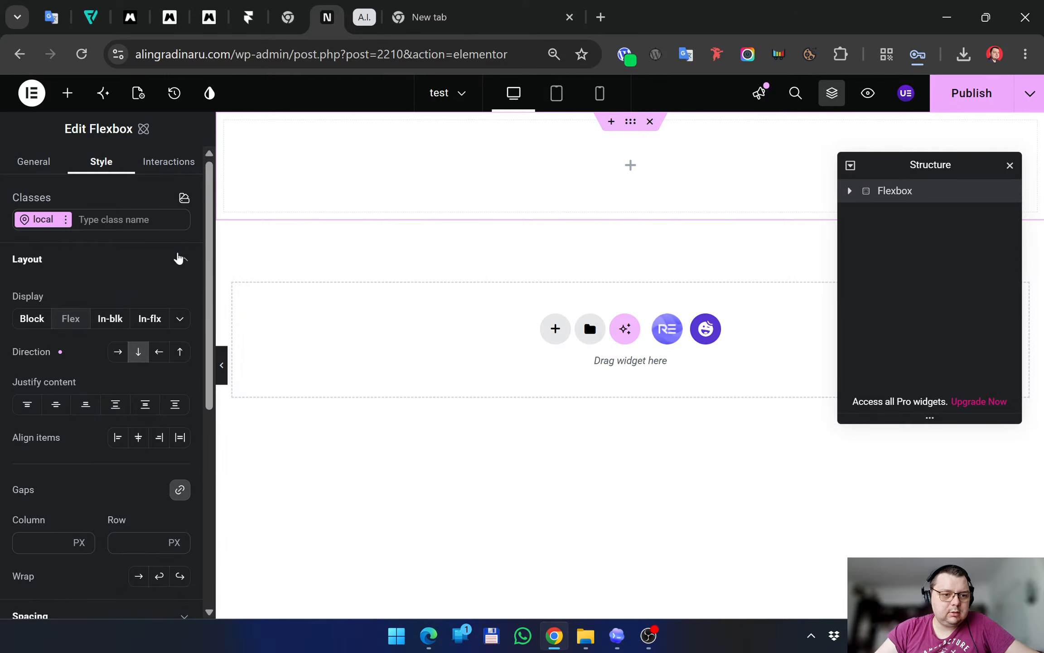
{"action": "left_click", "coordinate": [180, 260]}
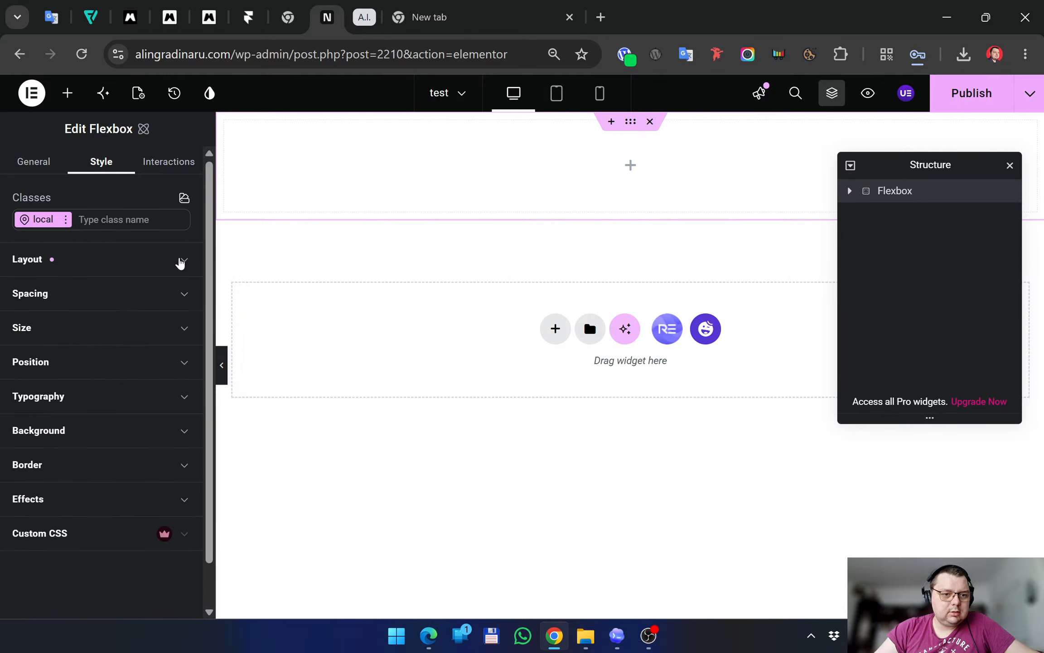
{"action": "left_click", "coordinate": [181, 262]}
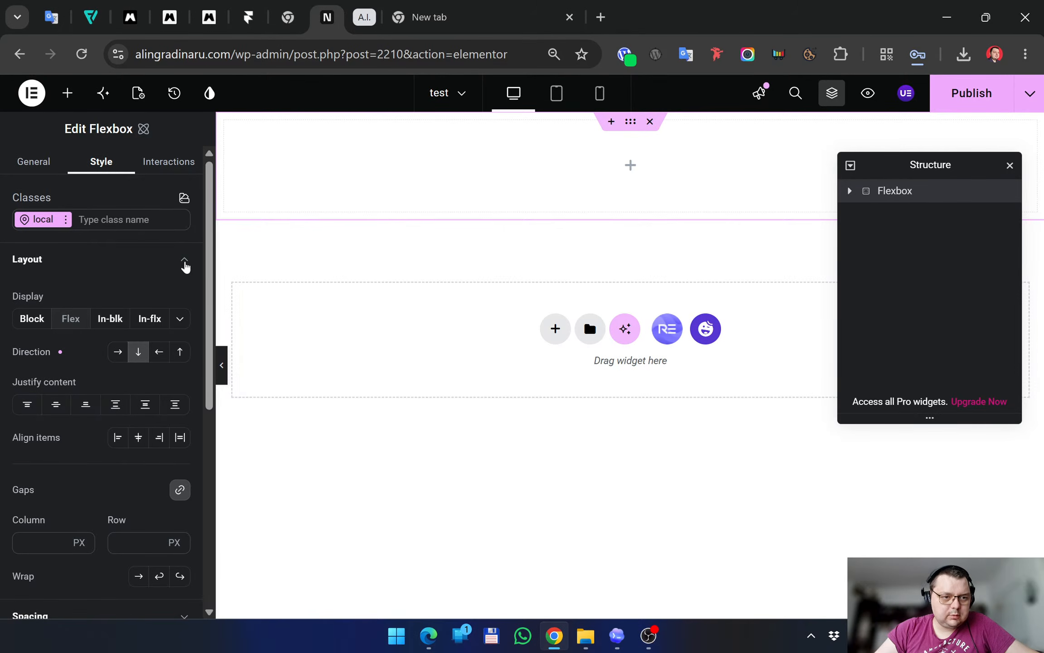
{"action": "left_click", "coordinate": [184, 260]}
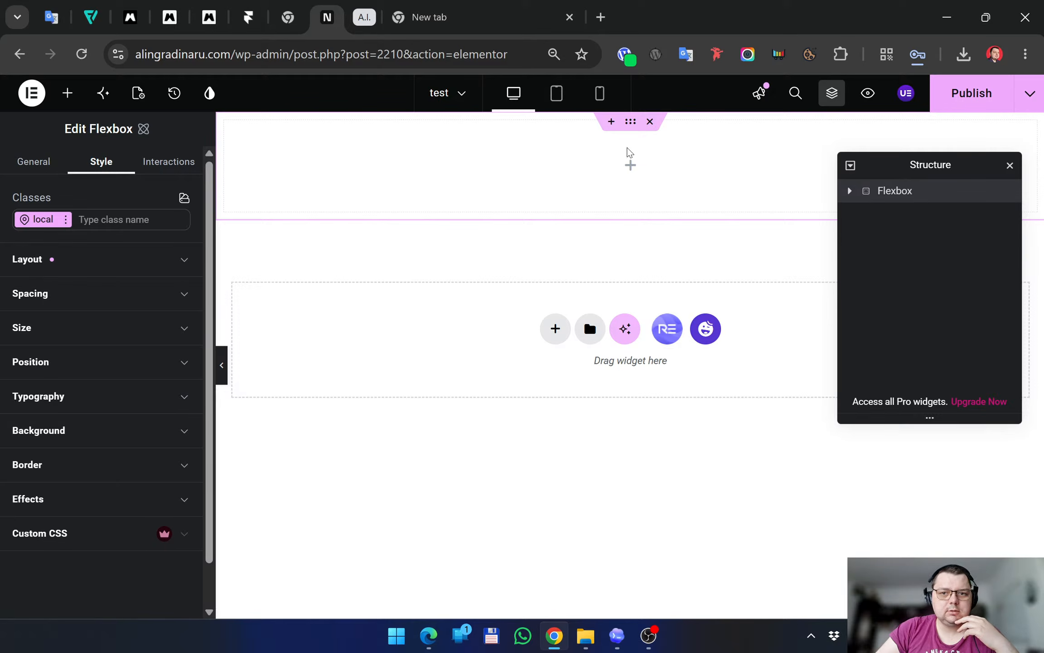
Insert a Div block from the Atomic Elements inside the Flexbox
{"action": "left_click", "coordinate": [628, 168]}
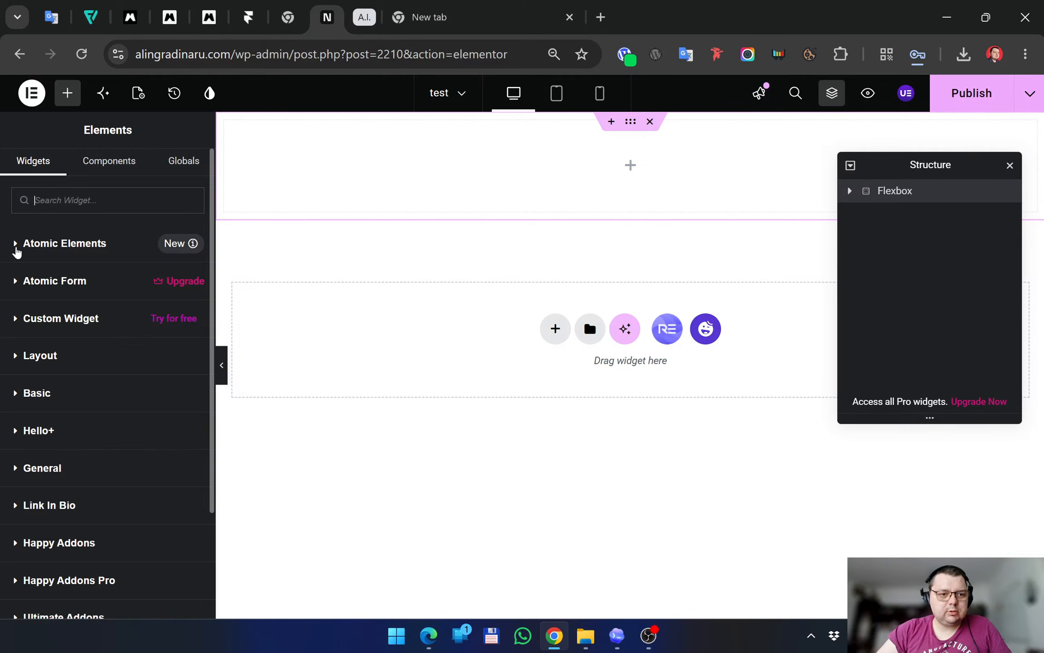
{"action": "left_click", "coordinate": [15, 249]}
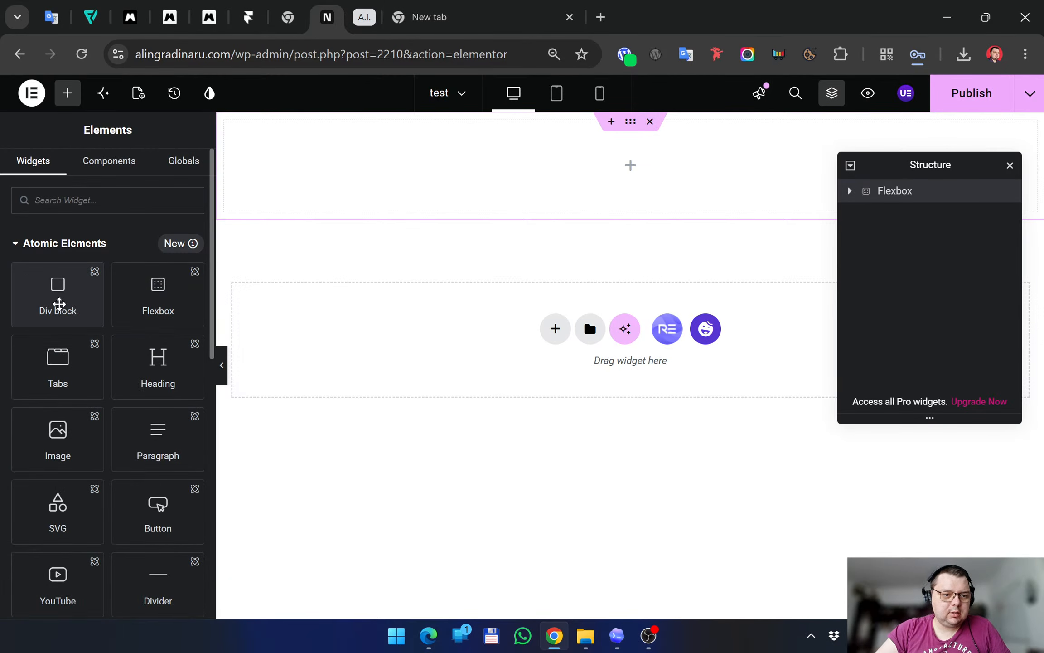
{"action": "left_click_drag", "start_coordinate": [62, 301], "coordinate": [567, 204]}
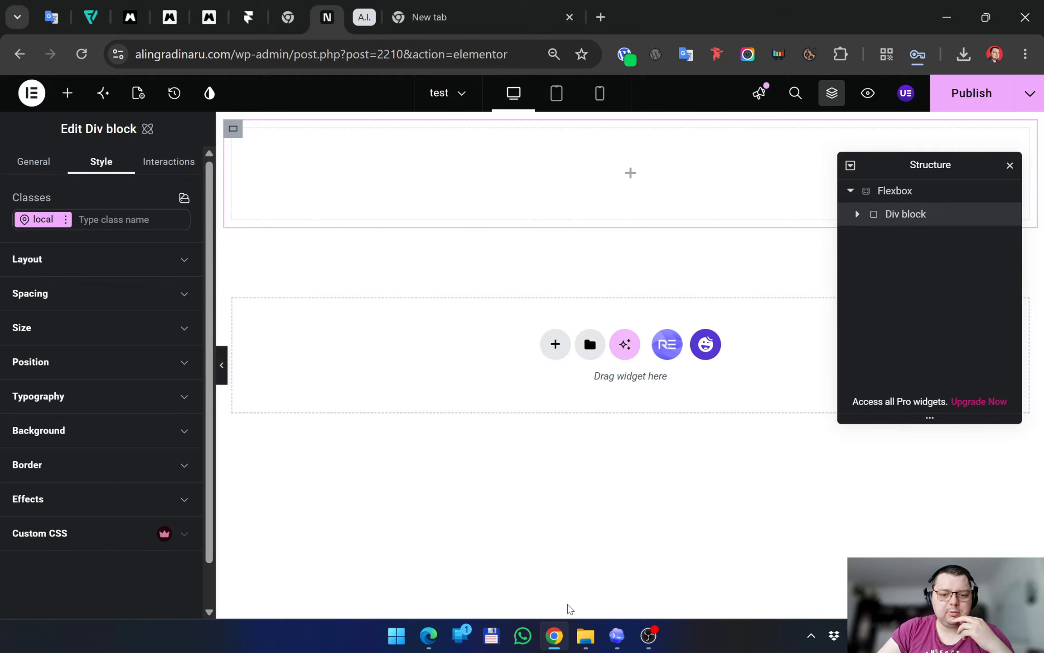
Check the announcement bar in the Edge preview, and in Chrome set the Div block's background color to #202020
{"action": "left_click", "coordinate": [428, 635]}
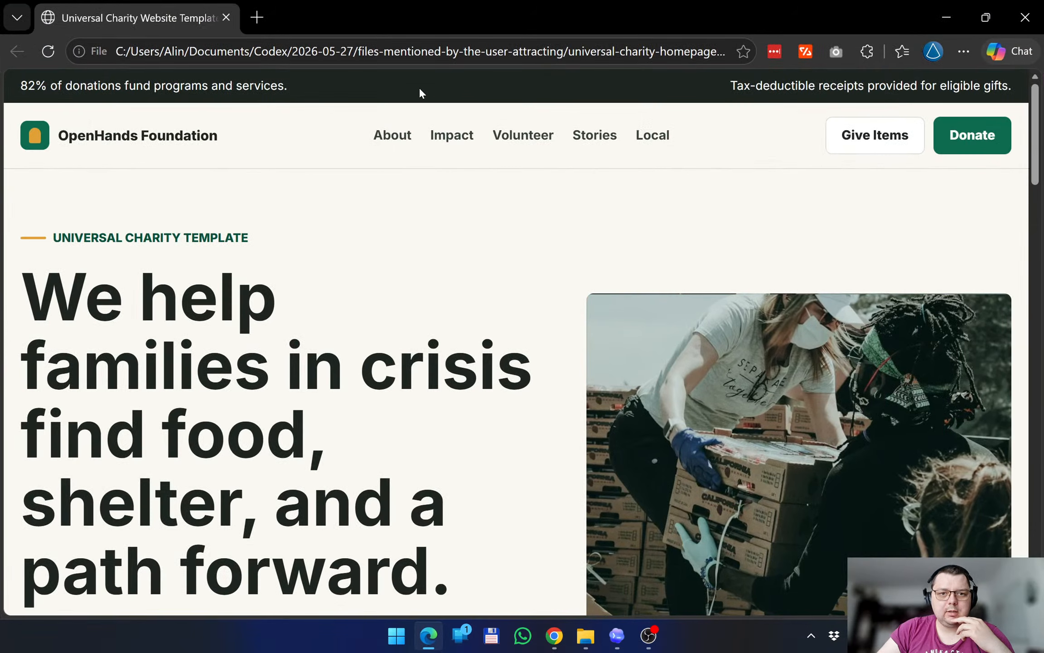
{"action": "left_click", "coordinate": [549, 635]}
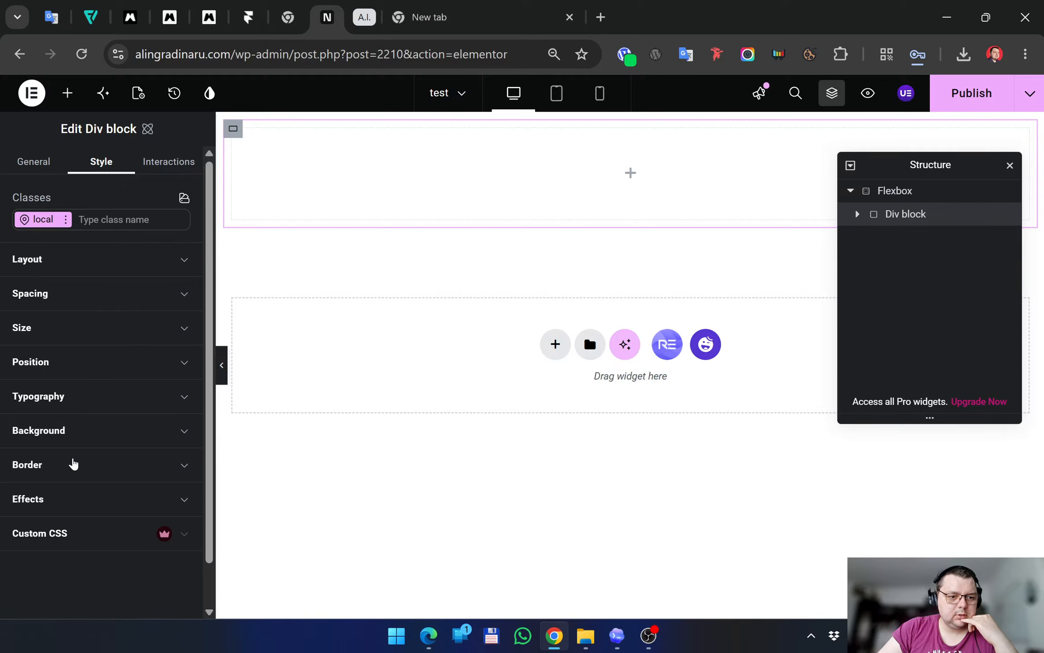
{"action": "left_click", "coordinate": [70, 431]}
{"action": "scroll", "coordinate": [70, 433], "scroll_direction": "down", "scroll_amount": 2}
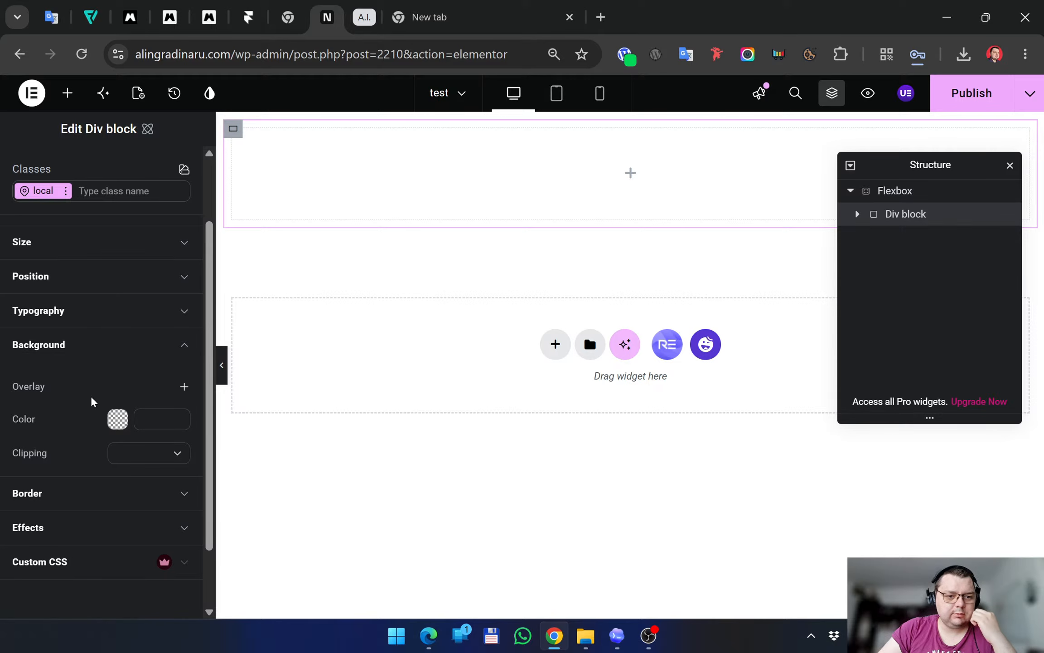
{"action": "left_click", "coordinate": [117, 419]}
{"action": "left_click", "coordinate": [148, 515]}
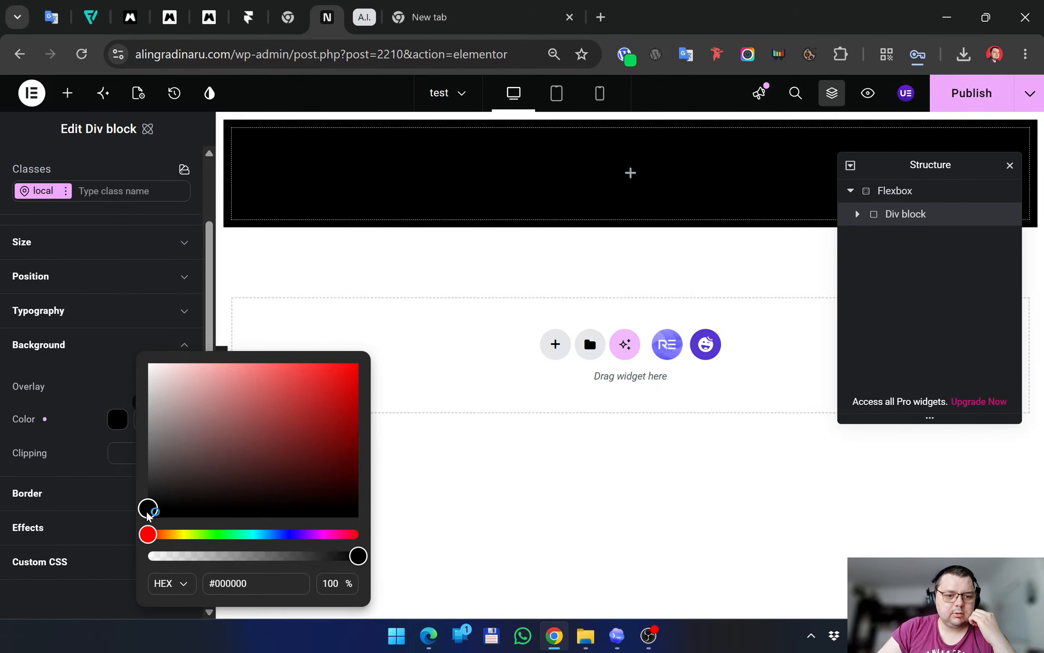
{"action": "left_click_drag", "start_coordinate": [148, 514], "coordinate": [148, 491]}
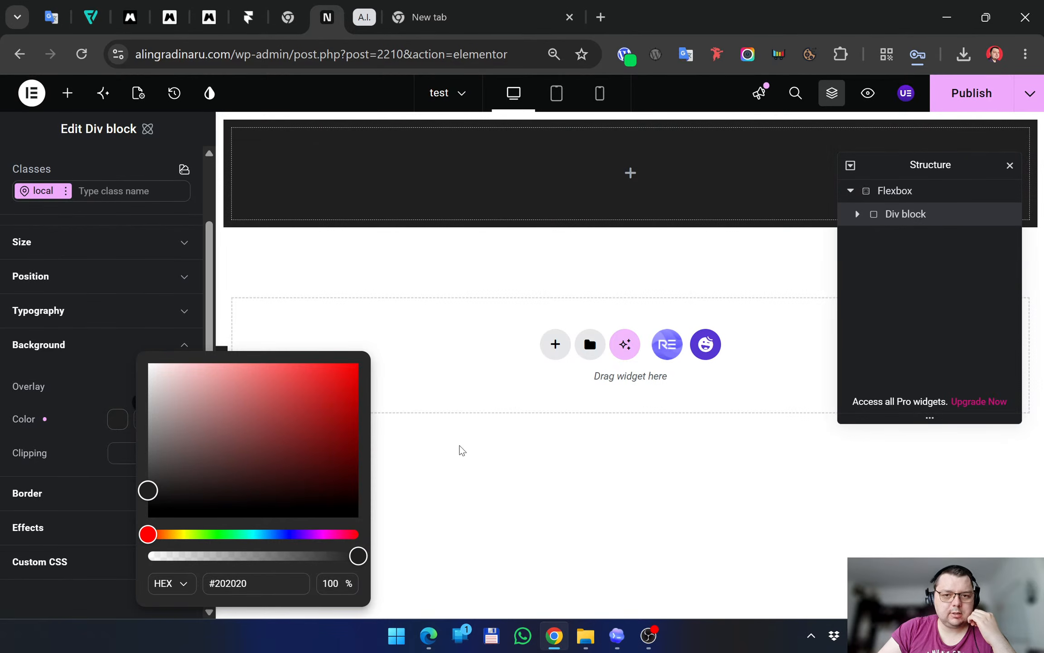
{"action": "left_click", "coordinate": [286, 255]}
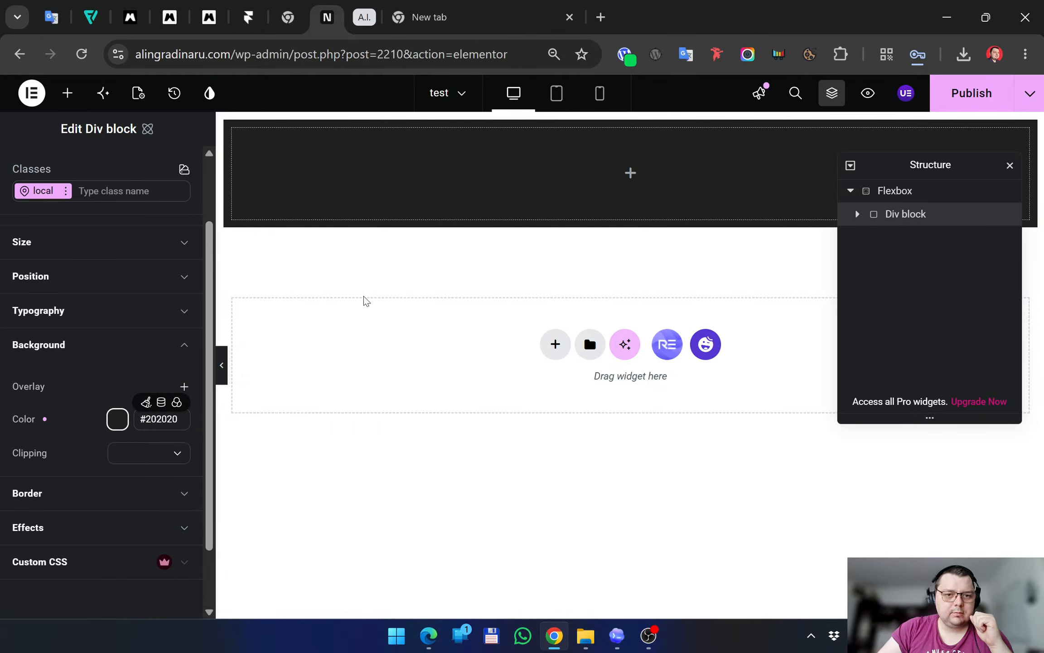
Copy the "OpenHands Foundation" brand name from the charity preview in Edge, and return to the Elementor page in Chrome
{"action": "left_click", "coordinate": [433, 640]}
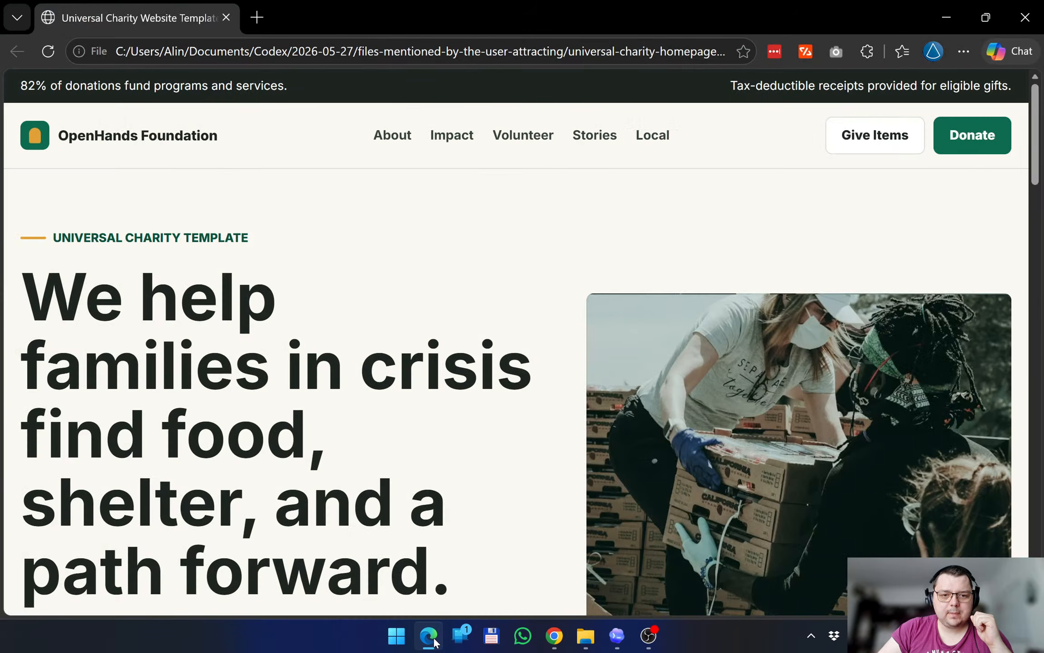
{"action": "left_click", "coordinate": [433, 640]}
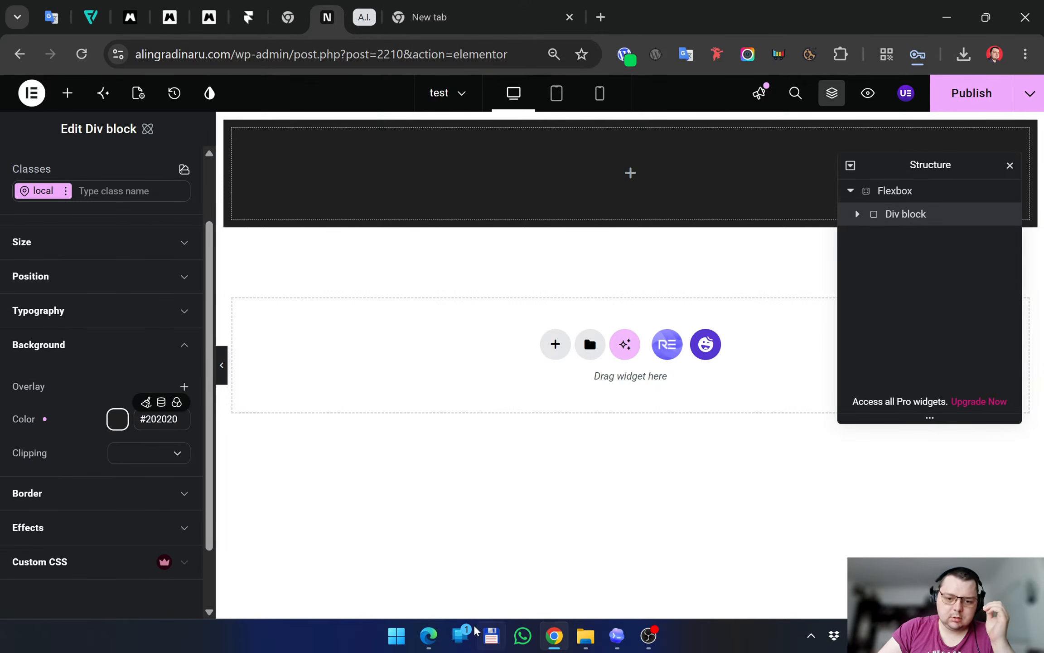
{"action": "left_click", "coordinate": [434, 640]}
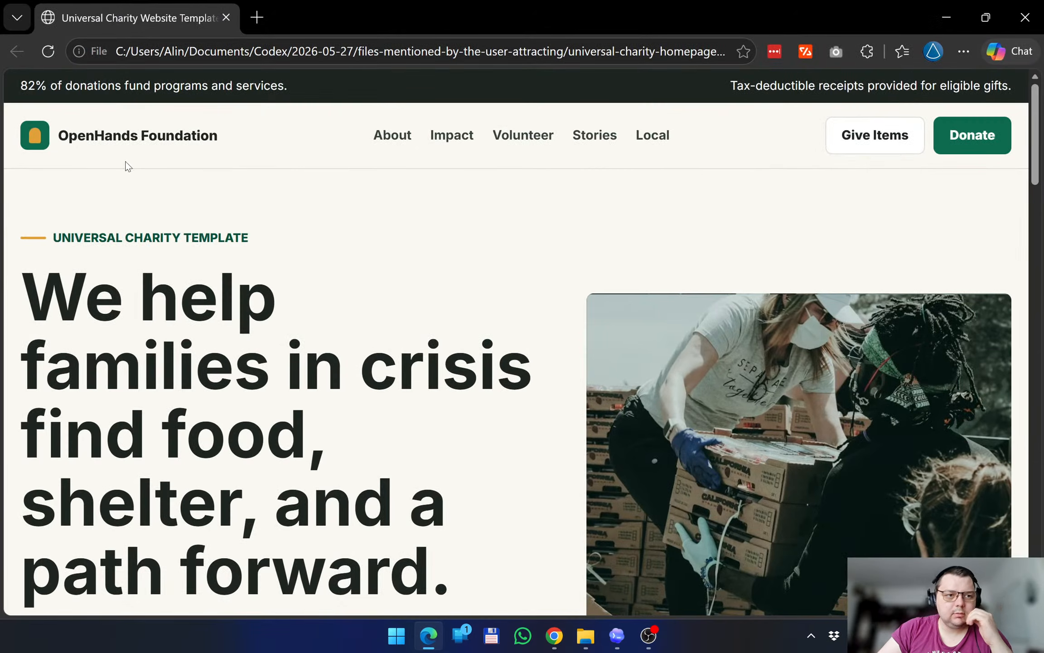
{"action": "left_click_drag", "start_coordinate": [242, 139], "coordinate": [58, 135]}
{"action": "key", "text": "ctrl+c"}
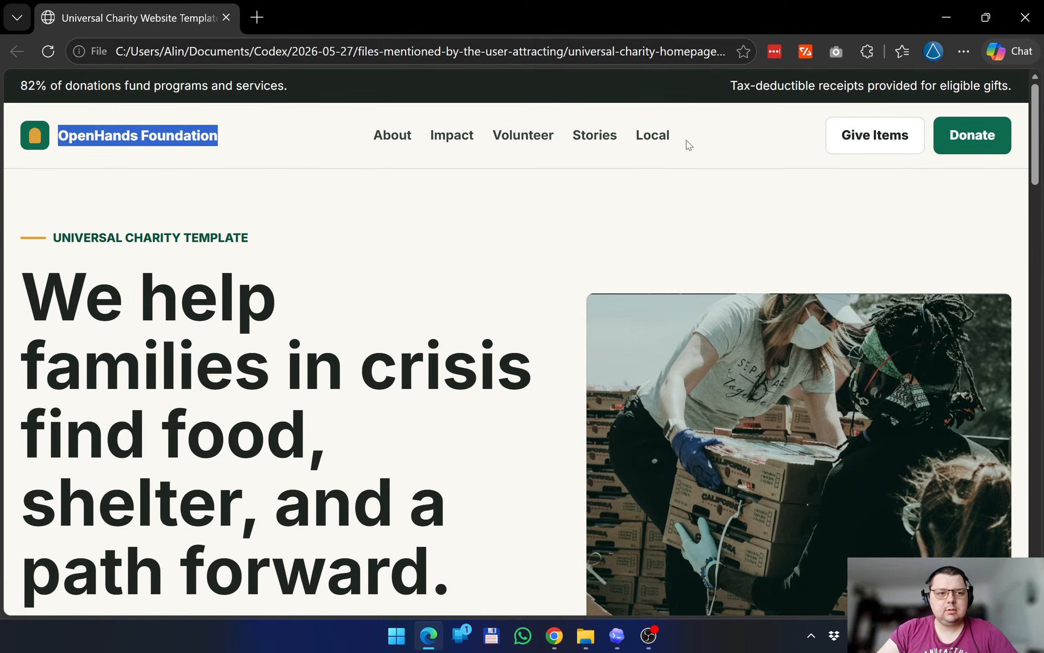
{"action": "left_click", "coordinate": [955, 18]}
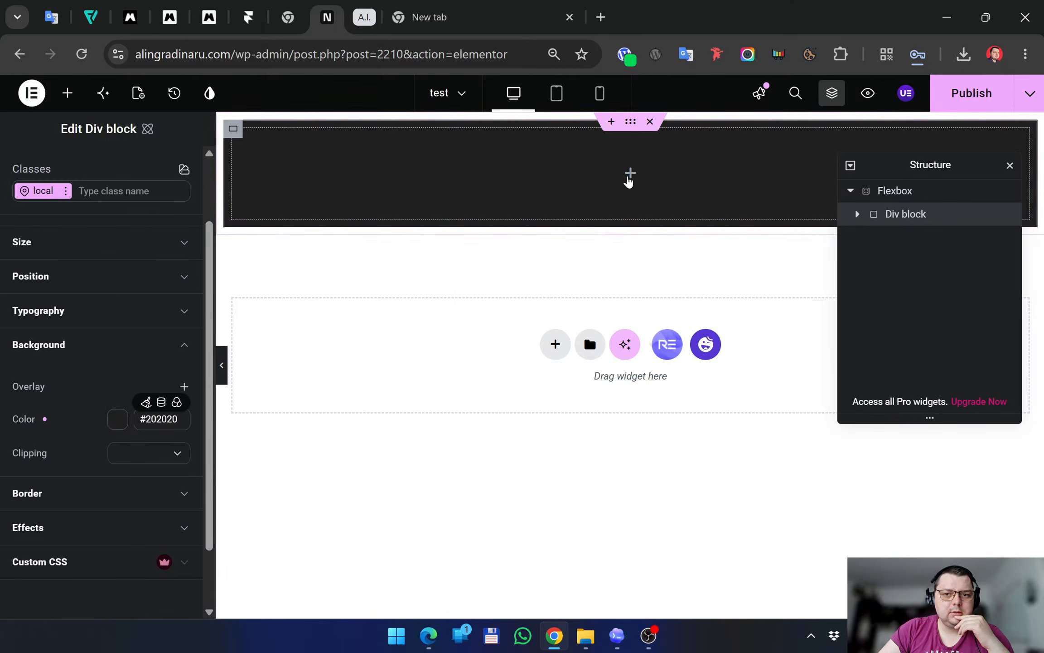
Insert a Heading from the Atomic Elements inside the dark Div block
{"action": "left_click", "coordinate": [630, 174]}
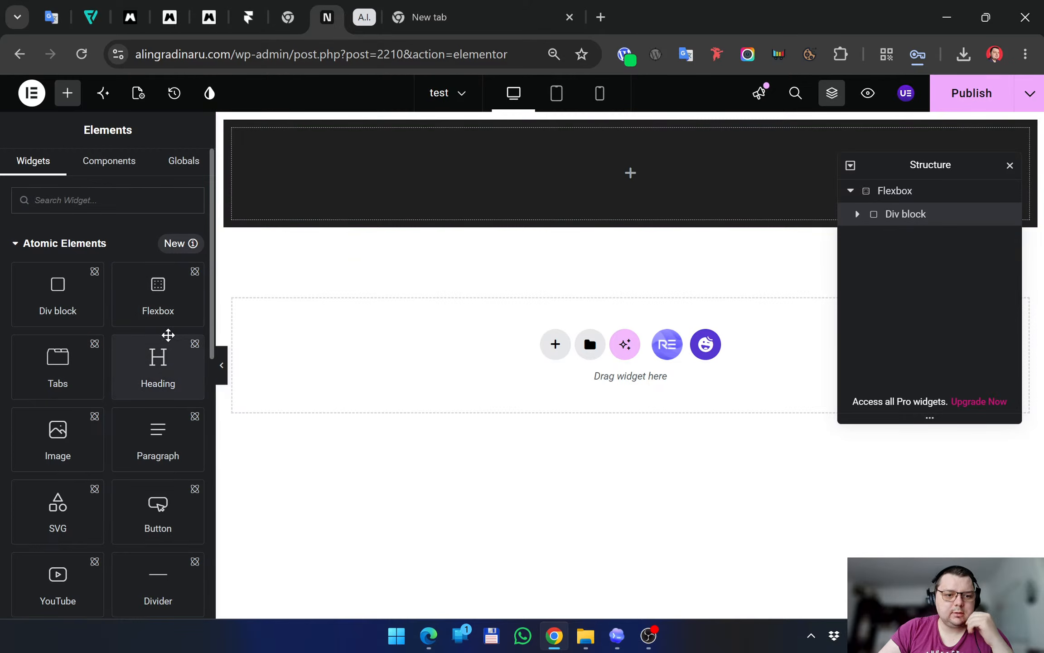
{"action": "scroll", "coordinate": [156, 446], "scroll_direction": "down", "scroll_amount": 2}
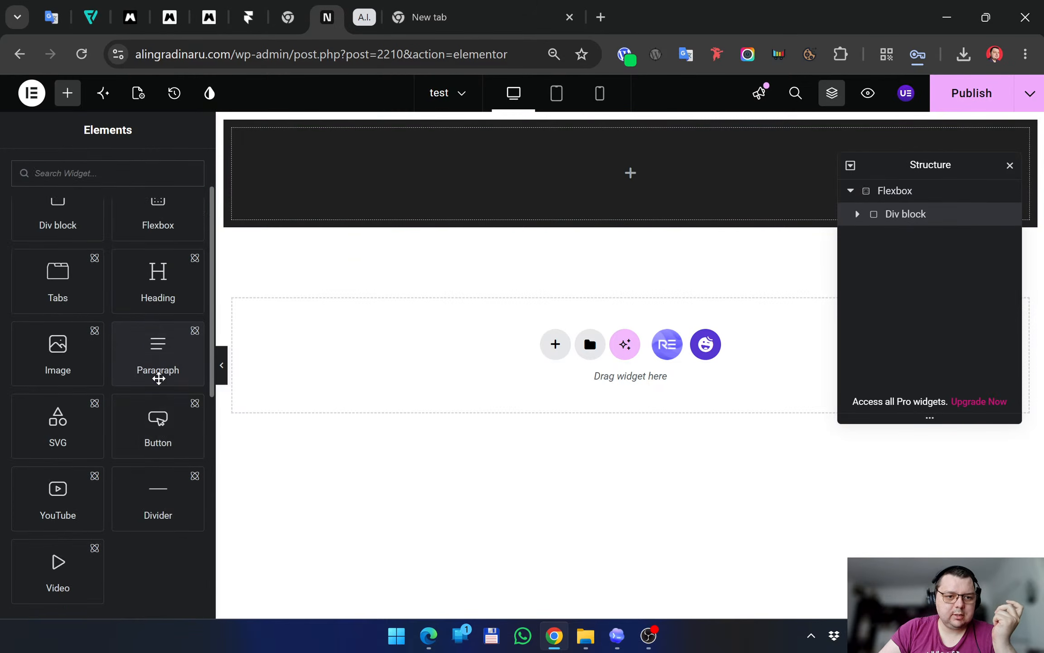
{"action": "scroll", "coordinate": [158, 375], "scroll_direction": "up", "scroll_amount": 2}
{"action": "scroll", "coordinate": [158, 438], "scroll_direction": "down", "scroll_amount": 2}
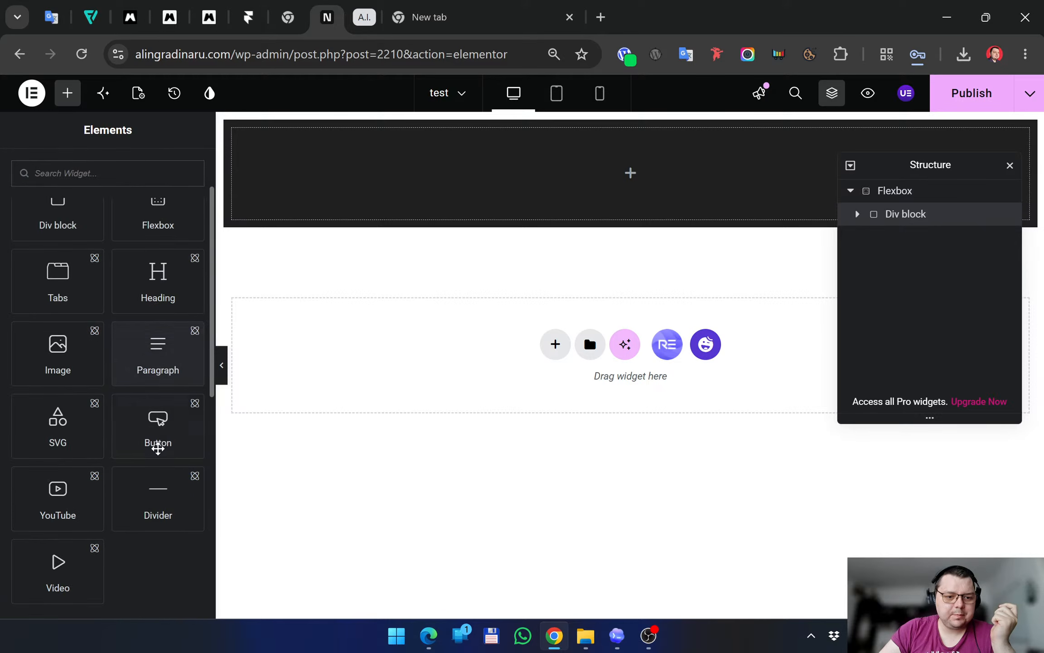
{"action": "scroll", "coordinate": [159, 440], "scroll_direction": "up", "scroll_amount": 2}
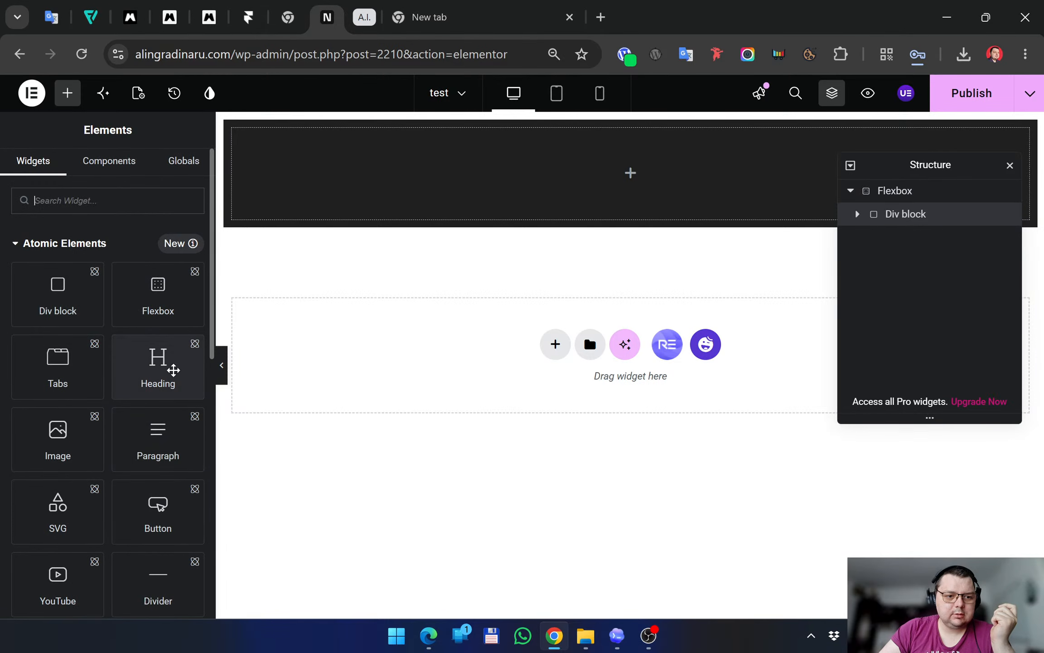
{"action": "left_click_drag", "start_coordinate": [163, 368], "coordinate": [474, 186]}
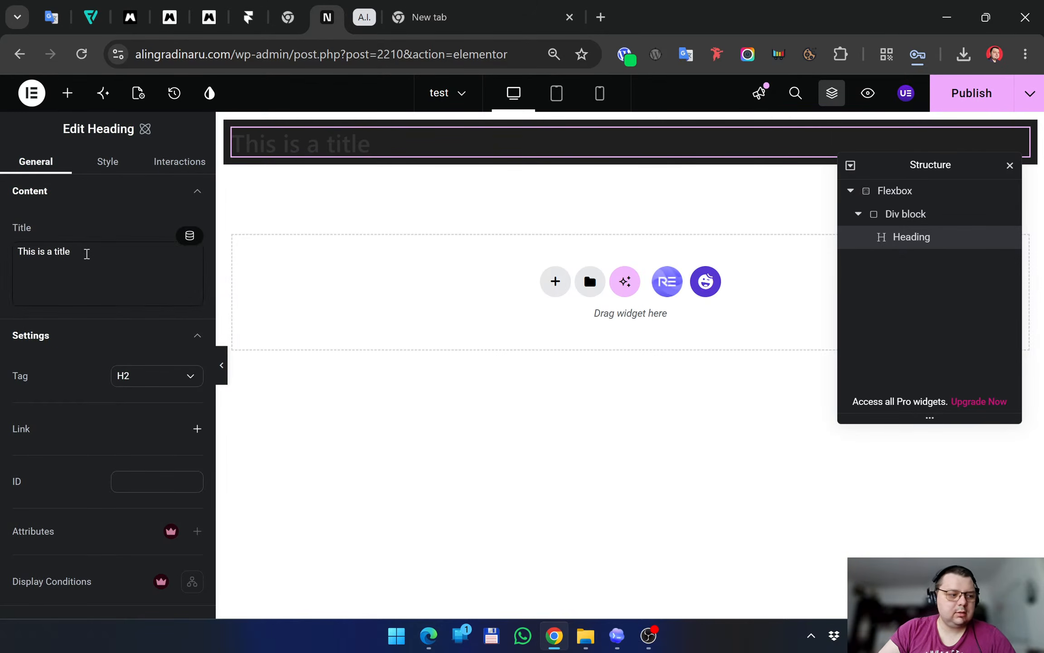
Replace the heading's title with the copied text "OpenHands Foundation"
{"action": "triple_click", "coordinate": [87, 254]}
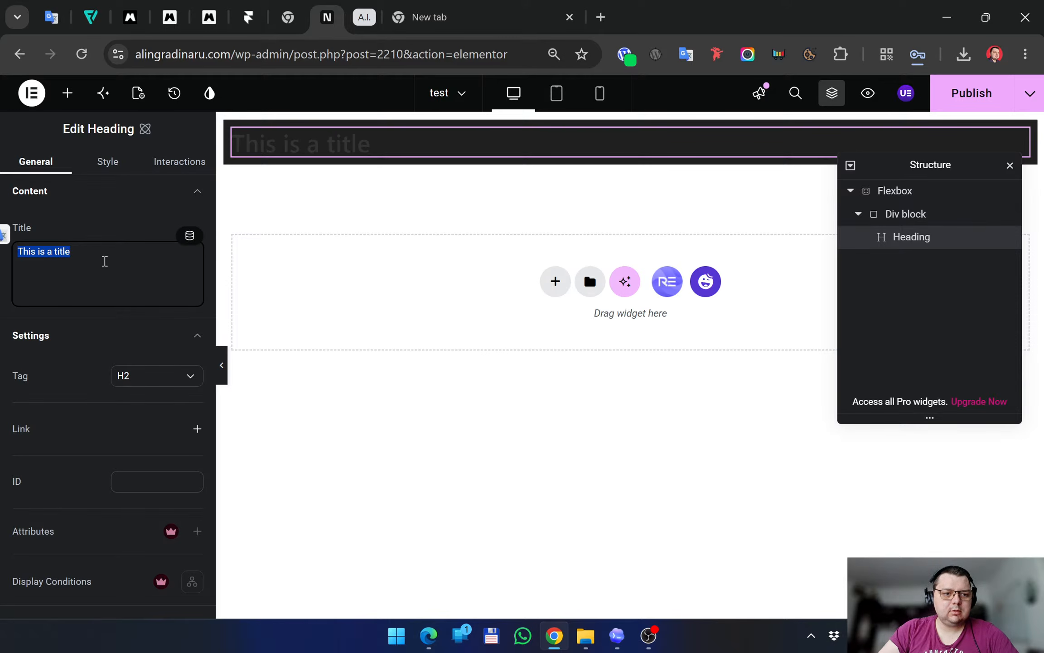
{"action": "key", "text": "ctrl+v"}
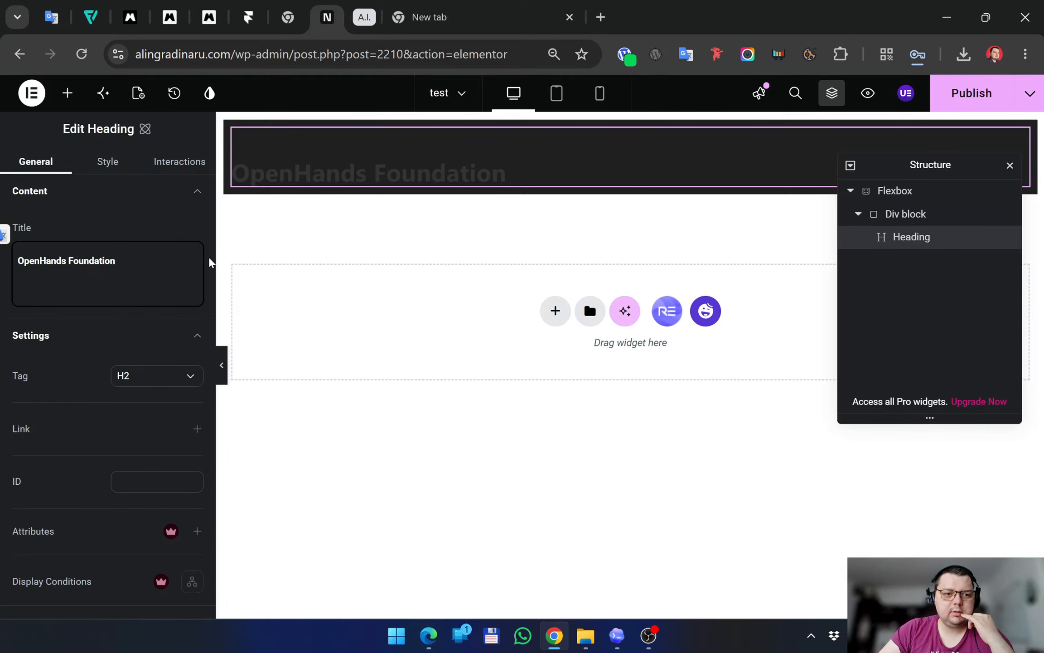
{"action": "triple_click", "coordinate": [129, 263]}
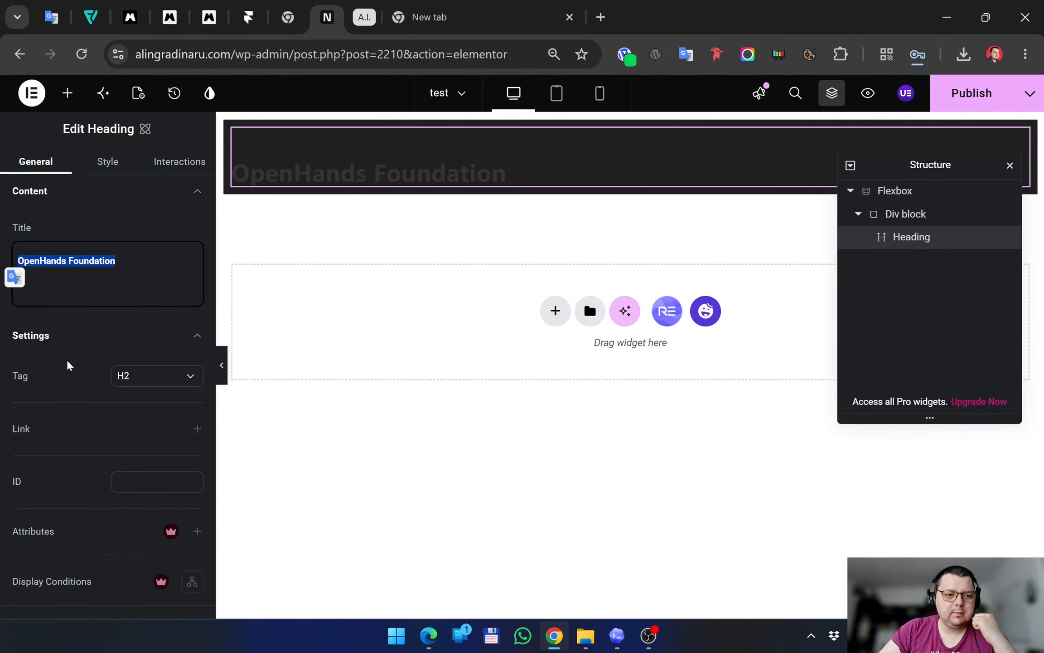
{"action": "left_click", "coordinate": [89, 355]}
{"action": "left_click", "coordinate": [78, 350]}
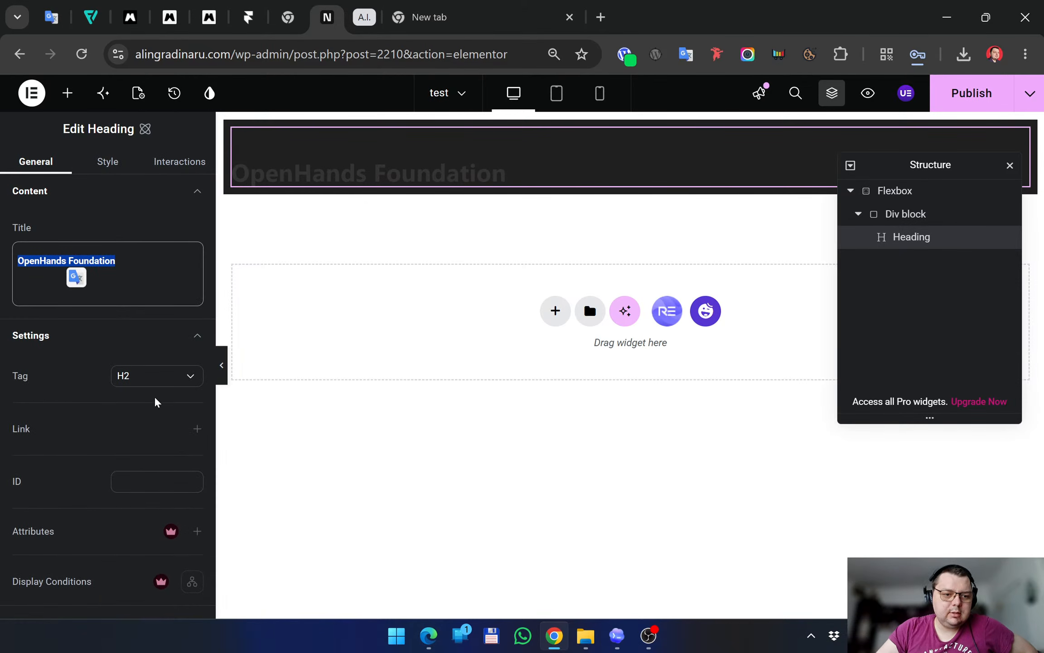
Set the heading's HTML tag to H5
{"action": "left_click", "coordinate": [150, 384]}
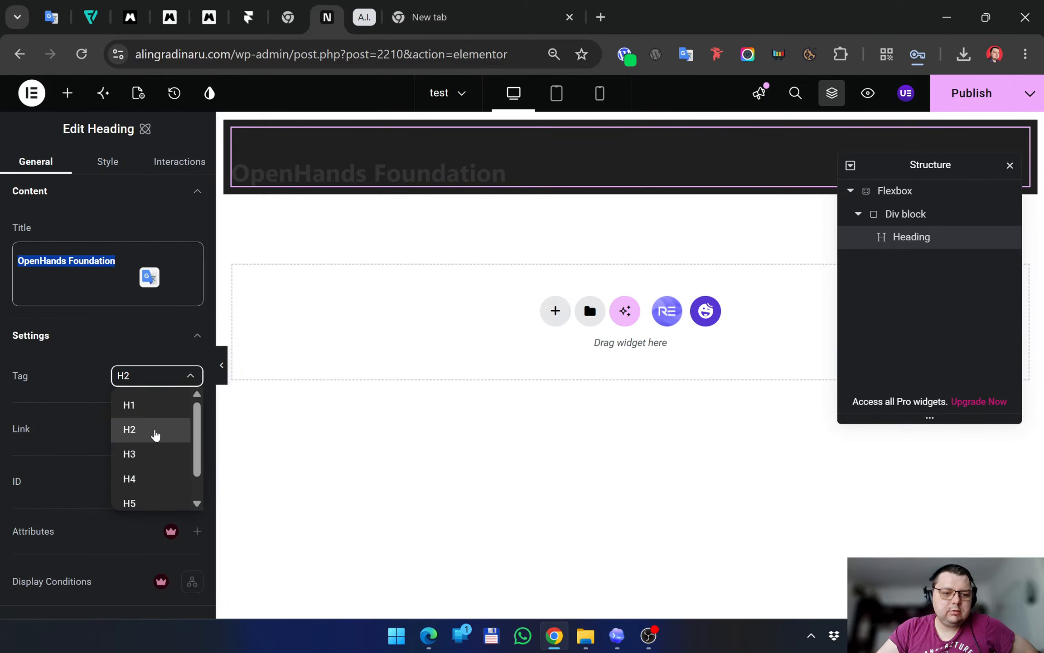
{"action": "scroll", "coordinate": [152, 438], "scroll_direction": "down", "scroll_amount": 1}
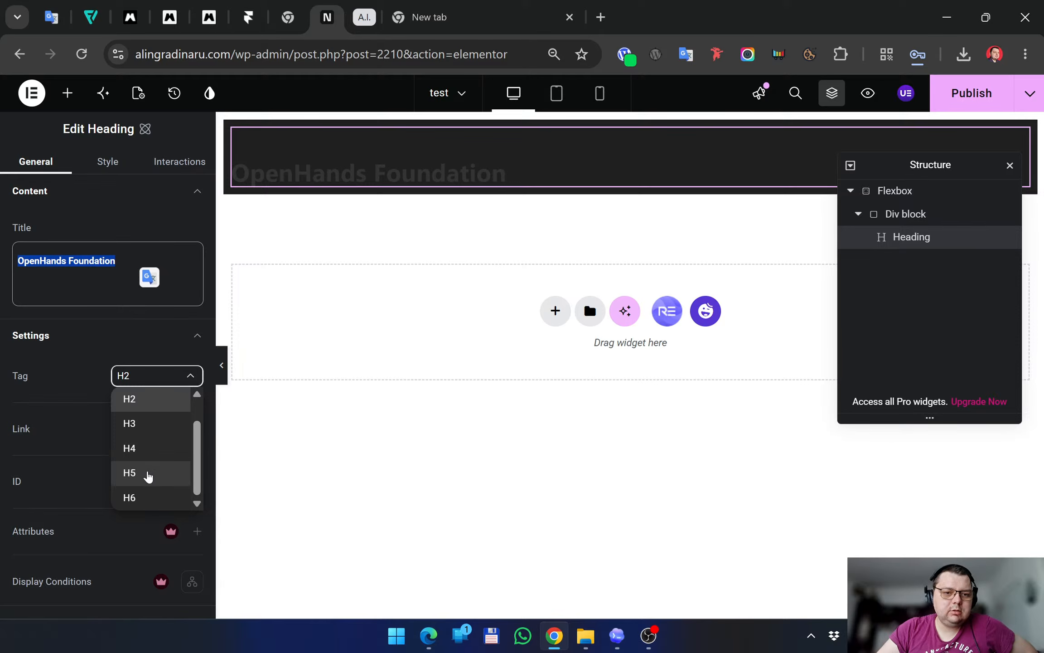
{"action": "left_click", "coordinate": [146, 474]}
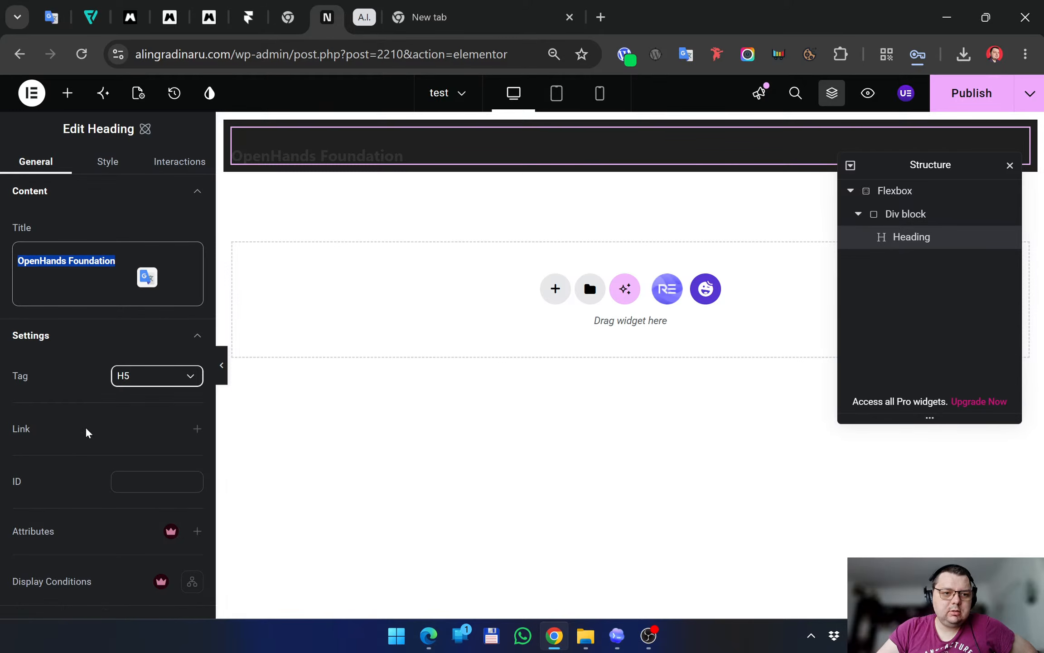
Set the heading's text color to white, #ffffff, in its typography style settings
{"action": "left_click", "coordinate": [113, 162]}
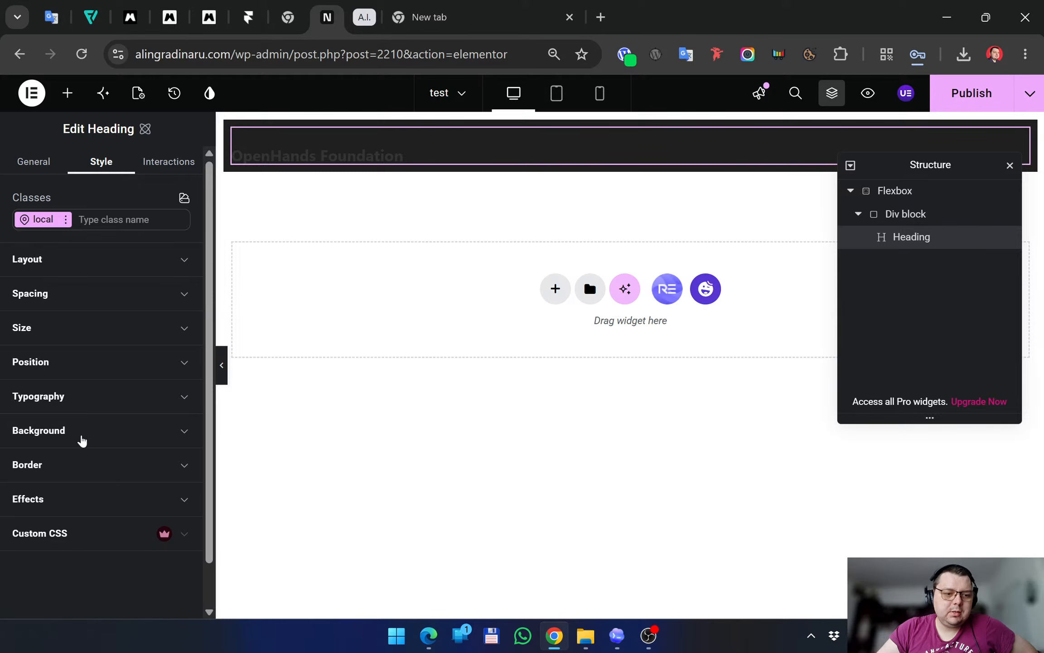
{"action": "left_click", "coordinate": [95, 396]}
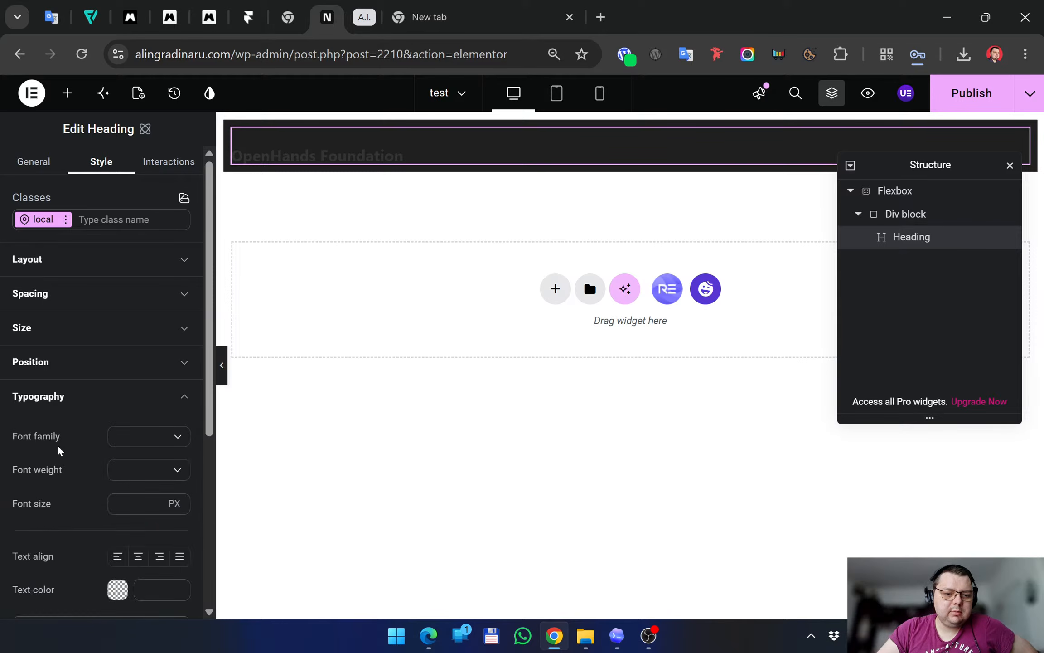
{"action": "scroll", "coordinate": [58, 449], "scroll_direction": "down", "scroll_amount": 3}
{"action": "mouse_move", "coordinate": [118, 430]}
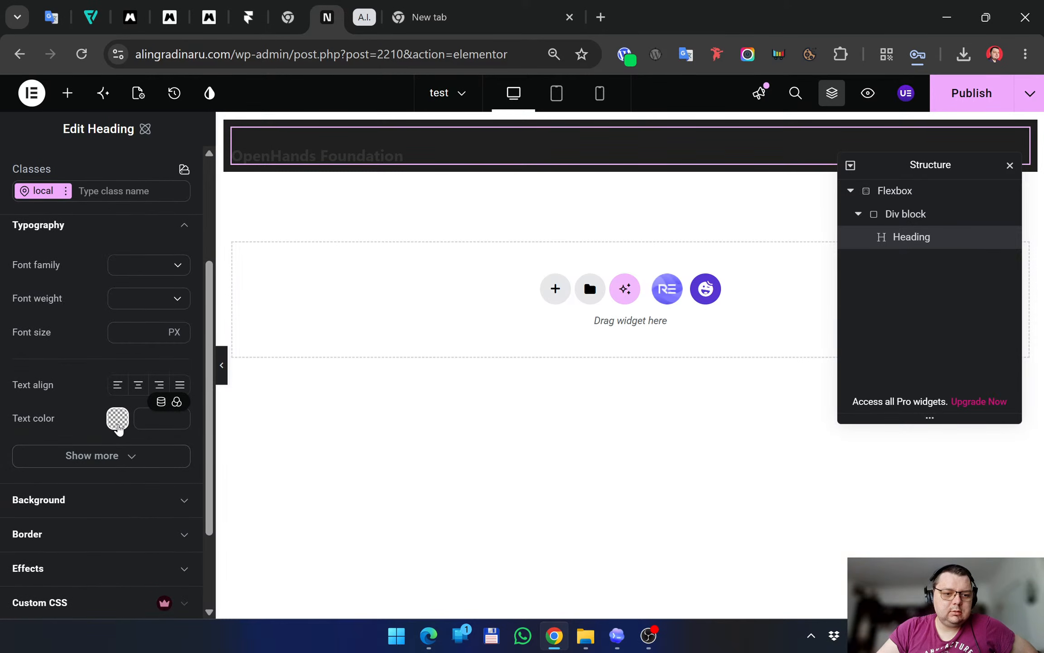
{"action": "left_click", "coordinate": [119, 423]}
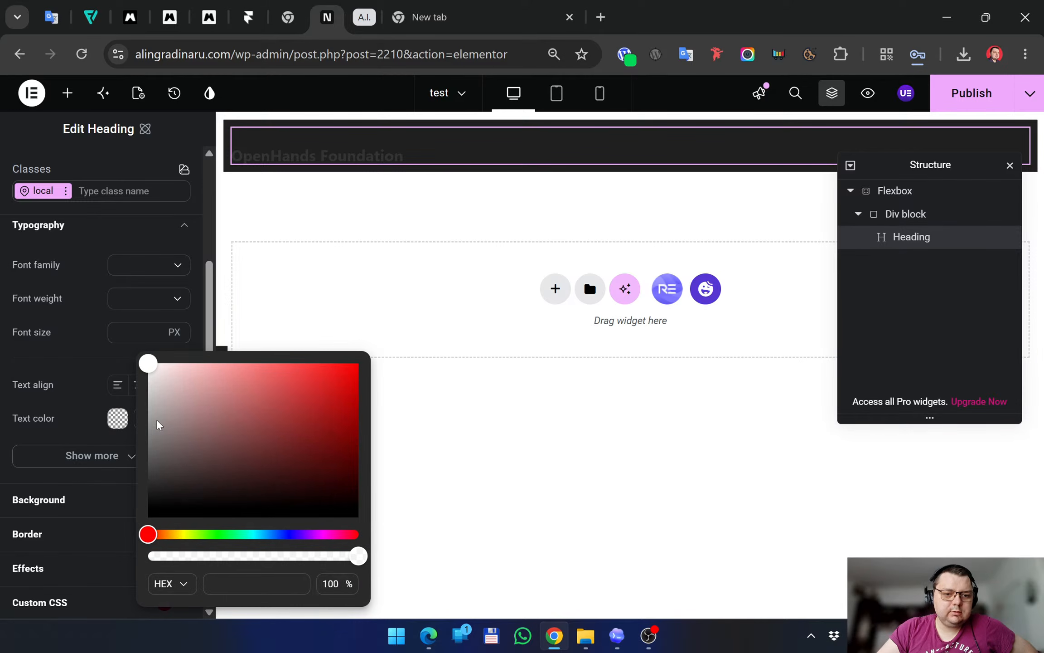
{"action": "left_click_drag", "start_coordinate": [188, 413], "coordinate": [117, 339]}
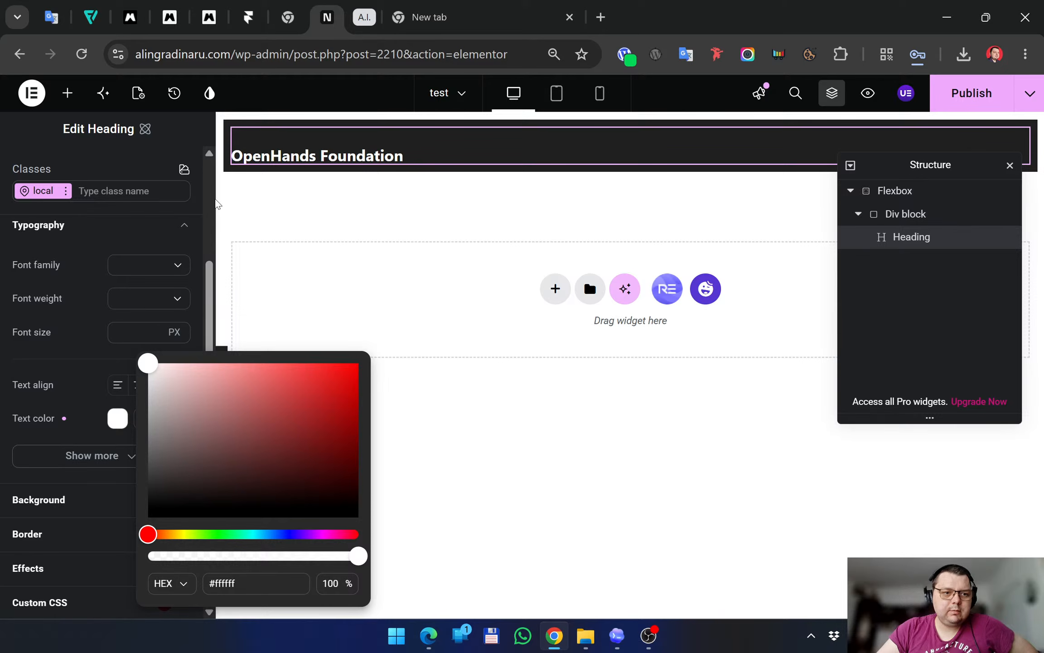
{"action": "left_click", "coordinate": [2, 385]}
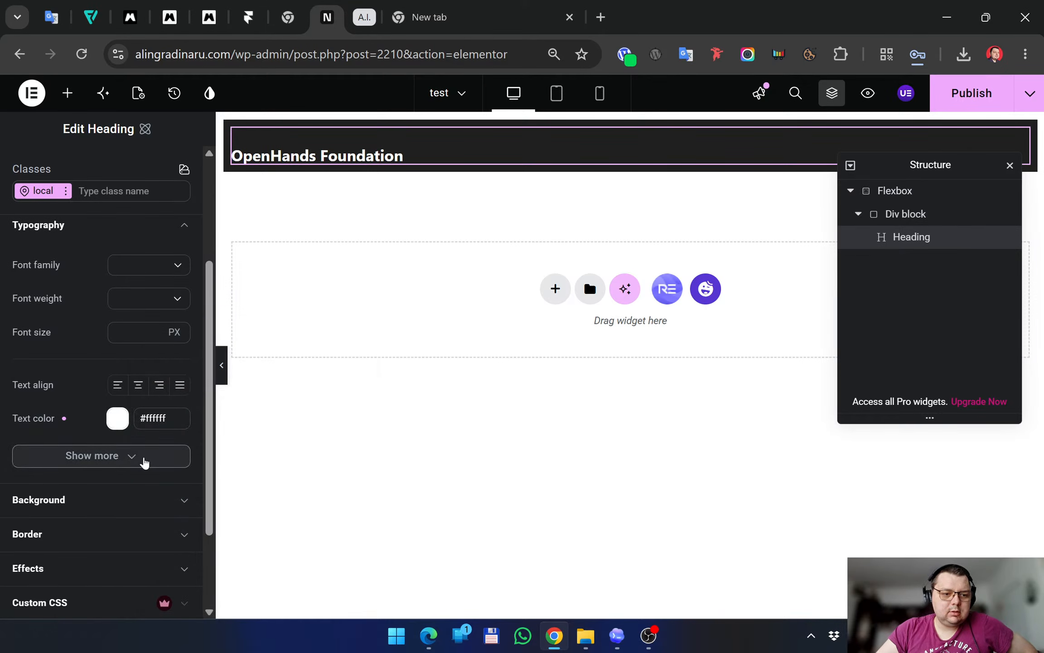
Look through the heading's additional typography options and examine the header text in the Edge preview, returning to Elementor in Chrome
{"action": "scroll", "coordinate": [50, 418], "scroll_direction": "down", "scroll_amount": 2}
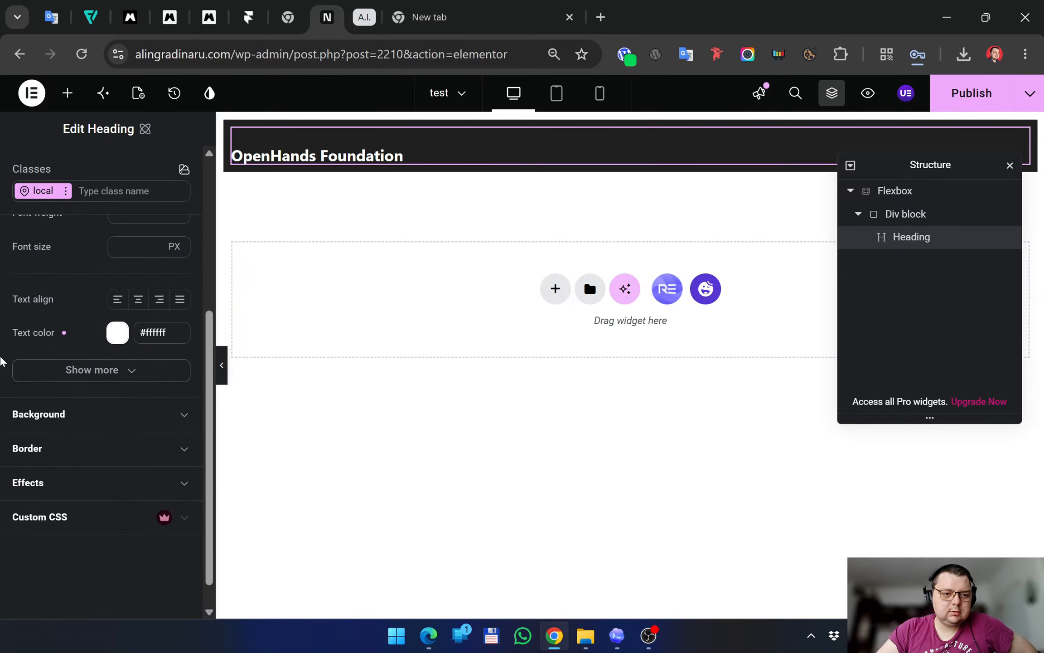
{"action": "left_click", "coordinate": [123, 375]}
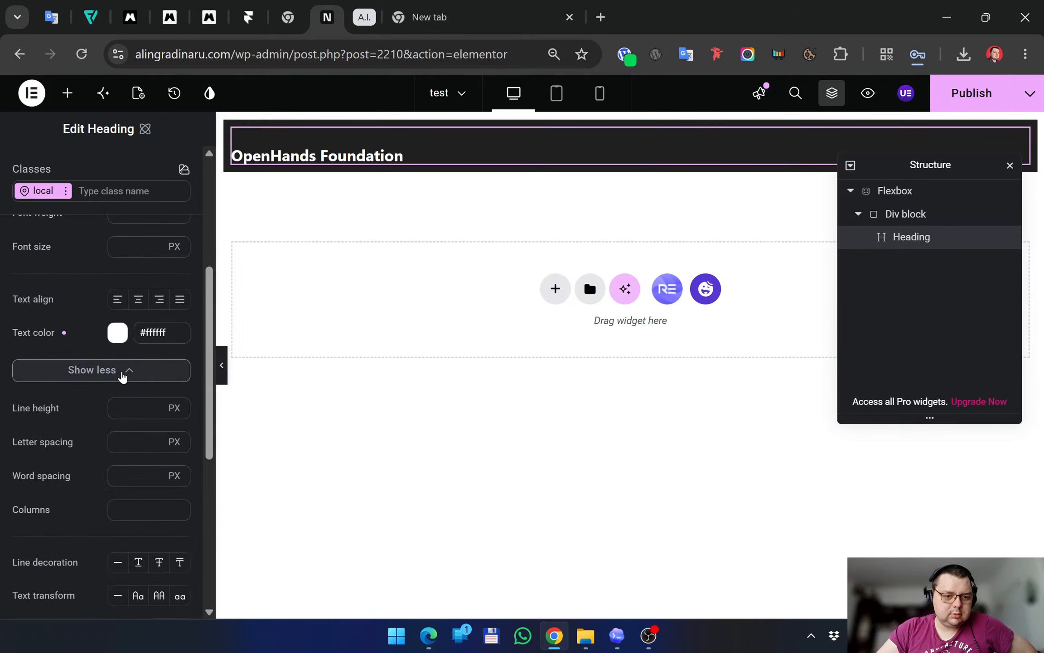
{"action": "scroll", "coordinate": [48, 408], "scroll_direction": "down", "scroll_amount": 2}
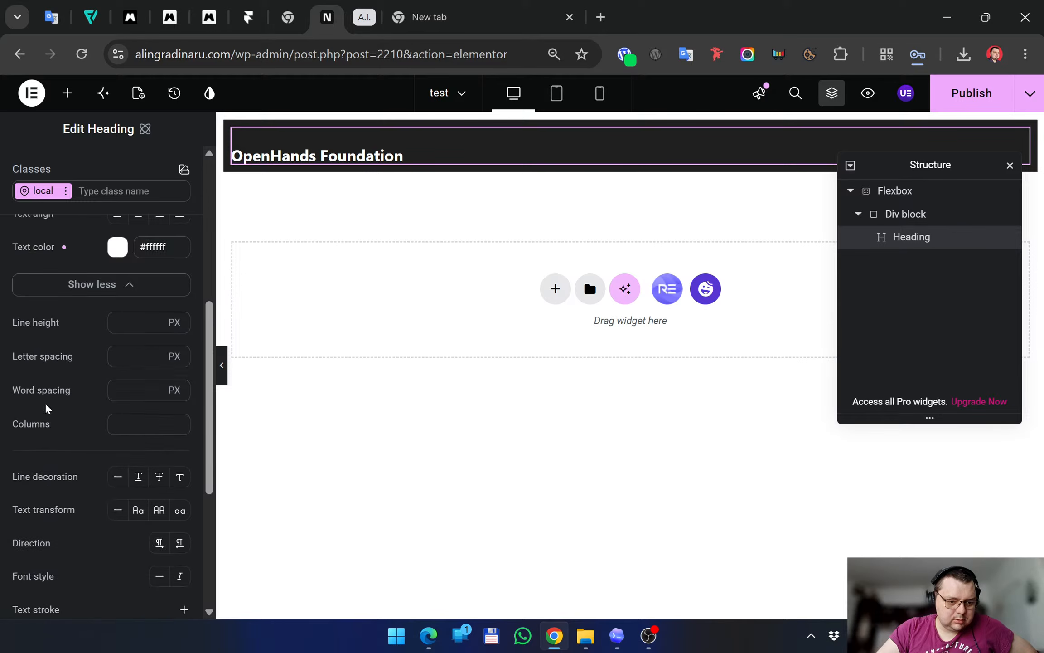
{"action": "scroll", "coordinate": [47, 408], "scroll_direction": "down", "scroll_amount": 4}
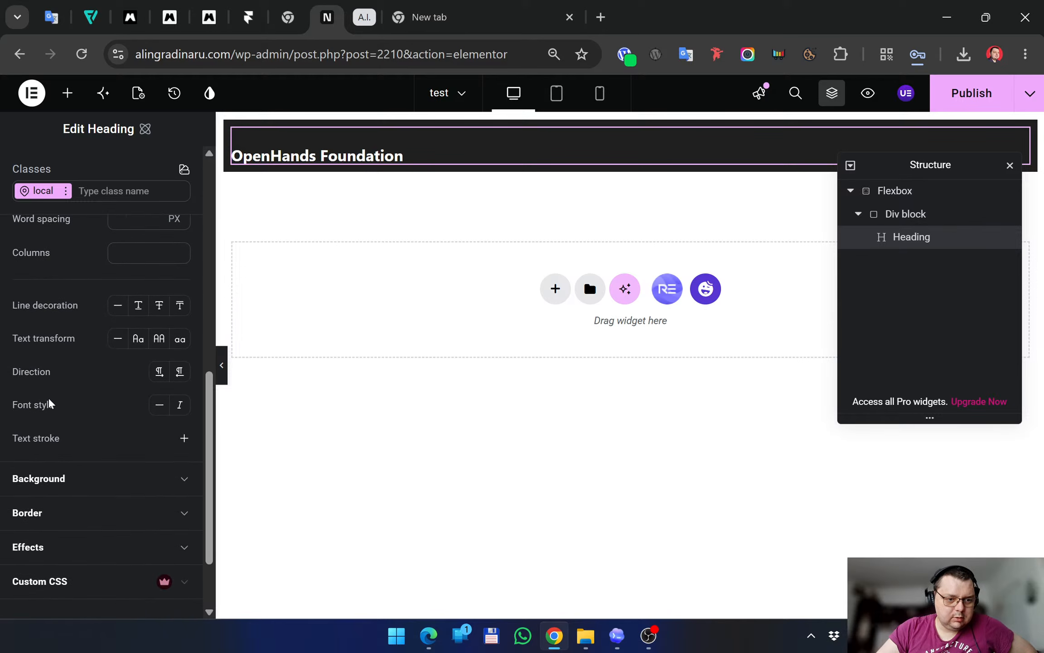
{"action": "scroll", "coordinate": [49, 404], "scroll_direction": "up", "scroll_amount": 6}
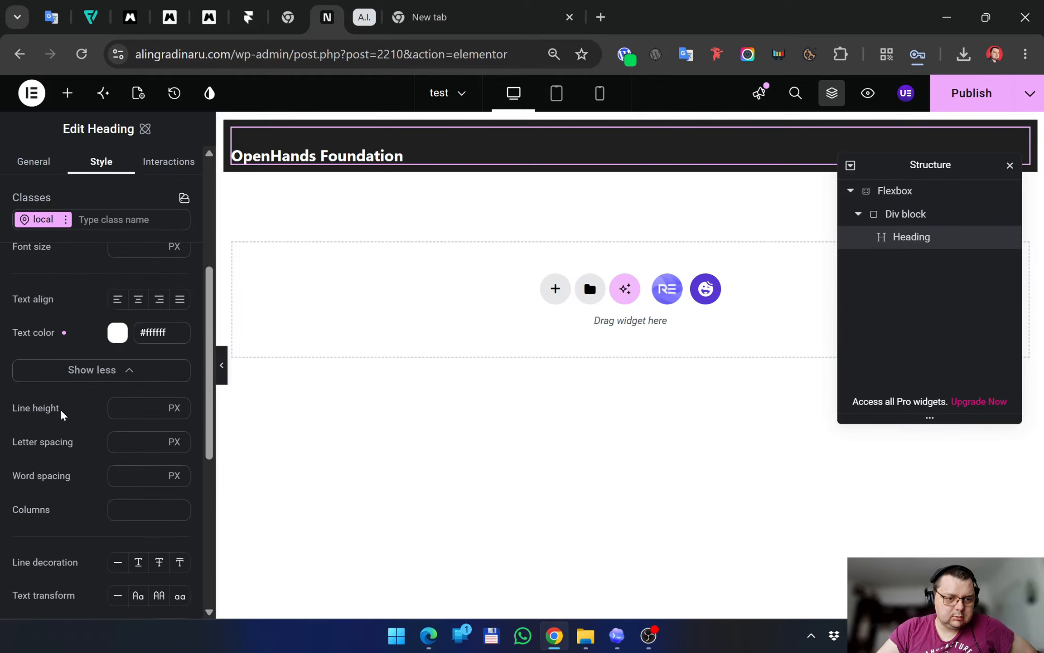
{"action": "left_click", "coordinate": [433, 637]}
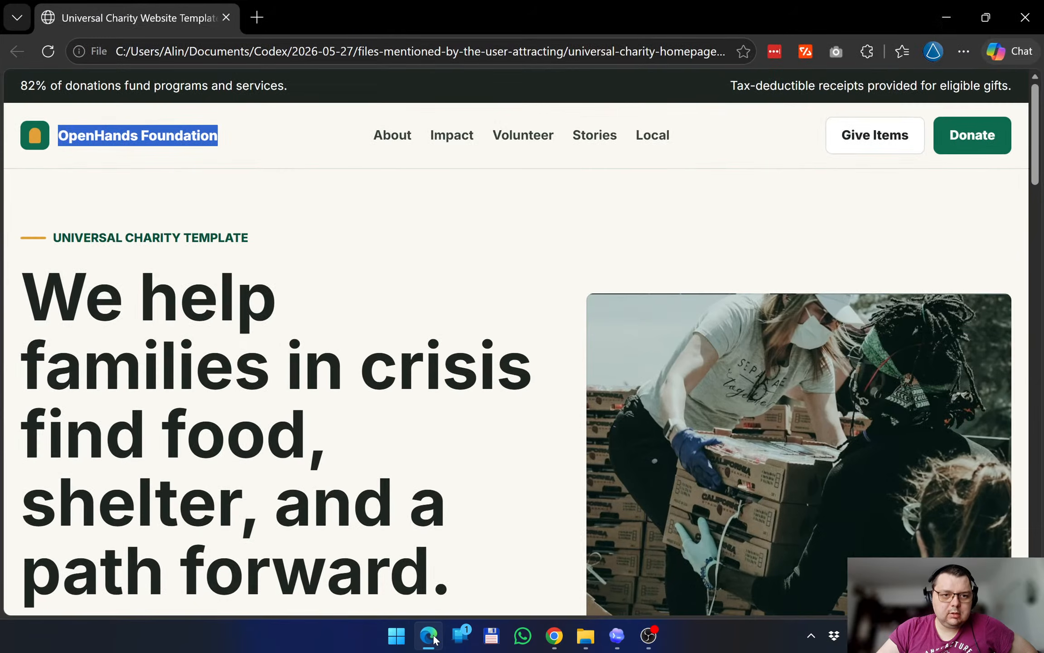
{"action": "left_click", "coordinate": [258, 135]}
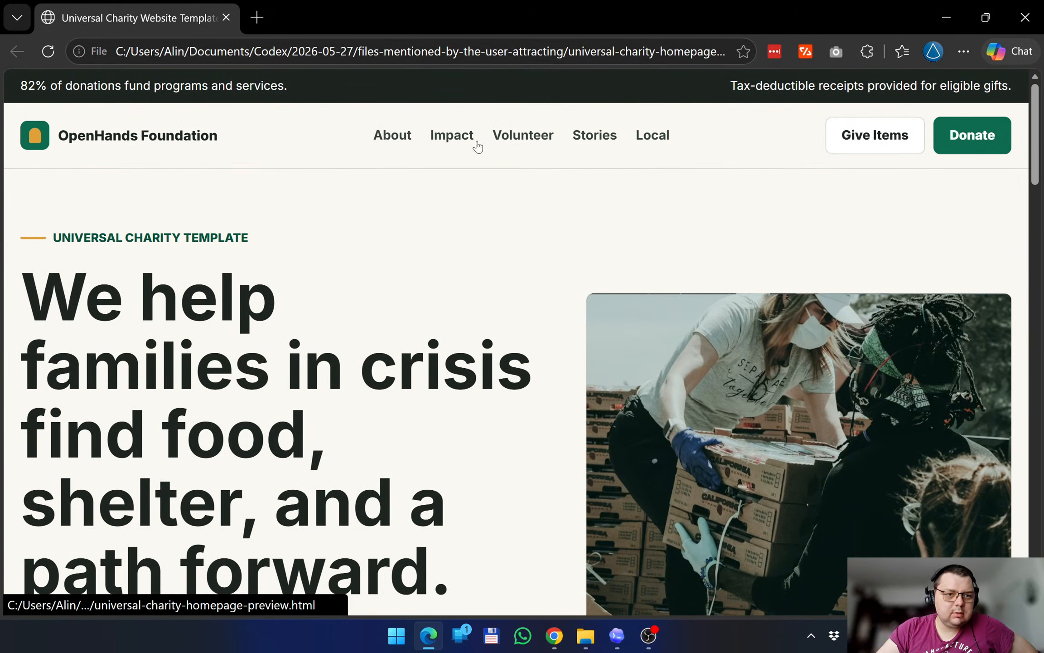
{"action": "left_click", "coordinate": [935, 26]}
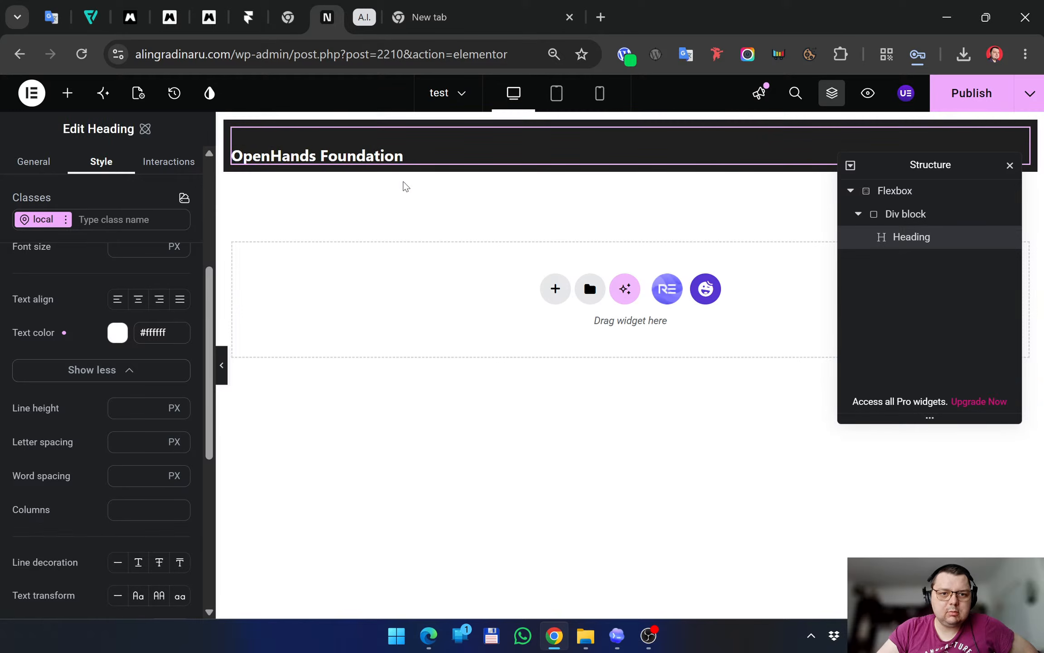
Set the heading's font size to 14 px
{"action": "scroll", "coordinate": [37, 322], "scroll_direction": "up", "scroll_amount": 2}
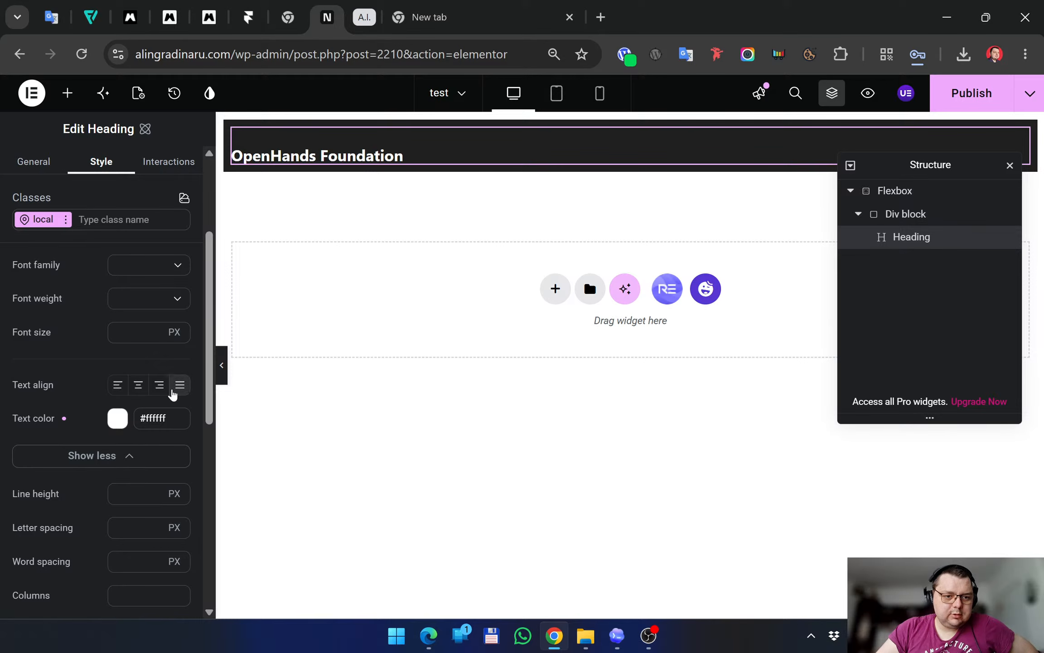
{"action": "left_click", "coordinate": [157, 333]}
{"action": "type", "text": "1"}
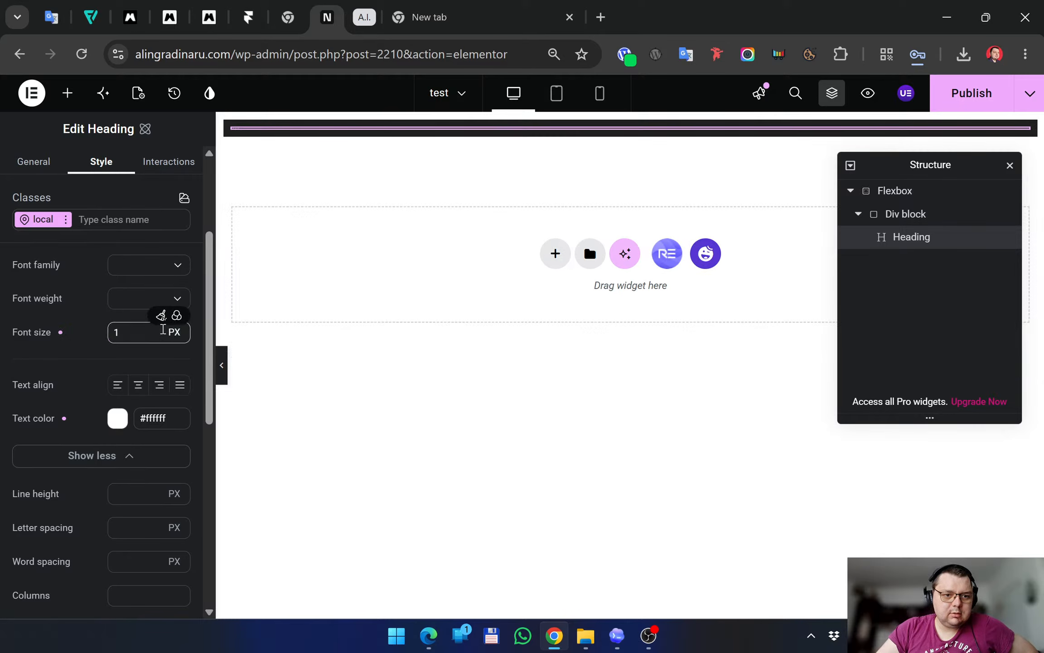
{"action": "key", "text": "BackSpace"}
{"action": "type", "text": "4"}
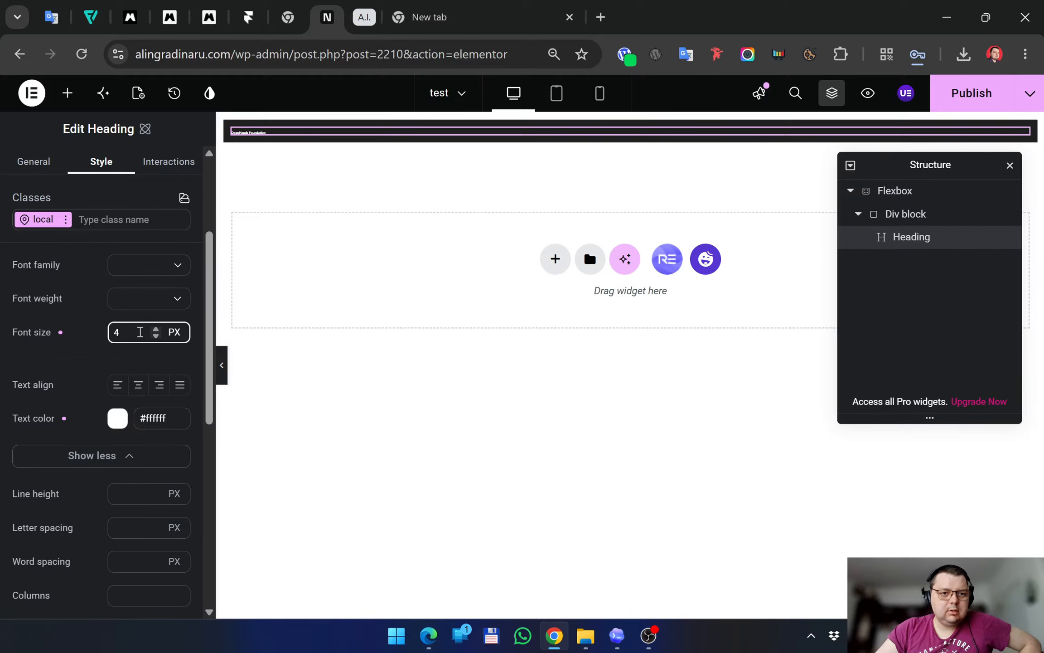
{"action": "left_click", "coordinate": [156, 330]}
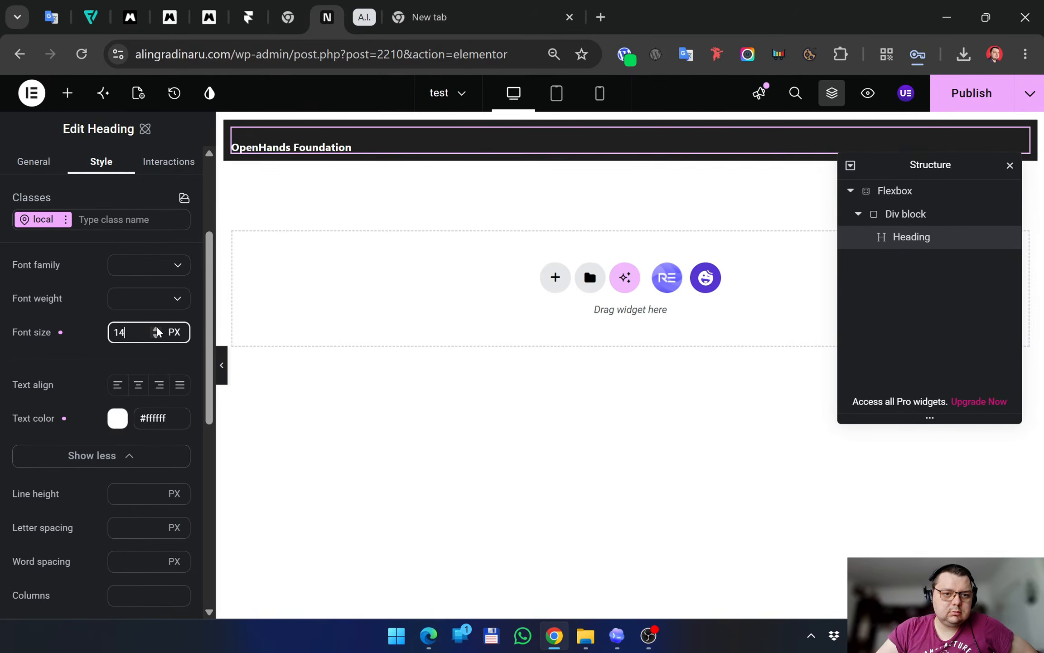
Set the heading's font size to 16 px and its font weight to 400 - Normal
{"action": "left_click", "coordinate": [157, 328]}
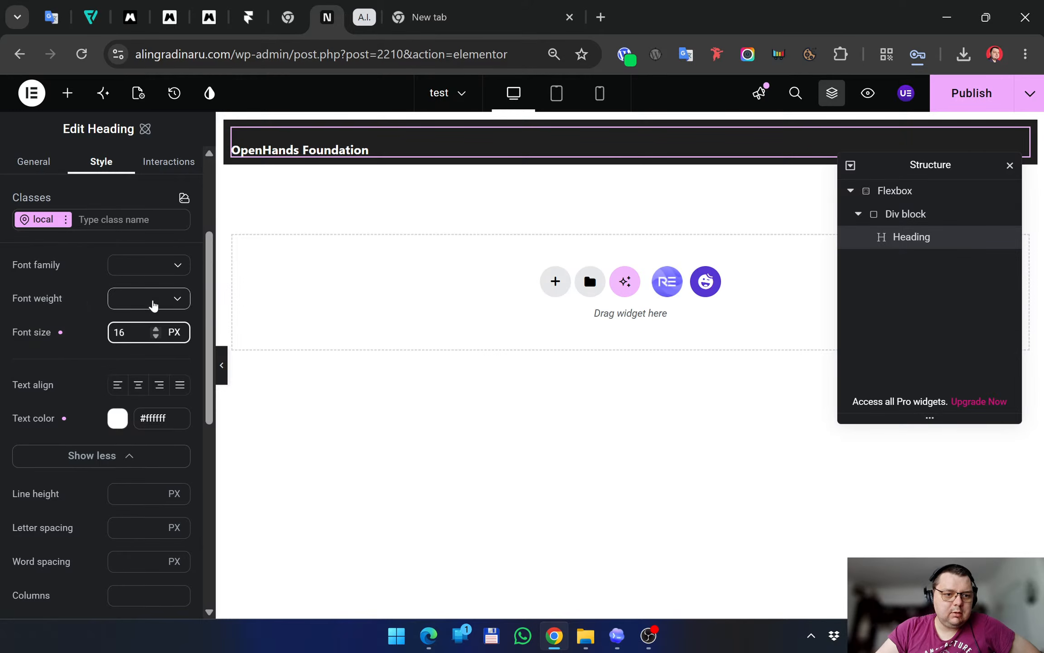
{"action": "left_click", "coordinate": [163, 298]}
{"action": "left_click", "coordinate": [149, 401]}
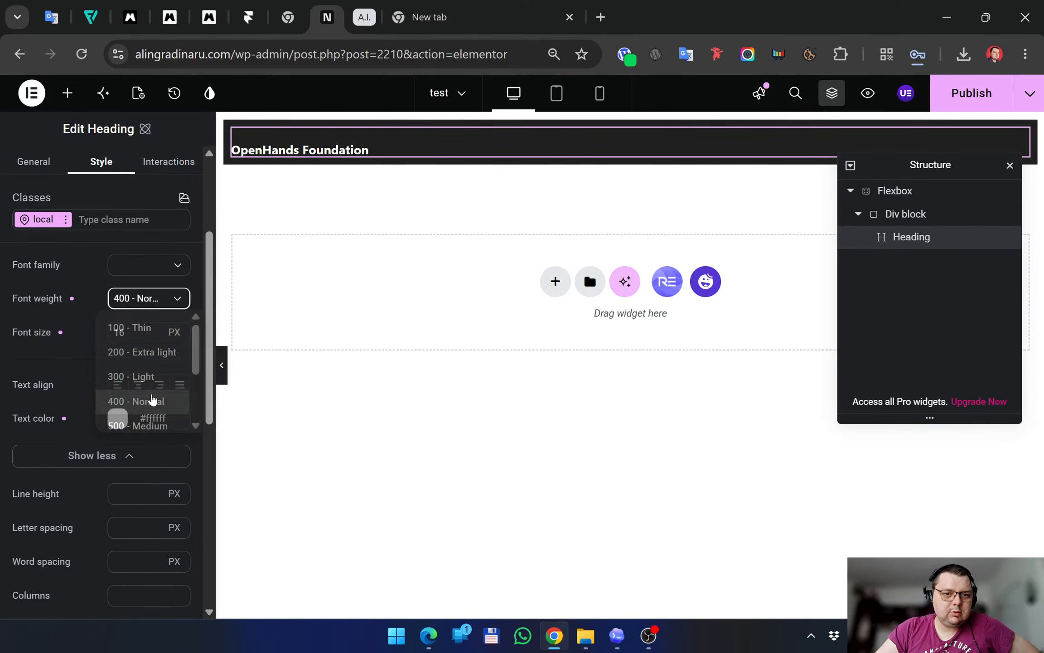
Try the heading's font weight at 100 - Thin and 900 - Black, and return it to 400 - Normal
{"action": "left_click", "coordinate": [155, 302]}
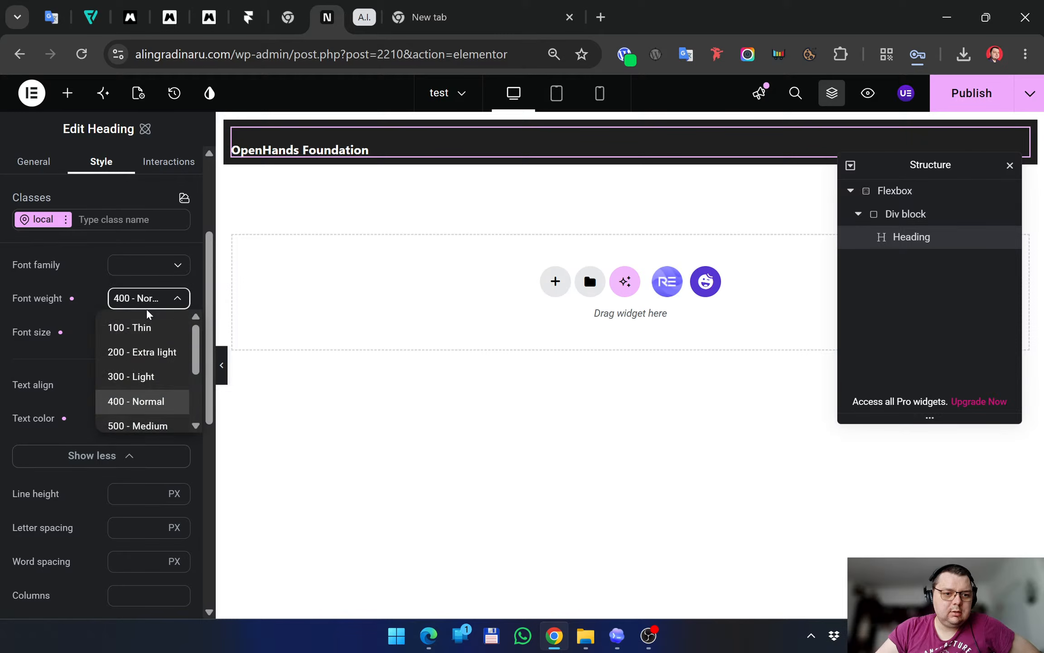
{"action": "left_click", "coordinate": [148, 327]}
{"action": "left_click", "coordinate": [148, 298]}
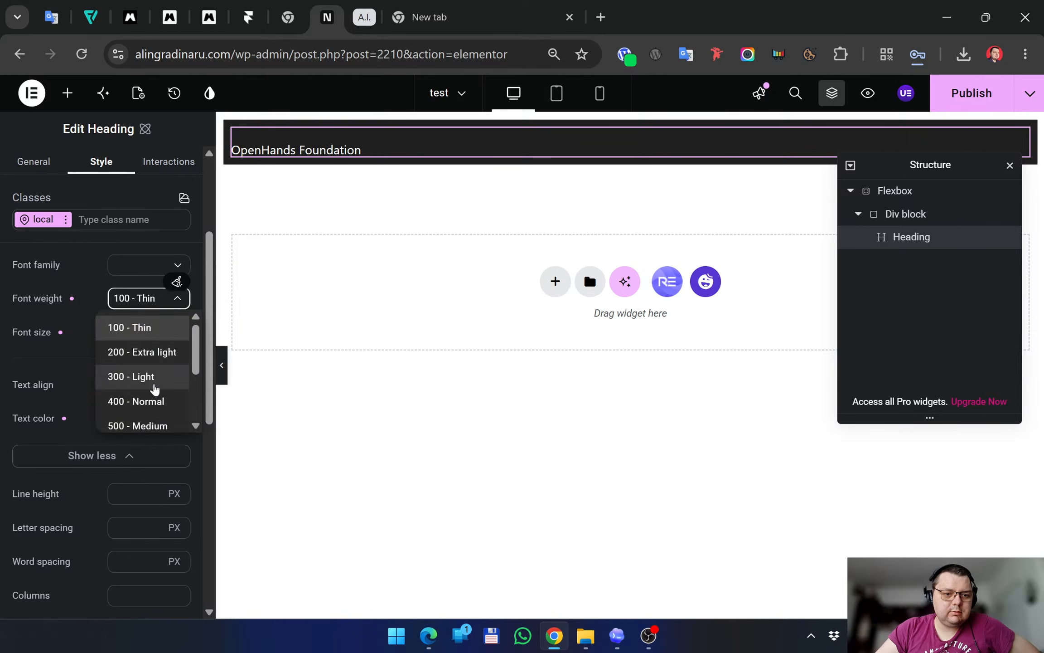
{"action": "scroll", "coordinate": [152, 390], "scroll_direction": "down", "scroll_amount": 3}
{"action": "left_click", "coordinate": [156, 420]}
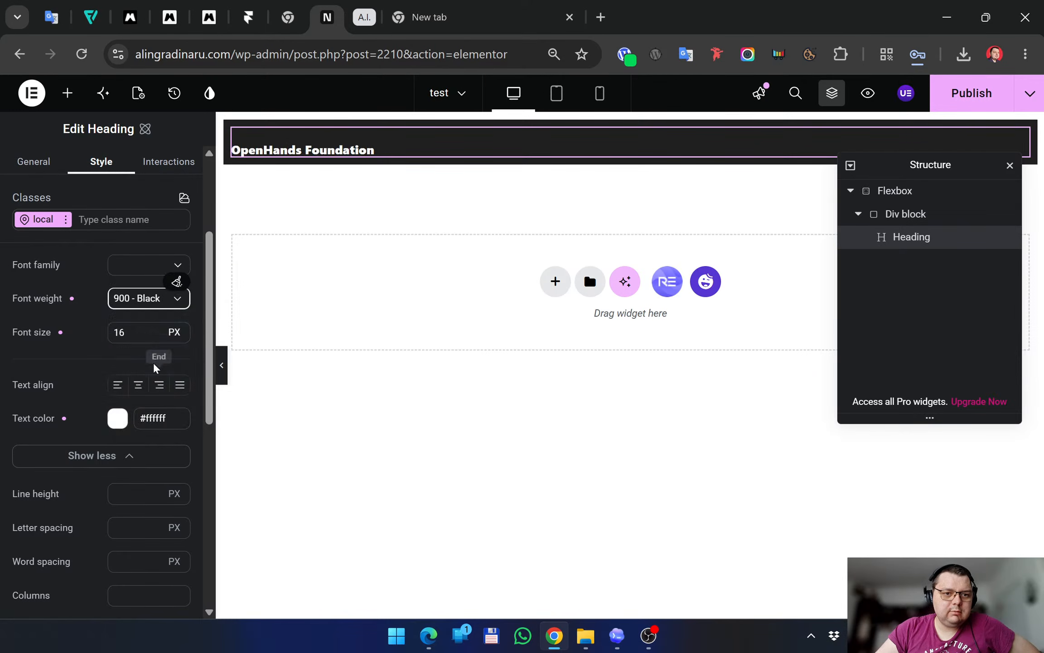
{"action": "left_click", "coordinate": [133, 299]}
{"action": "scroll", "coordinate": [157, 387], "scroll_direction": "up", "scroll_amount": 3}
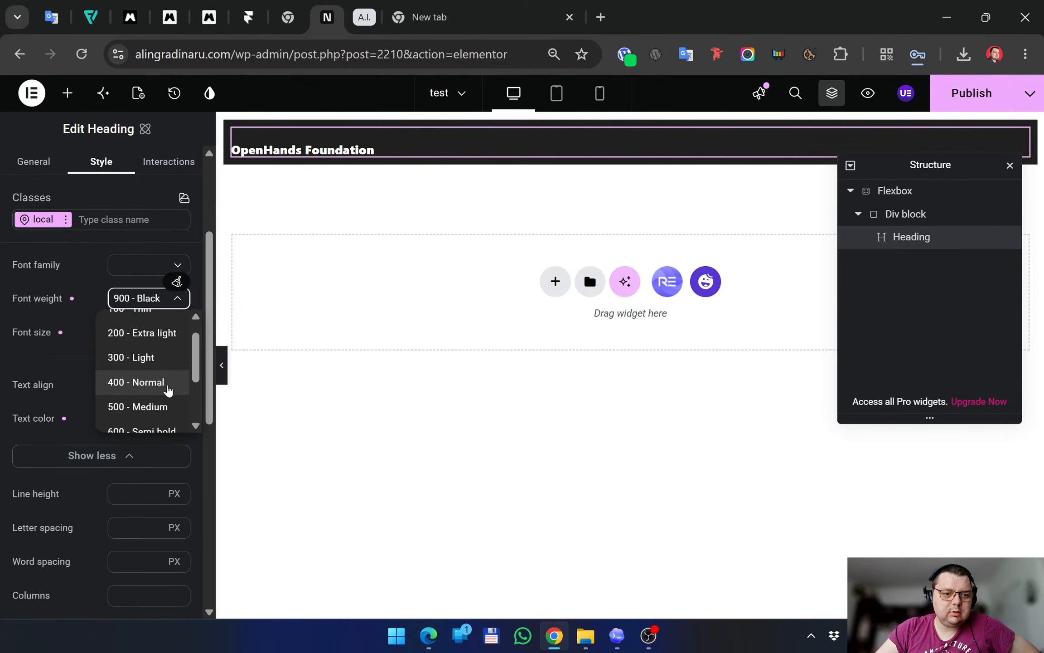
{"action": "left_click", "coordinate": [159, 387]}
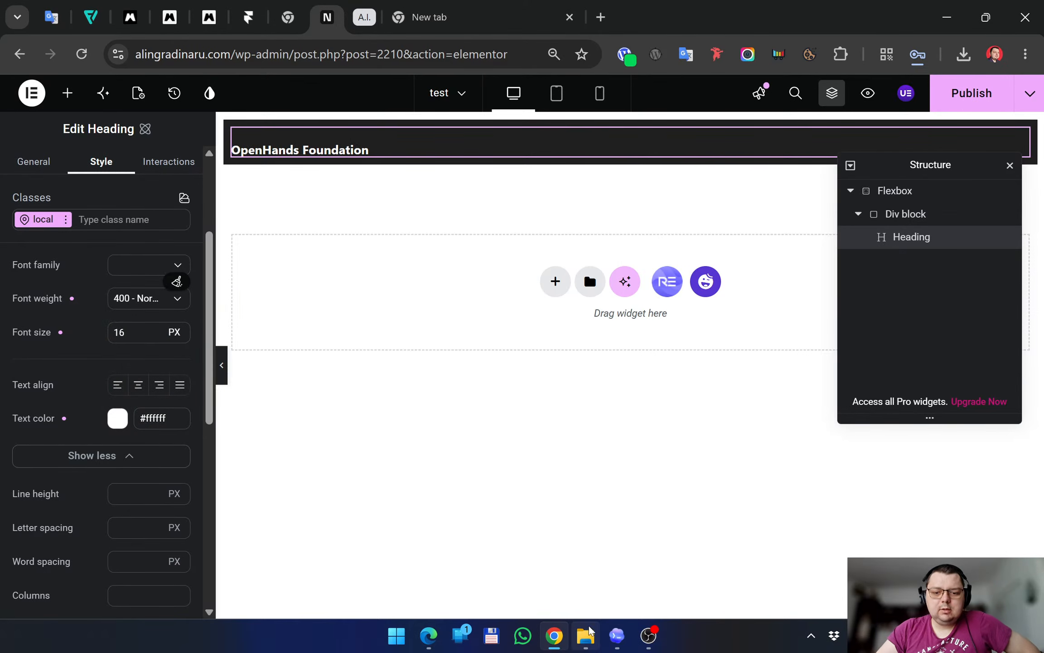
Switch to the charity homepage preview in Edge, capture a screen snip of the green header logo, and return to Elementor in Chrome
{"action": "left_click", "coordinate": [429, 635]}
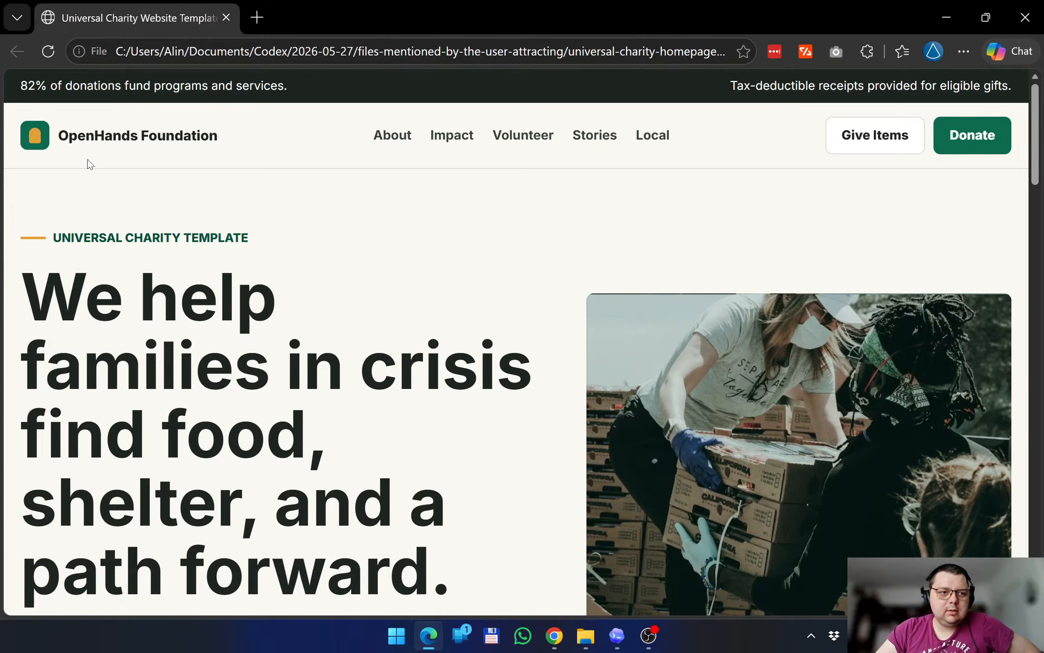
{"action": "right_click", "coordinate": [36, 134]}
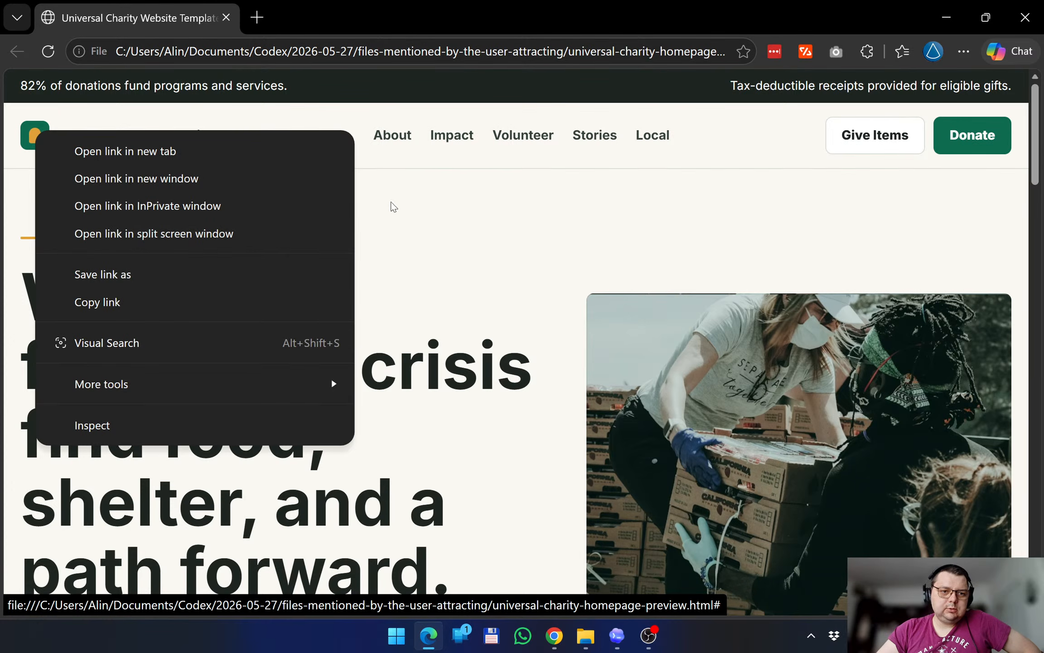
{"action": "left_click", "coordinate": [419, 160]}
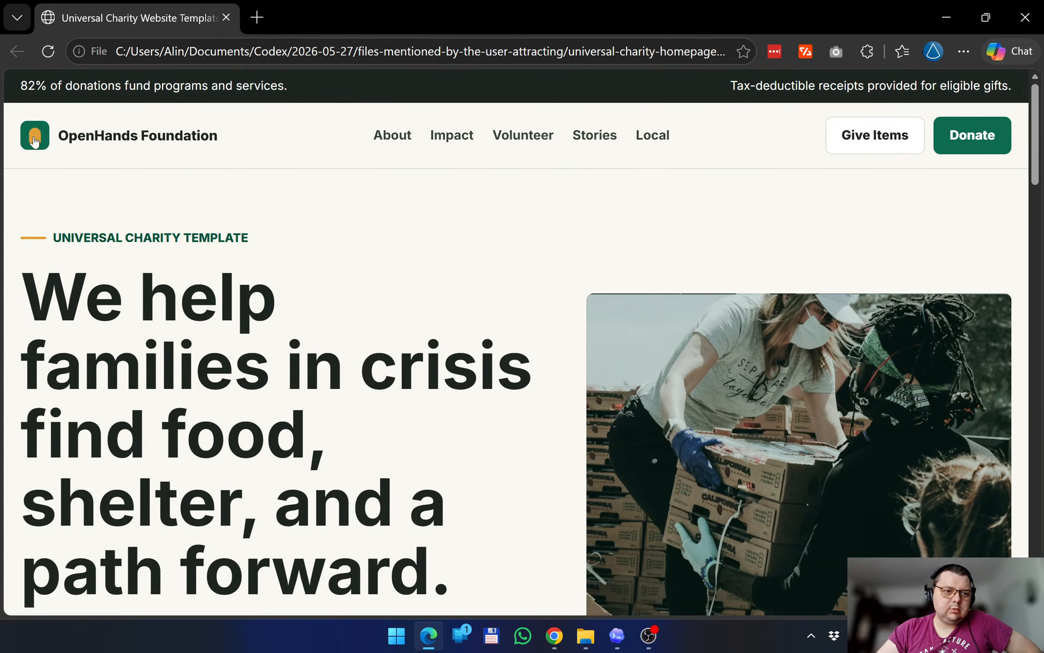
{"action": "left_click_drag", "start_coordinate": [35, 136], "coordinate": [87, 179]}
{"action": "key", "text": "shift+super+s"}
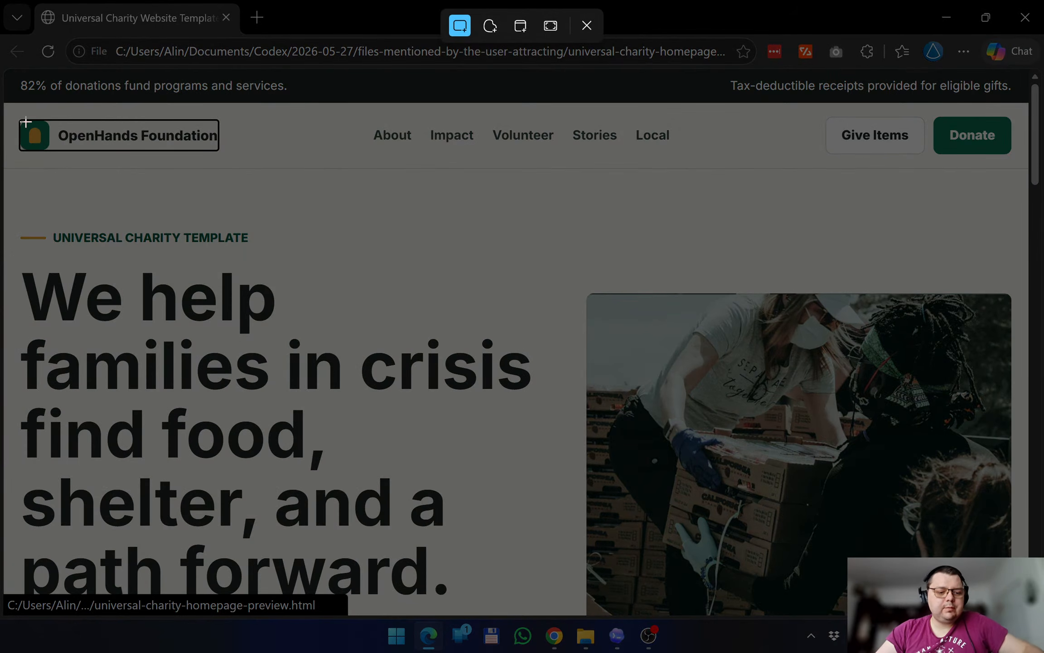
{"action": "key", "text": "Escape"}
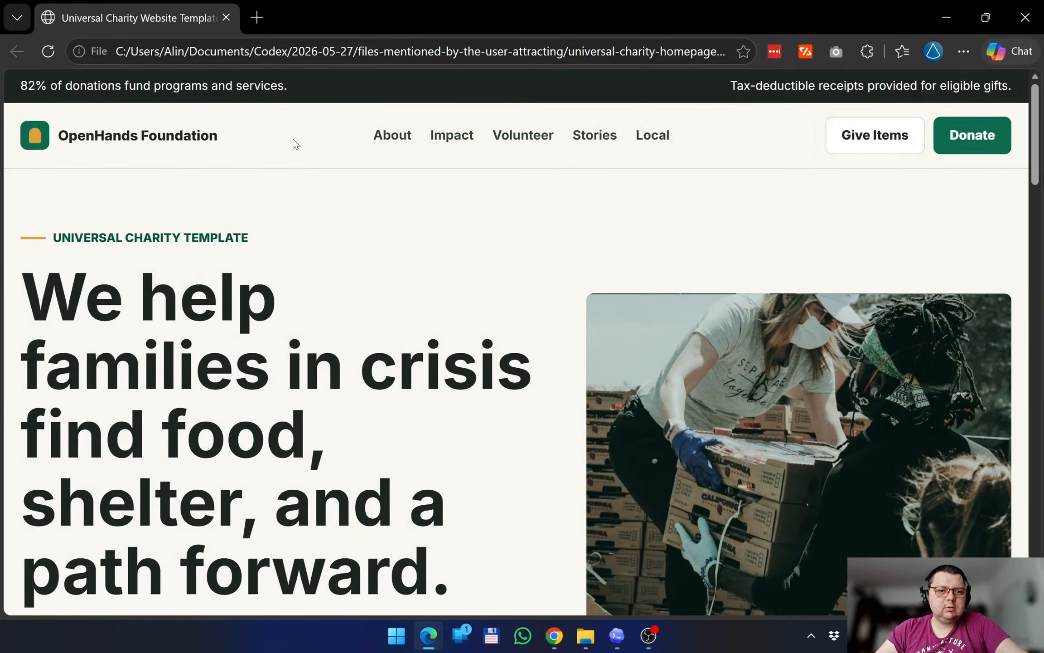
{"action": "key", "text": "shift+super+s"}
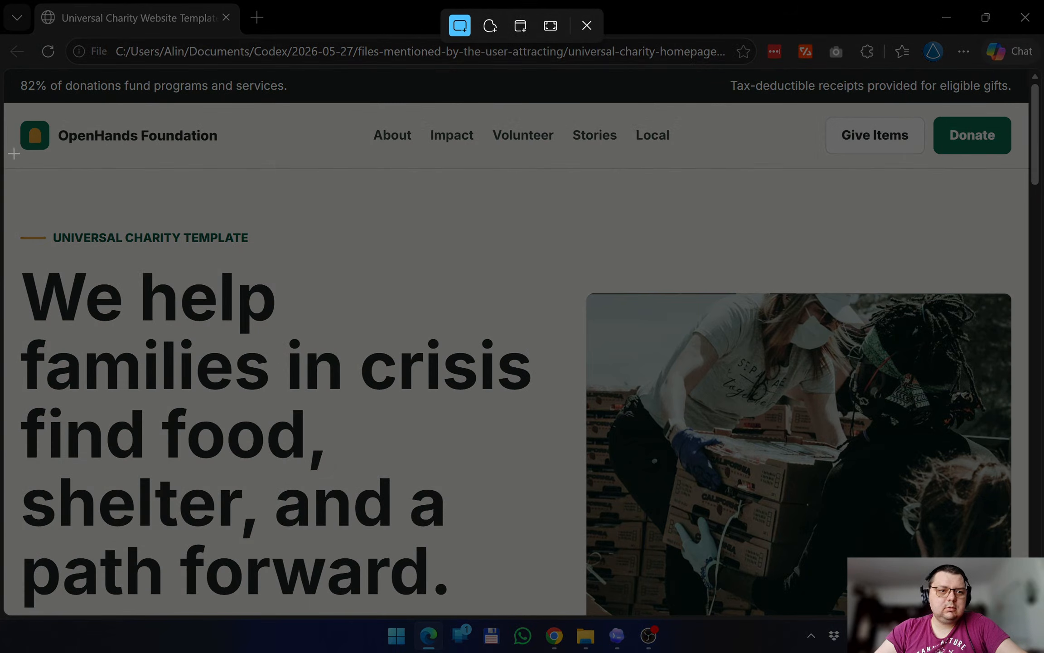
{"action": "left_click_drag", "start_coordinate": [21, 122], "coordinate": [49, 150]}
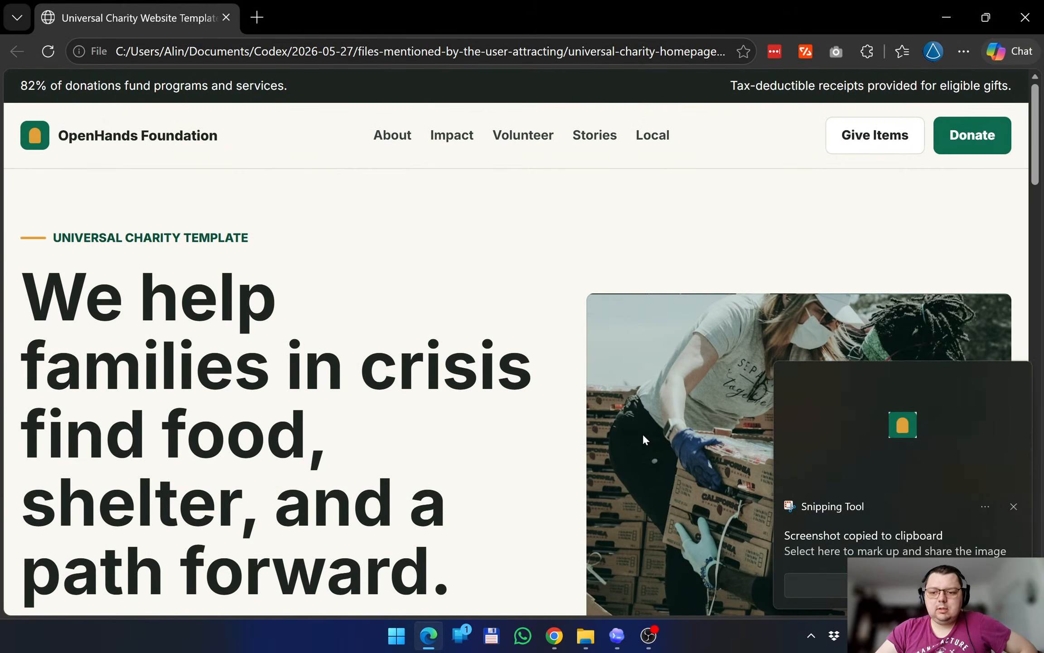
{"action": "left_click", "coordinate": [554, 634]}
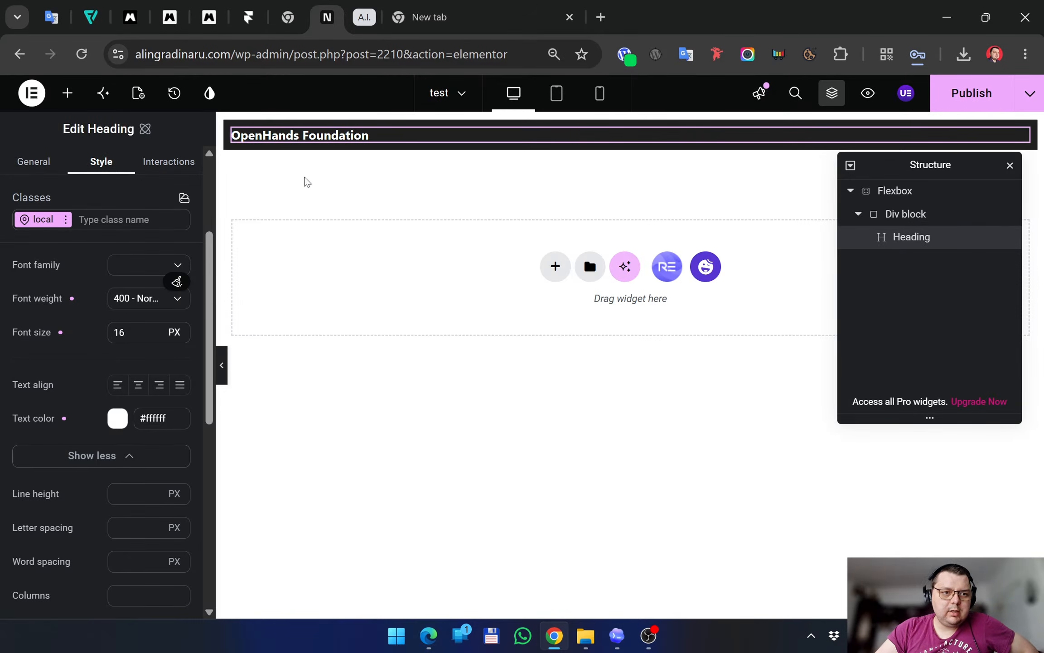
Try to place an Image element beside the heading in the dark bar, and delete the placed image
{"action": "left_click", "coordinate": [67, 93]}
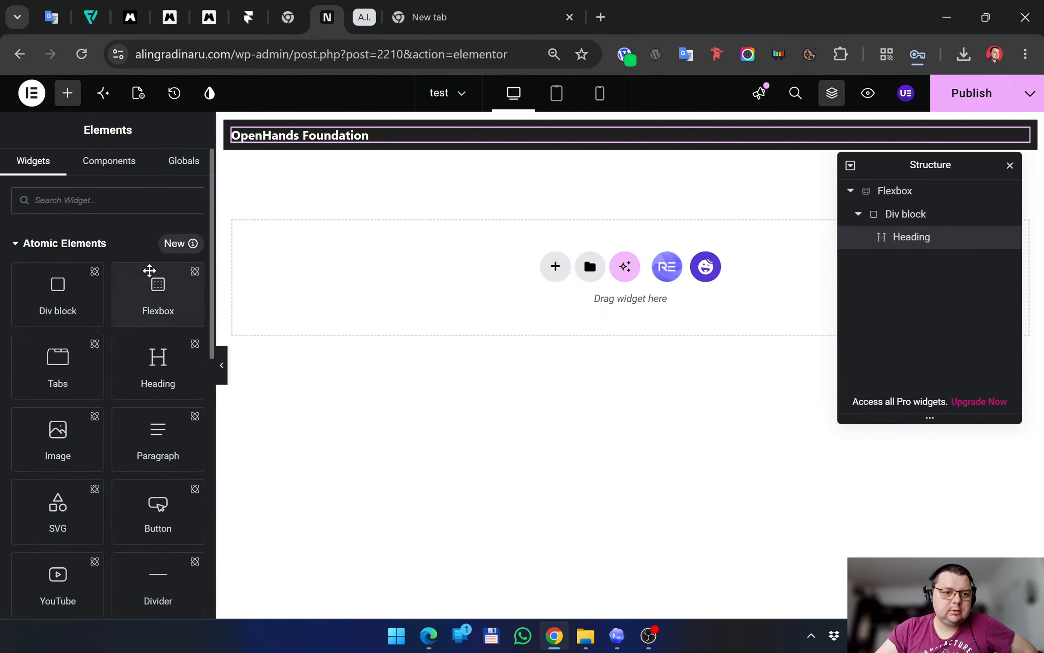
{"action": "left_click_drag", "start_coordinate": [58, 437], "coordinate": [238, 138]}
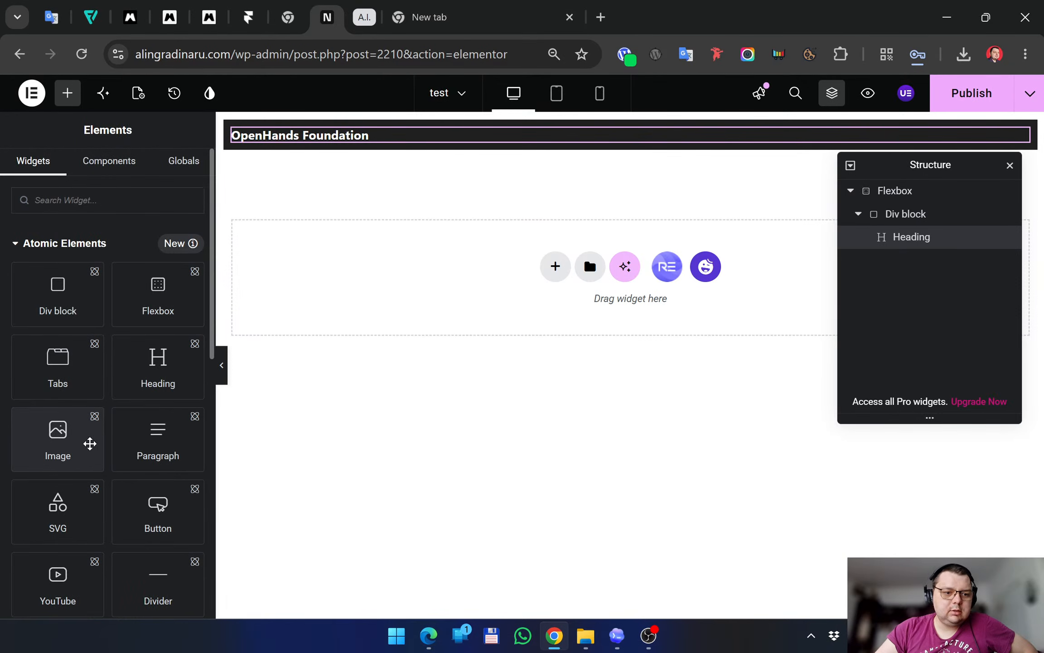
{"action": "left_click_drag", "start_coordinate": [88, 442], "coordinate": [256, 135]}
{"action": "left_click_drag", "start_coordinate": [56, 445], "coordinate": [303, 179]}
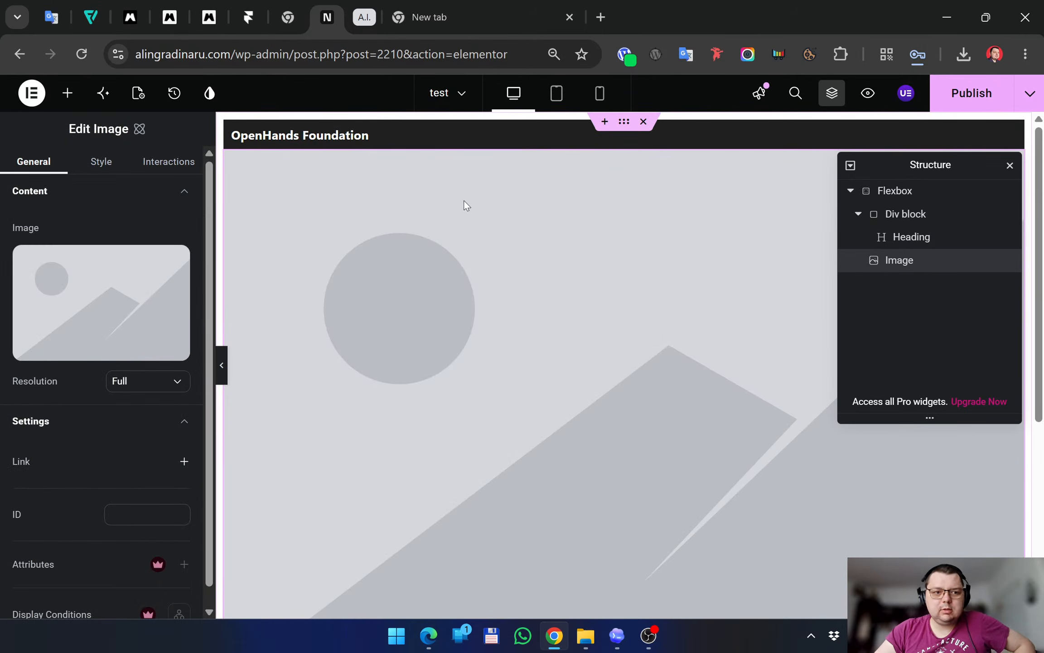
{"action": "key", "text": "Delete"}
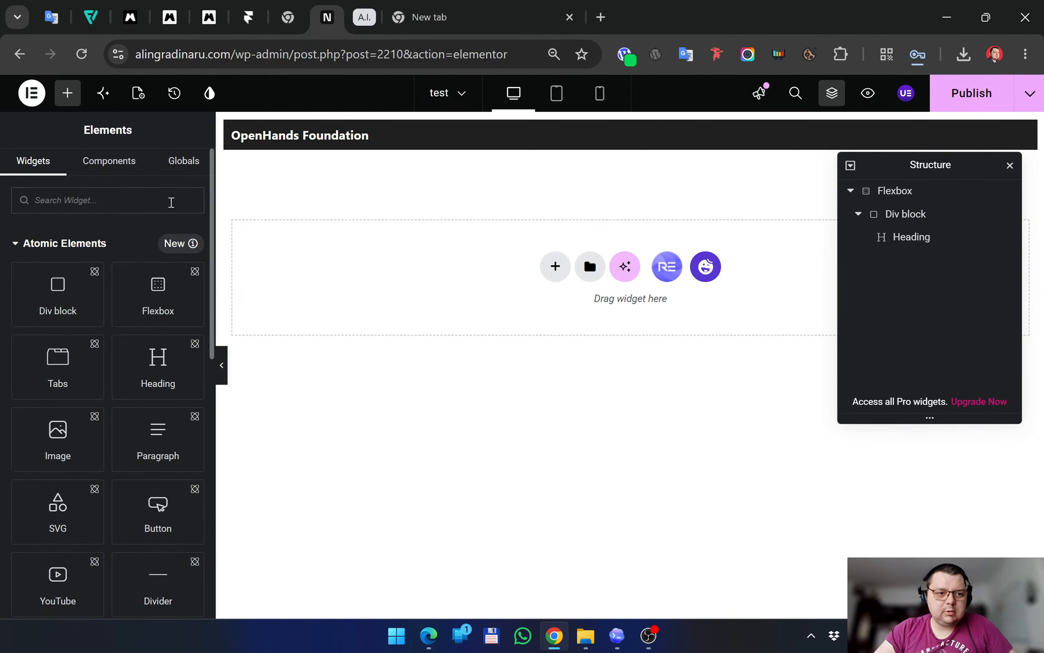
Add a new Div block inside the Flexbox, ahead of the Div block that holds the heading
{"action": "left_click", "coordinate": [233, 129]}
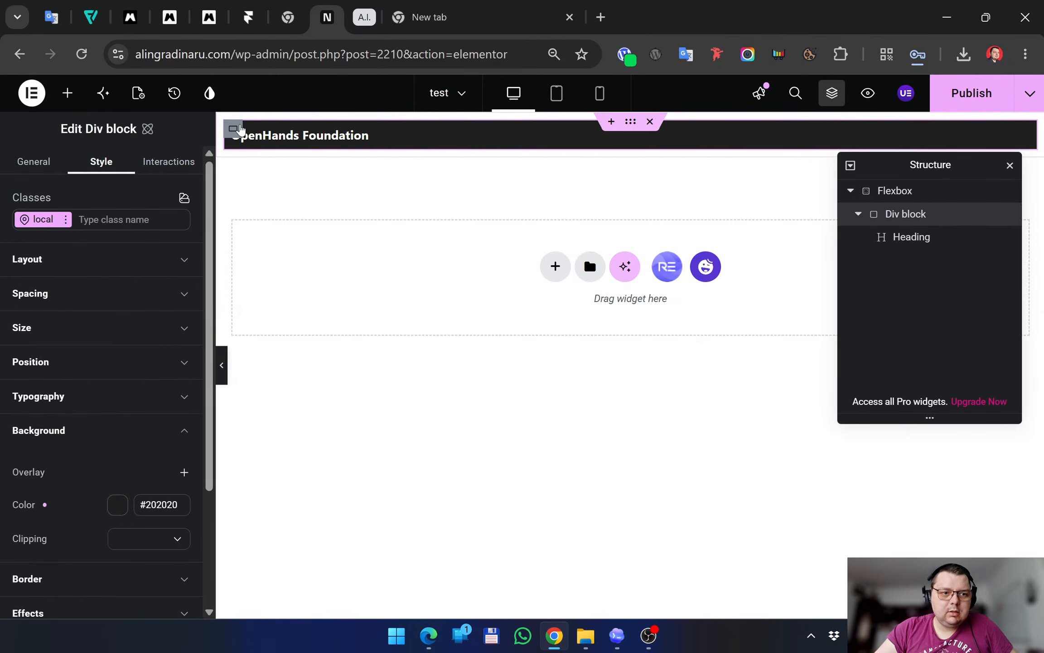
{"action": "left_click", "coordinate": [29, 167]}
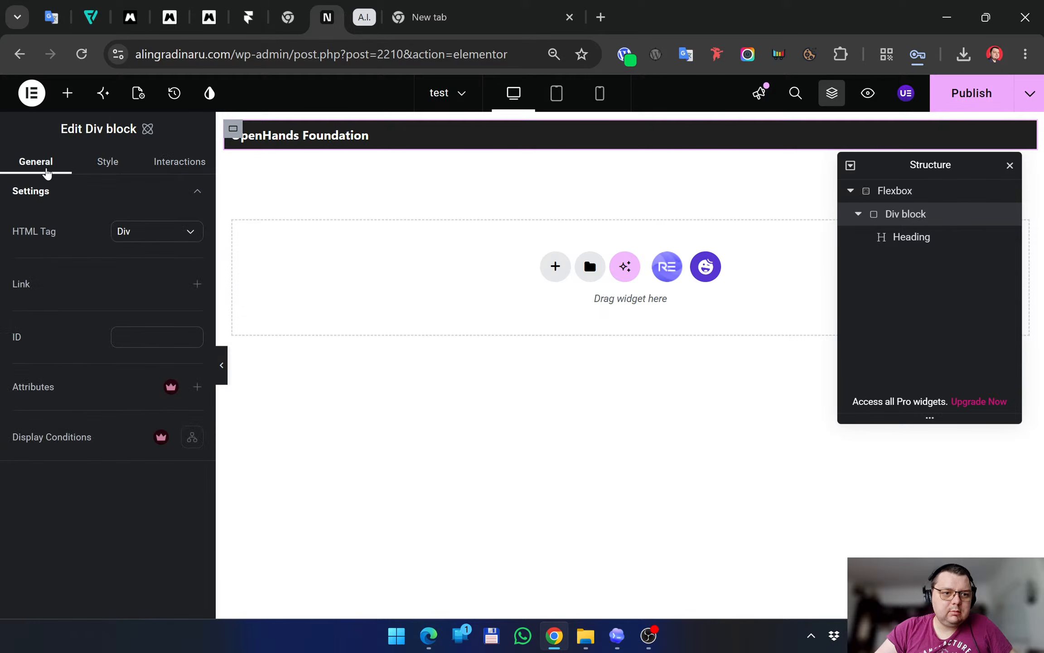
{"action": "left_click", "coordinate": [67, 93]}
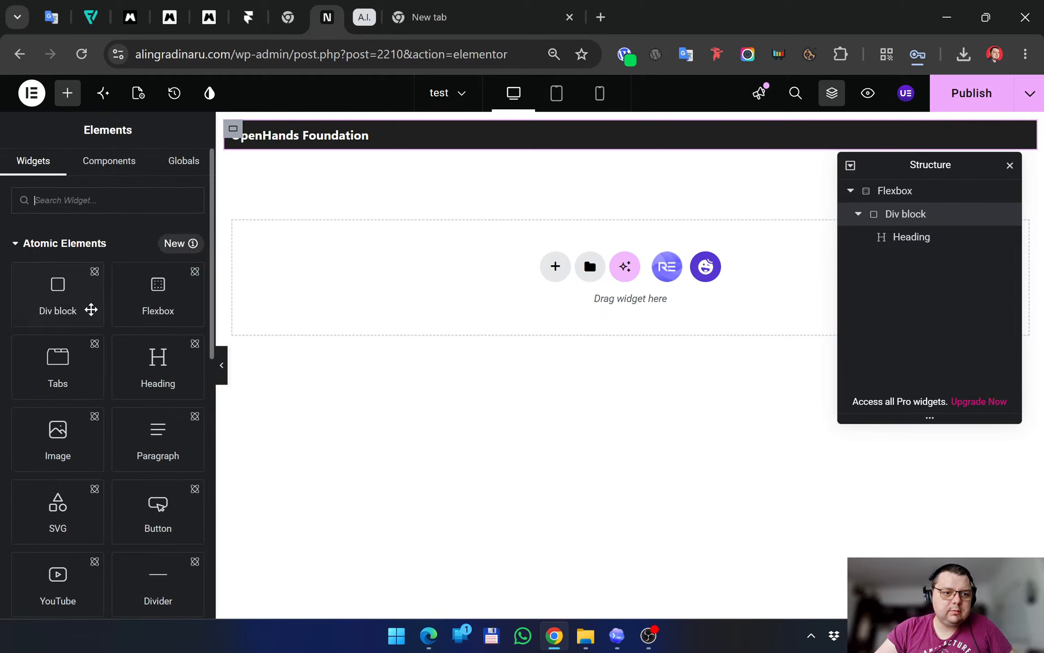
{"action": "left_click_drag", "start_coordinate": [58, 299], "coordinate": [268, 159]}
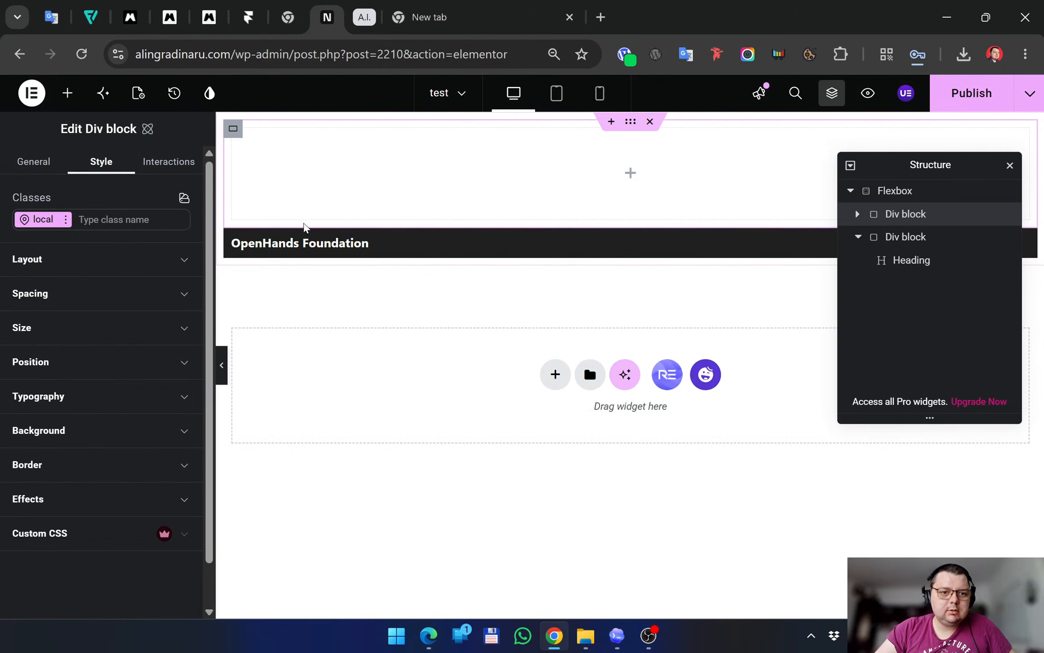
Set the parent Flexbox's layout direction to Row
{"action": "left_click", "coordinate": [631, 122]}
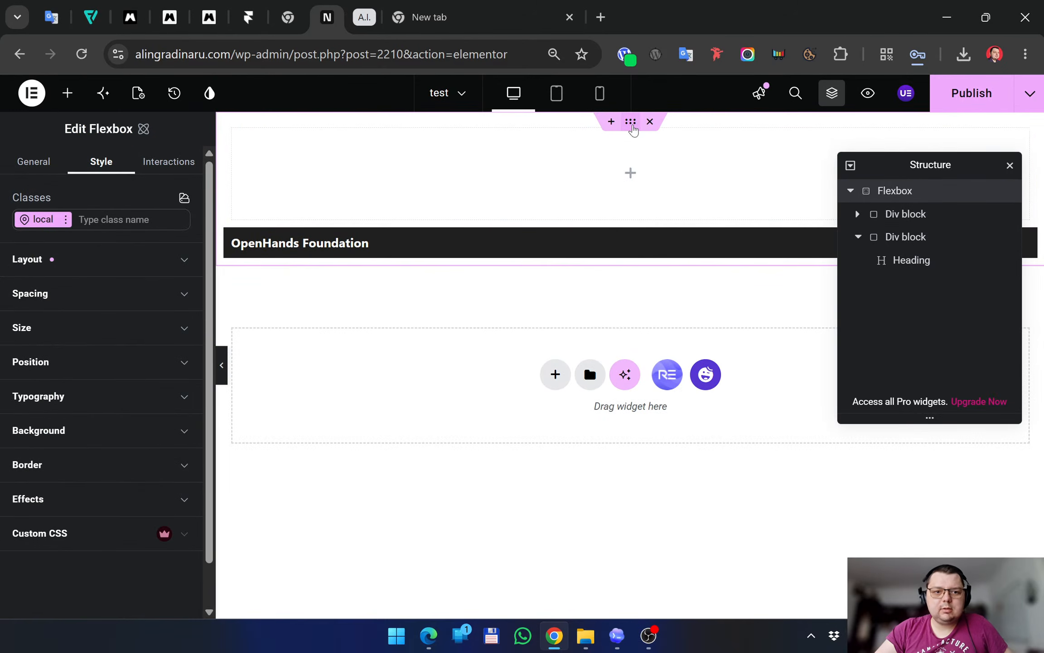
{"action": "left_click", "coordinate": [116, 270]}
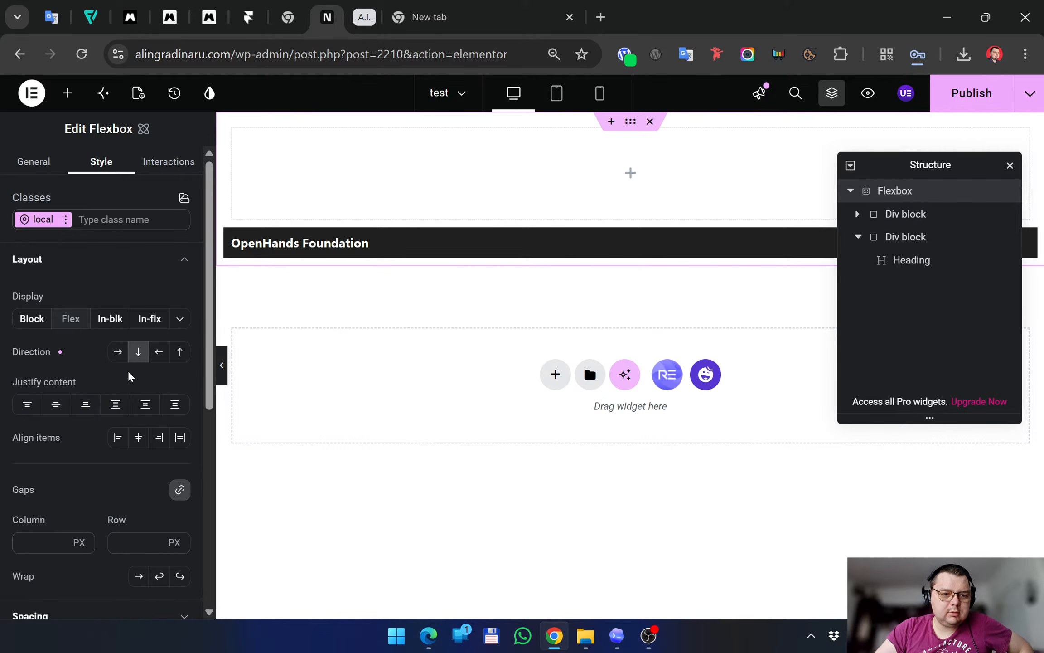
{"action": "left_click", "coordinate": [118, 354]}
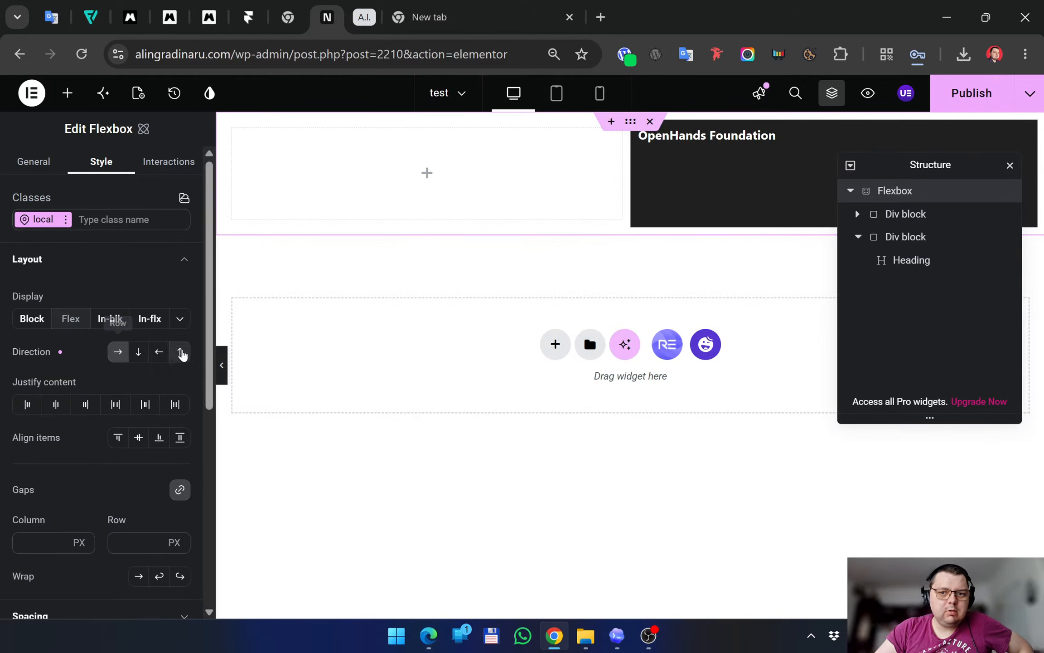
Add an Image element to the empty Div block and open the media upload for it
{"action": "left_click", "coordinate": [427, 173]}
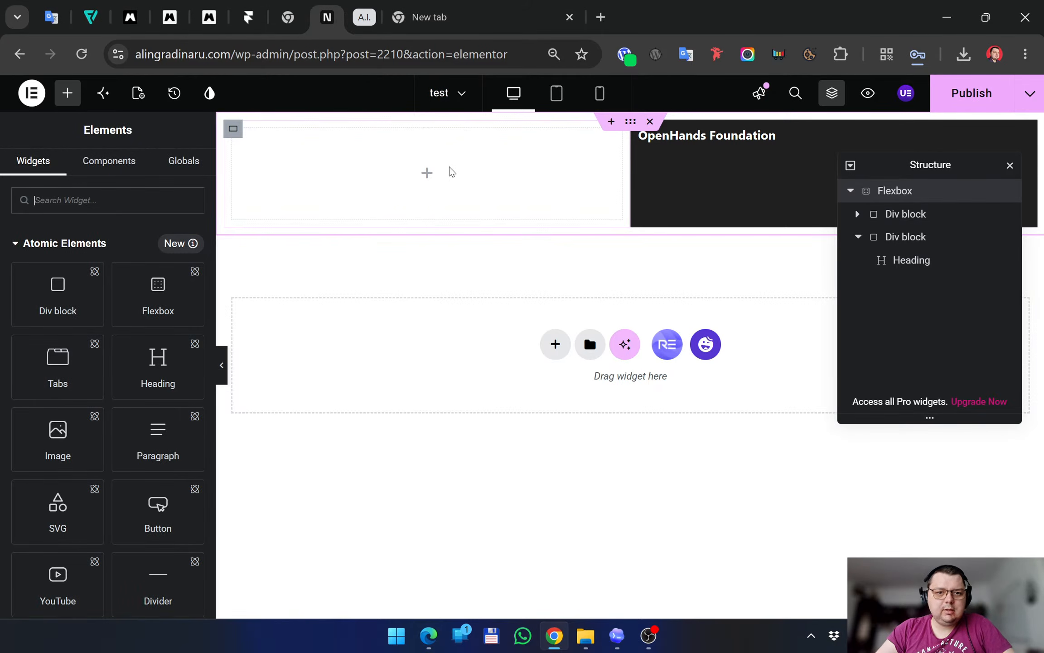
{"action": "right_click", "coordinate": [426, 174]}
{"action": "left_click", "coordinate": [390, 176]}
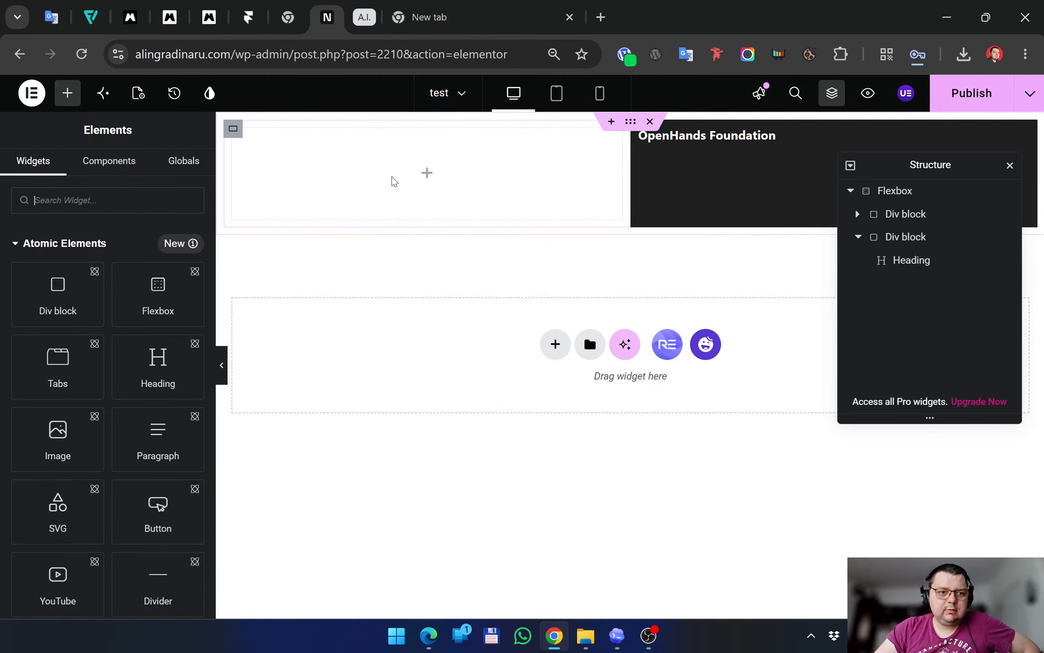
{"action": "left_click_drag", "start_coordinate": [63, 453], "coordinate": [424, 180]}
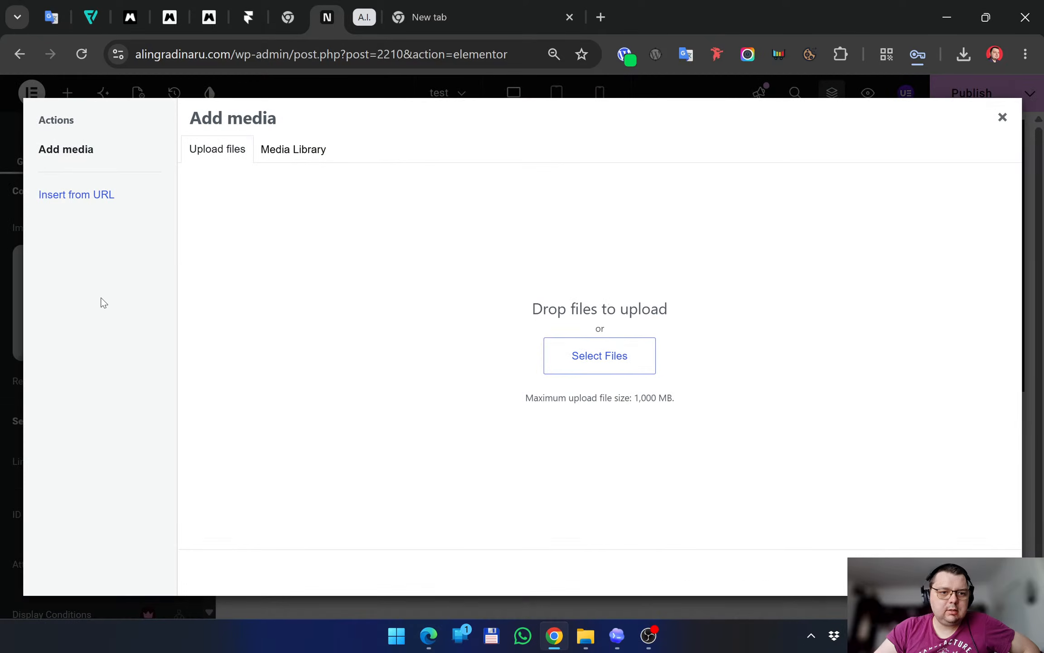
{"action": "left_click", "coordinate": [1003, 115]}
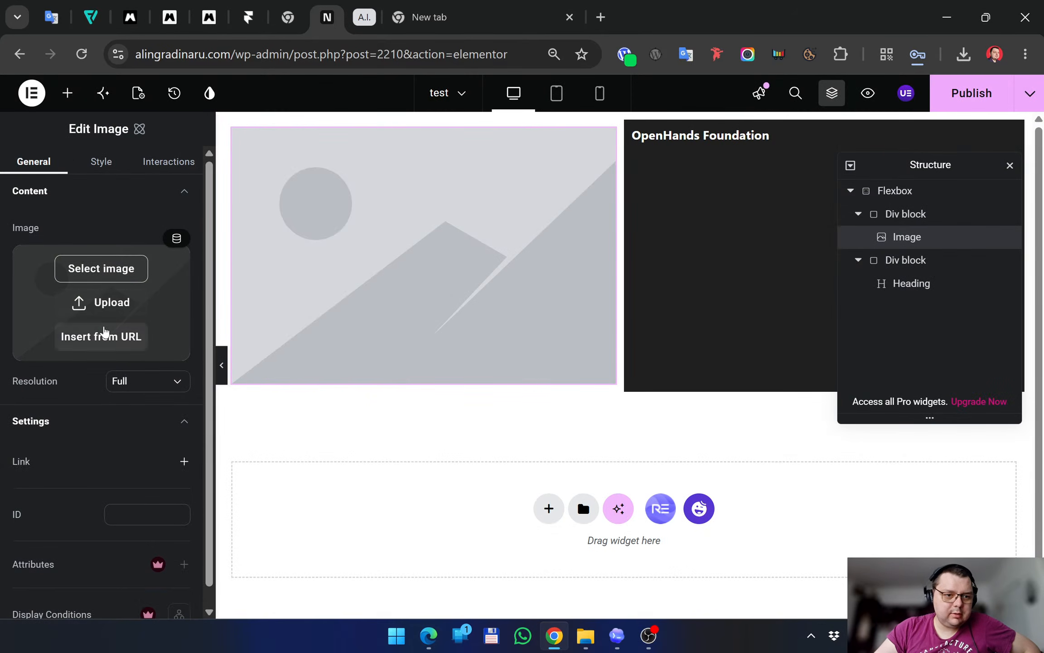
{"action": "left_click", "coordinate": [109, 306]}
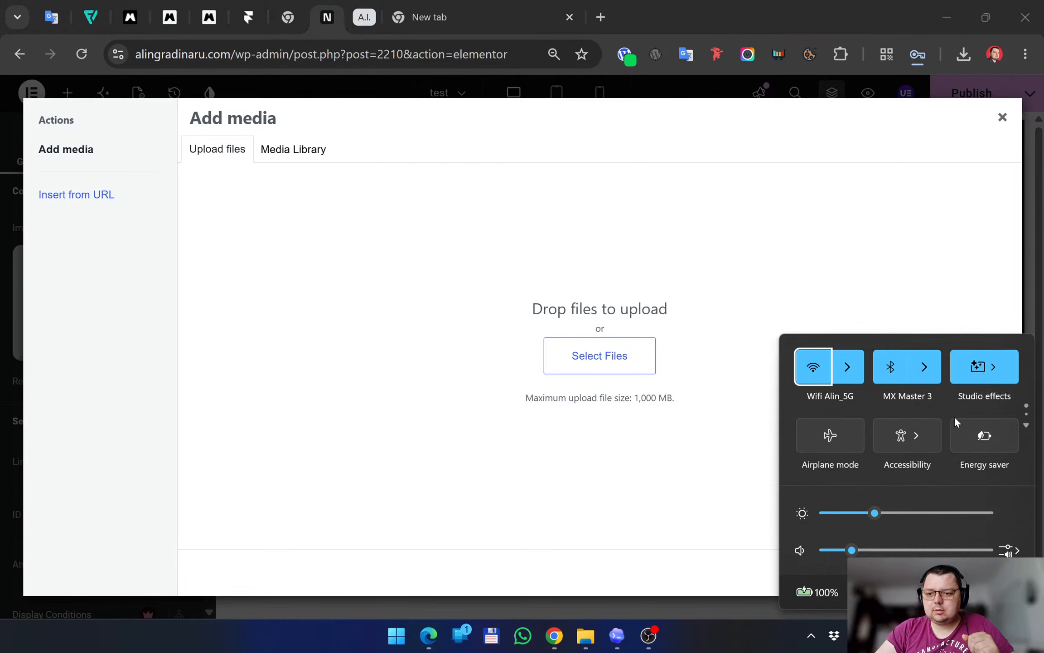
Open the logo screenshot from the Snipping Tool notification and save it to the Desktop as the PNG file "Logo charity"
{"action": "left_click", "coordinate": [894, 314]}
{"action": "left_click", "coordinate": [988, 636]}
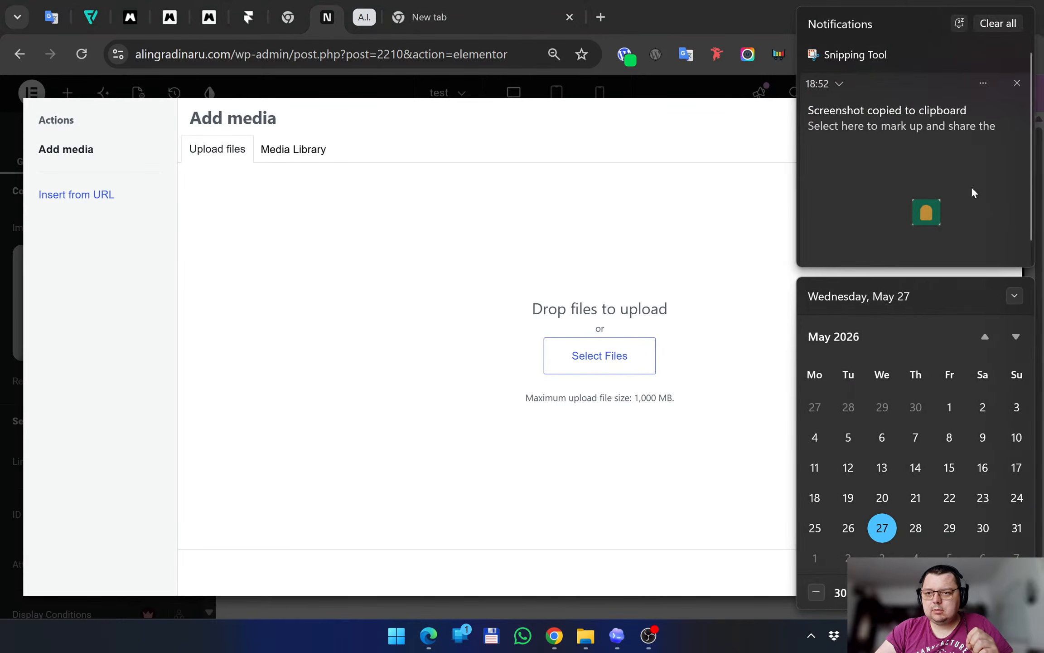
{"action": "left_click", "coordinate": [945, 184]}
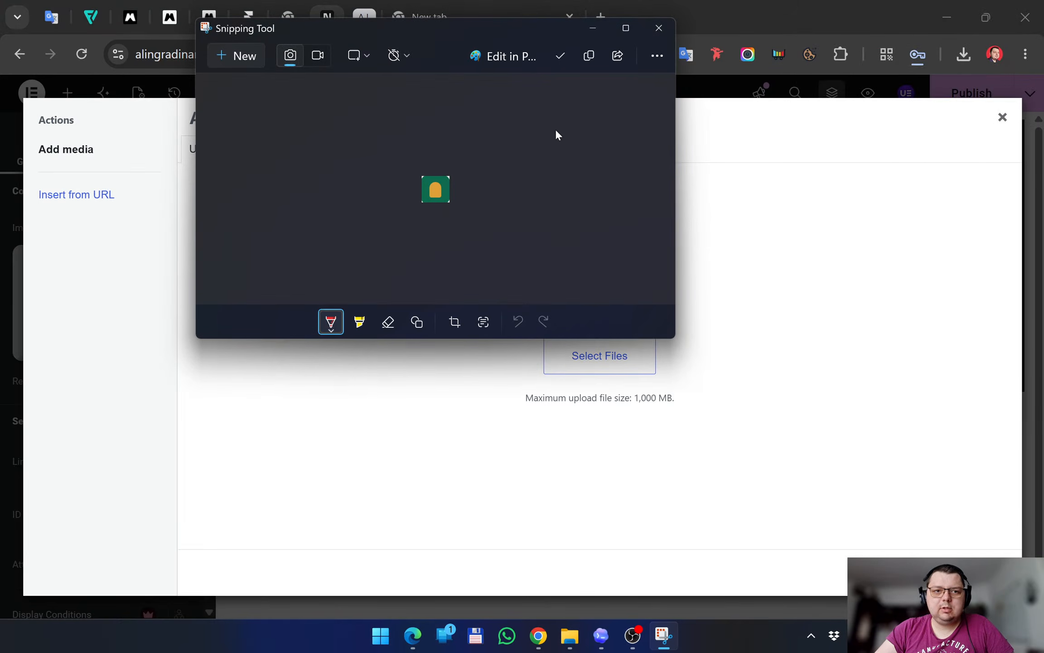
{"action": "left_click", "coordinate": [562, 55]}
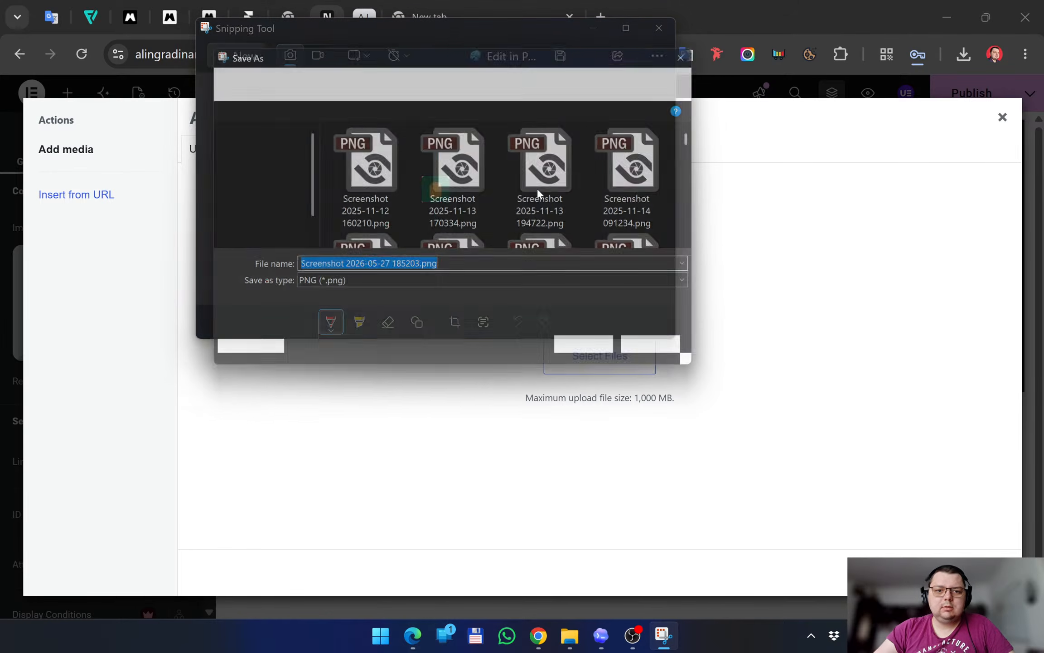
{"action": "type", "text": "Logo charity"}
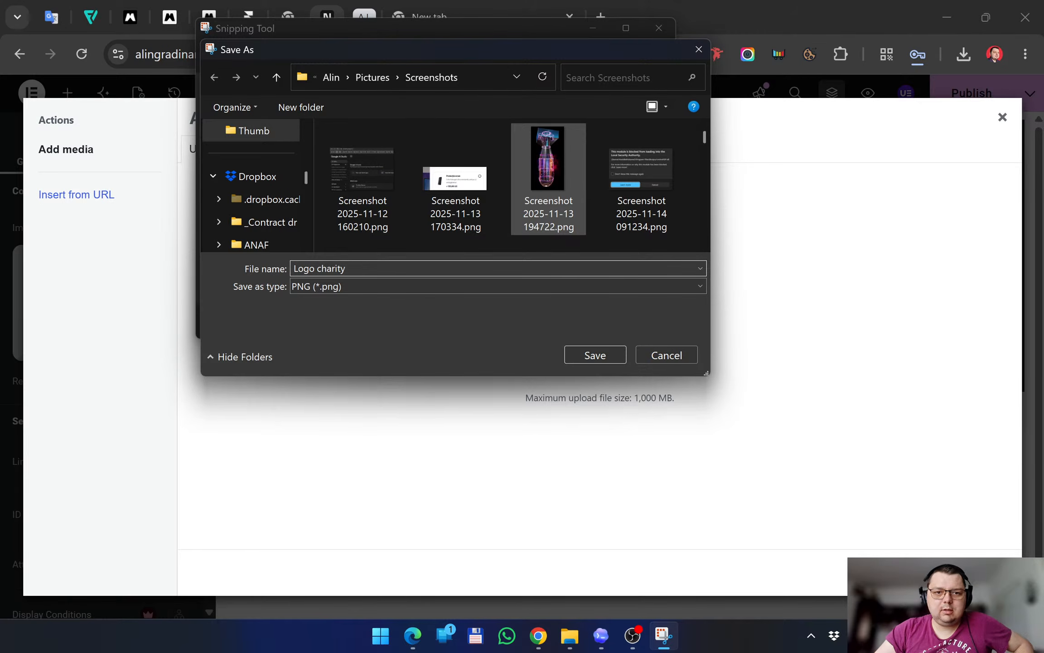
{"action": "scroll", "coordinate": [272, 199], "scroll_direction": "up", "scroll_amount": 5}
{"action": "left_click", "coordinate": [257, 226]}
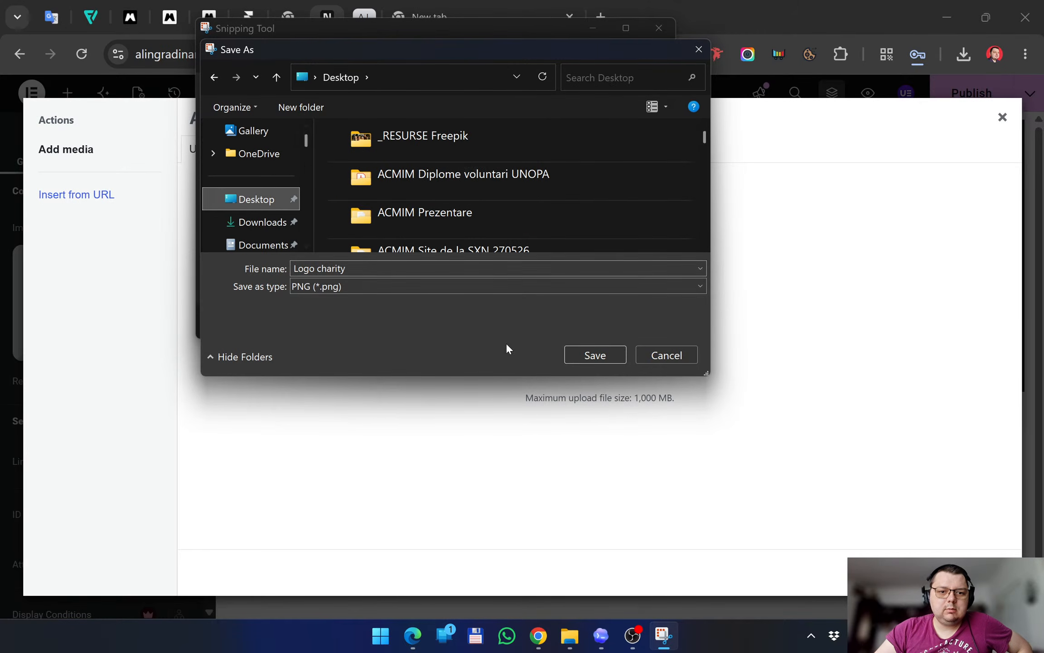
{"action": "left_click", "coordinate": [623, 356]}
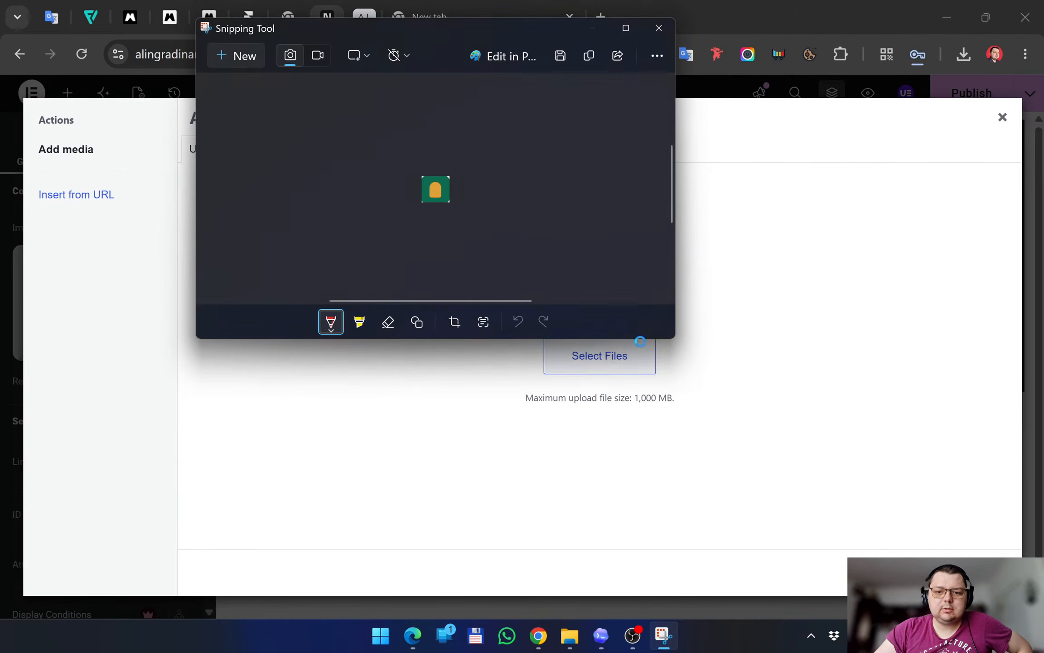
{"action": "left_click_drag", "start_coordinate": [467, 32], "coordinate": [682, 117]}
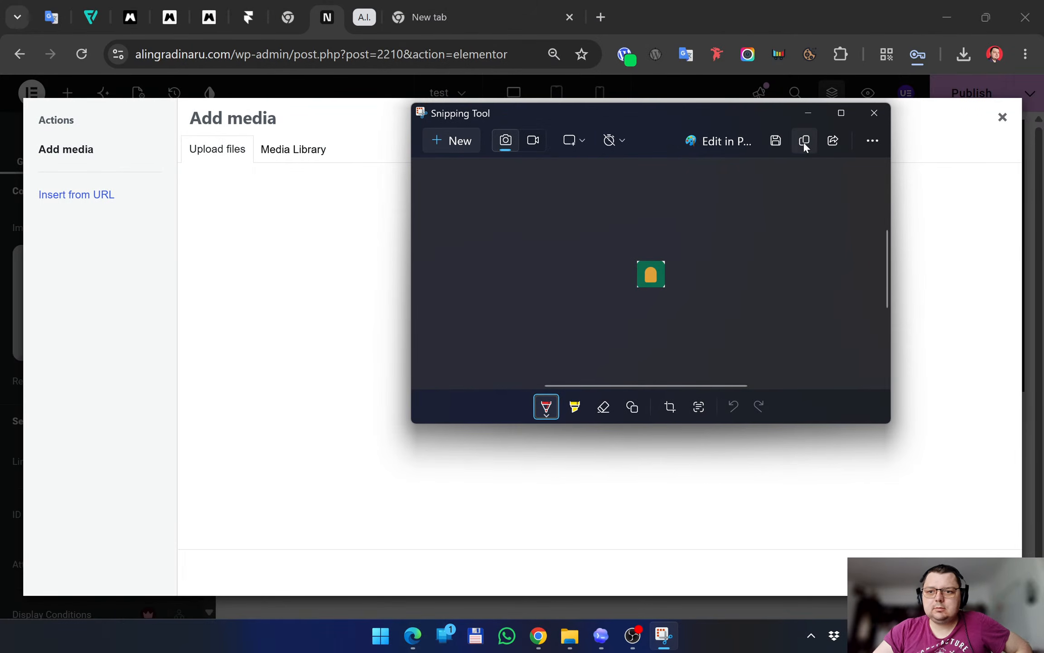
{"action": "left_click", "coordinate": [868, 142]}
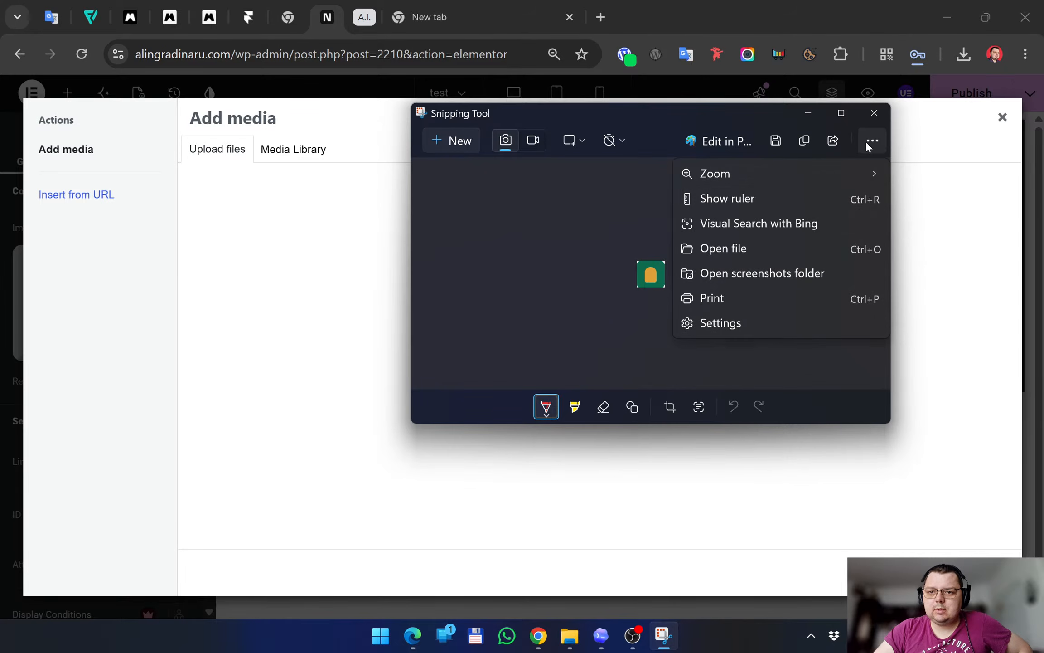
{"action": "left_click", "coordinate": [774, 248]}
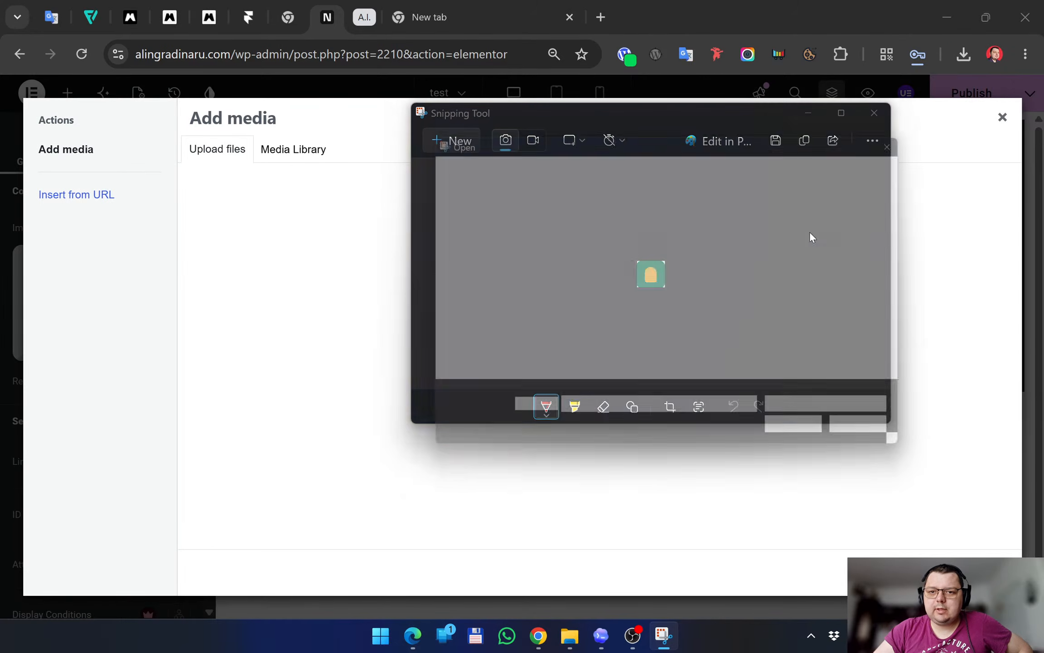
{"action": "left_click", "coordinate": [754, 267]}
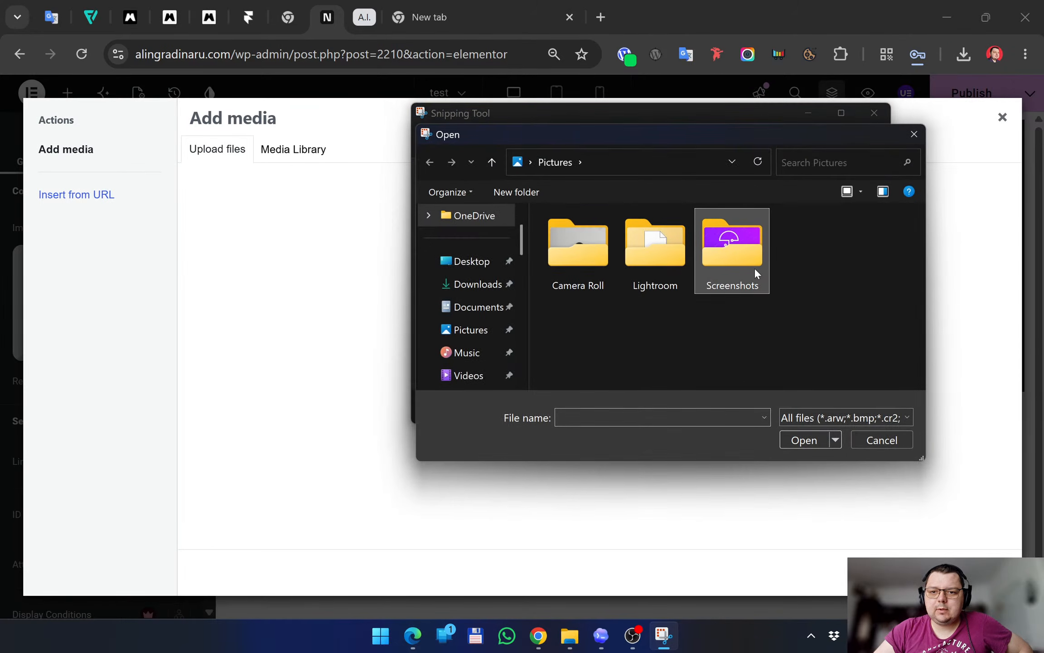
{"action": "left_click", "coordinate": [914, 134]}
Close Snipping Tool, upload the Logo charity file from the Desktop in Elementor's media upload and insert it into the Image element
{"action": "left_click", "coordinate": [872, 110]}
{"action": "key", "text": "super+d"}
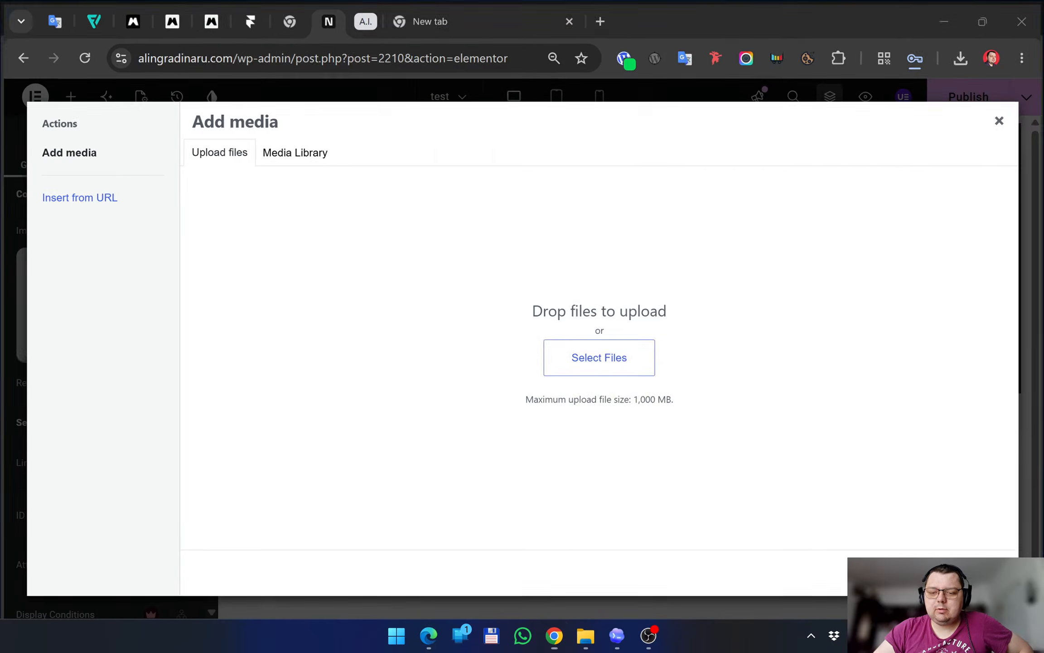
{"action": "left_click_drag", "start_coordinate": [136, 307], "coordinate": [524, 324]}
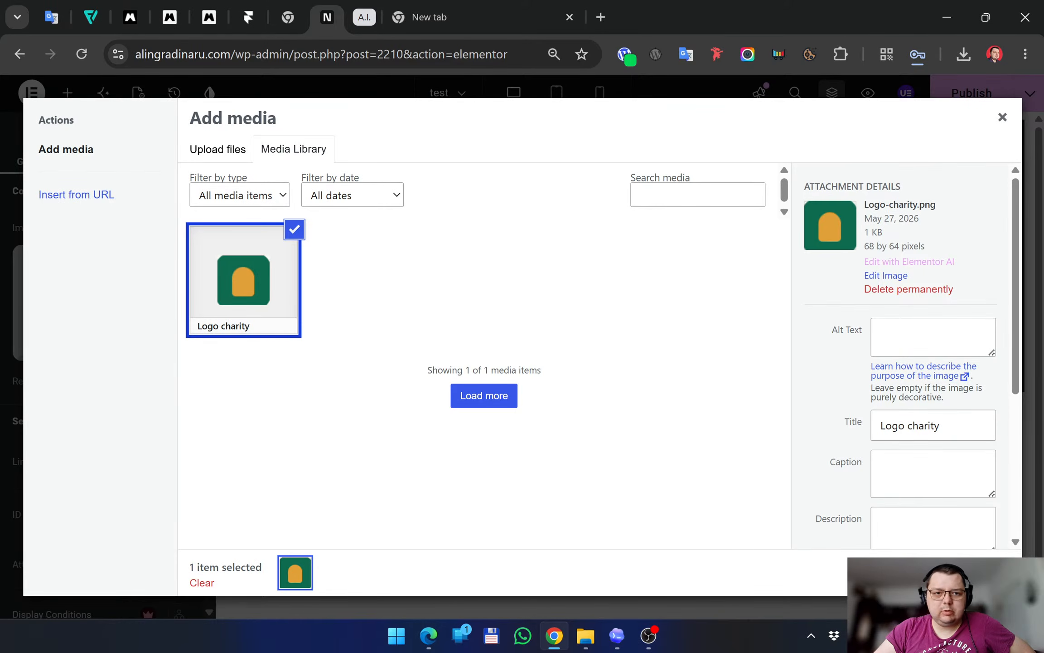
{"action": "left_click", "coordinate": [986, 572]}
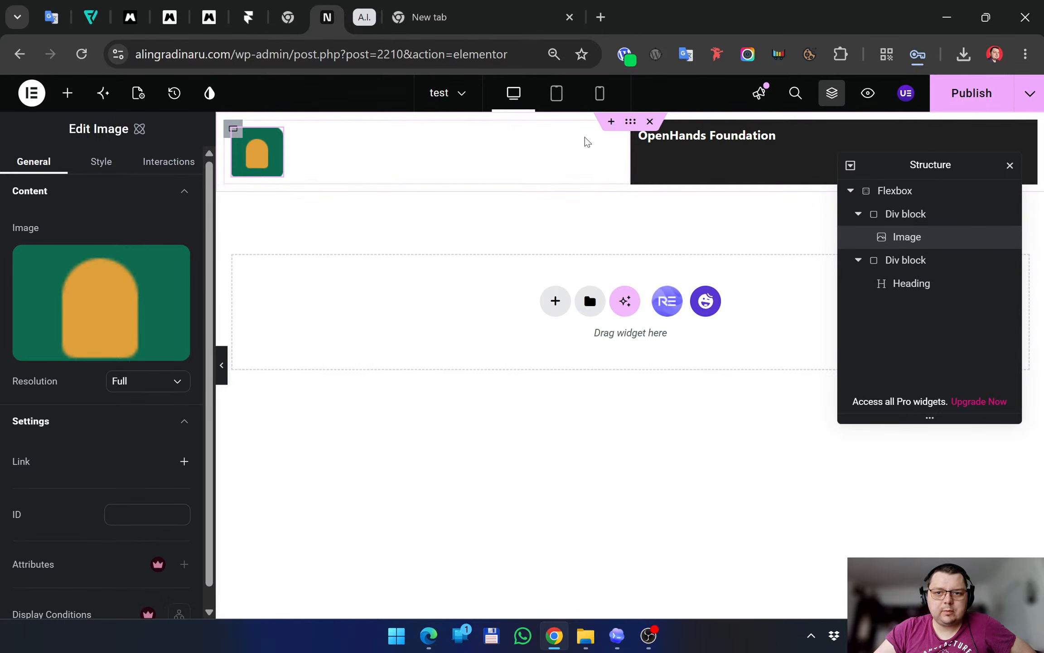
Select the parent Flexbox and move the Structure panel down so it no longer covers the header bar
{"action": "left_click", "coordinate": [630, 123]}
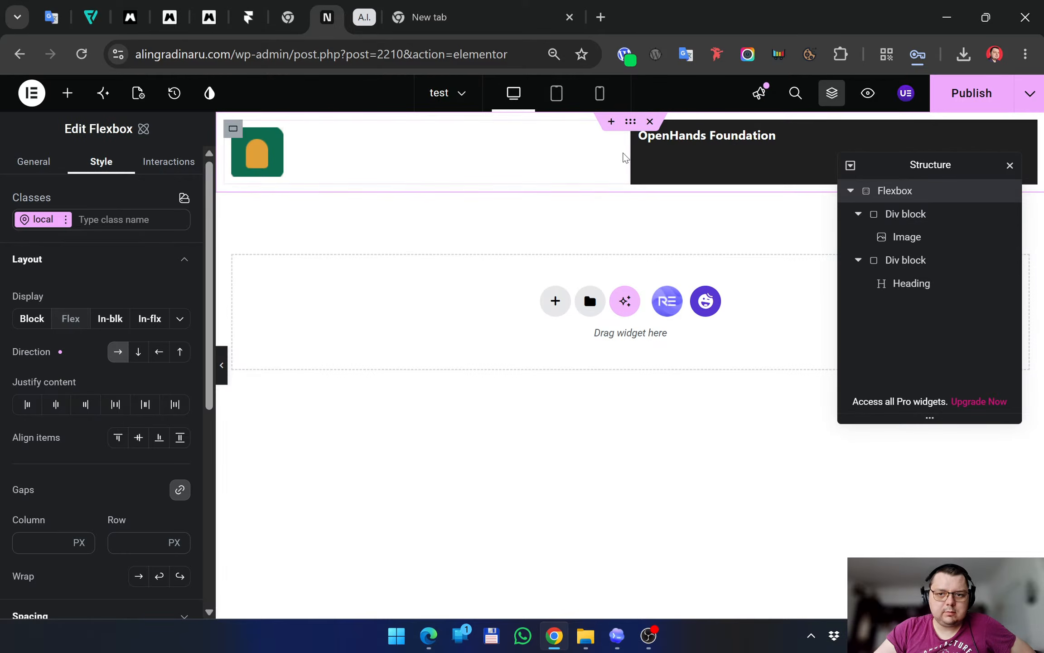
{"action": "left_click_drag", "start_coordinate": [962, 167], "coordinate": [967, 267]}
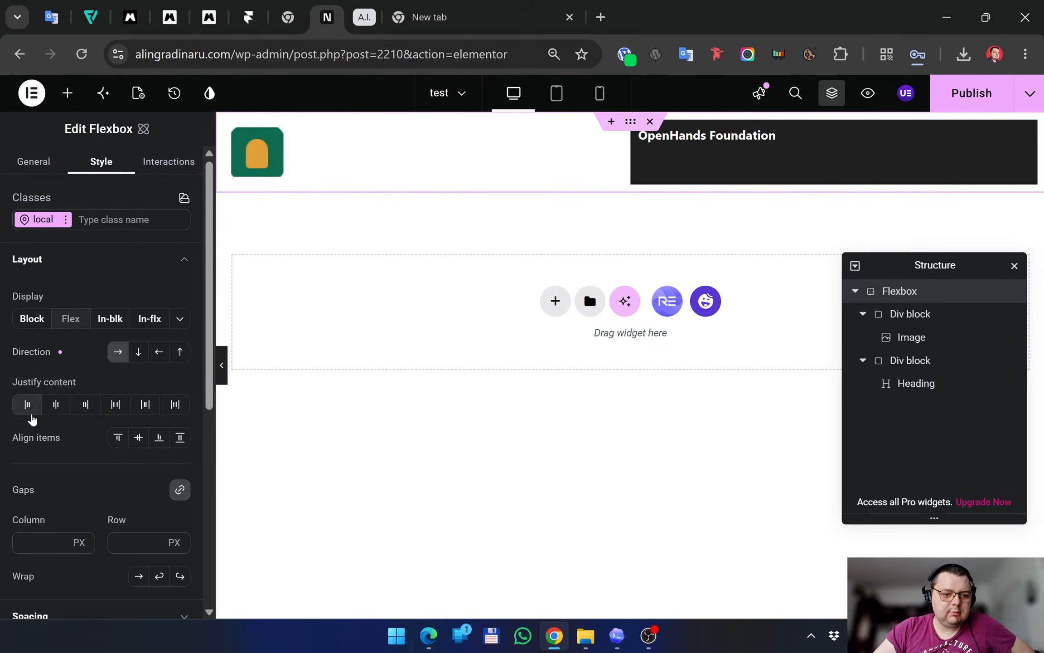
{"action": "scroll", "coordinate": [75, 456], "scroll_direction": "down", "scroll_amount": 2}
{"action": "scroll", "coordinate": [93, 456], "scroll_direction": "down", "scroll_amount": 4}
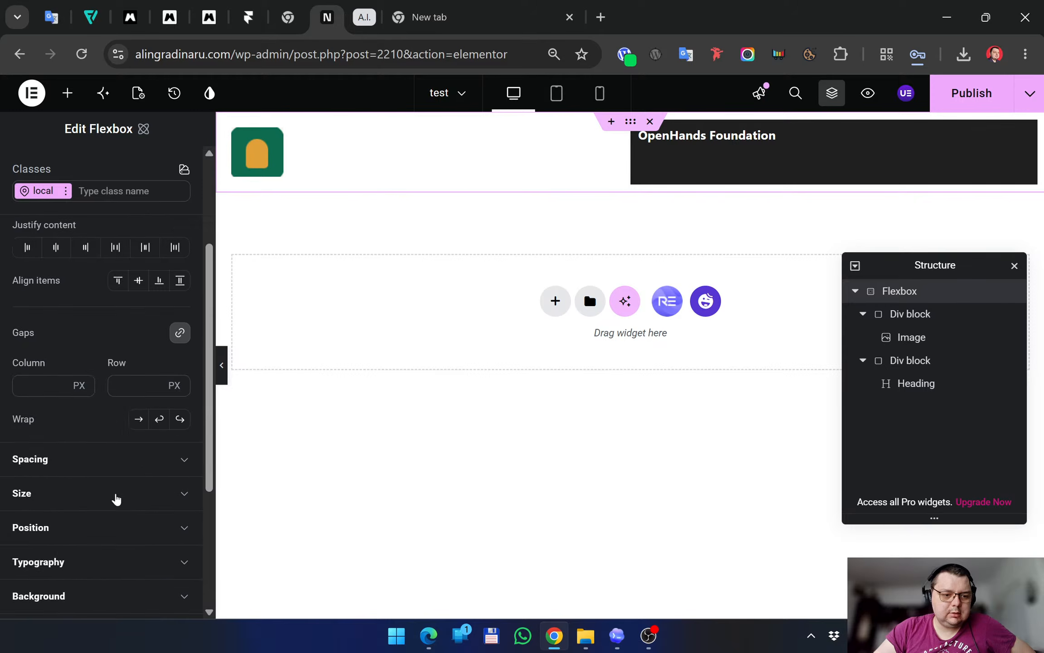
{"action": "scroll", "coordinate": [109, 485], "scroll_direction": "up", "scroll_amount": 2}
{"action": "scroll", "coordinate": [76, 481], "scroll_direction": "up", "scroll_amount": 2}
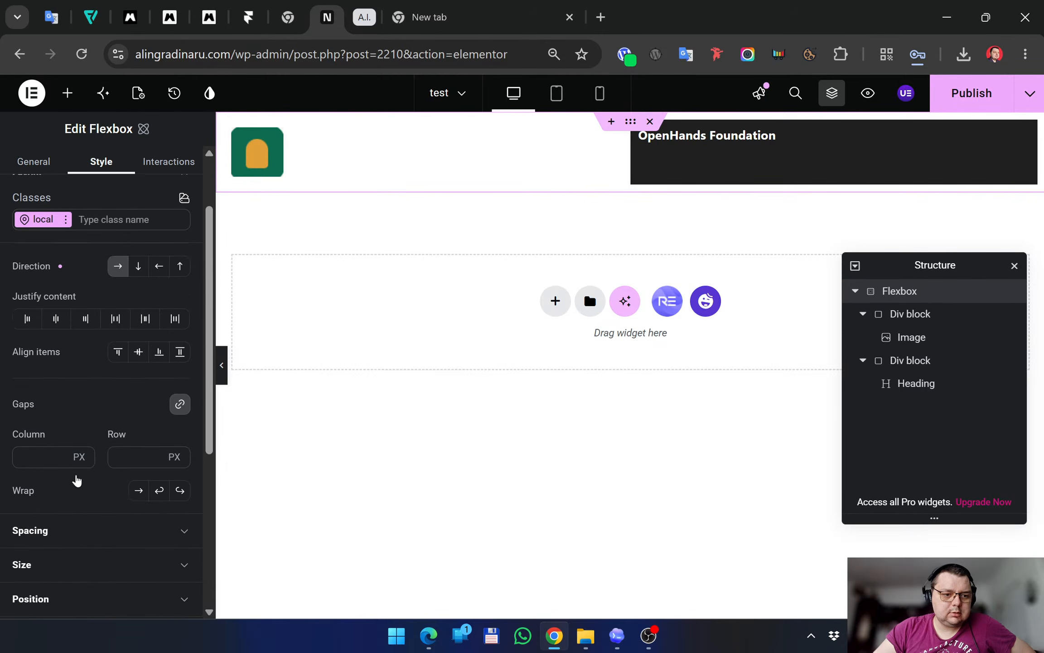
{"action": "scroll", "coordinate": [62, 429], "scroll_direction": "up", "scroll_amount": 2}
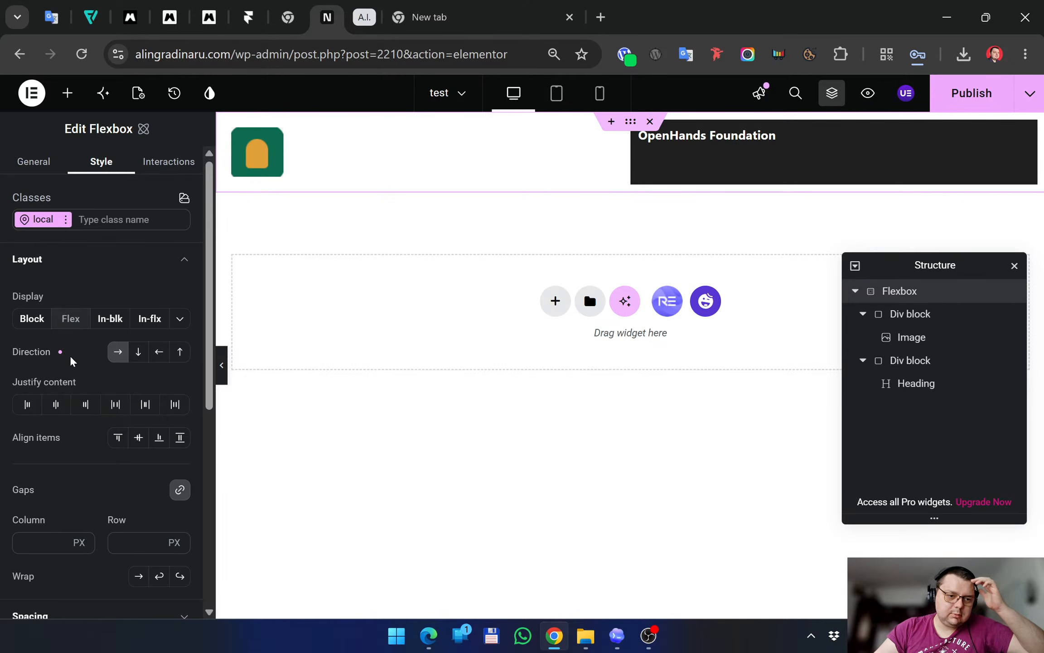
Try the Block, In-blk and In-flx display modes on the parent Flexbox, and return the display to Flex
{"action": "left_click", "coordinate": [25, 320]}
{"action": "left_click", "coordinate": [73, 320]}
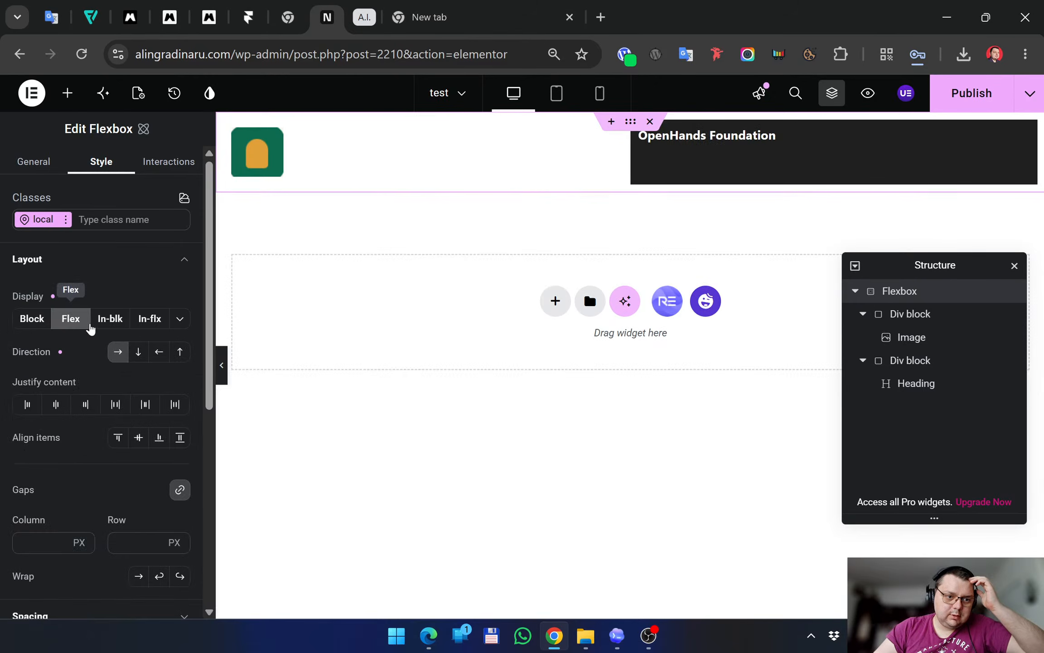
{"action": "left_click", "coordinate": [109, 319]}
{"action": "left_click", "coordinate": [149, 319]}
{"action": "left_click", "coordinate": [70, 319]}
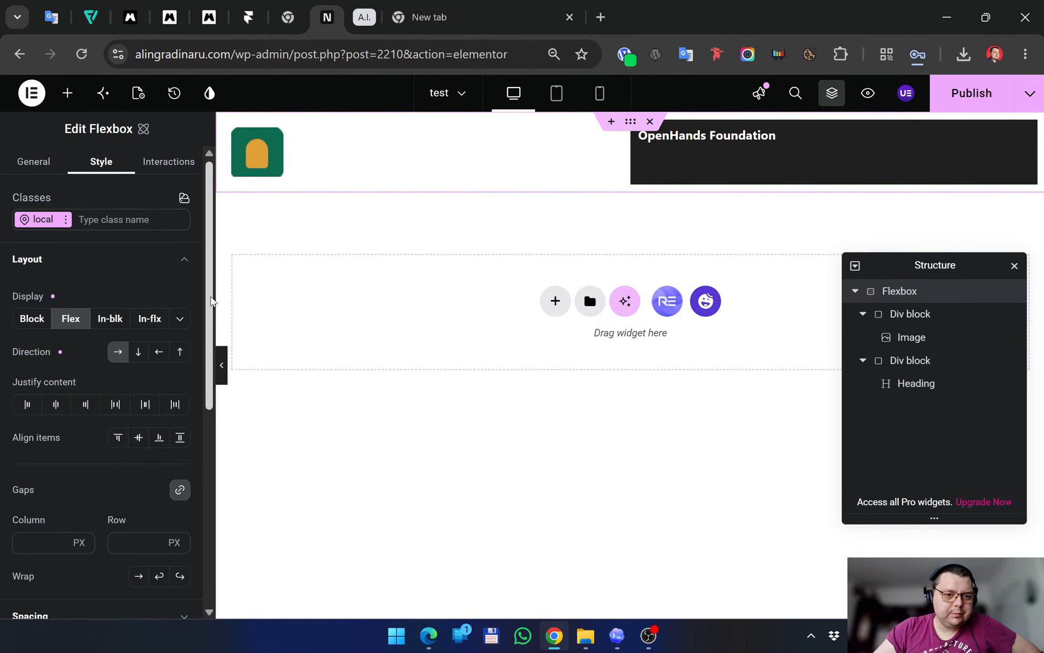
Try a width of 25 px on the parent Flexbox, and clear the width value
{"action": "left_click_drag", "start_coordinate": [211, 274], "coordinate": [204, 380]}
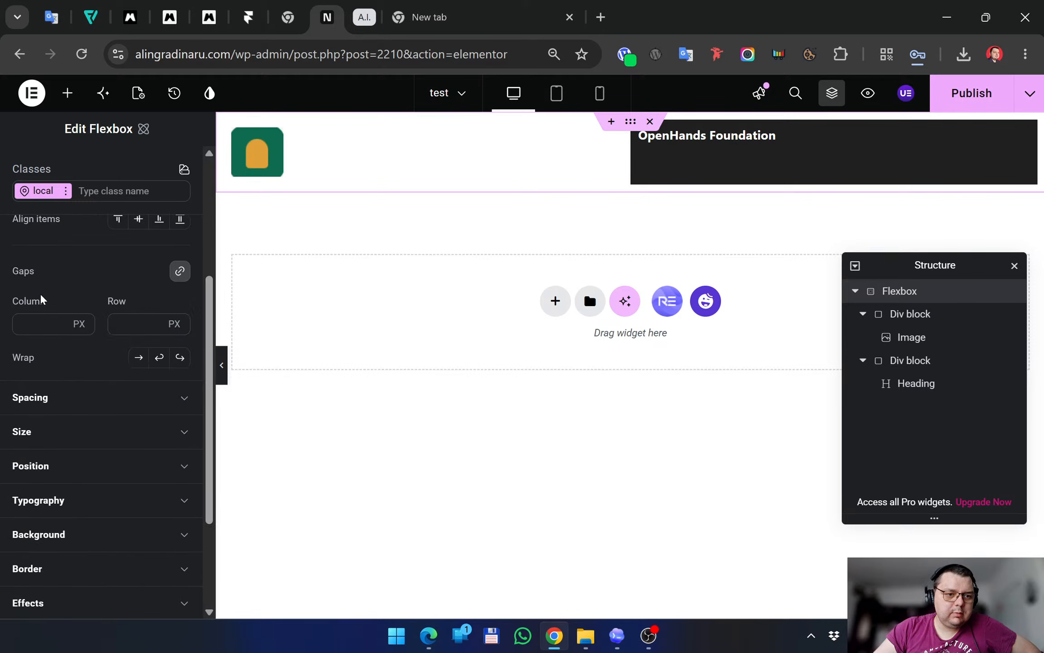
{"action": "scroll", "coordinate": [82, 385], "scroll_direction": "down", "scroll_amount": 2}
{"action": "left_click", "coordinate": [73, 313]}
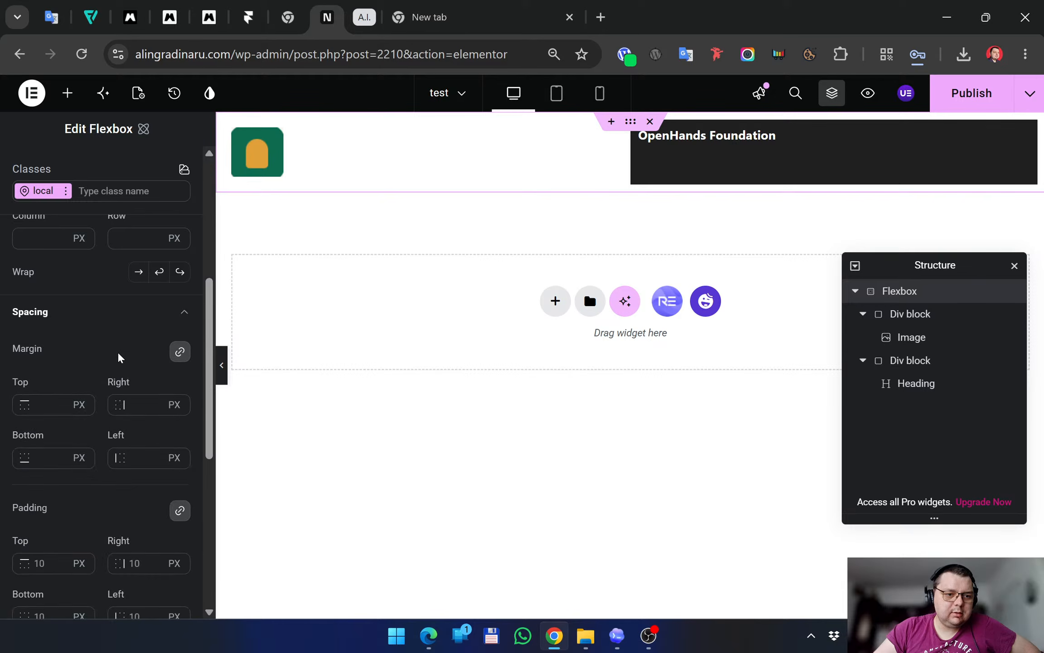
{"action": "scroll", "coordinate": [91, 354], "scroll_direction": "down", "scroll_amount": 2}
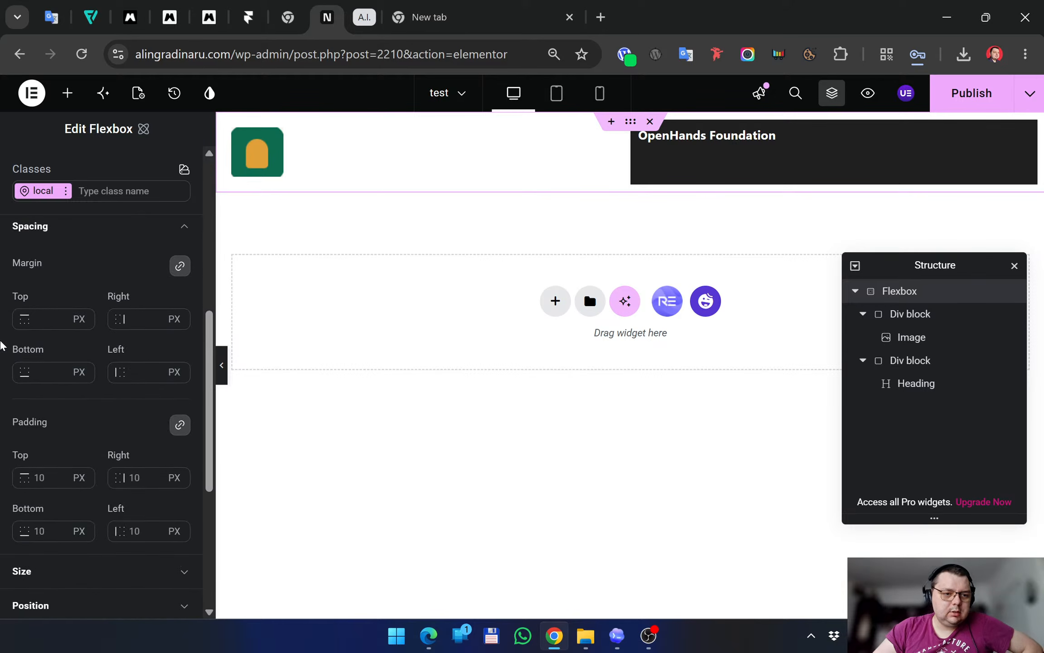
{"action": "scroll", "coordinate": [4, 335], "scroll_direction": "down", "scroll_amount": 6}
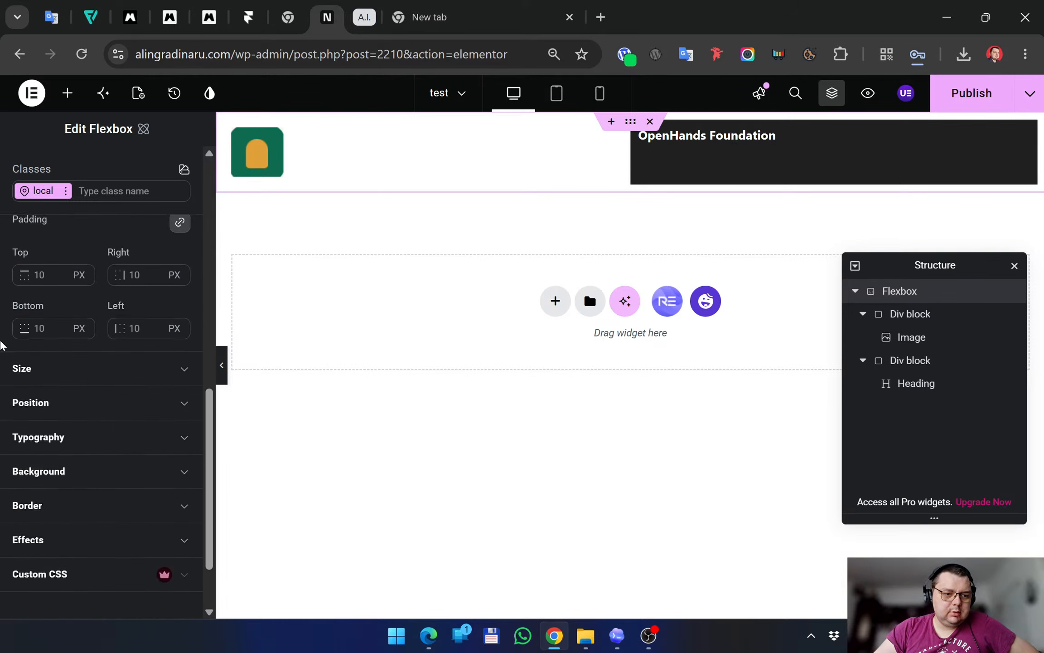
{"action": "left_click", "coordinate": [46, 325]}
{"action": "scroll", "coordinate": [46, 308], "scroll_direction": "down", "scroll_amount": 2}
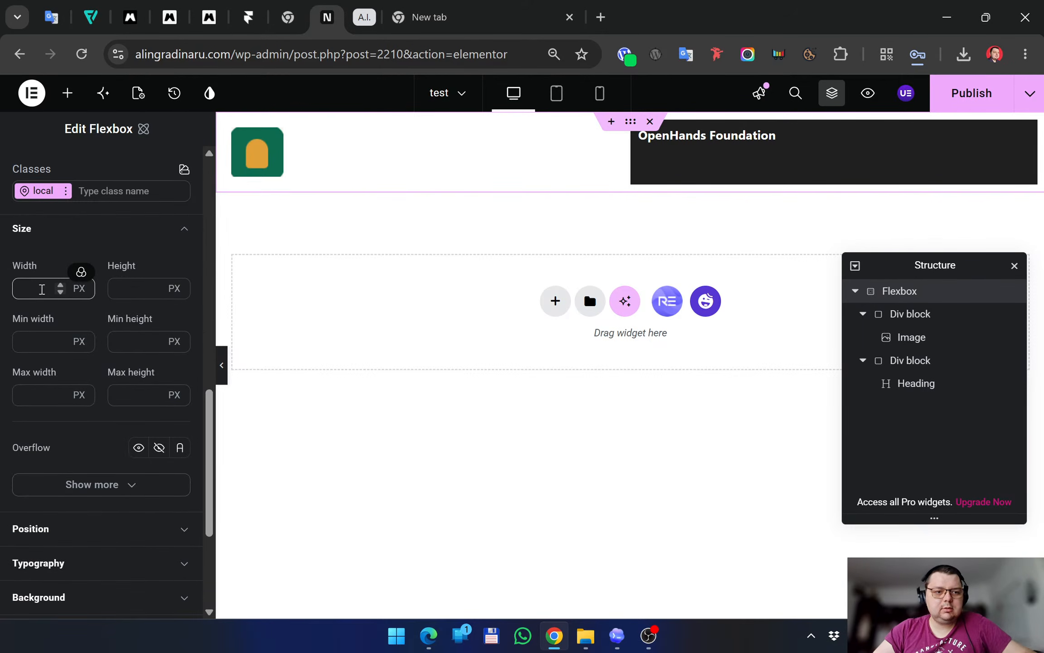
{"action": "left_click", "coordinate": [34, 288]}
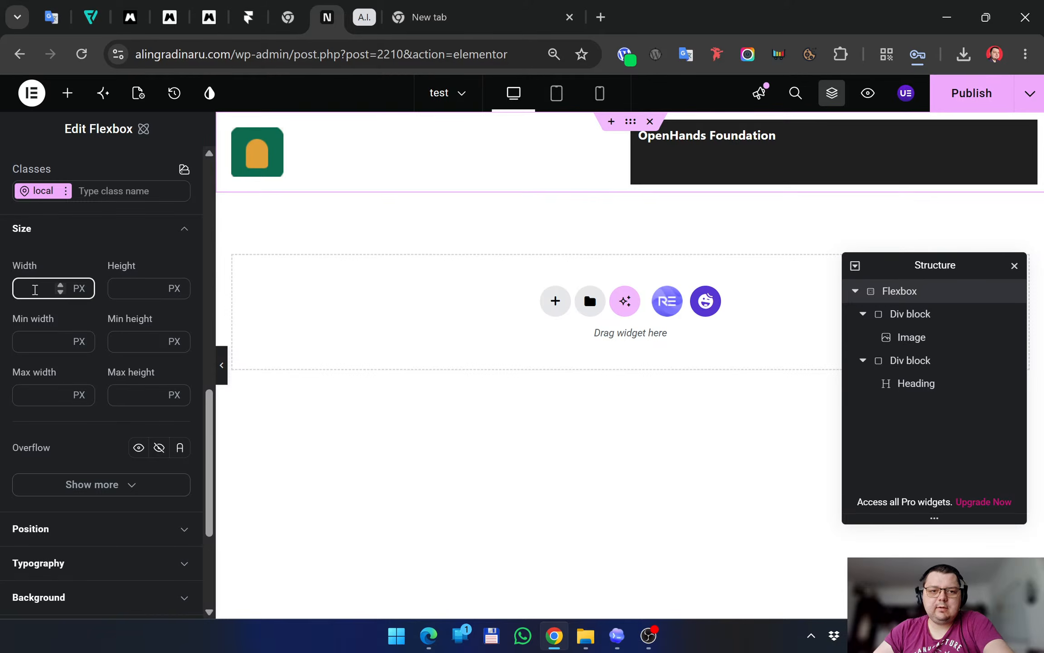
{"action": "type", "text": "25"}
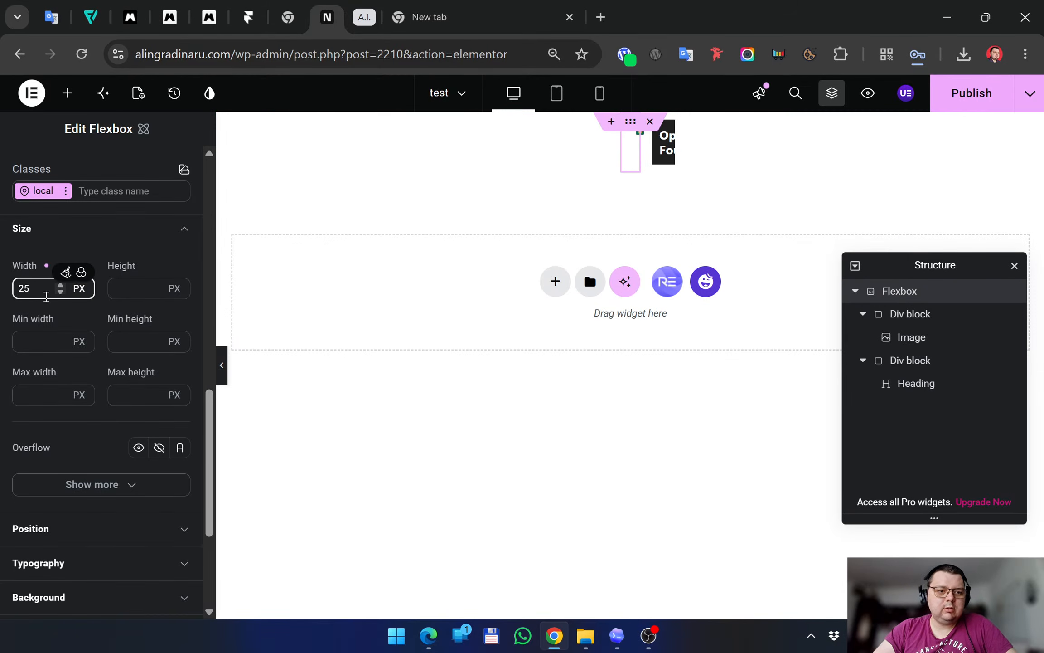
{"action": "key", "text": "BackSpace"}
{"action": "key", "text": "BackSpace"}
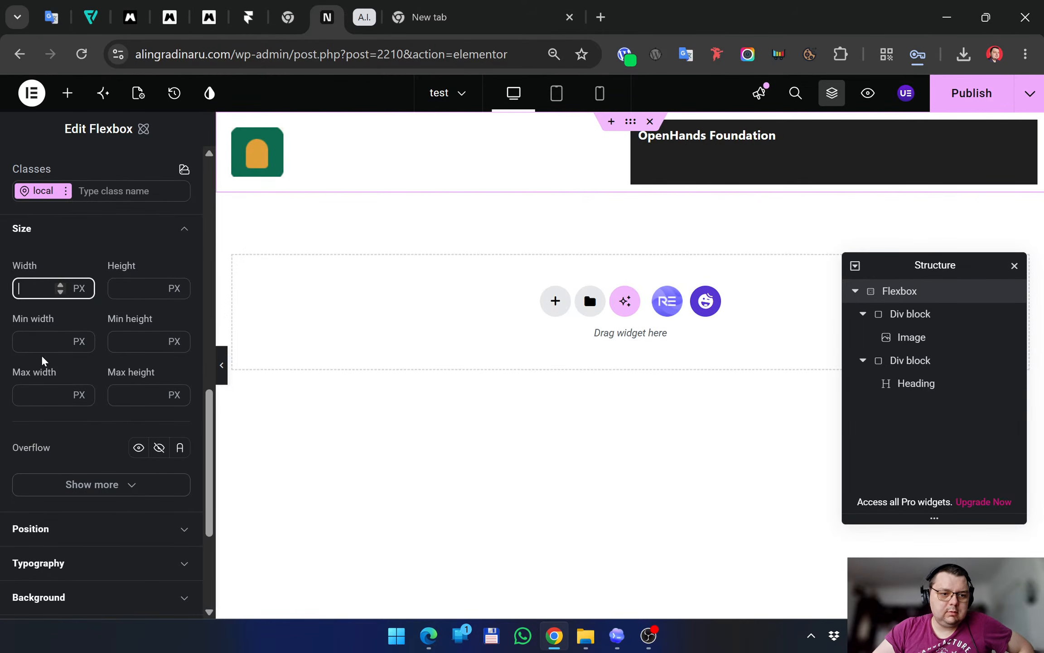
Try a minimum width of 25 px on the parent Flexbox, and clear that value
{"action": "left_click", "coordinate": [60, 338]}
{"action": "left_click", "coordinate": [61, 338]}
{"action": "left_click_drag", "start_coordinate": [39, 341], "coordinate": [2, 345]}
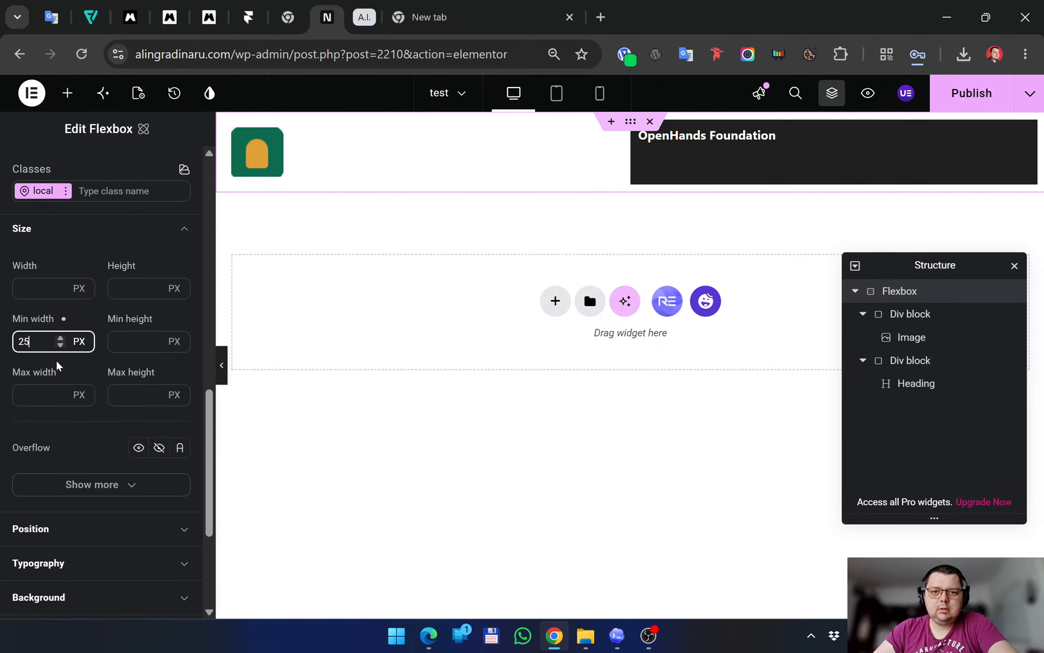
{"action": "left_click_drag", "start_coordinate": [39, 343], "coordinate": [2, 348]}
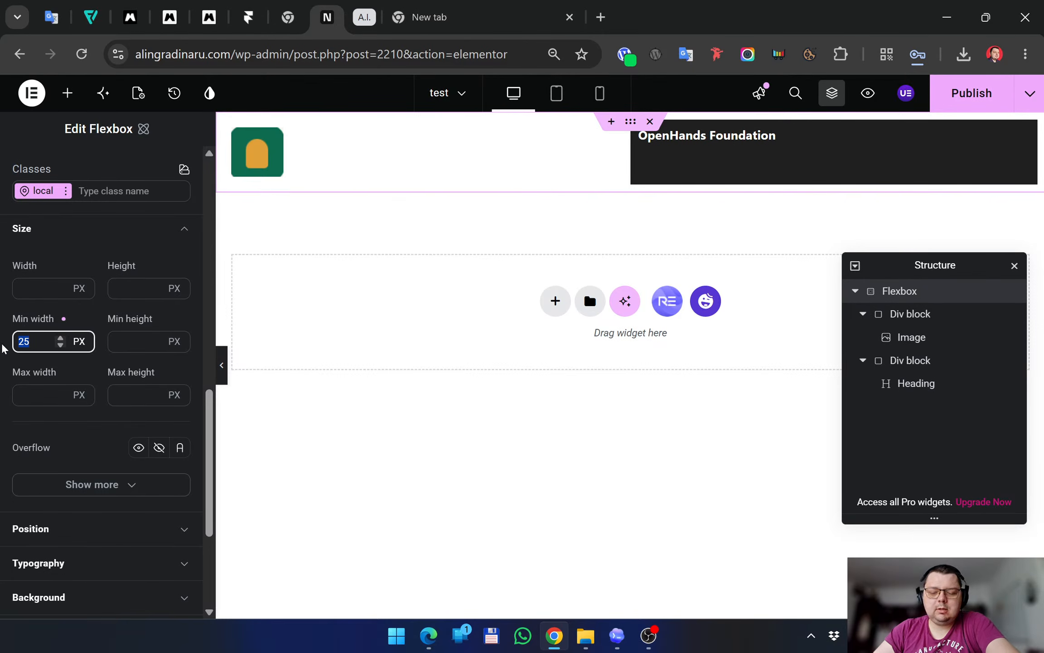
{"action": "key", "text": "BackSpace"}
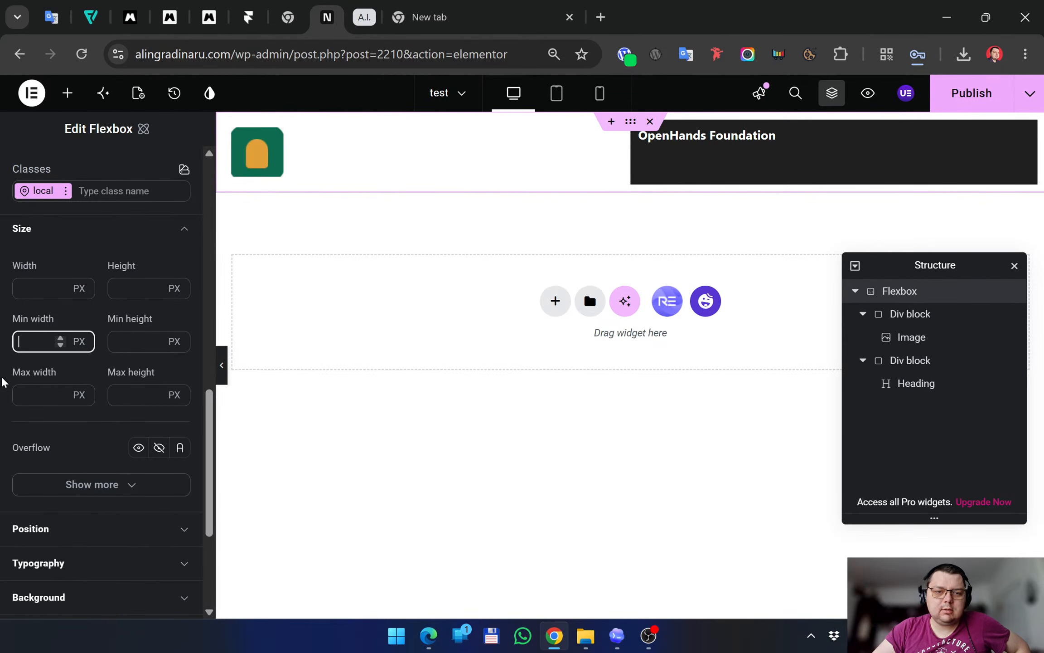
{"action": "scroll", "coordinate": [4, 390], "scroll_direction": "down", "scroll_amount": 2}
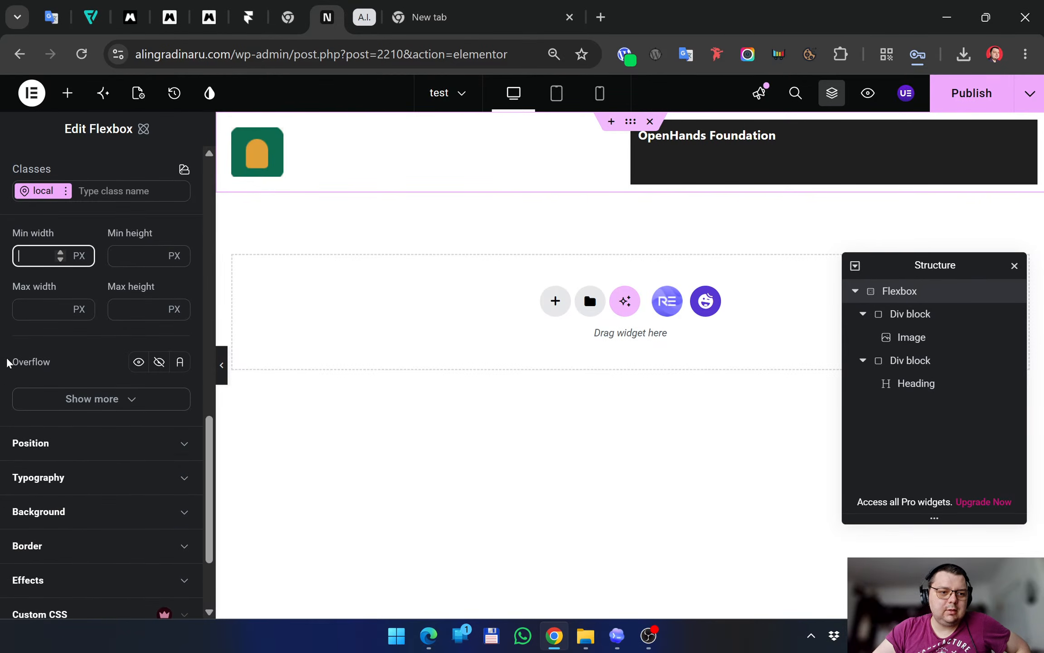
{"action": "scroll", "coordinate": [9, 354], "scroll_direction": "down", "scroll_amount": 2}
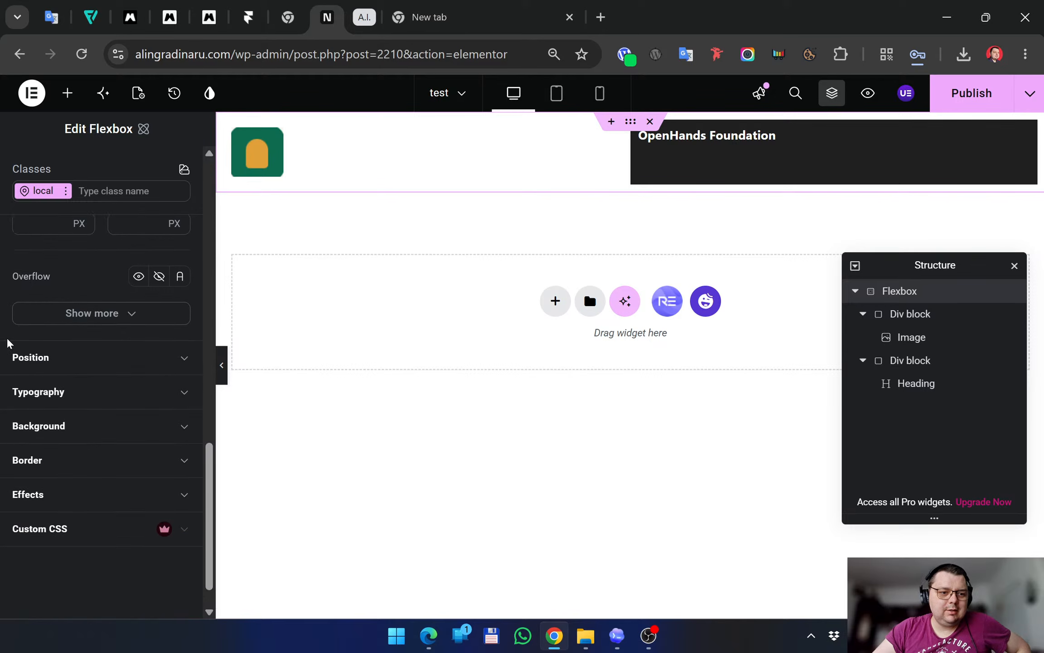
{"action": "scroll", "coordinate": [8, 344], "scroll_direction": "up", "scroll_amount": 2}
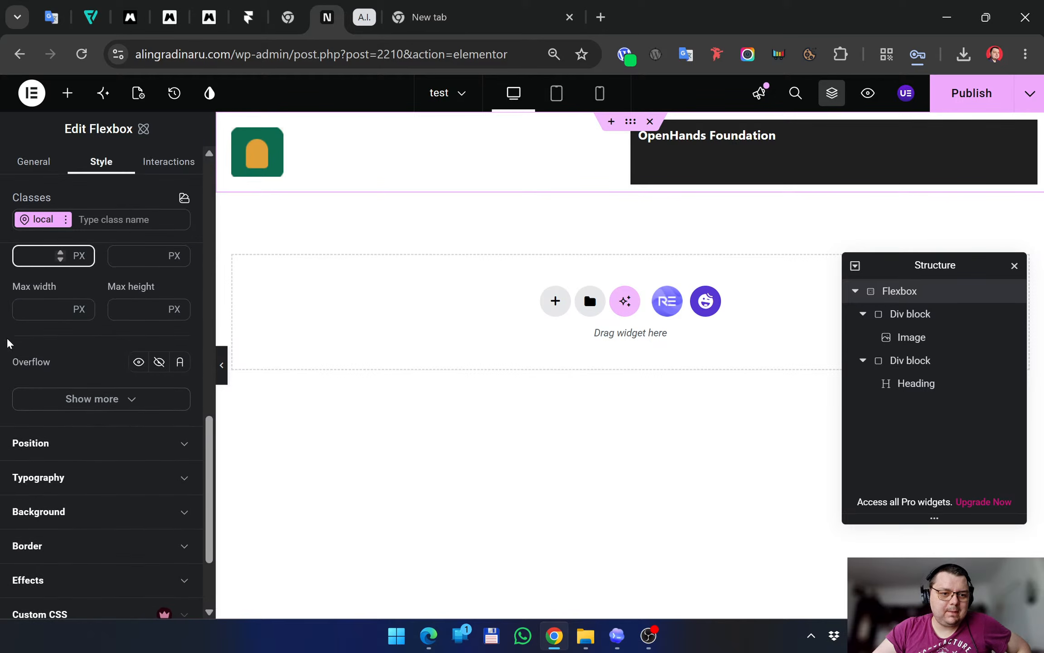
{"action": "scroll", "coordinate": [7, 343], "scroll_direction": "down", "scroll_amount": 2}
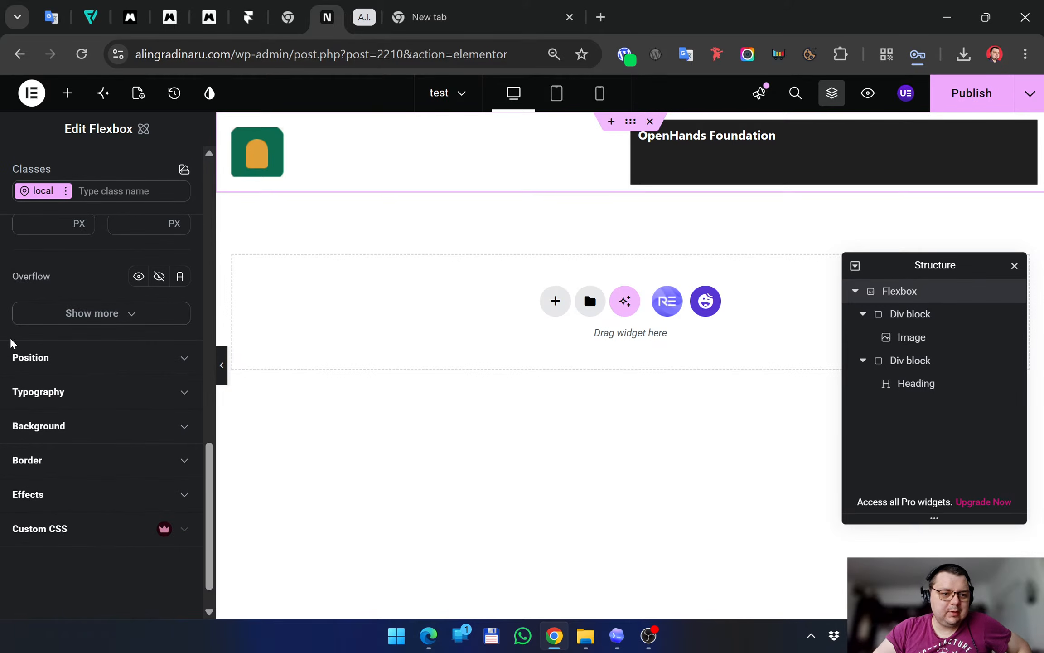
Look through the logo image's general settings and bring up its style options
{"action": "scroll", "coordinate": [5, 350], "scroll_direction": "down", "scroll_amount": 1}
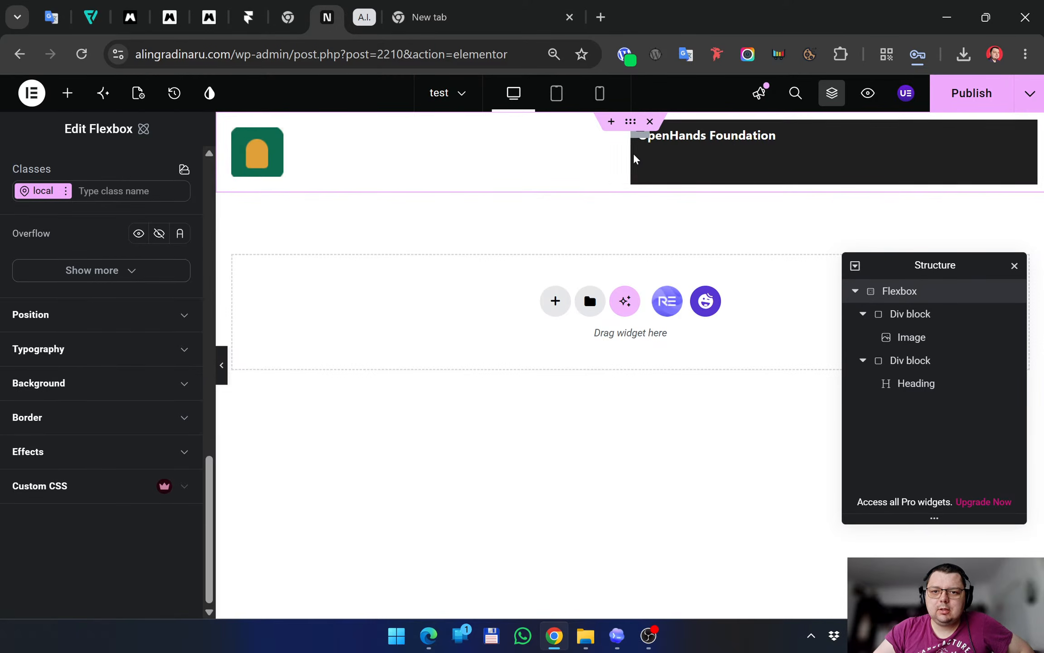
{"action": "left_click", "coordinate": [278, 157]}
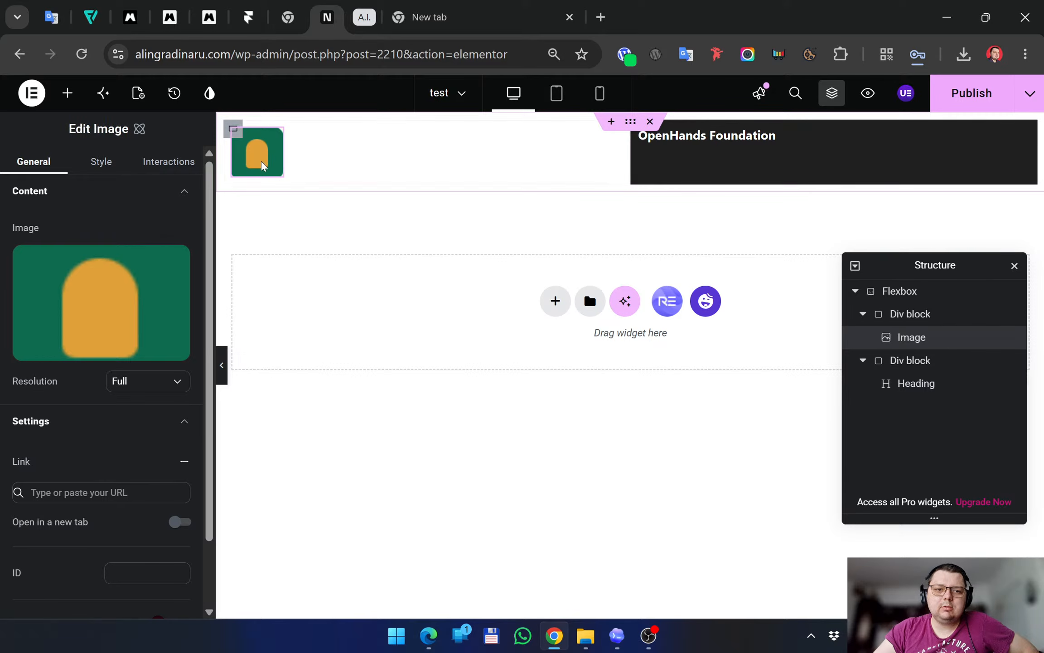
{"action": "scroll", "coordinate": [74, 431], "scroll_direction": "down", "scroll_amount": 2}
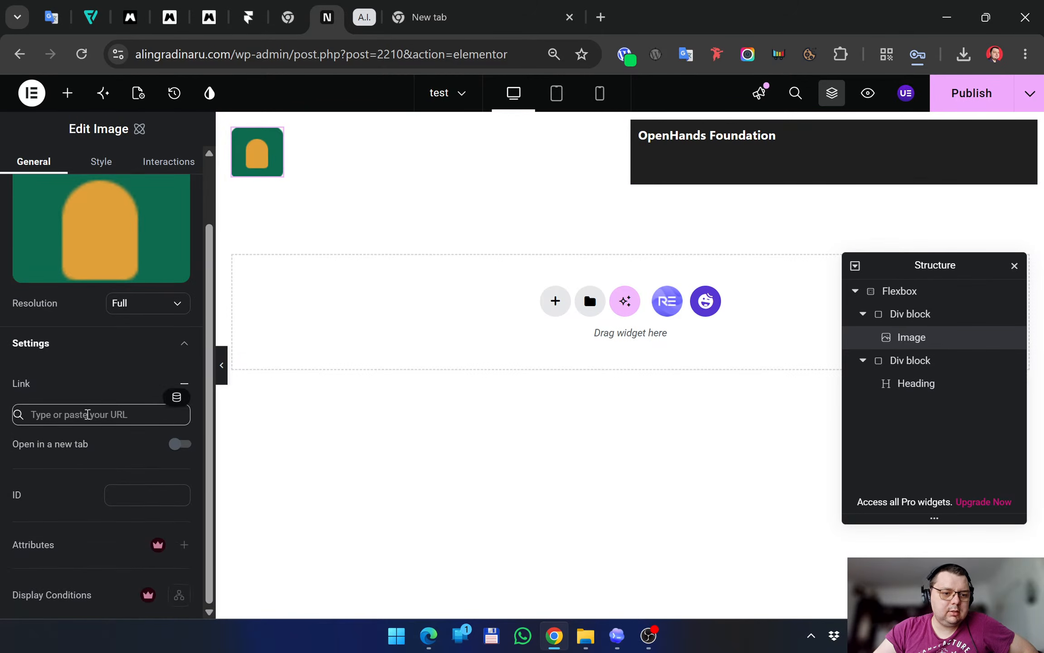
{"action": "scroll", "coordinate": [87, 465], "scroll_direction": "up", "scroll_amount": 2}
{"action": "left_click", "coordinate": [102, 175]}
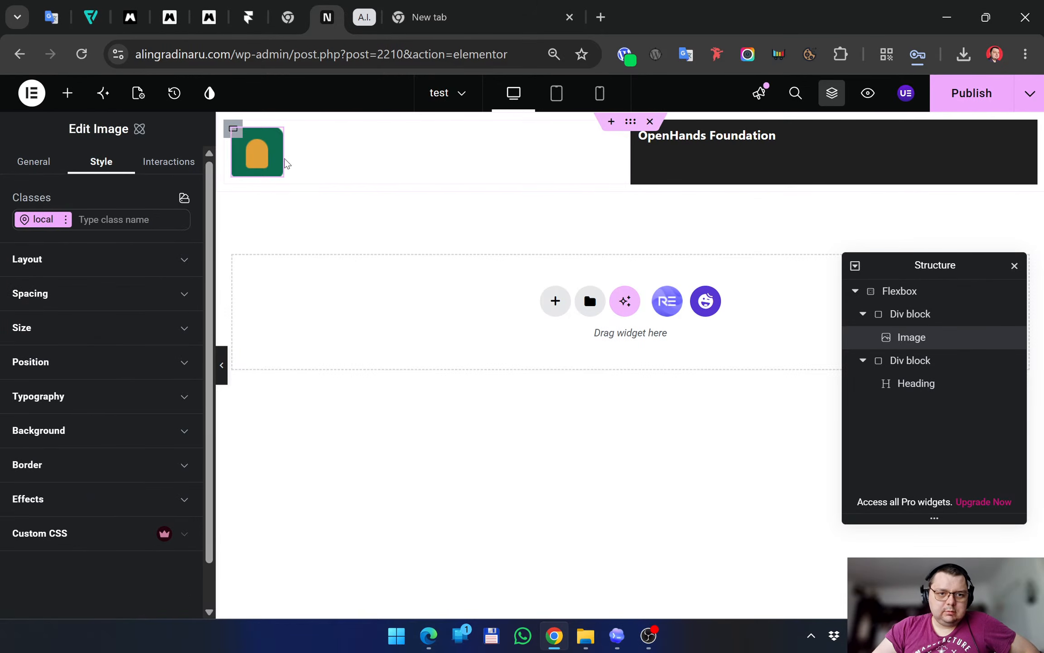
Set the display of the logo's Div block to Flex with a row direction
{"action": "left_click", "coordinate": [231, 129]}
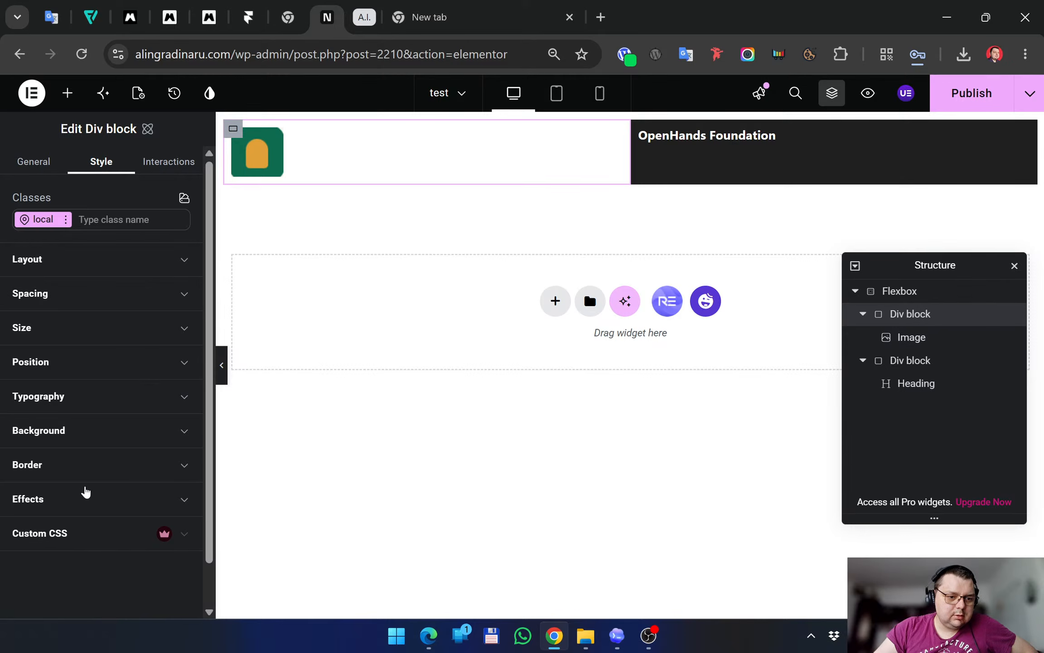
{"action": "scroll", "coordinate": [82, 480], "scroll_direction": "down", "scroll_amount": 1}
{"action": "scroll", "coordinate": [91, 458], "scroll_direction": "up", "scroll_amount": 1}
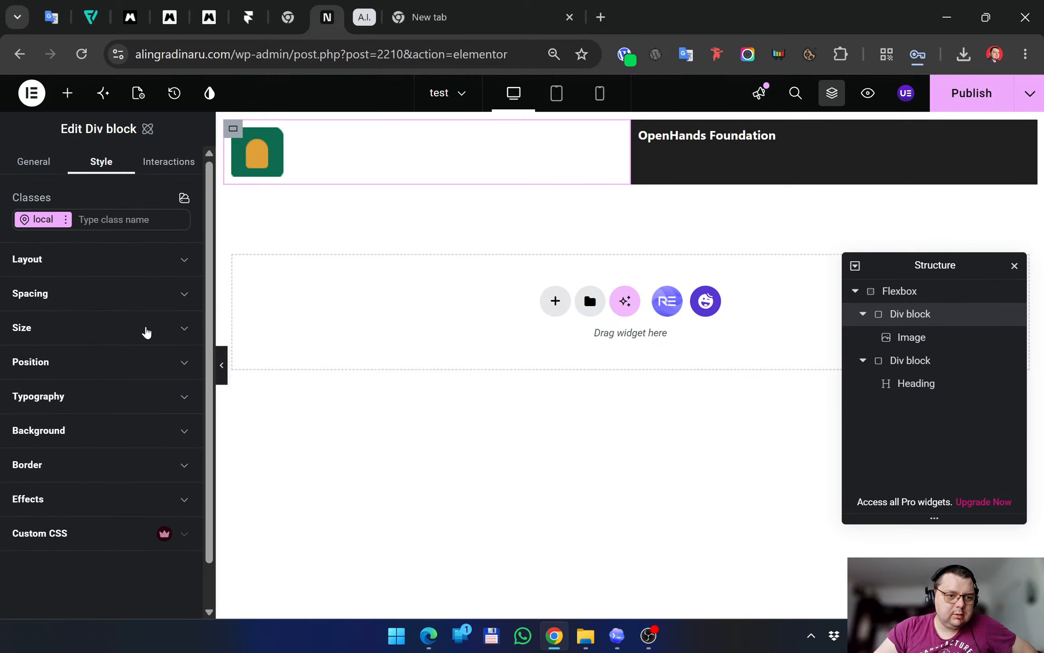
{"action": "left_click", "coordinate": [170, 260]}
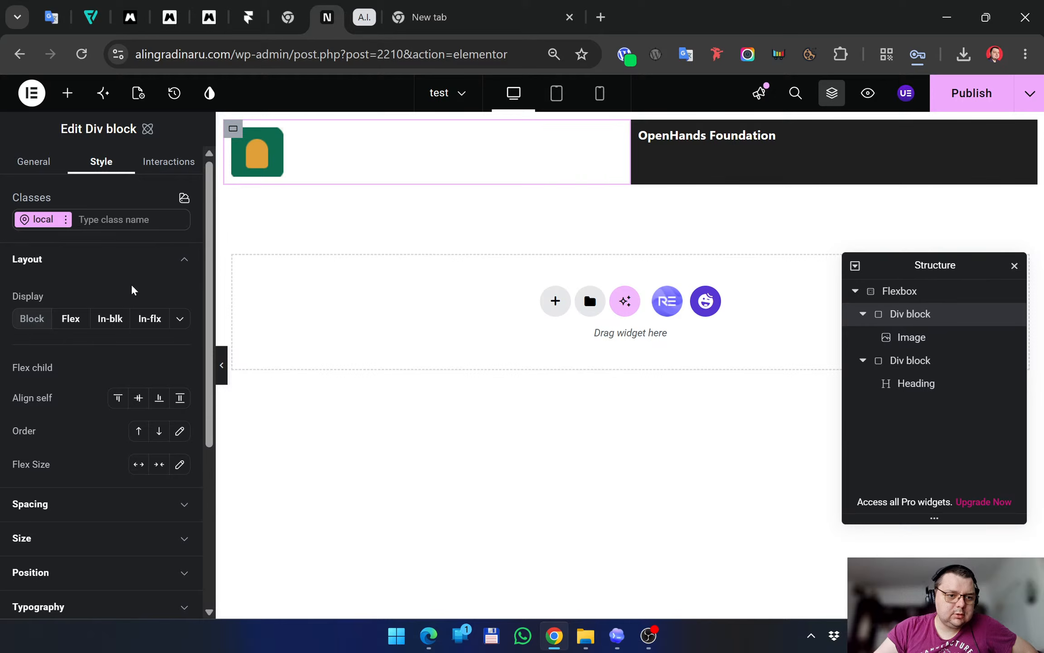
{"action": "left_click", "coordinate": [71, 319]}
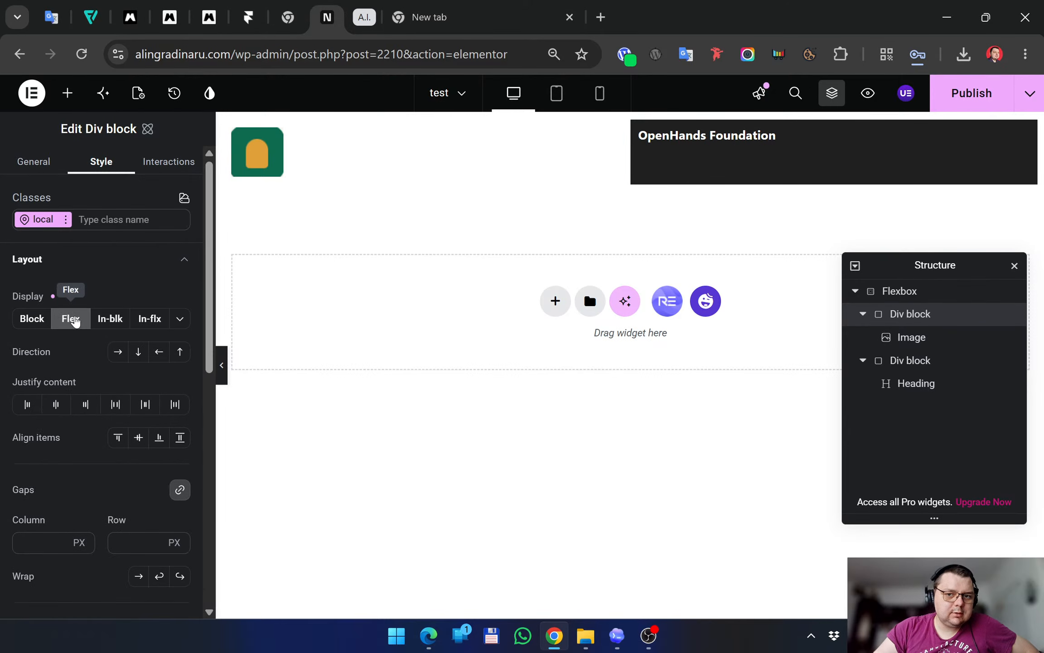
{"action": "left_click", "coordinate": [119, 351]}
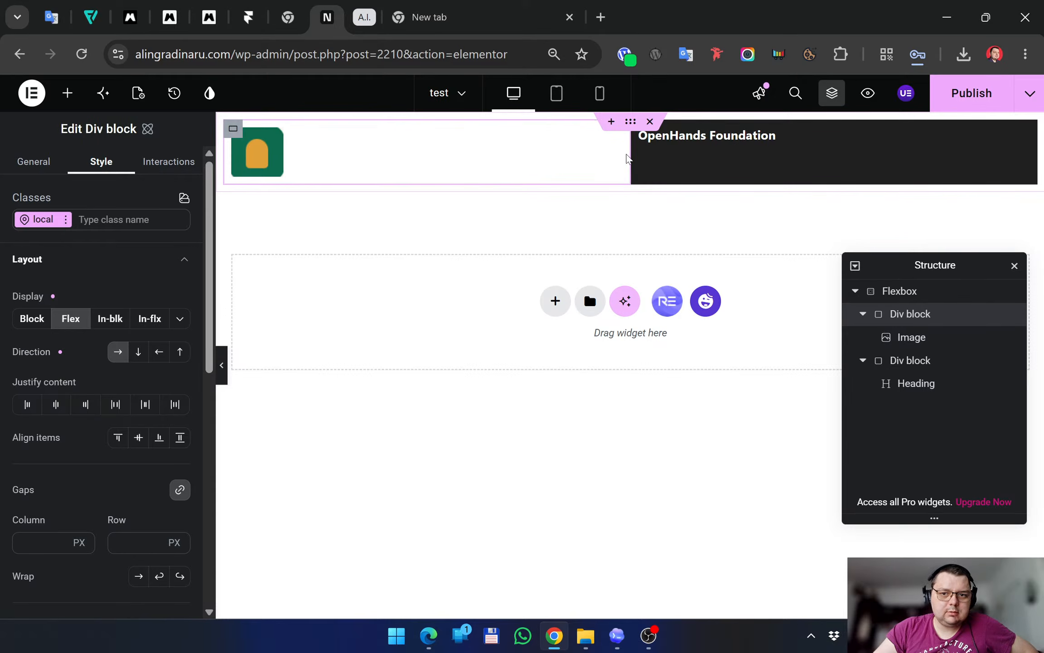
Try to shift the boundary between the two header Div blocks, and check the header of the reference charity page in Edge
{"action": "left_click_drag", "start_coordinate": [628, 158], "coordinate": [646, 154]}
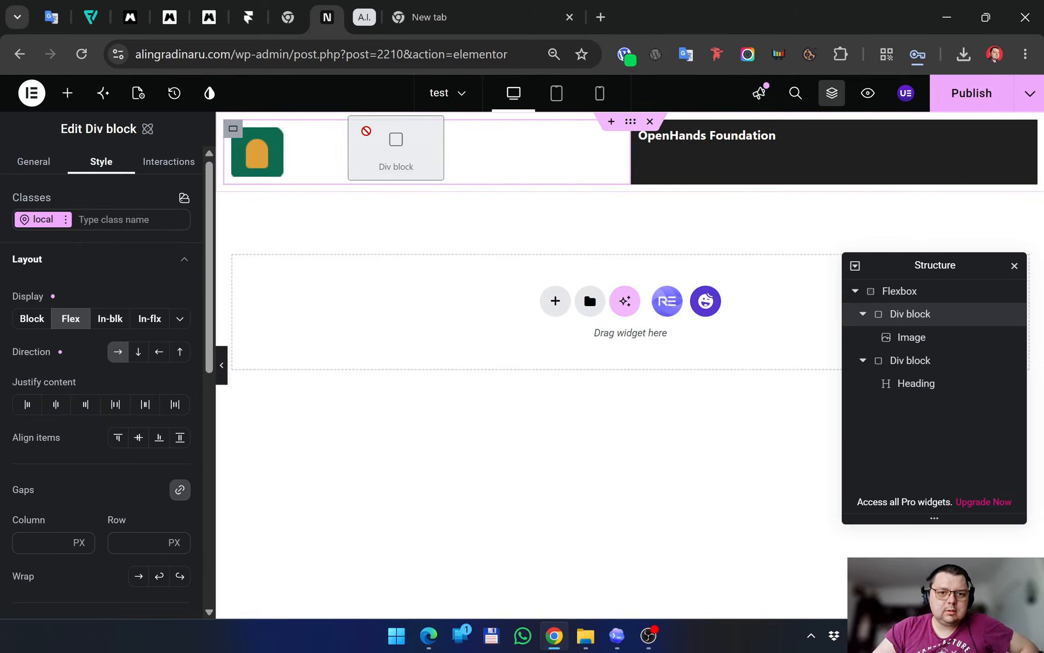
{"action": "mouse_move", "coordinate": [395, 147]}
{"action": "left_mouse_down"}
{"action": "mouse_move", "coordinate": [382, 140]}
{"action": "mouse_move", "coordinate": [429, 153]}
{"action": "mouse_move", "coordinate": [402, 144]}
{"action": "left_mouse_up"}
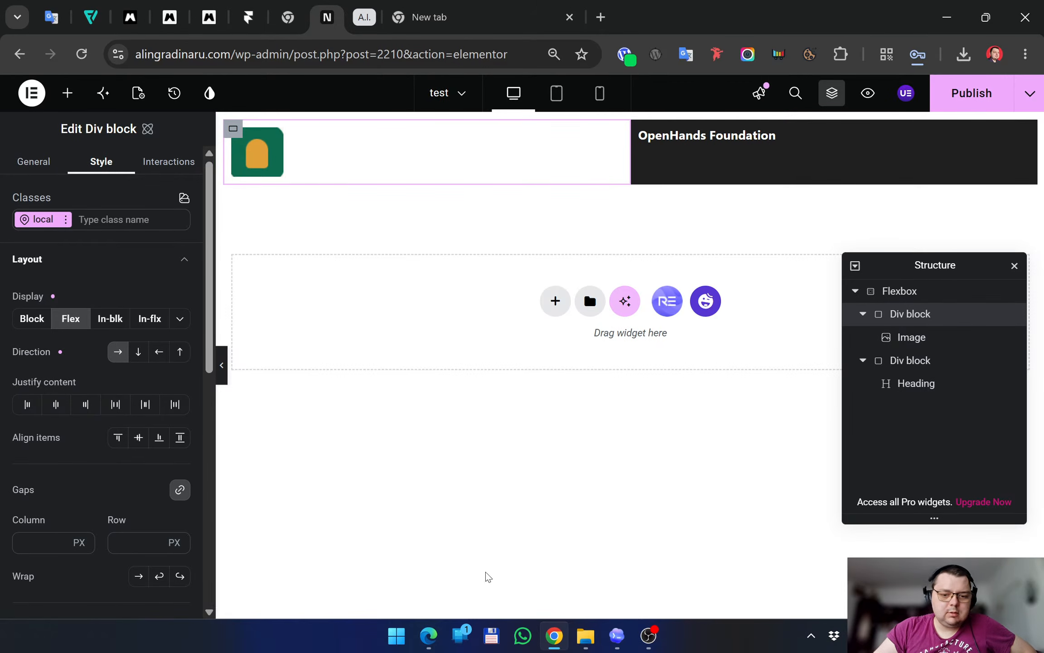
{"action": "left_click", "coordinate": [429, 634]}
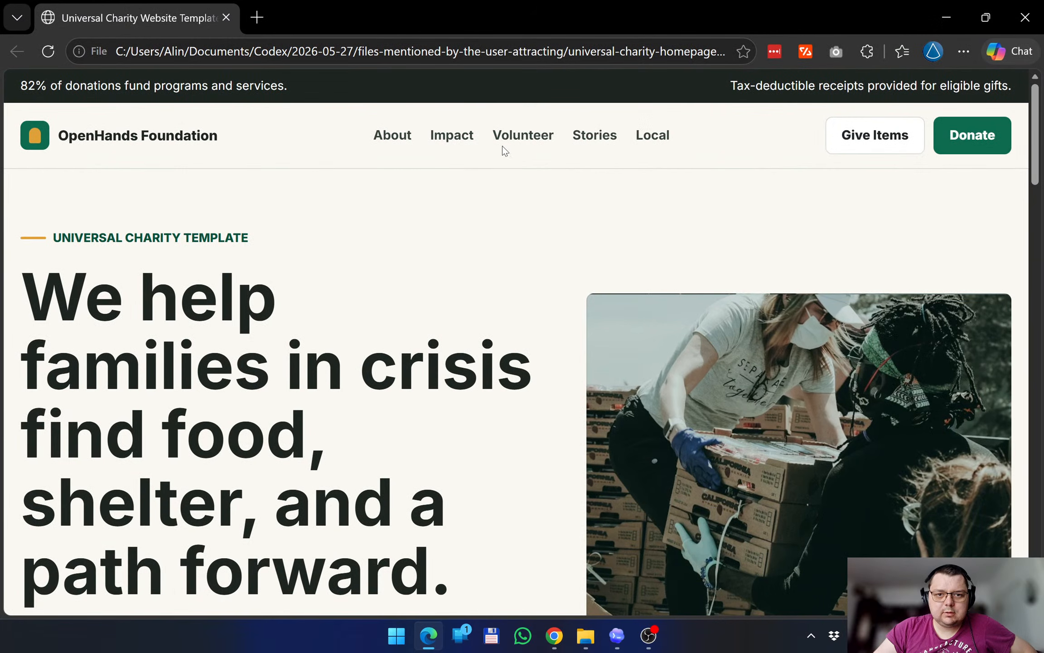
{"action": "left_click", "coordinate": [946, 18]}
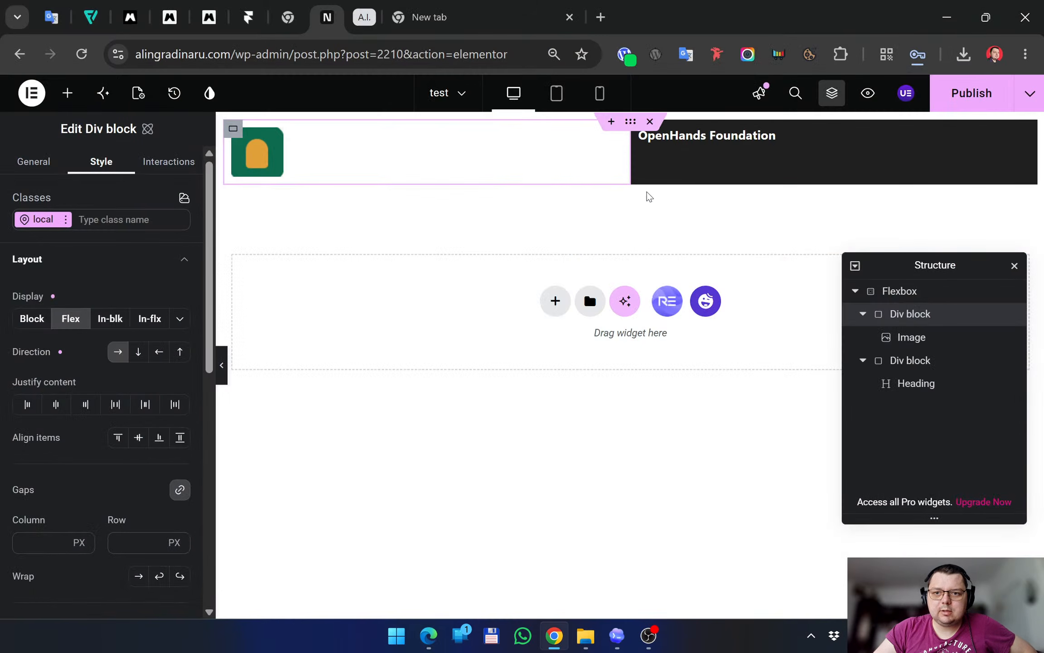
Try adding a Div block below the OpenHands Foundation heading, and delete it
{"action": "left_click", "coordinate": [67, 93]}
{"action": "left_click_drag", "start_coordinate": [58, 295], "coordinate": [900, 156]}
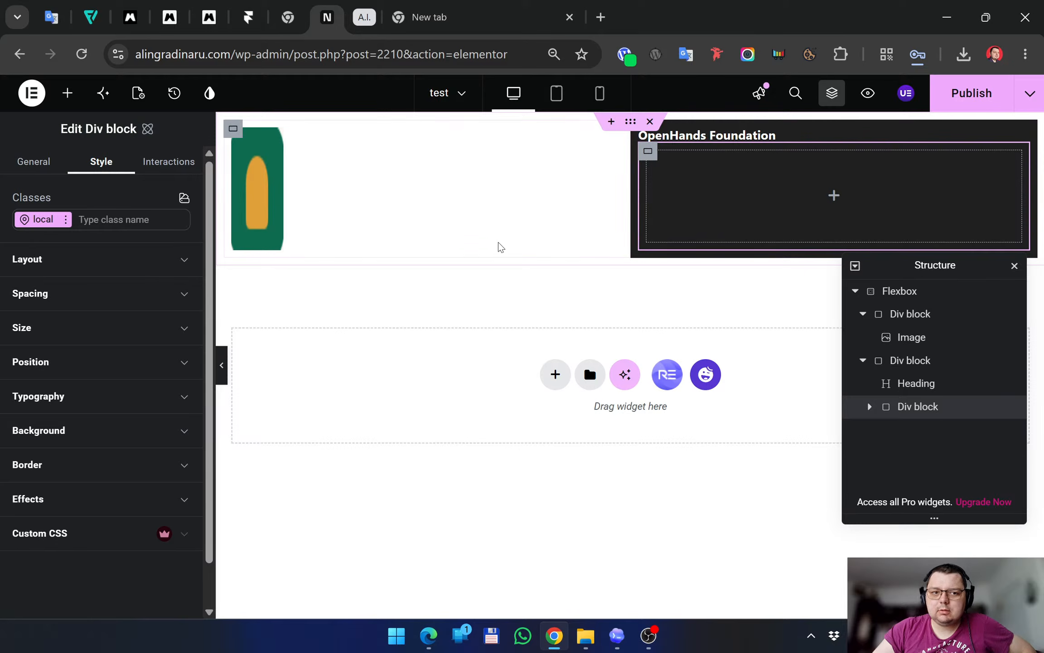
{"action": "key", "text": "Delete"}
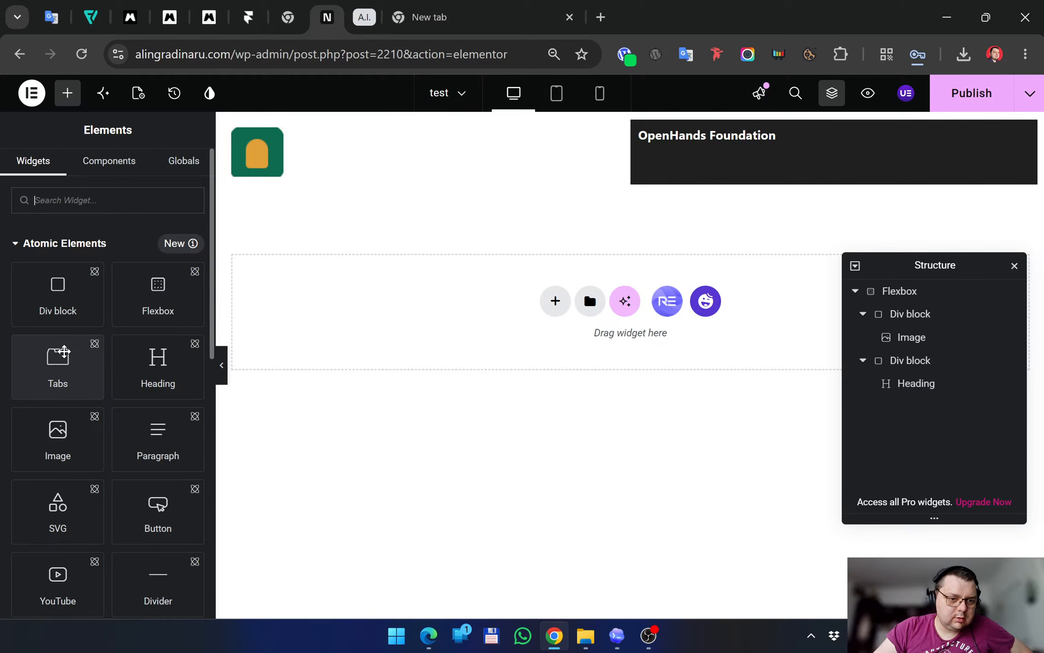
Browse the available atomic elements, and reselect the Div block that holds the logo image
{"action": "scroll", "coordinate": [64, 352], "scroll_direction": "down", "scroll_amount": 2}
{"action": "scroll", "coordinate": [58, 352], "scroll_direction": "down", "scroll_amount": 2}
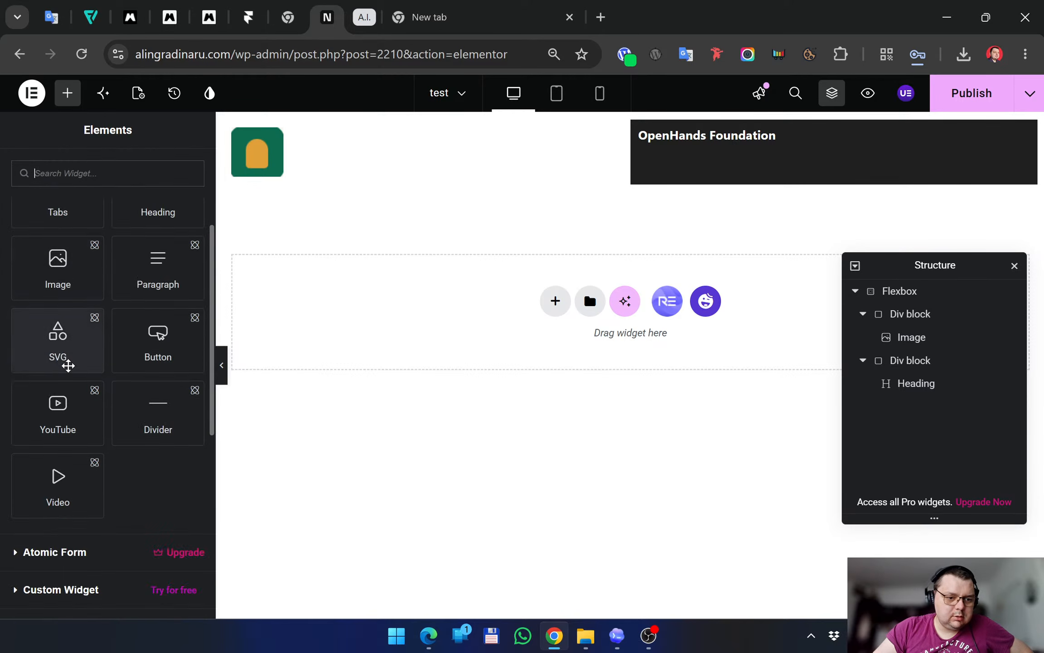
{"action": "scroll", "coordinate": [66, 361], "scroll_direction": "up", "scroll_amount": 4}
{"action": "left_click", "coordinate": [276, 164]}
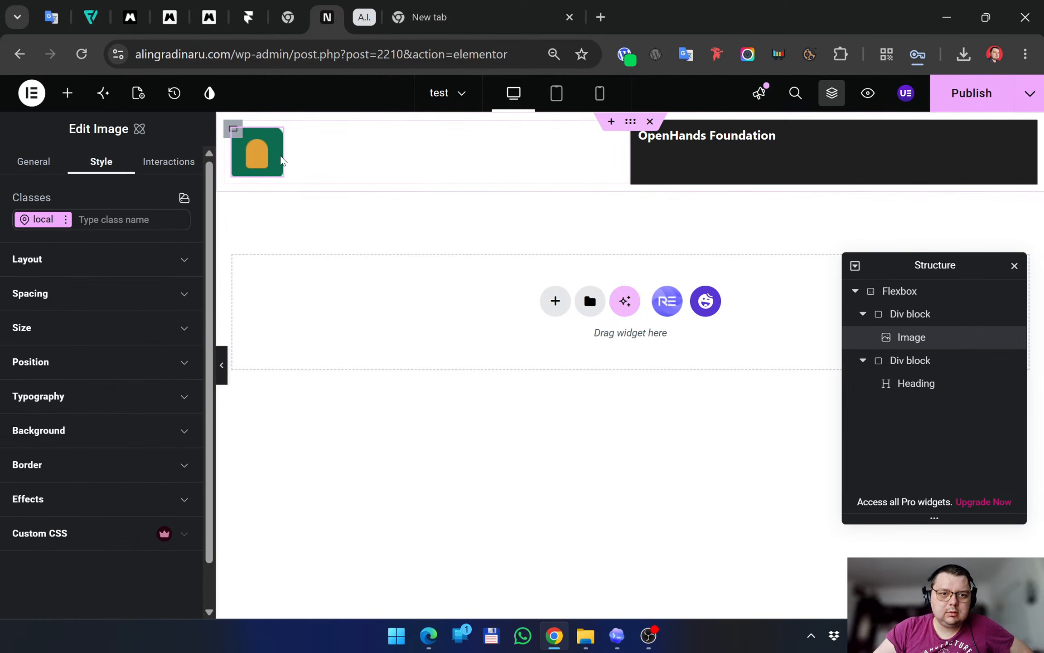
{"action": "left_click", "coordinate": [234, 130]}
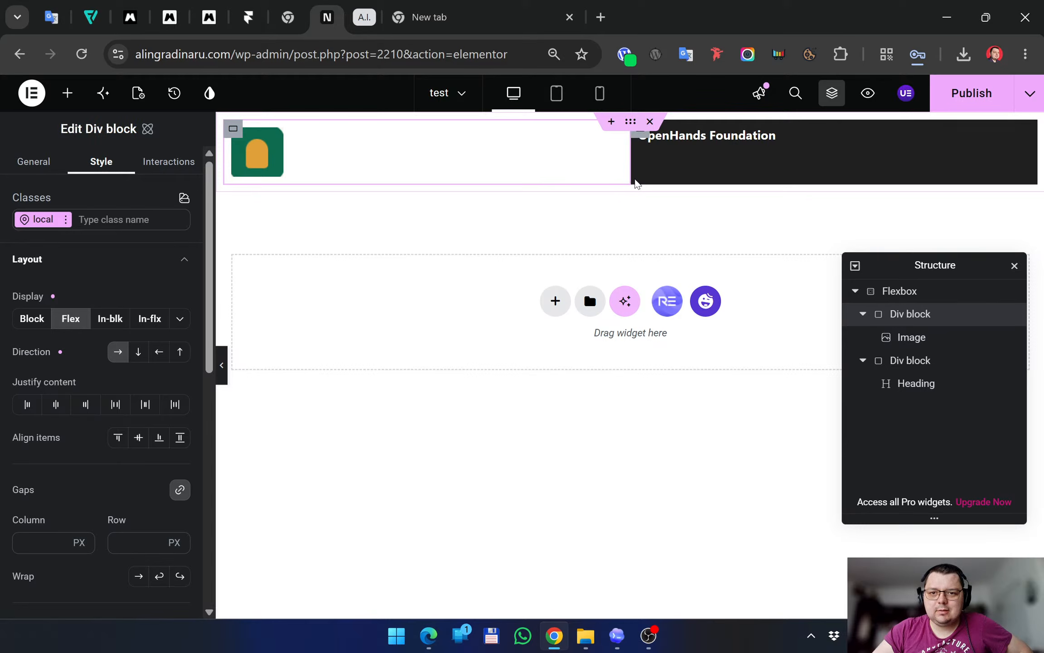
Compare the heading with the reference page's header in Edge, and try to move it beside the logo image in Elementor
{"action": "left_click", "coordinate": [713, 136]}
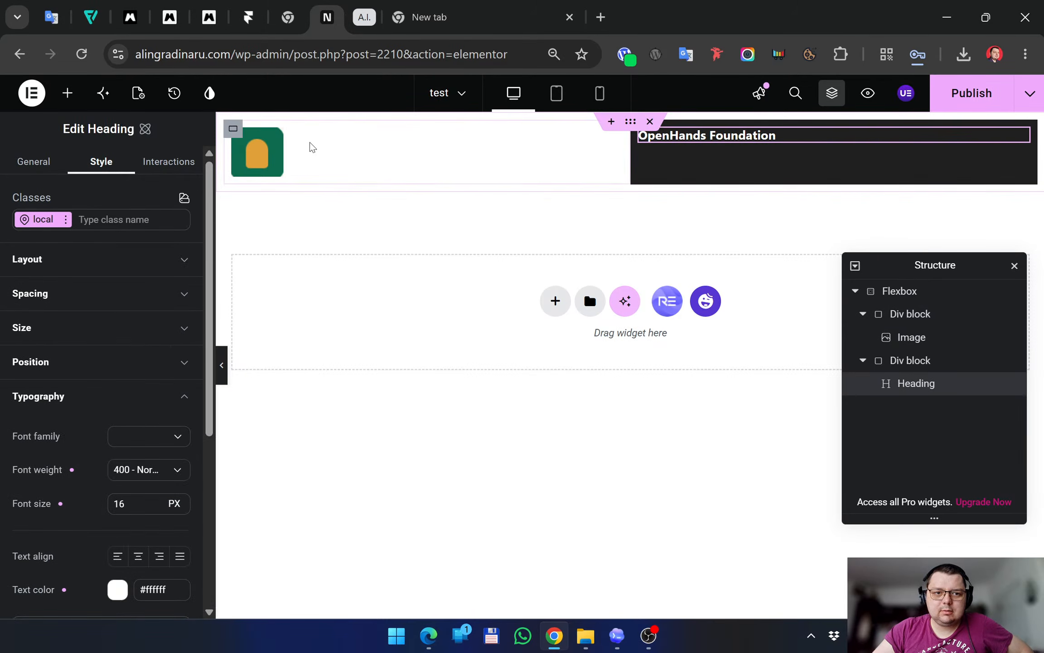
{"action": "left_click", "coordinate": [429, 635]}
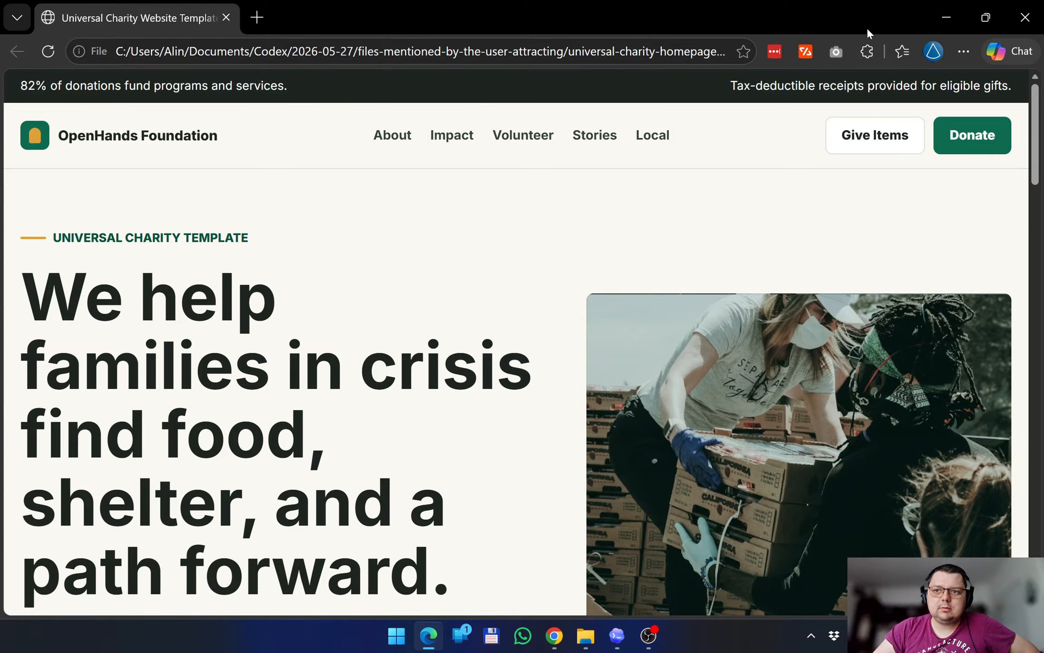
{"action": "left_click", "coordinate": [946, 17]}
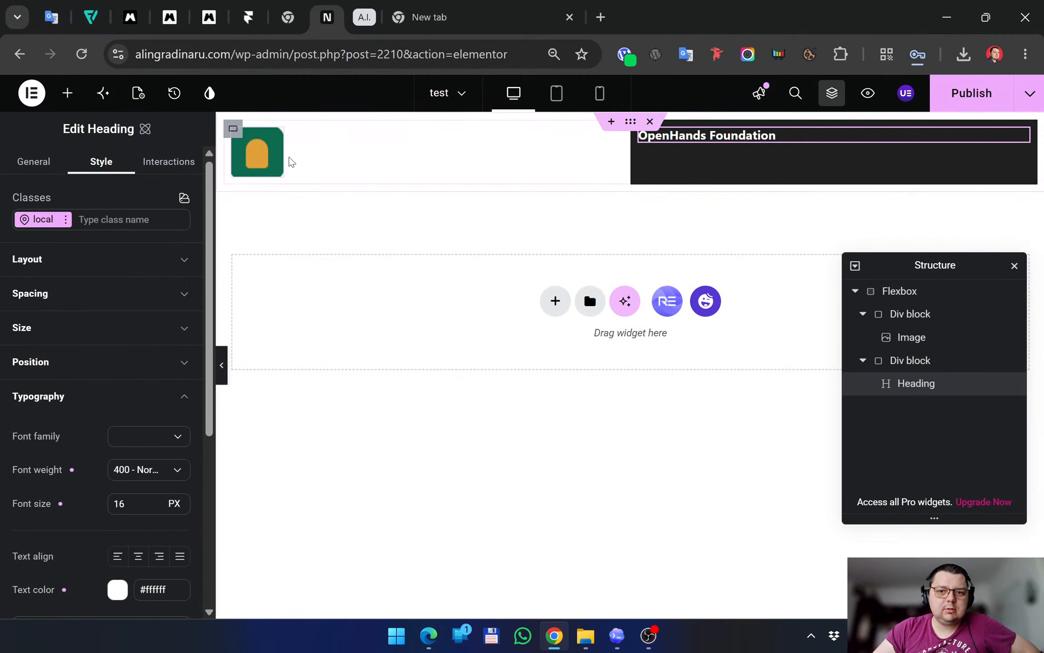
{"action": "left_click_drag", "start_coordinate": [671, 139], "coordinate": [298, 152]}
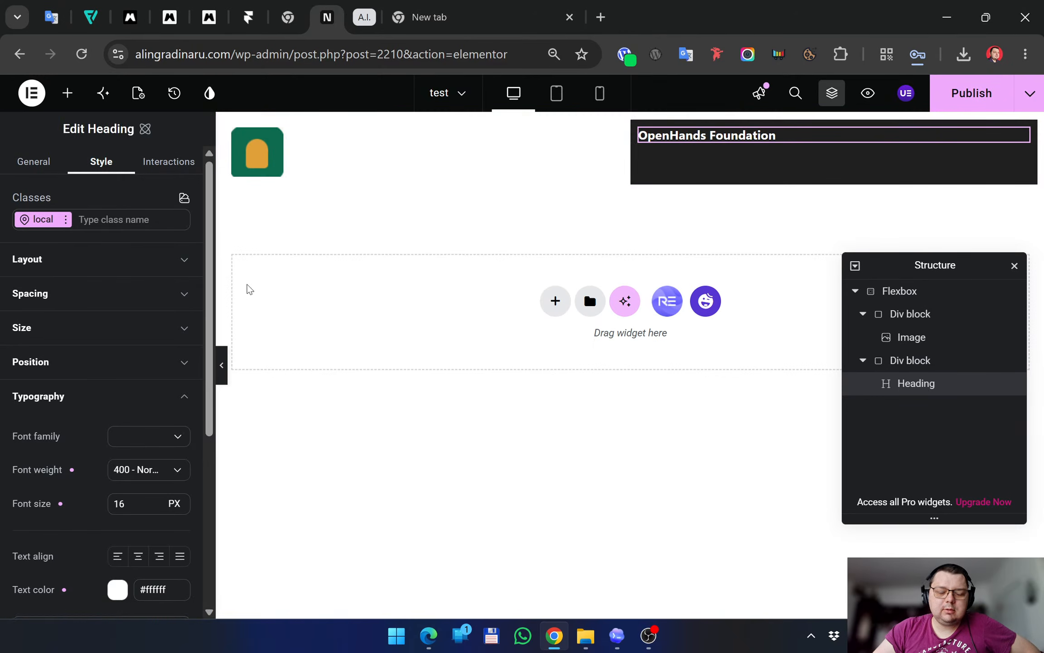
{"action": "left_click", "coordinate": [168, 168]}
{"action": "left_click", "coordinate": [107, 166]}
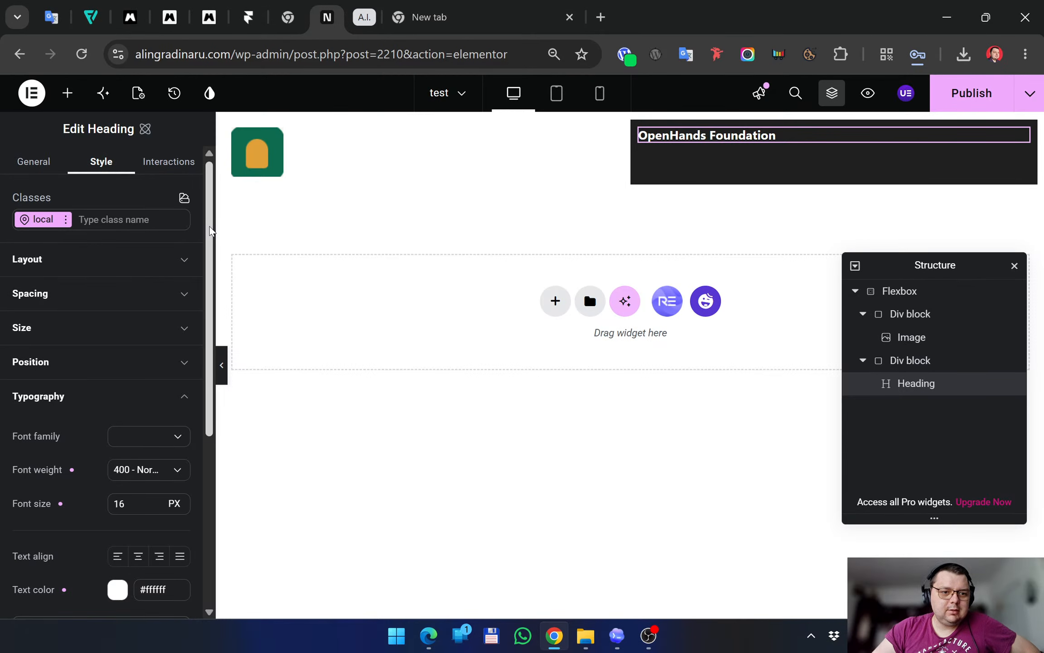
{"action": "mouse_move", "coordinate": [210, 226]}
{"action": "left_mouse_down"}
{"action": "mouse_move", "coordinate": [220, 384]}
{"action": "mouse_move", "coordinate": [226, 238]}
{"action": "left_mouse_up"}
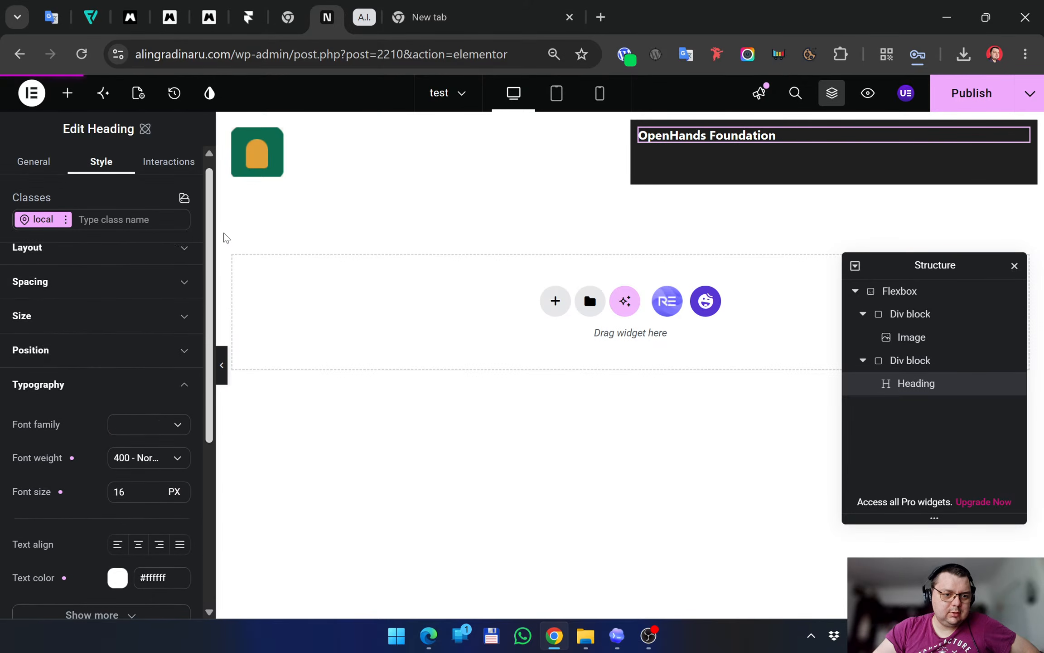
Try start justification and start item alignment on the logo's Div block, and clear both settings
{"action": "left_click", "coordinate": [266, 149]}
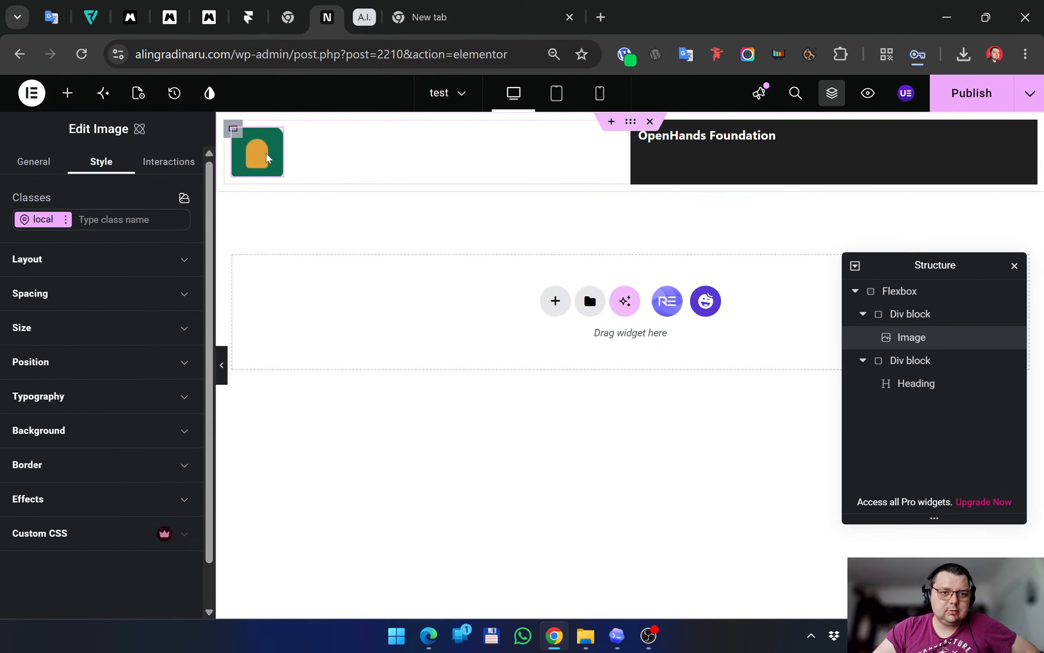
{"action": "left_click", "coordinate": [233, 129]}
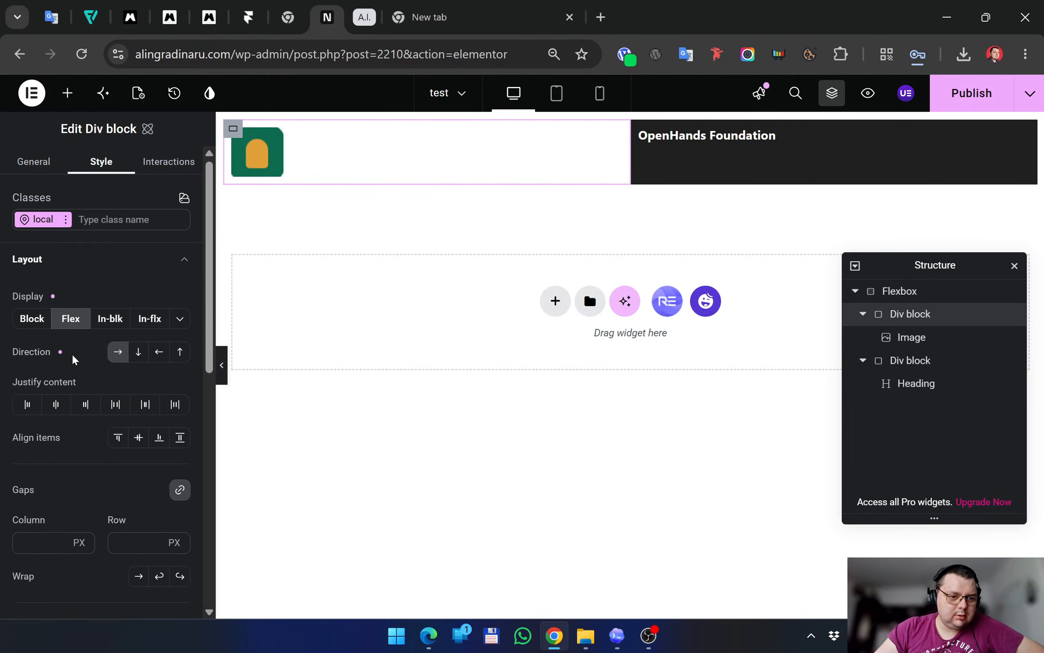
{"action": "left_click", "coordinate": [28, 405]}
{"action": "left_click", "coordinate": [39, 409]}
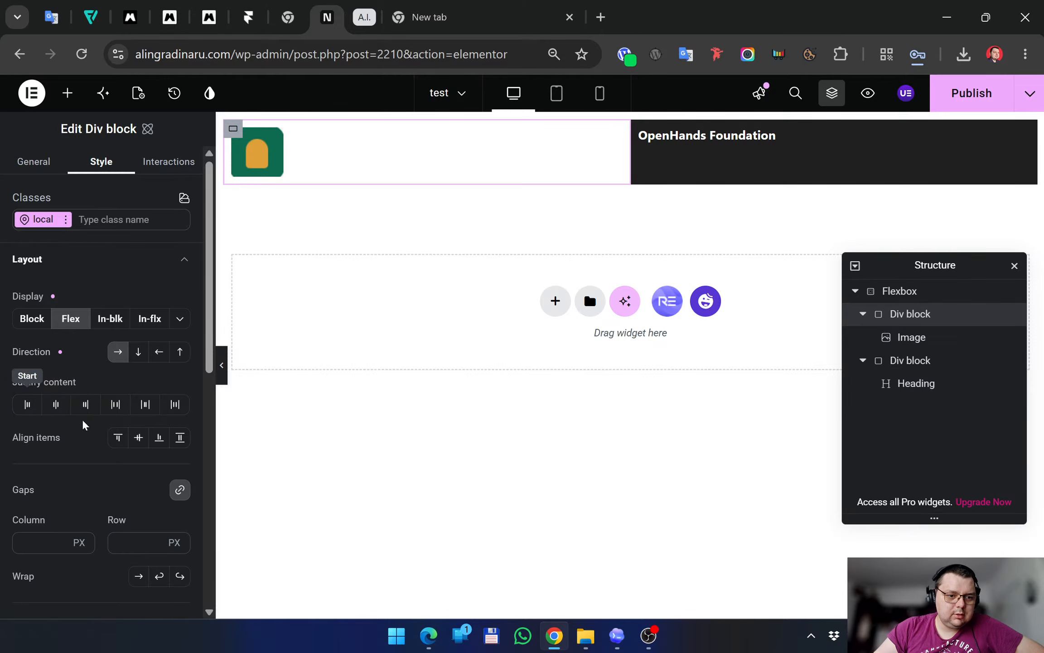
{"action": "left_click", "coordinate": [118, 440]}
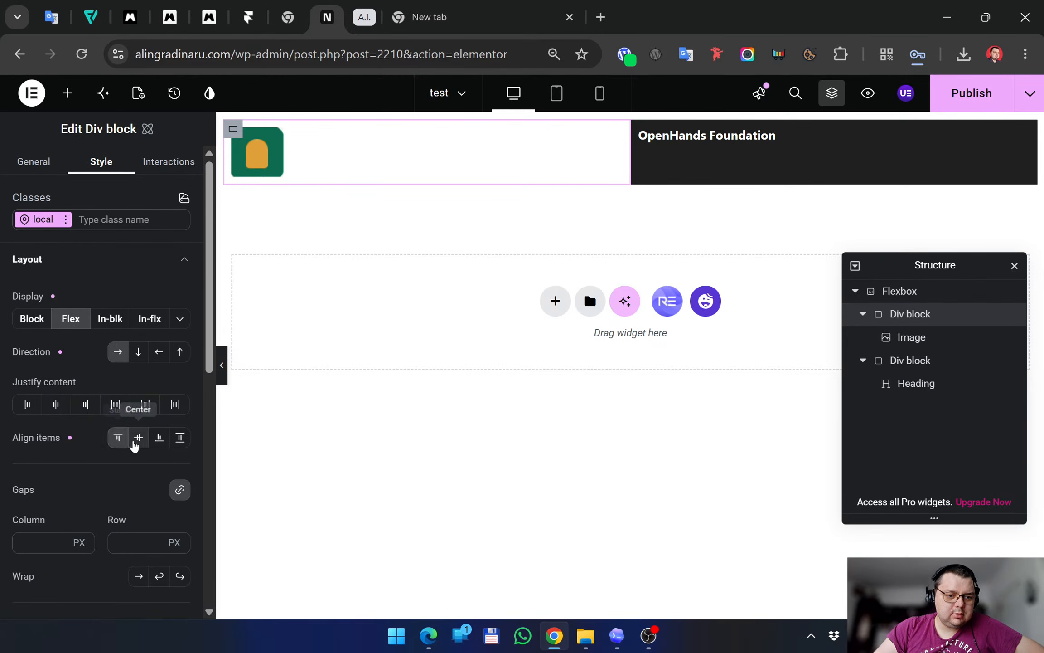
{"action": "left_click", "coordinate": [127, 441]}
Examine the parent Flexbox's layout, margin, padding, size and overflow settings
{"action": "mouse_move", "coordinate": [318, 122]}
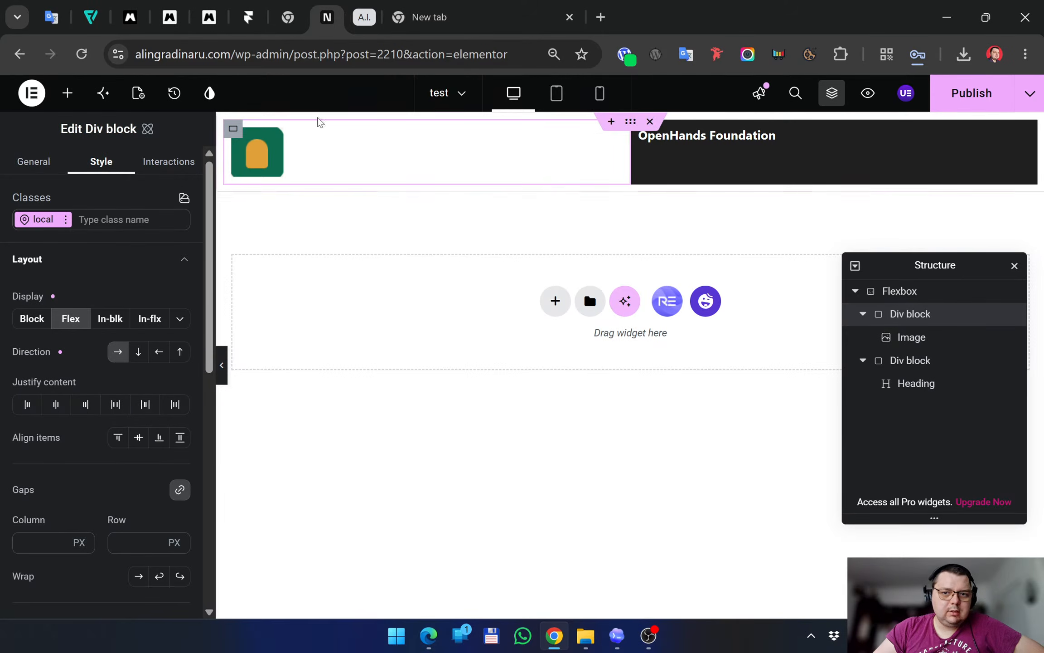
{"action": "left_click", "coordinate": [620, 127]}
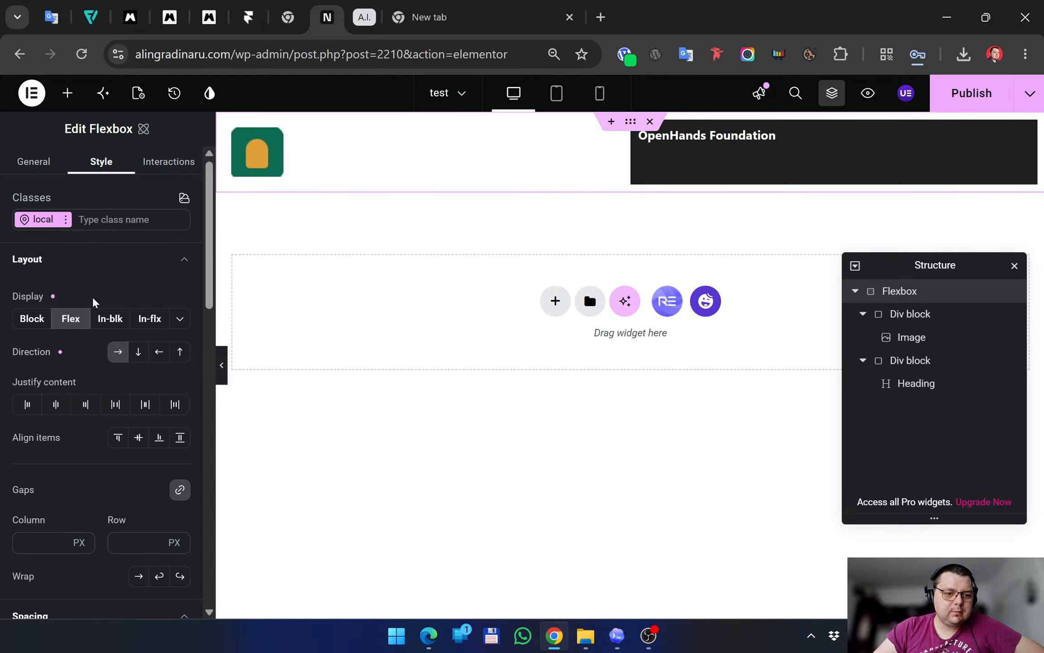
{"action": "scroll", "coordinate": [81, 440], "scroll_direction": "down", "scroll_amount": 2}
{"action": "scroll", "coordinate": [82, 401], "scroll_direction": "down", "scroll_amount": 6}
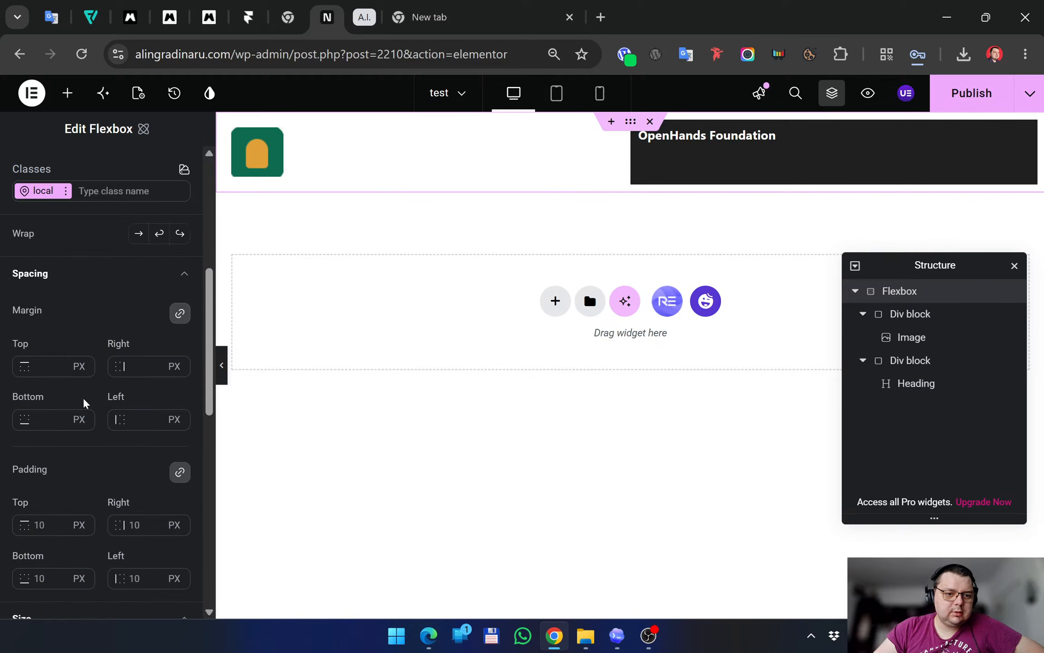
{"action": "left_click", "coordinate": [185, 316]}
{"action": "left_click", "coordinate": [183, 316]}
{"action": "scroll", "coordinate": [103, 314], "scroll_direction": "up", "scroll_amount": 2}
{"action": "scroll", "coordinate": [107, 332], "scroll_direction": "down", "scroll_amount": 6}
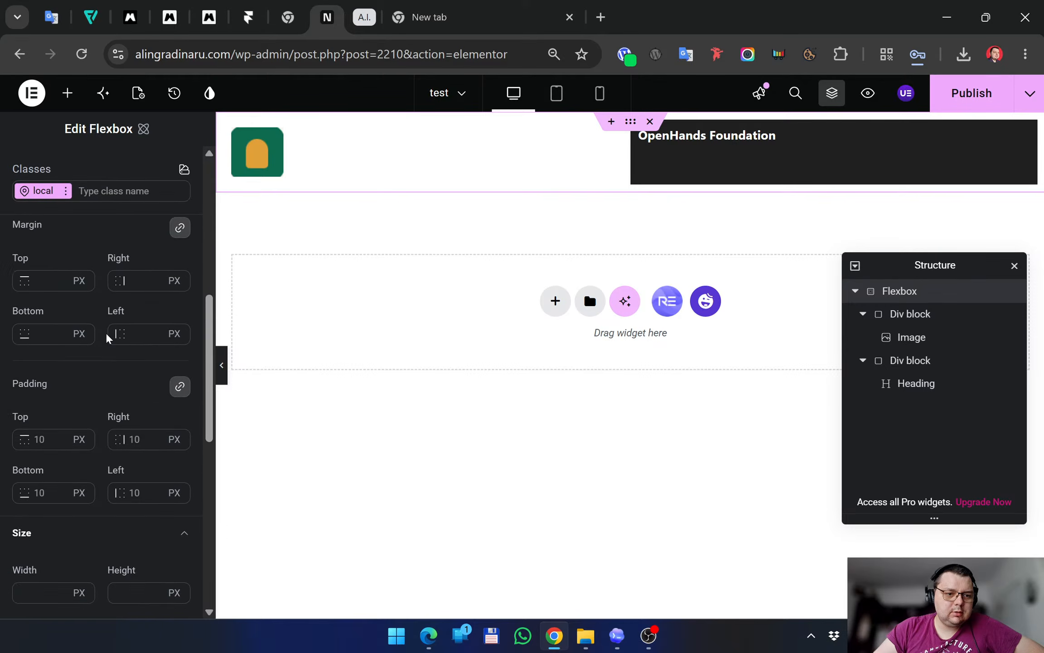
{"action": "scroll", "coordinate": [102, 313], "scroll_direction": "down", "scroll_amount": 4}
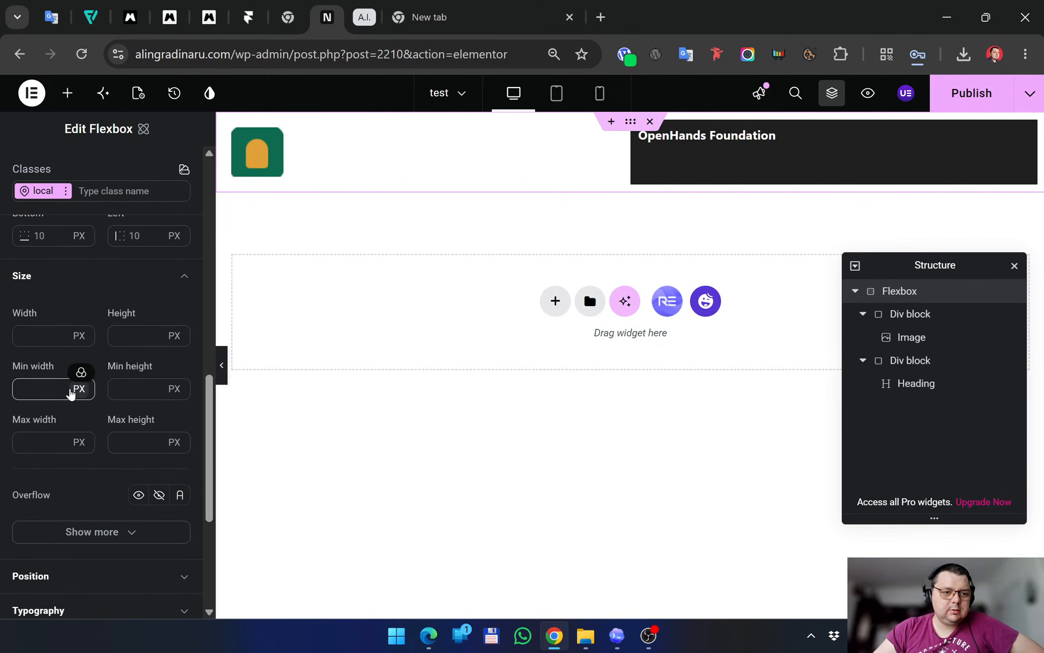
{"action": "scroll", "coordinate": [103, 407], "scroll_direction": "down", "scroll_amount": 4}
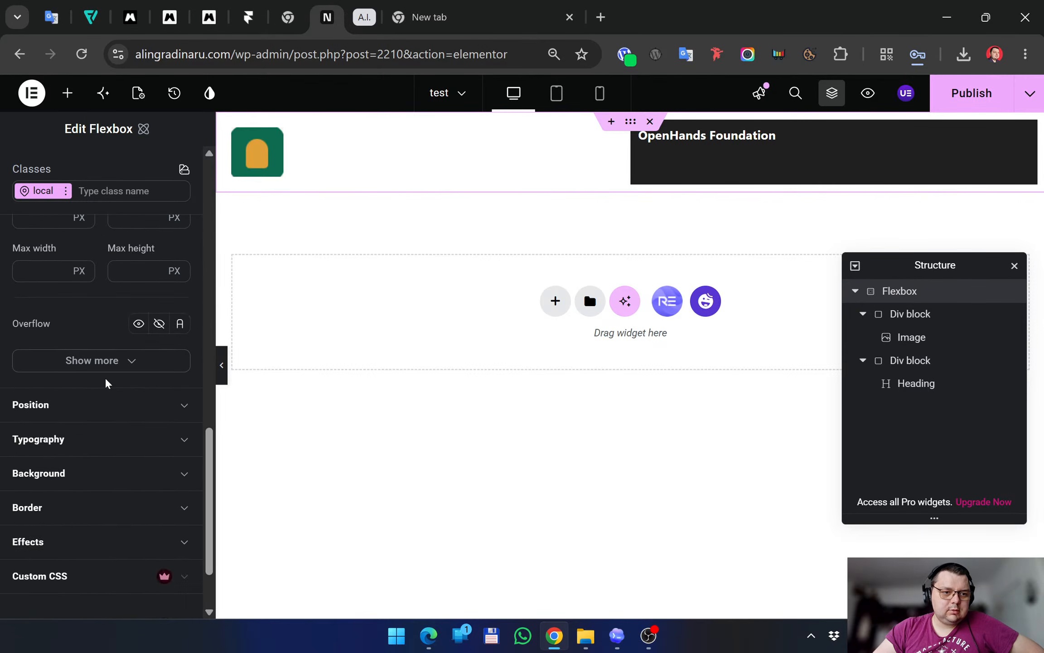
{"action": "scroll", "coordinate": [104, 377], "scroll_direction": "up", "scroll_amount": 2}
{"action": "scroll", "coordinate": [97, 382], "scroll_direction": "up", "scroll_amount": 2}
{"action": "scroll", "coordinate": [98, 383], "scroll_direction": "down", "scroll_amount": 5}
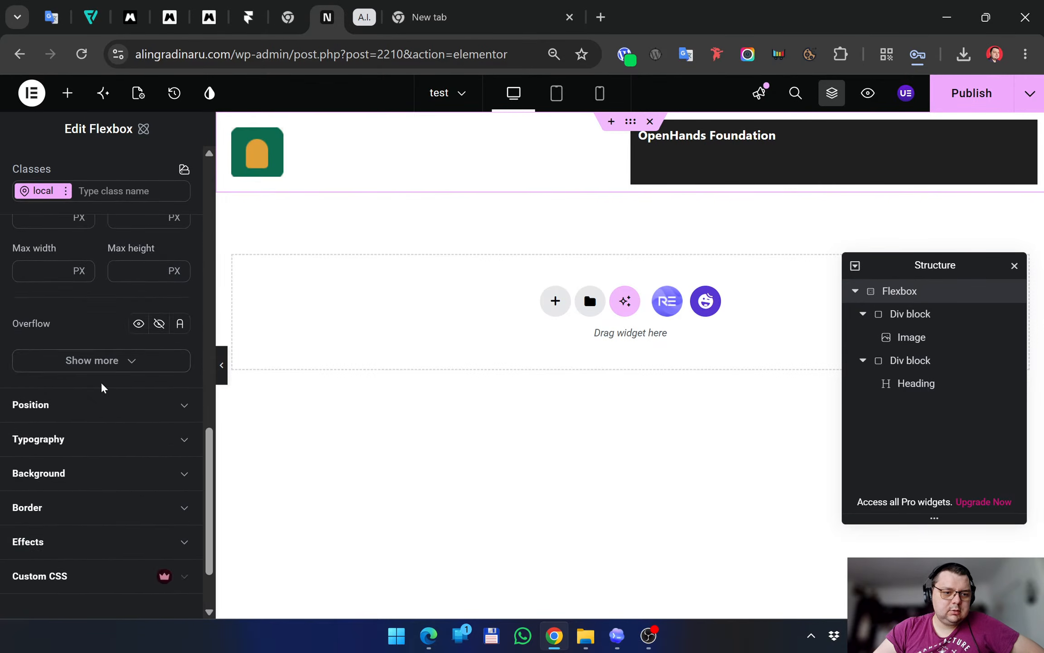
Examine the parent Flexbox's position, typography, background, border, effects and general settings
{"action": "left_click", "coordinate": [91, 319]}
{"action": "scroll", "coordinate": [72, 378], "scroll_direction": "down", "scroll_amount": 2}
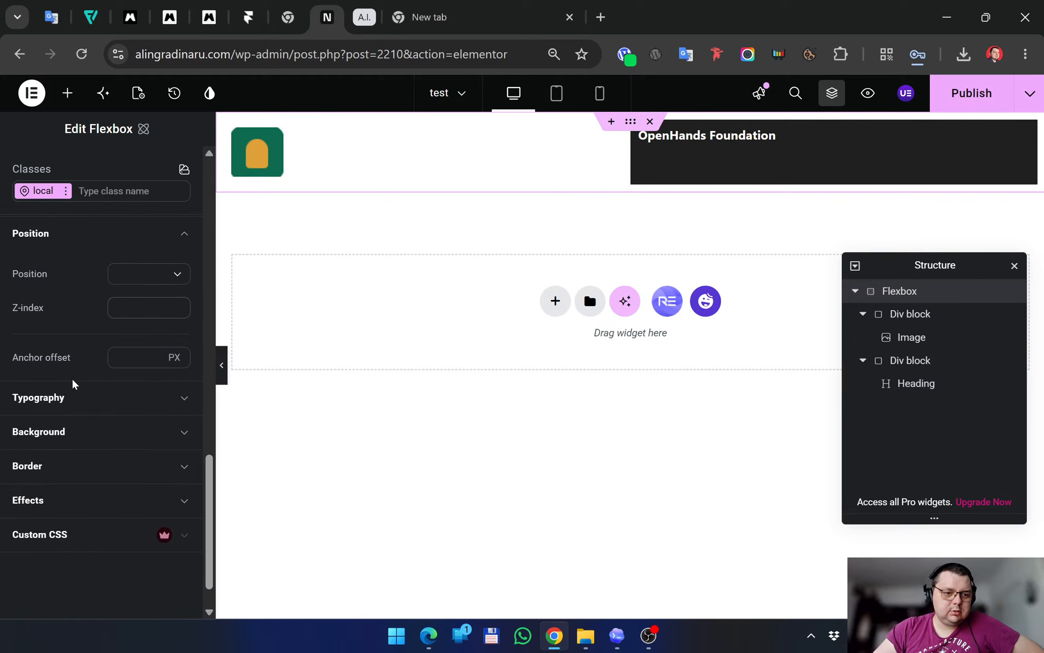
{"action": "left_click", "coordinate": [79, 396]}
{"action": "scroll", "coordinate": [93, 401], "scroll_direction": "down", "scroll_amount": 5}
{"action": "left_click", "coordinate": [92, 415]}
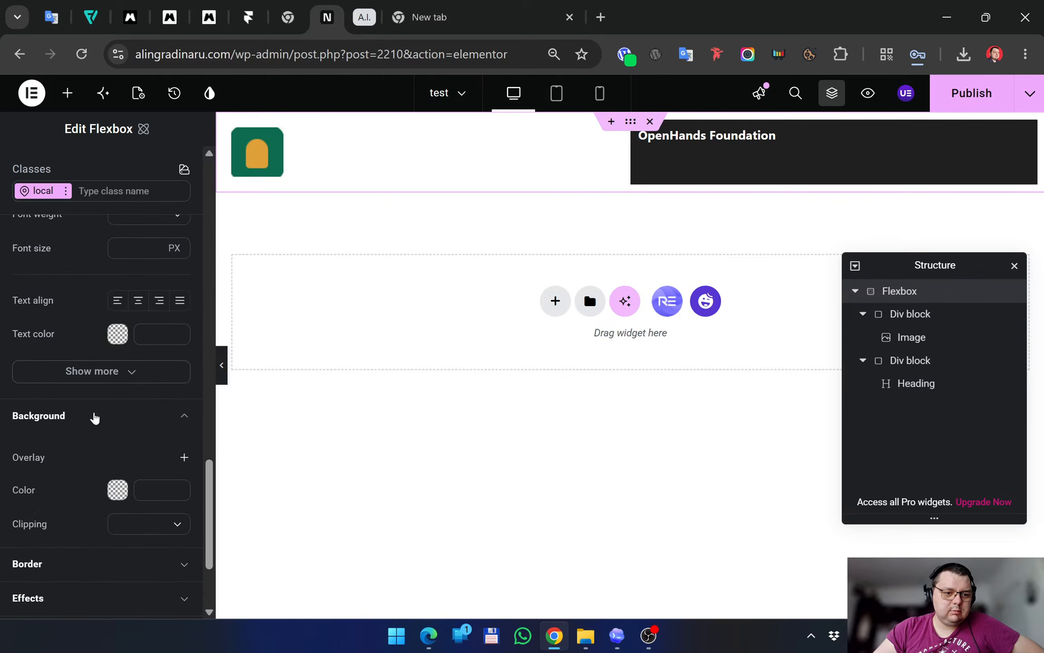
{"action": "scroll", "coordinate": [86, 434], "scroll_direction": "down", "scroll_amount": 3}
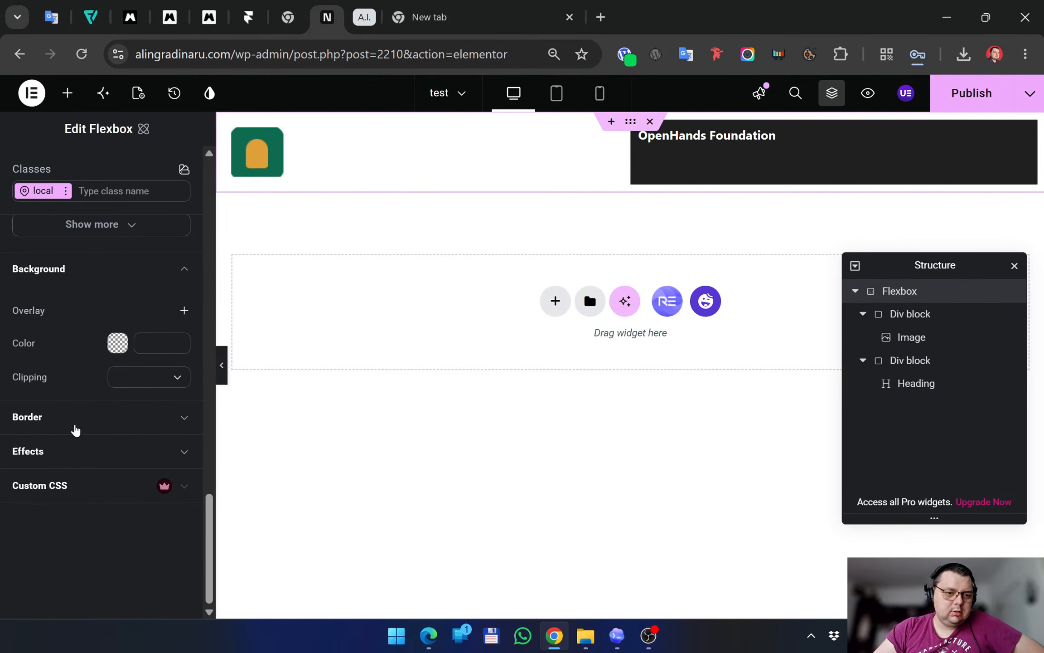
{"action": "left_click", "coordinate": [75, 429]}
{"action": "scroll", "coordinate": [78, 425], "scroll_direction": "down", "scroll_amount": 3}
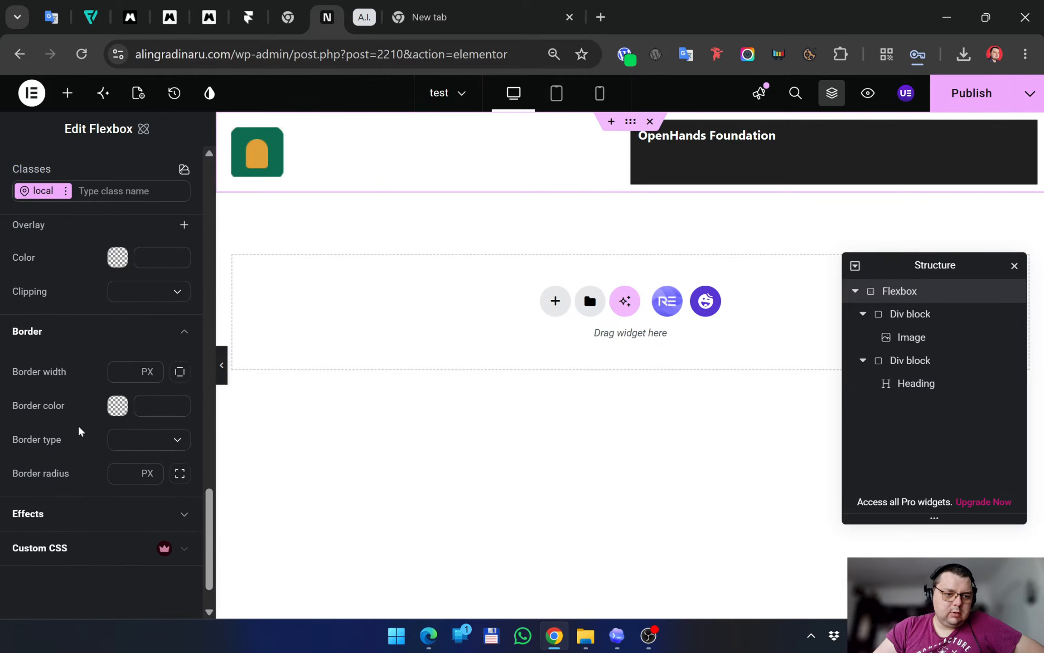
{"action": "left_click", "coordinate": [76, 450]}
{"action": "scroll", "coordinate": [72, 444], "scroll_direction": "down", "scroll_amount": 5}
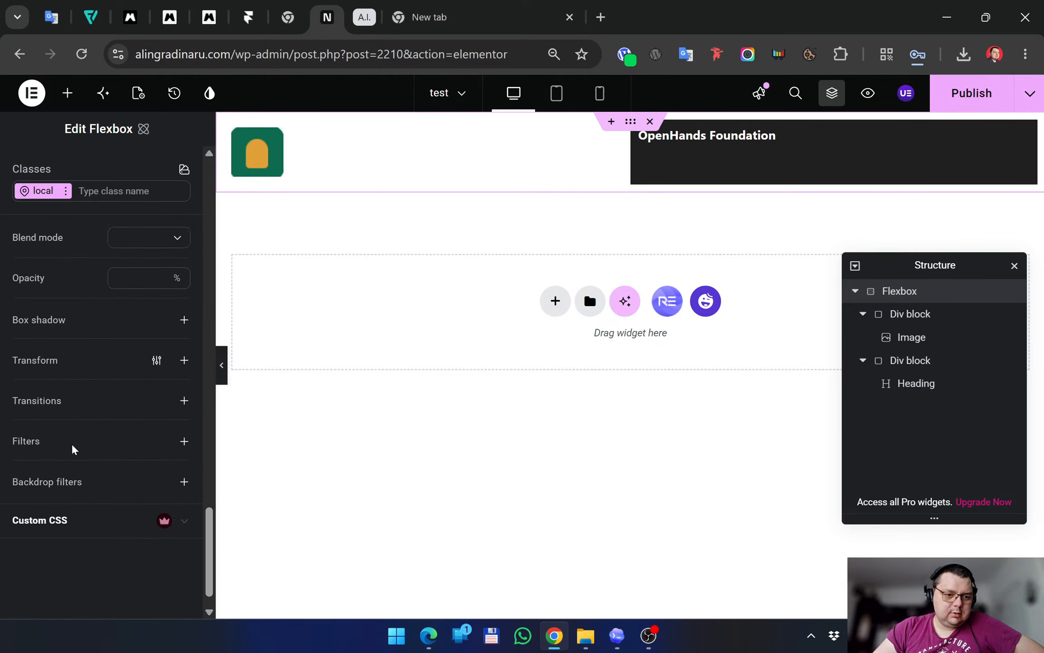
{"action": "scroll", "coordinate": [75, 439], "scroll_direction": "up", "scroll_amount": 10}
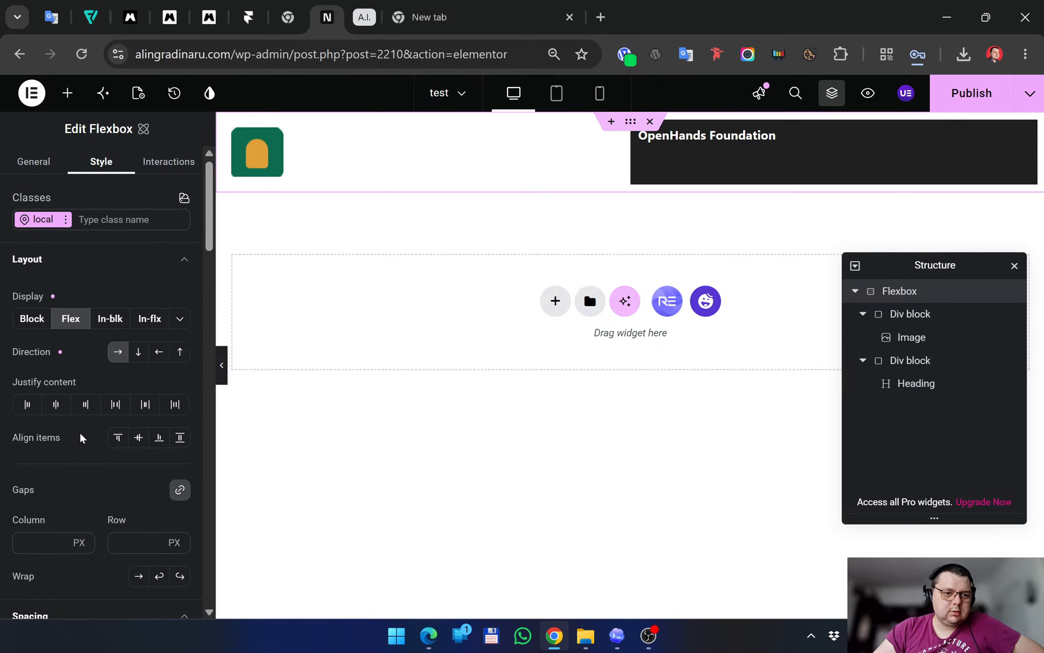
{"action": "left_click", "coordinate": [36, 164]}
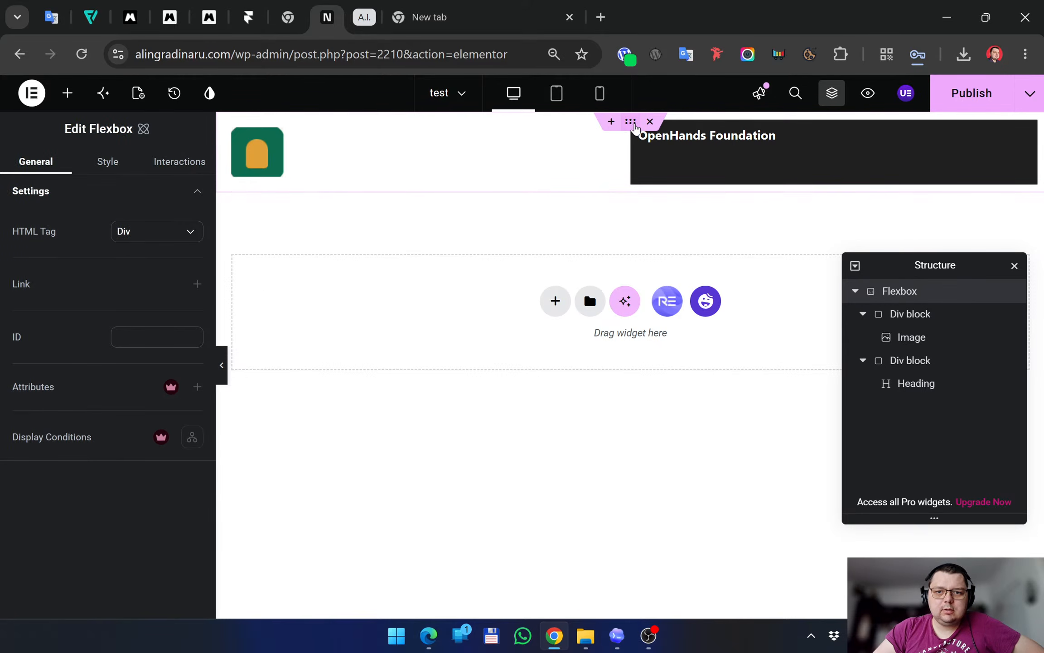
Try the Header HTML tag on the parent Flexbox, and restore the Div tag
{"action": "left_click", "coordinate": [175, 236]}
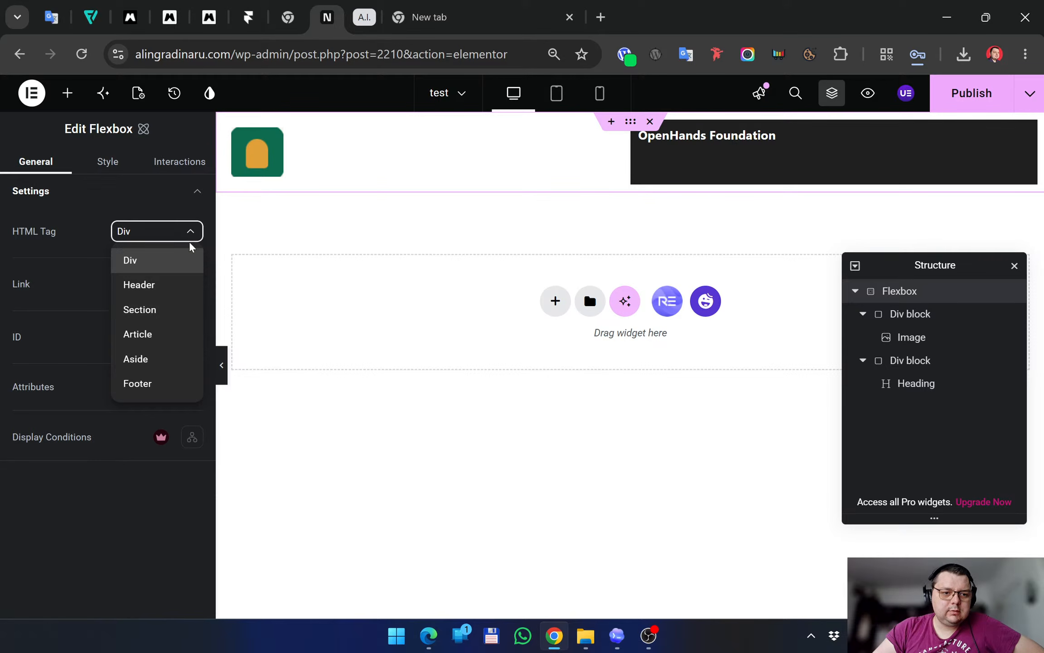
{"action": "left_click", "coordinate": [171, 287]}
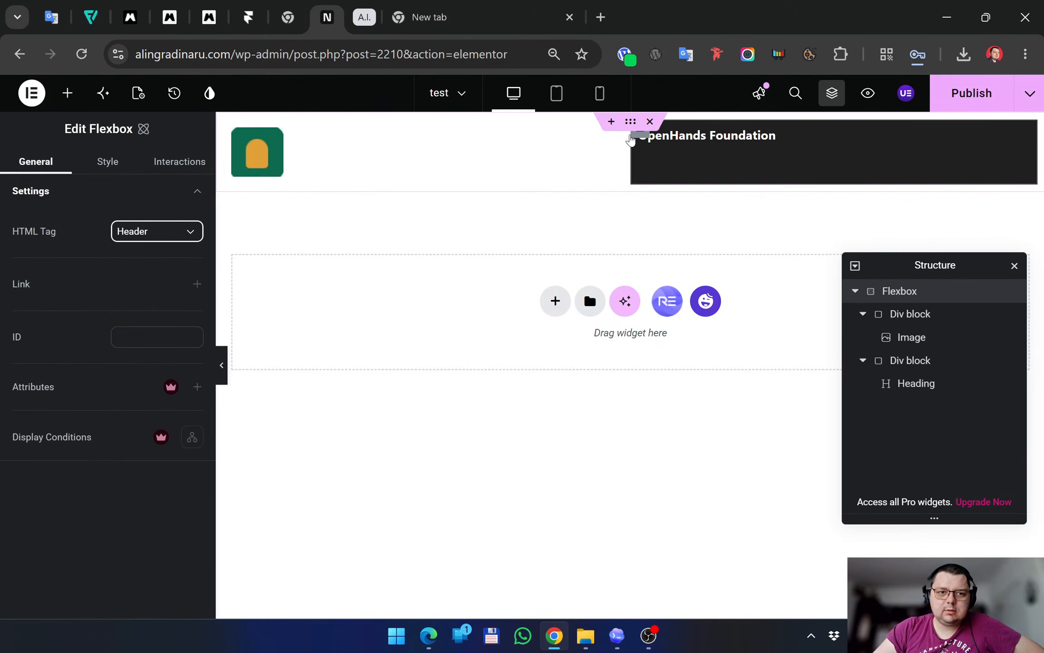
{"action": "left_click", "coordinate": [162, 240]}
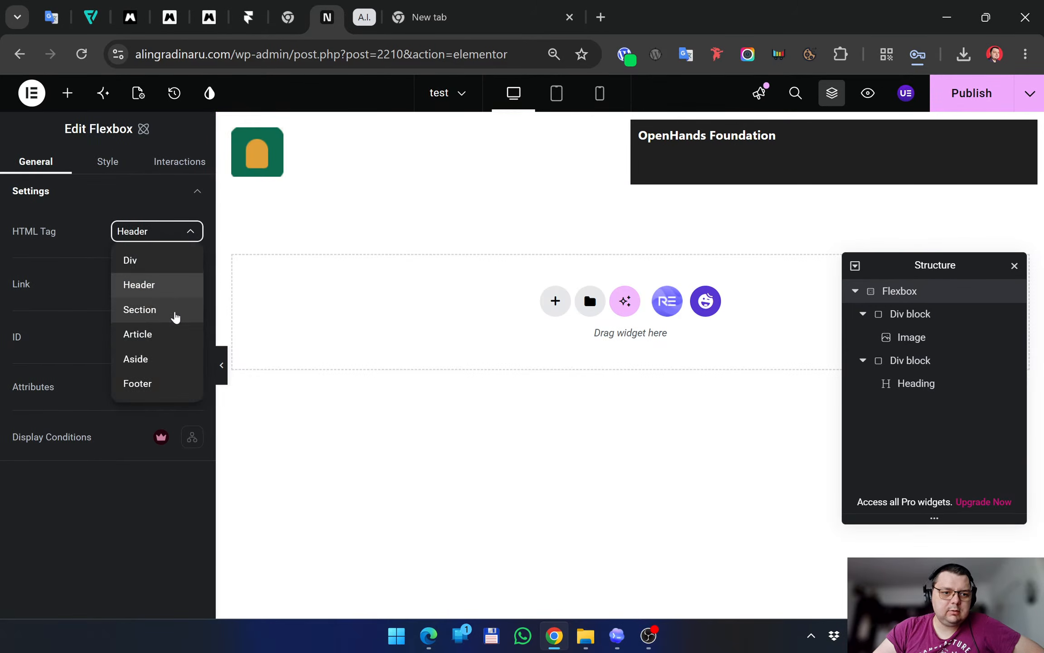
{"action": "left_click", "coordinate": [588, 144]}
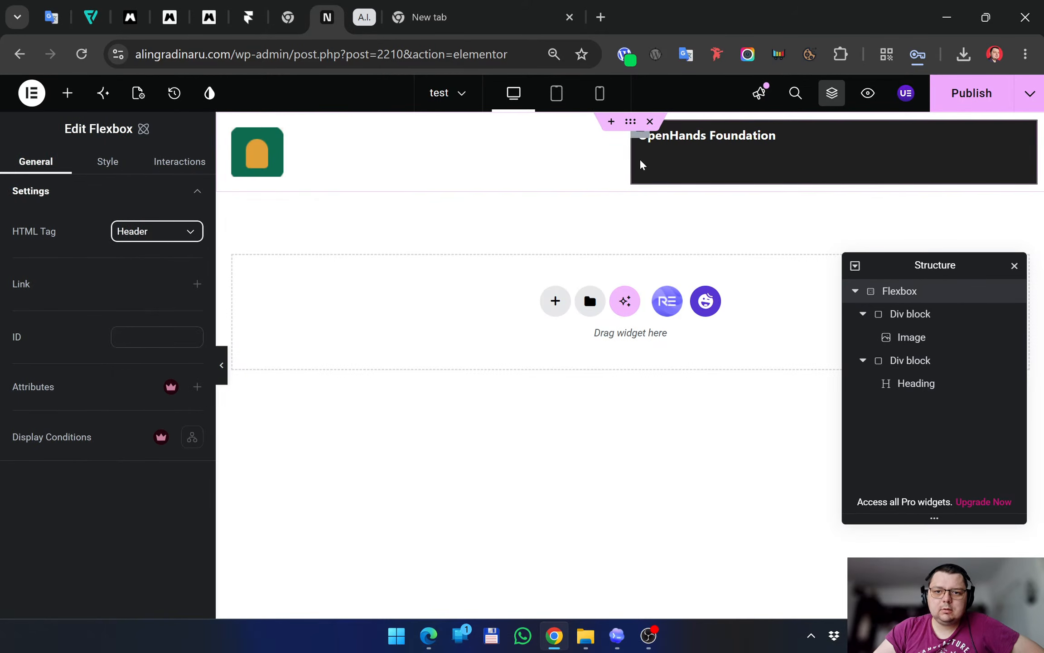
{"action": "left_click", "coordinate": [177, 236]}
{"action": "left_click", "coordinate": [162, 262]}
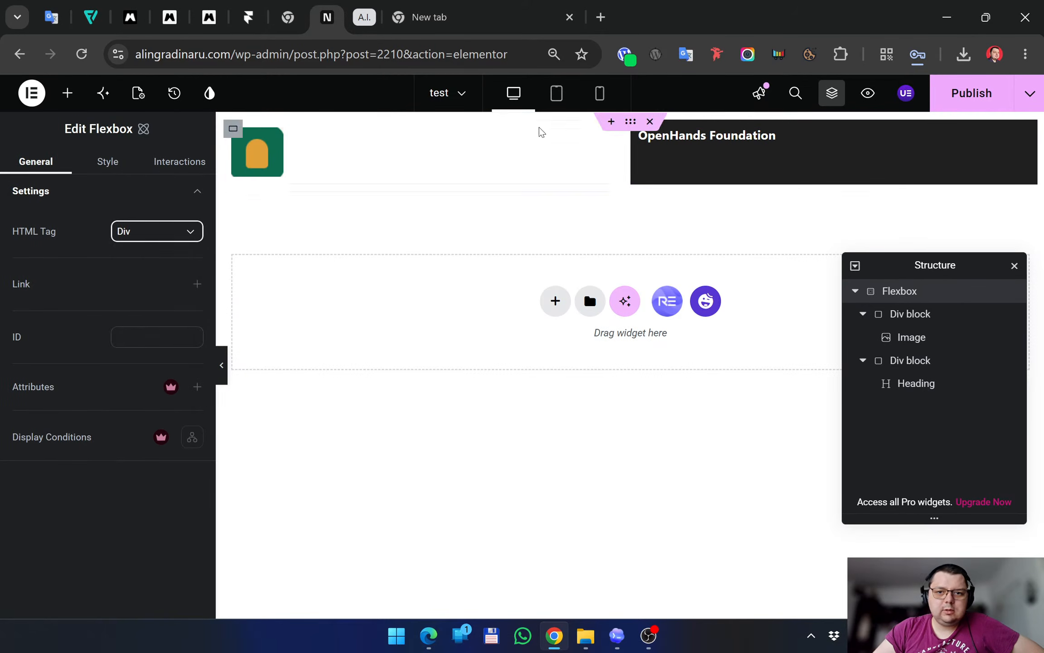
Try Block, Inline-block and Inline-flex display on the logo image's Div block, and return it to Flex
{"action": "left_click", "coordinate": [232, 130]}
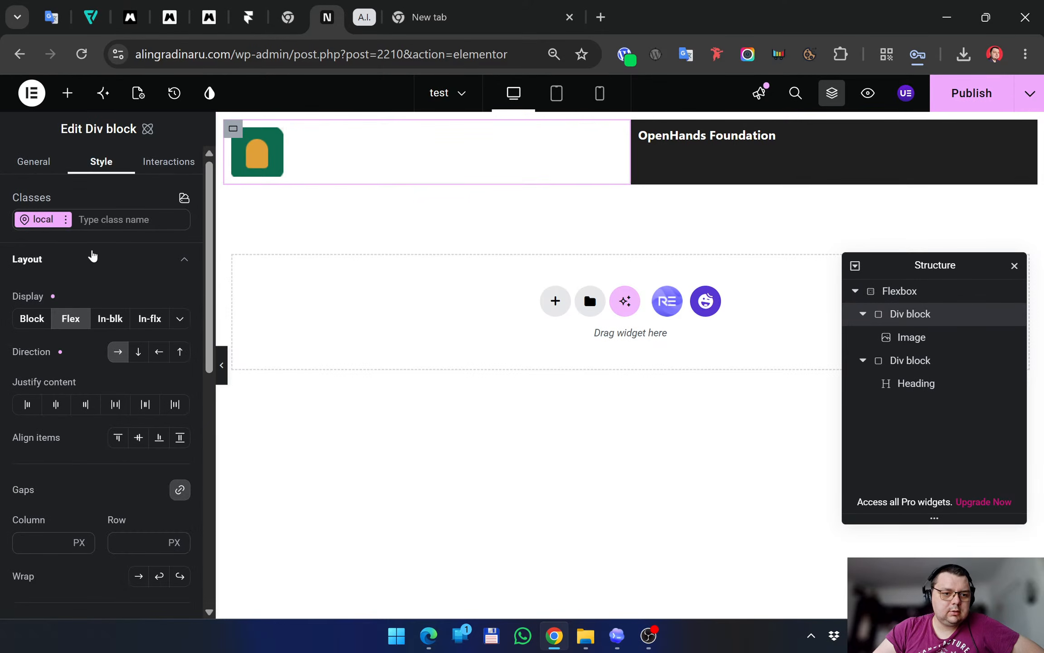
{"action": "left_click", "coordinate": [32, 318]}
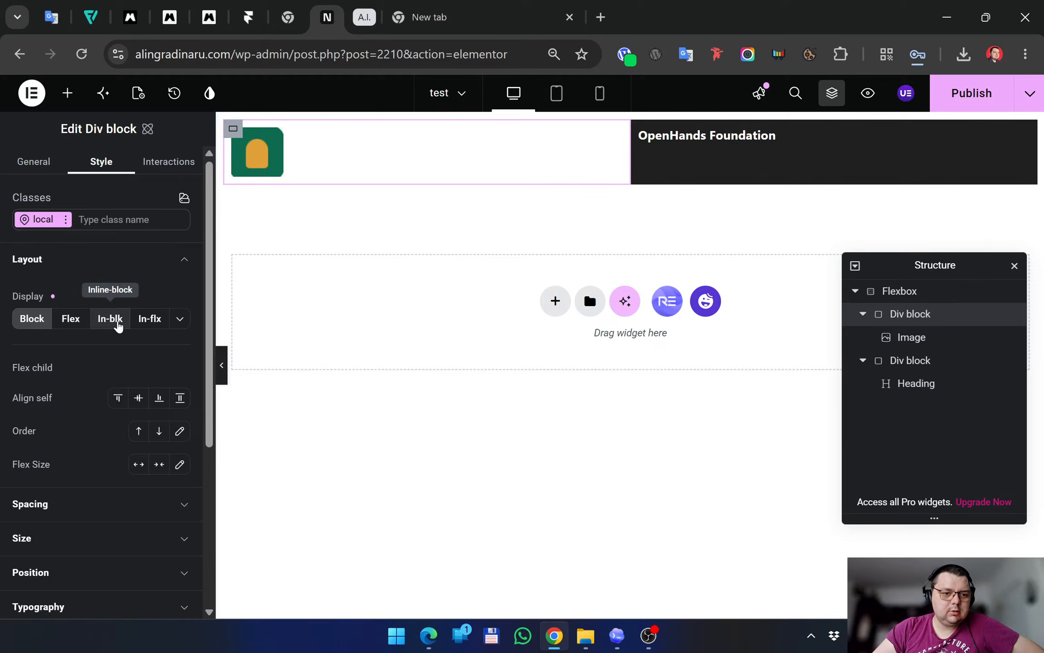
{"action": "left_click", "coordinate": [111, 319]}
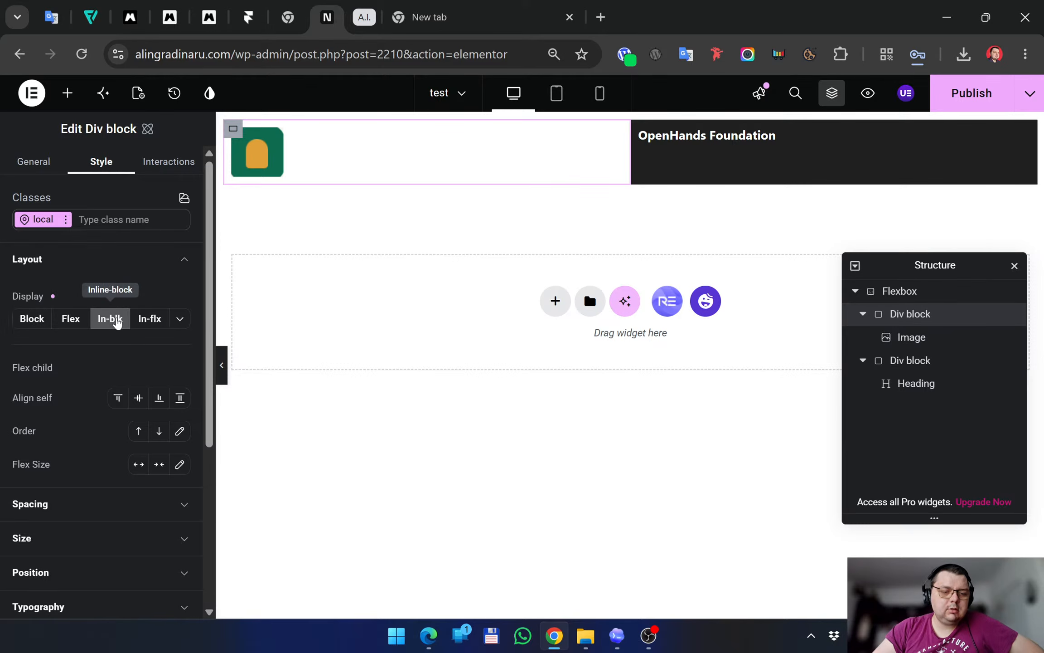
{"action": "left_click", "coordinate": [180, 320]}
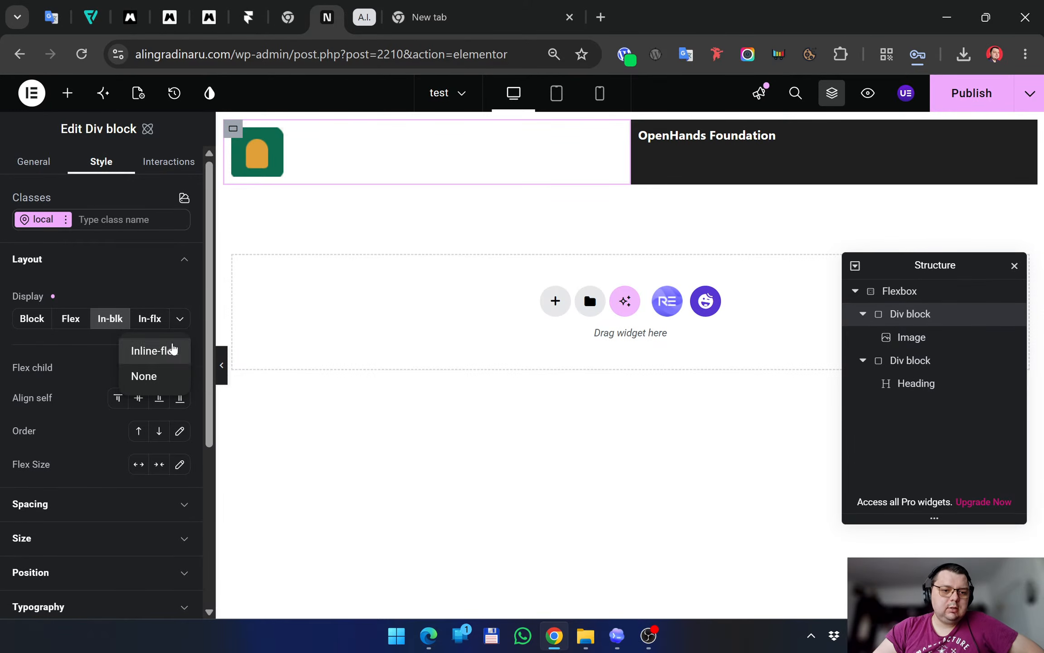
{"action": "left_click", "coordinate": [169, 347]}
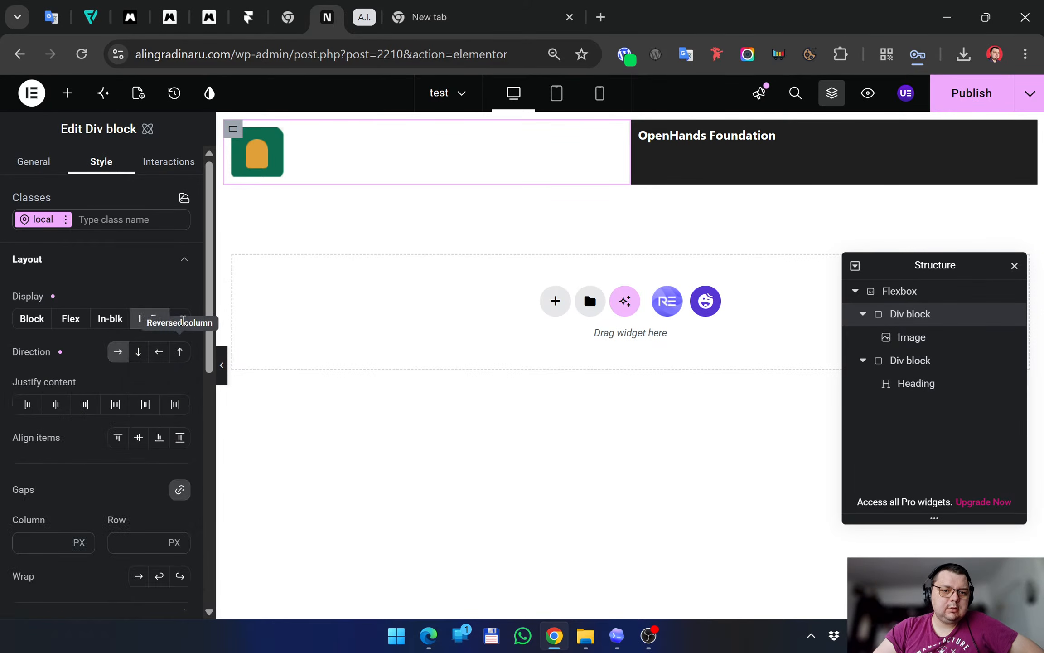
{"action": "left_click", "coordinate": [180, 320]}
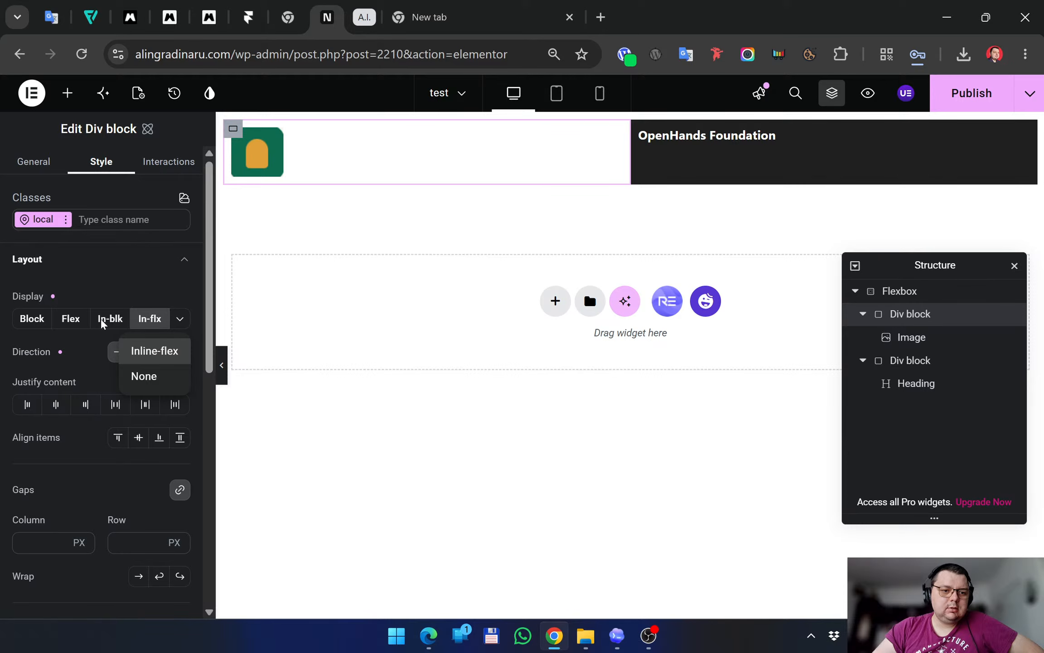
{"action": "left_click", "coordinate": [70, 319]}
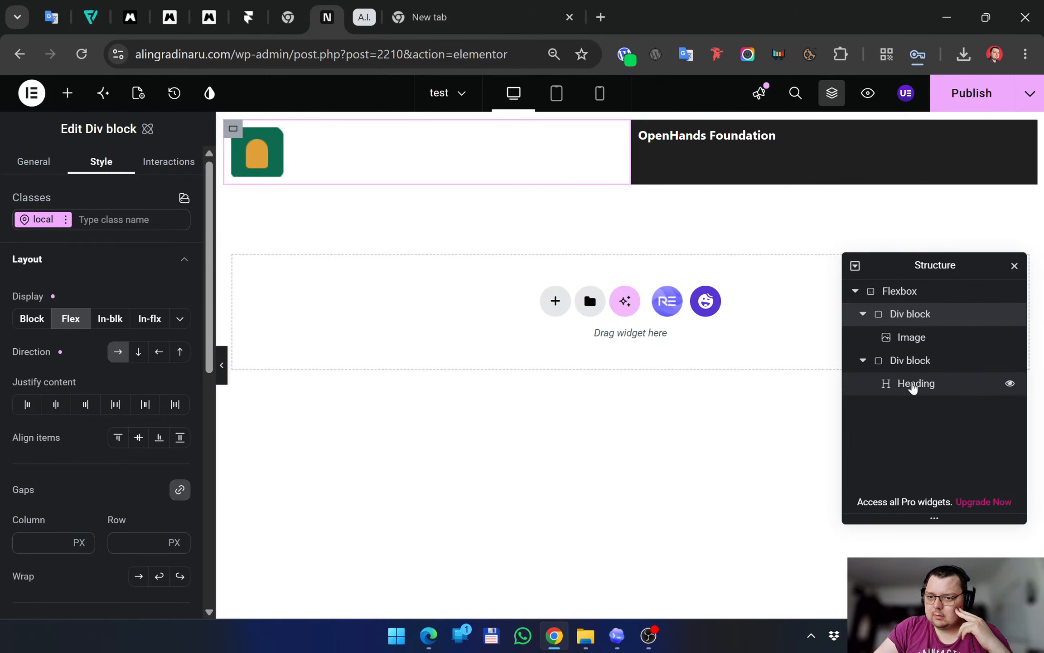
Move the OpenHands Foundation heading into the logo's Div block, directly after the image
{"action": "left_click", "coordinate": [1008, 384]}
{"action": "left_click", "coordinate": [1007, 384]}
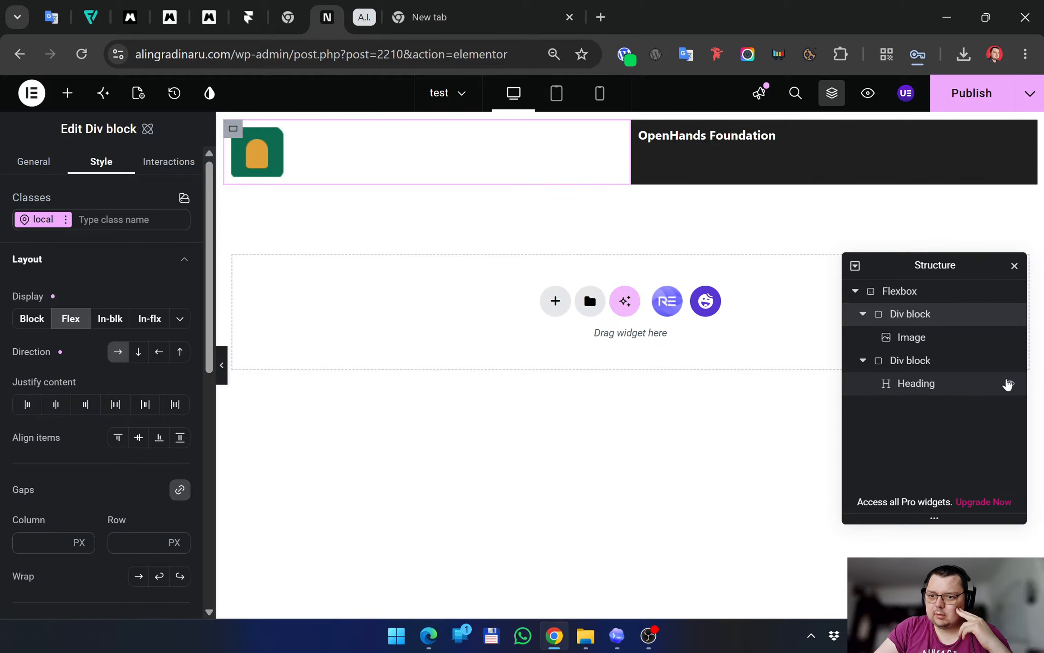
{"action": "left_click_drag", "start_coordinate": [909, 385], "coordinate": [914, 361]}
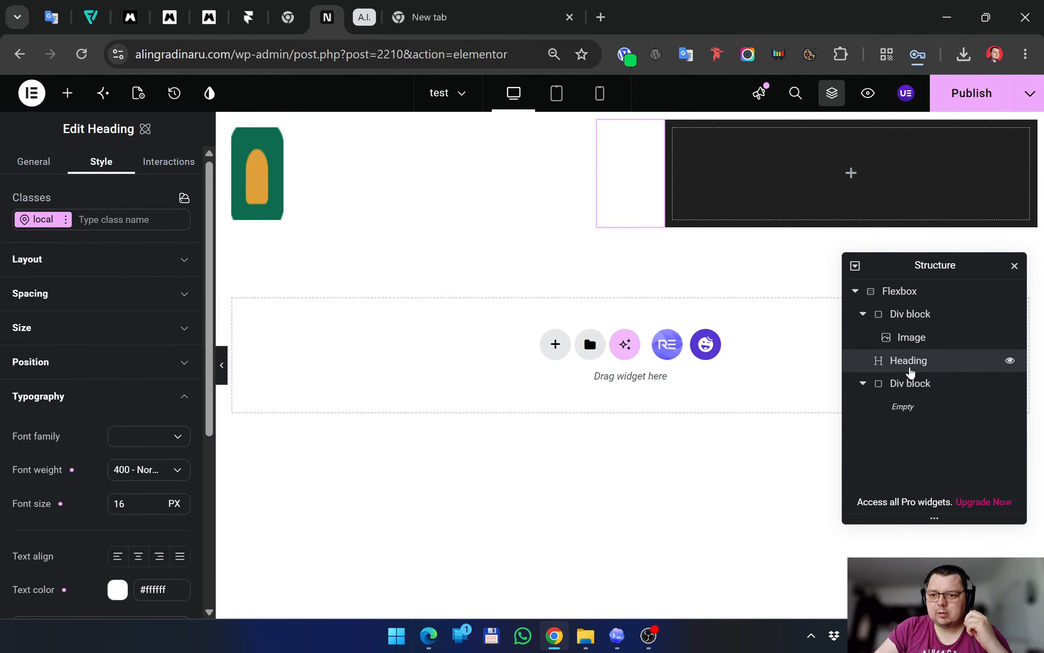
{"action": "left_click", "coordinate": [274, 183]}
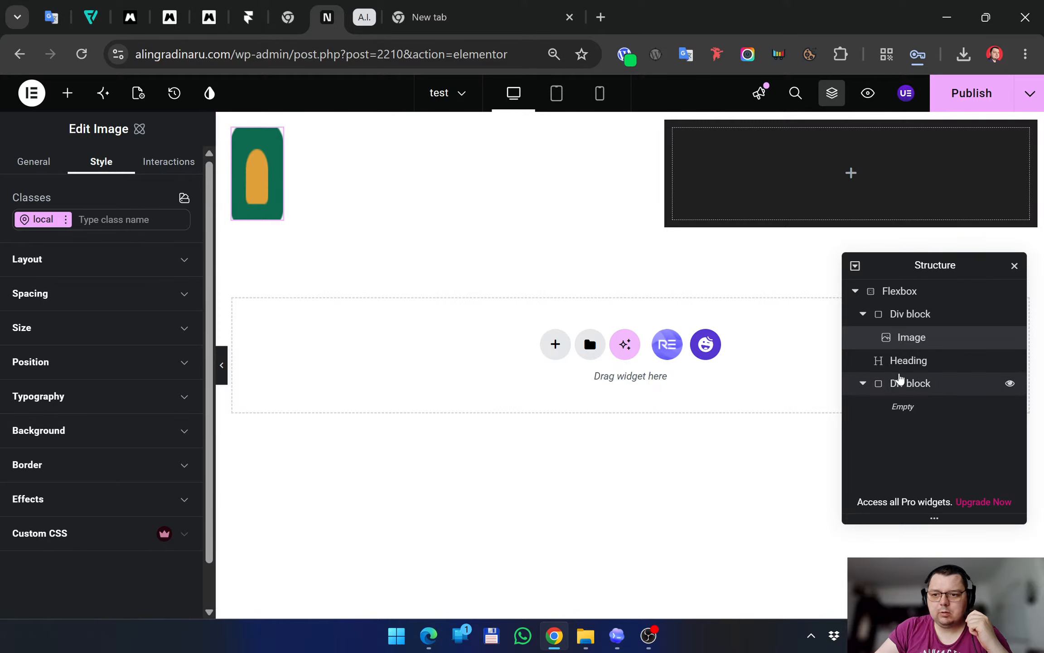
{"action": "left_click", "coordinate": [903, 359]}
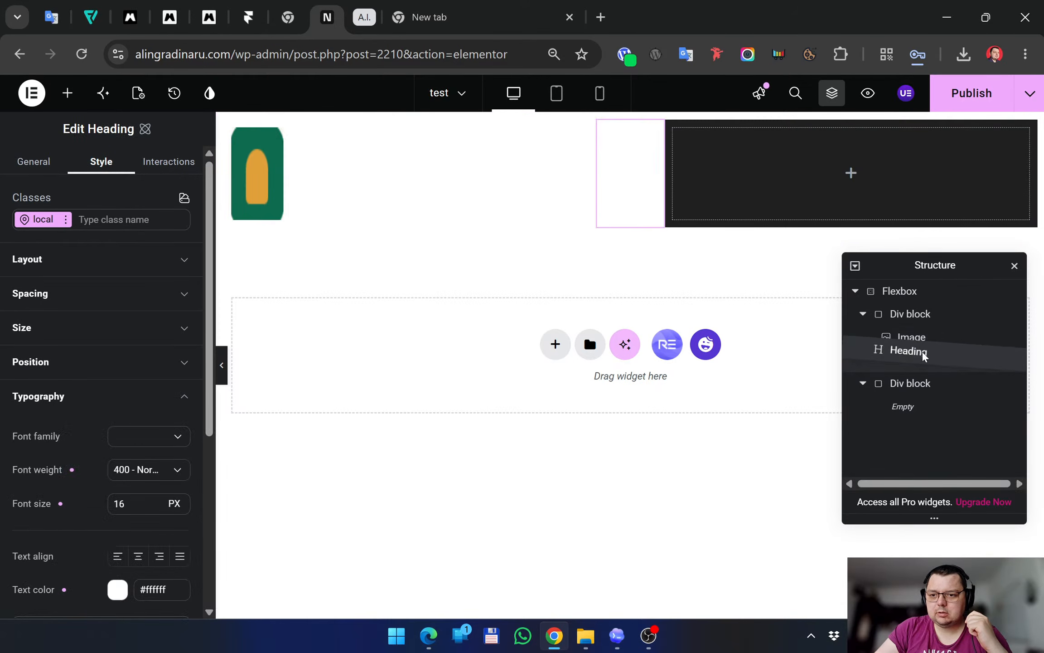
{"action": "left_click_drag", "start_coordinate": [897, 361], "coordinate": [947, 350]}
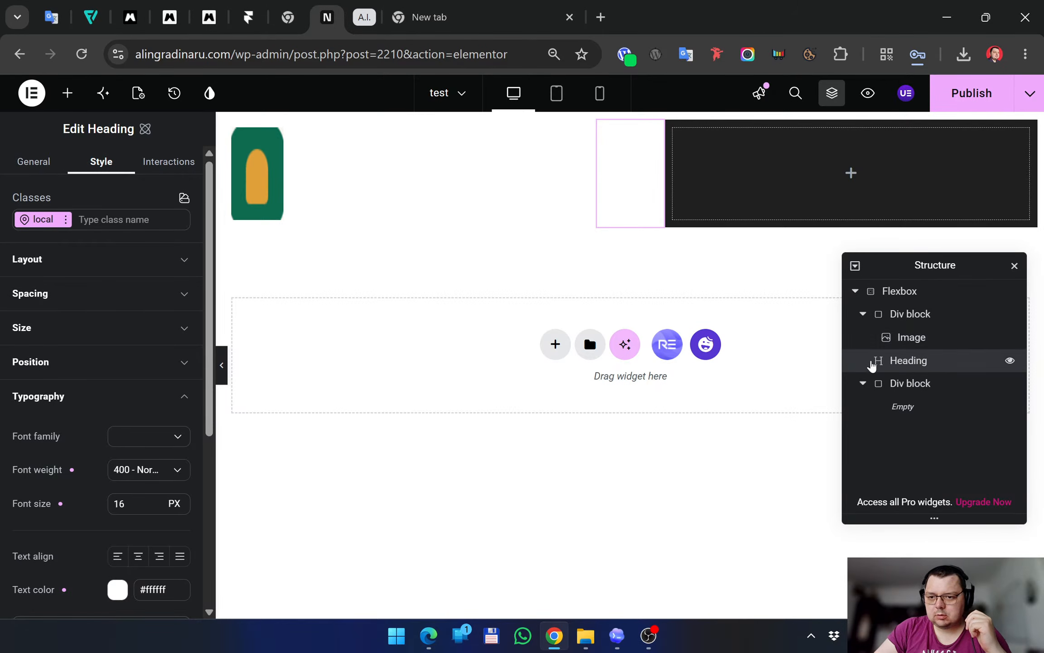
{"action": "left_click_drag", "start_coordinate": [872, 363], "coordinate": [900, 361]}
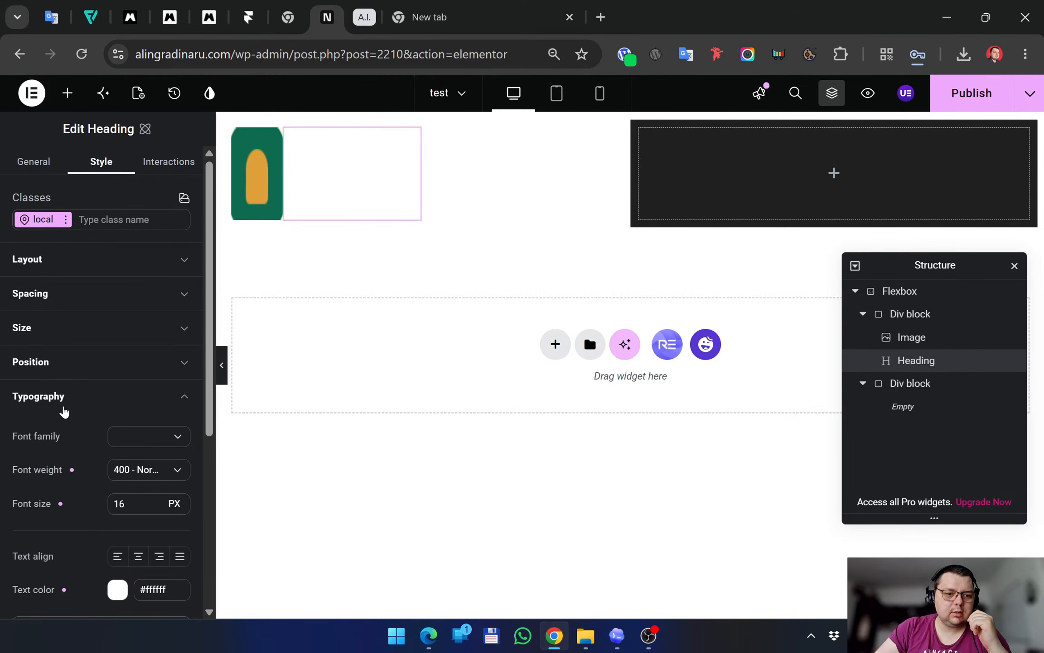
Set the OpenHands Foundation heading's text color to #111111
{"action": "scroll", "coordinate": [66, 417], "scroll_direction": "down", "scroll_amount": 5}
{"action": "left_click", "coordinate": [119, 333]}
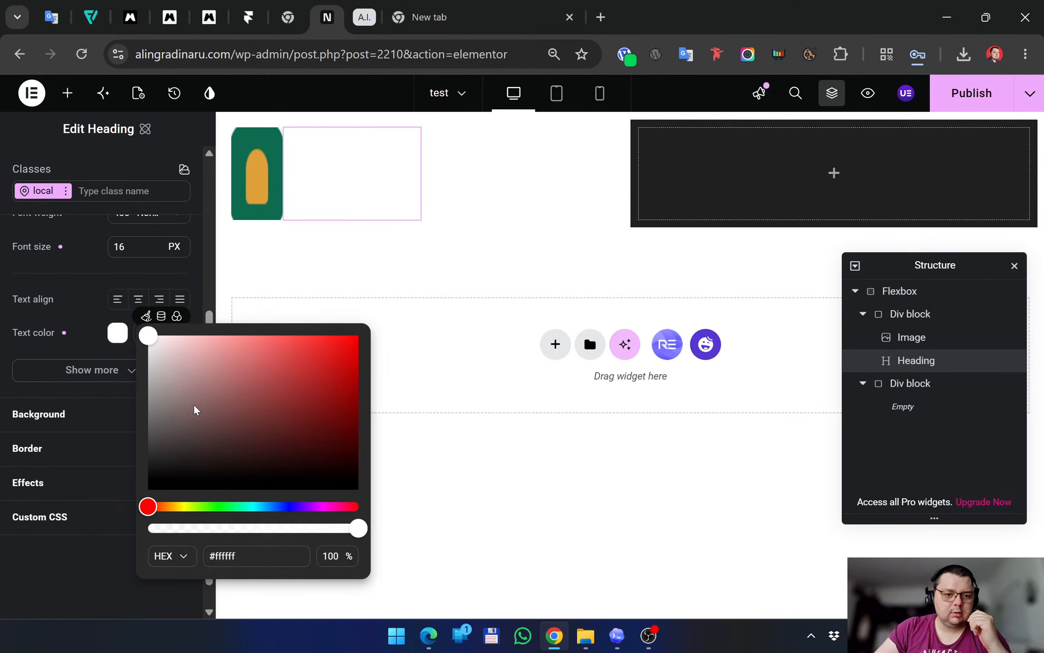
{"action": "left_click_drag", "start_coordinate": [194, 408], "coordinate": [143, 477]}
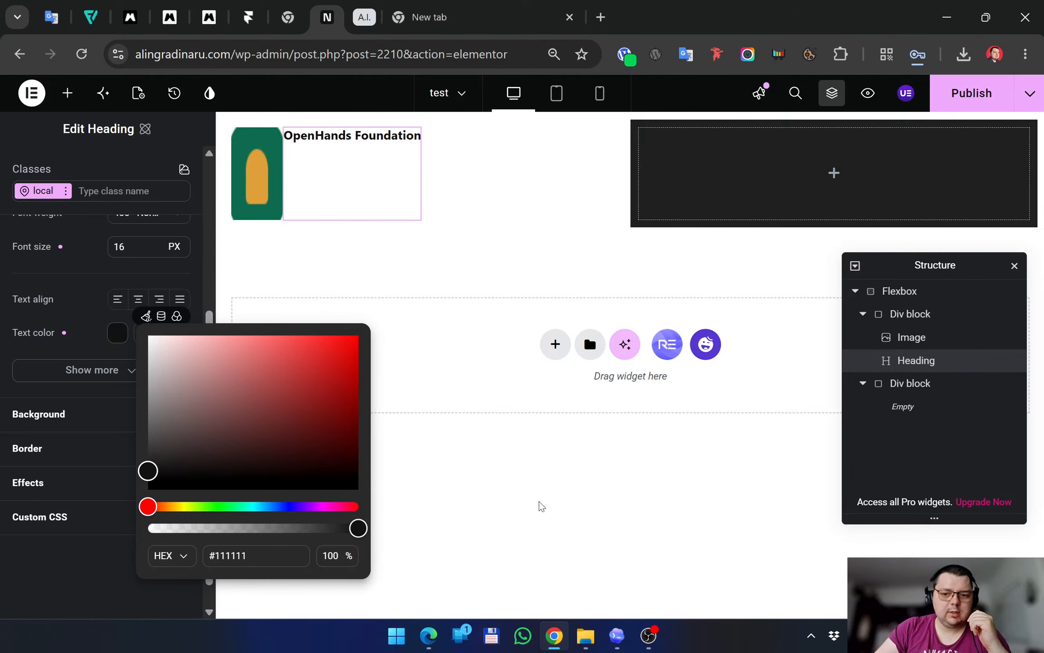
{"action": "left_click", "coordinate": [618, 496]}
Set the logo image's width, height and minimum width to 0 px in its size settings
{"action": "left_click", "coordinate": [279, 178]}
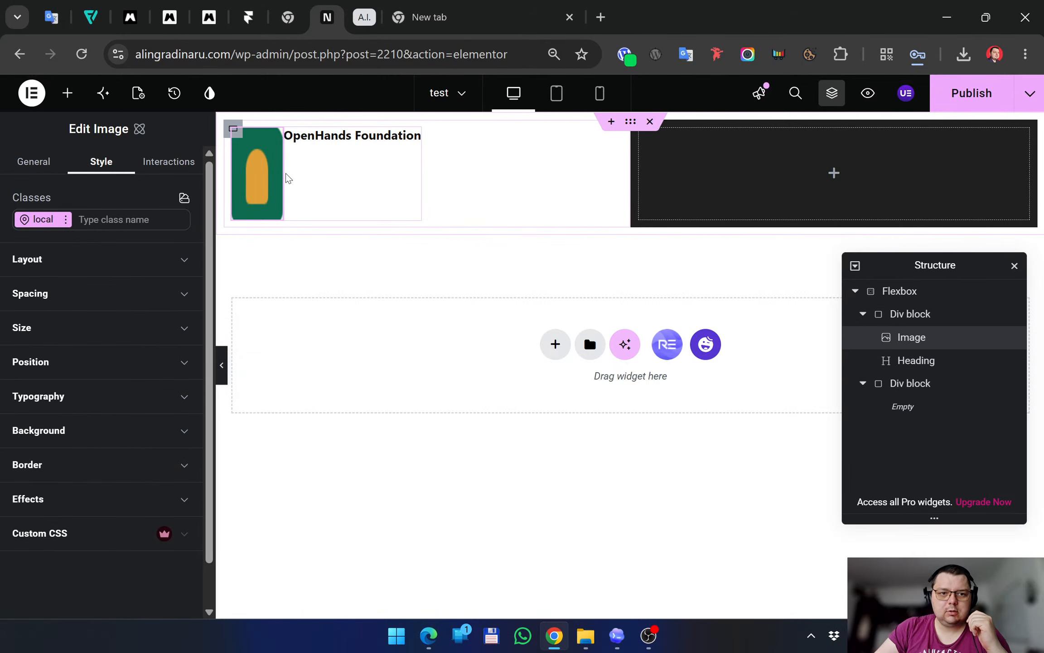
{"action": "left_click", "coordinate": [331, 138]}
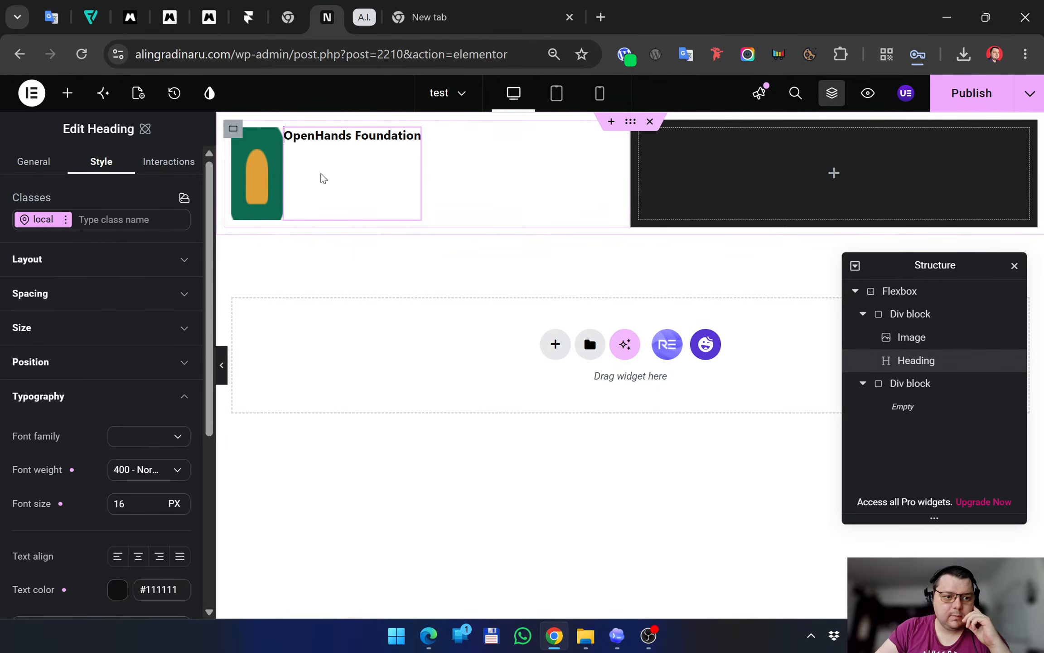
{"action": "left_click", "coordinate": [257, 184]}
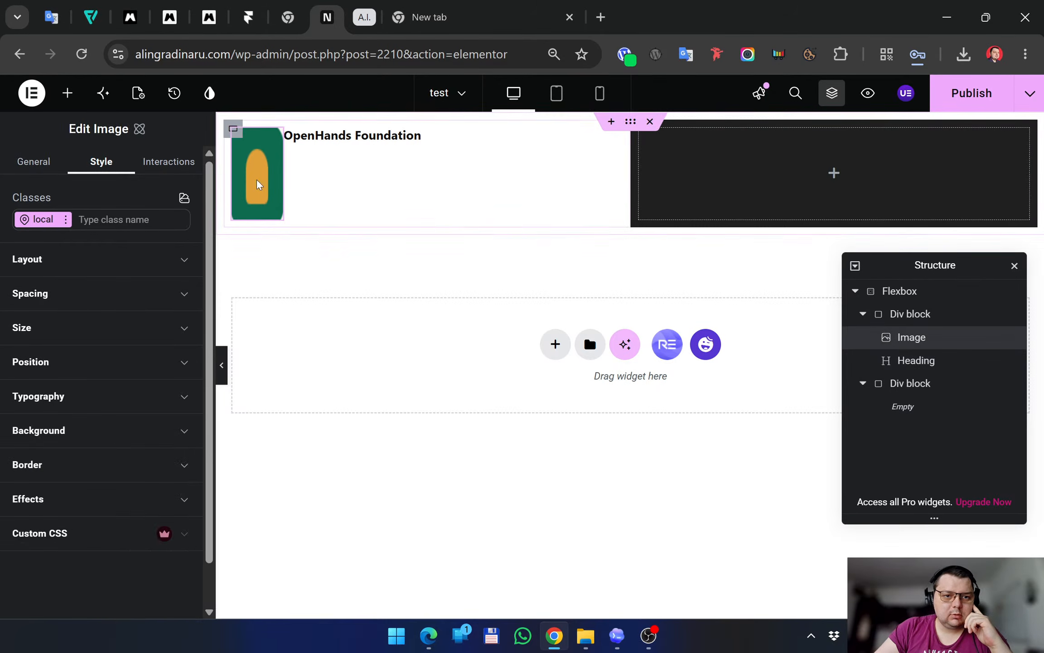
{"action": "left_click", "coordinate": [48, 329]}
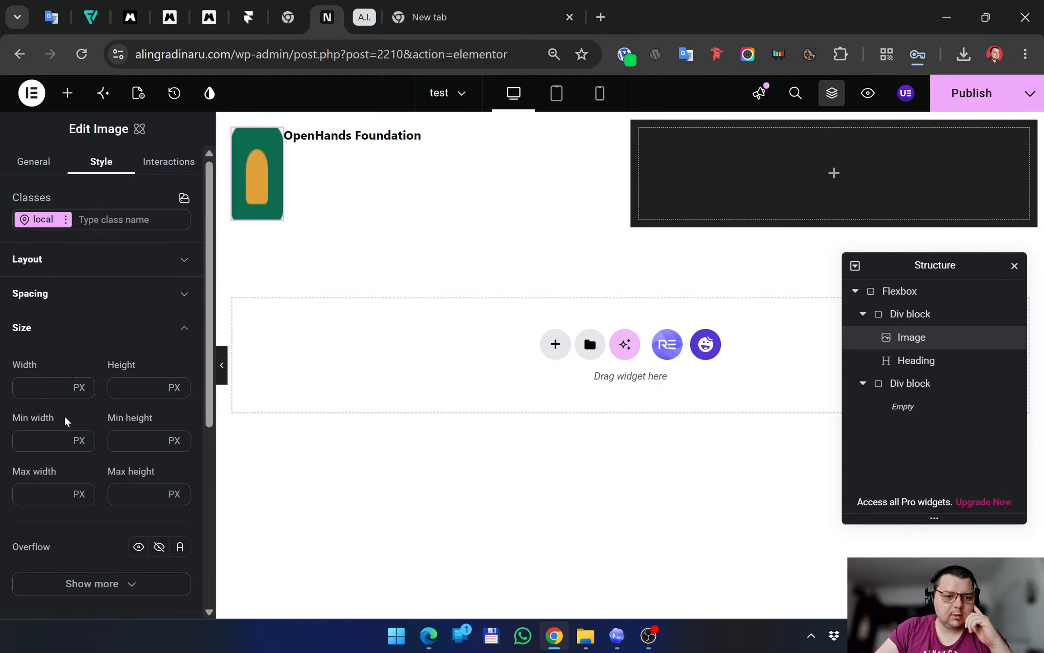
{"action": "scroll", "coordinate": [65, 421], "scroll_direction": "down", "scroll_amount": 2}
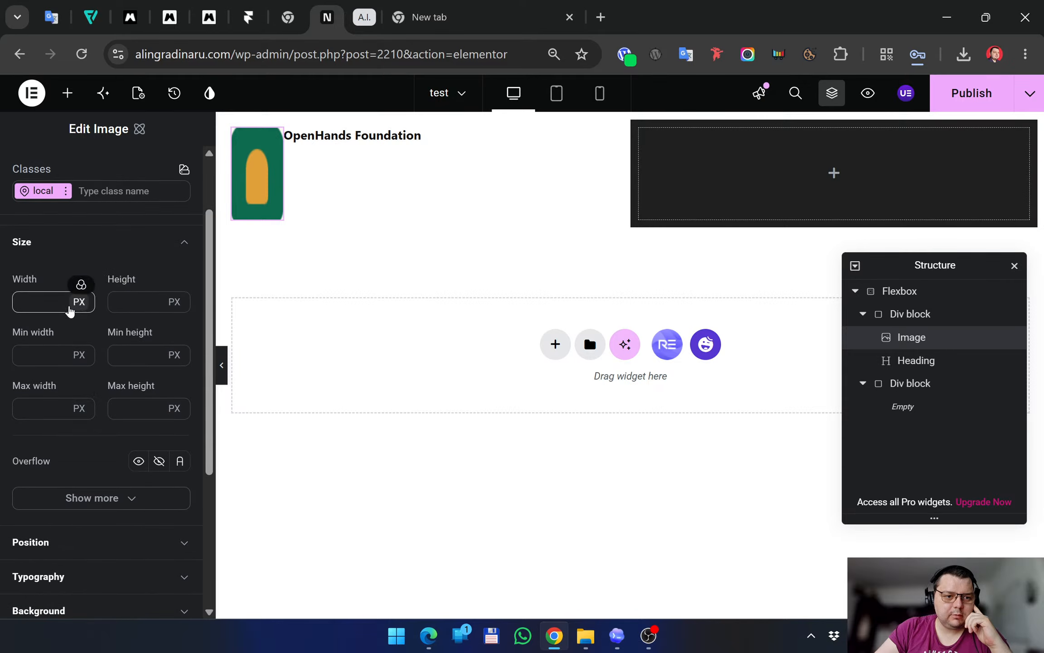
{"action": "left_click", "coordinate": [61, 306]}
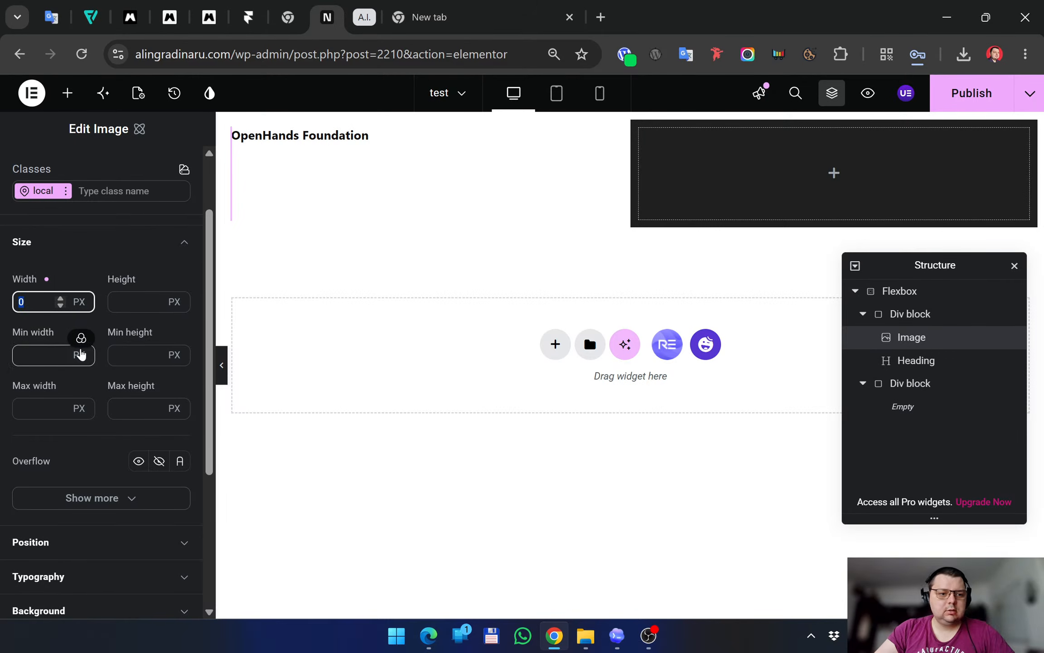
{"action": "left_click", "coordinate": [147, 306]}
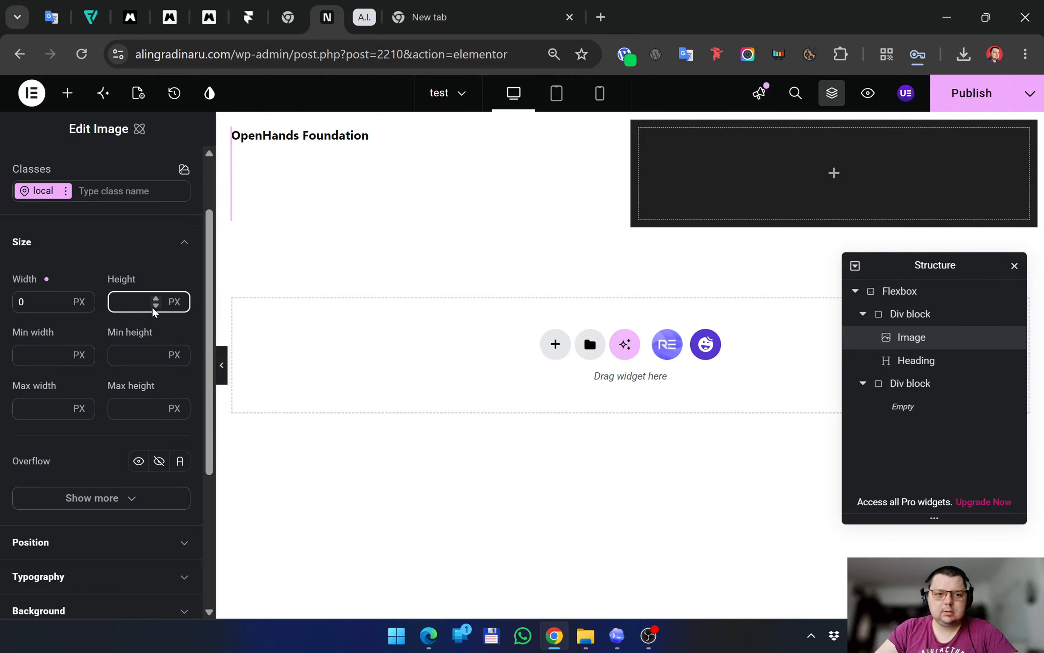
{"action": "left_click", "coordinate": [156, 307]}
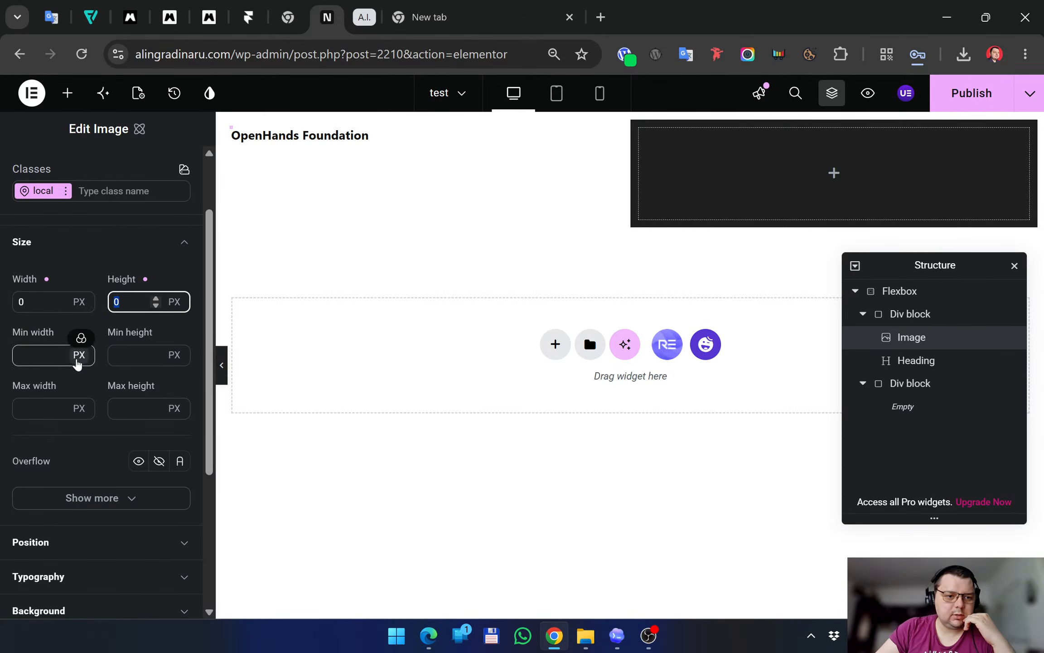
{"action": "left_click", "coordinate": [60, 356]}
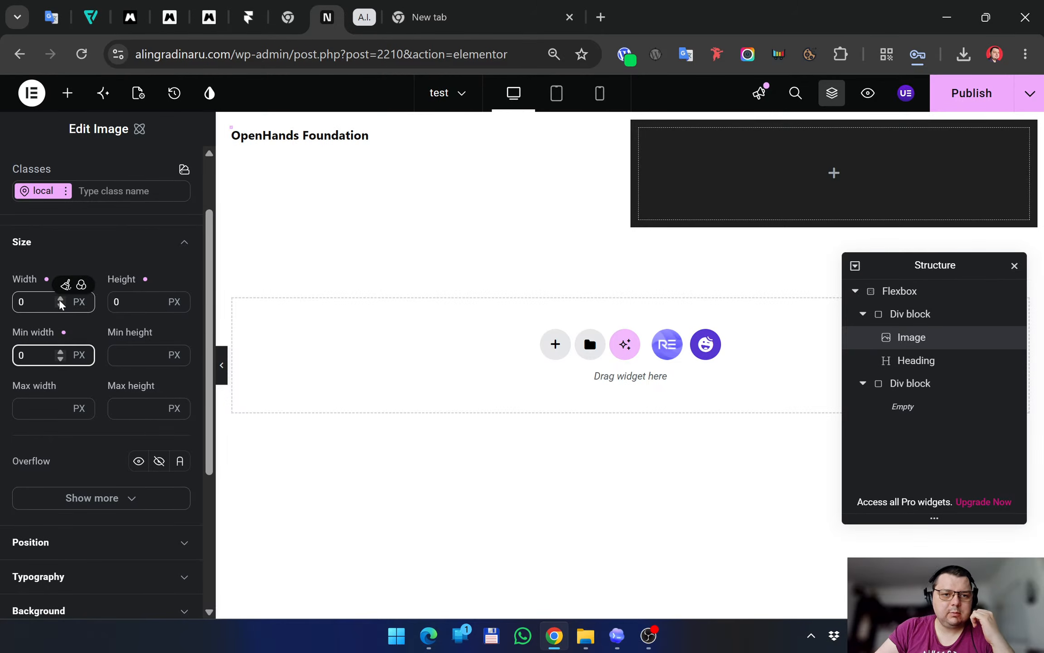
Set the logo image's width and height to 100 px
{"action": "left_click_drag", "start_coordinate": [60, 301], "coordinate": [1, 309]}
{"action": "type", "text": "0"}
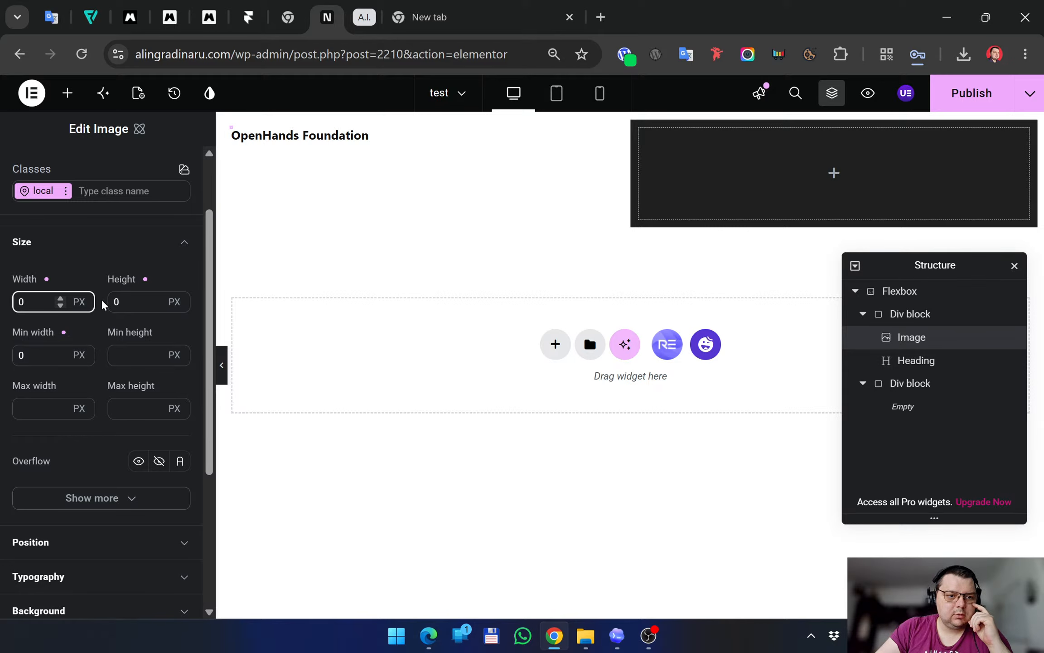
{"action": "left_click_drag", "start_coordinate": [42, 302], "coordinate": [3, 313]}
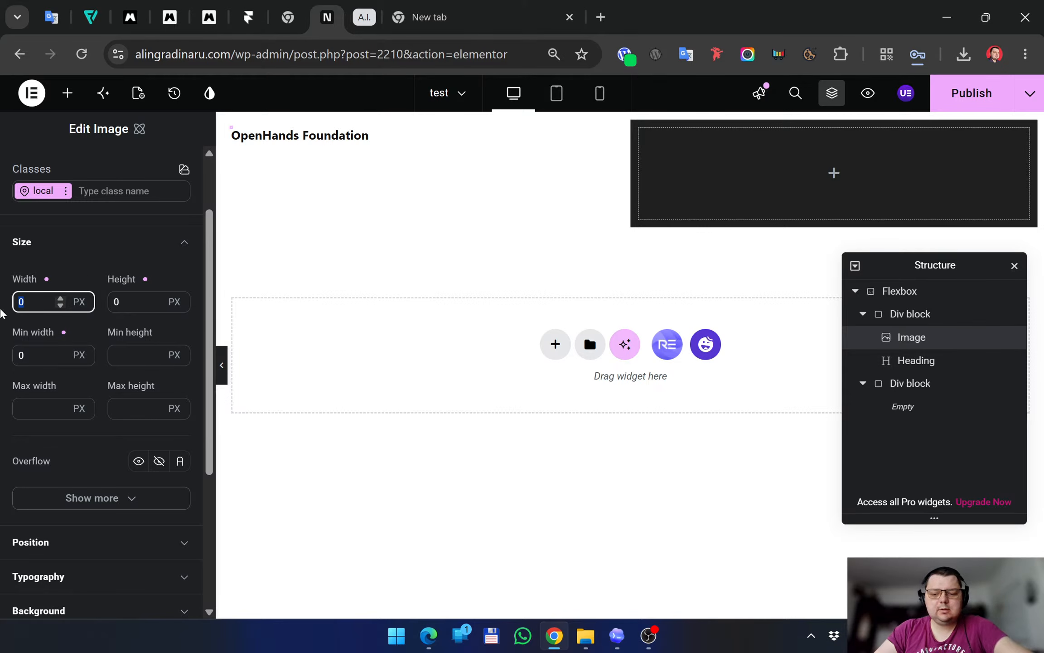
{"action": "type", "text": "100"}
{"action": "key", "text": "Tab"}
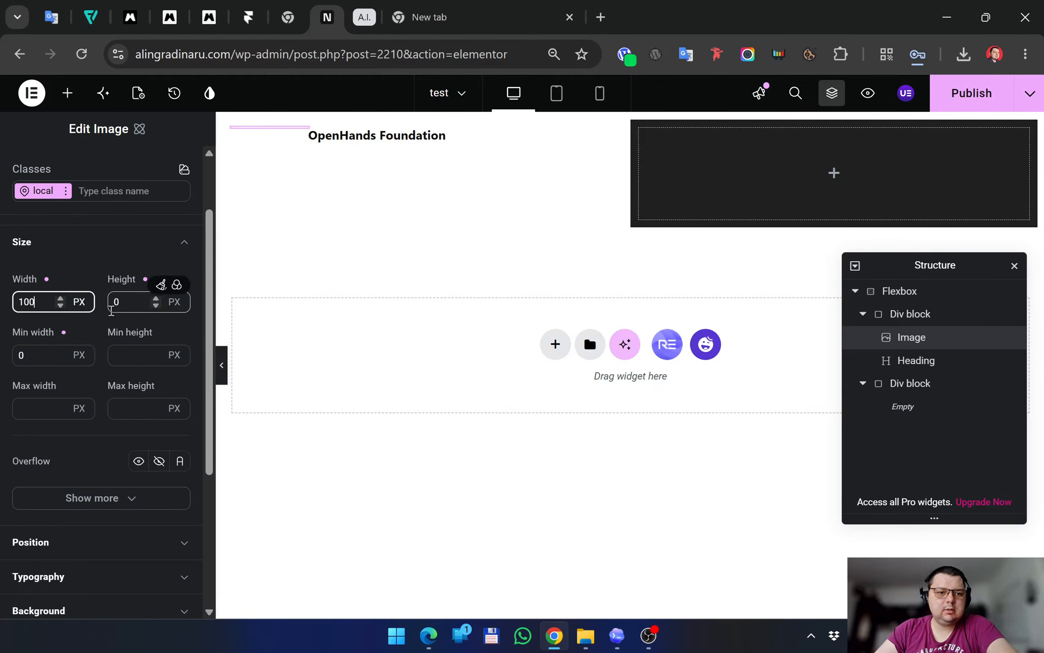
{"action": "type", "text": "100"}
Reduce the logo image to 25 px wide and 25 px high, and check it against the reference design in Edge
{"action": "left_click_drag", "start_coordinate": [45, 303], "coordinate": [4, 301]}
{"action": "type", "text": "25"}
{"action": "double_click", "coordinate": [127, 303]}
{"action": "type", "text": "25"}
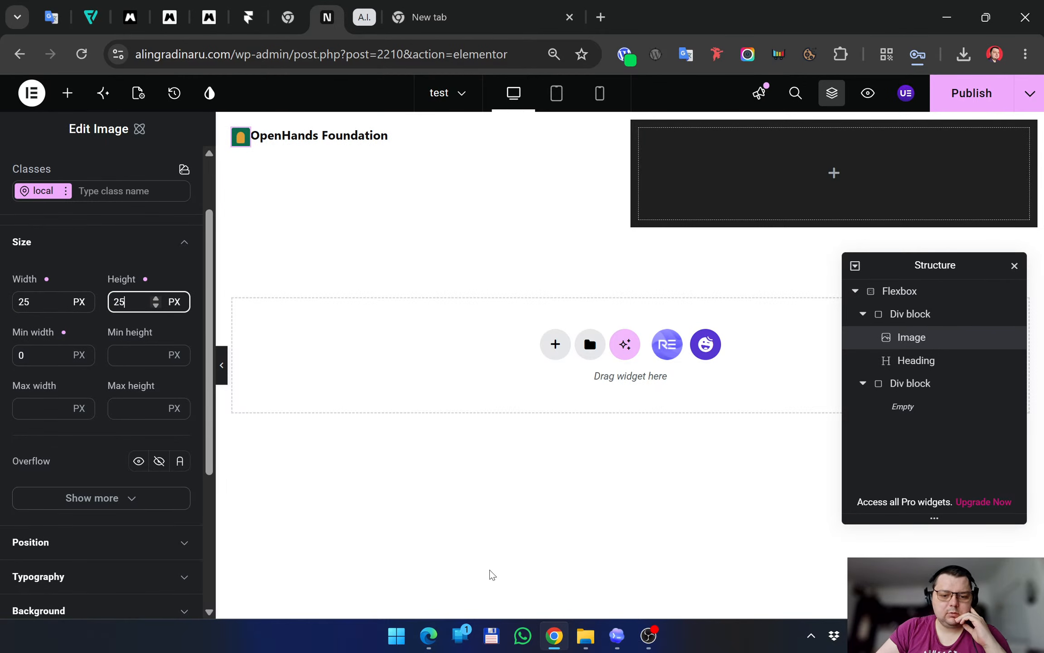
{"action": "left_click", "coordinate": [433, 636]}
{"action": "left_click", "coordinate": [433, 636]}
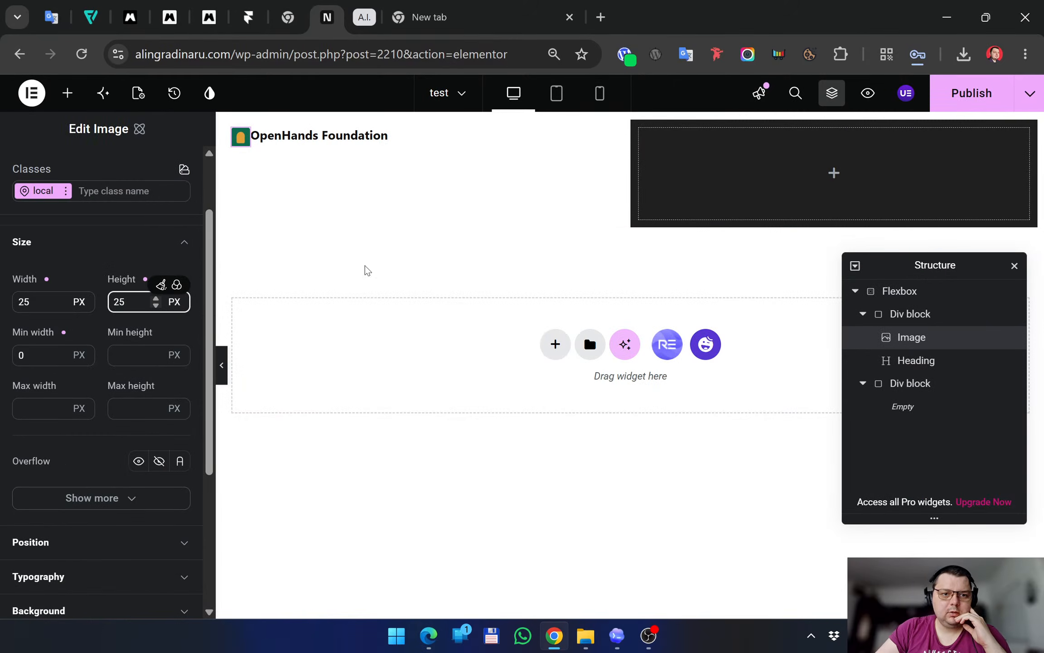
Set the logo image's width and height to 30 px
{"action": "double_click", "coordinate": [22, 302]}
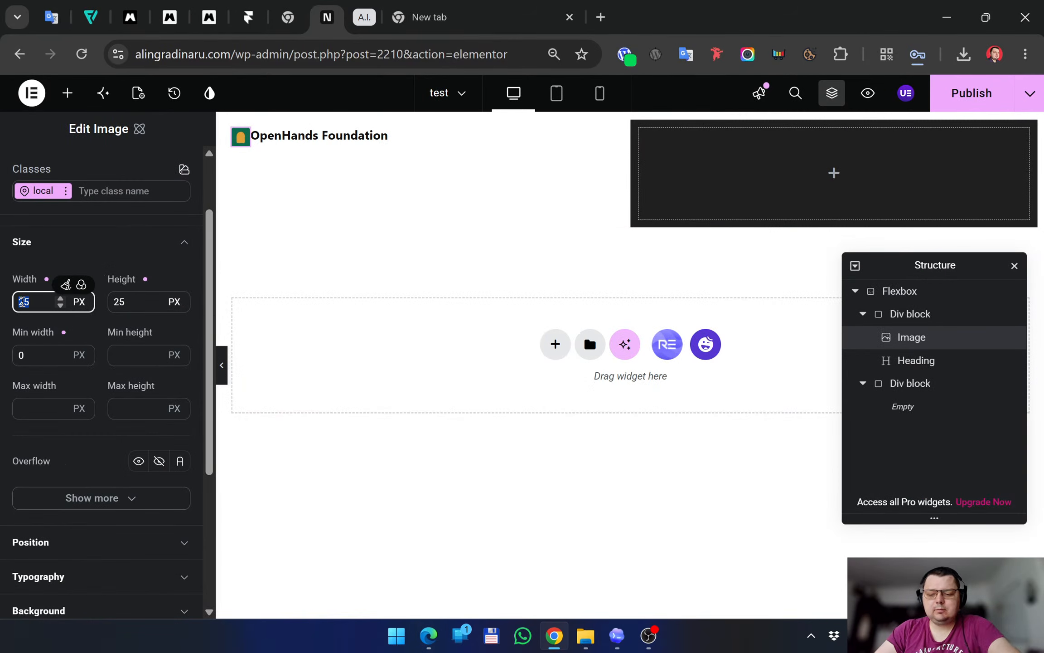
{"action": "type", "text": "30"}
{"action": "double_click", "coordinate": [119, 302]}
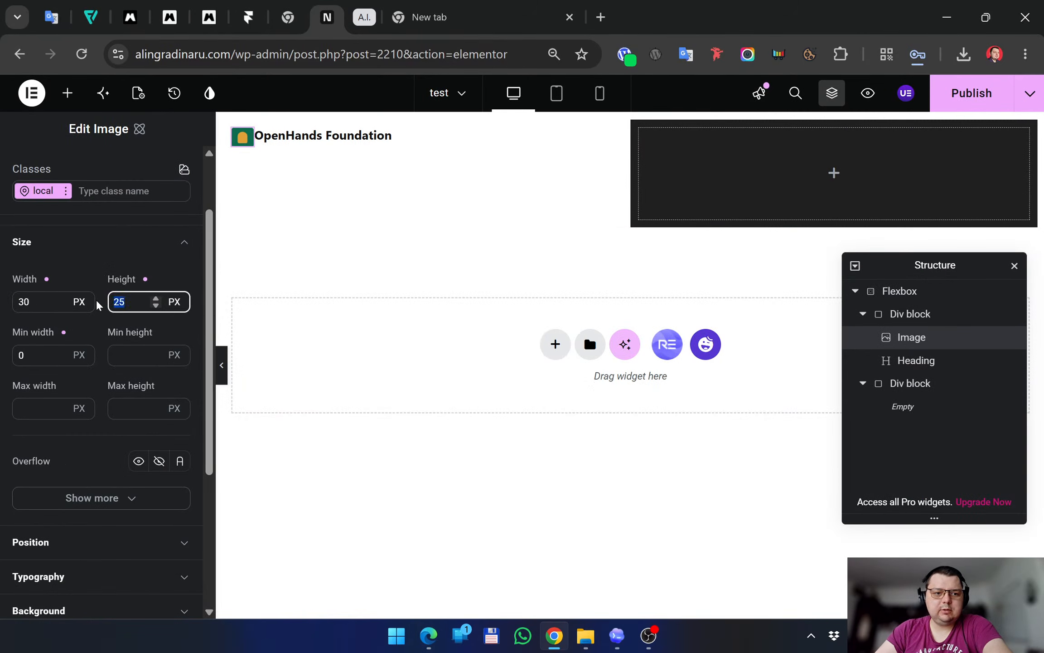
{"action": "type", "text": "30"}
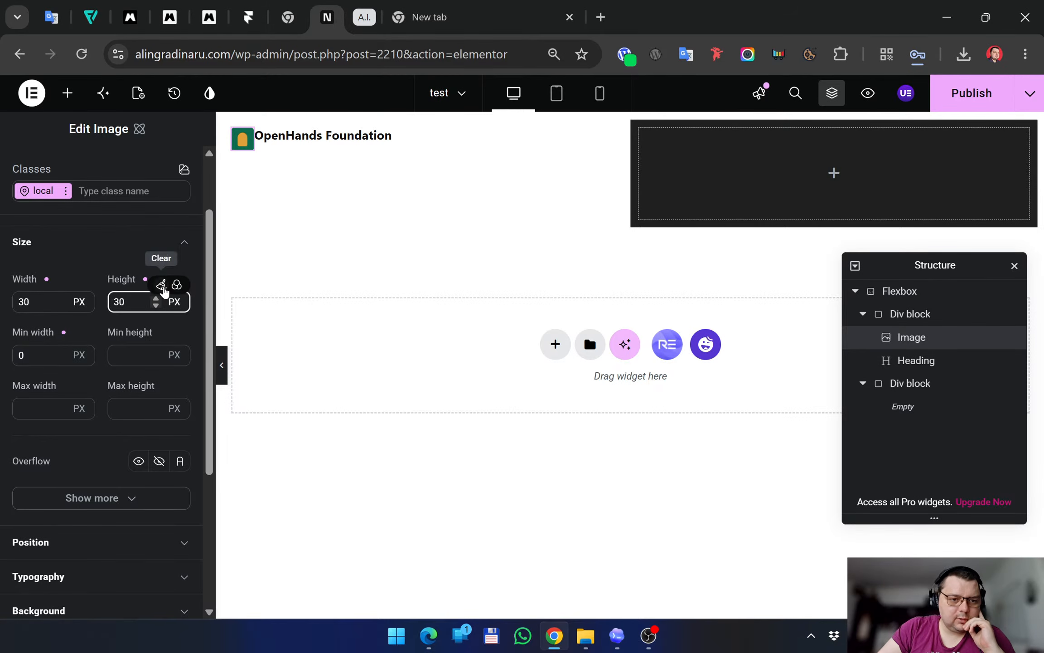
{"action": "left_click", "coordinate": [96, 251]}
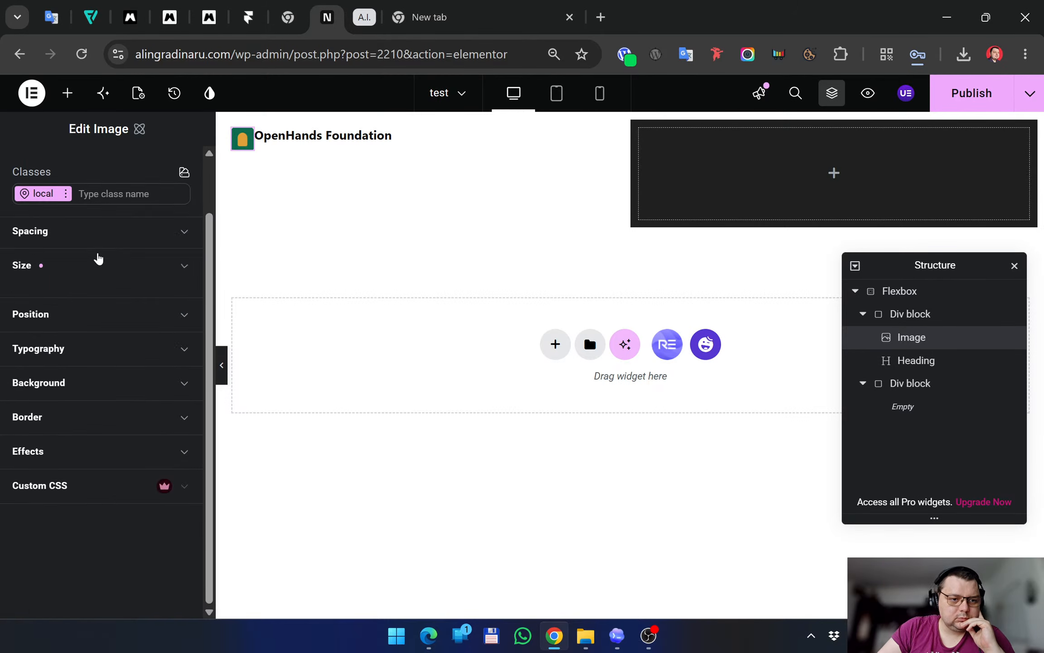
{"action": "left_click", "coordinate": [90, 273]}
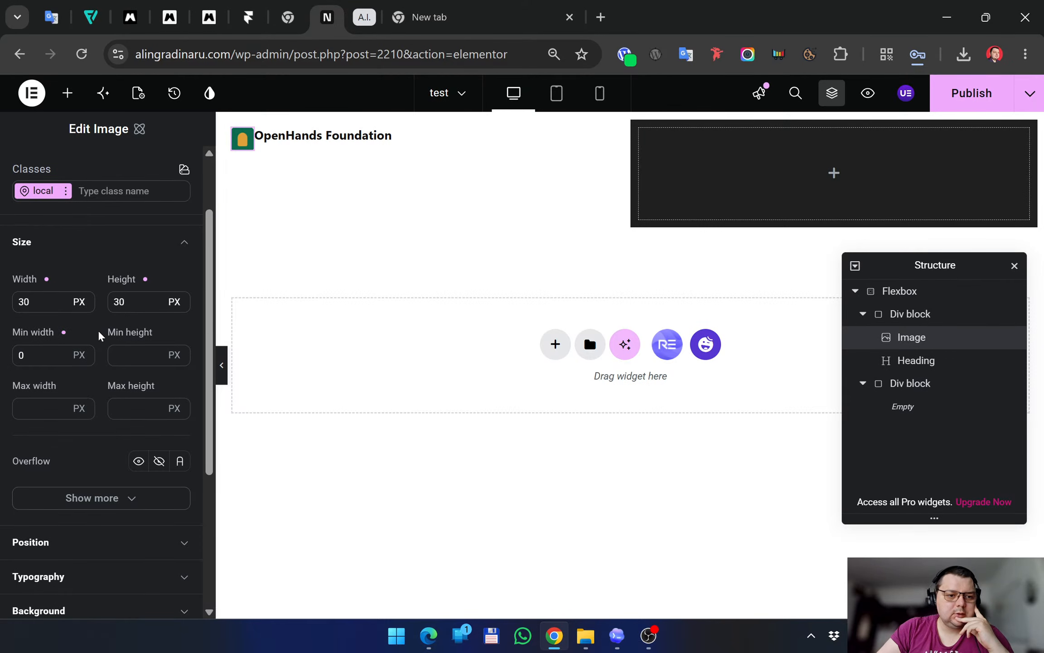
{"action": "scroll", "coordinate": [100, 335], "scroll_direction": "down", "scroll_amount": 2}
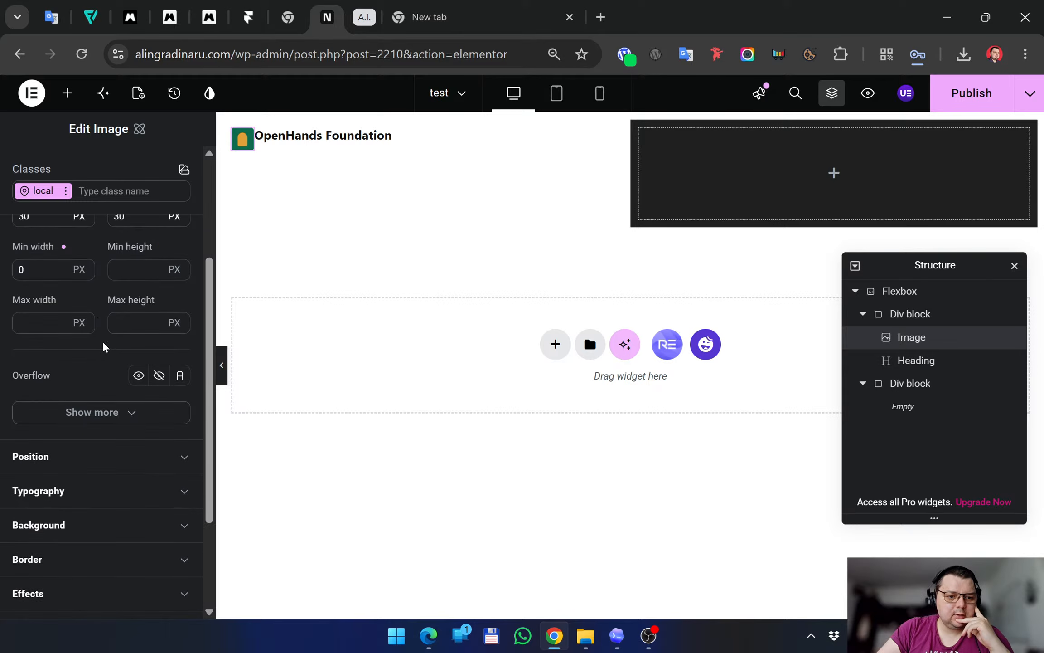
{"action": "scroll", "coordinate": [100, 347], "scroll_direction": "down", "scroll_amount": 3}
{"action": "scroll", "coordinate": [100, 347], "scroll_direction": "up", "scroll_amount": 4}
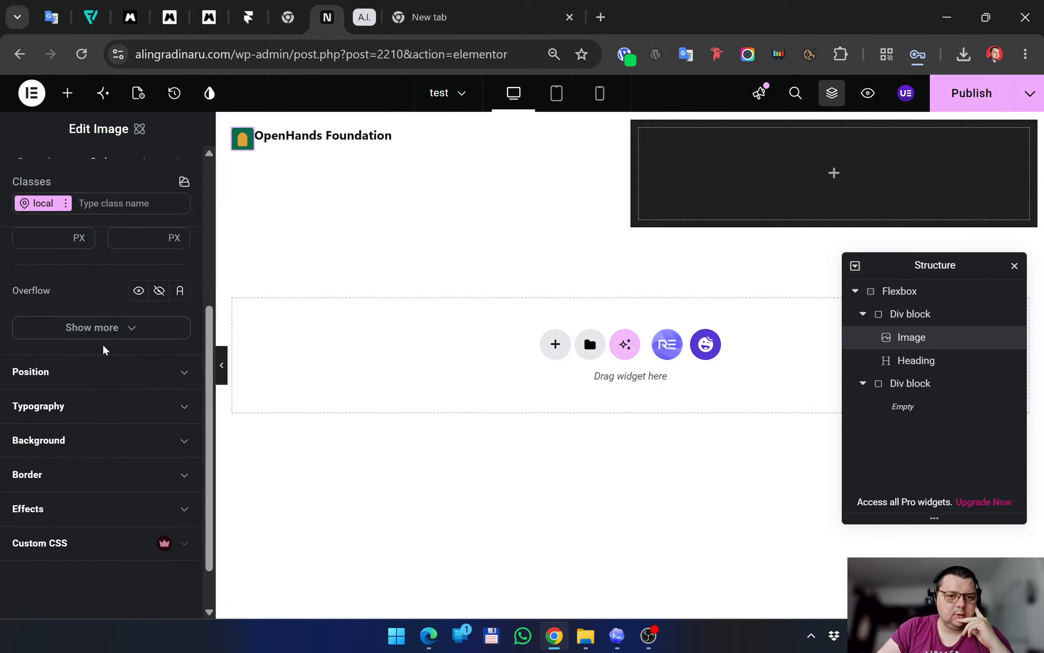
{"action": "scroll", "coordinate": [103, 349], "scroll_direction": "up", "scroll_amount": 2}
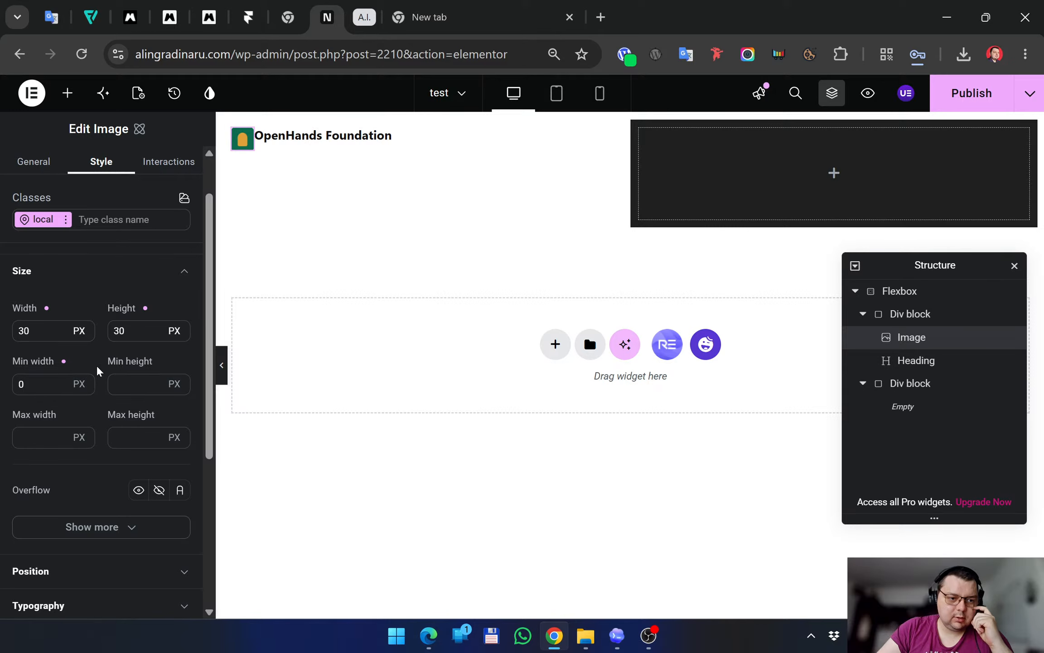
{"action": "left_click", "coordinate": [277, 141]}
{"action": "left_click", "coordinate": [248, 150]}
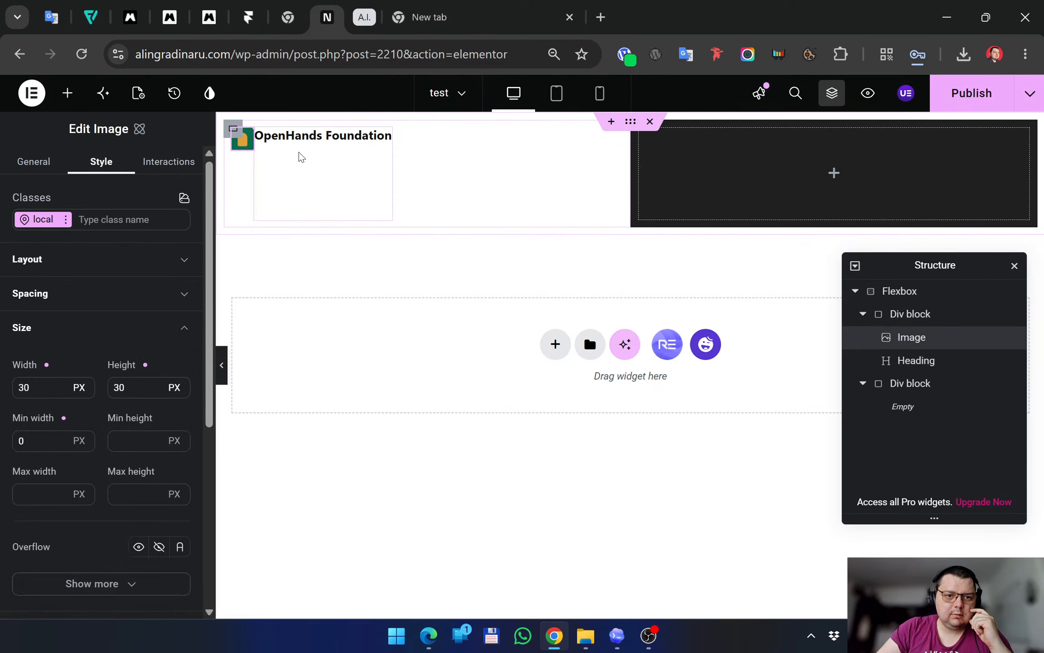
{"action": "left_click", "coordinate": [308, 155]}
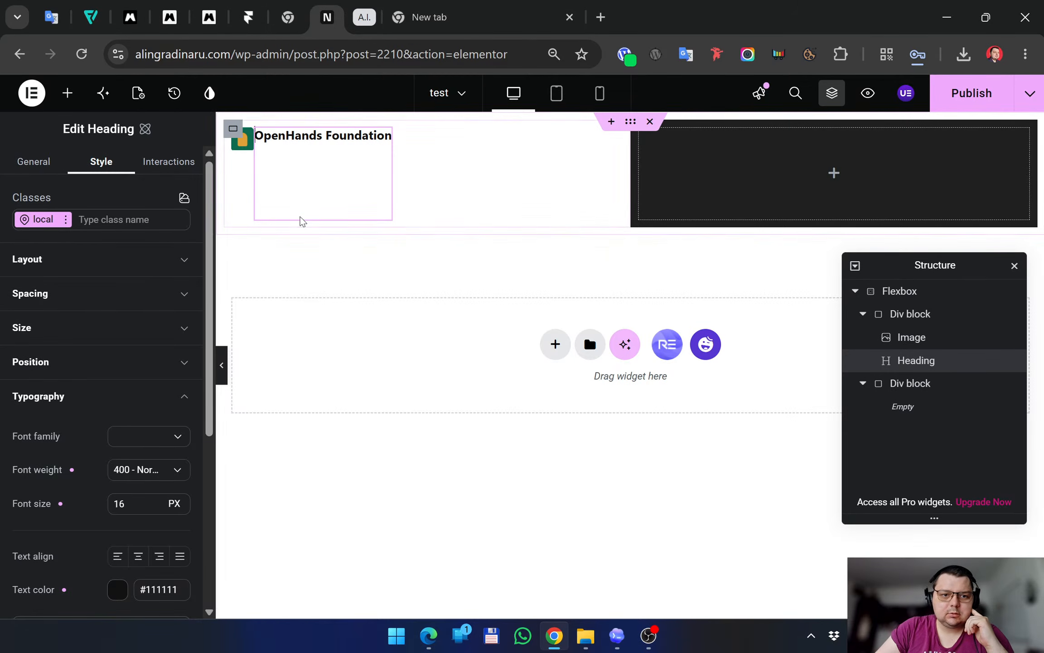
Set the minimum width of the Div block holding the logo and heading to 0 px
{"action": "left_click", "coordinate": [234, 130]}
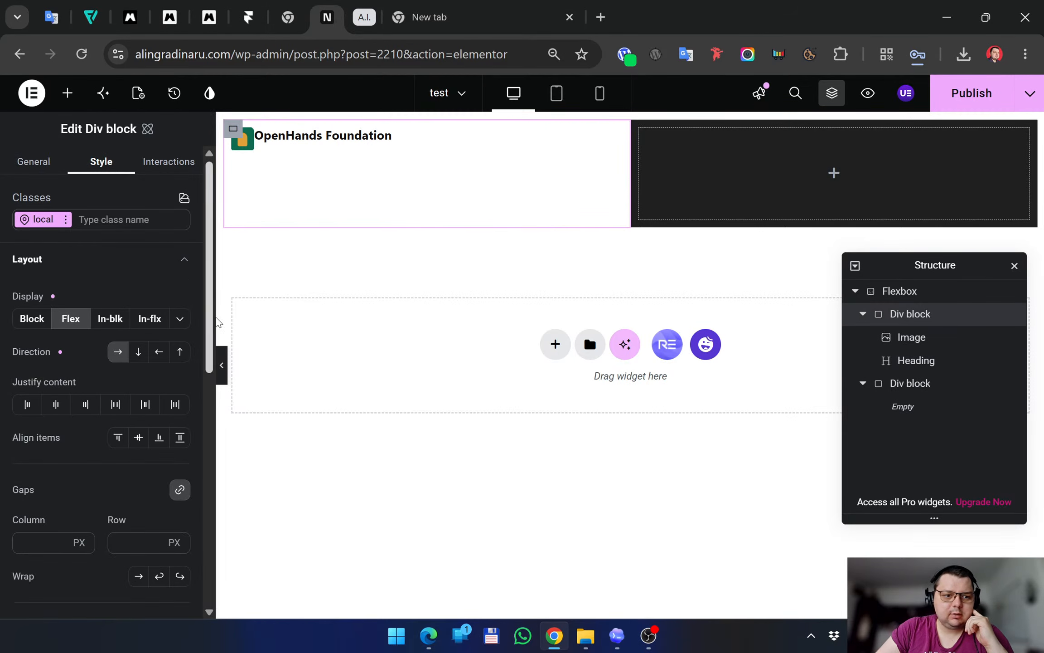
{"action": "scroll", "coordinate": [61, 377], "scroll_direction": "down", "scroll_amount": 4}
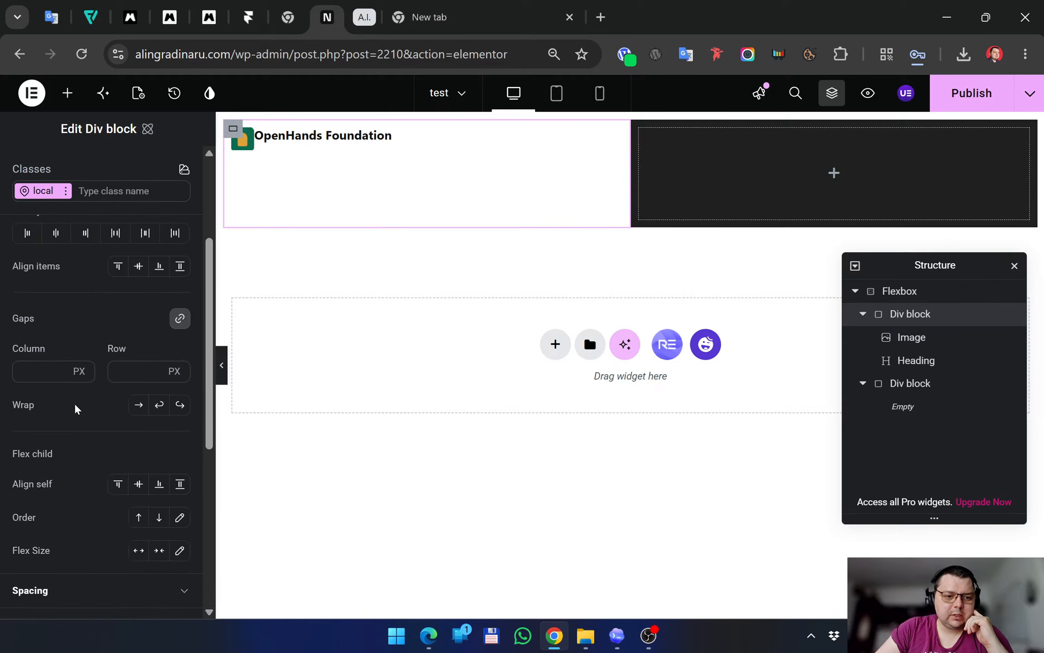
{"action": "scroll", "coordinate": [76, 408], "scroll_direction": "down", "scroll_amount": 5}
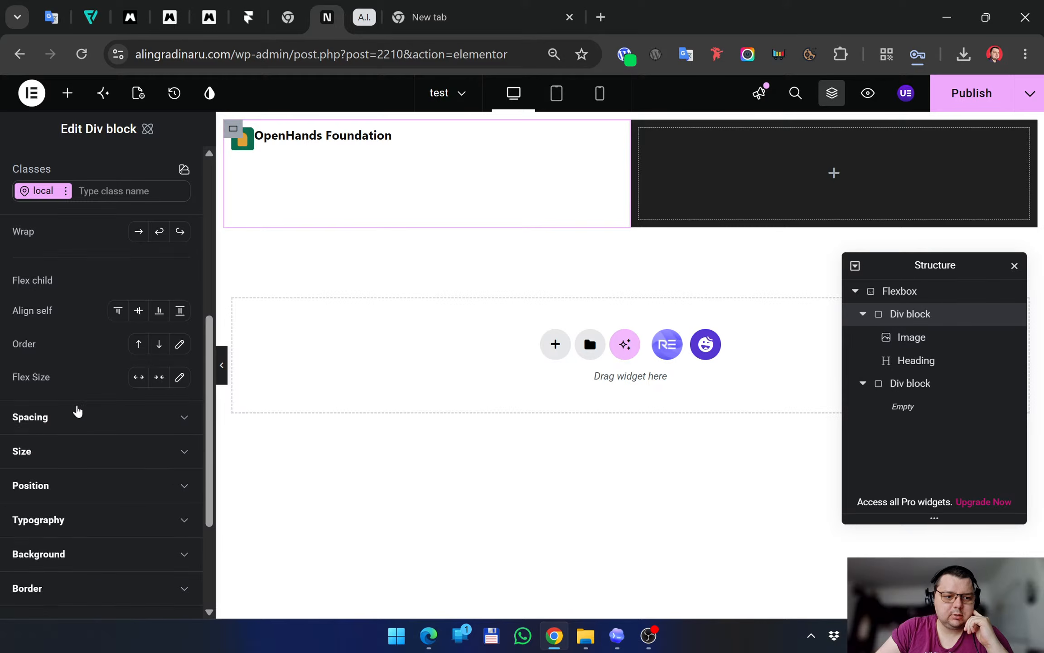
{"action": "left_click", "coordinate": [68, 369]}
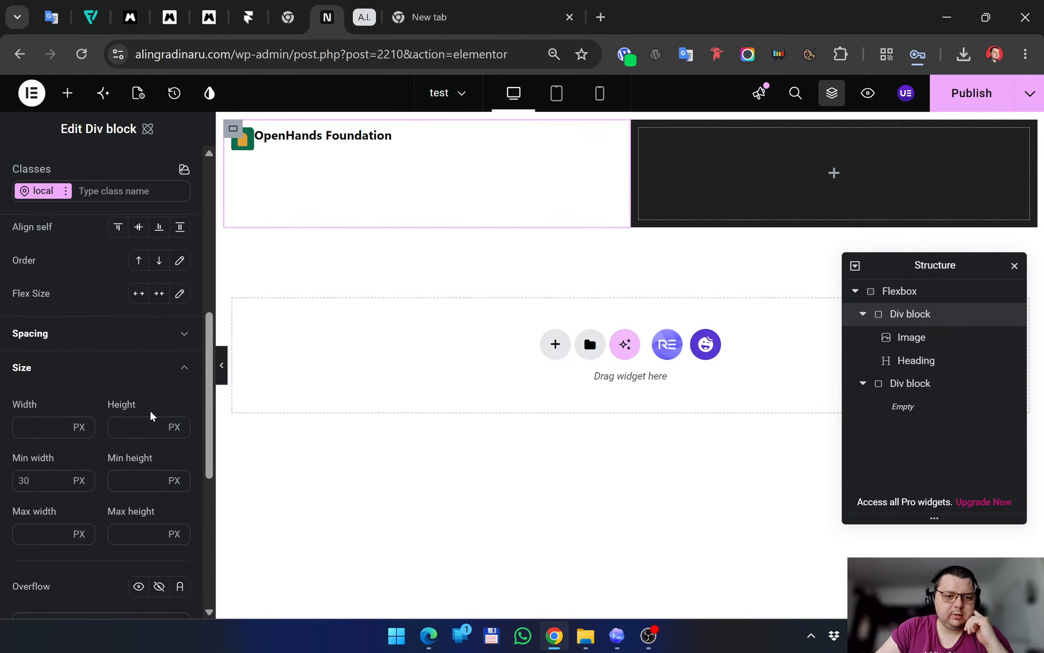
{"action": "scroll", "coordinate": [77, 458], "scroll_direction": "down", "scroll_amount": 2}
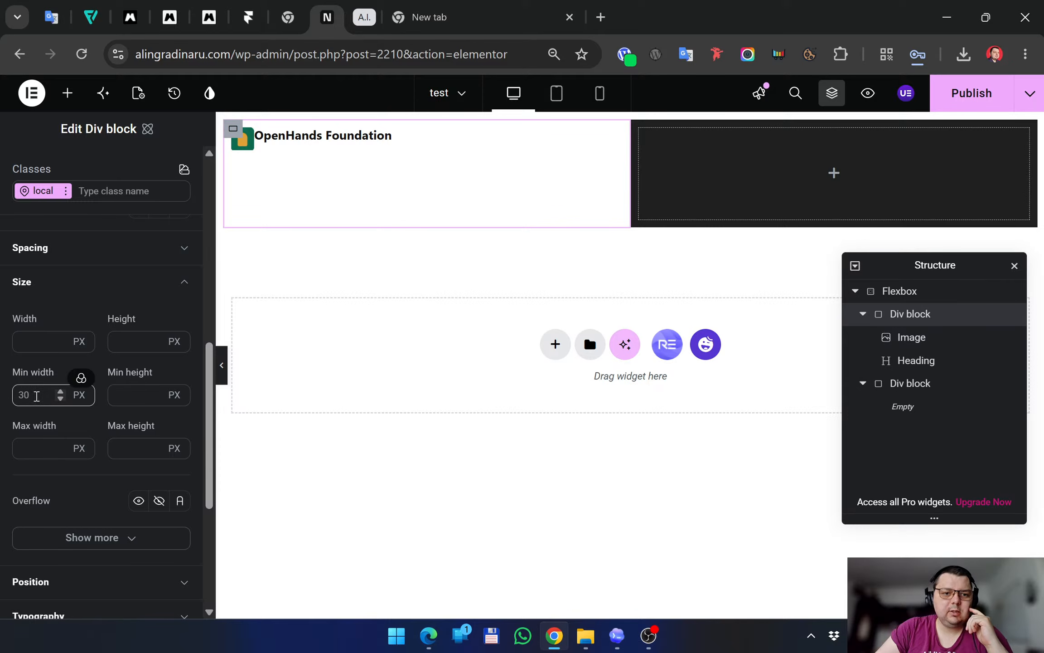
{"action": "left_click", "coordinate": [45, 397]}
{"action": "type", "text": "0"}
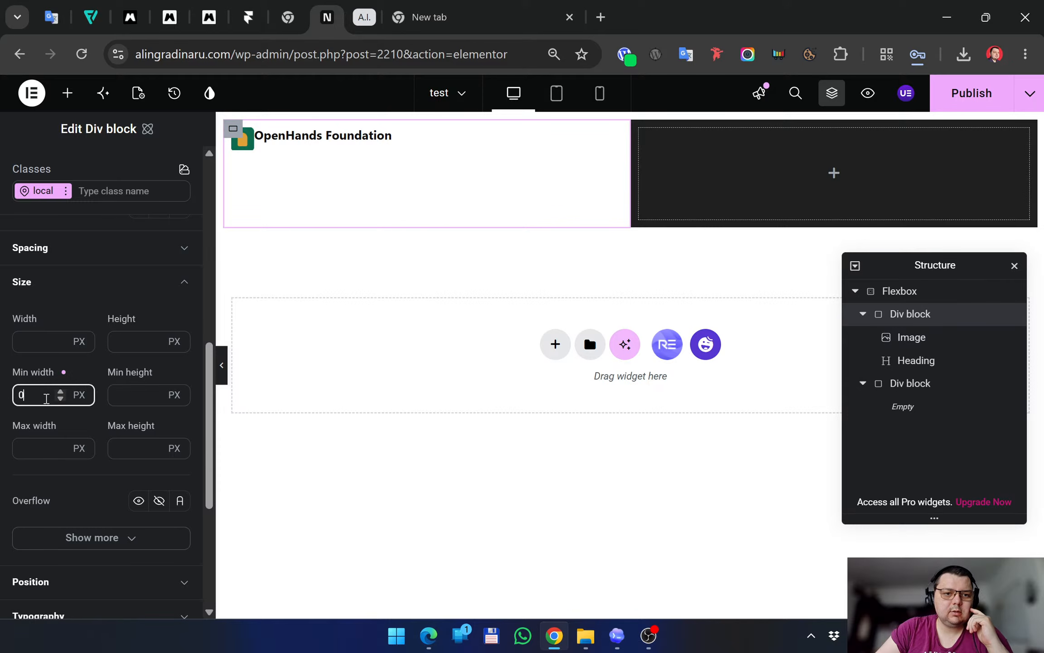
Set the OpenHands Foundation heading's maximum height to 0 px
{"action": "left_click", "coordinate": [315, 188]}
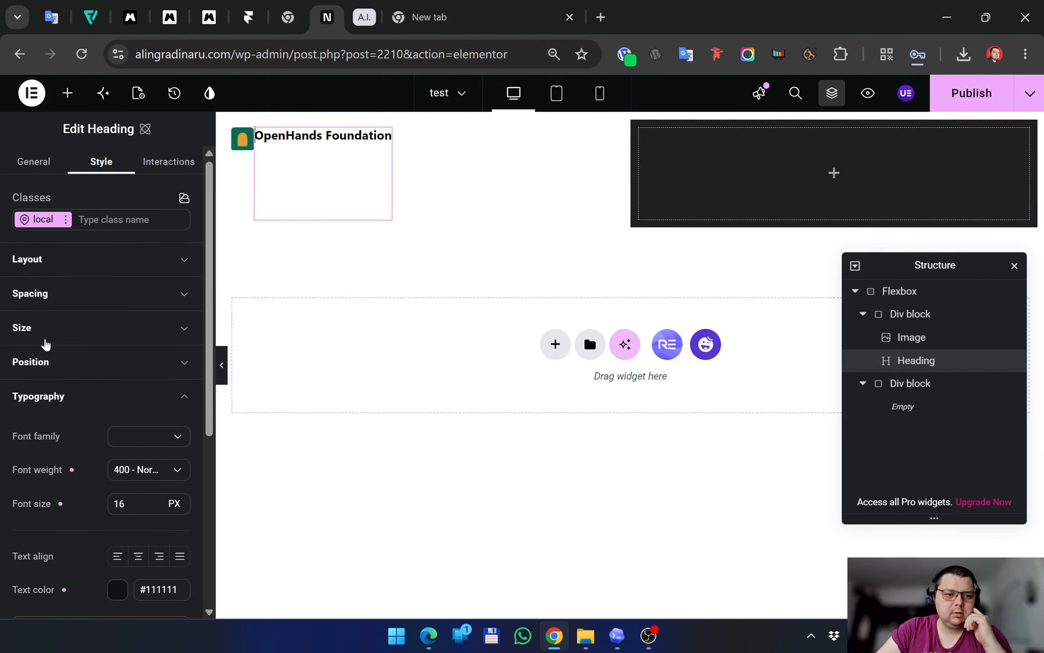
{"action": "scroll", "coordinate": [63, 380], "scroll_direction": "down", "scroll_amount": 5}
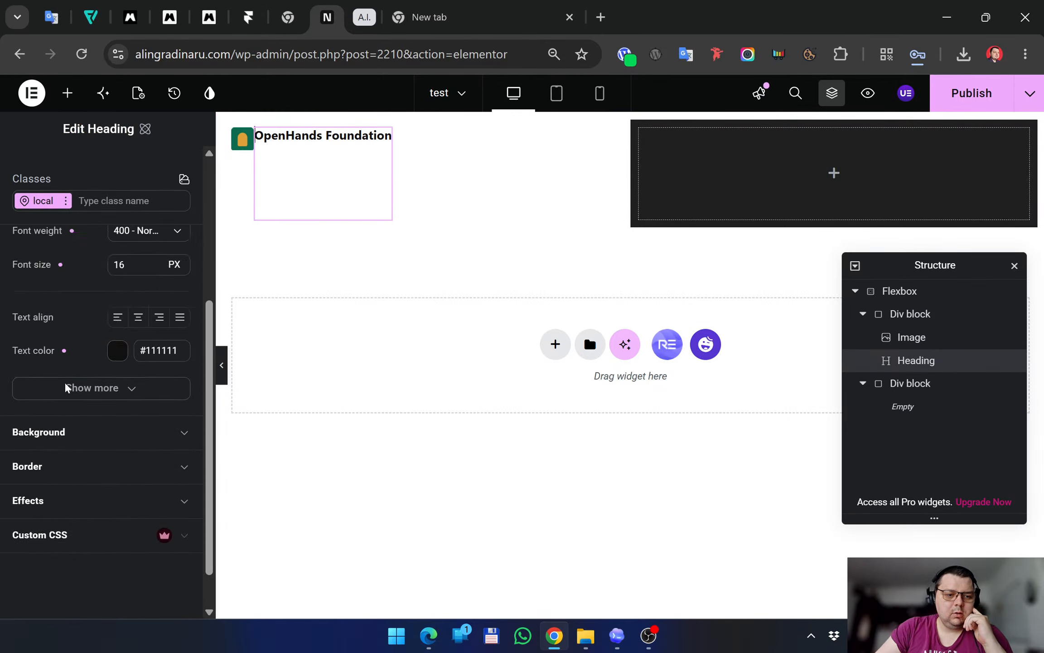
{"action": "scroll", "coordinate": [65, 388], "scroll_direction": "up", "scroll_amount": 5}
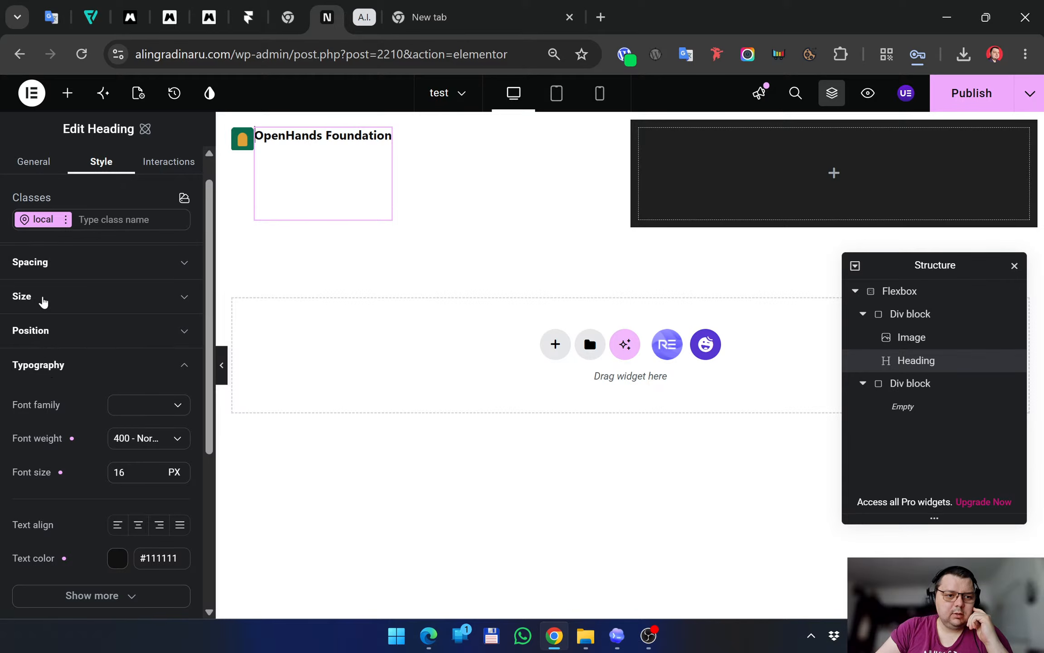
{"action": "left_click", "coordinate": [43, 302]}
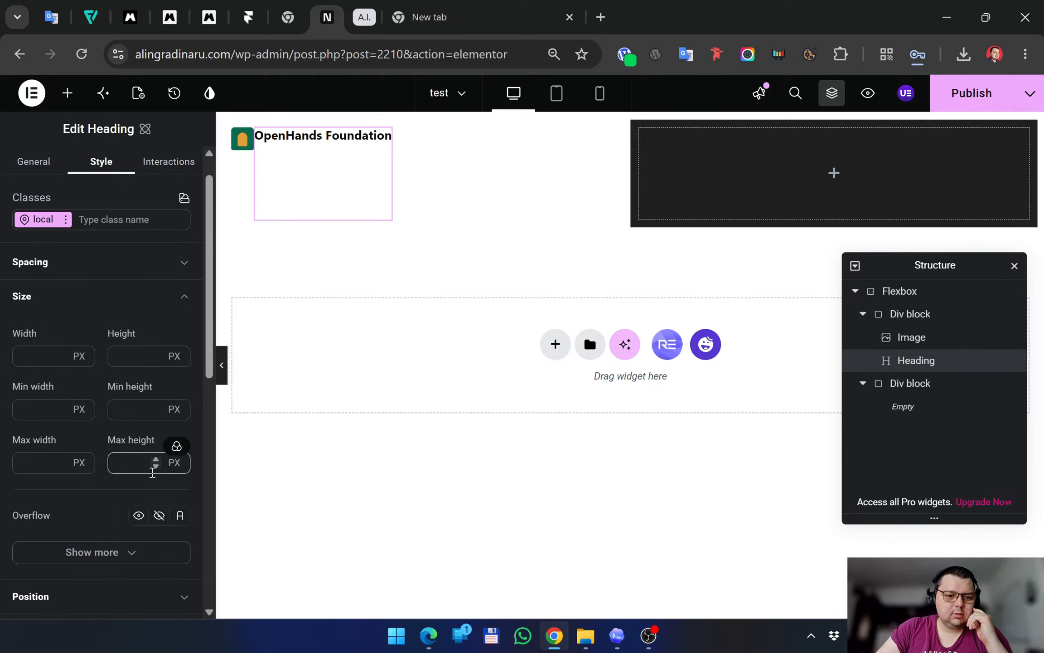
{"action": "left_click", "coordinate": [156, 466]}
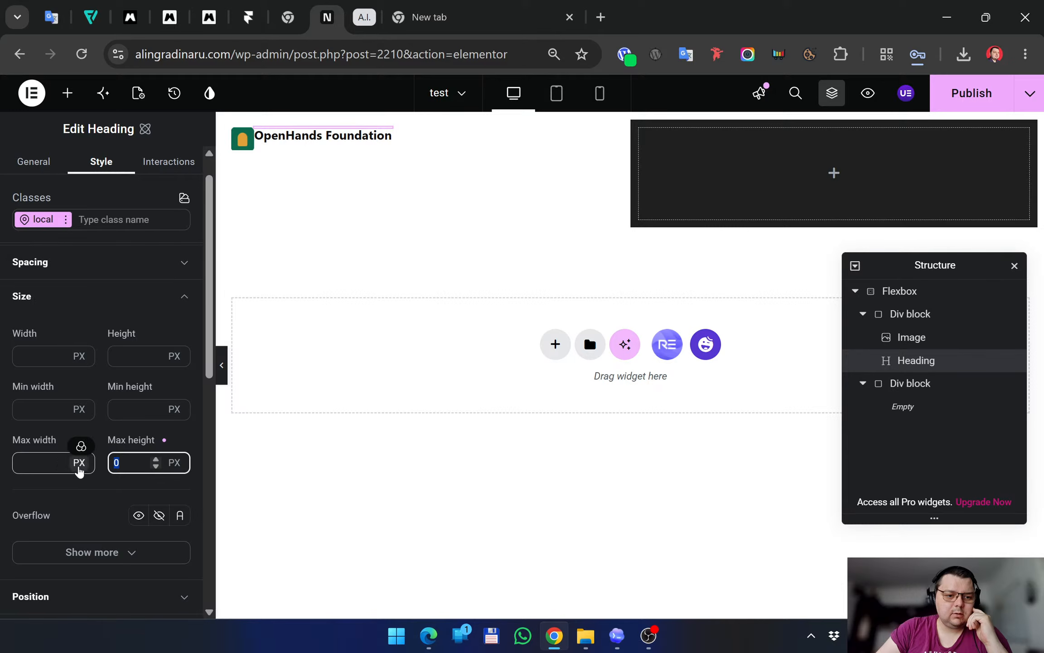
Try a maximum width of 0 px on the OpenHands Foundation heading
{"action": "left_click", "coordinate": [61, 465]}
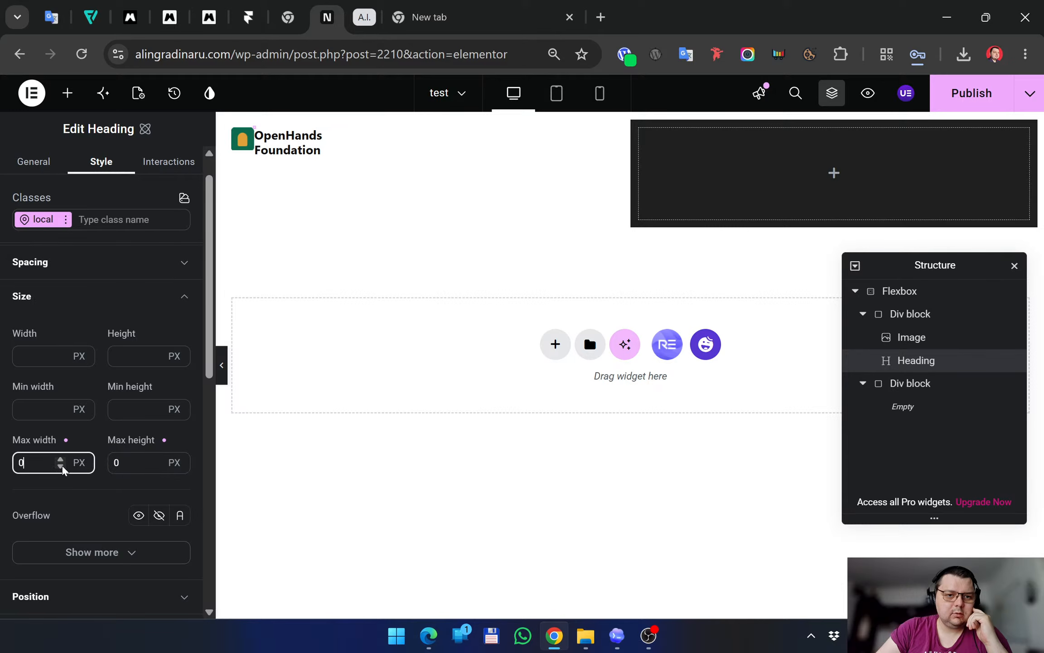
{"action": "left_click", "coordinate": [315, 152]}
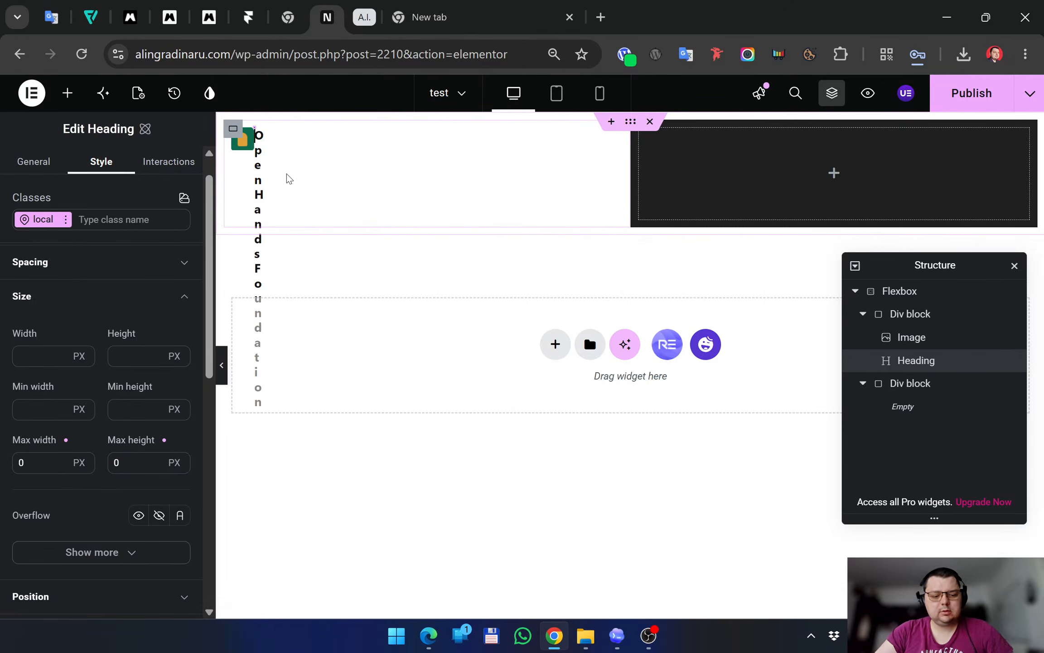
{"action": "left_click", "coordinate": [325, 422]}
{"action": "left_click", "coordinate": [293, 146]}
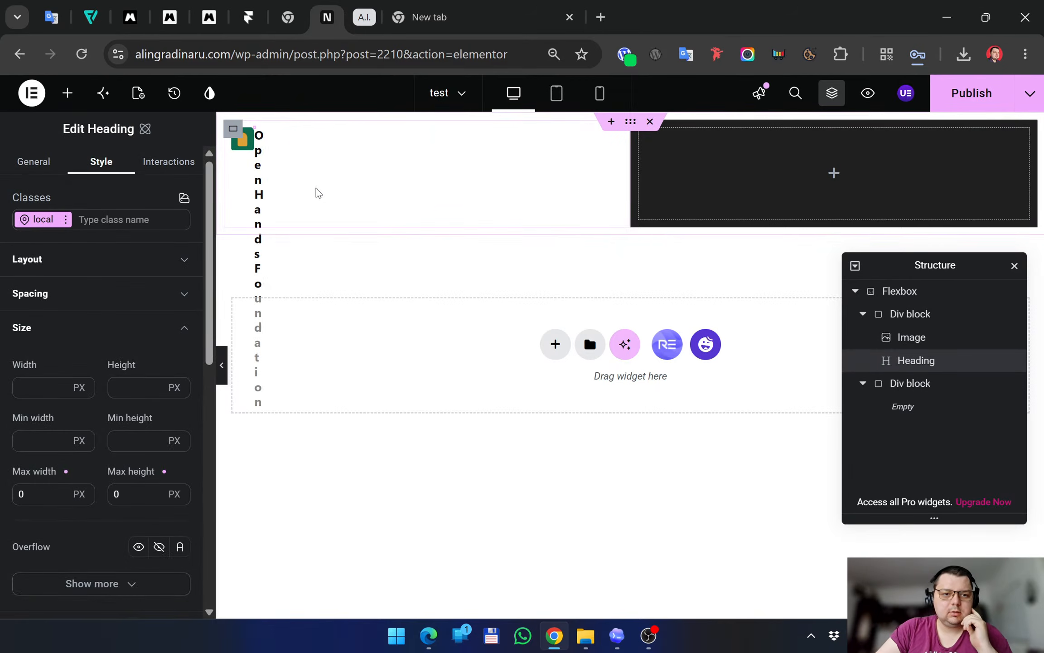
{"action": "left_click", "coordinate": [406, 473]}
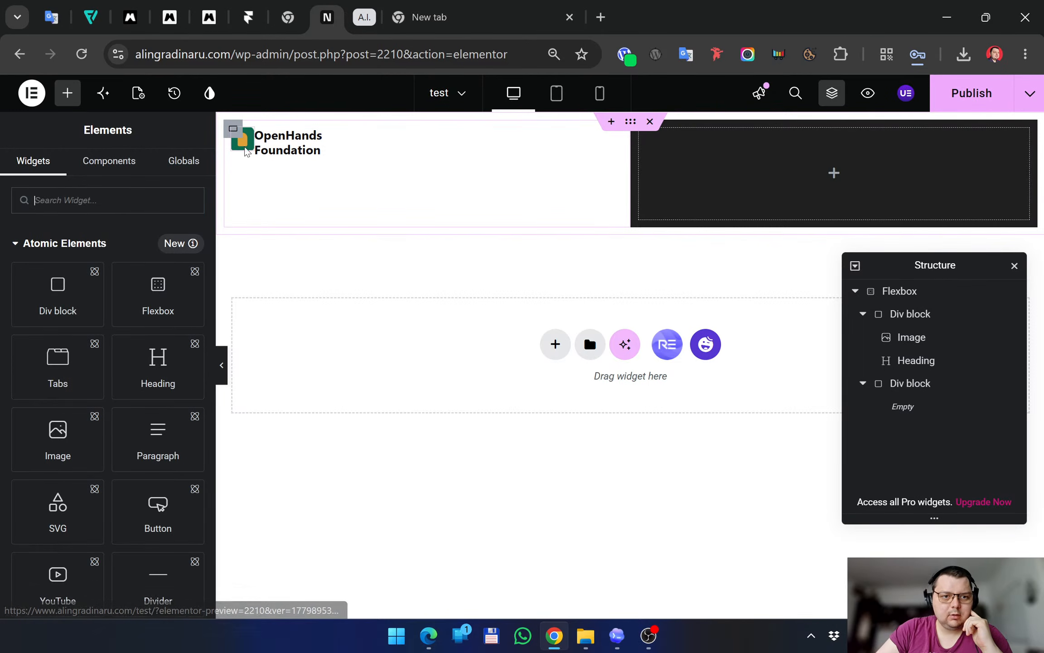
{"action": "left_click", "coordinate": [233, 129]}
{"action": "left_click", "coordinate": [291, 144]}
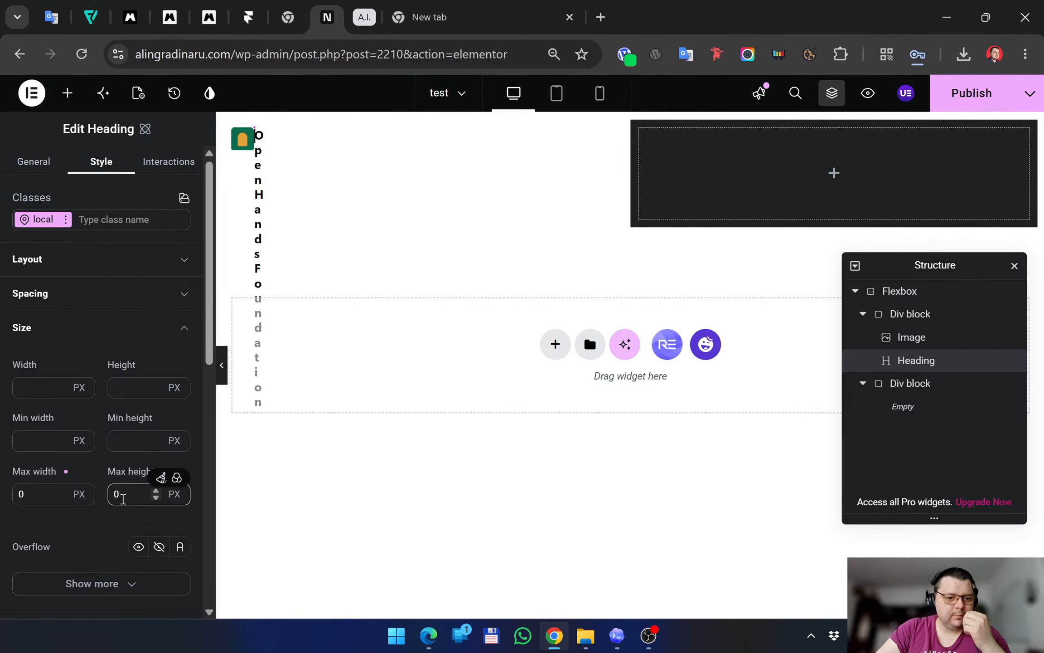
Clear the maximum height and maximum width values of the OpenHands Foundation heading
{"action": "left_click_drag", "start_coordinate": [123, 497], "coordinate": [81, 495]}
{"action": "key", "text": "BackSpace"}
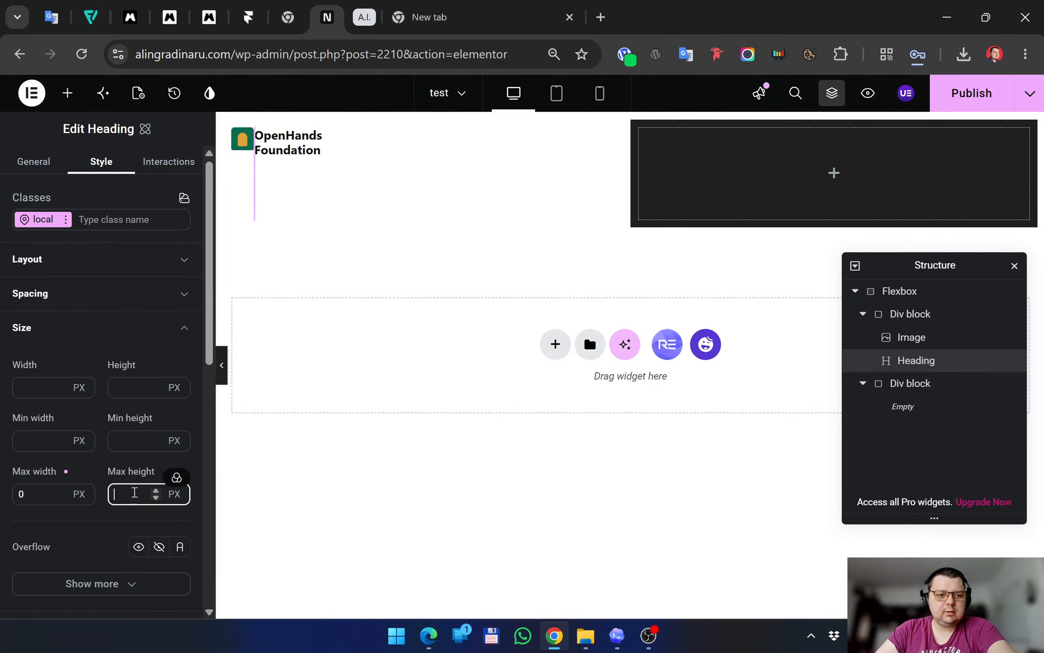
{"action": "double_click", "coordinate": [40, 494]}
{"action": "key", "text": "BackSpace"}
{"action": "left_click", "coordinate": [324, 135]}
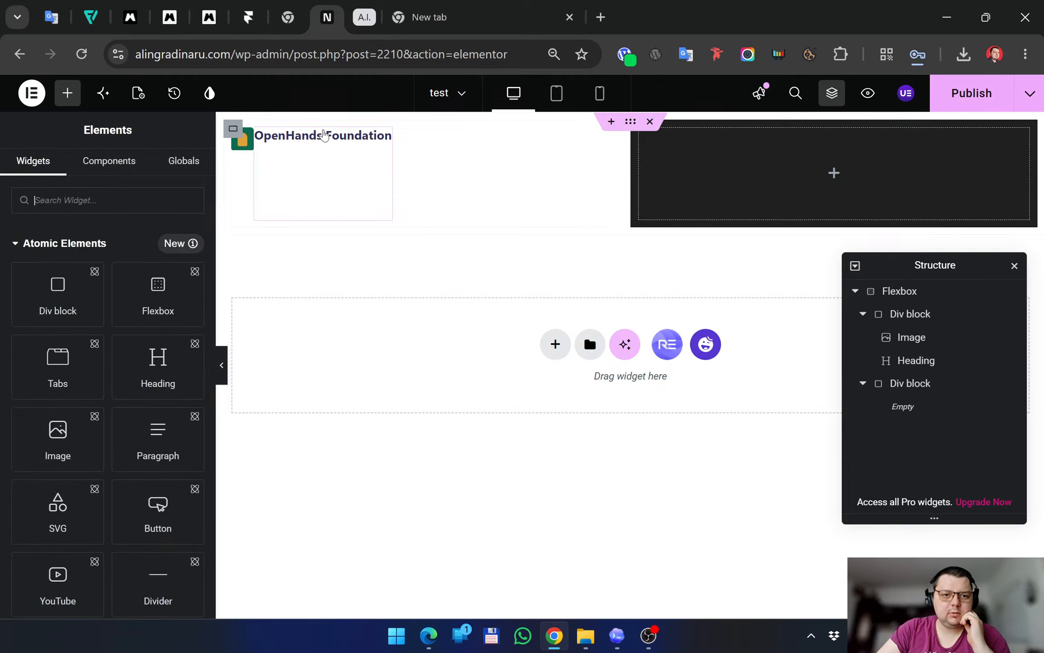
Increase the OpenHands Foundation heading's font size to 18 px
{"action": "left_click", "coordinate": [322, 136]}
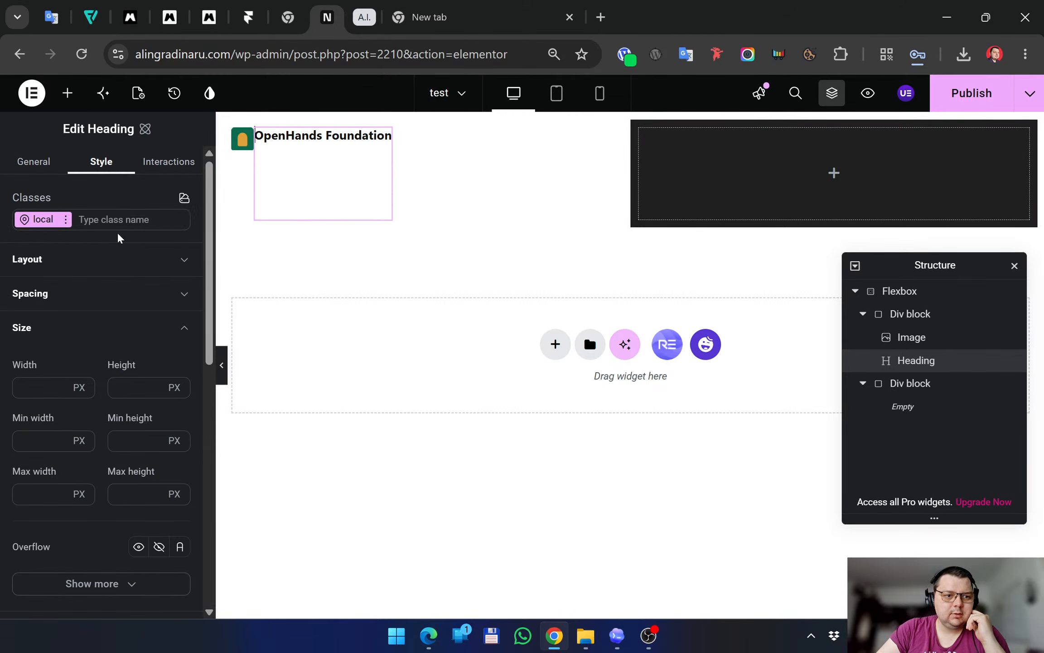
{"action": "left_click", "coordinate": [43, 165]}
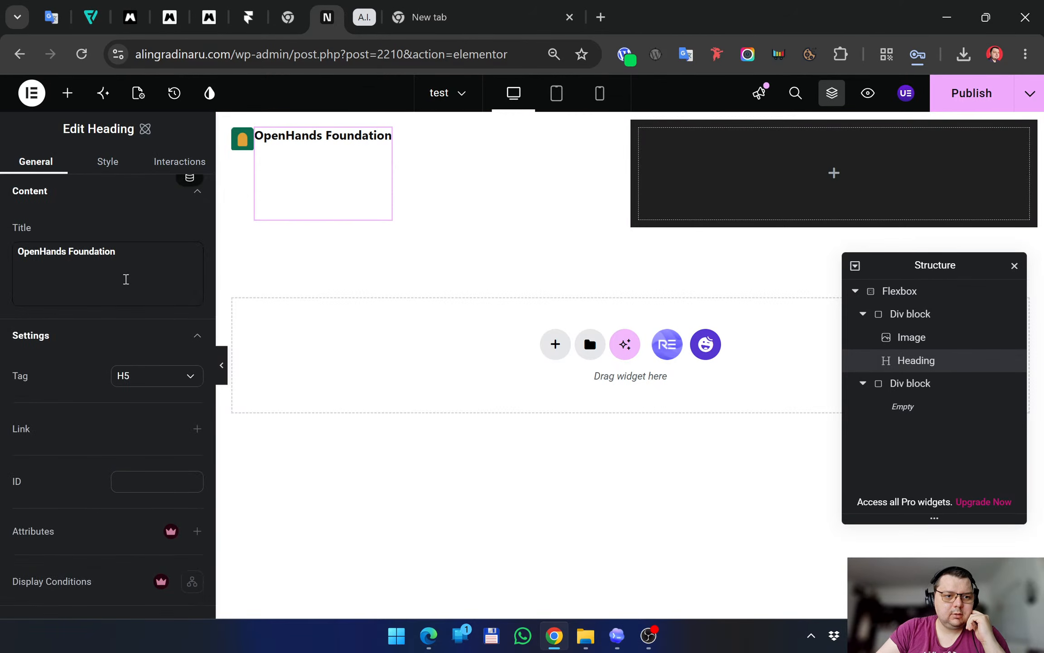
{"action": "left_click", "coordinate": [104, 166]}
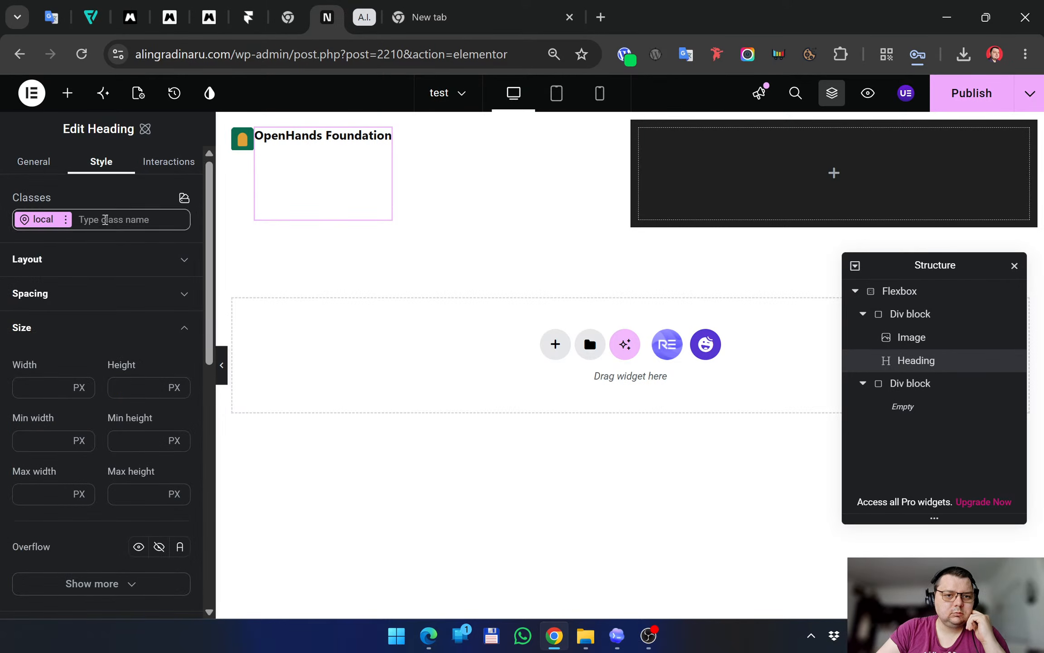
{"action": "scroll", "coordinate": [83, 310], "scroll_direction": "down", "scroll_amount": 3}
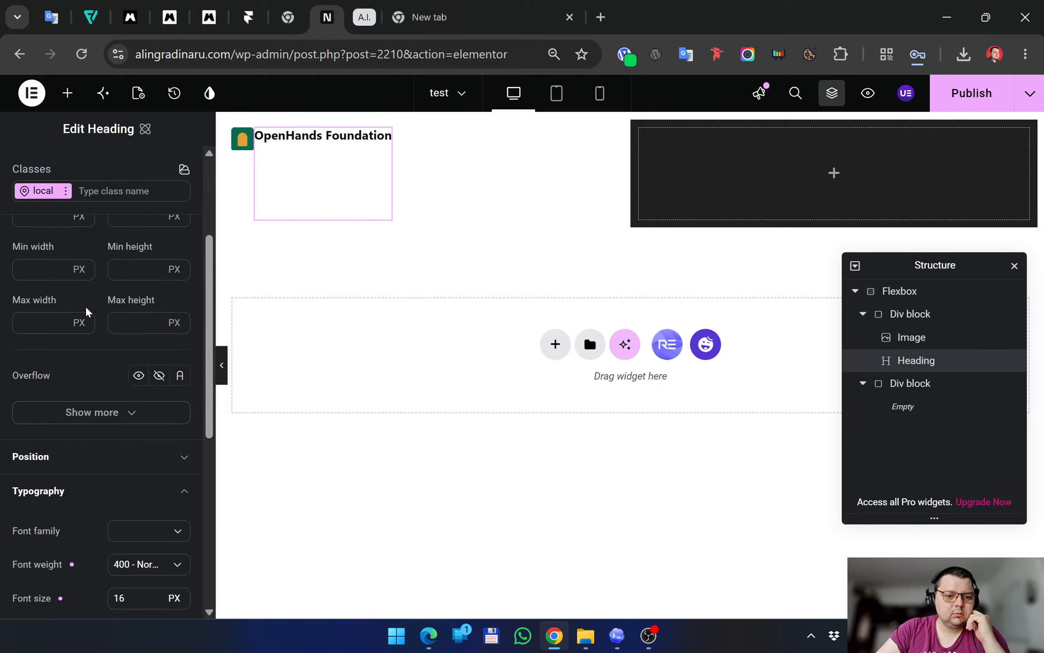
{"action": "scroll", "coordinate": [87, 356], "scroll_direction": "down", "scroll_amount": 5}
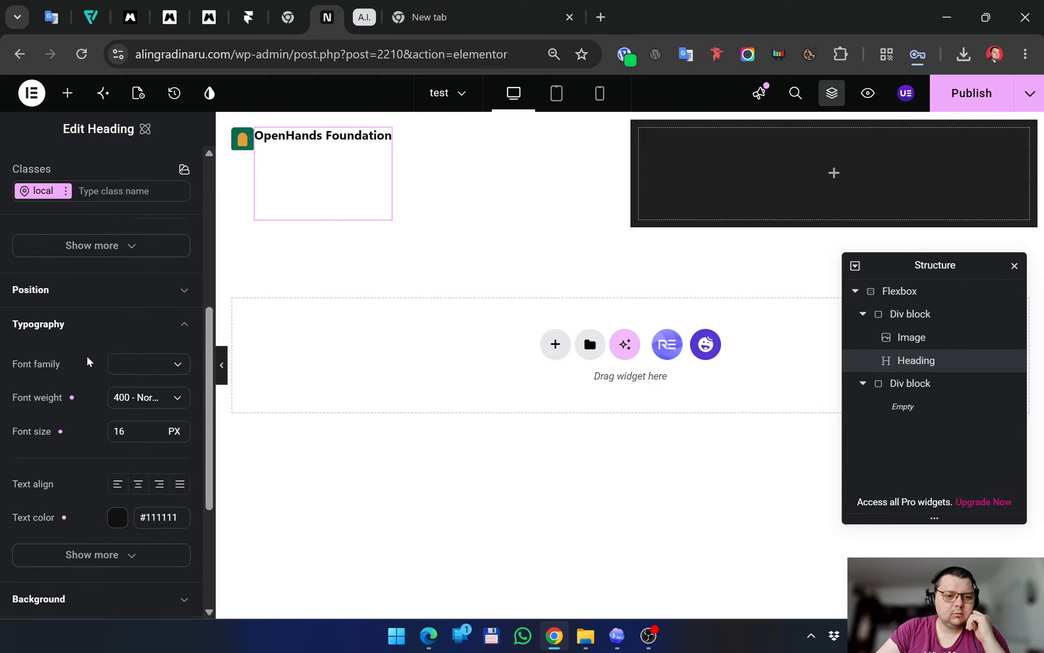
{"action": "scroll", "coordinate": [85, 356], "scroll_direction": "down", "scroll_amount": 2}
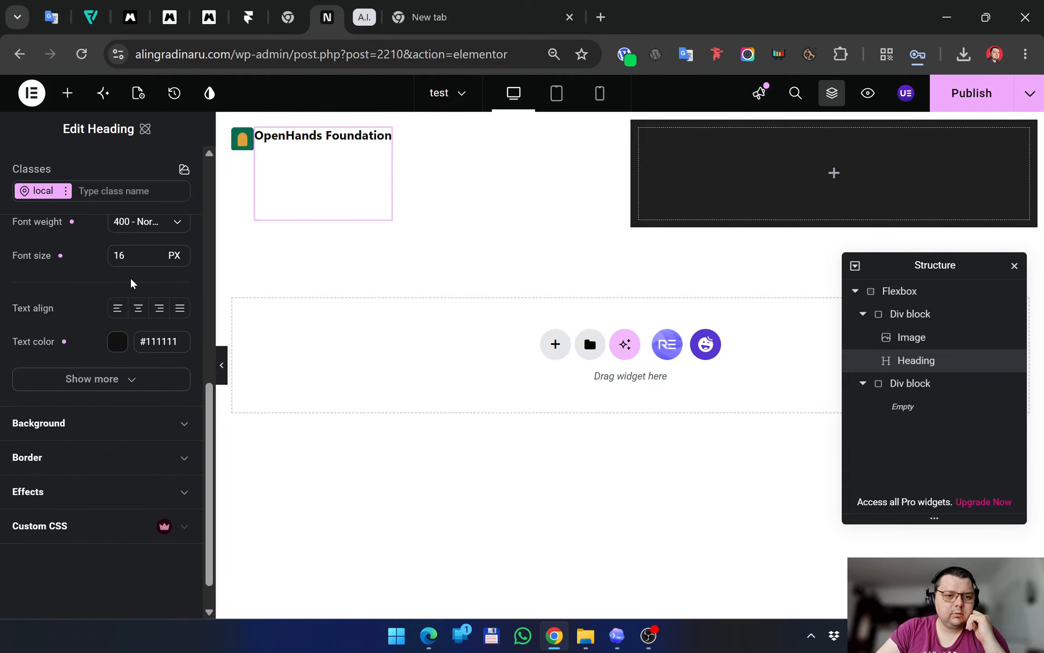
{"action": "left_click", "coordinate": [159, 249]}
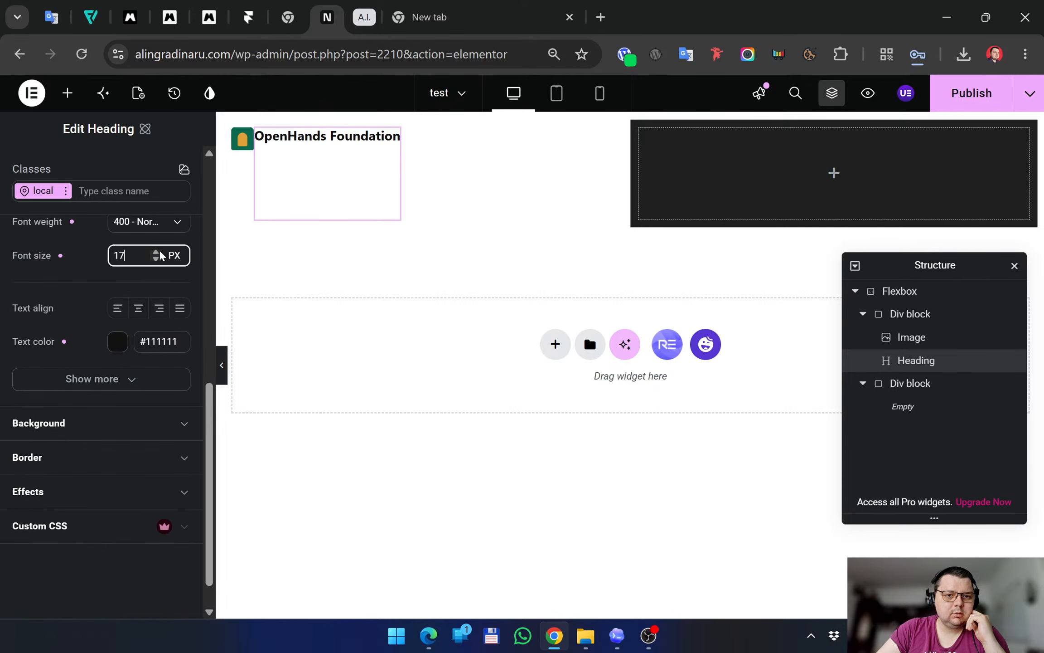
{"action": "left_click", "coordinate": [159, 249]}
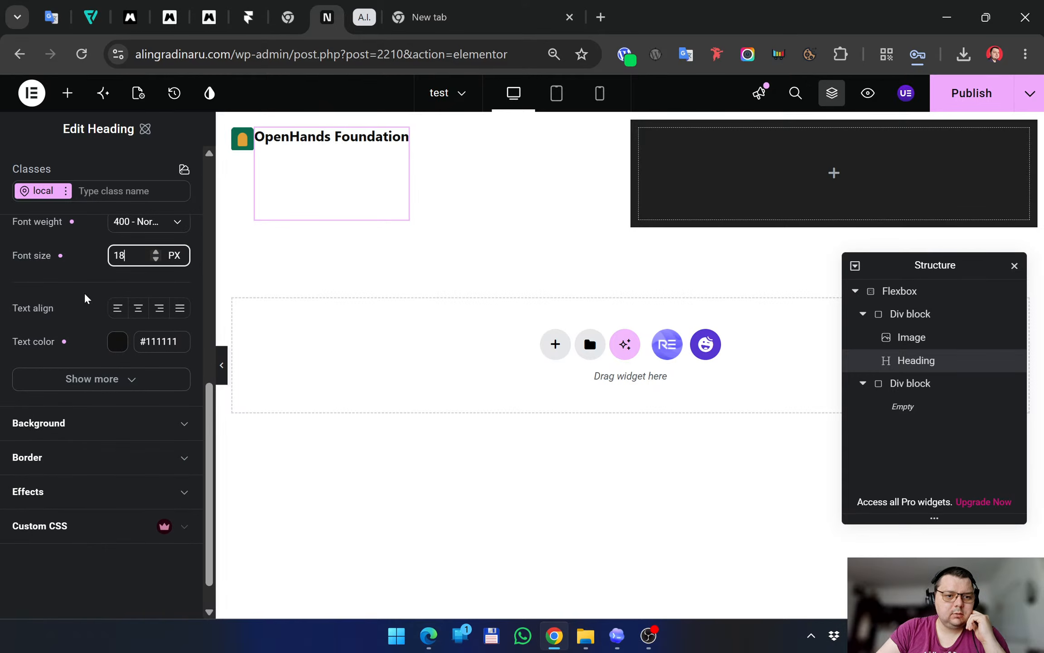
Examine the heading's additional typography options, such as line height and letter spacing, and glance at the reference design in Edge
{"action": "left_click", "coordinate": [87, 388]}
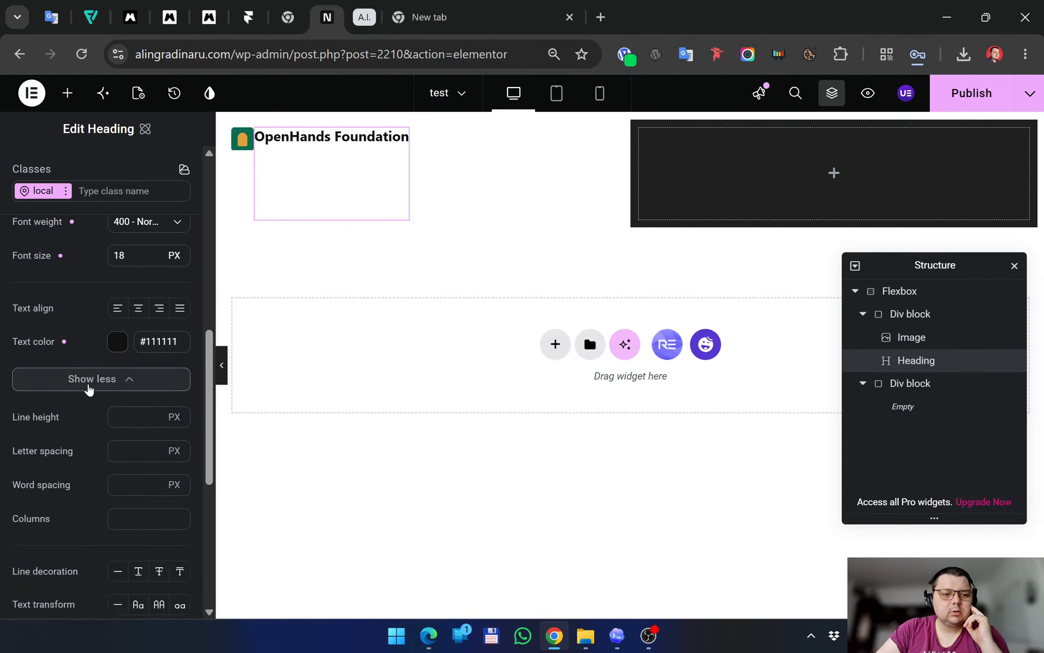
{"action": "scroll", "coordinate": [50, 384], "scroll_direction": "down", "scroll_amount": 2}
{"action": "scroll", "coordinate": [59, 383], "scroll_direction": "down", "scroll_amount": 2}
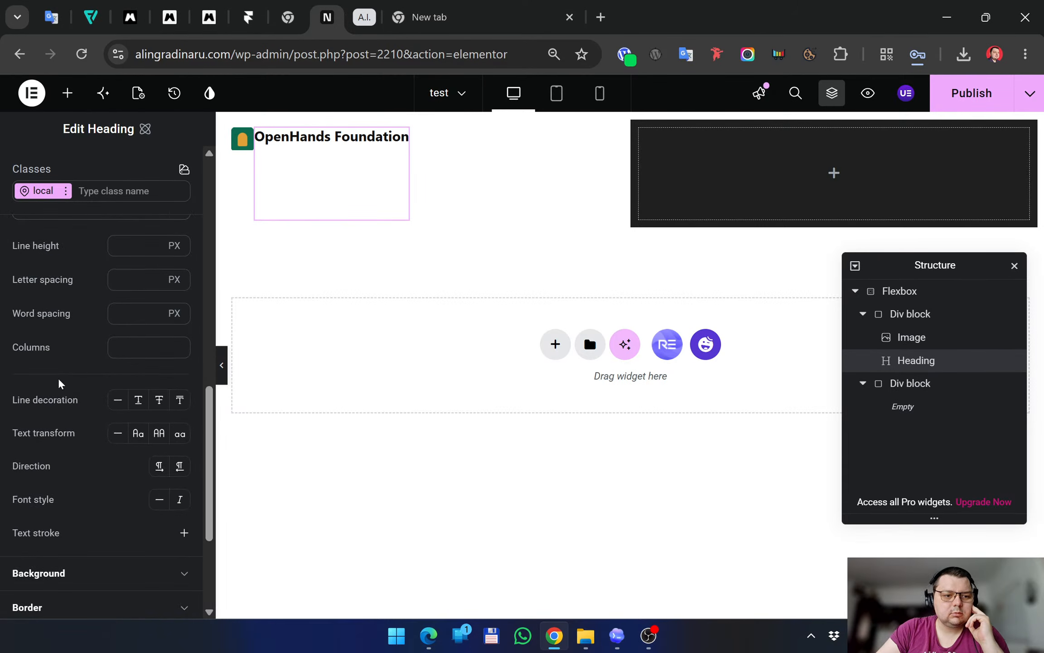
{"action": "scroll", "coordinate": [71, 352], "scroll_direction": "down", "scroll_amount": 2}
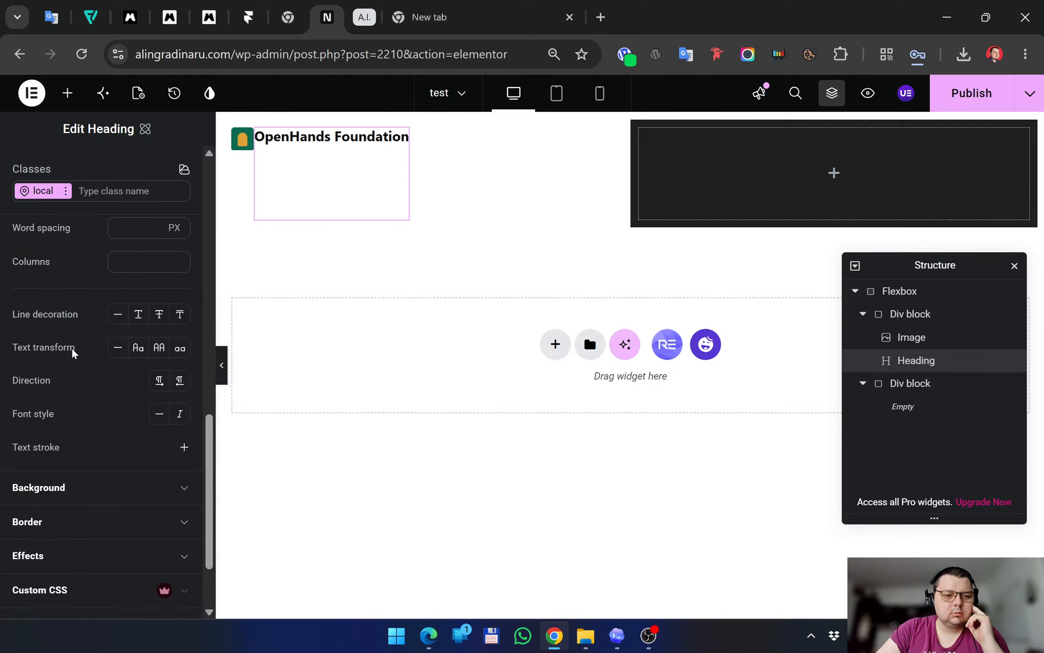
{"action": "scroll", "coordinate": [78, 345], "scroll_direction": "down", "scroll_amount": 2}
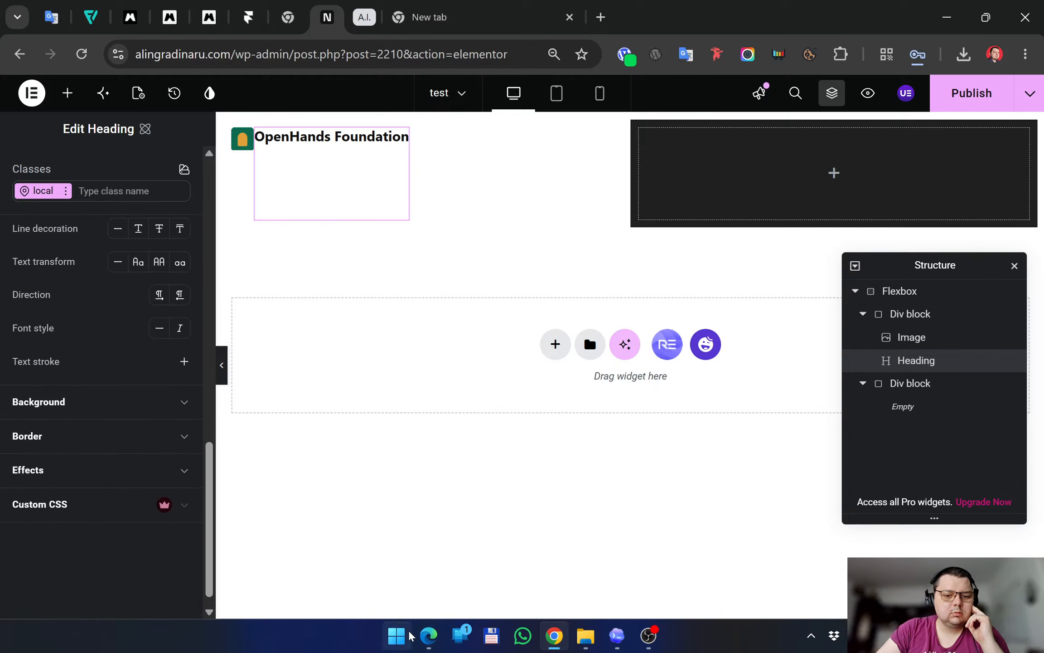
{"action": "left_click", "coordinate": [429, 636]}
{"action": "left_click", "coordinate": [429, 636]}
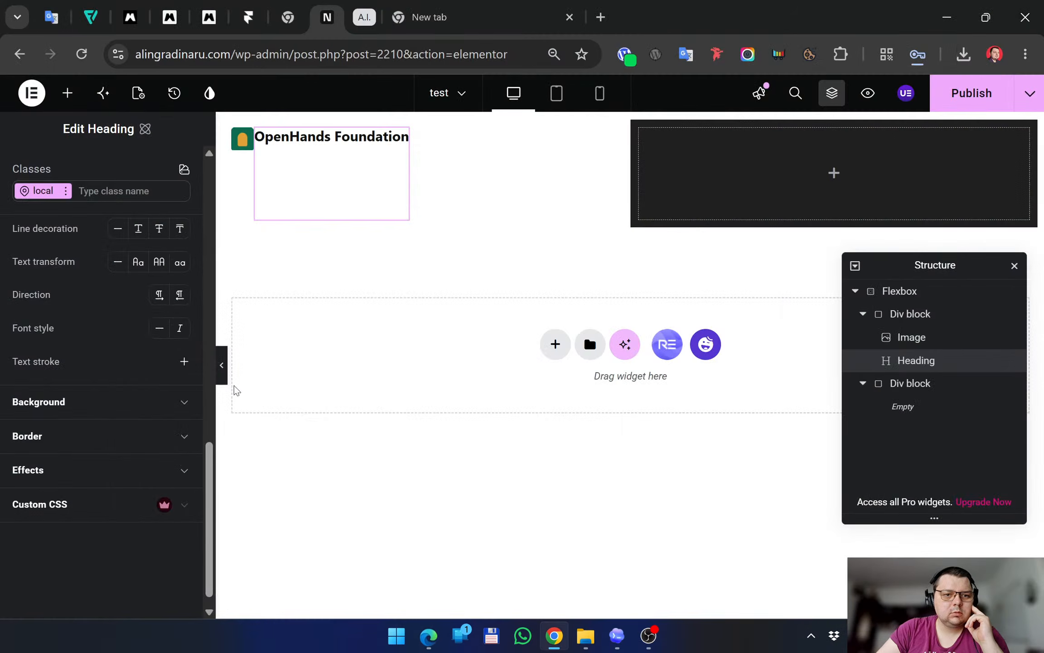
{"action": "scroll", "coordinate": [105, 364], "scroll_direction": "down", "scroll_amount": 1}
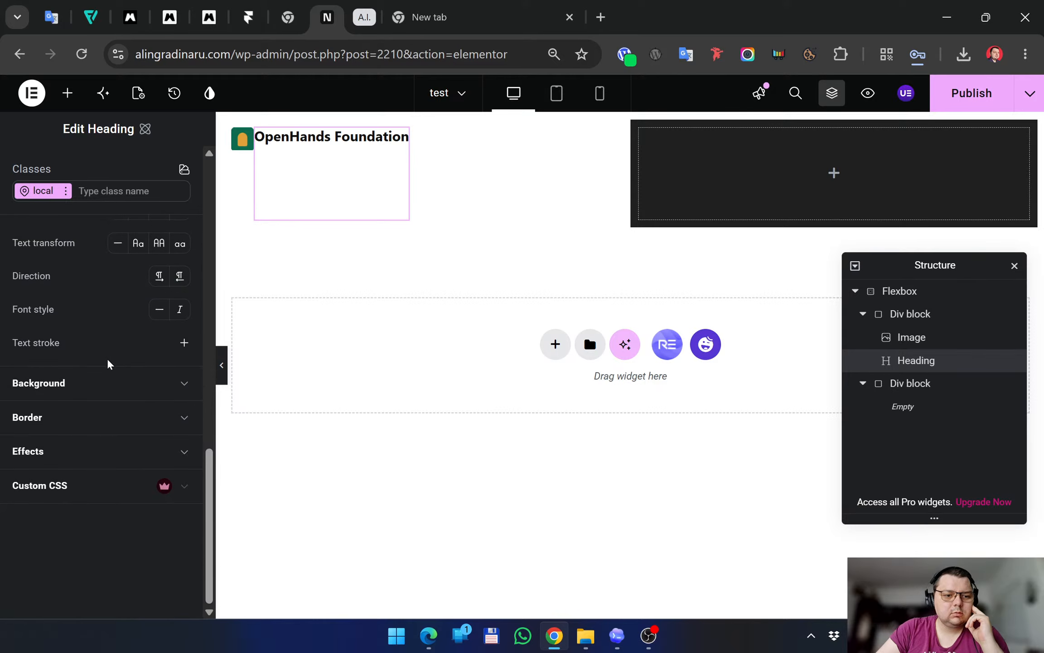
{"action": "scroll", "coordinate": [107, 358], "scroll_direction": "up", "scroll_amount": 2}
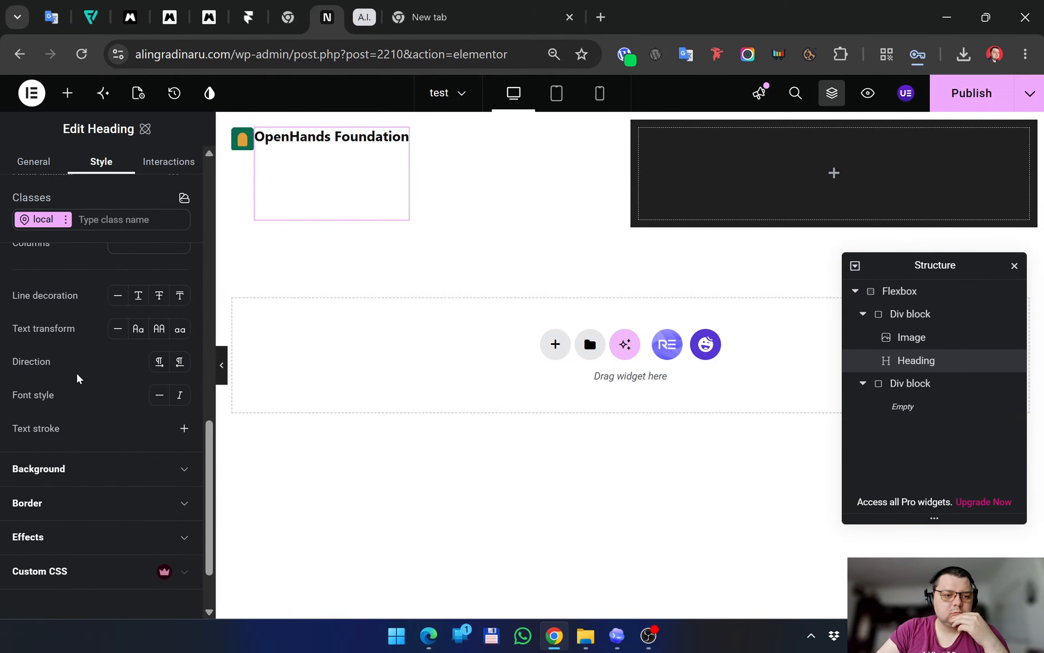
{"action": "scroll", "coordinate": [75, 379], "scroll_direction": "up", "scroll_amount": 2}
{"action": "scroll", "coordinate": [79, 380], "scroll_direction": "up", "scroll_amount": 2}
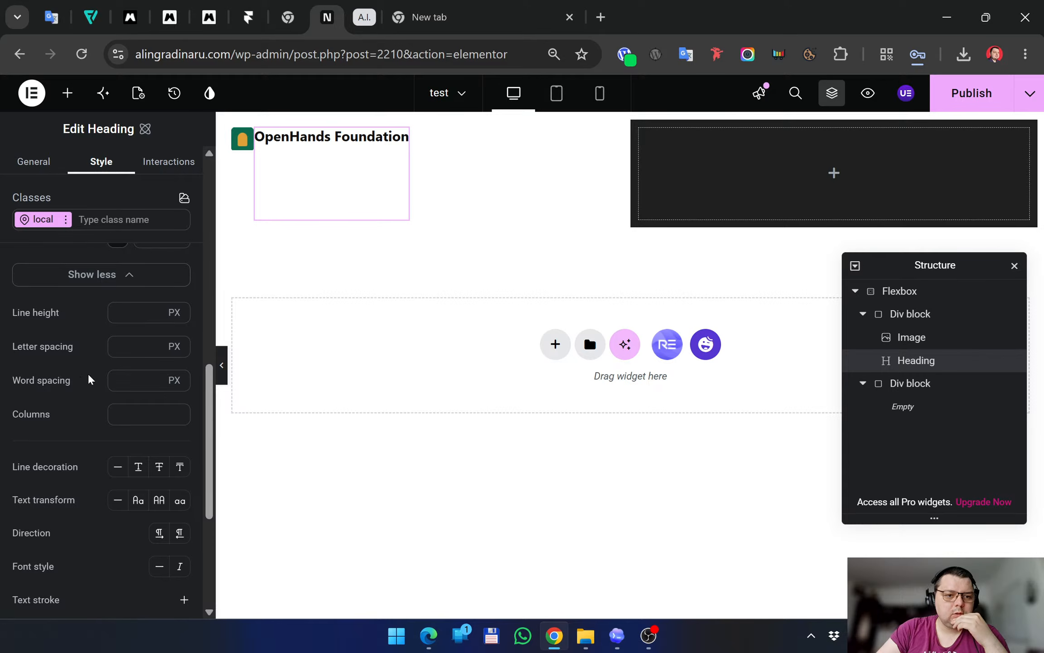
{"action": "scroll", "coordinate": [88, 373], "scroll_direction": "up", "scroll_amount": 2}
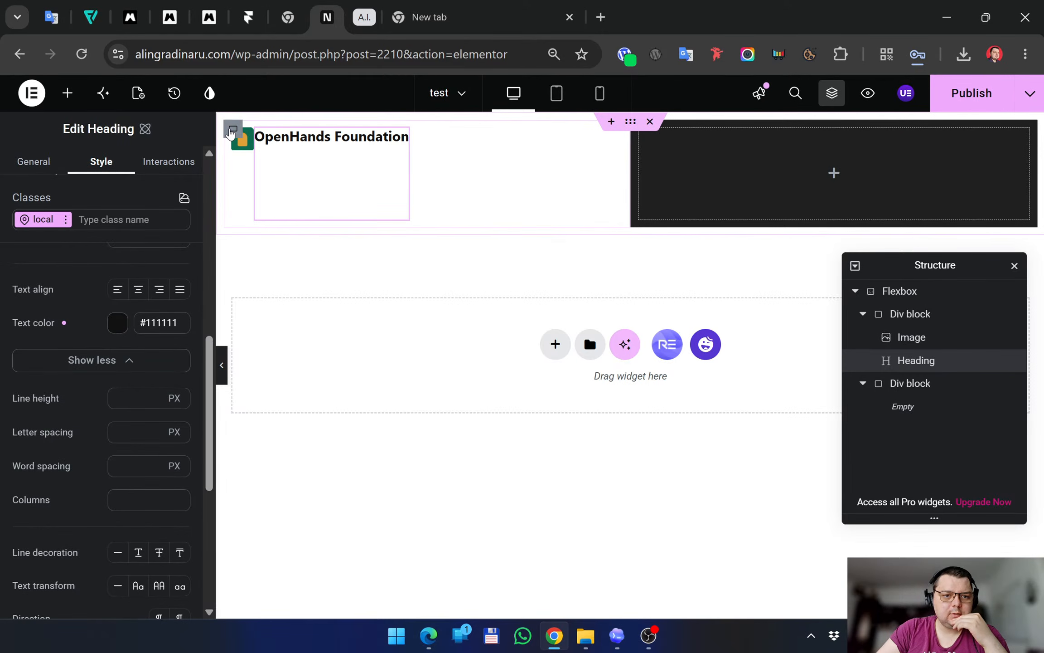
Change the display mode of the Div block holding the logo and heading to inline-block
{"action": "left_click", "coordinate": [232, 129]}
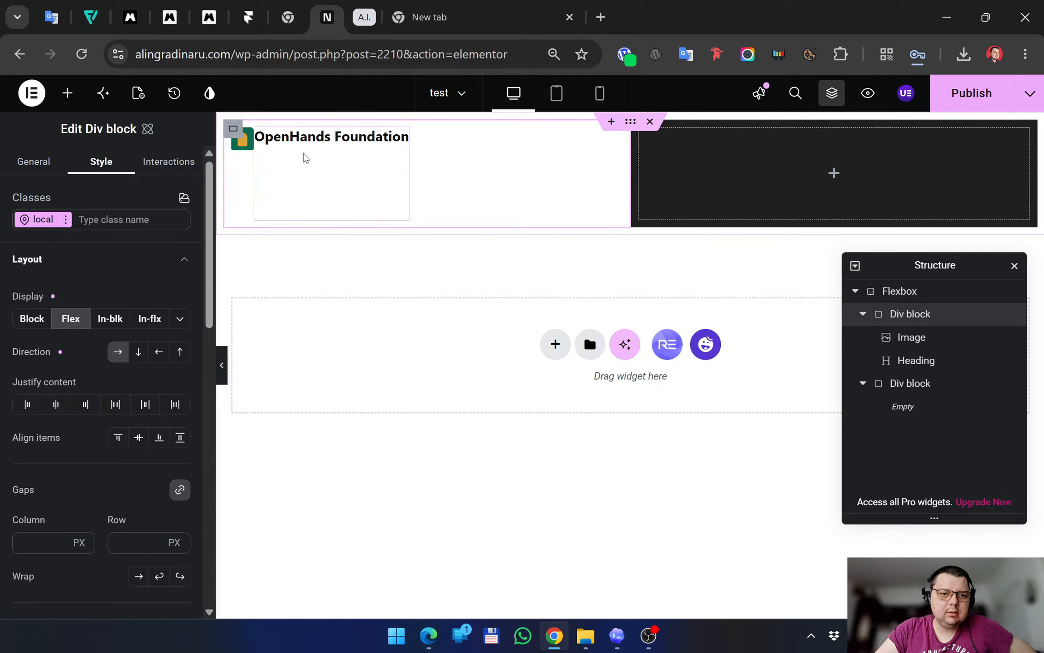
{"action": "left_click", "coordinate": [303, 138]}
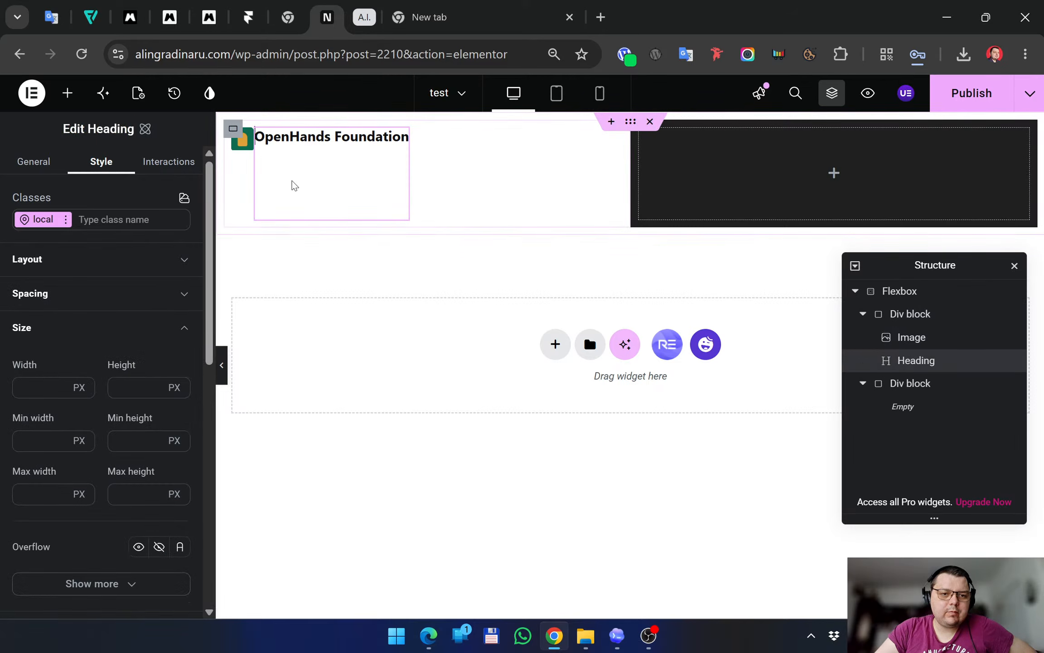
{"action": "left_click", "coordinate": [232, 132]}
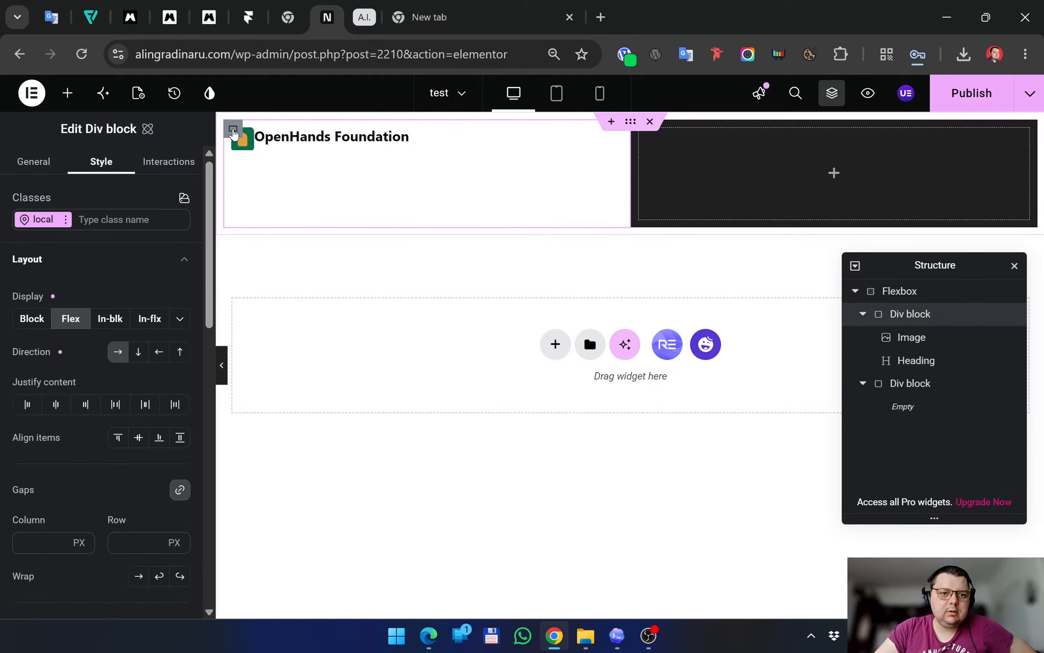
{"action": "left_click", "coordinate": [253, 146]}
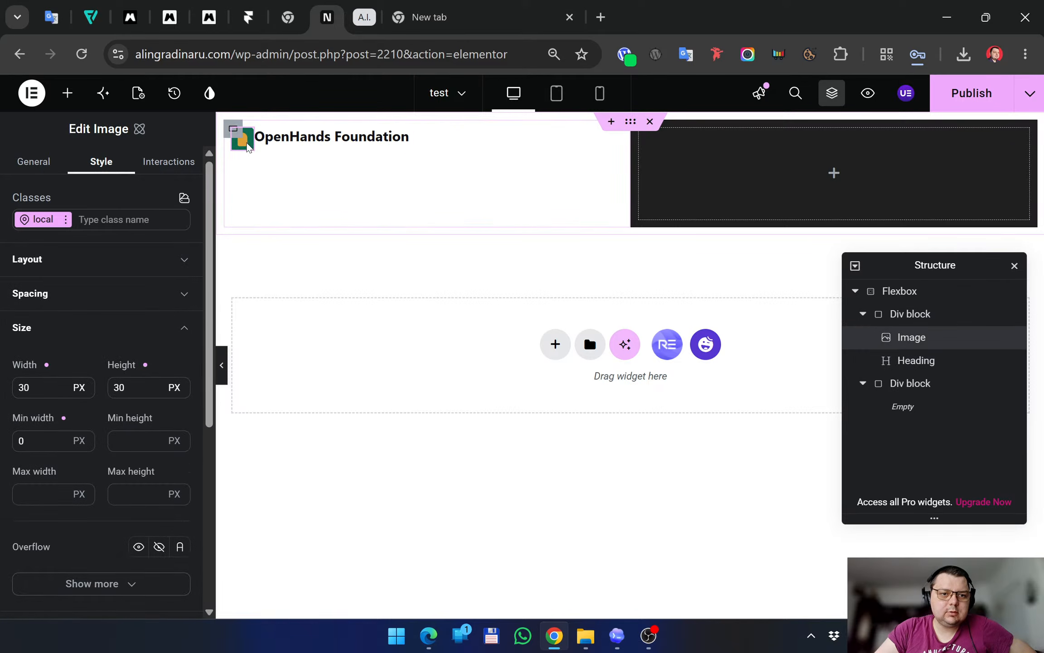
{"action": "left_click", "coordinate": [233, 130]}
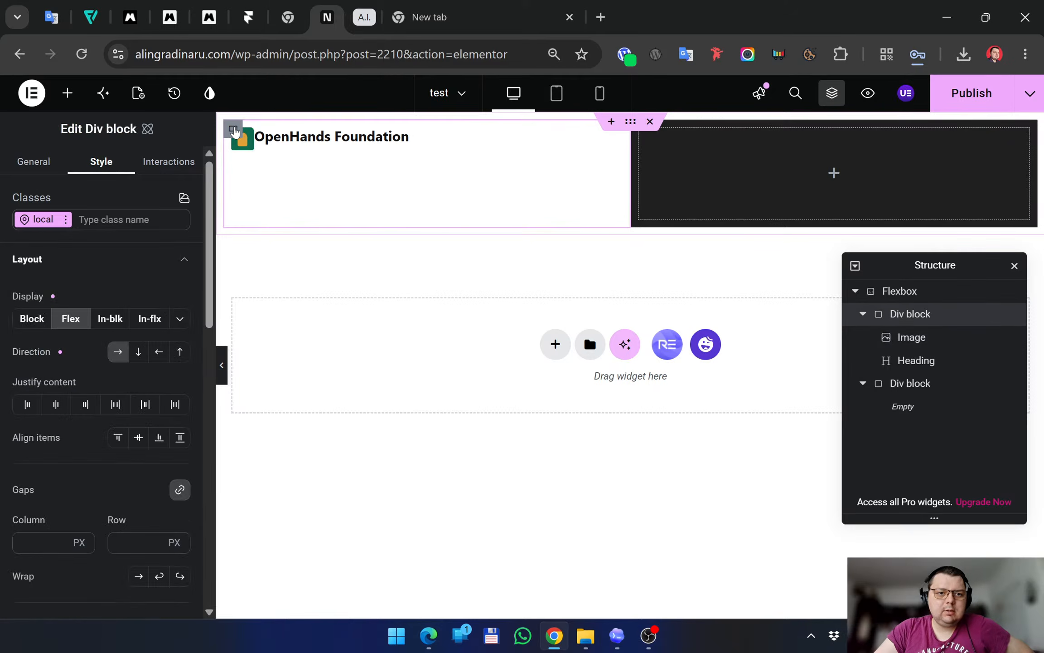
{"action": "left_click", "coordinate": [111, 320]}
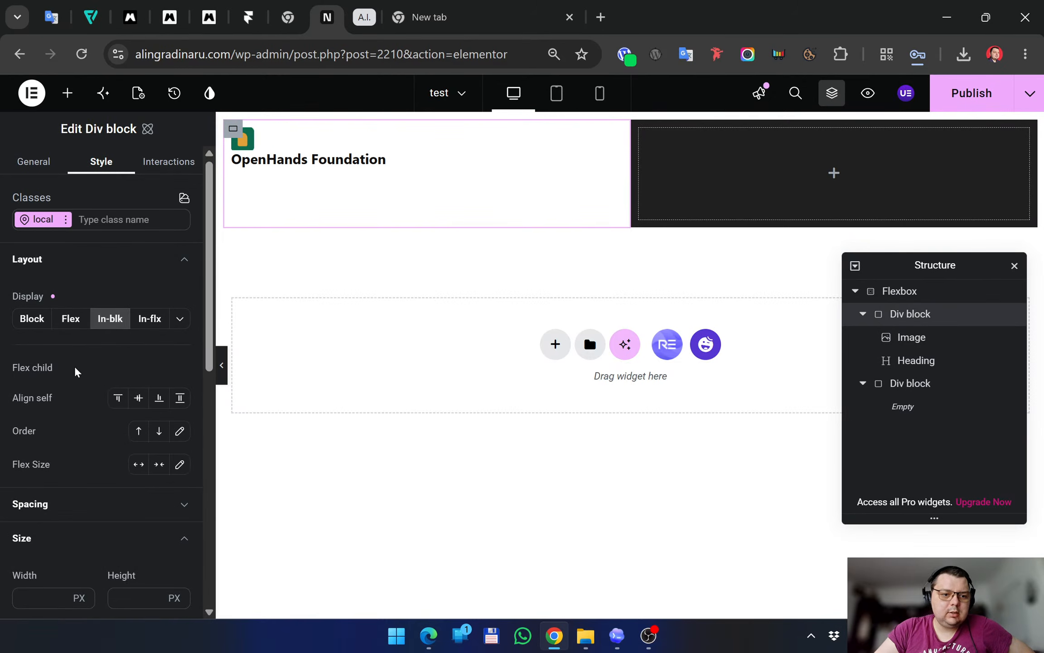
{"action": "scroll", "coordinate": [83, 396], "scroll_direction": "down", "scroll_amount": 2}
{"action": "scroll", "coordinate": [86, 397], "scroll_direction": "up", "scroll_amount": 2}
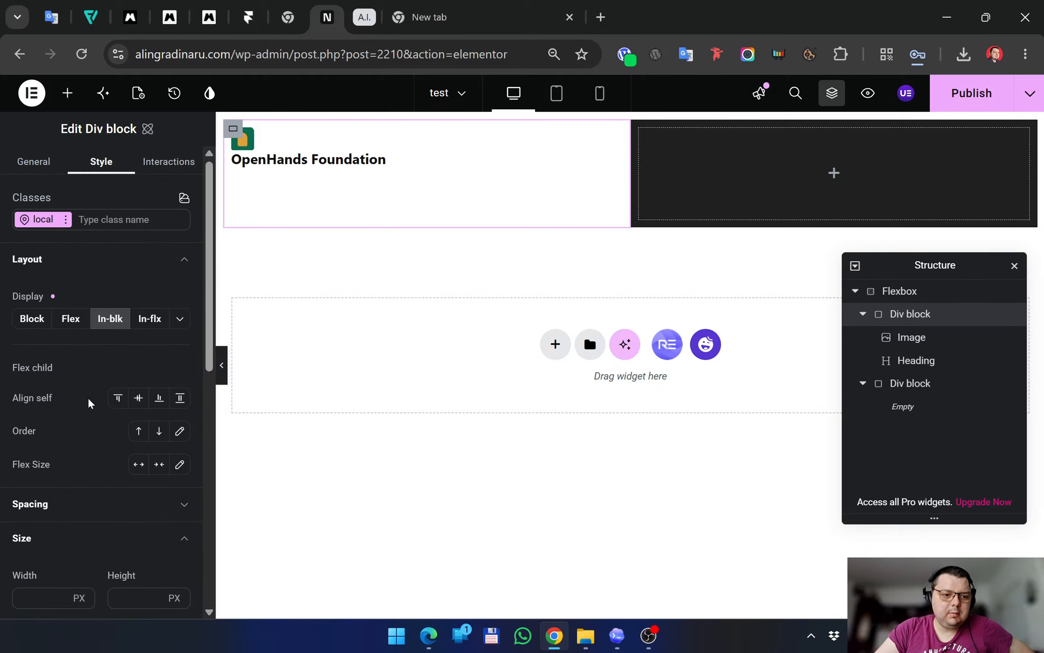
Try Center for the logo Div block's self-alignment, and settle on Start
{"action": "left_click", "coordinate": [117, 398]}
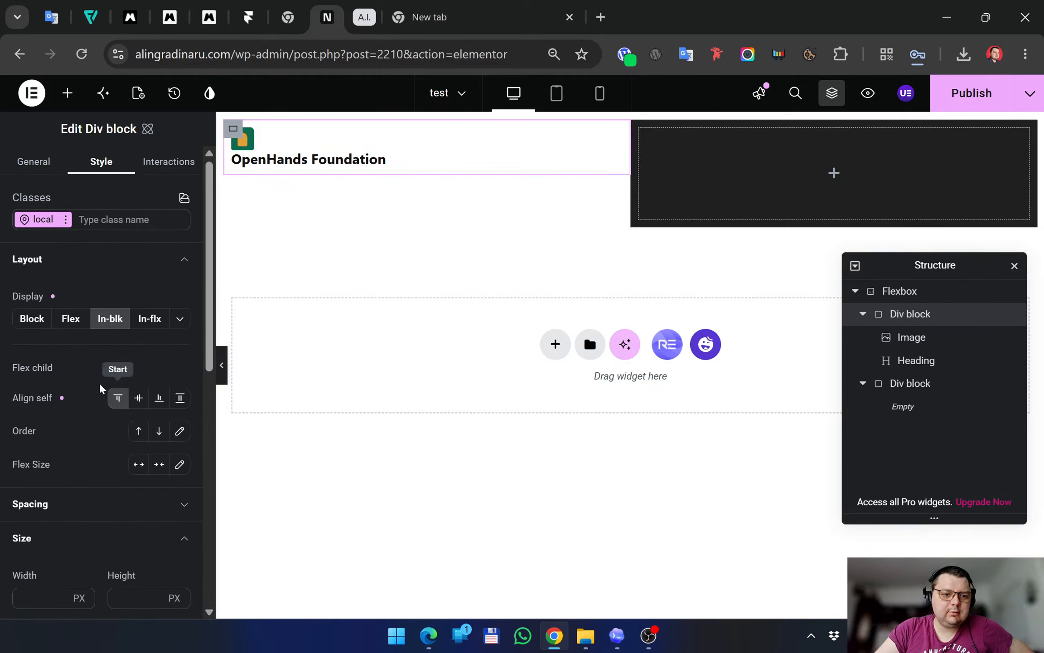
{"action": "scroll", "coordinate": [82, 383], "scroll_direction": "down", "scroll_amount": 2}
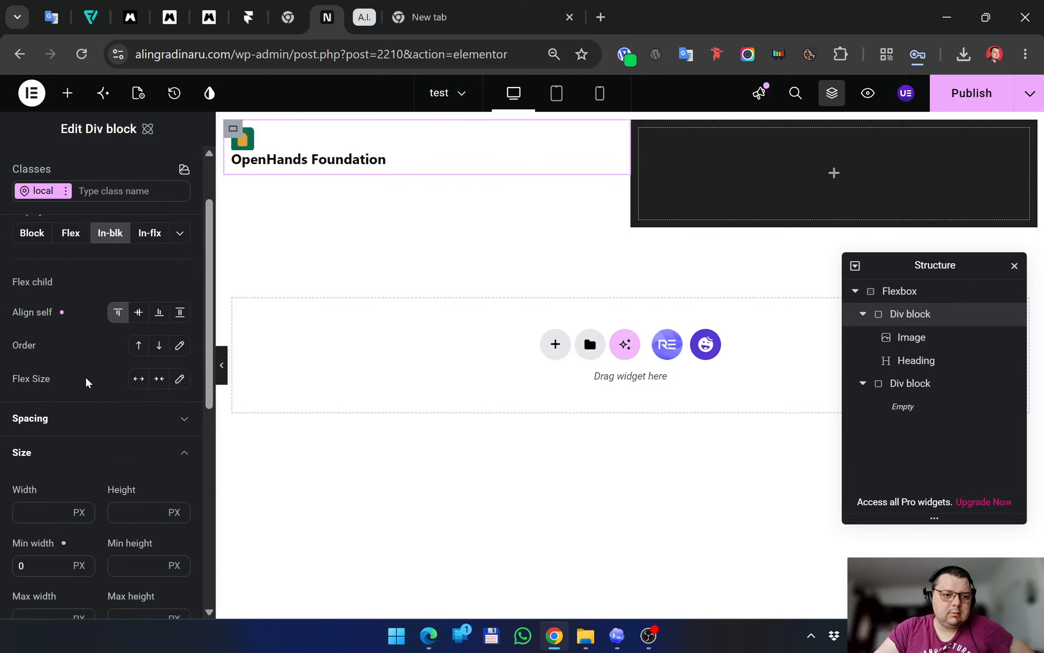
{"action": "left_click", "coordinate": [140, 314]}
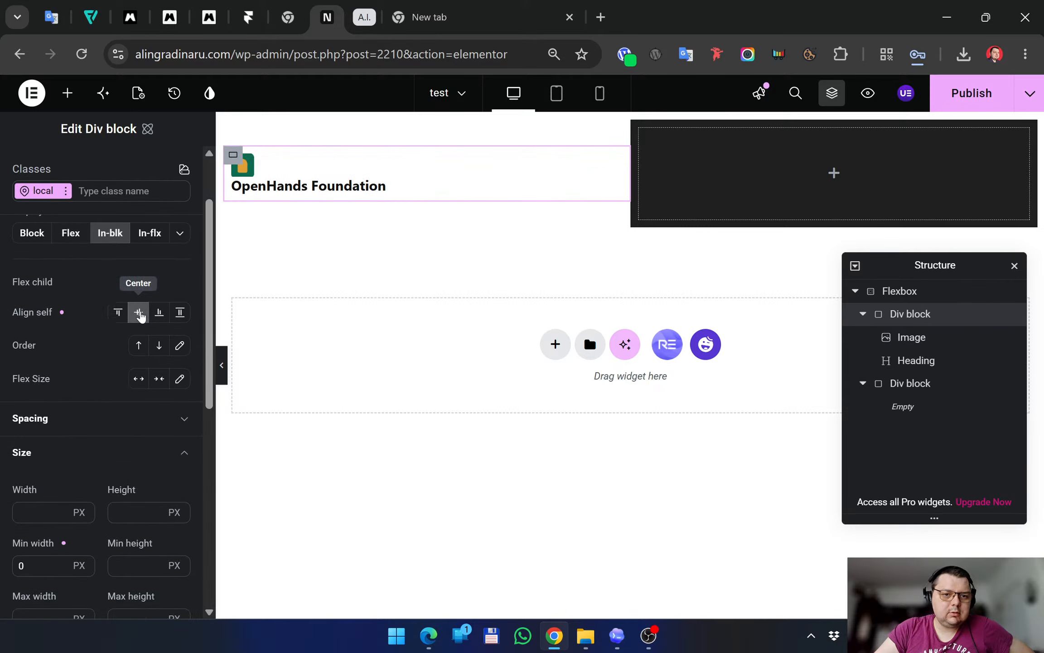
{"action": "left_click", "coordinate": [119, 312]}
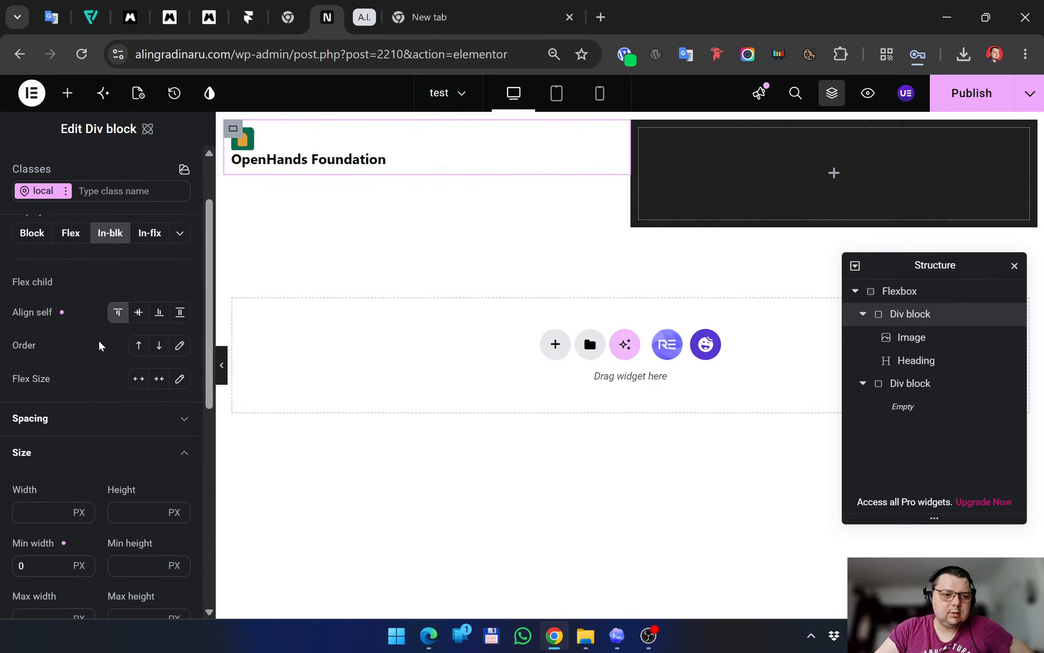
Try the Grow flex size on the logo Div block and examine its remaining style sections and general settings
{"action": "left_click", "coordinate": [138, 379]}
{"action": "left_click", "coordinate": [137, 379]}
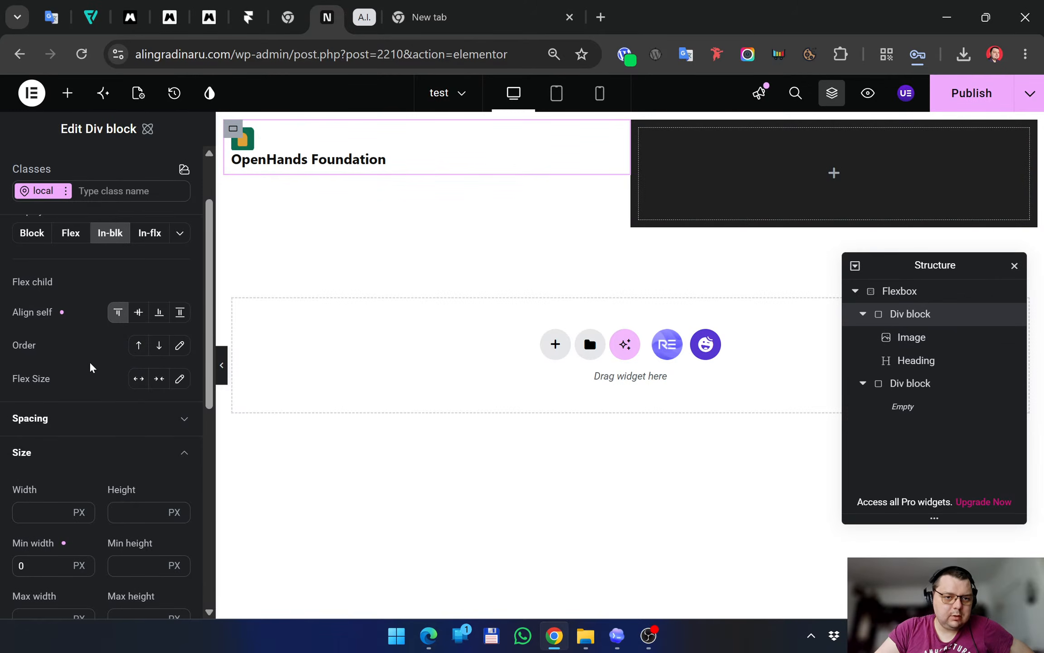
{"action": "scroll", "coordinate": [88, 354], "scroll_direction": "up", "scroll_amount": 2}
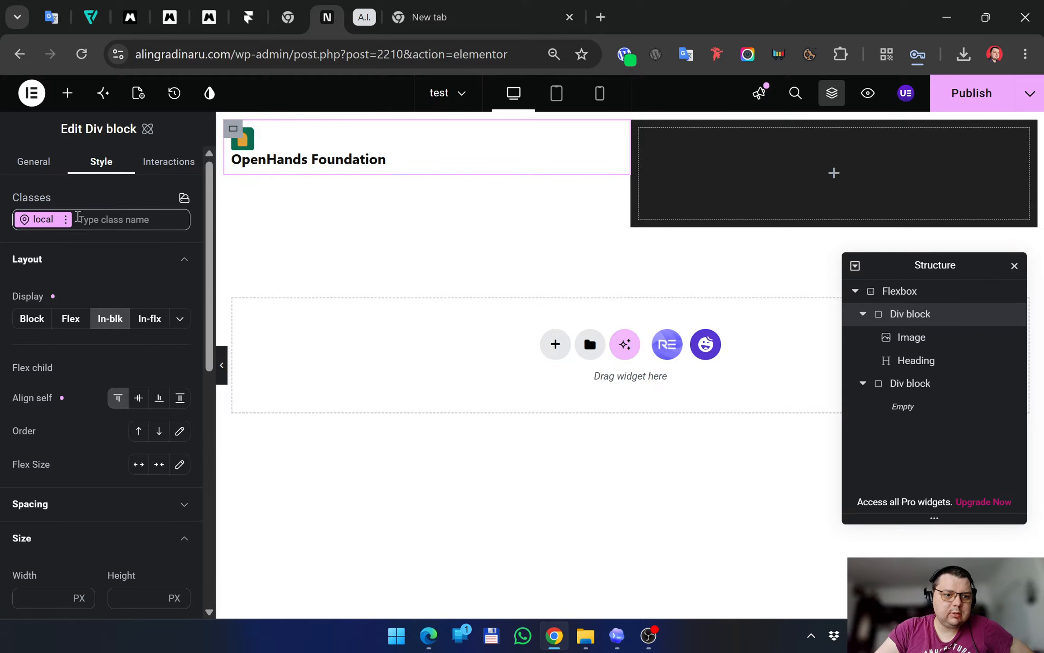
{"action": "scroll", "coordinate": [64, 430], "scroll_direction": "down", "scroll_amount": 4}
{"action": "scroll", "coordinate": [73, 410], "scroll_direction": "down", "scroll_amount": 6}
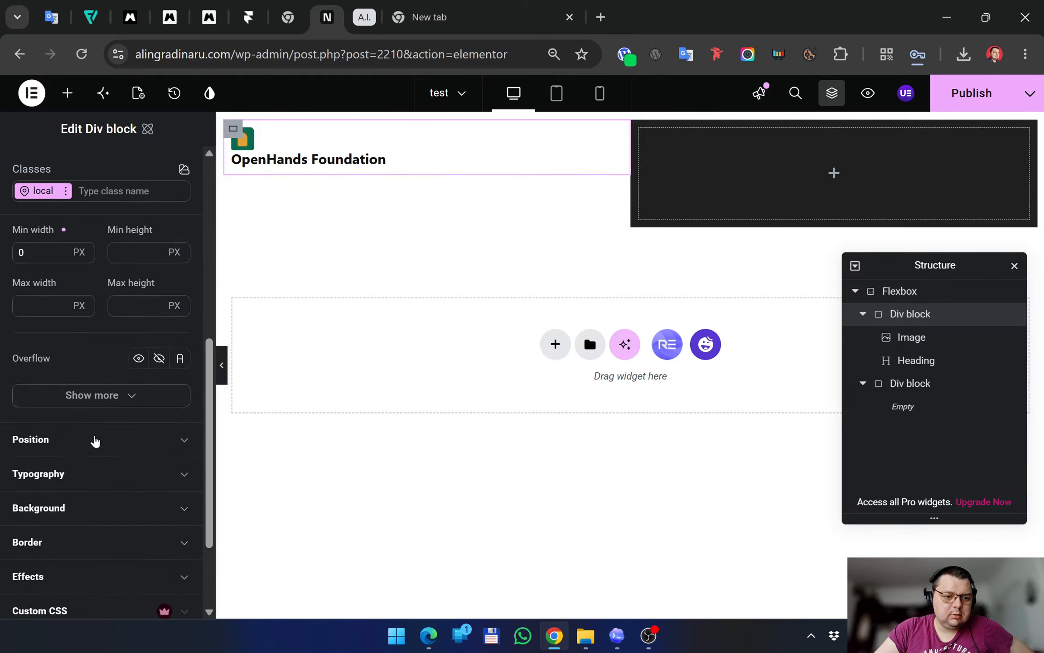
{"action": "left_click", "coordinate": [80, 337]}
{"action": "left_click", "coordinate": [52, 336]}
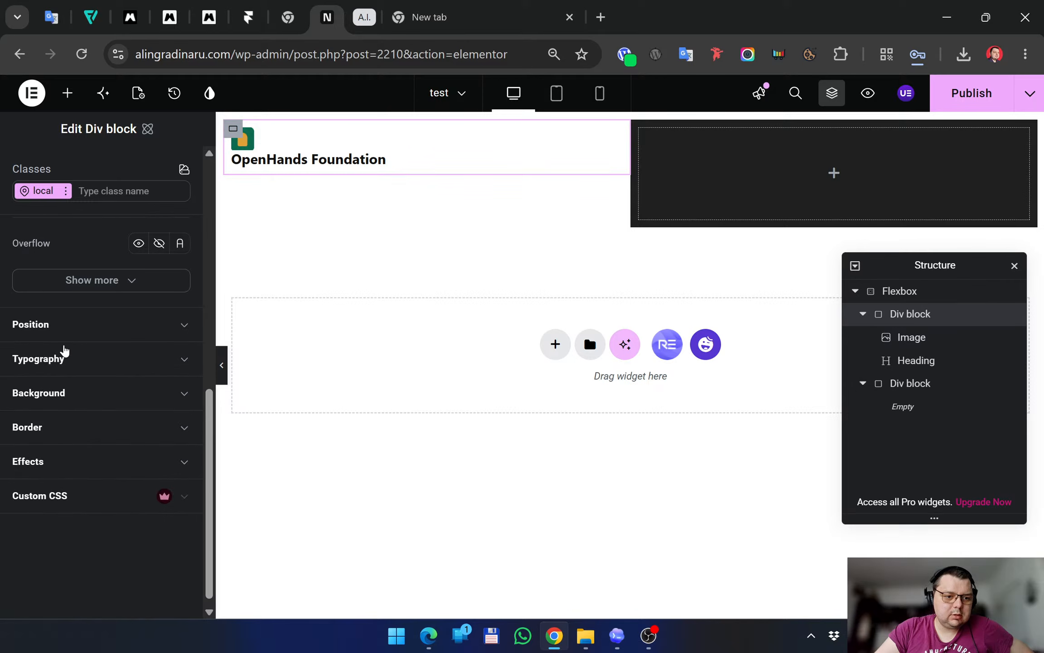
{"action": "scroll", "coordinate": [66, 403], "scroll_direction": "up", "scroll_amount": 8}
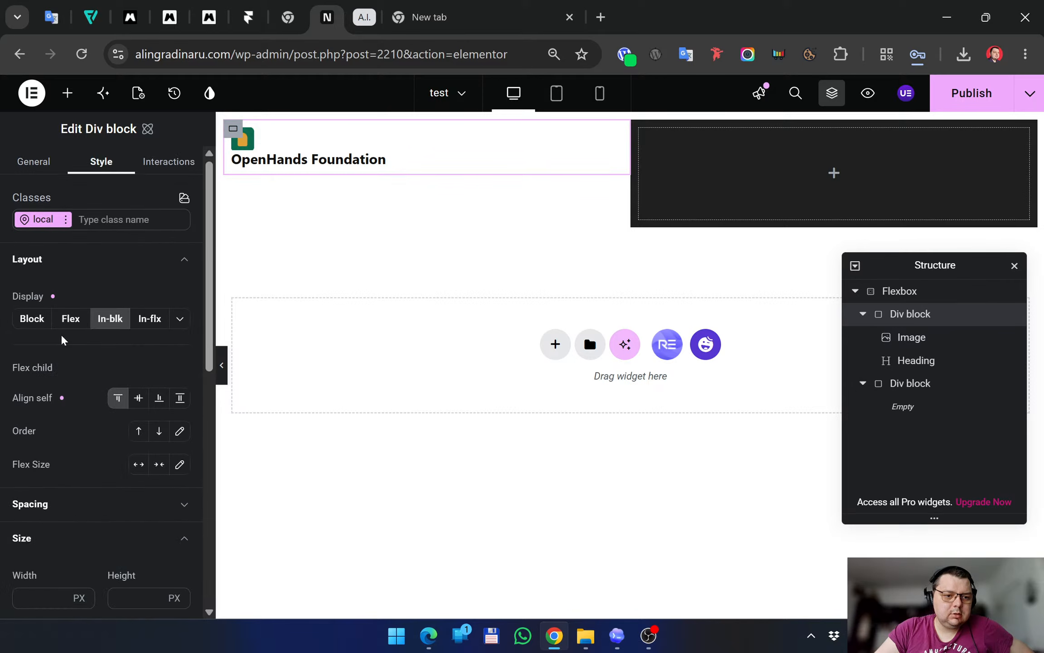
{"action": "left_click", "coordinate": [37, 162]}
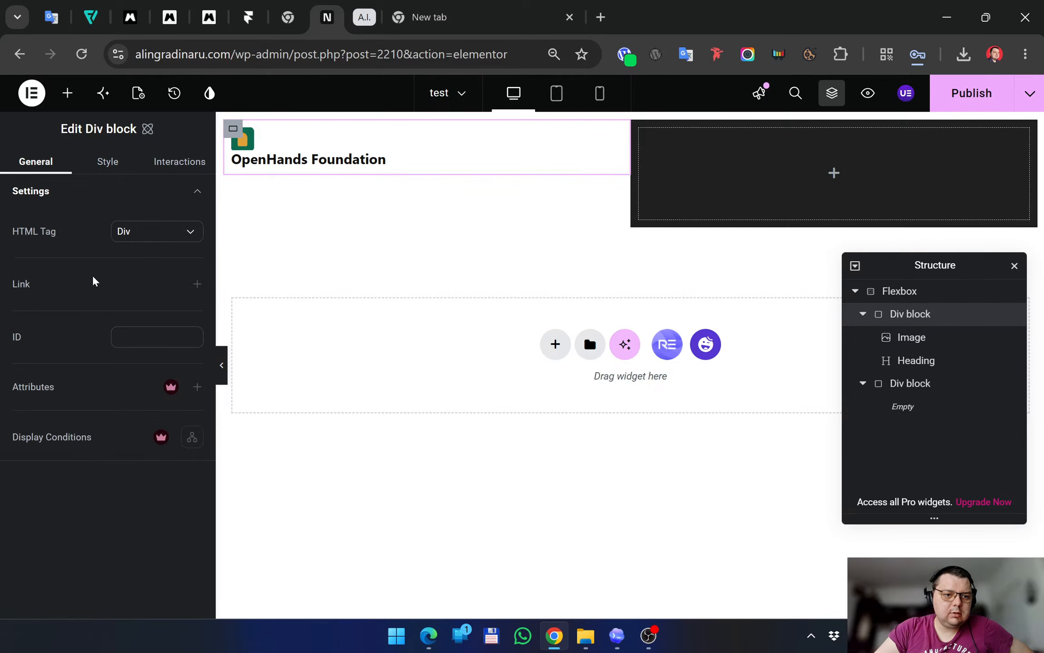
{"action": "left_click", "coordinate": [108, 163]}
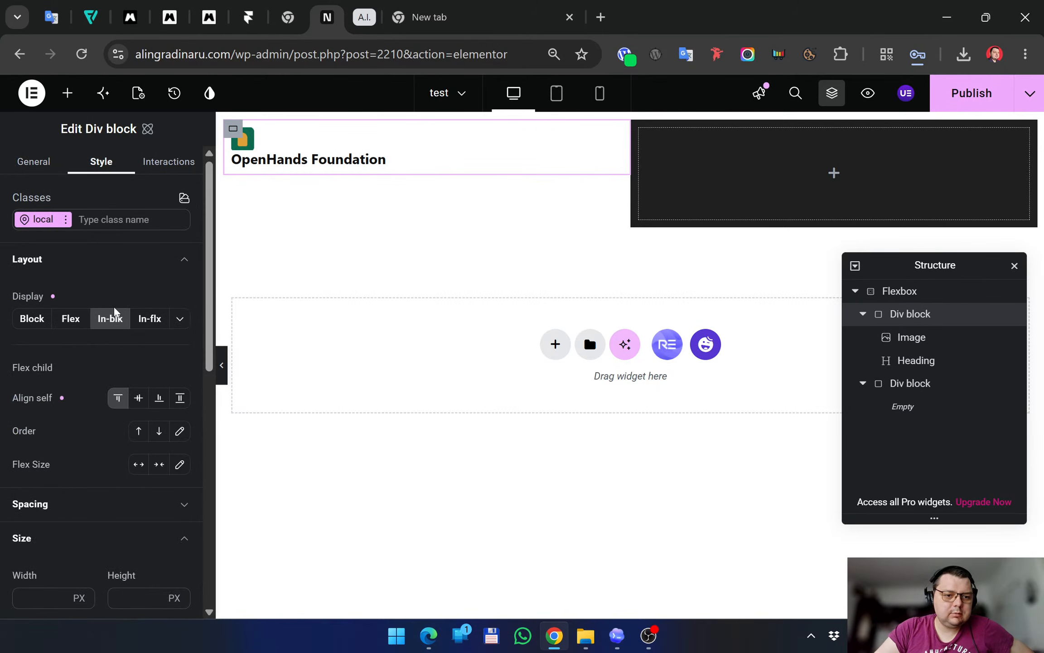
Set the logo Div block's order to First and its display mode to inline-flex
{"action": "scroll", "coordinate": [95, 360], "scroll_direction": "down", "scroll_amount": 2}
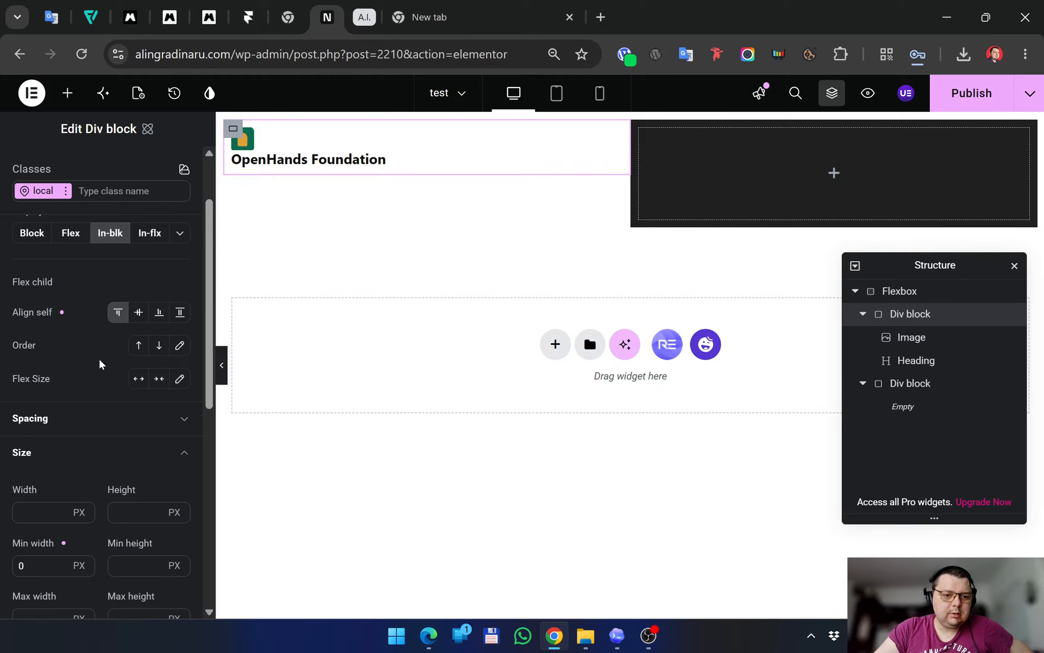
{"action": "left_click", "coordinate": [139, 347]}
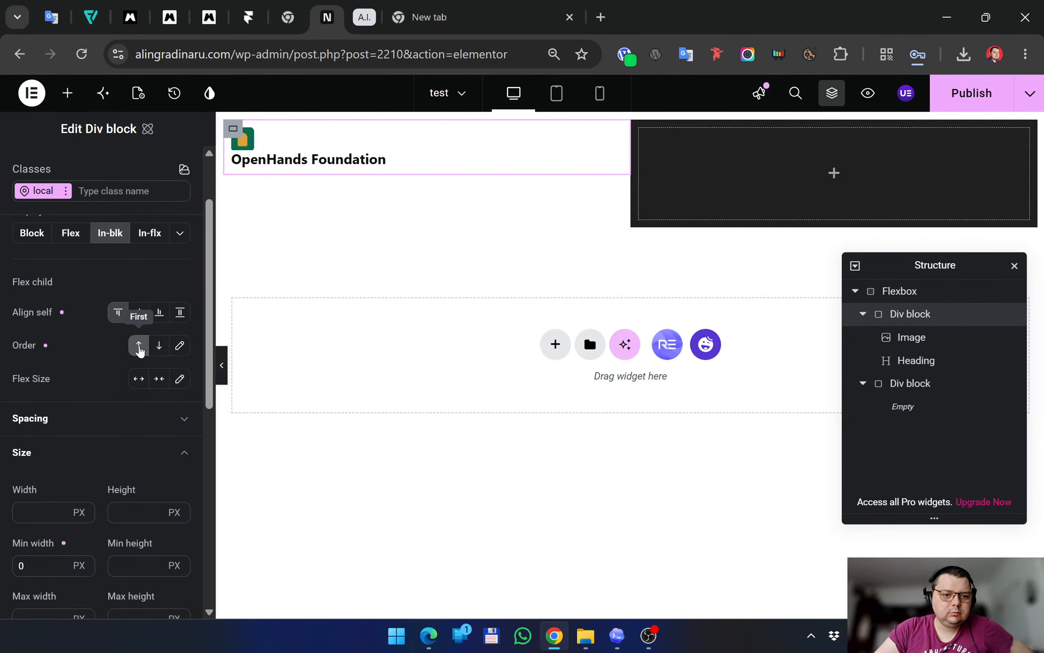
{"action": "left_click", "coordinate": [149, 233]}
{"action": "scroll", "coordinate": [90, 293], "scroll_direction": "up", "scroll_amount": 1}
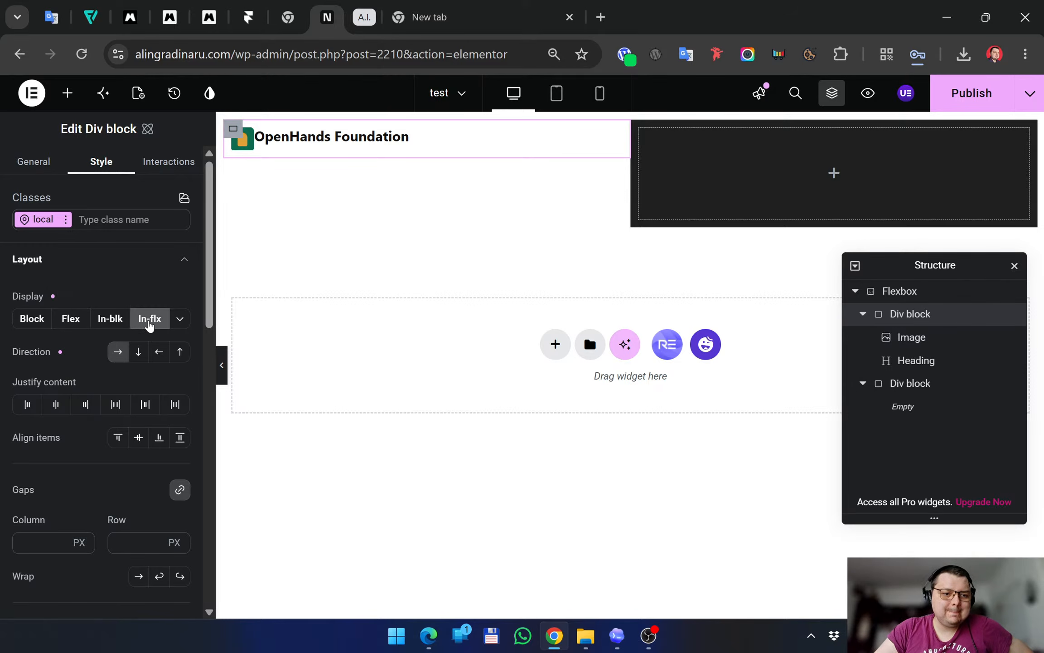
Try 11 px of padding on all sides of the OpenHands Foundation heading
{"action": "left_click", "coordinate": [291, 138]}
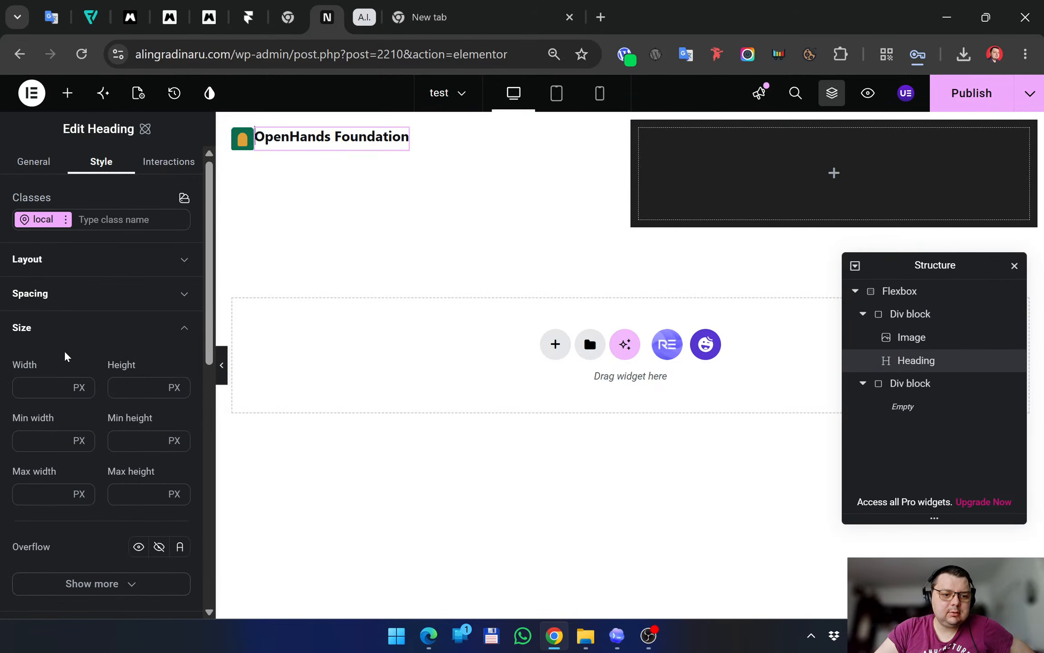
{"action": "scroll", "coordinate": [64, 356], "scroll_direction": "down", "scroll_amount": 10}
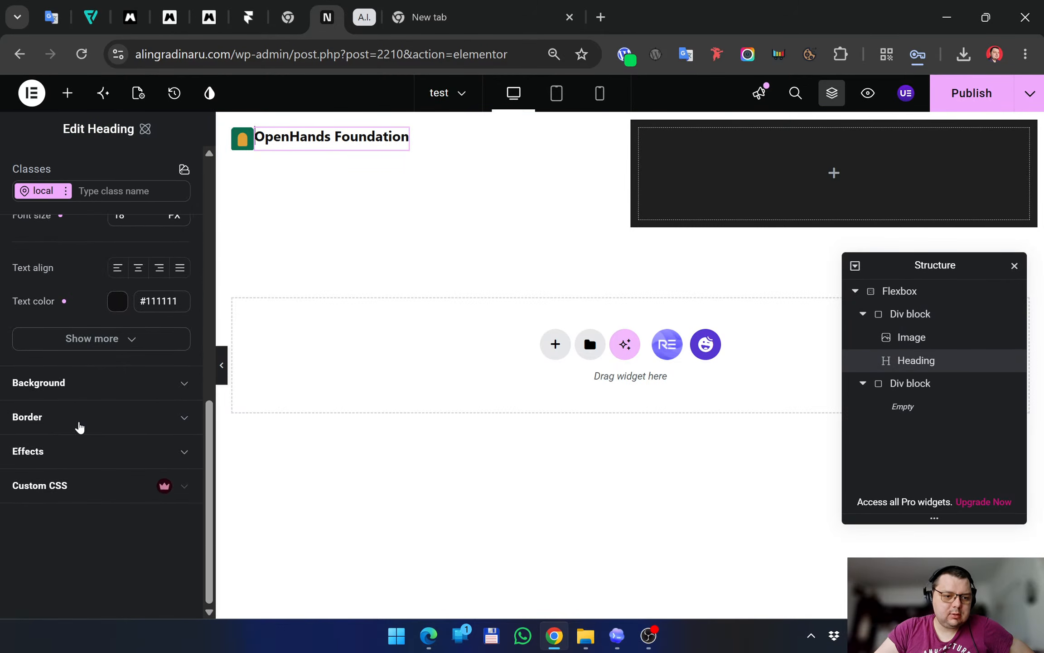
{"action": "scroll", "coordinate": [79, 426], "scroll_direction": "up", "scroll_amount": 10}
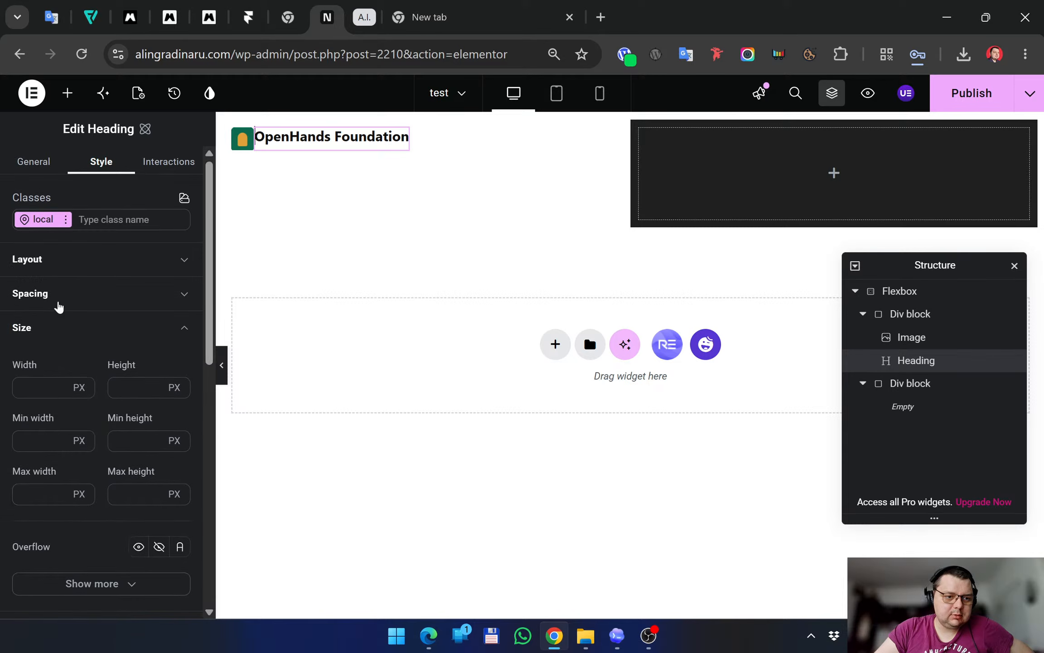
{"action": "left_click", "coordinate": [58, 307]}
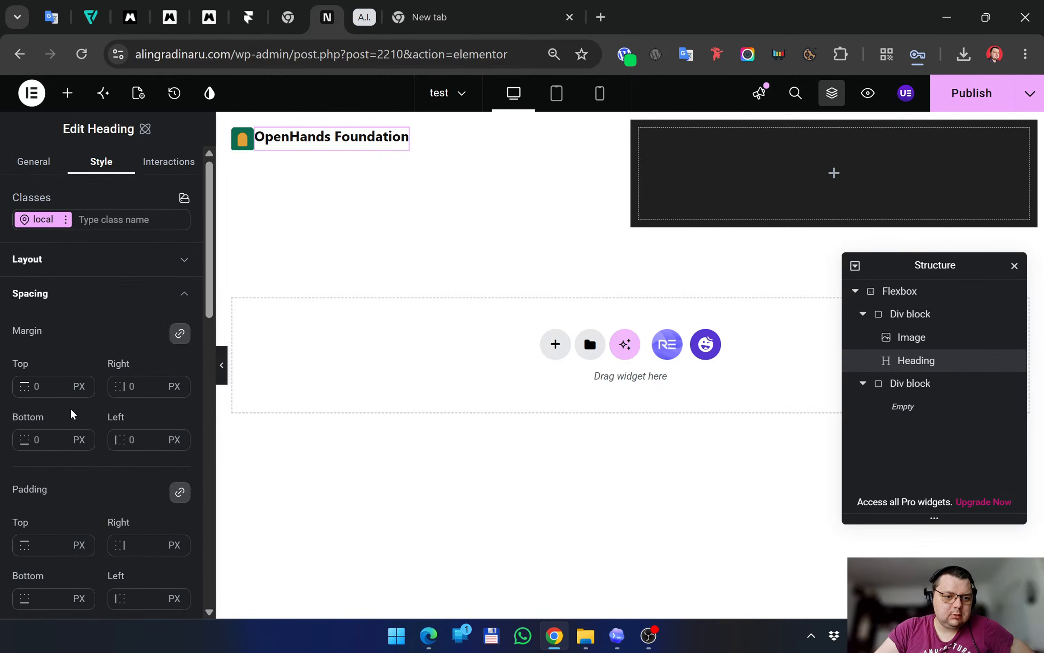
{"action": "scroll", "coordinate": [81, 410], "scroll_direction": "down", "scroll_amount": 4}
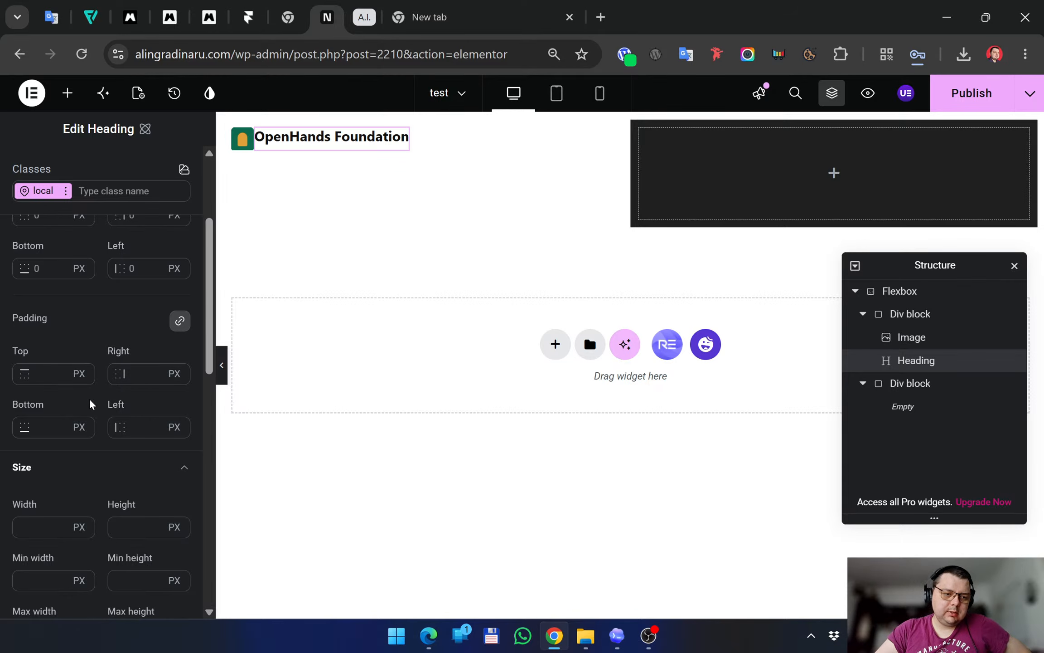
{"action": "scroll", "coordinate": [89, 398], "scroll_direction": "up", "scroll_amount": 2}
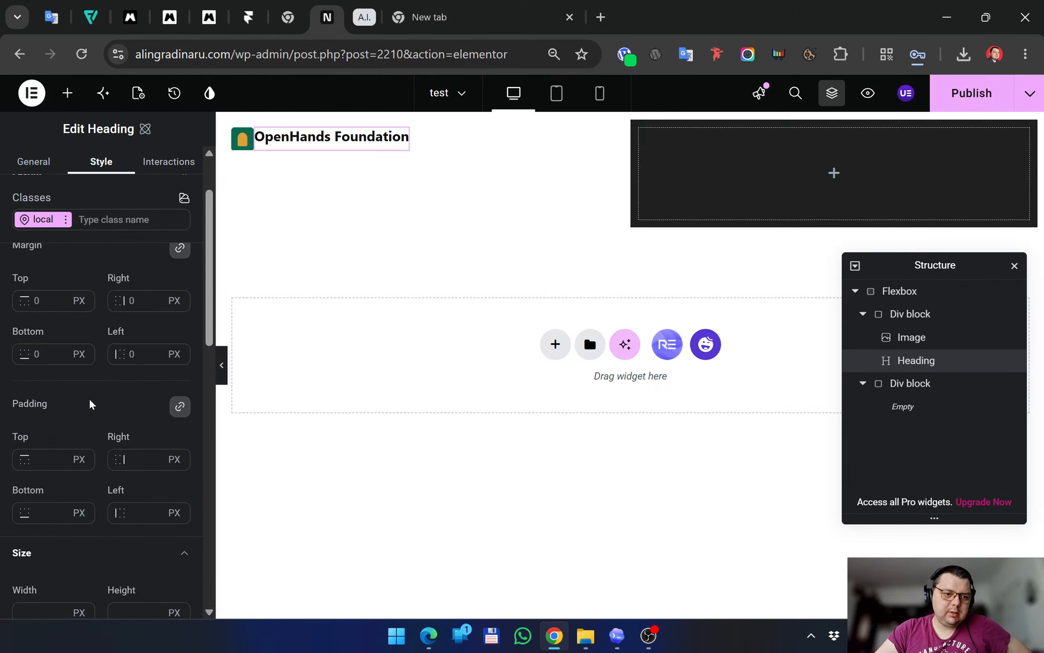
{"action": "scroll", "coordinate": [88, 398], "scroll_direction": "up", "scroll_amount": 2}
{"action": "scroll", "coordinate": [89, 398], "scroll_direction": "down", "scroll_amount": 2}
{"action": "scroll", "coordinate": [89, 403], "scroll_direction": "down", "scroll_amount": 2}
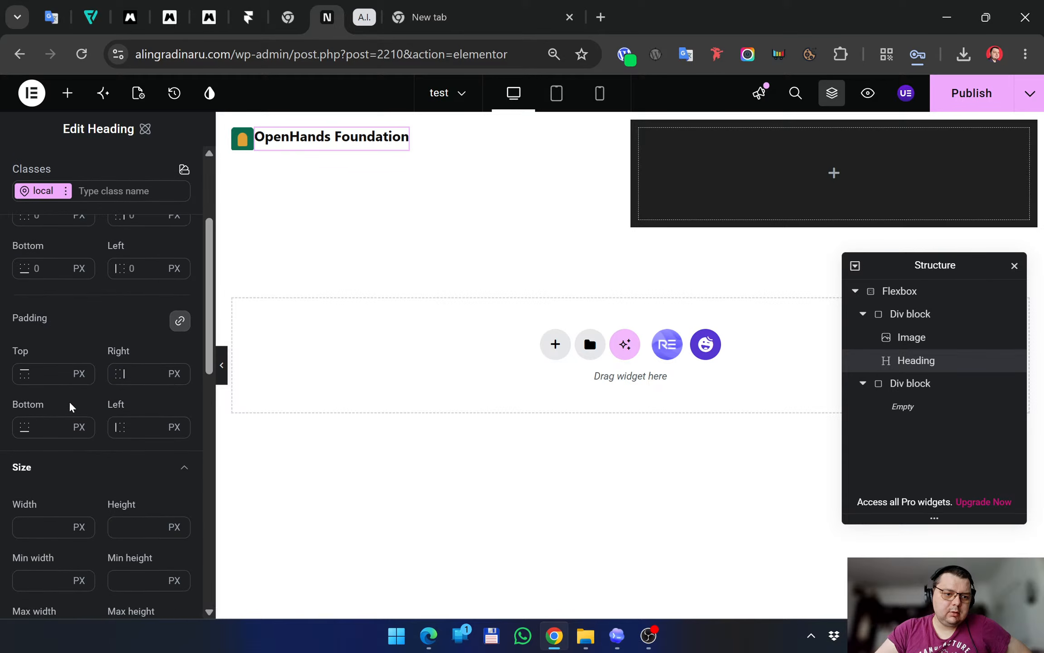
{"action": "left_click", "coordinate": [154, 426]}
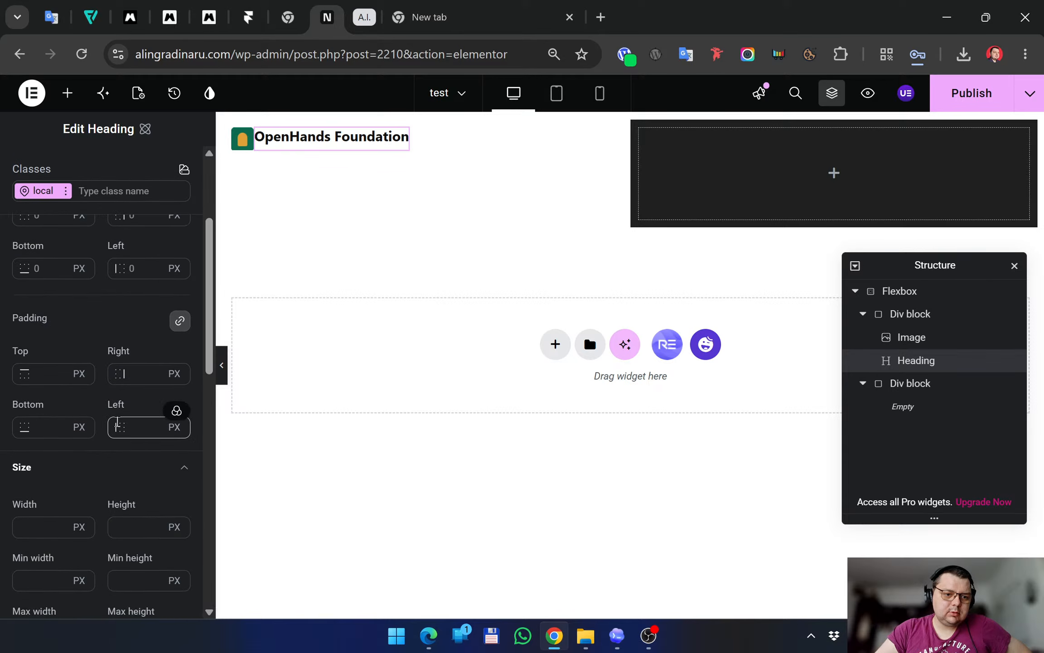
{"action": "type", "text": "4"}
{"action": "key", "text": "BackSpace"}
{"action": "type", "text": "11"}
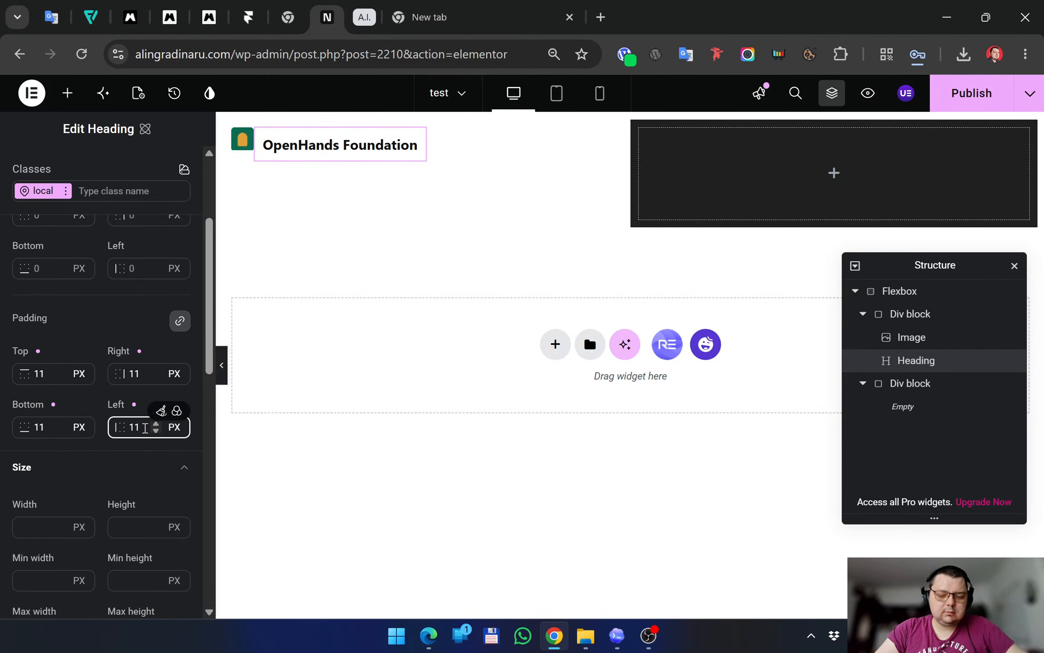
Reset the heading's padding to 0 px on all sides
{"action": "key", "text": "BackSpace"}
{"action": "key", "text": "BackSpace"}
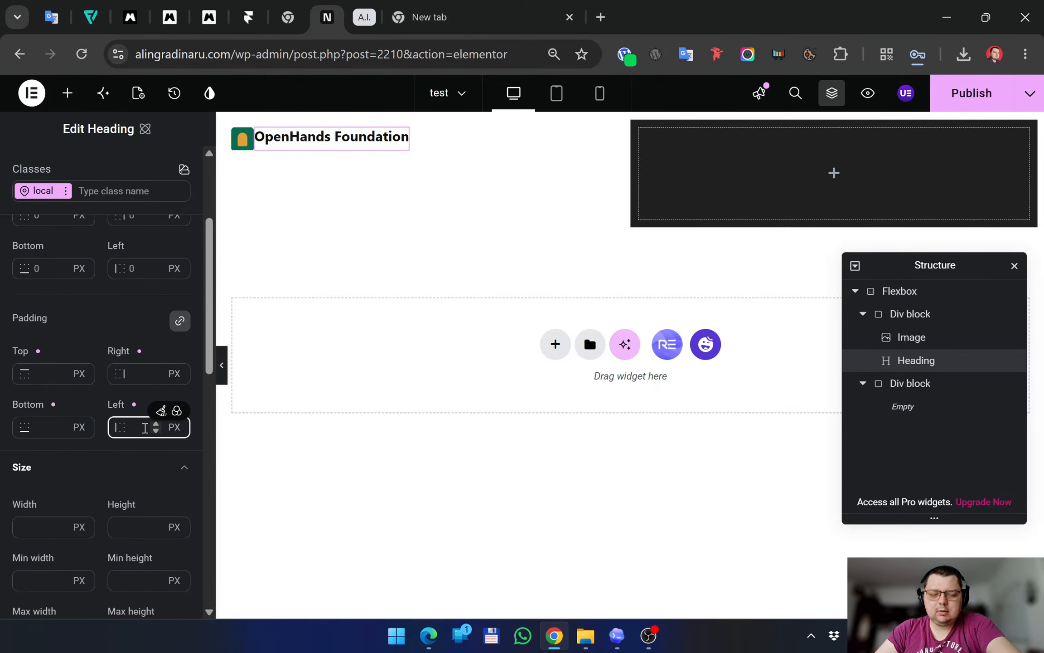
{"action": "type", "text": "0"}
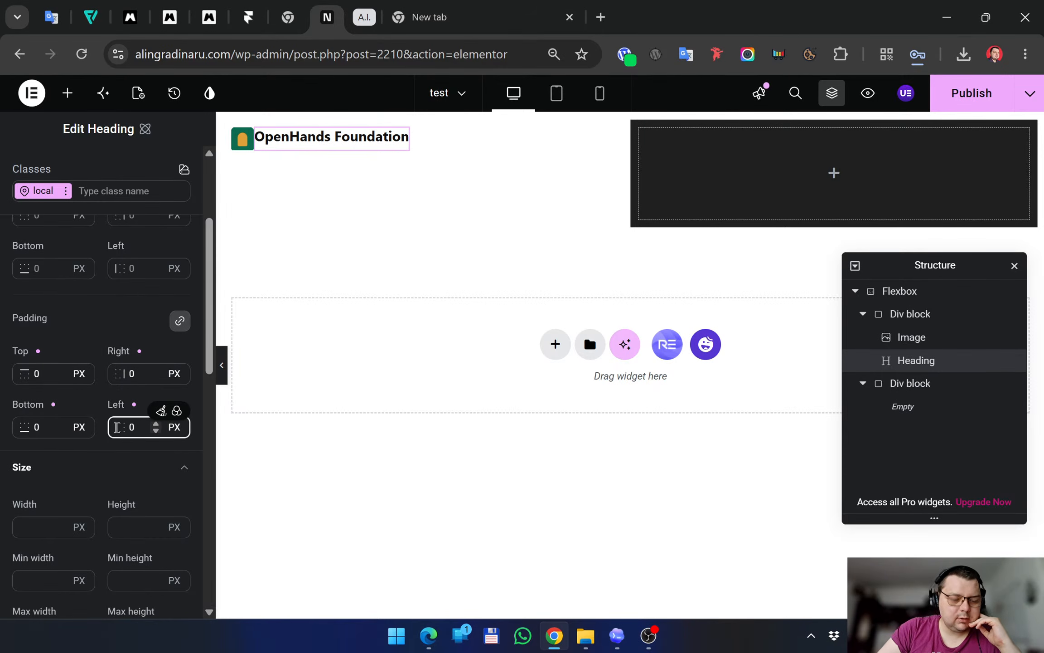
Unlink the heading's padding sides, try 17 px on the left side, and return it to 0 px
{"action": "left_click", "coordinate": [119, 428]}
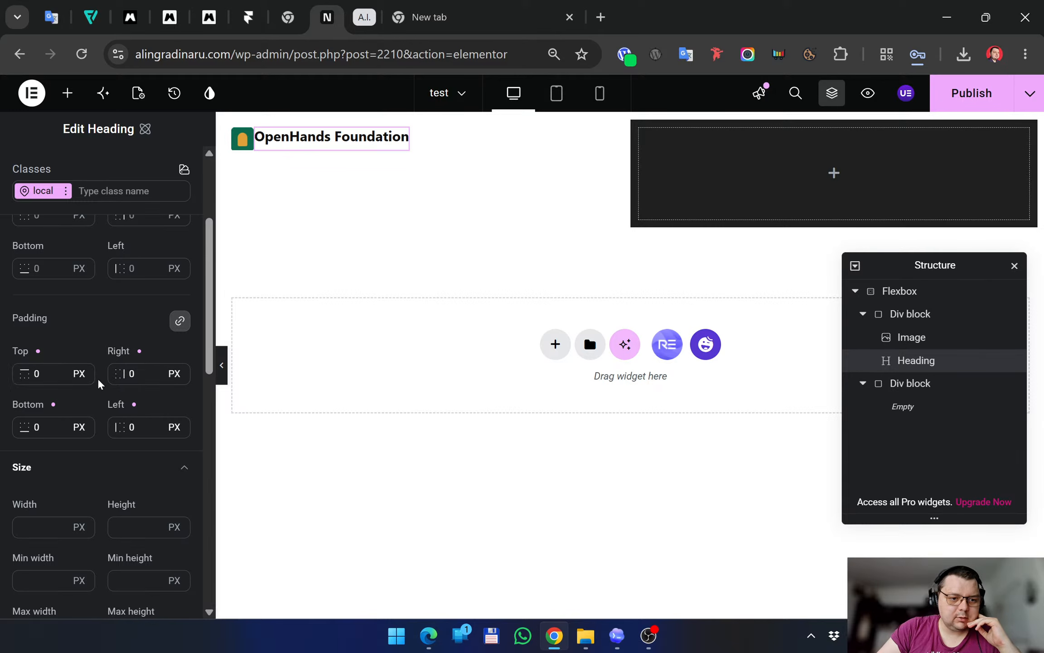
{"action": "left_click", "coordinate": [180, 322]}
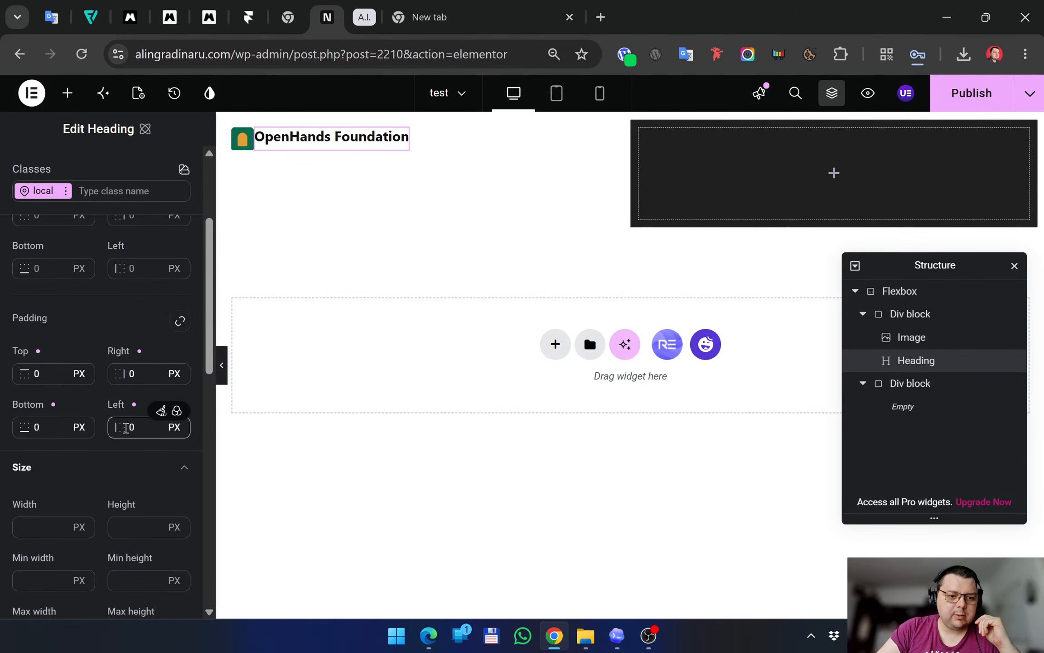
{"action": "left_click", "coordinate": [156, 425]}
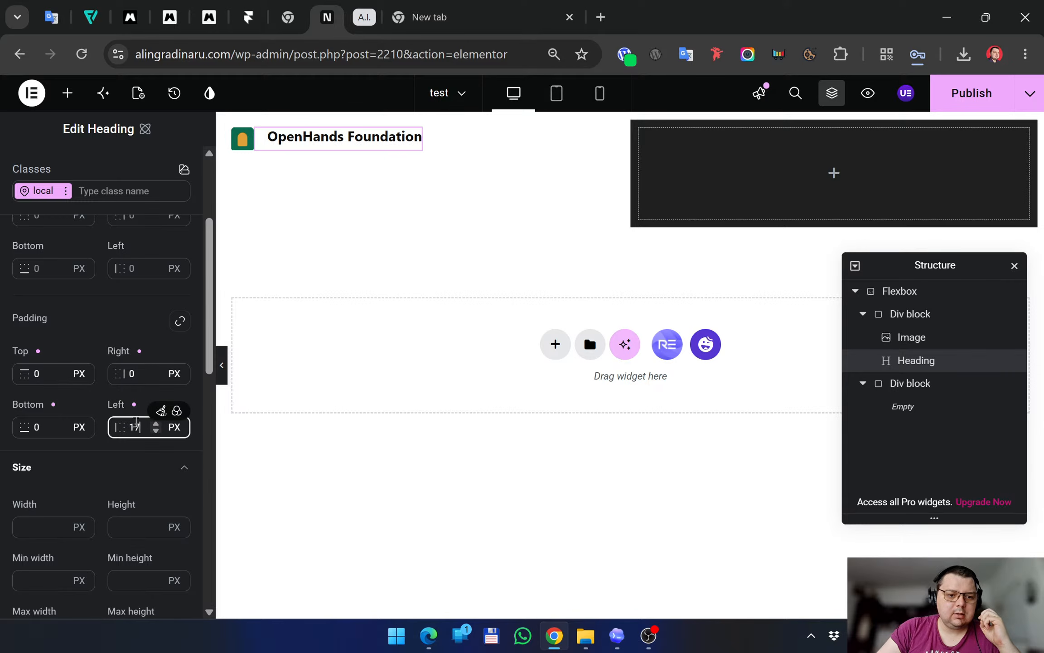
{"action": "left_click_drag", "start_coordinate": [139, 427], "coordinate": [118, 427]}
{"action": "type", "text": "0"}
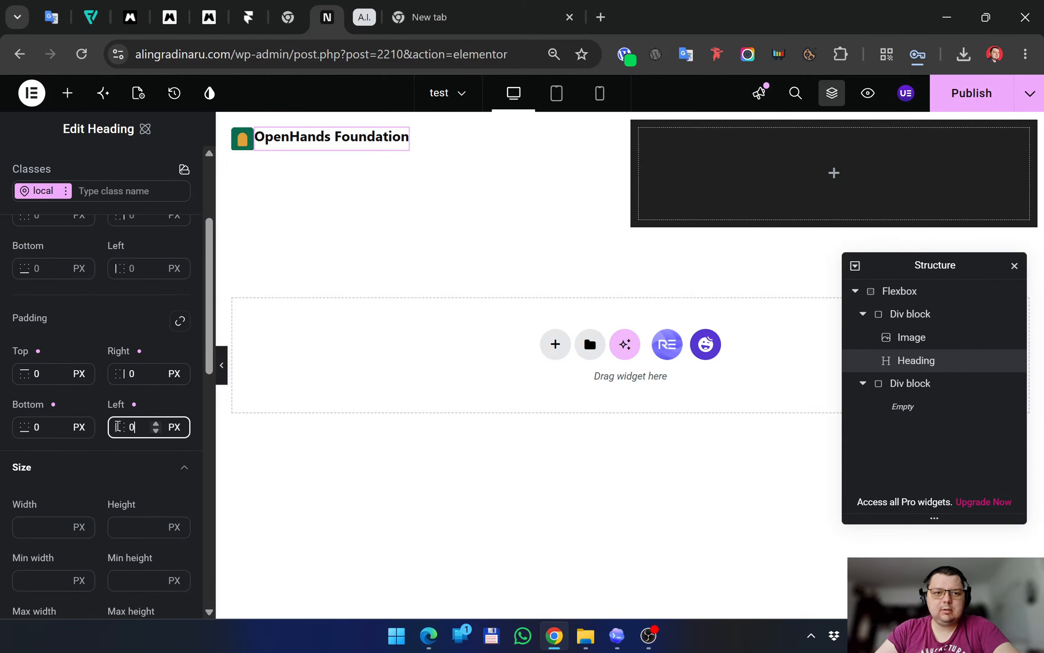
Unlink the heading's margin sides and set only its left margin to 10 px
{"action": "scroll", "coordinate": [101, 321], "scroll_direction": "up", "scroll_amount": 2}
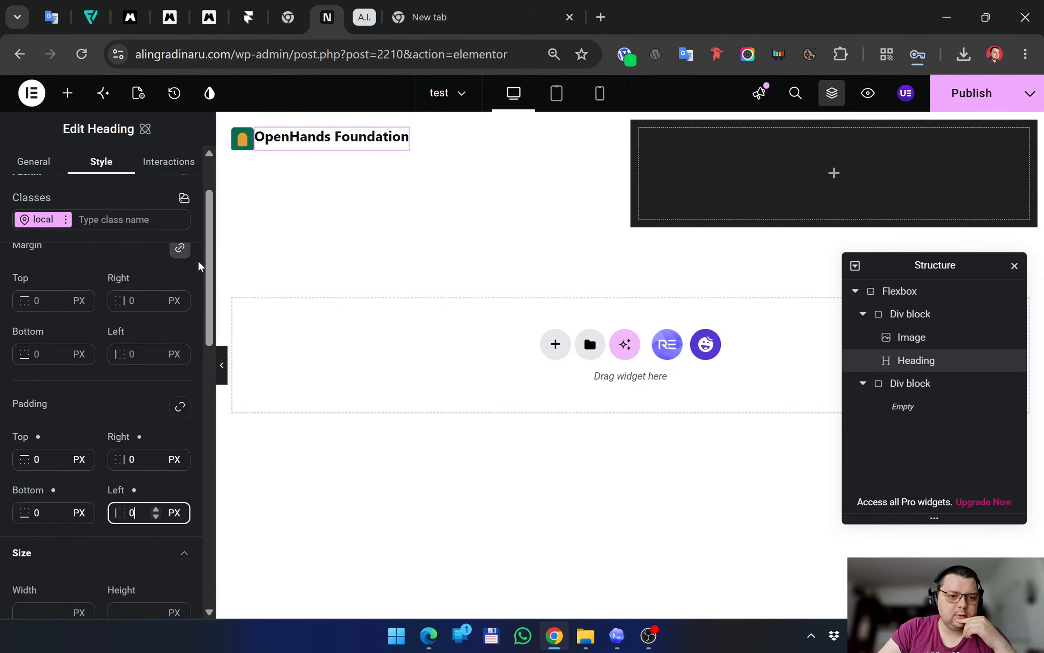
{"action": "left_click", "coordinate": [182, 248]}
{"action": "scroll", "coordinate": [152, 296], "scroll_direction": "up", "scroll_amount": 2}
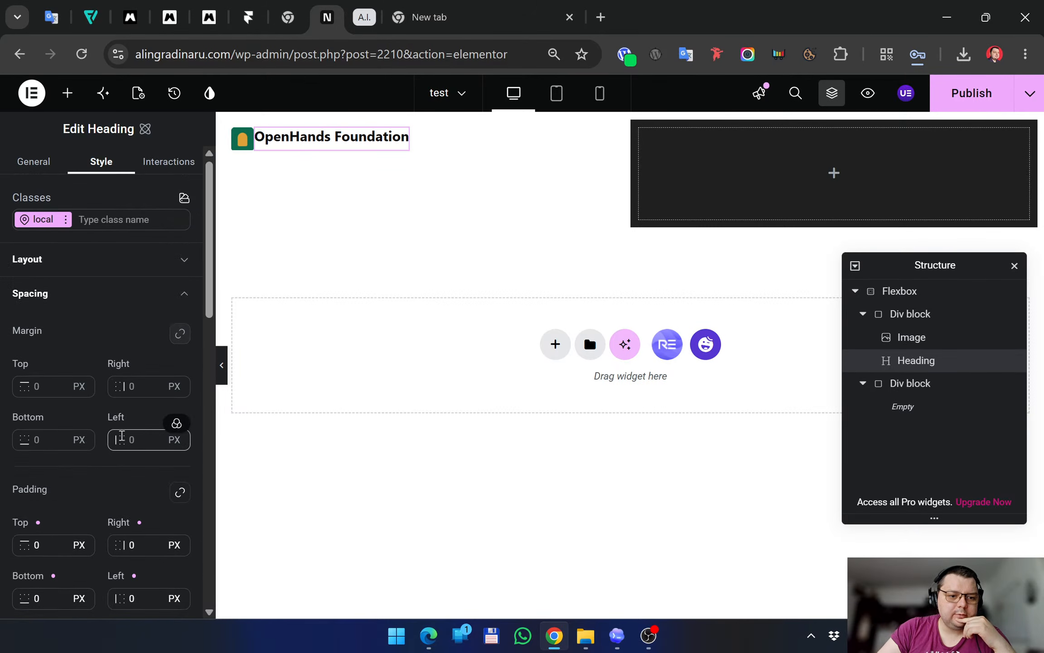
{"action": "left_click", "coordinate": [155, 437]}
{"action": "left_click", "coordinate": [155, 437]}
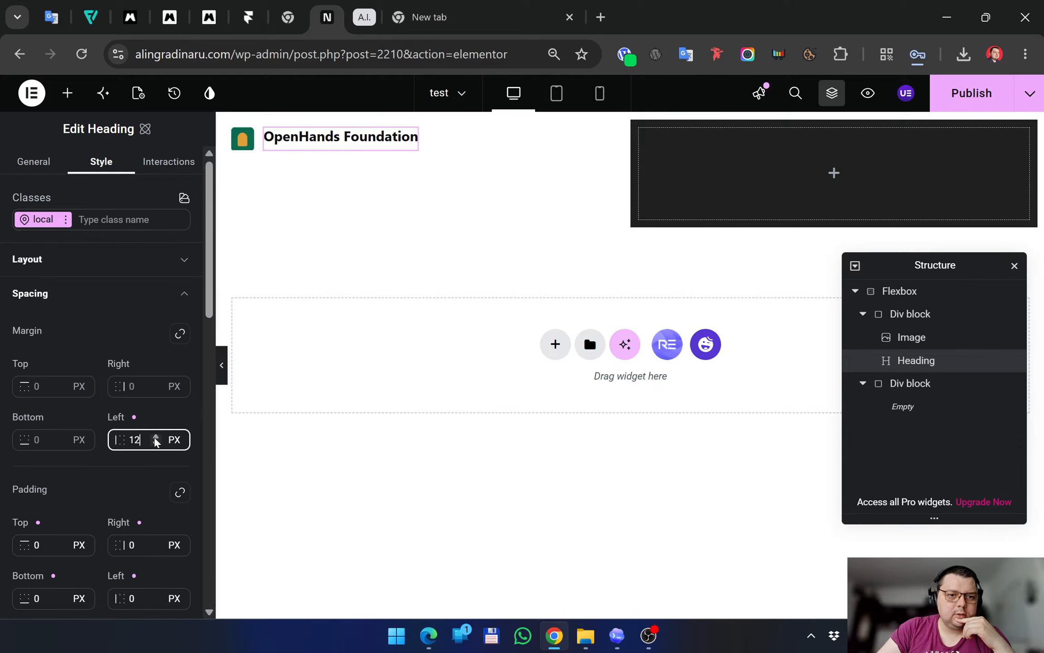
{"action": "left_click", "coordinate": [155, 436]}
{"action": "left_click", "coordinate": [156, 443]}
{"action": "left_click", "coordinate": [156, 442]}
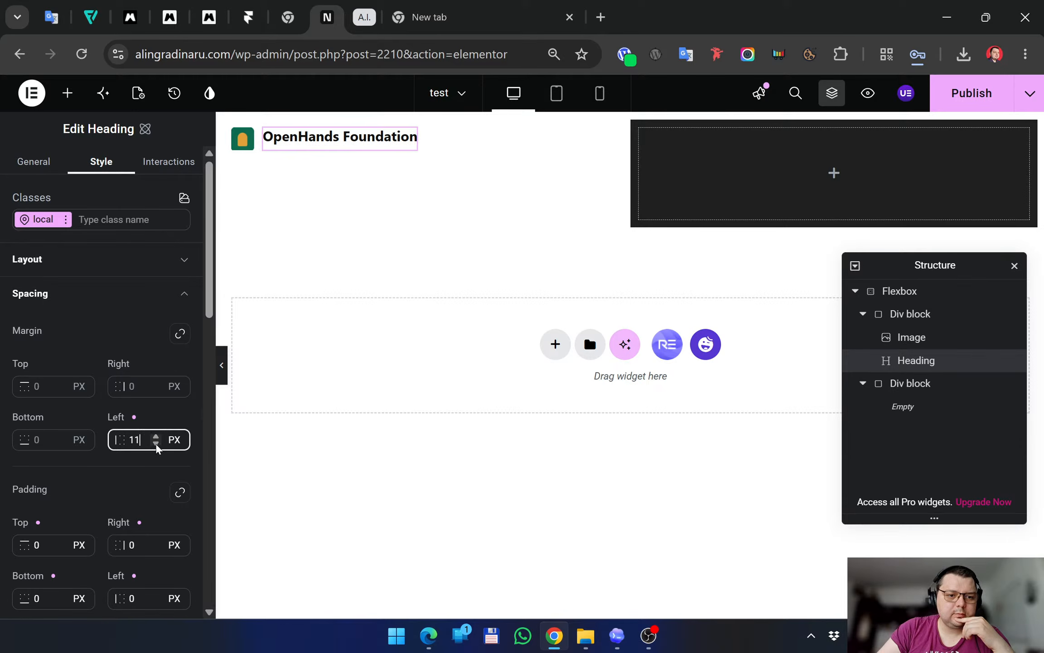
{"action": "left_click", "coordinate": [156, 443]}
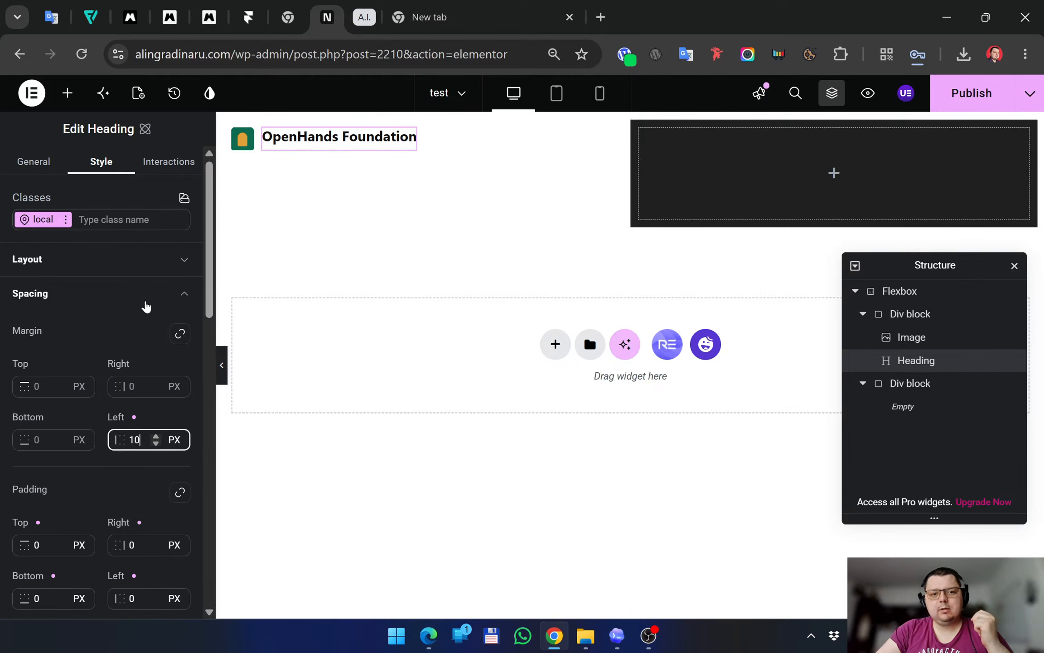
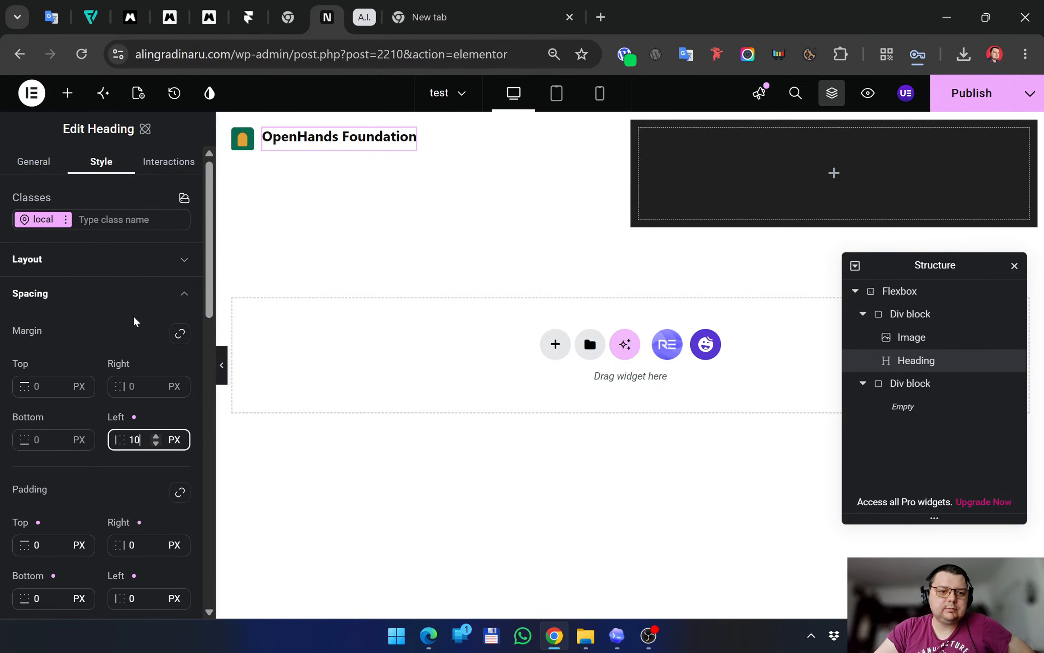
{"action": "left_click", "coordinate": [2, 317]}
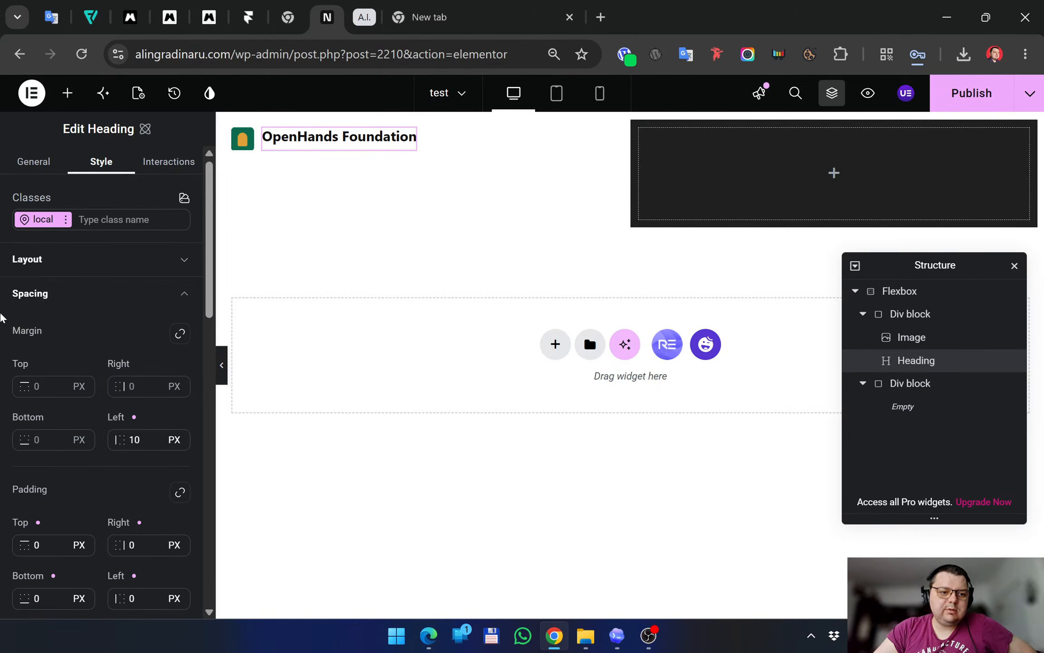
Increase the heading's left margin slightly and switch to Edge to compare the logo spacing with the reference design
{"action": "scroll", "coordinate": [2, 376], "scroll_direction": "down", "scroll_amount": 2}
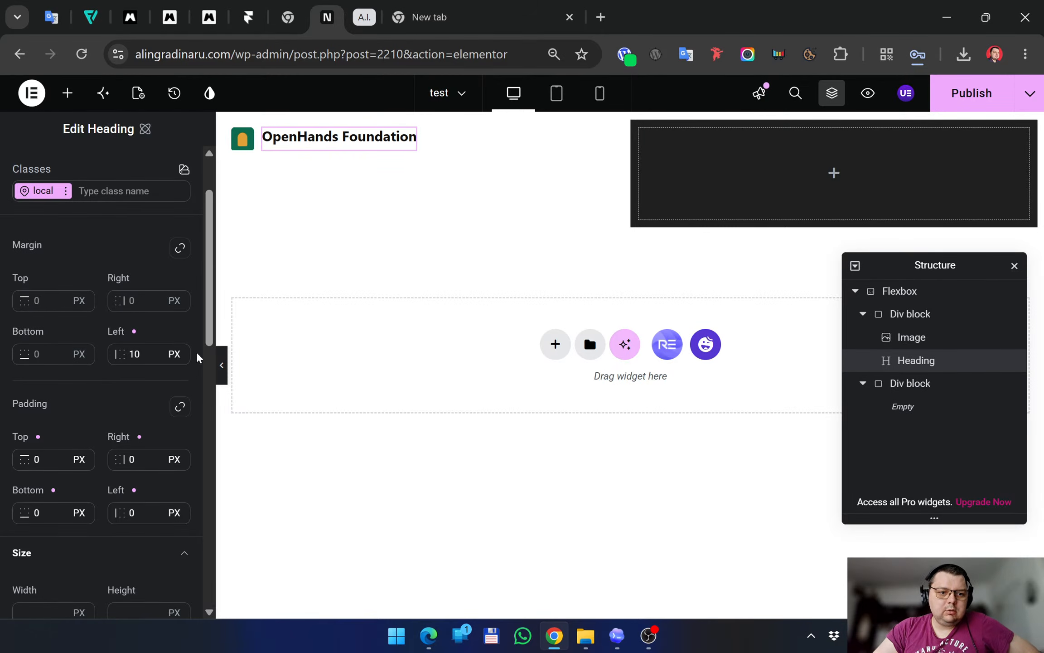
{"action": "left_click", "coordinate": [137, 354]}
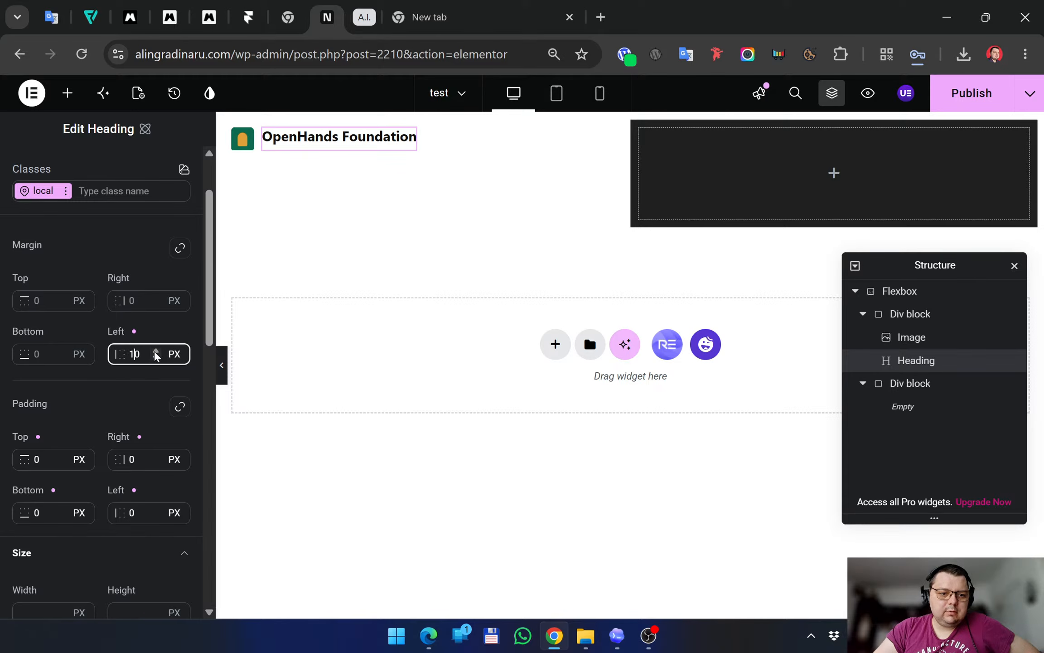
{"action": "left_click", "coordinate": [156, 351]}
{"action": "left_click", "coordinate": [155, 351]}
{"action": "left_click", "coordinate": [430, 637]}
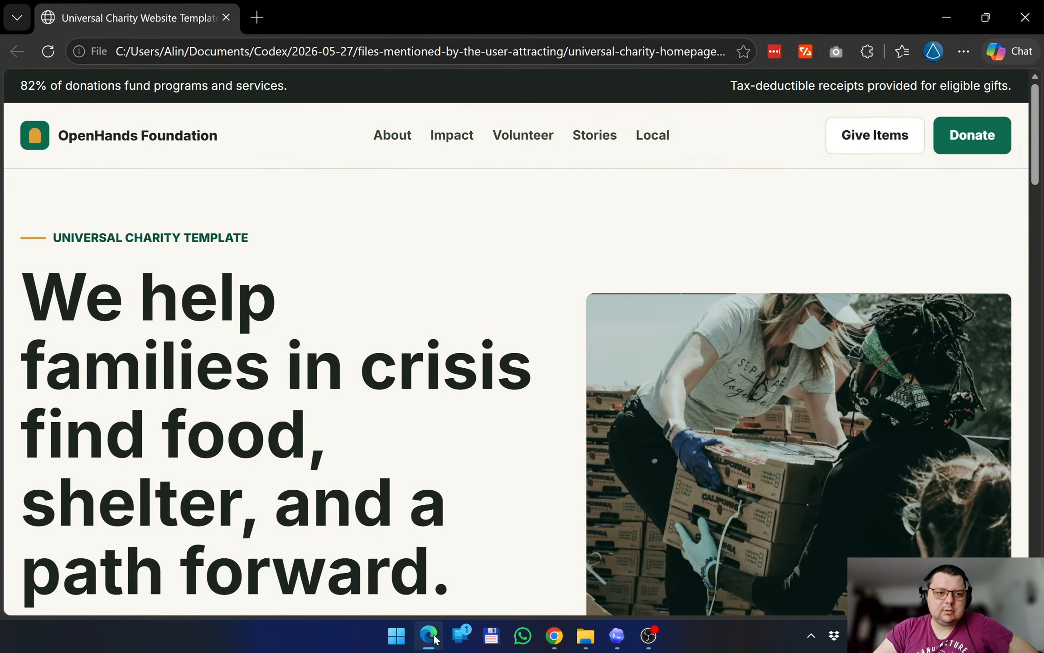
Compare the logo and heading spacing in the Elementor editor with the reference header in Edge, finishing back in the editor
{"action": "left_click", "coordinate": [430, 637]}
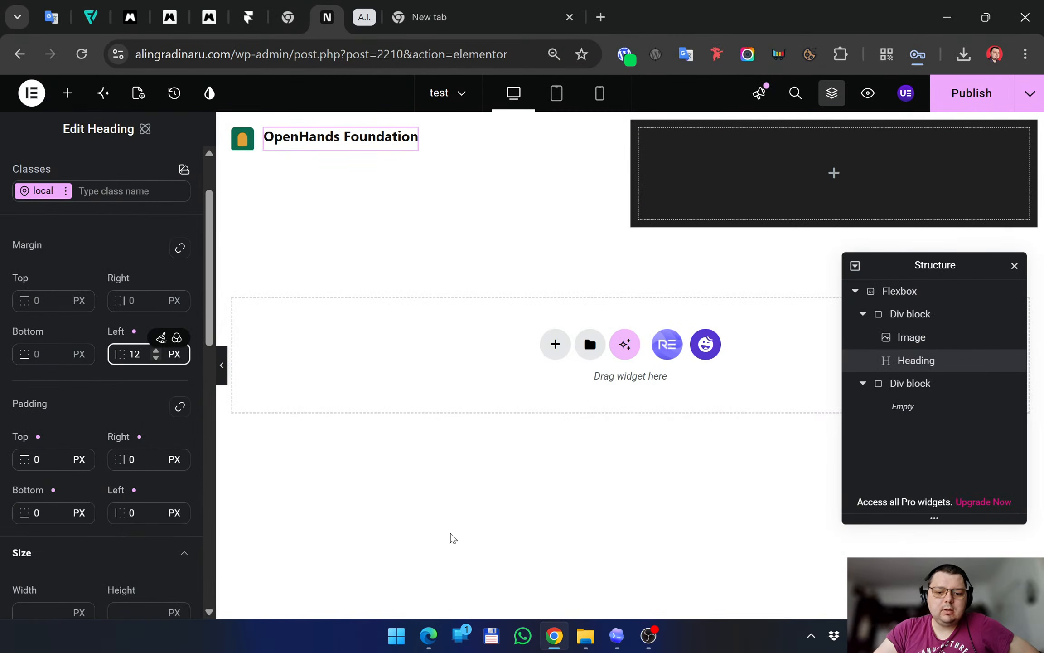
{"action": "left_click", "coordinate": [429, 636]}
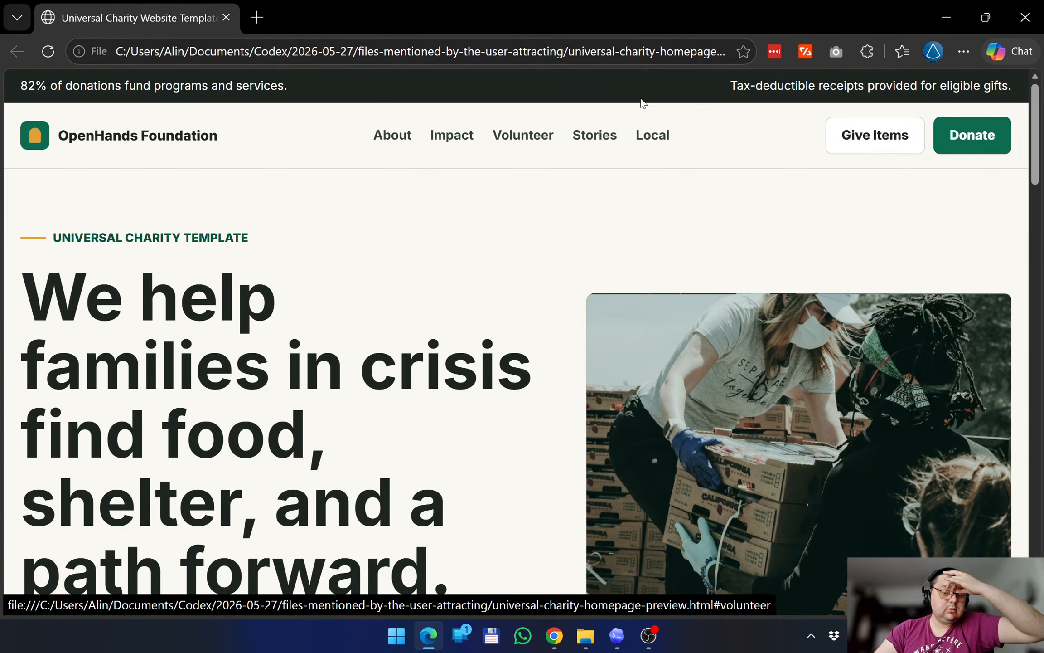
{"action": "left_click", "coordinate": [947, 17]}
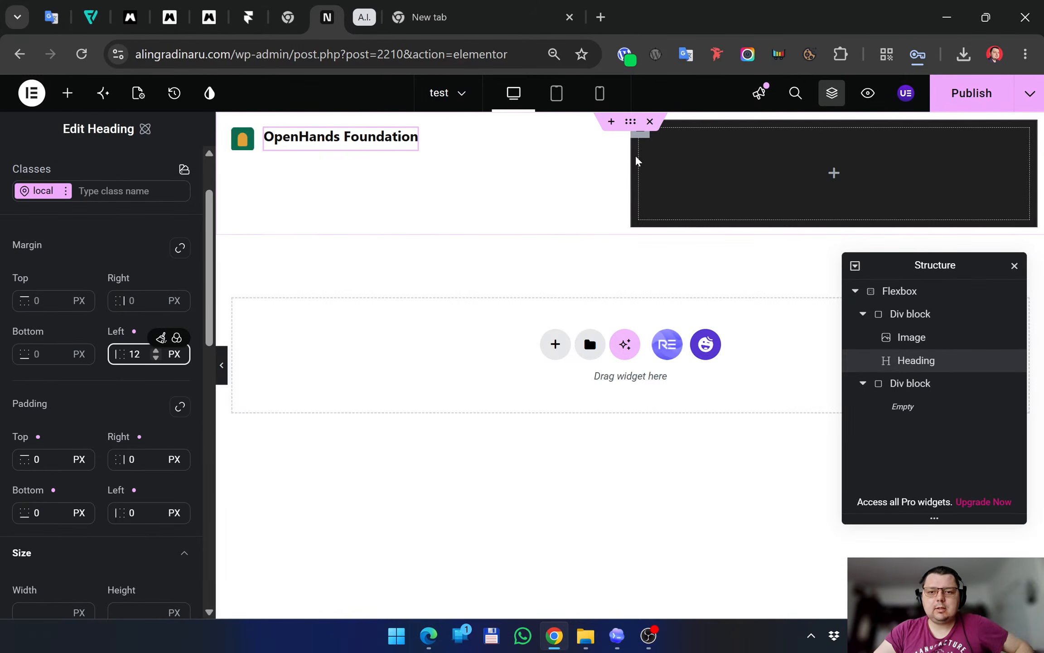
Move the empty dark div block above the logo and heading div block in the page structure
{"action": "left_click_drag", "start_coordinate": [744, 173], "coordinate": [857, 282]}
{"action": "left_click", "coordinate": [903, 387]}
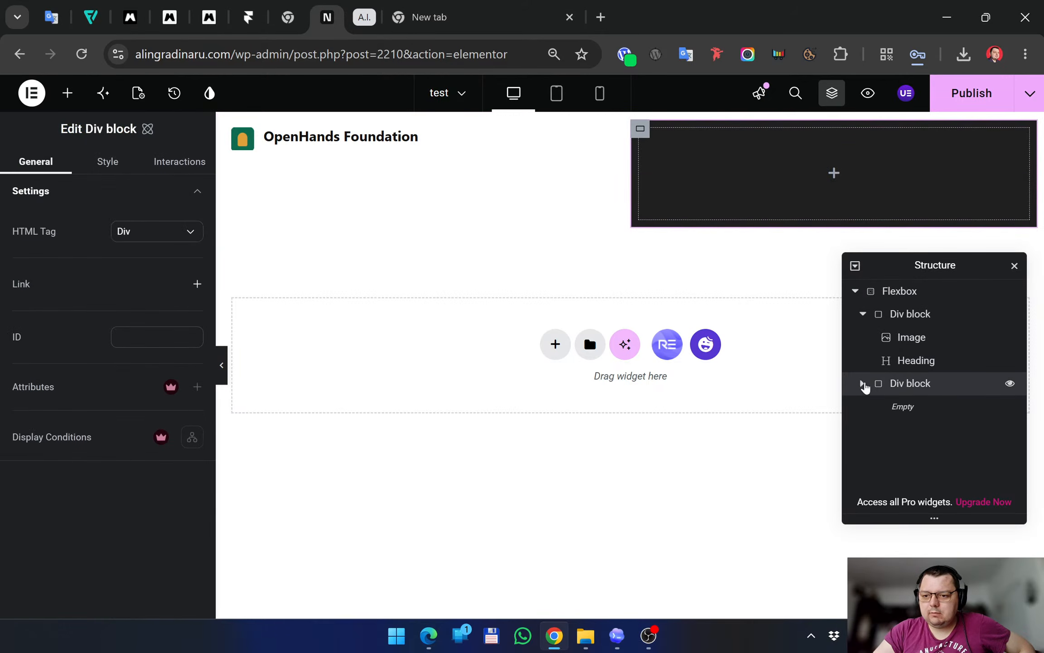
{"action": "left_click", "coordinate": [863, 383]}
{"action": "left_click", "coordinate": [1010, 385]}
{"action": "left_click", "coordinate": [1011, 385]}
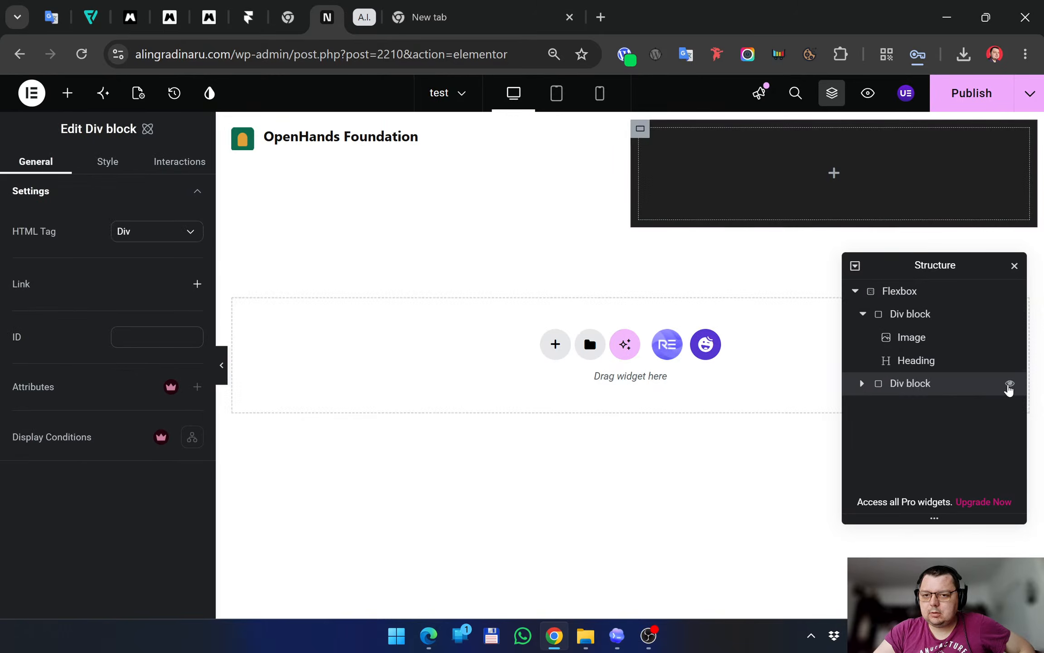
{"action": "left_click_drag", "start_coordinate": [921, 389], "coordinate": [912, 286]}
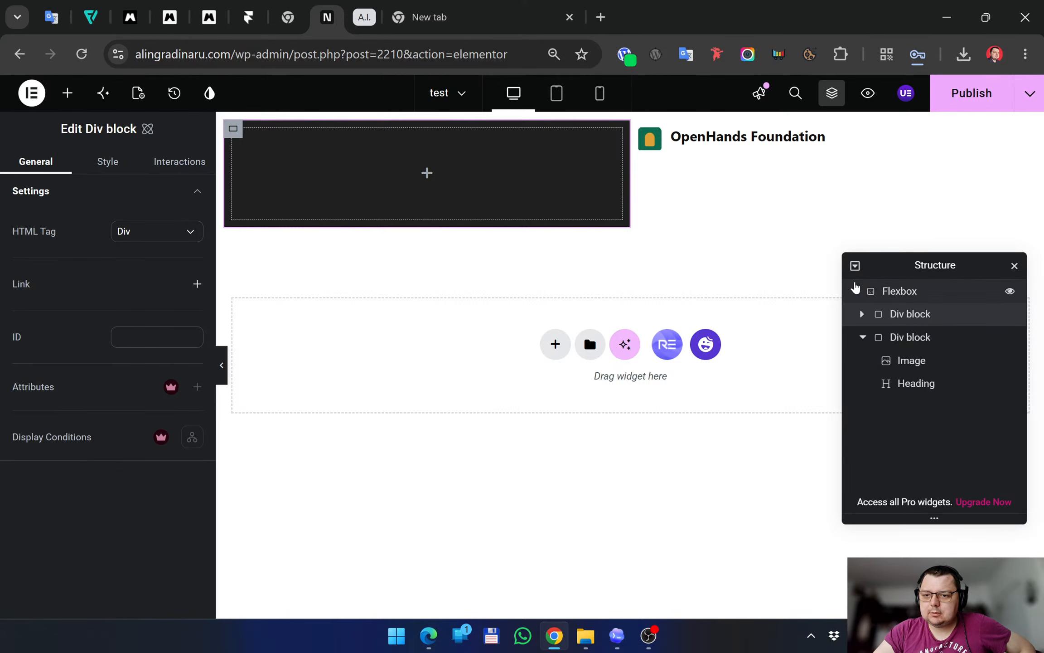
Set the empty dark div block's flex child order to first
{"action": "left_click", "coordinate": [106, 163]}
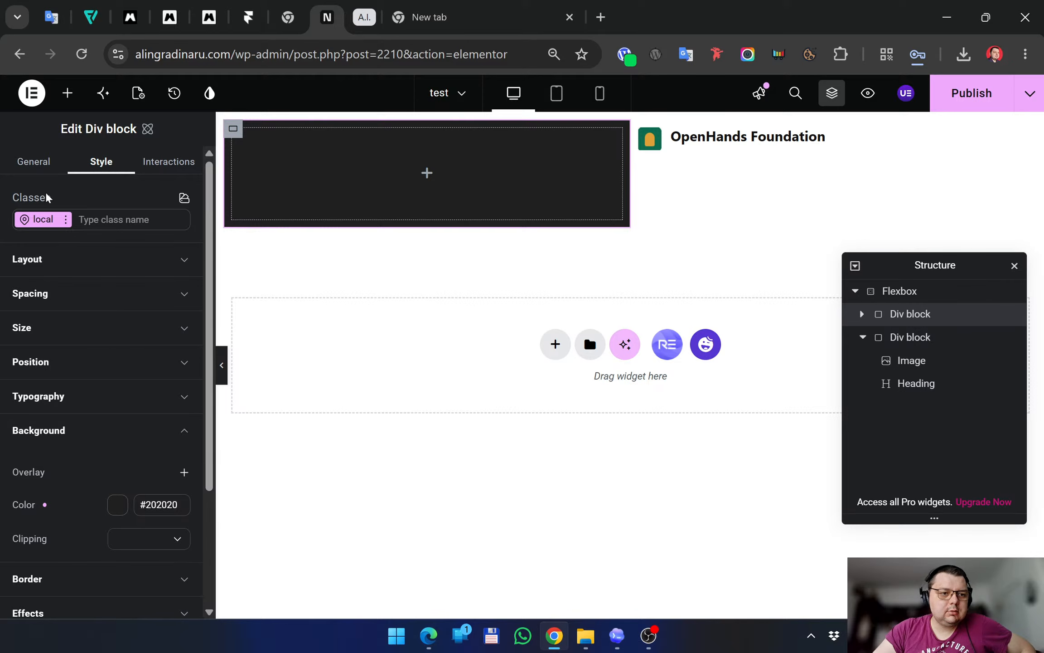
{"action": "left_click", "coordinate": [20, 161]}
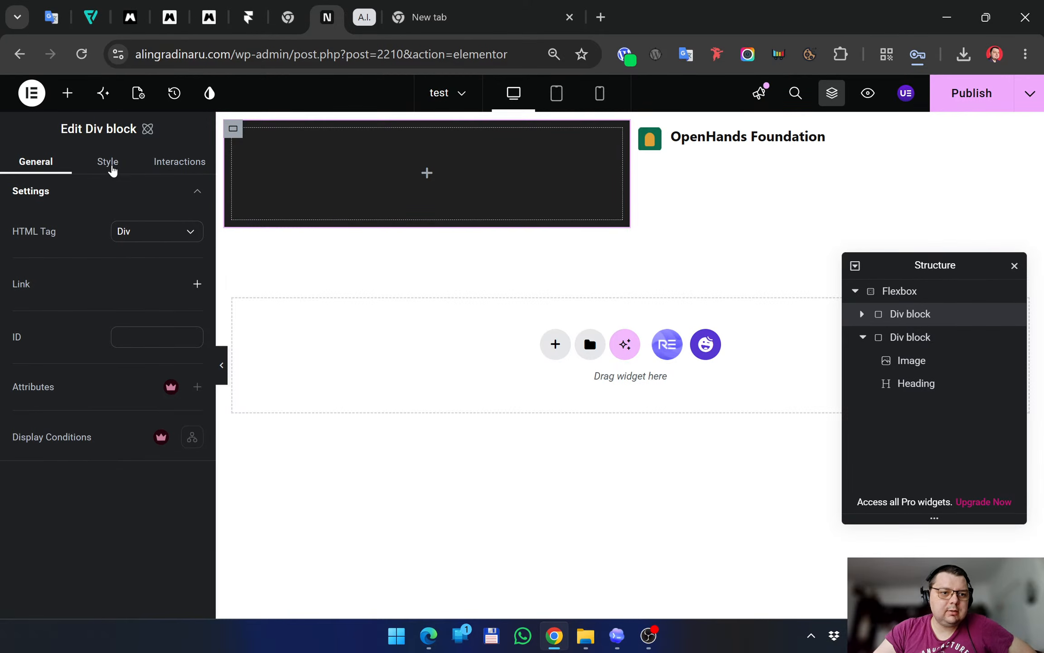
{"action": "left_click", "coordinate": [106, 165]}
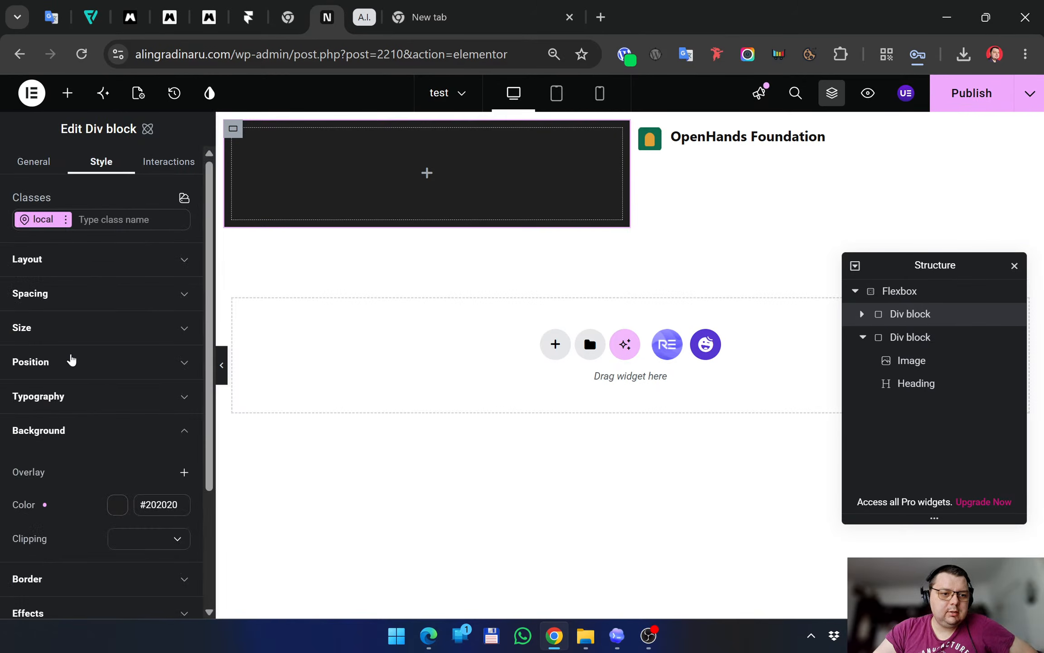
{"action": "scroll", "coordinate": [70, 361], "scroll_direction": "down", "scroll_amount": 3}
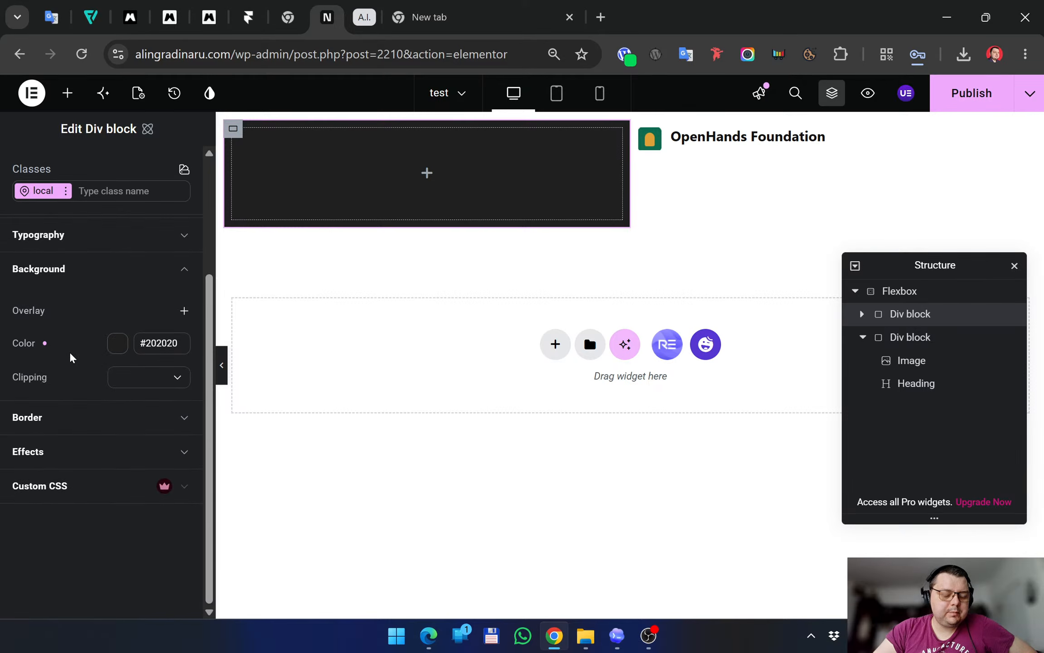
{"action": "scroll", "coordinate": [71, 370], "scroll_direction": "up", "scroll_amount": 3}
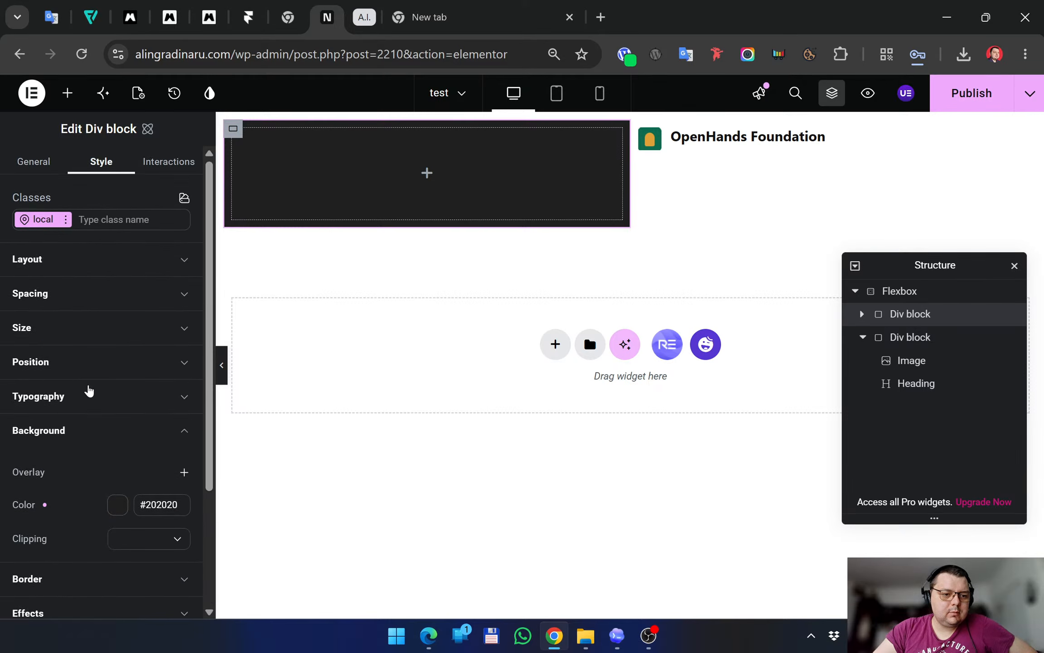
{"action": "left_click", "coordinate": [72, 364]}
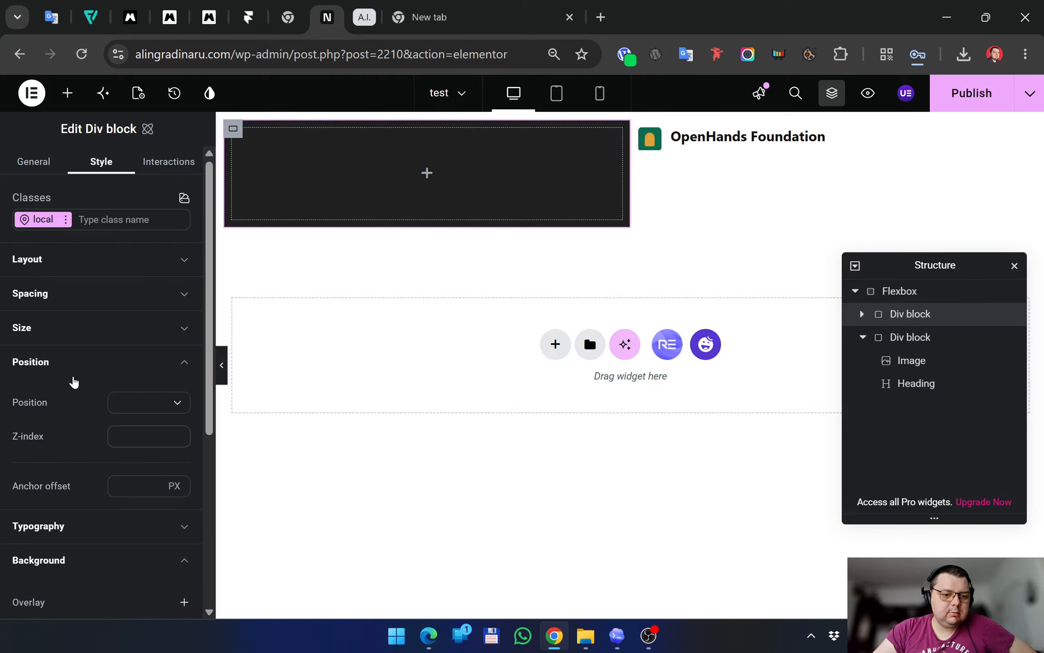
{"action": "left_click", "coordinate": [39, 365]}
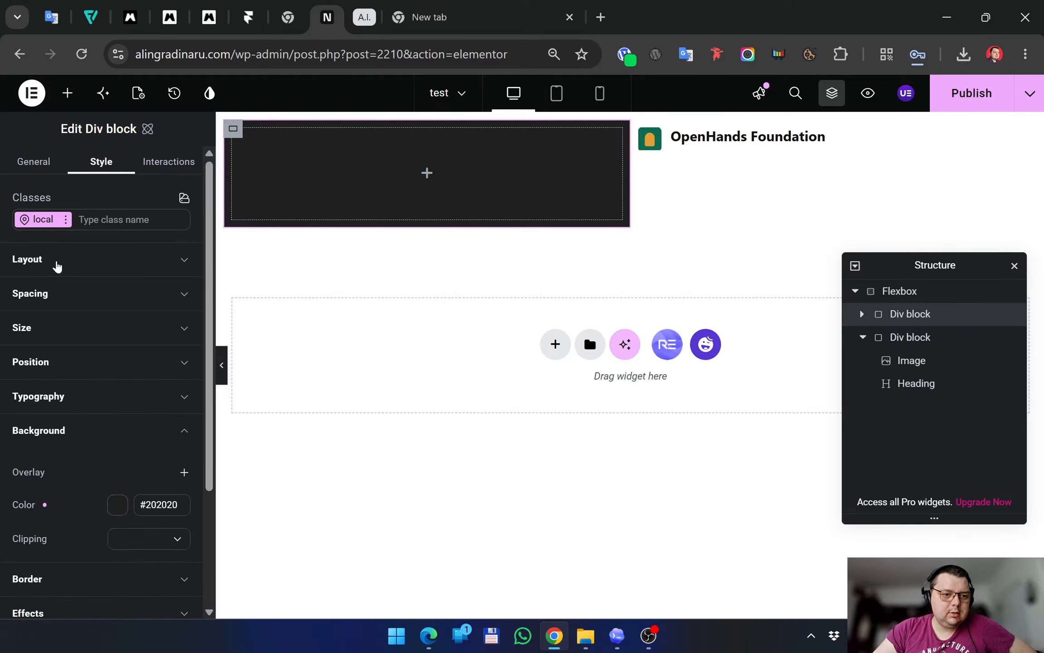
{"action": "left_click", "coordinate": [57, 263]}
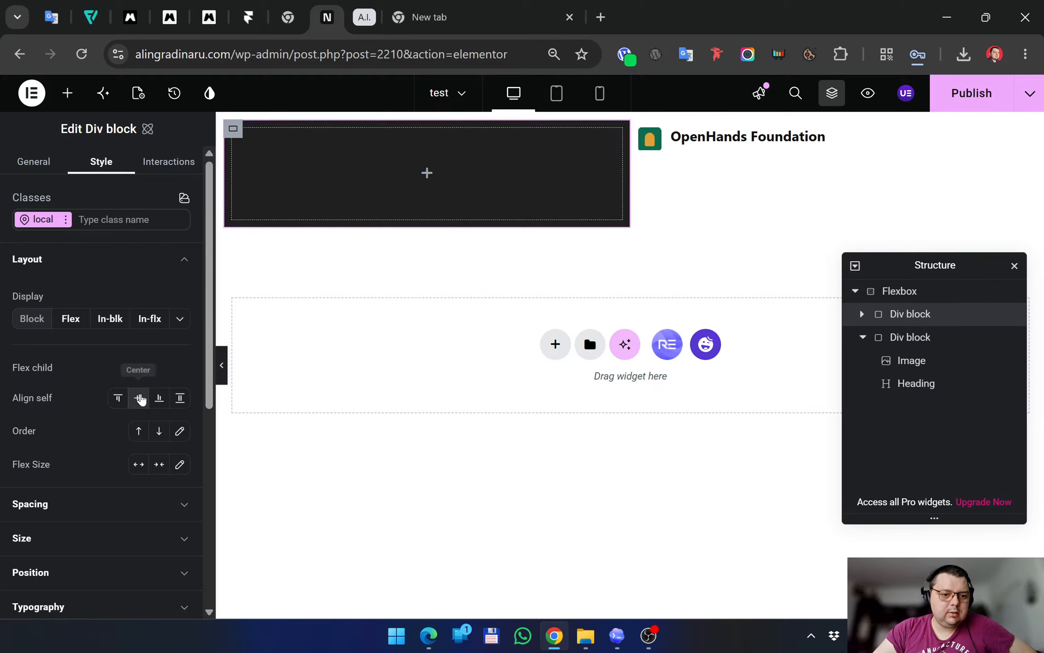
{"action": "left_click", "coordinate": [138, 432]}
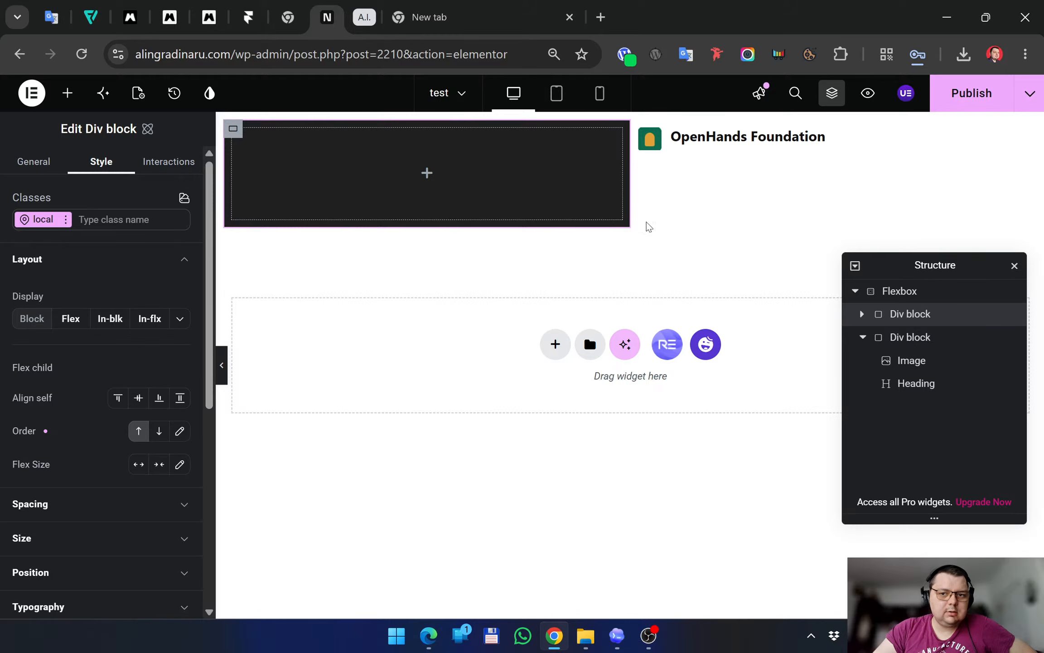
Add a new flexbox container below the header row and move the logo and heading div block into it
{"action": "left_click", "coordinate": [555, 344]}
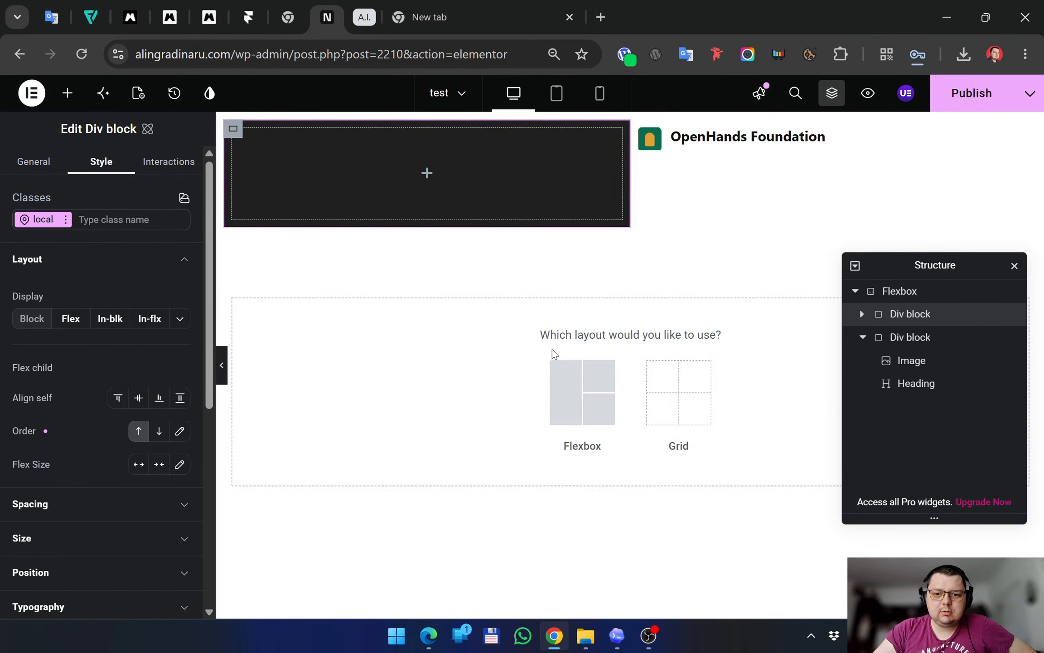
{"action": "left_click", "coordinate": [581, 388]}
{"action": "left_click", "coordinate": [437, 385]}
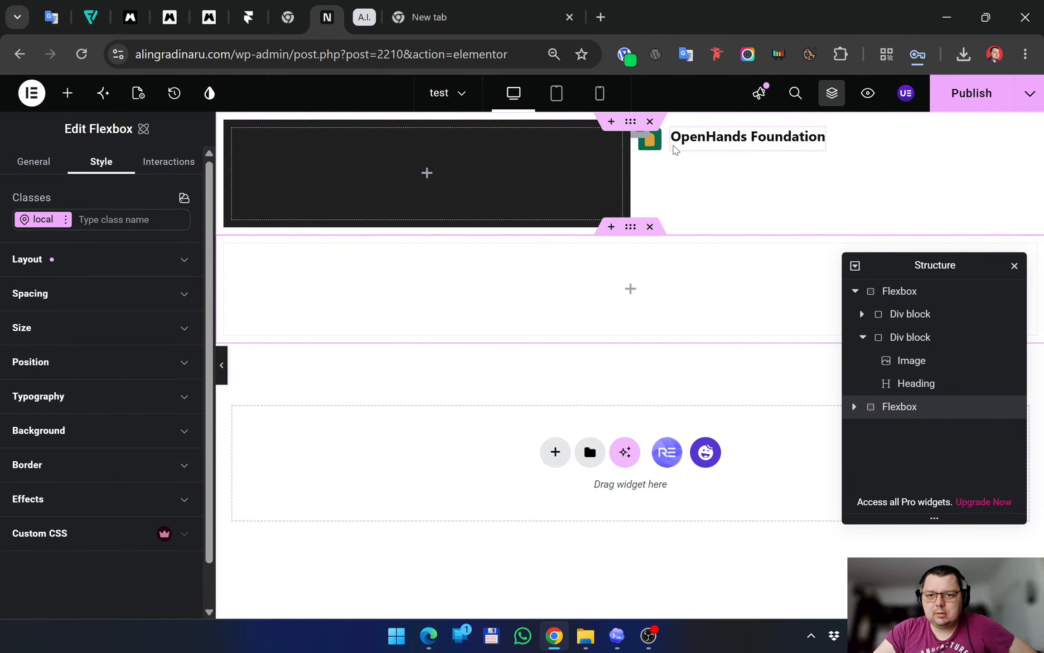
{"action": "left_click_drag", "start_coordinate": [646, 142], "coordinate": [622, 277]}
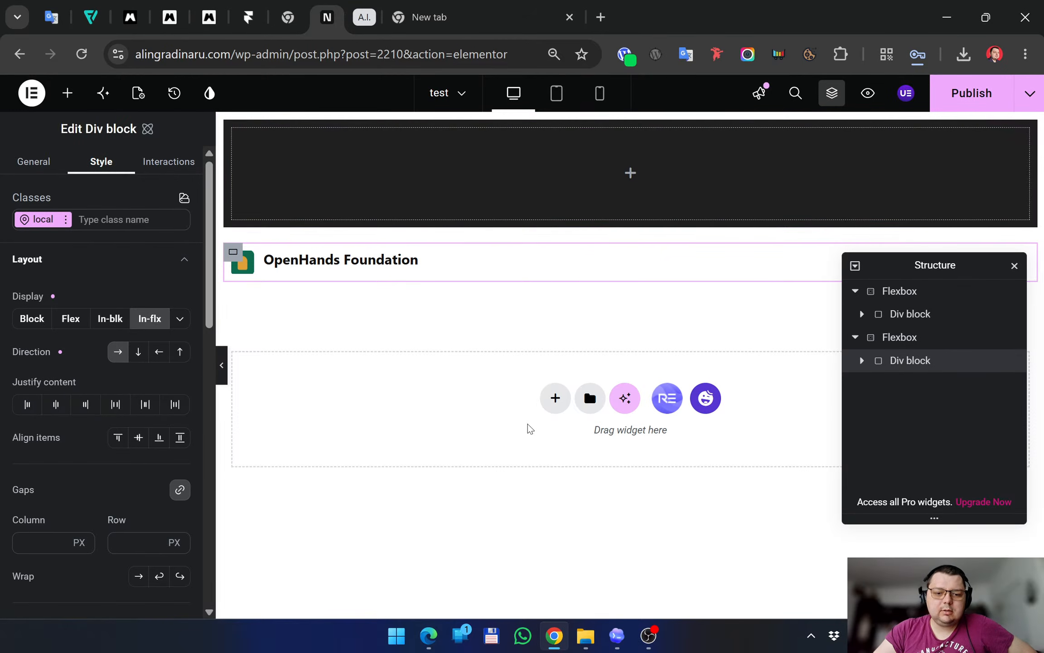
Copy "82% of donations fund programs and services." from the reference page in Edge and insert it as a paragraph in the dark div block
{"action": "left_click", "coordinate": [429, 635]}
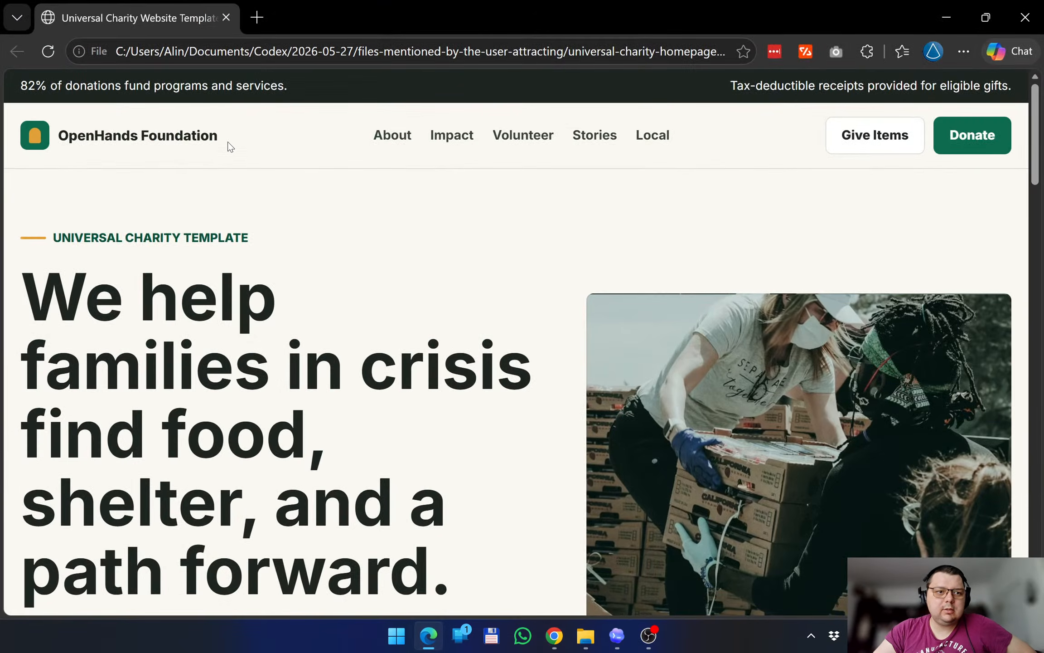
{"action": "left_click_drag", "start_coordinate": [307, 96], "coordinate": [21, 80]}
{"action": "key", "text": "ctrl+c"}
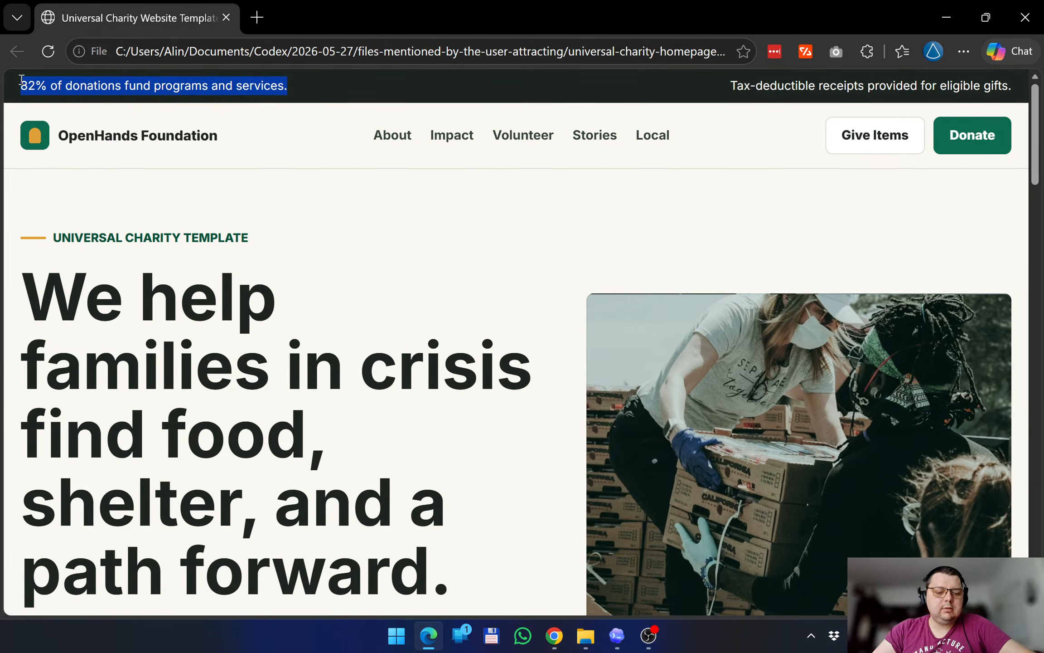
{"action": "left_click", "coordinate": [946, 16]}
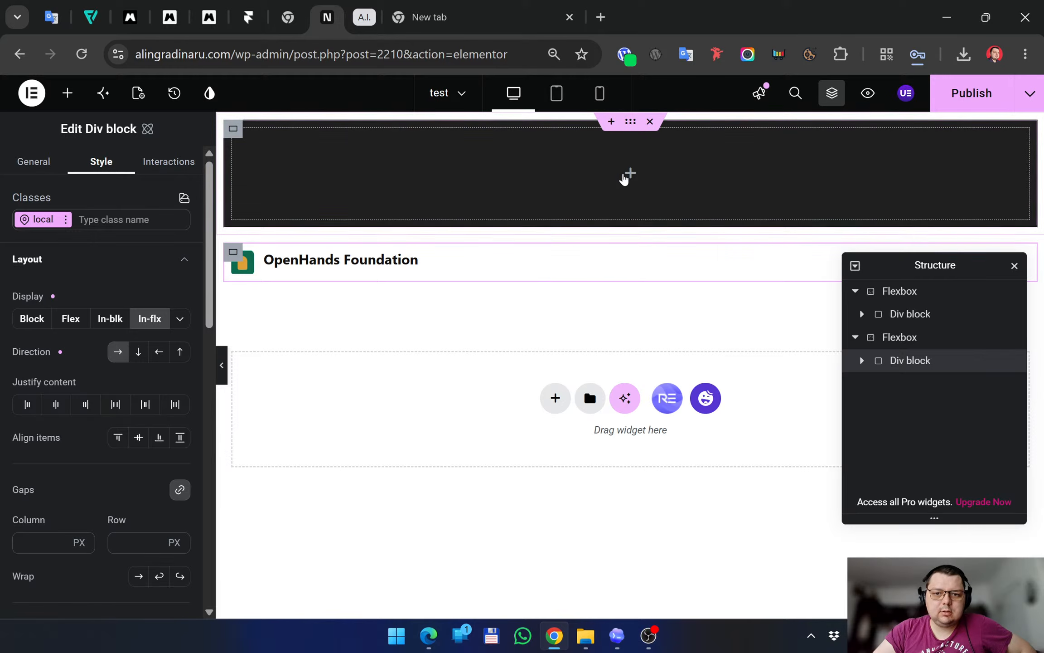
{"action": "left_click", "coordinate": [631, 175]}
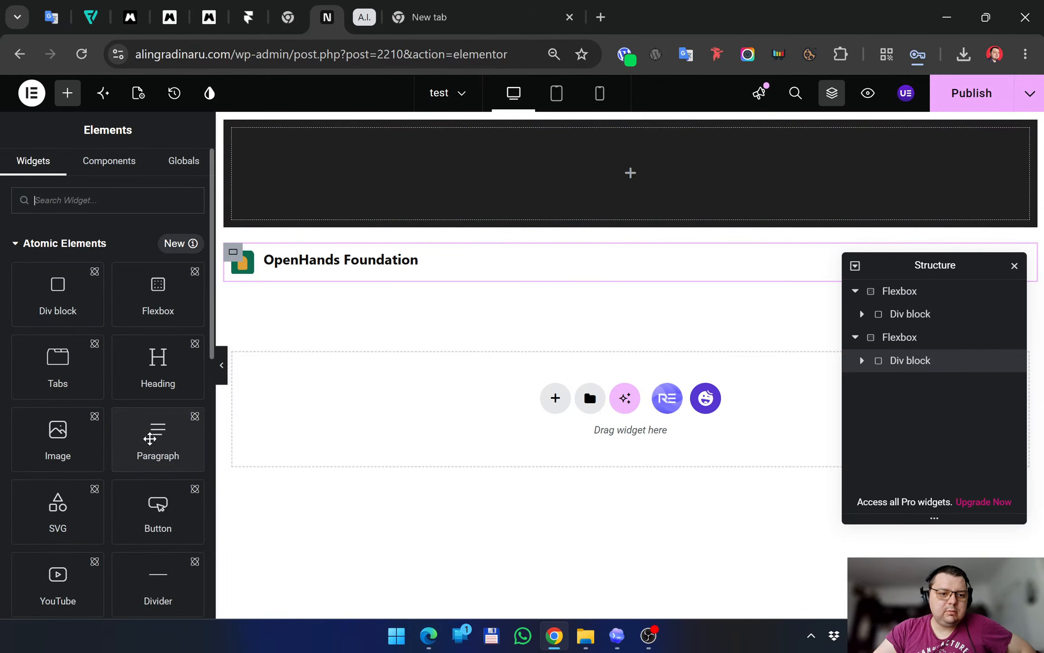
{"action": "left_click_drag", "start_coordinate": [166, 428], "coordinate": [503, 191]}
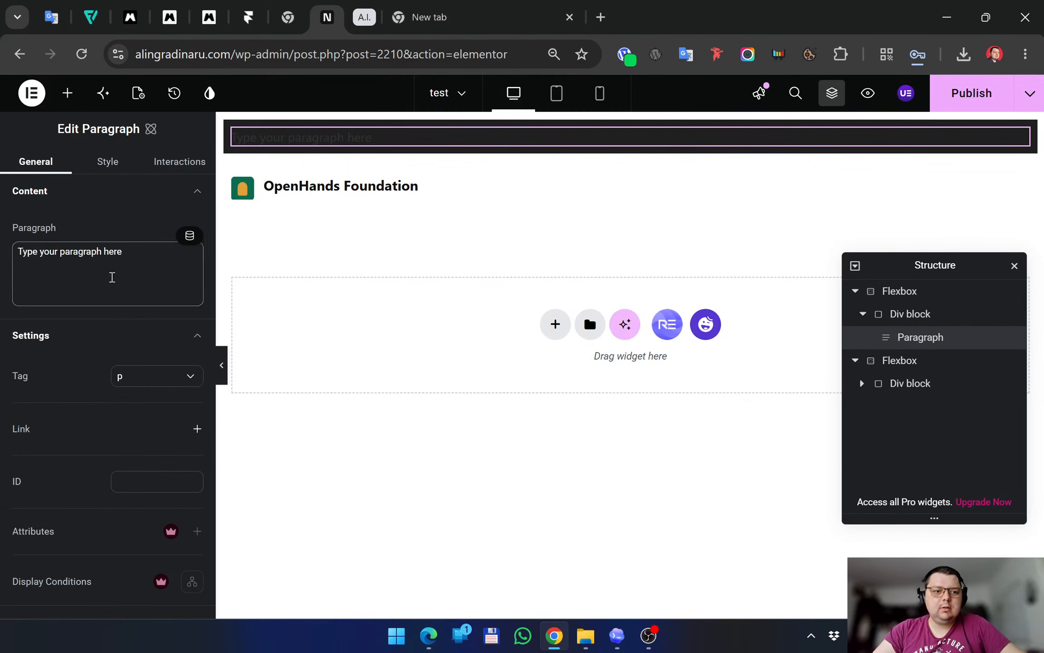
{"action": "left_click_drag", "start_coordinate": [131, 253], "coordinate": [9, 257]}
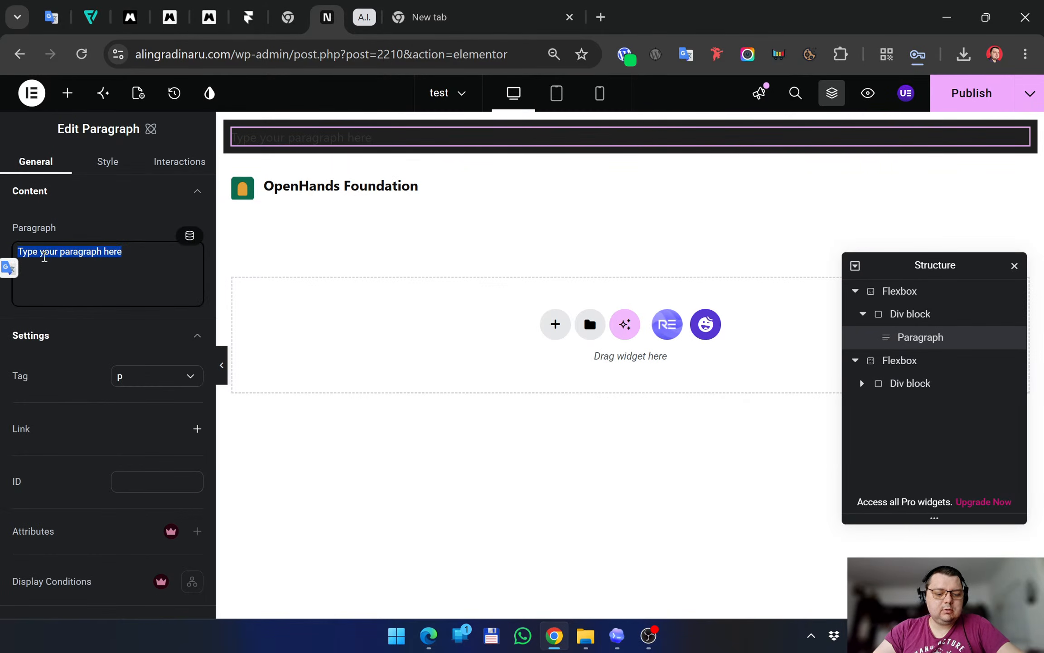
{"action": "key", "text": "ctrl+v"}
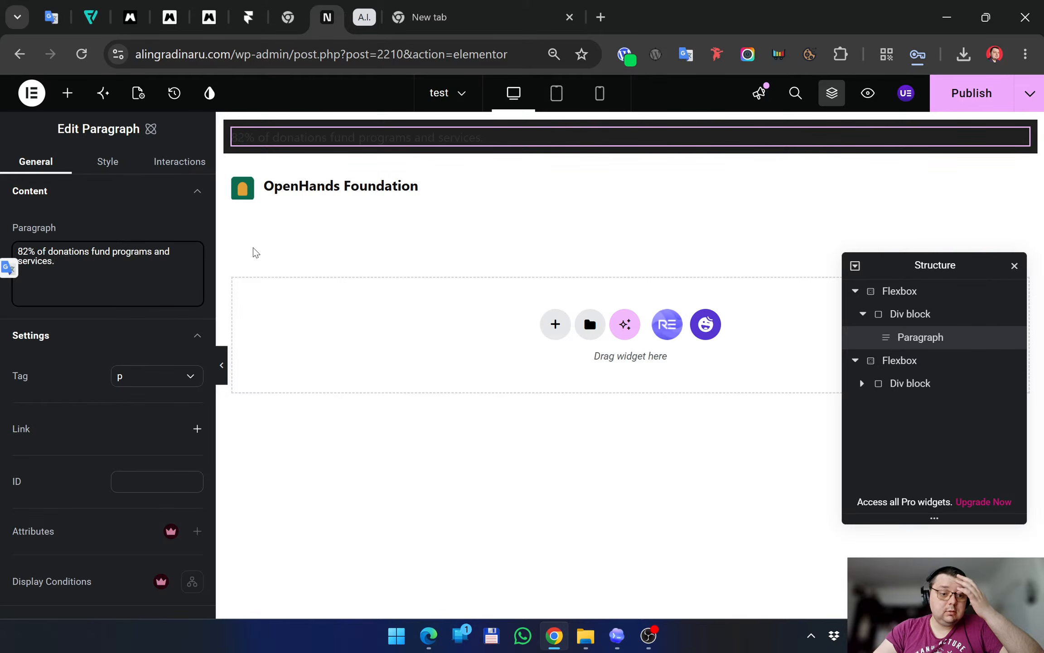
Set the donations paragraph's text color to white, #ffffff
{"action": "left_click", "coordinate": [111, 163]}
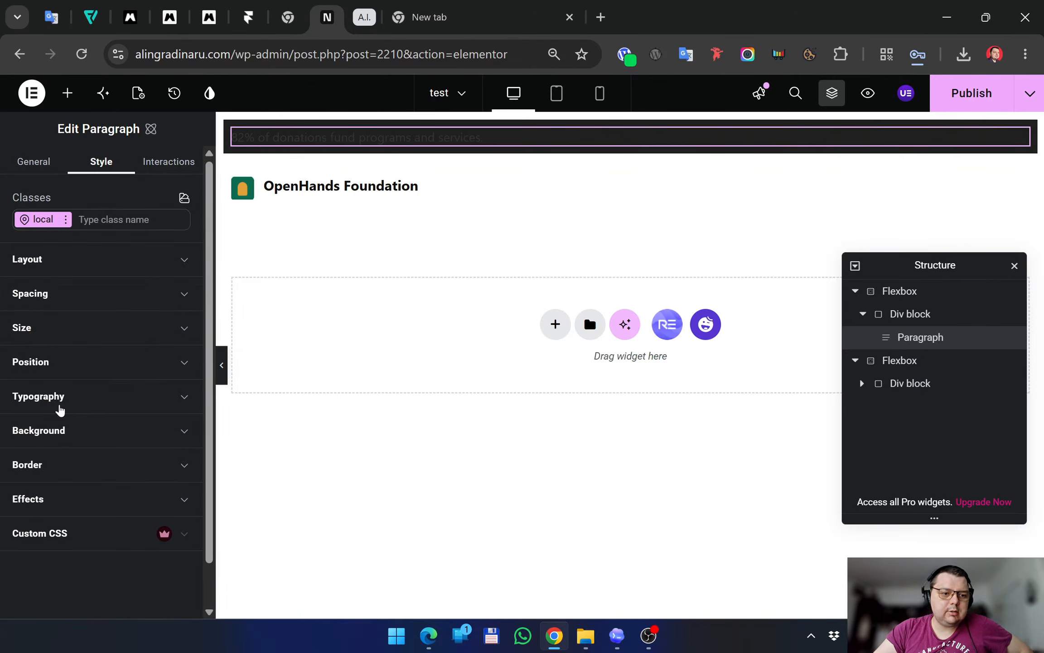
{"action": "left_click", "coordinate": [68, 407]}
{"action": "scroll", "coordinate": [86, 431], "scroll_direction": "down", "scroll_amount": 3}
{"action": "left_click", "coordinate": [117, 418]}
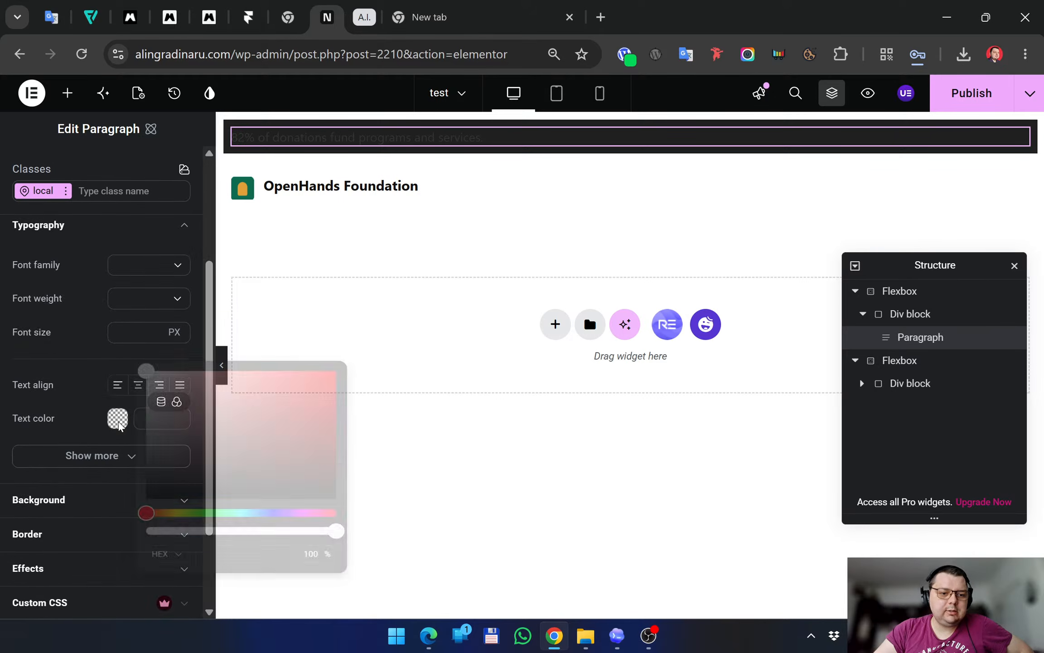
{"action": "left_click", "coordinate": [204, 434]}
{"action": "left_click_drag", "start_coordinate": [193, 403], "coordinate": [109, 335]}
{"action": "left_click", "coordinate": [533, 461]}
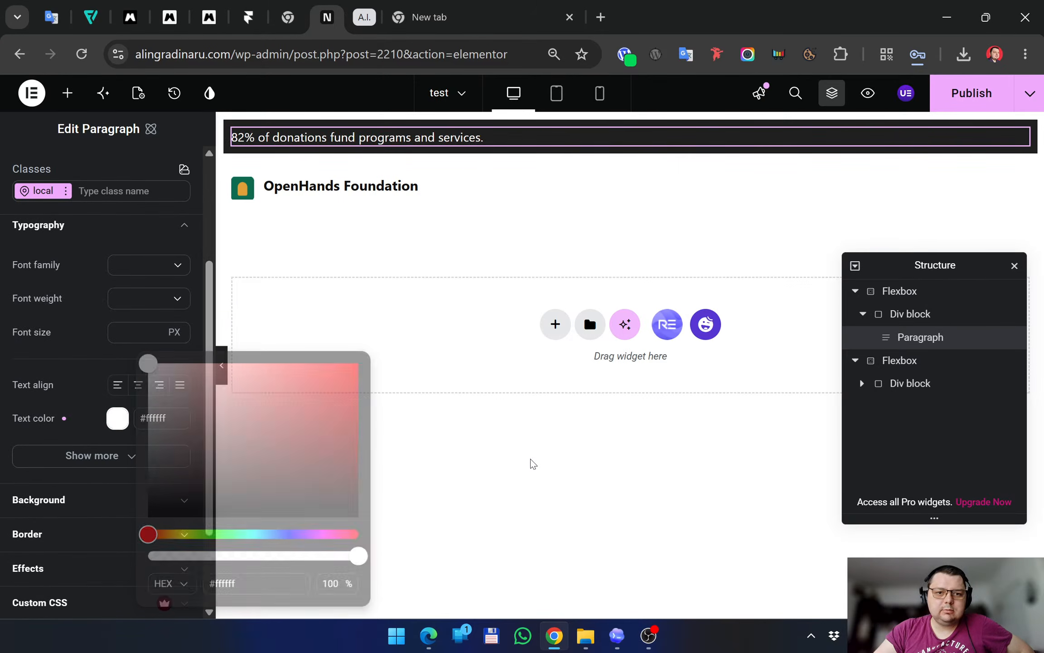
Copy "Tax-deductible receipts provided for eligible gifts." from the reference in Edge and add it to the donations paragraph, spaced toward the bar's far end
{"action": "left_click", "coordinate": [425, 639]}
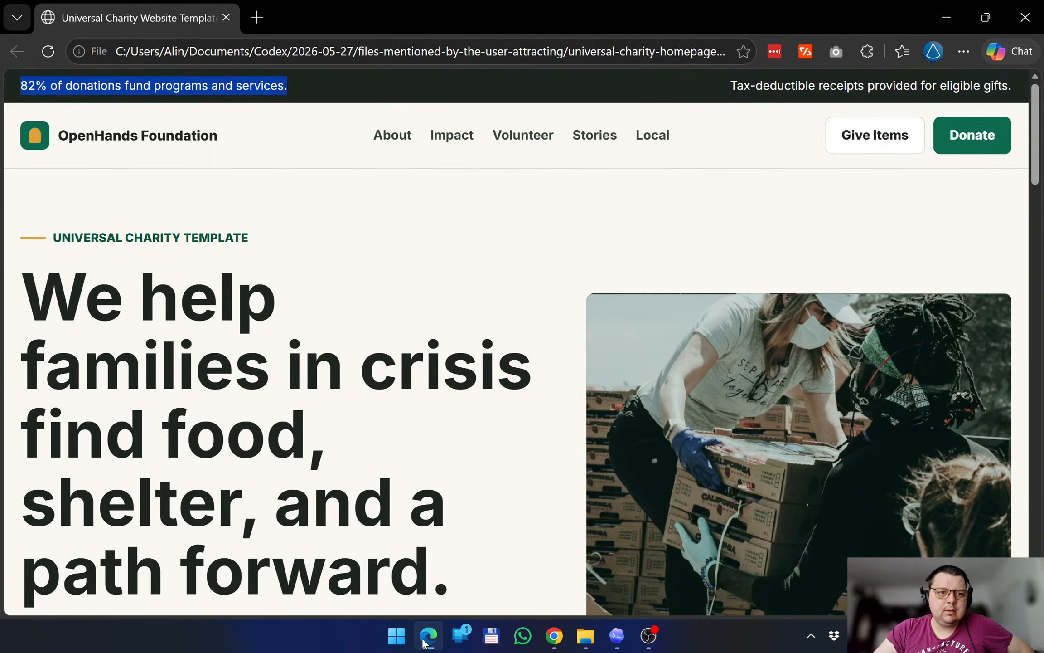
{"action": "left_click_drag", "start_coordinate": [731, 86], "coordinate": [1013, 91]}
{"action": "key", "text": "ctrl+c"}
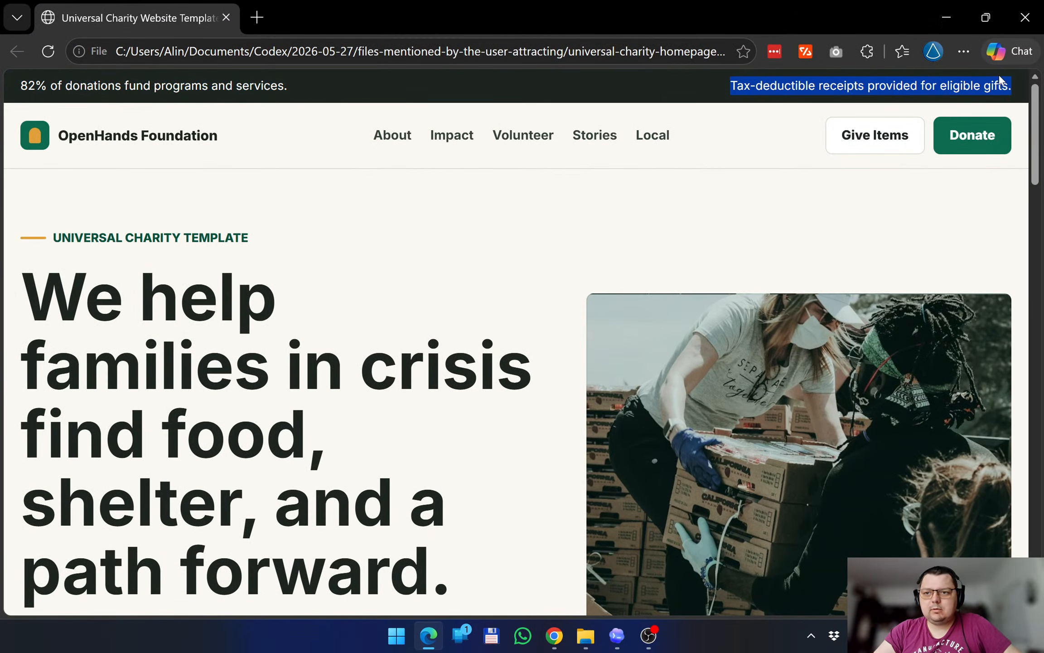
{"action": "left_click", "coordinate": [947, 17]}
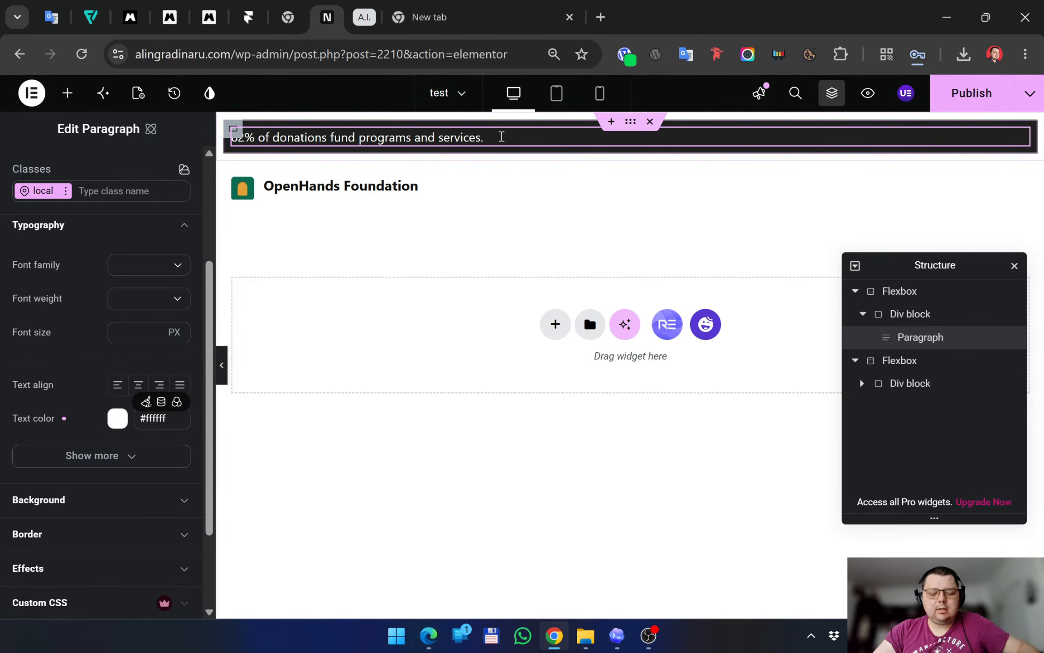
{"action": "key", "text": "ctrl+v"}
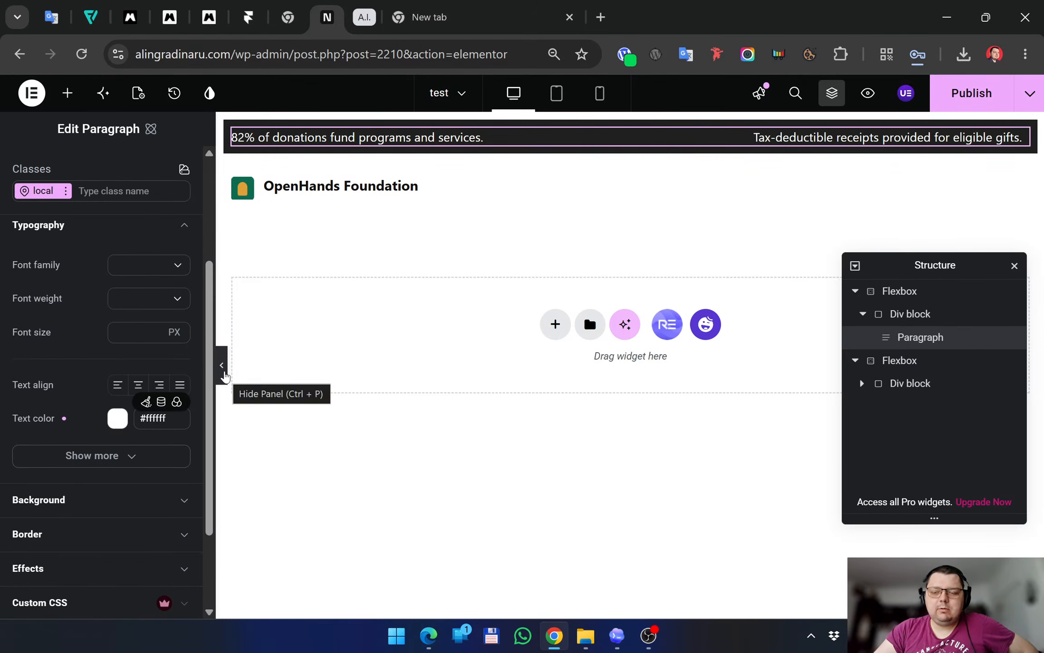
Preview the announcement bar at full page width with the editing controls hidden
{"action": "left_click", "coordinate": [222, 367]}
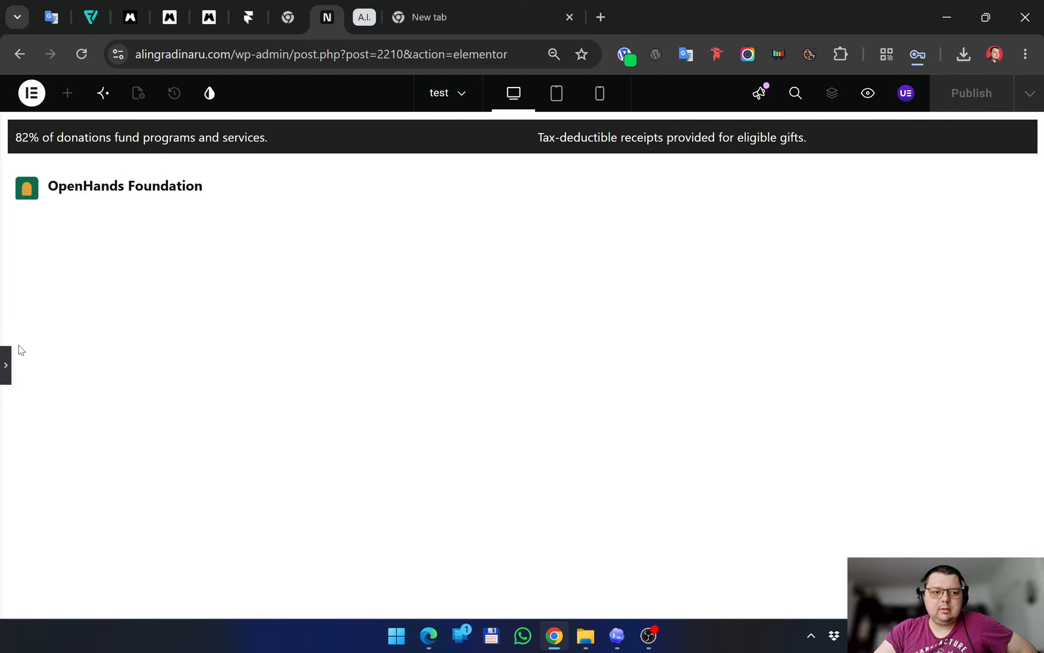
{"action": "left_click", "coordinate": [6, 367]}
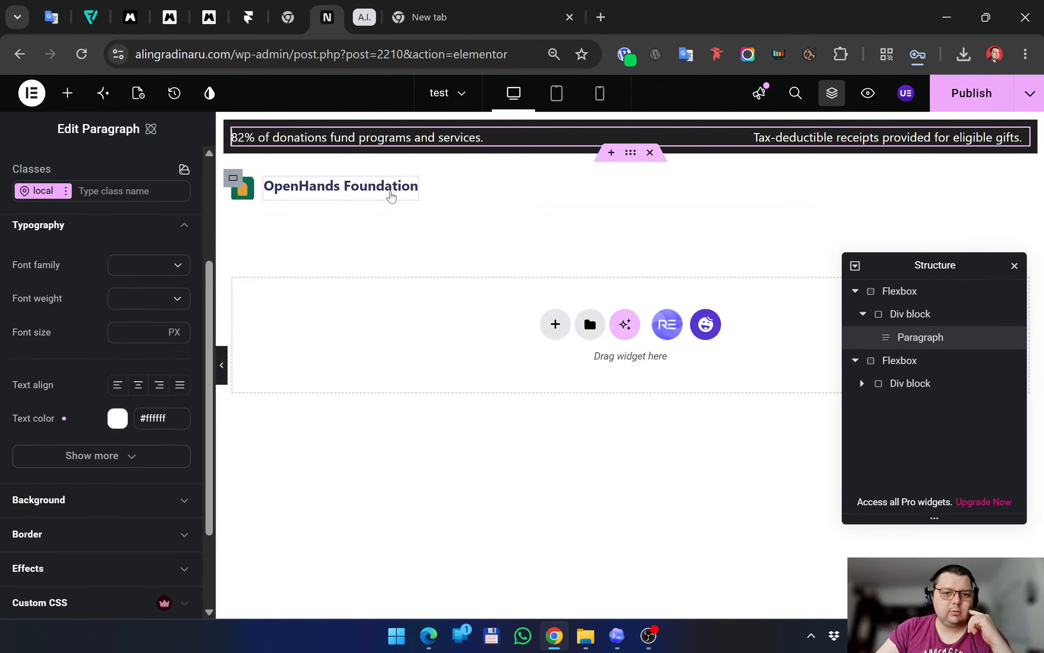
{"action": "left_click", "coordinate": [611, 121]}
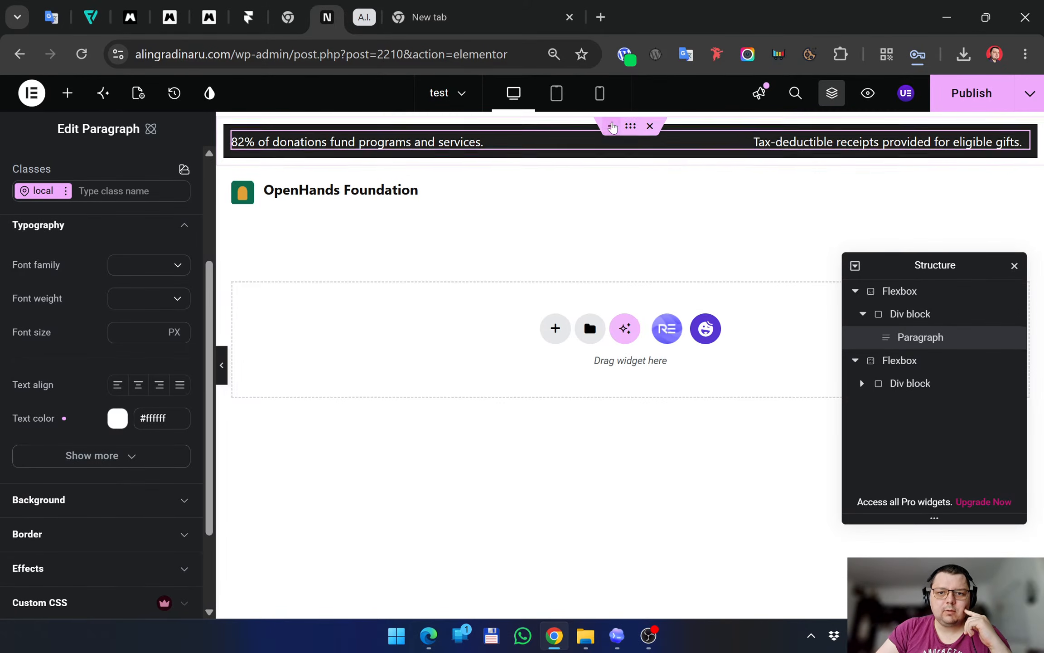
{"action": "left_click", "coordinate": [1003, 154]}
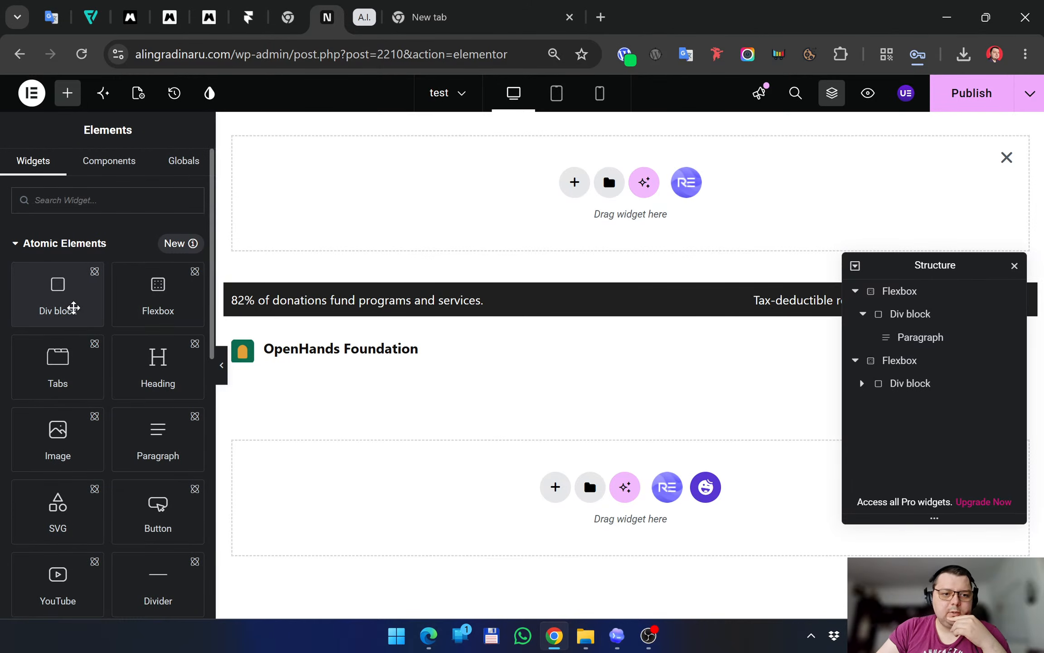
Cut "Tax-deductible receipts provided for eligible gifts." and its leading spaces from the donations paragraph
{"action": "left_click", "coordinate": [396, 303]}
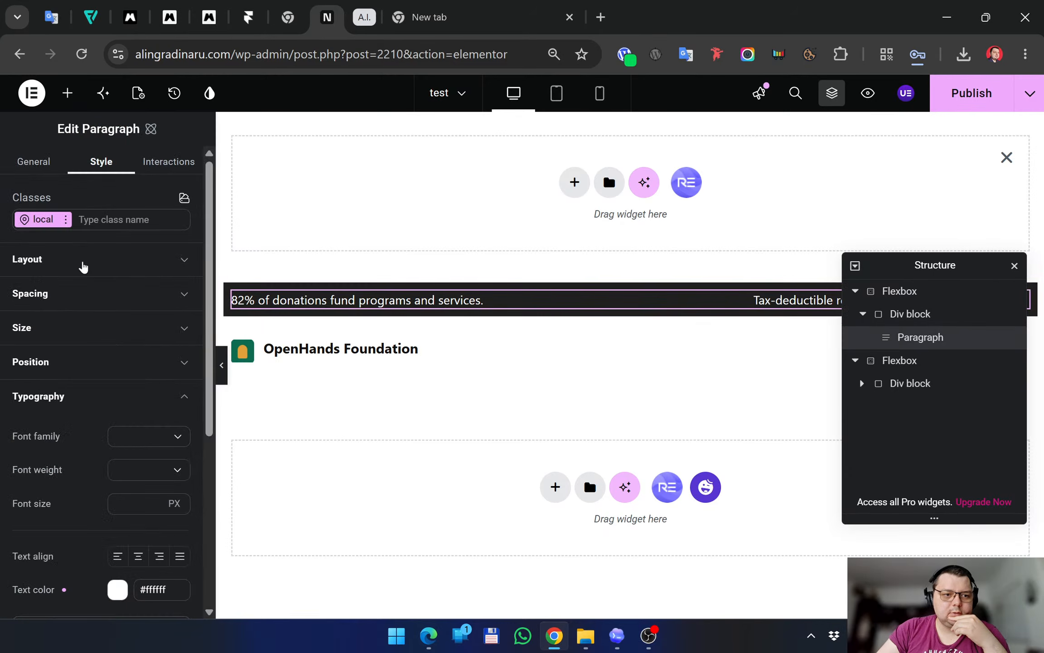
{"action": "scroll", "coordinate": [98, 348], "scroll_direction": "down", "scroll_amount": 3}
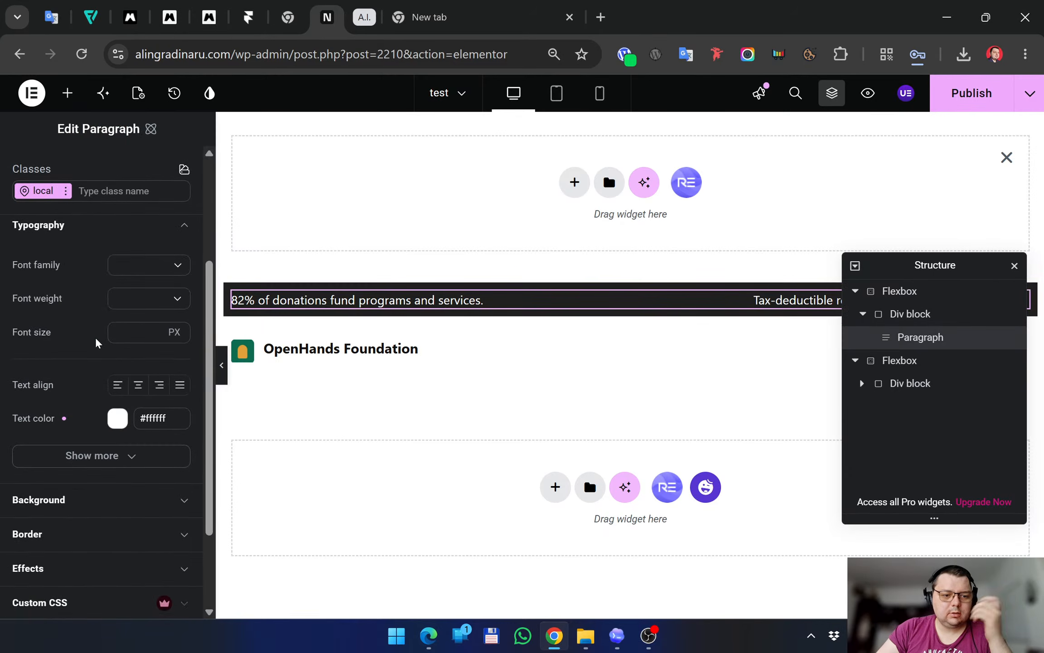
{"action": "scroll", "coordinate": [97, 343], "scroll_direction": "up", "scroll_amount": 3}
{"action": "left_click", "coordinate": [45, 174]}
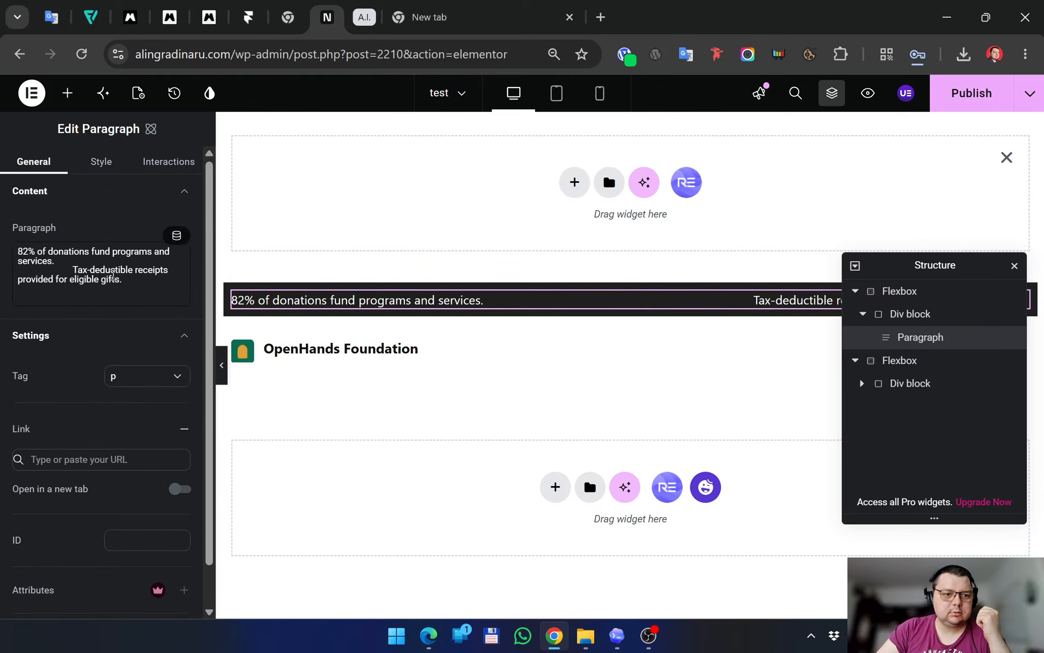
{"action": "left_click_drag", "start_coordinate": [124, 280], "coordinate": [94, 275]}
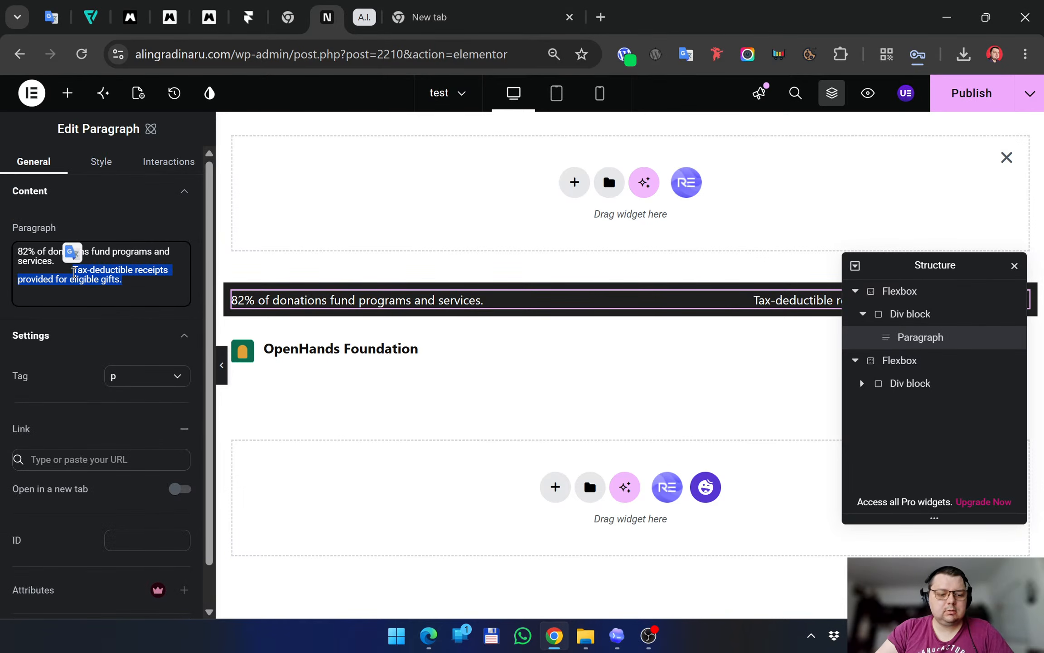
{"action": "key", "text": "BackSpace"}
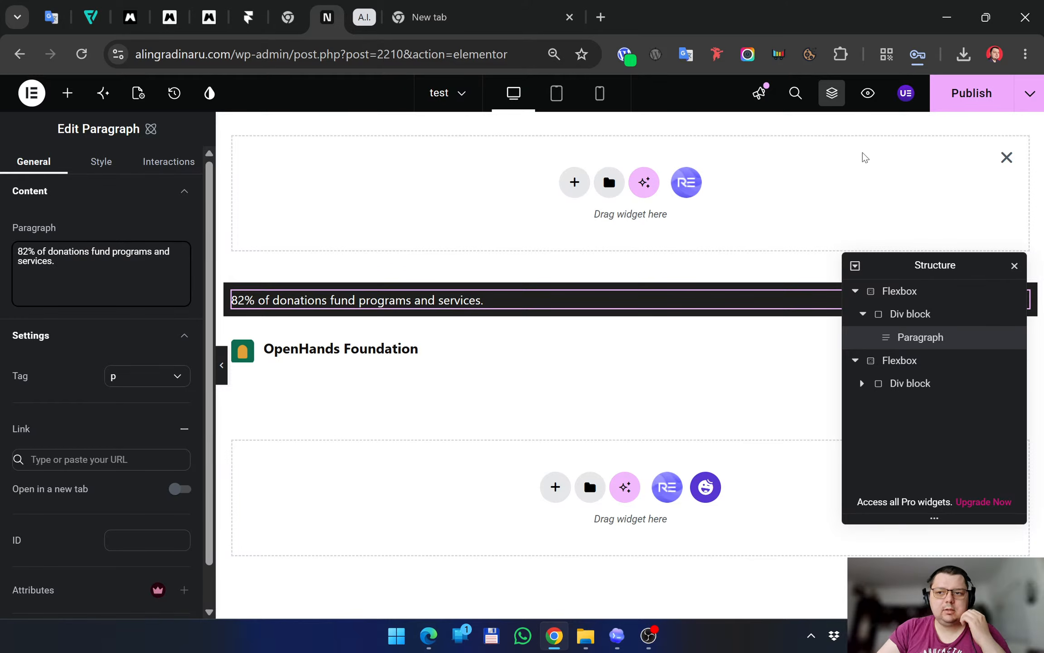
Try to dismiss the empty insertion area above the announcement bar and close the page structure outline
{"action": "right_click", "coordinate": [1009, 156]}
{"action": "left_click", "coordinate": [1009, 157]}
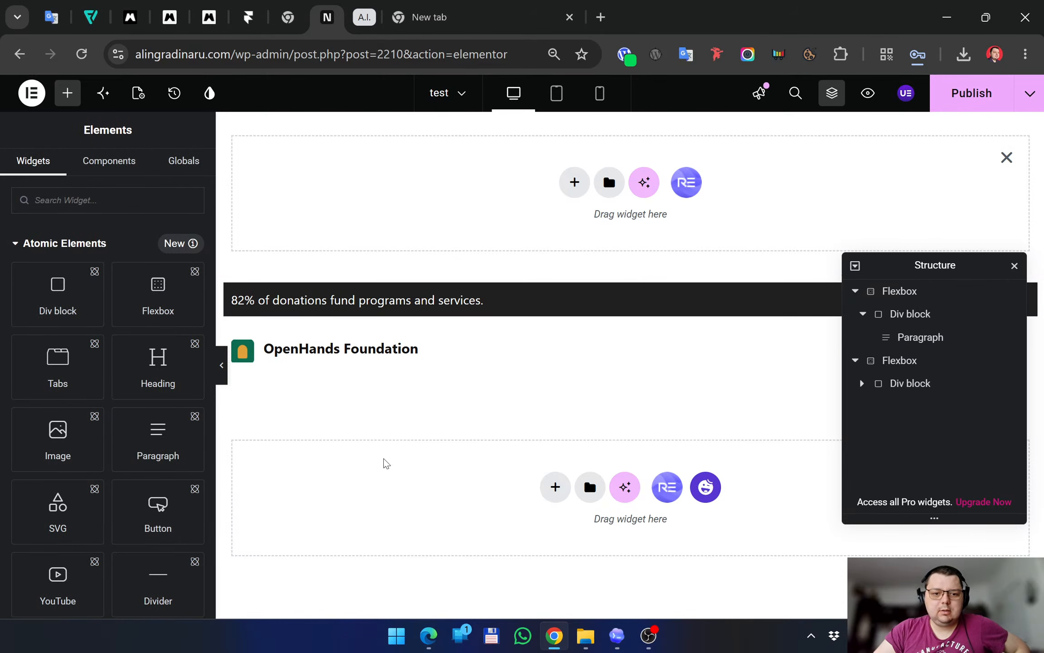
{"action": "left_click_drag", "start_coordinate": [958, 270], "coordinate": [947, 319]}
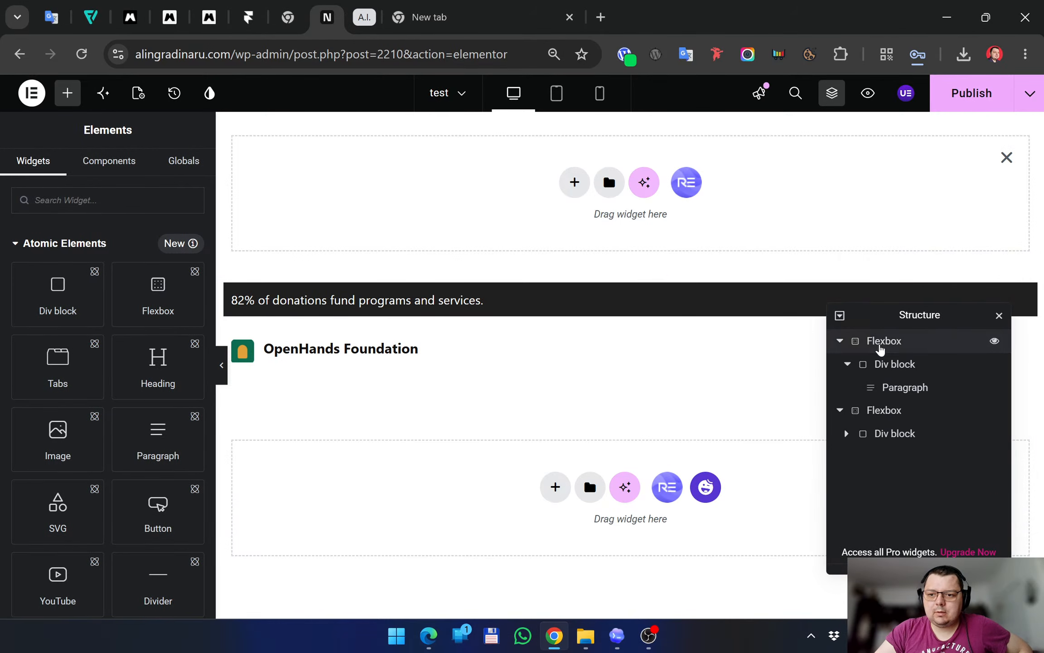
{"action": "left_click", "coordinate": [909, 347]}
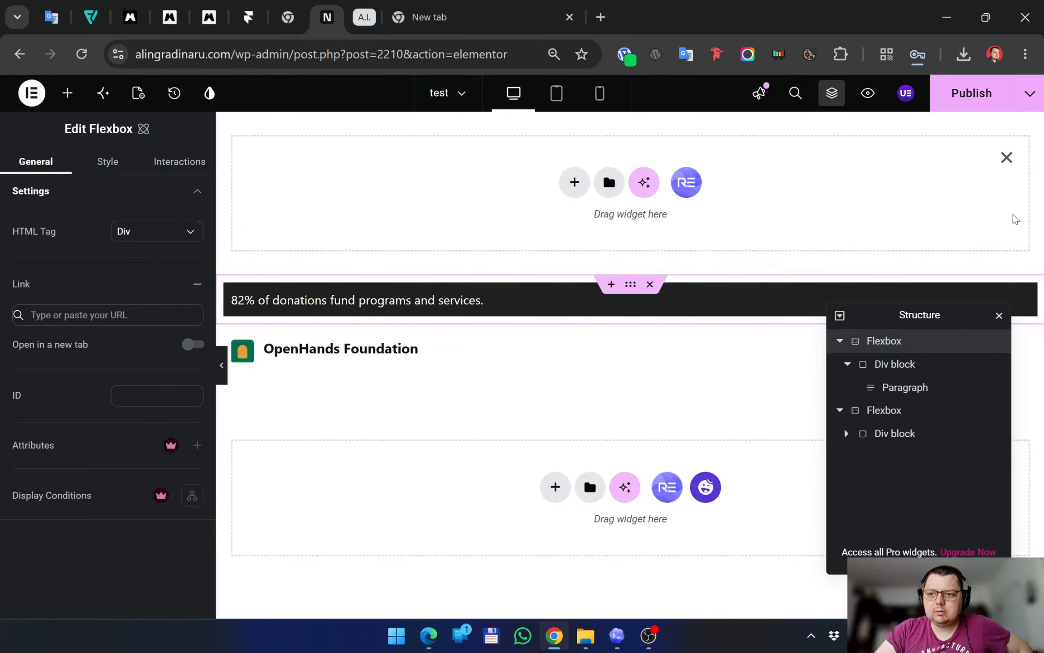
{"action": "left_click", "coordinate": [1008, 159]}
{"action": "left_click", "coordinate": [999, 315]}
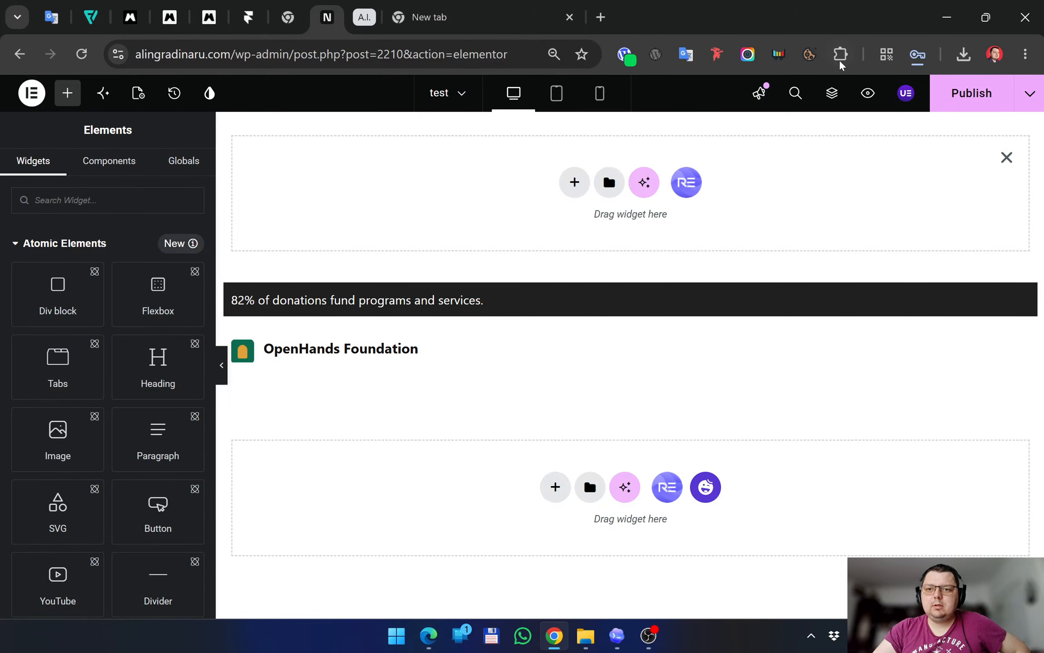
{"action": "left_click", "coordinate": [810, 55]}
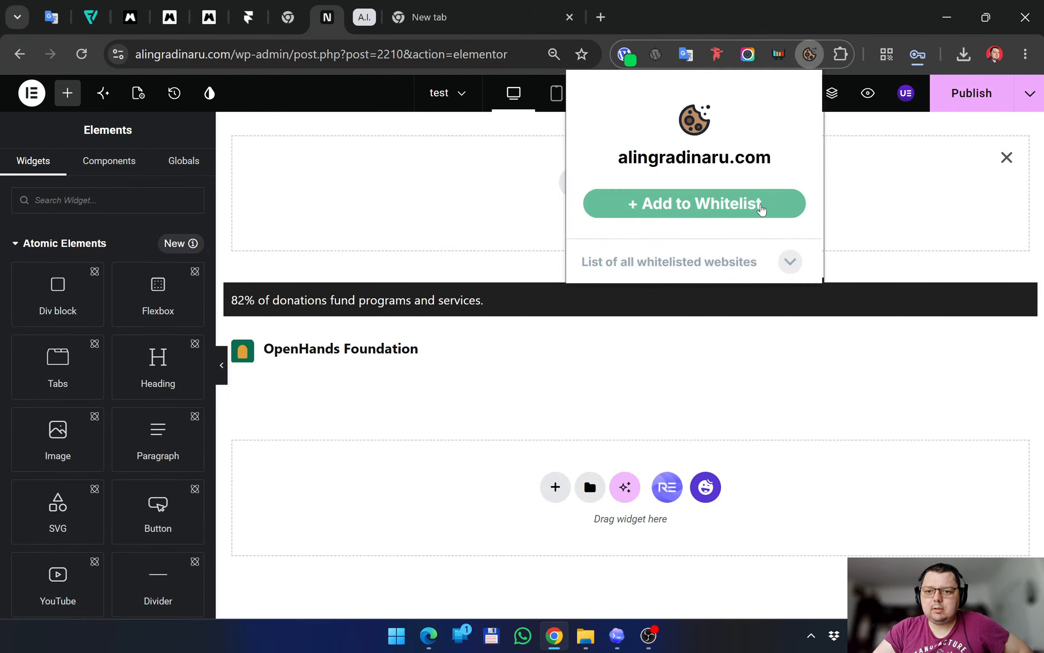
{"action": "right_click", "coordinate": [810, 55]}
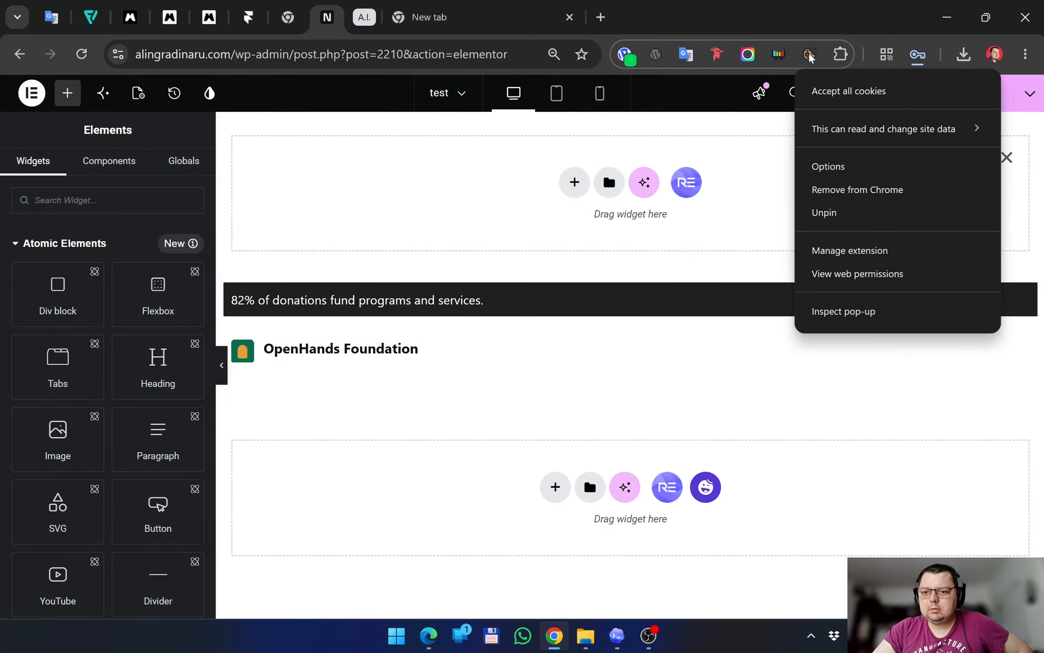
{"action": "left_click", "coordinate": [814, 7]}
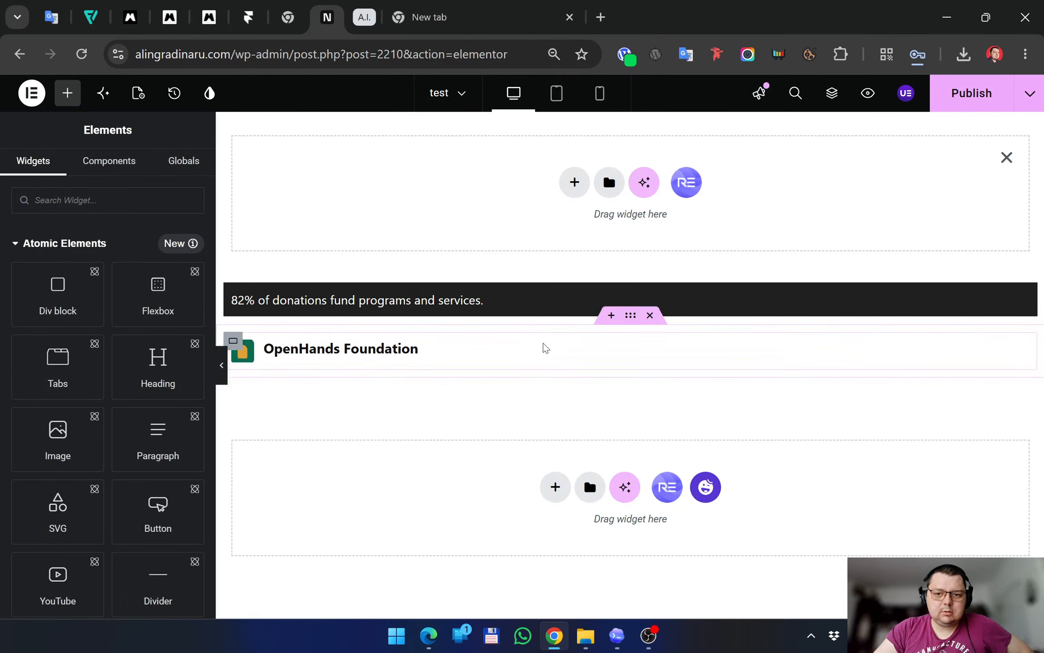
{"action": "left_click", "coordinate": [216, 364]}
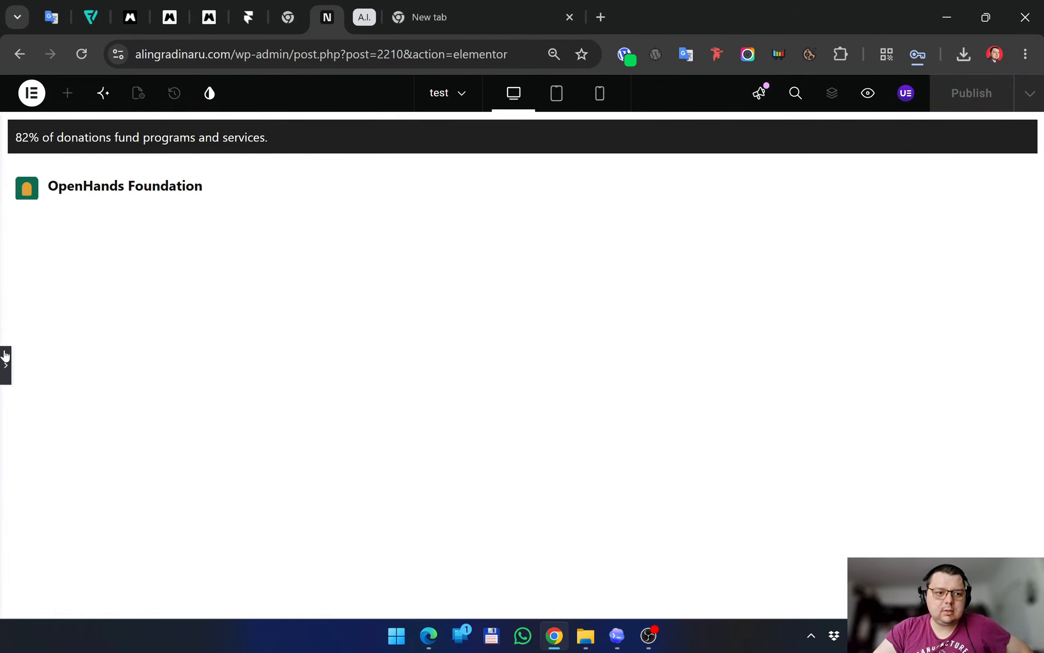
{"action": "left_click", "coordinate": [8, 365]}
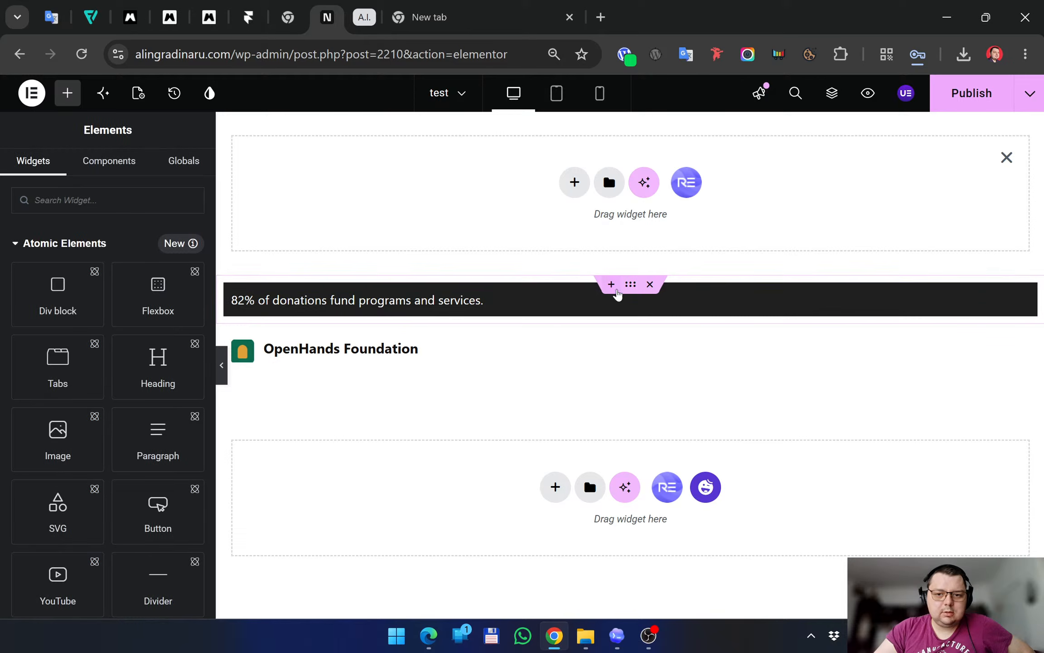
Add a new div block inside the dark announcement bar, beneath the donations paragraph
{"action": "left_click", "coordinate": [629, 286]}
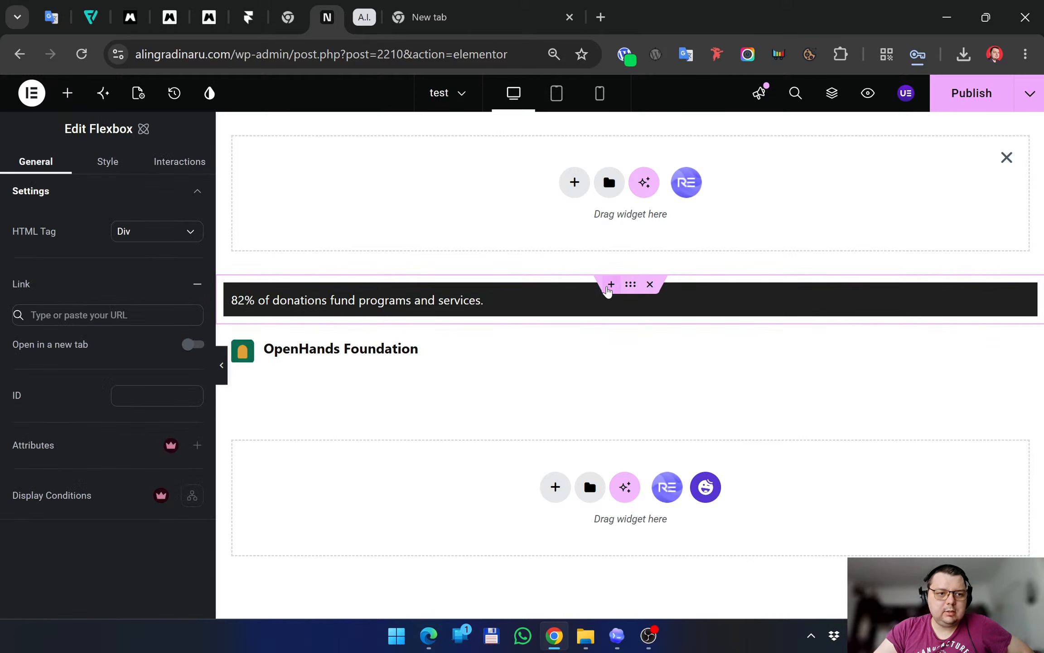
{"action": "scroll", "coordinate": [362, 289], "scroll_direction": "down", "scroll_amount": 3}
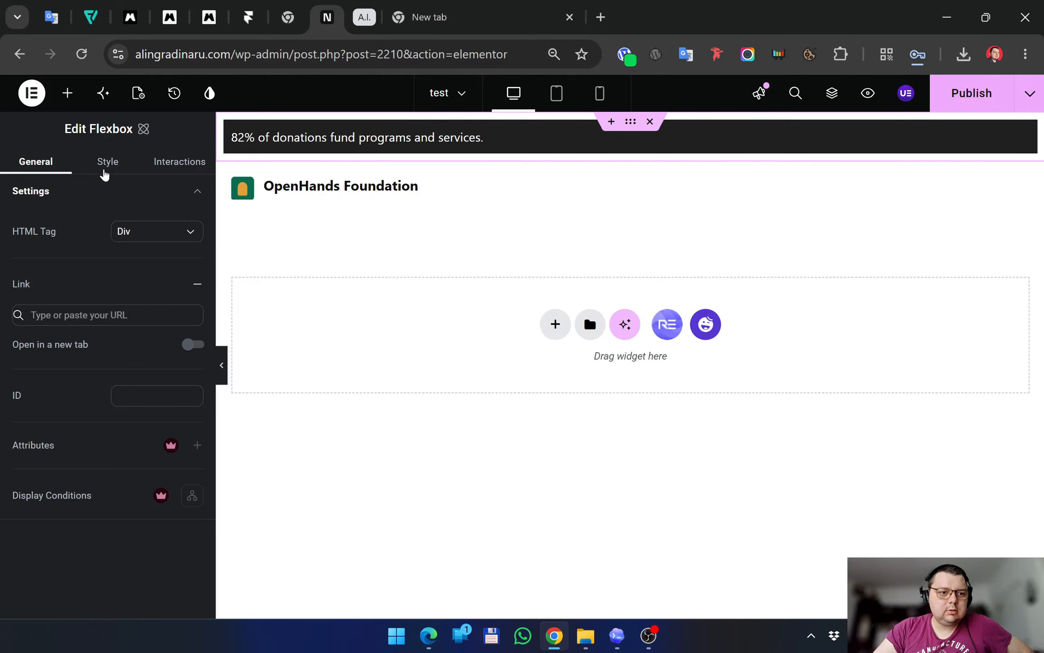
{"action": "left_click", "coordinate": [68, 94]}
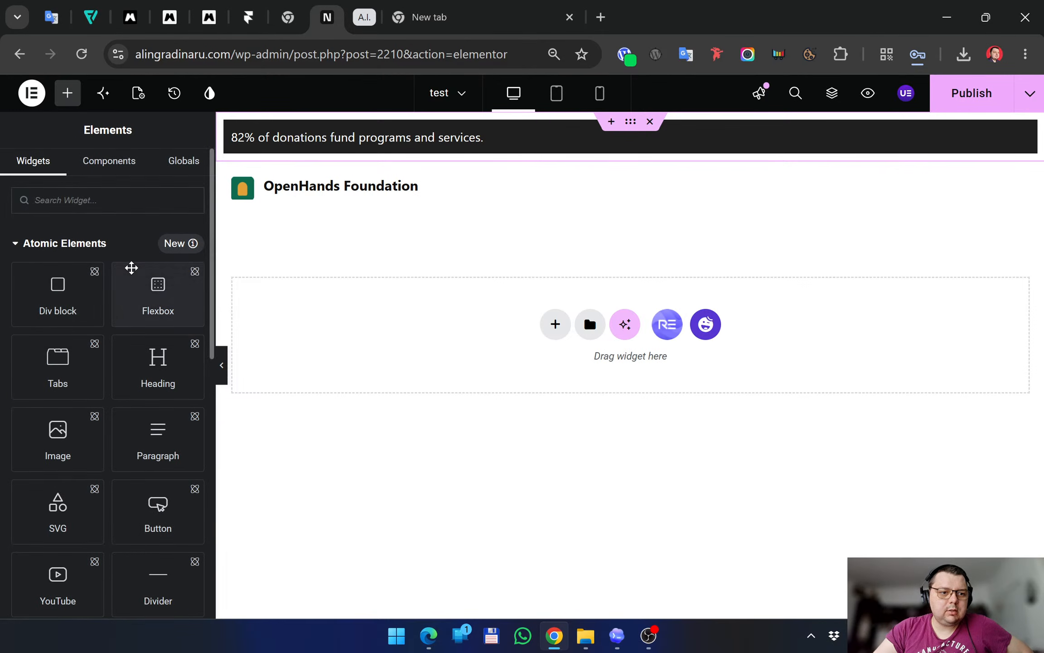
{"action": "left_click_drag", "start_coordinate": [62, 304], "coordinate": [624, 221]}
{"action": "left_click", "coordinate": [40, 168]}
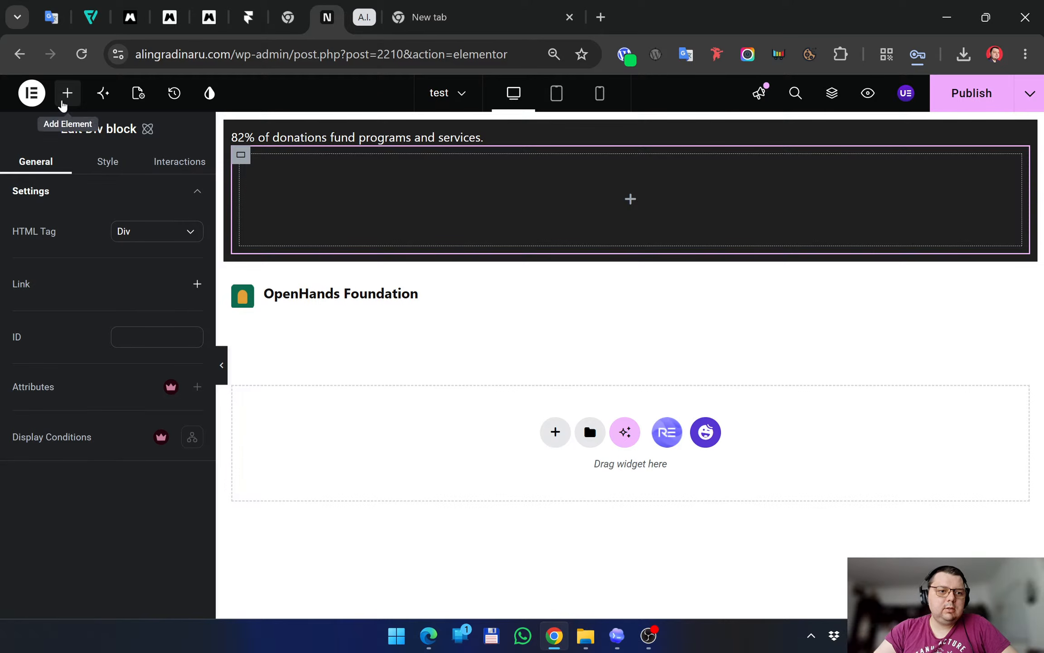
Insert a paragraph in the new div block with the text "Tax-deductible receipts provided for eligible gifts."
{"action": "left_click", "coordinate": [66, 96]}
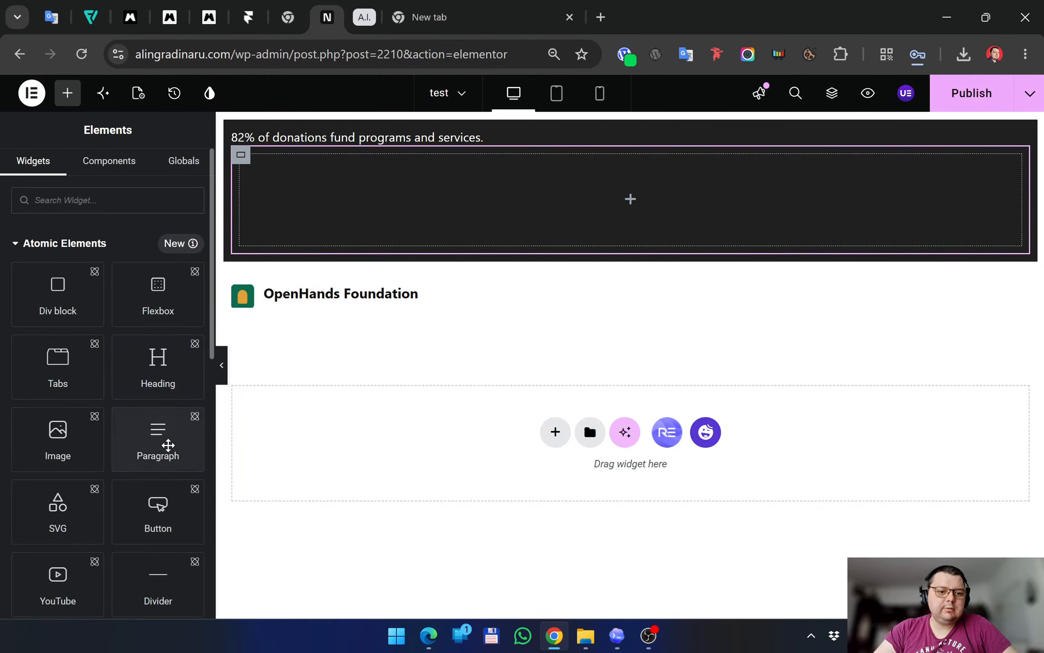
{"action": "left_click_drag", "start_coordinate": [168, 443], "coordinate": [420, 210]}
{"action": "left_click", "coordinate": [96, 254]}
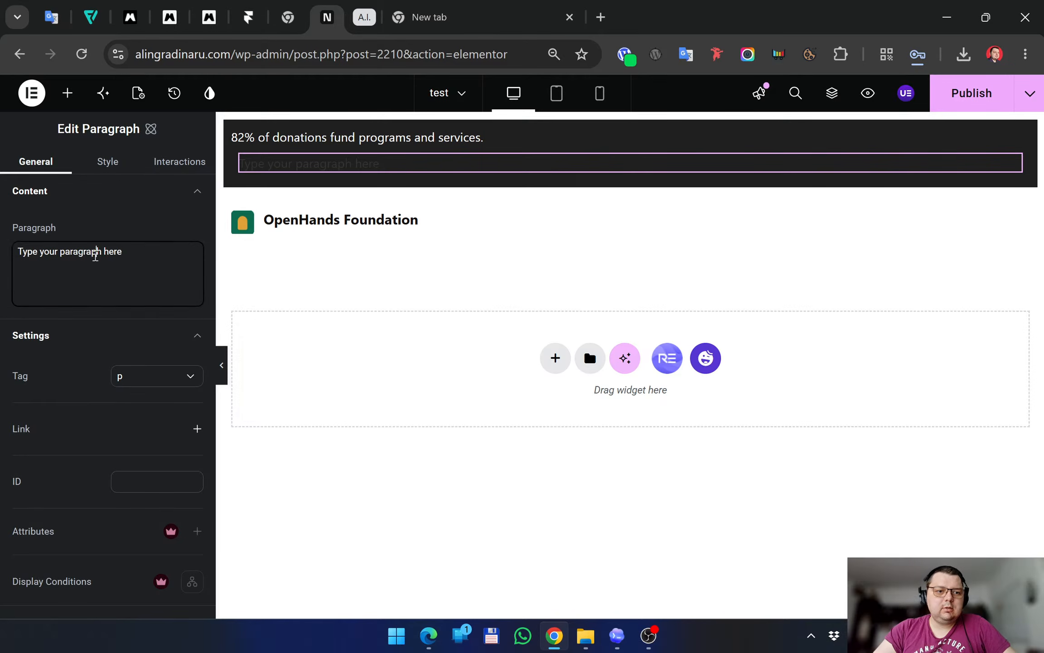
{"action": "key", "text": "ctrl+a"}
{"action": "type", "text": "Tax-deductible receipts provided for eligible gifts."}
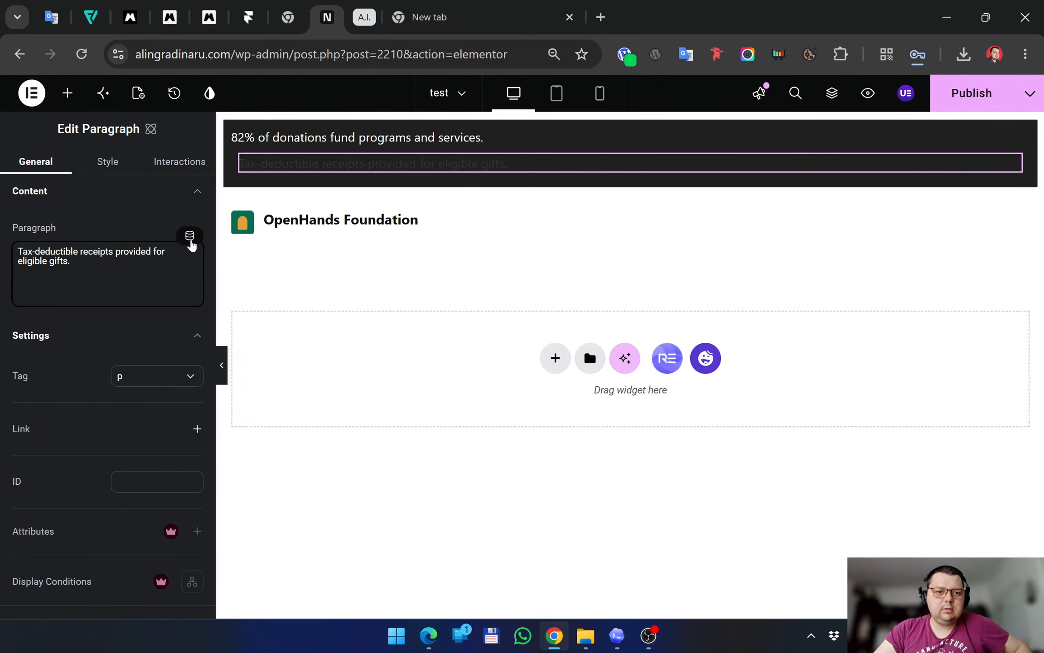
{"action": "left_click", "coordinate": [110, 161]}
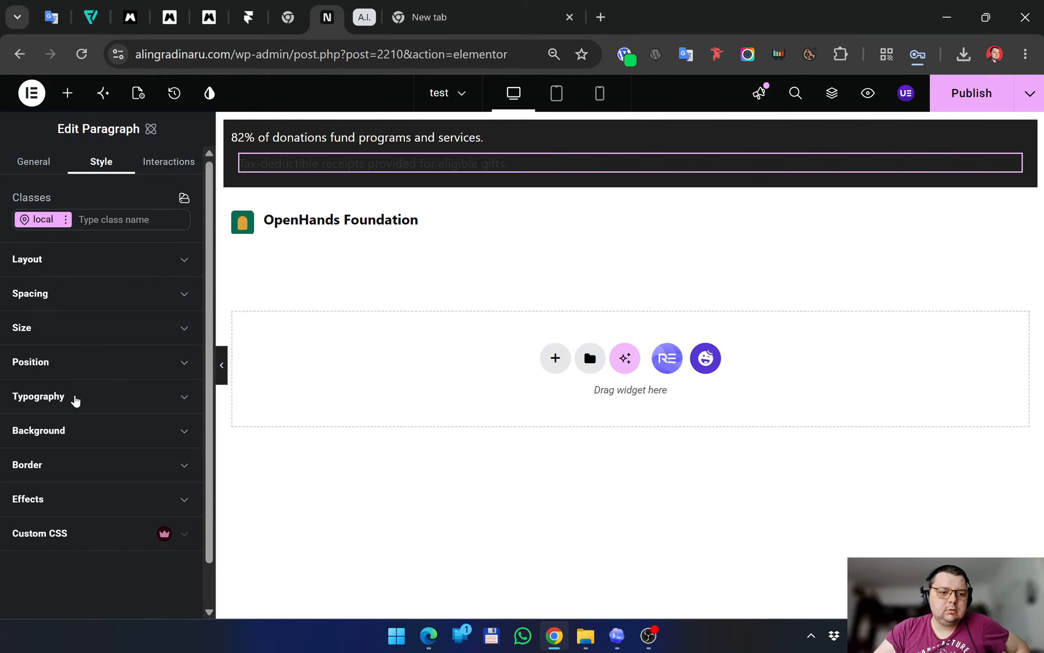
{"action": "left_click", "coordinate": [76, 401]}
{"action": "scroll", "coordinate": [68, 453], "scroll_direction": "down", "scroll_amount": 2}
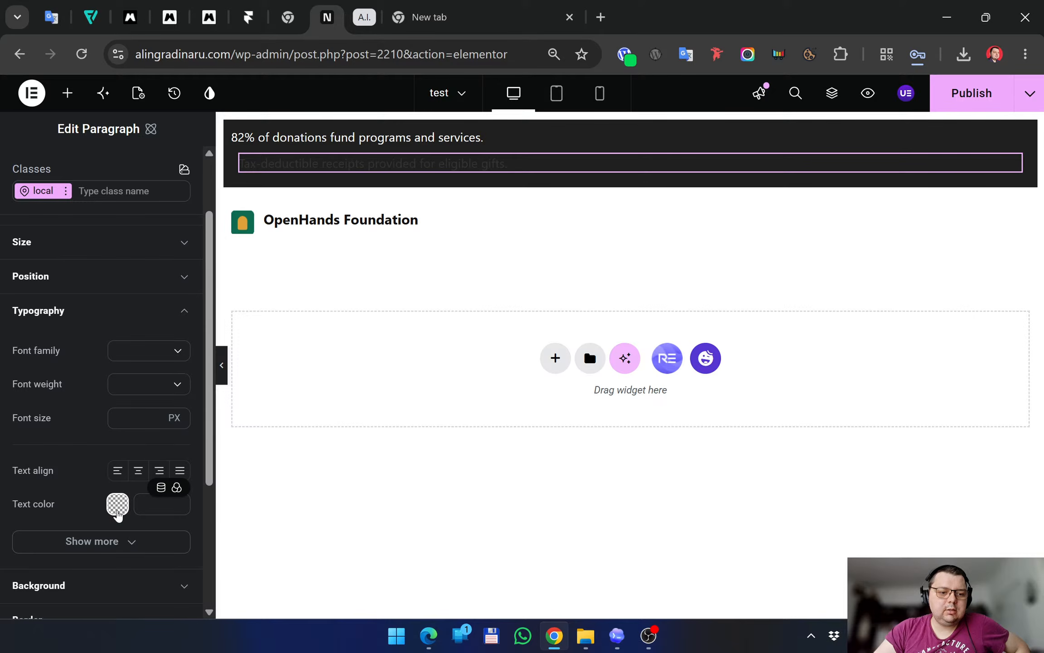
{"action": "left_click", "coordinate": [117, 504]}
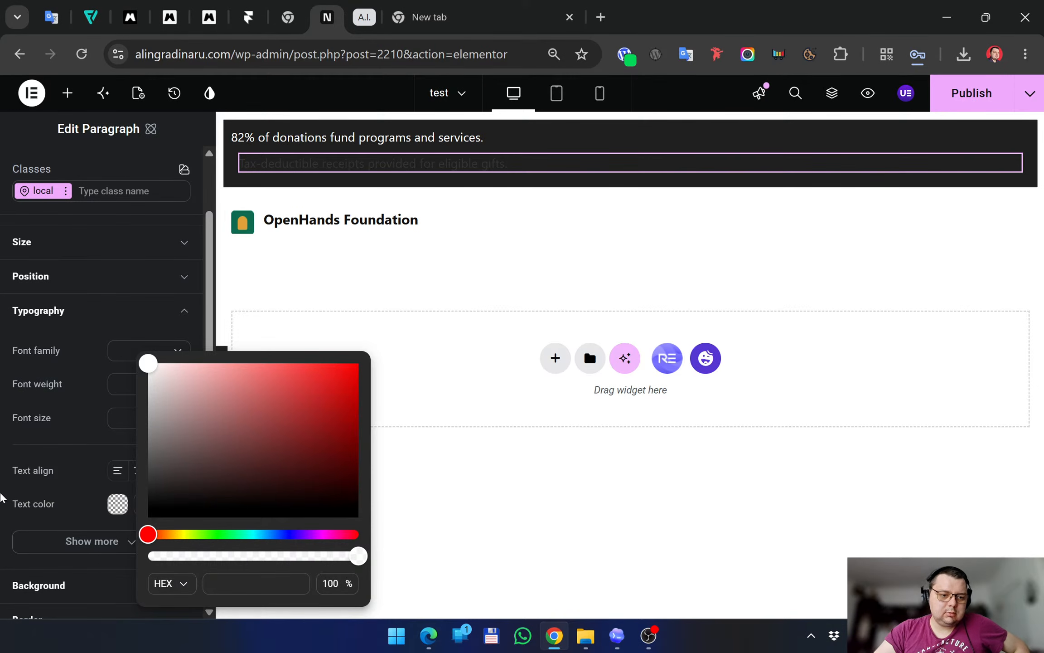
{"action": "left_click", "coordinate": [1, 496]}
{"action": "scroll", "coordinate": [129, 494], "scroll_direction": "down", "scroll_amount": 4}
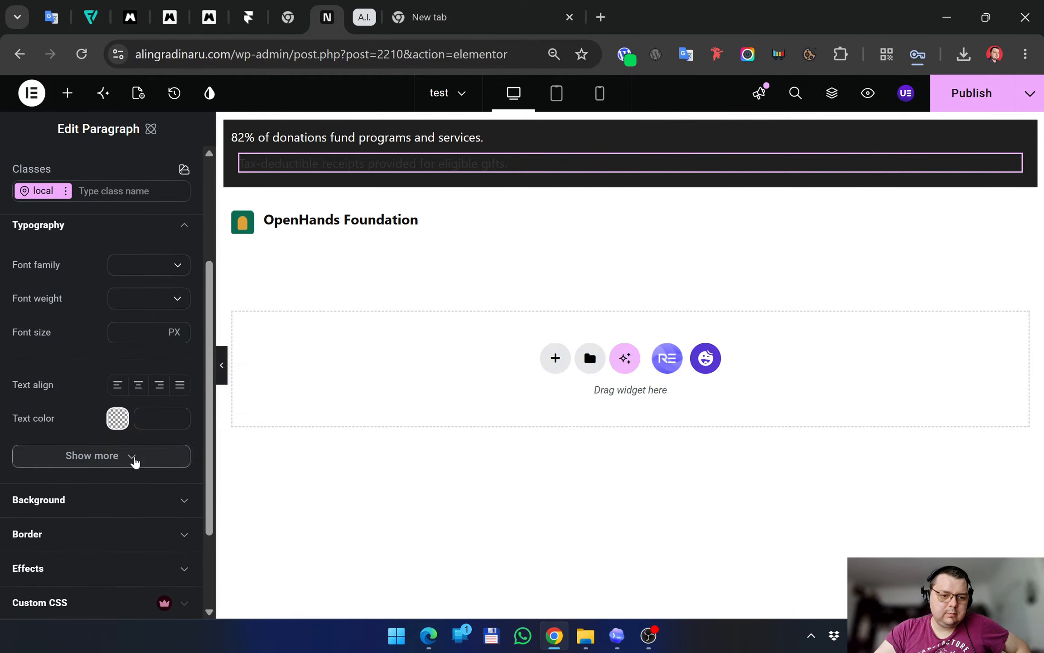
{"action": "left_click", "coordinate": [134, 377]}
{"action": "scroll", "coordinate": [50, 426], "scroll_direction": "down", "scroll_amount": 2}
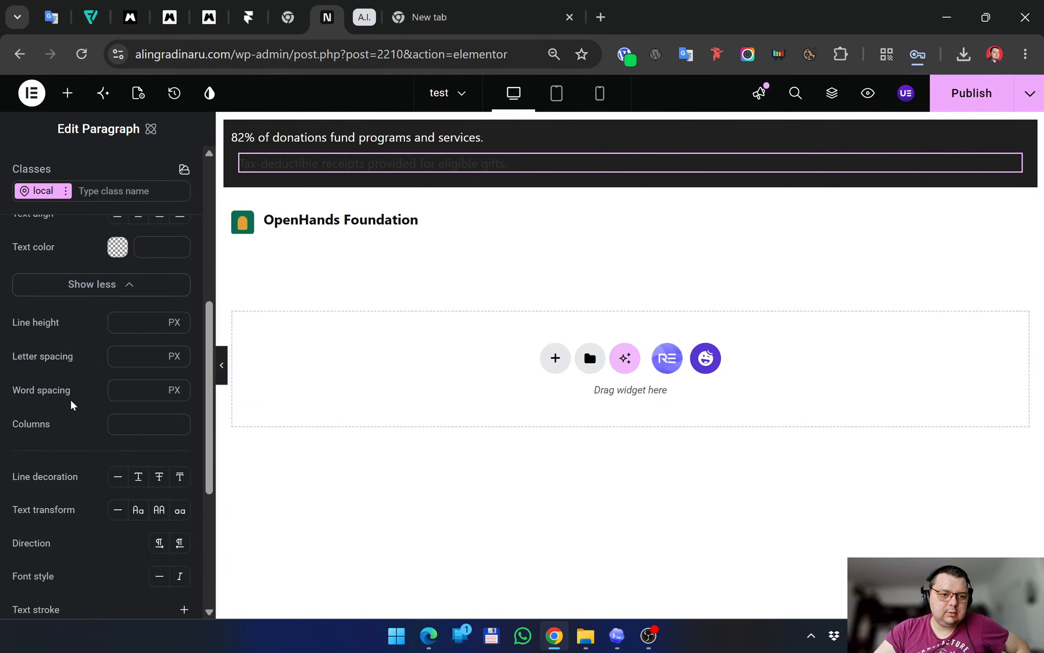
{"action": "scroll", "coordinate": [12, 398], "scroll_direction": "up", "scroll_amount": 4}
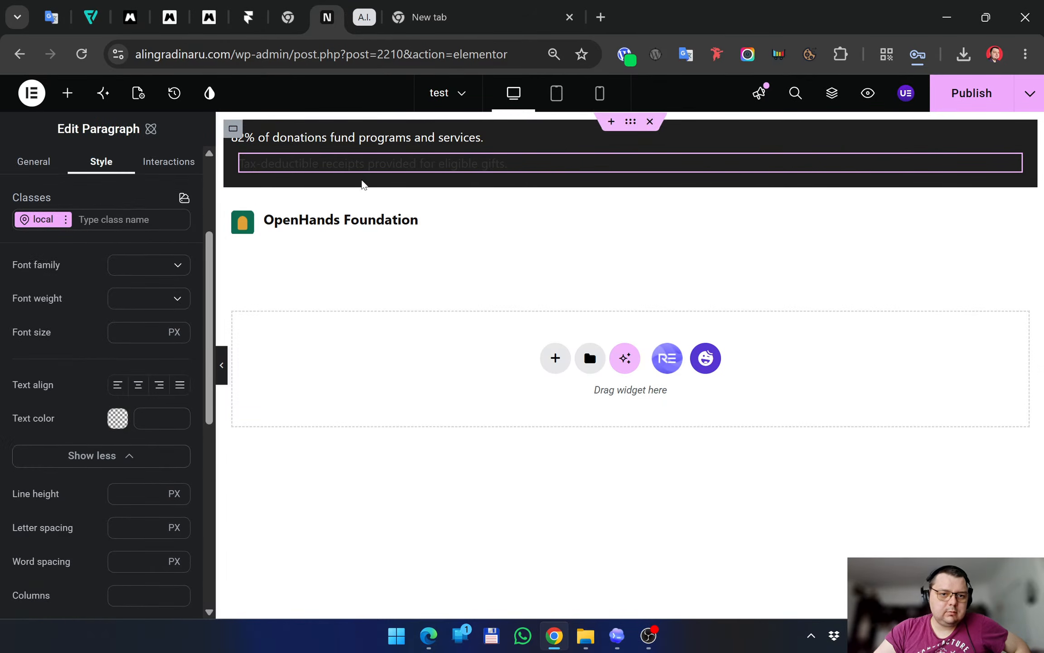
Check the donations paragraph's text color and set the tax-deductible receipts paragraph to the same white, #ffffff
{"action": "left_click", "coordinate": [362, 143]}
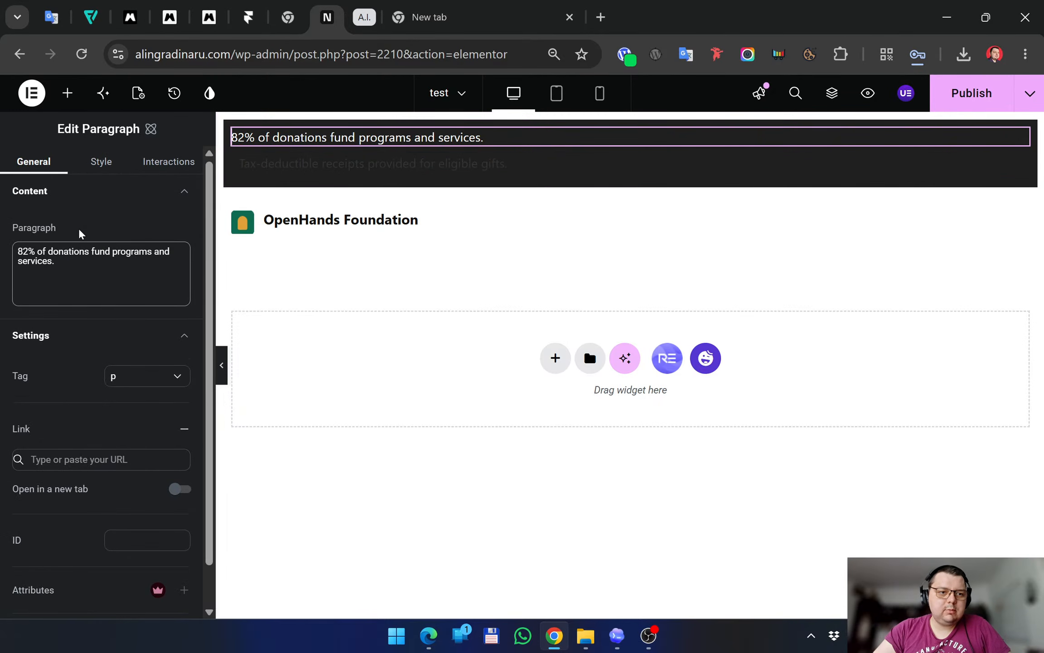
{"action": "left_click", "coordinate": [101, 161]}
{"action": "scroll", "coordinate": [108, 408], "scroll_direction": "down", "scroll_amount": 2}
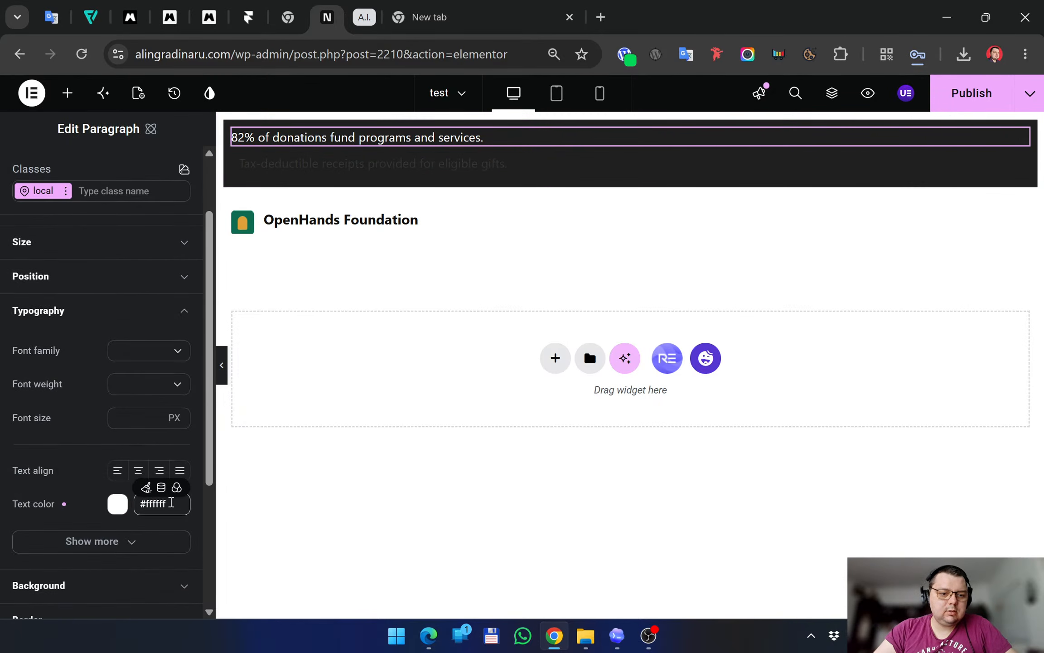
{"action": "left_click", "coordinate": [329, 162]}
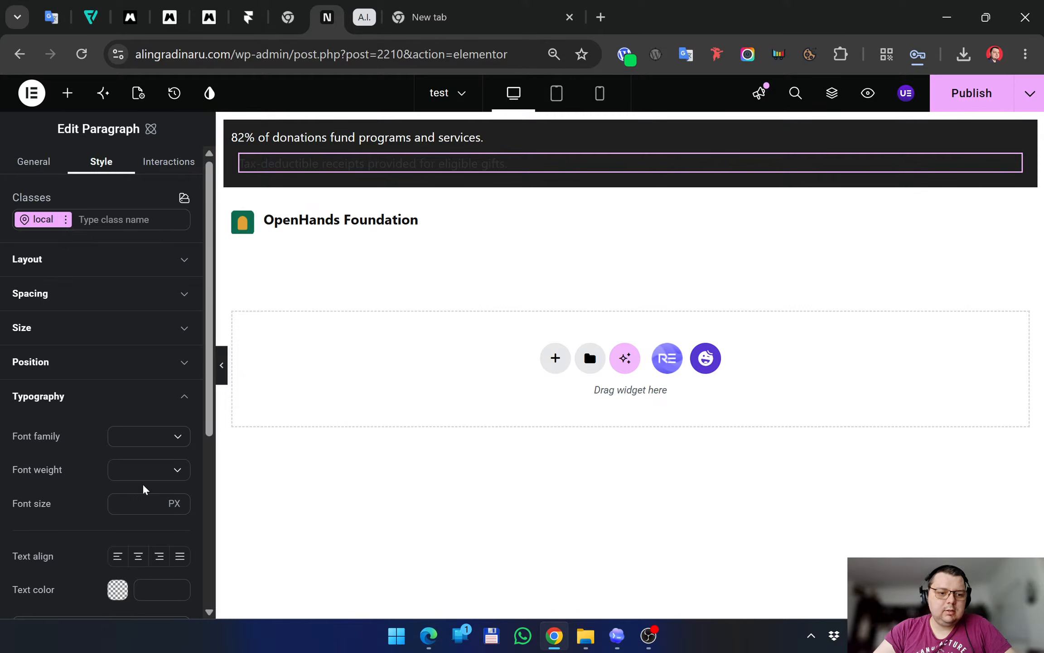
{"action": "left_click", "coordinate": [117, 504]}
{"action": "left_click", "coordinate": [148, 363]}
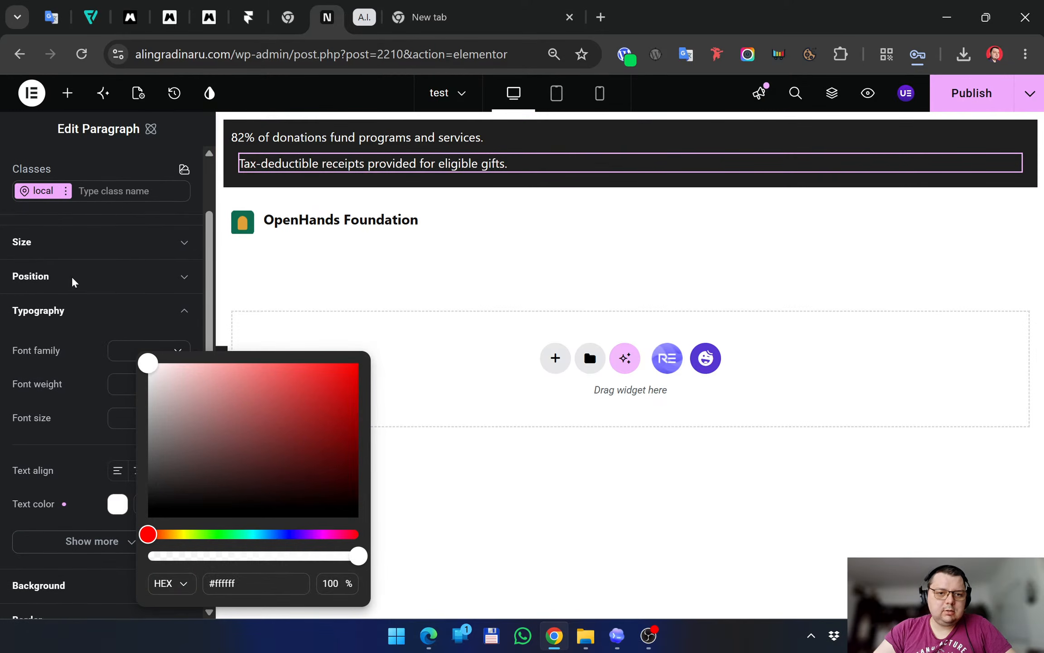
{"action": "left_click", "coordinate": [476, 292]}
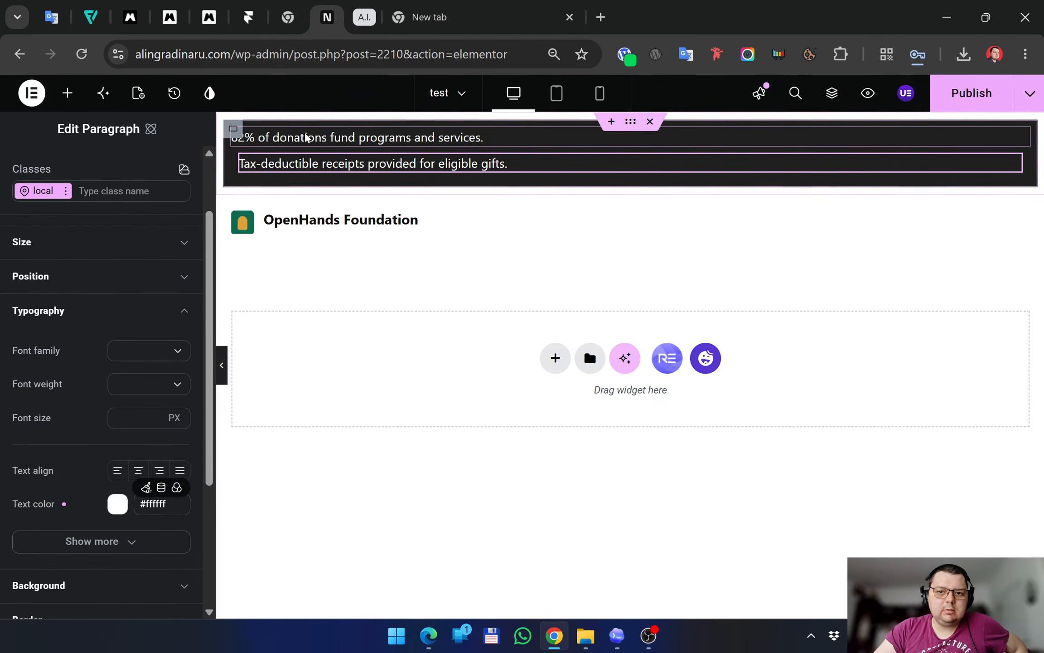
Open the settings of the flexbox container holding the announcement bar
{"action": "left_click", "coordinate": [629, 125]}
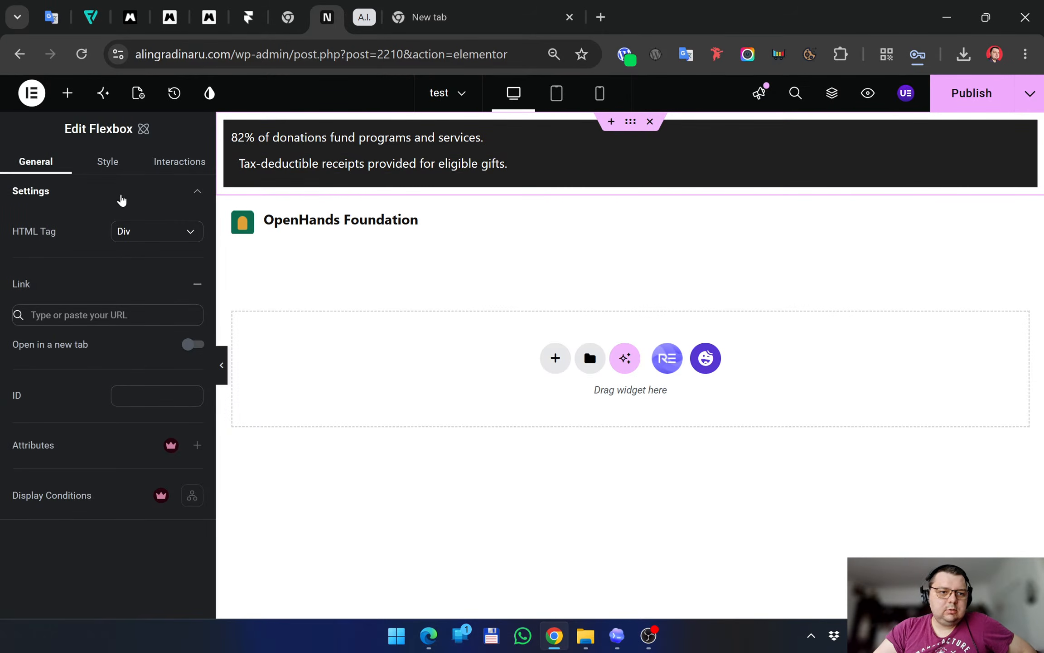
Set the display of the dark top flexbox and its "82% of donations" paragraph to inline-block
{"action": "left_click", "coordinate": [110, 166]}
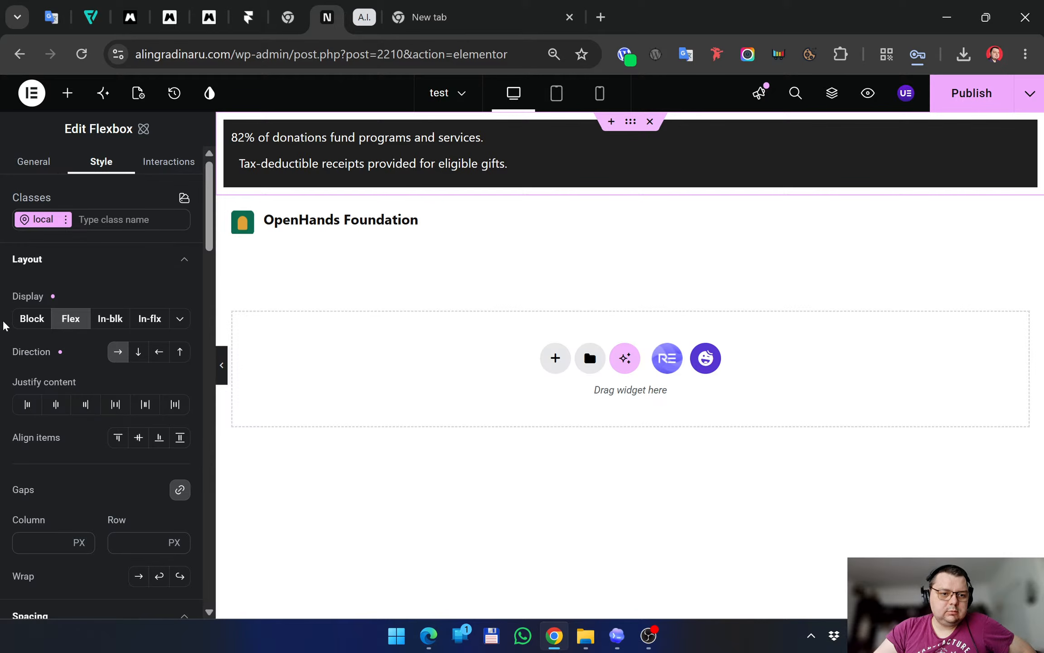
{"action": "left_click", "coordinate": [113, 321]}
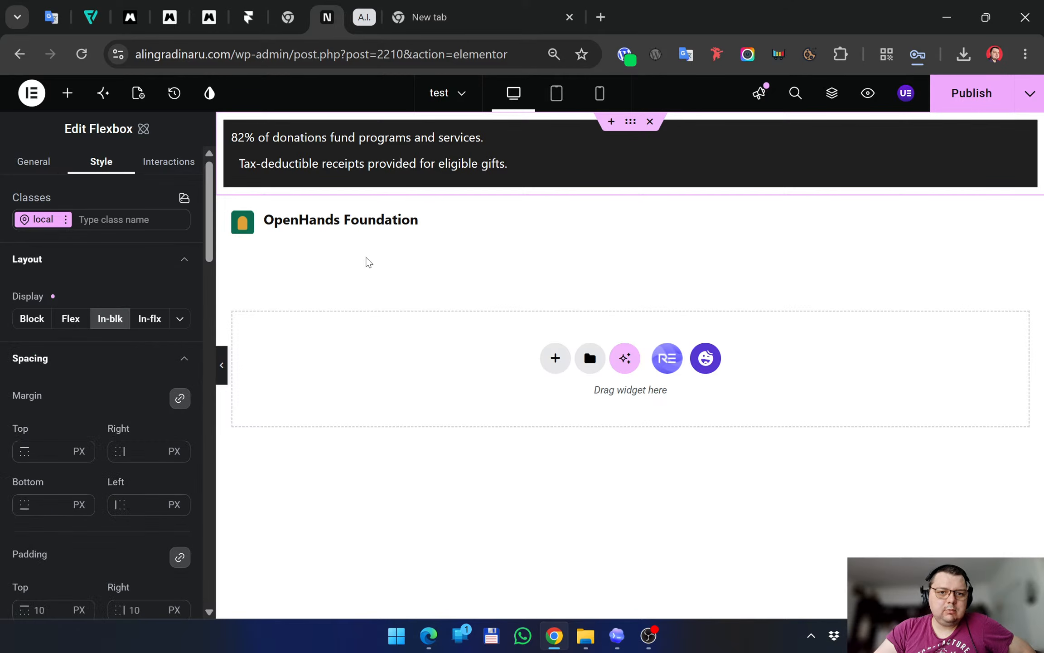
{"action": "left_click", "coordinate": [479, 139]}
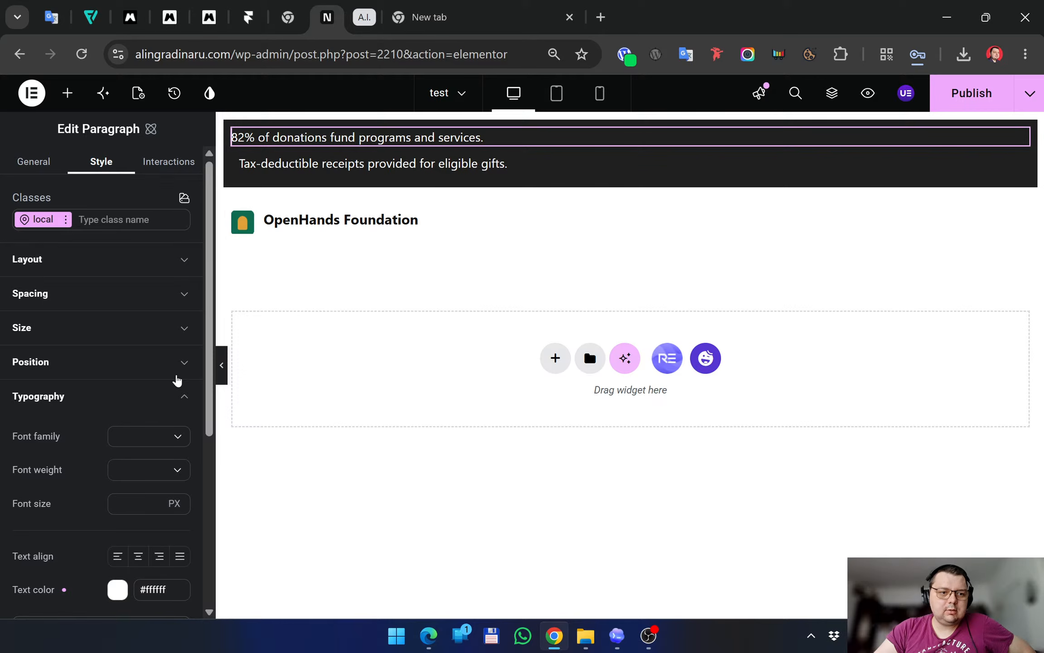
{"action": "scroll", "coordinate": [76, 361], "scroll_direction": "down", "scroll_amount": 4}
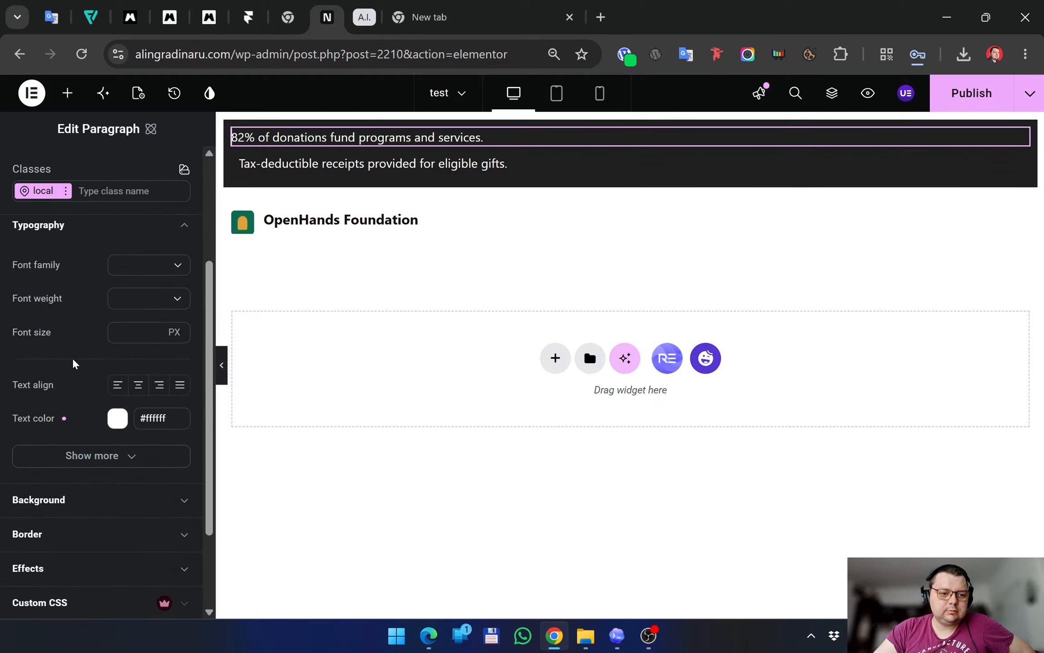
{"action": "scroll", "coordinate": [77, 349], "scroll_direction": "up", "scroll_amount": 4}
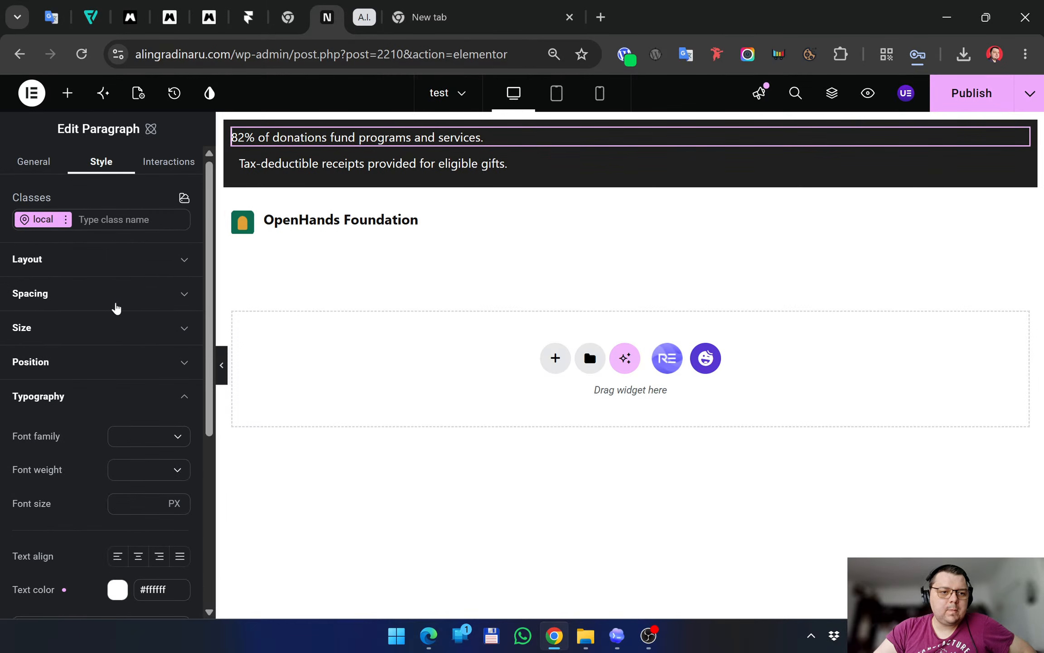
{"action": "left_click", "coordinate": [82, 271]}
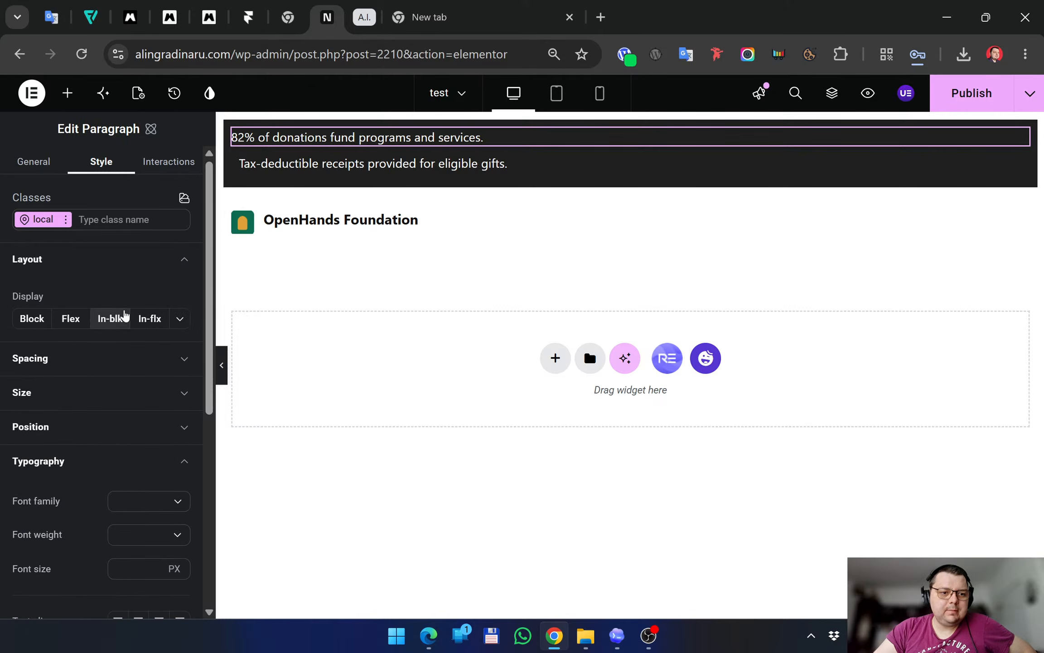
{"action": "left_click", "coordinate": [111, 317]}
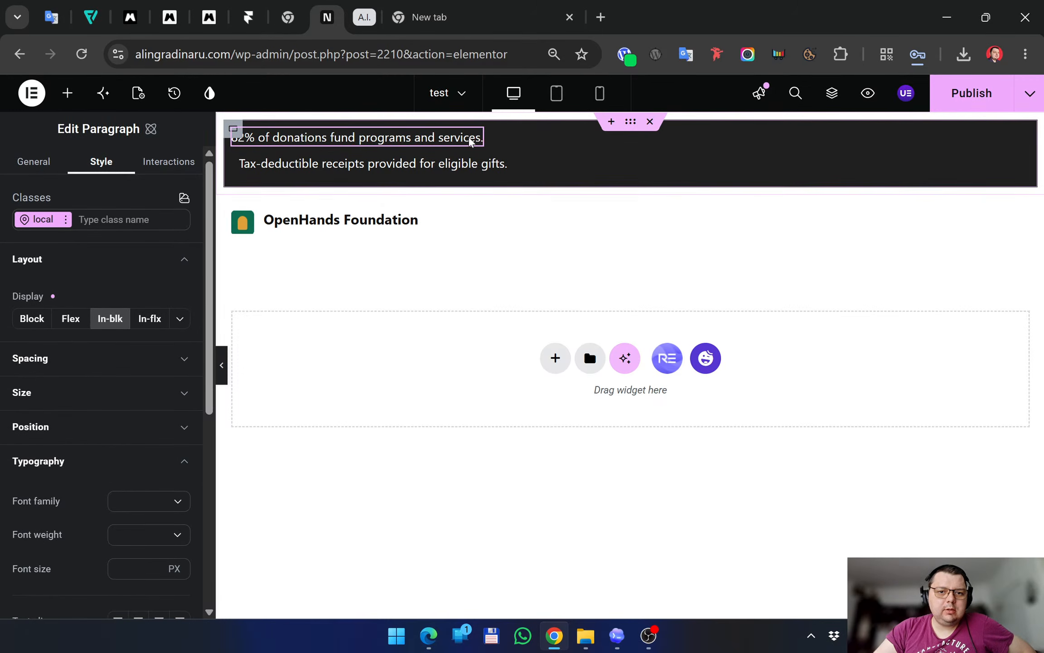
Set the display of the div block around the "Tax-deductible receipts" paragraph to inline-block
{"action": "left_click", "coordinate": [517, 164]}
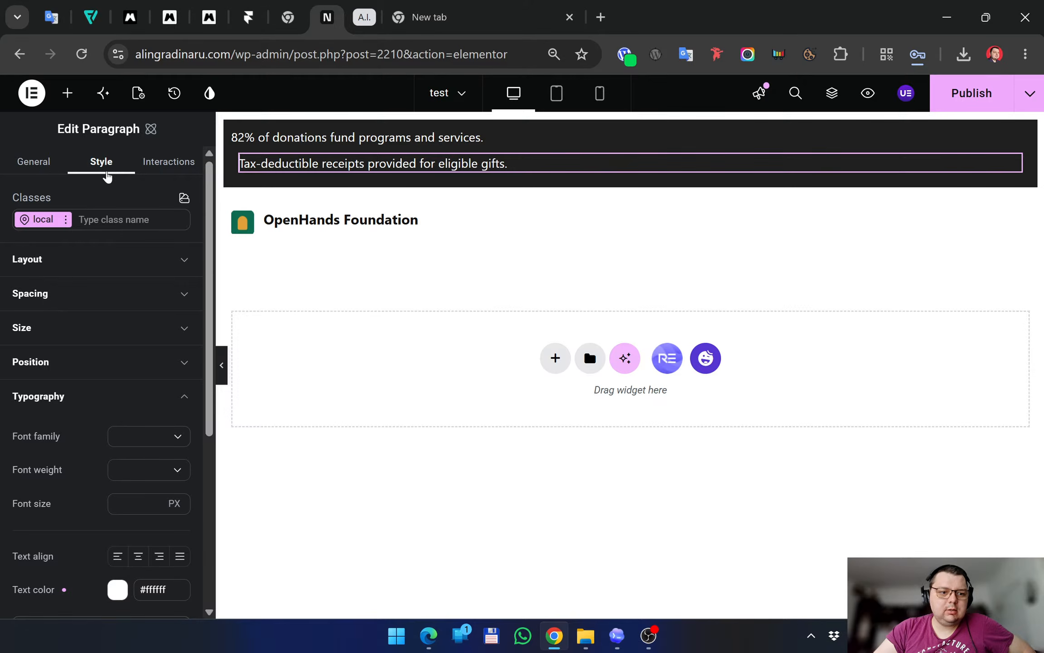
{"action": "left_click", "coordinate": [34, 163]}
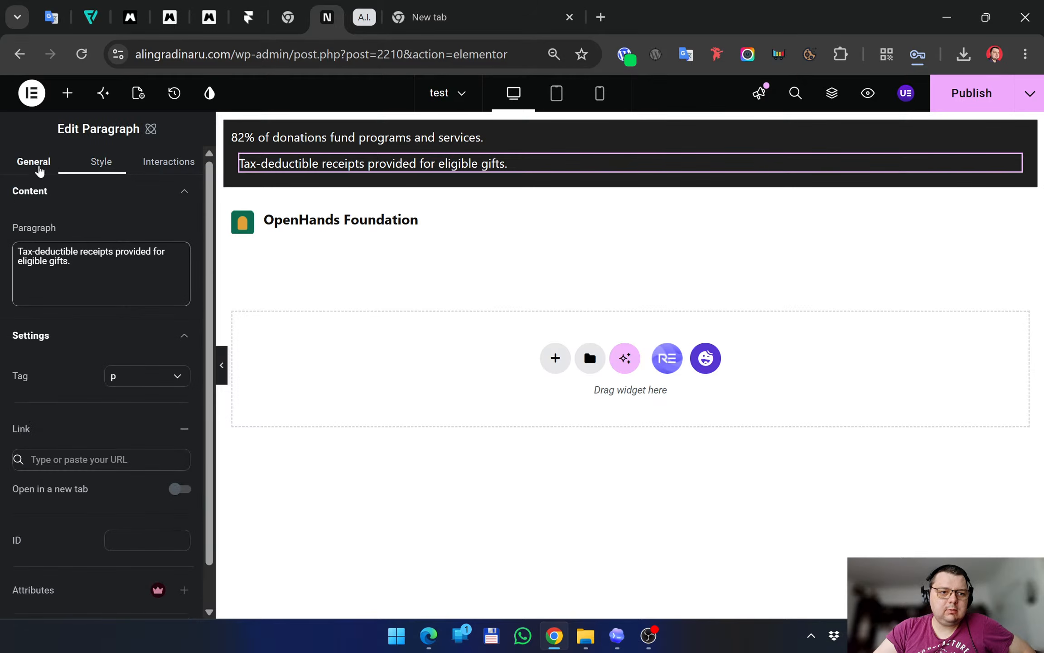
{"action": "left_click", "coordinate": [108, 163]}
{"action": "scroll", "coordinate": [91, 343], "scroll_direction": "down", "scroll_amount": 4}
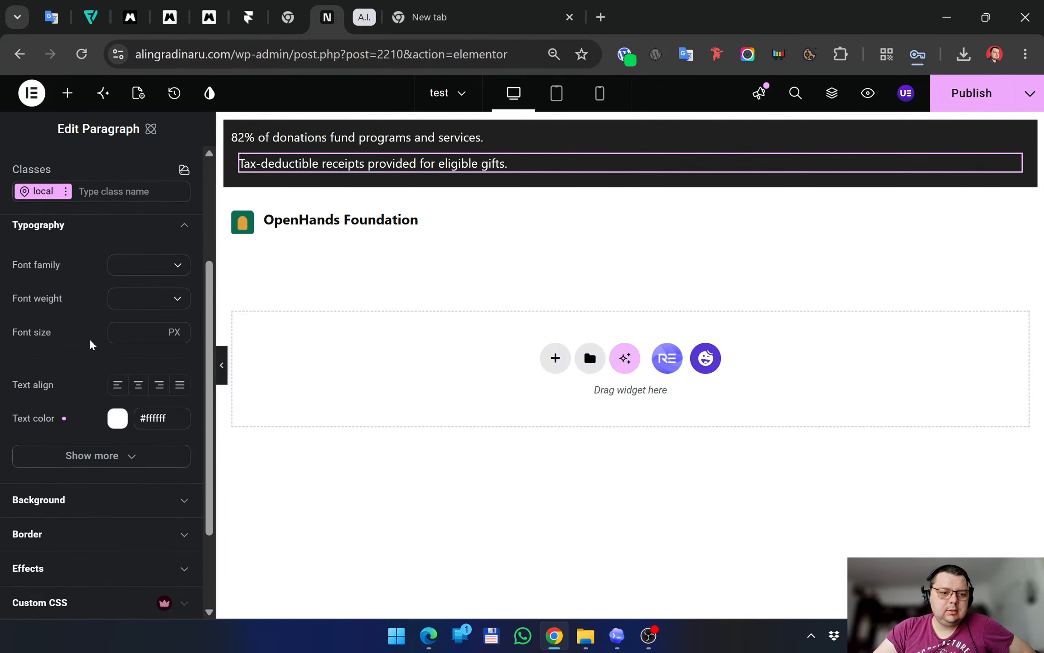
{"action": "scroll", "coordinate": [88, 343], "scroll_direction": "up", "scroll_amount": 4}
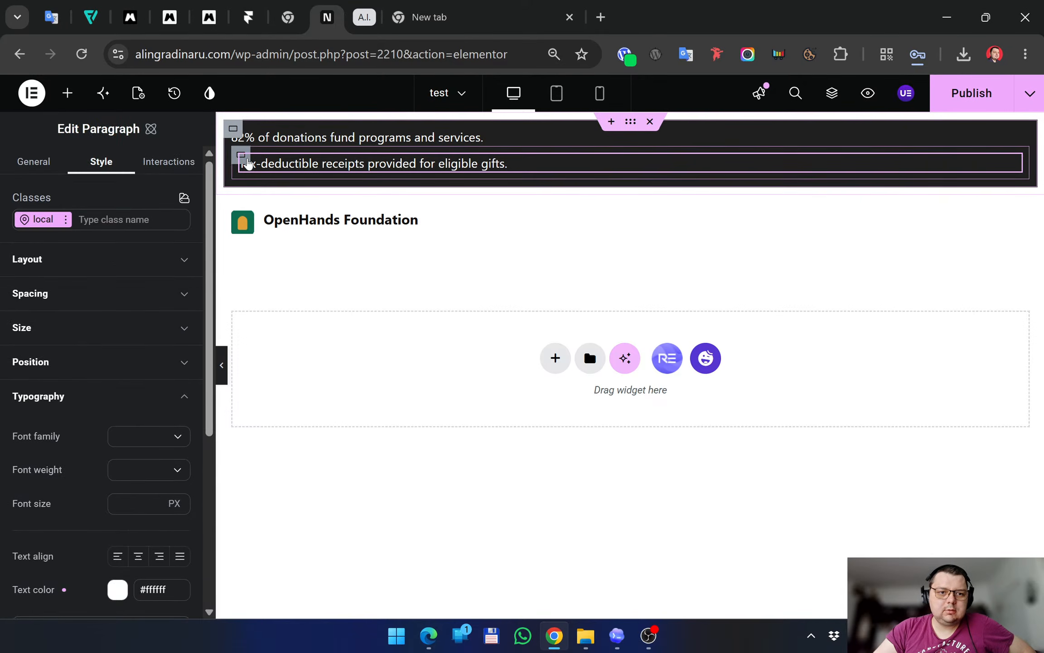
{"action": "left_click", "coordinate": [243, 160]}
{"action": "left_click", "coordinate": [109, 163]}
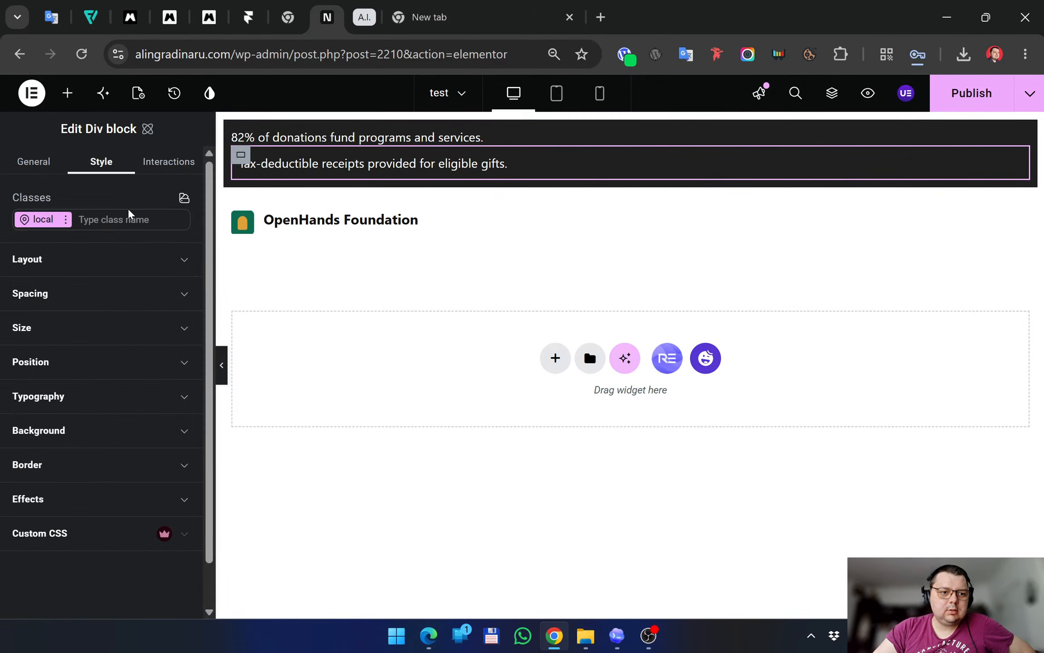
{"action": "left_click", "coordinate": [47, 265]}
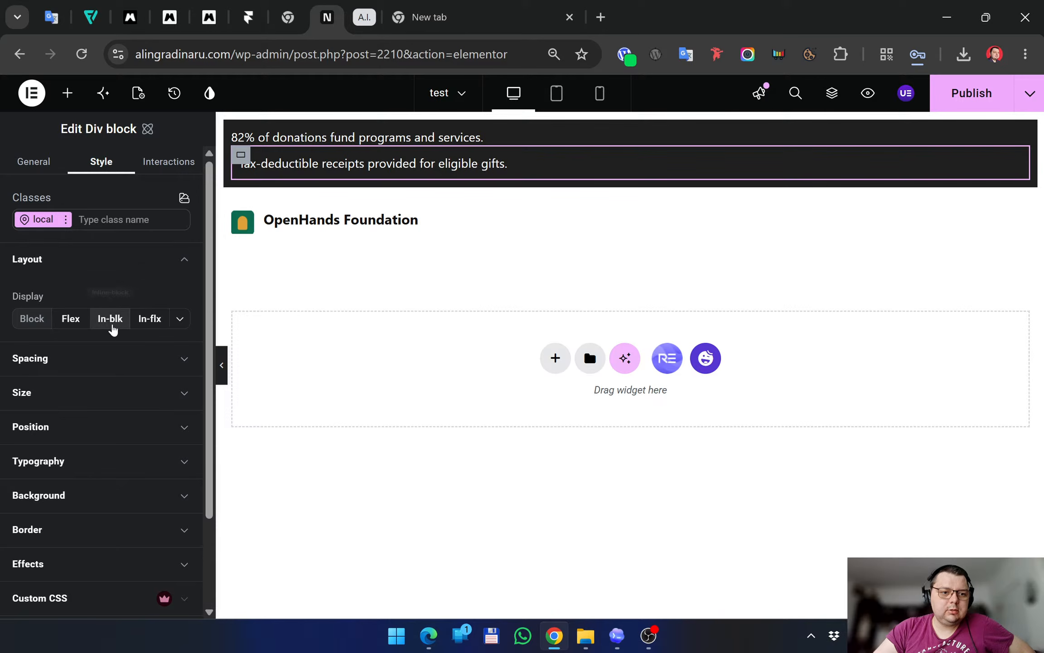
{"action": "left_click", "coordinate": [111, 325]}
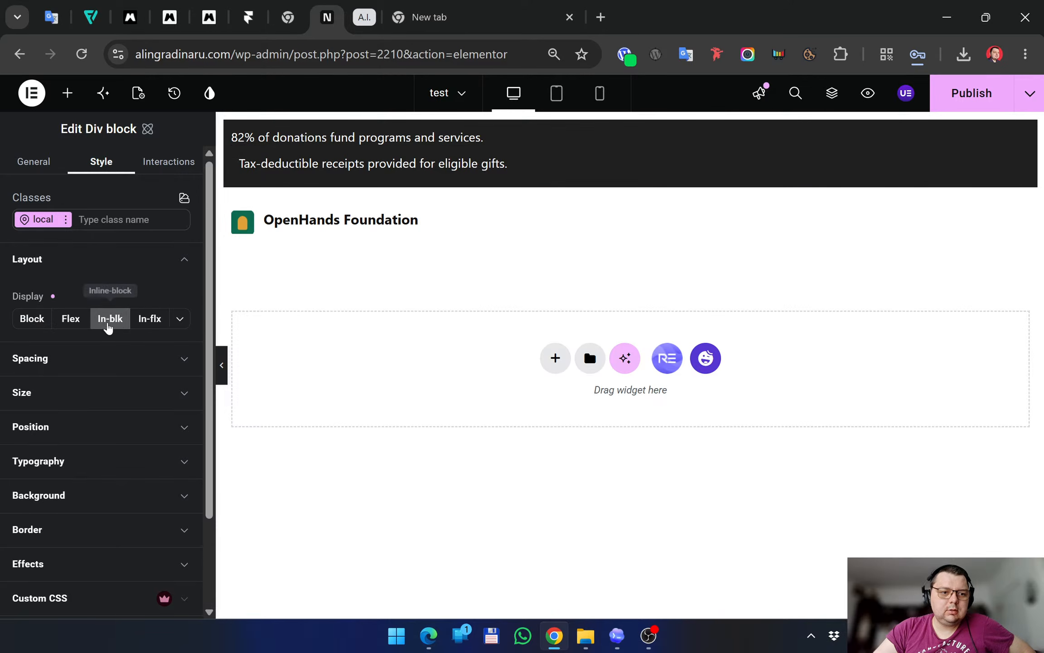
{"action": "left_click", "coordinate": [31, 323]}
{"action": "left_click", "coordinate": [102, 320]}
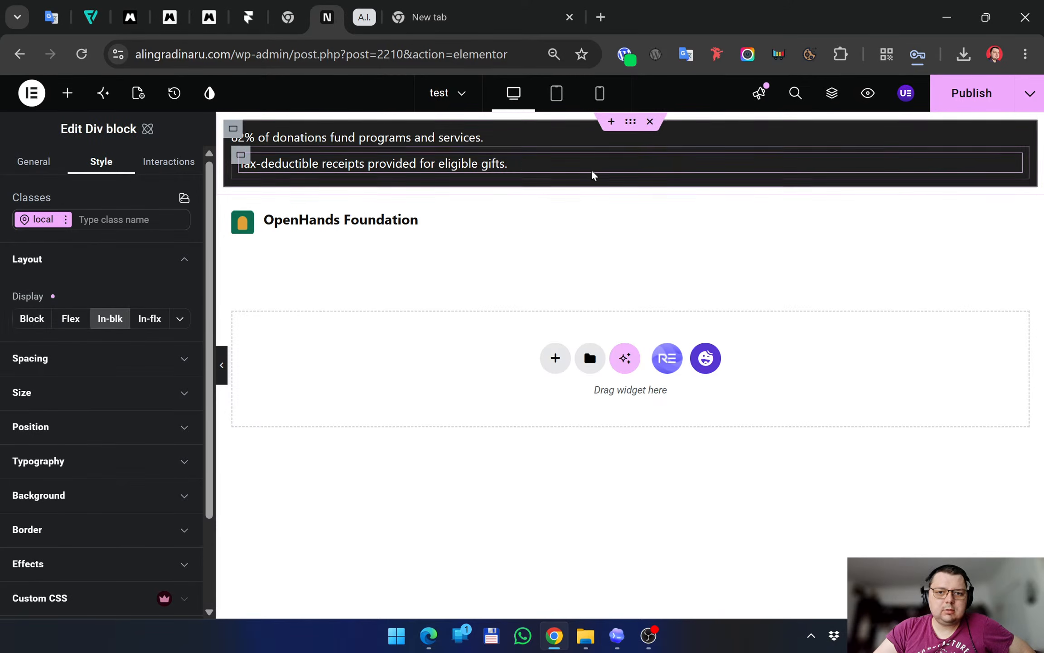
Set the "Tax-deductible receipts" paragraph's own display to inline-block
{"action": "left_click", "coordinate": [521, 164]}
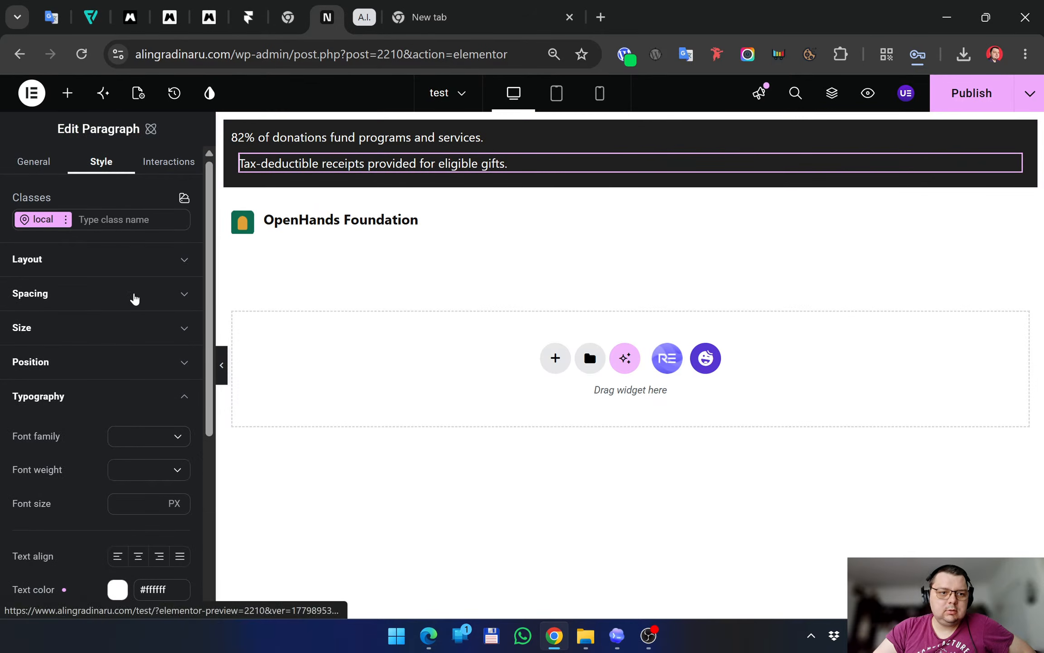
{"action": "left_click", "coordinate": [95, 262]}
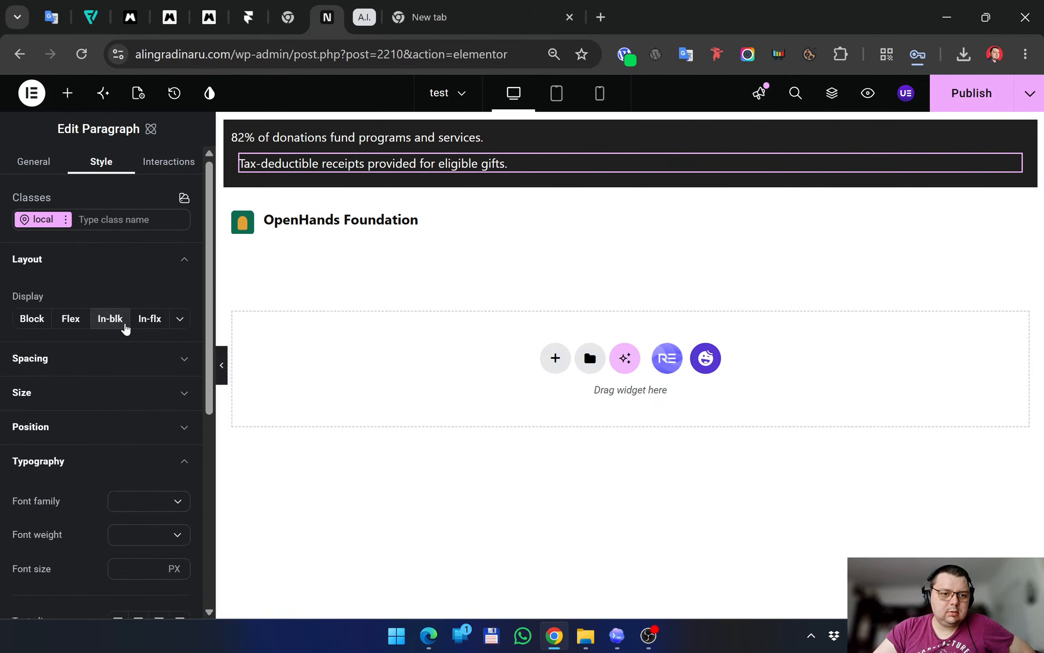
{"action": "left_click", "coordinate": [111, 320]}
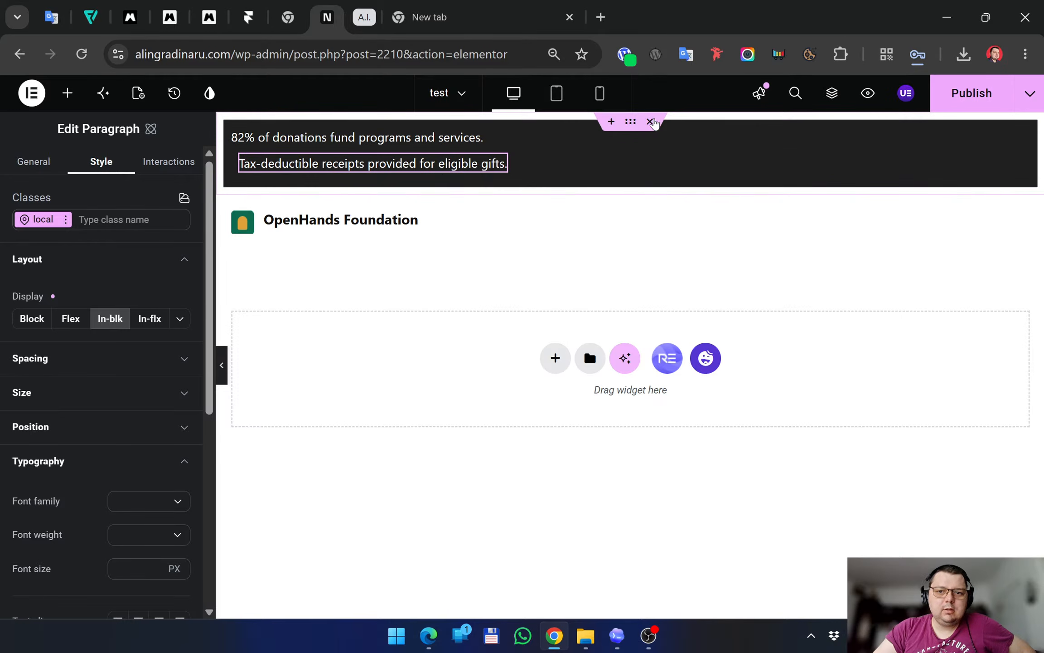
Examine the top flexbox's layout and the "Tax-deductible receipts" paragraph's content and style settings for a way to align the two texts
{"action": "left_click", "coordinate": [630, 123]}
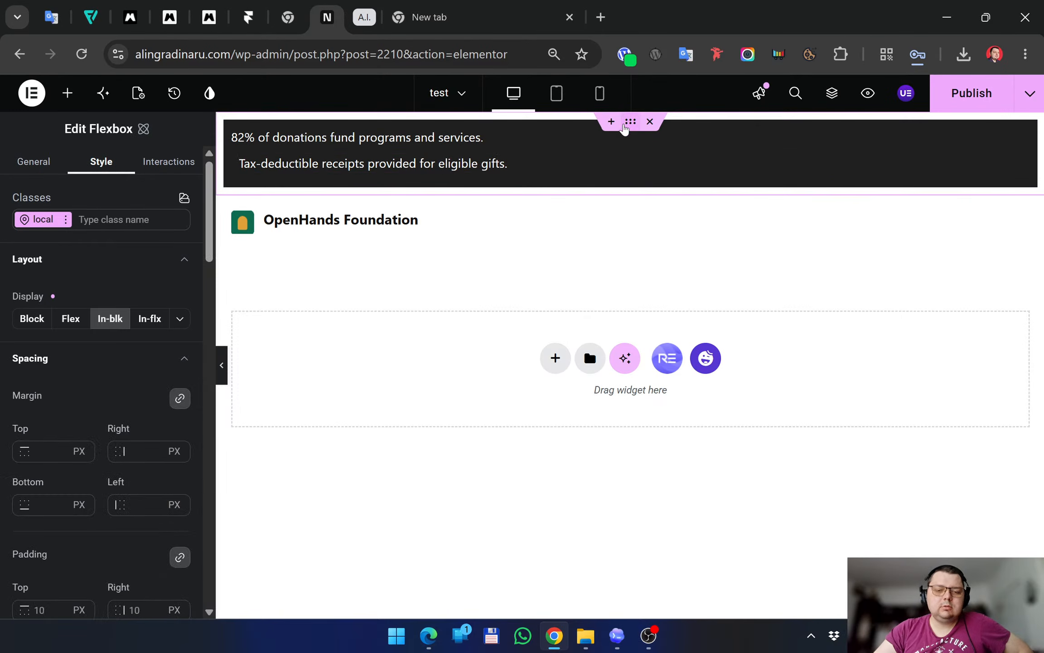
{"action": "left_click_drag", "start_coordinate": [625, 129], "coordinate": [341, 169]}
{"action": "left_click", "coordinate": [489, 167]}
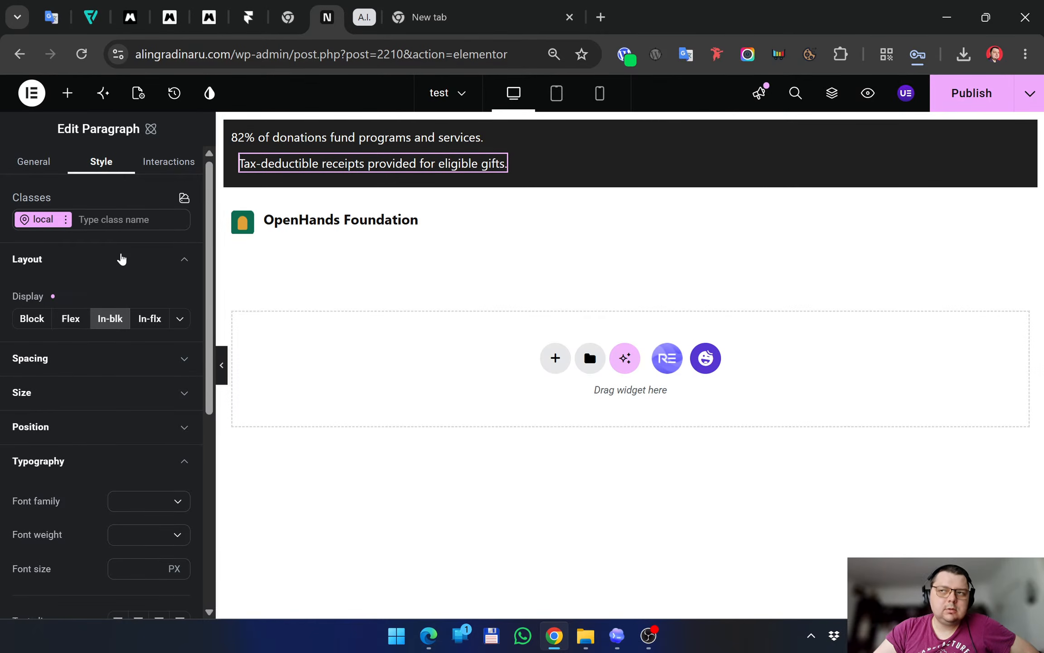
{"action": "scroll", "coordinate": [116, 265], "scroll_direction": "down", "scroll_amount": 2}
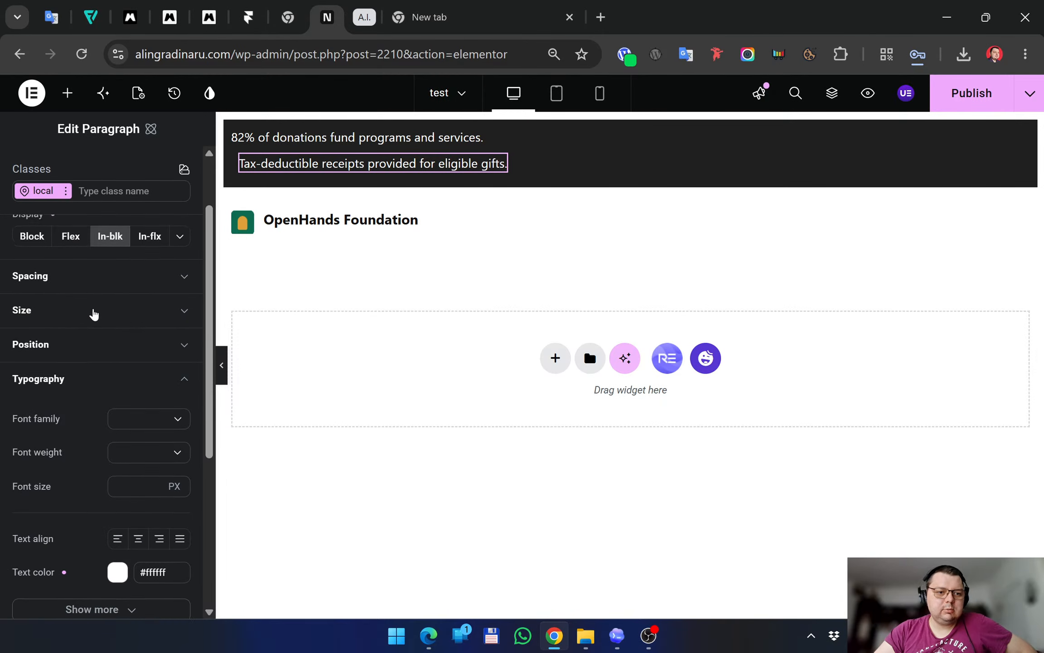
{"action": "scroll", "coordinate": [93, 313], "scroll_direction": "up", "scroll_amount": 2}
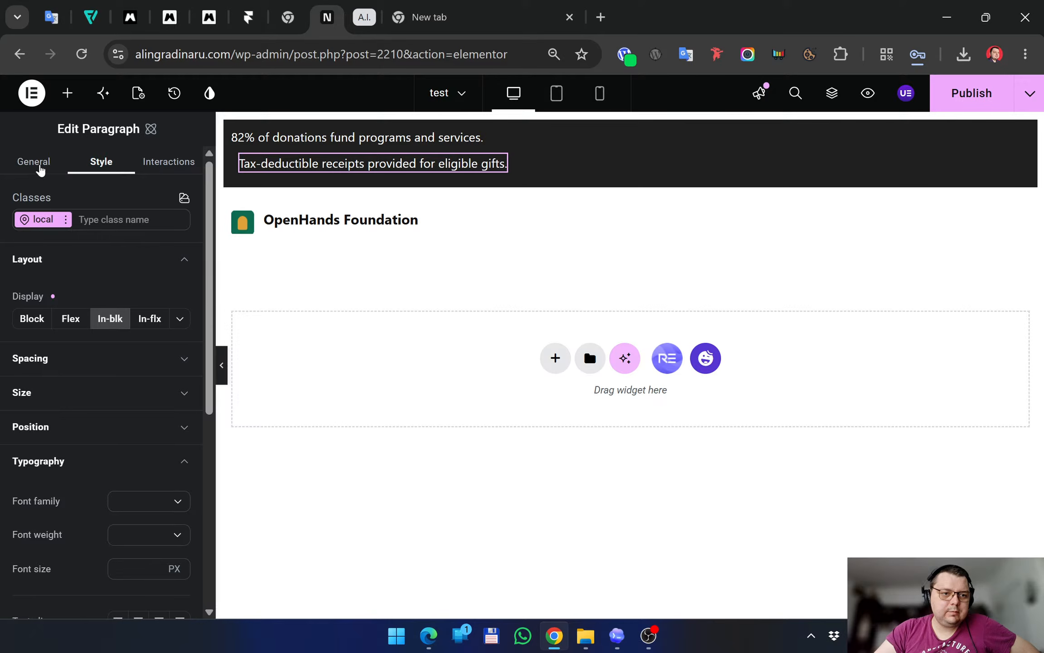
{"action": "left_click", "coordinate": [39, 167]}
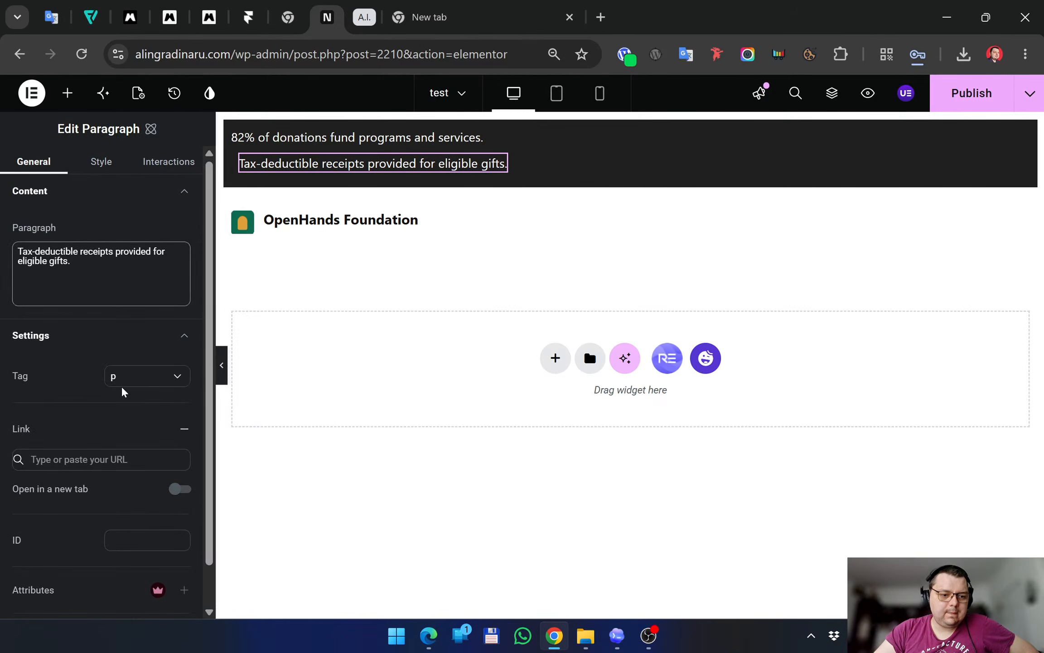
{"action": "scroll", "coordinate": [104, 386], "scroll_direction": "down", "scroll_amount": 1}
{"action": "scroll", "coordinate": [90, 379], "scroll_direction": "up", "scroll_amount": 1}
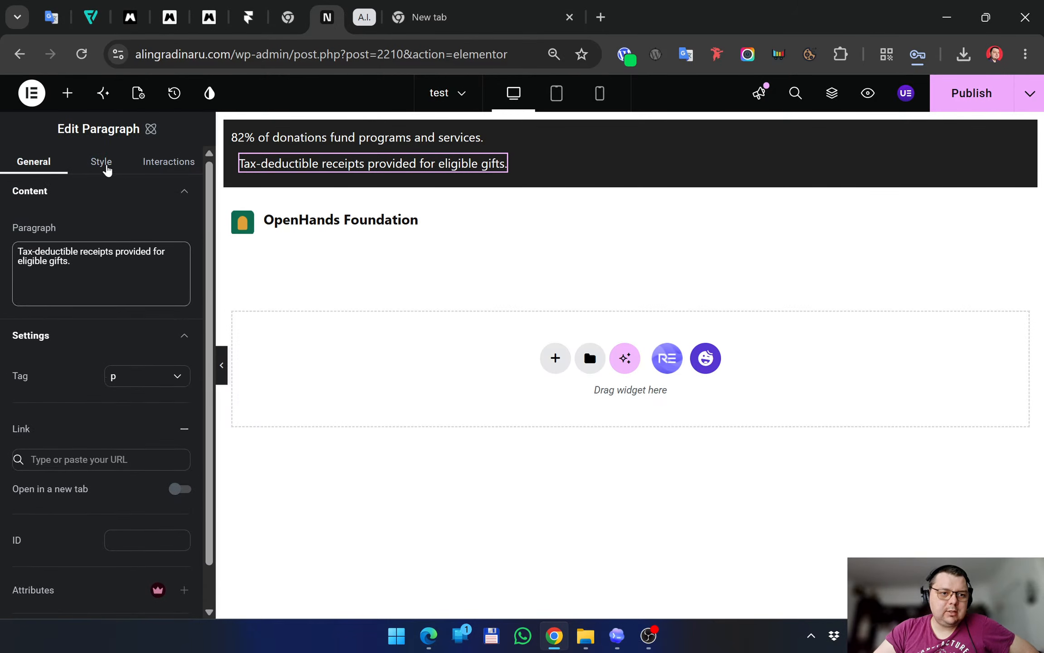
{"action": "left_click", "coordinate": [103, 164]}
{"action": "scroll", "coordinate": [68, 427], "scroll_direction": "down", "scroll_amount": 2}
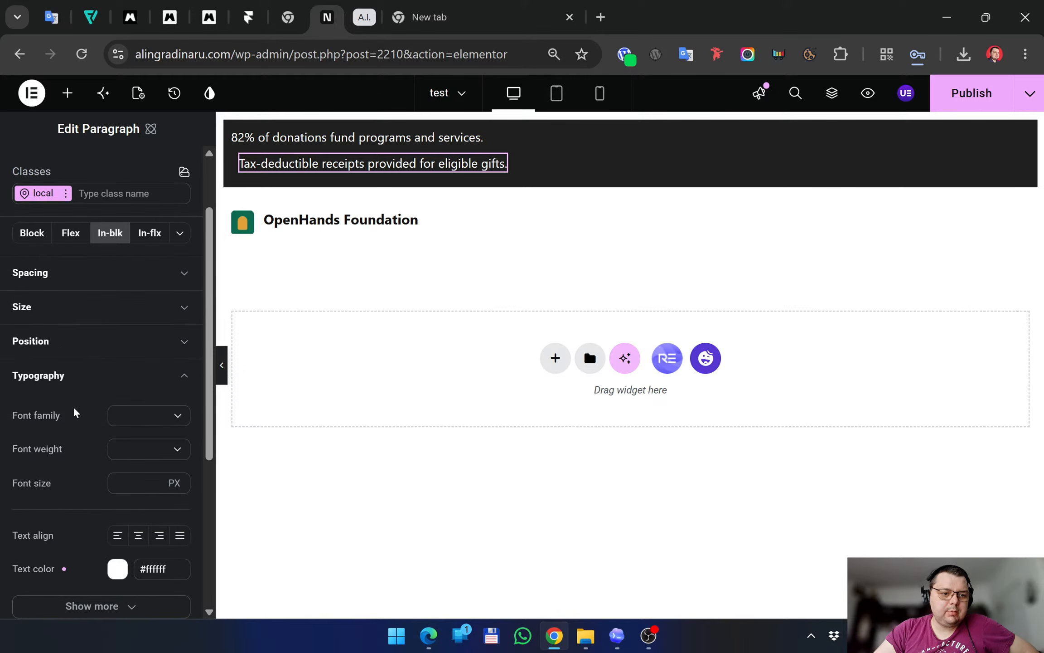
{"action": "left_click", "coordinate": [69, 349]}
{"action": "left_click", "coordinate": [72, 349]}
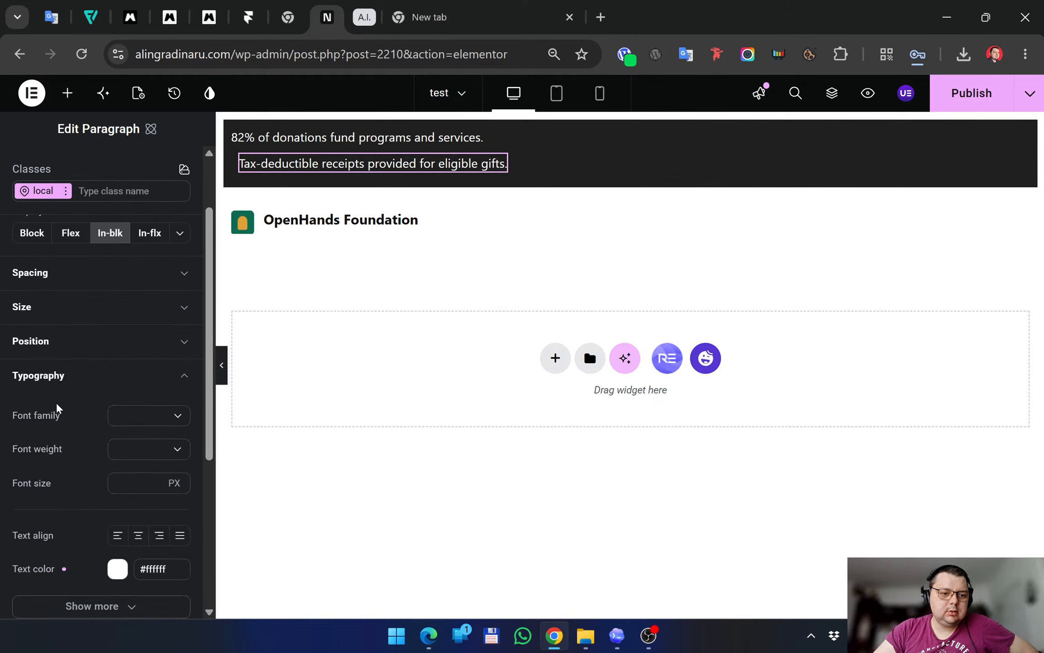
{"action": "scroll", "coordinate": [59, 411], "scroll_direction": "down", "scroll_amount": 6}
{"action": "scroll", "coordinate": [64, 408], "scroll_direction": "up", "scroll_amount": 8}
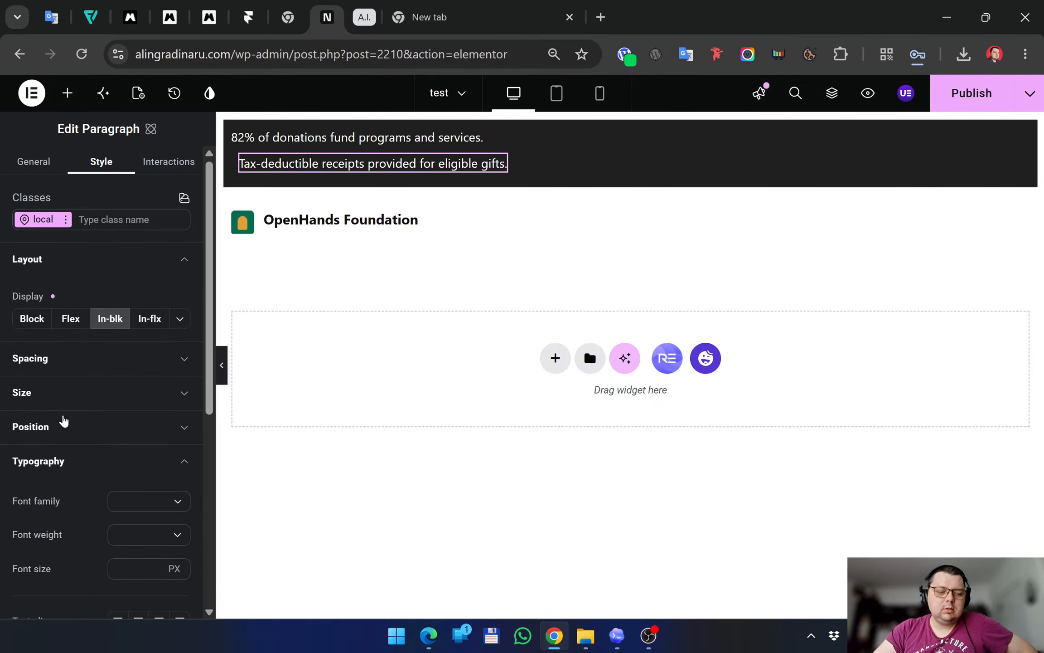
{"action": "left_click", "coordinate": [40, 170]}
{"action": "scroll", "coordinate": [74, 396], "scroll_direction": "down", "scroll_amount": 1}
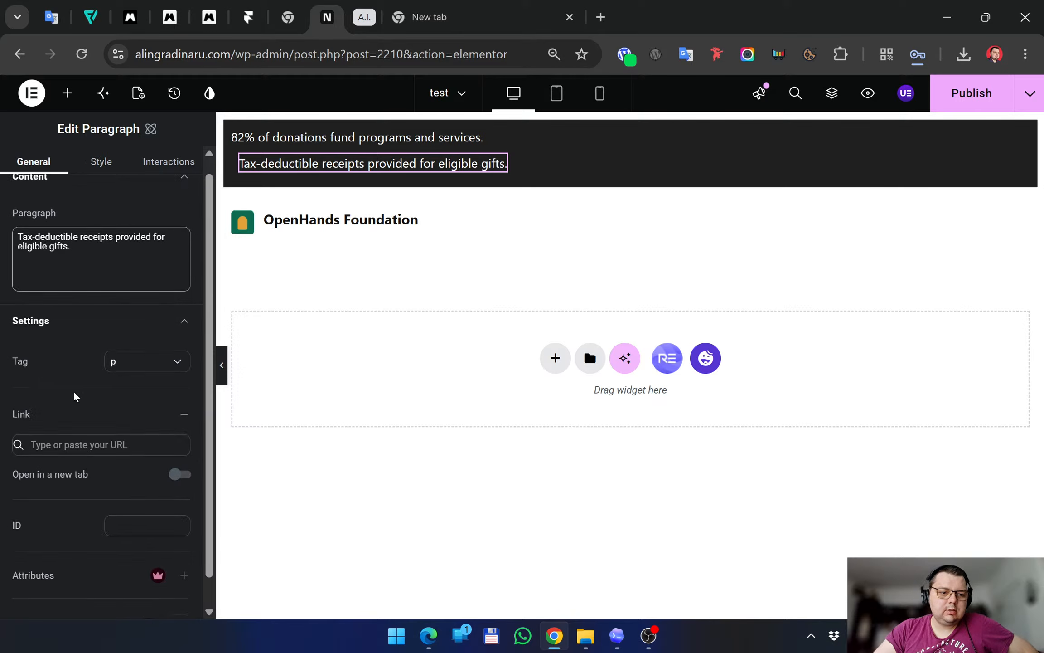
{"action": "scroll", "coordinate": [79, 379], "scroll_direction": "up", "scroll_amount": 1}
{"action": "left_click", "coordinate": [158, 171]}
{"action": "left_click", "coordinate": [105, 167]}
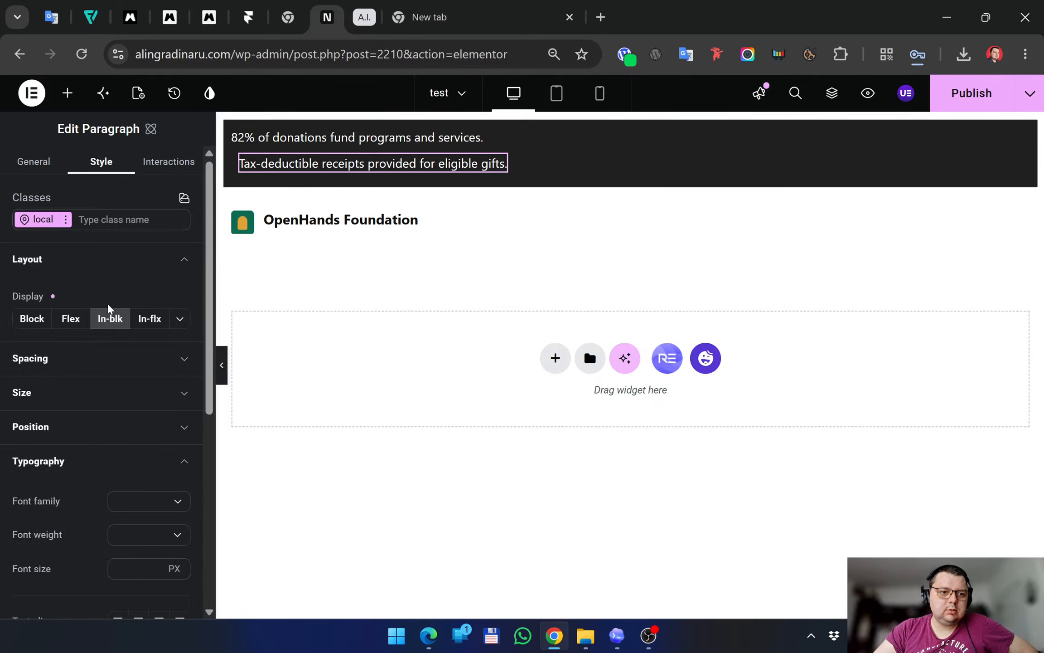
Set the display of both paragraphs in the dark top section to flex
{"action": "left_click", "coordinate": [68, 319]}
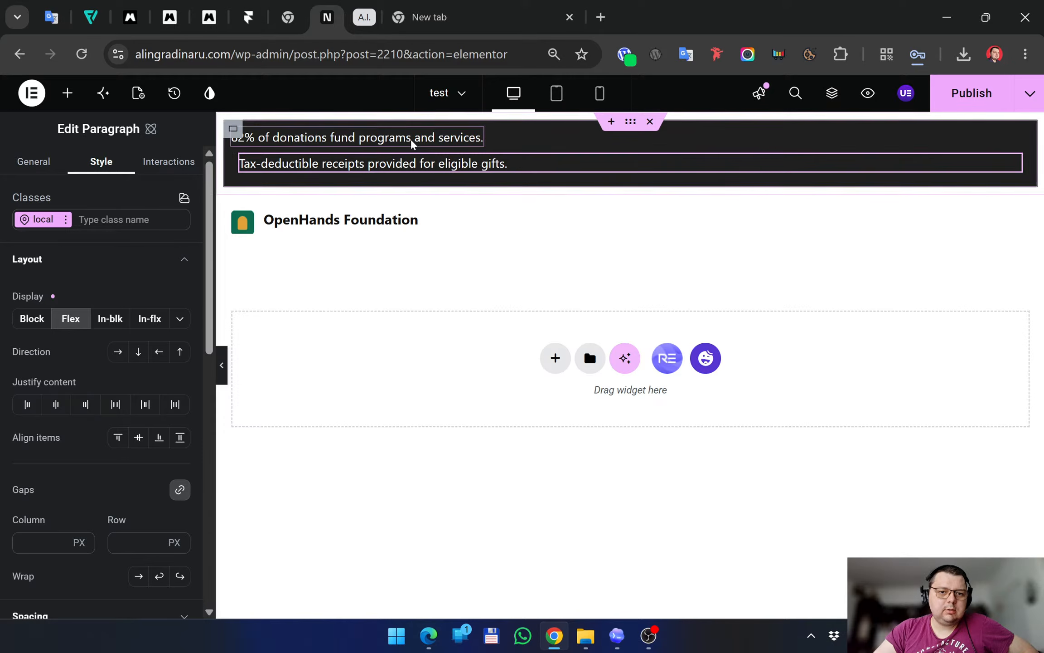
{"action": "left_click", "coordinate": [420, 136]}
{"action": "left_click", "coordinate": [73, 319]}
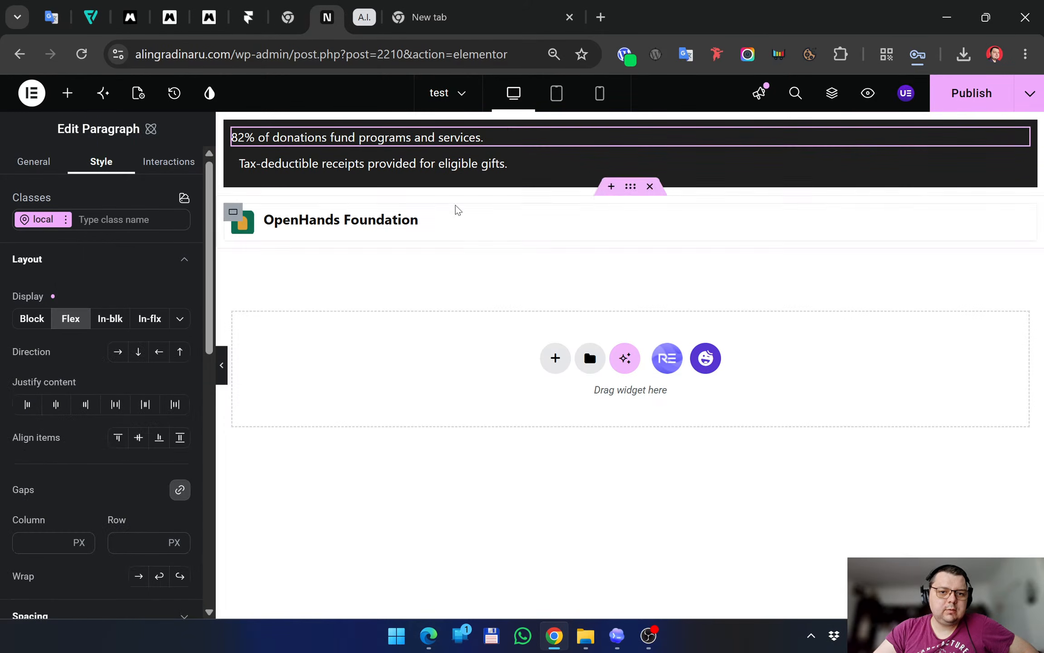
Set the display of both paragraphs in the dark top section to inline-flex
{"action": "left_click", "coordinate": [170, 319]}
{"action": "left_click", "coordinate": [372, 163]}
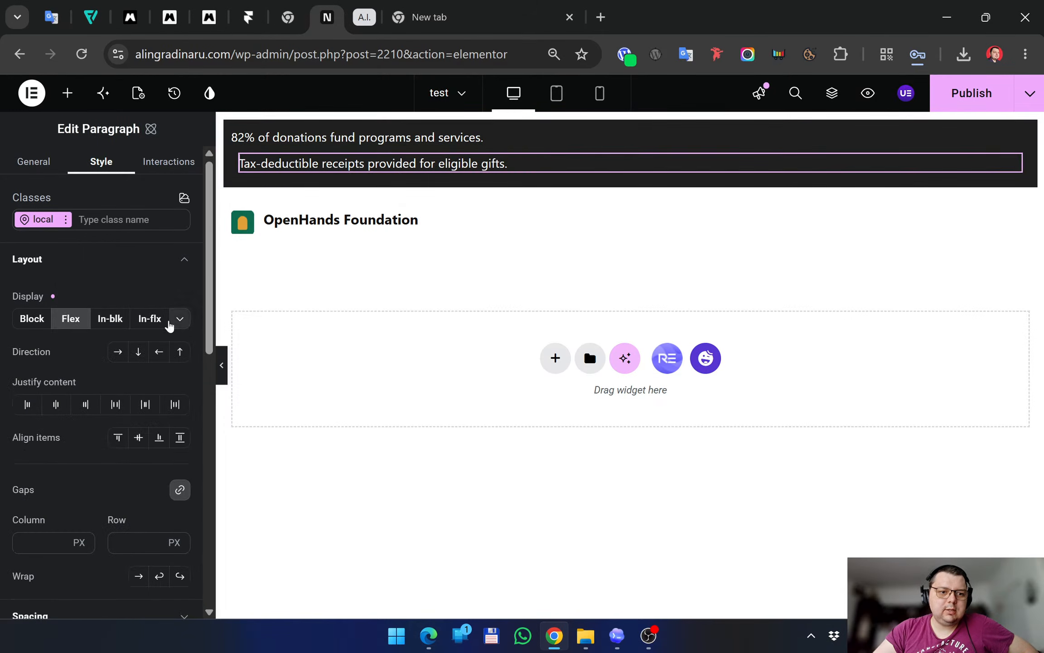
{"action": "left_click", "coordinate": [150, 318]}
{"action": "left_click", "coordinate": [400, 139]}
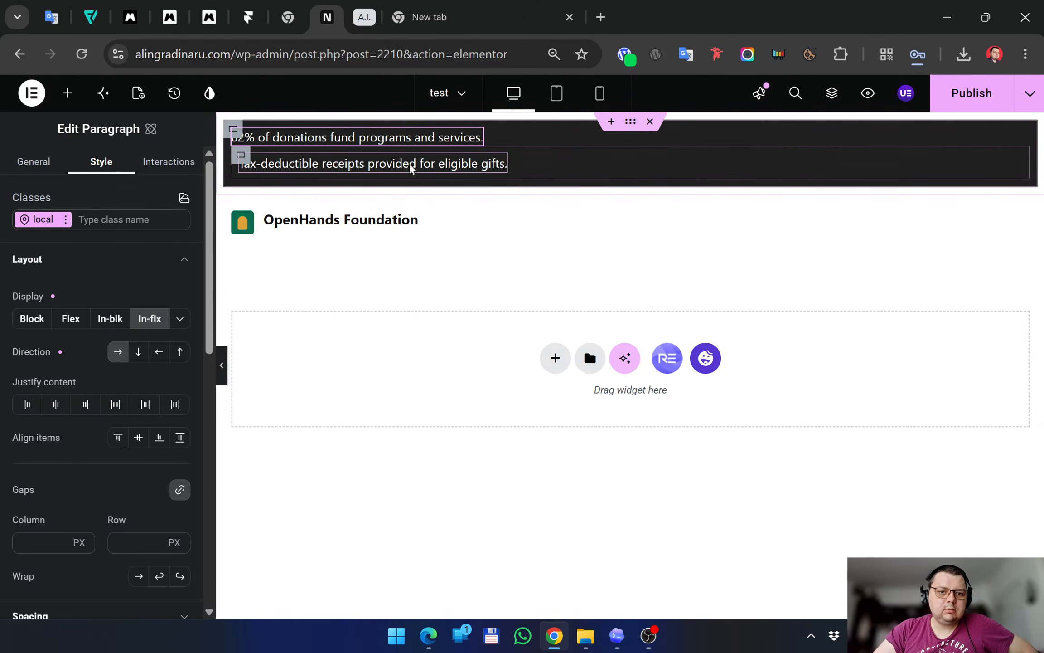
Set the dark top flexbox's display to flex
{"action": "left_click", "coordinate": [636, 126]}
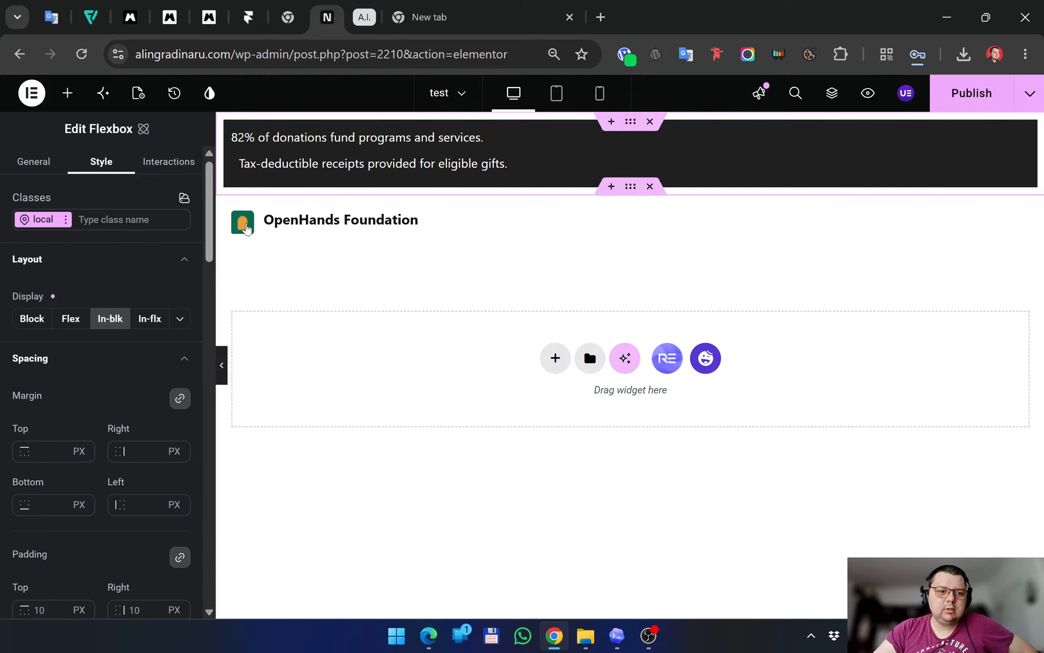
{"action": "left_click", "coordinate": [72, 319]}
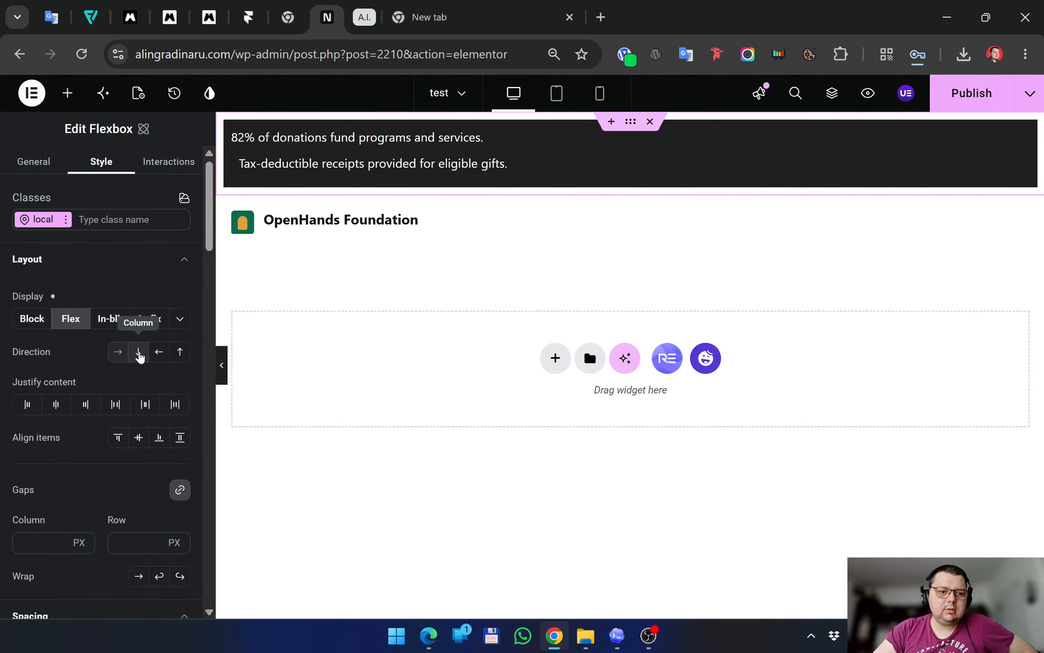
Set the dark top flexbox's direction to row
{"action": "left_click", "coordinate": [140, 354]}
{"action": "left_click", "coordinate": [118, 353]}
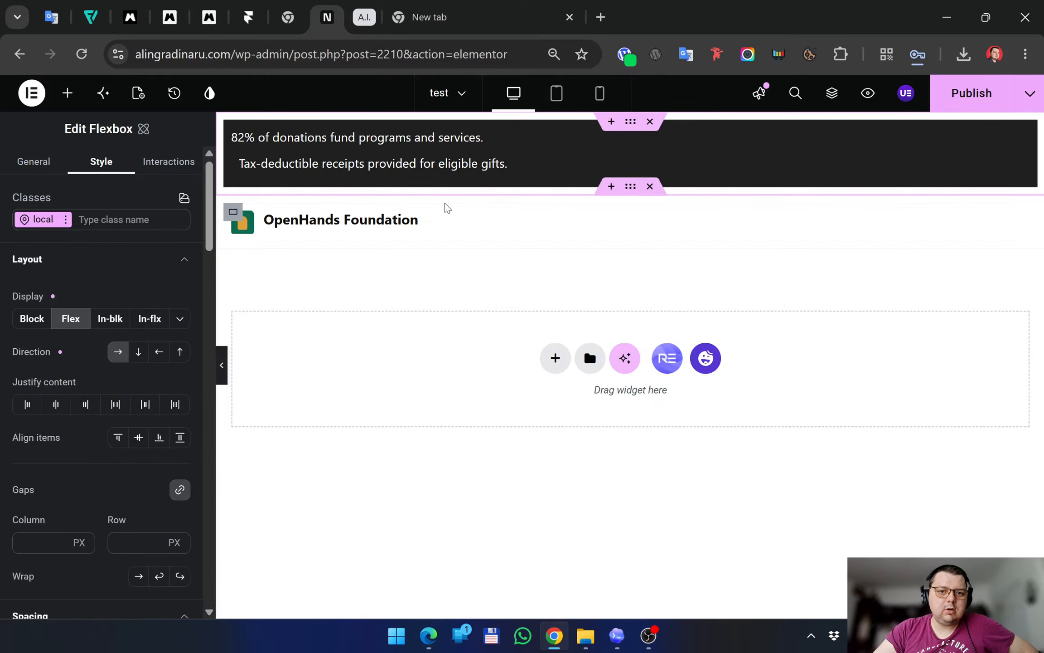
Try a reversed row direction on the "Tax-deductible receipts" paragraph, restore its default direction, and justify its content to the end
{"action": "left_click", "coordinate": [472, 162]}
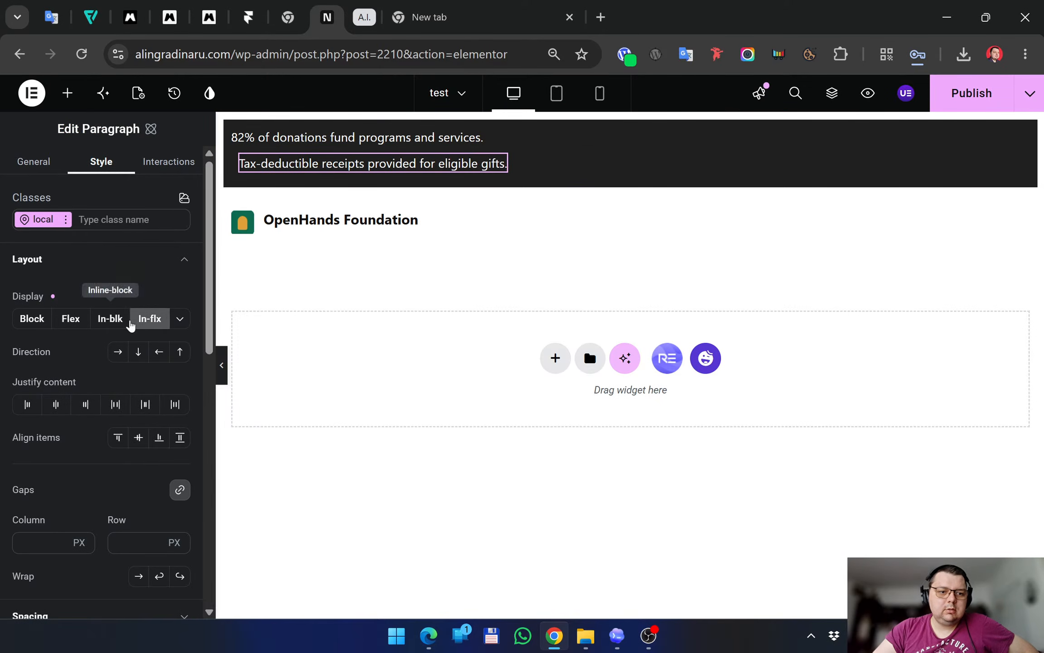
{"action": "left_click", "coordinate": [157, 356]}
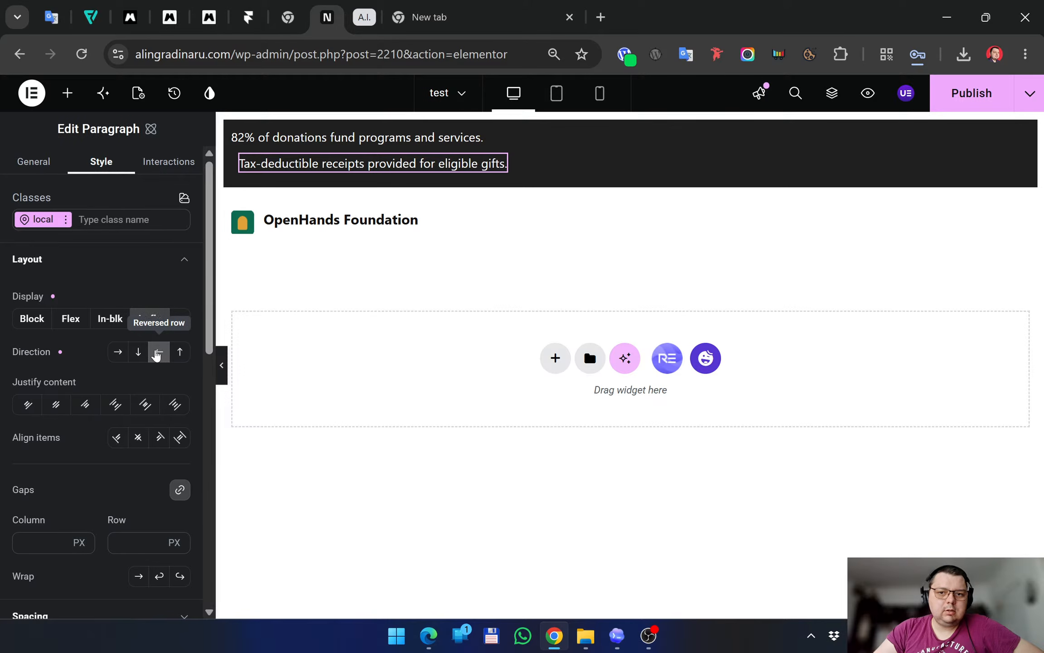
{"action": "left_click", "coordinate": [157, 357]}
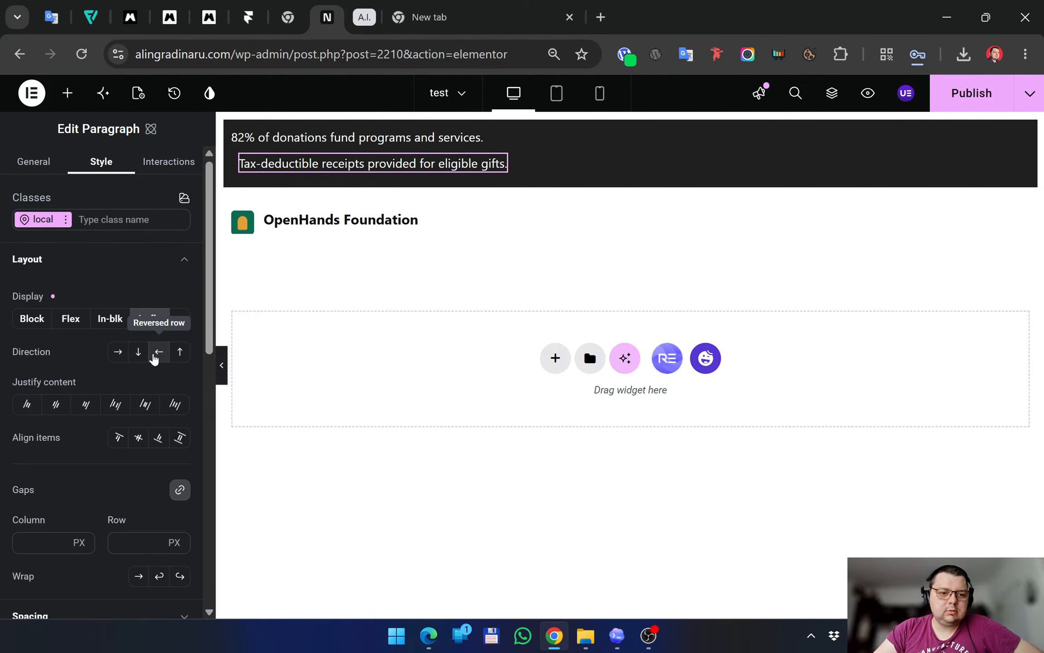
{"action": "left_click", "coordinate": [89, 407]}
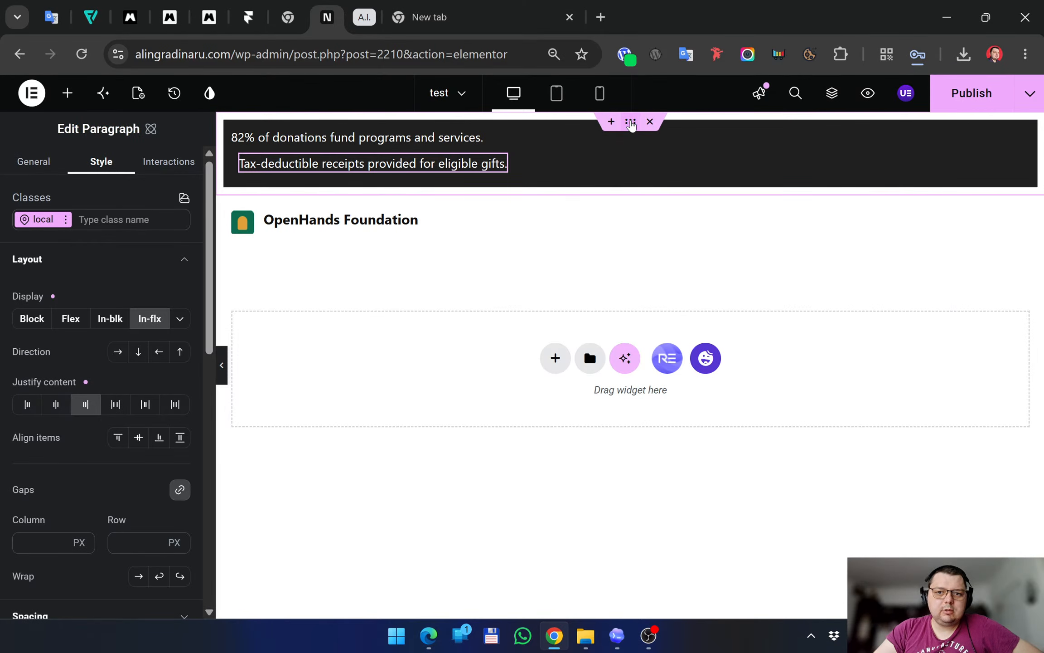
Try the space-between, space-evenly and space-around content justifications on the dark top flexbox
{"action": "left_click", "coordinate": [619, 126]}
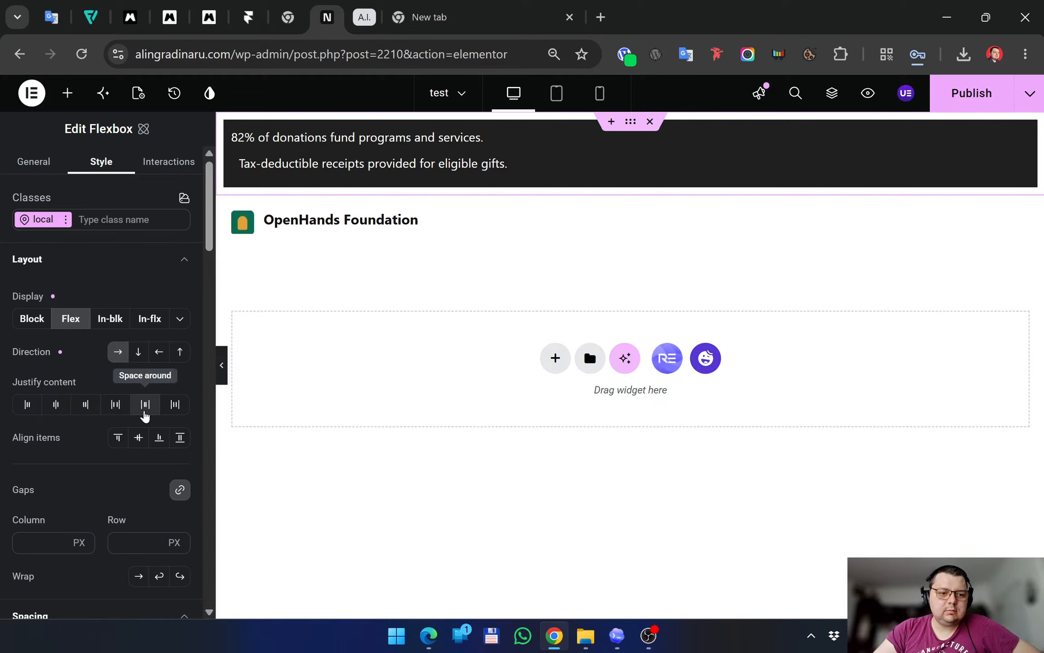
{"action": "left_click", "coordinate": [119, 409]}
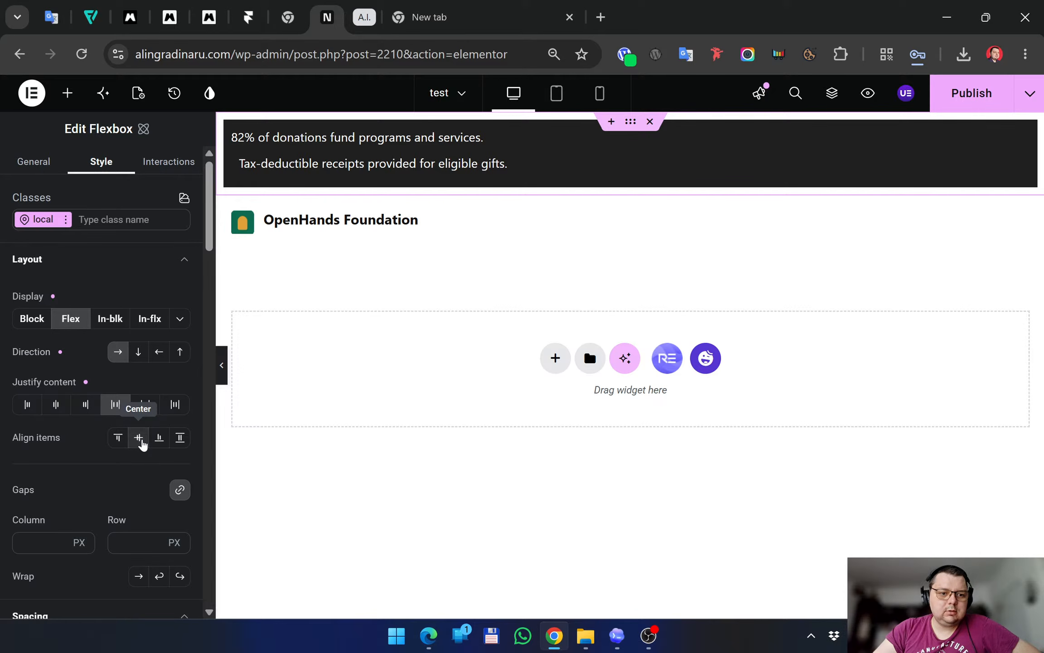
{"action": "left_click", "coordinate": [180, 410]}
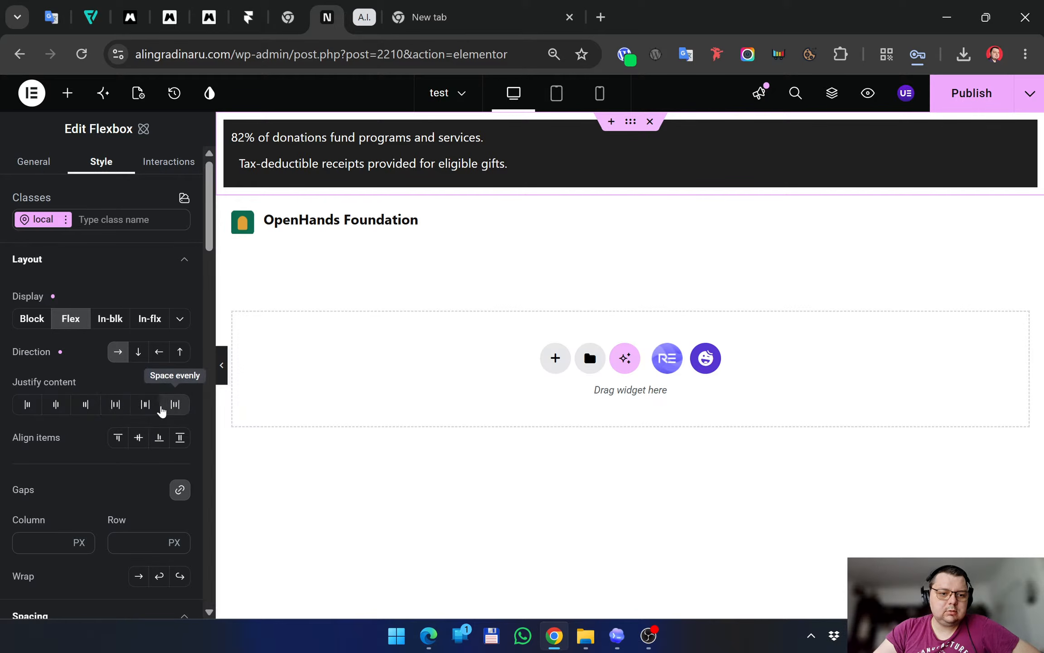
{"action": "left_click", "coordinate": [146, 410]}
{"action": "left_click", "coordinate": [117, 409]}
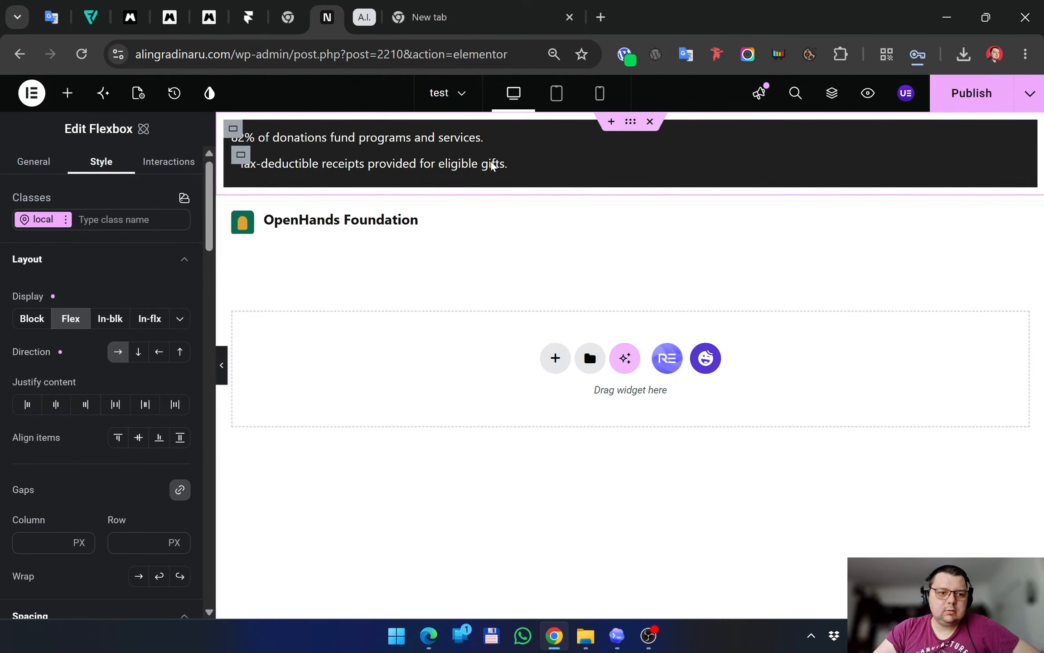
Set the display of both the "82% of donations" and "Tax-deductible receipts" paragraphs to flex
{"action": "left_click", "coordinate": [448, 140]}
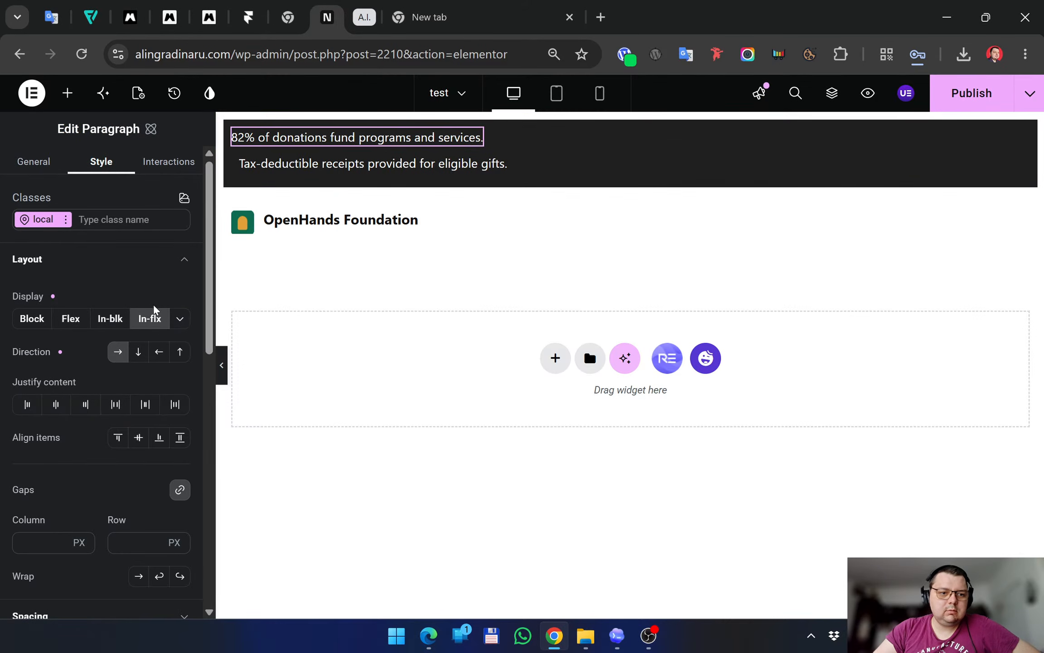
{"action": "left_click", "coordinate": [70, 318]}
{"action": "left_click", "coordinate": [485, 162]}
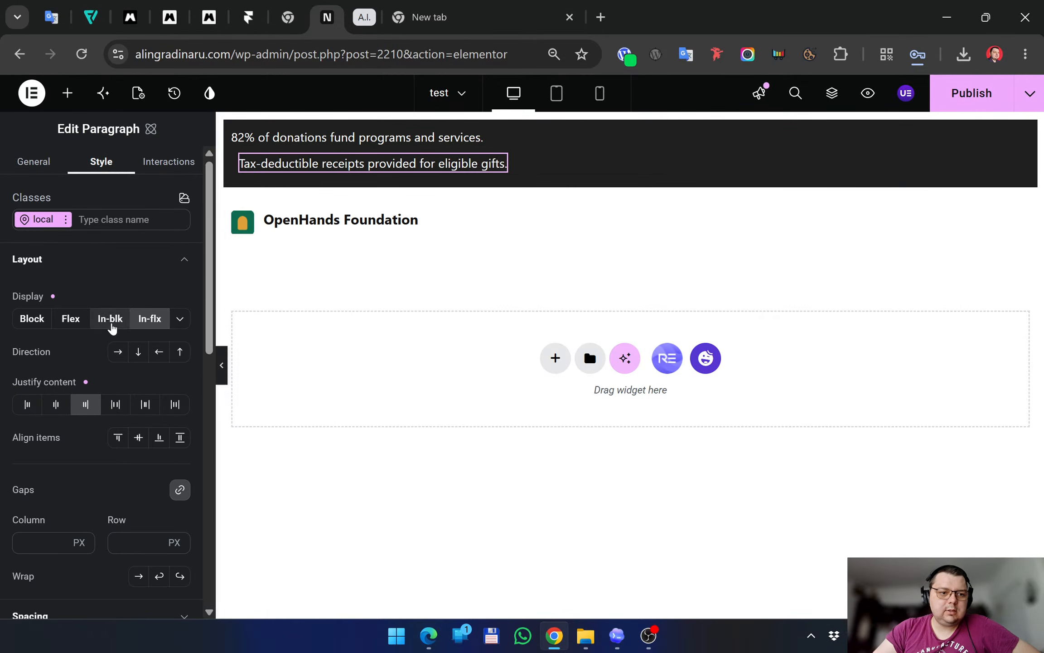
{"action": "left_click", "coordinate": [71, 318]}
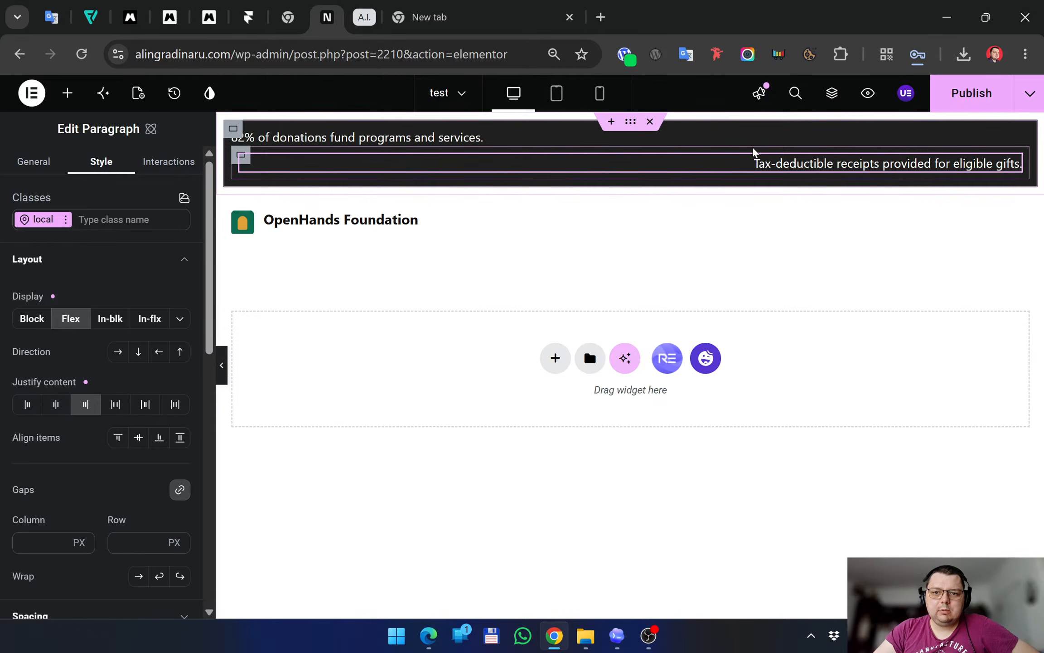
Return the display of both paragraphs in the dark top section to inline-flex
{"action": "left_click", "coordinate": [631, 123]}
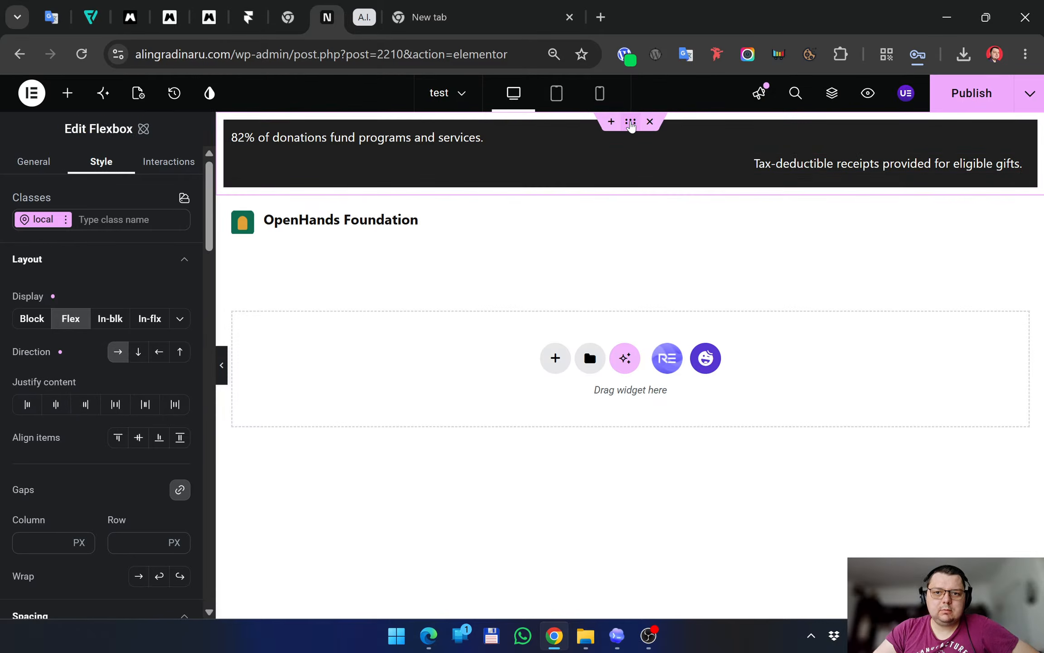
{"action": "left_click", "coordinate": [781, 161]}
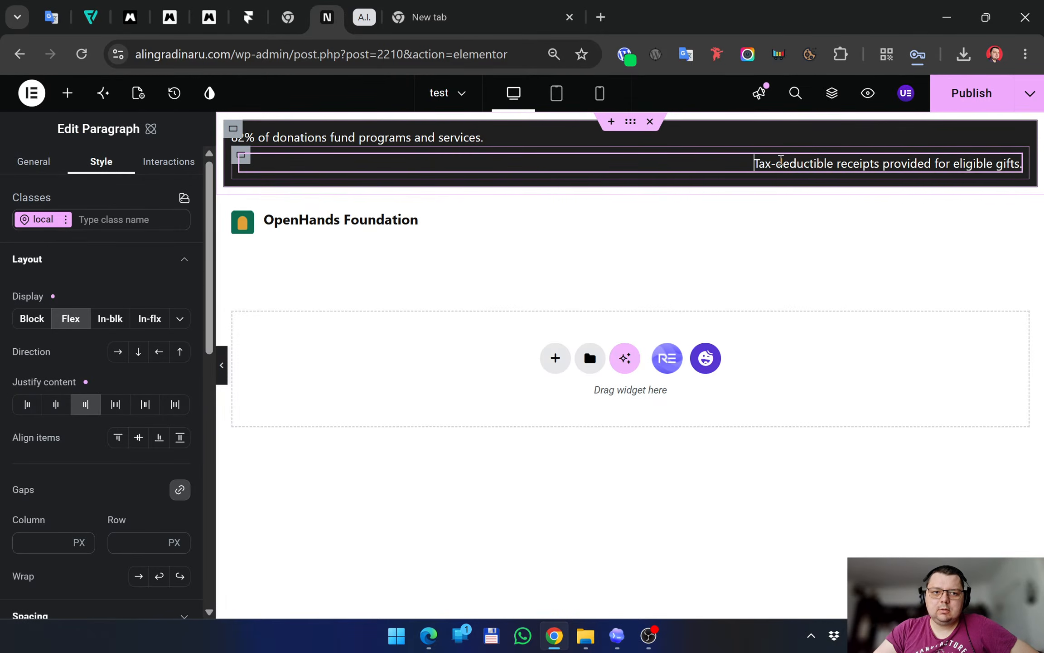
{"action": "left_click_drag", "start_coordinate": [242, 158], "coordinate": [526, 204]}
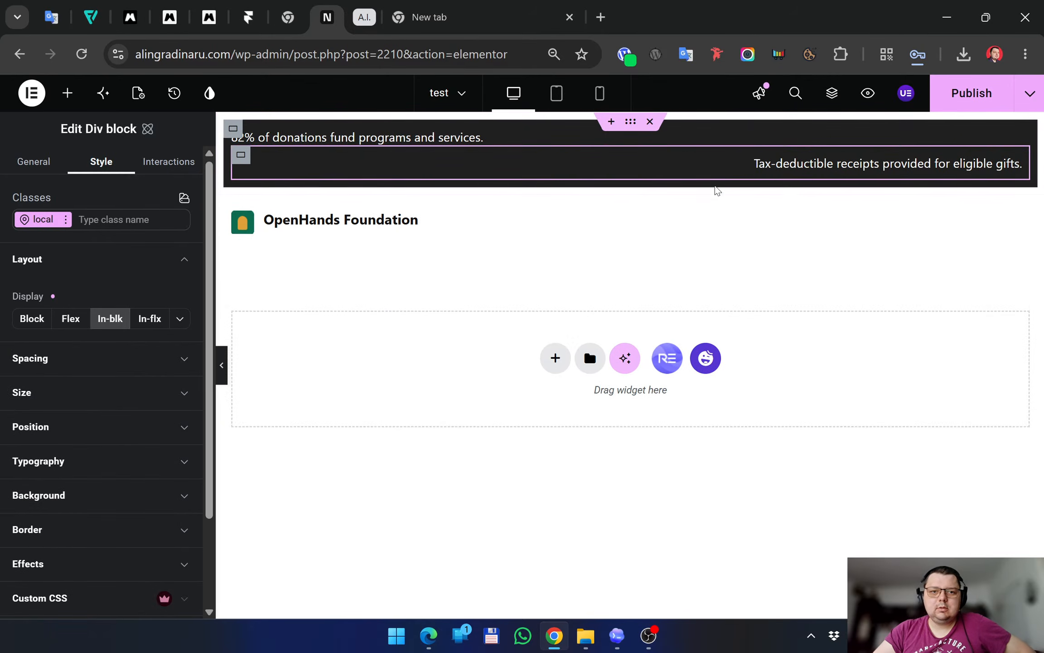
{"action": "left_click", "coordinate": [487, 137]}
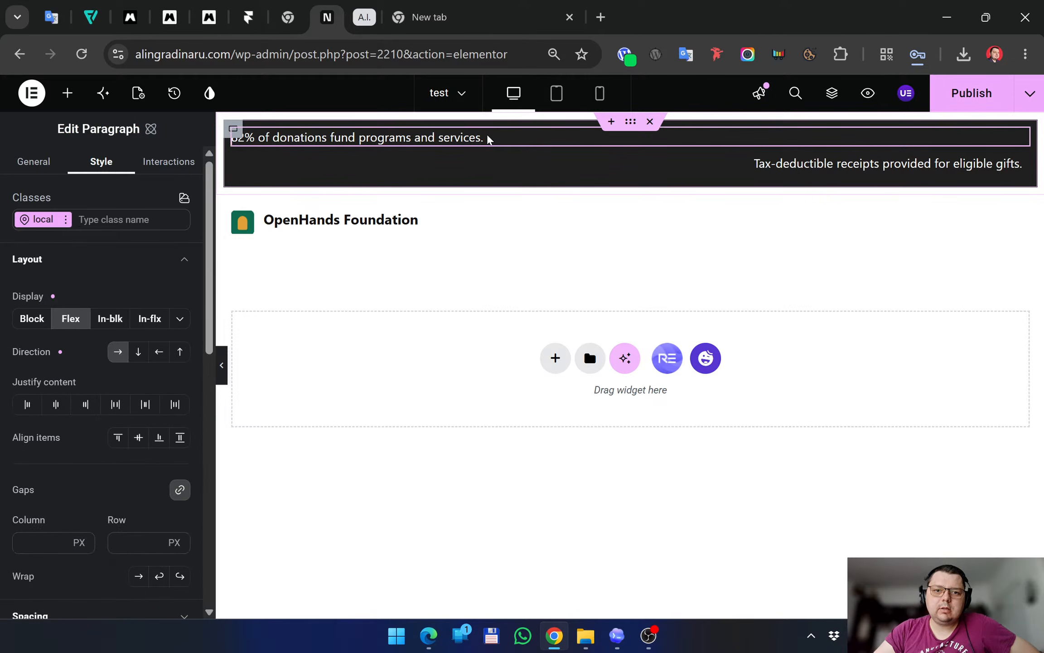
{"action": "left_click", "coordinate": [144, 319]}
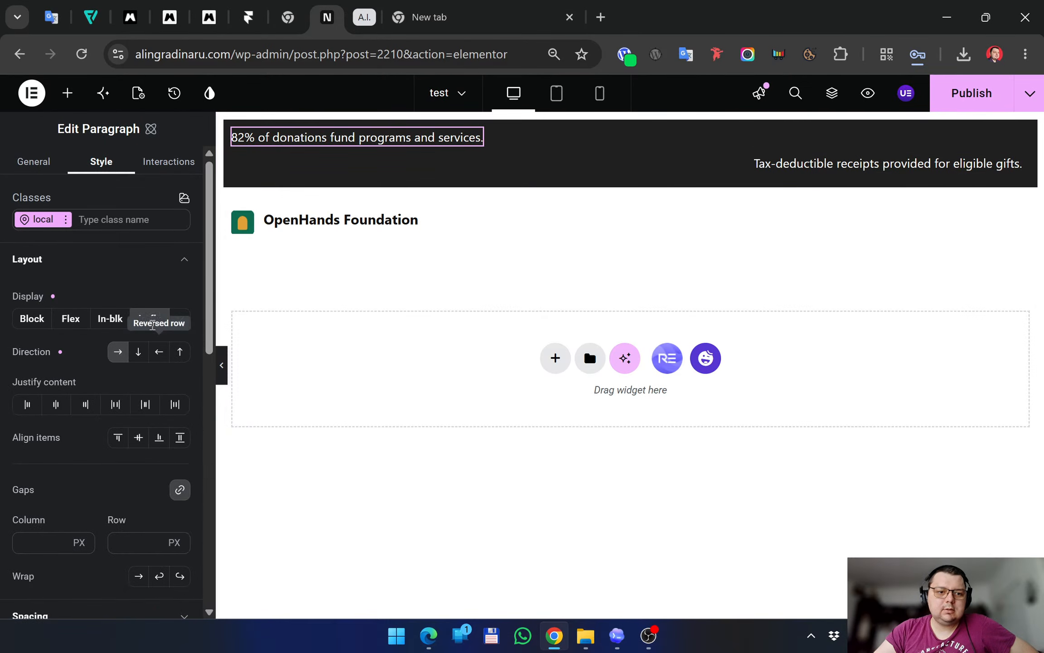
{"action": "left_click", "coordinate": [825, 163]}
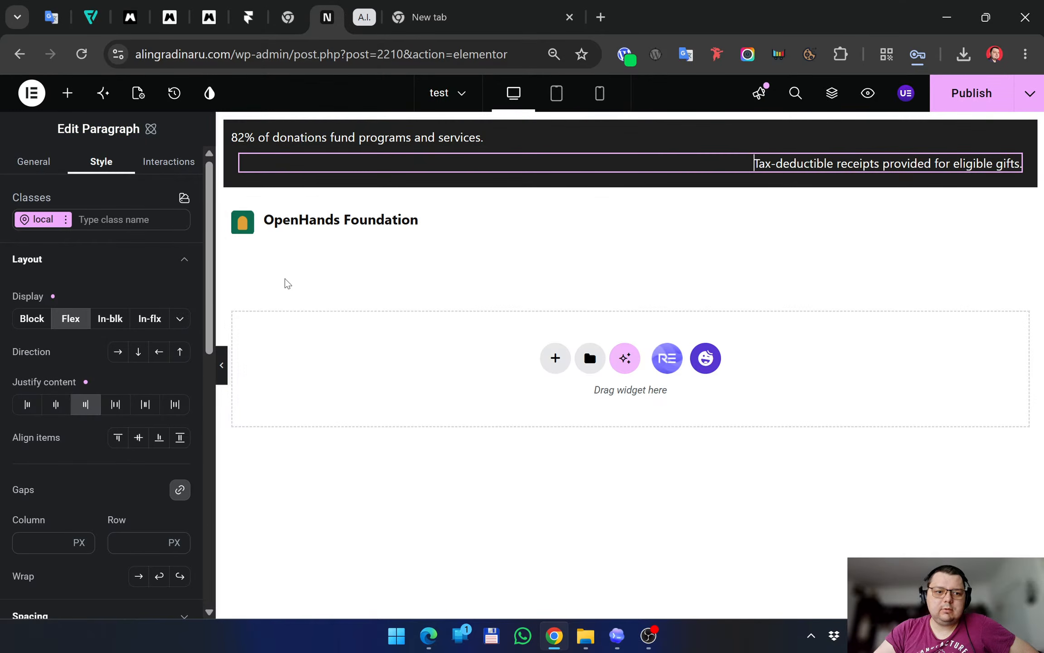
{"action": "left_click", "coordinate": [152, 319]}
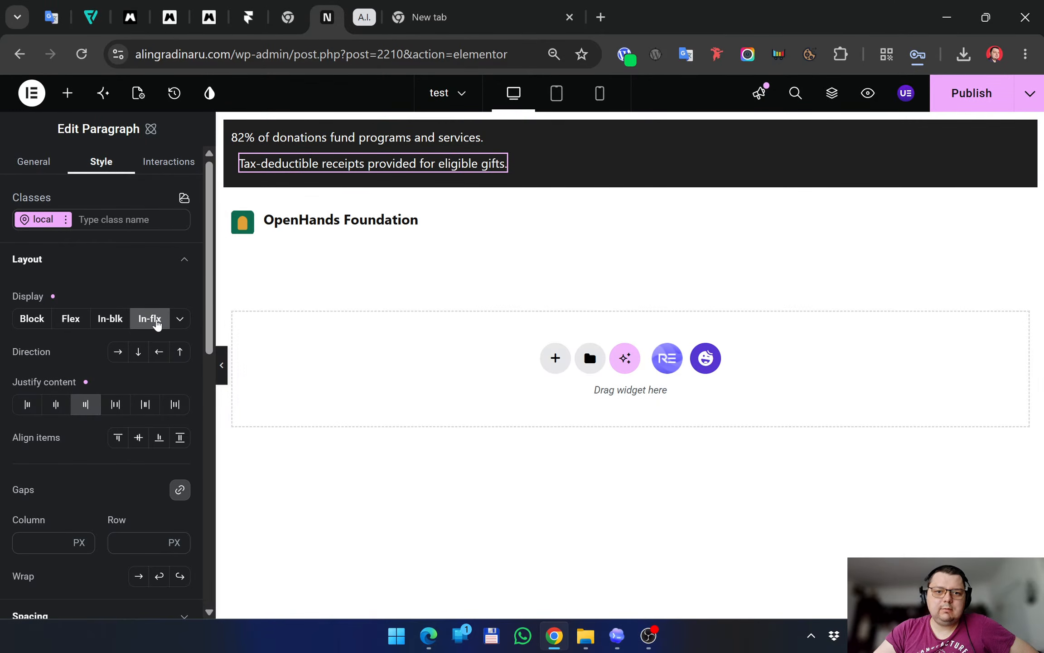
Set the "Tax-deductible receipts" paragraph's direction to reversed row and justify content to space around, and preview the page without the editing panel
{"action": "left_click", "coordinate": [168, 354]}
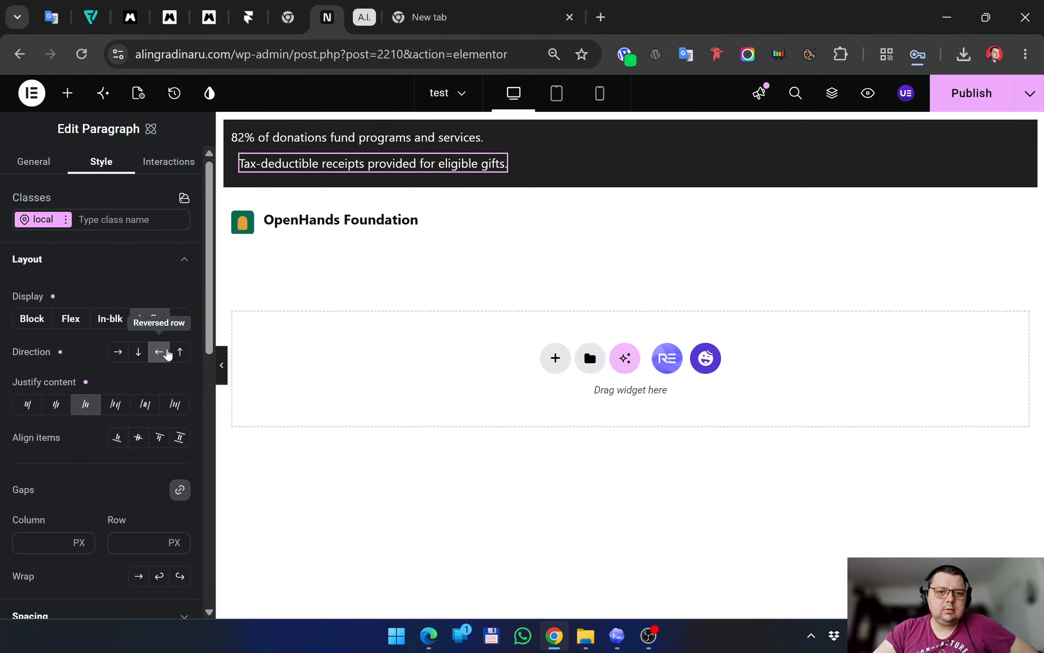
{"action": "left_click", "coordinate": [135, 410]}
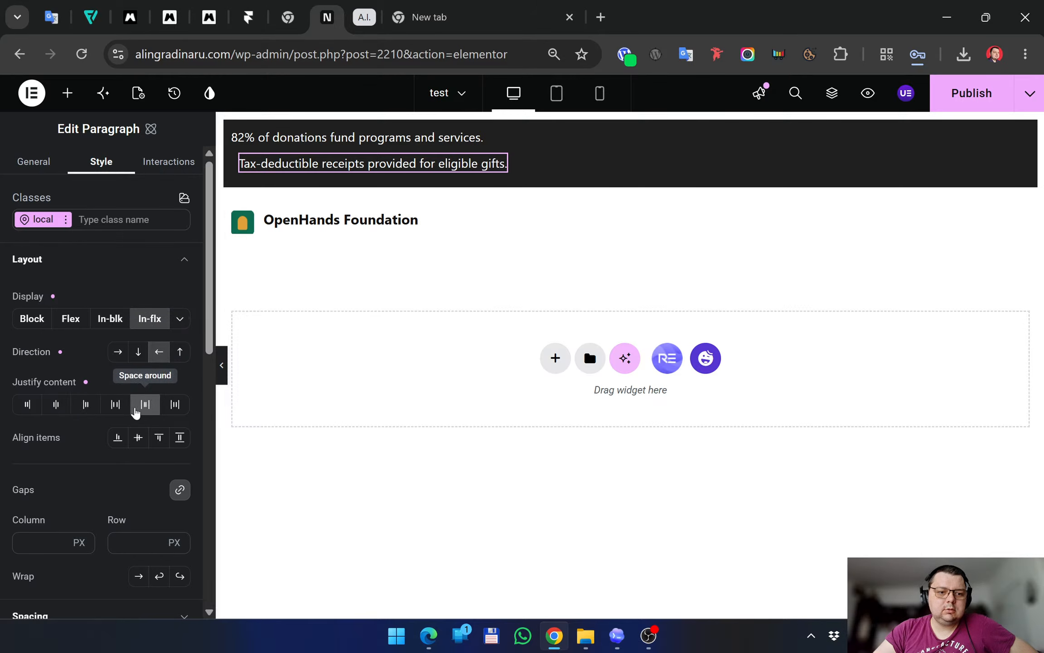
{"action": "left_click", "coordinate": [336, 140]}
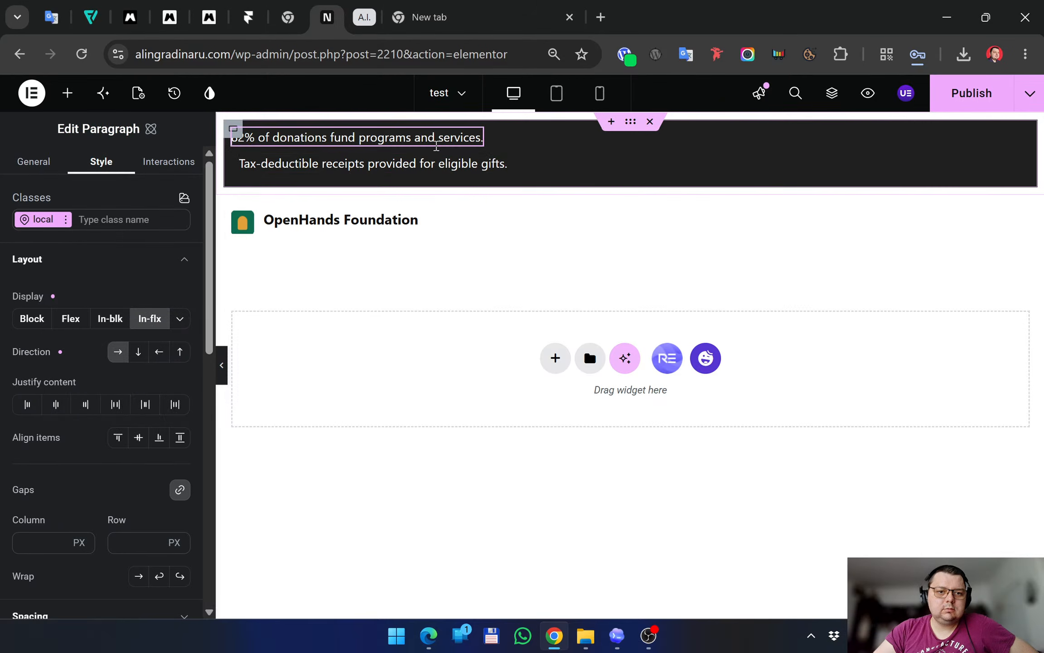
{"action": "left_click", "coordinate": [219, 361]}
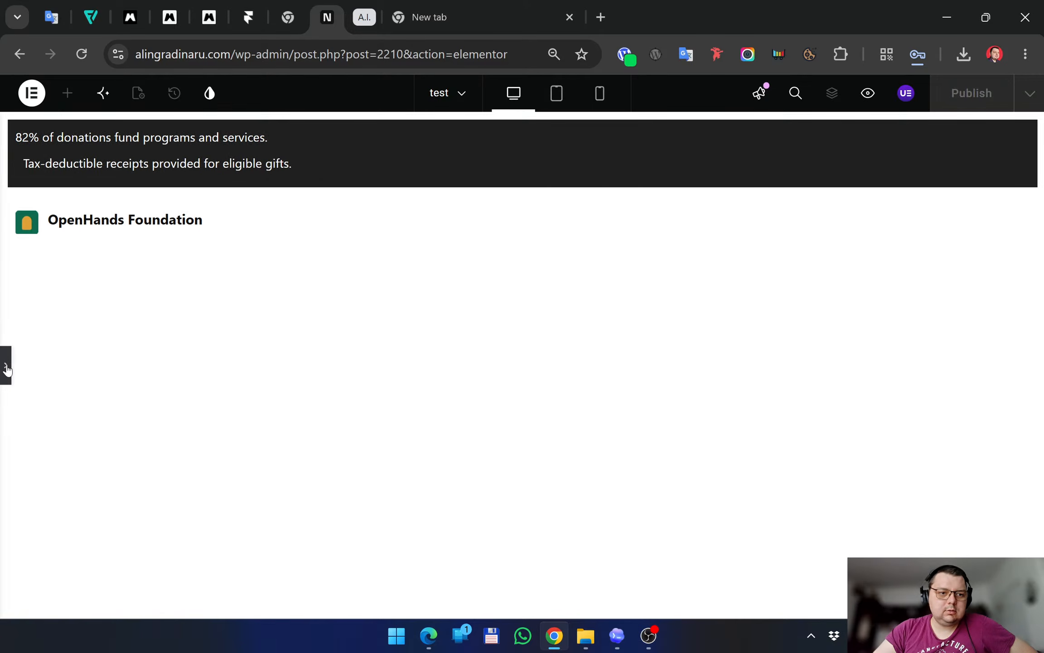
{"action": "left_click", "coordinate": [6, 366]}
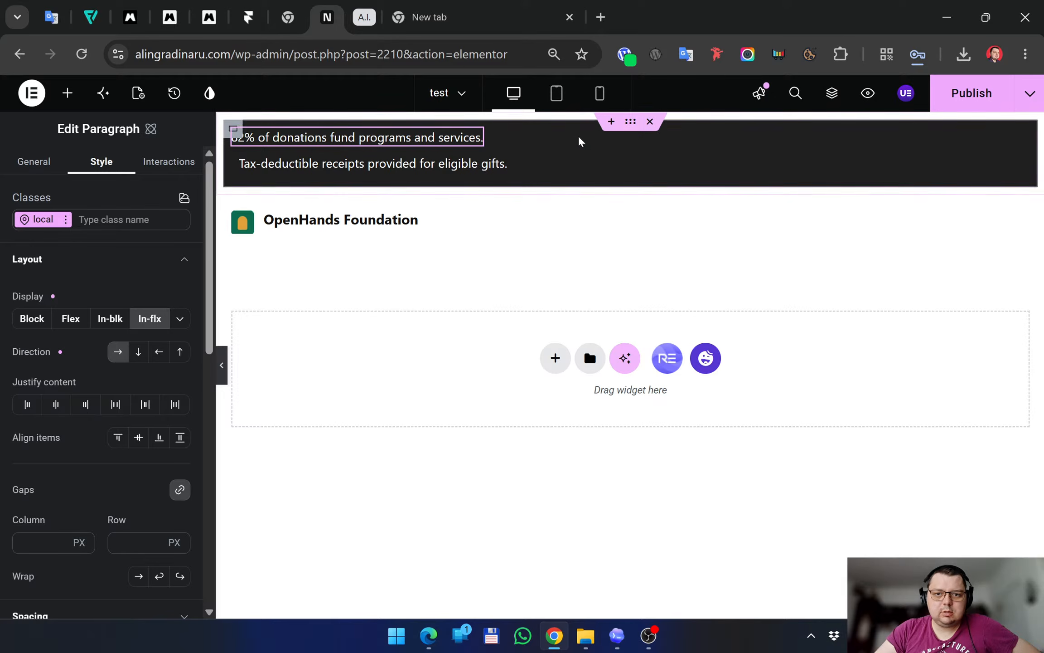
Set both justify content and align items of the "82% of donations" paragraph to start
{"action": "left_click", "coordinate": [234, 130]}
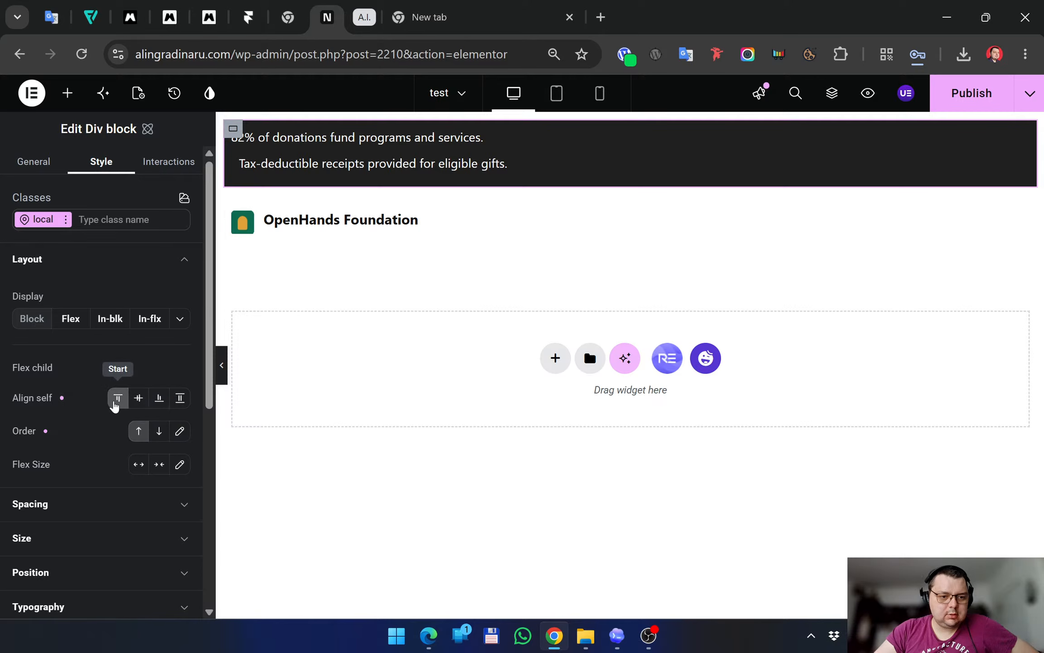
{"action": "left_click", "coordinate": [317, 138]}
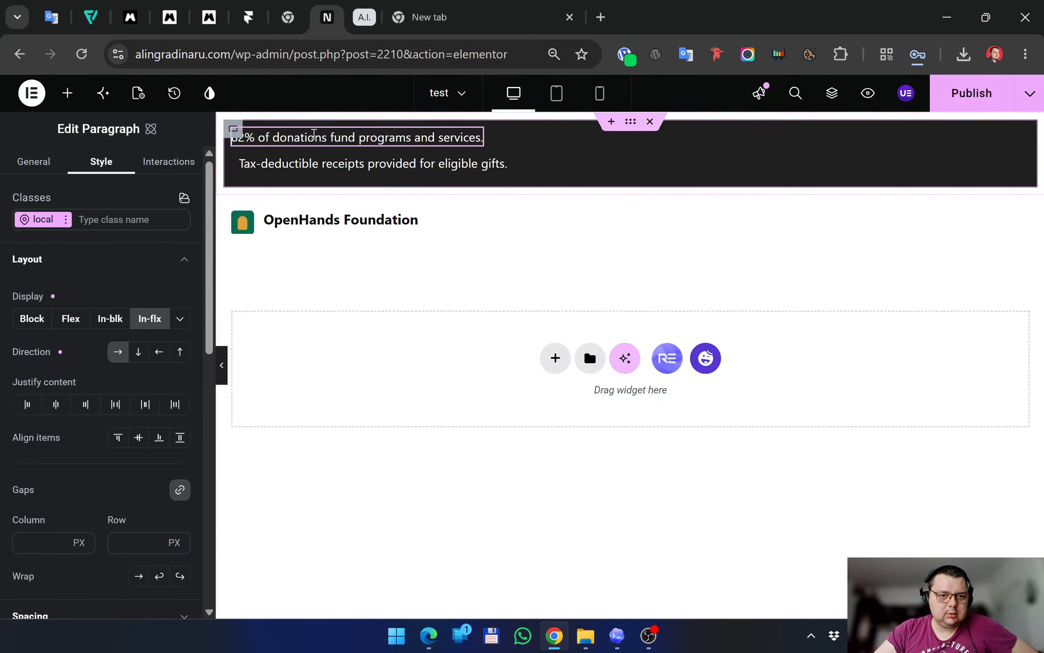
{"action": "left_click", "coordinate": [28, 408]}
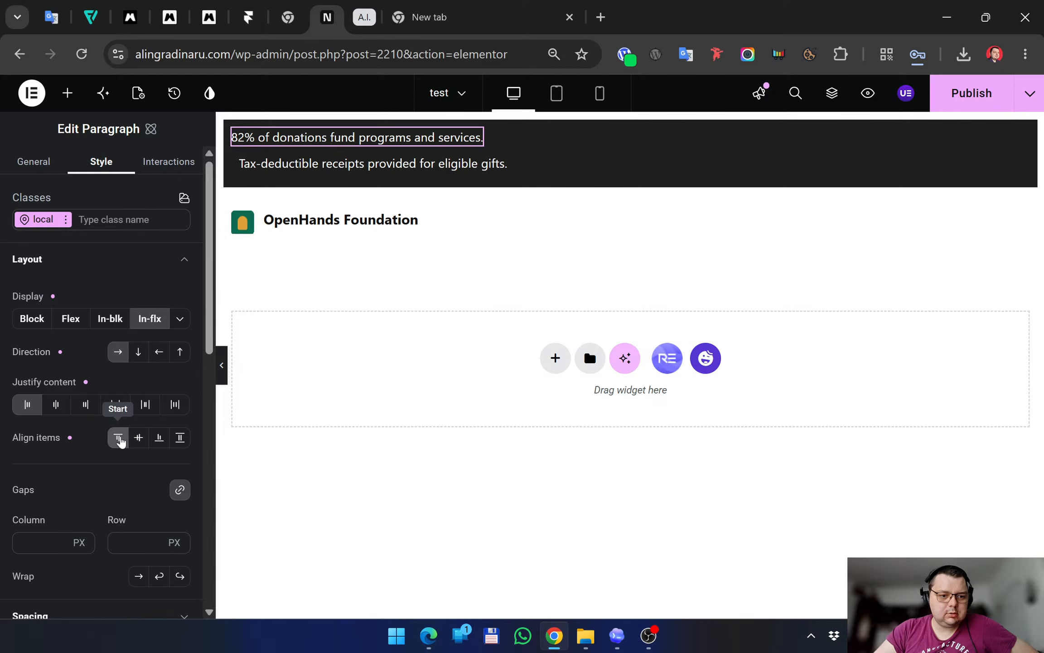
{"action": "scroll", "coordinate": [73, 442], "scroll_direction": "down", "scroll_amount": 4}
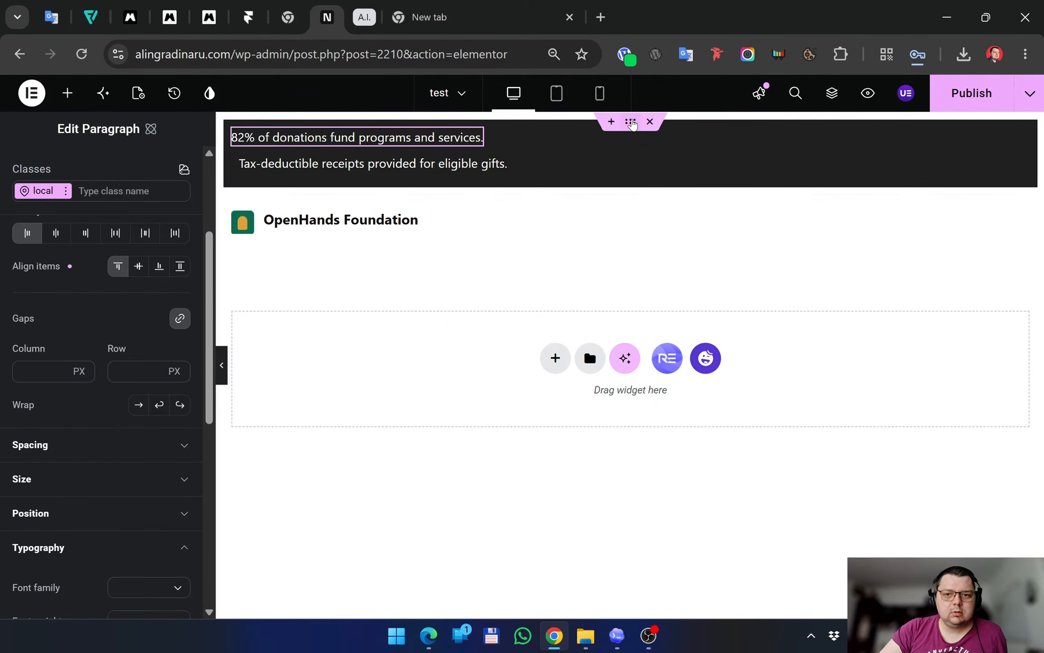
Try space around and space evenly on the dark top flexbox, settling on space between for justify content and stretch for align items
{"action": "left_click", "coordinate": [632, 123]}
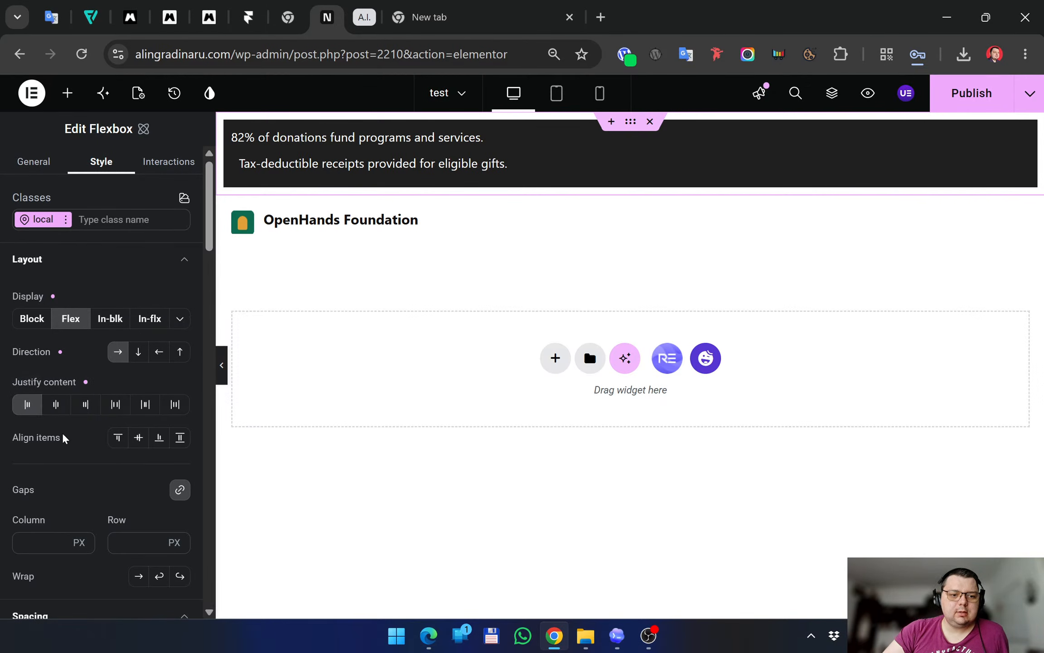
{"action": "left_click", "coordinate": [141, 408]}
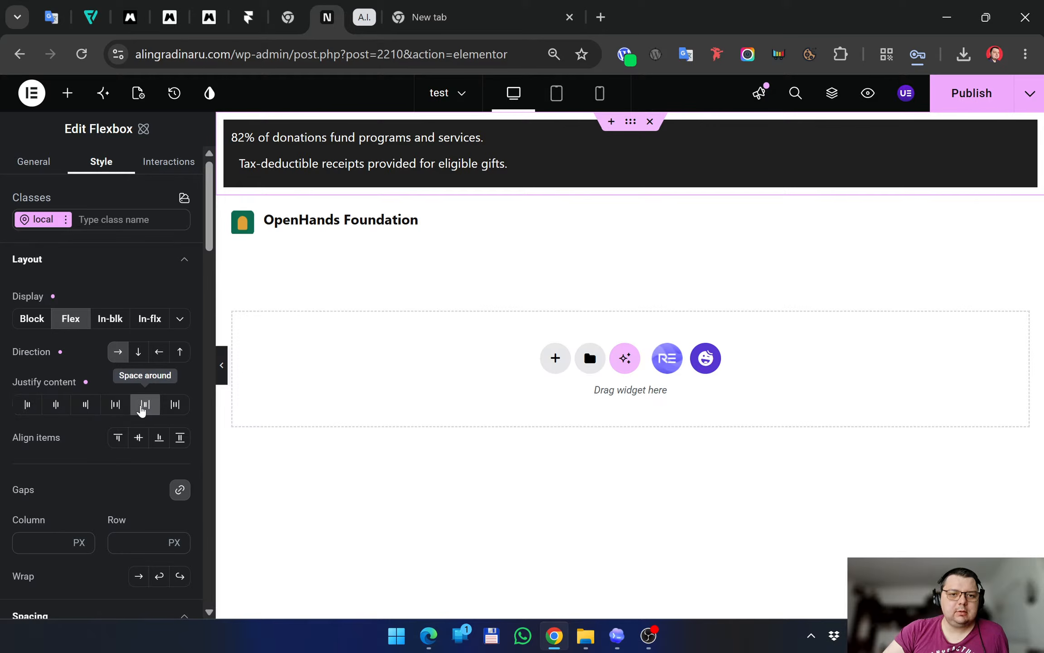
{"action": "left_click", "coordinate": [629, 124]}
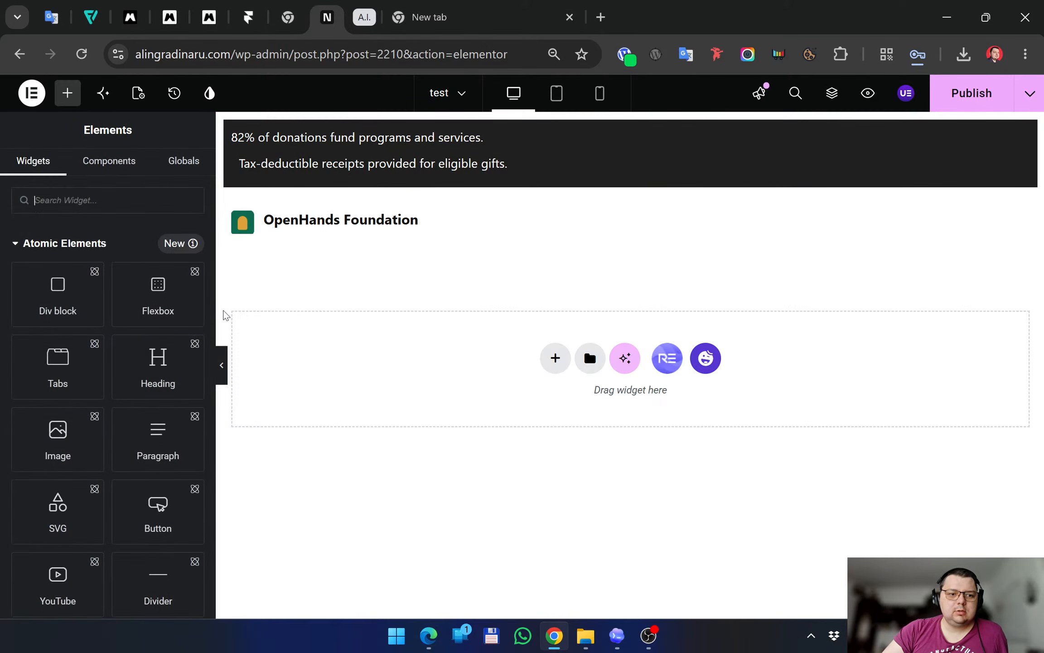
{"action": "left_click", "coordinate": [629, 128]}
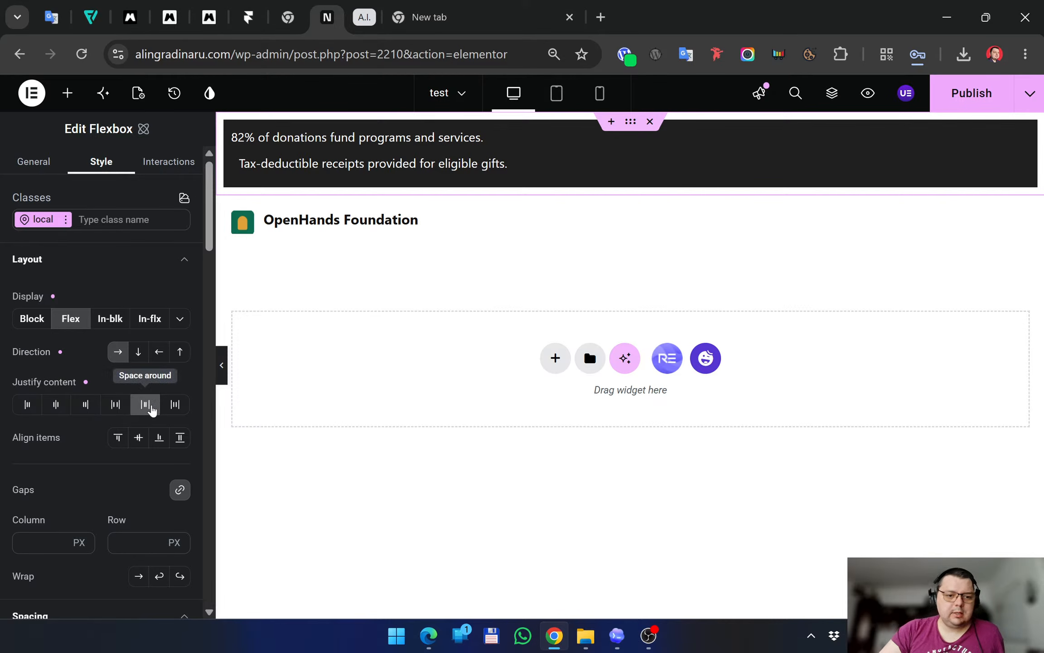
{"action": "left_click", "coordinate": [175, 404]}
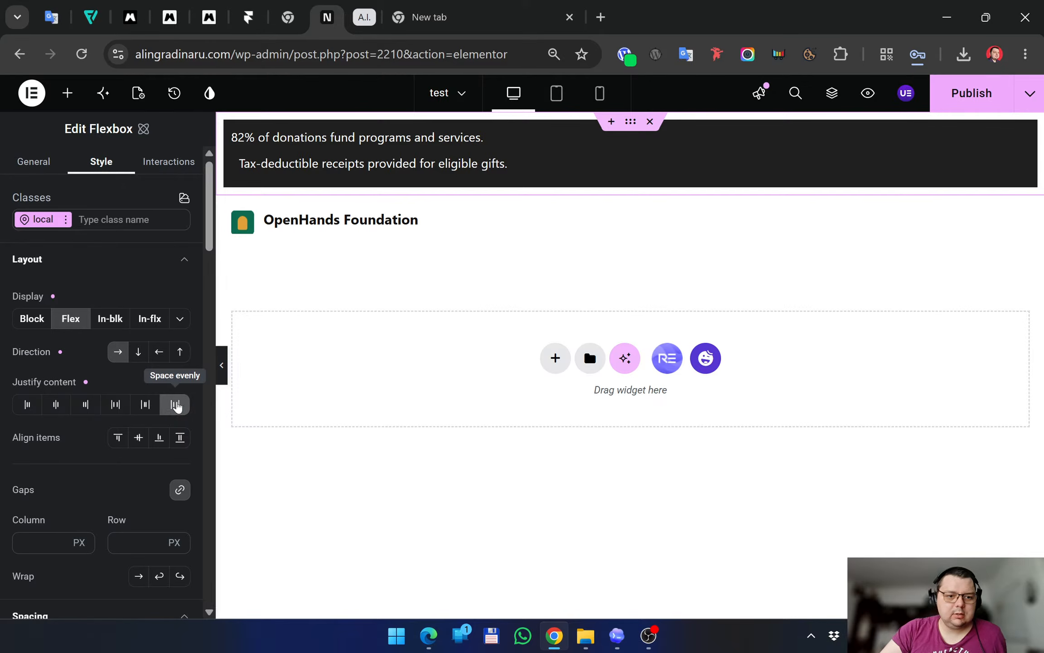
{"action": "left_click", "coordinate": [117, 406]}
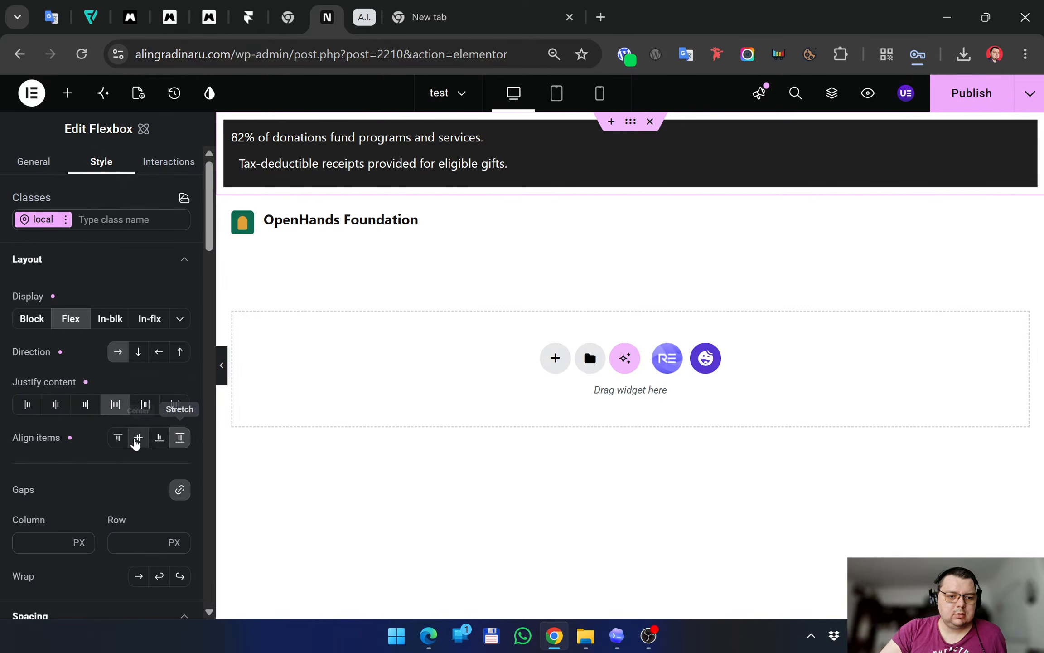
{"action": "scroll", "coordinate": [66, 471], "scroll_direction": "down", "scroll_amount": 5}
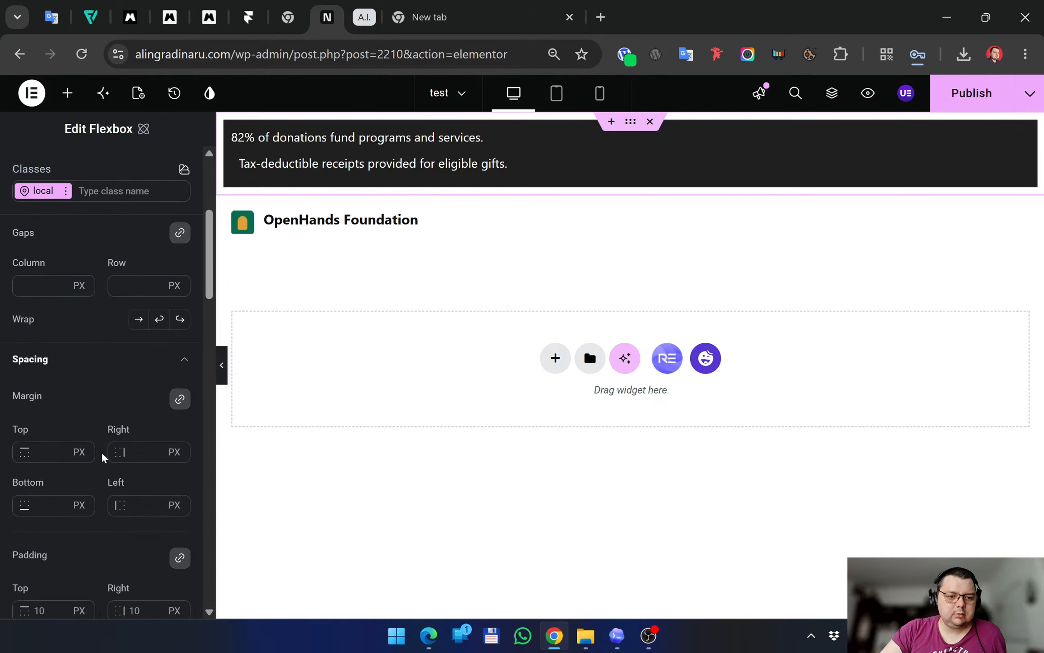
Review the spacing, size, position and background settings of the dark top flexbox and its outer div block
{"action": "scroll", "coordinate": [93, 408], "scroll_direction": "down", "scroll_amount": 5}
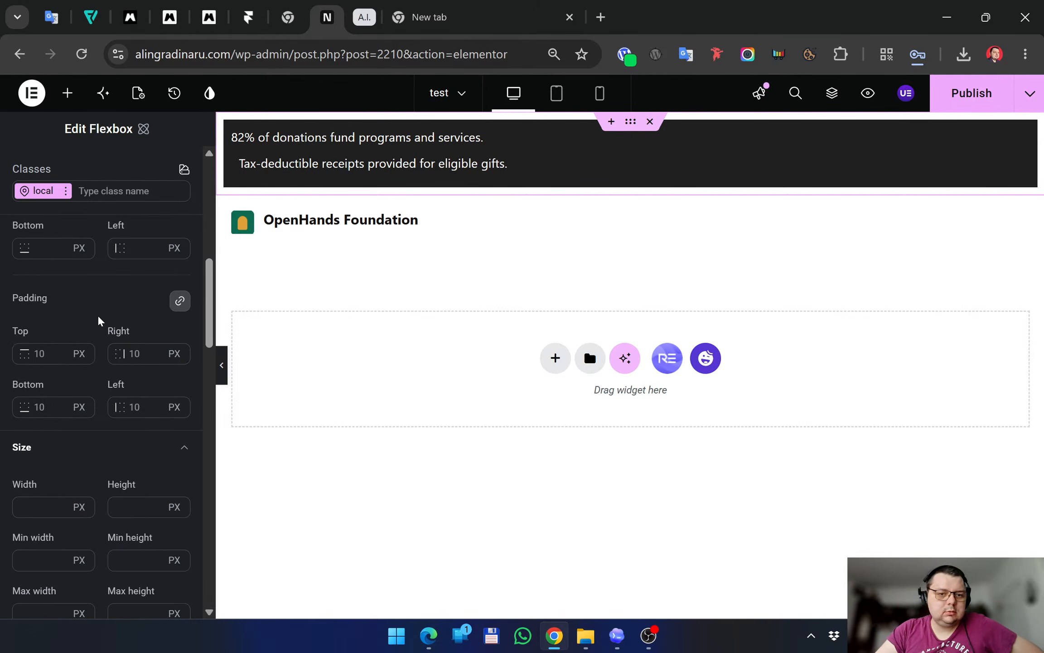
{"action": "scroll", "coordinate": [136, 313], "scroll_direction": "up", "scroll_amount": 5}
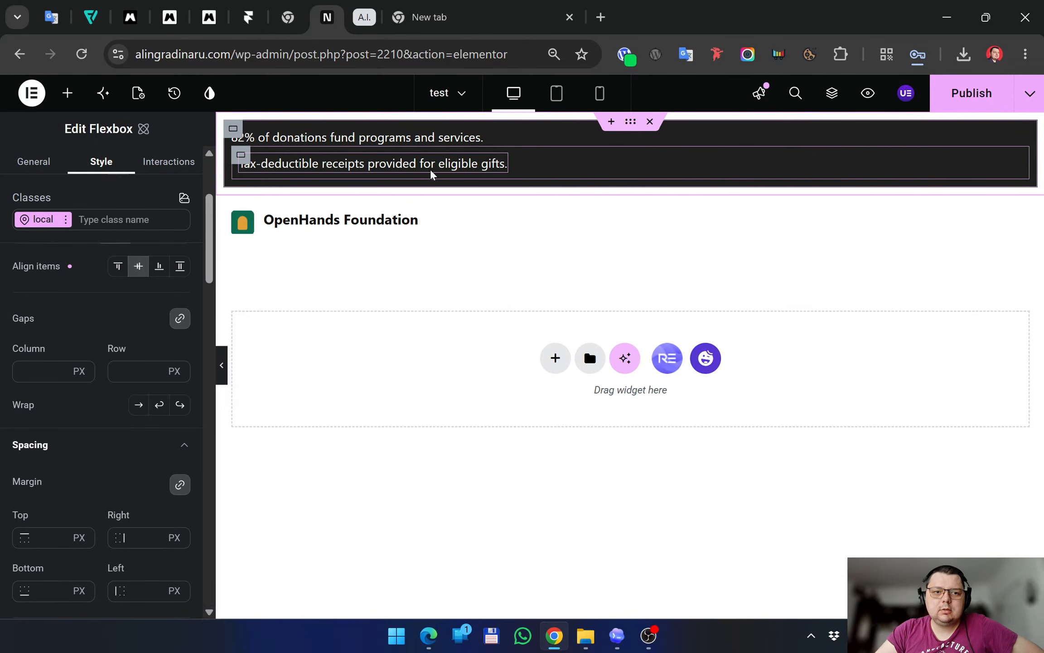
{"action": "left_click", "coordinate": [233, 130]}
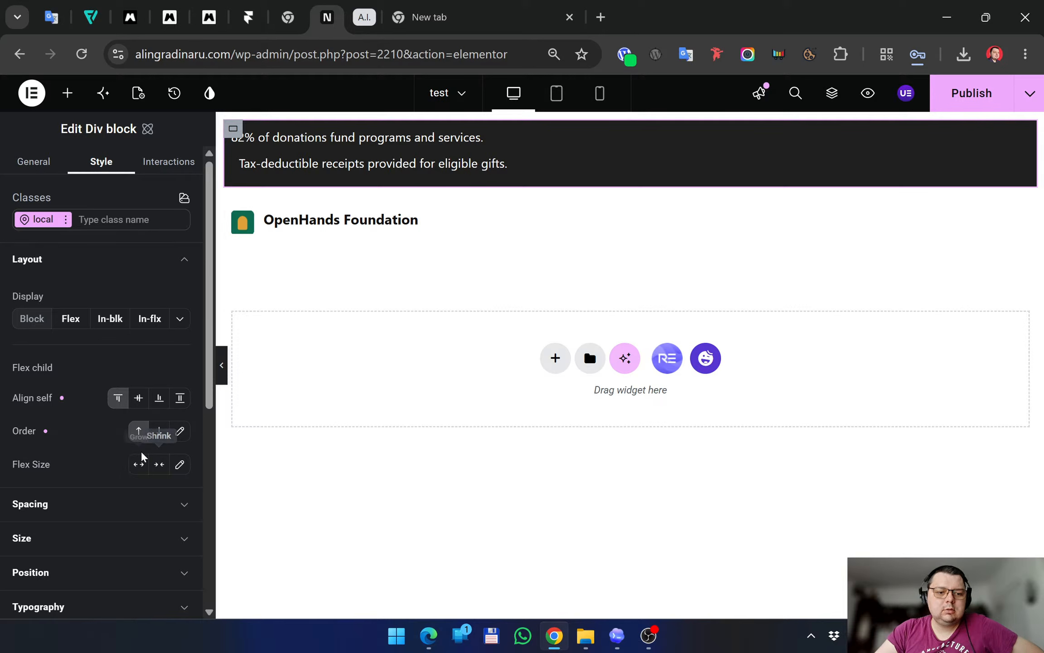
{"action": "scroll", "coordinate": [103, 450], "scroll_direction": "down", "scroll_amount": 4}
{"action": "left_click", "coordinate": [184, 335]}
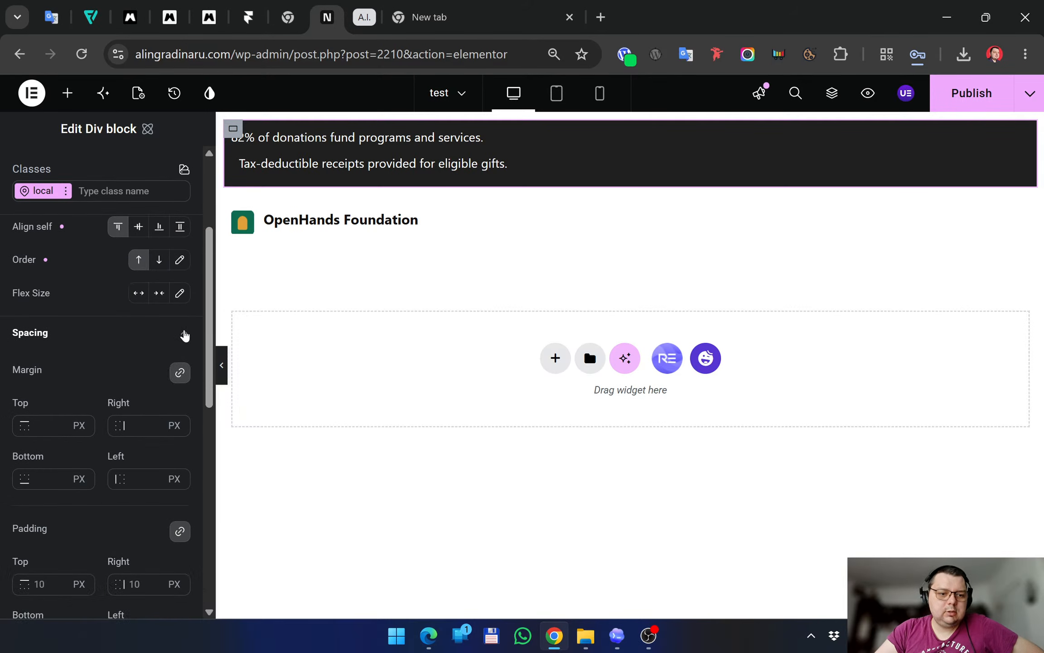
{"action": "left_click", "coordinate": [184, 335]}
{"action": "scroll", "coordinate": [176, 276], "scroll_direction": "down", "scroll_amount": 2}
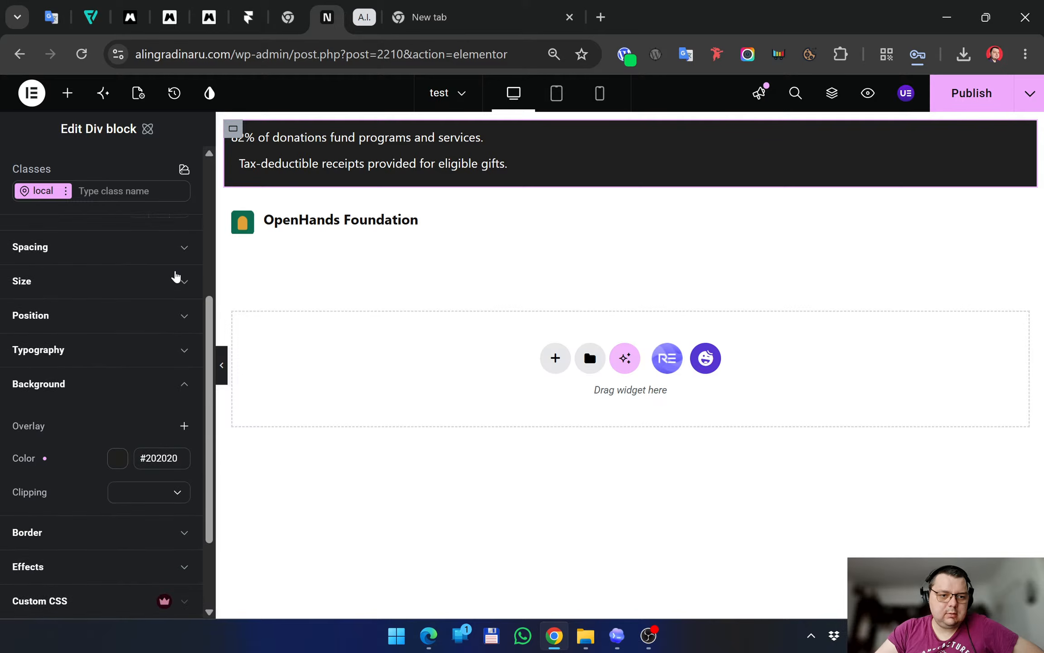
{"action": "left_click", "coordinate": [184, 282]}
{"action": "left_click", "coordinate": [184, 282]}
{"action": "left_click", "coordinate": [187, 317]}
{"action": "left_click", "coordinate": [186, 316]}
{"action": "scroll", "coordinate": [80, 378], "scroll_direction": "up", "scroll_amount": 6}
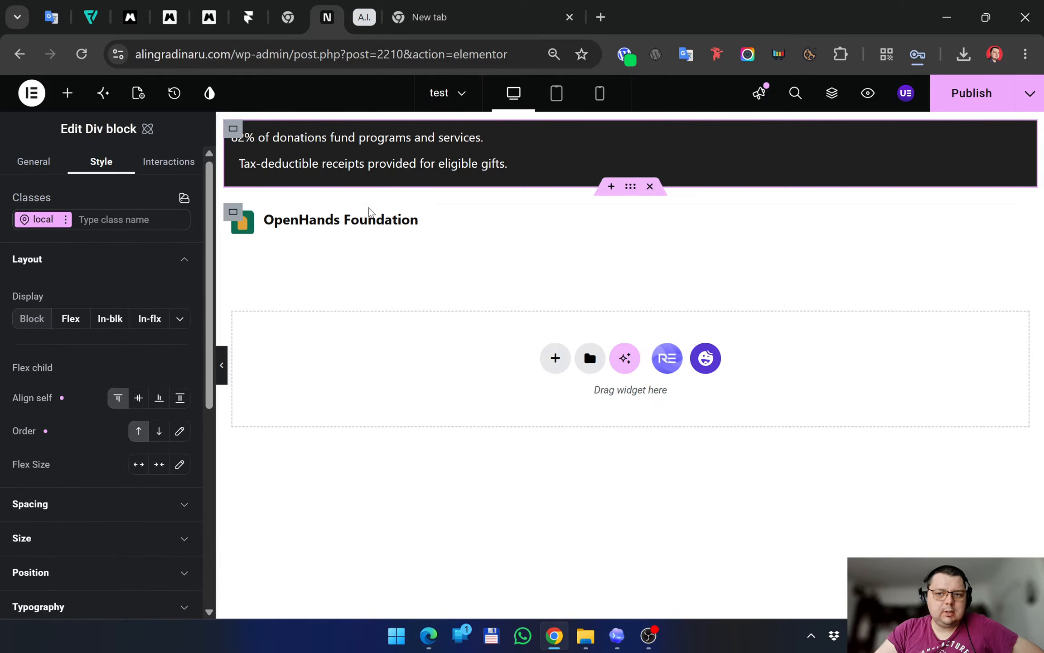
Set the display of both the "82% of donations" and "Tax-deductible receipts" paragraphs to Flex
{"action": "left_click", "coordinate": [476, 138]}
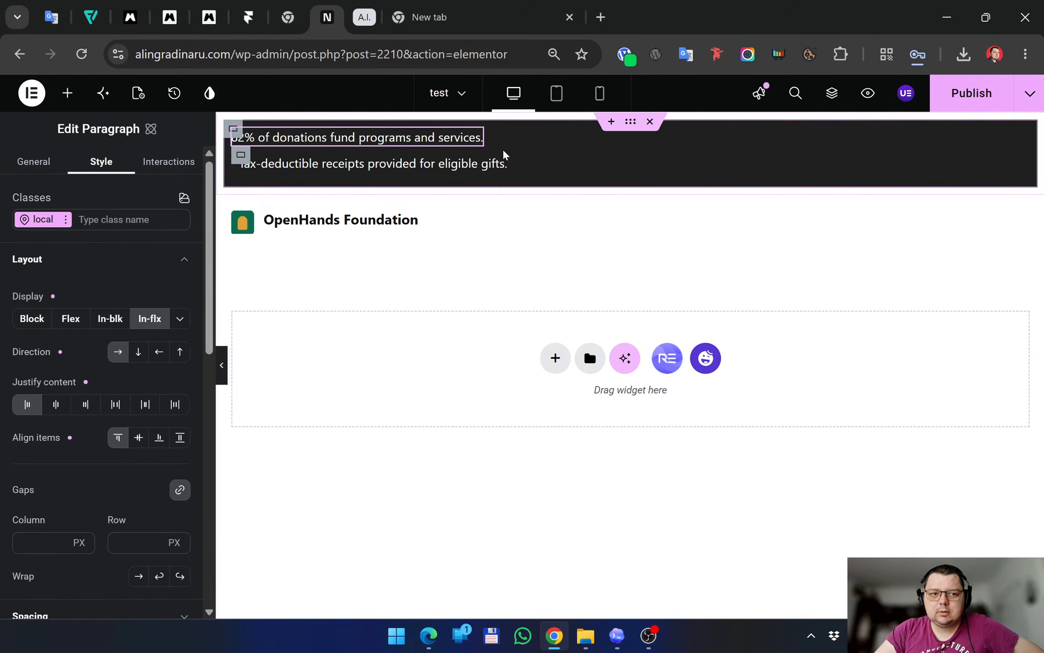
{"action": "left_click", "coordinate": [75, 318]}
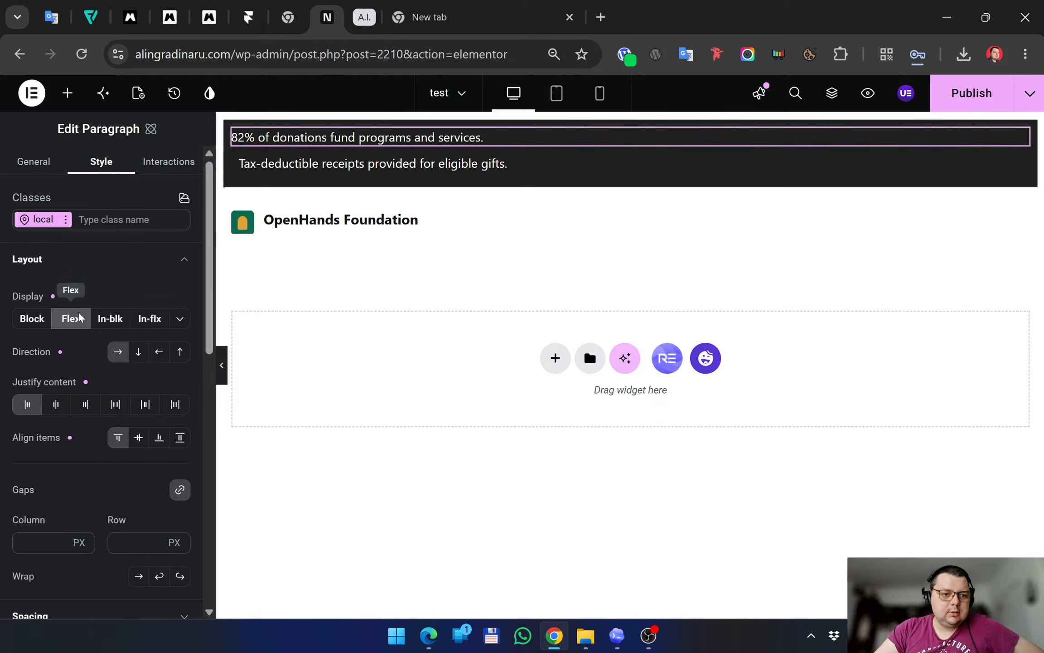
{"action": "right_click", "coordinate": [78, 319]}
{"action": "left_click", "coordinate": [532, 161]}
{"action": "left_click", "coordinate": [418, 172]}
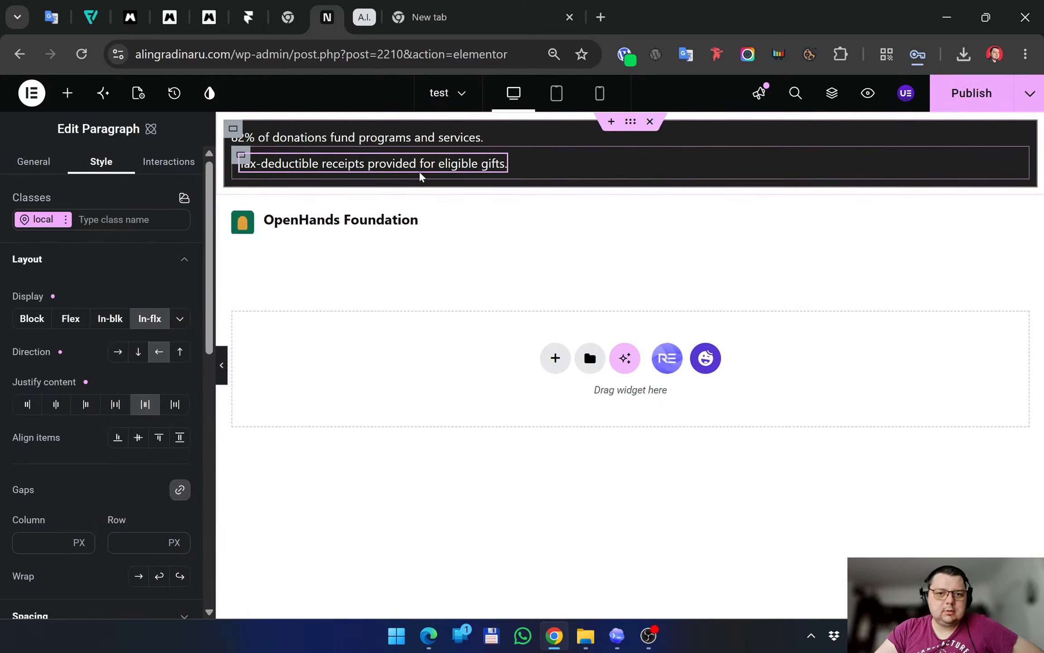
{"action": "left_click", "coordinate": [72, 319]}
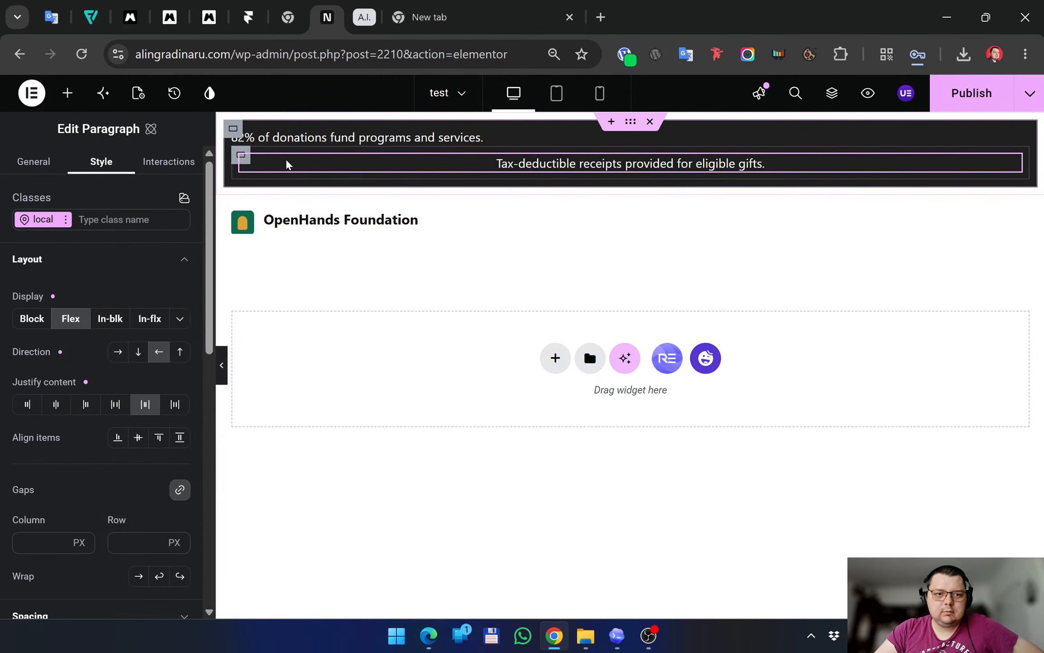
Move the inner div block above the "82% of donations" paragraph and set the block's display to Flex
{"action": "left_click_drag", "start_coordinate": [241, 156], "coordinate": [516, 145]}
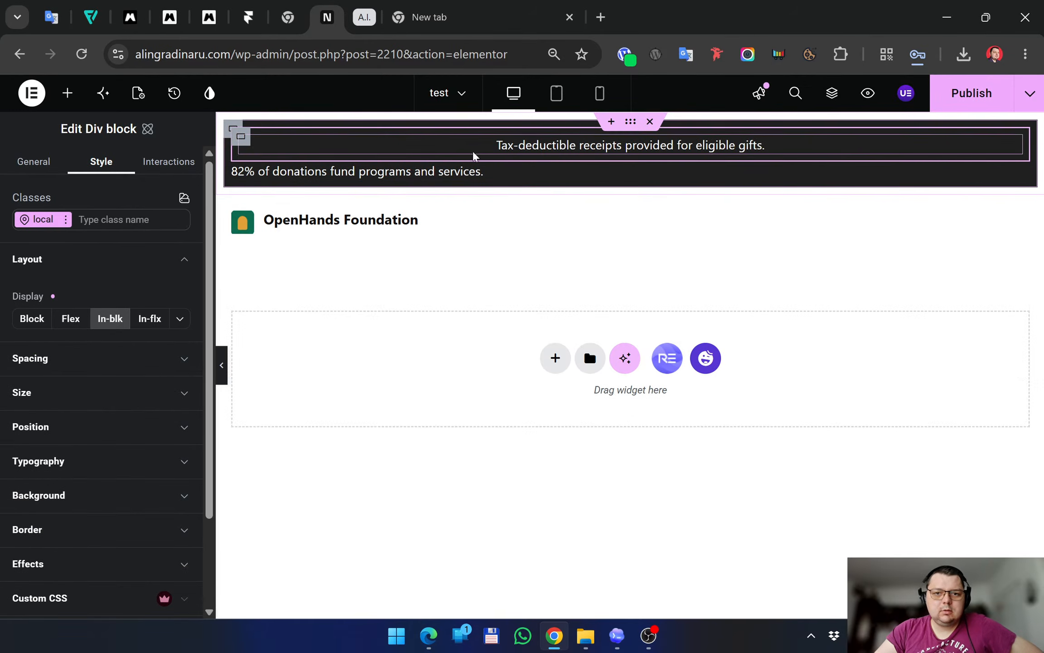
{"action": "left_click", "coordinate": [511, 142]}
{"action": "left_click", "coordinate": [242, 137]}
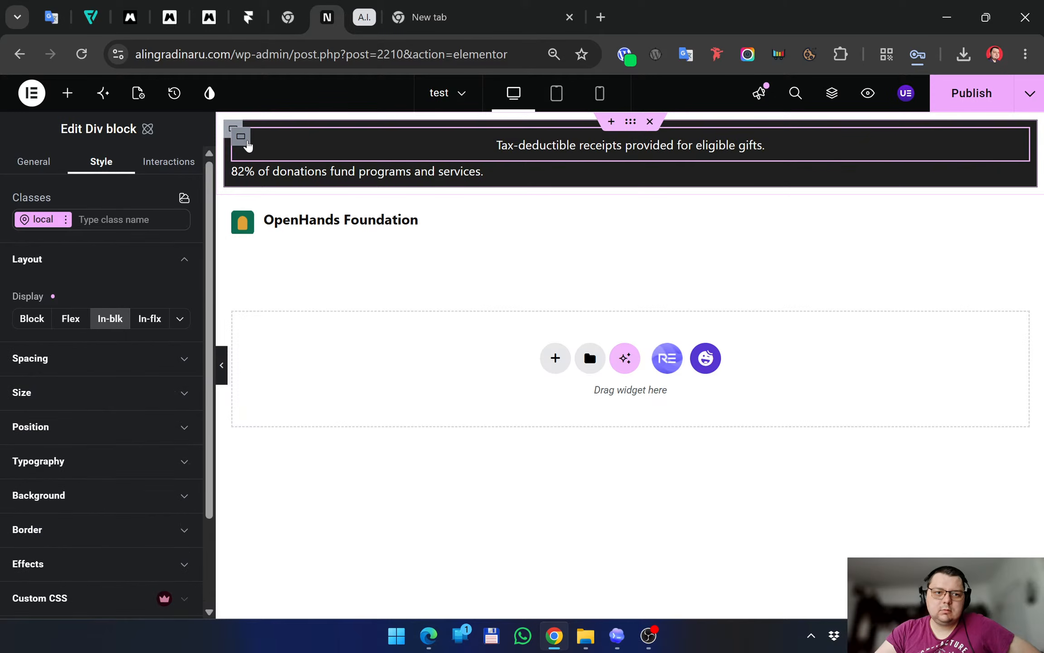
{"action": "left_click", "coordinate": [70, 318]}
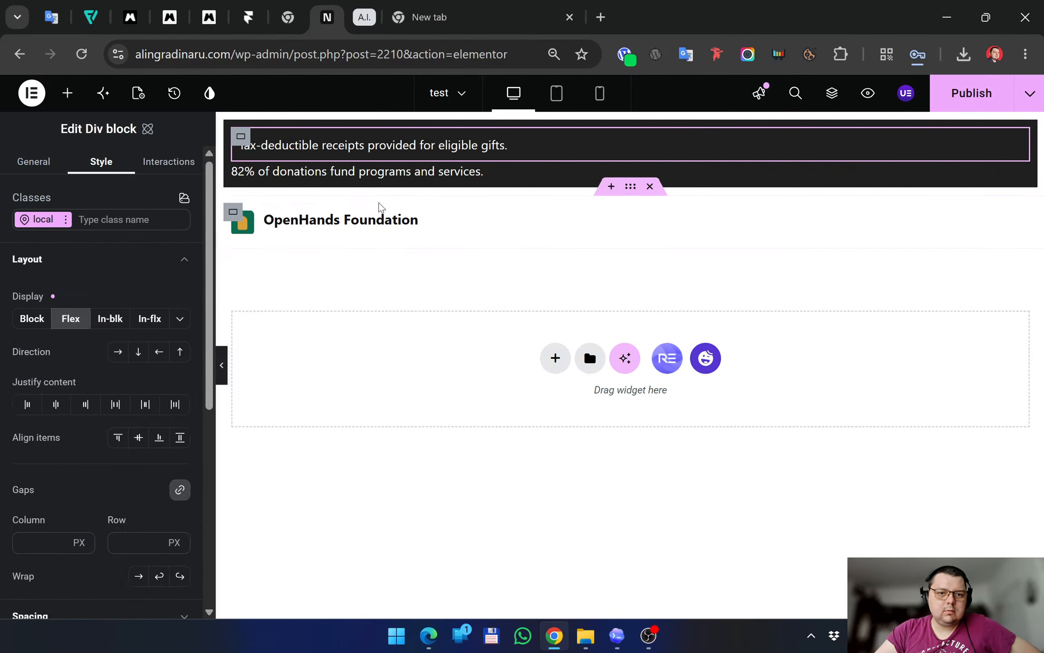
Move the "82% of donations" paragraph back above the inner div block and try space between for its justify content
{"action": "left_click_drag", "start_coordinate": [322, 170], "coordinate": [296, 139]}
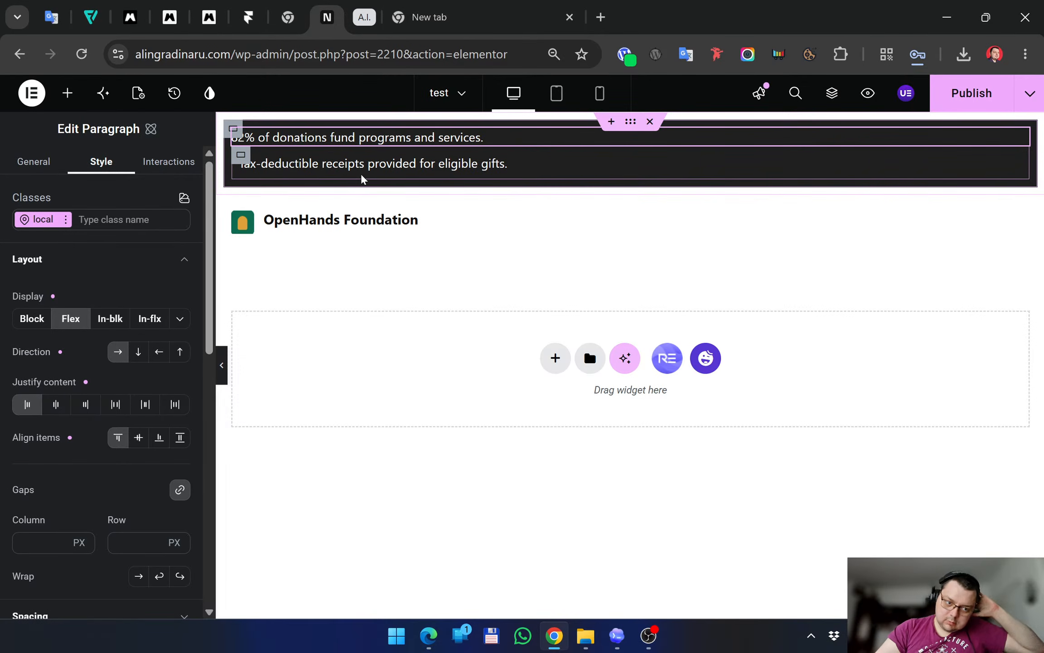
{"action": "left_click", "coordinate": [117, 404]}
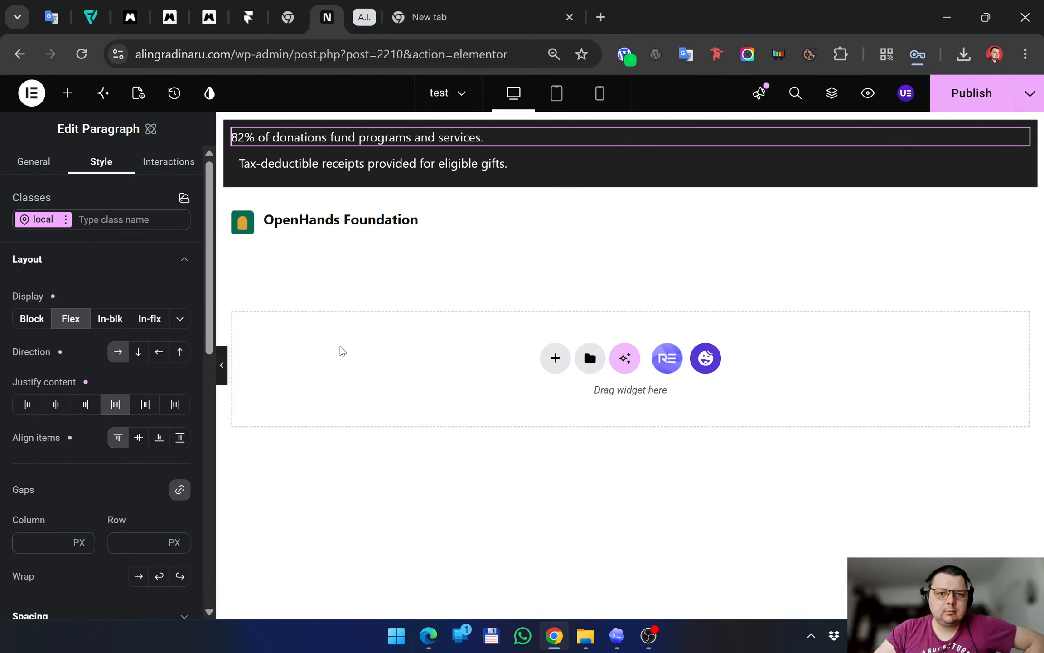
Set the "Tax-deductible receipts" paragraph's direction to row, and clear the "82% of donations" paragraph's justify content and align items
{"action": "left_click", "coordinate": [349, 164]}
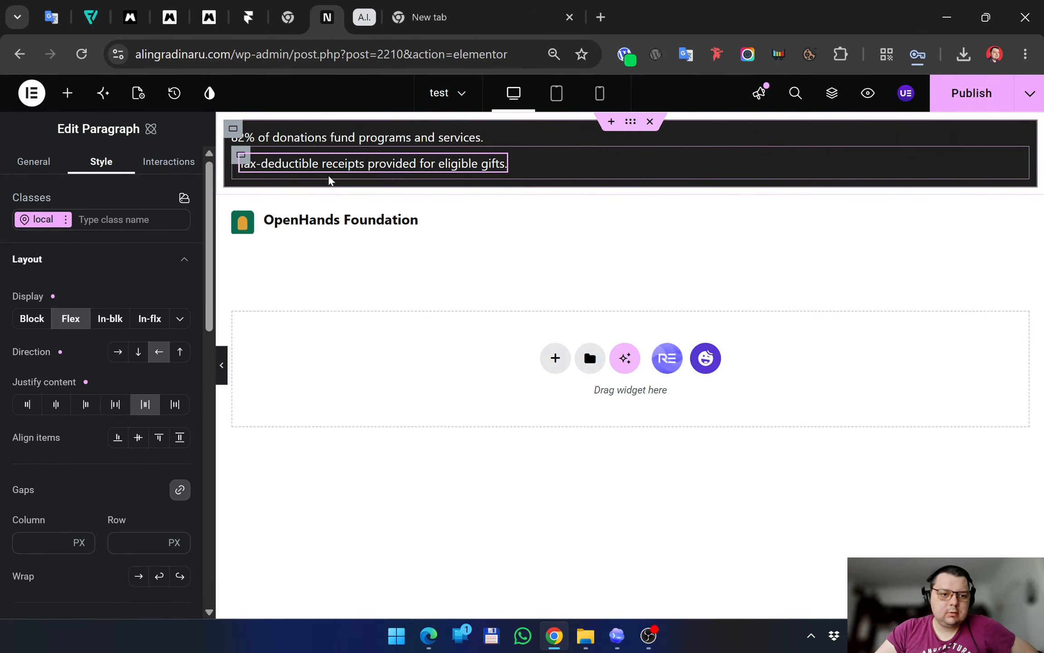
{"action": "left_click", "coordinate": [117, 352]}
{"action": "left_click", "coordinate": [386, 139]}
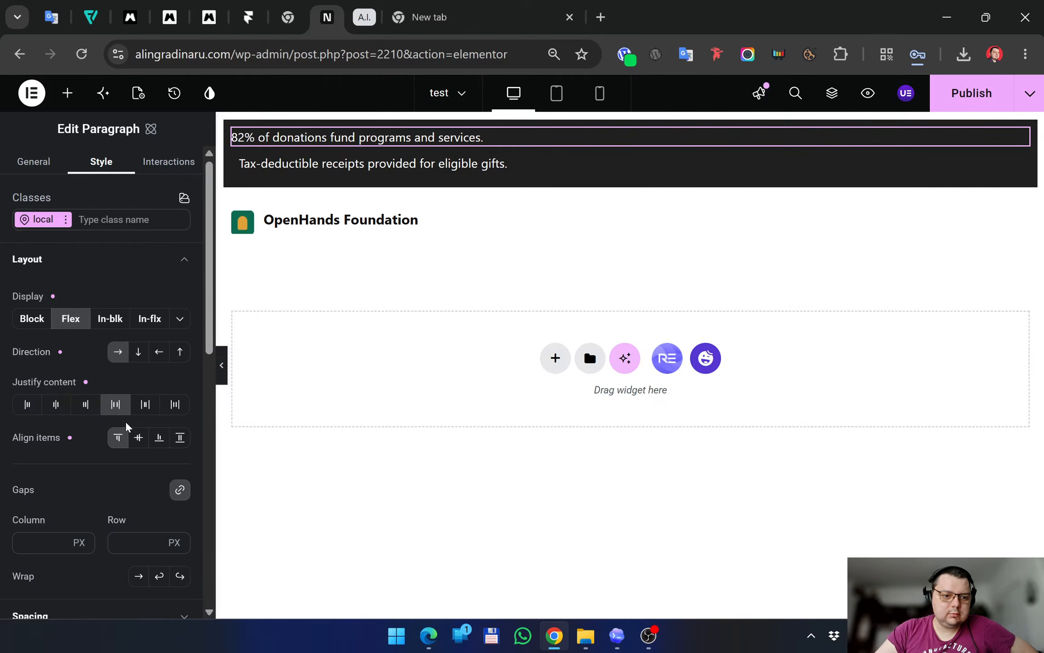
{"action": "left_click", "coordinate": [116, 404]}
{"action": "left_click", "coordinate": [118, 436]}
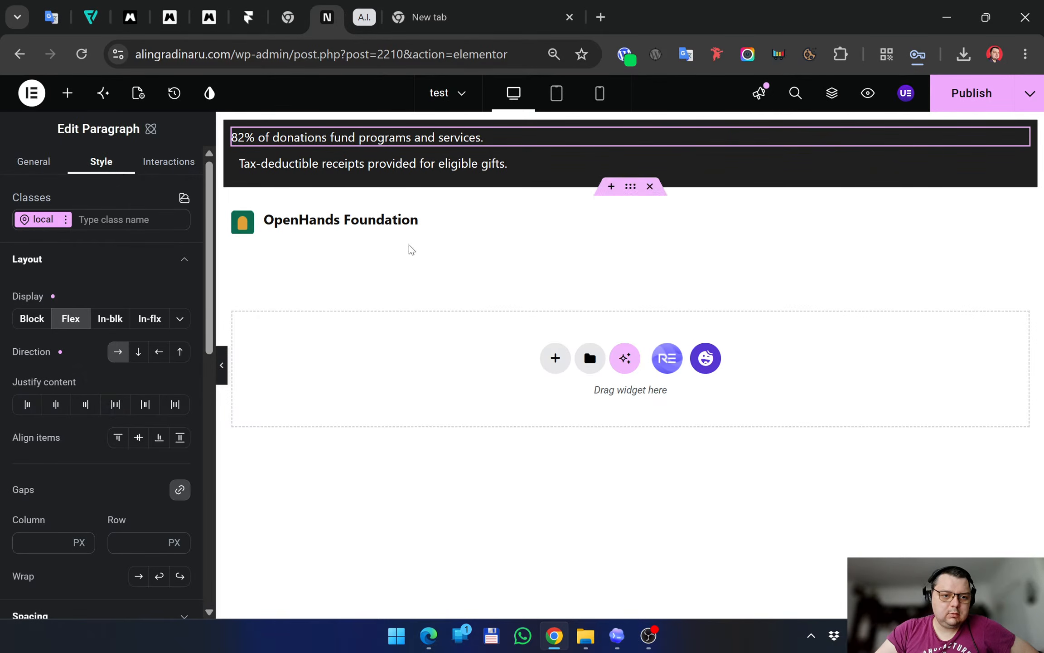
Set the display of the "Tax-deductible receipts" paragraph to inline-flex
{"action": "left_click", "coordinate": [330, 165]}
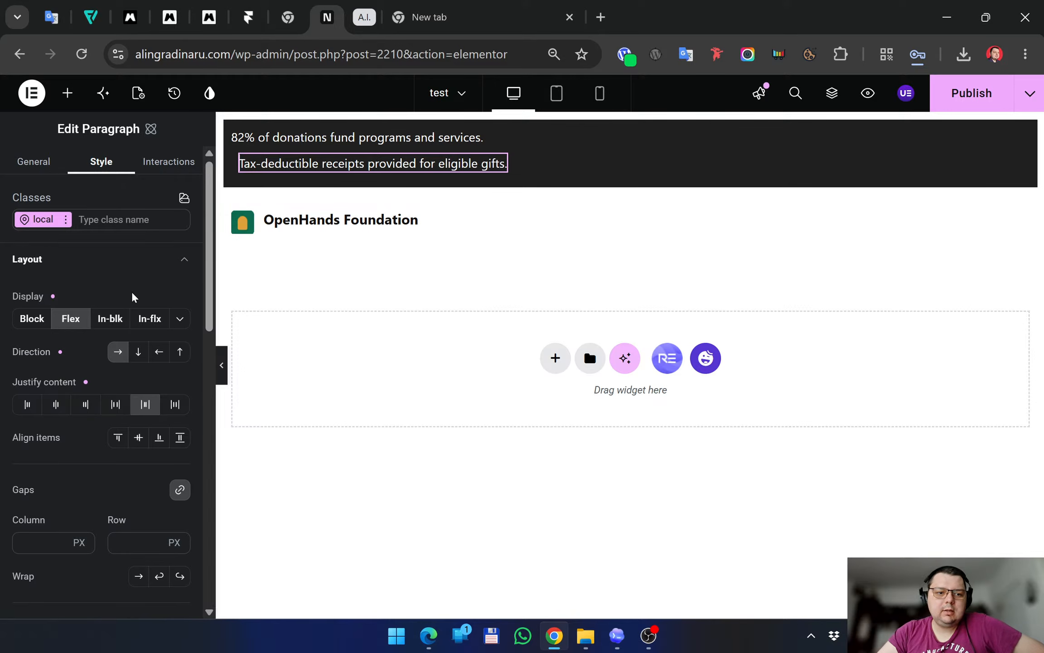
{"action": "left_click", "coordinate": [180, 318]}
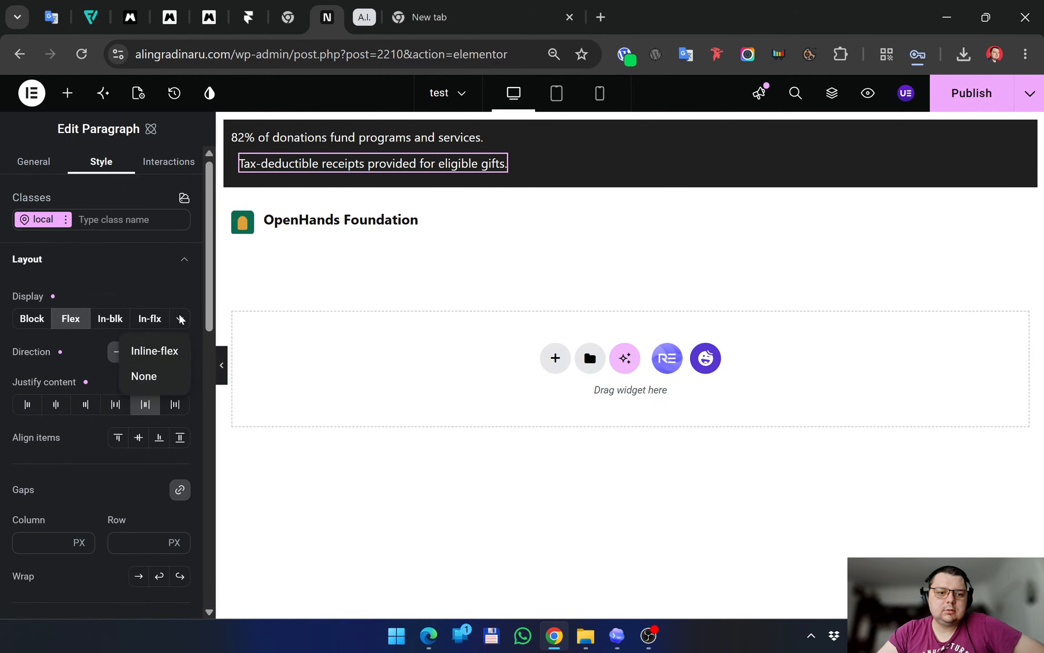
{"action": "left_click", "coordinate": [163, 355]}
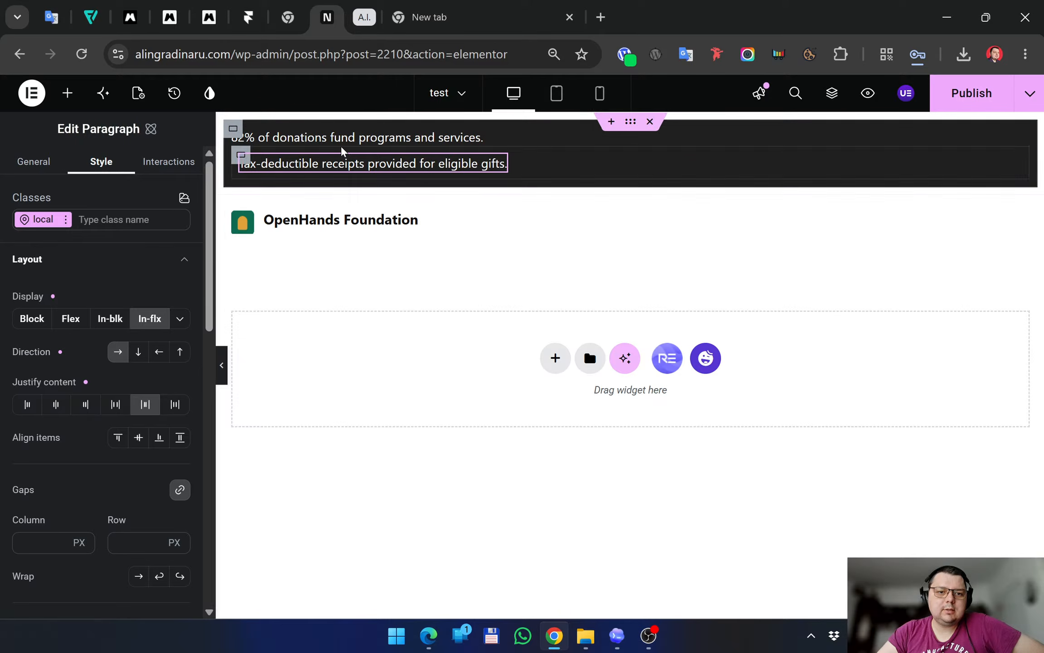
Try None as the dark top flexbox's display before returning to inline-flex, and clear its justify content and align items
{"action": "left_click", "coordinate": [612, 121]}
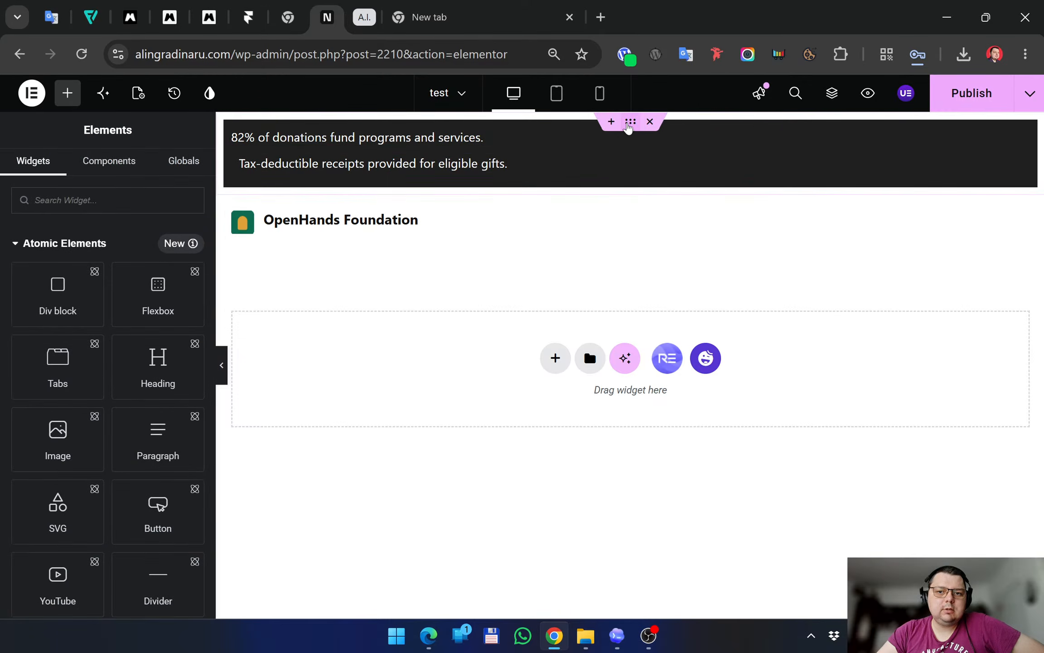
{"action": "left_click", "coordinate": [629, 125]}
{"action": "left_click", "coordinate": [180, 319]}
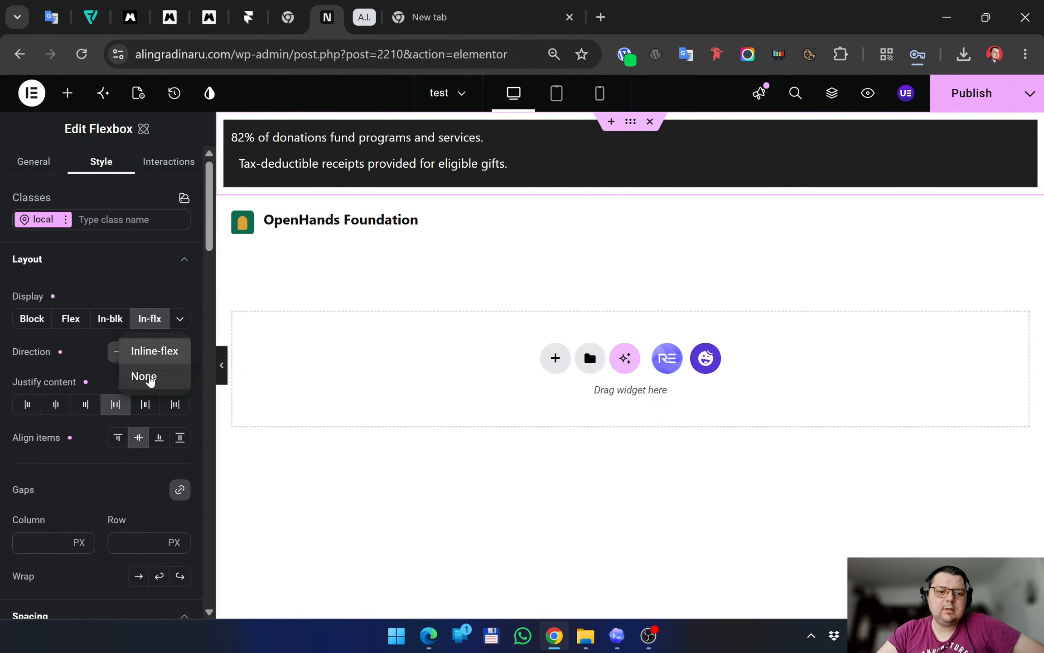
{"action": "left_click", "coordinate": [150, 375]}
{"action": "left_click", "coordinate": [180, 319]}
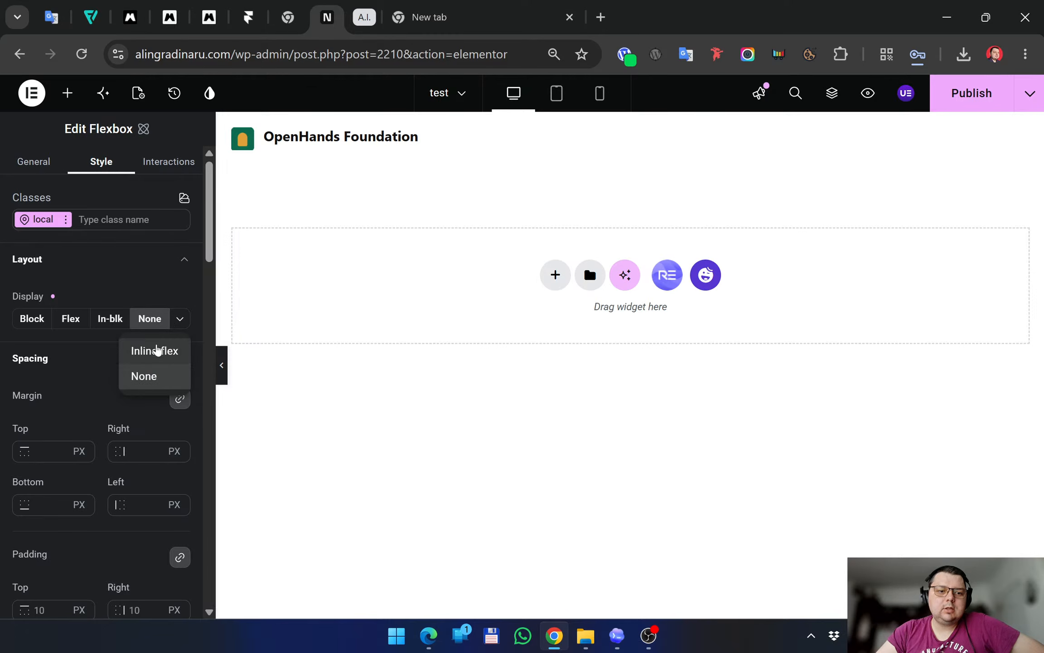
{"action": "left_click", "coordinate": [154, 349]}
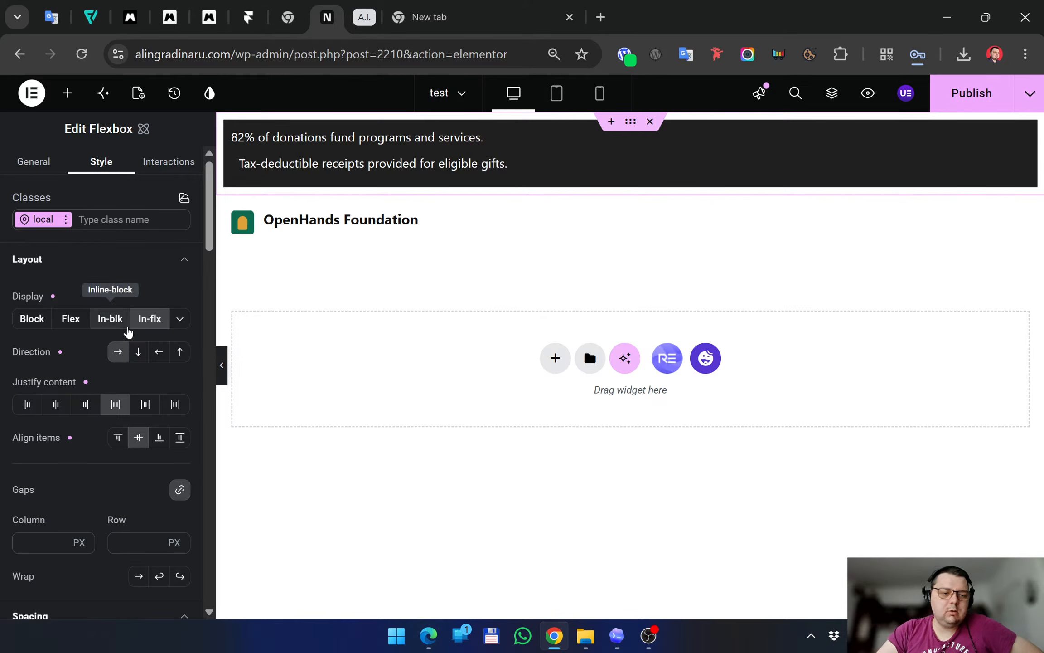
{"action": "left_click", "coordinate": [116, 404]}
{"action": "left_click", "coordinate": [139, 438]}
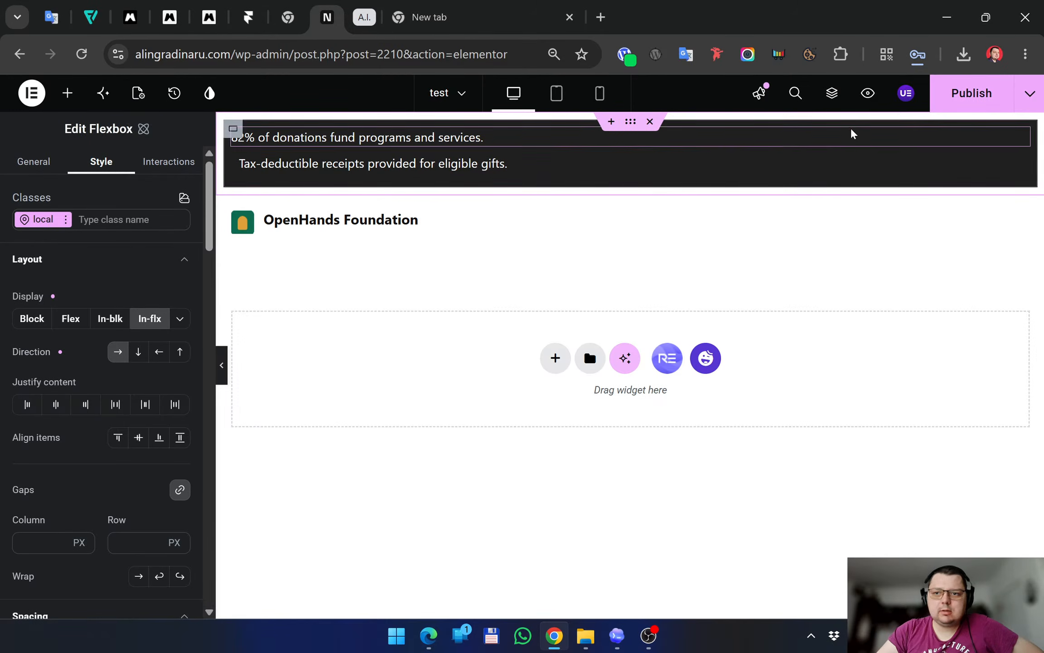
In the page structure, move the "Tax-deductible receipts" paragraph out of the inner div block to directly below the first paragraph, and hide the emptied block
{"action": "left_click", "coordinate": [833, 96]}
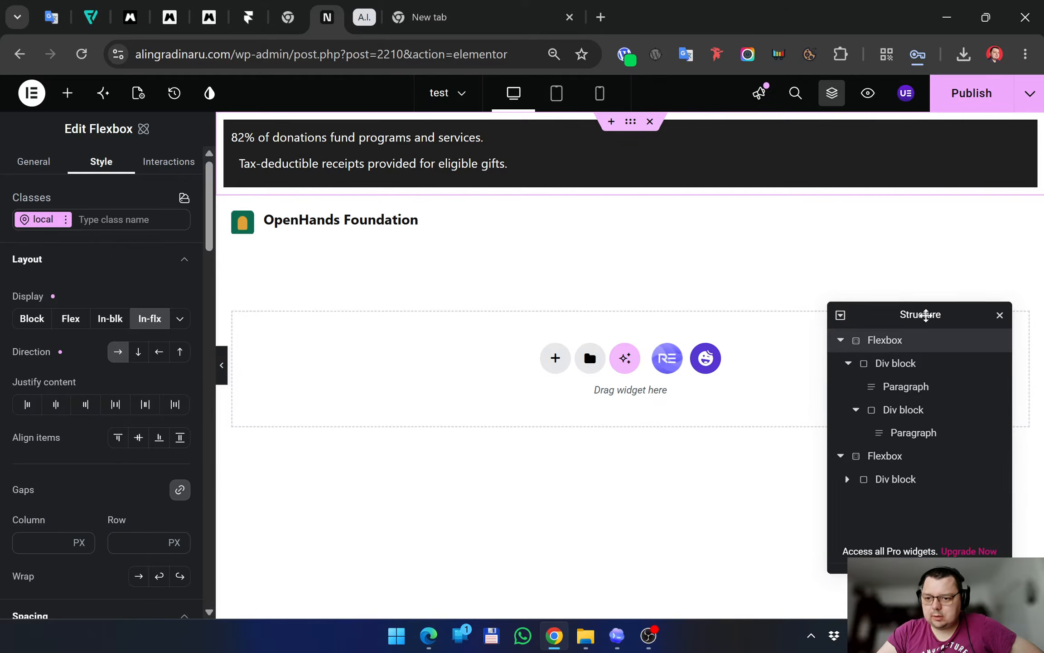
{"action": "left_click_drag", "start_coordinate": [924, 312], "coordinate": [951, 264]}
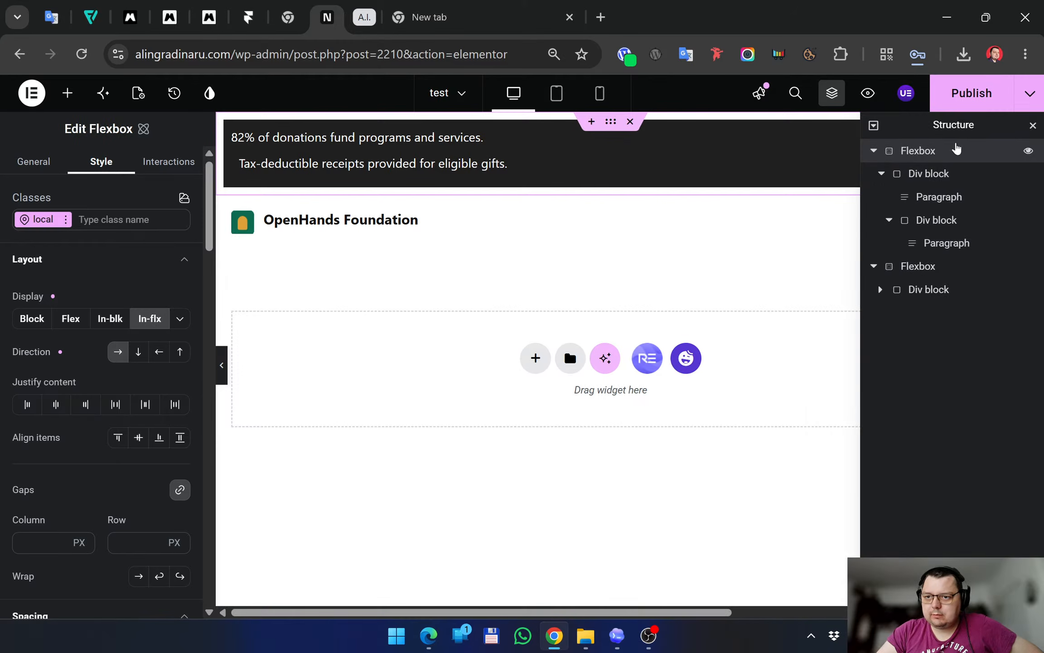
{"action": "left_click_drag", "start_coordinate": [955, 129], "coordinate": [927, 225]}
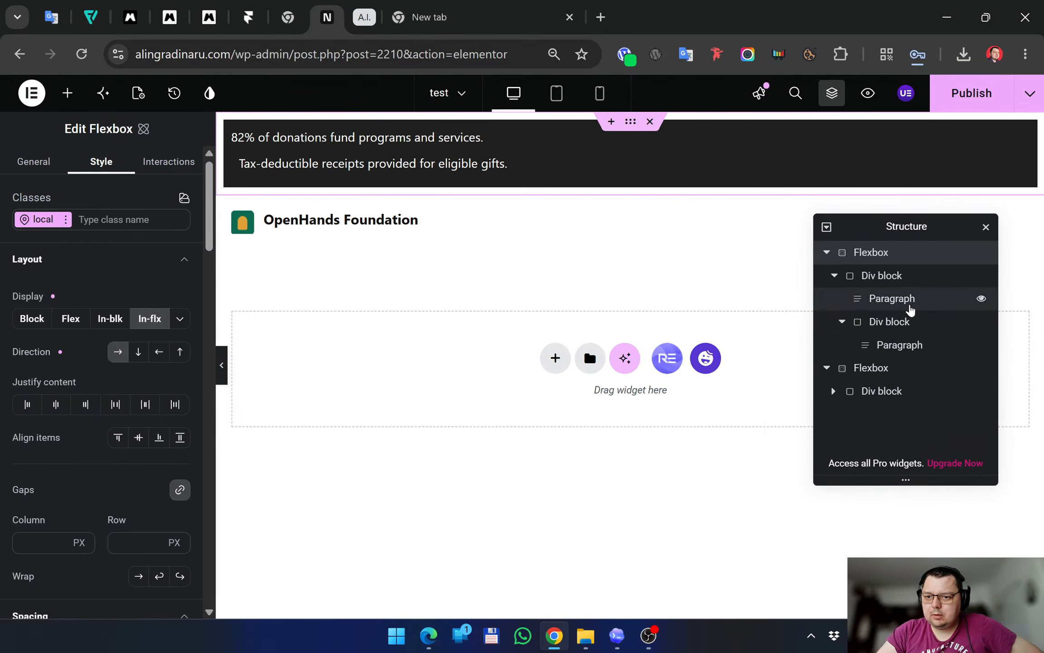
{"action": "left_click", "coordinate": [900, 274]}
{"action": "left_click", "coordinate": [897, 317]}
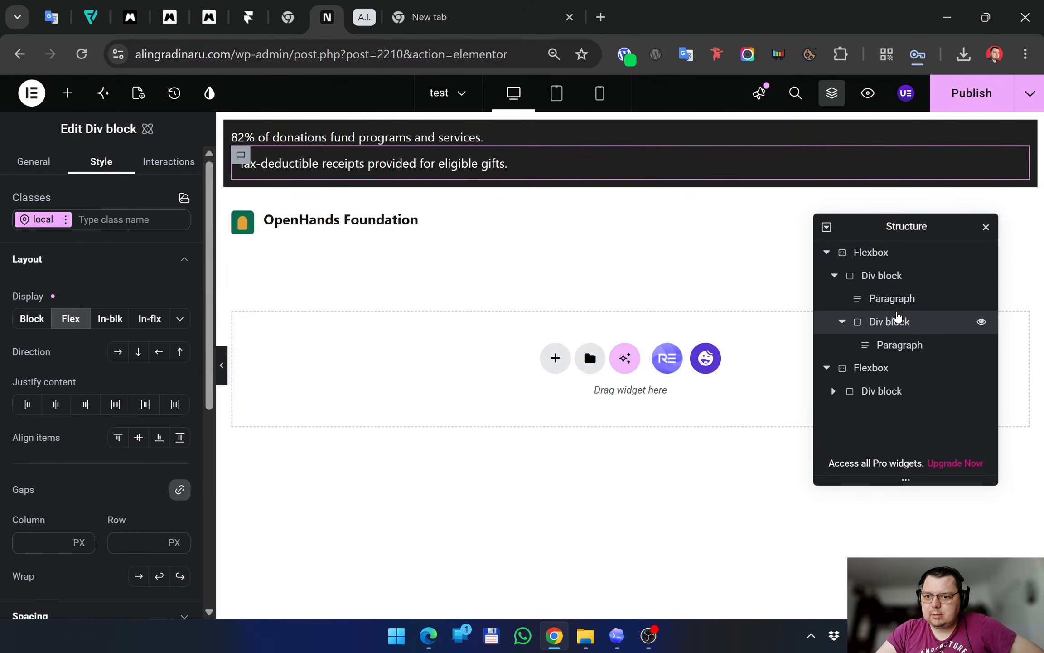
{"action": "left_click_drag", "start_coordinate": [879, 348], "coordinate": [885, 319]}
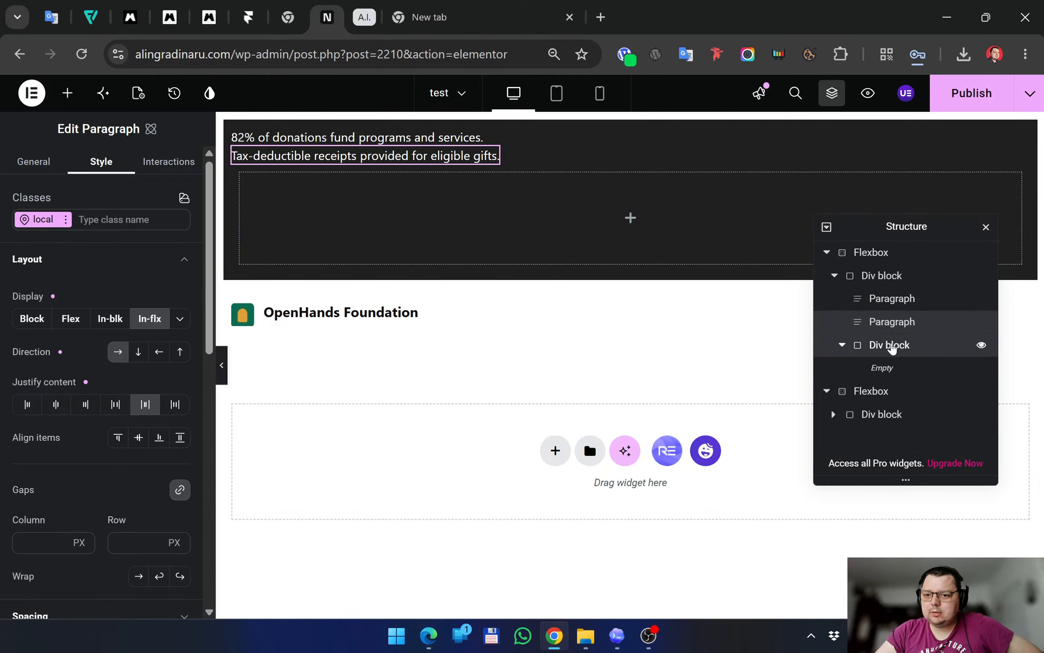
{"action": "left_click", "coordinate": [965, 345]}
{"action": "left_click", "coordinate": [981, 345]}
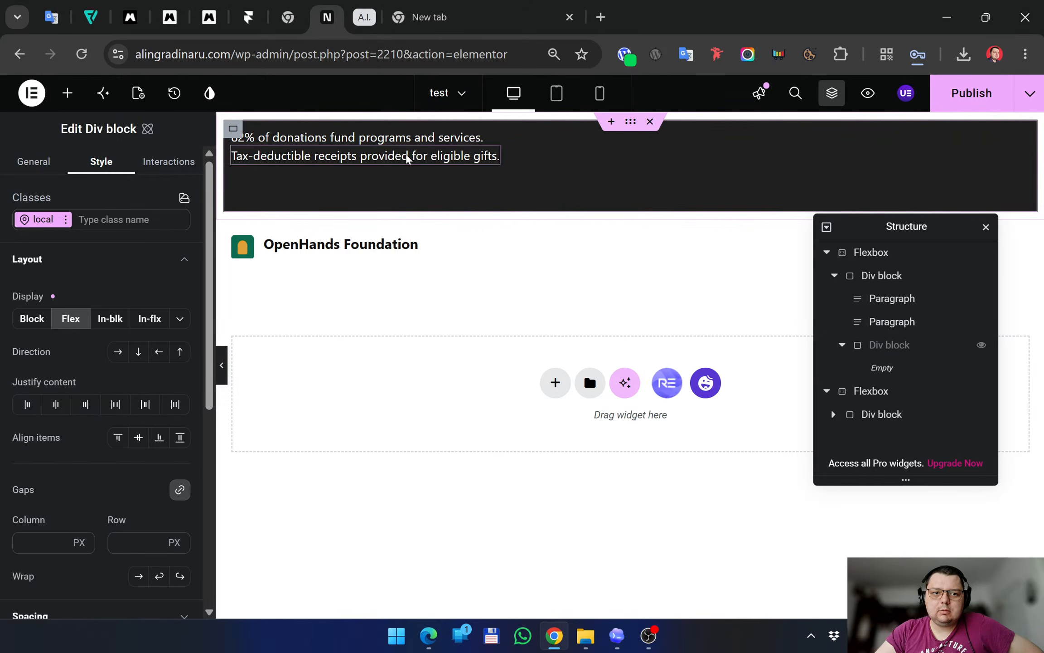
Try Flex with reversed row on the "Tax-deductible receipts" paragraph and settle on inline-block as its display
{"action": "left_click", "coordinate": [450, 141]}
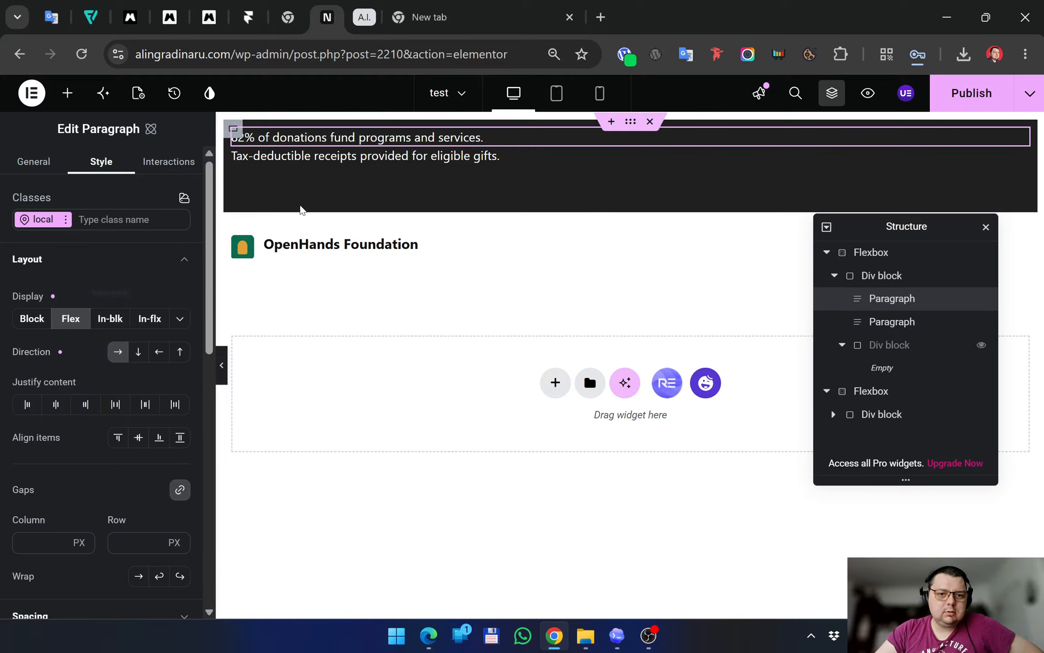
{"action": "left_click", "coordinate": [314, 156]}
{"action": "left_click", "coordinate": [79, 320]}
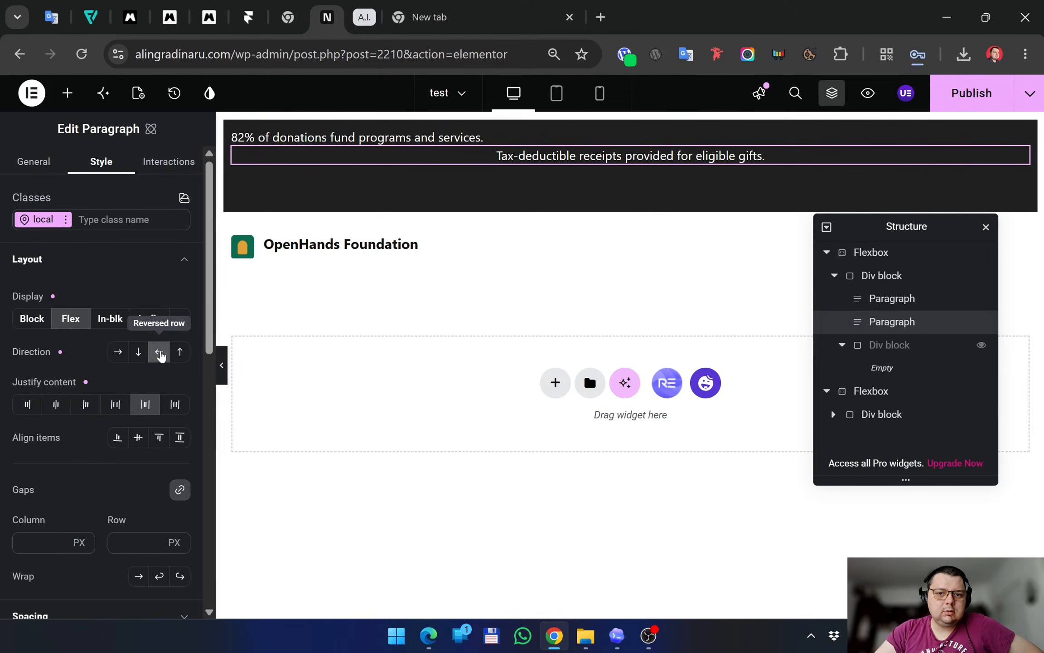
{"action": "left_click", "coordinate": [113, 321]}
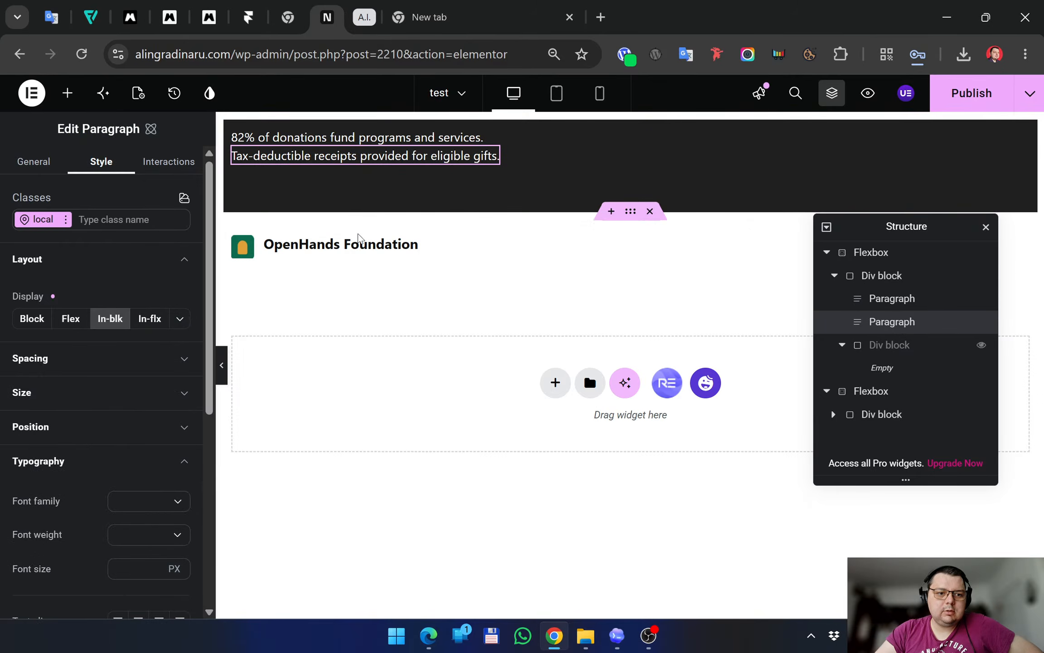
Set the "Tax-deductible receipts" paragraph's display to Flex and clear its direction and justify content
{"action": "left_click", "coordinate": [408, 136]}
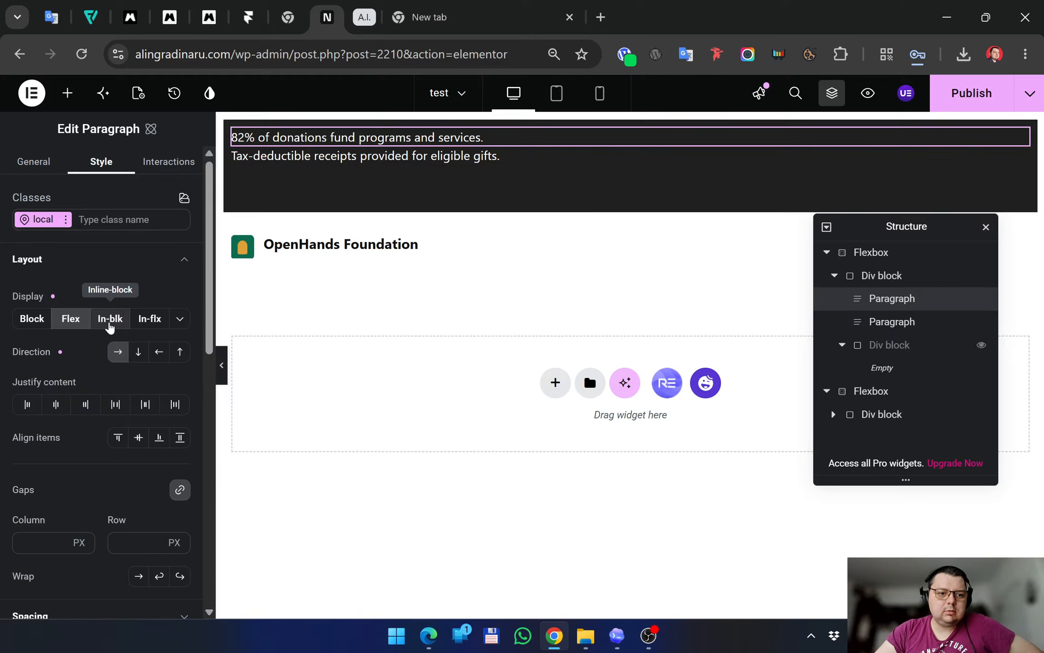
{"action": "left_click", "coordinate": [430, 159]}
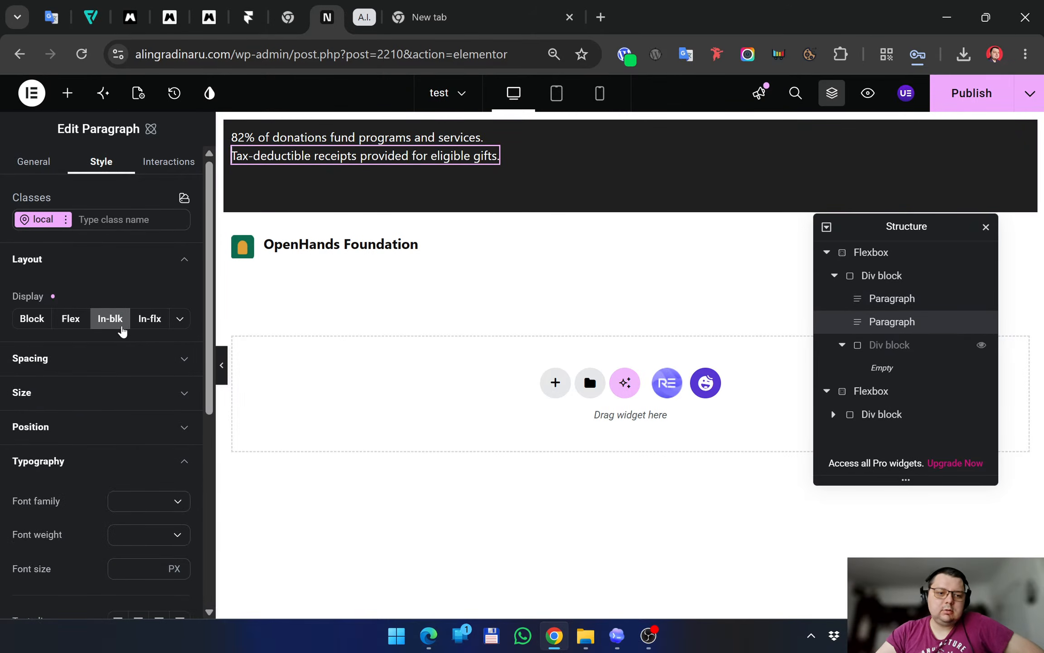
{"action": "left_click", "coordinate": [68, 320]}
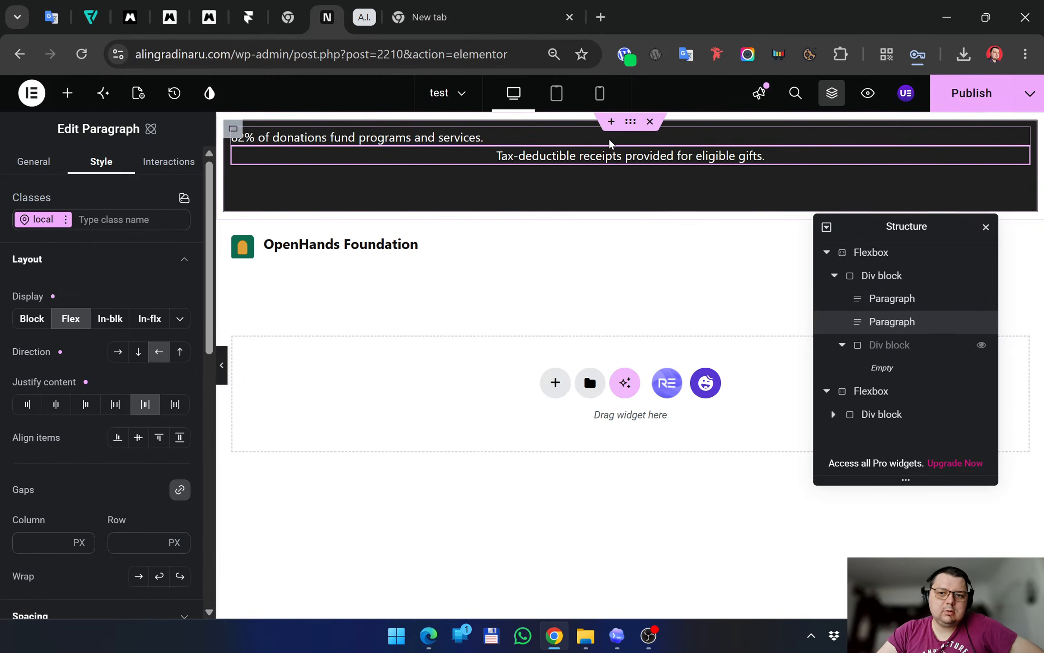
{"action": "left_click", "coordinate": [503, 133]}
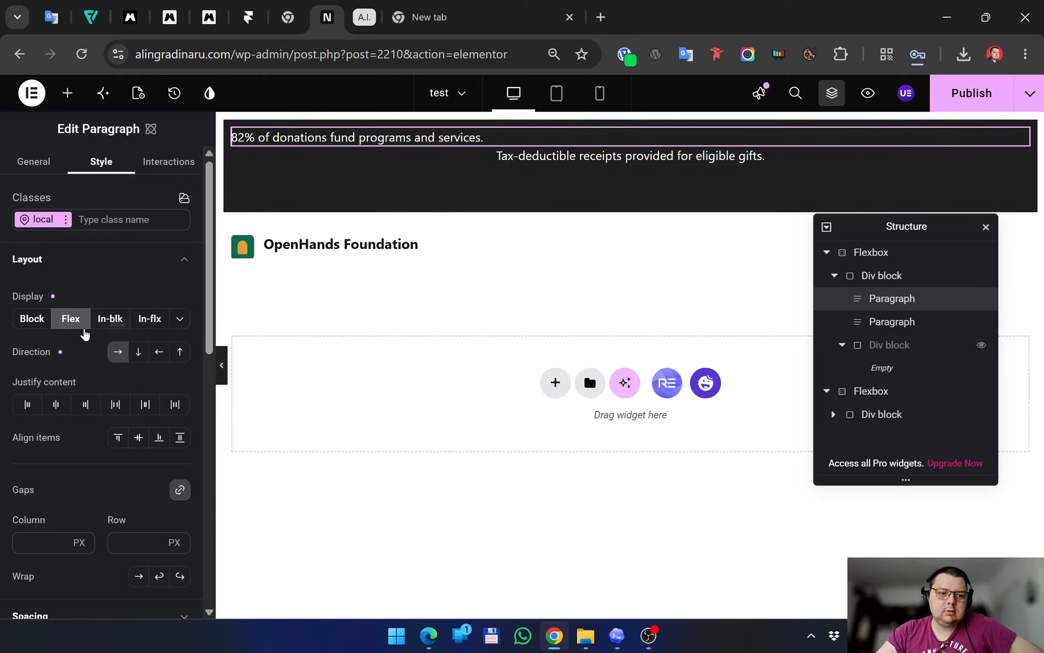
{"action": "left_click", "coordinate": [563, 155]}
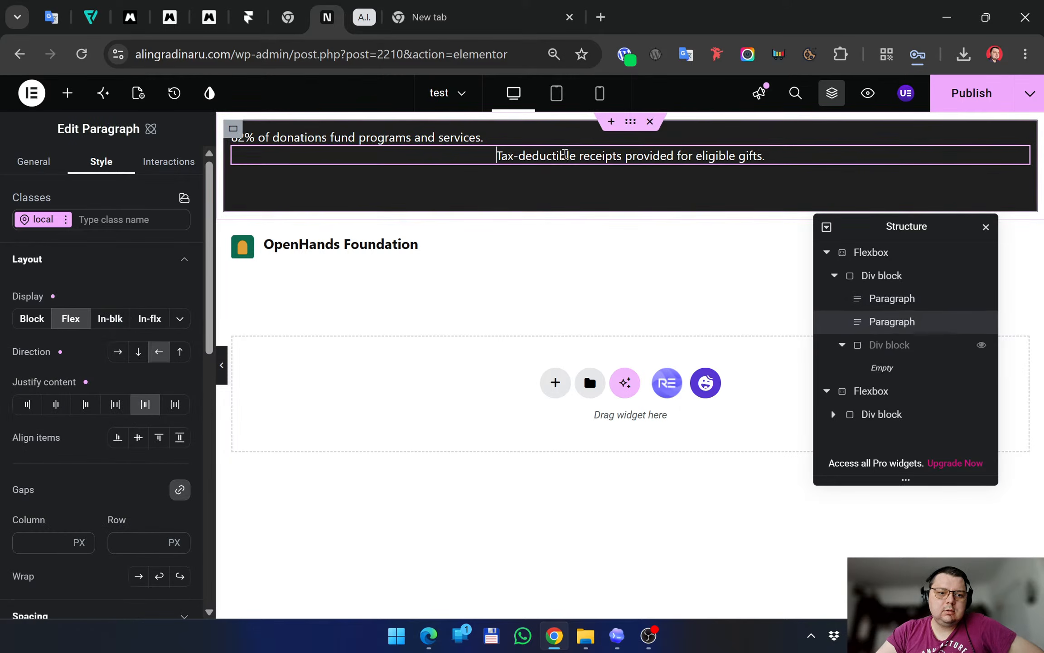
{"action": "left_click", "coordinate": [145, 404]}
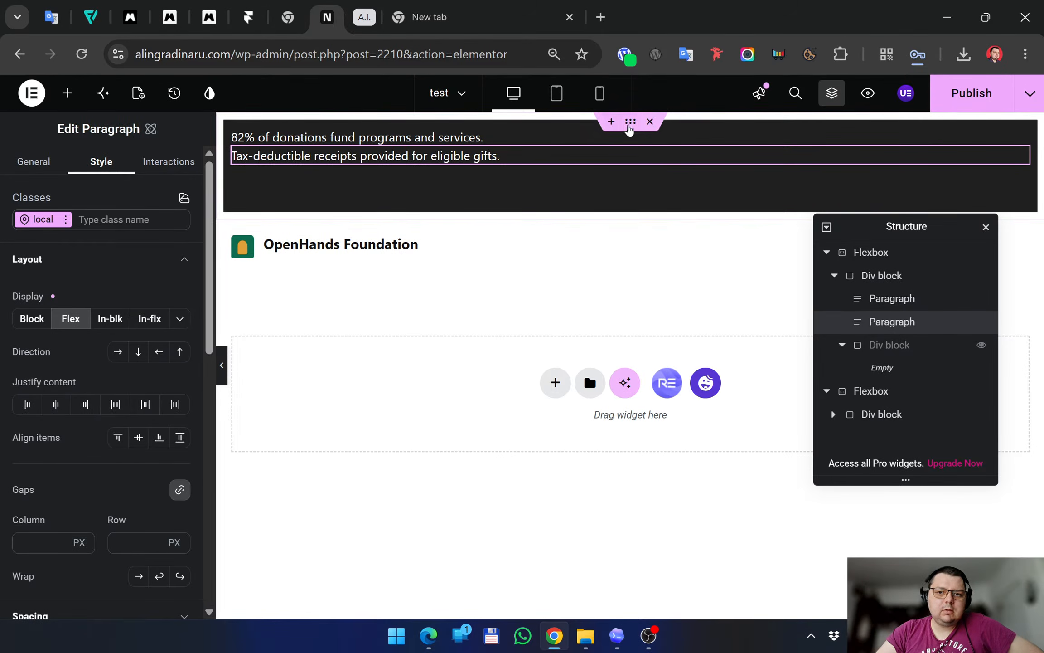
Check the top bar's layout on the reference charity template page in Edge, and return to the Elementor editor
{"action": "left_click", "coordinate": [630, 121]}
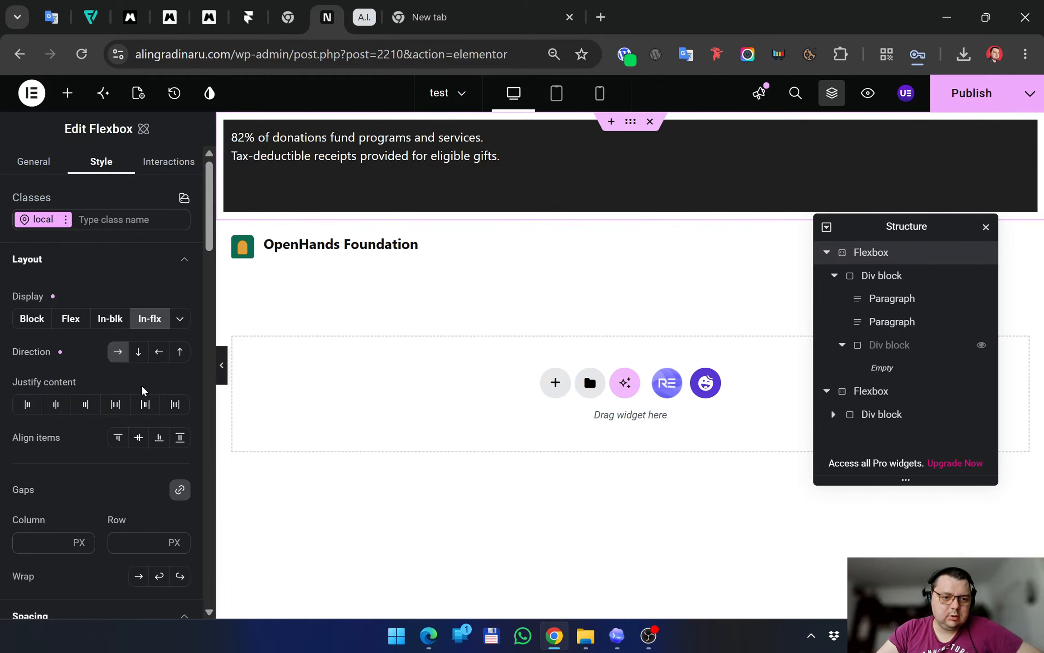
{"action": "left_click", "coordinate": [429, 636]}
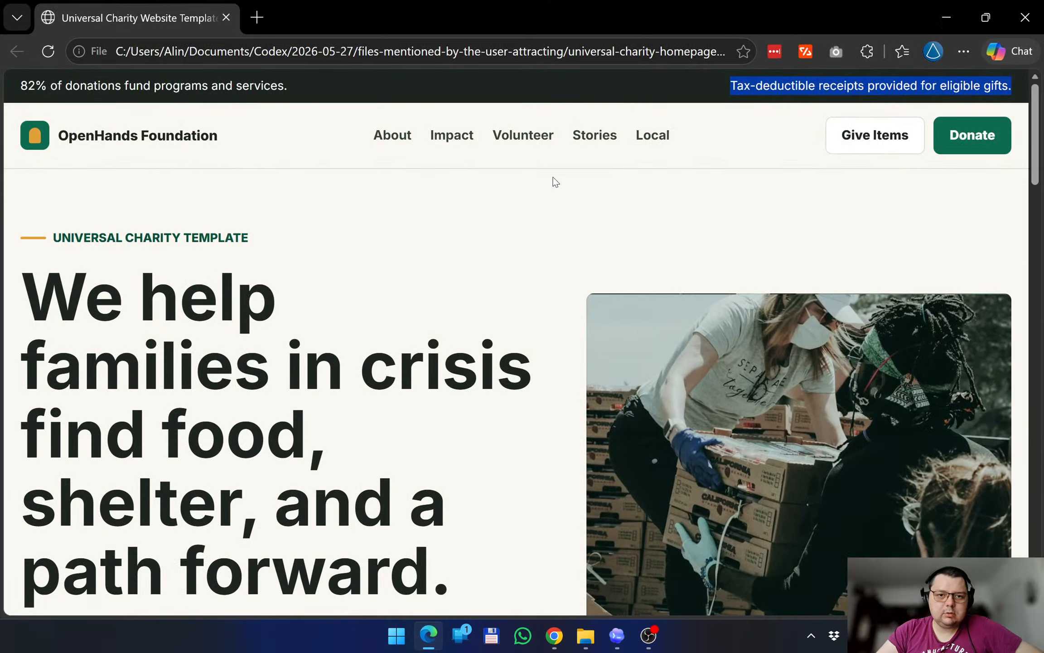
{"action": "key", "text": "alt+Tab"}
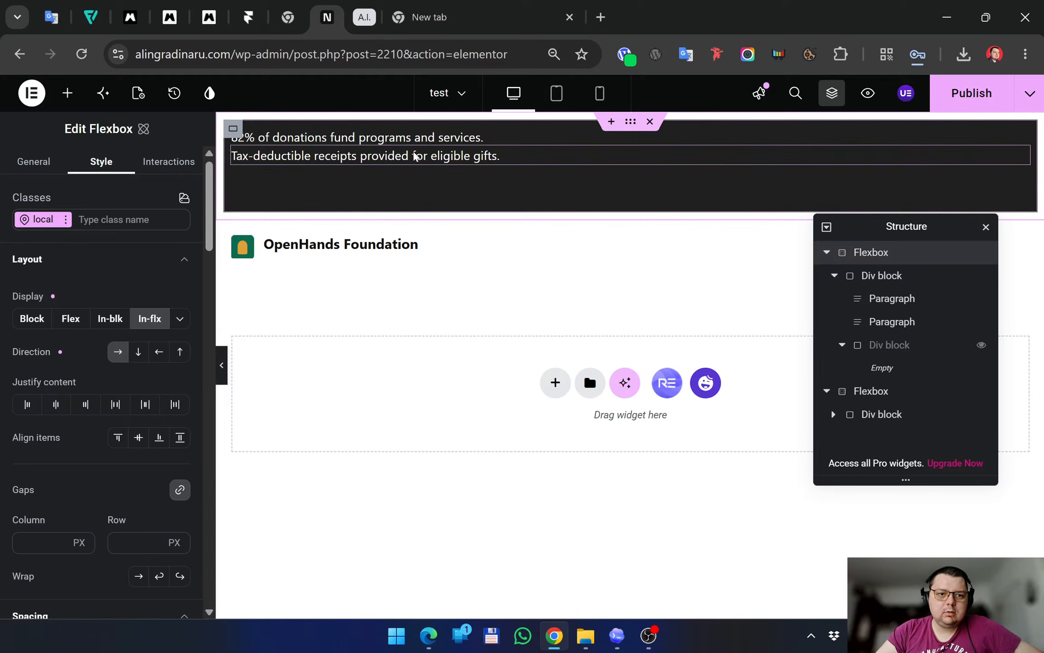
Set the display of the #202020 div block holding both donation paragraphs to Flex
{"action": "left_click", "coordinate": [883, 278]}
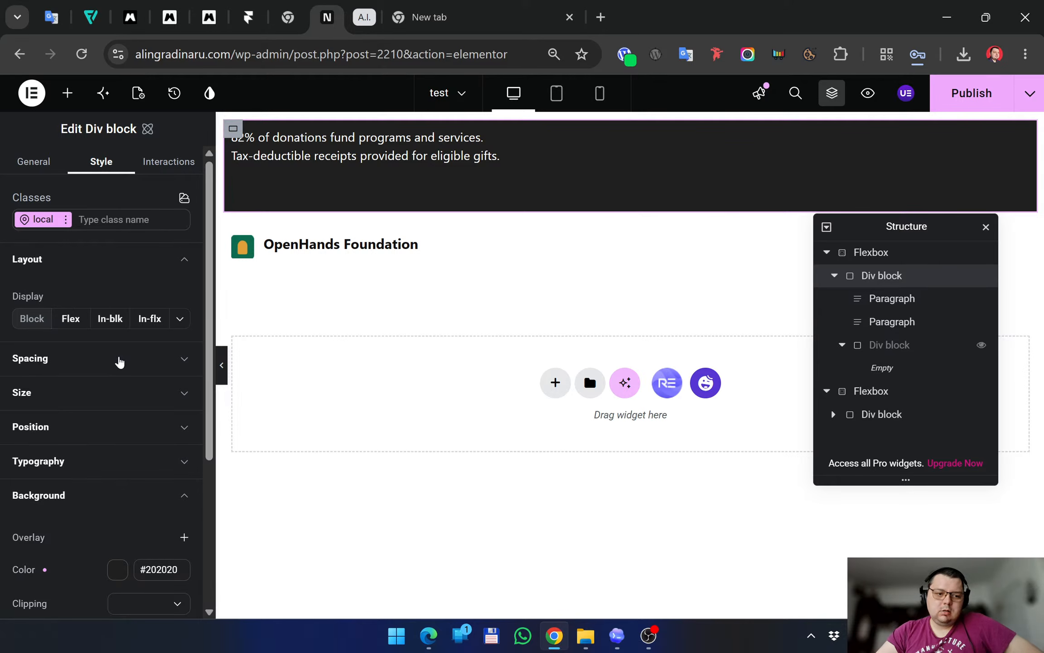
{"action": "scroll", "coordinate": [102, 429], "scroll_direction": "down", "scroll_amount": 2}
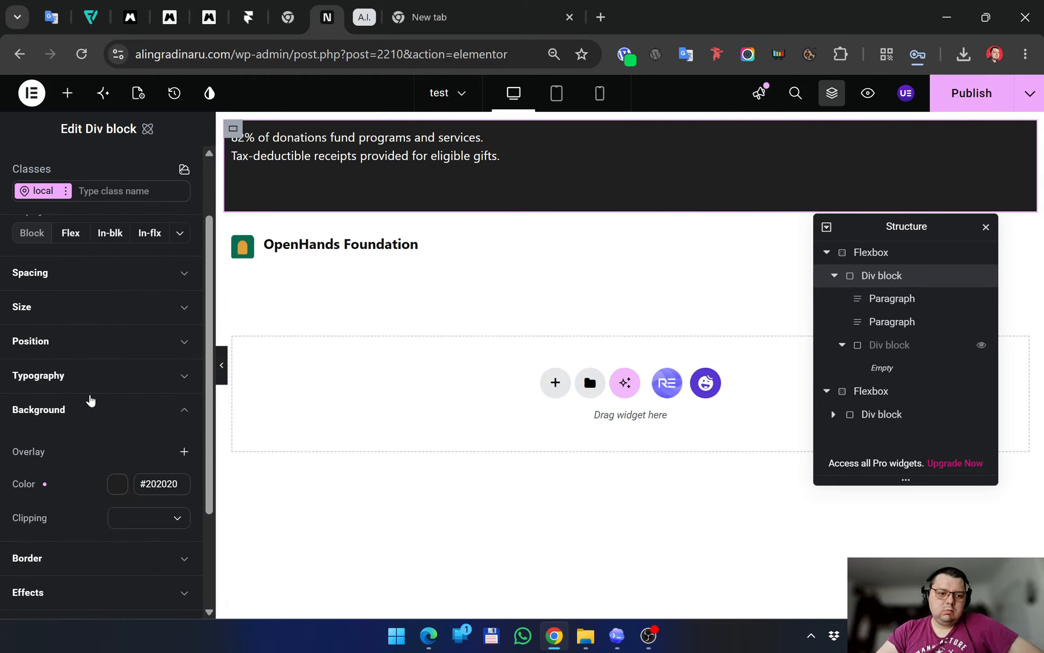
{"action": "scroll", "coordinate": [89, 400], "scroll_direction": "down", "scroll_amount": 3}
{"action": "scroll", "coordinate": [88, 399], "scroll_direction": "up", "scroll_amount": 5}
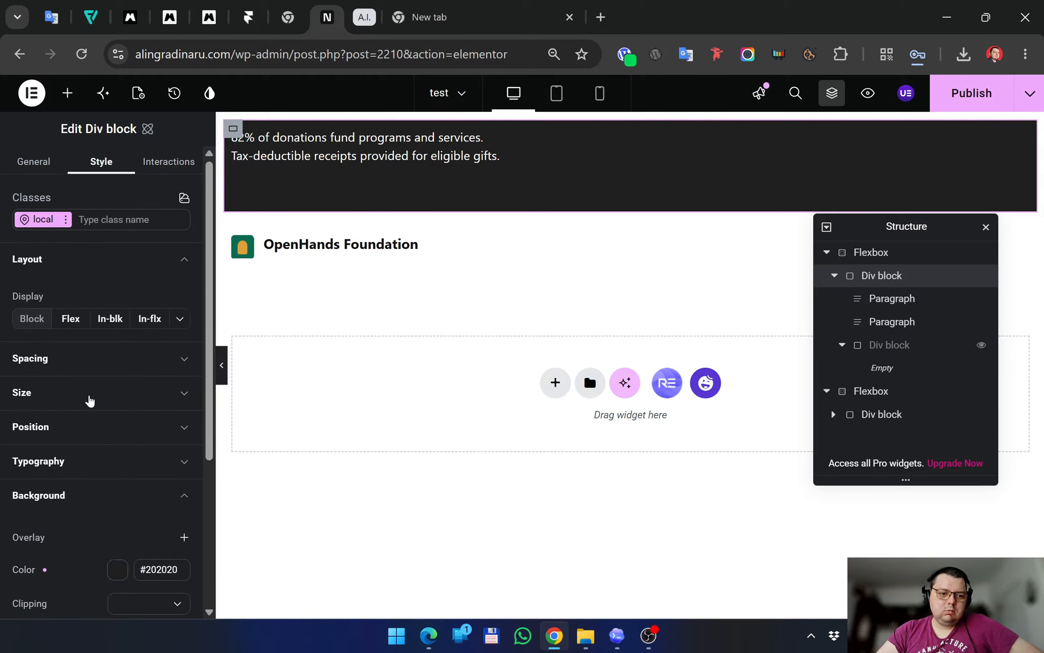
{"action": "left_click", "coordinate": [65, 361]}
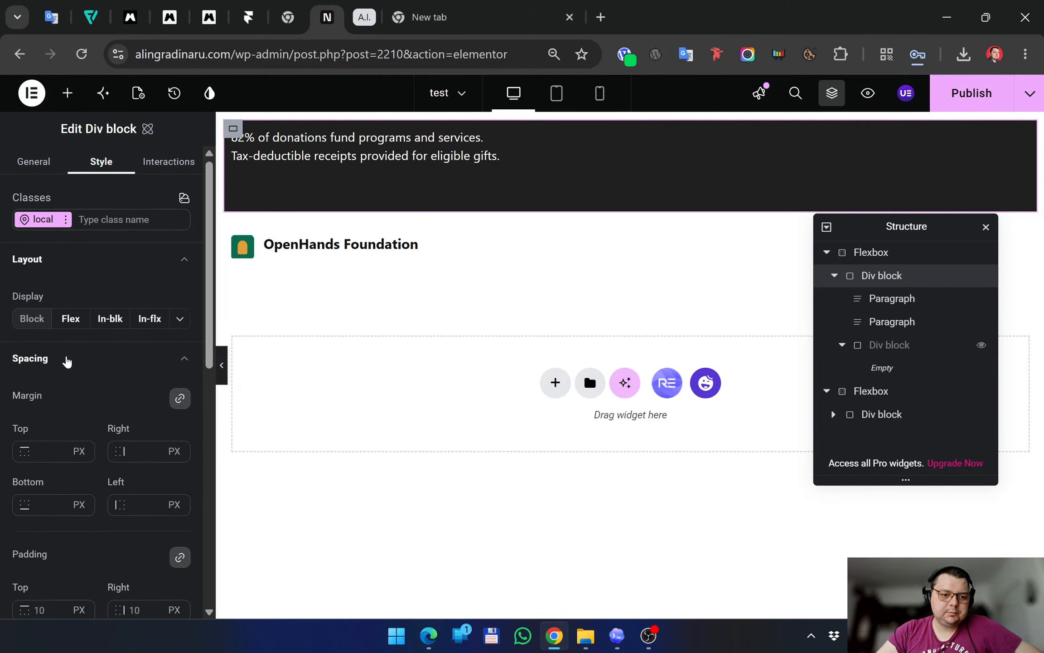
{"action": "left_click", "coordinate": [65, 360]}
{"action": "left_click", "coordinate": [62, 397]}
{"action": "left_click", "coordinate": [62, 396]}
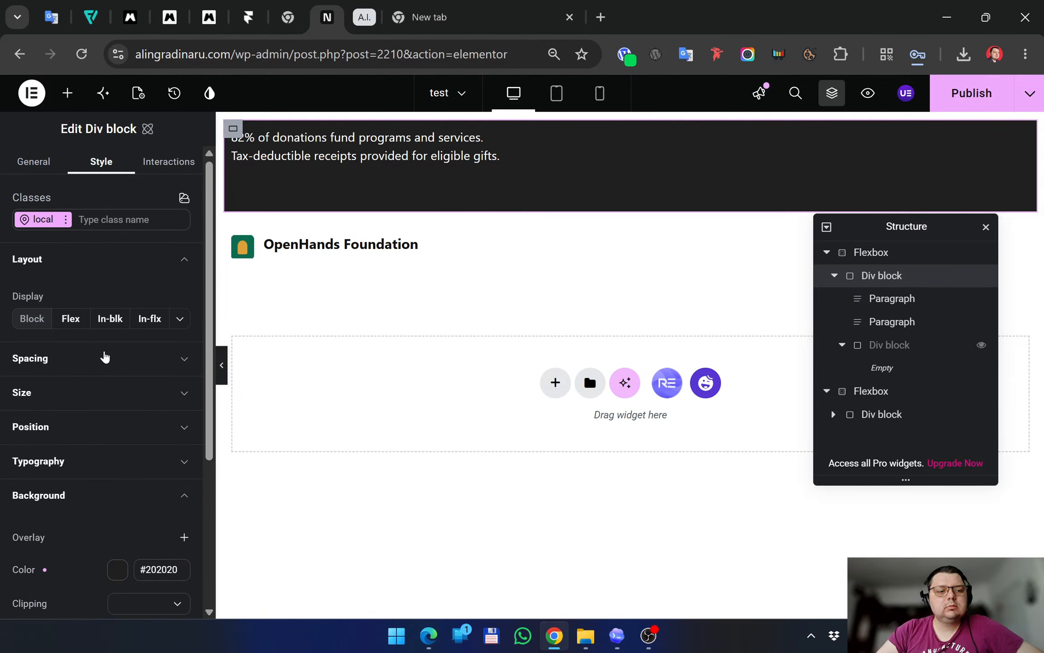
{"action": "left_click", "coordinate": [75, 320]}
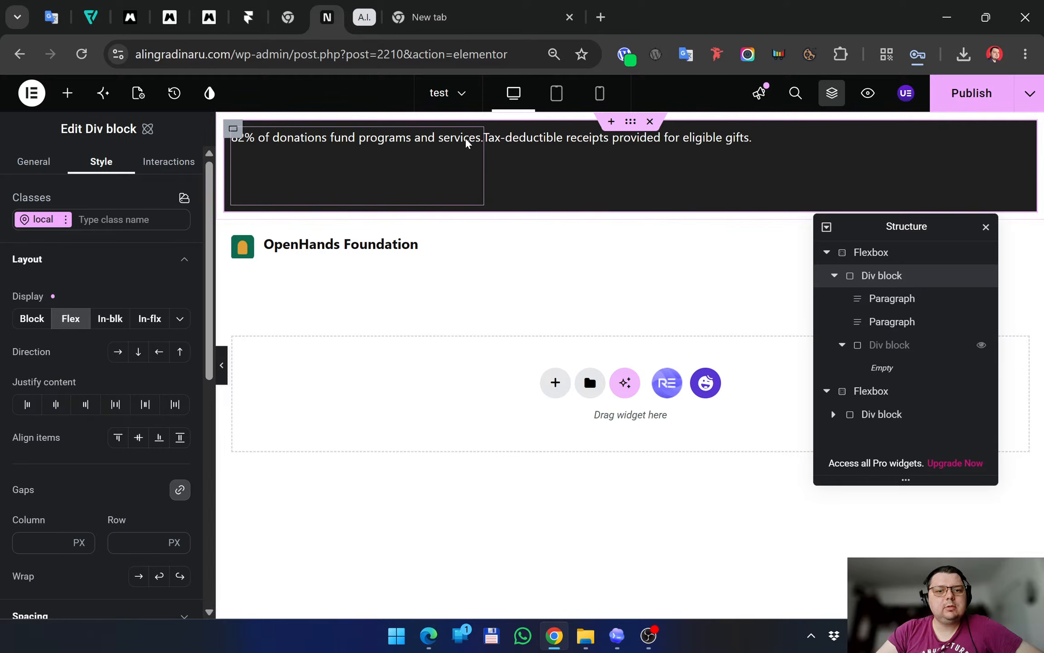
Try Space between as the outer top flexbox's justify content and clear it again
{"action": "left_click", "coordinate": [528, 137]}
{"action": "left_click", "coordinate": [630, 123]}
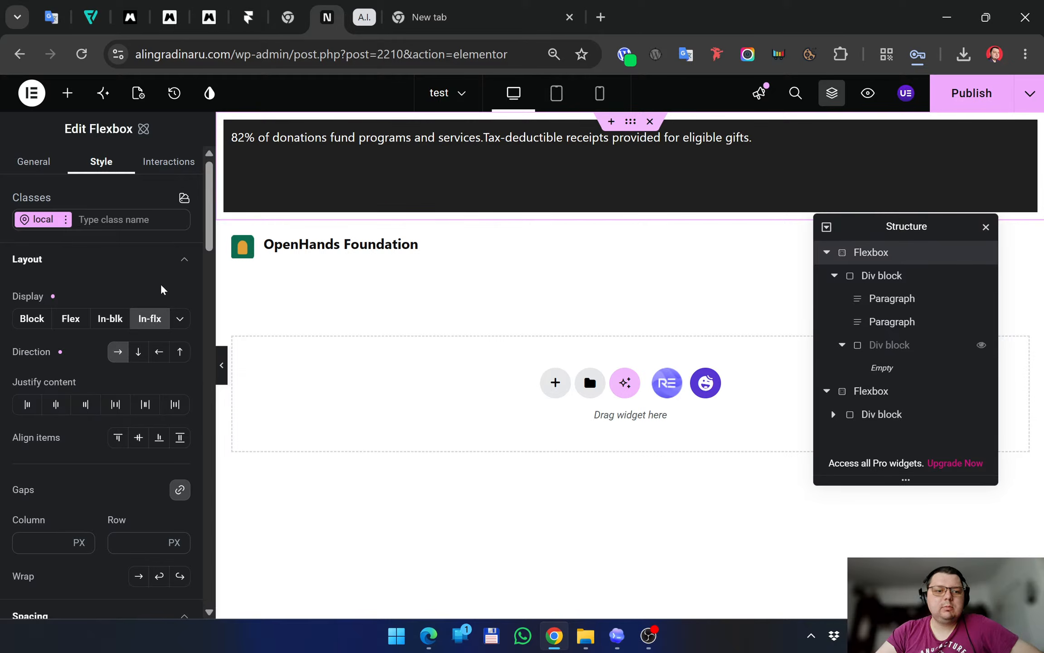
{"action": "left_click", "coordinate": [146, 408]}
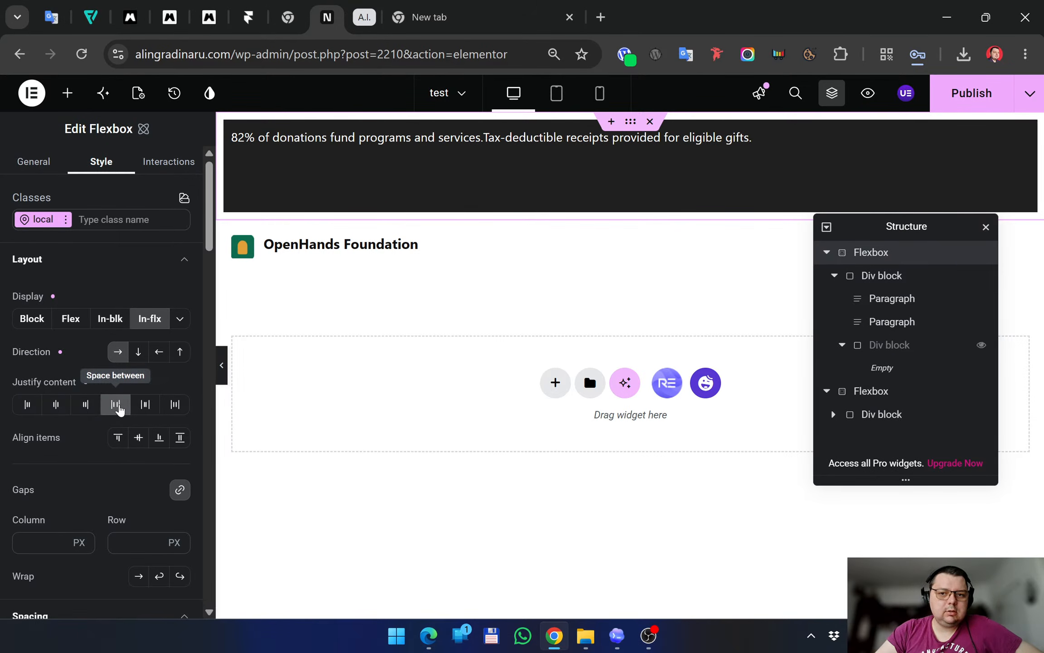
{"action": "left_click", "coordinate": [146, 408]}
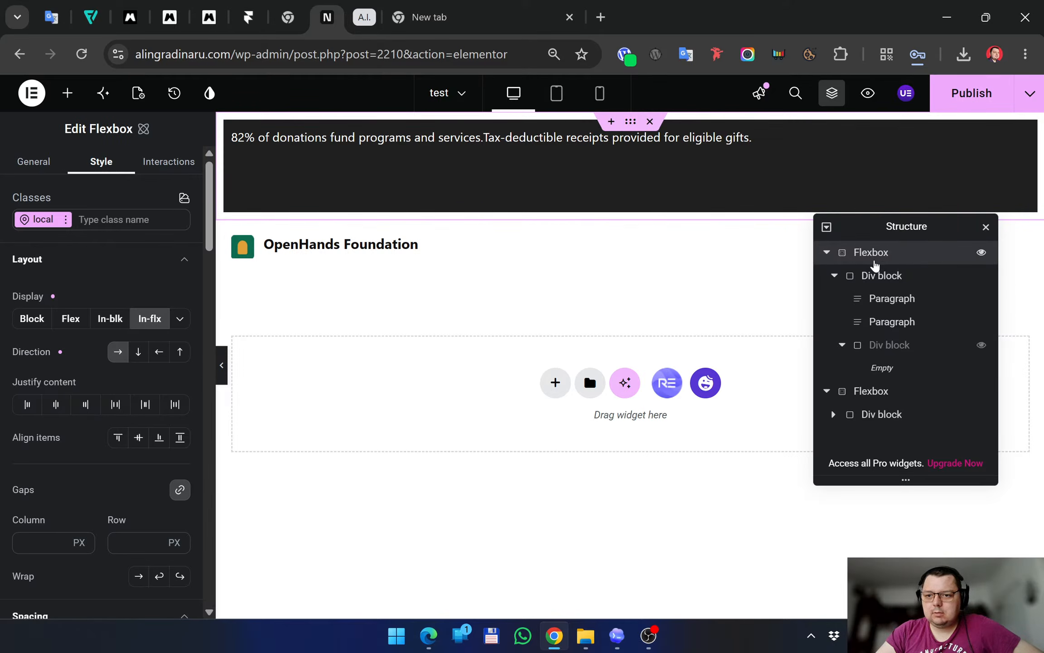
Try Space around and Space evenly on the div block holding both paragraphs, settle on Space between as its justify content, and preview the bar at full width
{"action": "left_click", "coordinate": [884, 275]}
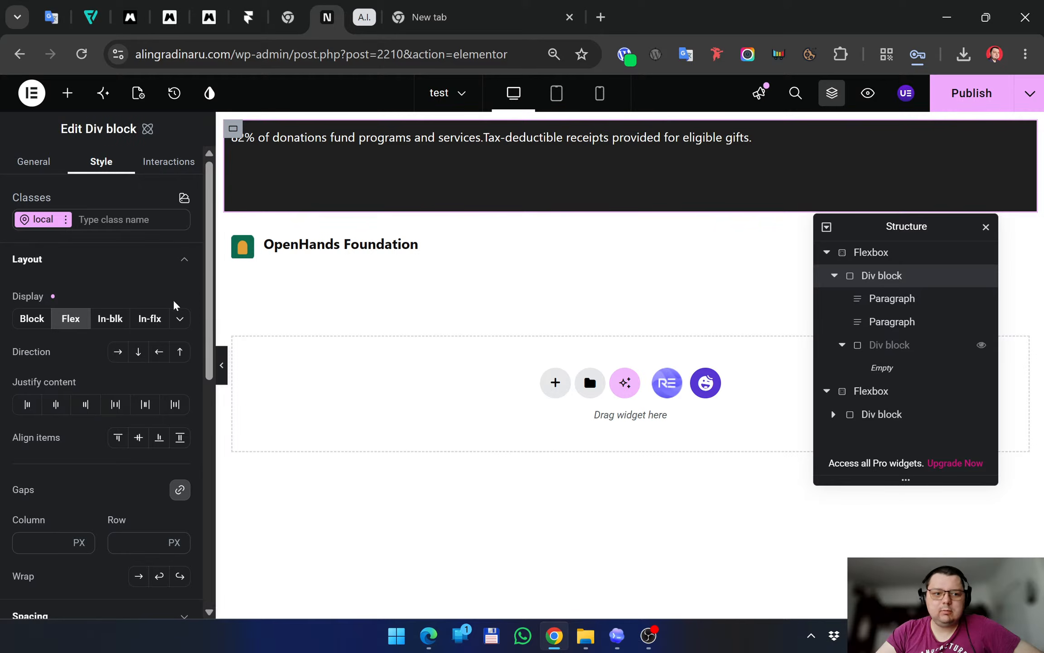
{"action": "left_click", "coordinate": [138, 407]}
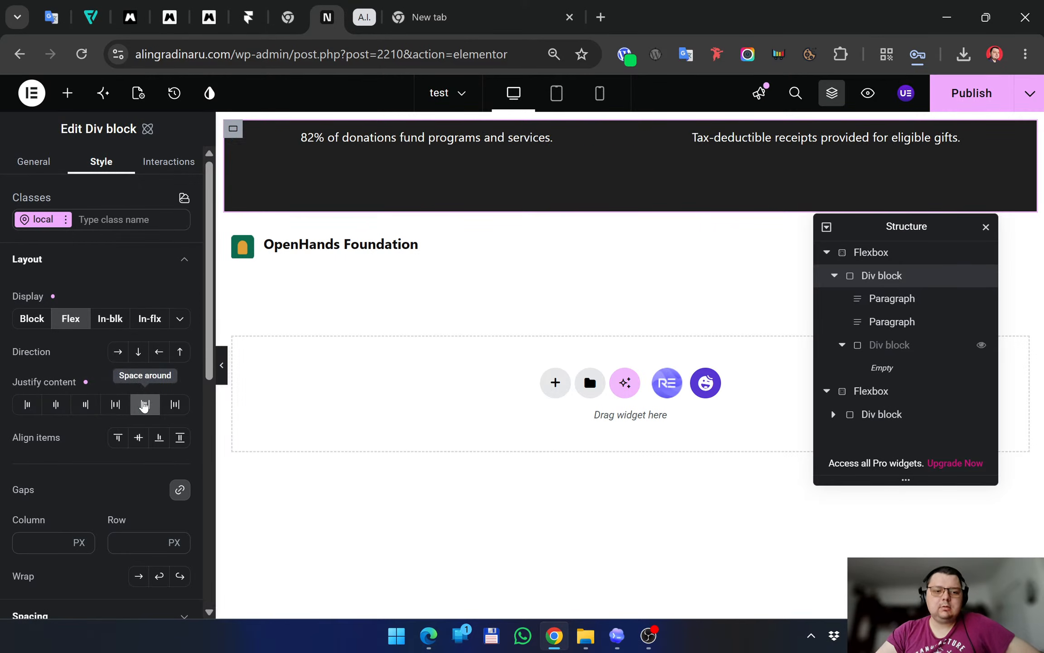
{"action": "left_click", "coordinate": [175, 404]}
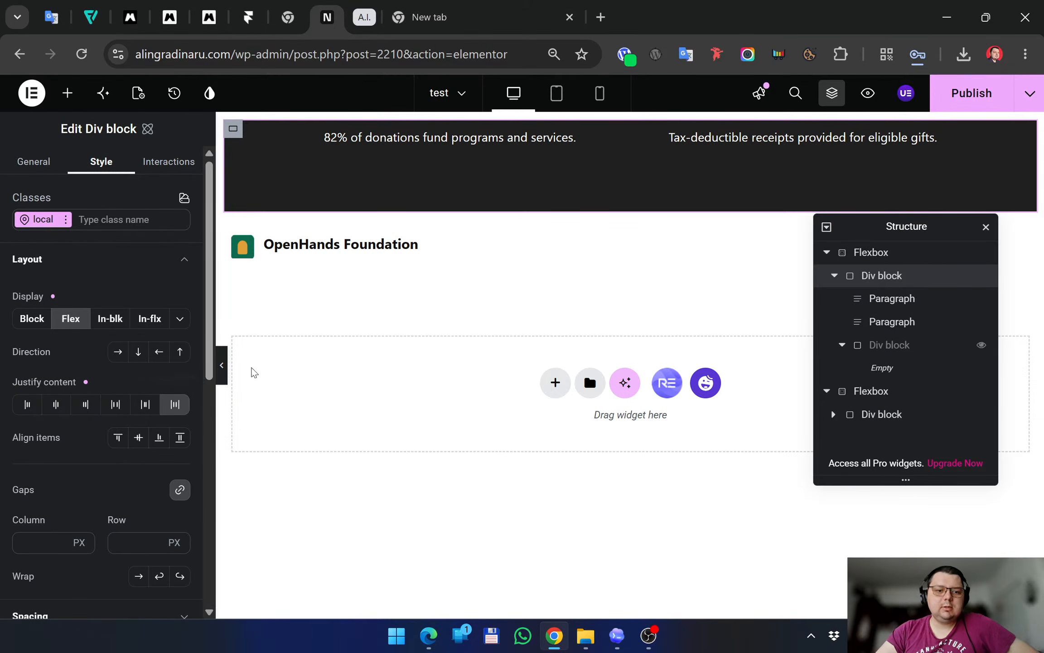
{"action": "left_click", "coordinate": [221, 366]}
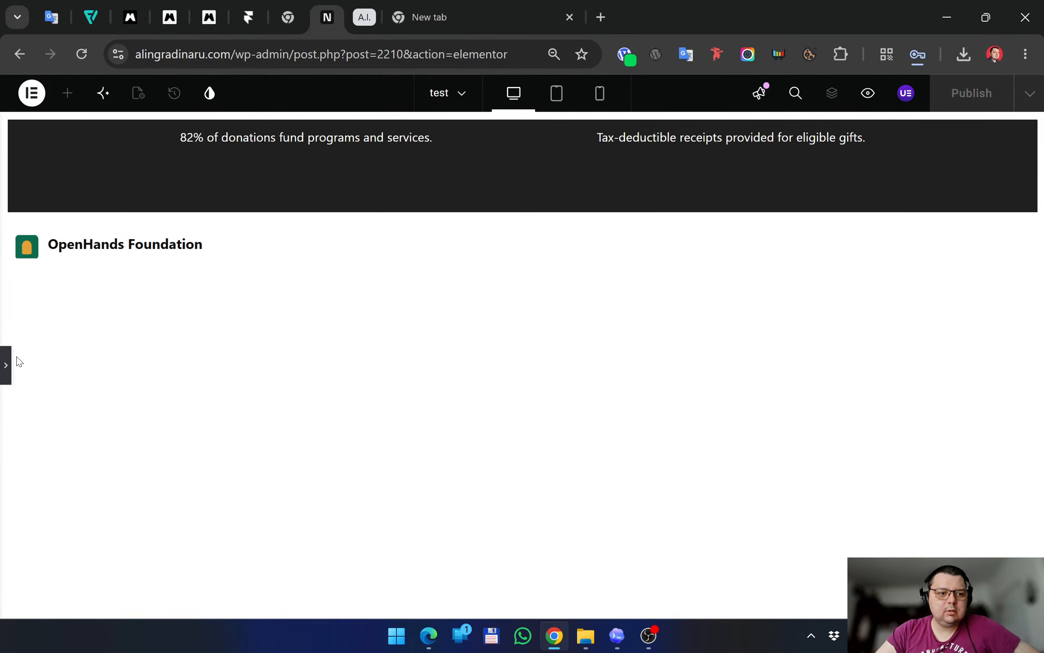
{"action": "left_click", "coordinate": [6, 364]}
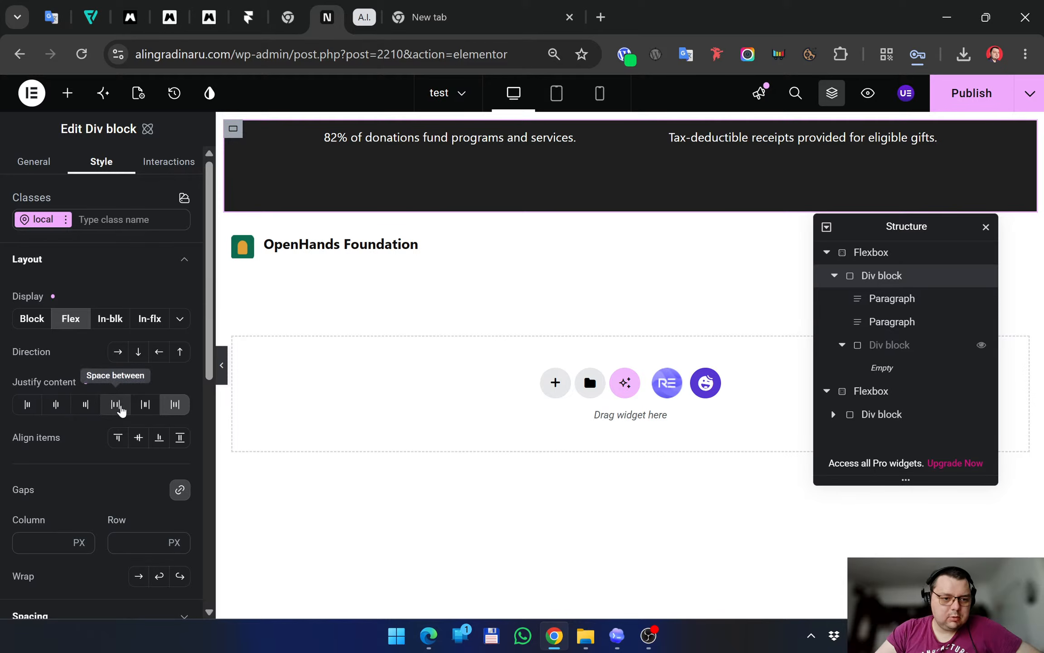
{"action": "left_click", "coordinate": [116, 404]}
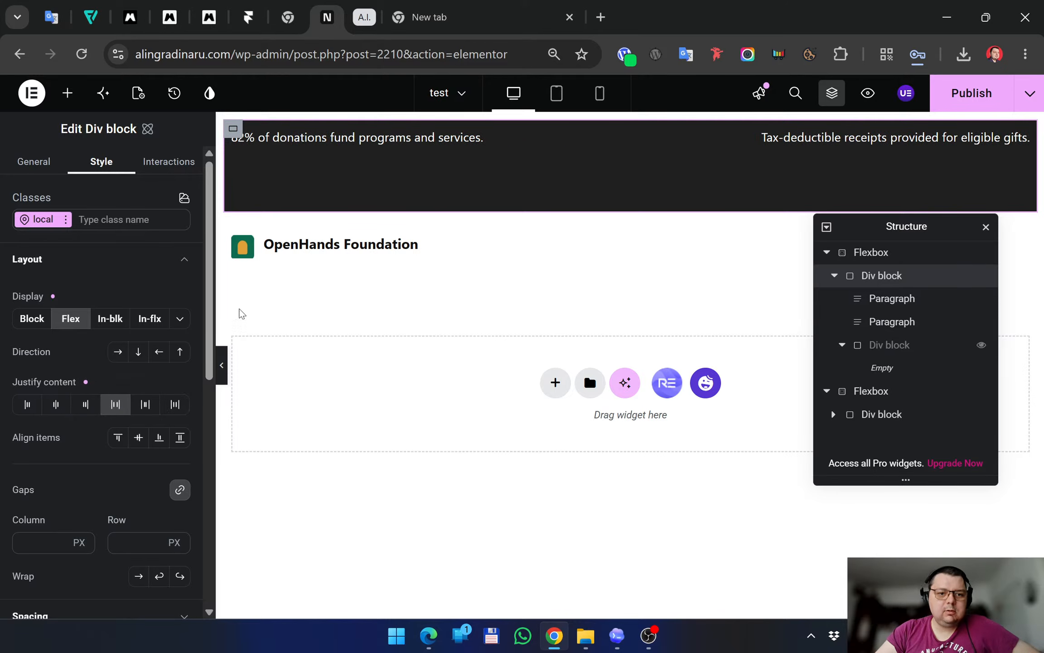
{"action": "left_click", "coordinate": [222, 365]}
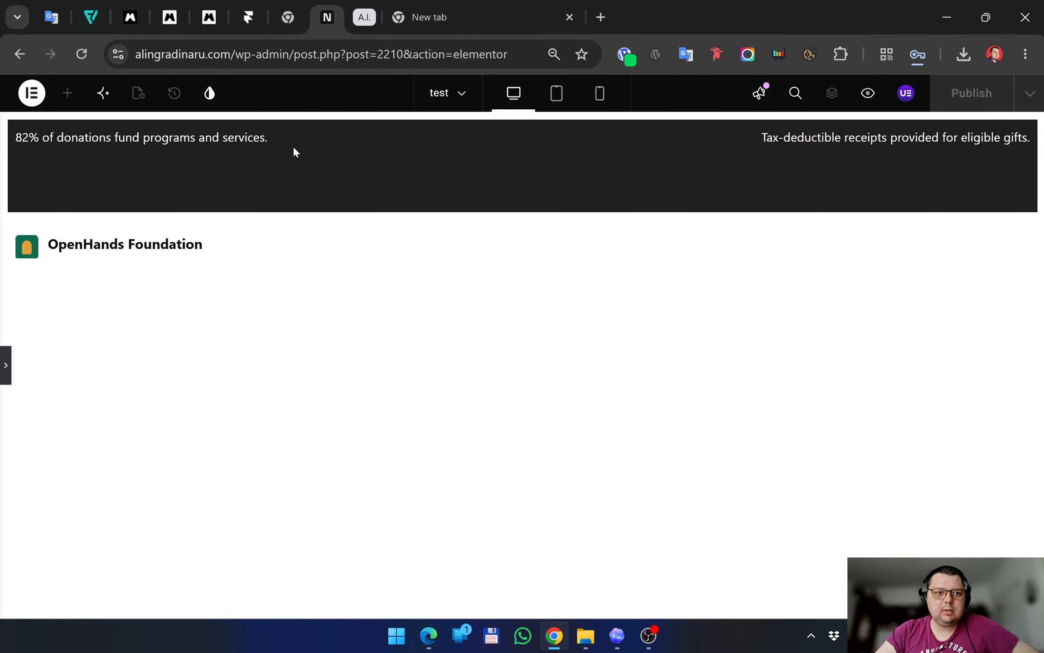
{"action": "left_click", "coordinate": [6, 366]}
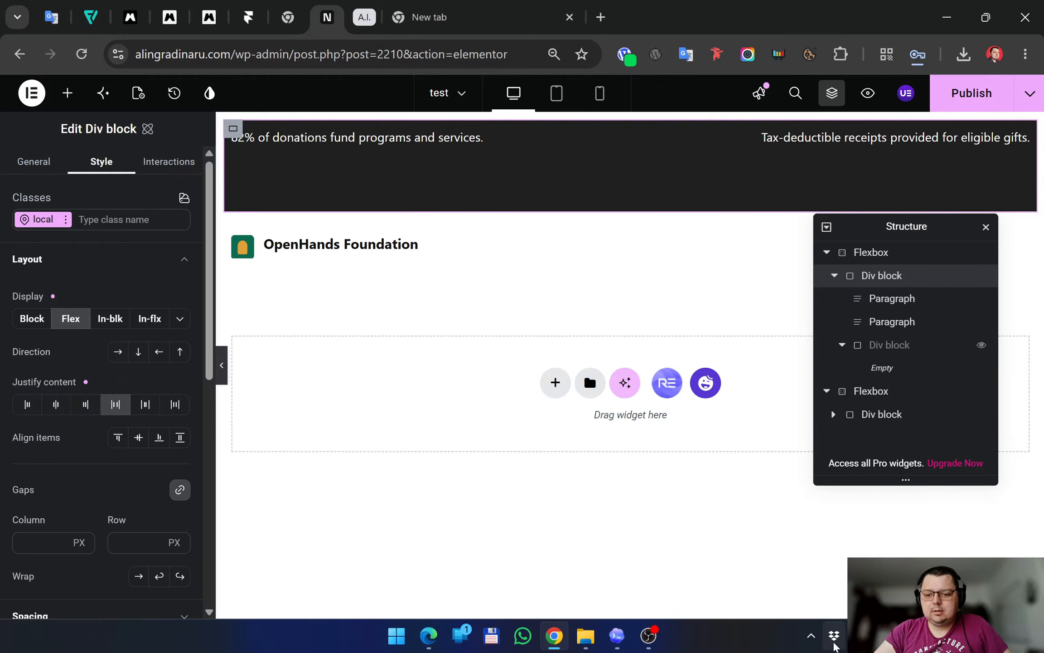
{"action": "left_click", "coordinate": [811, 635]}
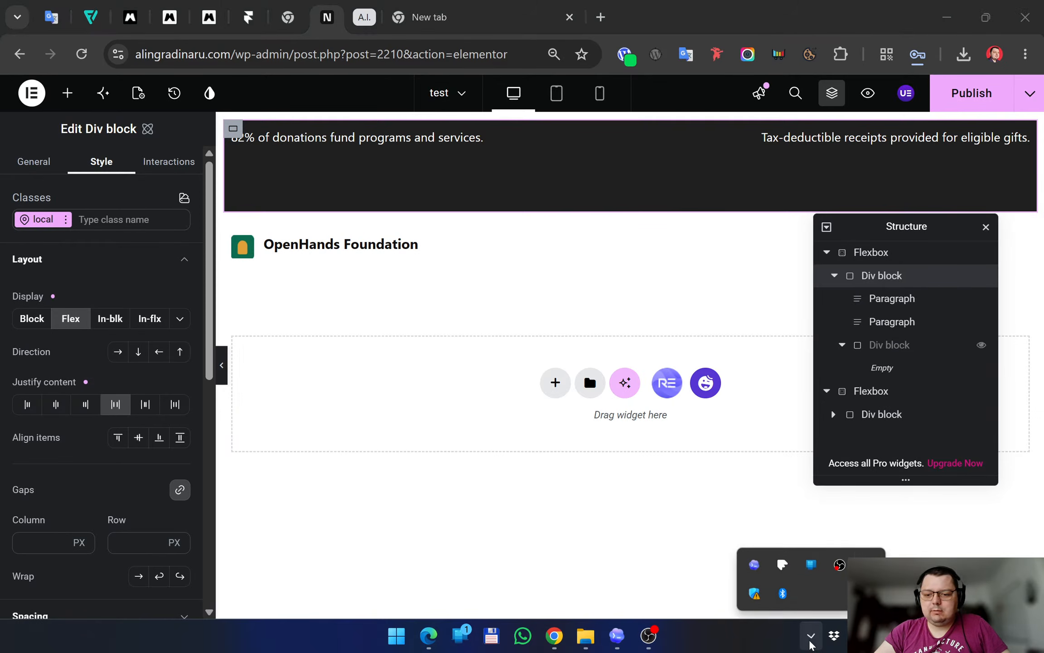
{"action": "left_click", "coordinate": [740, 631]}
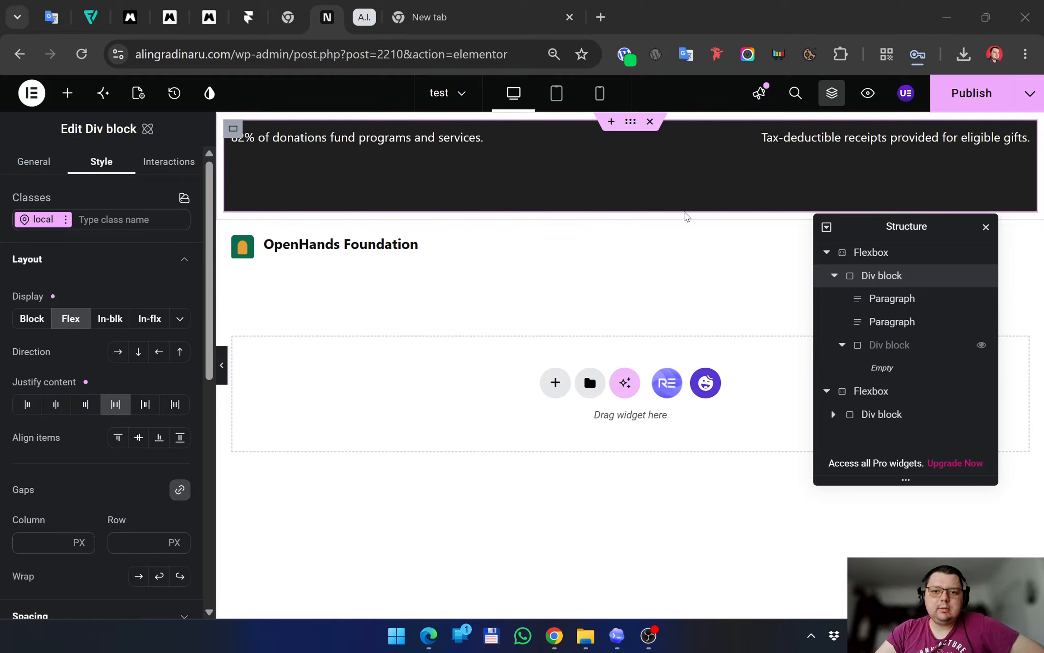
Compare the layout settings of the outer top flexbox and its div block, and preview the bar at full width
{"action": "left_click", "coordinate": [613, 177]}
{"action": "left_click", "coordinate": [874, 253]}
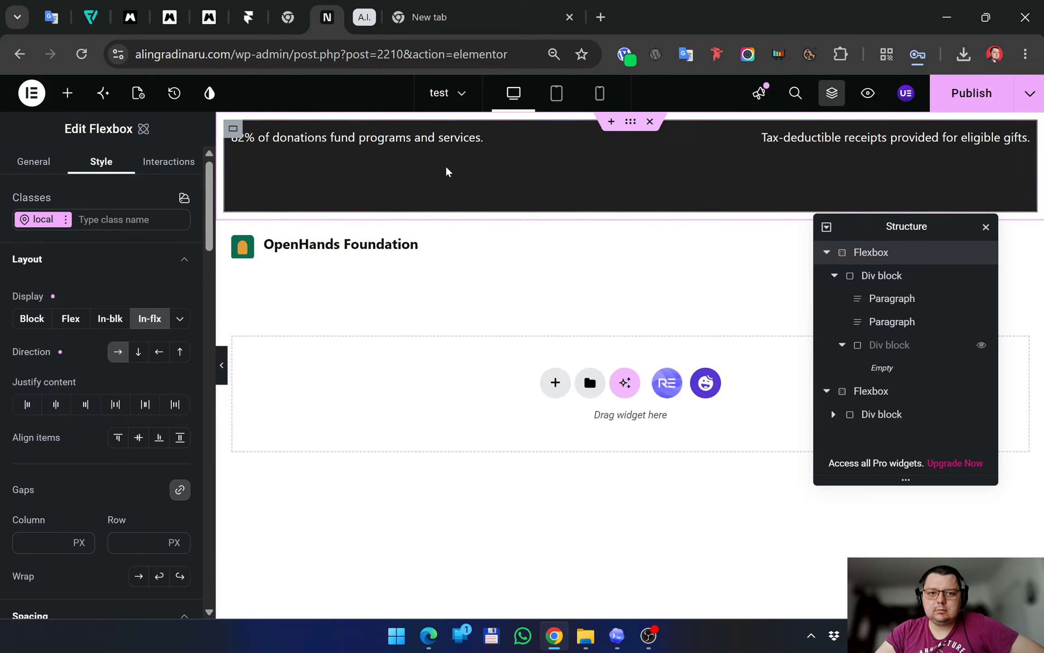
{"action": "left_click", "coordinate": [223, 367]}
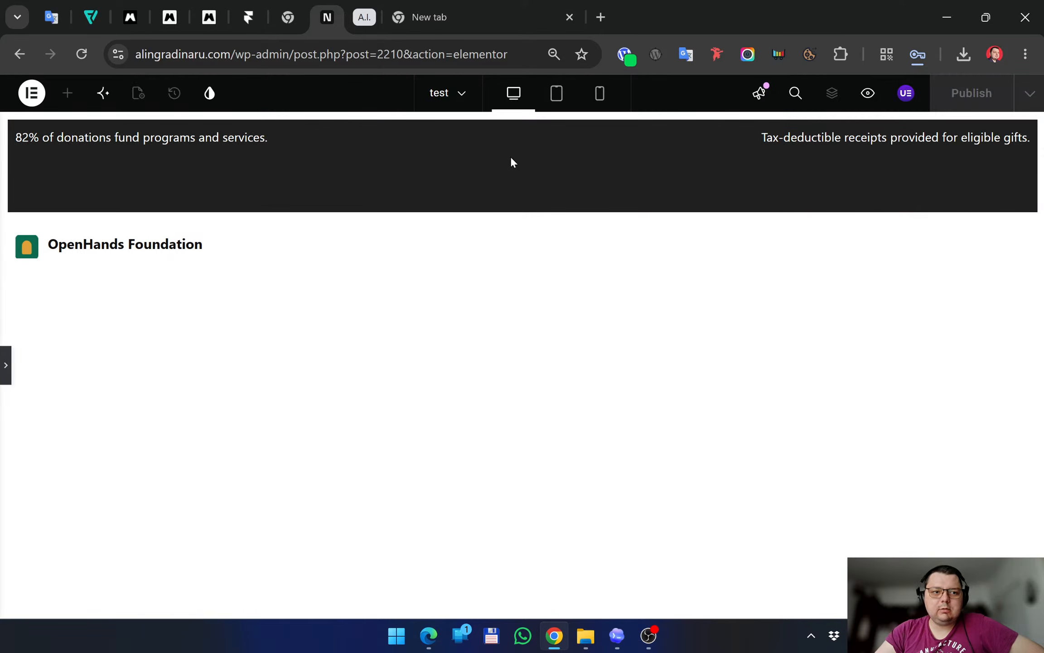
{"action": "left_click", "coordinate": [6, 364]}
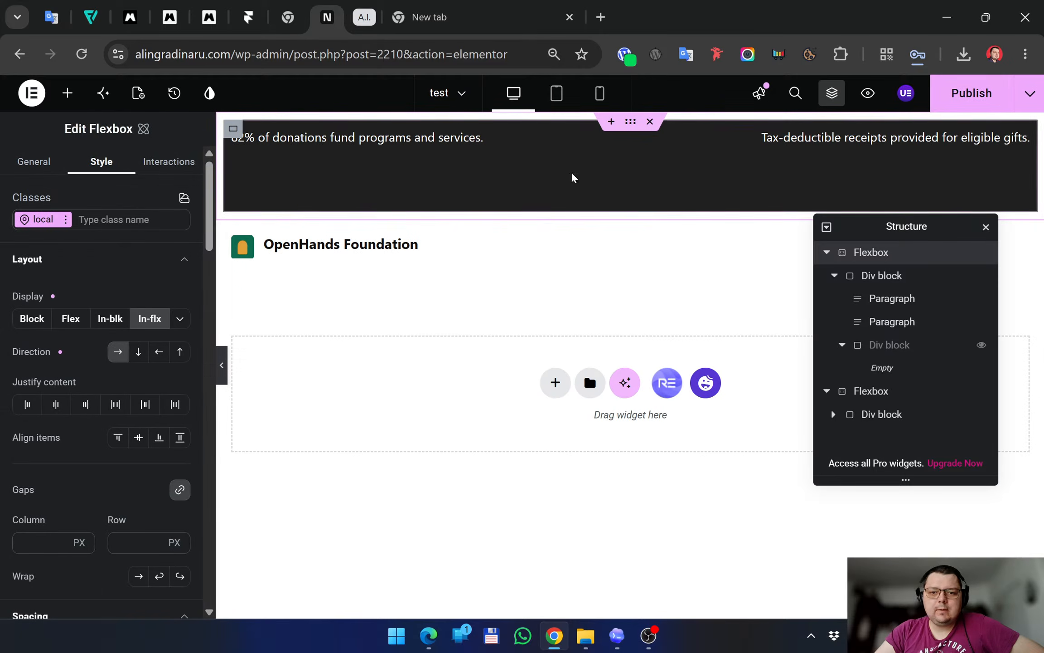
{"action": "left_click", "coordinate": [908, 281]}
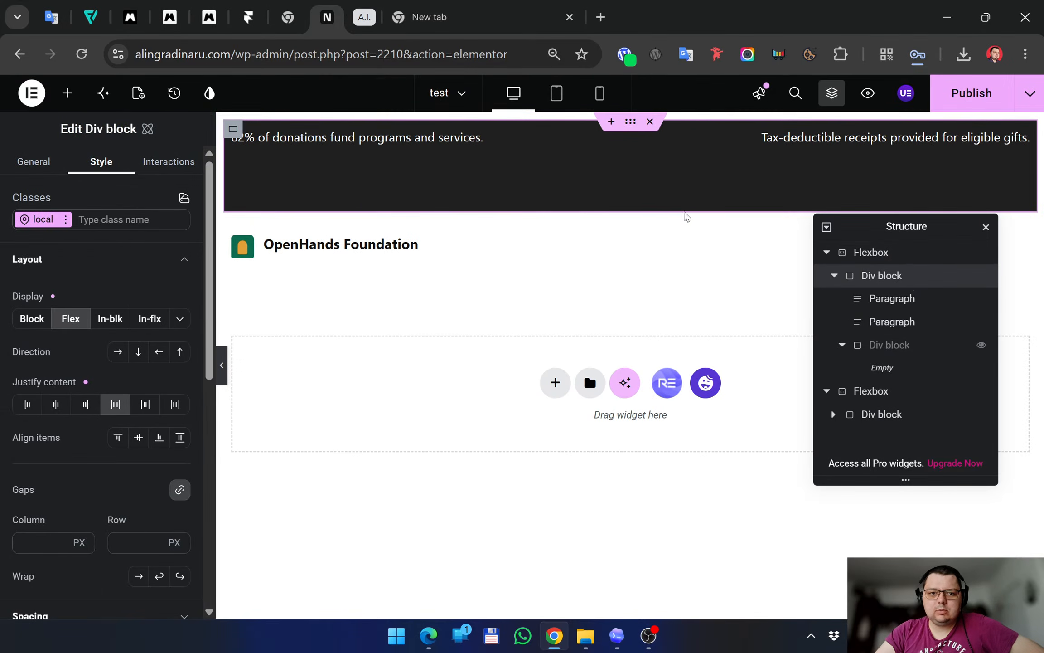
Set the outer top flexbox's display to Flex
{"action": "left_click", "coordinate": [637, 122]}
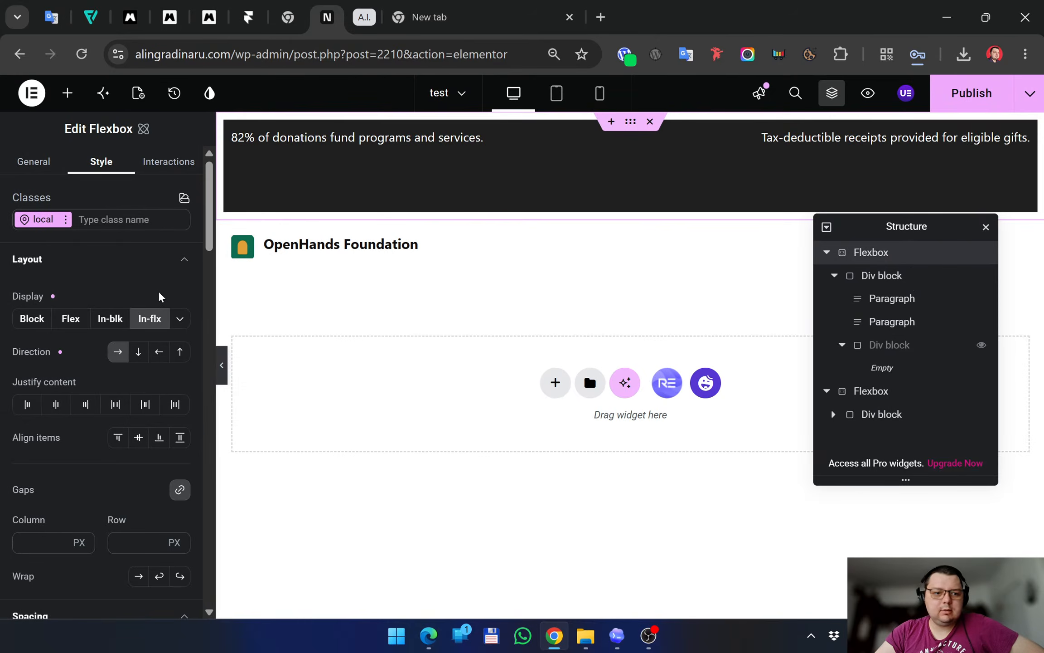
{"action": "left_click", "coordinate": [70, 319]}
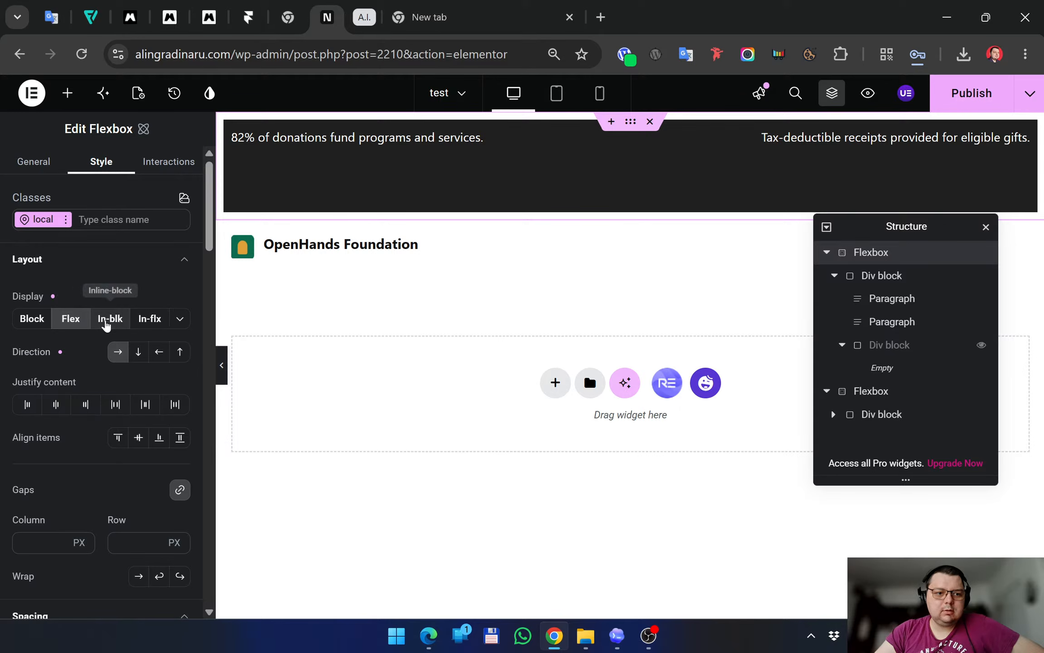
{"action": "left_click", "coordinate": [50, 321]}
{"action": "left_click", "coordinate": [70, 318]}
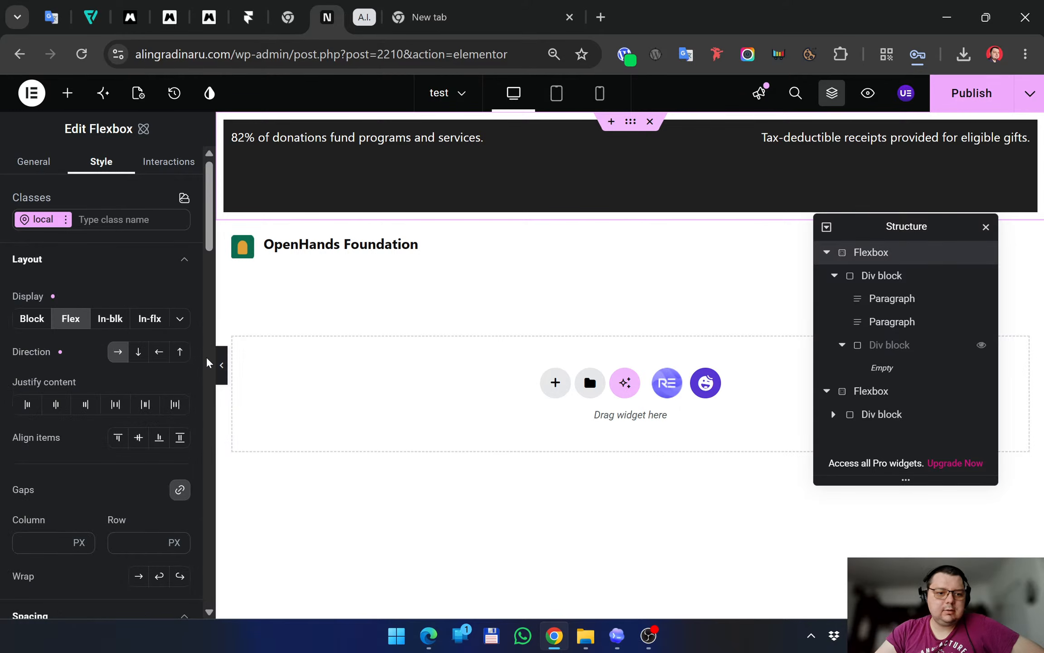
Set the outer top flexbox's padding to 0 px on all four sides, keeping the sides linked
{"action": "scroll", "coordinate": [81, 426], "scroll_direction": "down", "scroll_amount": 4}
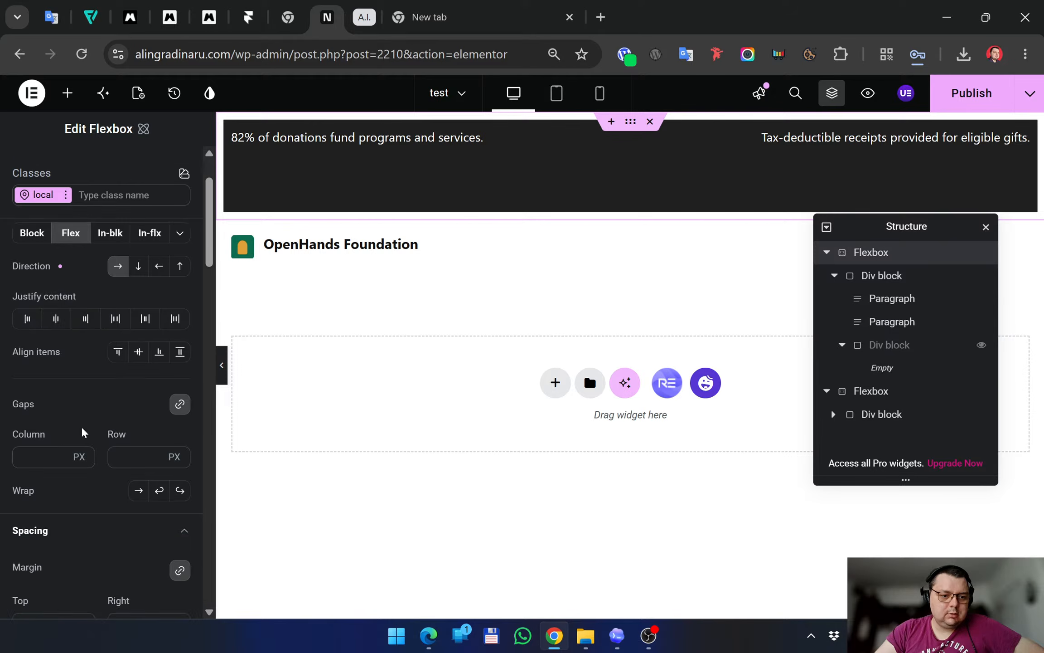
{"action": "scroll", "coordinate": [89, 397], "scroll_direction": "down", "scroll_amount": 1}
{"action": "scroll", "coordinate": [113, 439], "scroll_direction": "down", "scroll_amount": 2}
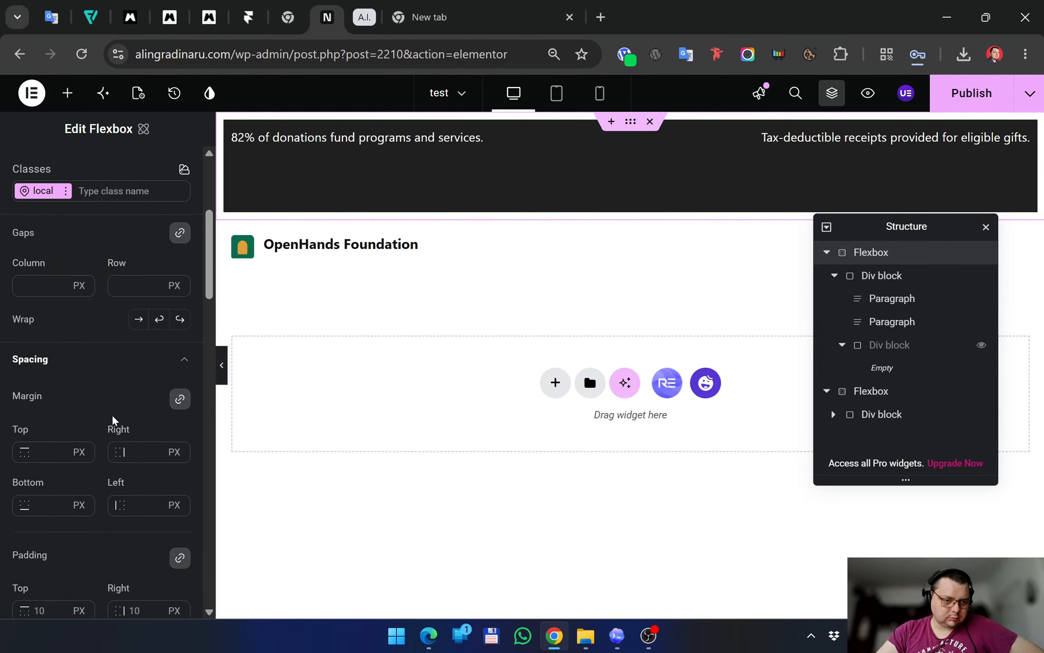
{"action": "scroll", "coordinate": [104, 394], "scroll_direction": "down", "scroll_amount": 2}
{"action": "scroll", "coordinate": [112, 424], "scroll_direction": "down", "scroll_amount": 4}
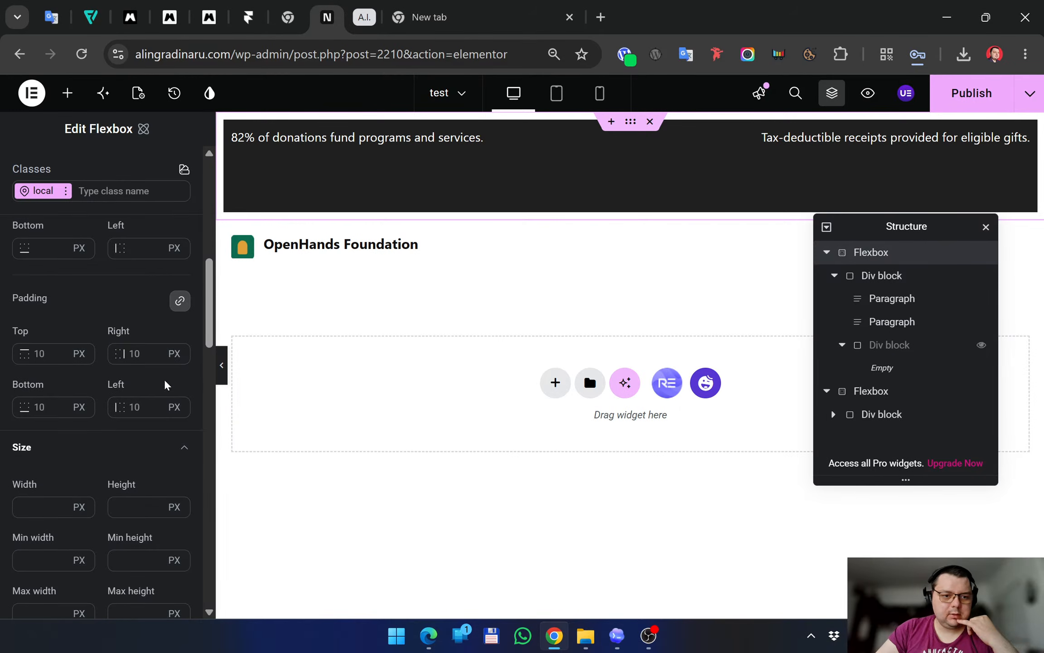
{"action": "left_click", "coordinate": [180, 303]}
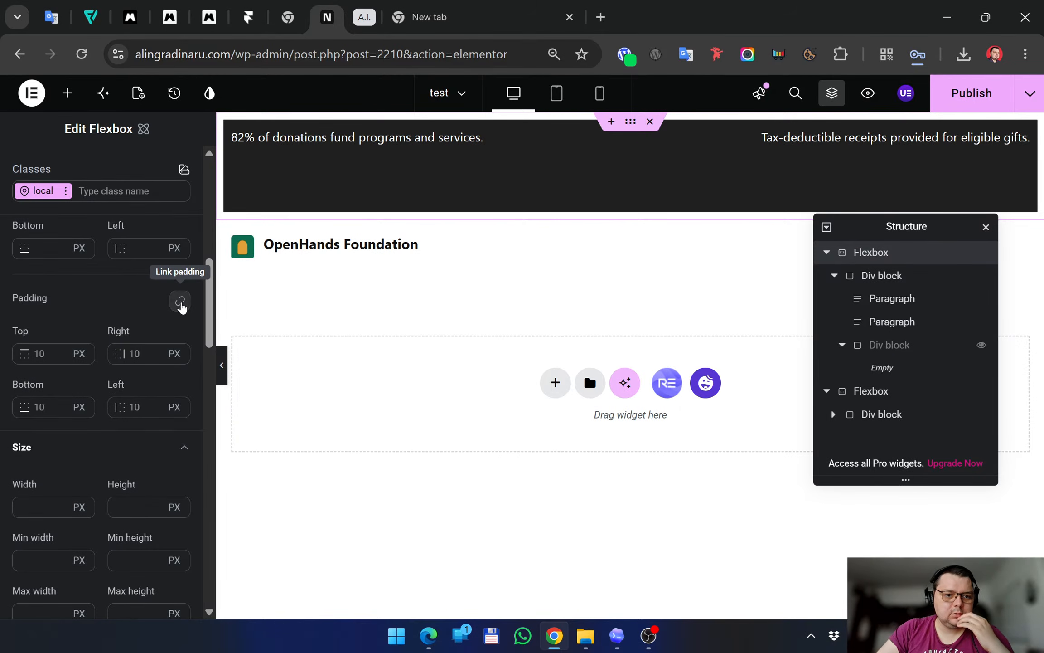
{"action": "left_click", "coordinate": [179, 303]}
{"action": "left_click", "coordinate": [180, 303]}
{"action": "left_click", "coordinate": [175, 303]}
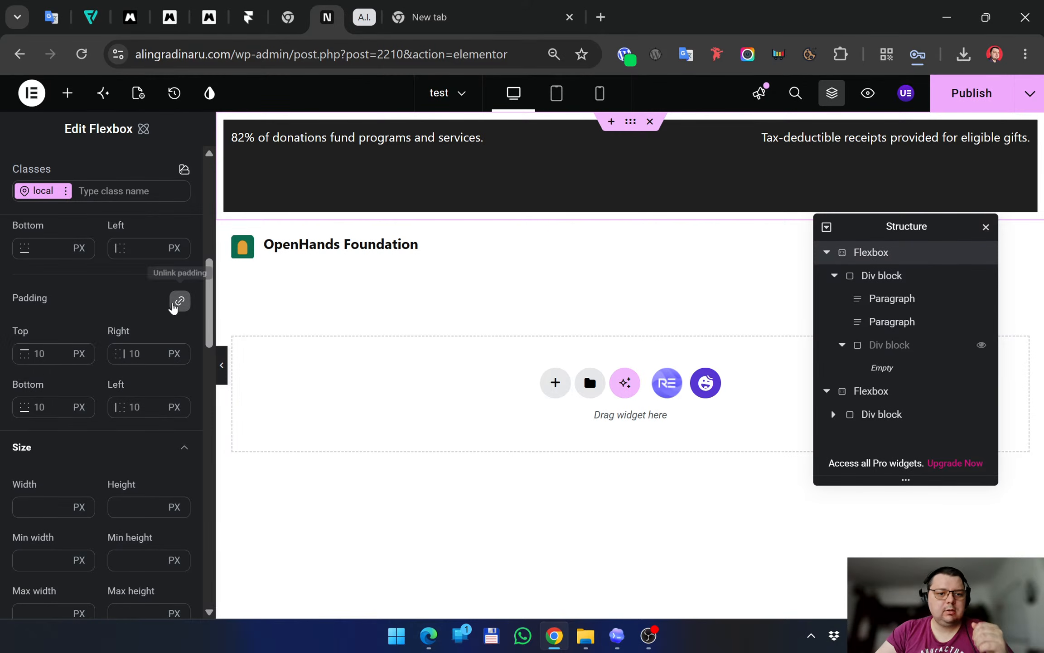
{"action": "left_click", "coordinate": [50, 351]}
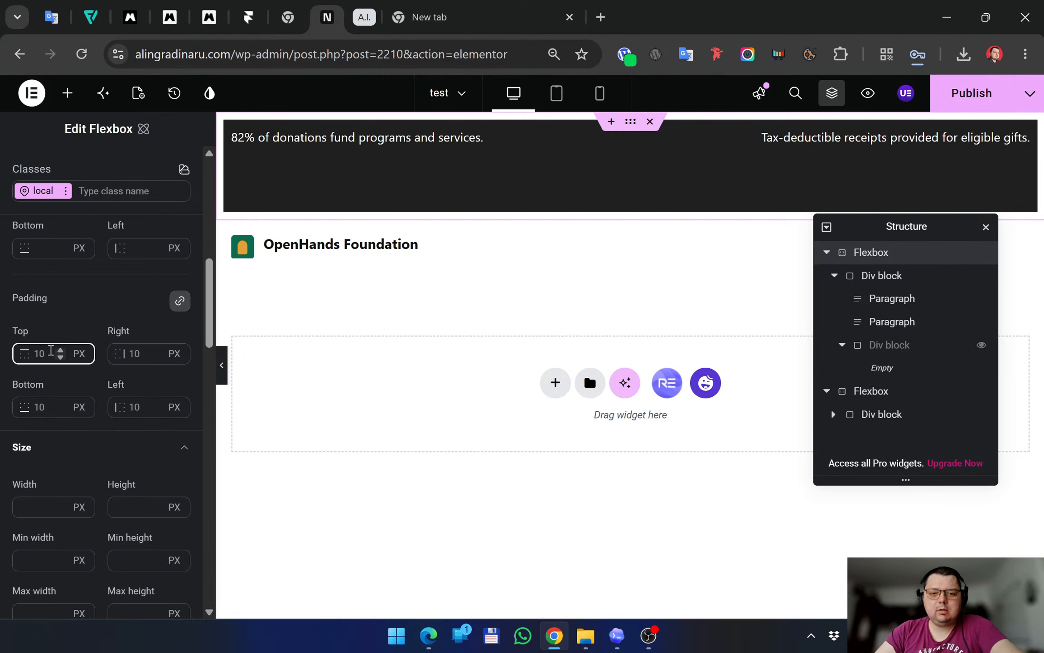
{"action": "type", "text": "0"}
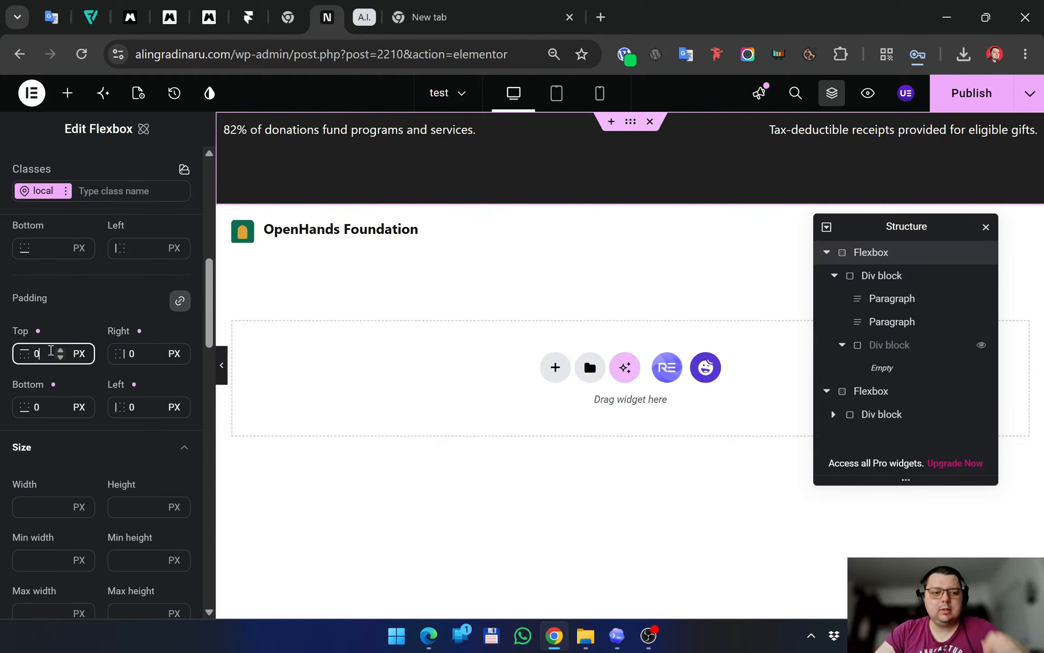
Preview the top bar at full width and compare it with the reference charity template in Edge
{"action": "left_click", "coordinate": [222, 365]}
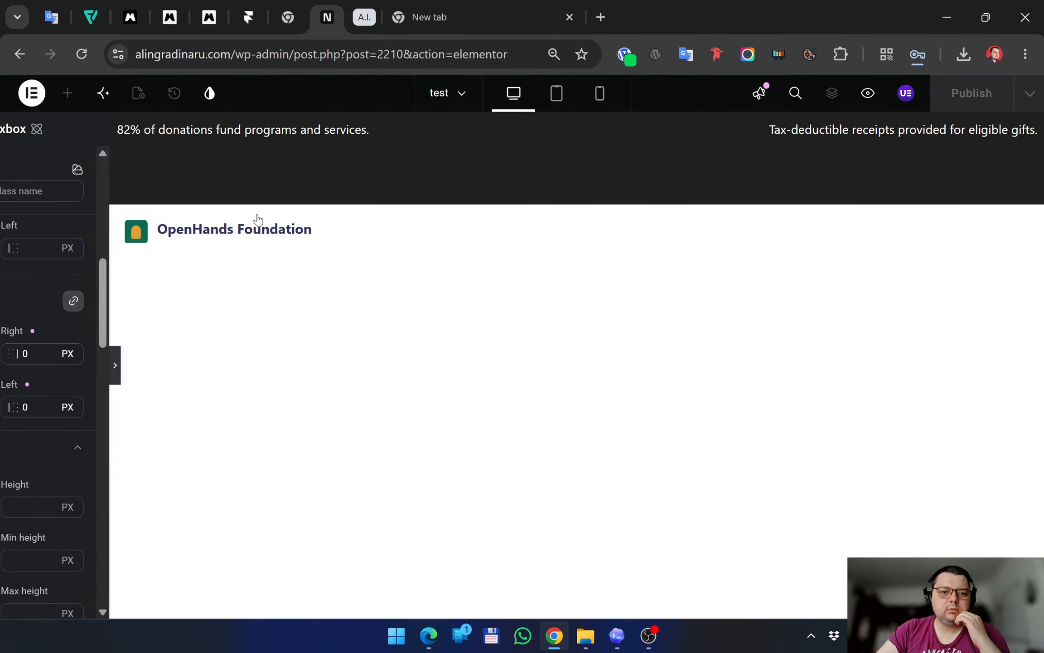
{"action": "left_click", "coordinate": [429, 636]}
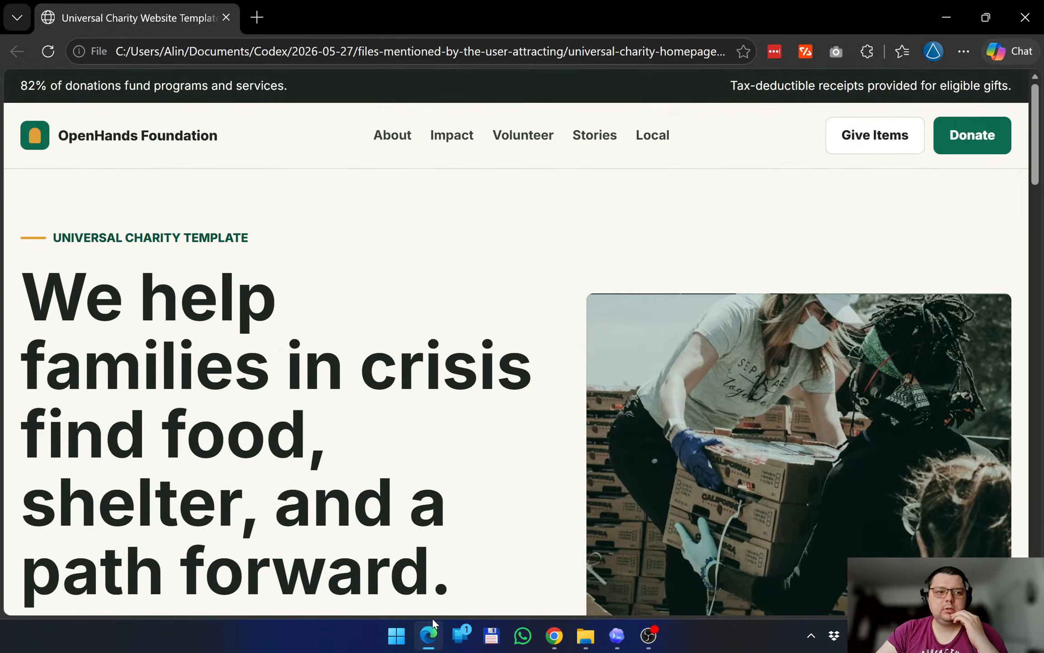
{"action": "left_click", "coordinate": [946, 17]}
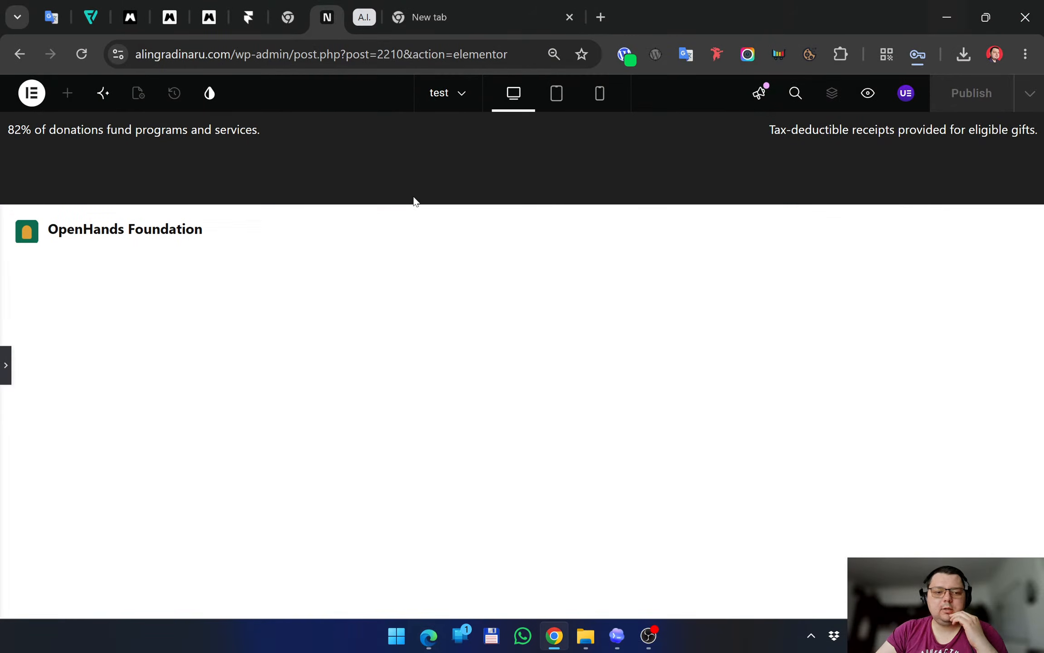
{"action": "left_click", "coordinate": [6, 365]}
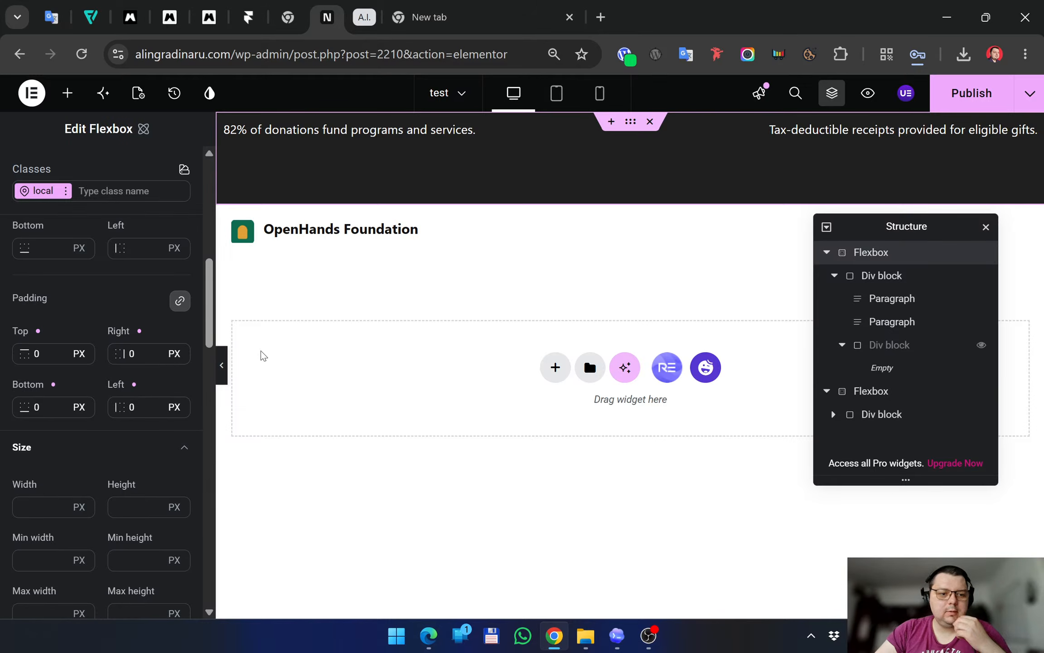
Try 10 px as the outer top flexbox's linked padding, preview the bar at full width, and set it back to 0 px
{"action": "left_click", "coordinate": [37, 354]}
{"action": "type", "text": "10"}
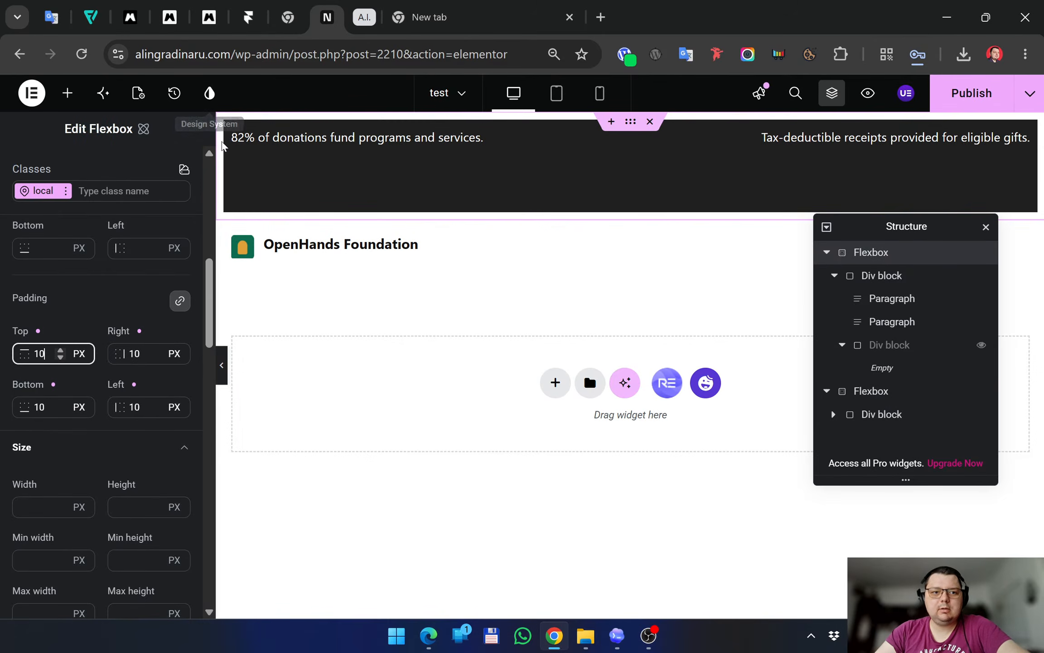
{"action": "left_click", "coordinate": [222, 365]}
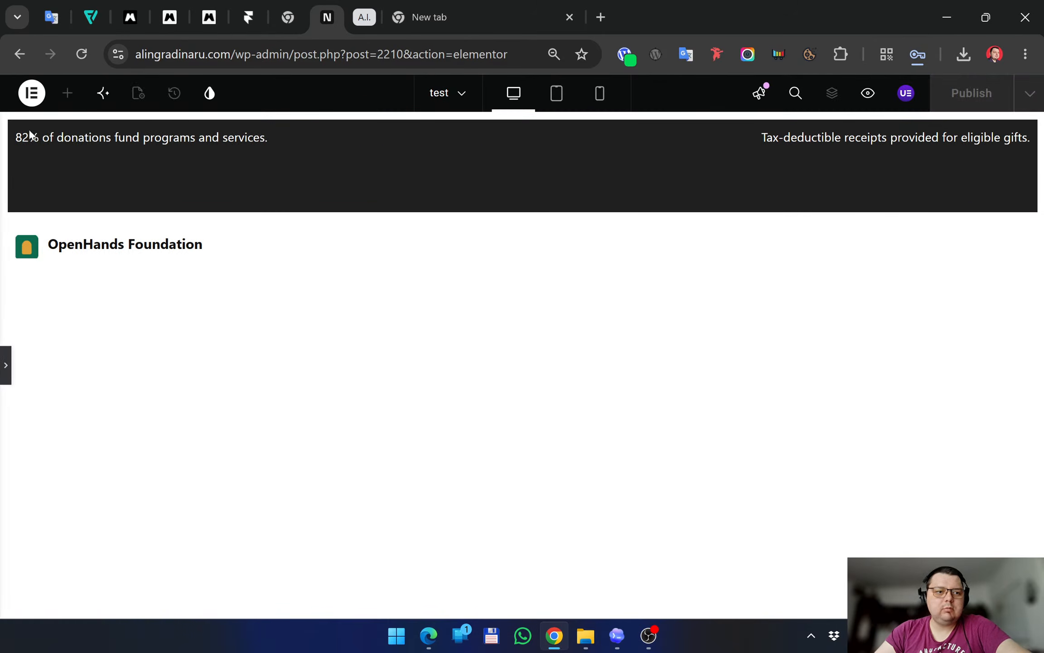
{"action": "left_click", "coordinate": [6, 365]}
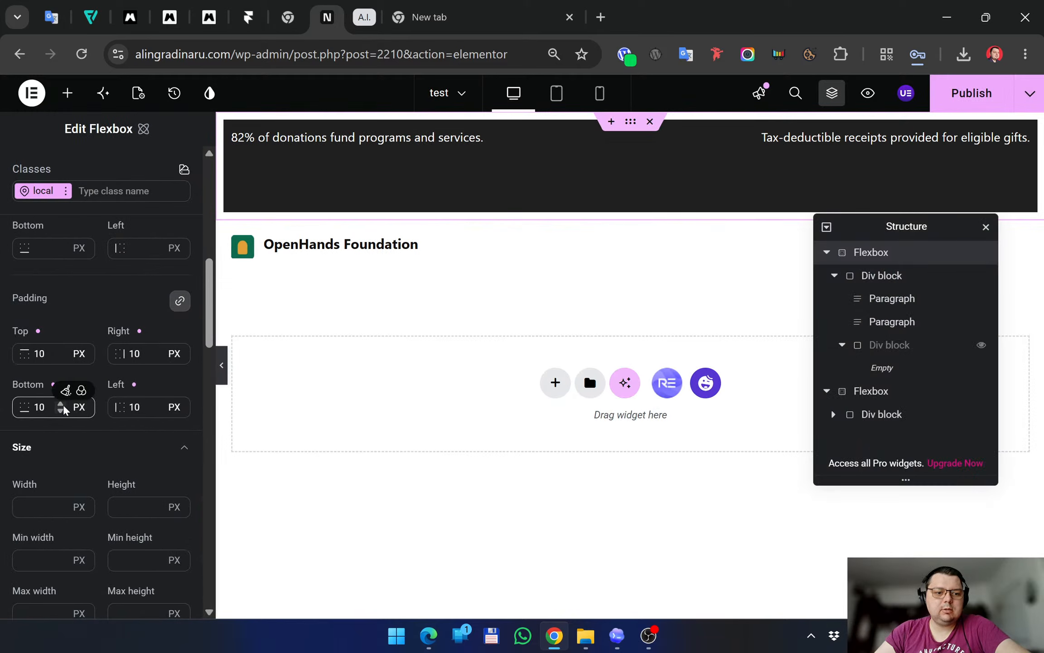
{"action": "left_click_drag", "start_coordinate": [47, 353], "coordinate": [2, 359]}
{"action": "type", "text": "0"}
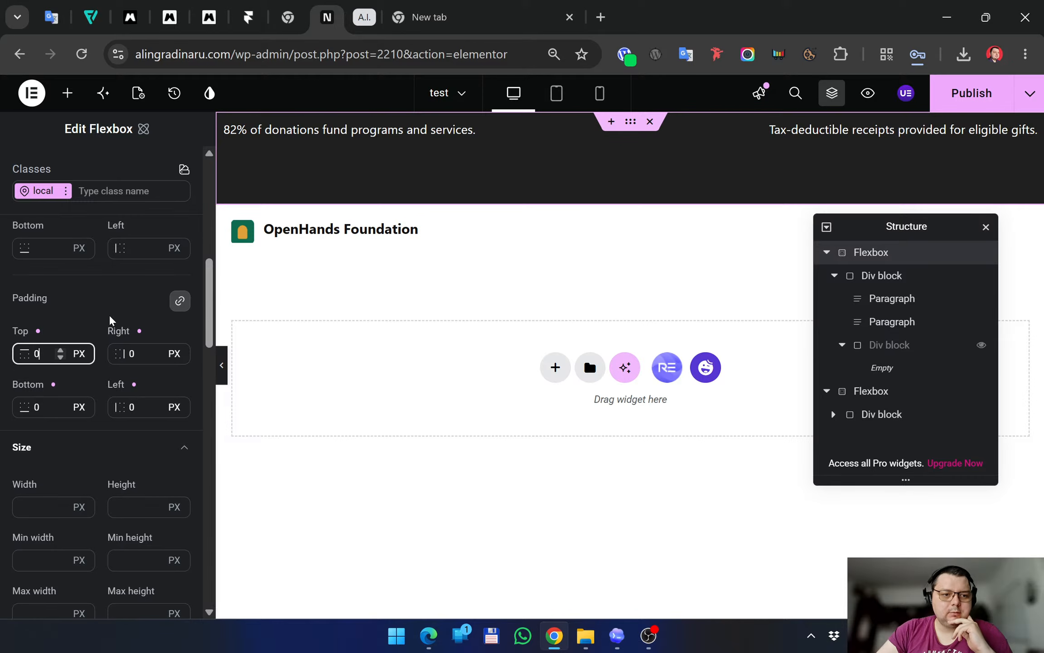
{"action": "left_click", "coordinate": [92, 281]}
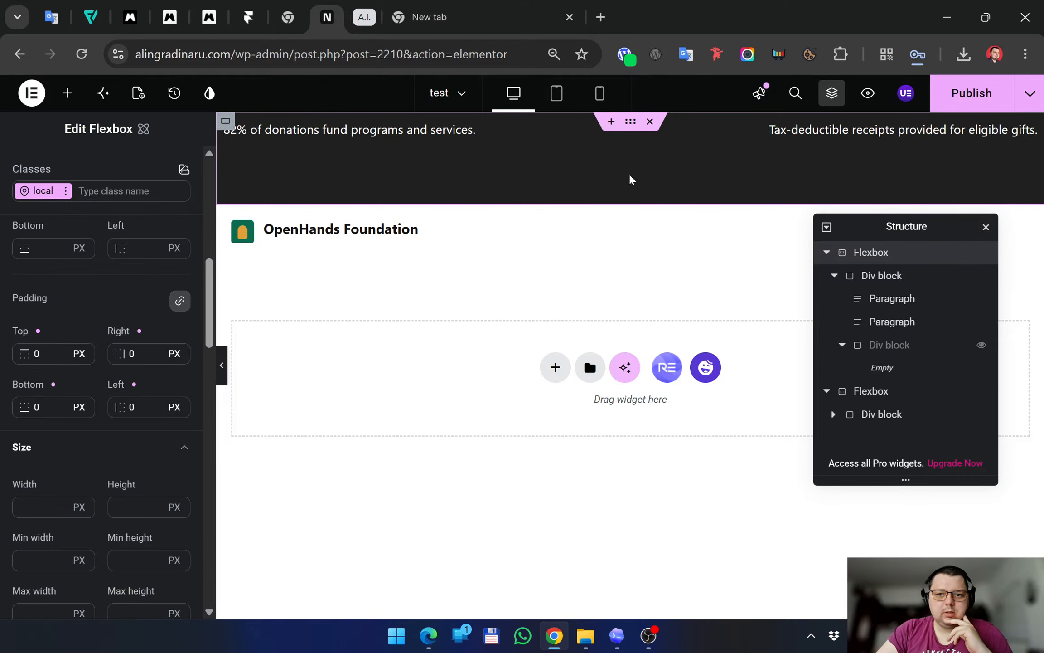
Try a max height of 50 px on the outer top flexbox and settle on 0 px
{"action": "left_click", "coordinate": [631, 120]}
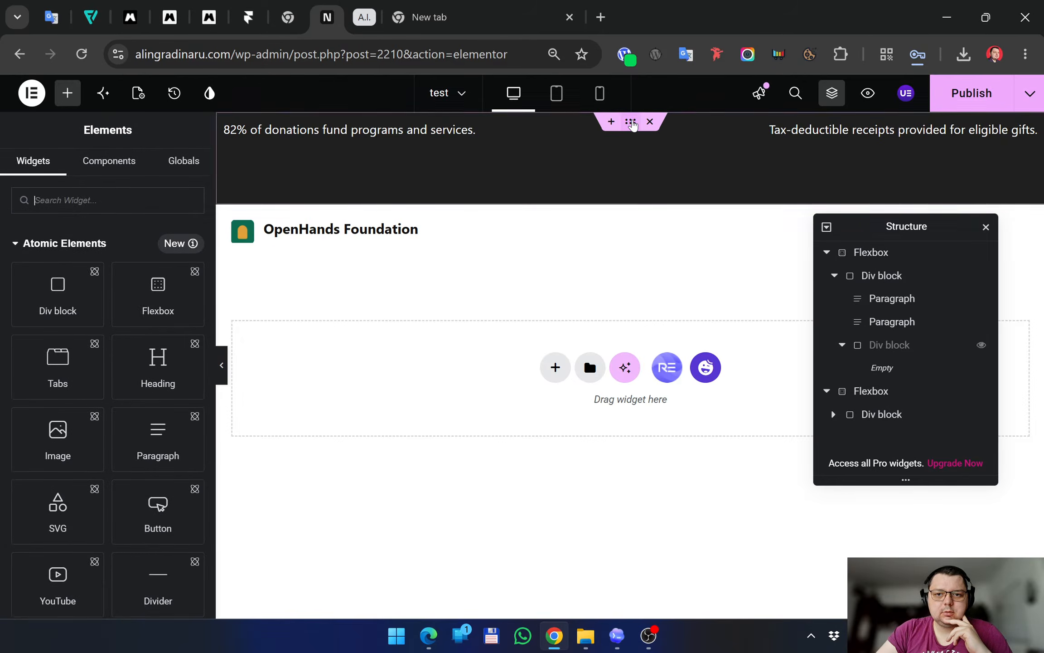
{"action": "left_click", "coordinate": [630, 120]}
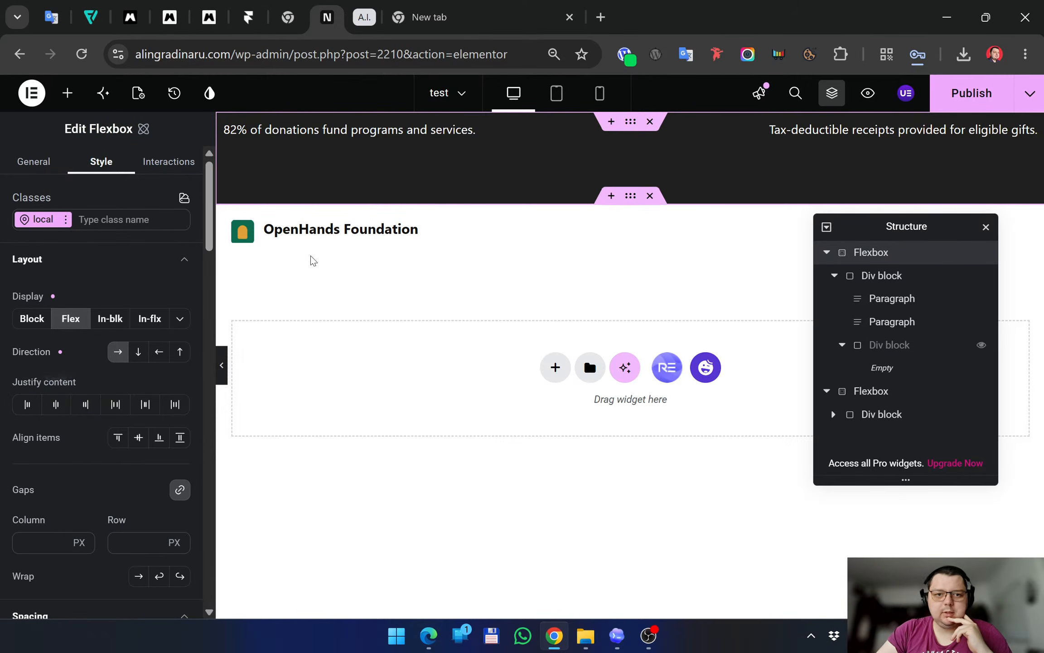
{"action": "scroll", "coordinate": [90, 449], "scroll_direction": "down", "scroll_amount": 4}
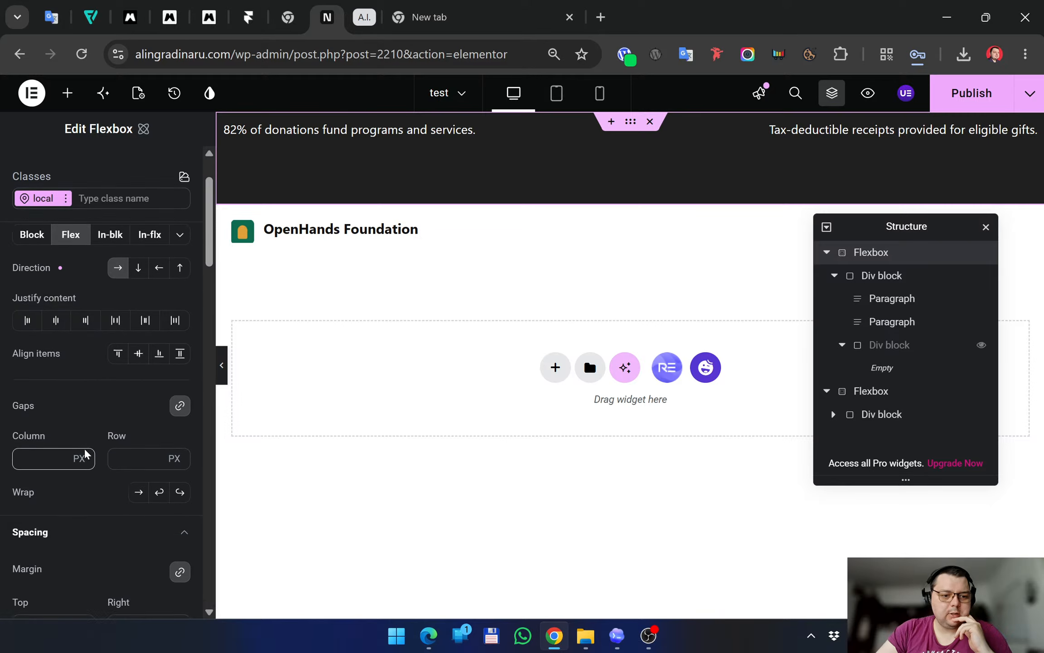
{"action": "scroll", "coordinate": [98, 403], "scroll_direction": "down", "scroll_amount": 8}
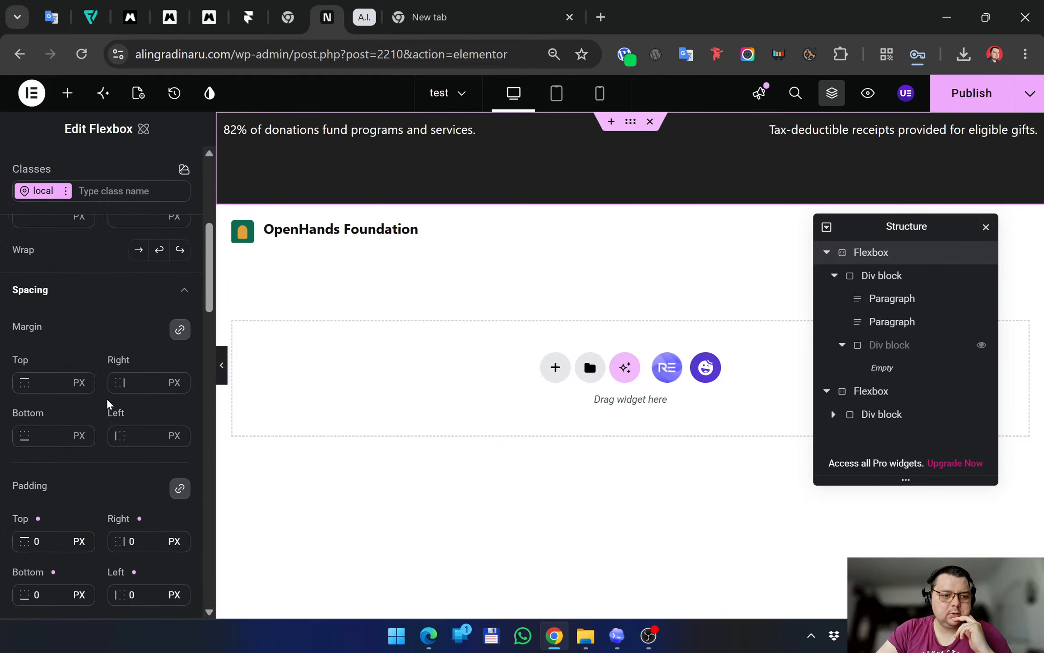
{"action": "scroll", "coordinate": [106, 398], "scroll_direction": "down", "scroll_amount": 4}
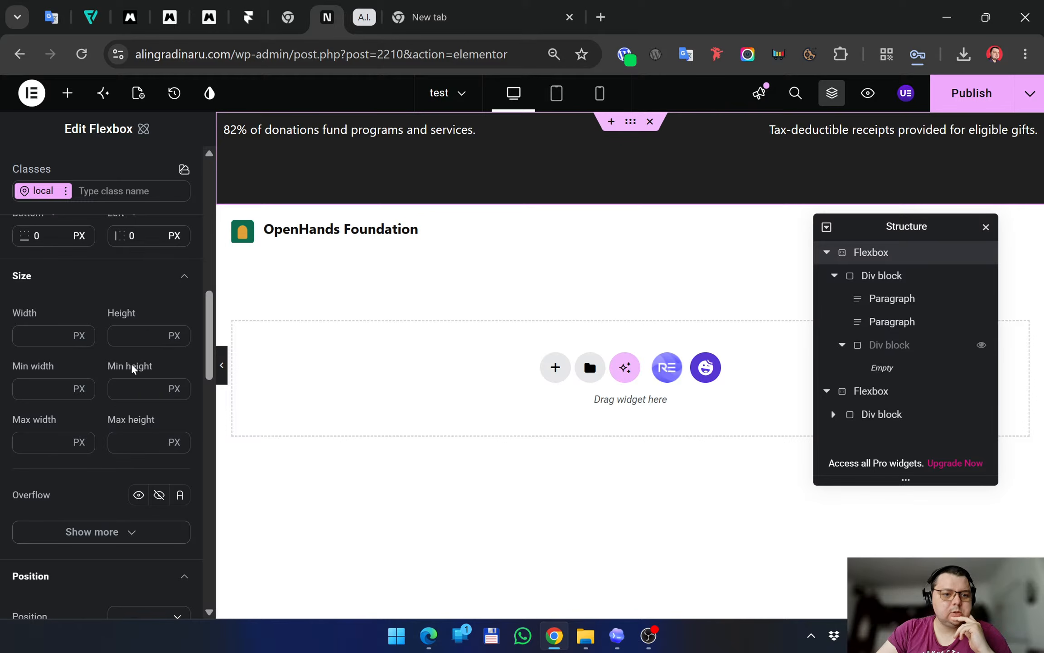
{"action": "left_click", "coordinate": [155, 440]}
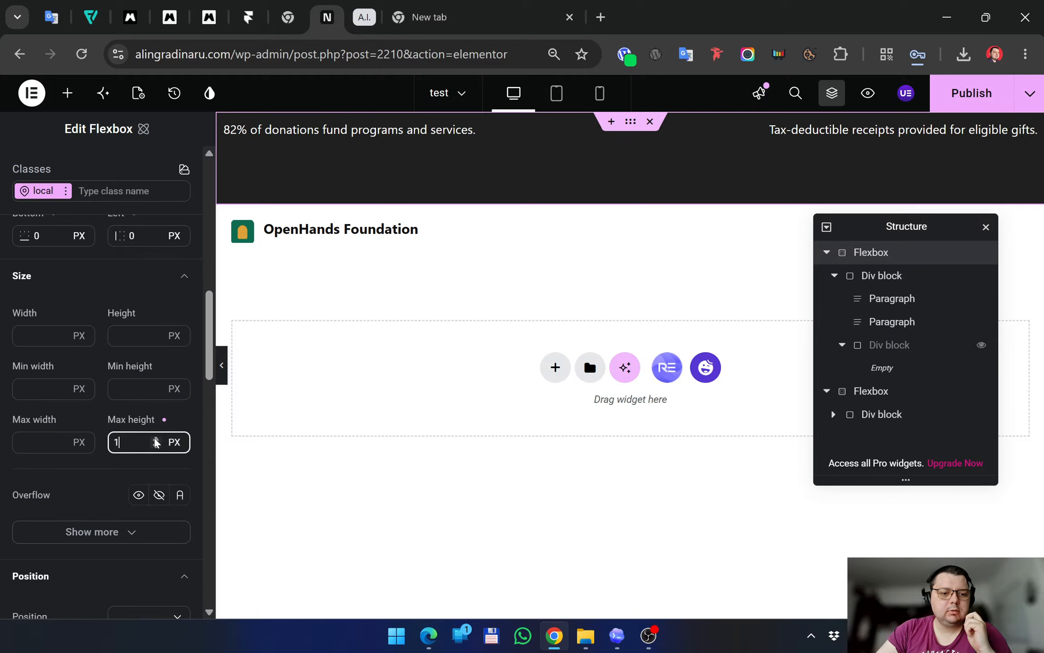
{"action": "left_click_drag", "start_coordinate": [141, 442], "coordinate": [96, 441]}
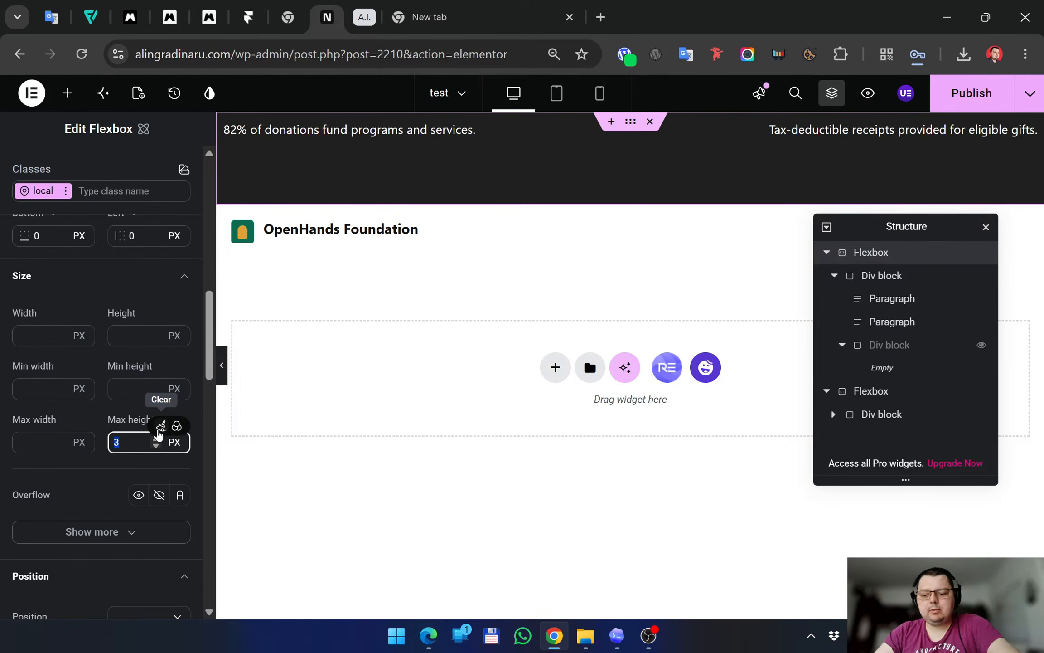
{"action": "type", "text": "50"}
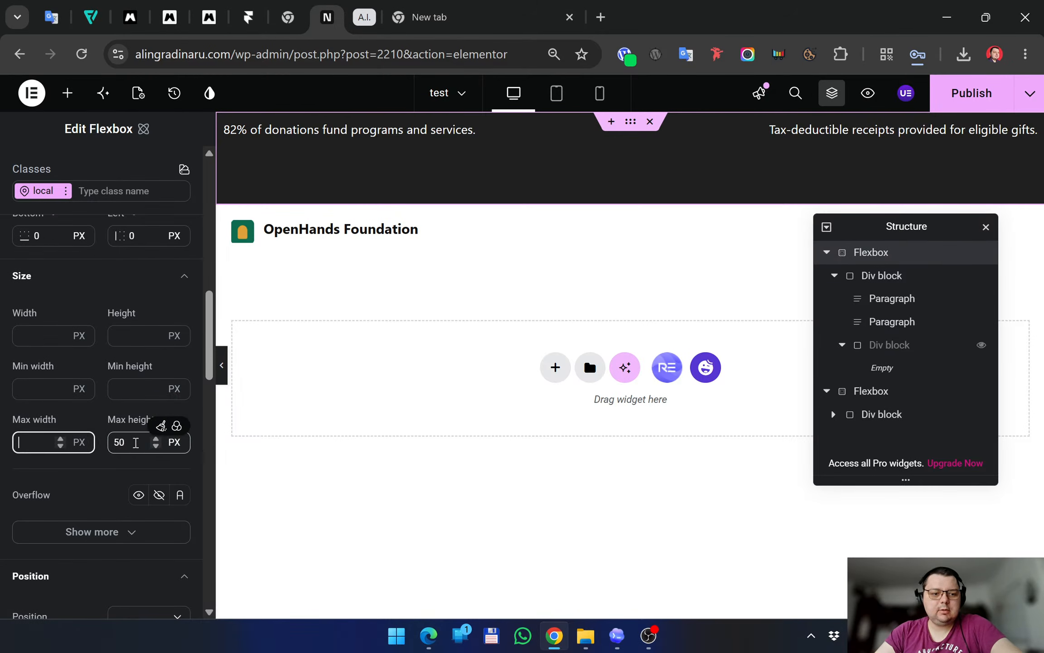
{"action": "left_click_drag", "start_coordinate": [138, 442], "coordinate": [99, 446]}
{"action": "type", "text": "0"}
Try a min height of 25 px on the outer top flexbox and clear it again
{"action": "left_click", "coordinate": [130, 389]}
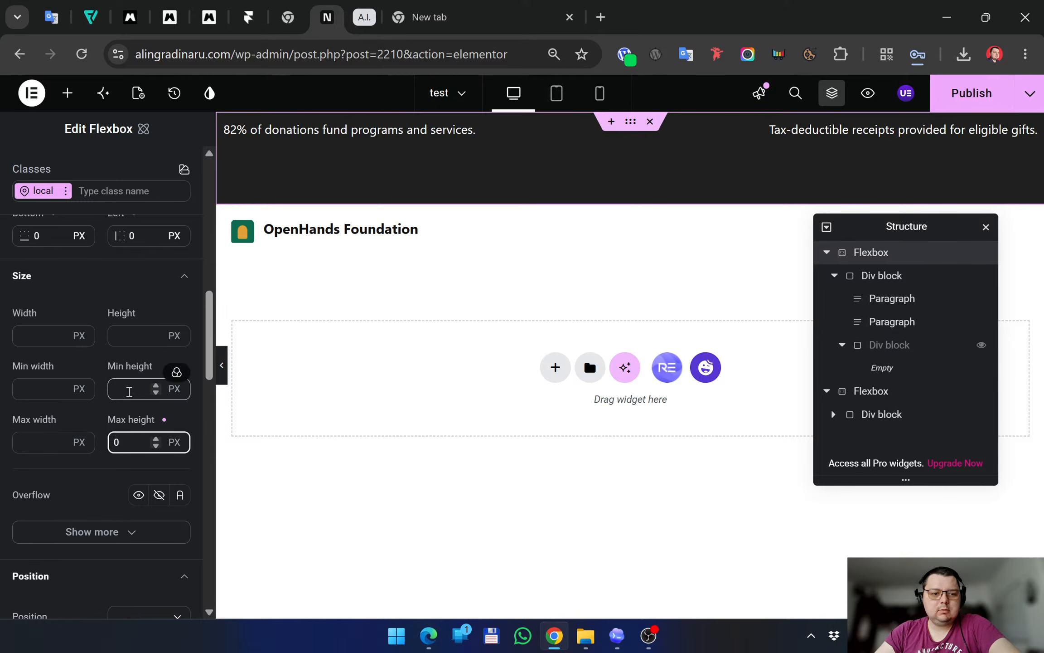
{"action": "type", "text": "25"}
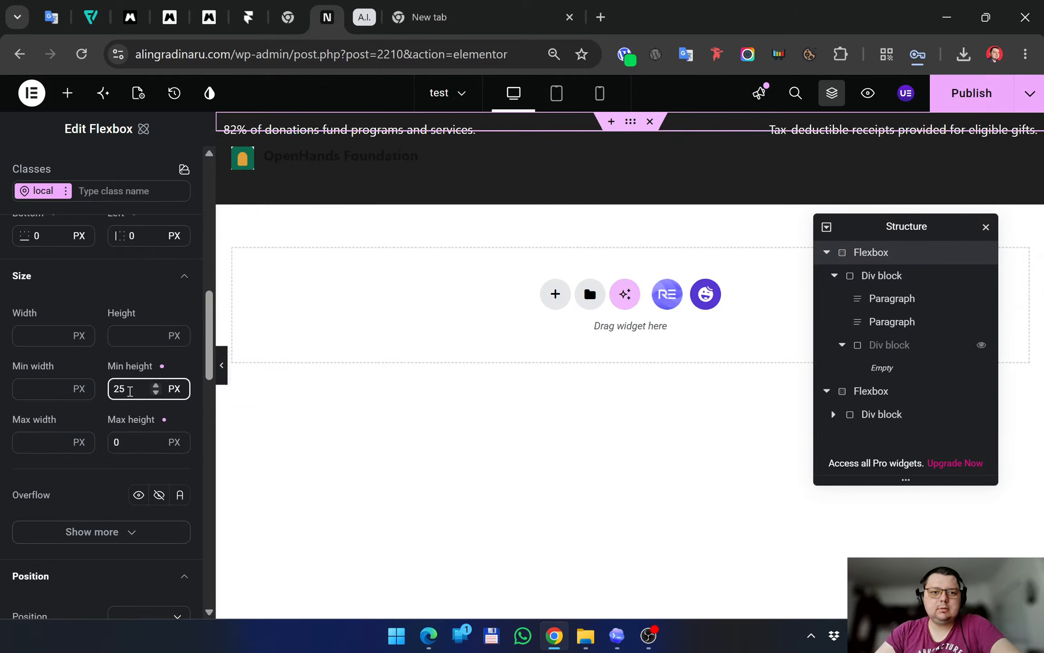
{"action": "key", "text": "BackSpace"}
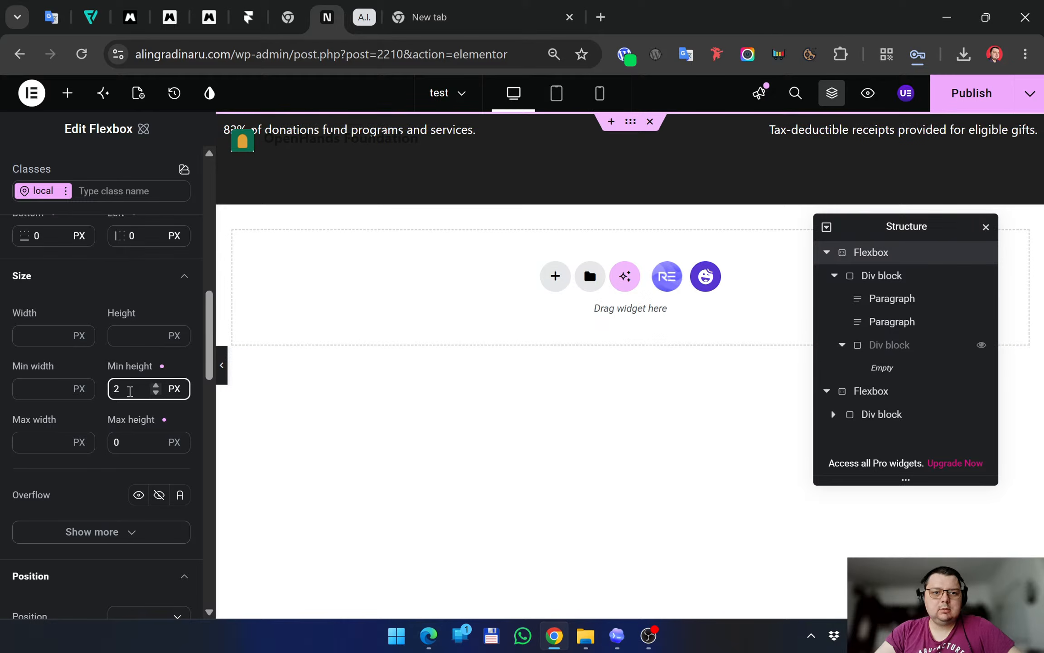
{"action": "key", "text": "BackSpace"}
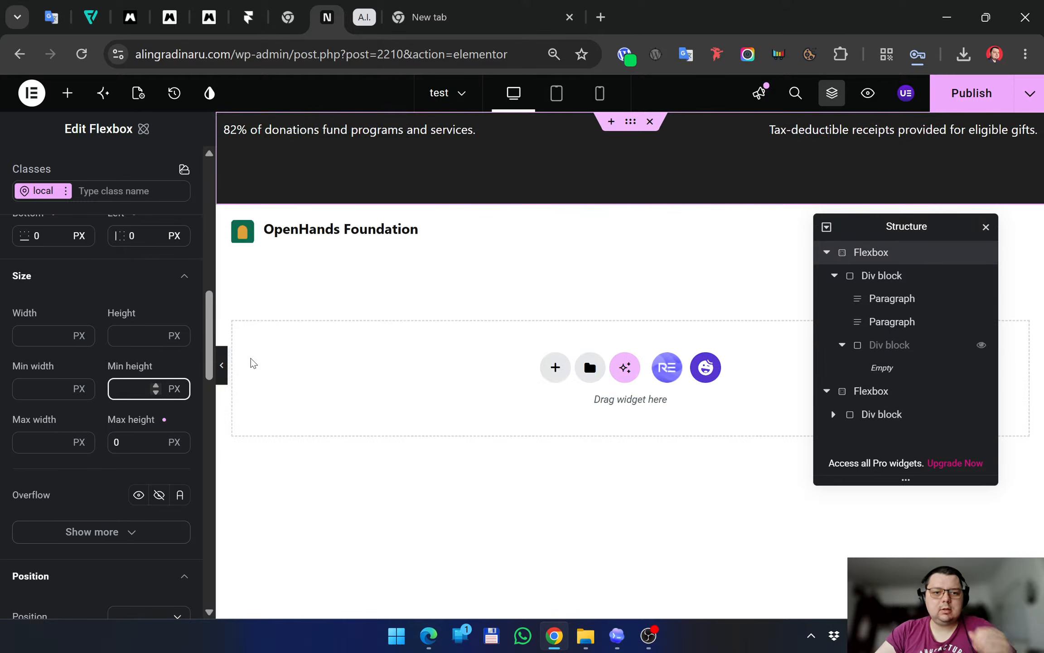
Examine the style and general settings of the div block holding both paragraphs for what determines the bar's height
{"action": "left_click", "coordinate": [888, 275]}
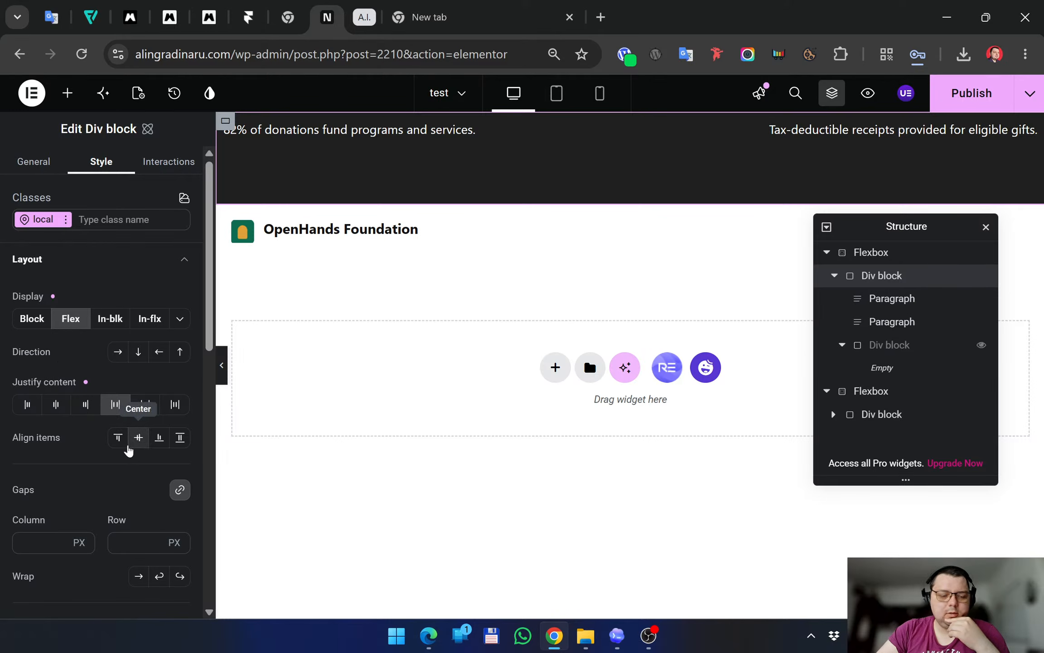
{"action": "scroll", "coordinate": [75, 458], "scroll_direction": "down", "scroll_amount": 2}
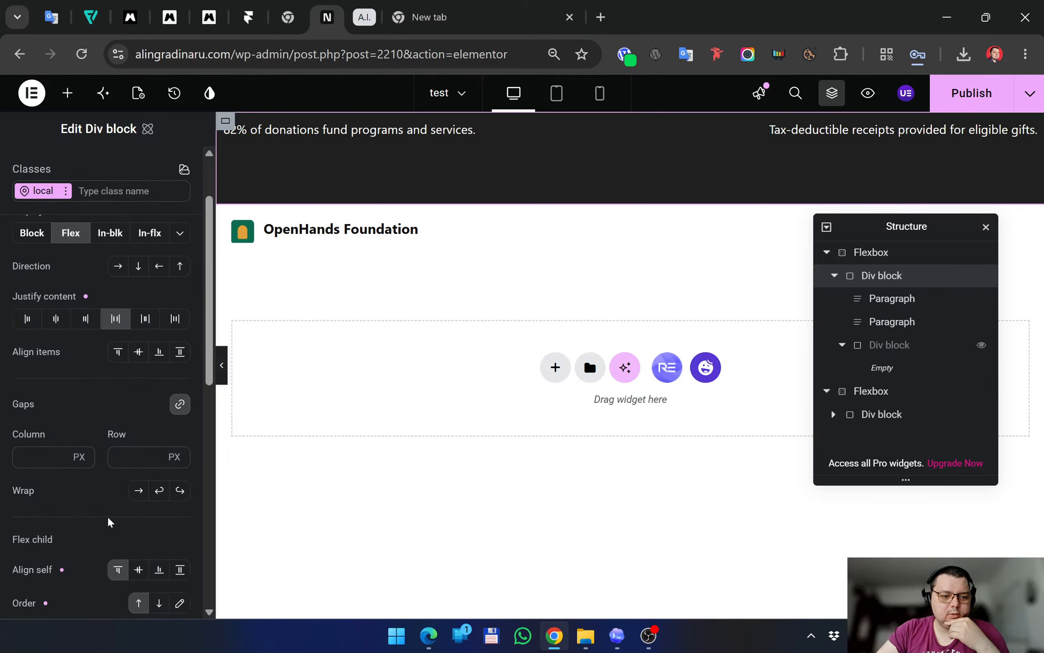
{"action": "scroll", "coordinate": [109, 522], "scroll_direction": "down", "scroll_amount": 8}
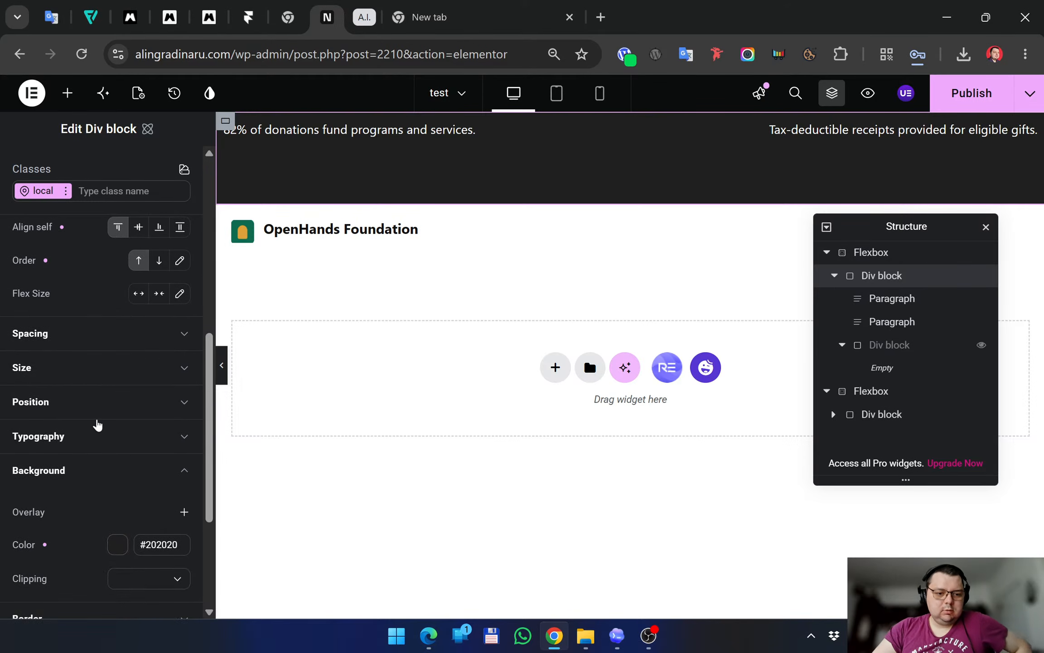
{"action": "scroll", "coordinate": [97, 424], "scroll_direction": "down", "scroll_amount": 4}
{"action": "scroll", "coordinate": [98, 424], "scroll_direction": "up", "scroll_amount": 6}
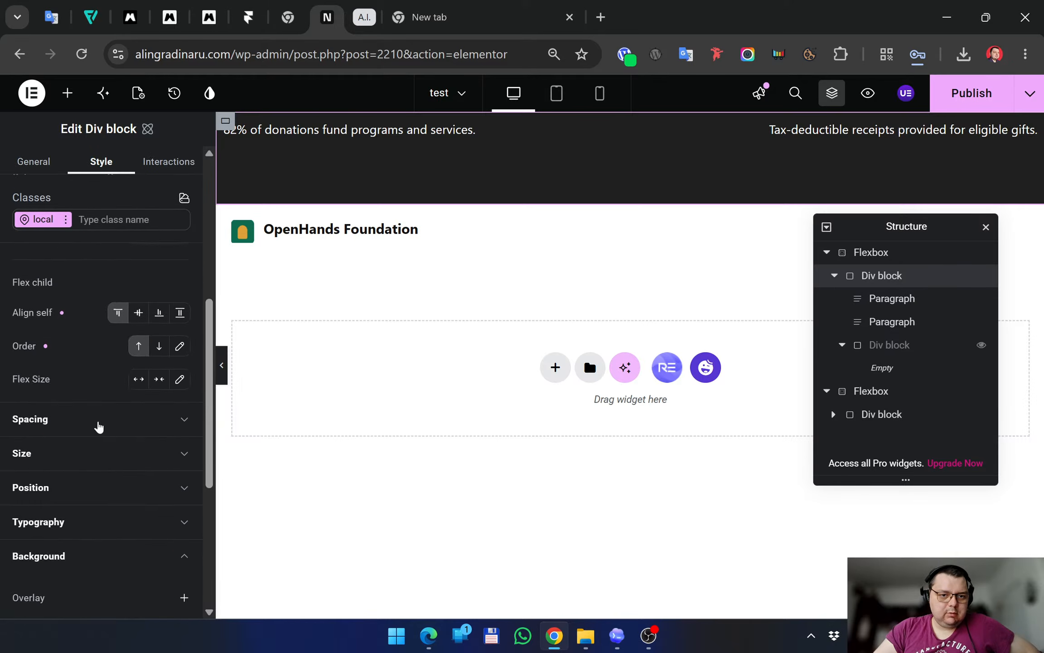
{"action": "scroll", "coordinate": [97, 428], "scroll_direction": "up", "scroll_amount": 6}
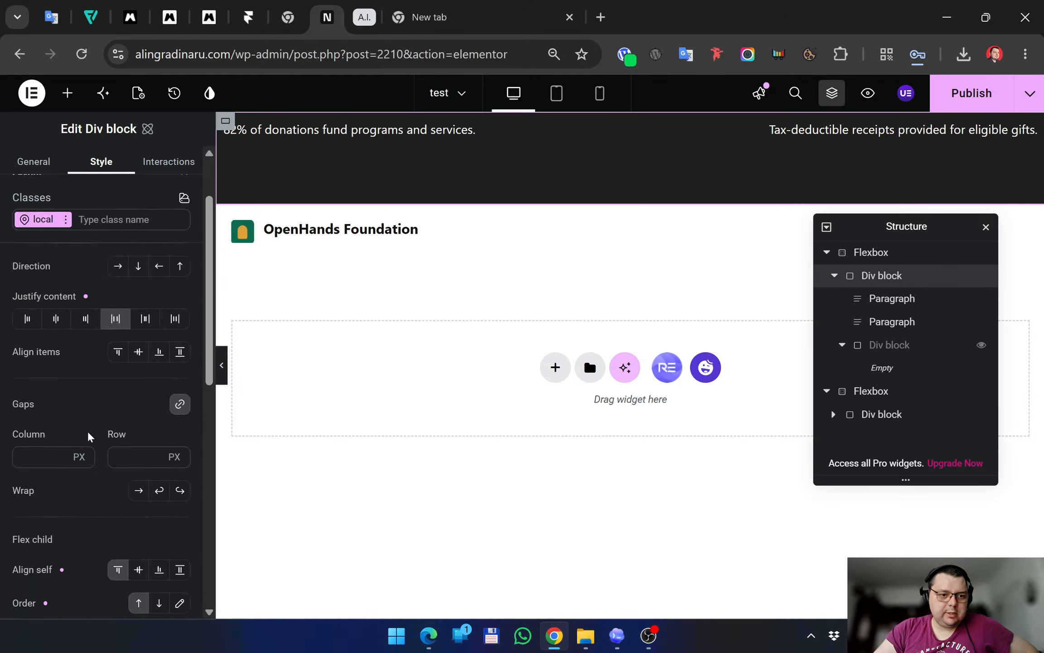
{"action": "scroll", "coordinate": [88, 436], "scroll_direction": "up", "scroll_amount": 2}
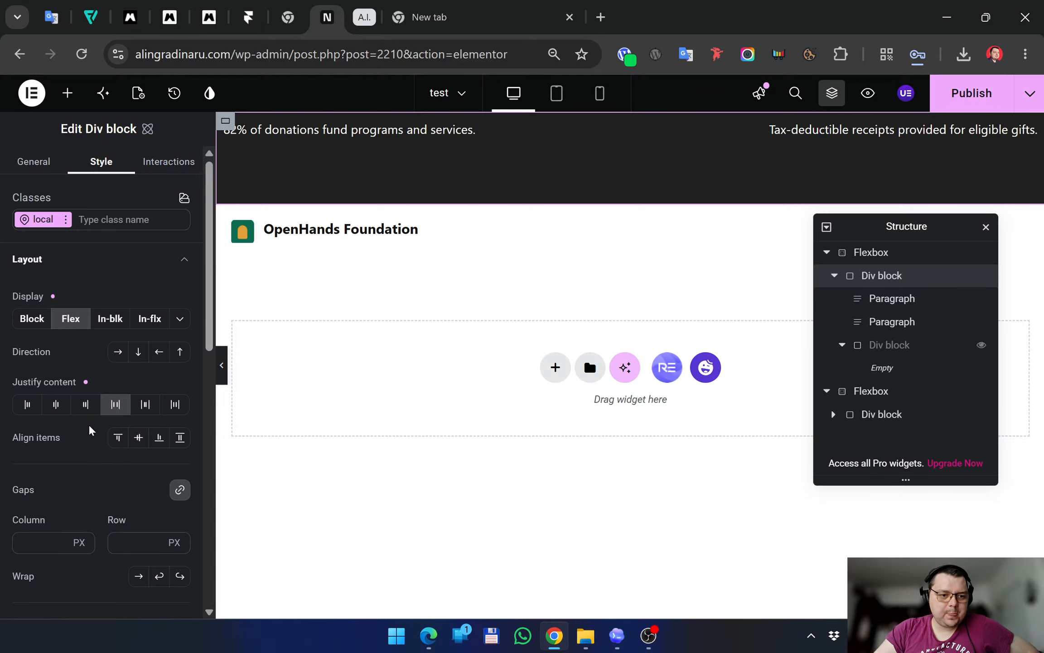
{"action": "left_click", "coordinate": [46, 173]}
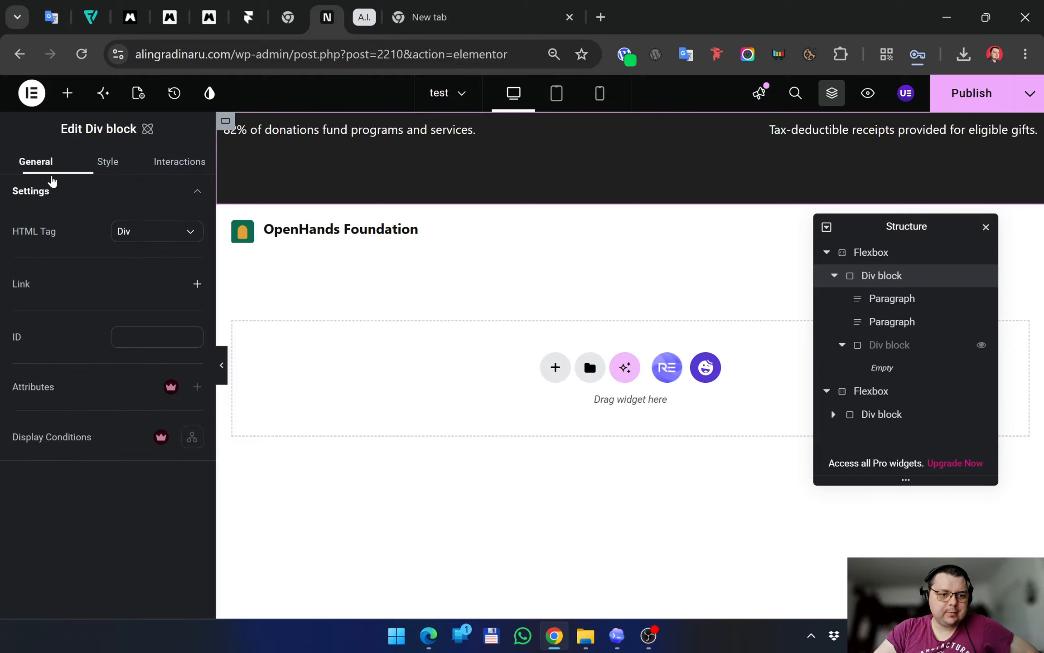
Examine the layout, flex child and background style settings of the div block holding both paragraphs
{"action": "left_click", "coordinate": [113, 176]}
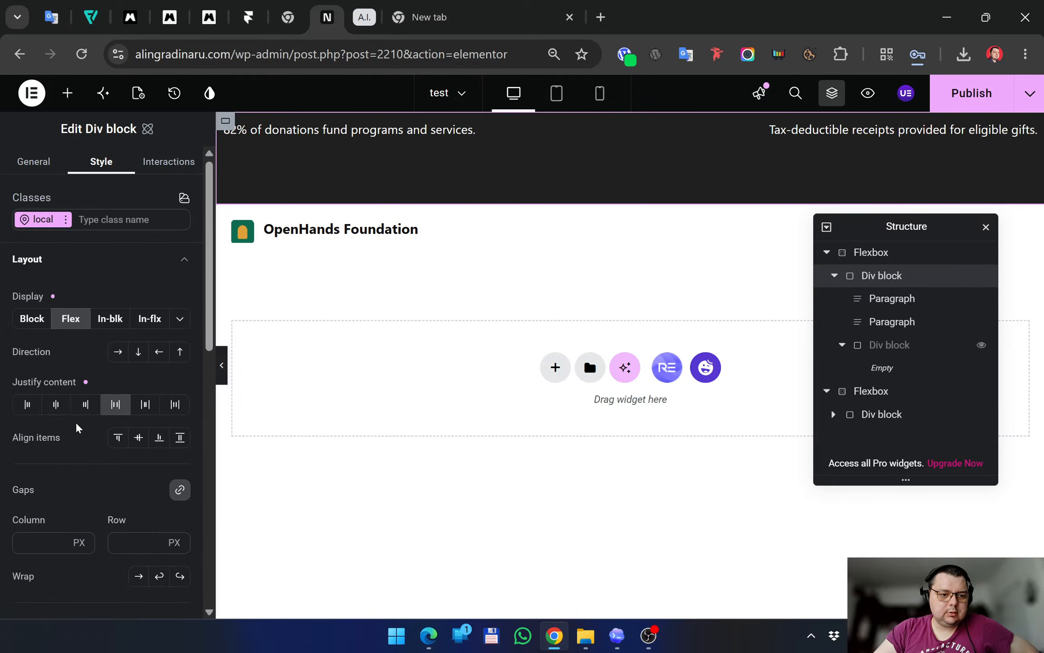
{"action": "scroll", "coordinate": [81, 422], "scroll_direction": "down", "scroll_amount": 4}
{"action": "scroll", "coordinate": [83, 420], "scroll_direction": "down", "scroll_amount": 2}
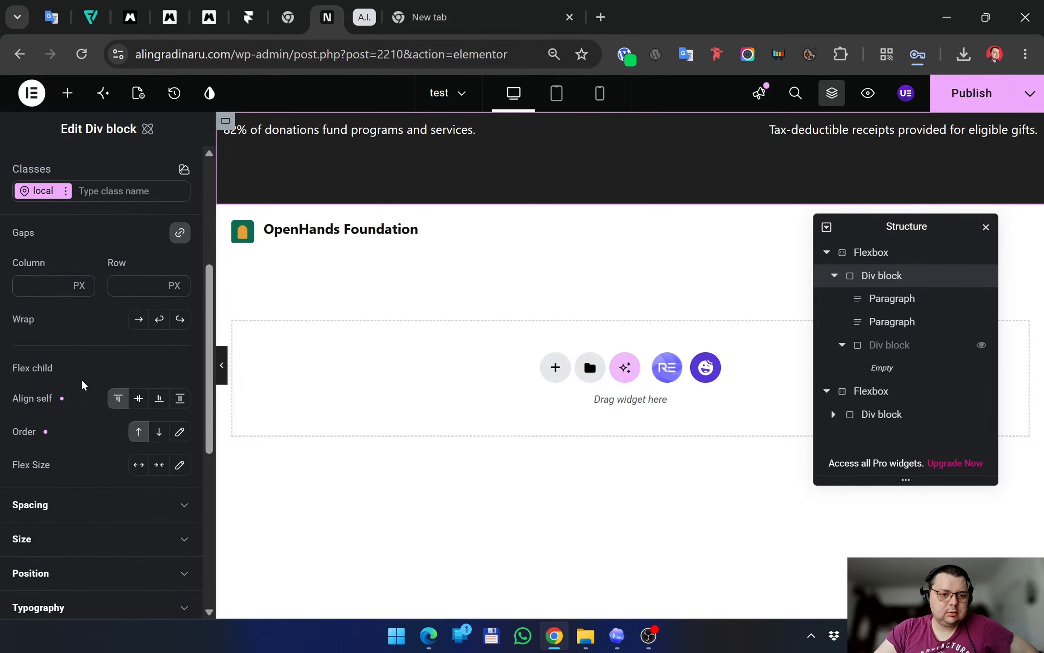
{"action": "scroll", "coordinate": [90, 383], "scroll_direction": "down", "scroll_amount": 2}
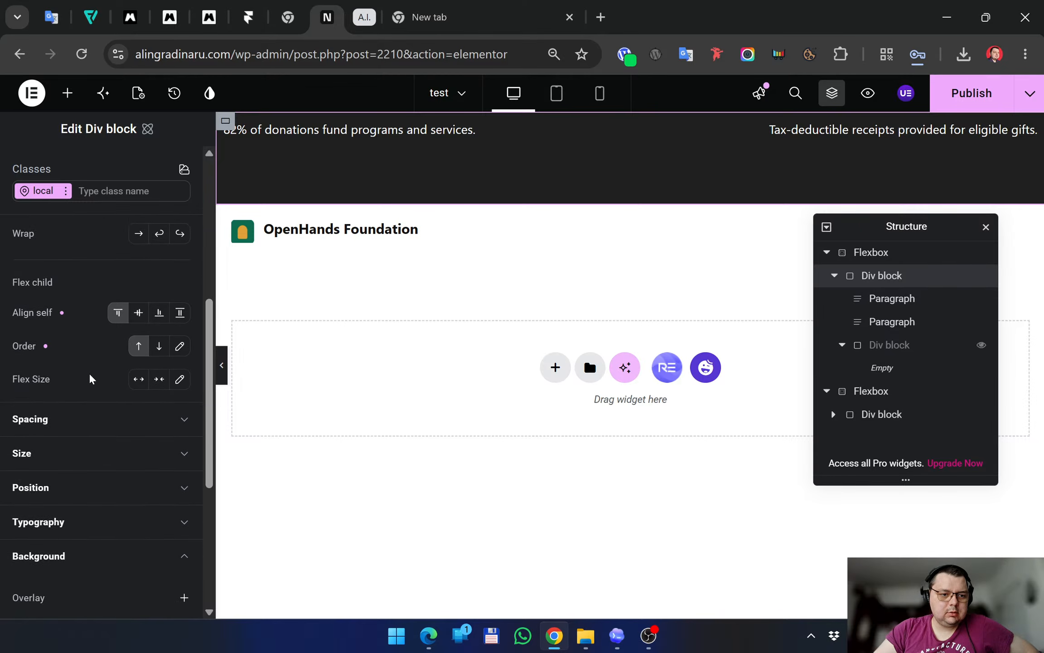
{"action": "scroll", "coordinate": [91, 379], "scroll_direction": "down", "scroll_amount": 2}
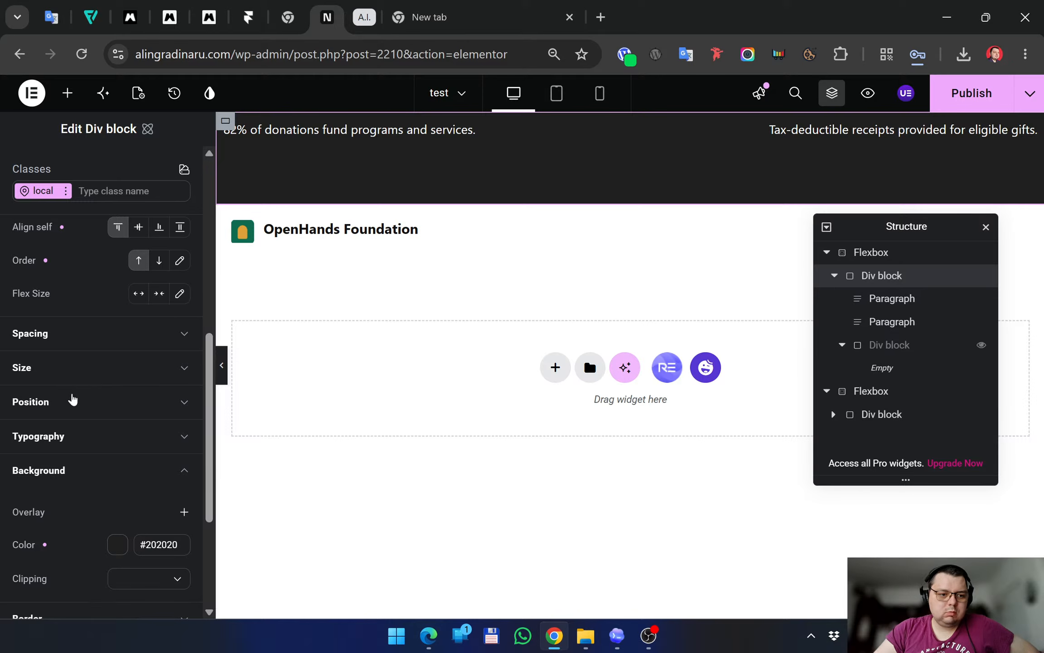
{"action": "scroll", "coordinate": [85, 402], "scroll_direction": "down", "scroll_amount": 4}
{"action": "scroll", "coordinate": [87, 404], "scroll_direction": "up", "scroll_amount": 5}
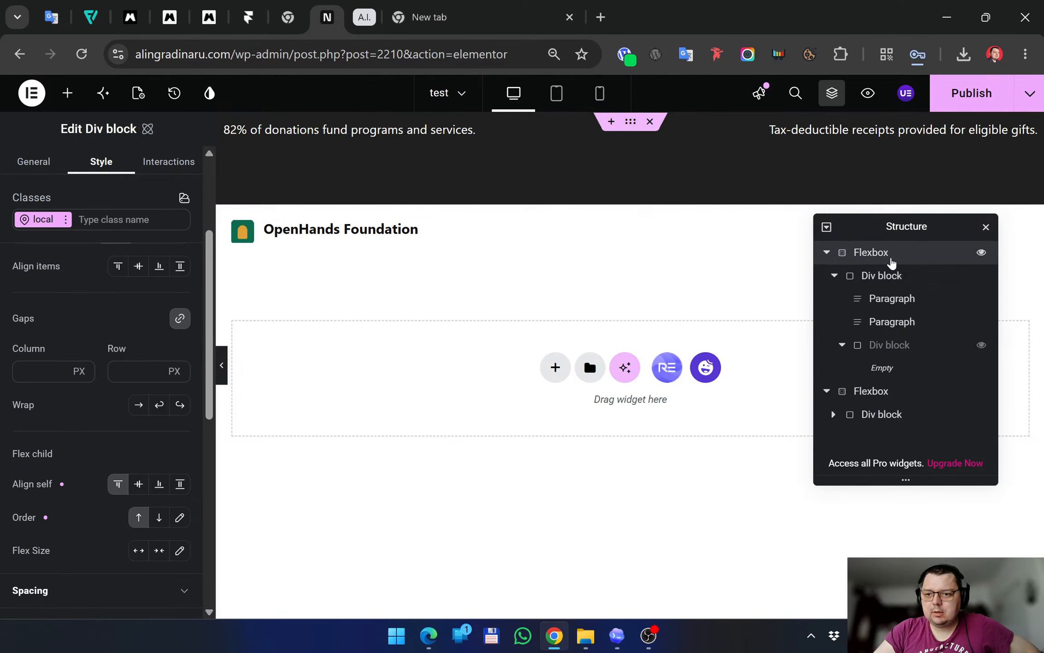
Set the height of the outer top flexbox to 0 px
{"action": "left_click", "coordinate": [889, 258]}
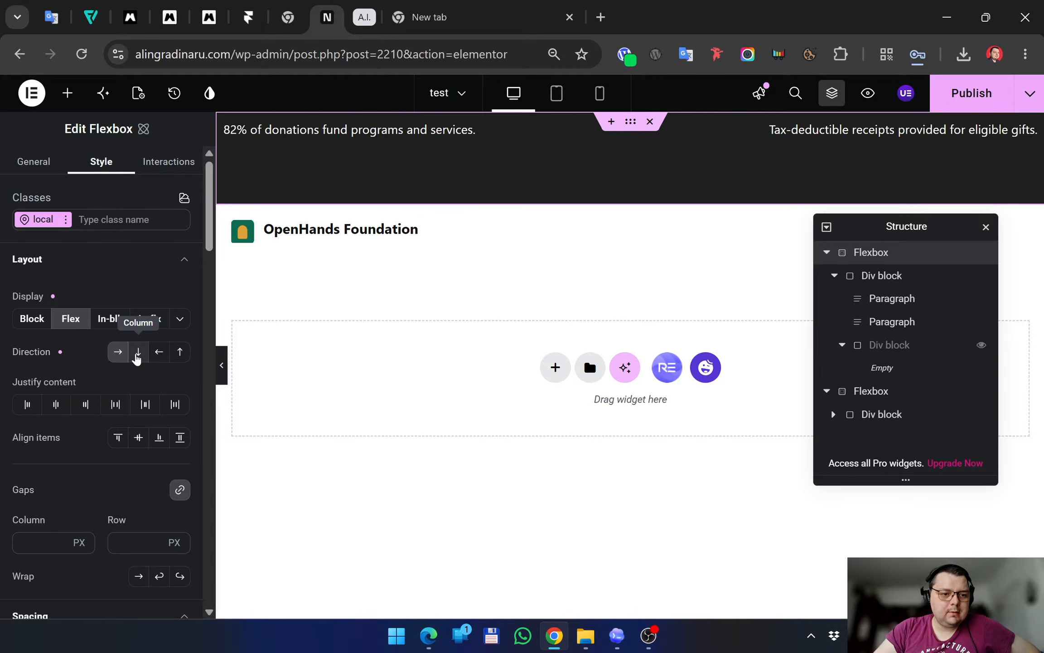
{"action": "scroll", "coordinate": [91, 417], "scroll_direction": "down", "scroll_amount": 3}
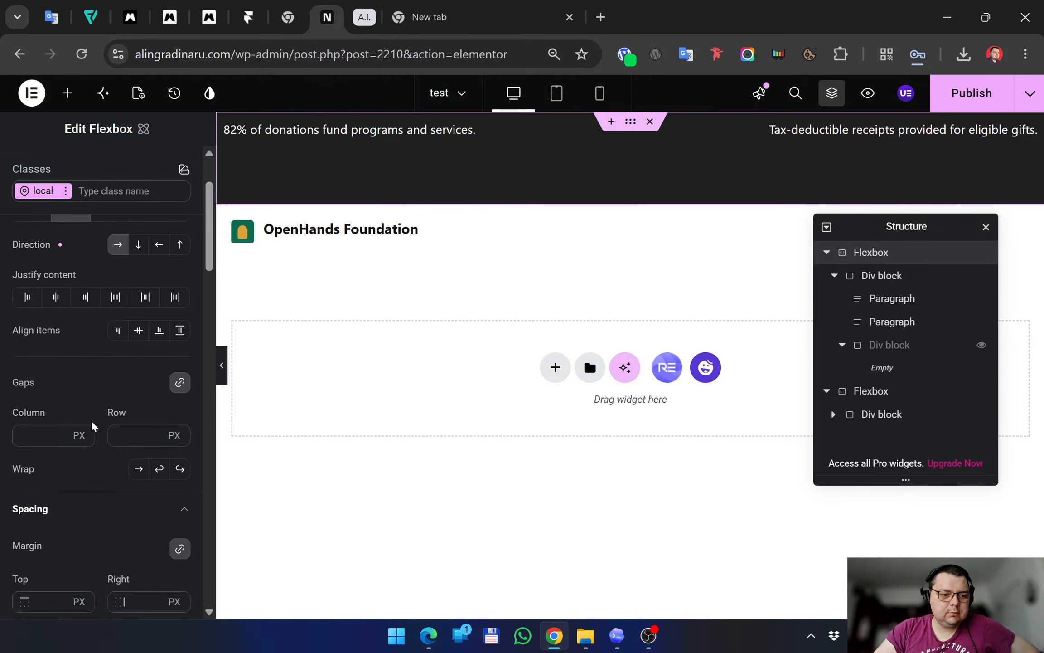
{"action": "scroll", "coordinate": [92, 424], "scroll_direction": "down", "scroll_amount": 2}
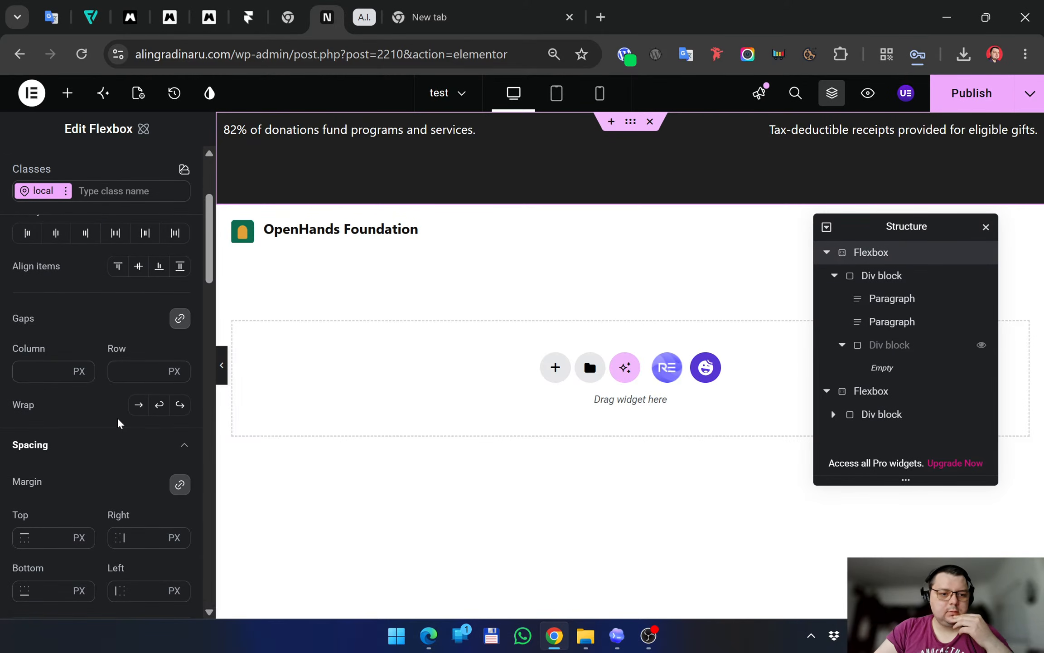
{"action": "scroll", "coordinate": [116, 420], "scroll_direction": "down", "scroll_amount": 10}
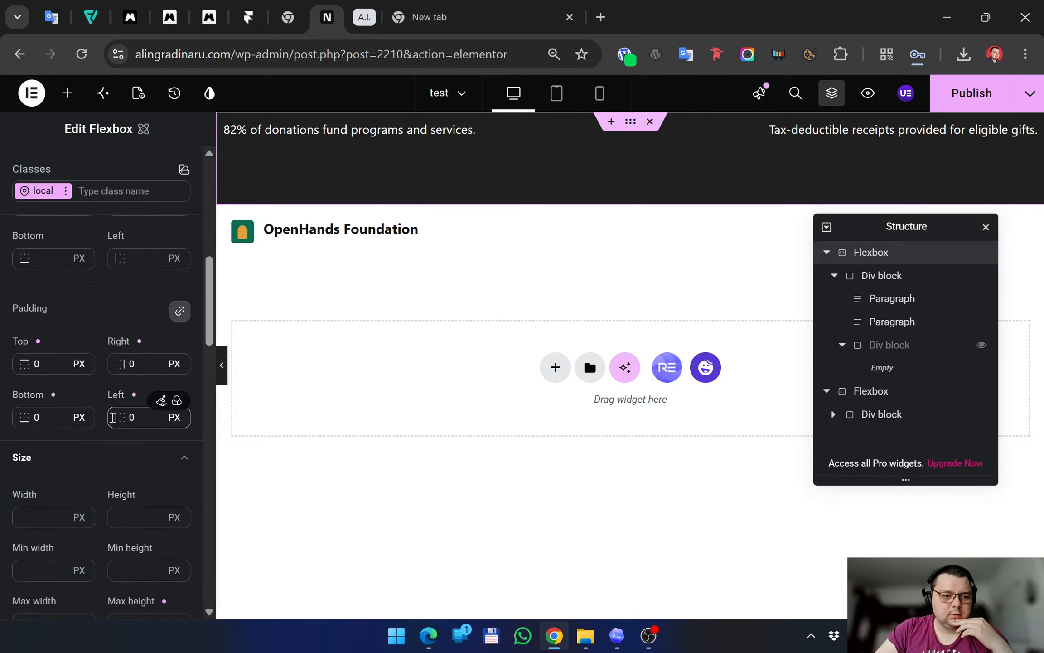
{"action": "scroll", "coordinate": [114, 420], "scroll_direction": "down", "scroll_amount": 5}
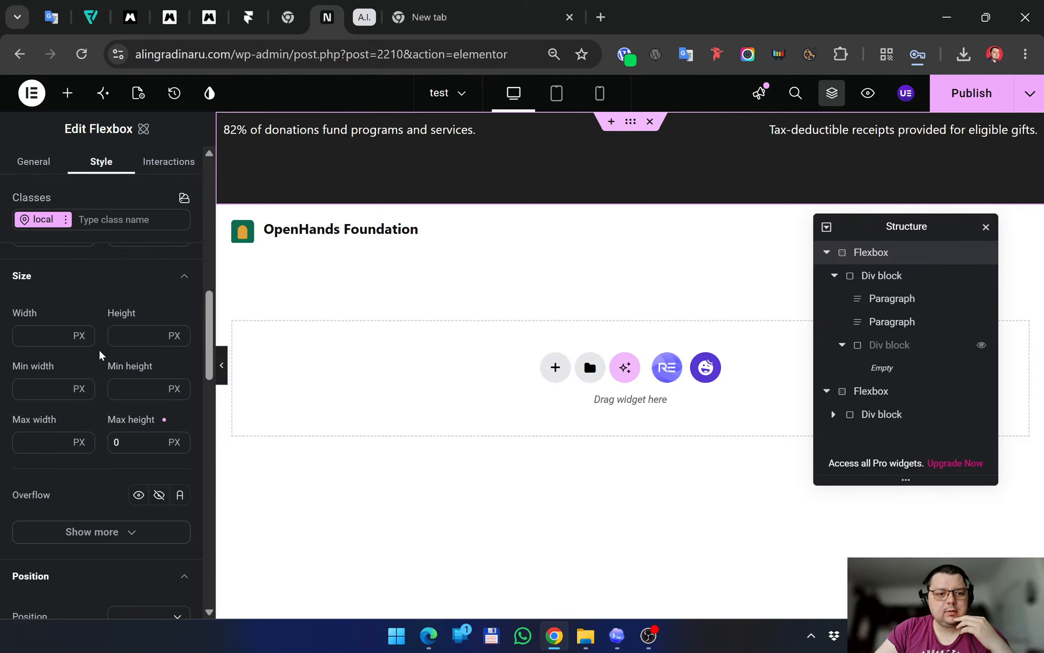
{"action": "left_click", "coordinate": [132, 335]}
{"action": "type", "text": "1"}
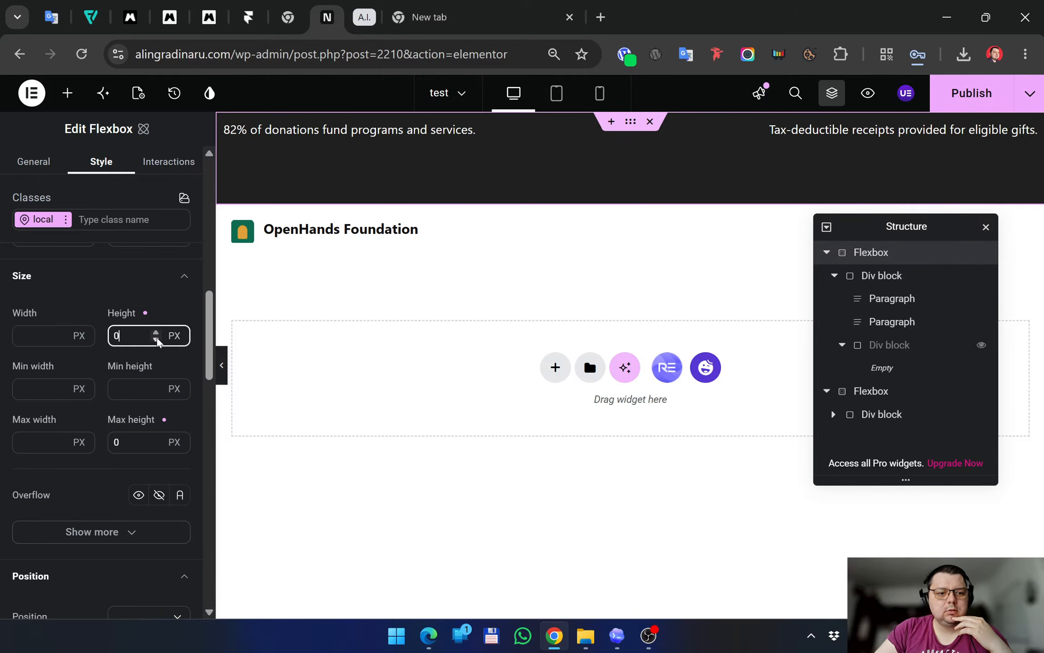
Set the outer top flexbox's min height to 47 px, trying a max height of 13 px before returning it to 0 px
{"action": "left_click", "coordinate": [154, 446]}
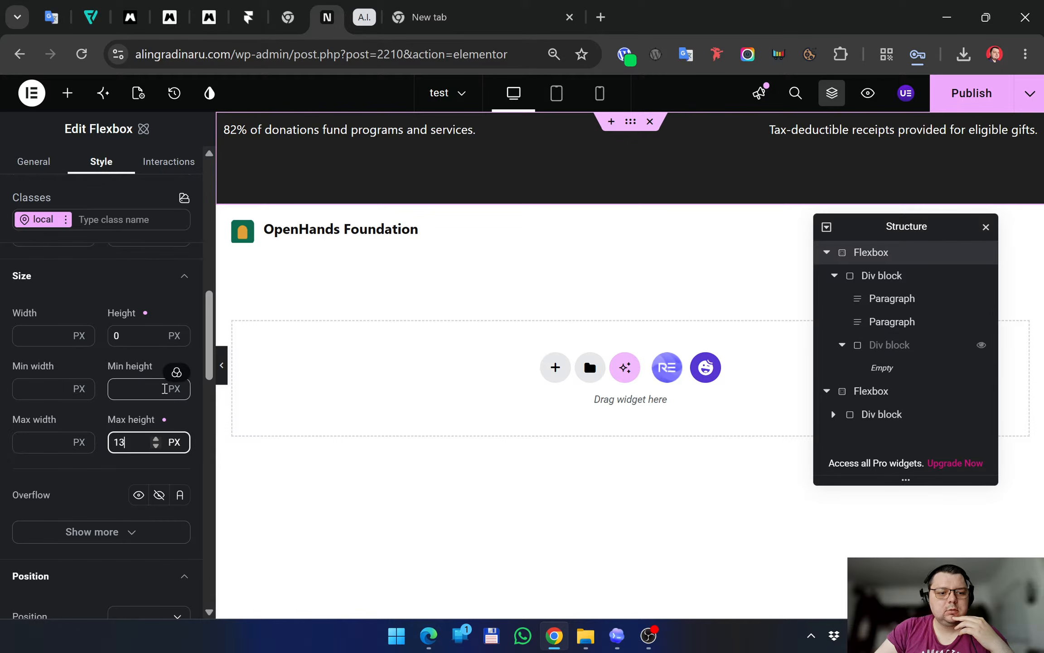
{"action": "left_click", "coordinate": [164, 390]}
{"action": "type", "text": "11"}
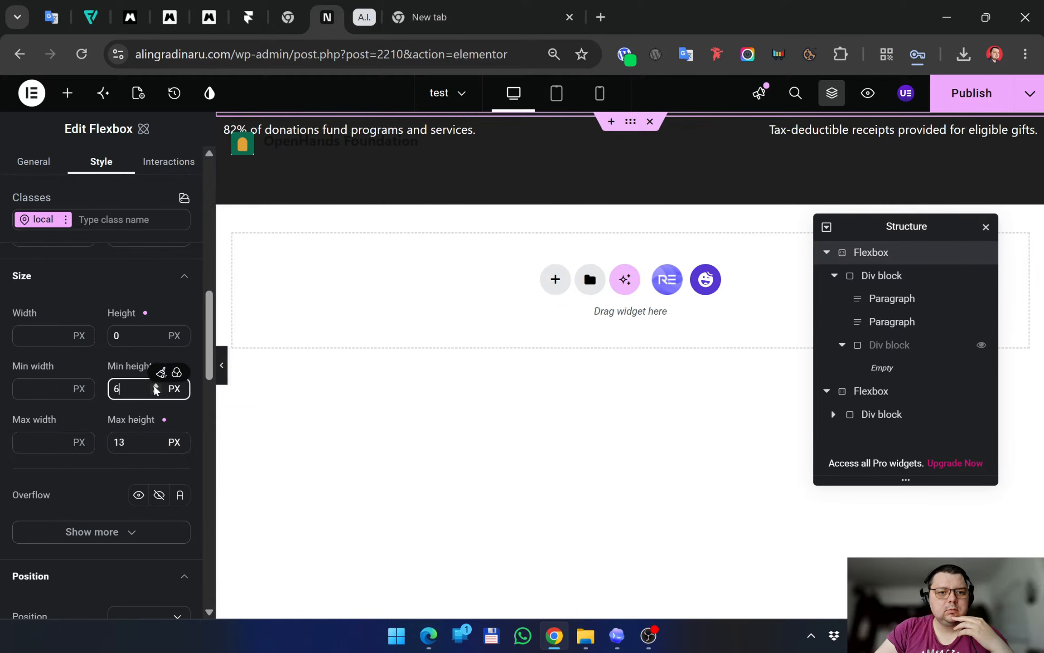
{"action": "key", "text": "BackSpace"}
{"action": "key", "text": "BackSpace"}
{"action": "type", "text": "30"}
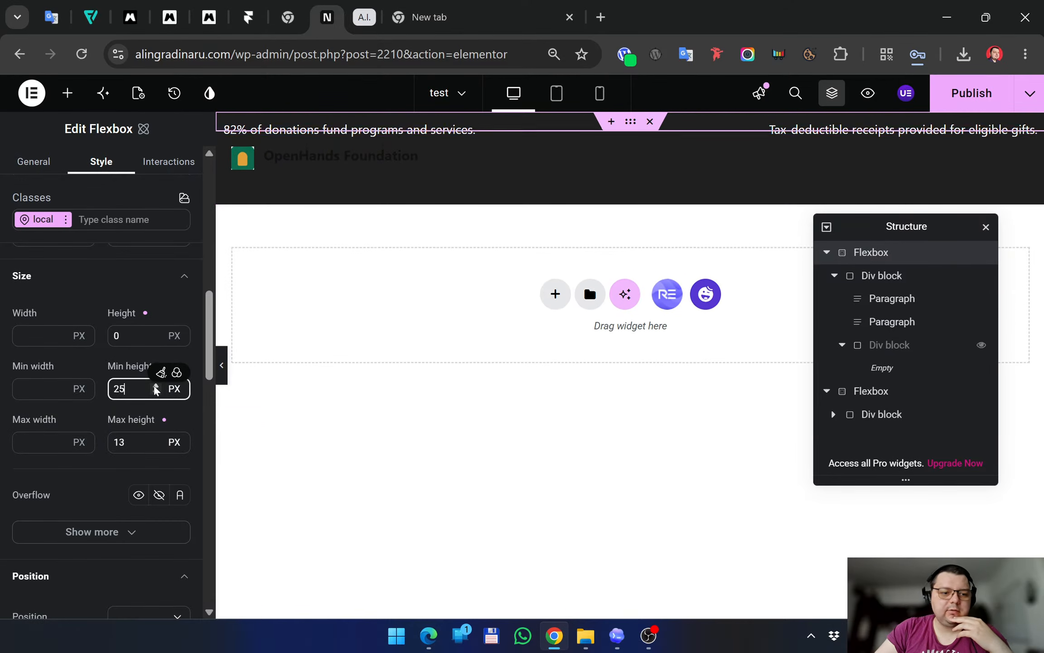
{"action": "left_click", "coordinate": [155, 386]}
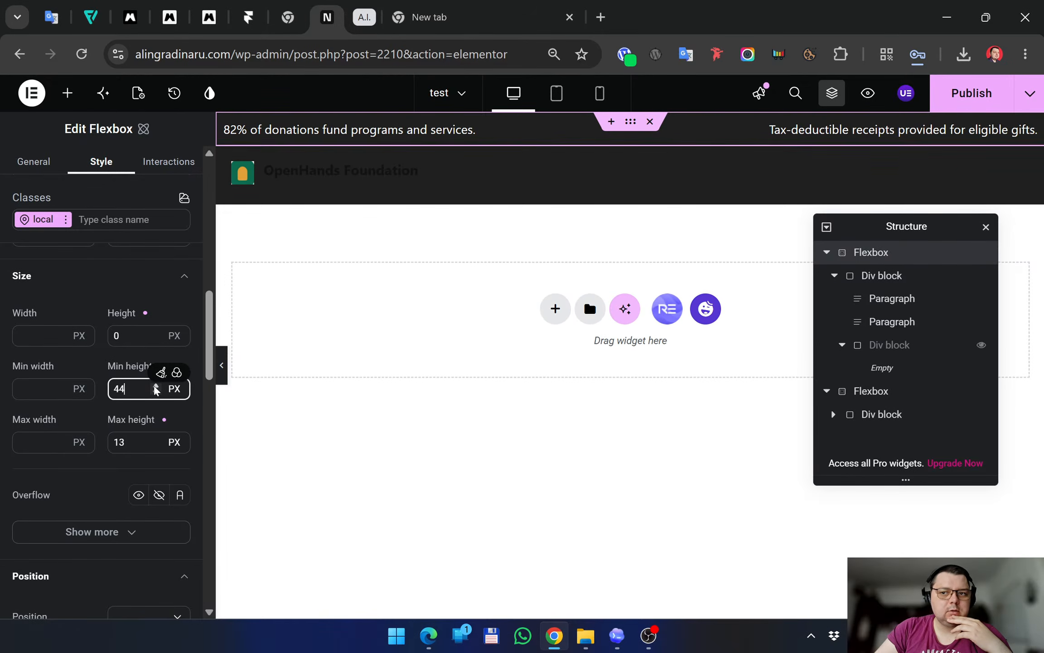
{"action": "double_click", "coordinate": [122, 442]}
{"action": "type", "text": "0"}
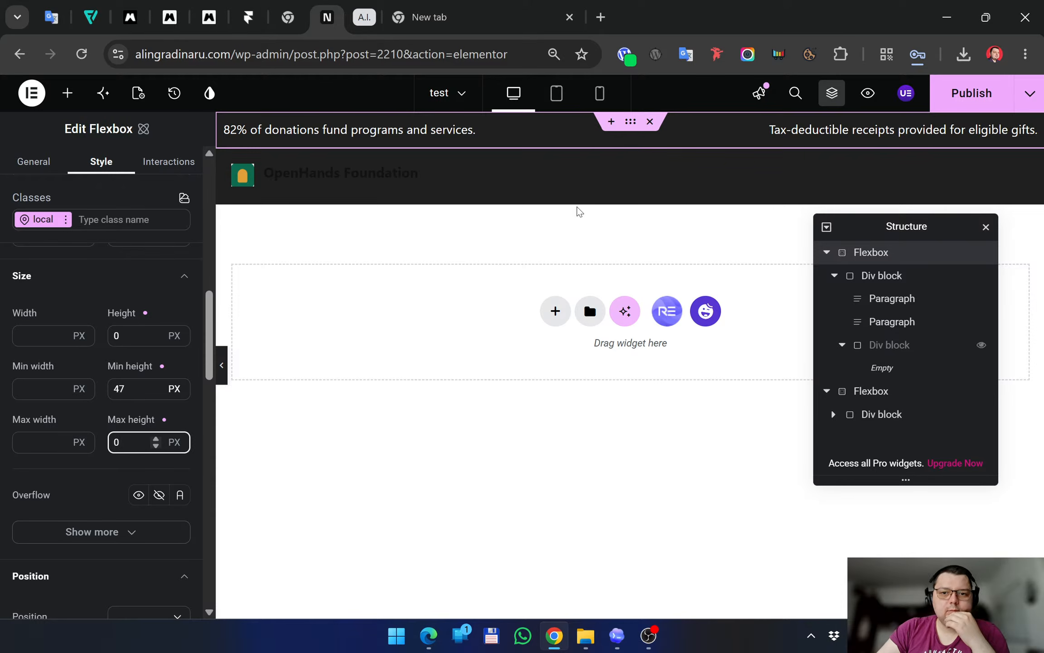
{"action": "left_click", "coordinate": [636, 164]}
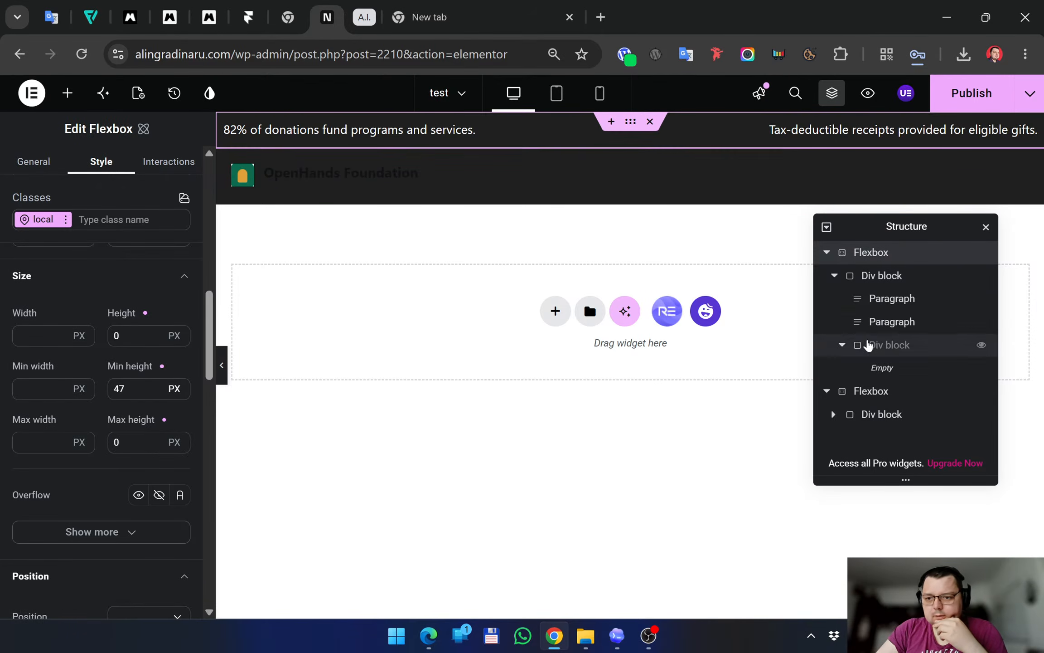
Delete the hidden, empty div block nested below the two paragraphs in the top bar
{"action": "left_click", "coordinate": [847, 346]}
{"action": "left_click", "coordinate": [840, 347]}
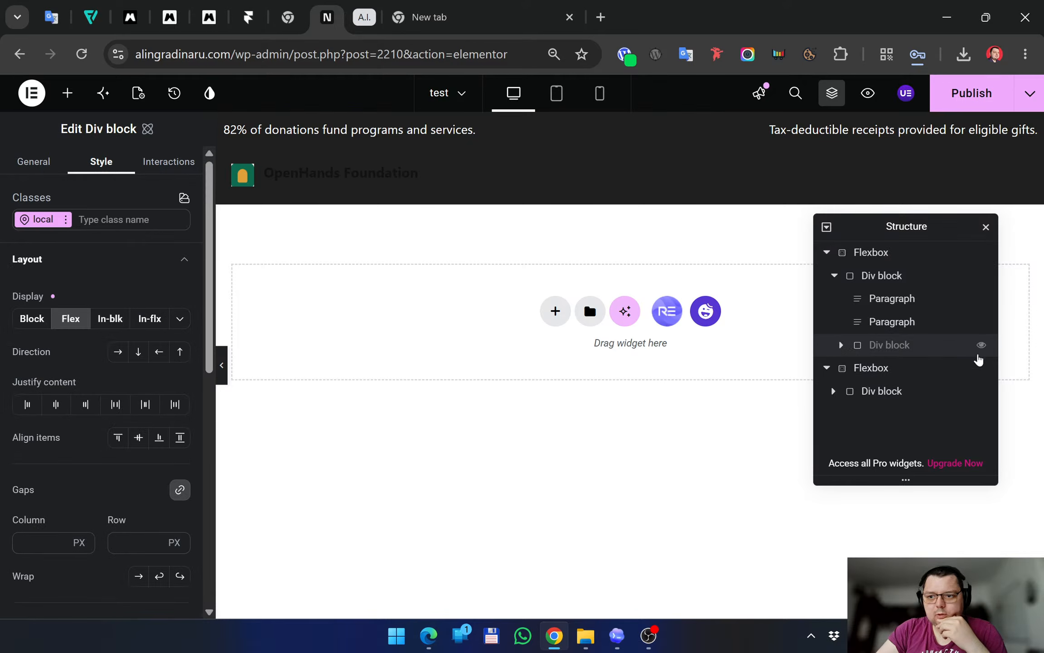
{"action": "left_click", "coordinate": [981, 345]}
{"action": "left_click", "coordinate": [981, 345]}
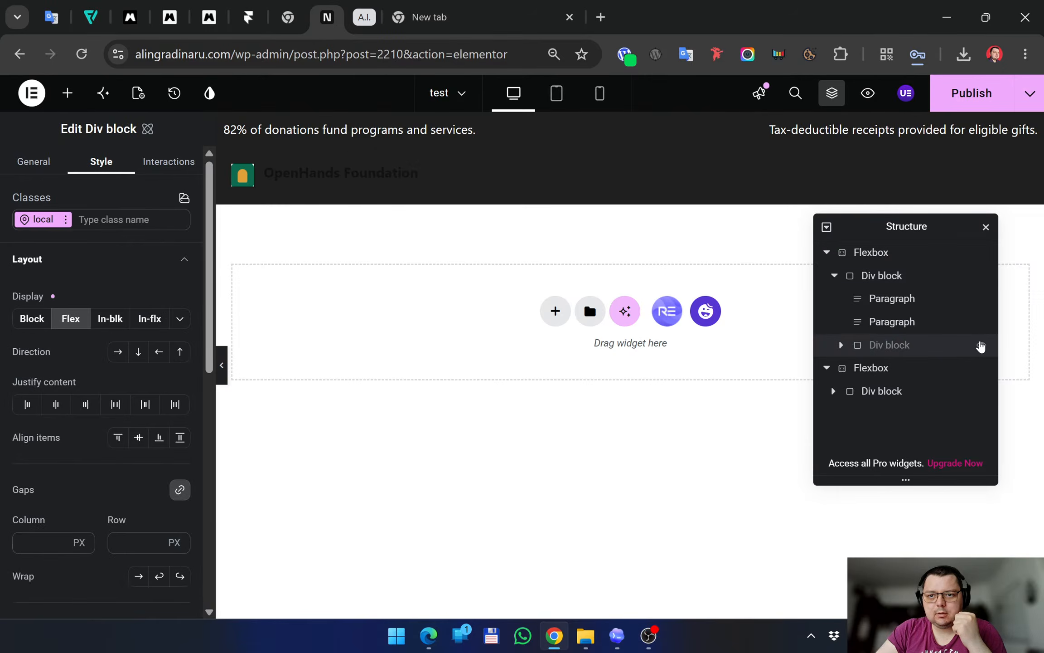
{"action": "left_click", "coordinate": [980, 345]}
{"action": "left_click", "coordinate": [981, 345]}
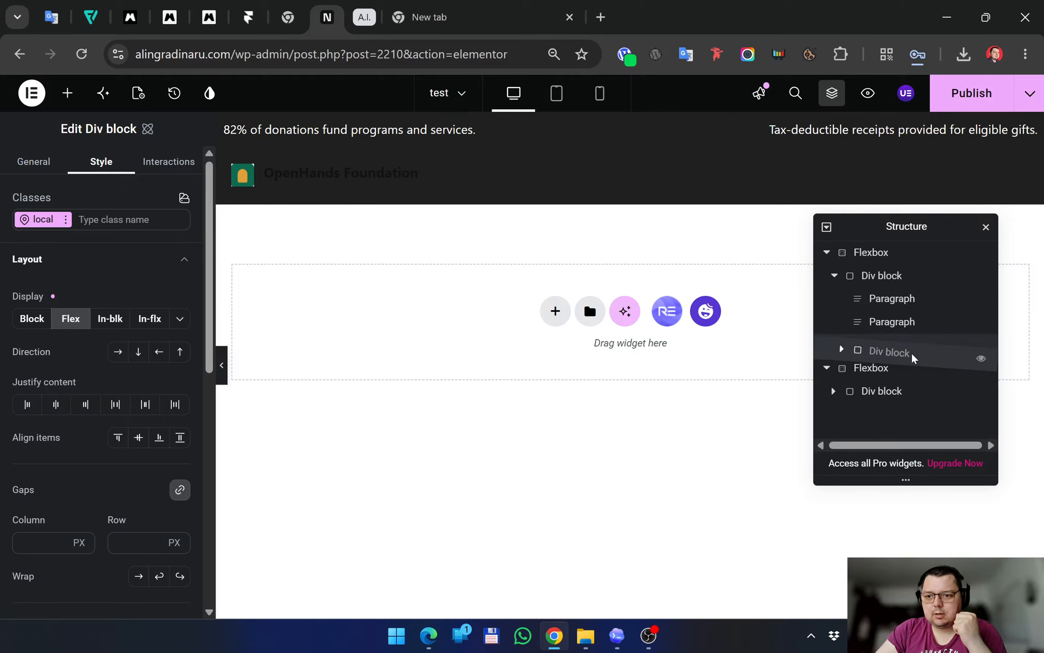
{"action": "right_click", "coordinate": [913, 348]}
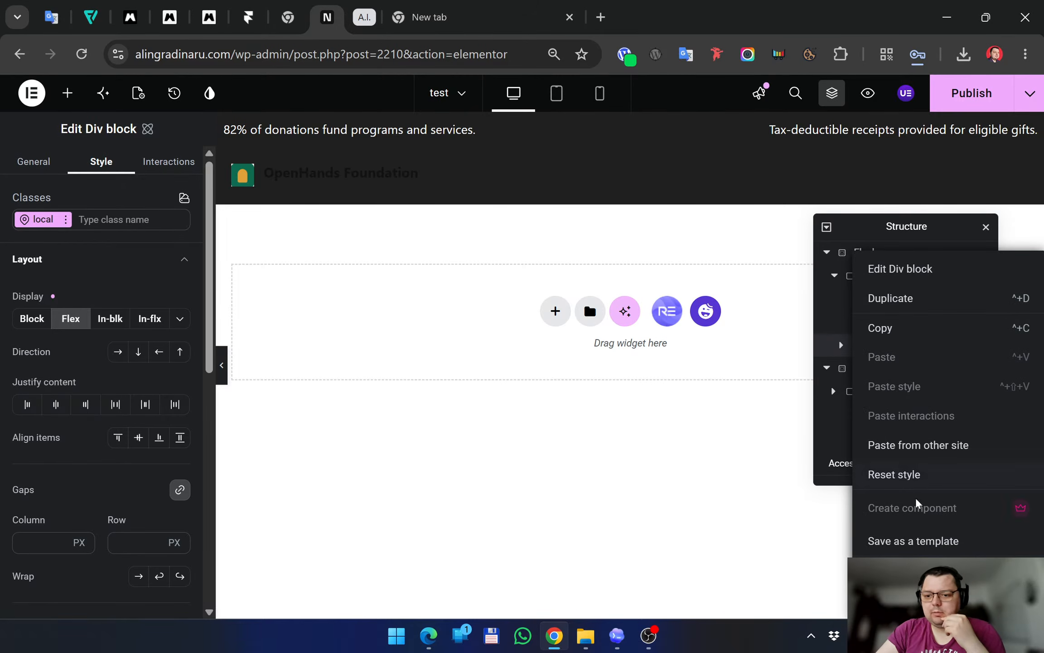
{"action": "left_click", "coordinate": [883, 599]}
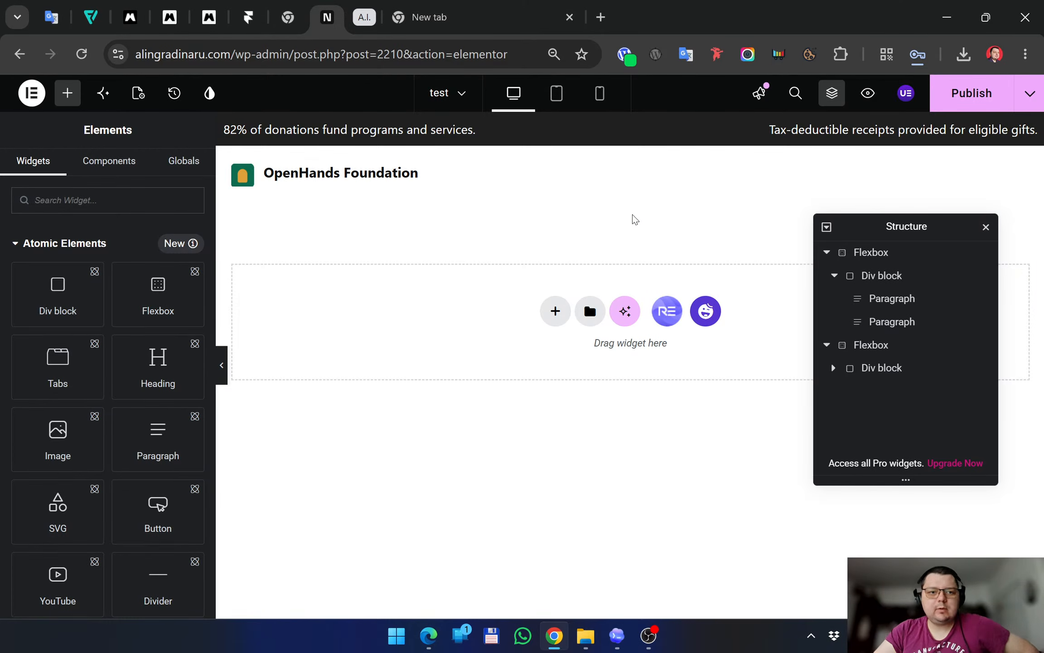
Preview the page at full width and compare its dark top bar with the reference charity template in Microsoft Edge
{"action": "left_click", "coordinate": [222, 364]}
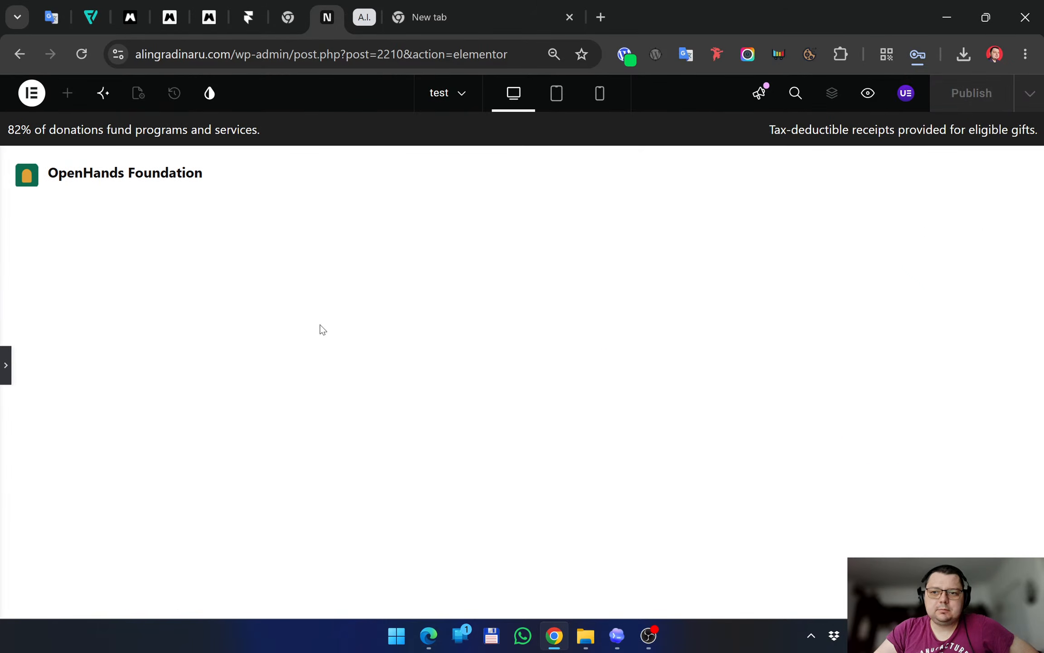
{"action": "left_click", "coordinate": [9, 369]}
{"action": "left_click", "coordinate": [428, 636]}
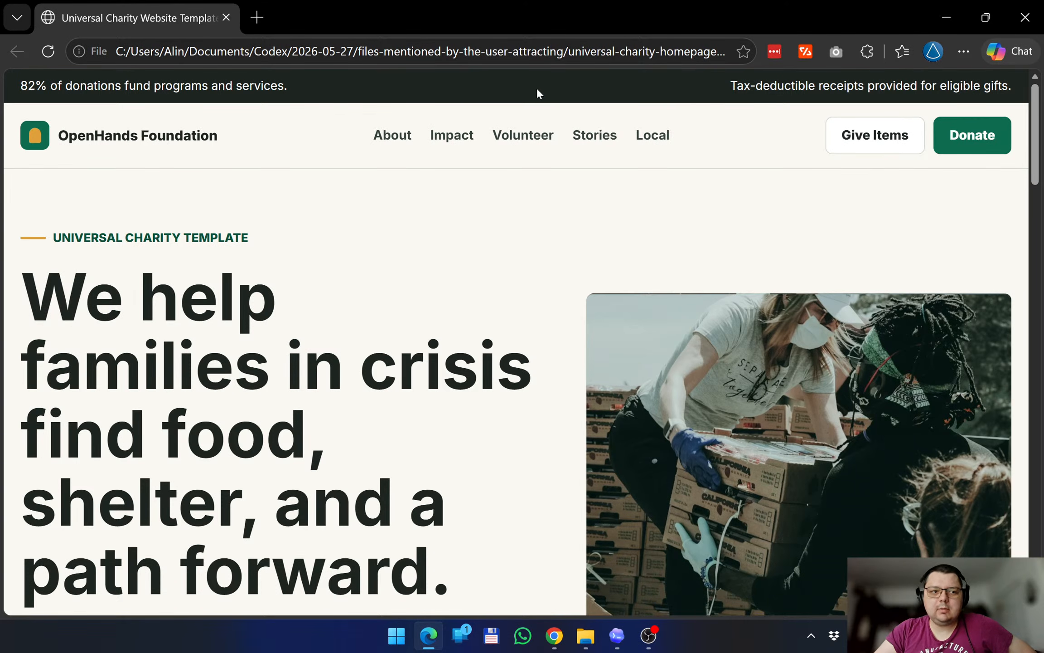
{"action": "left_click", "coordinate": [947, 17]}
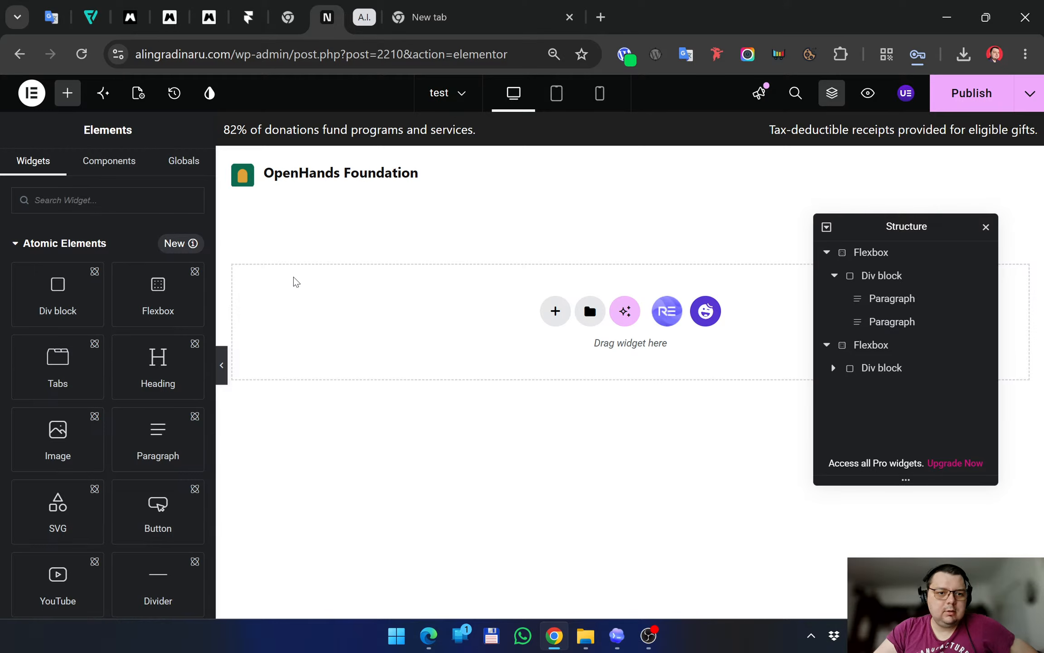
Select the OpenHands Foundation heading and compare it with the logo text in the reference template in Microsoft Edge
{"action": "left_click", "coordinate": [317, 176]}
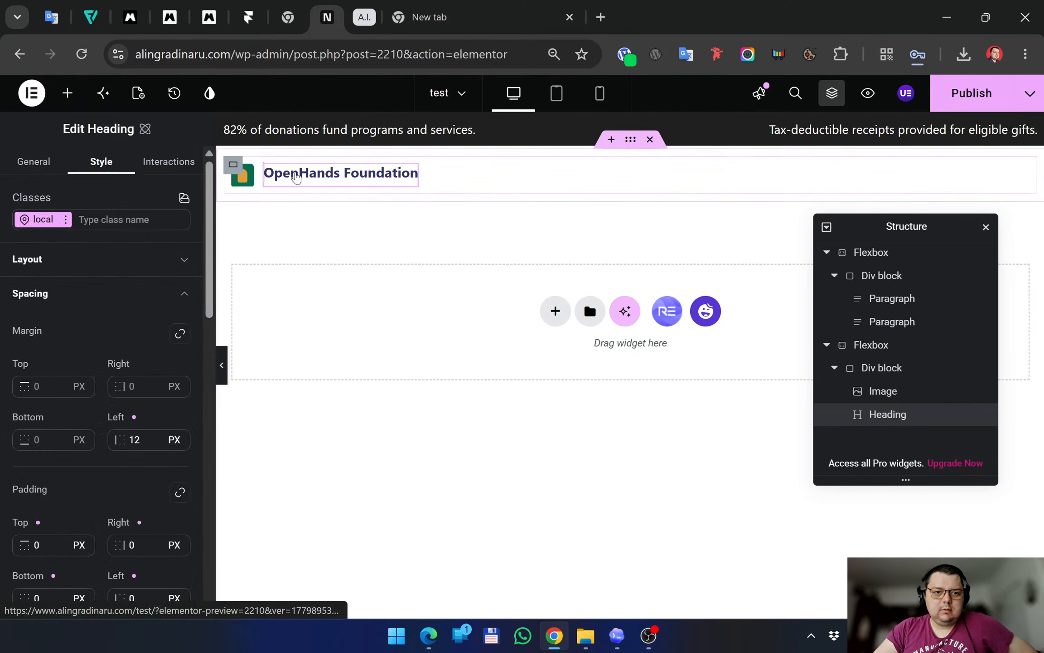
{"action": "left_click", "coordinate": [428, 633]}
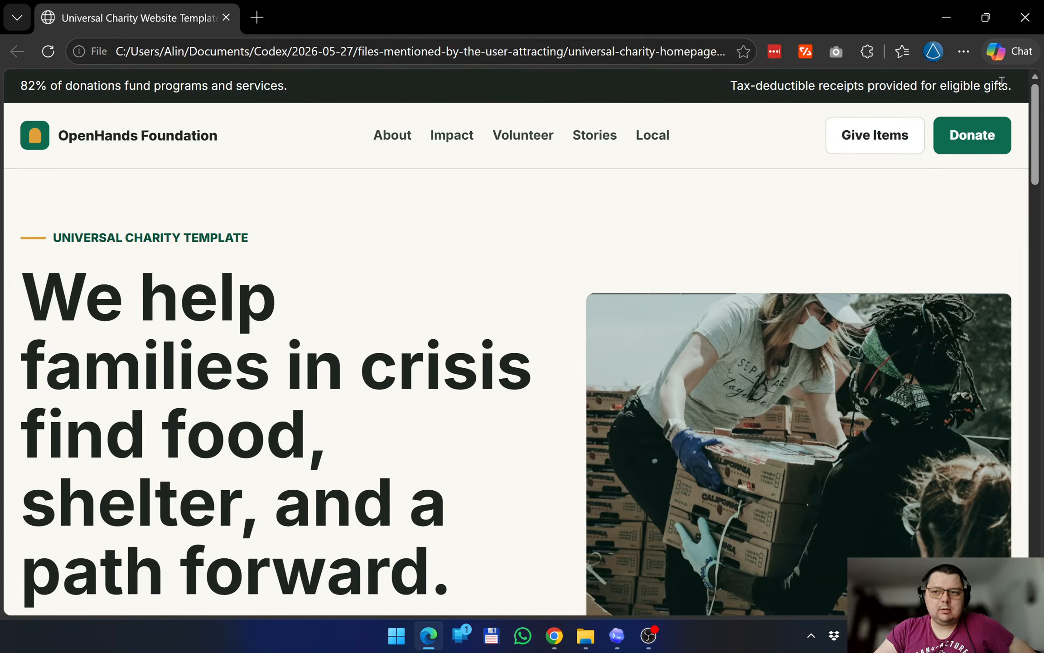
{"action": "left_click", "coordinate": [946, 18]}
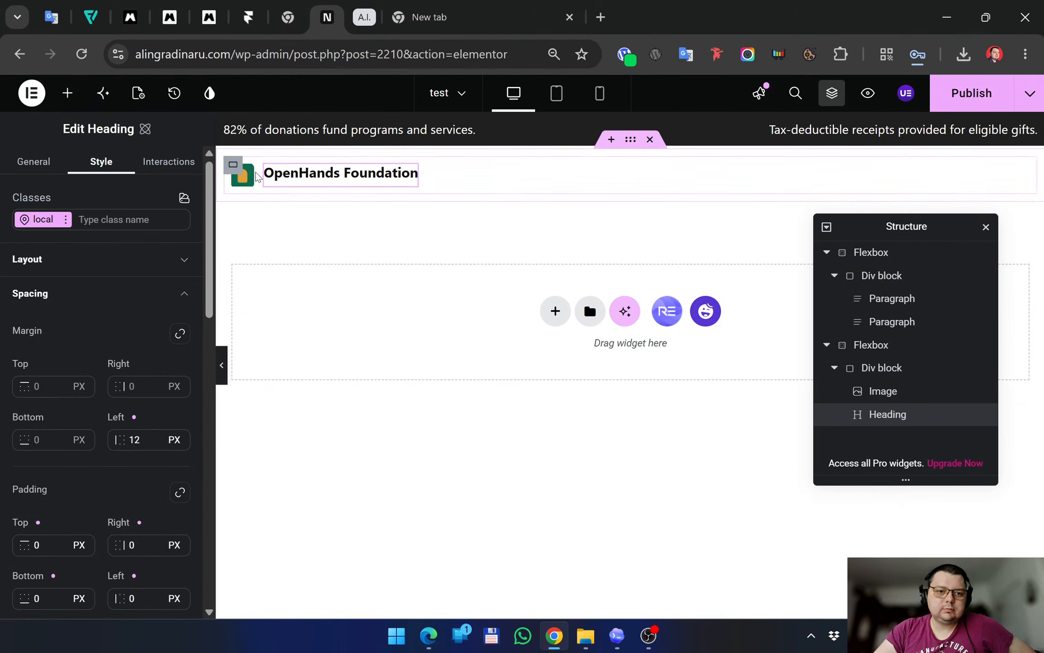
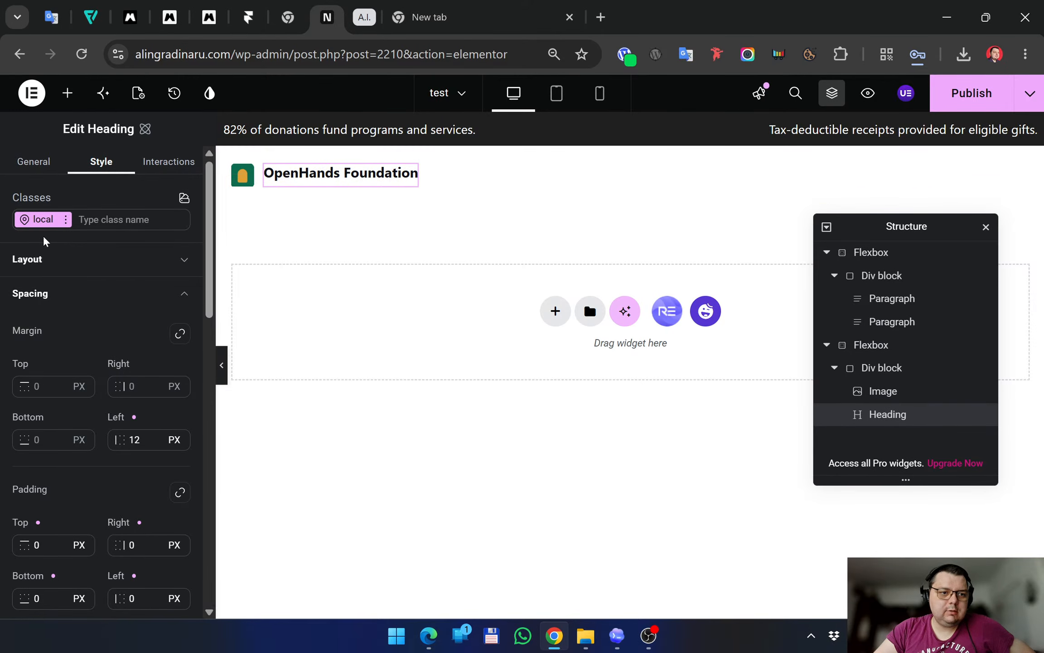
Look through the OpenHands Foundation heading's typography options, trying center text alignment and the uppercase transform
{"action": "scroll", "coordinate": [101, 322], "scroll_direction": "down", "scroll_amount": 8}
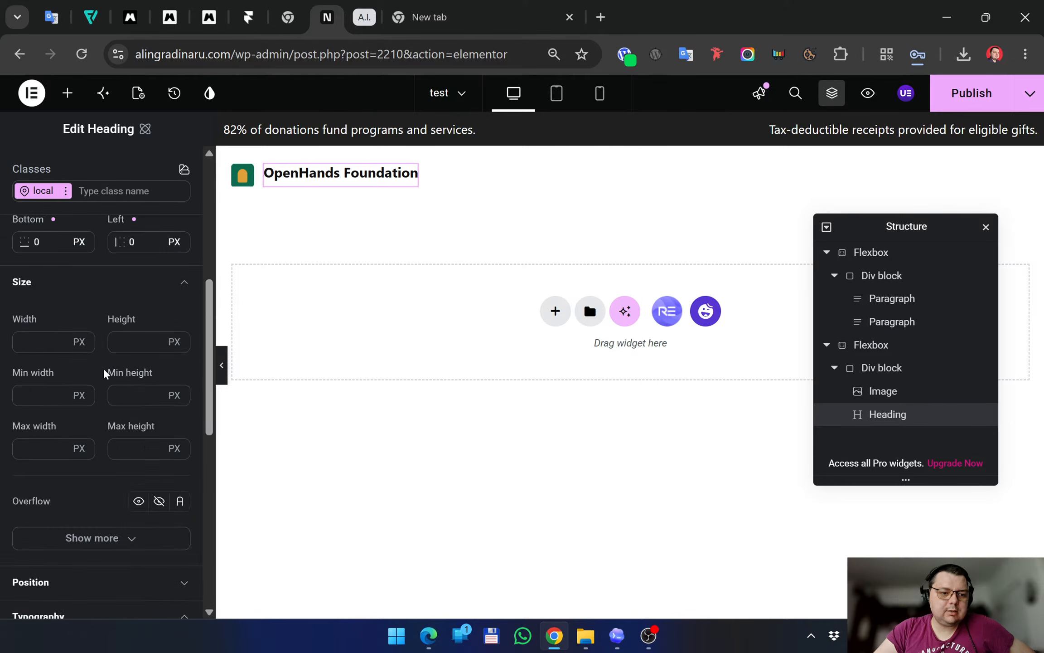
{"action": "scroll", "coordinate": [77, 511], "scroll_direction": "down", "scroll_amount": 4}
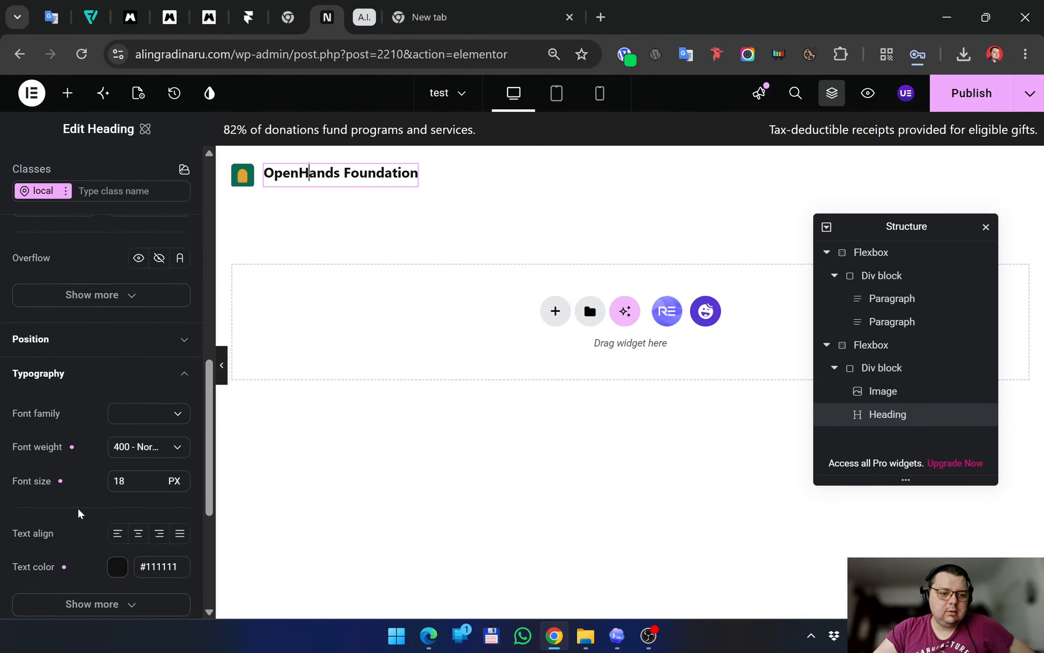
{"action": "scroll", "coordinate": [87, 422], "scroll_direction": "down", "scroll_amount": 2}
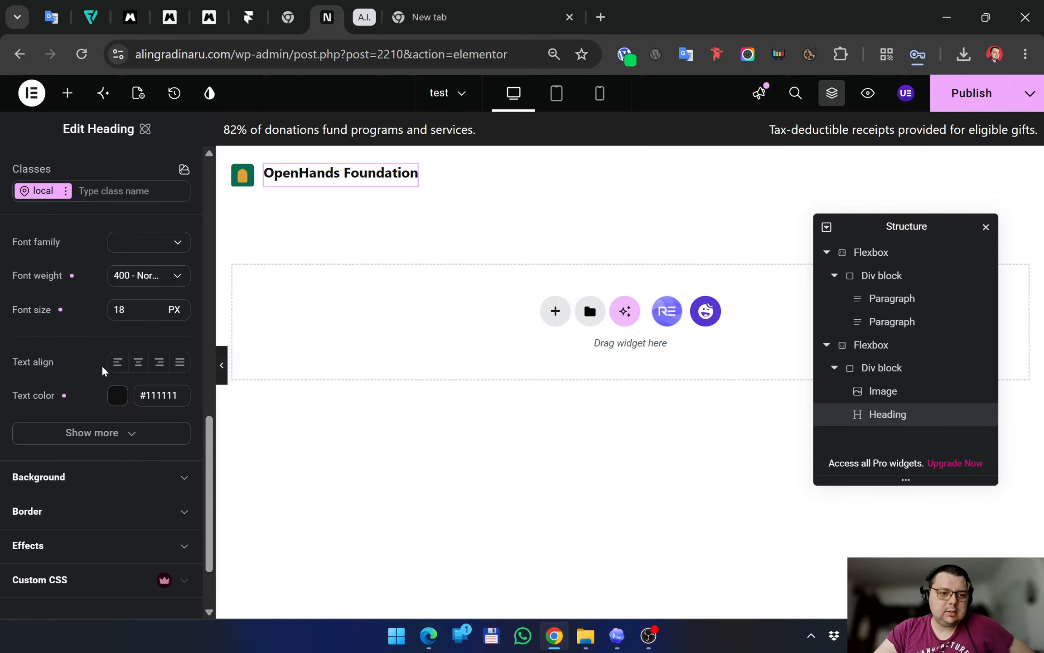
{"action": "left_click", "coordinate": [138, 367]}
{"action": "left_click", "coordinate": [139, 368]}
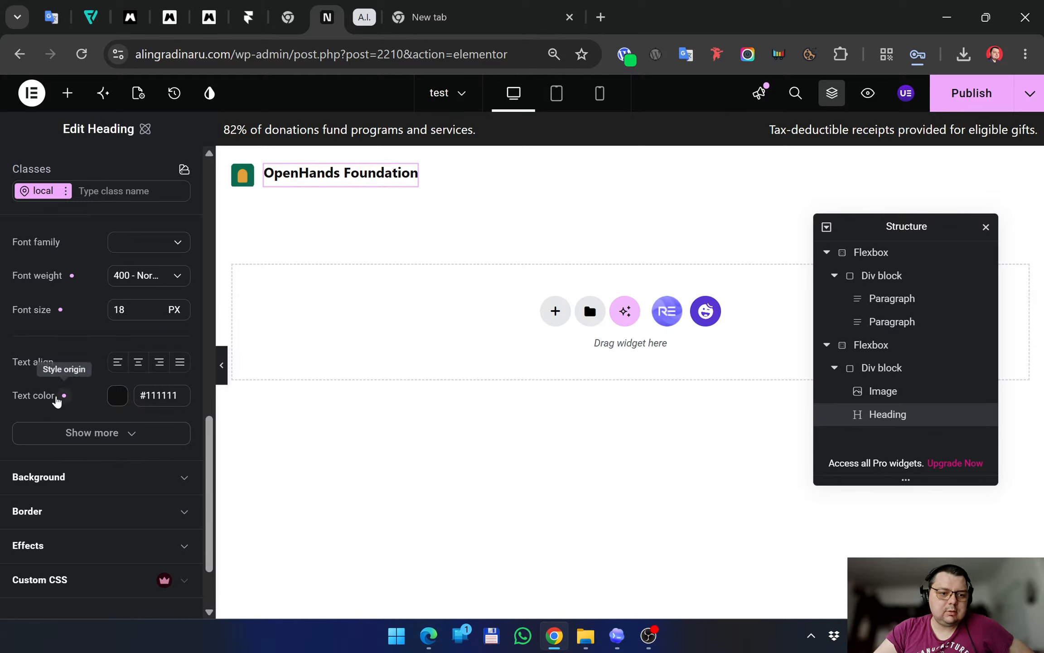
{"action": "scroll", "coordinate": [61, 402], "scroll_direction": "down", "scroll_amount": 2}
{"action": "left_click", "coordinate": [120, 348]}
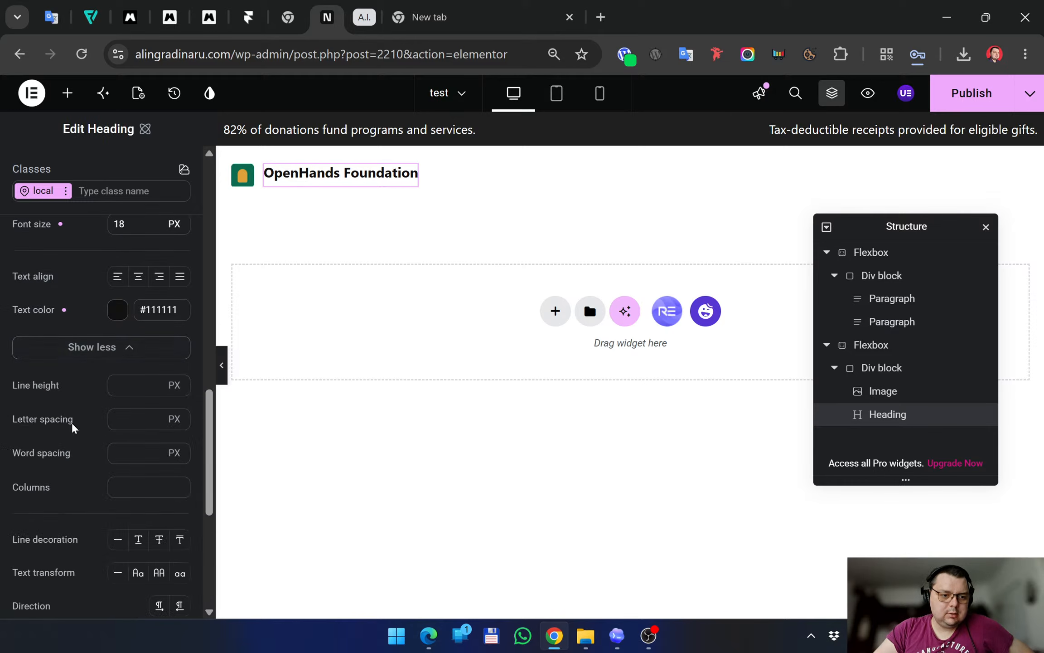
{"action": "scroll", "coordinate": [75, 424], "scroll_direction": "down", "scroll_amount": 2}
{"action": "scroll", "coordinate": [77, 390], "scroll_direction": "down", "scroll_amount": 2}
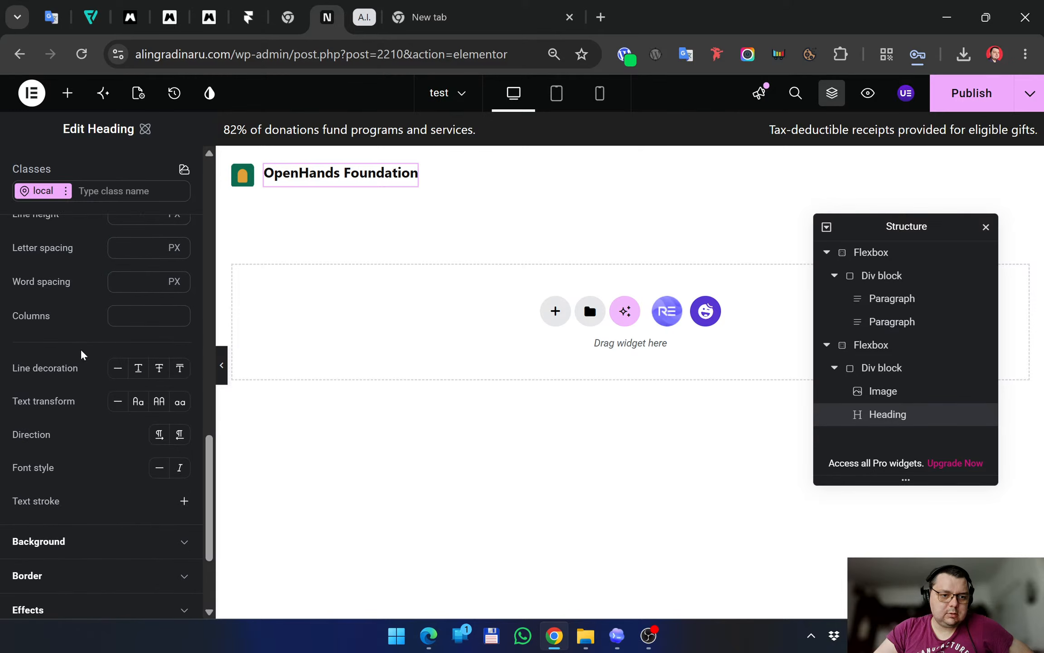
{"action": "scroll", "coordinate": [86, 349], "scroll_direction": "down", "scroll_amount": 2}
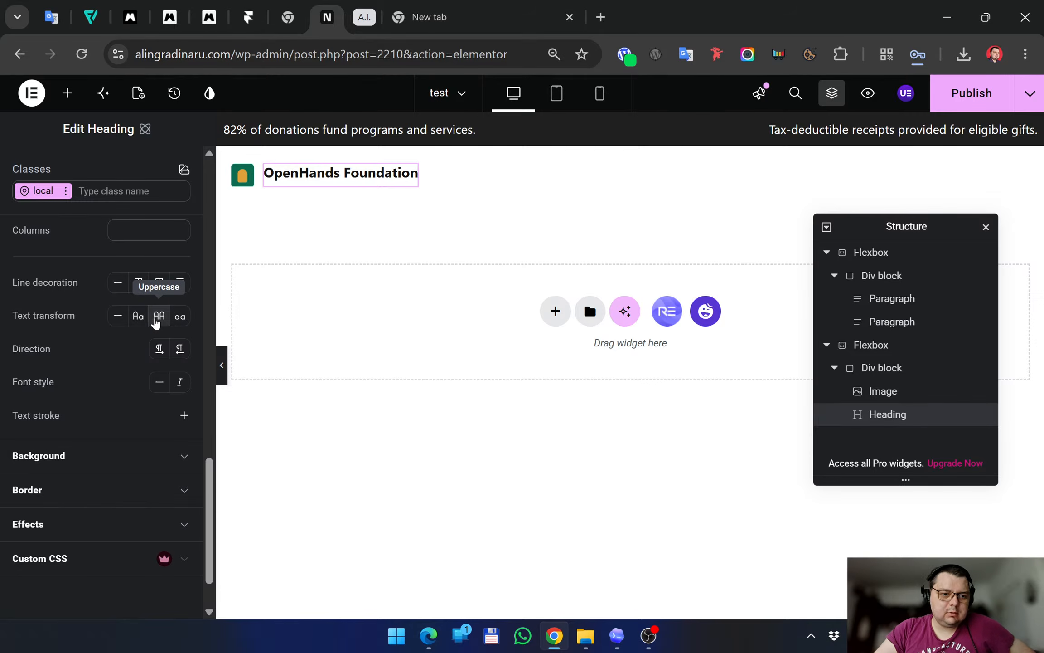
{"action": "left_click", "coordinate": [156, 322]}
{"action": "left_click", "coordinate": [155, 321]}
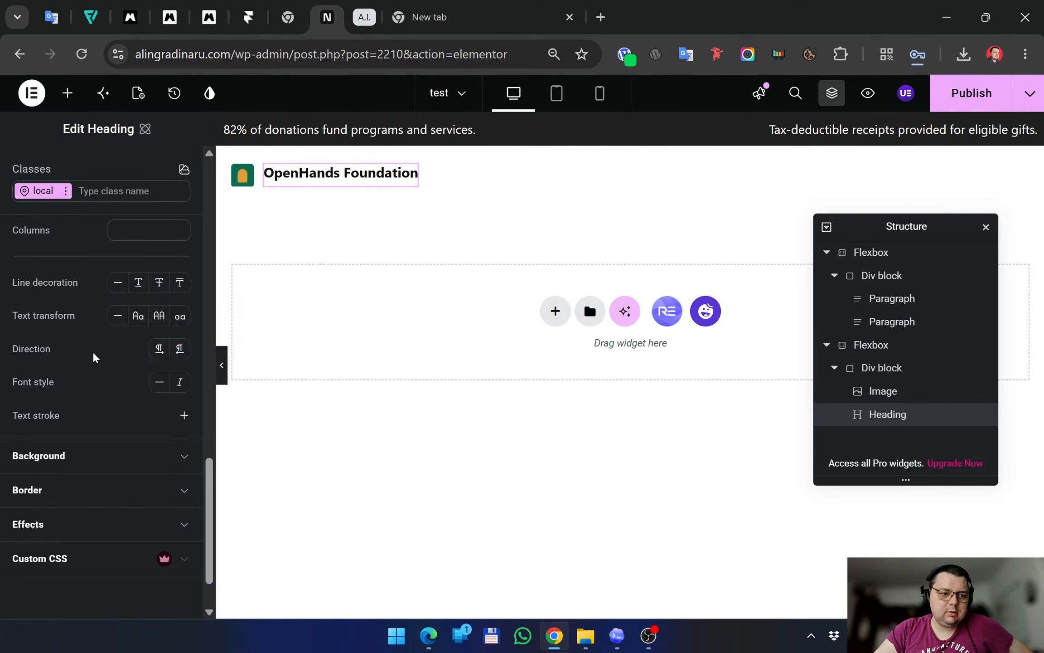
{"action": "scroll", "coordinate": [95, 358], "scroll_direction": "down", "scroll_amount": 2}
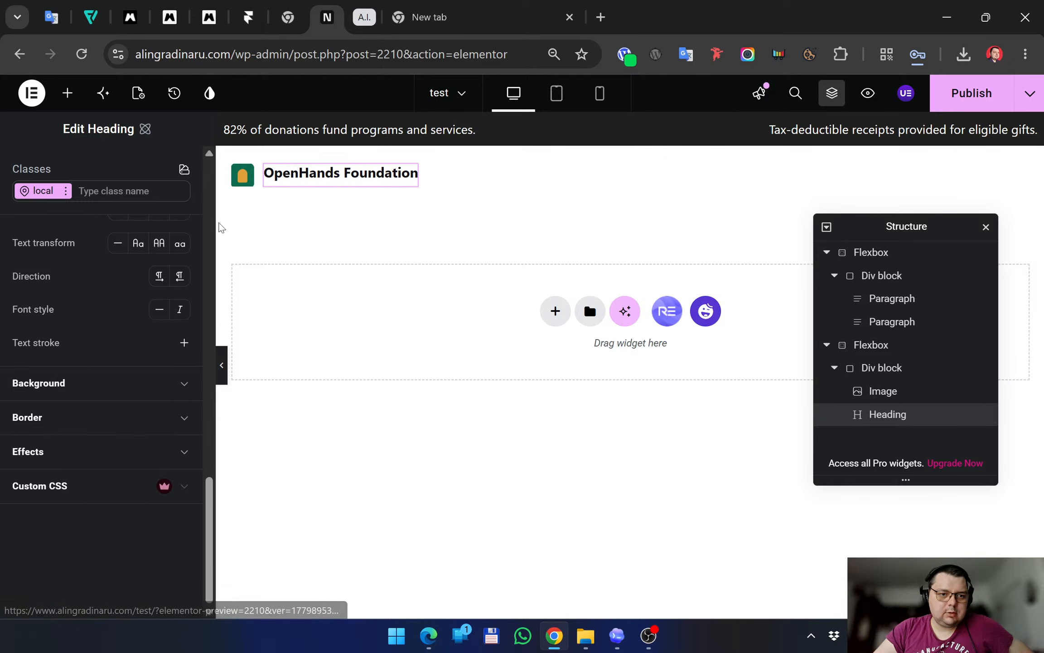
Examine the heading's position, size and spacing settings for a way to align it with the logo
{"action": "scroll", "coordinate": [129, 324], "scroll_direction": "up", "scroll_amount": 3}
{"action": "scroll", "coordinate": [77, 354], "scroll_direction": "up", "scroll_amount": 9}
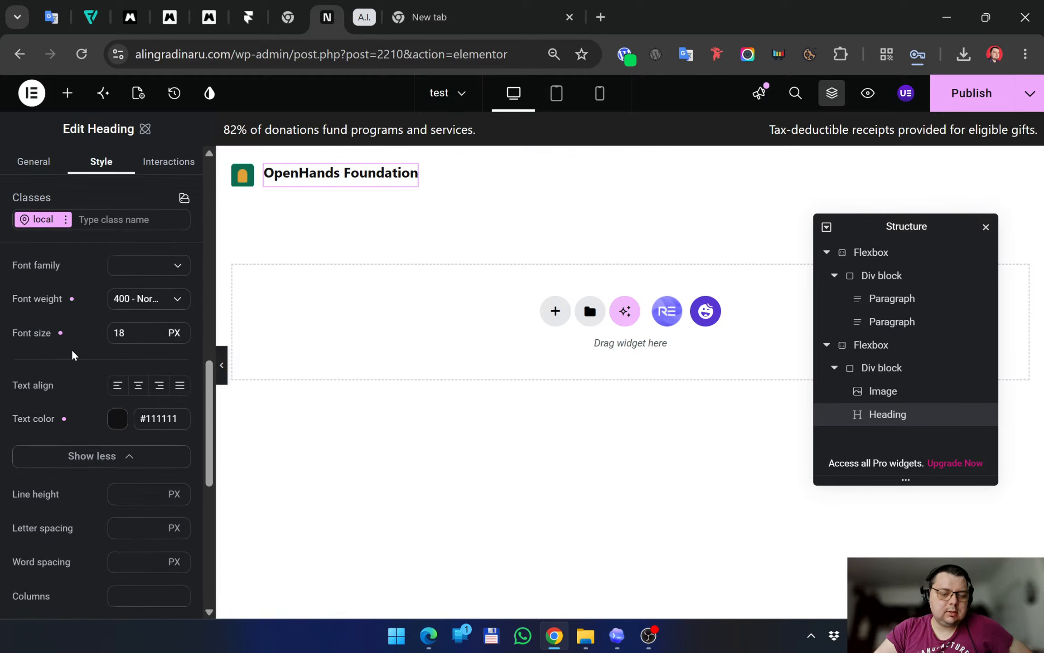
{"action": "left_click", "coordinate": [159, 438]}
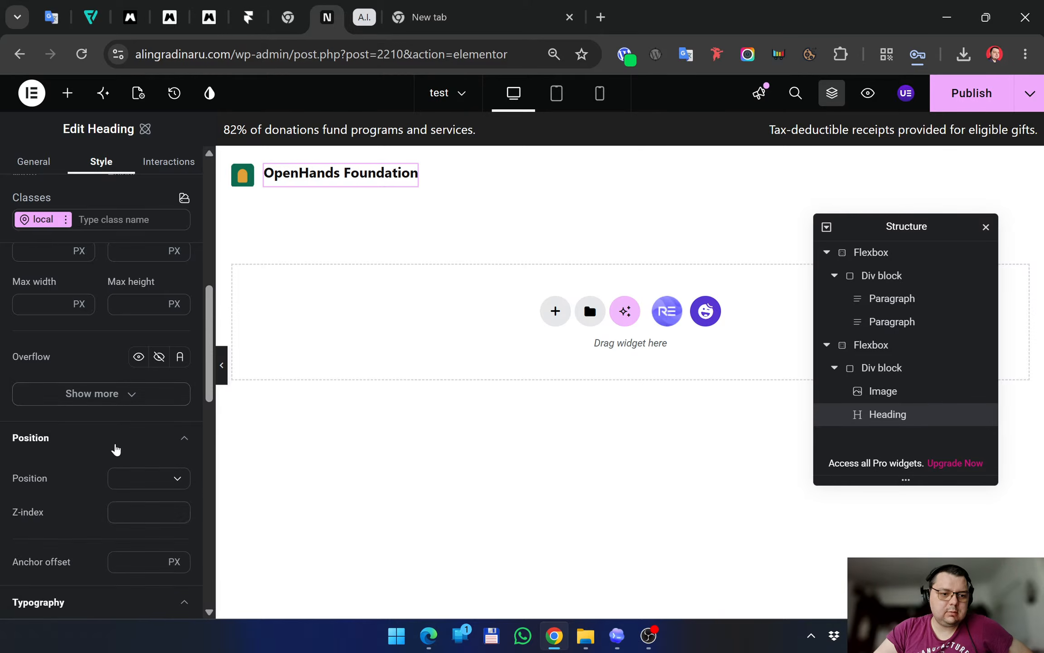
{"action": "scroll", "coordinate": [91, 436], "scroll_direction": "down", "scroll_amount": 2}
{"action": "scroll", "coordinate": [128, 431], "scroll_direction": "up", "scroll_amount": 2}
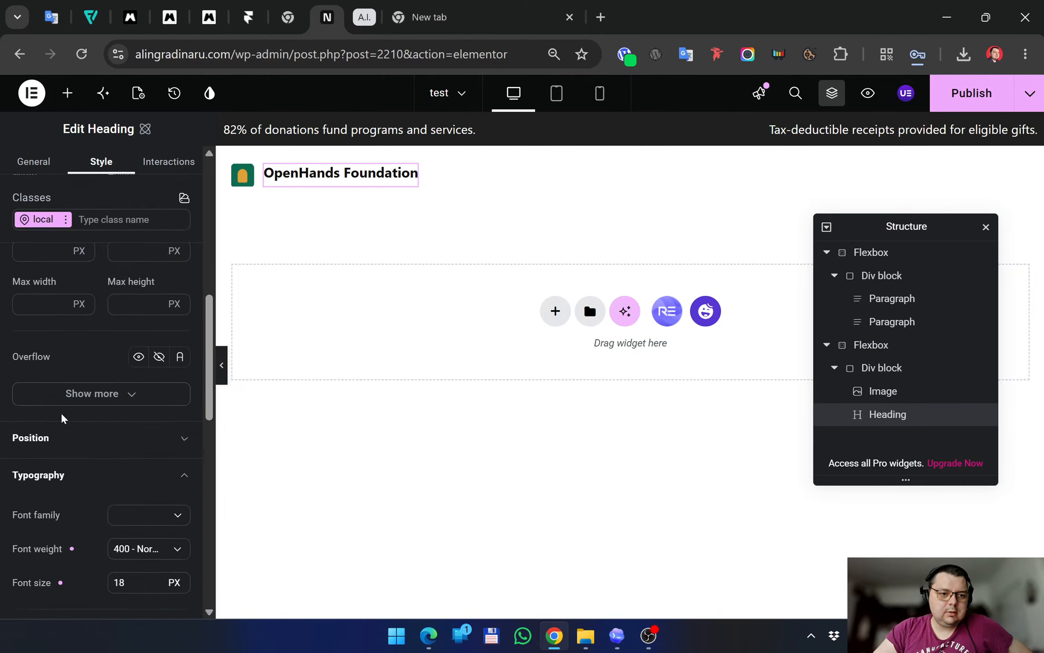
{"action": "scroll", "coordinate": [68, 412], "scroll_direction": "up", "scroll_amount": 8}
{"action": "scroll", "coordinate": [80, 376], "scroll_direction": "up", "scroll_amount": 4}
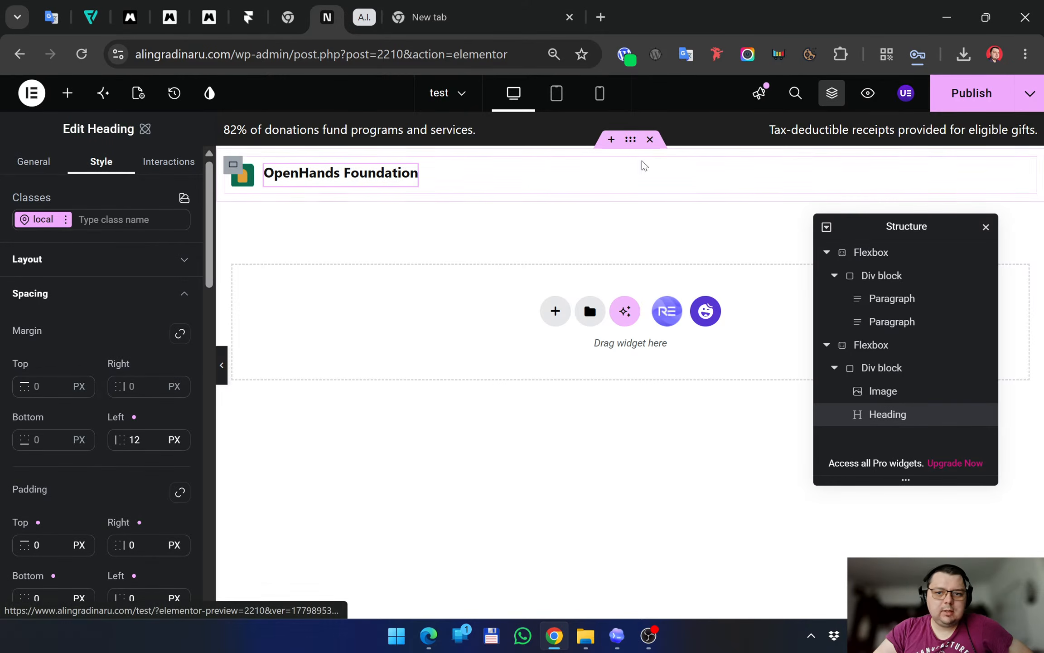
Center-align the items of the logo row's div block, justify its content to the start and clear its direction setting
{"action": "left_click", "coordinate": [236, 166]}
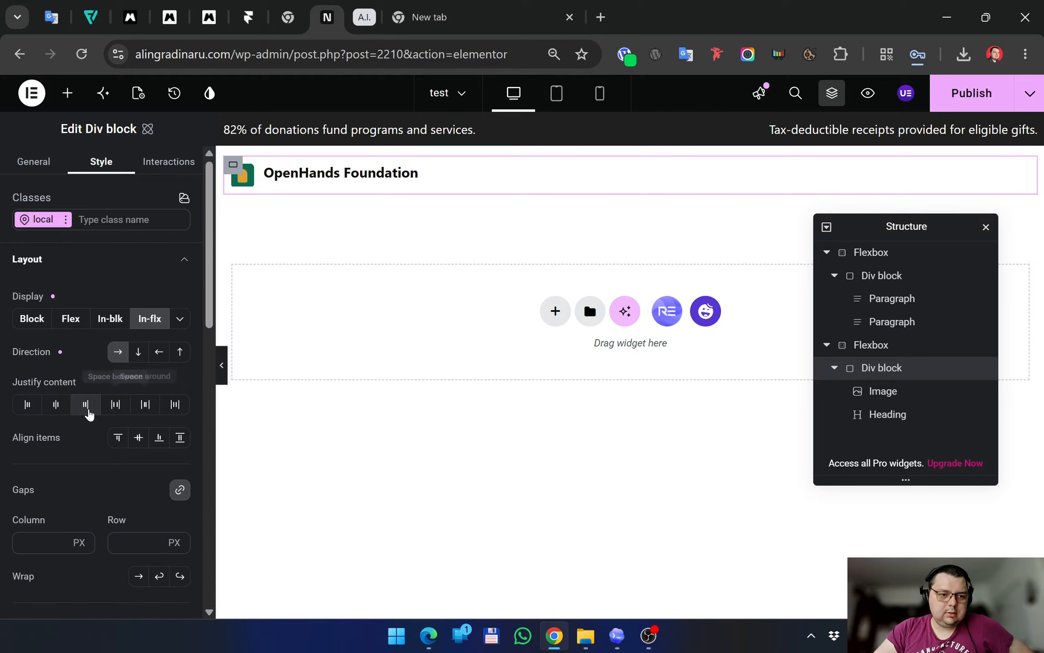
{"action": "left_click", "coordinate": [56, 406]}
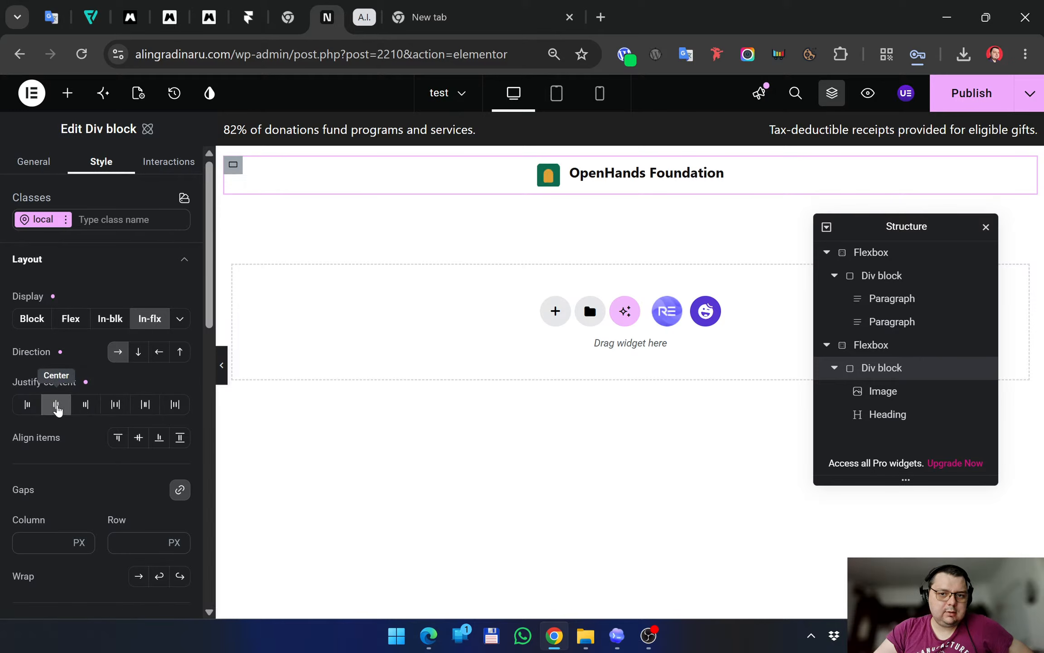
{"action": "left_click", "coordinate": [27, 405]}
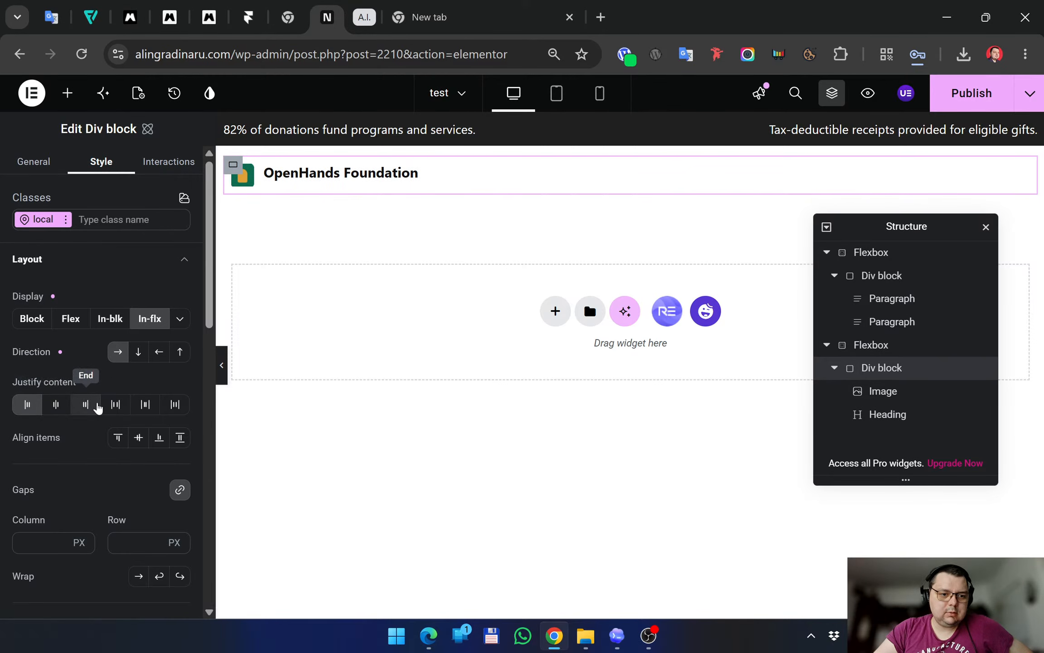
{"action": "double_click", "coordinate": [139, 355]}
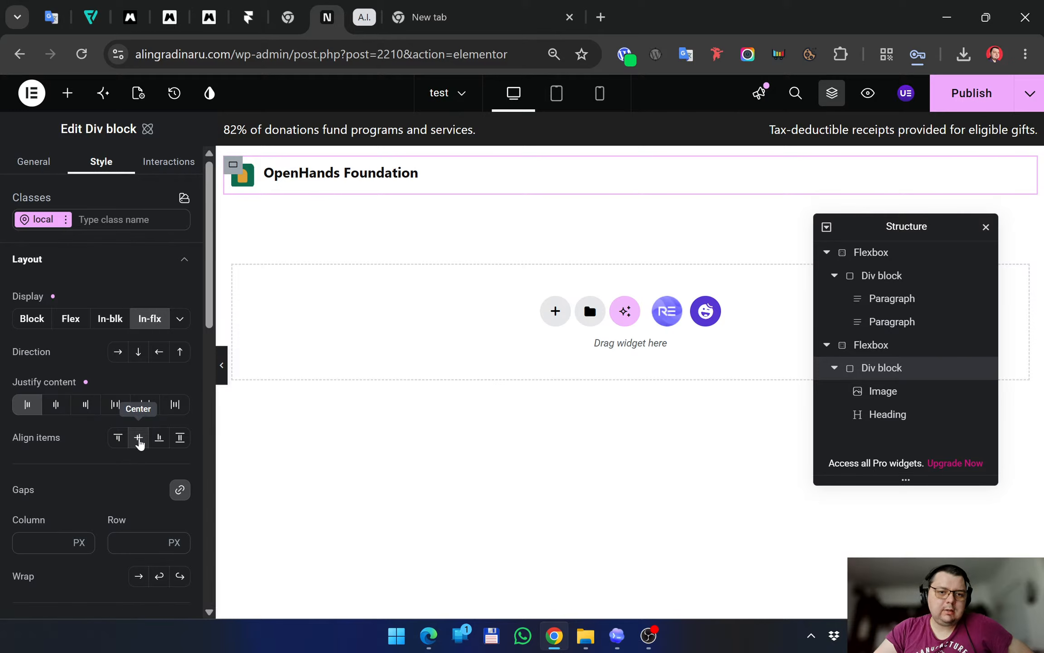
{"action": "left_click", "coordinate": [139, 439]}
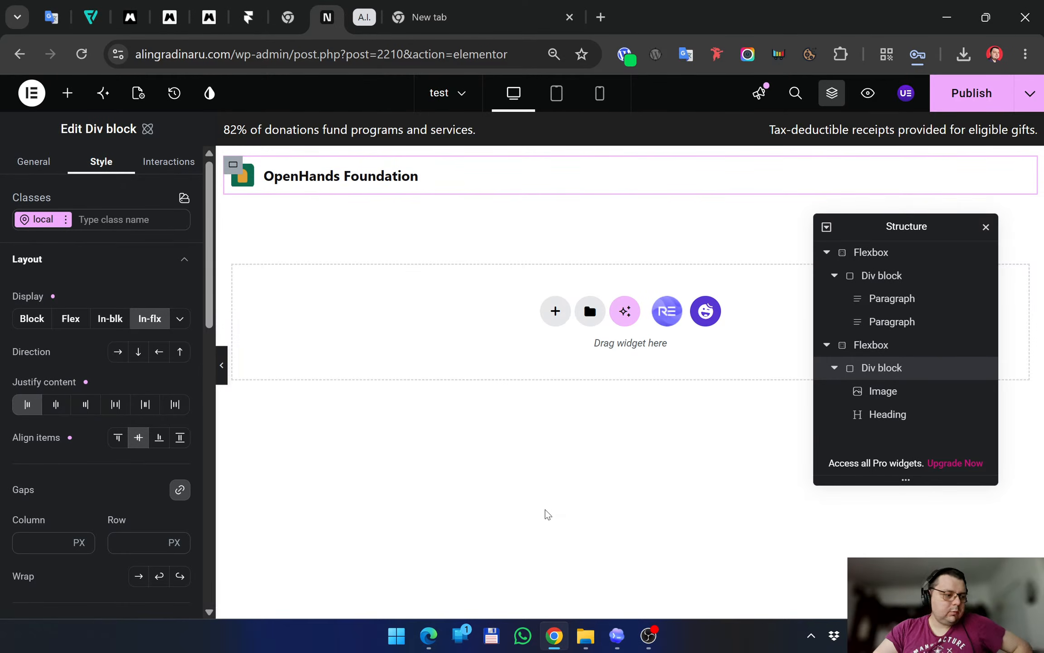
Check the header navigation of the reference template in Microsoft Edge, and search the Elementor widgets for "nav"
{"action": "left_click", "coordinate": [428, 635]}
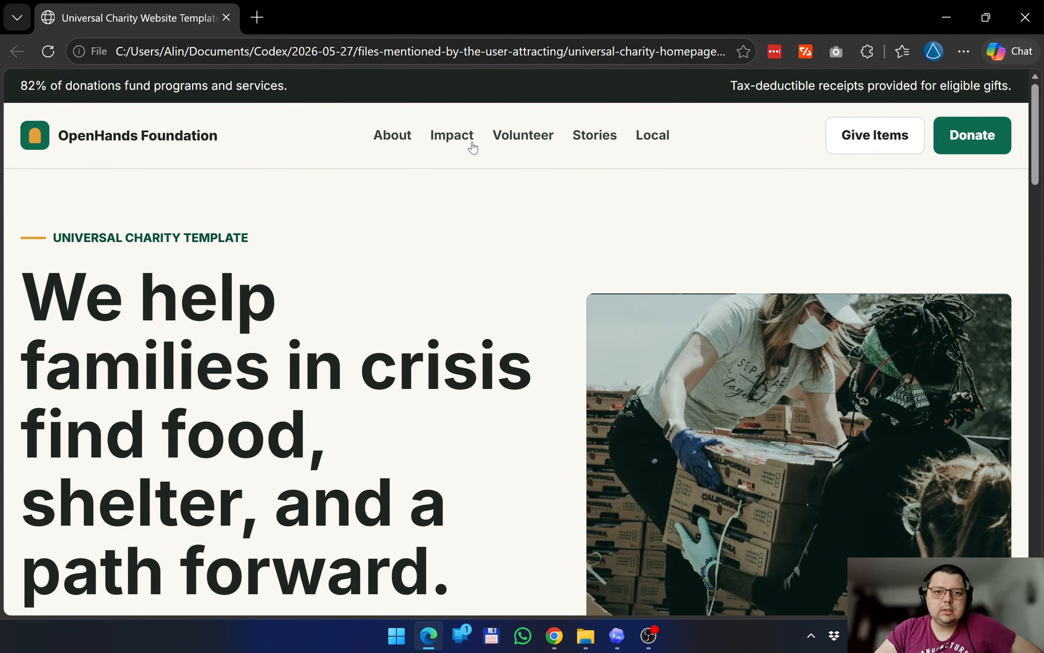
{"action": "left_click", "coordinate": [946, 17]}
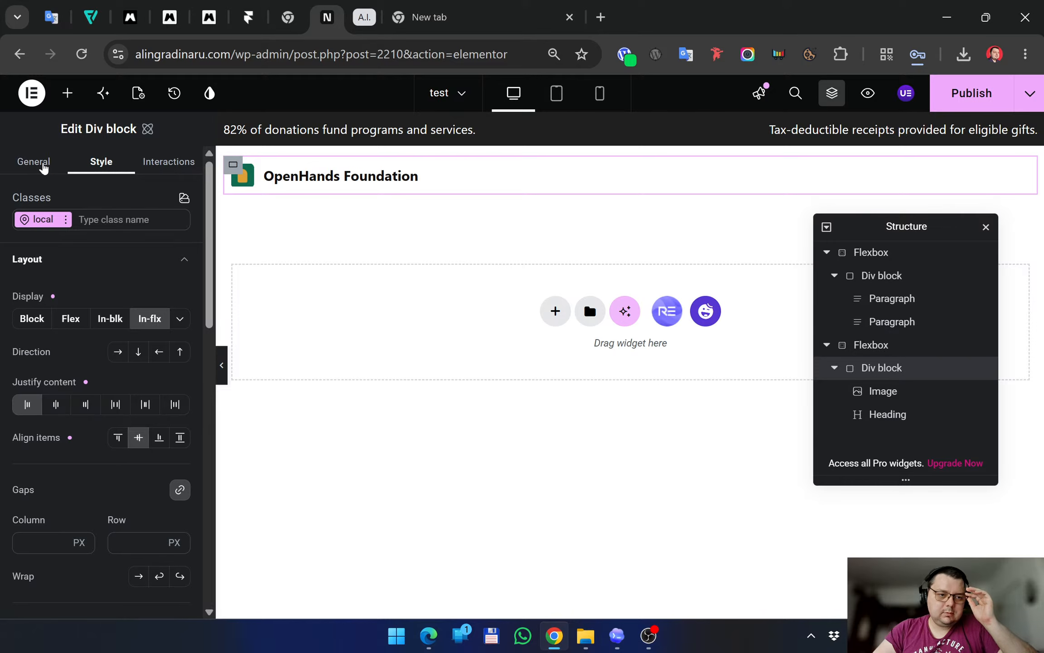
{"action": "left_click", "coordinate": [43, 164]}
{"action": "left_click", "coordinate": [67, 93]}
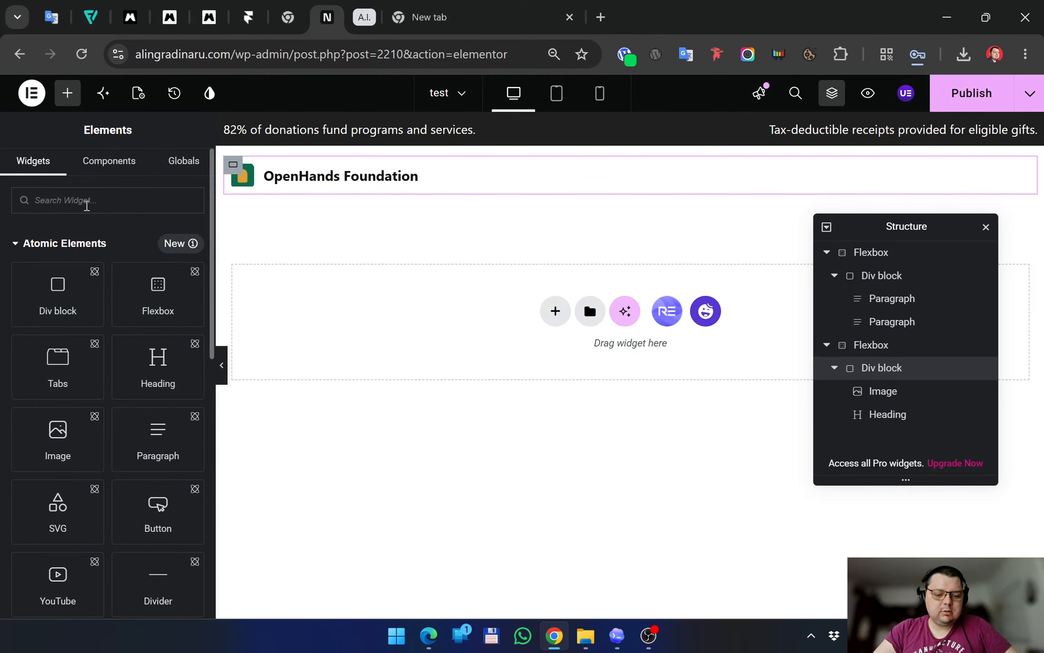
{"action": "left_click", "coordinate": [86, 205]}
{"action": "type", "text": "nav"}
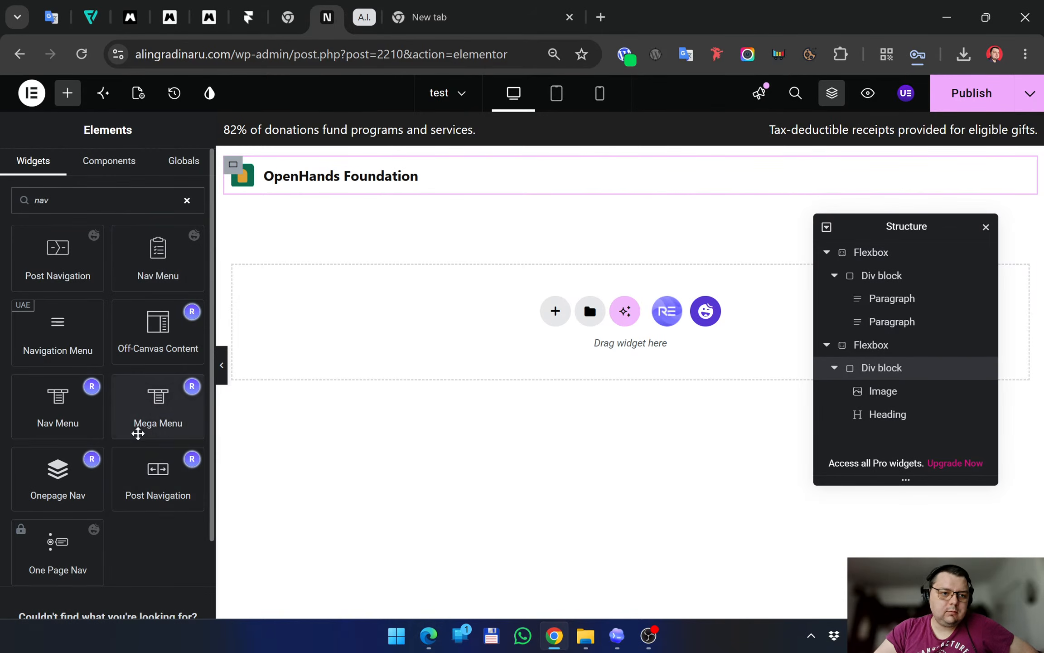
Browse the atomic, Layout and Basic widget categories for a menu element, and search the widgets for "menu"
{"action": "left_click", "coordinate": [187, 201]}
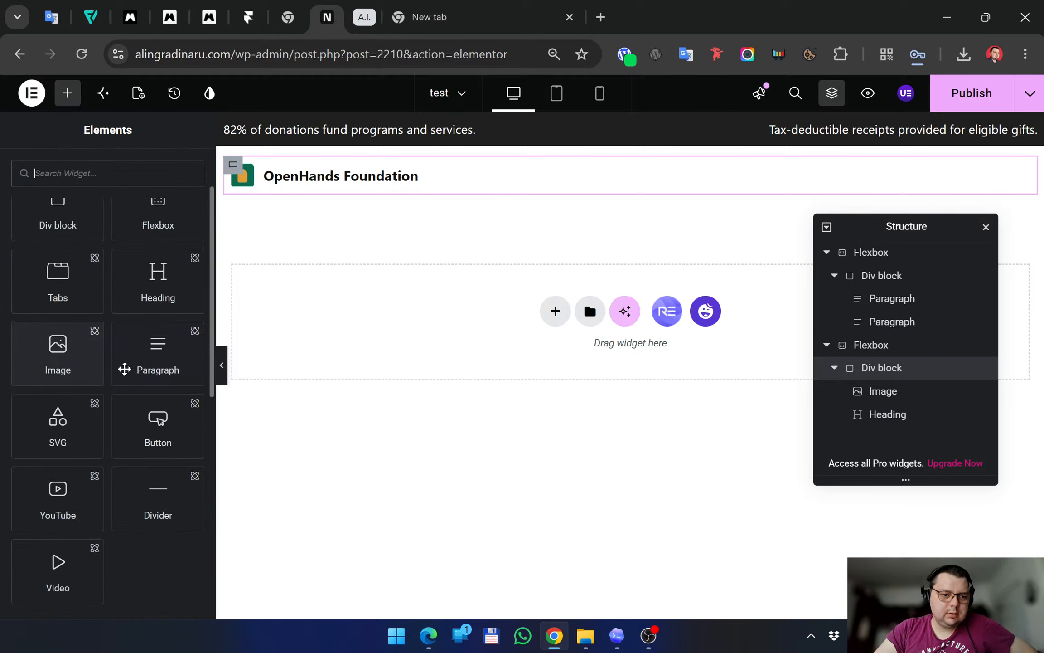
{"action": "scroll", "coordinate": [123, 371], "scroll_direction": "down", "scroll_amount": 4}
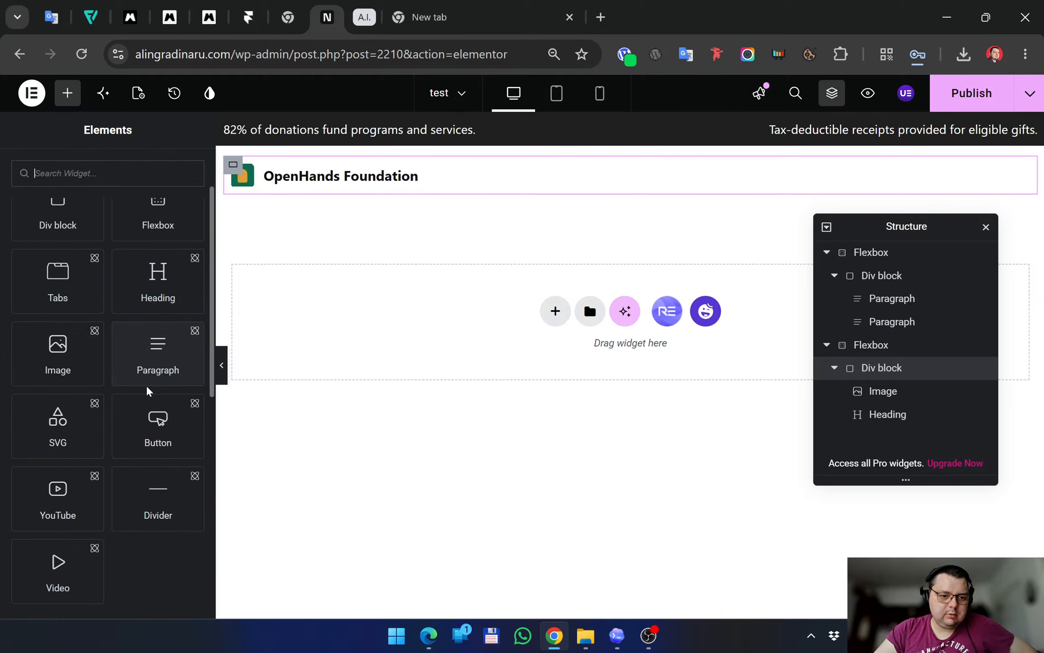
{"action": "scroll", "coordinate": [95, 424], "scroll_direction": "down", "scroll_amount": 6}
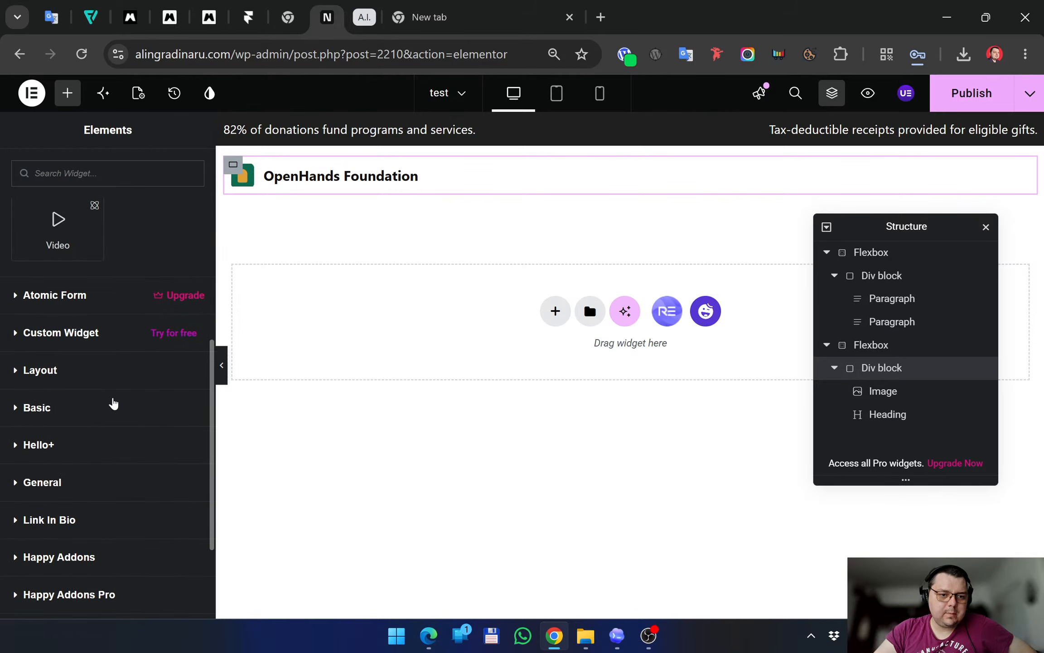
{"action": "left_click", "coordinate": [55, 374]}
{"action": "scroll", "coordinate": [120, 406], "scroll_direction": "down", "scroll_amount": 2}
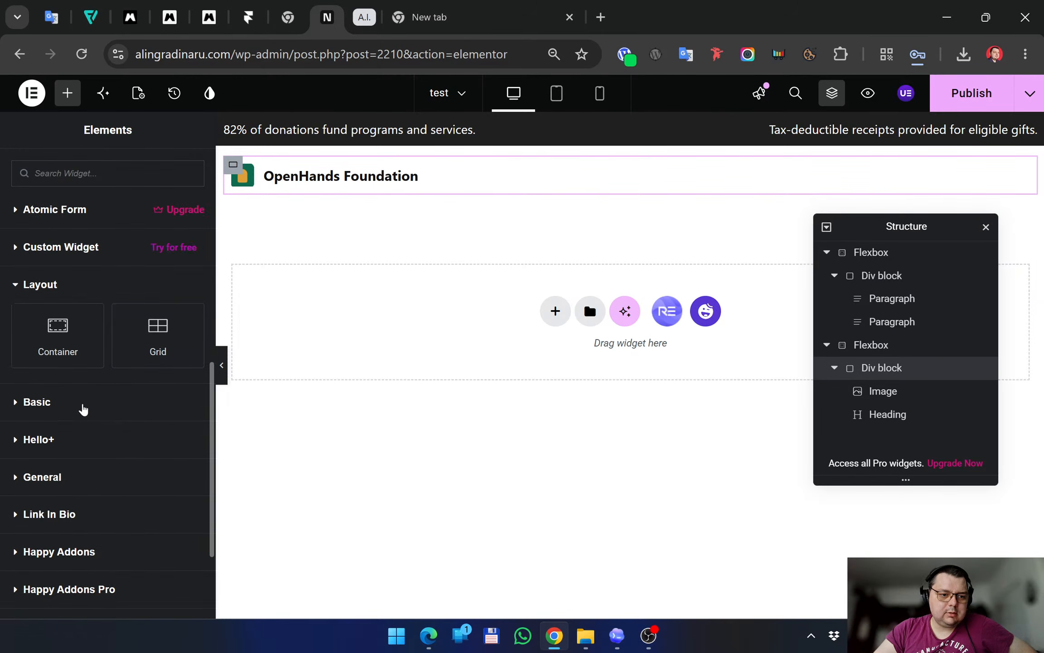
{"action": "left_click", "coordinate": [82, 408]}
{"action": "scroll", "coordinate": [135, 421], "scroll_direction": "down", "scroll_amount": 4}
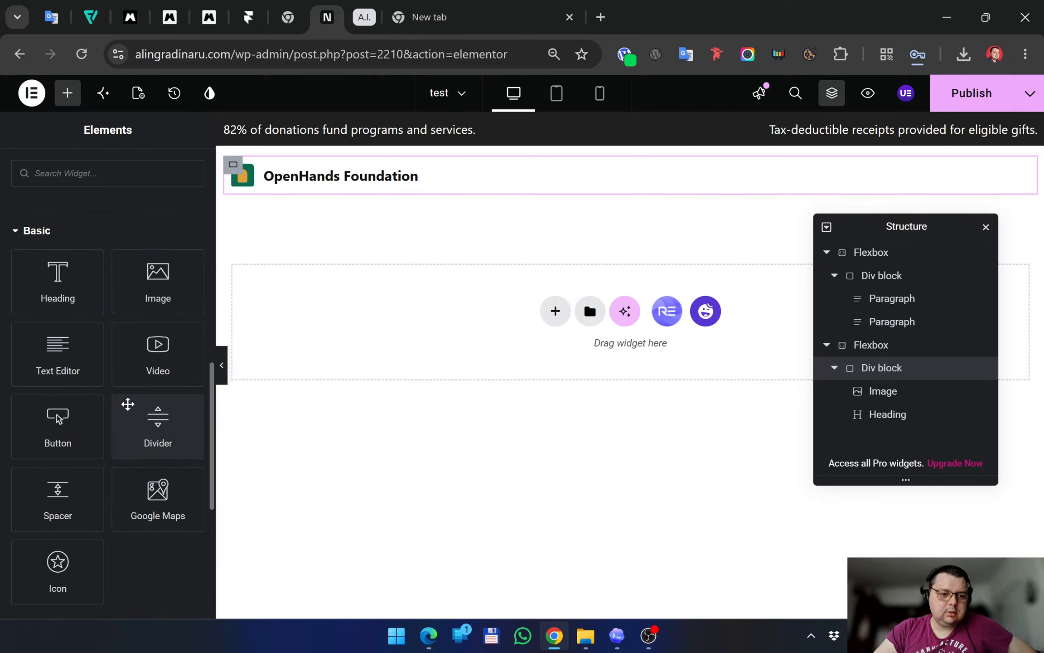
{"action": "scroll", "coordinate": [128, 406], "scroll_direction": "up", "scroll_amount": 12}
{"action": "left_click", "coordinate": [87, 200]}
{"action": "type", "text": "menu"}
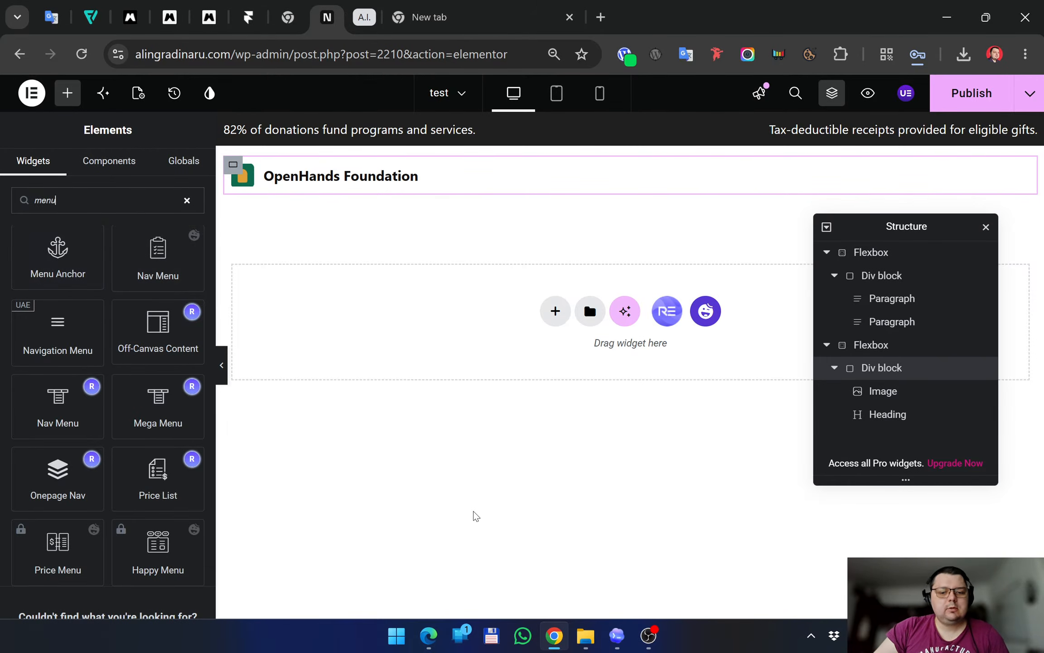
Examine the navigation links in the reference template's header in Microsoft Edge, including how the header behaves on scrolling
{"action": "left_click", "coordinate": [428, 635]}
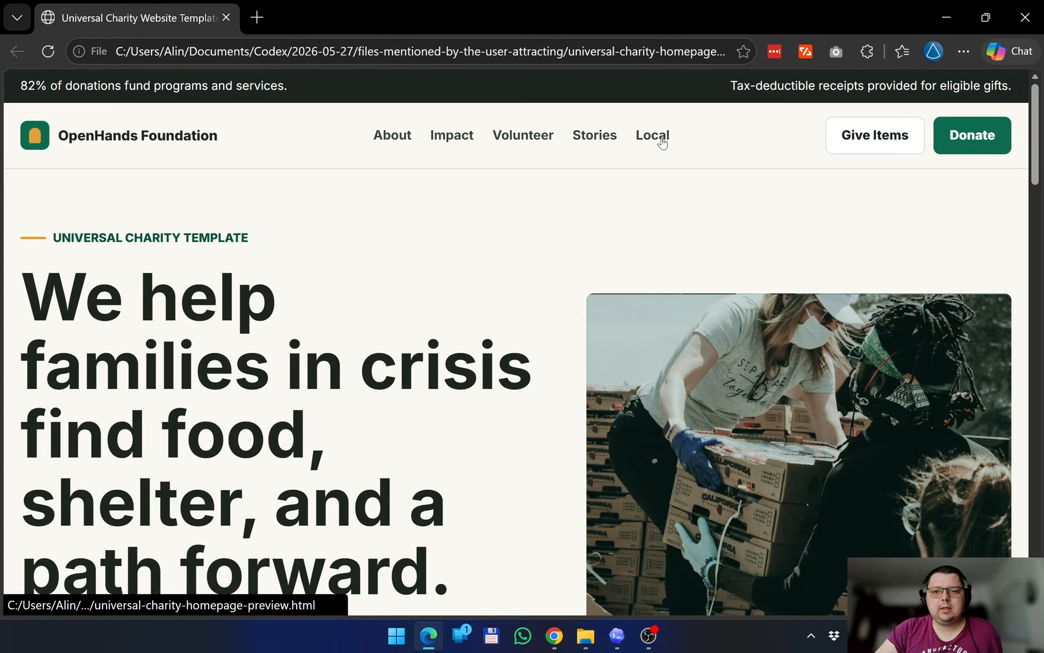
{"action": "scroll", "coordinate": [446, 149], "scroll_direction": "down", "scroll_amount": 2}
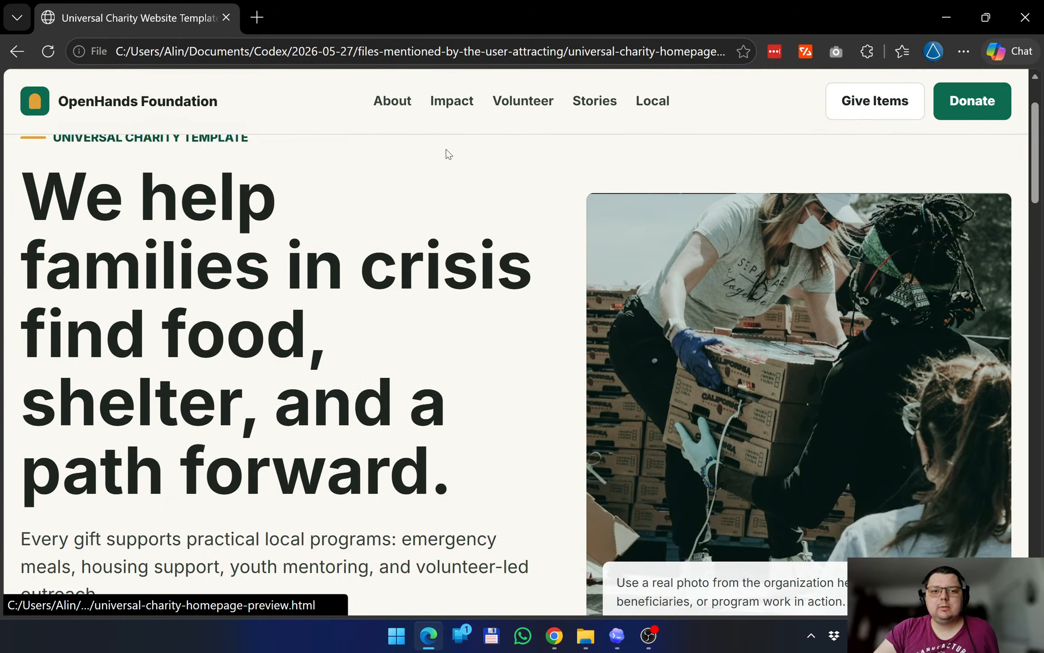
{"action": "left_click", "coordinate": [462, 113]}
{"action": "left_click", "coordinate": [409, 110]}
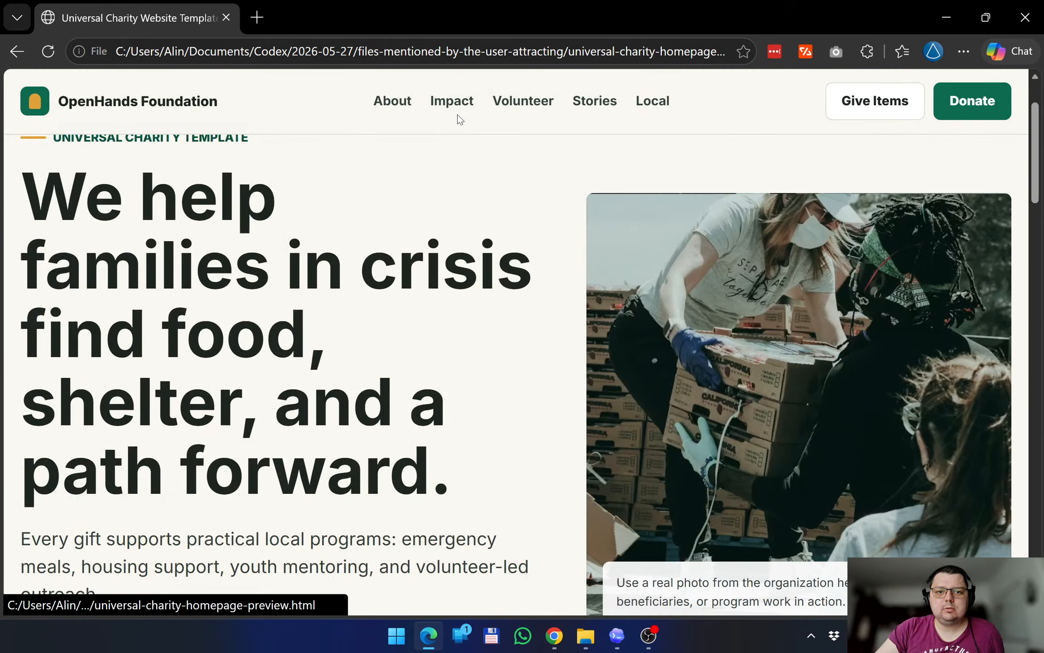
{"action": "key", "text": "alt+Tab"}
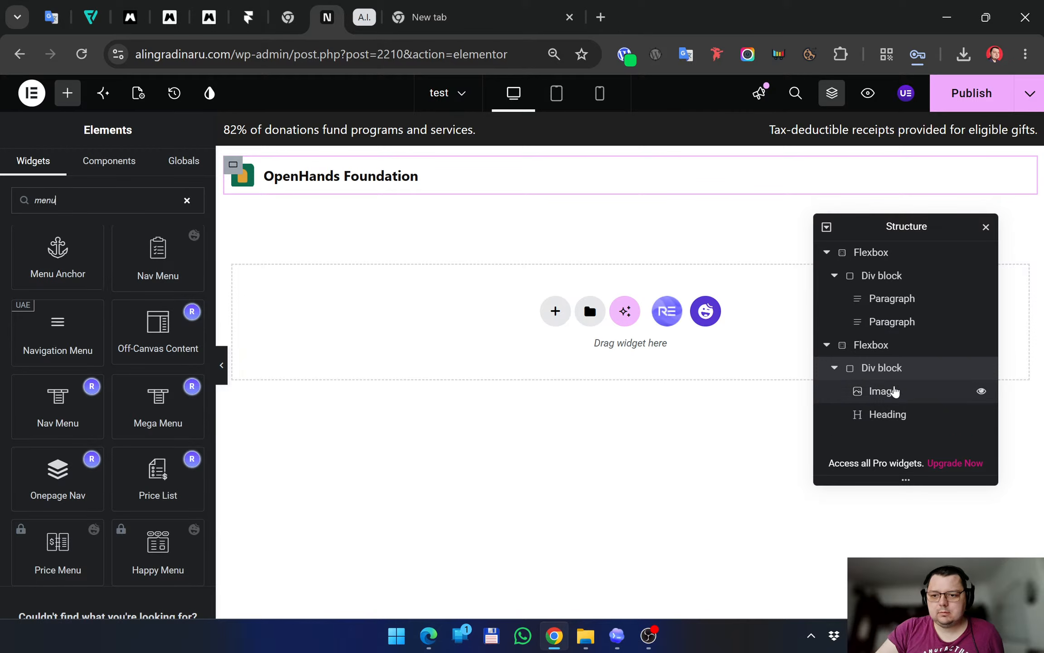
Add a second div block below the logo div block in the header Flexbox and place a Heading inside it
{"action": "left_click", "coordinate": [834, 368]}
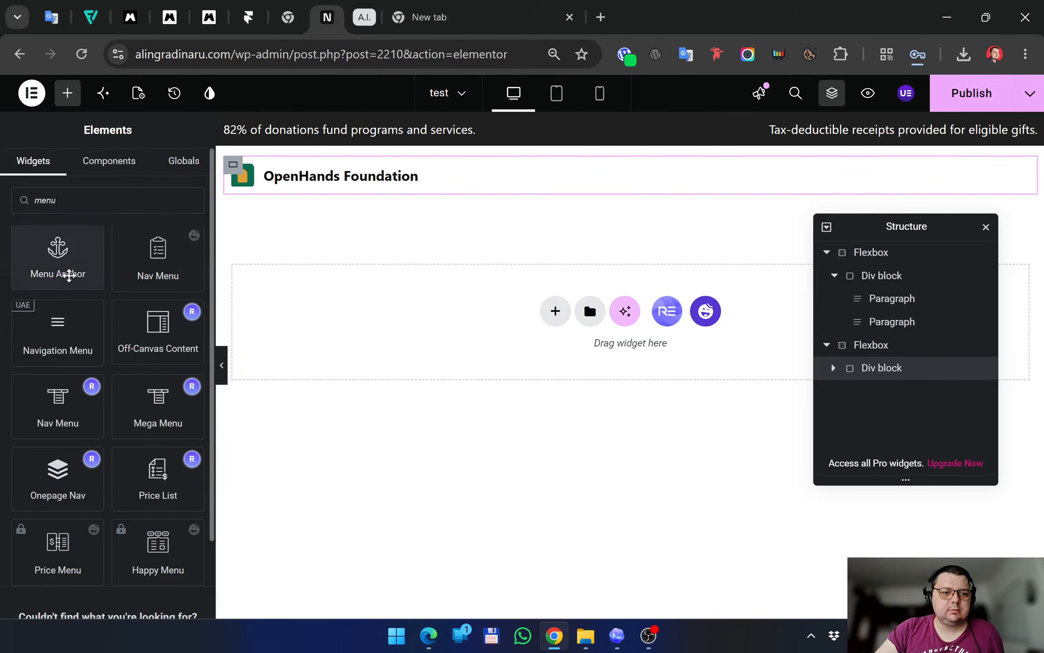
{"action": "double_click", "coordinate": [14, 199]}
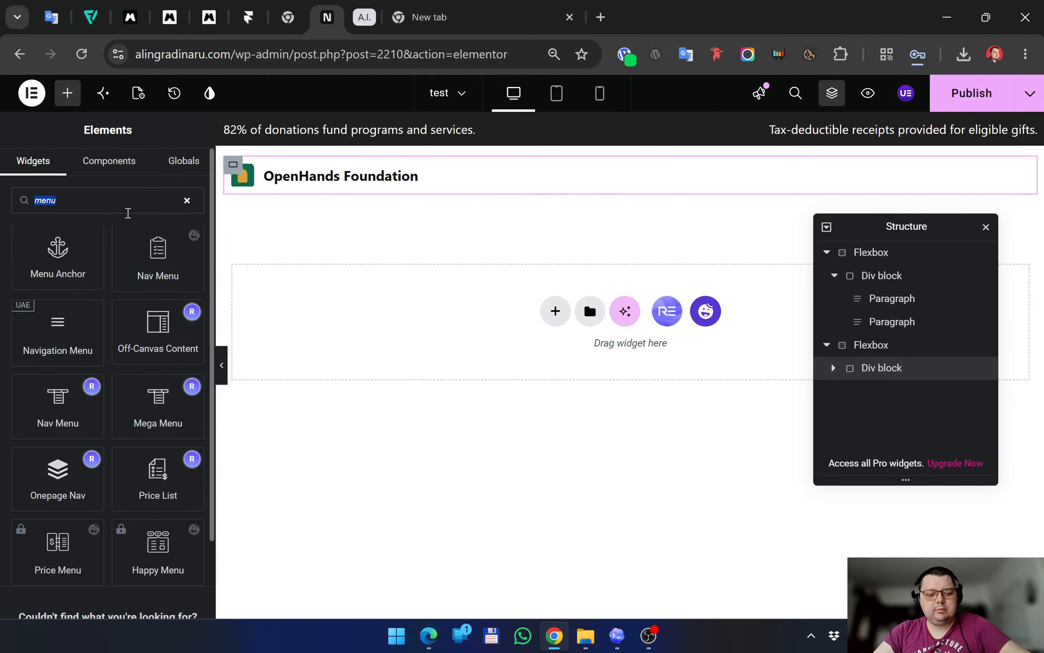
{"action": "type", "text": "div"}
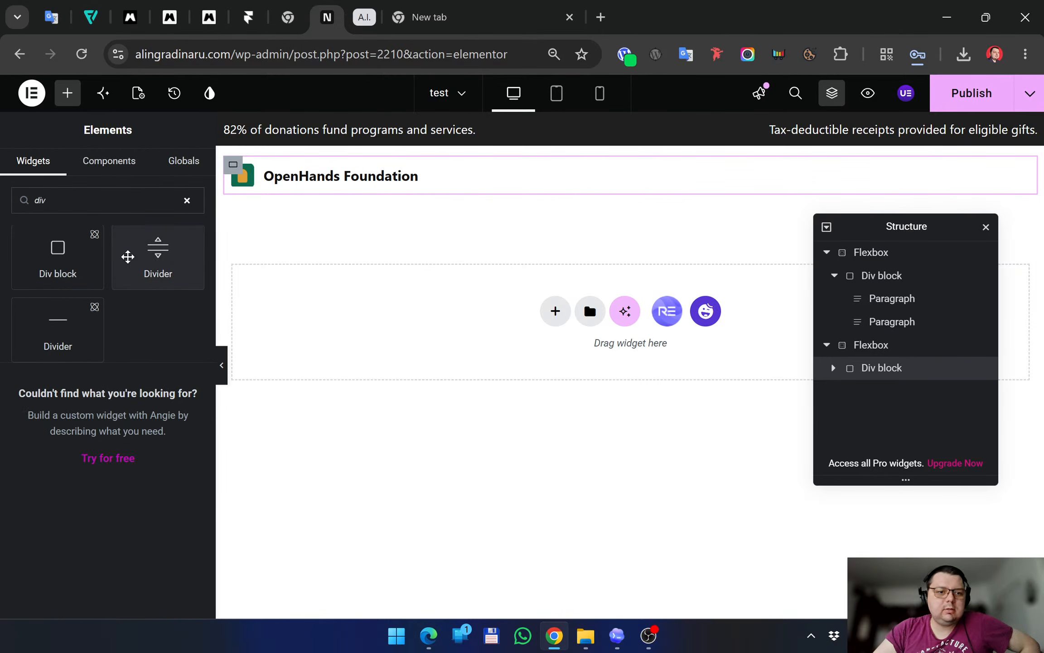
{"action": "left_click_drag", "start_coordinate": [95, 273], "coordinate": [627, 200]}
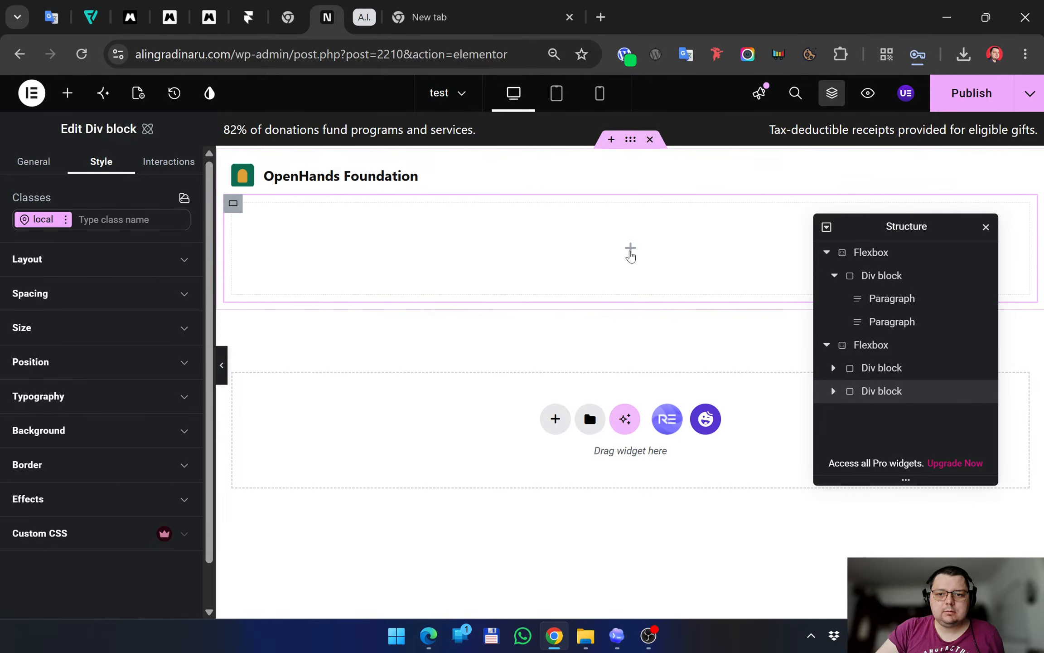
{"action": "left_click", "coordinate": [630, 250]}
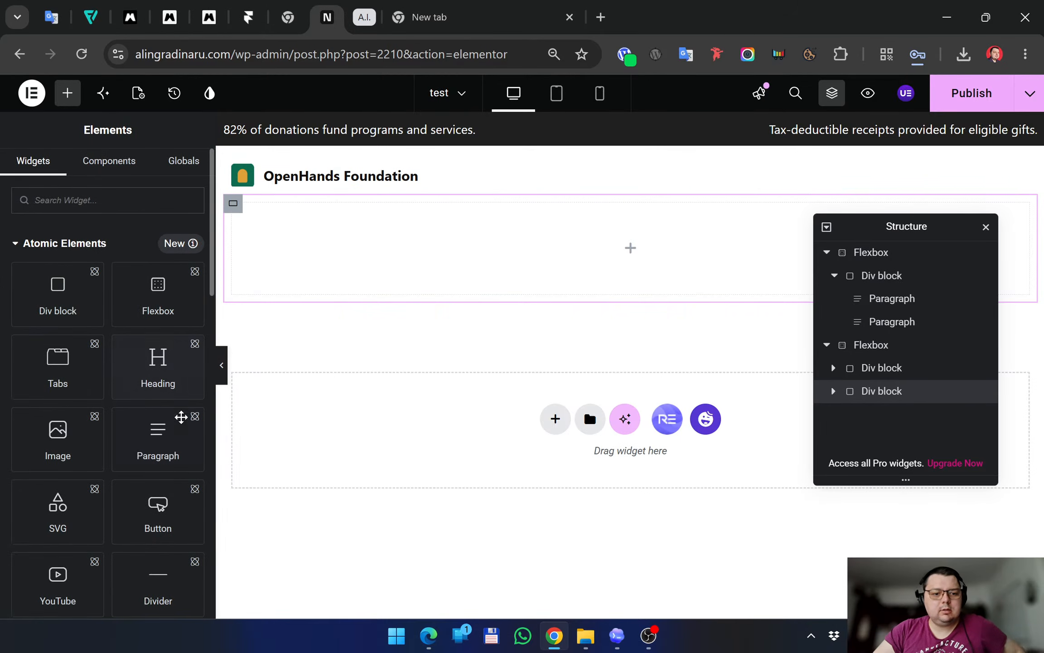
{"action": "left_click_drag", "start_coordinate": [159, 370], "coordinate": [575, 254]}
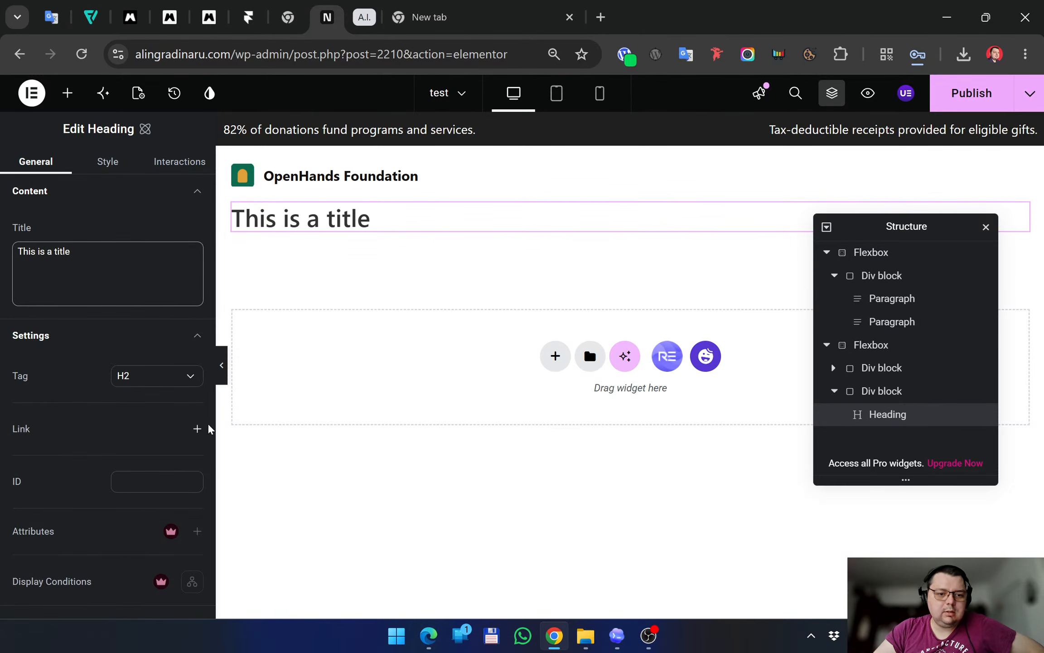
Check the navigation links of the reference template in Microsoft Edge and set the new heading's title to "About"
{"action": "left_click", "coordinate": [428, 634]}
{"action": "scroll", "coordinate": [489, 387], "scroll_direction": "down", "scroll_amount": 2}
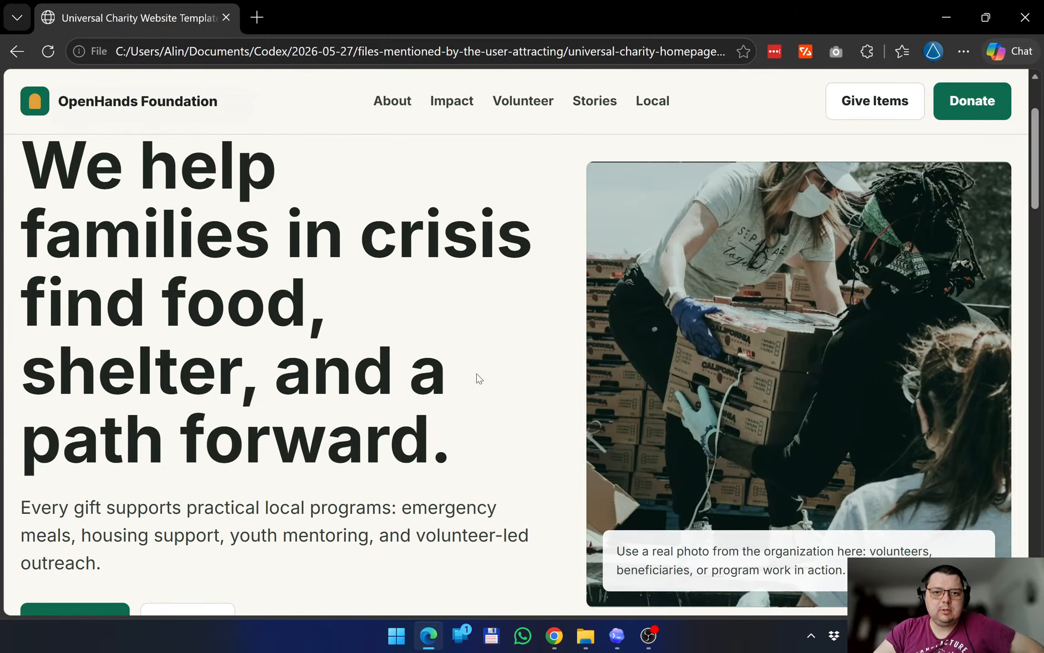
{"action": "scroll", "coordinate": [241, 446], "scroll_direction": "down", "scroll_amount": 15}
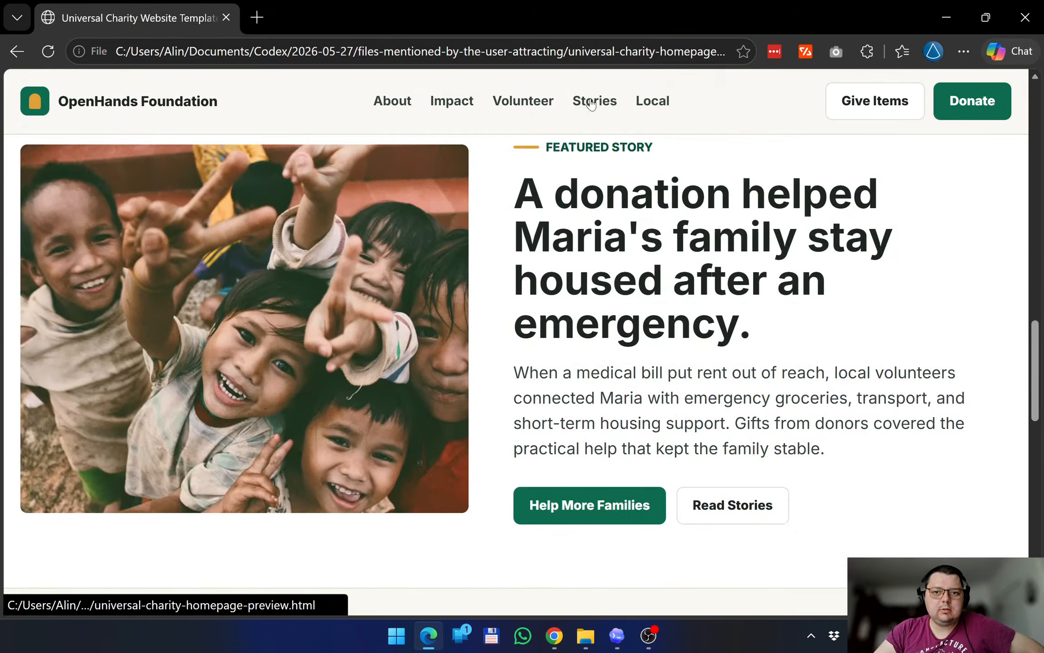
{"action": "scroll", "coordinate": [500, 306], "scroll_direction": "up", "scroll_amount": 17}
{"action": "key", "text": "alt+Tab"}
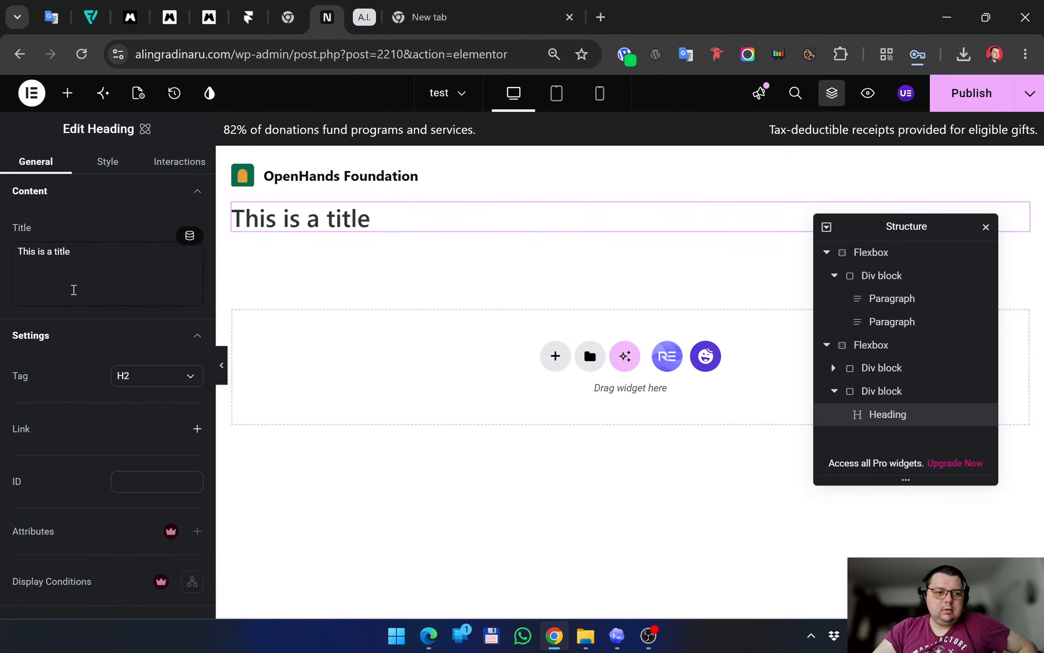
{"action": "left_click_drag", "start_coordinate": [73, 289], "coordinate": [2, 259]}
{"action": "left_click", "coordinate": [428, 635]}
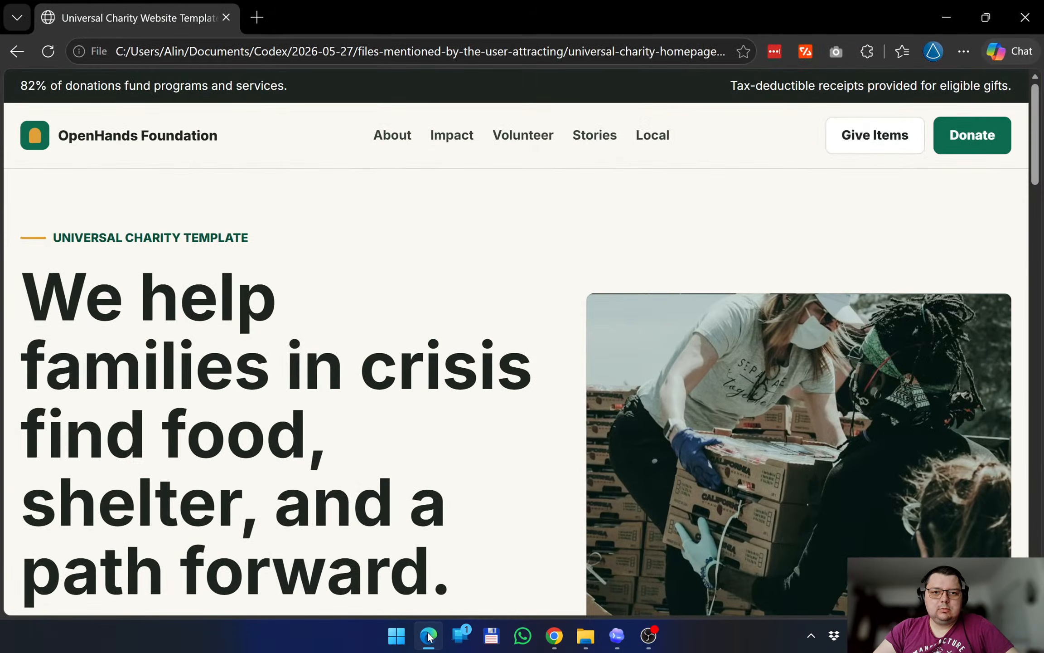
{"action": "left_click", "coordinate": [428, 636]}
{"action": "type", "text": "About"}
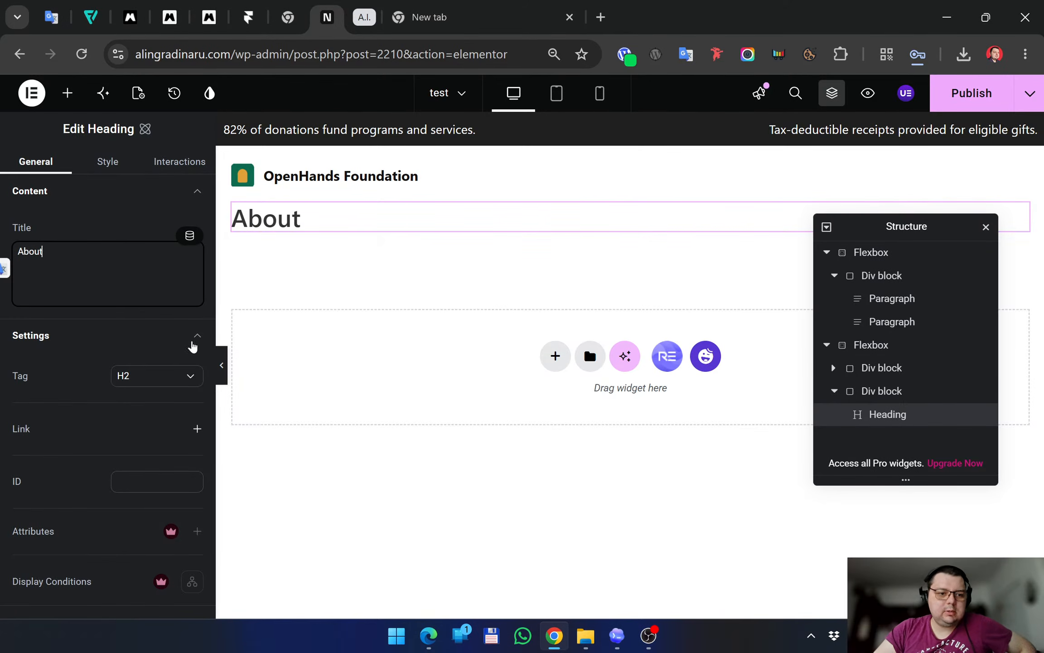
Set the About heading's tag to H5
{"action": "left_click", "coordinate": [156, 376]}
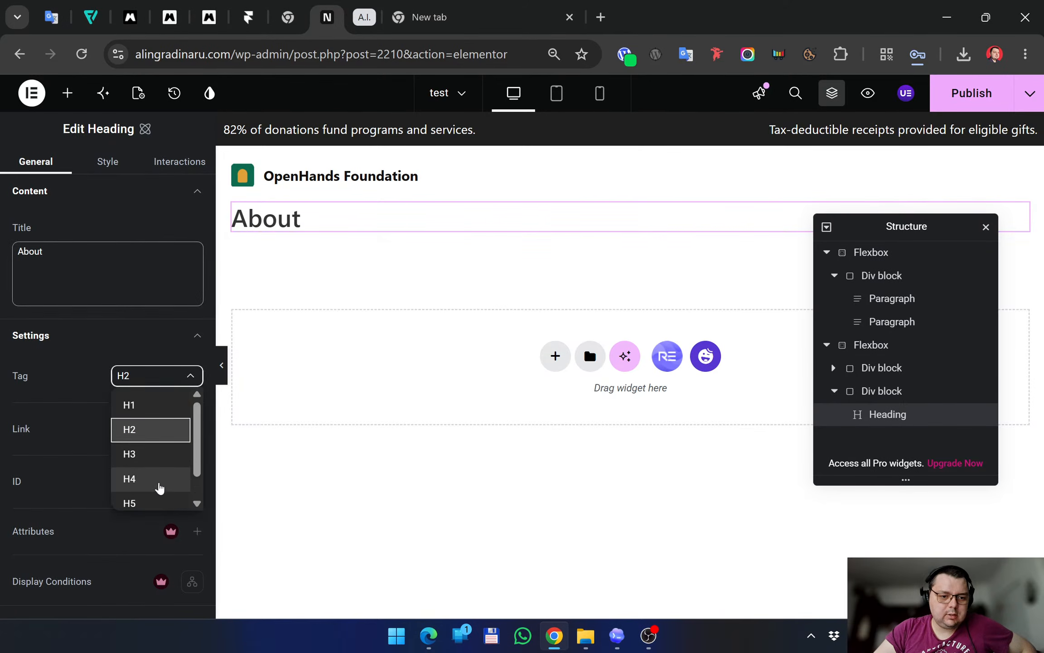
{"action": "scroll", "coordinate": [159, 476], "scroll_direction": "down", "scroll_amount": 1}
{"action": "left_click", "coordinate": [163, 479]}
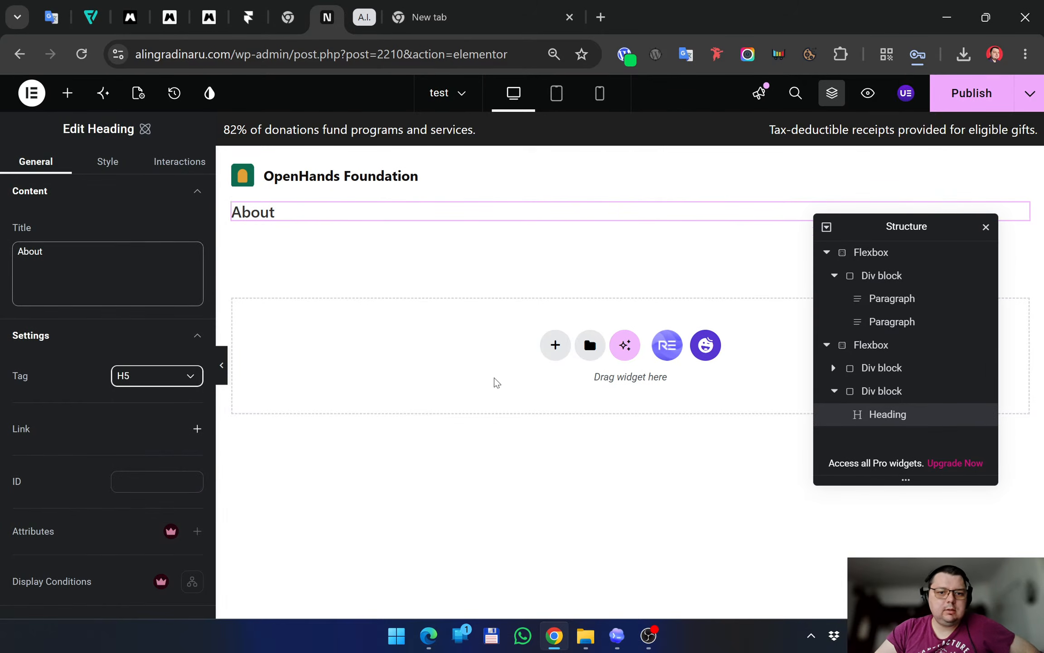
{"action": "double_click", "coordinate": [328, 206]}
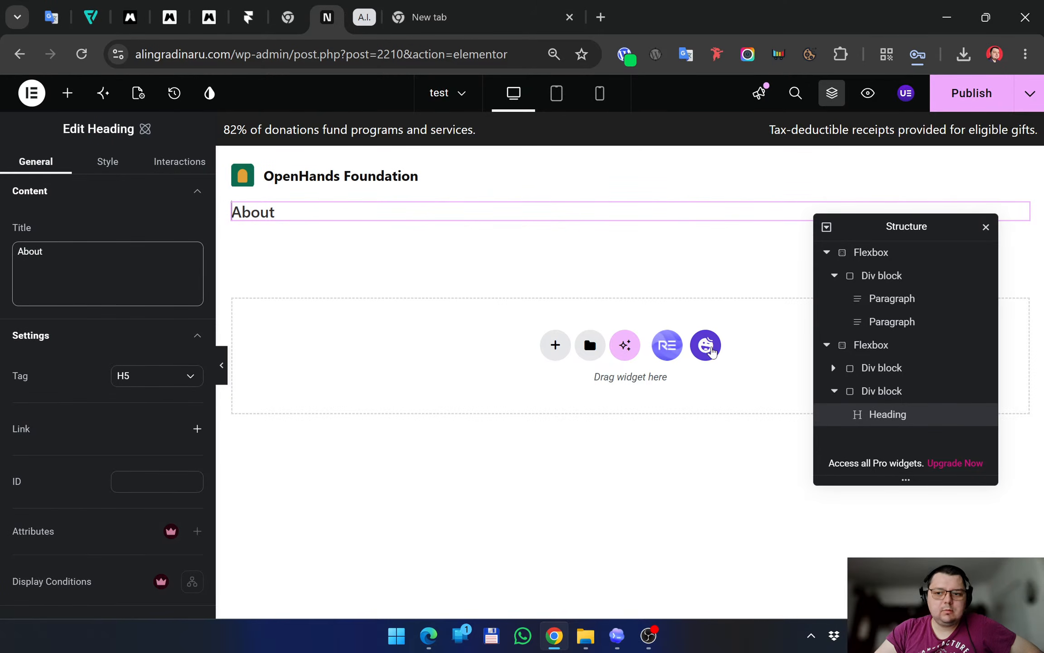
Duplicate the About heading and replace the copy's title with "Impact" copied from the reference template's navigation in Microsoft Edge
{"action": "right_click", "coordinate": [907, 417]}
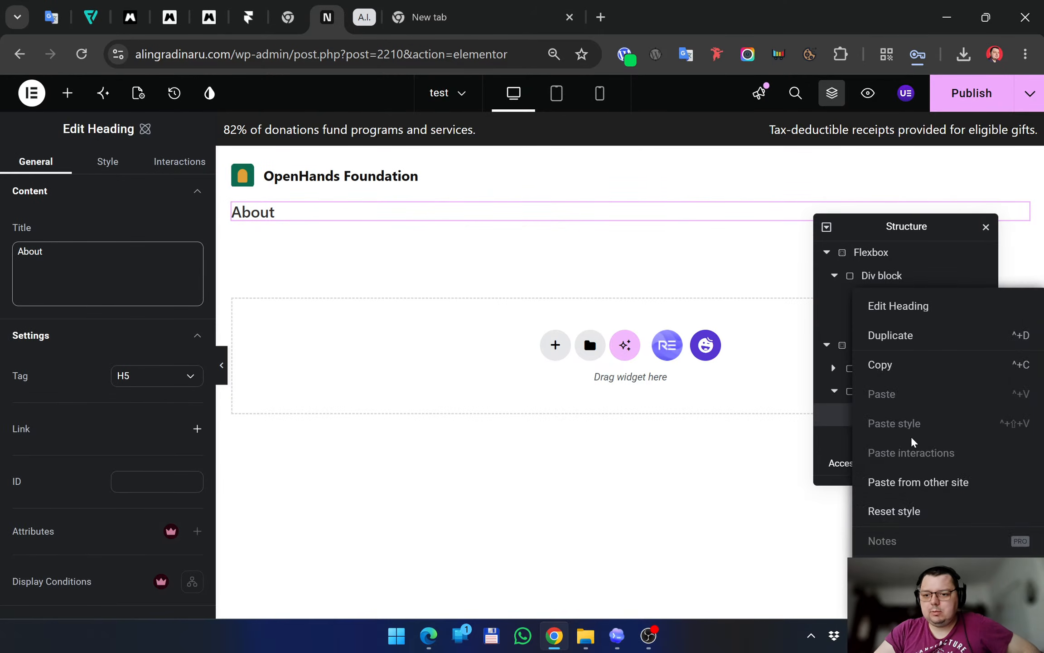
{"action": "left_click", "coordinate": [928, 341]}
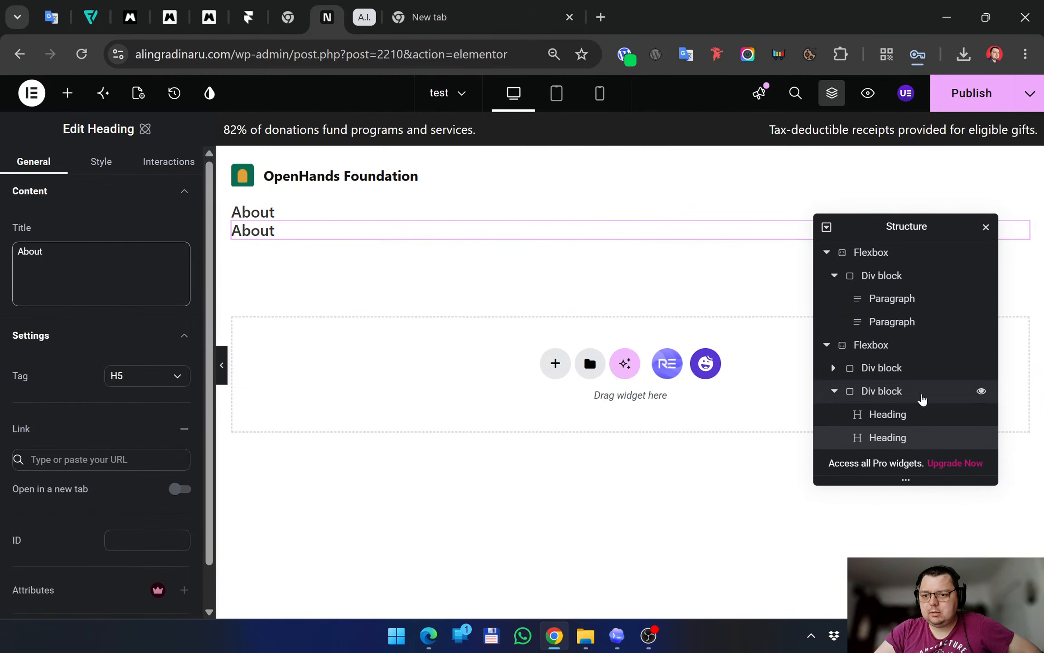
{"action": "key", "text": "alt+Tab"}
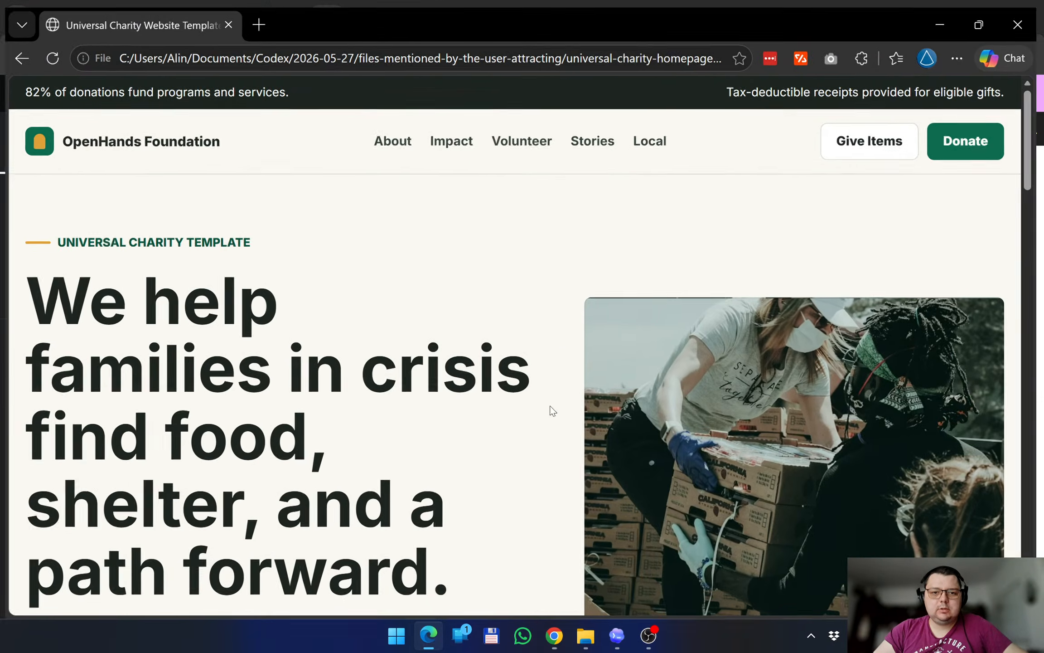
{"action": "left_click_drag", "start_coordinate": [484, 138], "coordinate": [432, 137]}
{"action": "key", "text": "ctrl+c"}
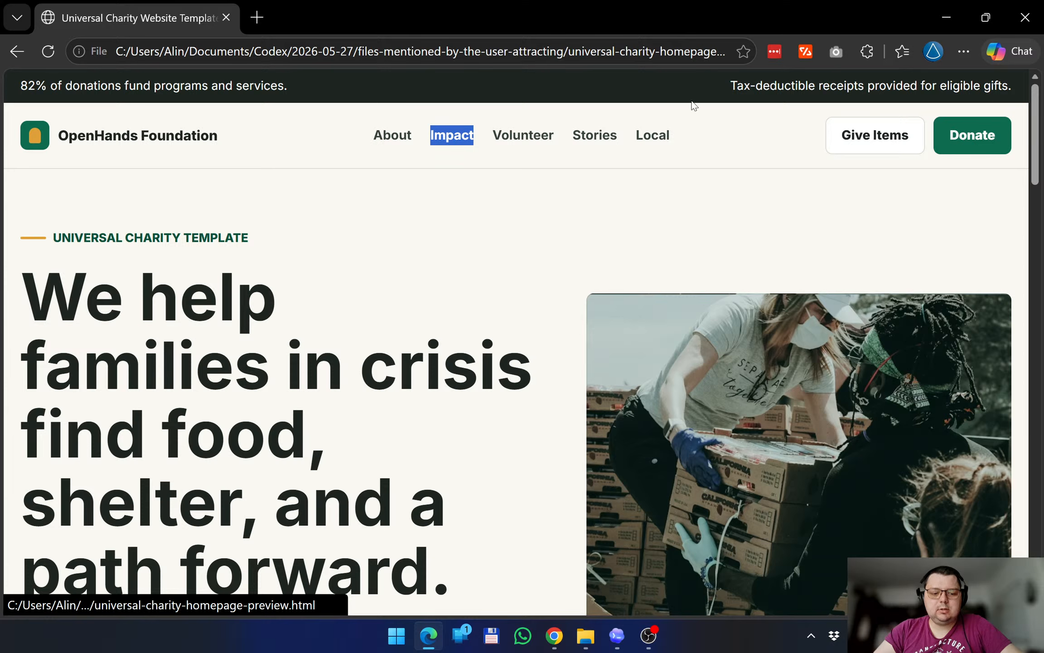
{"action": "left_click", "coordinate": [944, 11]}
{"action": "left_click_drag", "start_coordinate": [56, 255], "coordinate": [7, 239]}
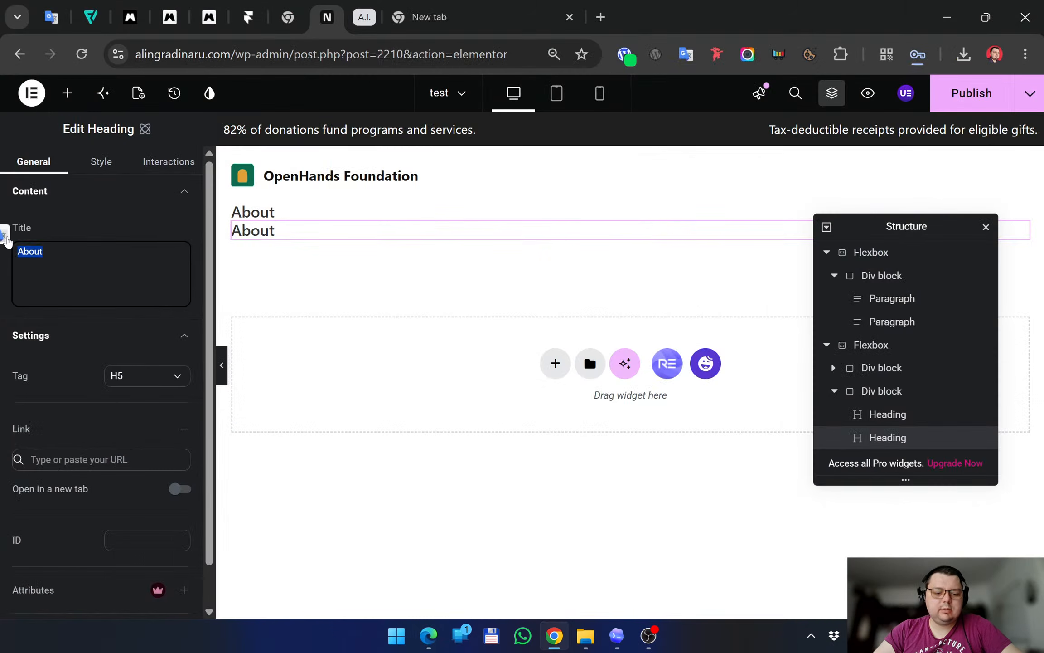
{"action": "key", "text": "ctrl+v"}
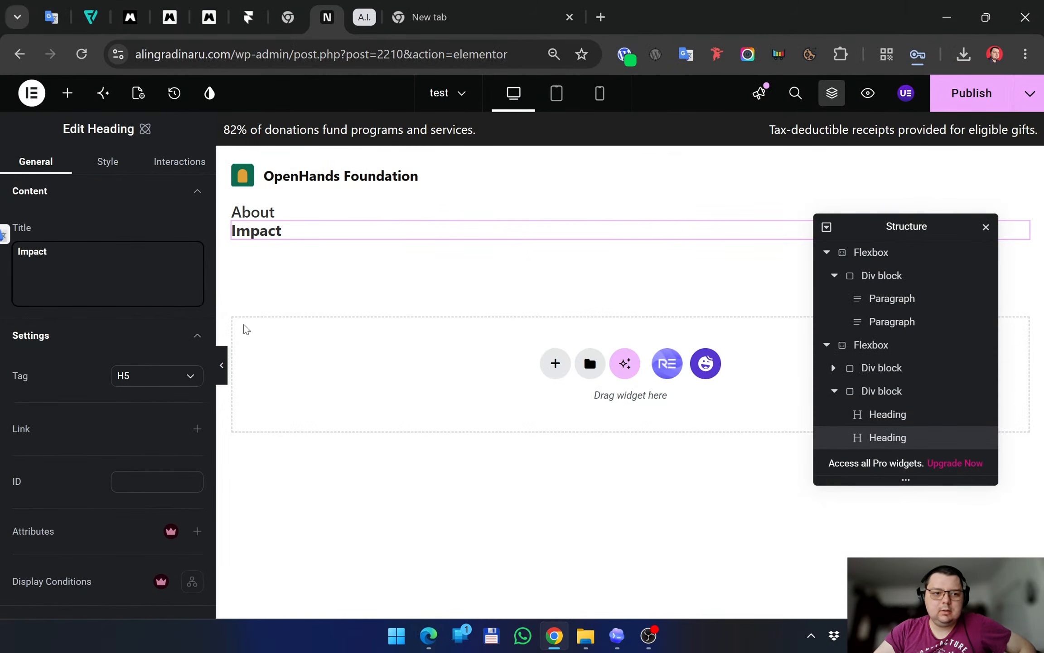
Try the H4 and H6 tags on the Impact heading and return it to H5
{"action": "left_click", "coordinate": [157, 377]}
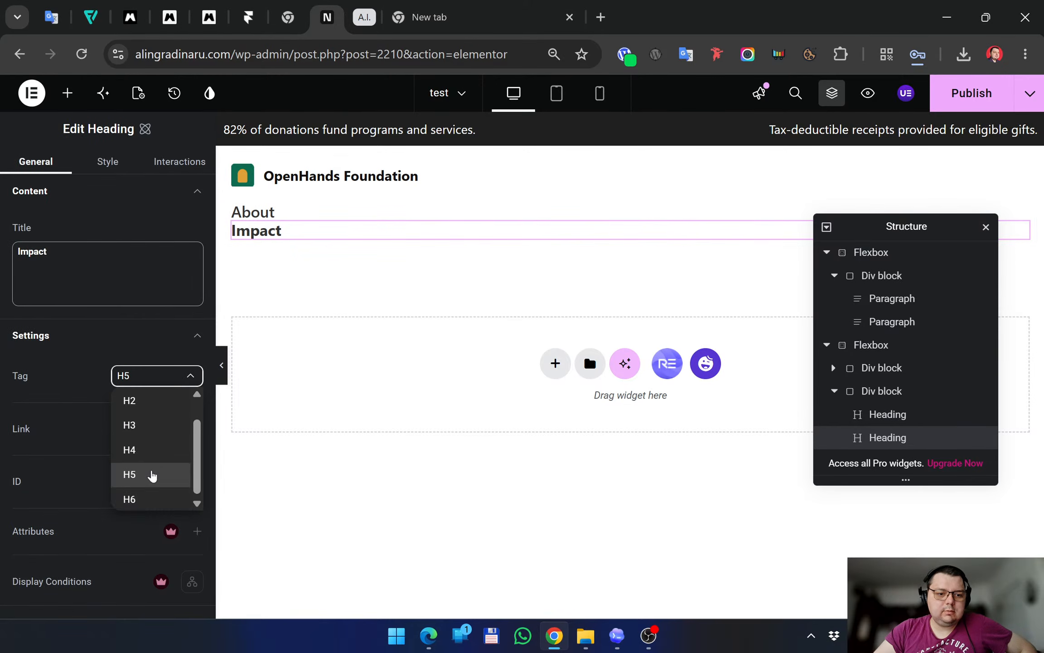
{"action": "scroll", "coordinate": [149, 481], "scroll_direction": "up", "scroll_amount": 1}
{"action": "right_click", "coordinate": [145, 461]}
{"action": "key", "text": "Escape"}
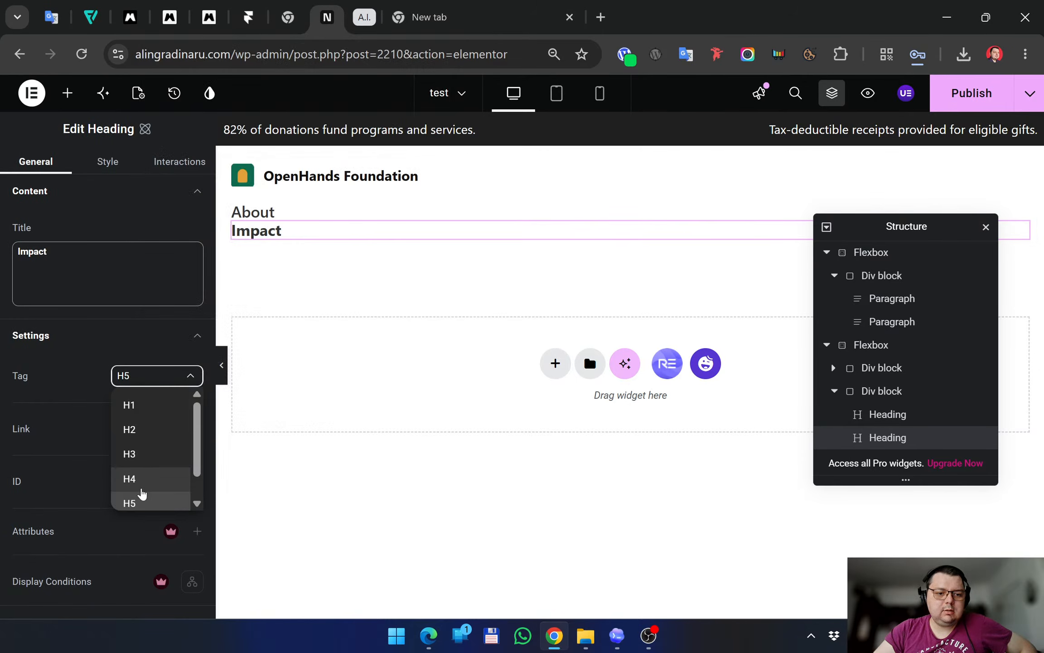
{"action": "left_click", "coordinate": [142, 489]}
{"action": "left_click", "coordinate": [163, 376]}
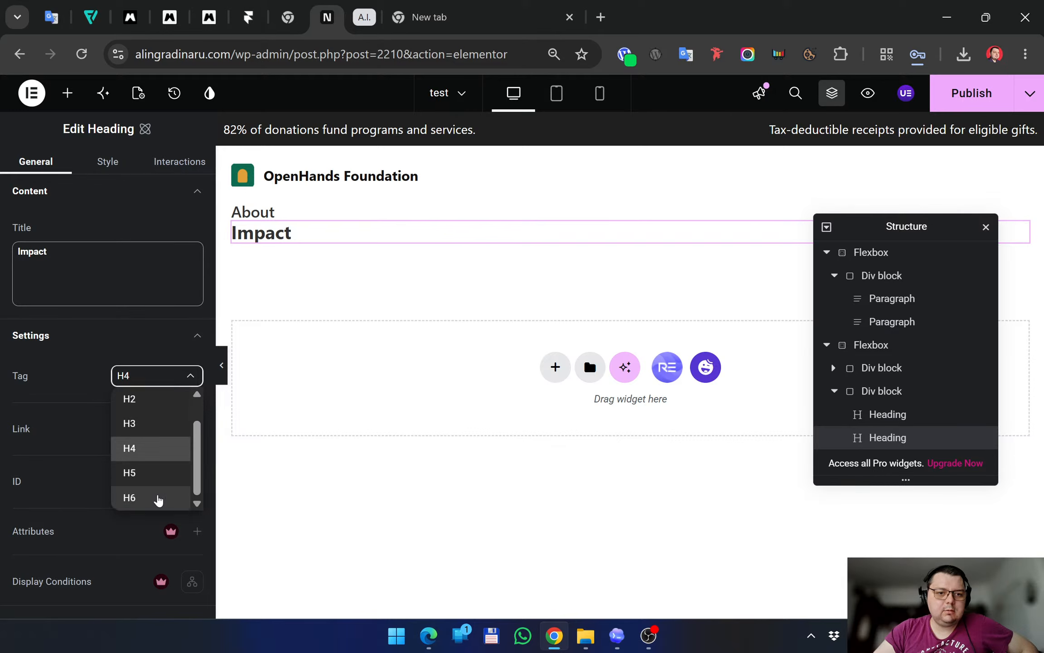
{"action": "left_click", "coordinate": [158, 498]}
{"action": "left_click", "coordinate": [164, 377]}
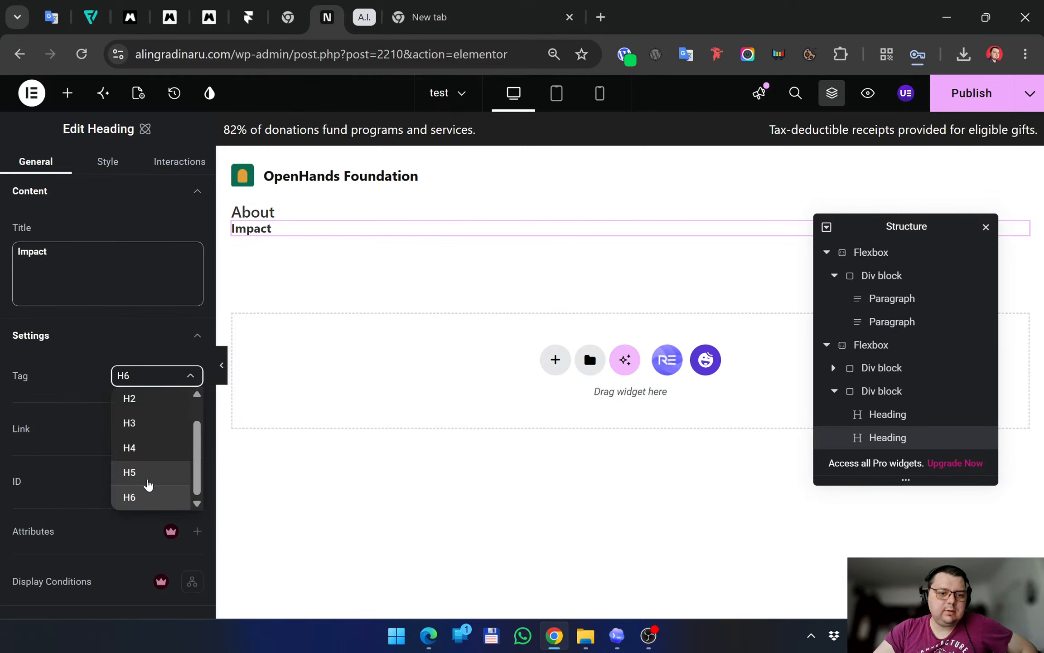
{"action": "left_click", "coordinate": [147, 473]}
Compare the About and Impact headings, examining the Impact heading's typography settings and title text
{"action": "left_click", "coordinate": [234, 209]}
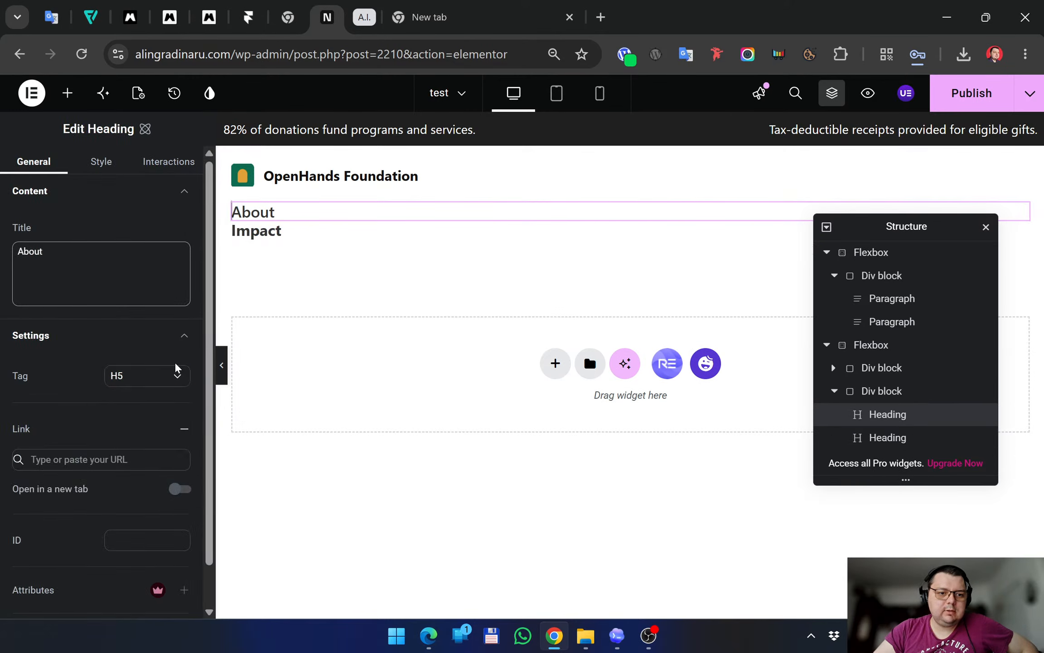
{"action": "left_click", "coordinate": [275, 231]}
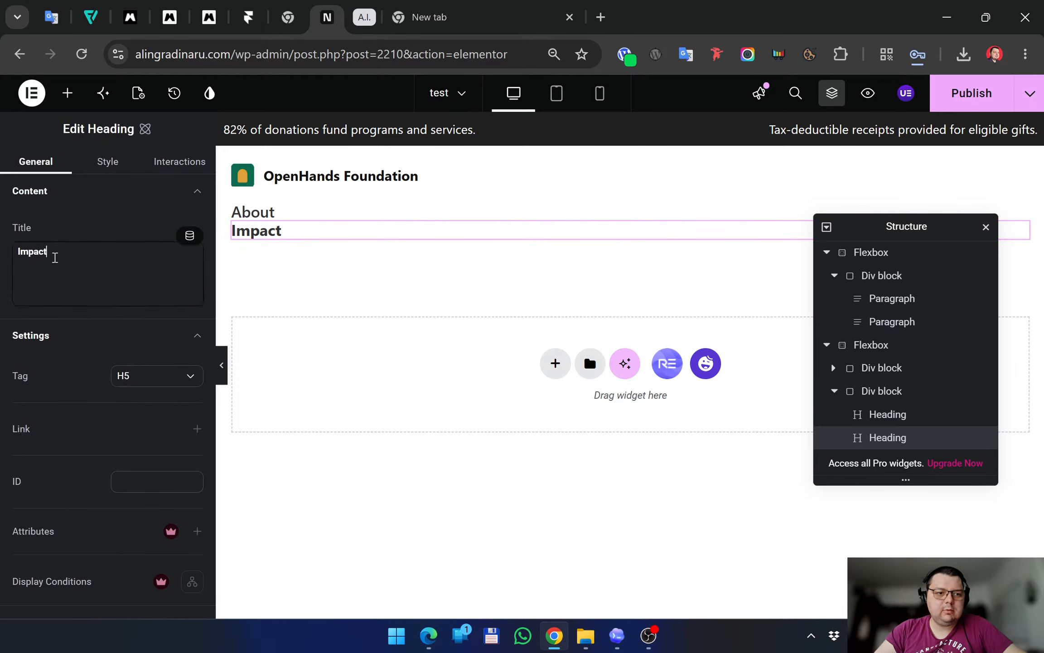
{"action": "double_click", "coordinate": [51, 254]}
{"action": "left_click", "coordinate": [119, 168]}
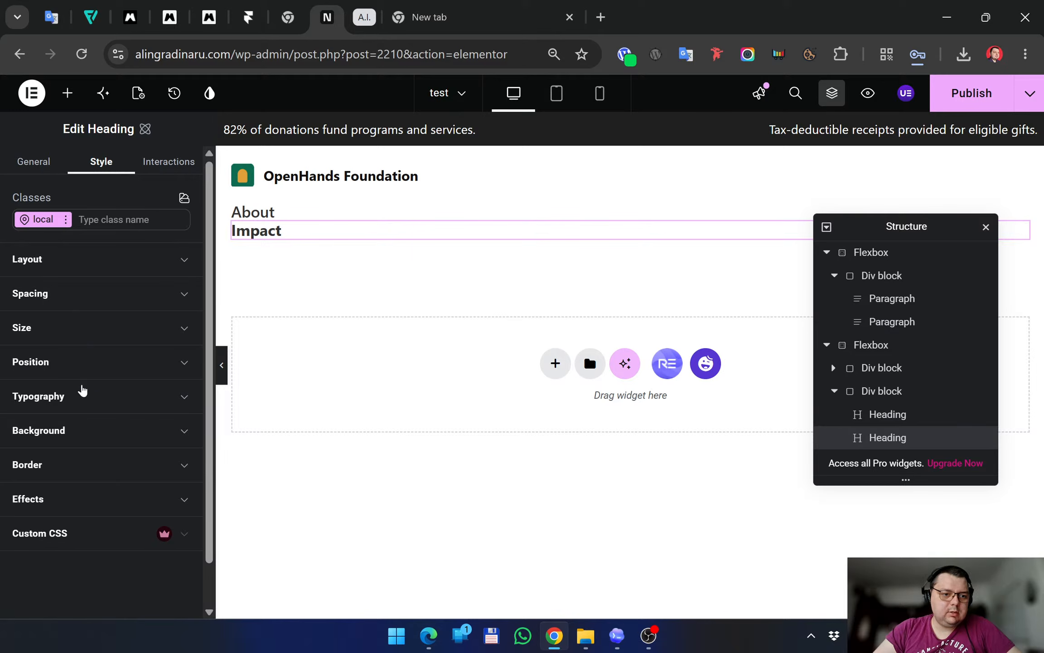
{"action": "left_click", "coordinate": [78, 397]}
{"action": "scroll", "coordinate": [86, 431], "scroll_direction": "down", "scroll_amount": 3}
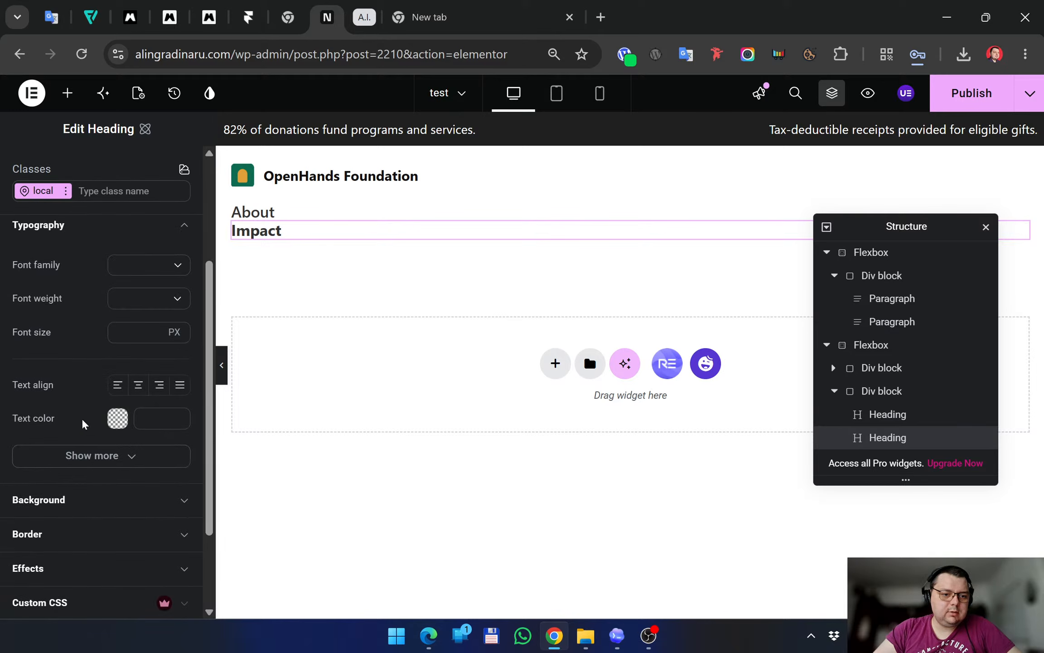
{"action": "scroll", "coordinate": [82, 424], "scroll_direction": "down", "scroll_amount": 2}
{"action": "left_click", "coordinate": [90, 339]}
{"action": "scroll", "coordinate": [48, 410], "scroll_direction": "down", "scroll_amount": 3}
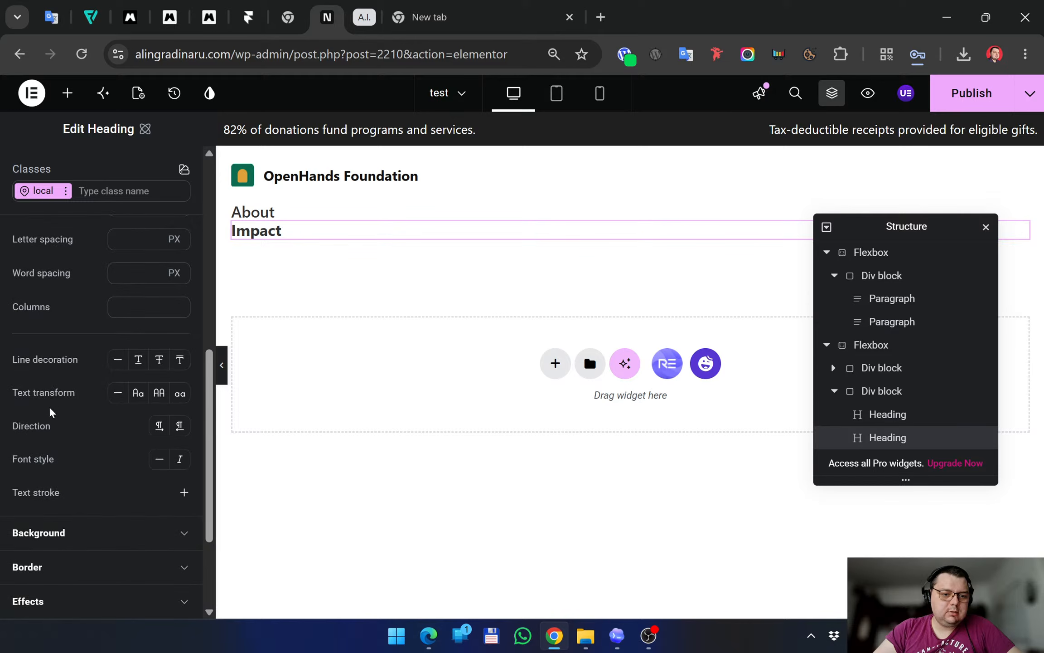
{"action": "scroll", "coordinate": [78, 404], "scroll_direction": "up", "scroll_amount": 6}
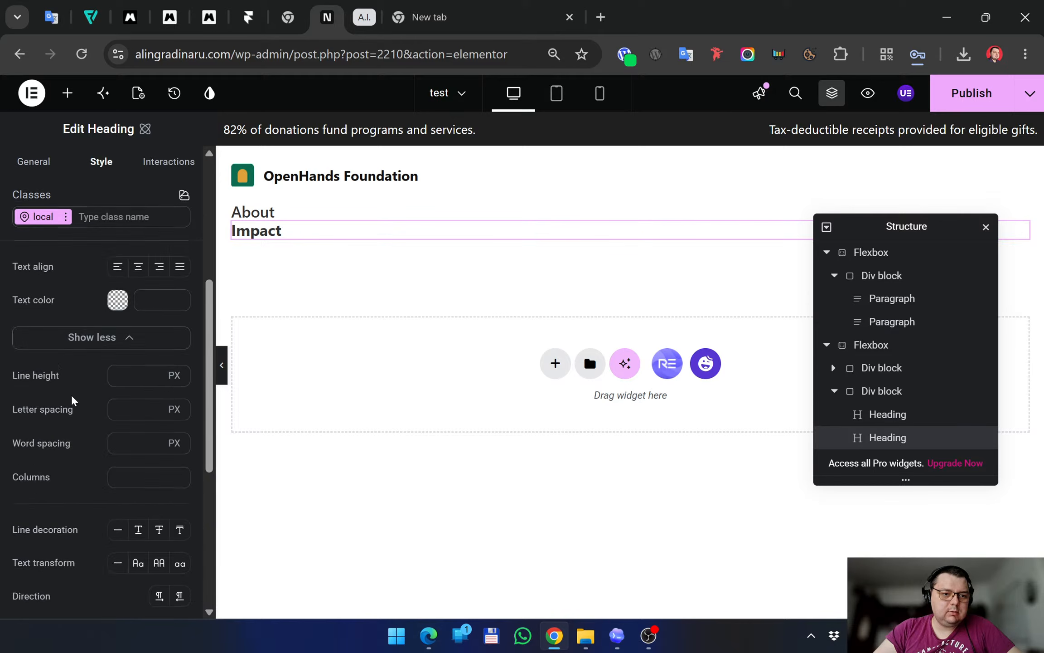
{"action": "scroll", "coordinate": [78, 403], "scroll_direction": "up", "scroll_amount": 2}
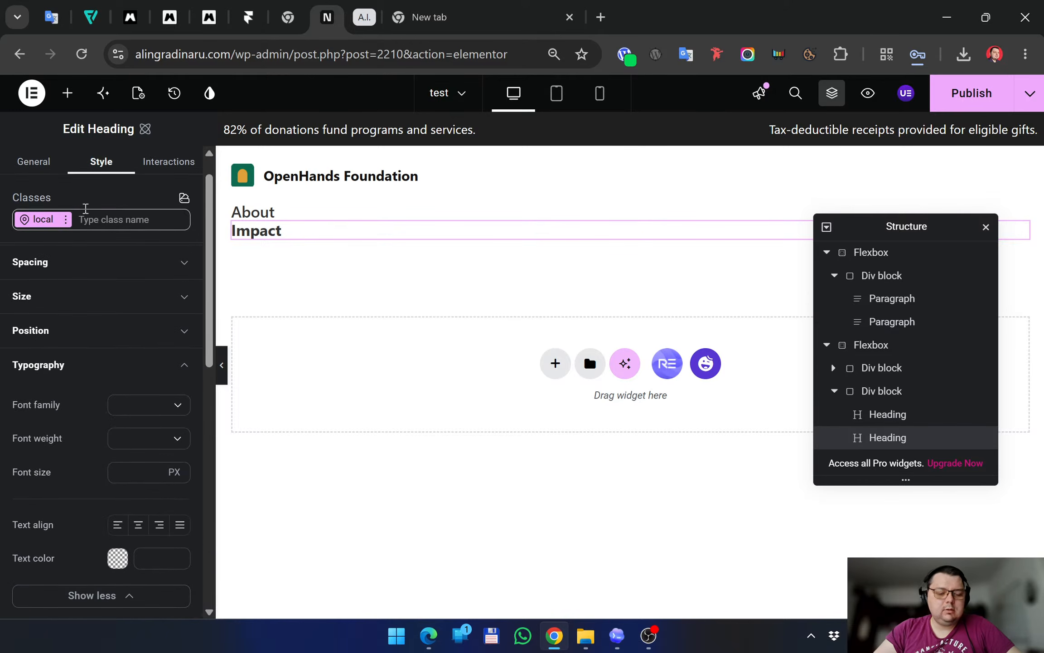
{"action": "left_click", "coordinate": [34, 161]}
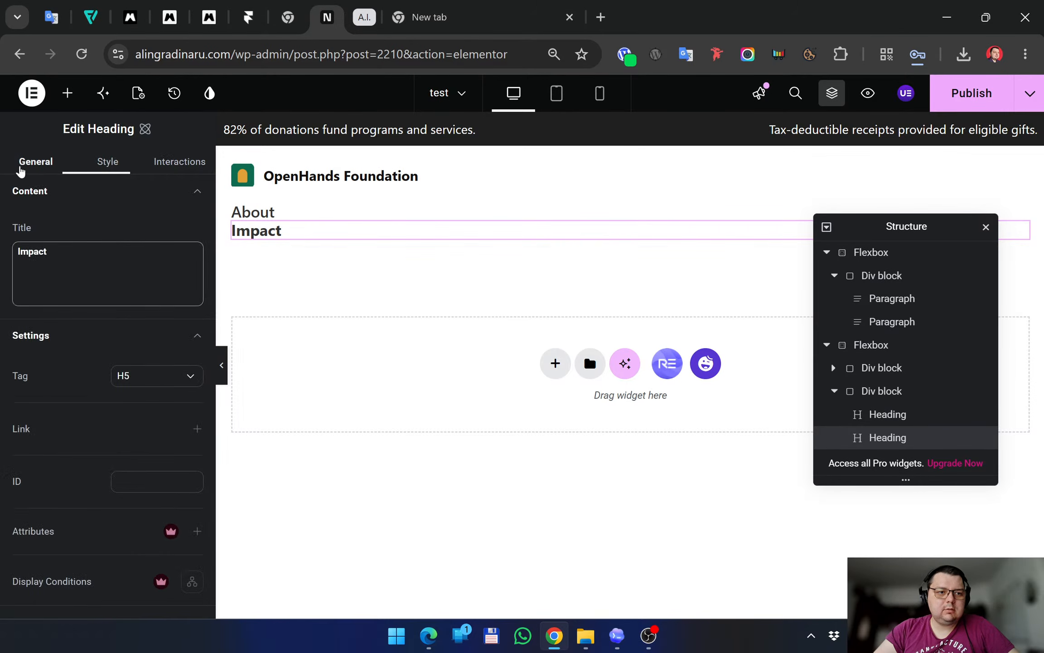
{"action": "left_click", "coordinate": [85, 280]}
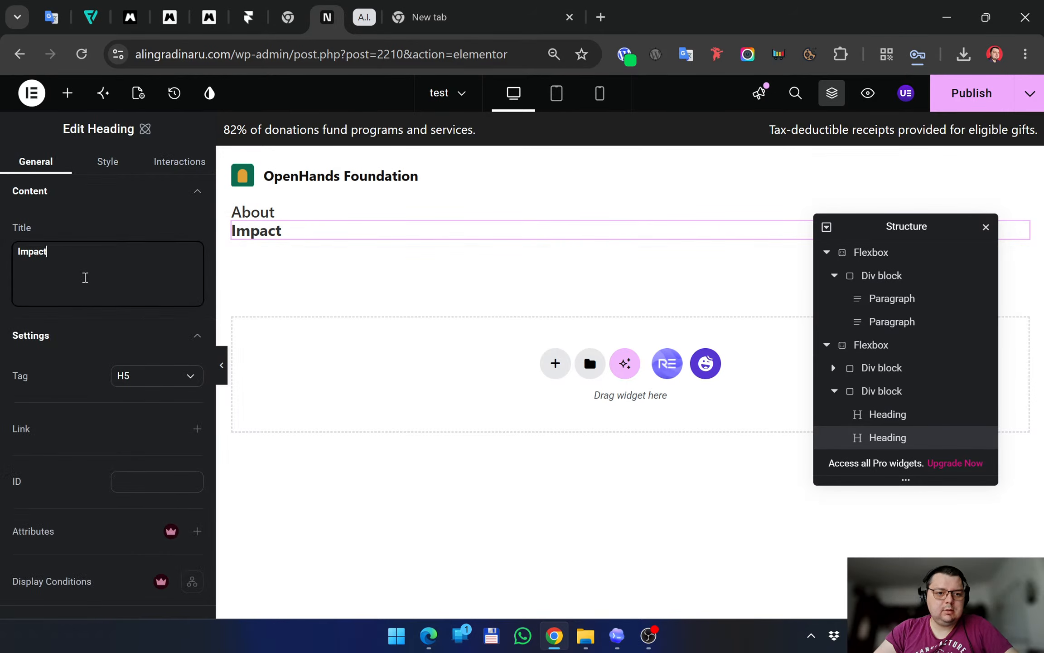
{"action": "left_click_drag", "start_coordinate": [85, 277], "coordinate": [2, 256]}
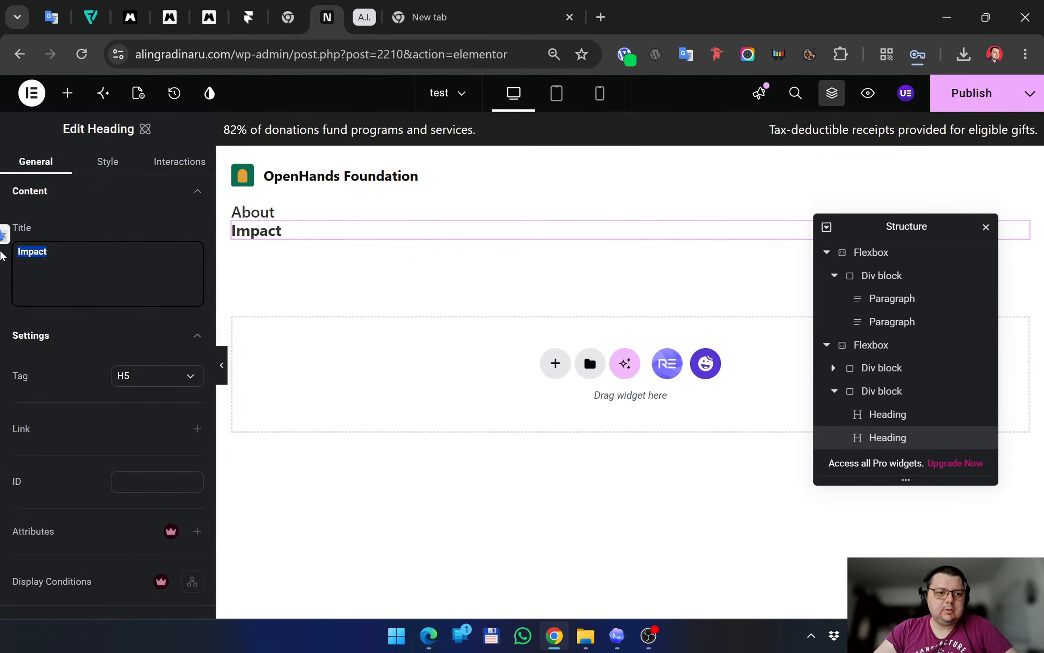
{"action": "left_click", "coordinate": [358, 297]}
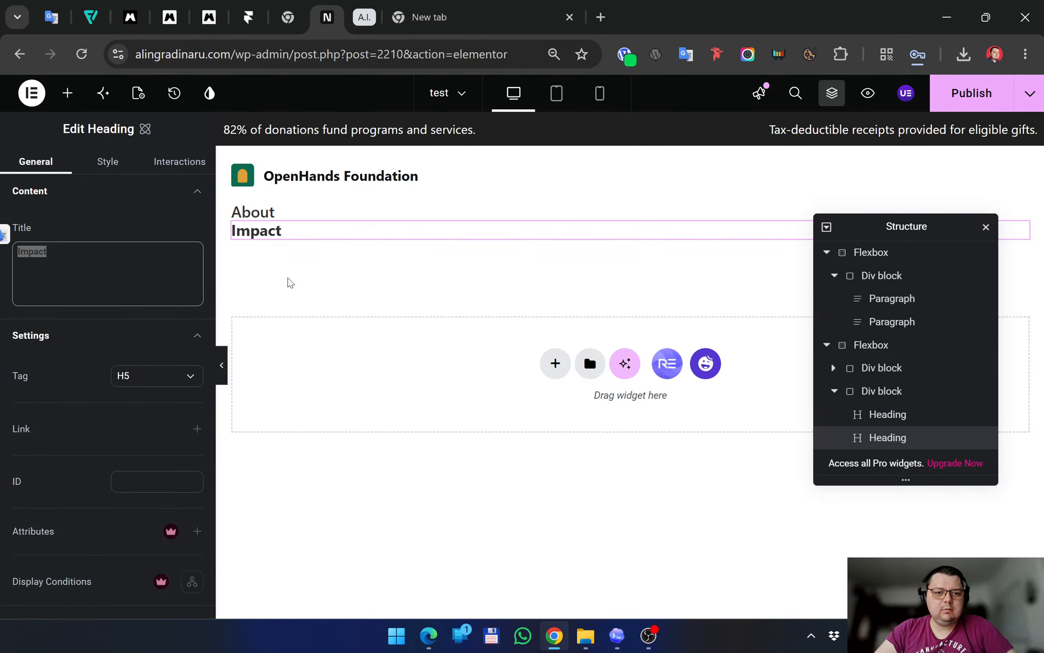
Delete the bold Impact heading, duplicate the About heading in its place and title the copy "Impact"
{"action": "key", "text": "Delete"}
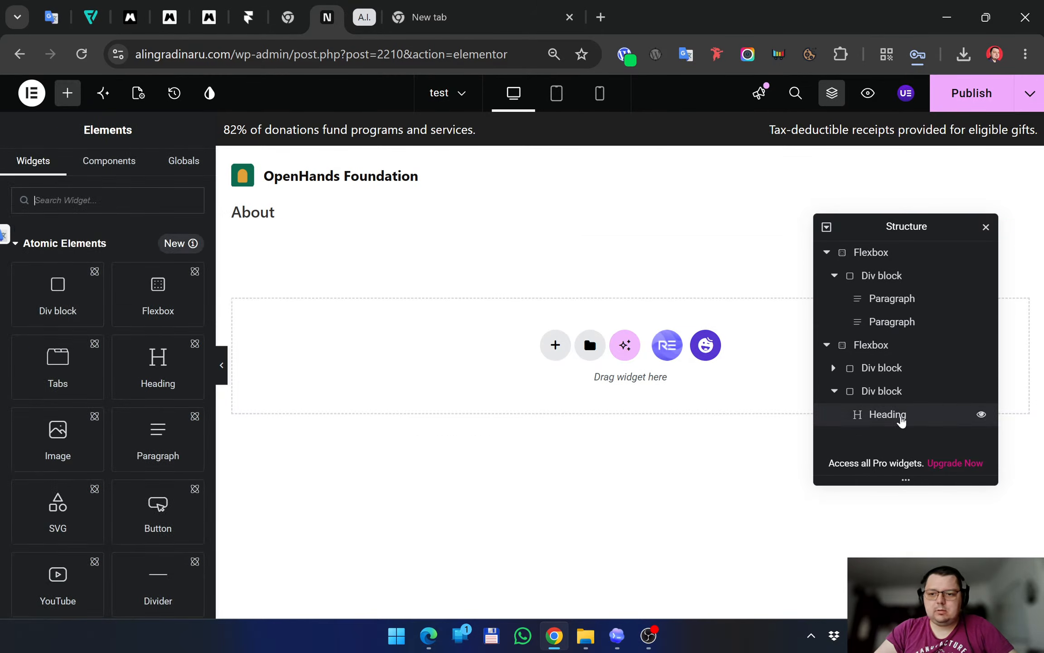
{"action": "right_click", "coordinate": [902, 420]}
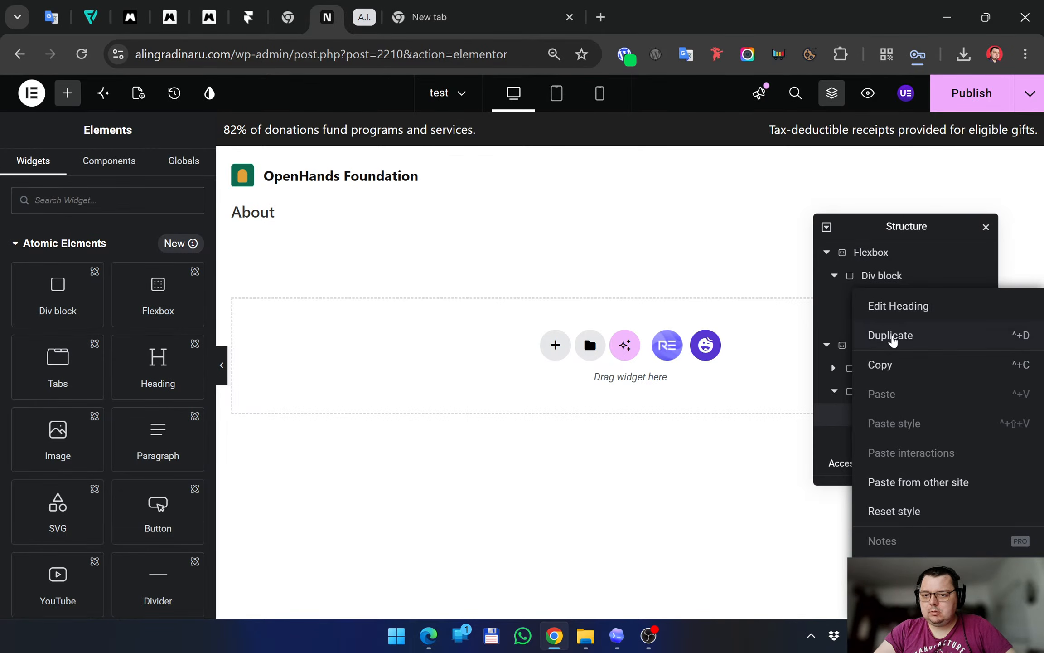
{"action": "left_click", "coordinate": [891, 336]}
{"action": "left_click_drag", "start_coordinate": [133, 264], "coordinate": [20, 252]}
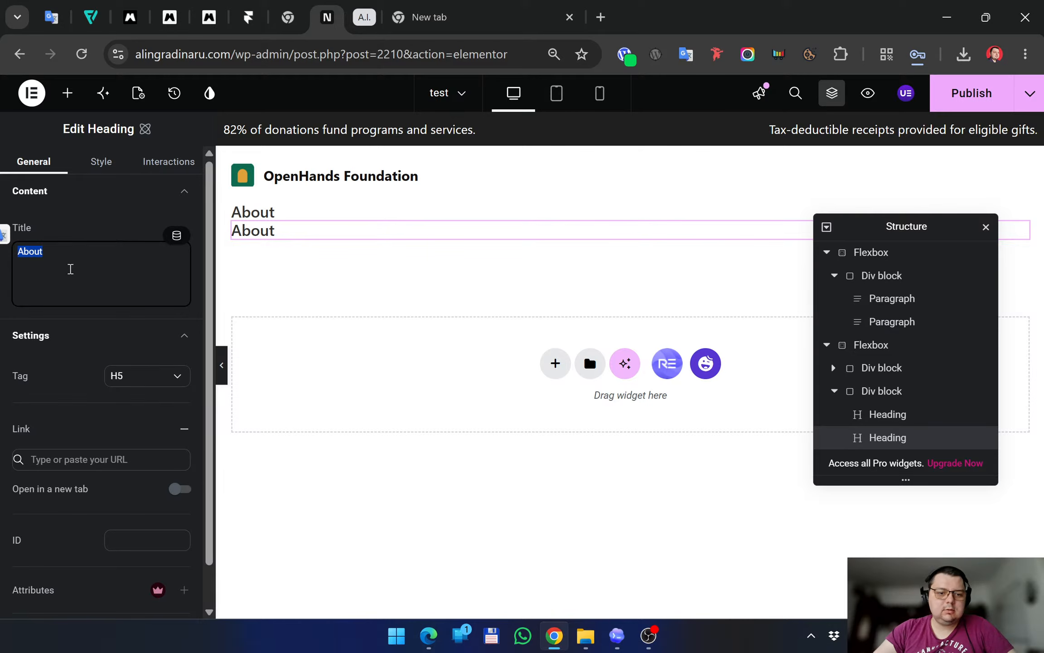
{"action": "left_click", "coordinate": [428, 636]}
{"action": "left_click", "coordinate": [429, 636]}
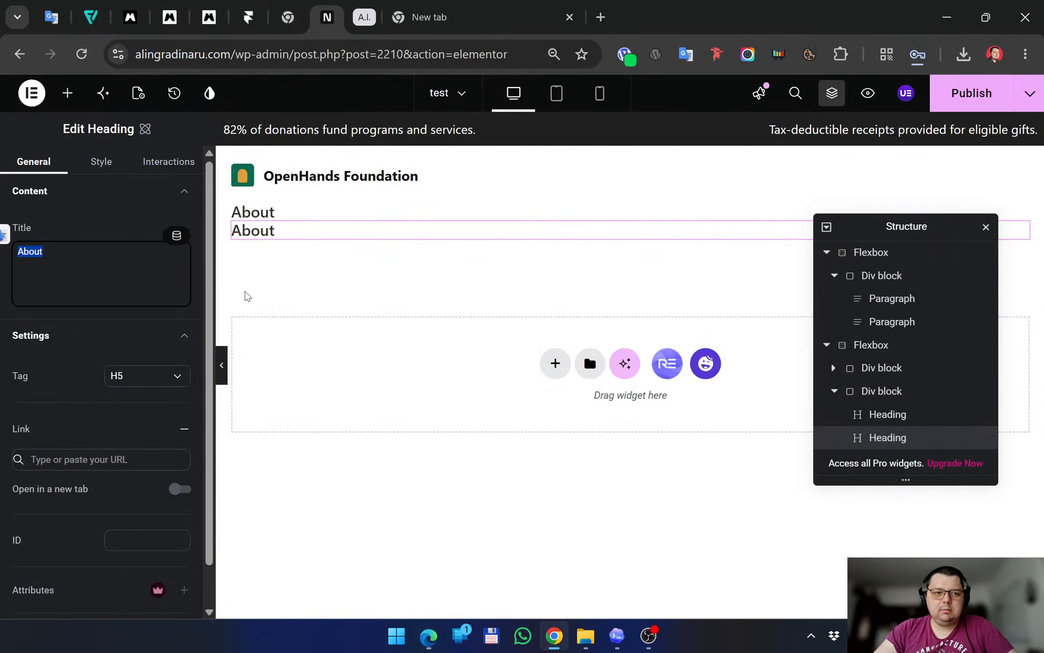
{"action": "left_click_drag", "start_coordinate": [83, 263], "coordinate": [8, 259]}
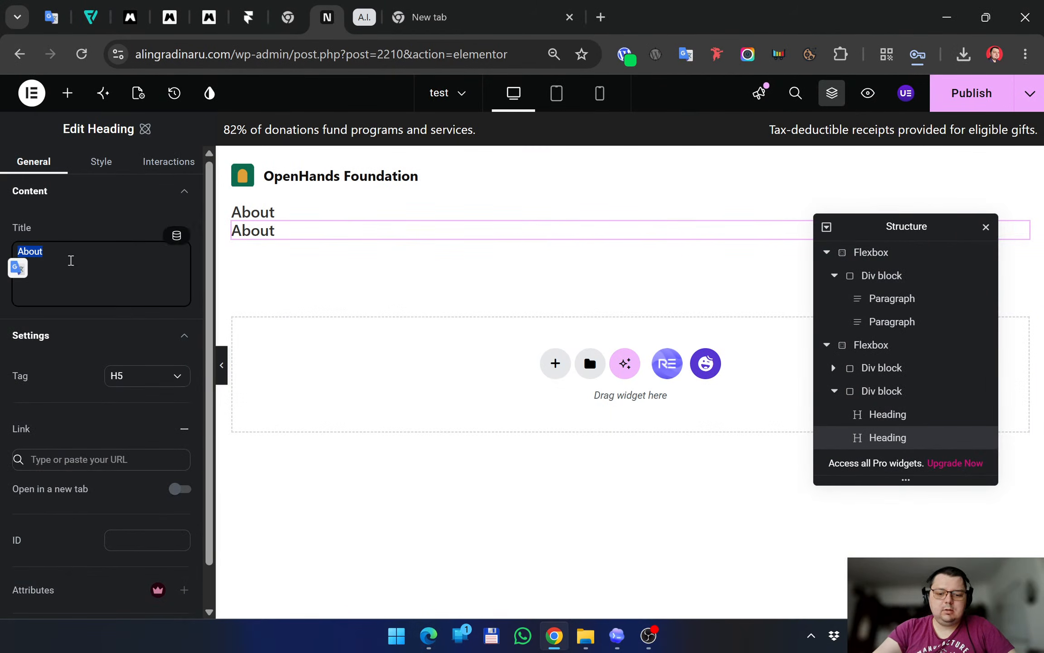
{"action": "type", "text": "Impact"}
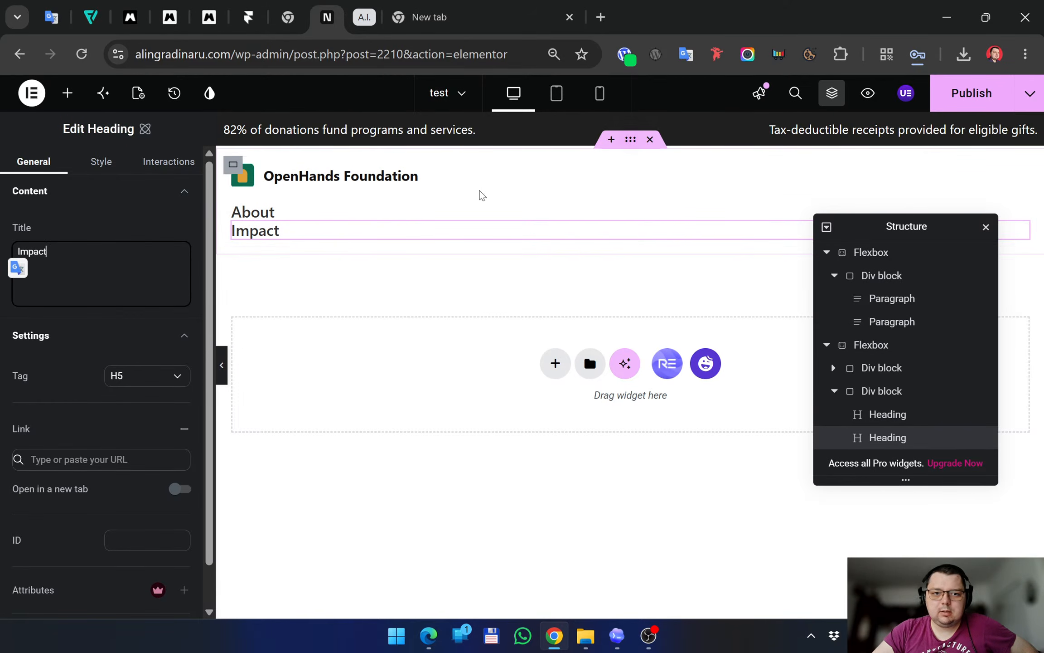
Try inline-block display on the OpenHands Foundation logo's div block and undo the change
{"action": "left_click", "coordinate": [428, 636]}
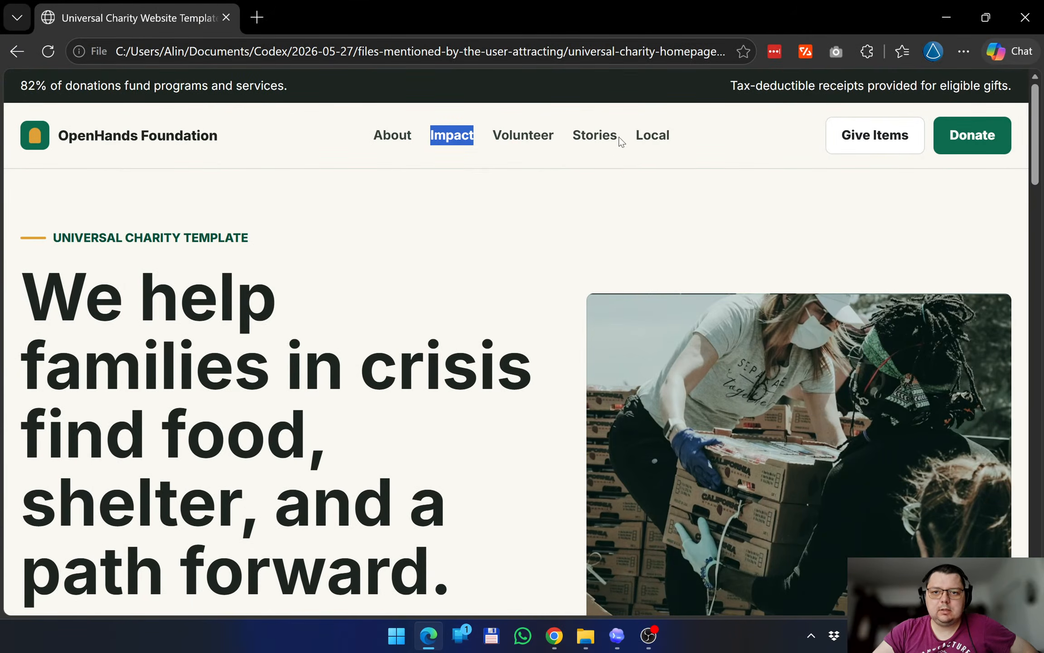
{"action": "left_click", "coordinate": [946, 17]}
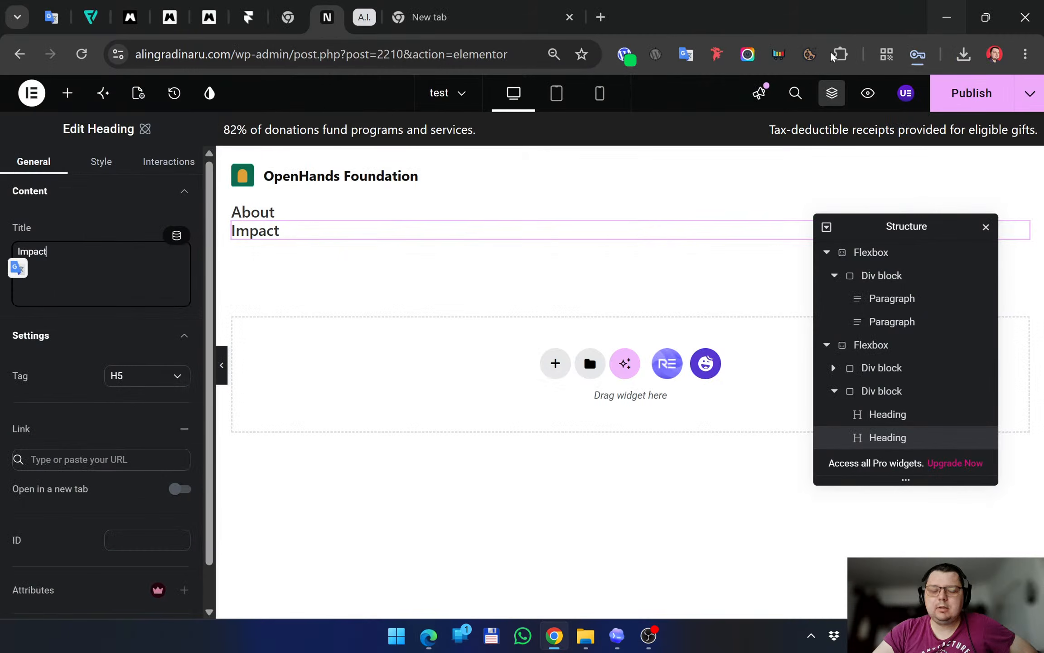
{"action": "left_click", "coordinate": [233, 204]}
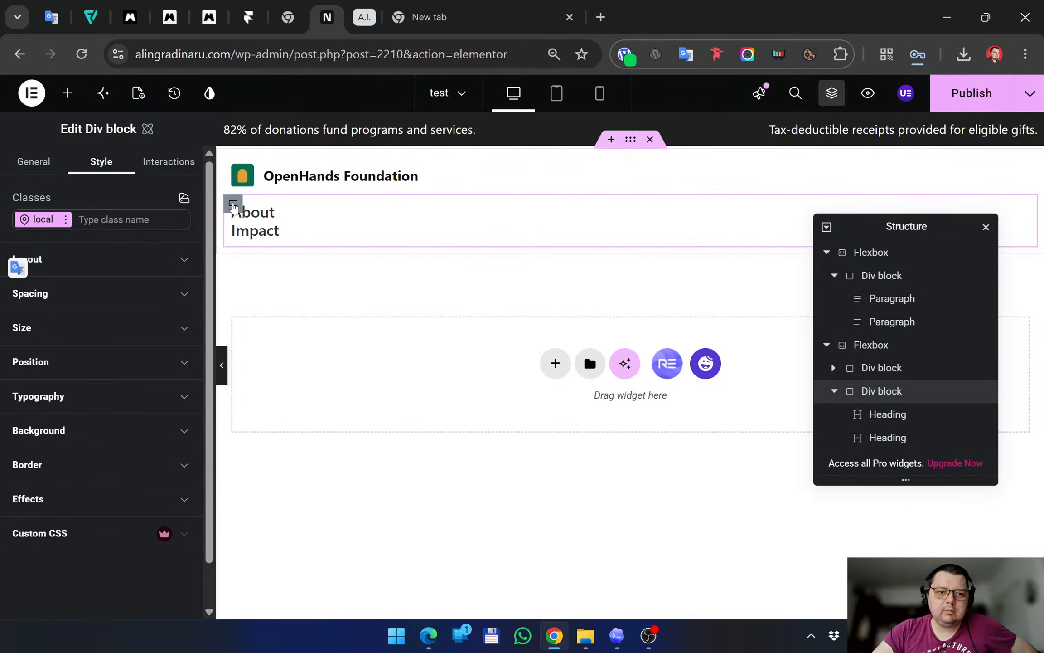
{"action": "left_click_drag", "start_coordinate": [233, 205], "coordinate": [260, 222]}
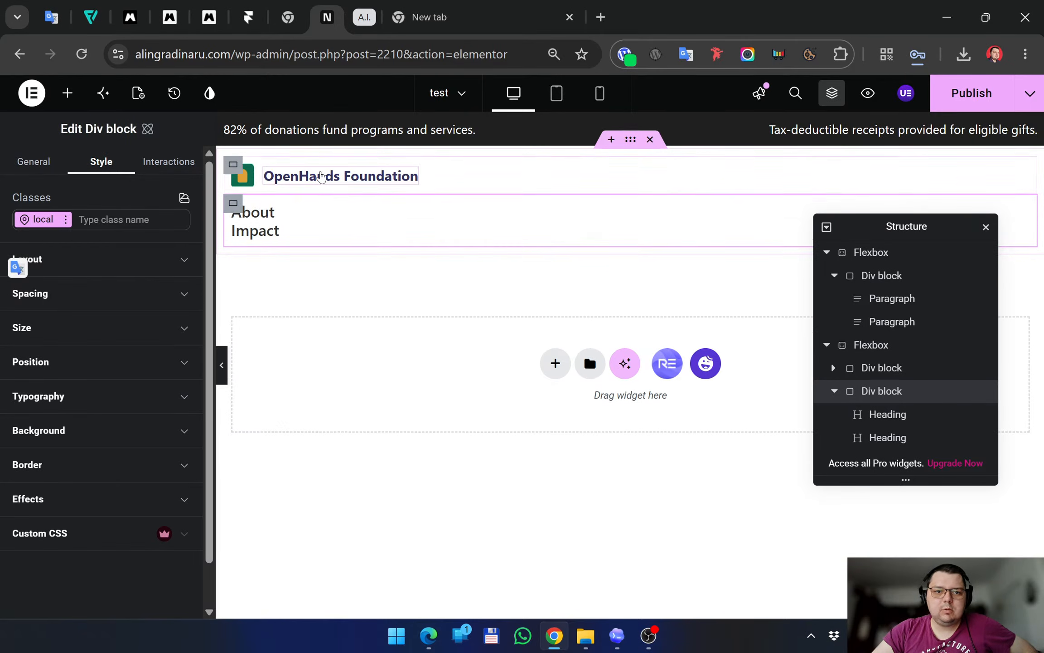
{"action": "left_click", "coordinate": [233, 164]}
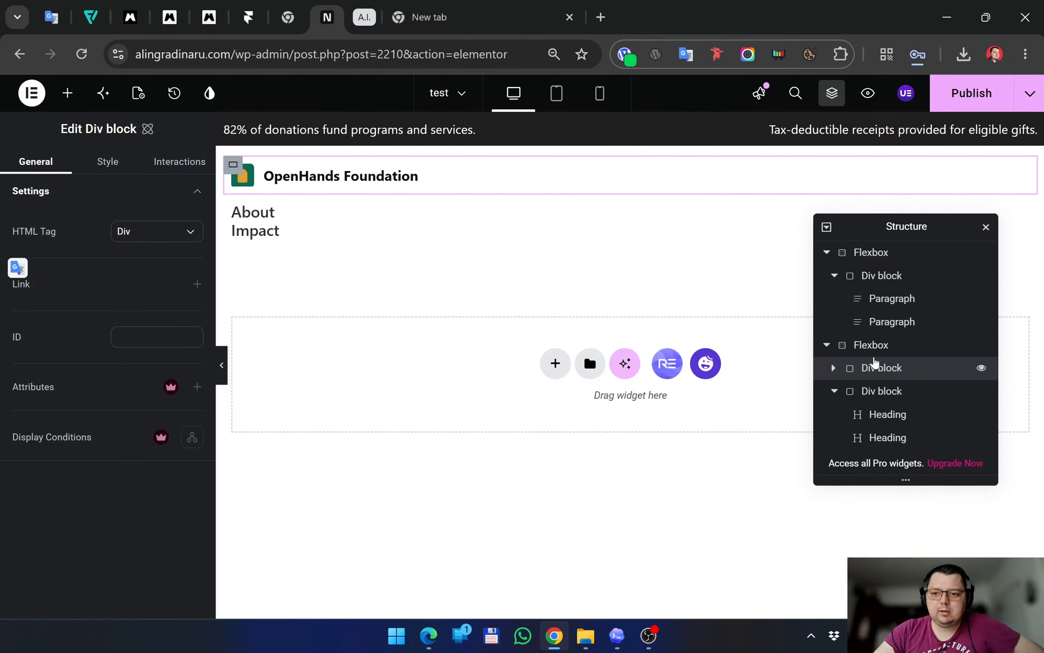
{"action": "left_click", "coordinate": [104, 162]}
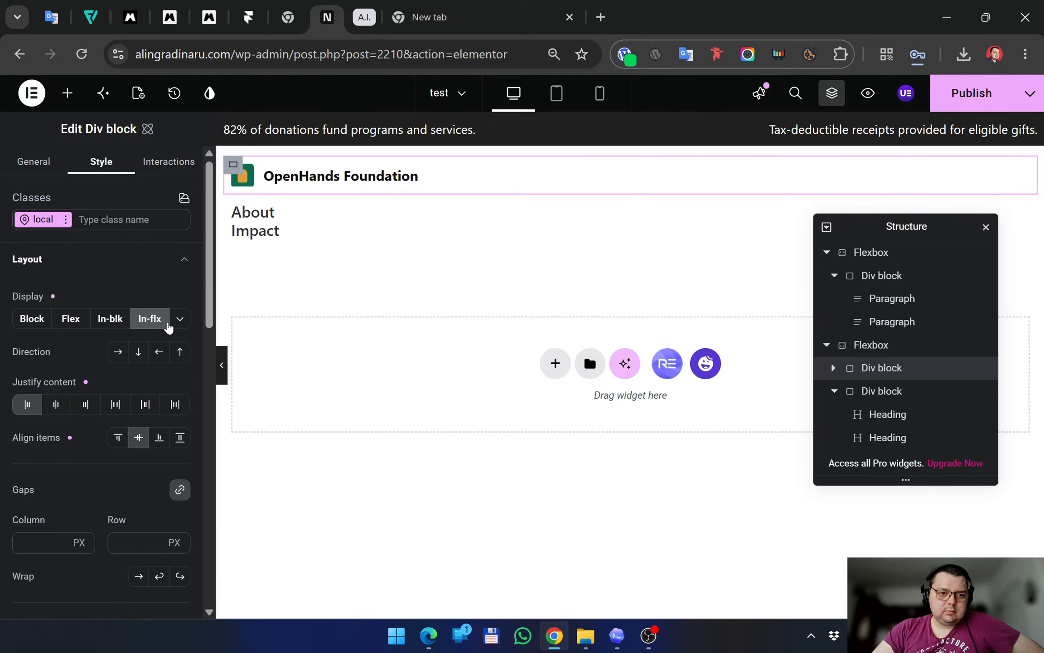
{"action": "left_click", "coordinate": [115, 320]}
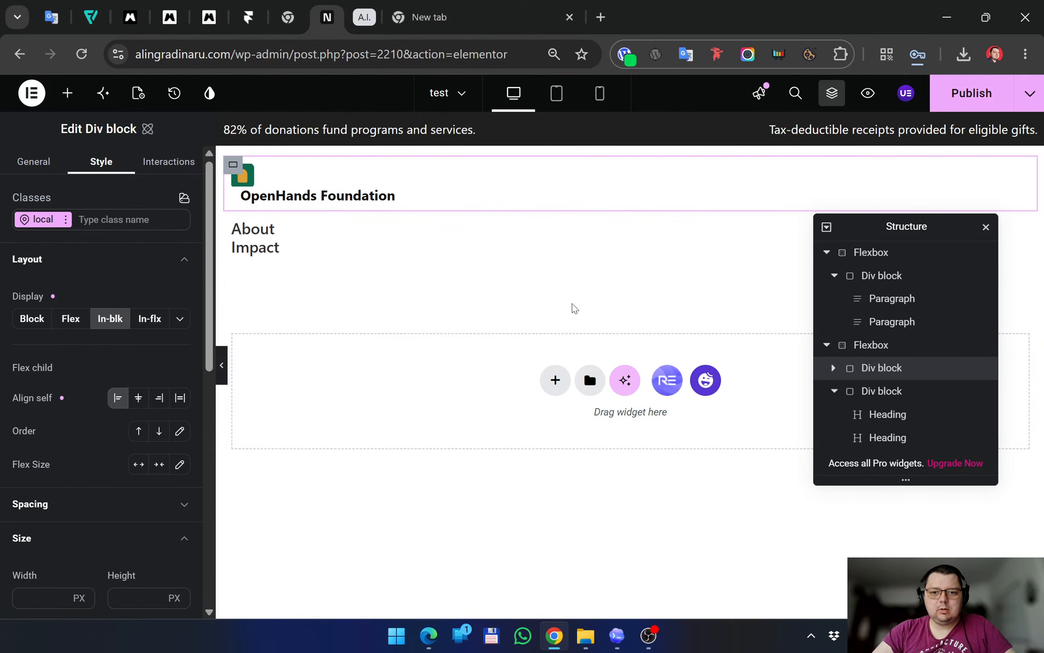
{"action": "key", "text": "ctrl+z"}
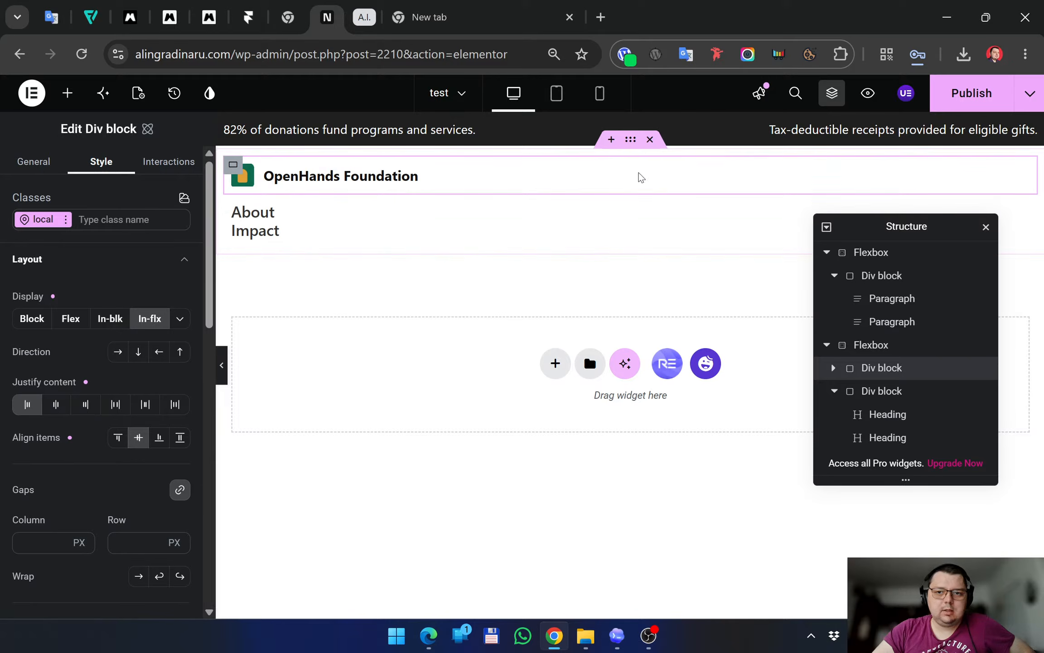
Set the layout direction of the flexbox holding the logo and navigation blocks to Row
{"action": "left_click", "coordinate": [630, 144]}
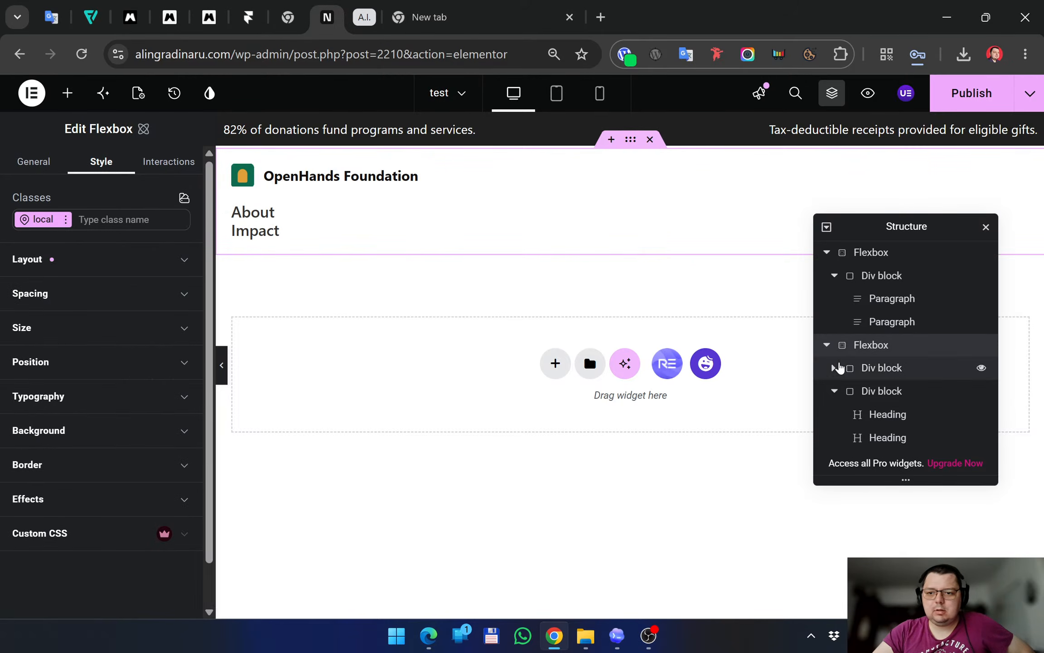
{"action": "left_click", "coordinate": [835, 369]}
{"action": "left_click", "coordinate": [835, 369]}
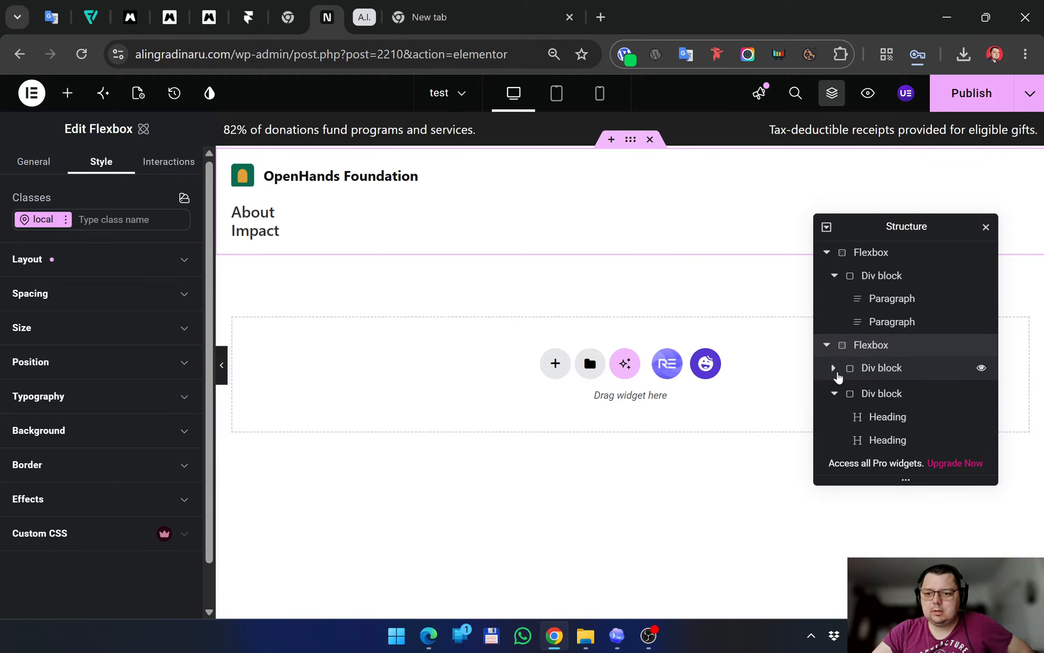
{"action": "left_click", "coordinate": [834, 392]}
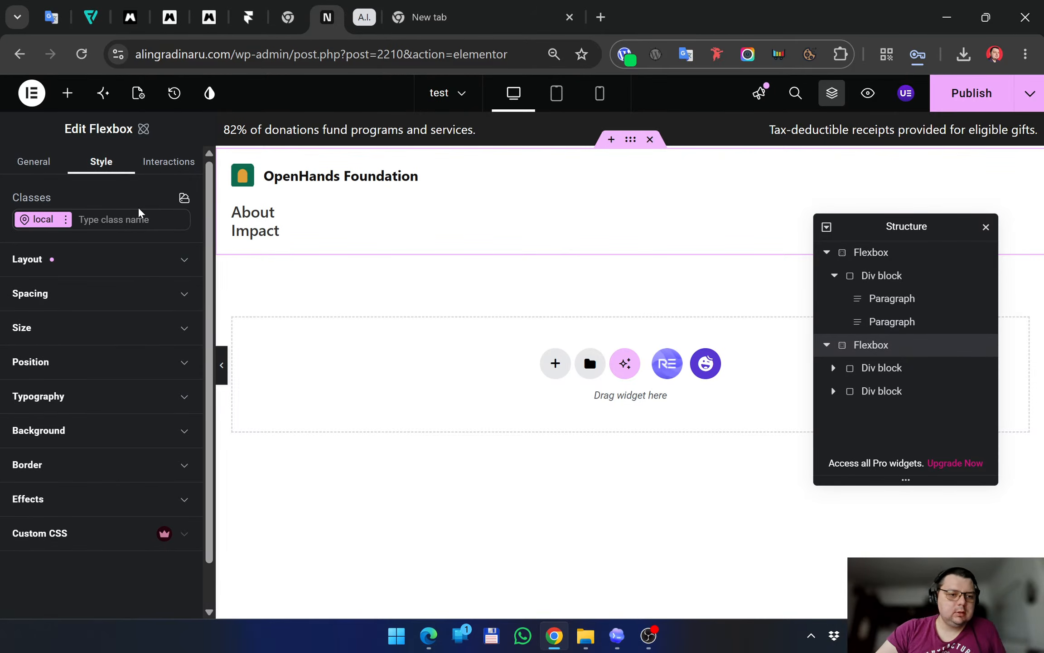
{"action": "left_click", "coordinate": [140, 268]}
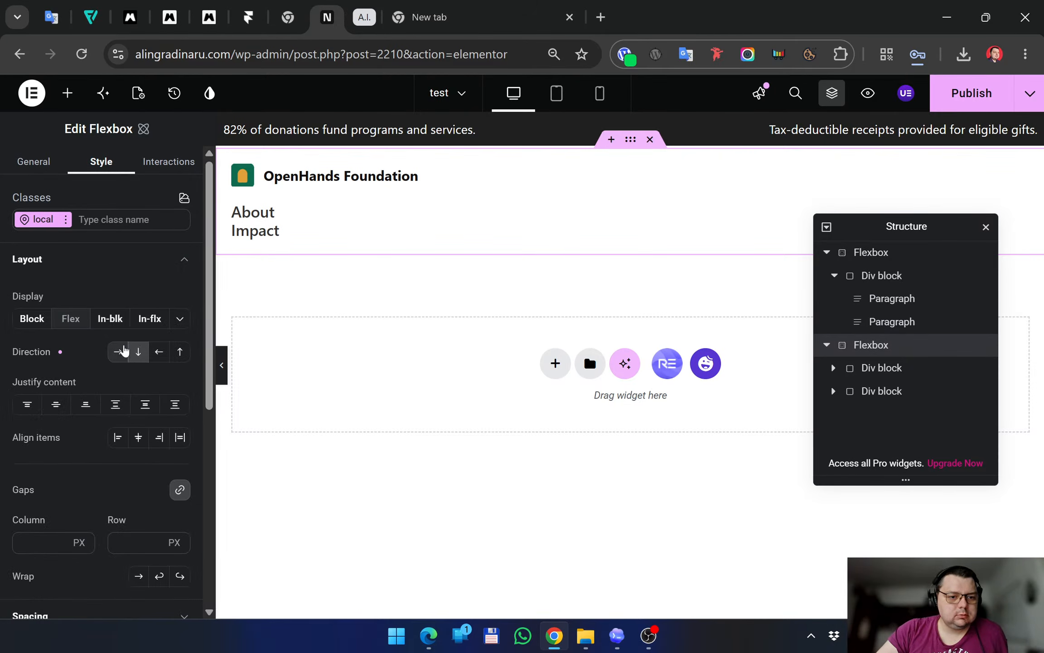
{"action": "left_click", "coordinate": [119, 353]}
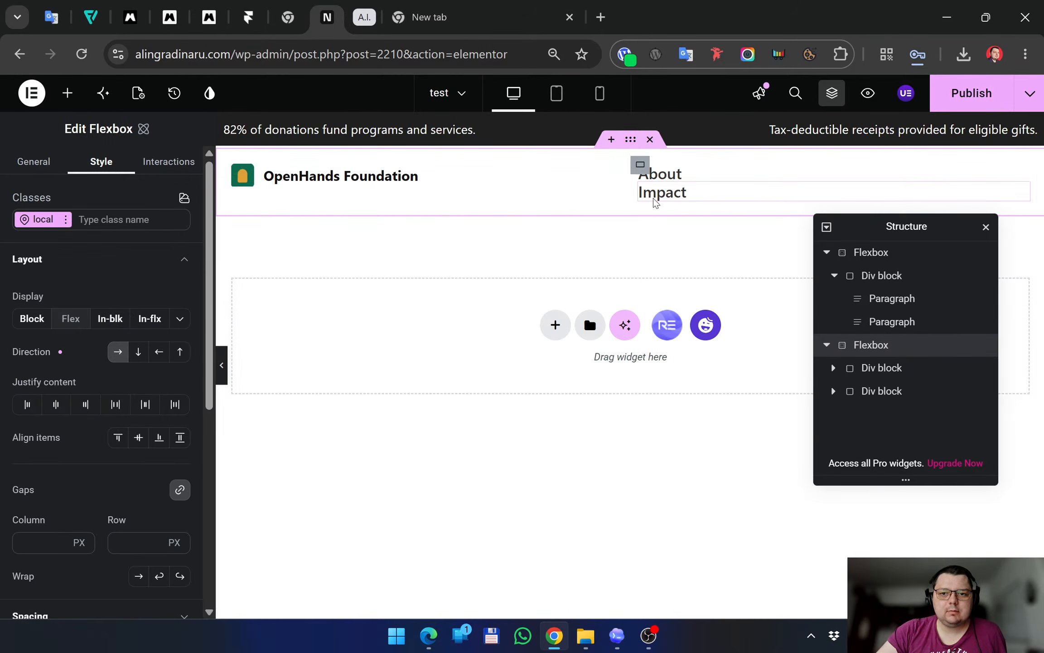
Set the div block holding the About and Impact headings to Flex display with Row direction
{"action": "left_click", "coordinate": [670, 187]}
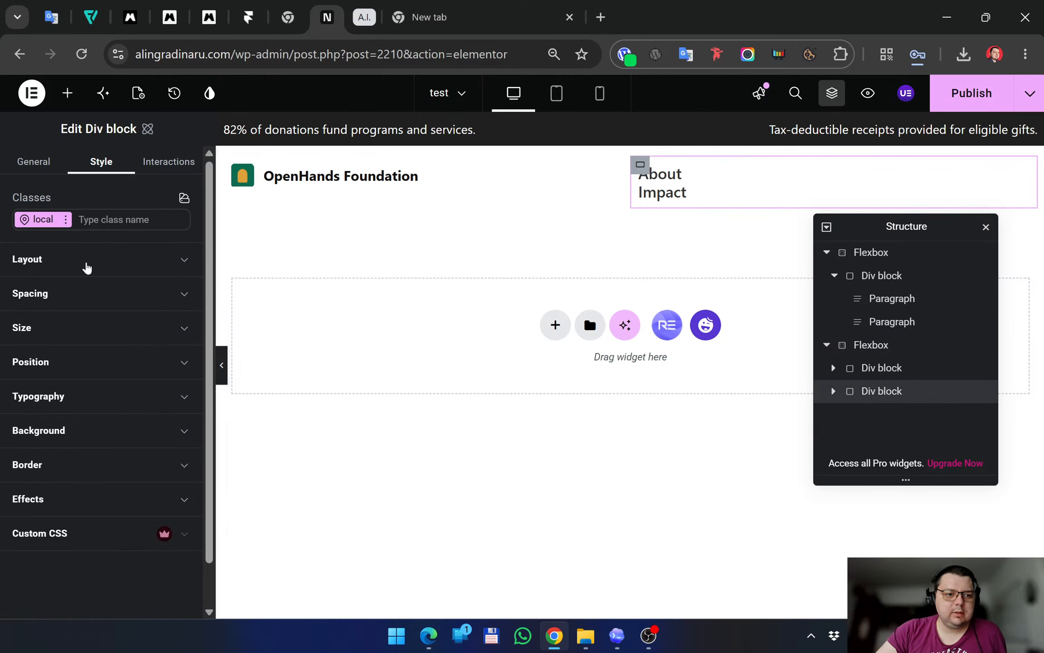
{"action": "left_click", "coordinate": [85, 268]}
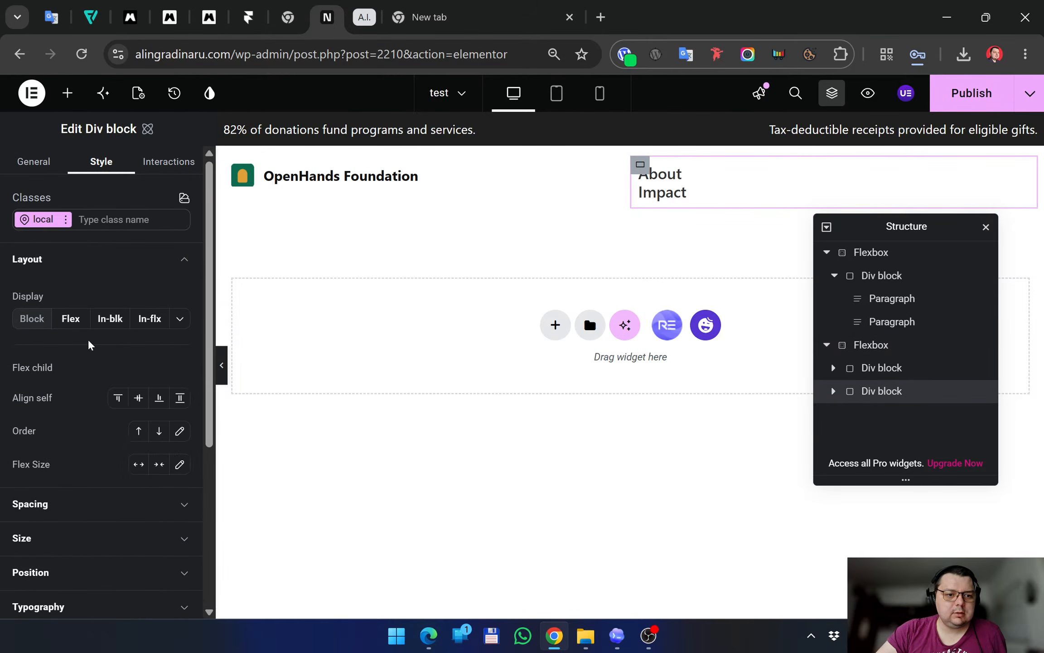
{"action": "left_click", "coordinate": [72, 320]}
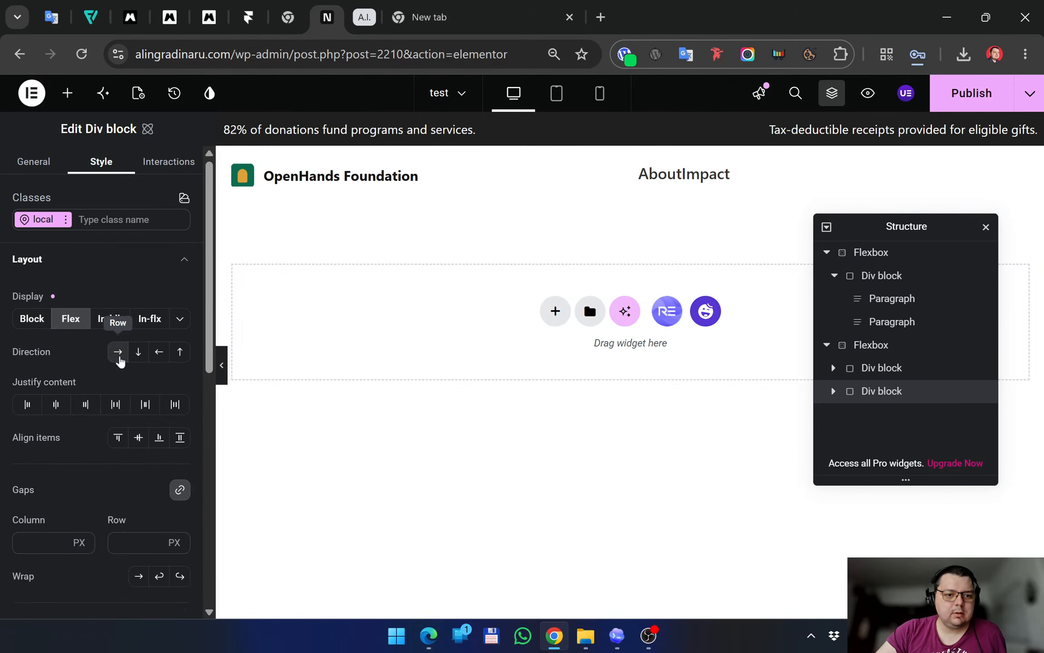
{"action": "left_click", "coordinate": [118, 351]}
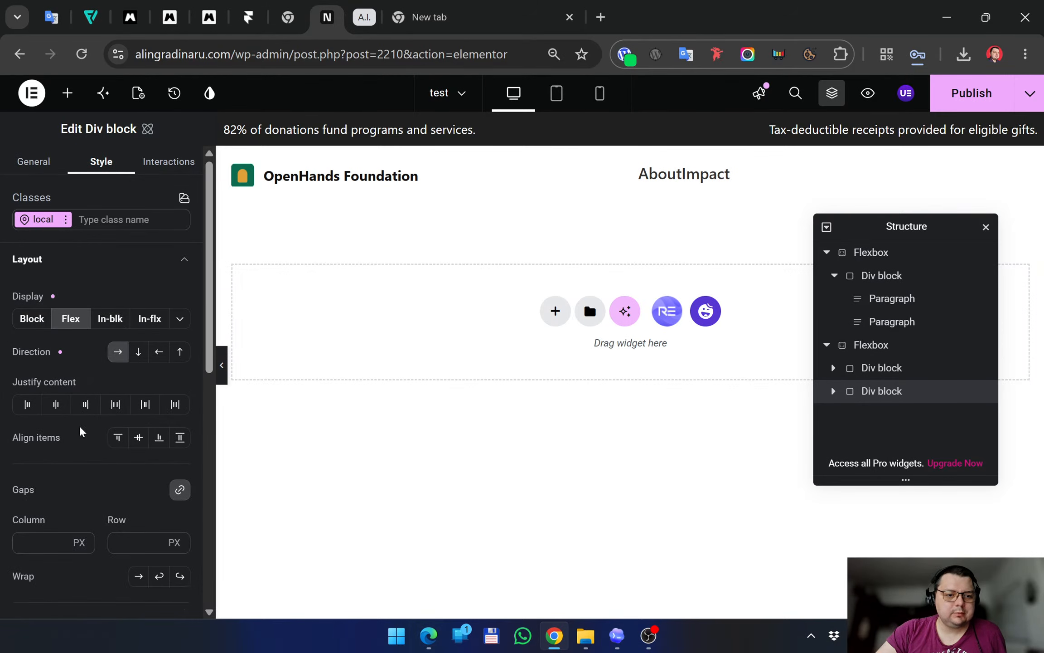
{"action": "scroll", "coordinate": [88, 430], "scroll_direction": "down", "scroll_amount": 1}
{"action": "scroll", "coordinate": [87, 425], "scroll_direction": "up", "scroll_amount": 1}
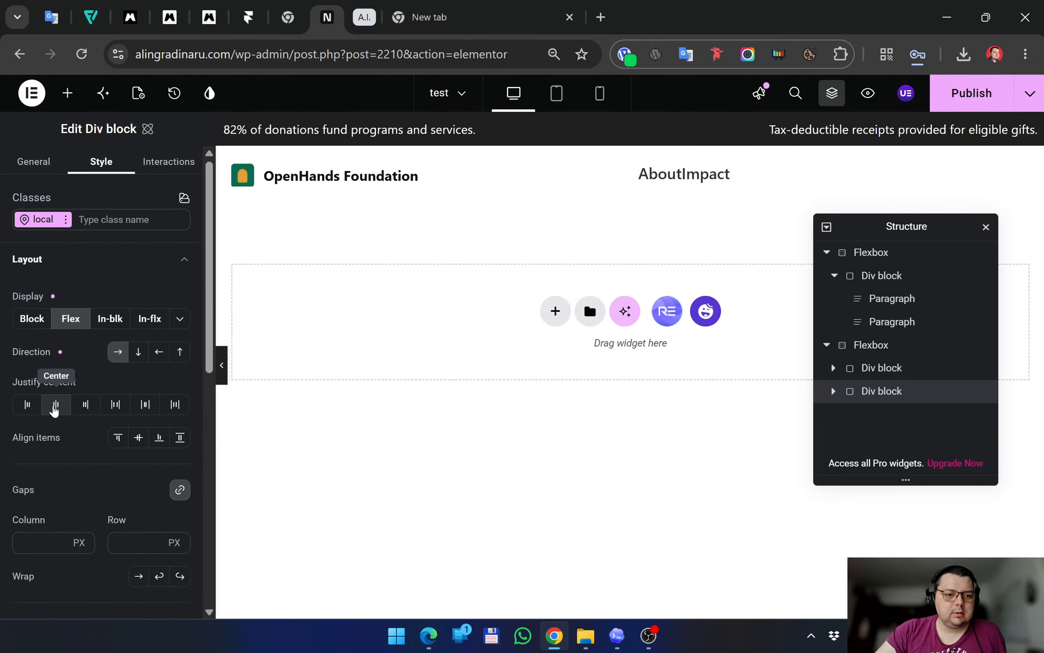
Set the navigation div block's linked column and row gaps to 24 px
{"action": "scroll", "coordinate": [90, 437], "scroll_direction": "down", "scroll_amount": 4}
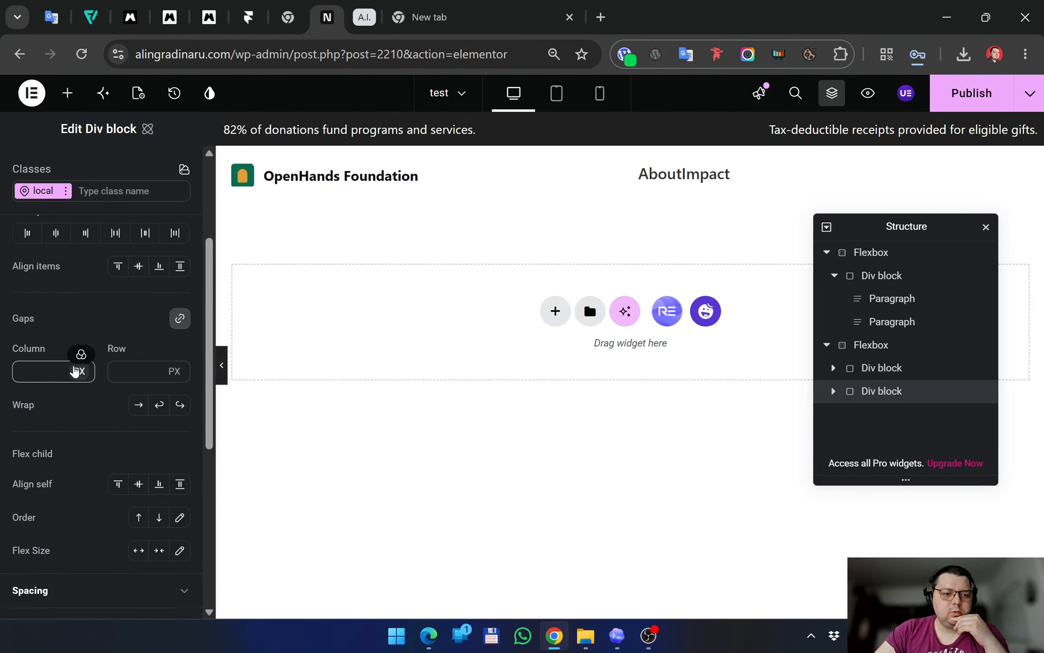
{"action": "left_click", "coordinate": [60, 368]}
{"action": "left_click", "coordinate": [61, 368]}
{"action": "left_click", "coordinate": [62, 369]}
{"action": "left_click_drag", "start_coordinate": [62, 371], "coordinate": [64, 379]}
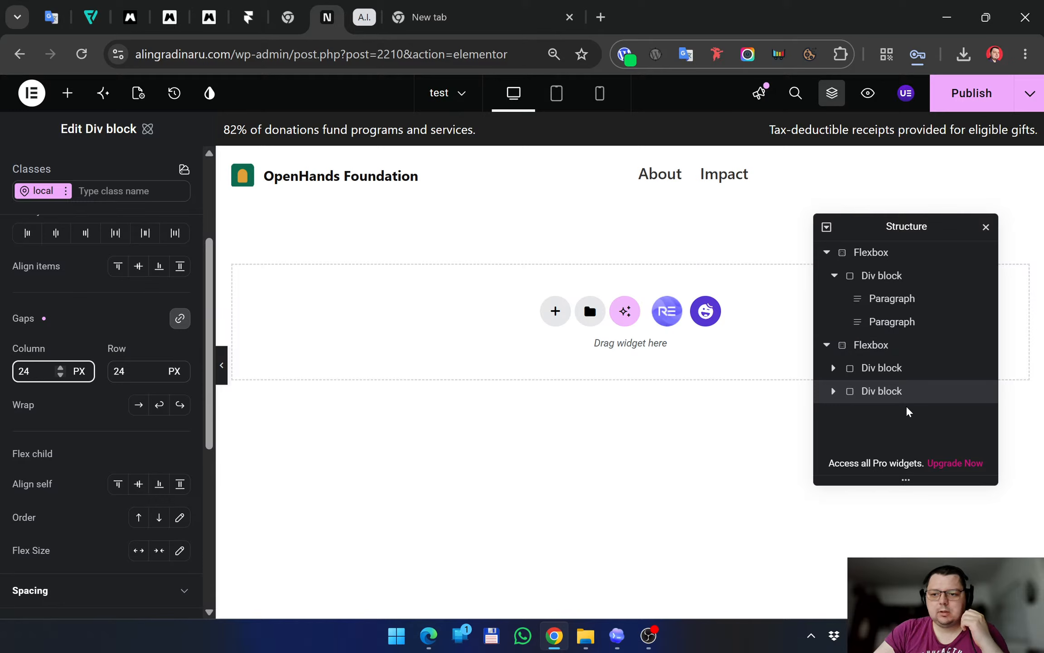
Duplicate the Impact heading and title the copy "Volunteer" to match the reference template's navigation
{"action": "left_click", "coordinate": [833, 391]}
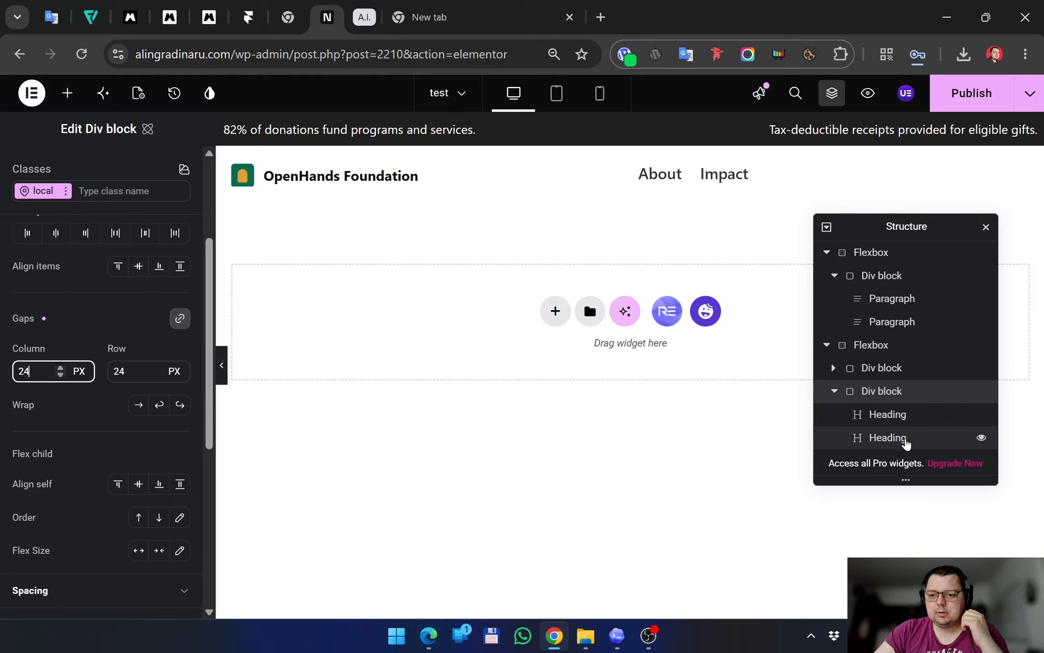
{"action": "right_click", "coordinate": [906, 439]}
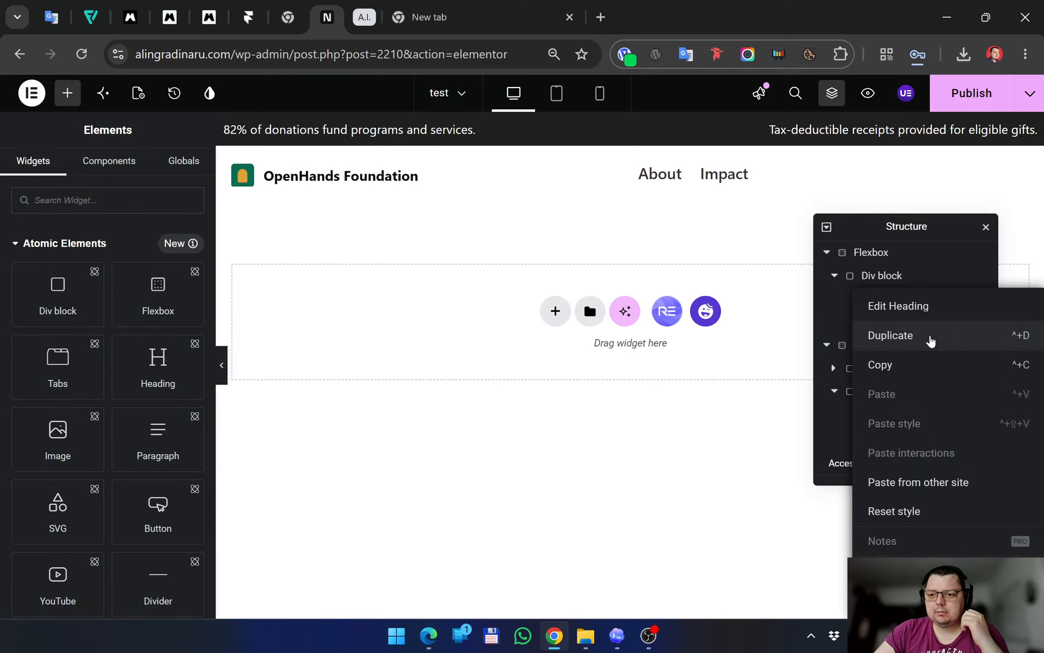
{"action": "left_click", "coordinate": [930, 339]}
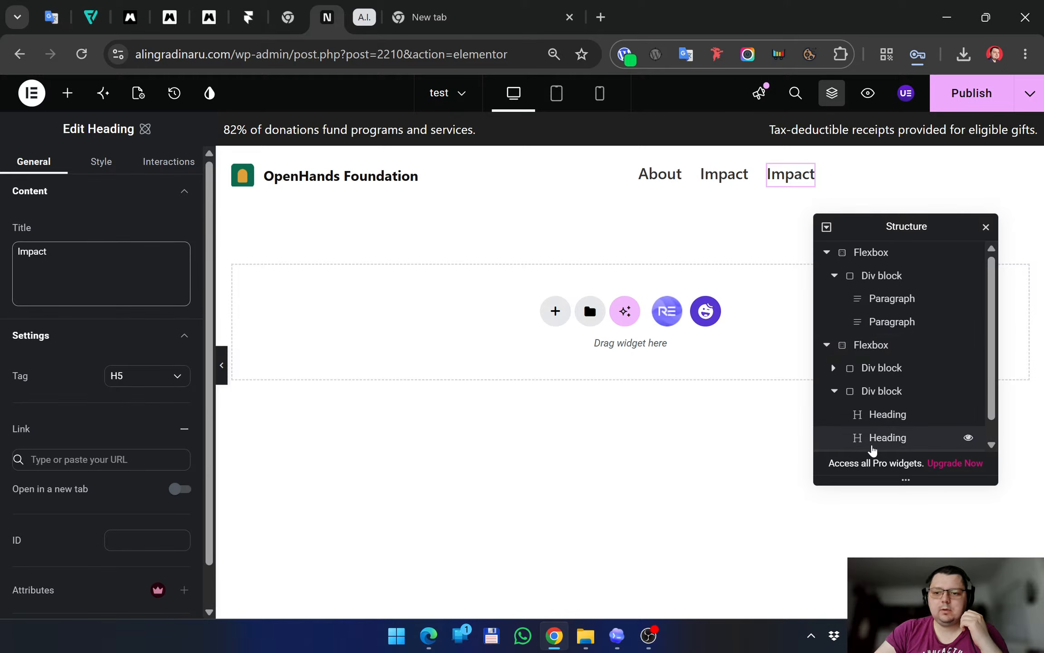
{"action": "scroll", "coordinate": [906, 435], "scroll_direction": "down", "scroll_amount": 1}
{"action": "left_click", "coordinate": [436, 642]}
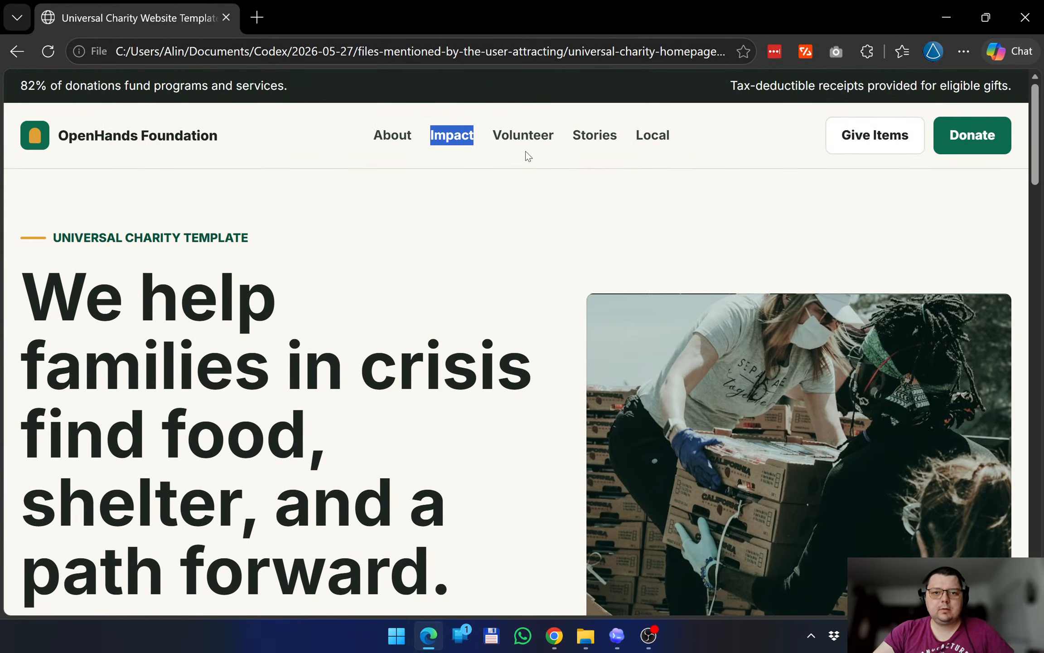
{"action": "left_click", "coordinate": [938, 14]}
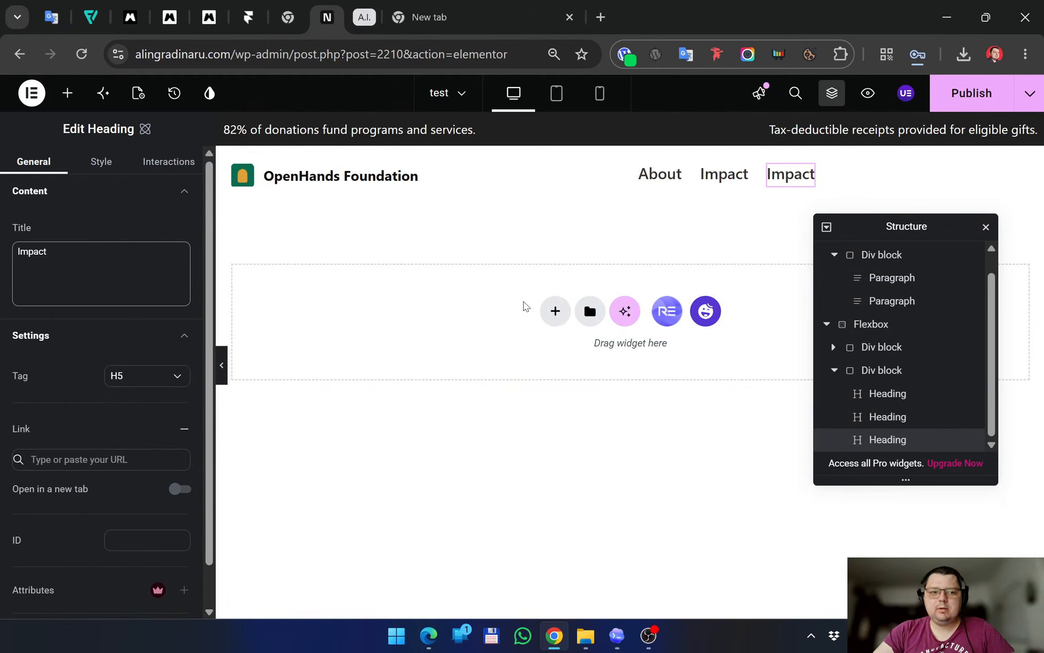
{"action": "double_click", "coordinate": [37, 261]}
{"action": "type", "text": "V"}
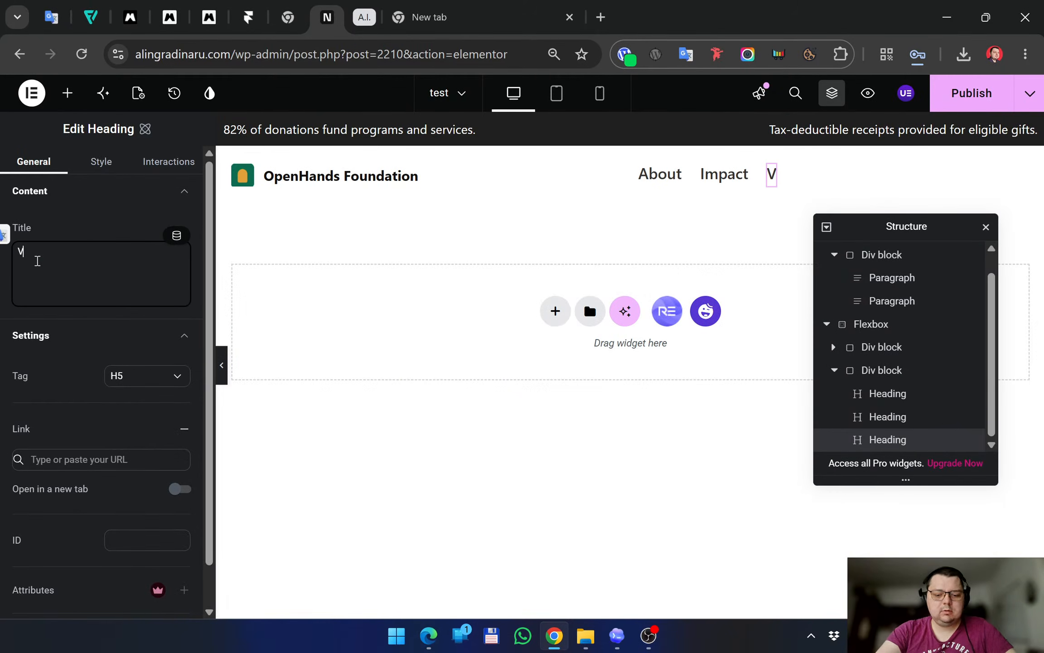
{"action": "type", "text": "olunteer"}
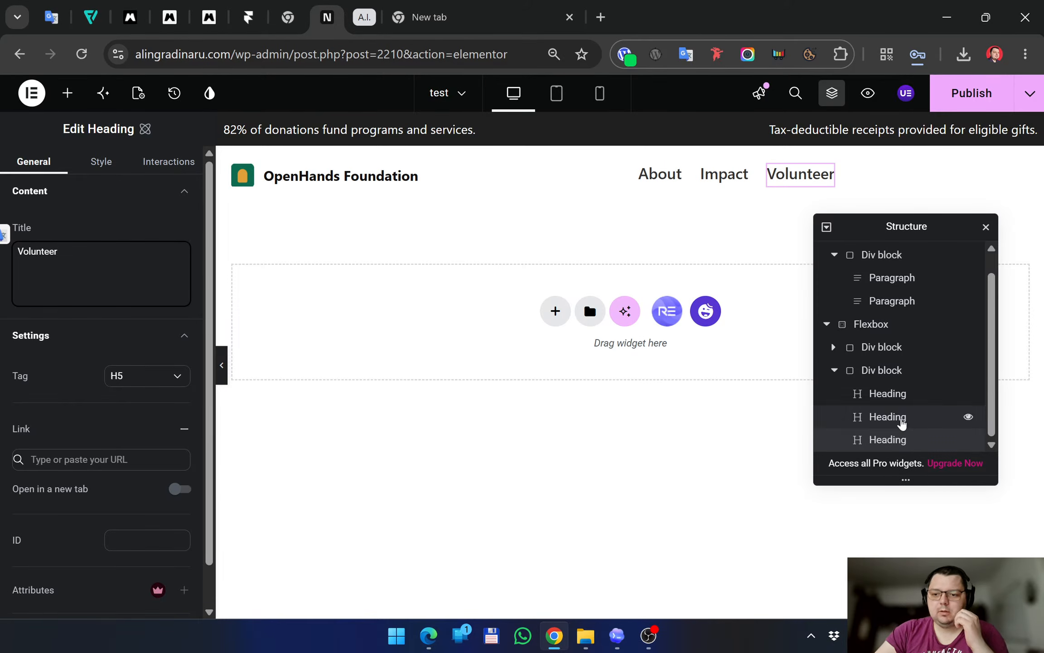
Duplicate the Volunteer heading in the navigation div block and title the copy "Stories", following the reference template
{"action": "right_click", "coordinate": [884, 437]}
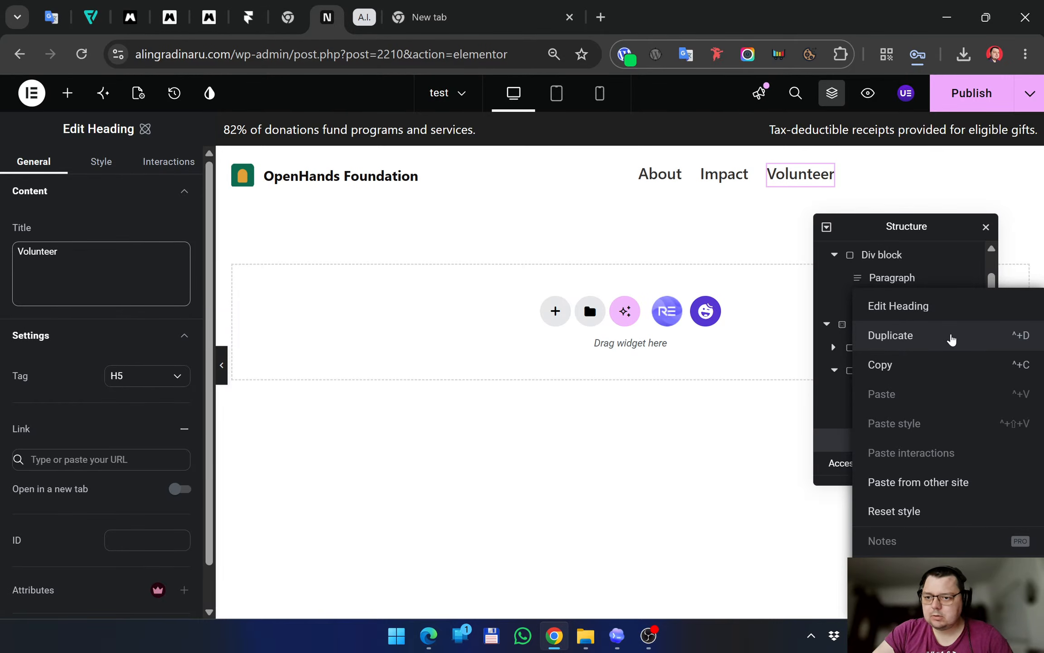
{"action": "left_click", "coordinate": [836, 400]}
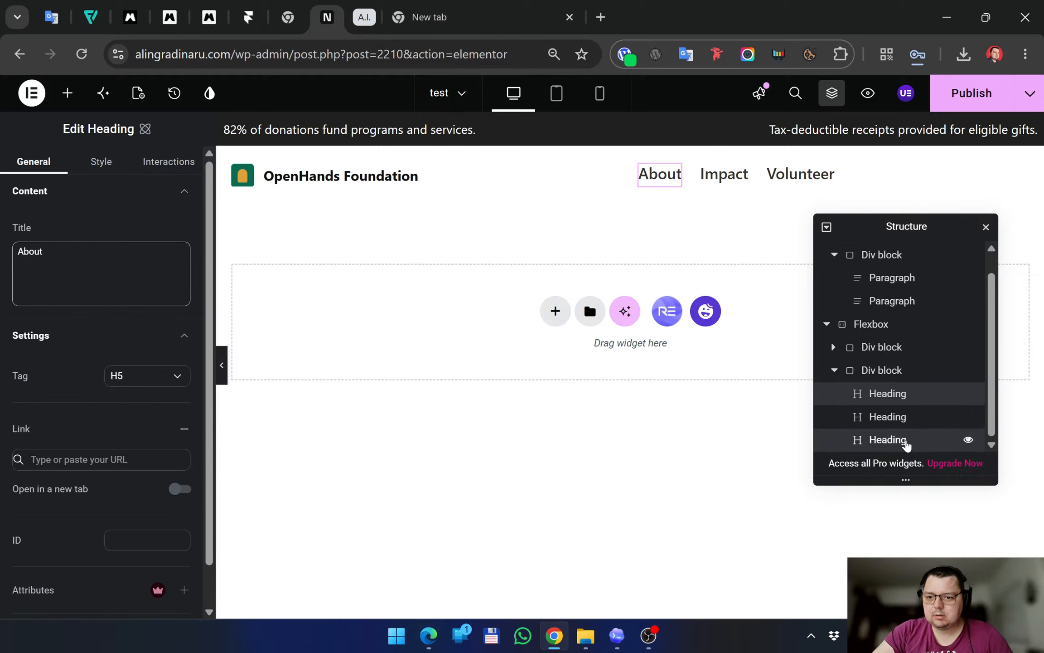
{"action": "left_click", "coordinate": [907, 443]}
{"action": "key", "text": "ctrl+d"}
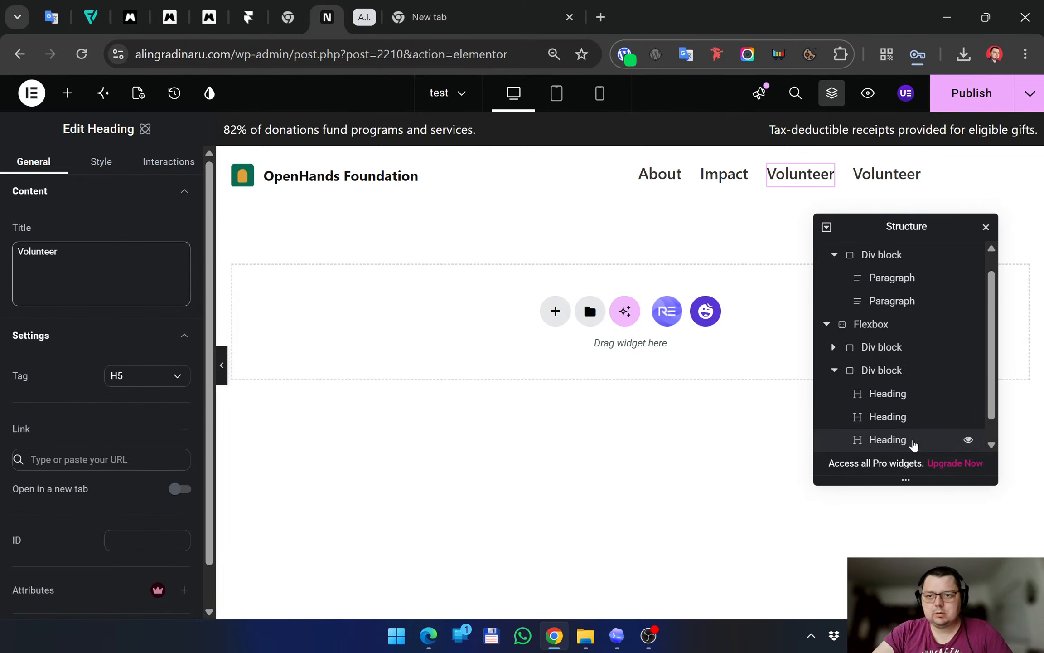
{"action": "left_click", "coordinate": [428, 636]}
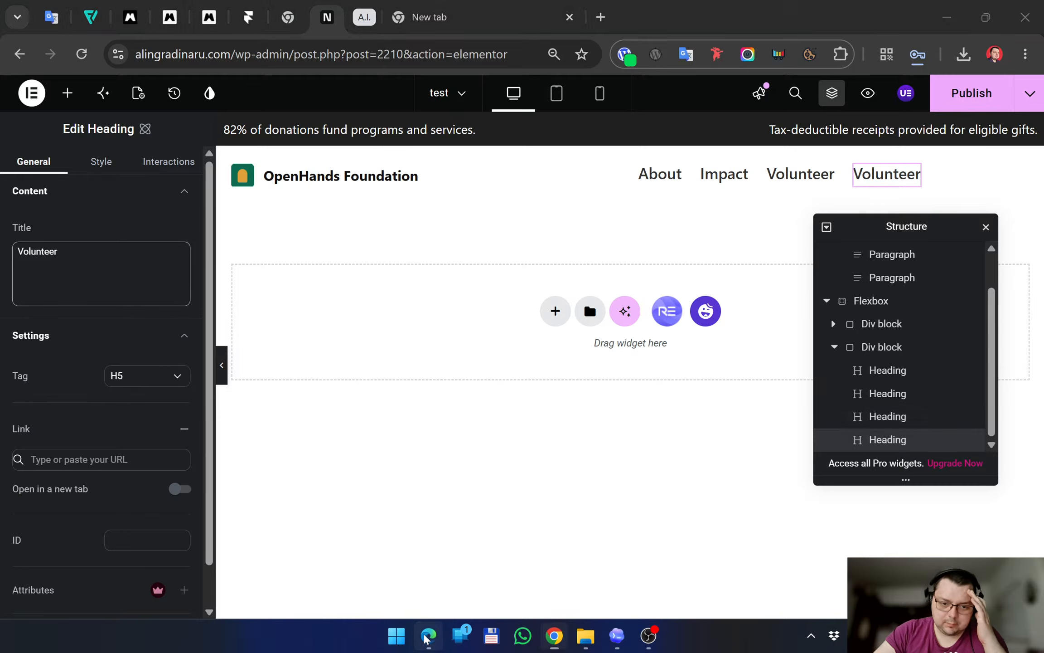
{"action": "left_click", "coordinate": [946, 17]}
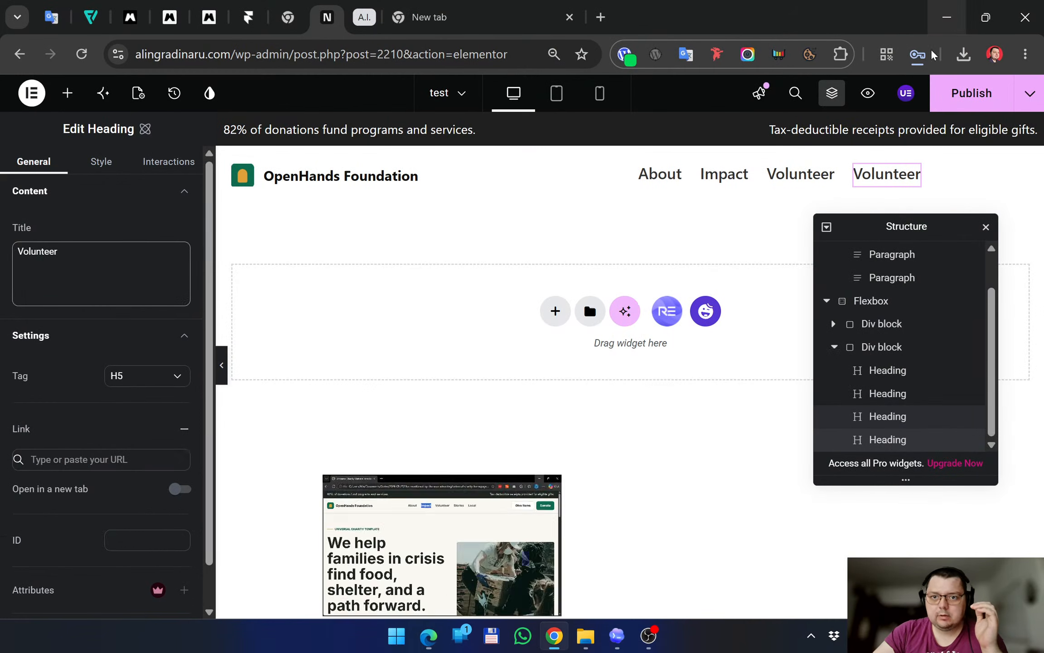
{"action": "double_click", "coordinate": [151, 259]}
{"action": "type", "text": "Stoires"}
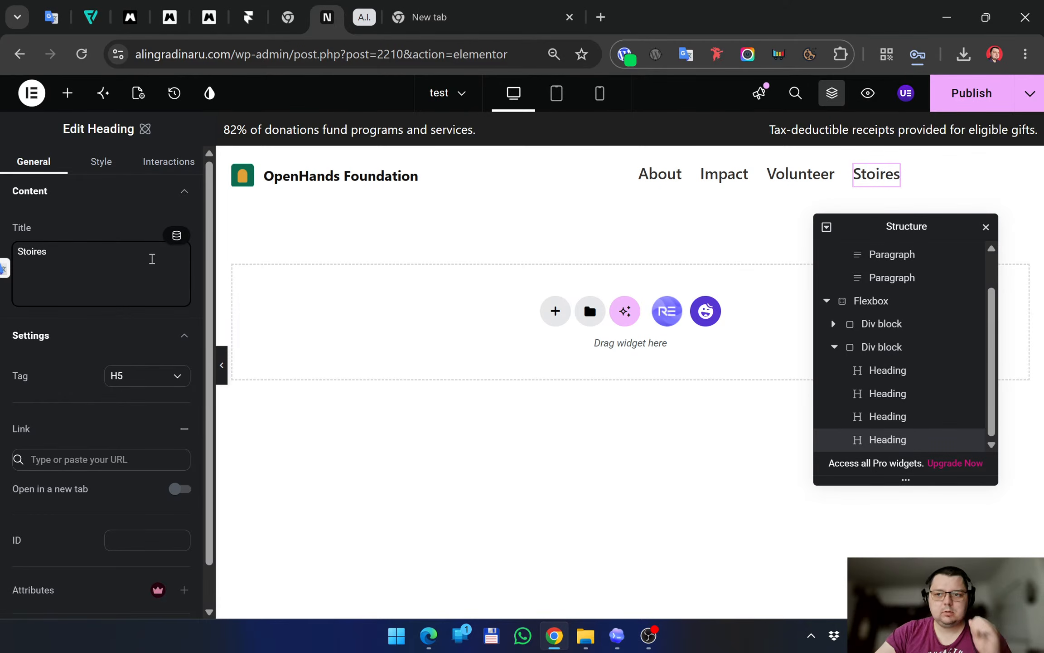
{"action": "left_click_drag", "start_coordinate": [27, 250], "coordinate": [204, 260]}
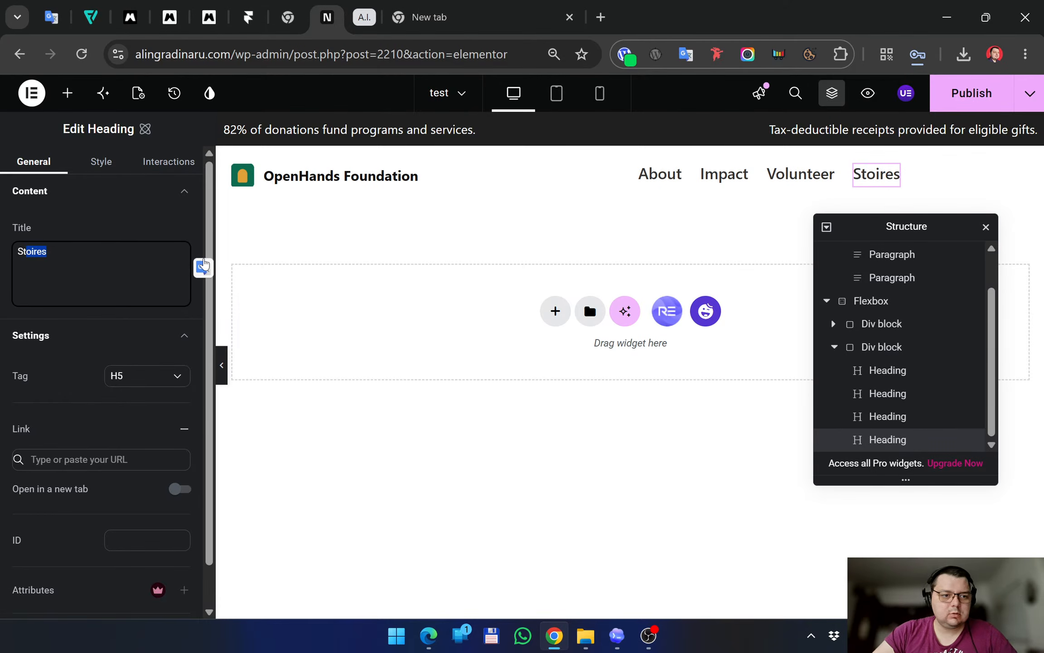
{"action": "type", "text": "tories"}
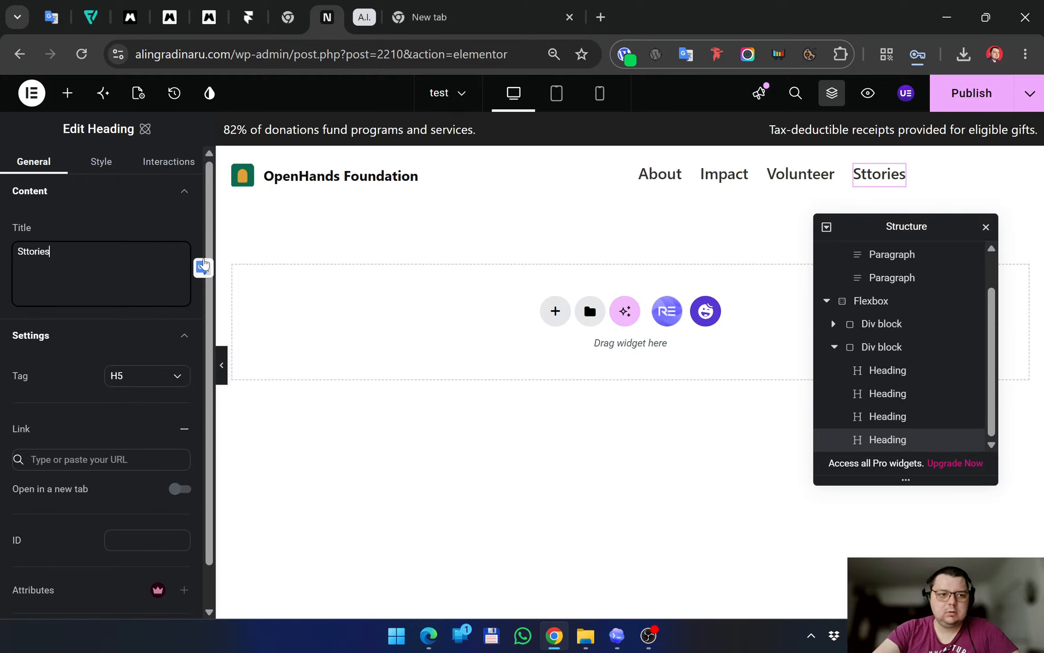
{"action": "left_click", "coordinate": [26, 249]}
{"action": "key", "text": "BackSpace"}
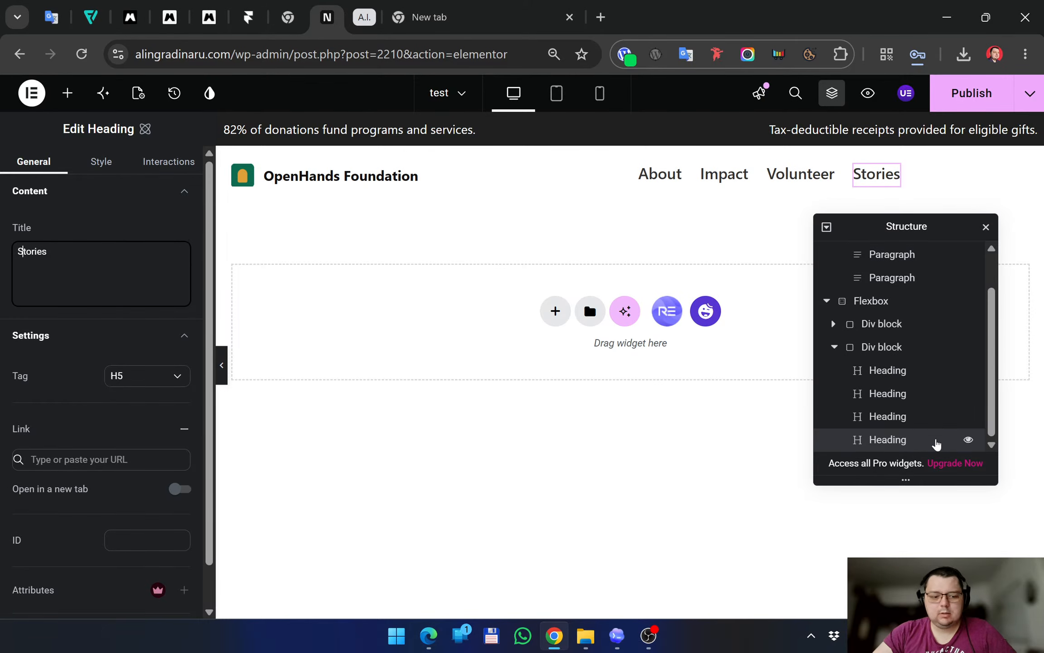
Duplicate the Stories heading and title the copy "Local"
{"action": "left_click", "coordinate": [937, 444]}
{"action": "key", "text": "ctrl+d"}
{"action": "left_click_drag", "start_coordinate": [98, 266], "coordinate": [14, 253]}
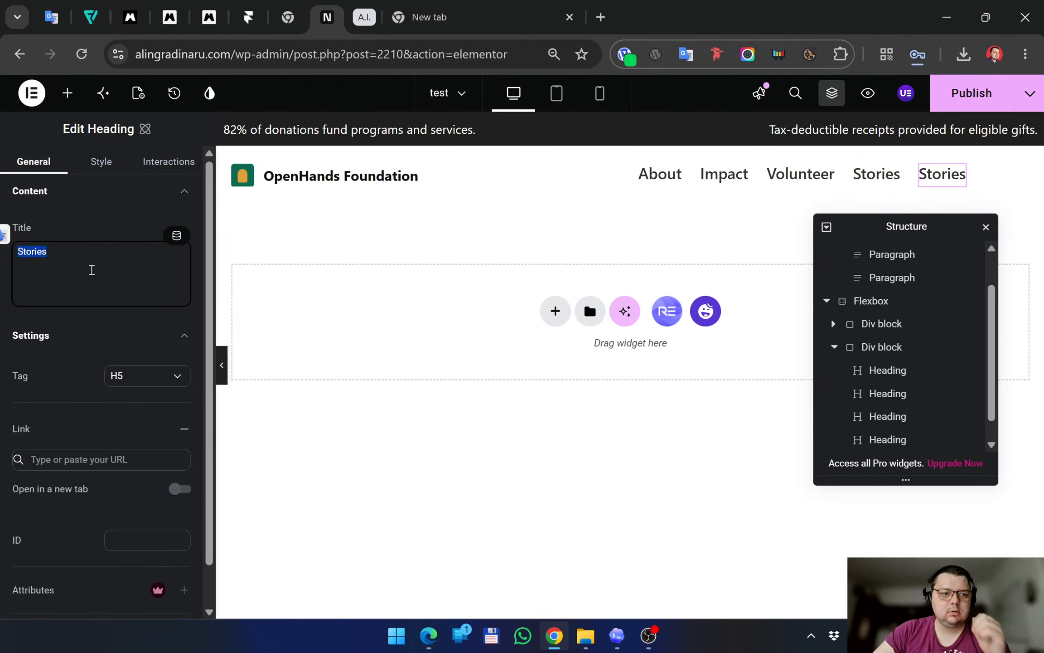
{"action": "type", "text": "Local"}
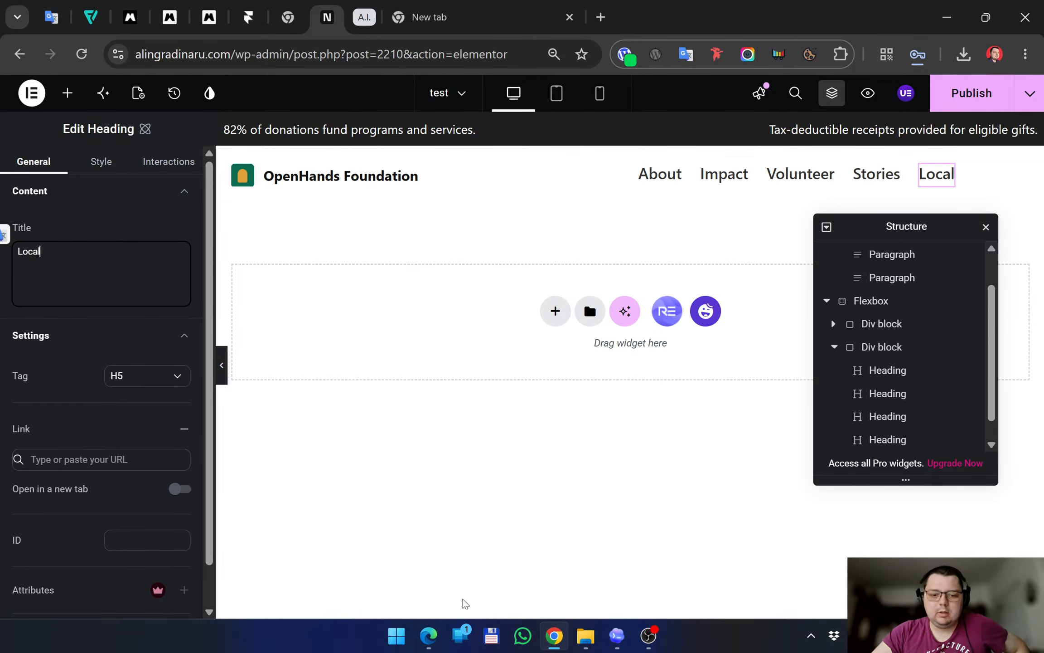
Check the header's button area in the reference template, and duplicate the logo div block as a third block in the header row
{"action": "left_click", "coordinate": [429, 636]}
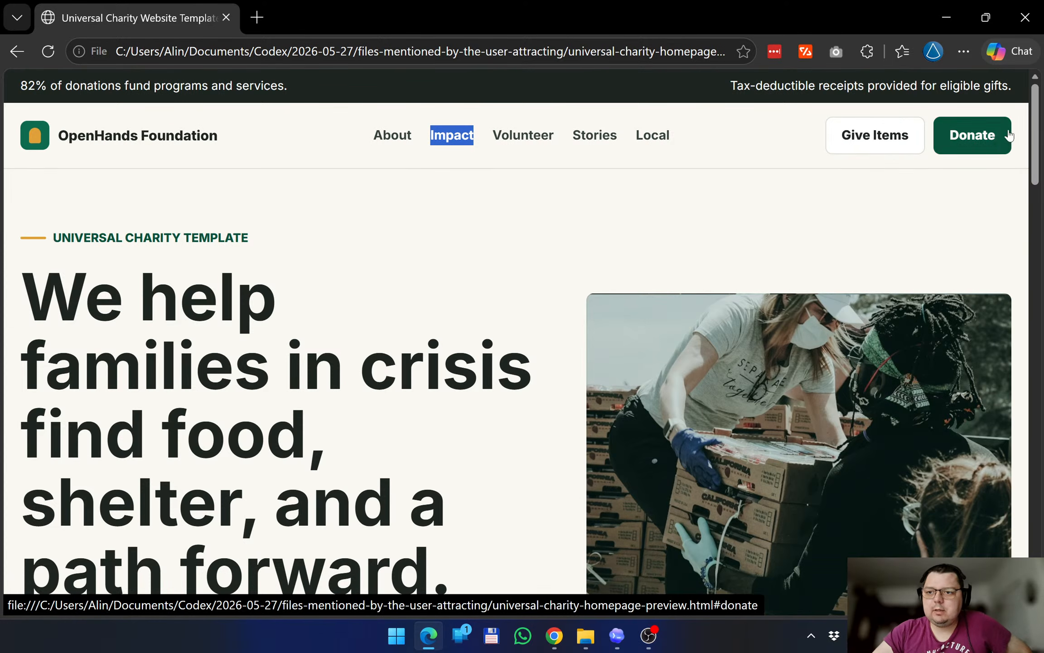
{"action": "left_click", "coordinate": [949, 17]}
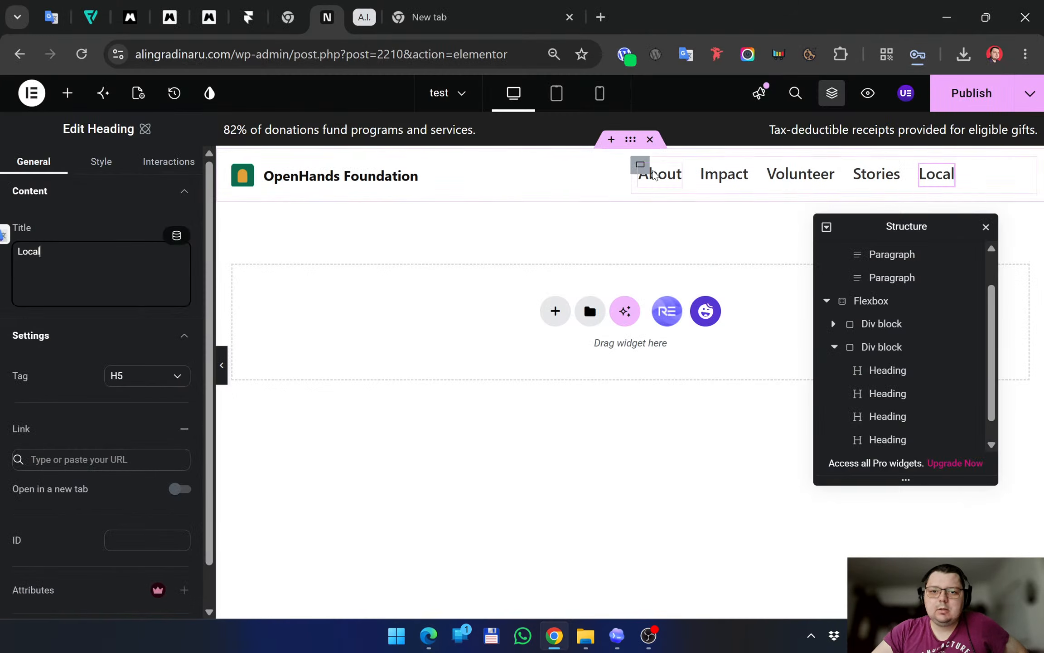
{"action": "left_click", "coordinate": [833, 348]}
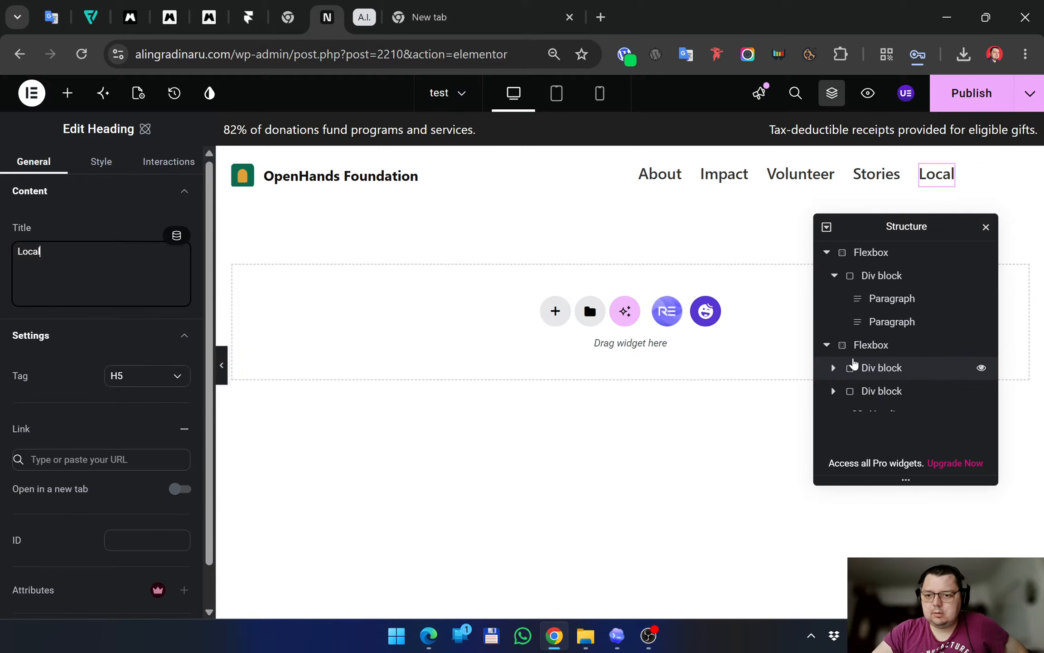
{"action": "left_click", "coordinate": [833, 367]}
{"action": "left_click", "coordinate": [833, 368]}
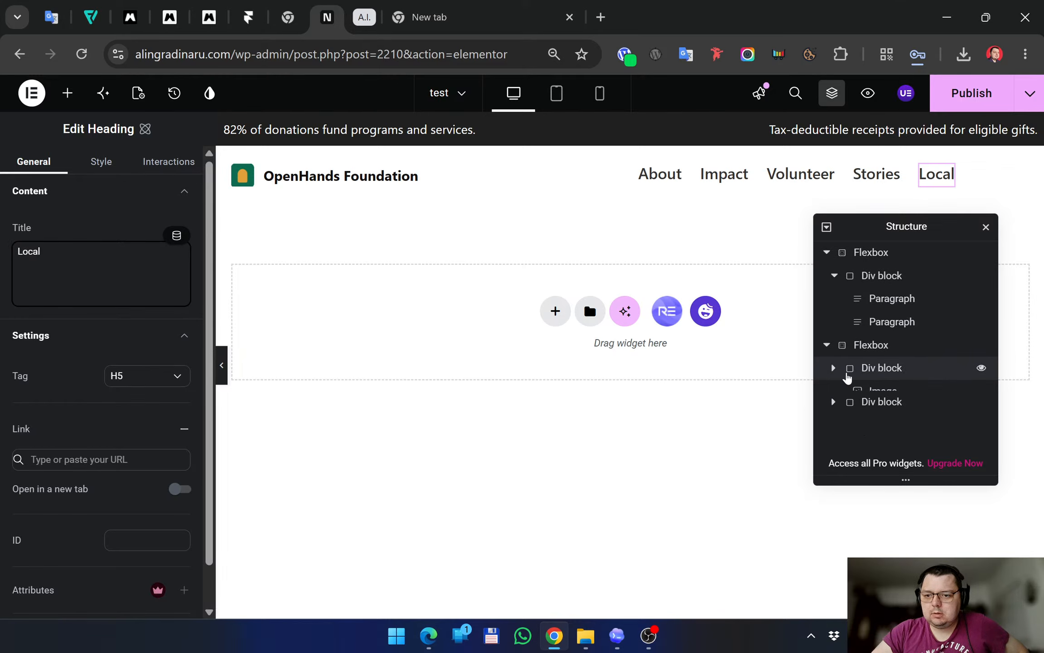
{"action": "left_click", "coordinate": [643, 154]}
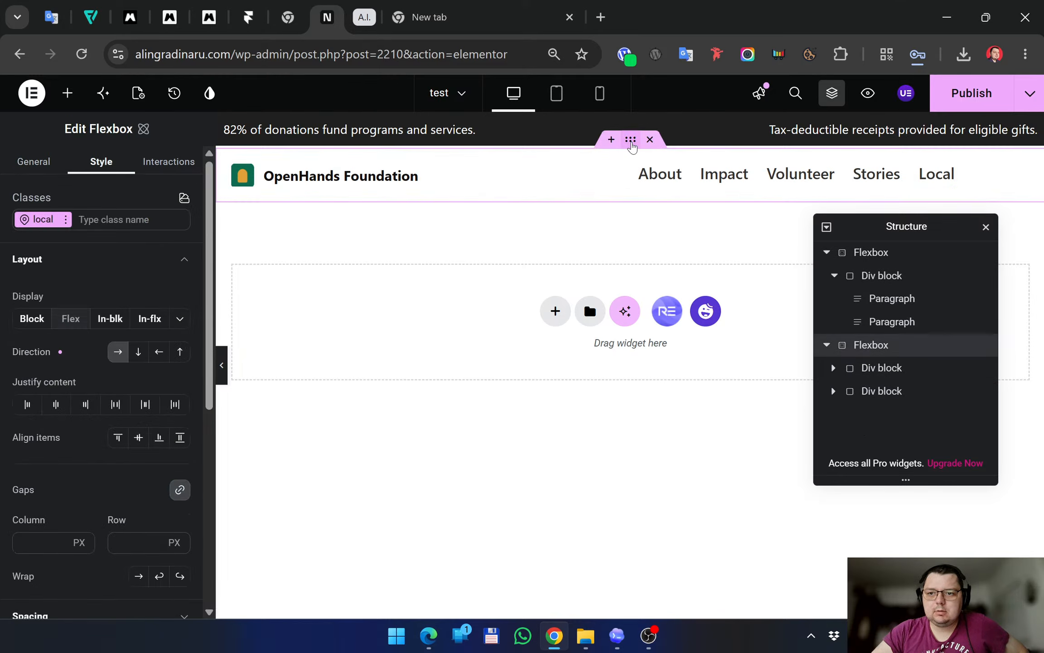
{"action": "left_click", "coordinate": [881, 367]}
{"action": "right_click", "coordinate": [884, 367]}
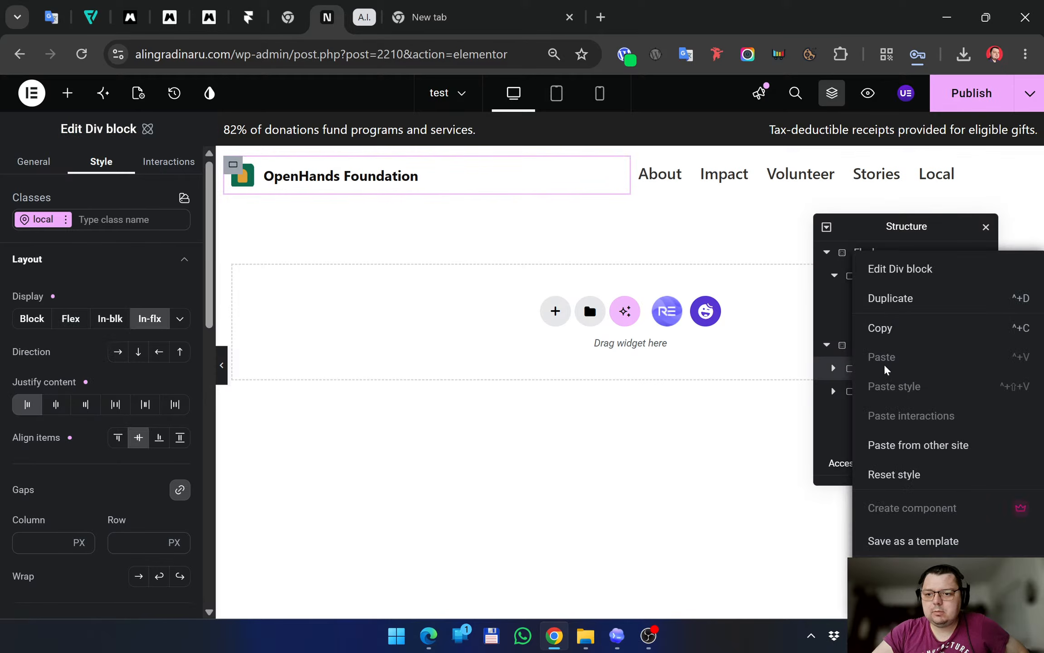
{"action": "left_click", "coordinate": [926, 299]}
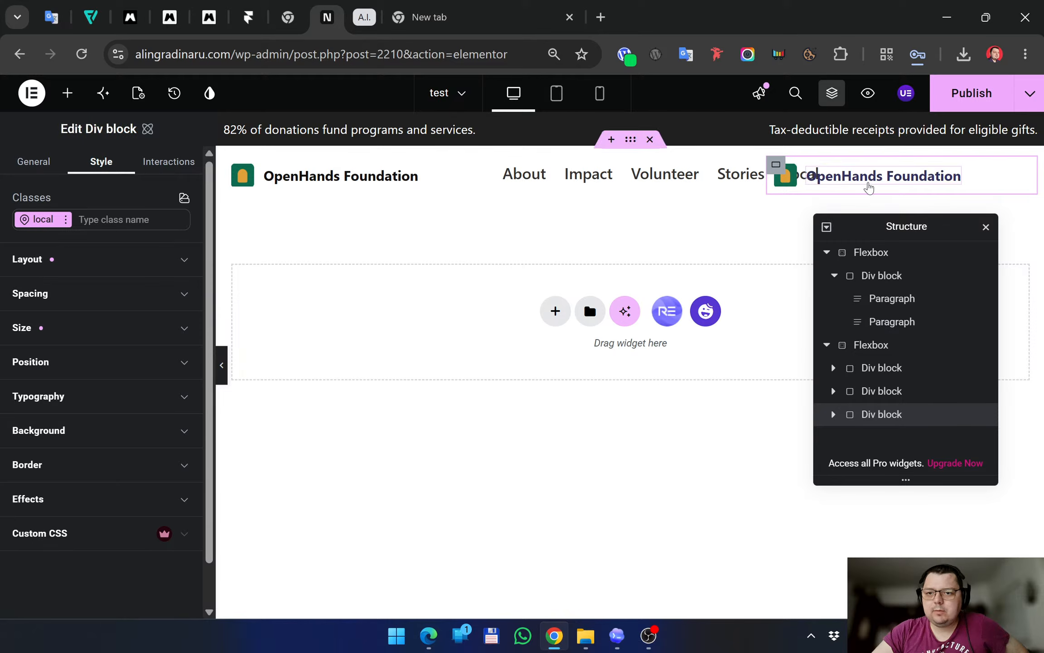
Delete the logo image from the duplicated div block and select its remaining OpenHands Foundation heading
{"action": "left_click", "coordinate": [834, 414]}
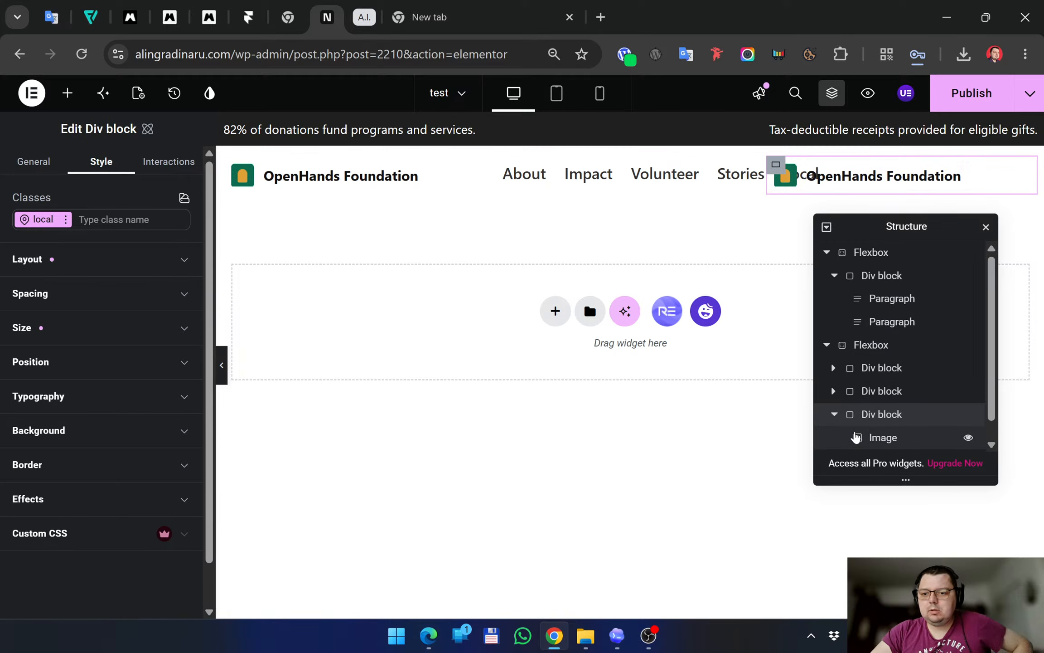
{"action": "scroll", "coordinate": [891, 431], "scroll_direction": "down", "scroll_amount": 1}
{"action": "left_click", "coordinate": [910, 419]}
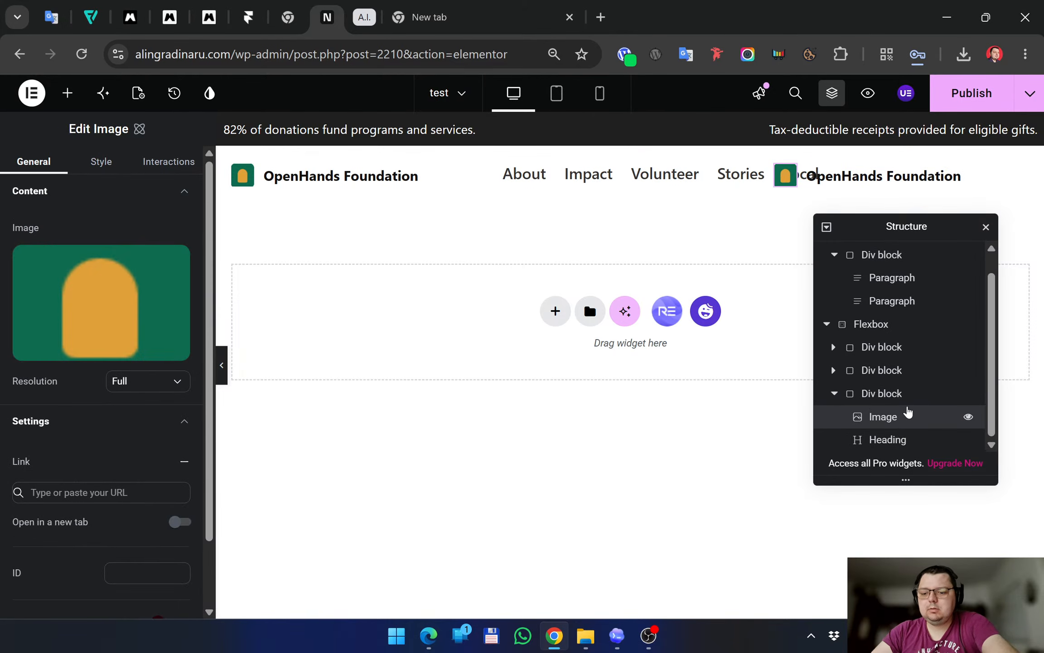
{"action": "key", "text": "Delete"}
{"action": "left_click", "coordinate": [889, 436]}
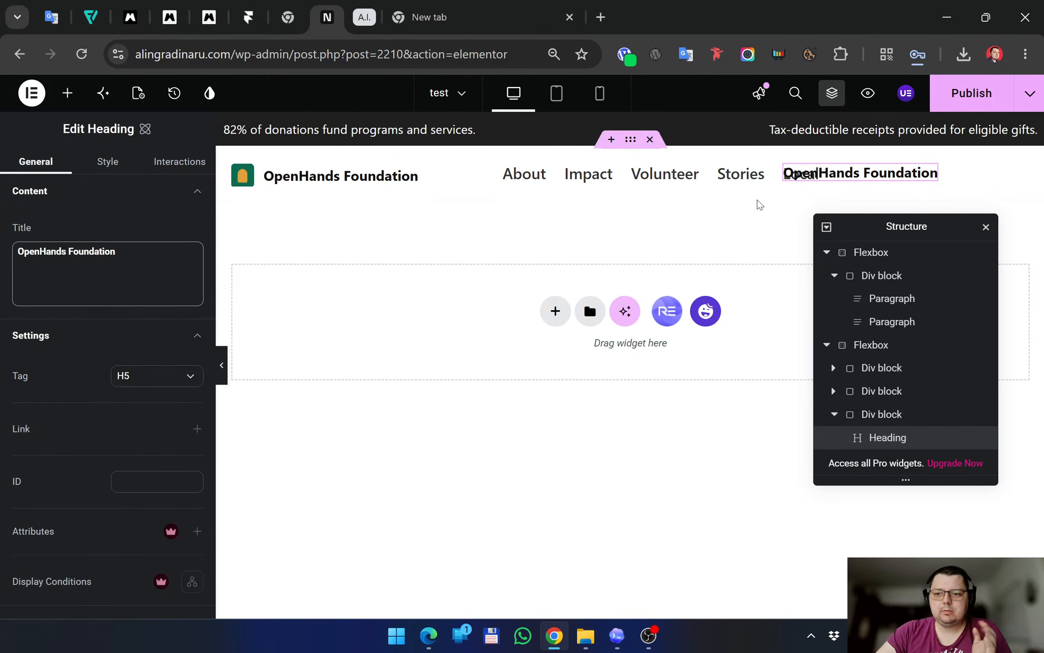
Try Space between content justification on the flexbox holding the three header blocks
{"action": "left_click", "coordinate": [834, 414]}
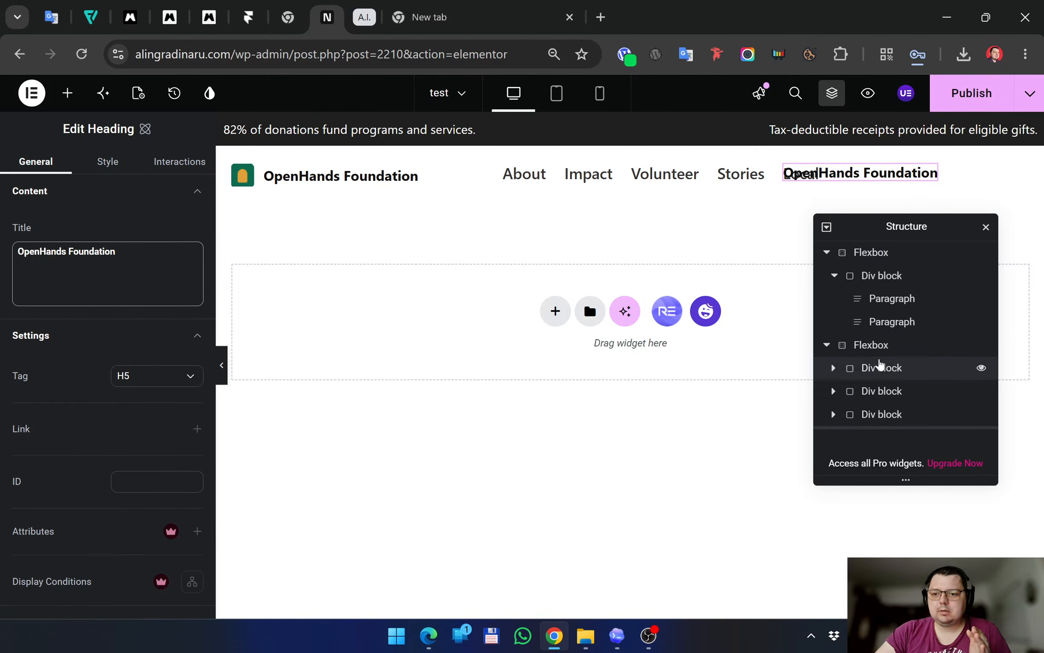
{"action": "left_click", "coordinate": [877, 345]}
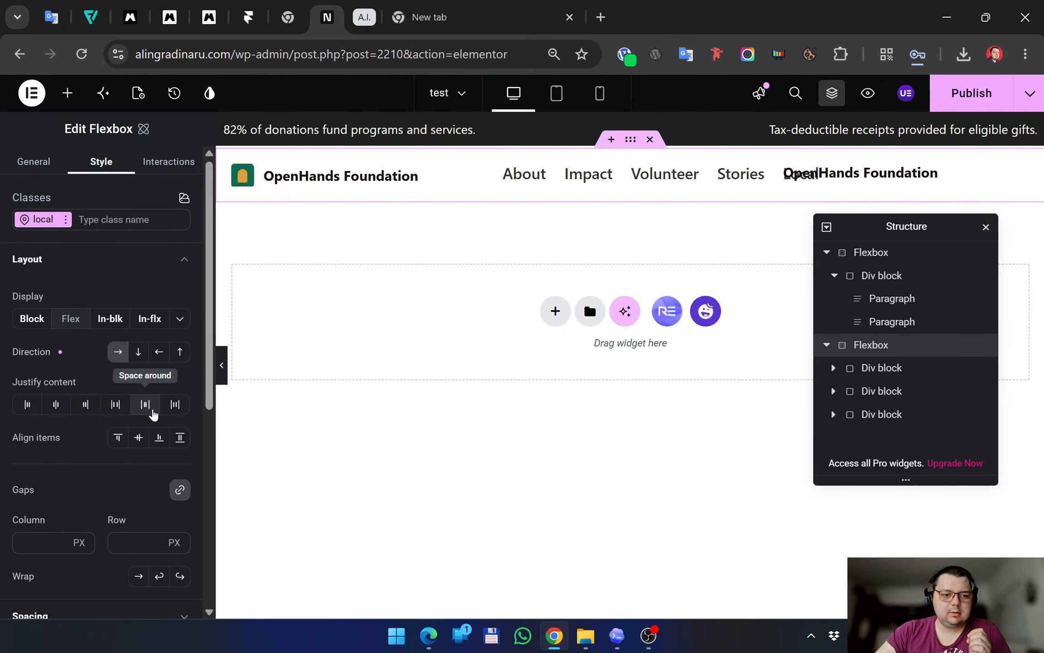
{"action": "left_click", "coordinate": [115, 405]}
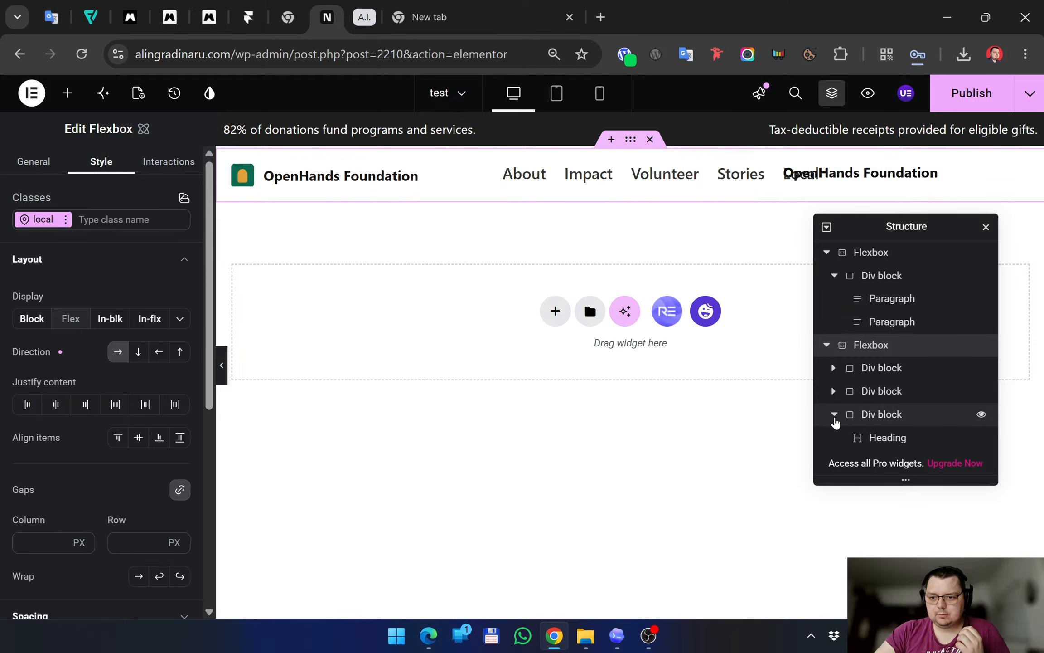
Set the heading in the duplicated div block to Flex display and try Row direction on it
{"action": "left_click", "coordinate": [879, 438]}
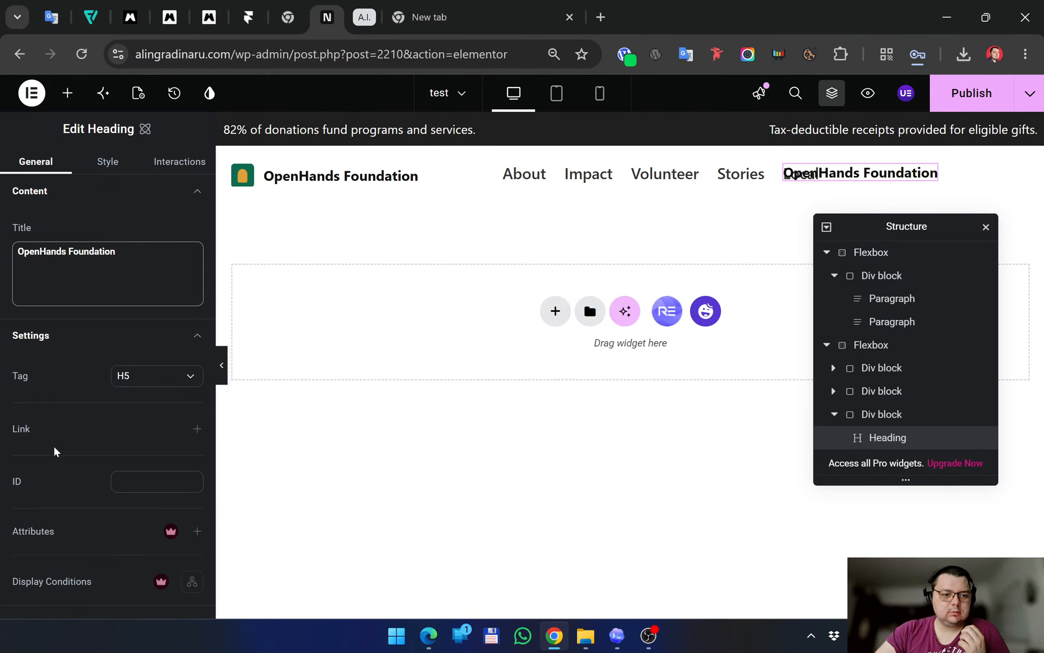
{"action": "left_click", "coordinate": [109, 163]}
{"action": "left_click", "coordinate": [43, 262]}
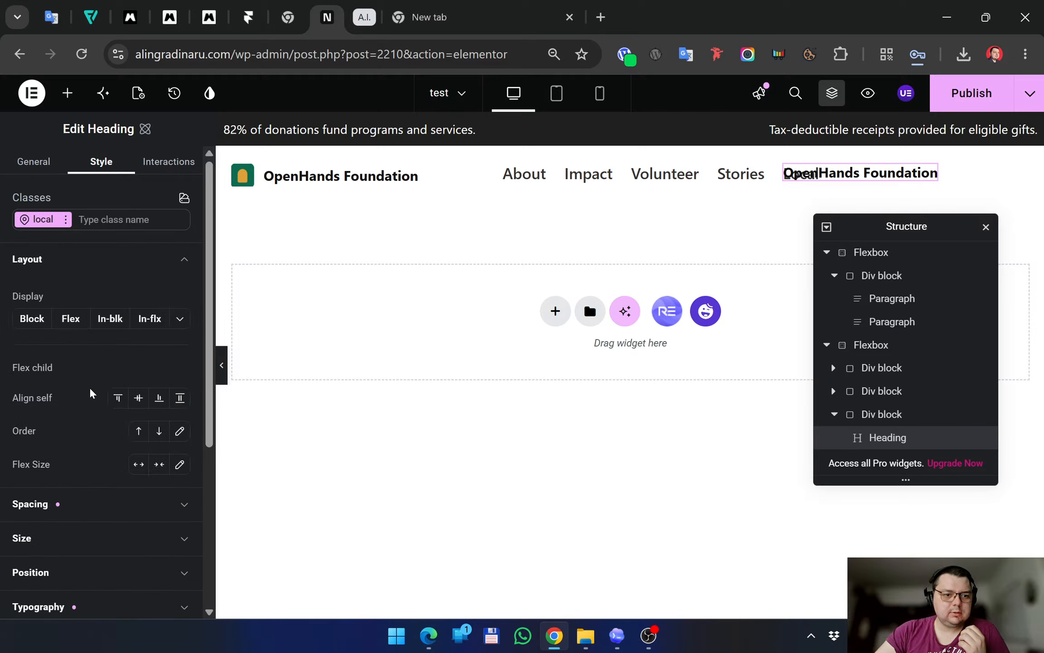
{"action": "left_click", "coordinate": [70, 318]}
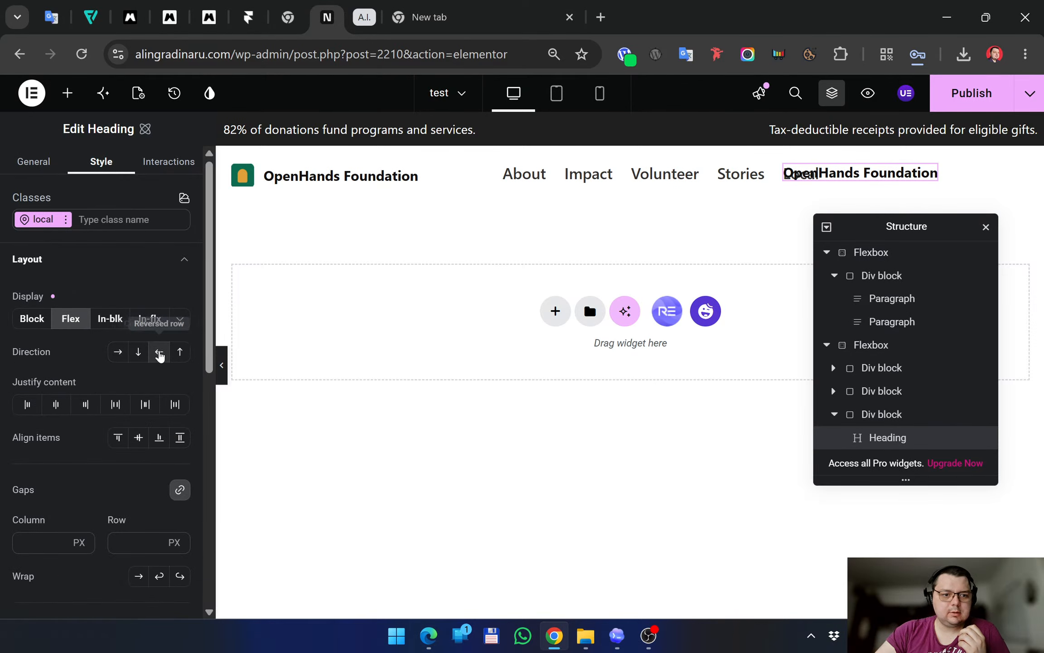
{"action": "left_click", "coordinate": [118, 353]}
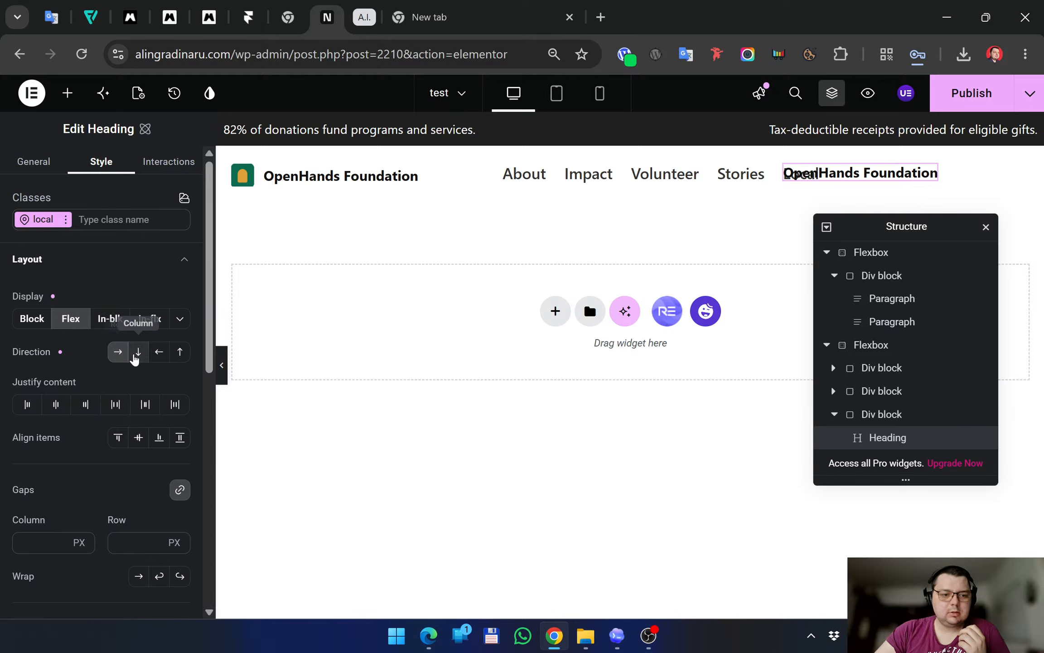
{"action": "left_click", "coordinate": [123, 355]}
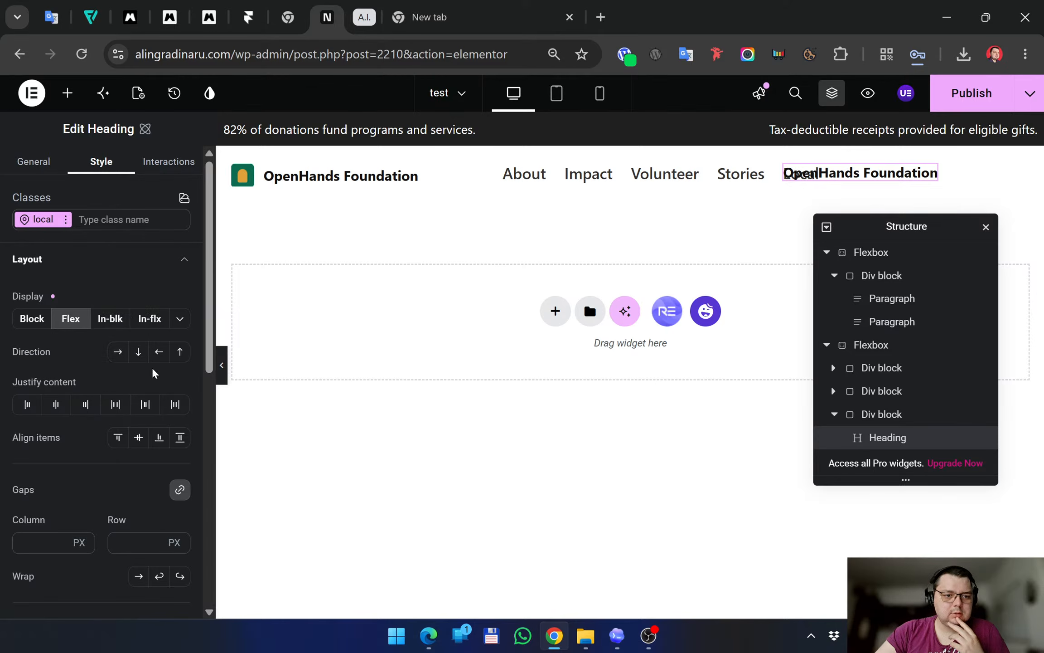
Try the Column and Reversed row directions on the header row's flexbox, and return it to Row
{"action": "left_click", "coordinate": [630, 139]}
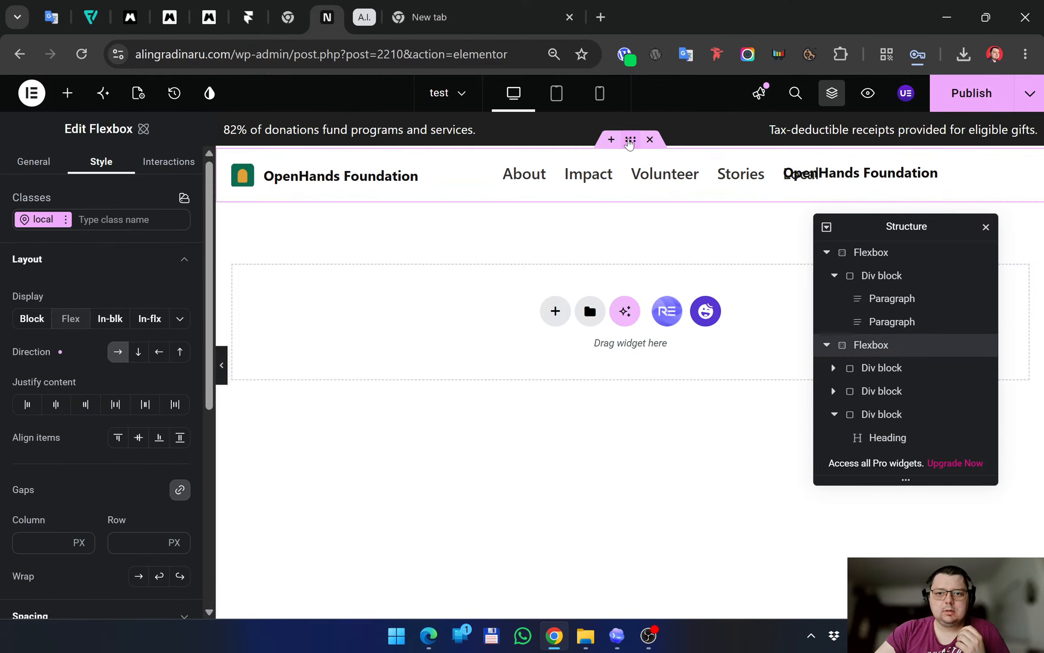
{"action": "left_click", "coordinate": [138, 353]}
{"action": "left_click", "coordinate": [117, 352]}
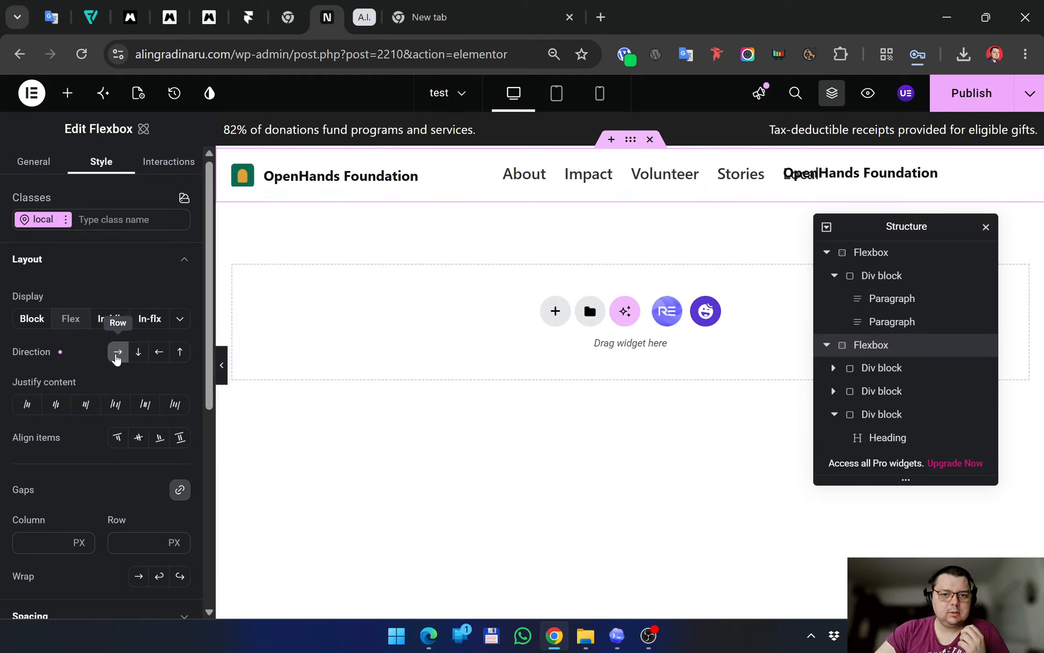
{"action": "left_click", "coordinate": [154, 355]}
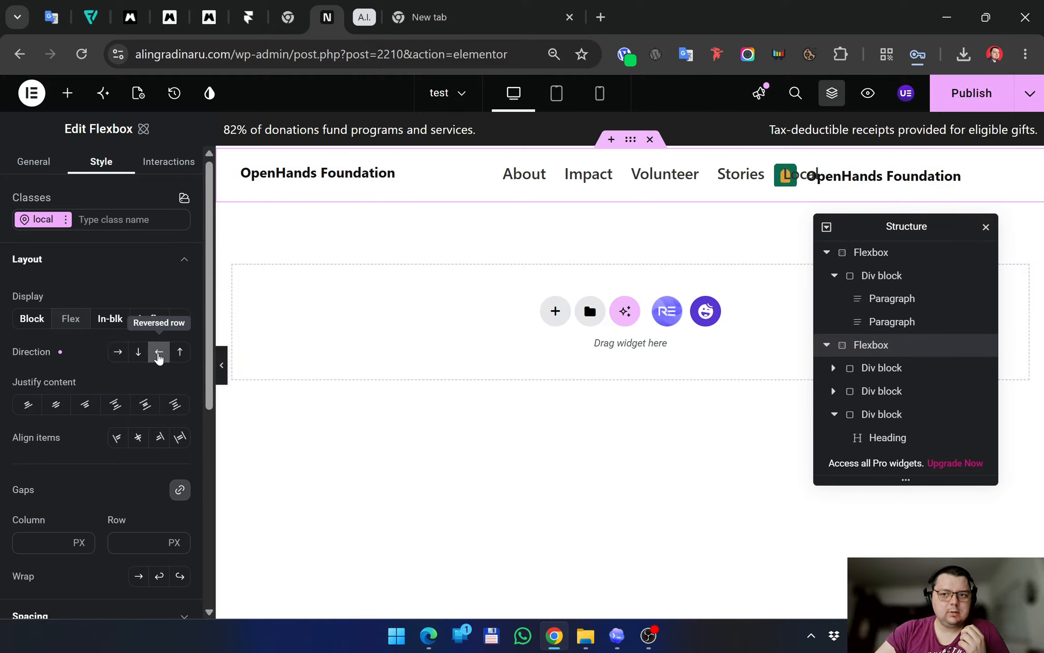
{"action": "left_click", "coordinate": [154, 355]}
{"action": "left_click", "coordinate": [118, 356]}
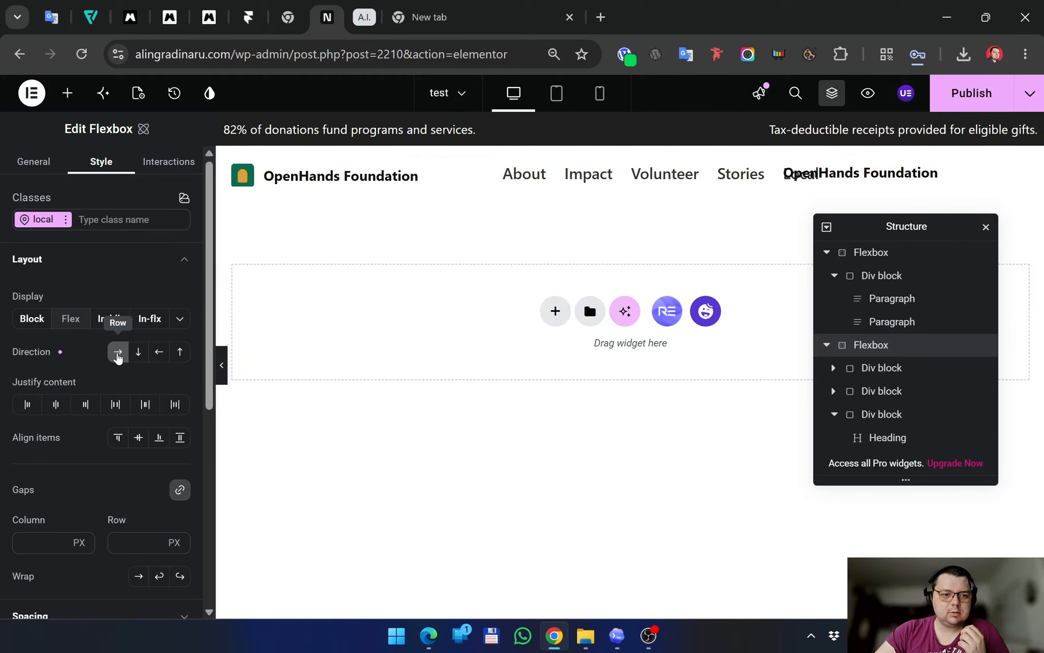
Try Space between and Space around content justification on the header row's flexbox
{"action": "scroll", "coordinate": [96, 354], "scroll_direction": "down", "scroll_amount": 2}
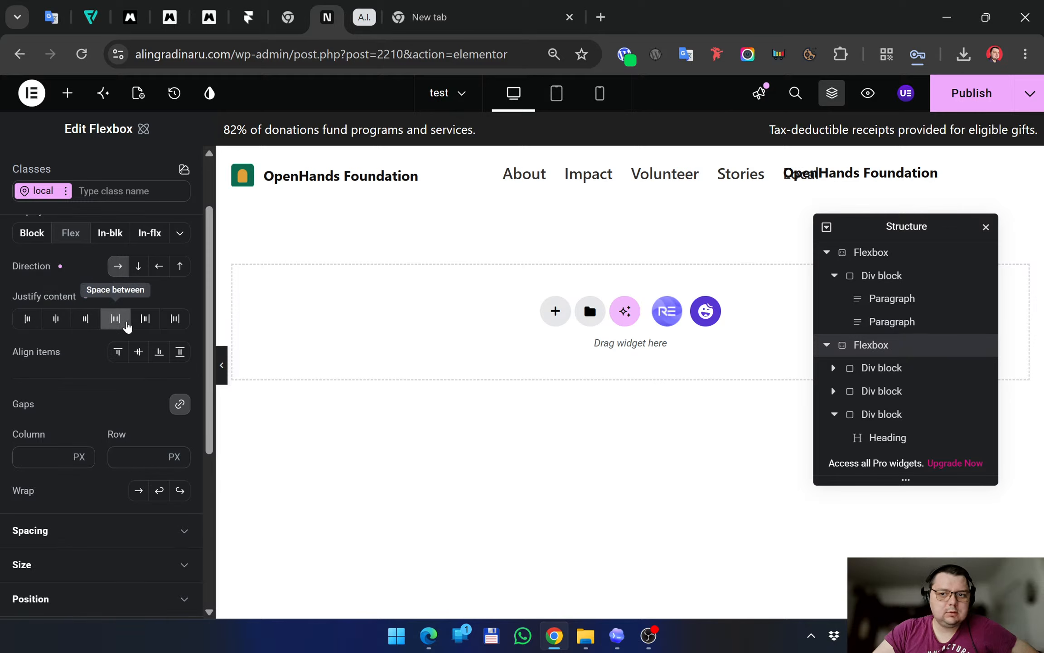
{"action": "left_click", "coordinate": [150, 323]}
{"action": "left_click", "coordinate": [152, 324]}
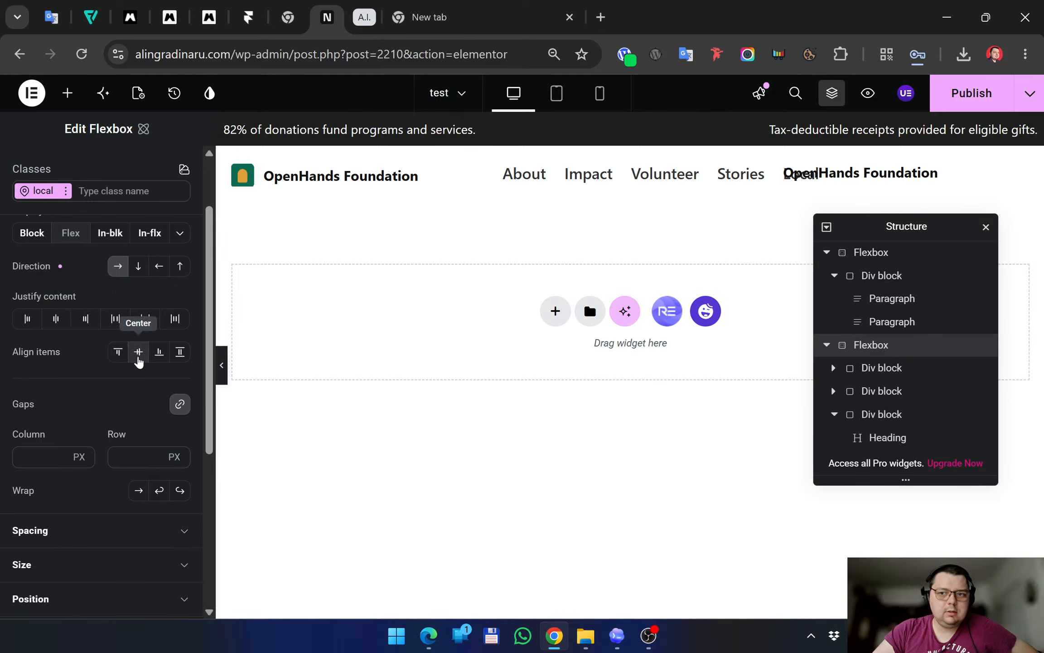
Try Center item alignment on the header row's flexbox
{"action": "left_click", "coordinate": [139, 356]}
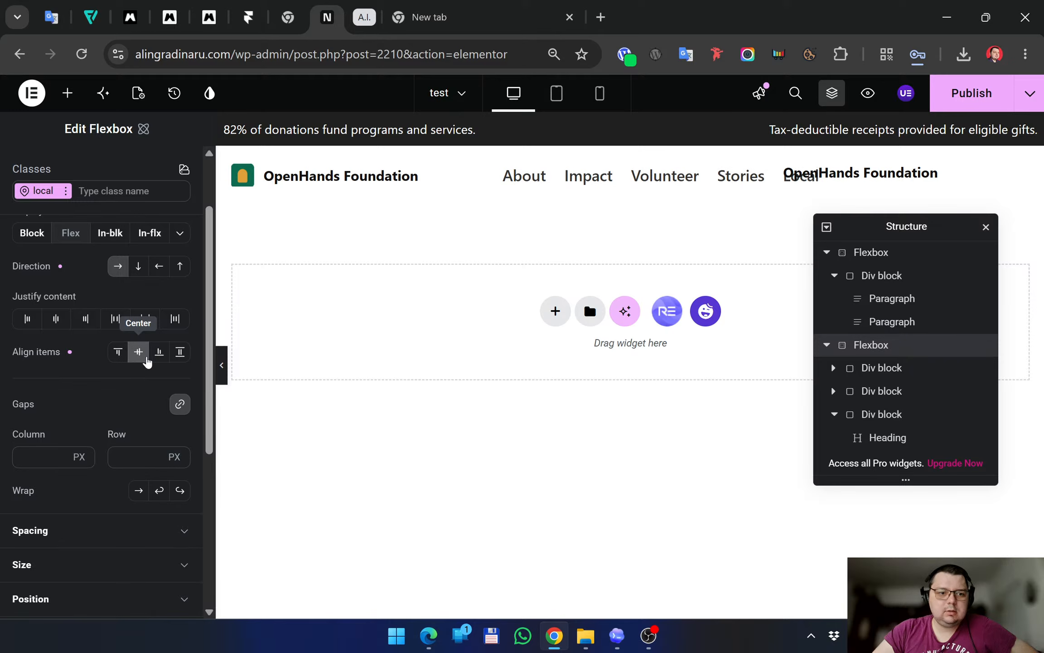
{"action": "scroll", "coordinate": [113, 379], "scroll_direction": "down", "scroll_amount": 2}
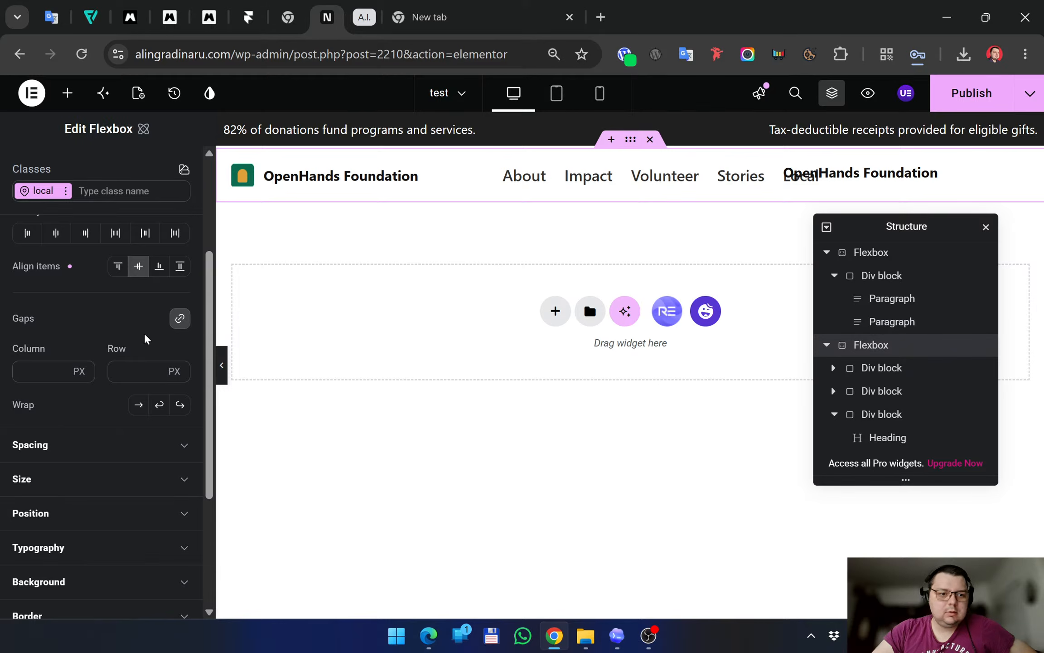
{"action": "scroll", "coordinate": [145, 334], "scroll_direction": "up", "scroll_amount": 2}
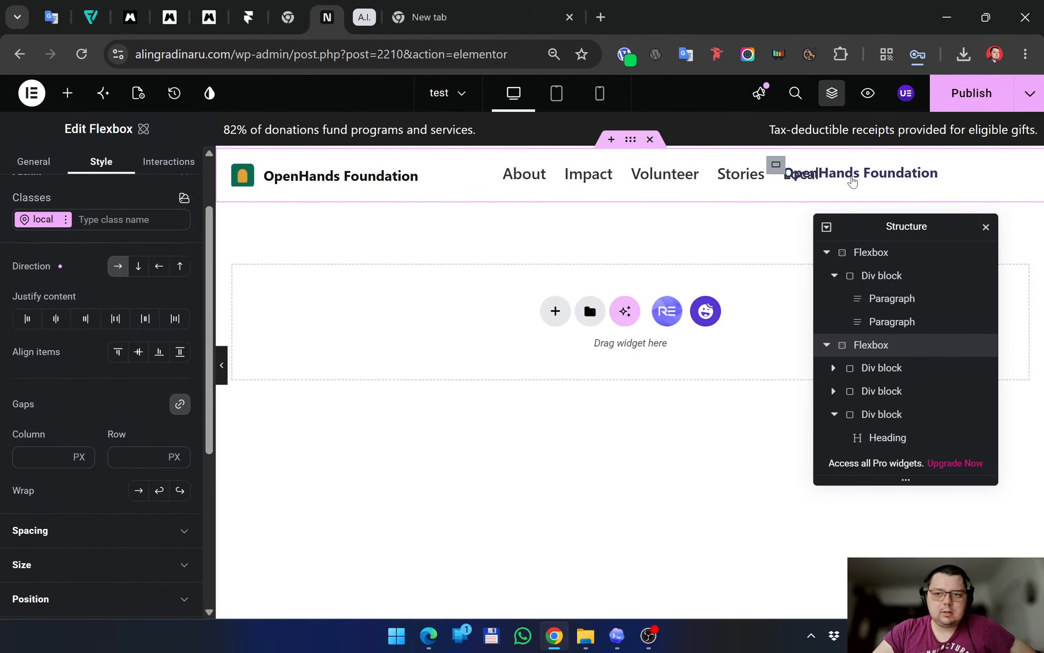
Try Block display on the flexbox that holds the three header div blocks
{"action": "left_click", "coordinate": [783, 169]}
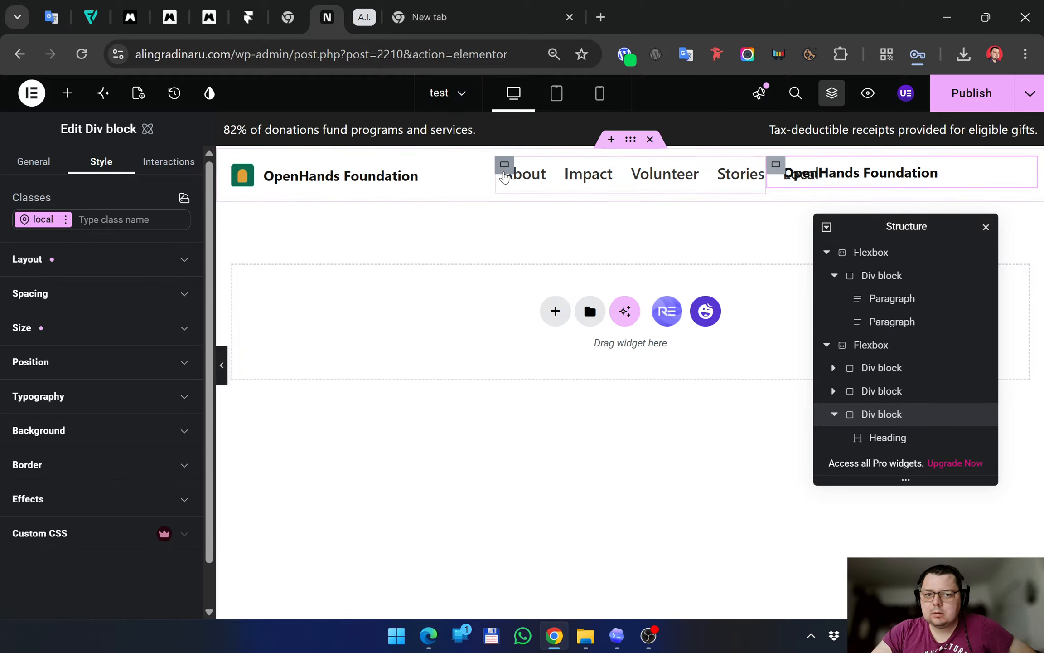
{"action": "left_click", "coordinate": [631, 141]}
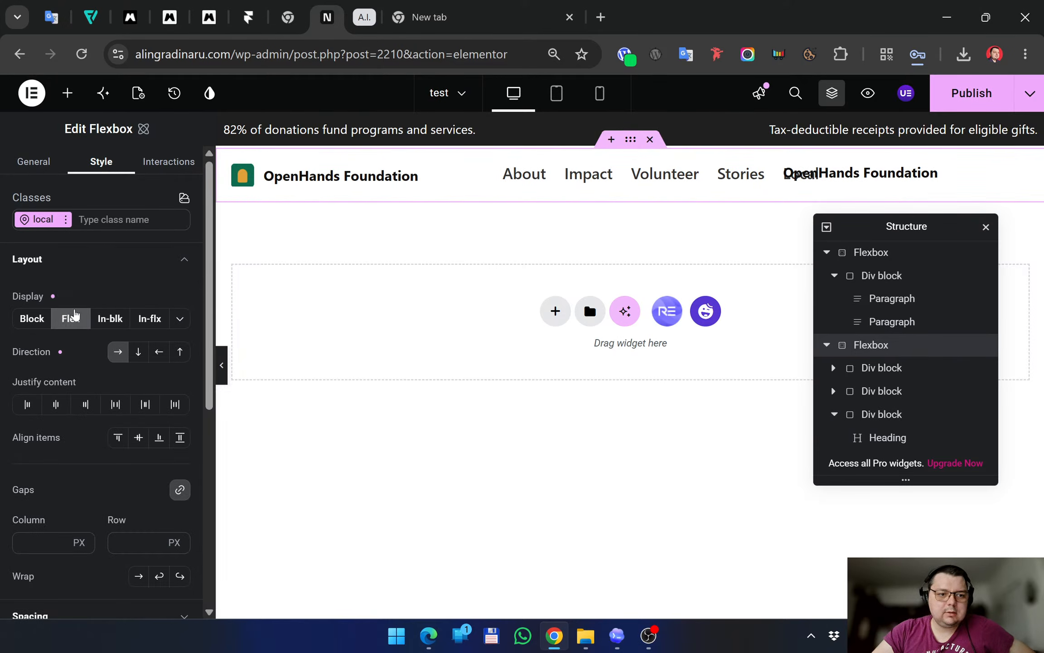
{"action": "left_click", "coordinate": [33, 319]}
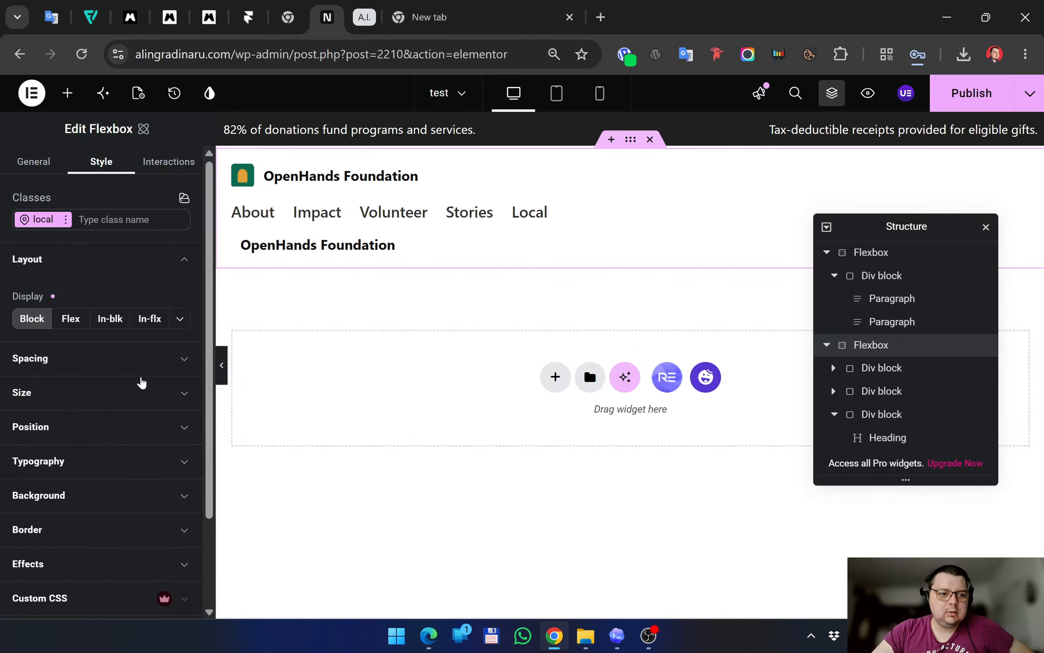
{"action": "scroll", "coordinate": [97, 367], "scroll_direction": "down", "scroll_amount": 2}
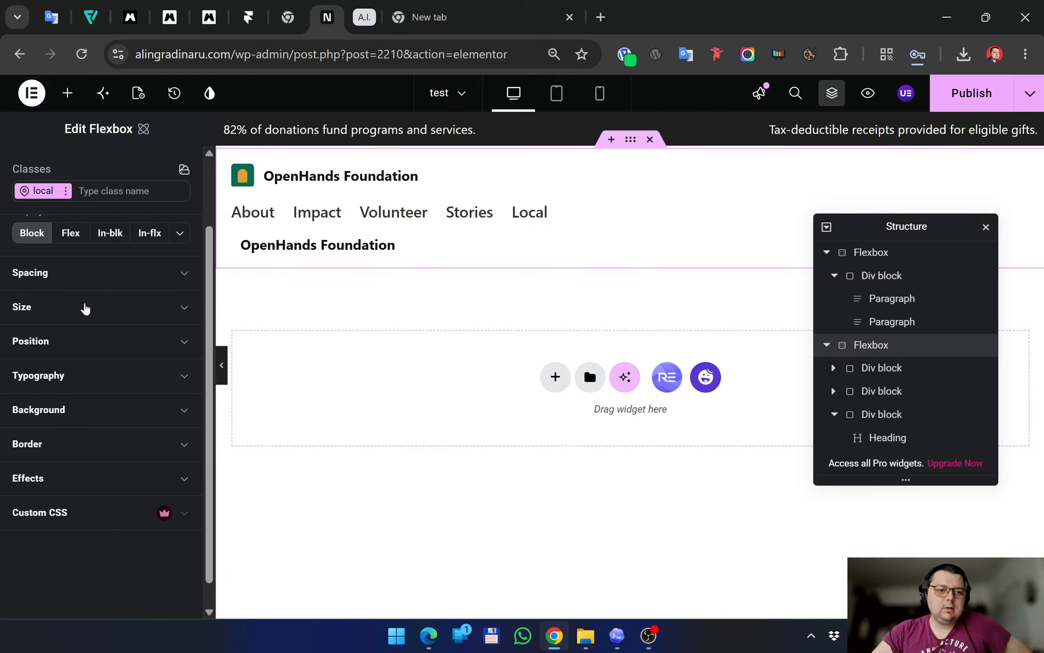
{"action": "scroll", "coordinate": [82, 311], "scroll_direction": "up", "scroll_amount": 2}
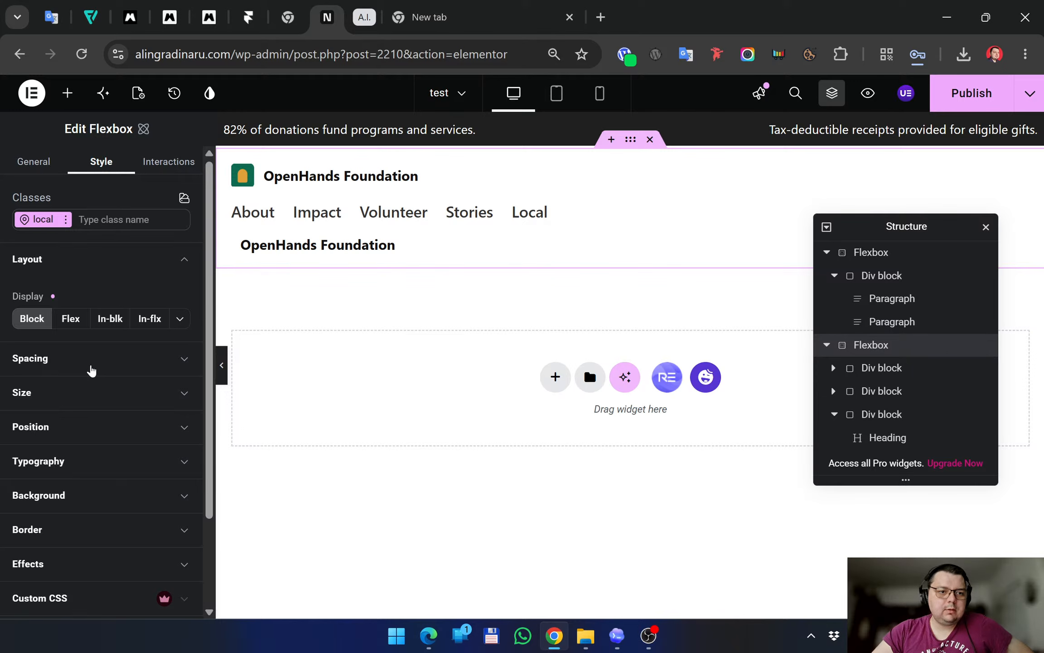
Examine the spacing, size, position and typography settings of the header row's flexbox
{"action": "left_click", "coordinate": [93, 369]}
{"action": "scroll", "coordinate": [100, 430], "scroll_direction": "down", "scroll_amount": 5}
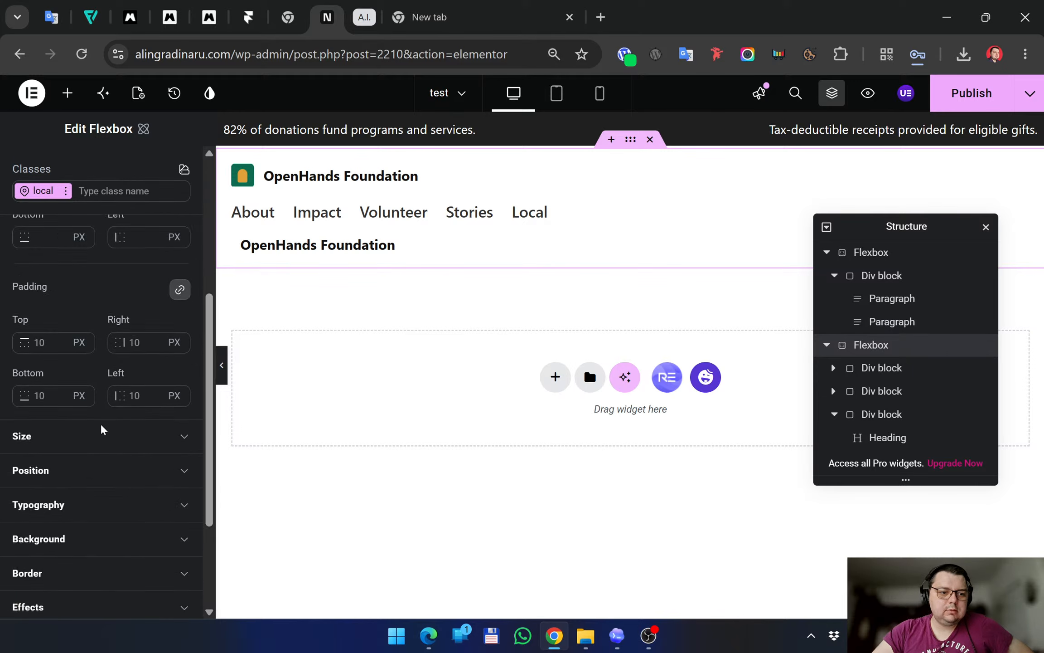
{"action": "left_click", "coordinate": [72, 361]}
{"action": "scroll", "coordinate": [98, 392], "scroll_direction": "down", "scroll_amount": 5}
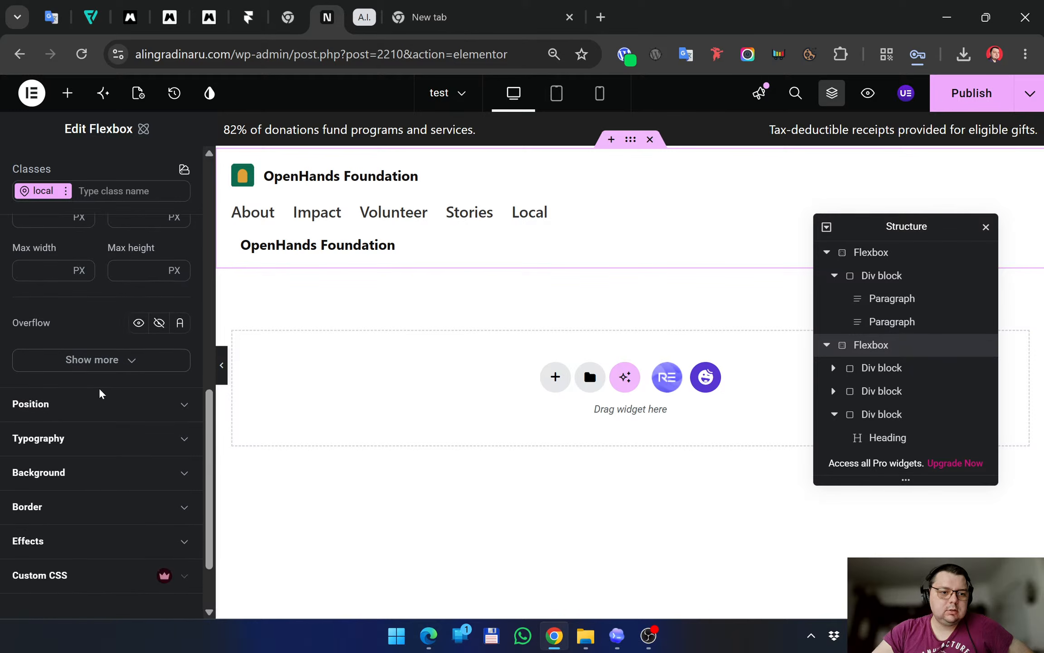
{"action": "left_click", "coordinate": [80, 408]}
{"action": "scroll", "coordinate": [86, 410], "scroll_direction": "down", "scroll_amount": 3}
{"action": "left_click", "coordinate": [86, 398]}
{"action": "scroll", "coordinate": [87, 406], "scroll_direction": "down", "scroll_amount": 5}
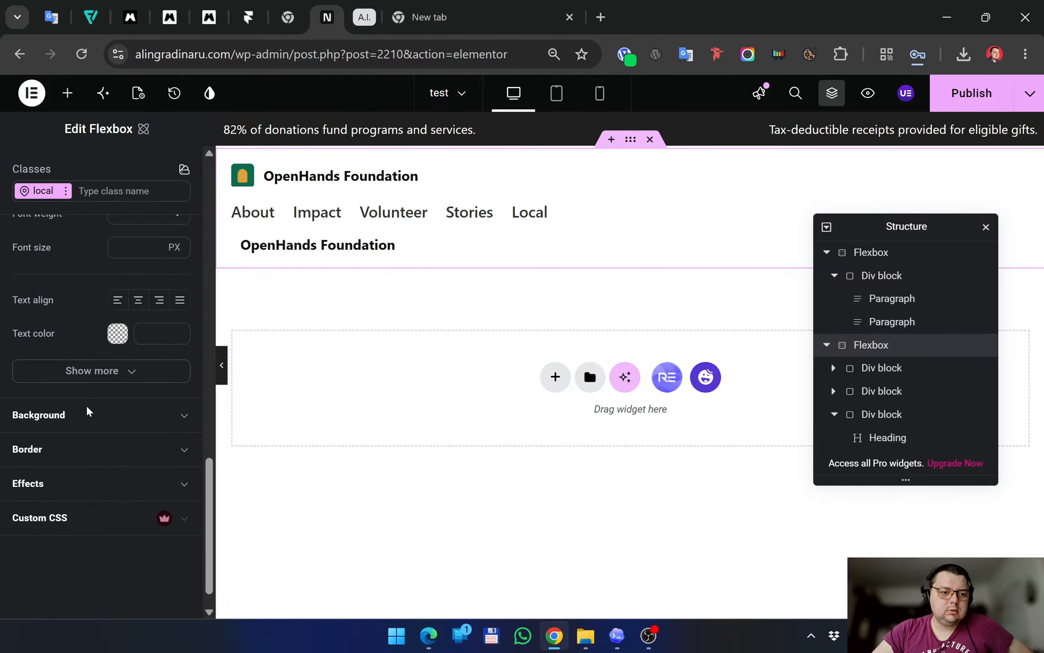
{"action": "scroll", "coordinate": [83, 419], "scroll_direction": "up", "scroll_amount": 10}
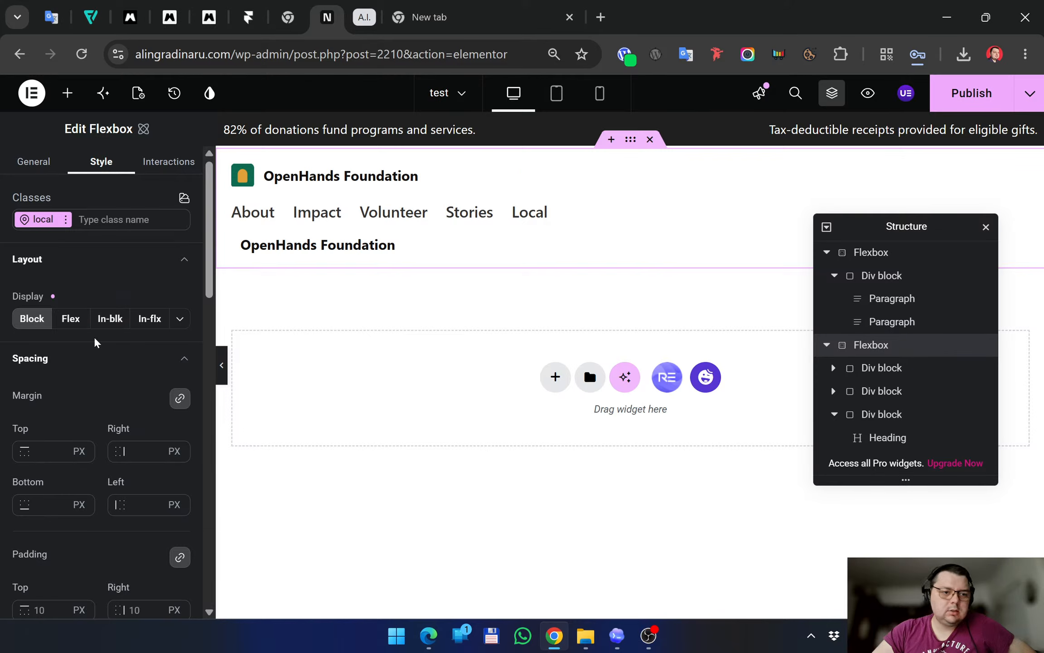
Try the Flex, Inline-block and Inline-flex display options on the header row's flexbox
{"action": "left_click", "coordinate": [70, 319]}
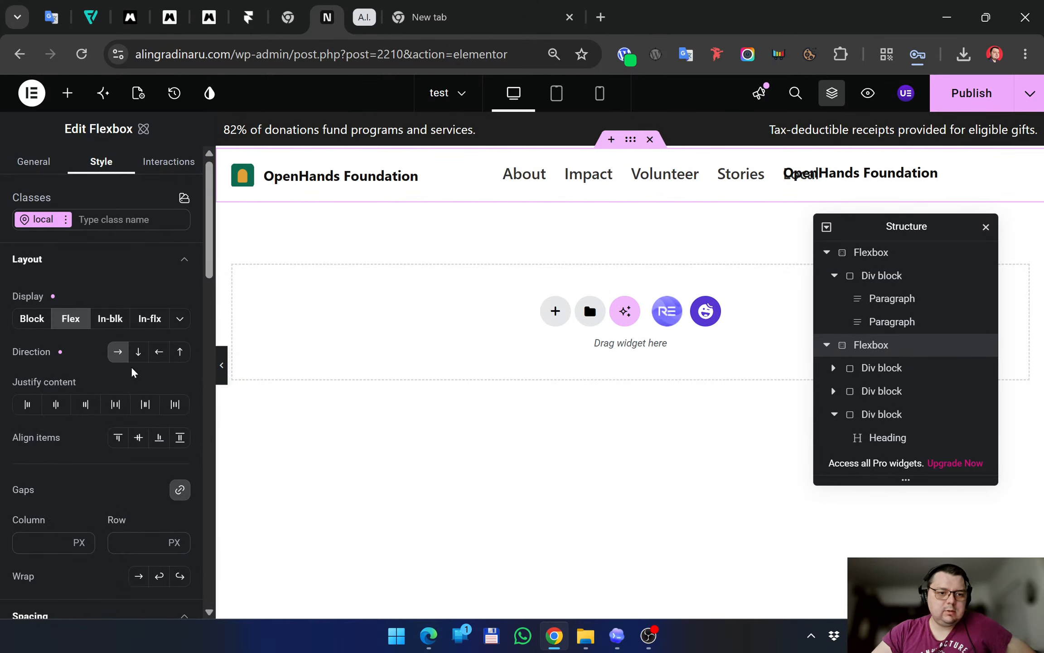
{"action": "left_click", "coordinate": [110, 319]}
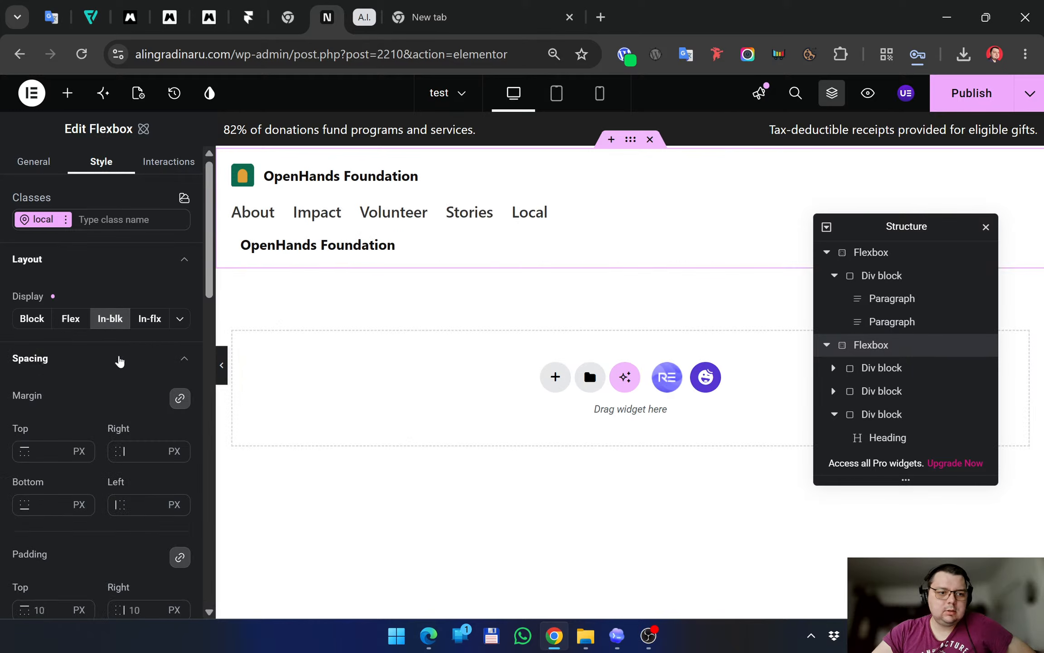
{"action": "scroll", "coordinate": [114, 353], "scroll_direction": "down", "scroll_amount": 2}
{"action": "scroll", "coordinate": [122, 353], "scroll_direction": "up", "scroll_amount": 2}
{"action": "left_click", "coordinate": [156, 318]}
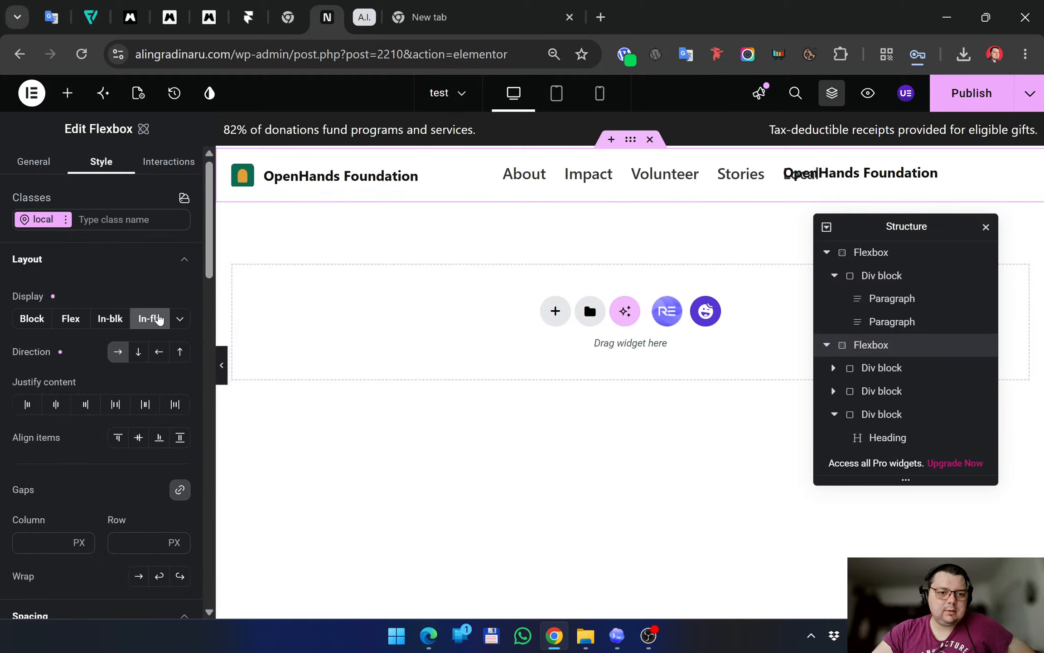
Try Space around, Space between, Center and End content justification on the header row's flexbox
{"action": "left_click", "coordinate": [135, 404]}
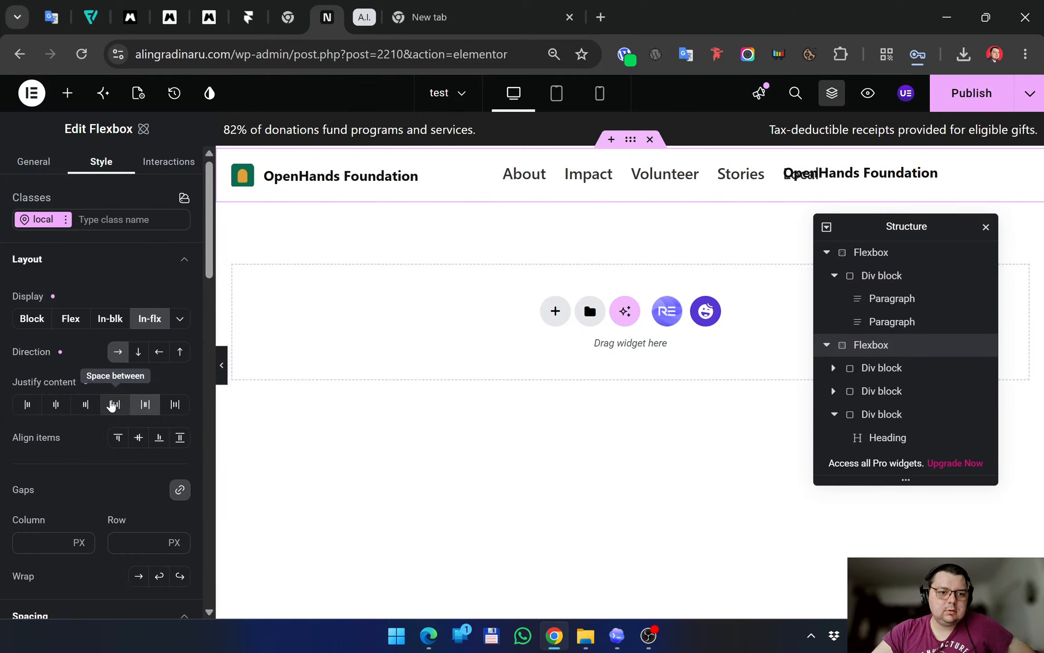
{"action": "left_click", "coordinate": [112, 406]}
{"action": "left_click", "coordinate": [63, 408]}
{"action": "left_click", "coordinate": [89, 408]}
{"action": "left_click", "coordinate": [93, 407]}
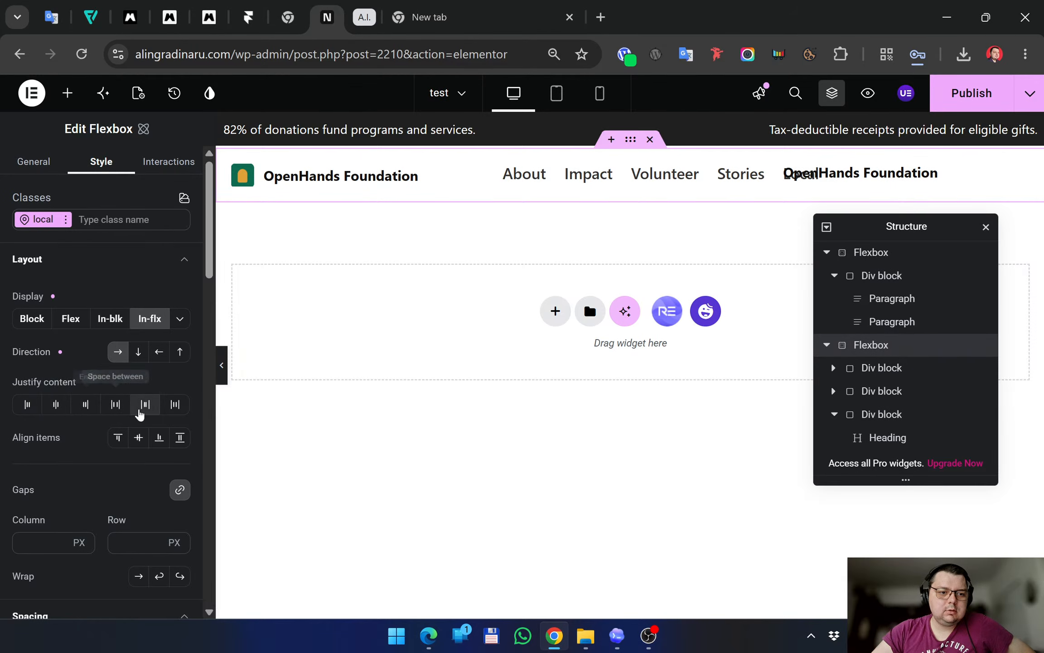
Set the header row's flexbox back to Flex display
{"action": "scroll", "coordinate": [127, 390], "scroll_direction": "down", "scroll_amount": 1}
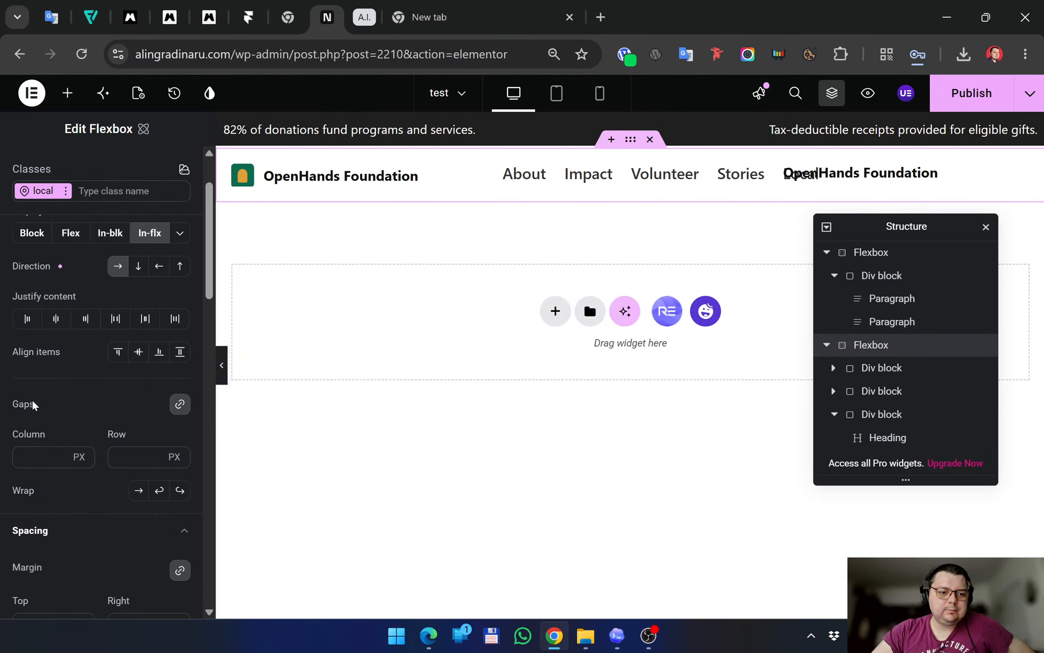
{"action": "scroll", "coordinate": [51, 401], "scroll_direction": "down", "scroll_amount": 1}
{"action": "scroll", "coordinate": [82, 363], "scroll_direction": "up", "scroll_amount": 2}
{"action": "left_click", "coordinate": [77, 319]}
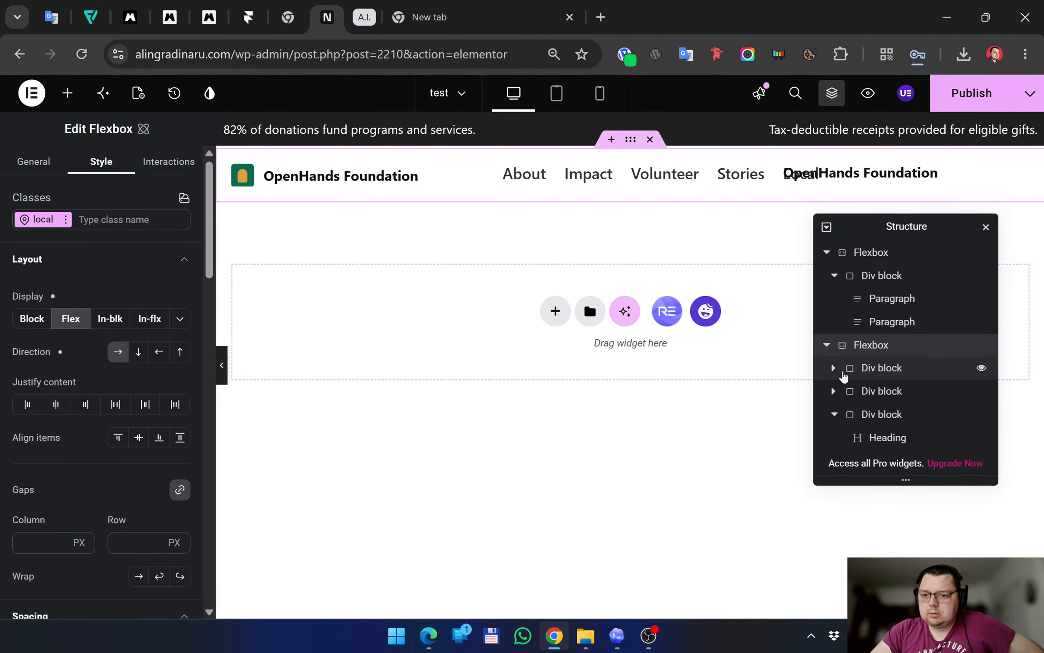
Examine the contents of the header row's three div blocks in the page structure
{"action": "left_click", "coordinate": [834, 415]}
{"action": "left_click", "coordinate": [827, 345]}
{"action": "left_click", "coordinate": [827, 344]}
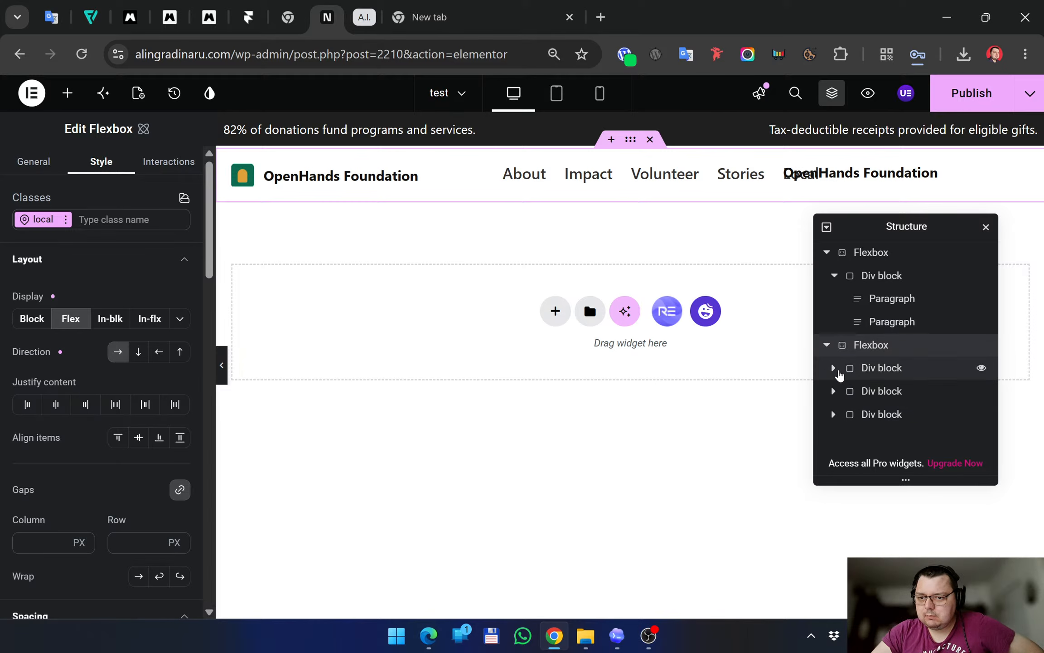
{"action": "left_click", "coordinate": [833, 369]}
{"action": "left_click", "coordinate": [833, 368]}
{"action": "left_click", "coordinate": [833, 392]}
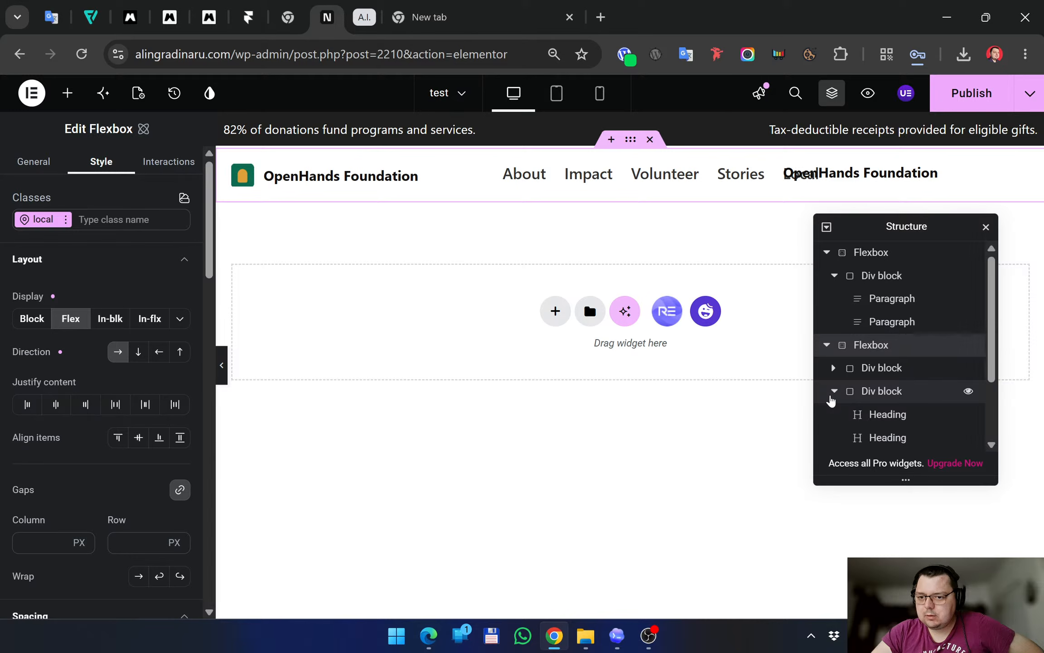
{"action": "left_click", "coordinate": [833, 393]}
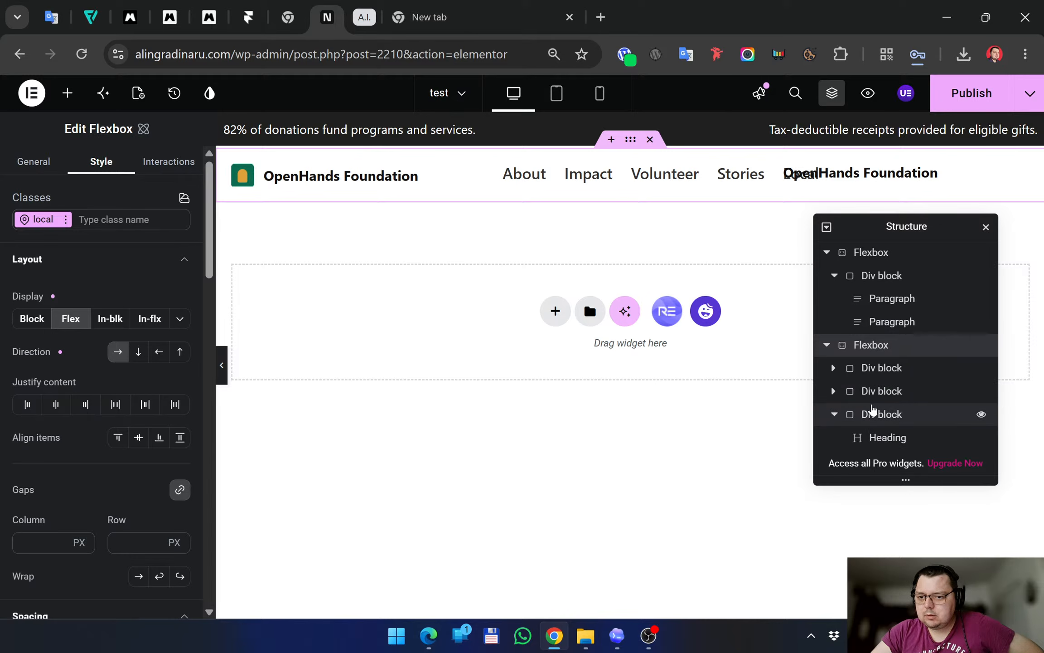
{"action": "left_click", "coordinate": [835, 416]}
Set the logo div block, the first in the header row, to Flex display with Row direction
{"action": "left_click", "coordinate": [865, 368]}
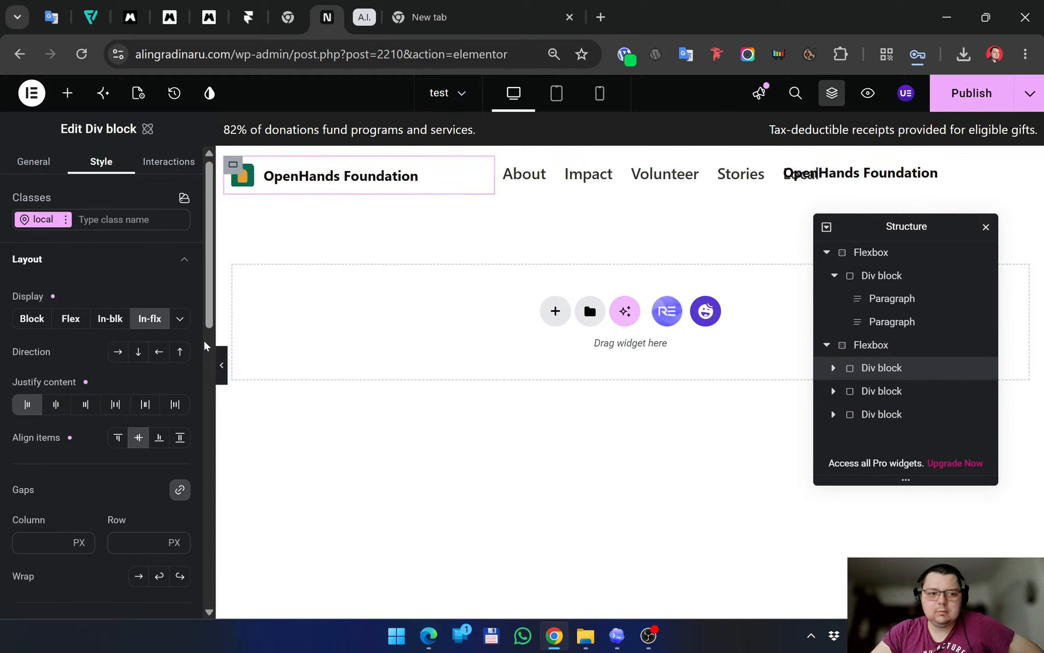
{"action": "left_click", "coordinate": [73, 320]}
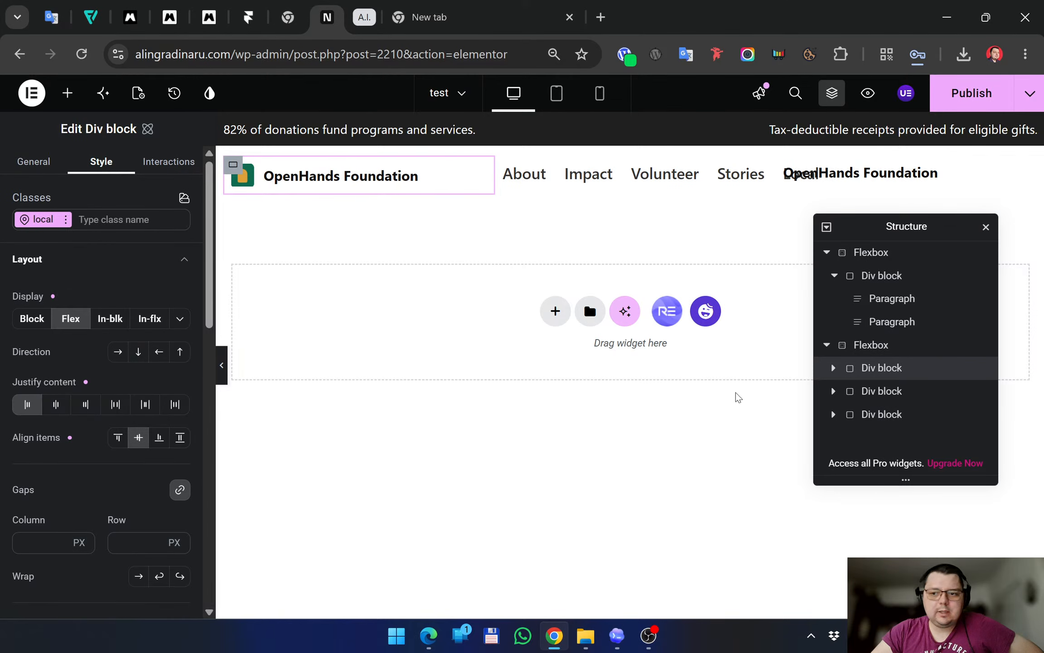
{"action": "left_click", "coordinate": [875, 392]}
{"action": "left_click", "coordinate": [861, 368]}
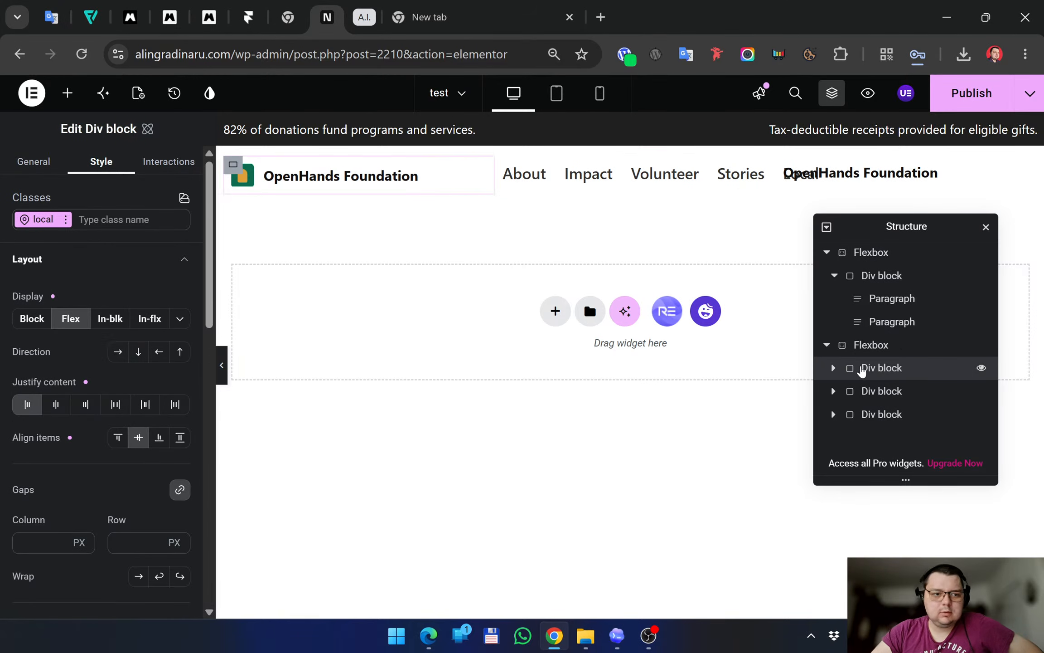
{"action": "left_click", "coordinate": [118, 351]}
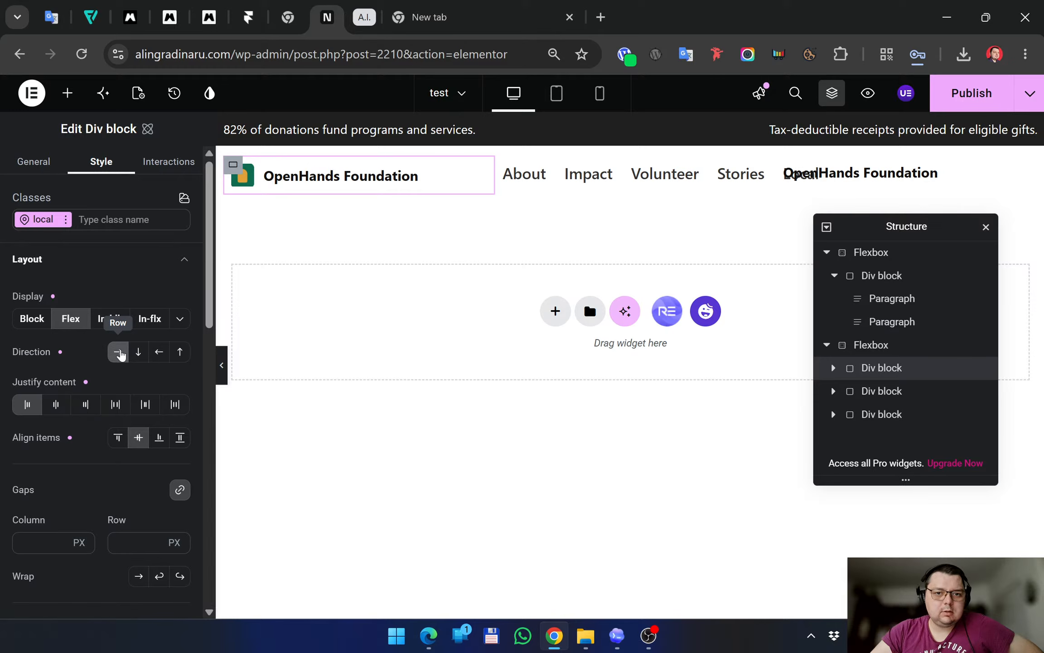
Set the header row's third div block to Flex display with Row direction and clear its Start content justification
{"action": "left_click", "coordinate": [900, 413]}
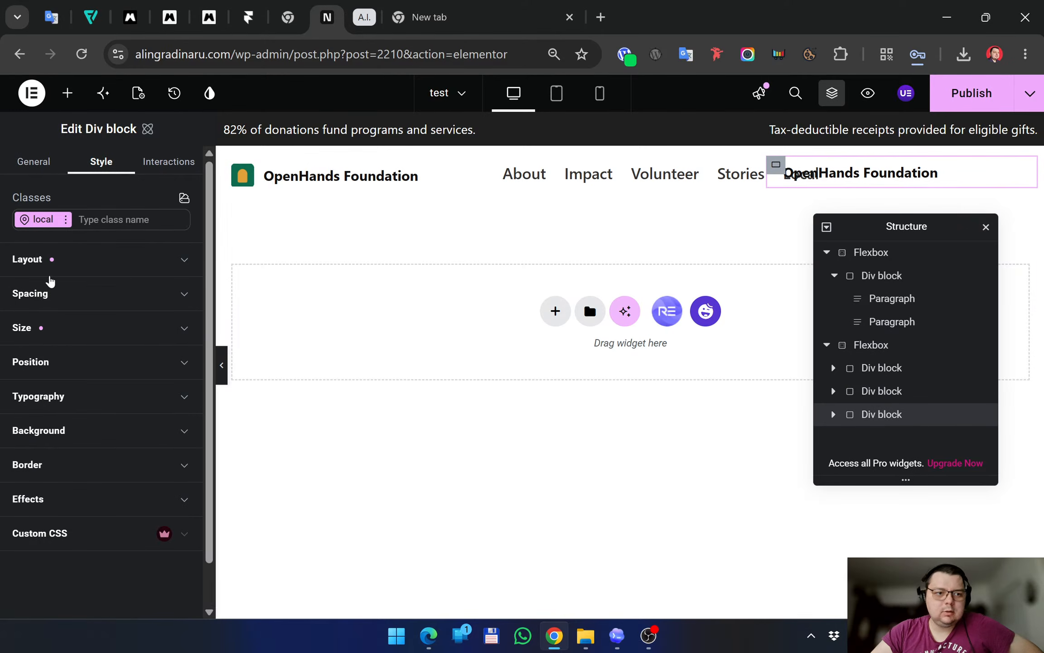
{"action": "left_click", "coordinate": [64, 271]}
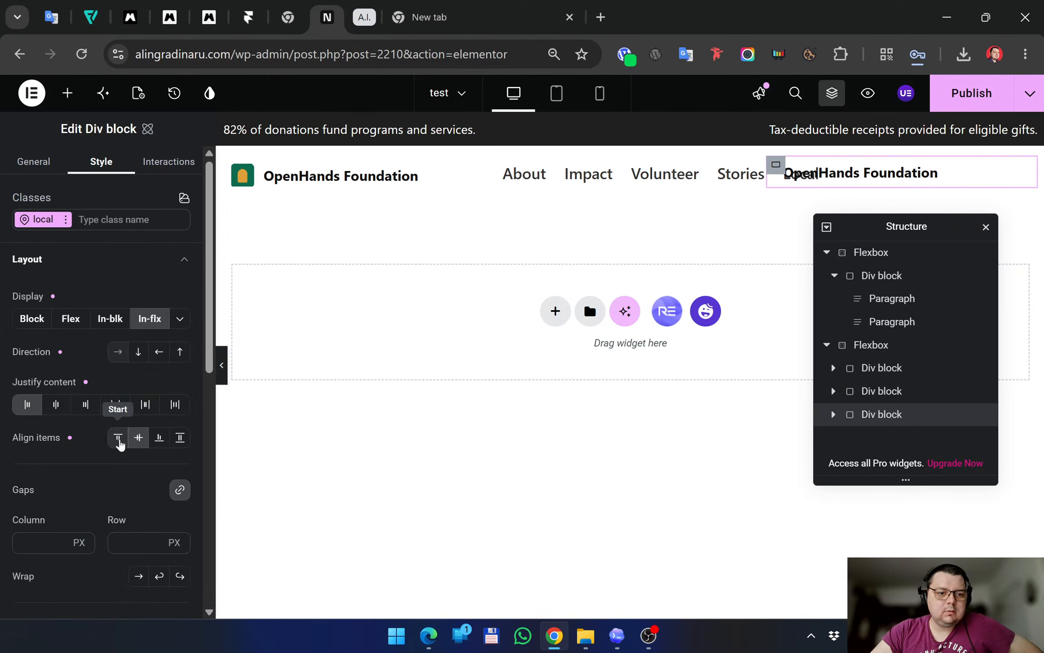
{"action": "left_click", "coordinate": [68, 319]}
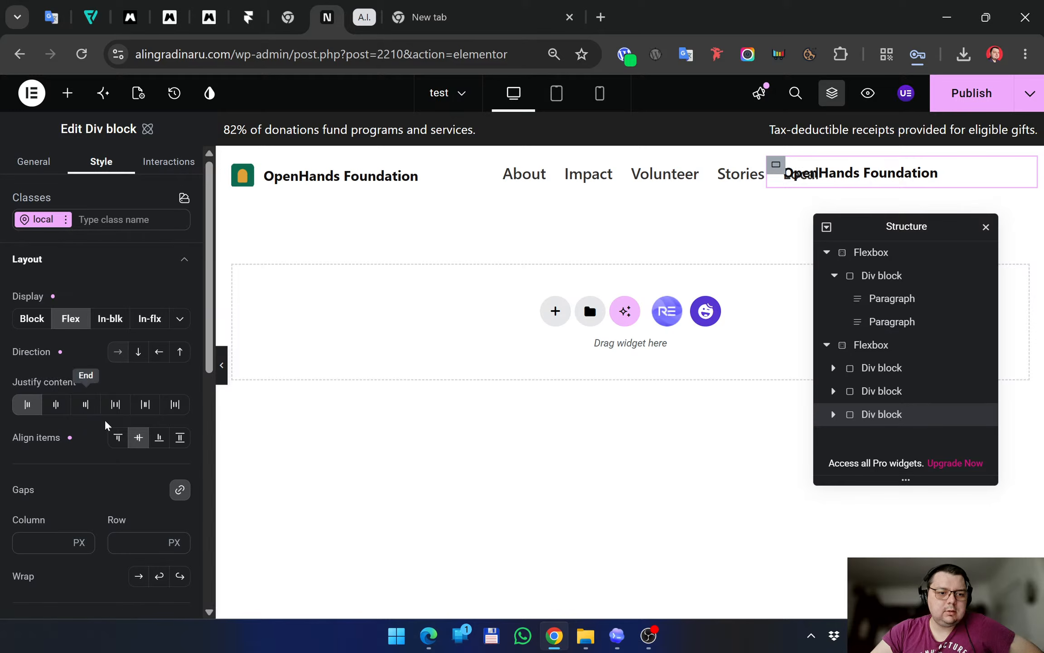
{"action": "left_click", "coordinate": [27, 405]}
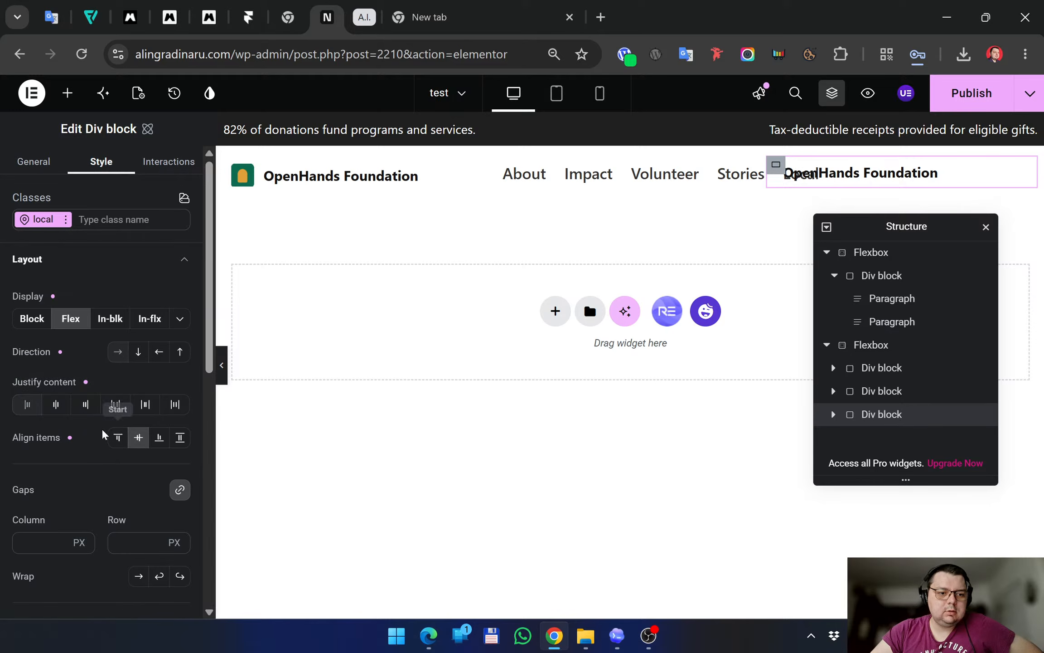
{"action": "left_click", "coordinate": [119, 353]}
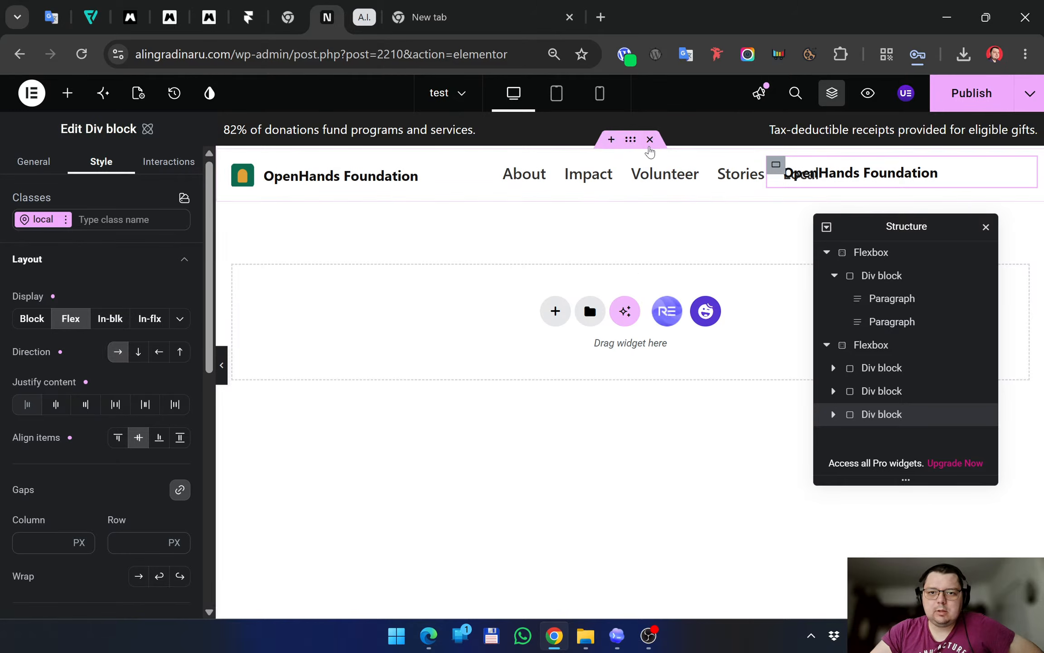
Select the header row's flexbox for editing
{"action": "left_click", "coordinate": [631, 140]}
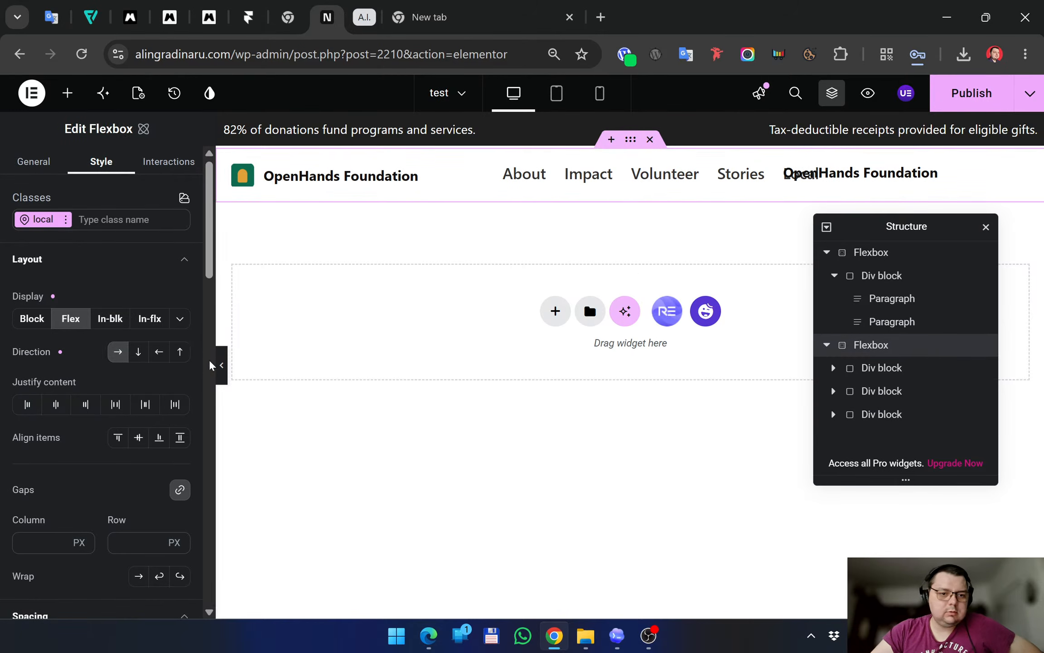
Try the space-between, space-evenly, center, end and start content justifications on the header Flexbox, and clear the setting
{"action": "left_click", "coordinate": [221, 365]}
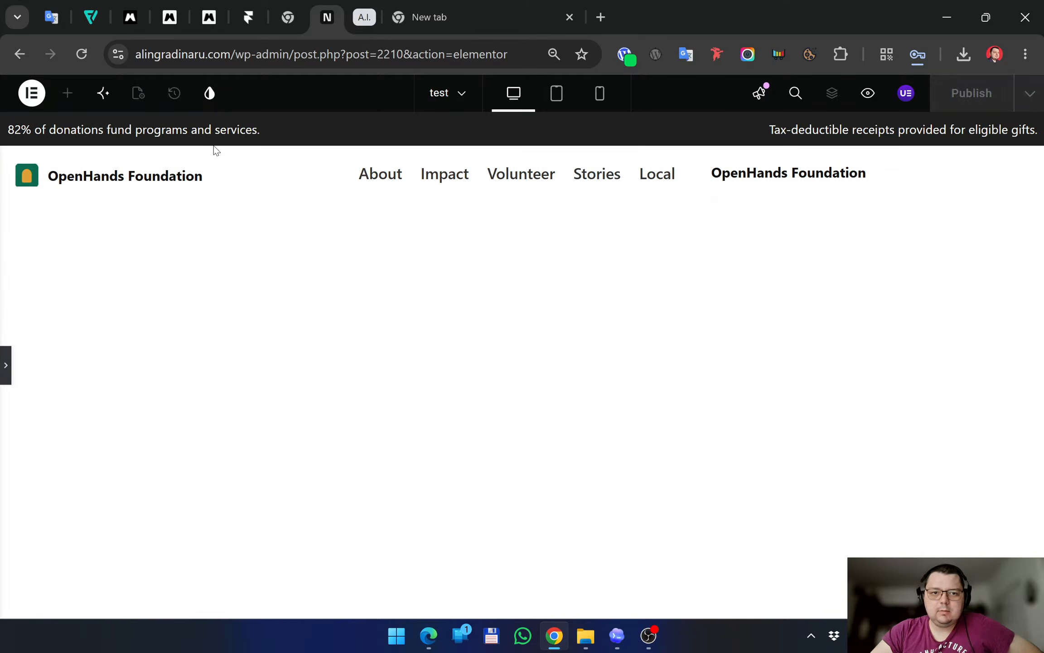
{"action": "left_click", "coordinate": [6, 365]}
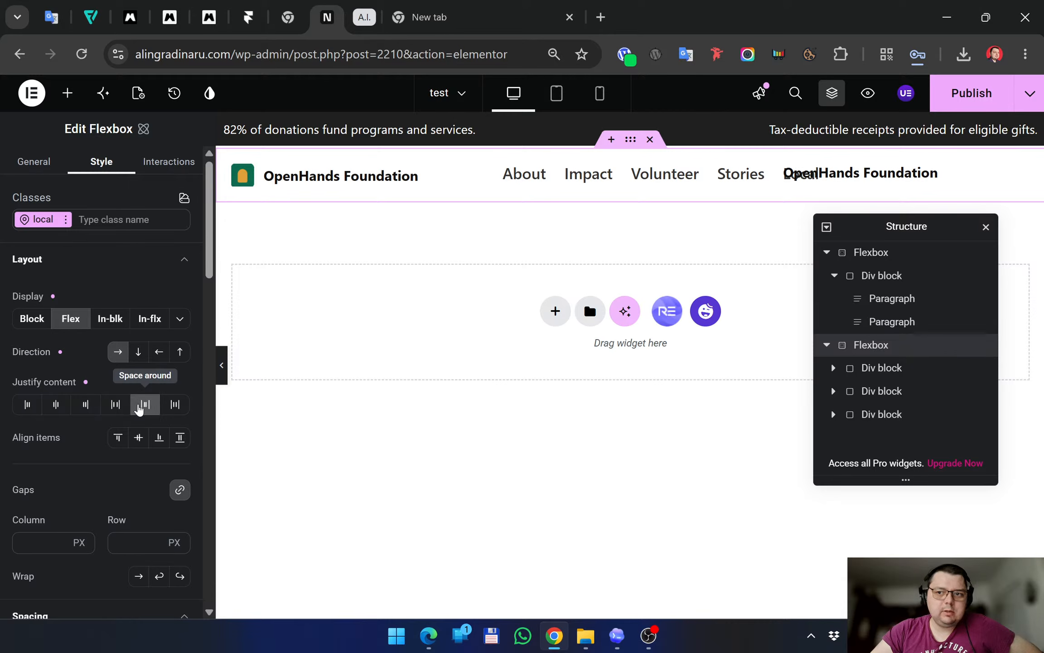
{"action": "left_click", "coordinate": [114, 410]}
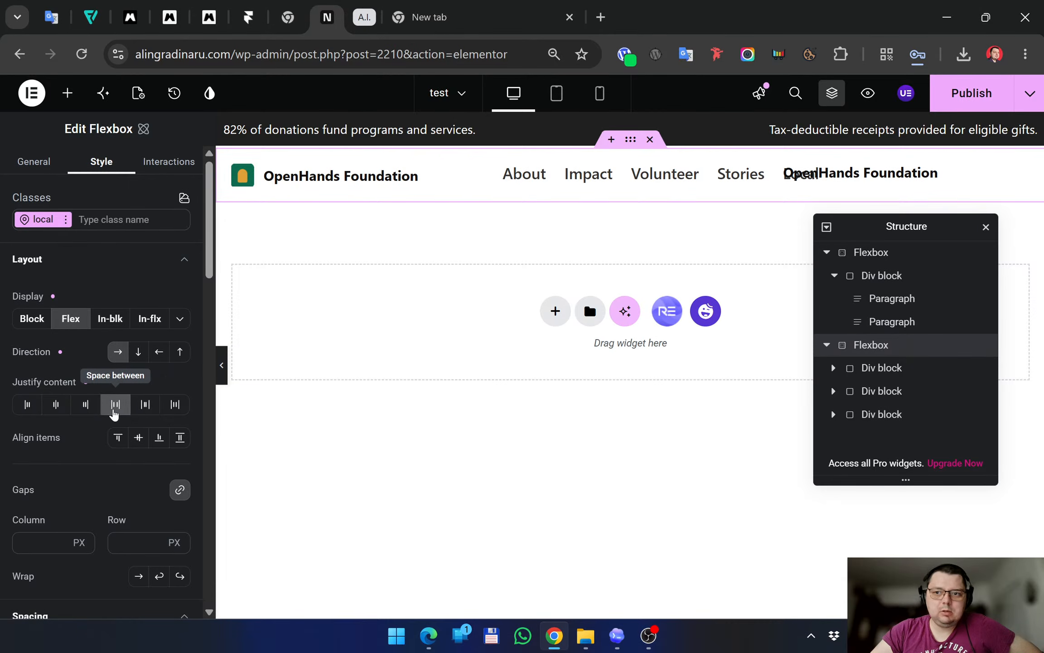
{"action": "left_click", "coordinate": [175, 415]}
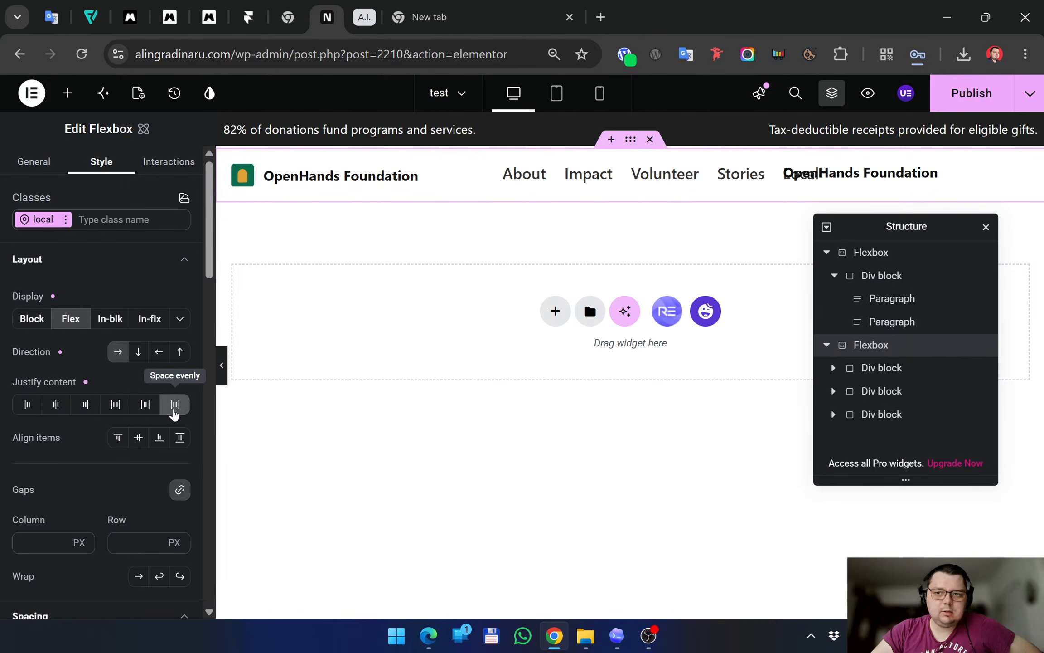
{"action": "left_click", "coordinate": [63, 409]}
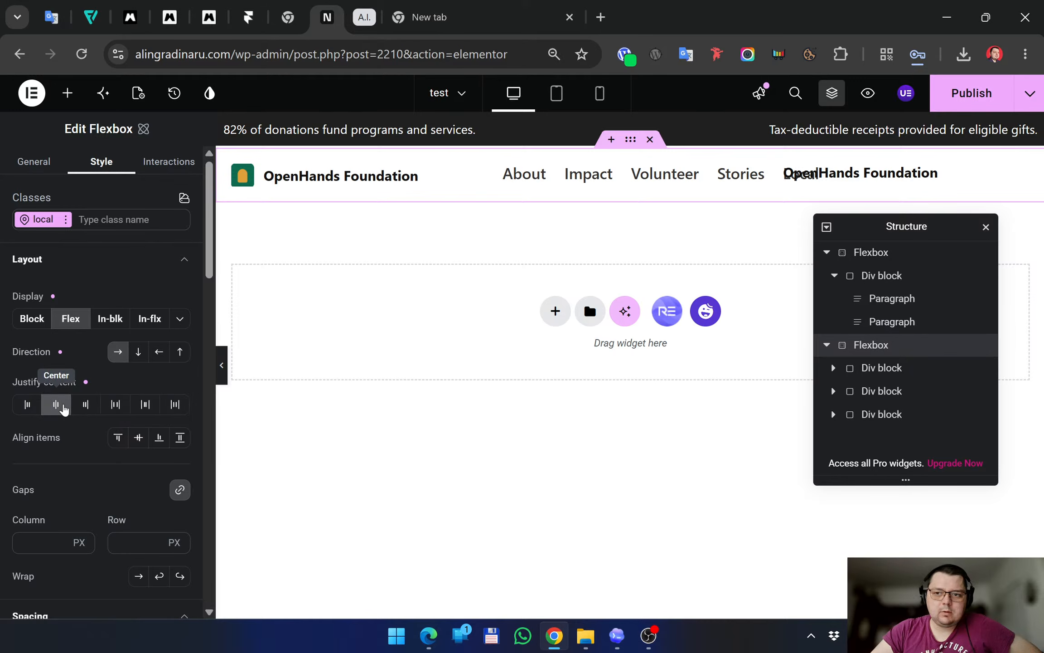
{"action": "left_click", "coordinate": [87, 409]}
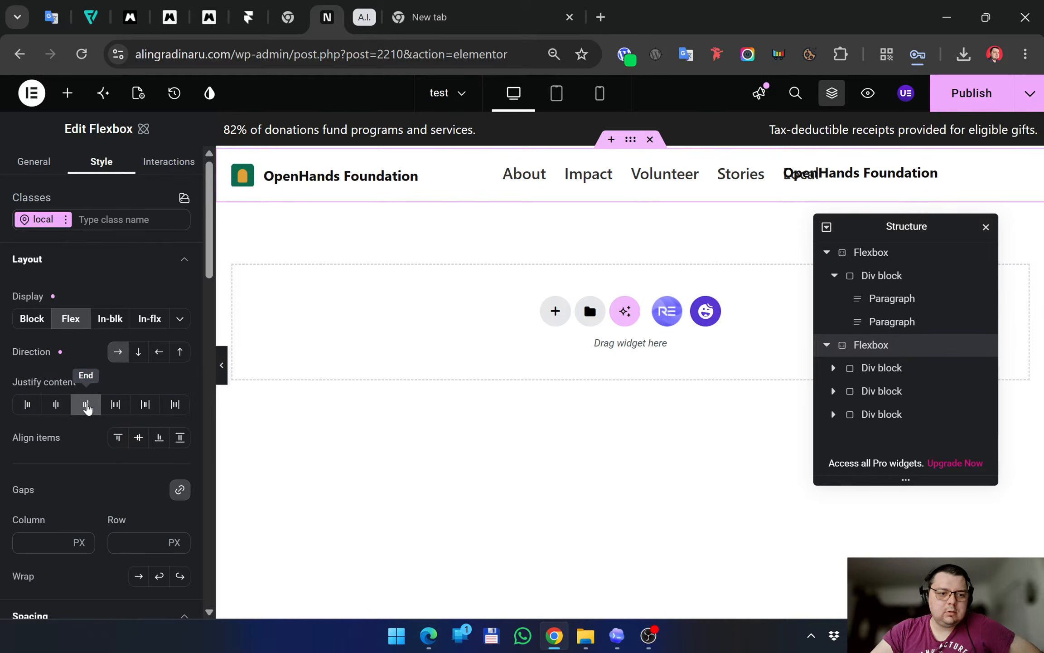
{"action": "left_click", "coordinate": [28, 409]}
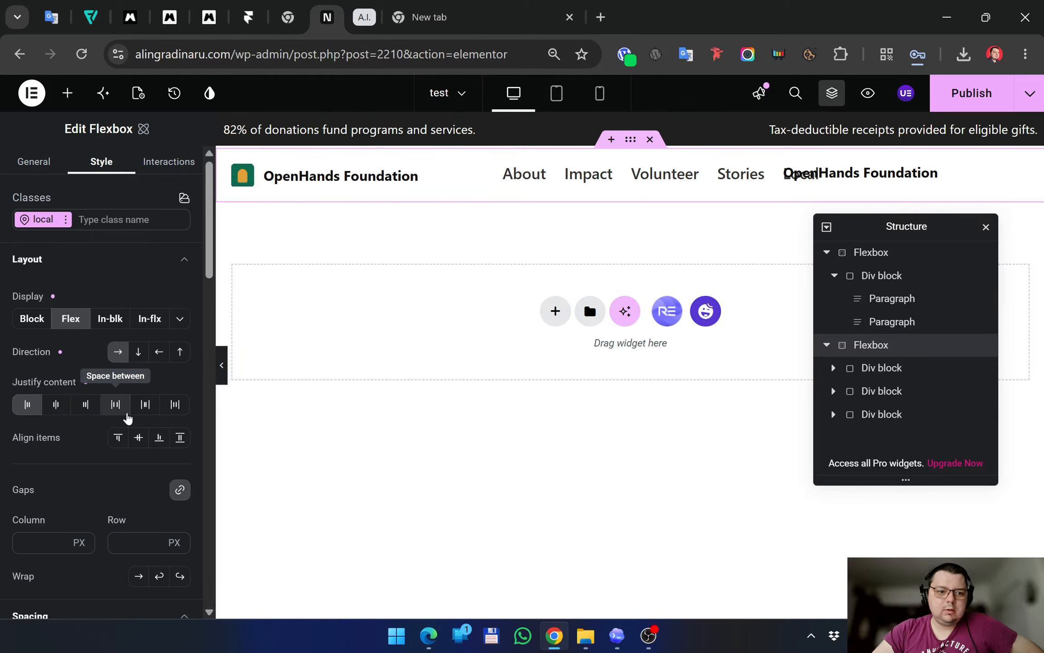
{"action": "left_click", "coordinate": [28, 405]}
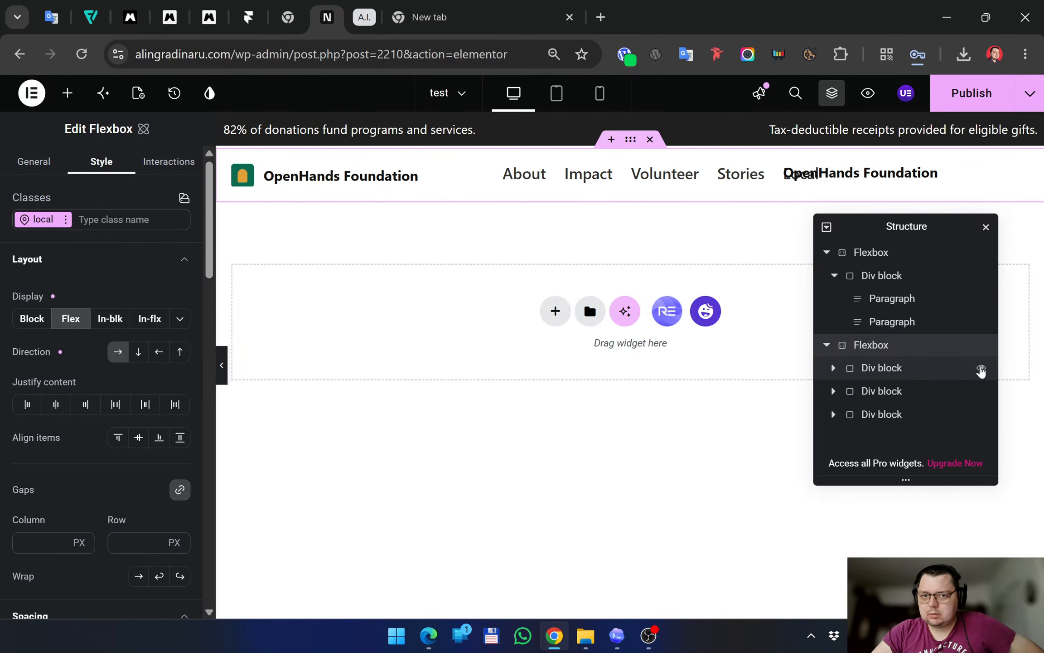
Clear the content justification of the header's first div block, which holds the logo
{"action": "left_click", "coordinate": [981, 368]}
{"action": "left_click", "coordinate": [981, 368]}
{"action": "left_click", "coordinate": [835, 372]}
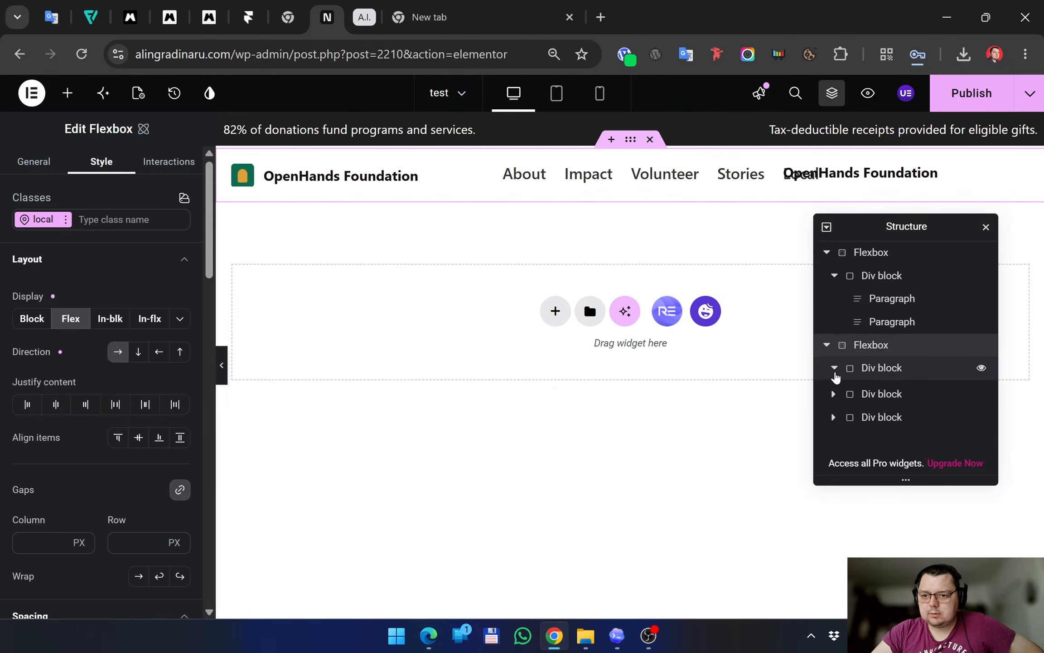
{"action": "left_click", "coordinate": [834, 368]}
{"action": "left_click", "coordinate": [877, 368]}
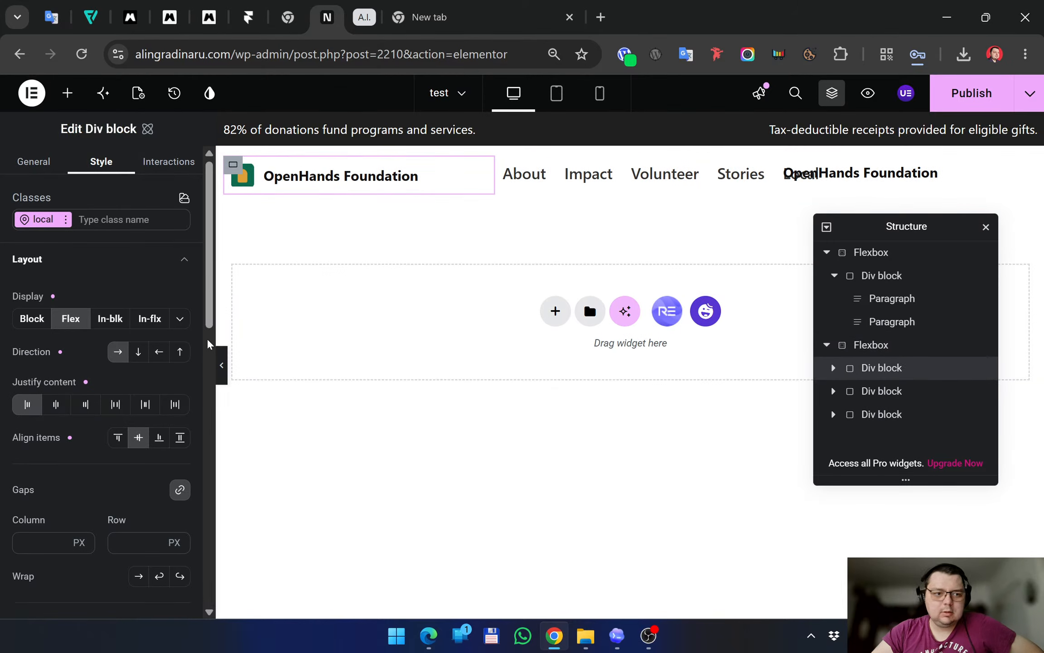
{"action": "scroll", "coordinate": [101, 274], "scroll_direction": "down", "scroll_amount": 2}
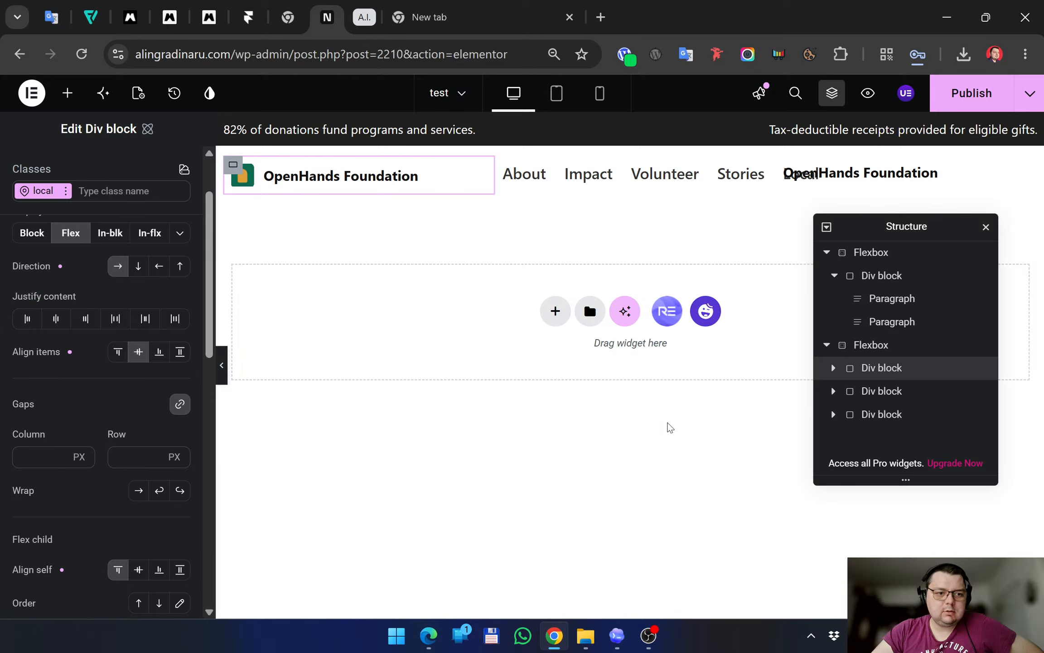
Clear the row direction setting on each of the header's three div blocks
{"action": "left_click", "coordinate": [867, 391]}
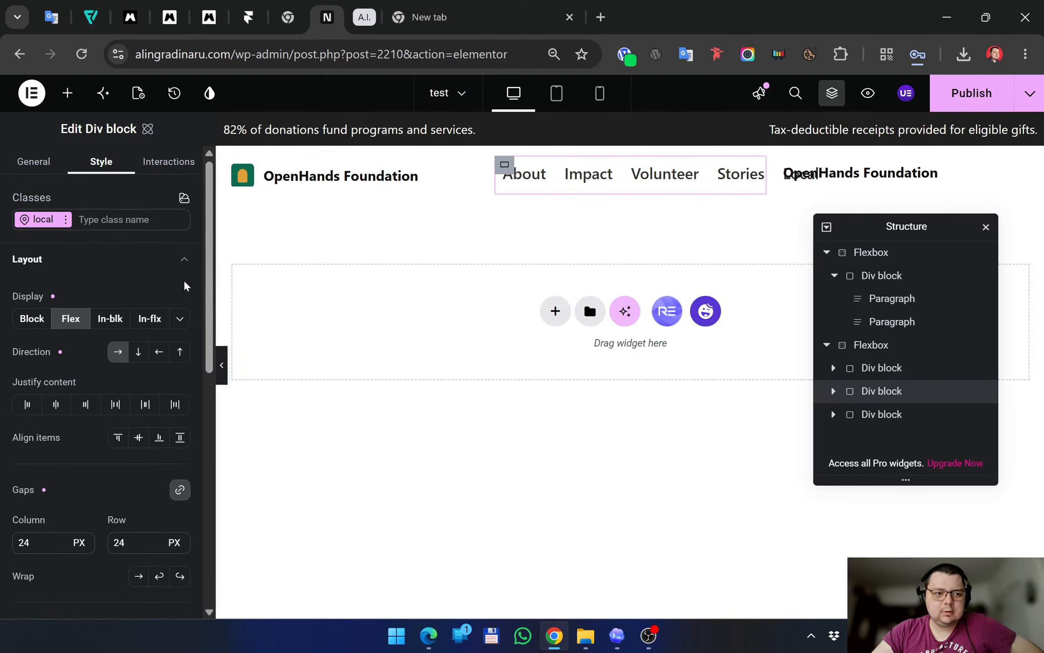
{"action": "left_click", "coordinate": [897, 415]}
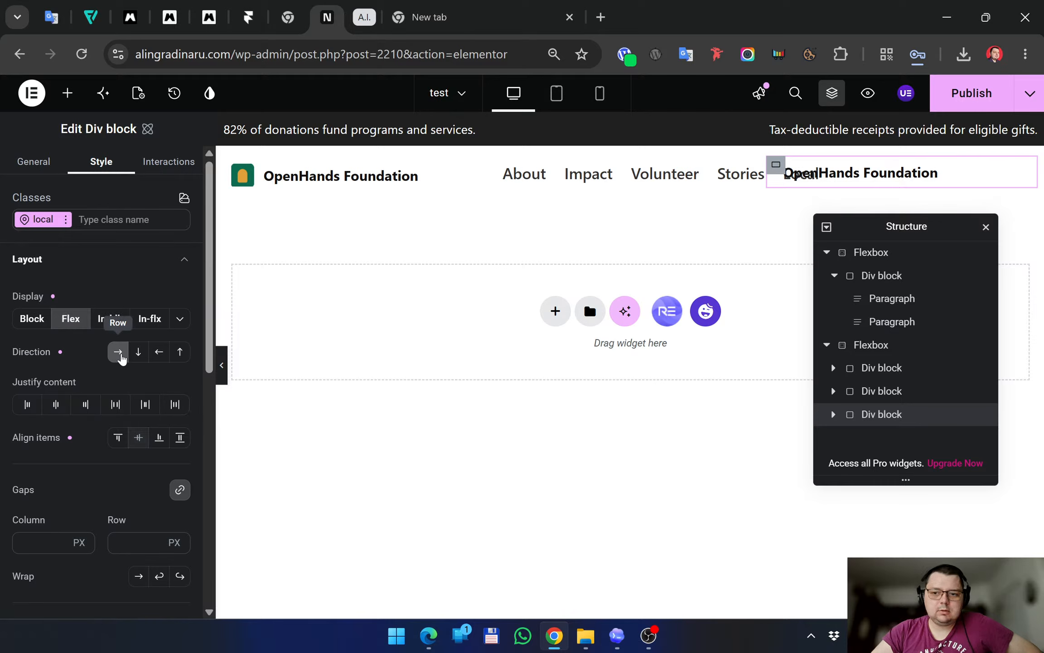
{"action": "left_click", "coordinate": [867, 392]}
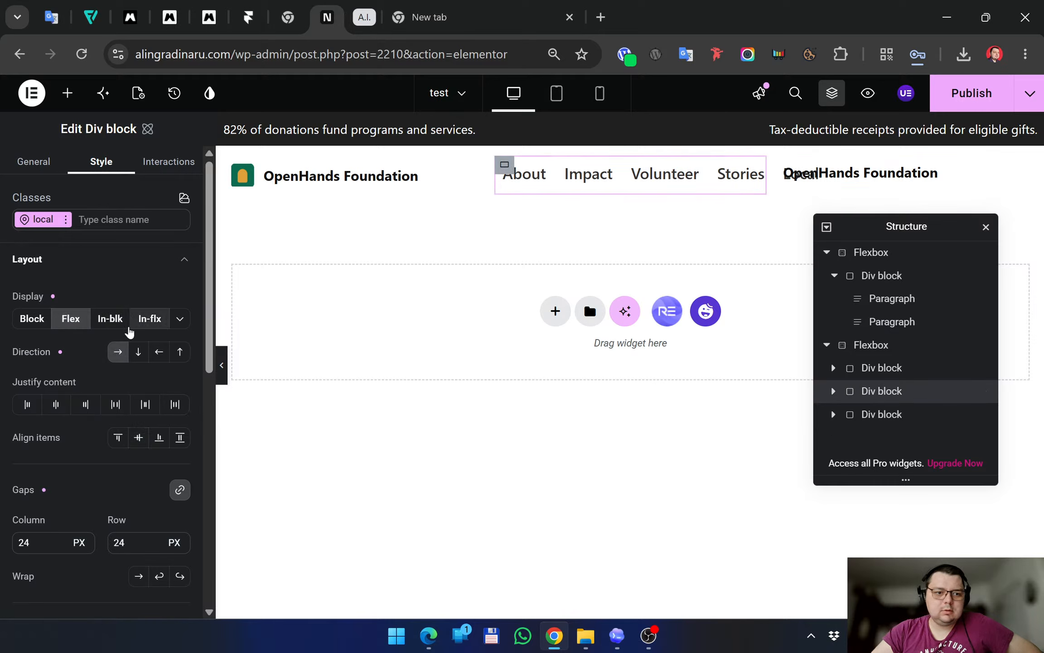
{"action": "left_click", "coordinate": [868, 368]}
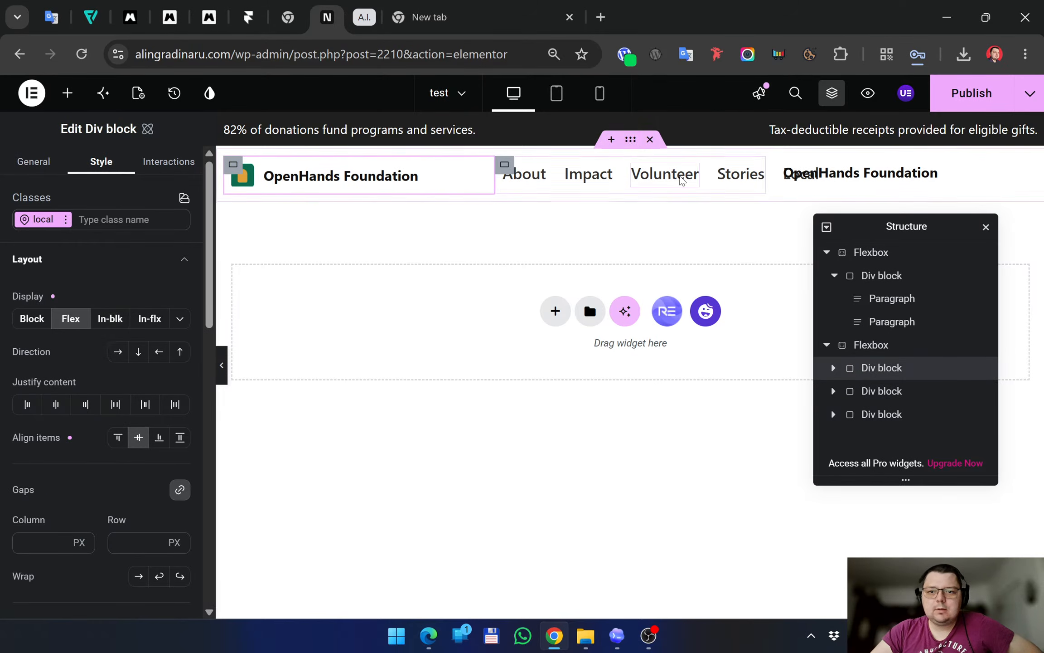
Set the header Flexbox's content justification to Space around
{"action": "left_click", "coordinate": [657, 191]}
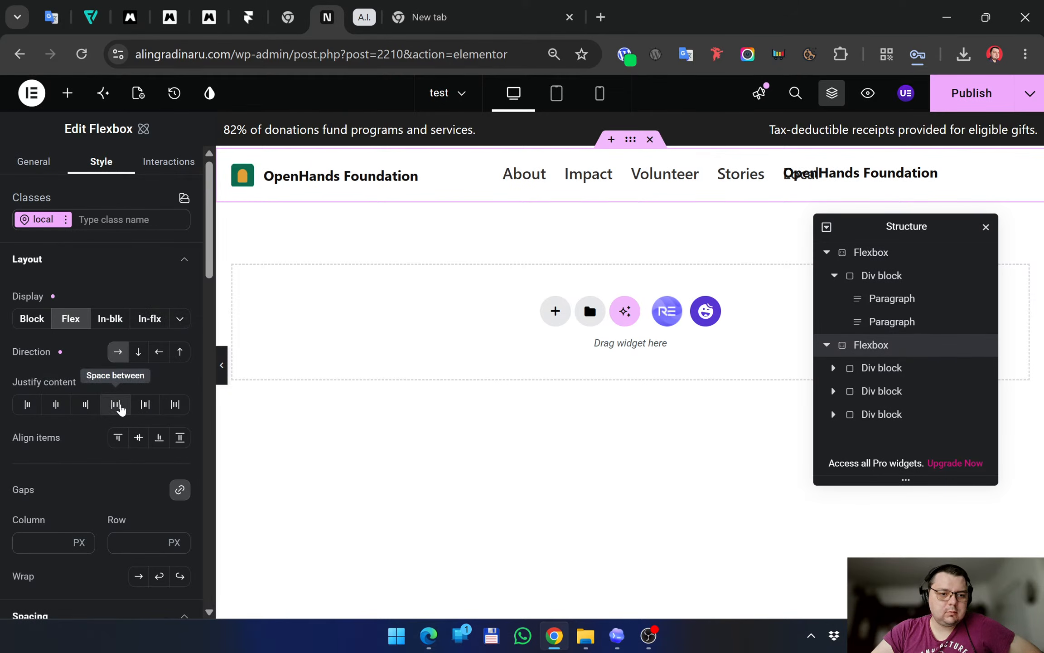
{"action": "left_click", "coordinate": [146, 406]}
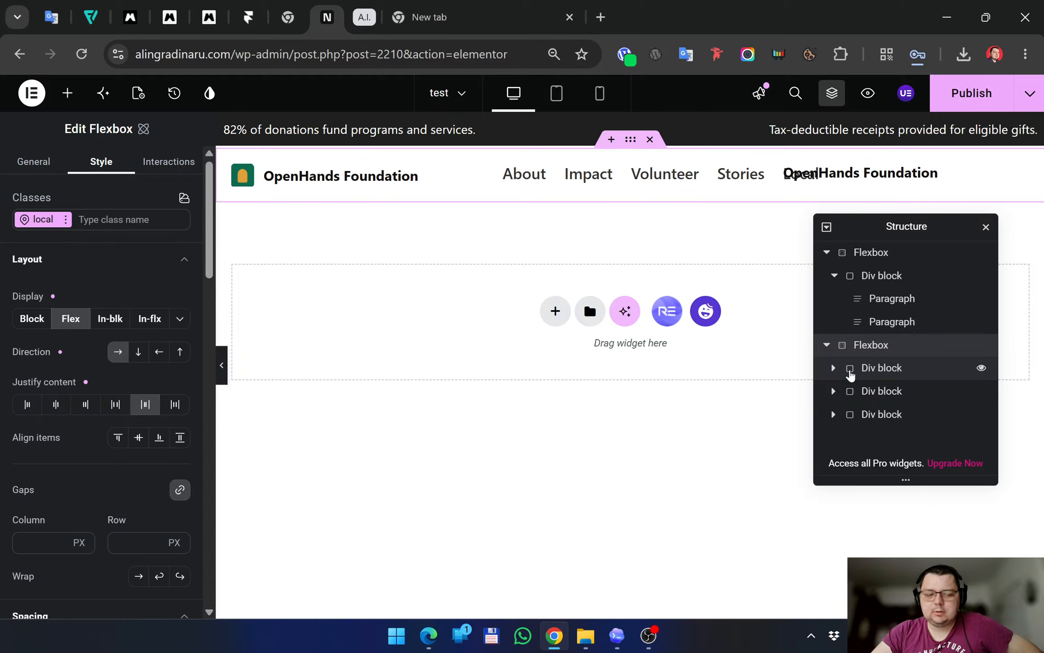
Set the header Flexbox's padding to 0 px on all sides
{"action": "scroll", "coordinate": [84, 445], "scroll_direction": "down", "scroll_amount": 4}
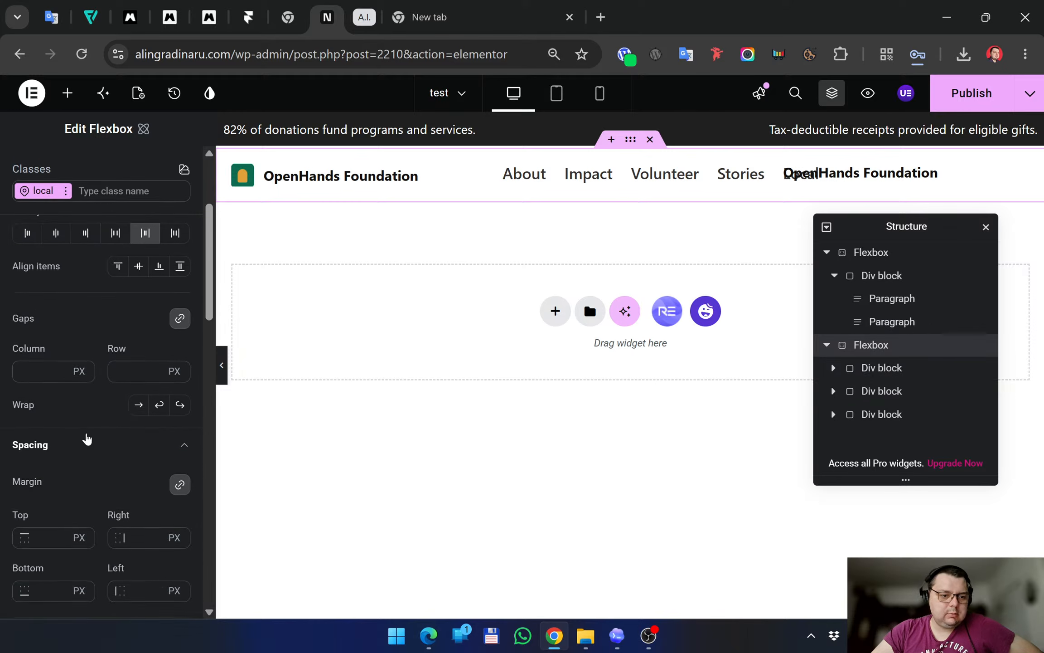
{"action": "scroll", "coordinate": [87, 437], "scroll_direction": "down", "scroll_amount": 8}
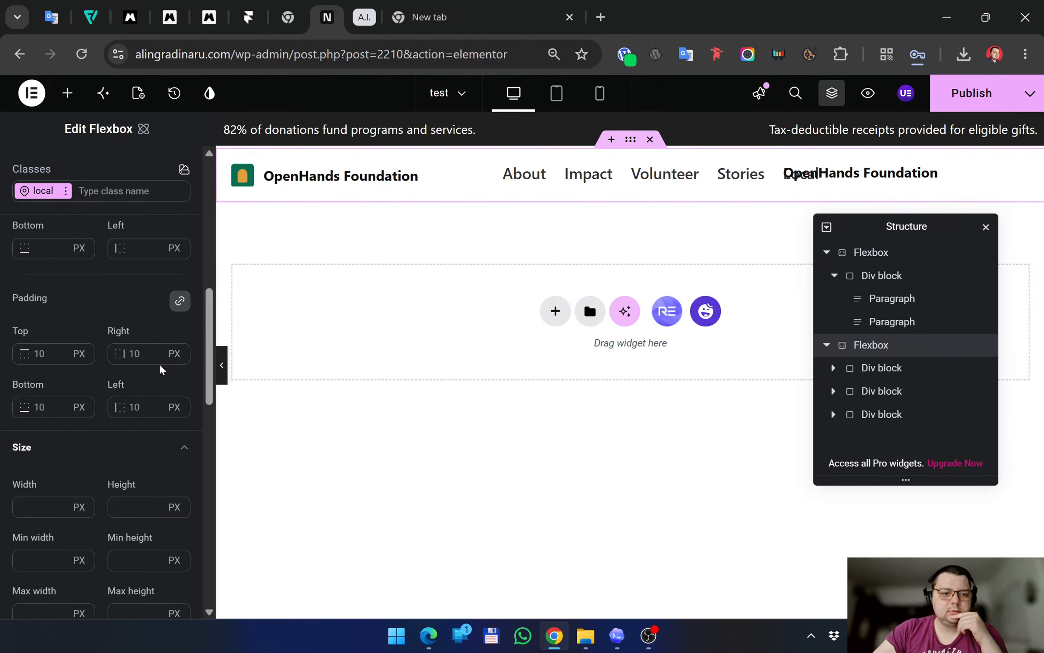
{"action": "double_click", "coordinate": [150, 354]}
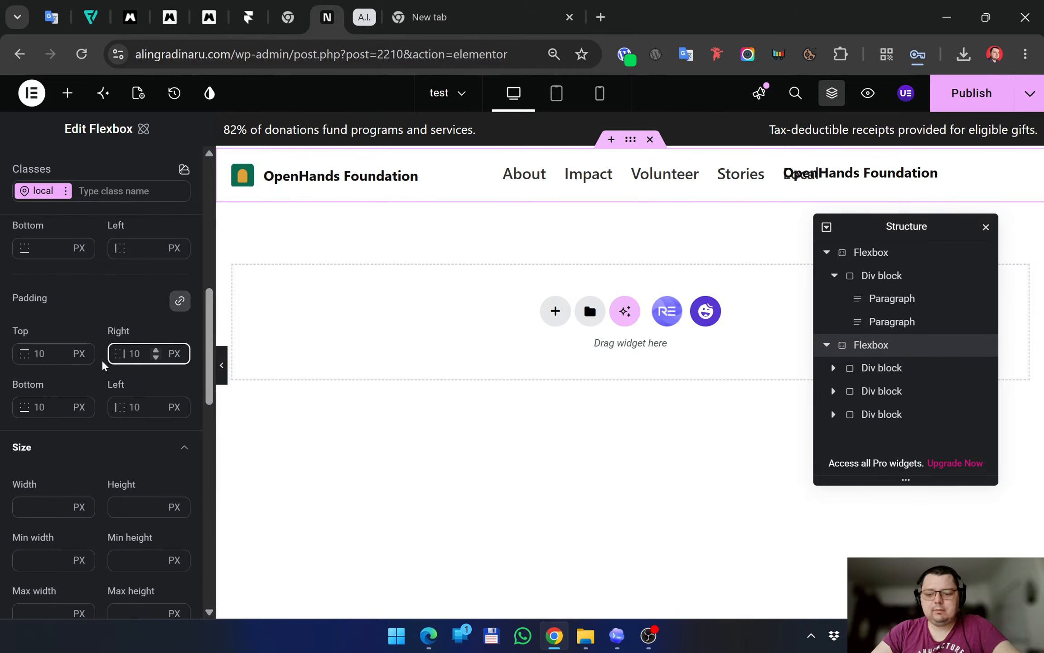
{"action": "type", "text": "0"}
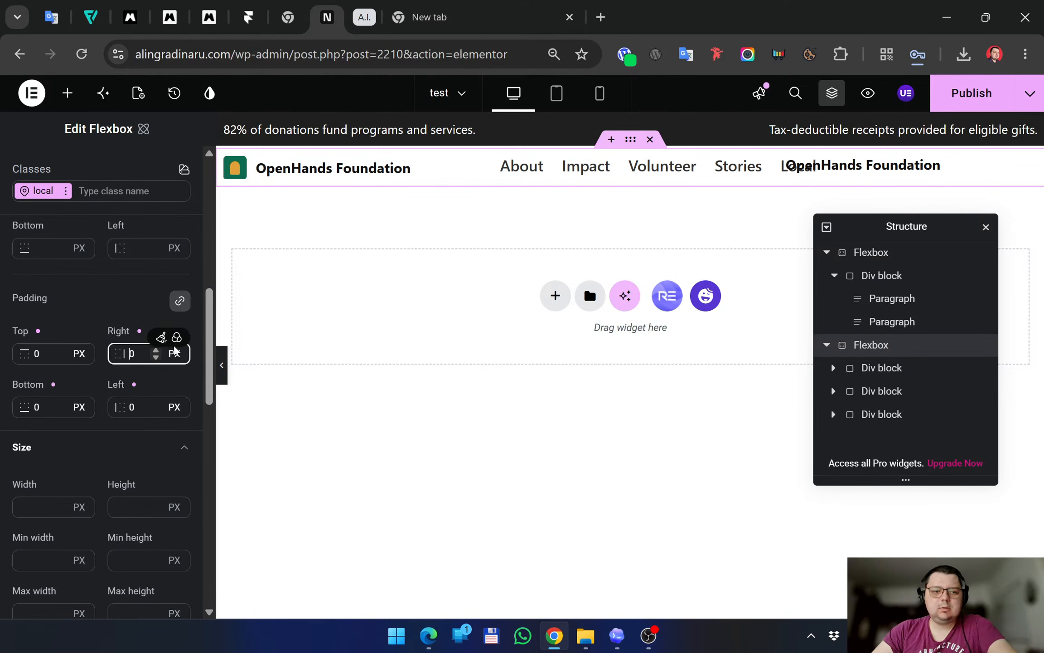
Unlink the header Flexbox's padding sides, set the top padding to 10 px, and preview the header at full width
{"action": "left_click", "coordinate": [180, 301]}
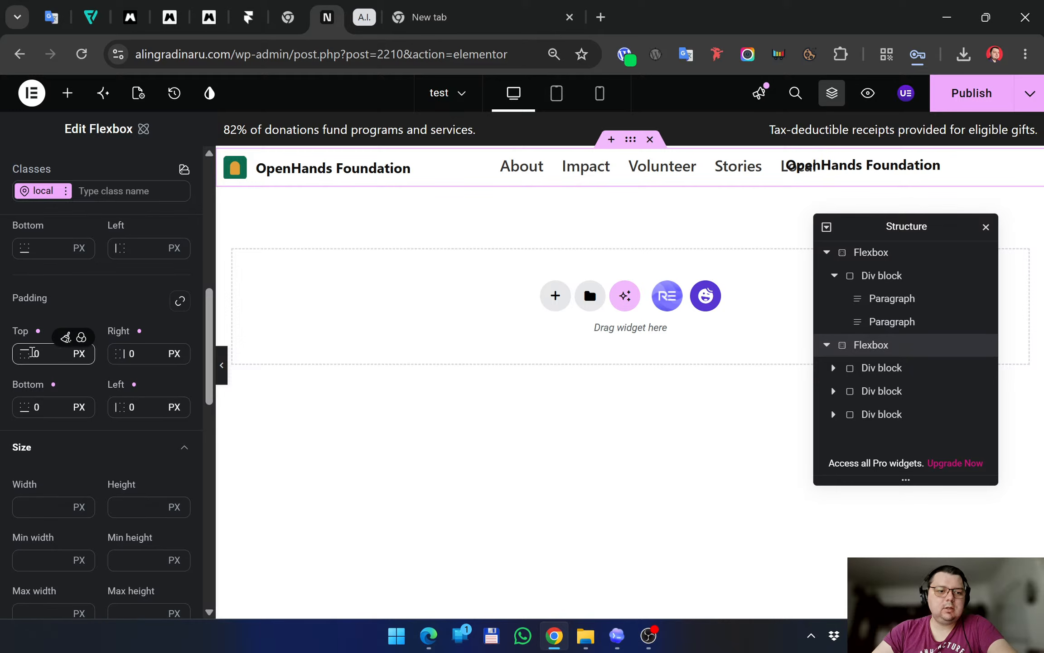
{"action": "left_click", "coordinate": [36, 353]}
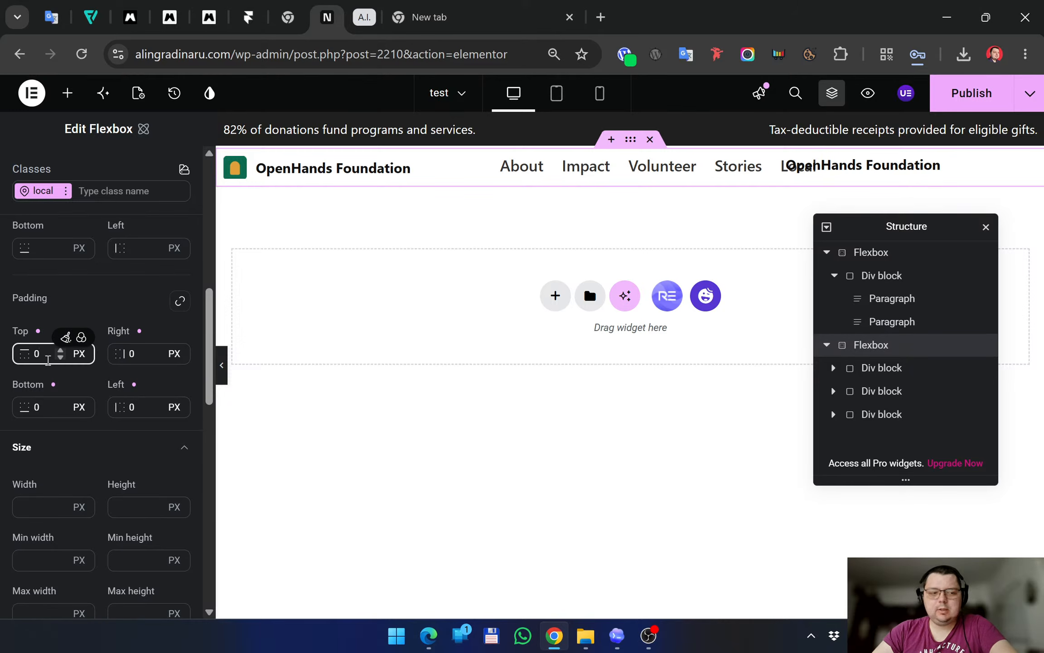
{"action": "type", "text": "1"}
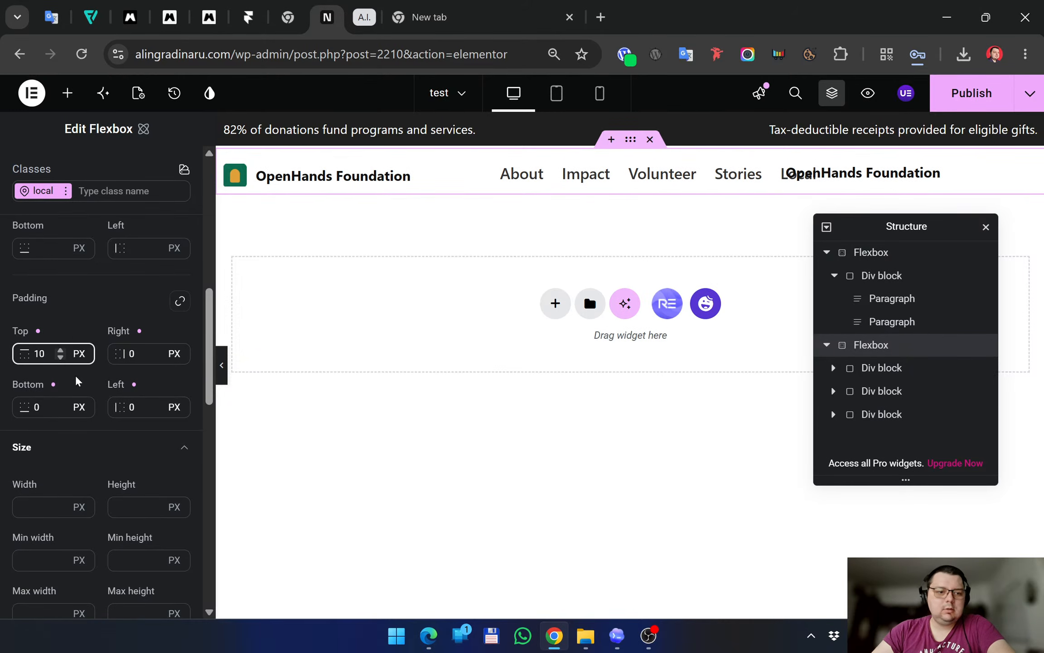
{"action": "left_click", "coordinate": [221, 365]}
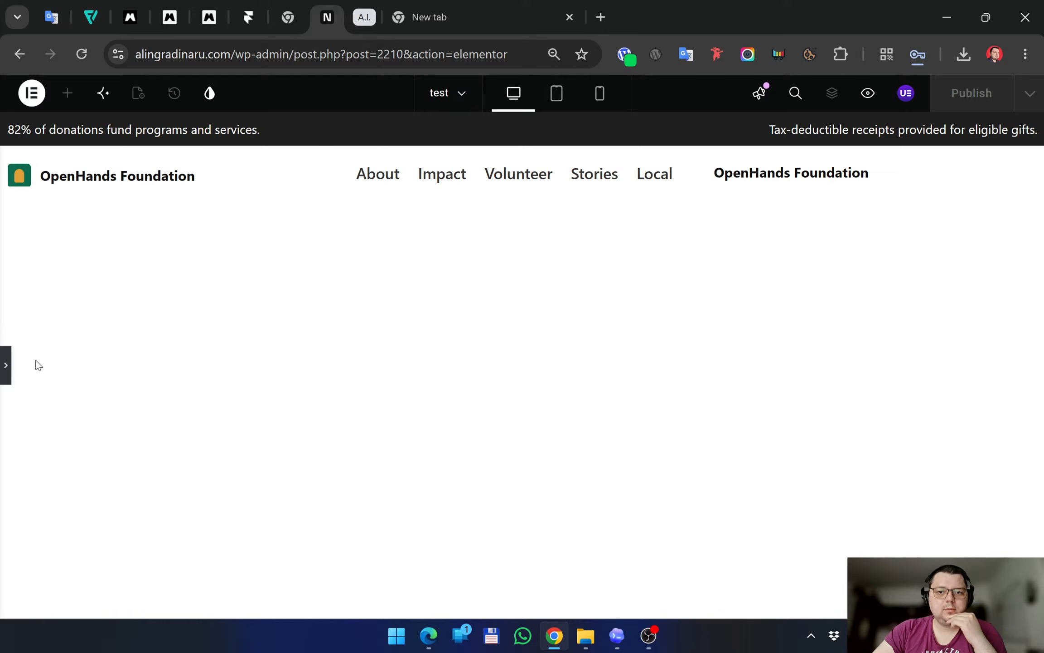
{"action": "left_click", "coordinate": [3, 365]}
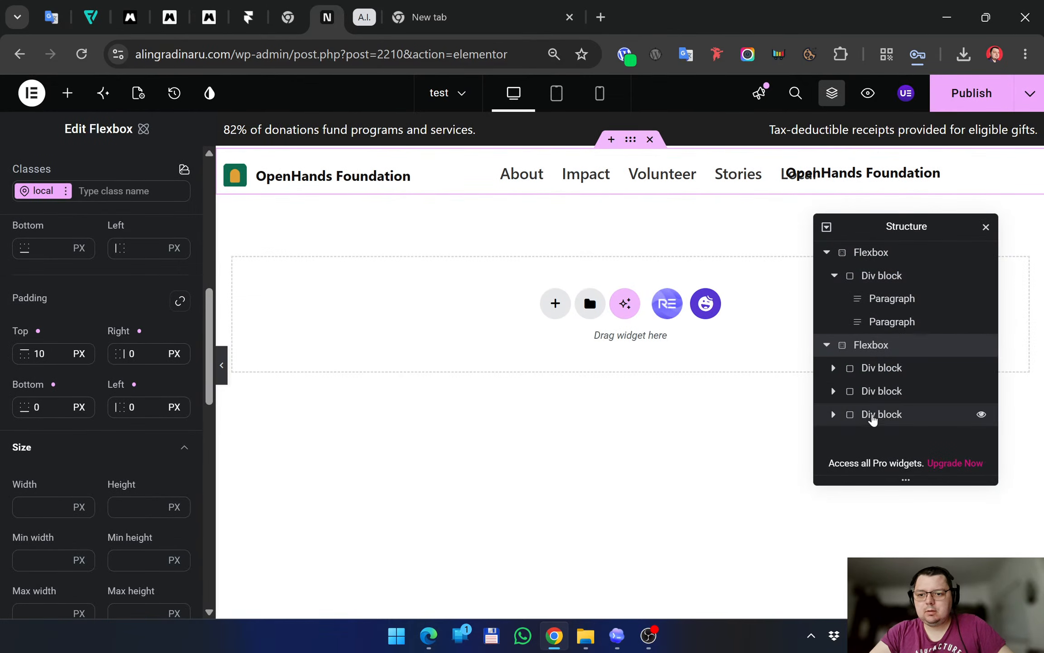
Set the content justification of the heading inside the header's third div block to End
{"action": "left_click", "coordinate": [834, 415]}
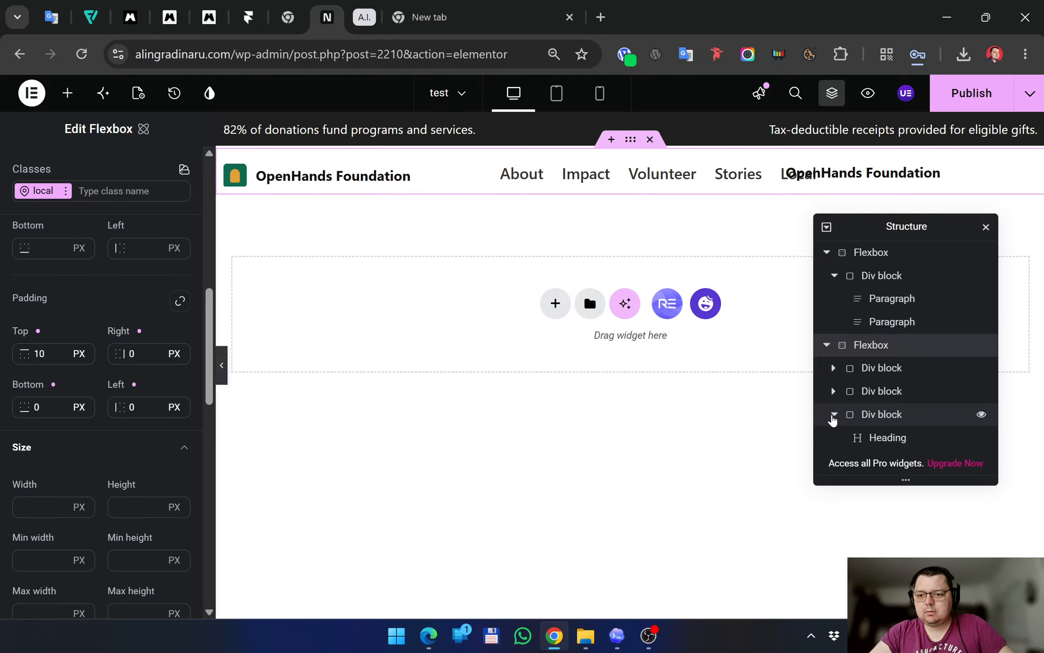
{"action": "left_click", "coordinate": [895, 438]}
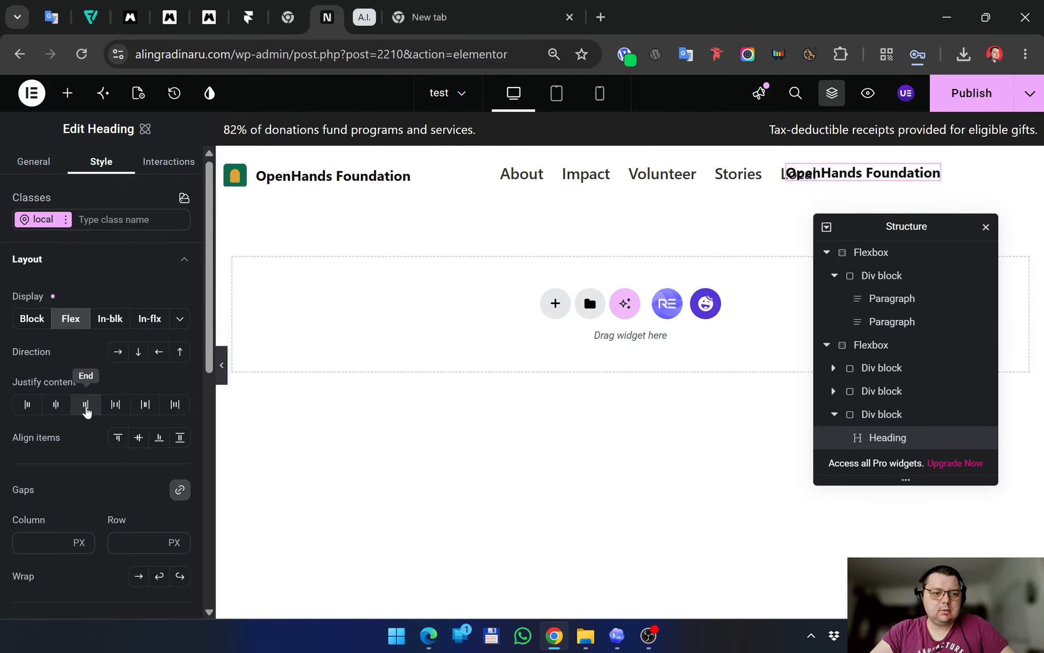
{"action": "left_click", "coordinate": [86, 405]}
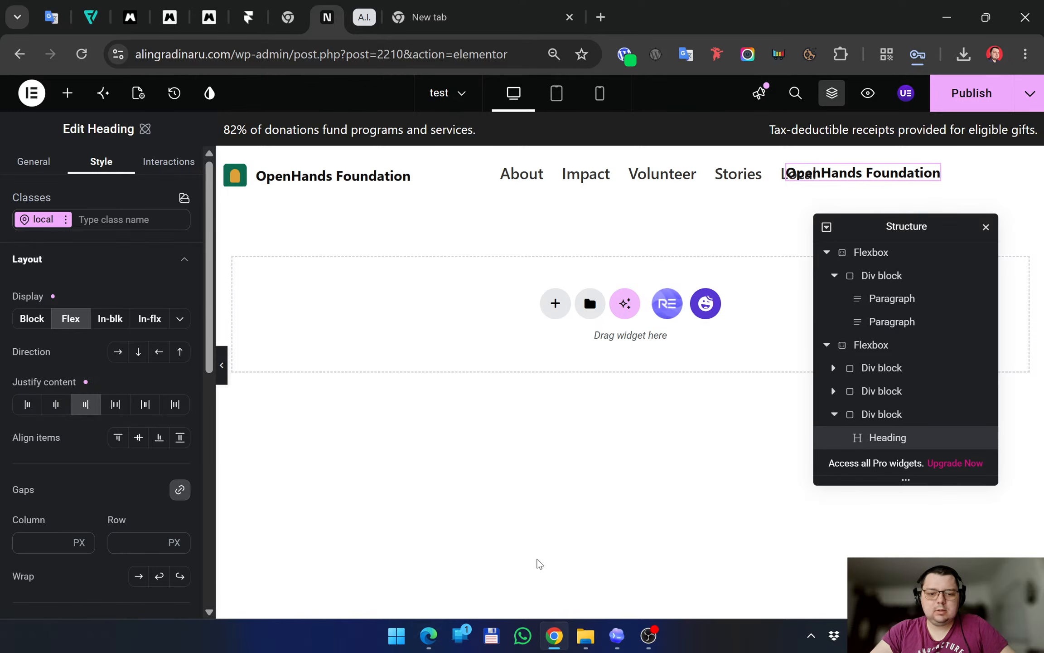
{"action": "left_click", "coordinate": [429, 639]}
{"action": "left_click", "coordinate": [429, 639]}
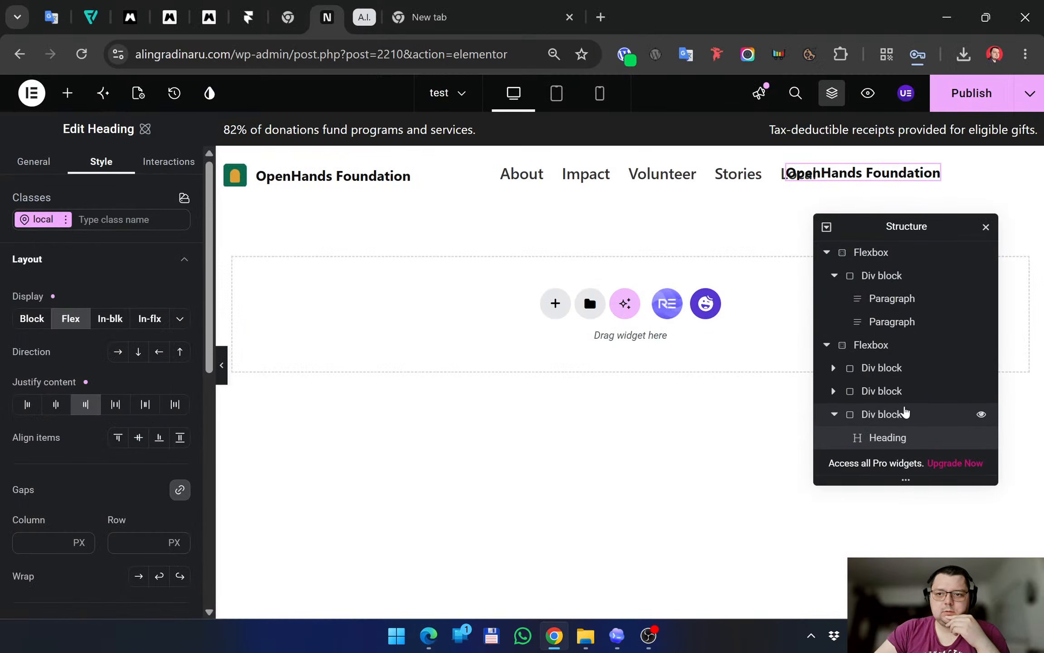
Delete the duplicate OpenHands Foundation heading from the header's third div block and search the widgets for a button
{"action": "right_click", "coordinate": [916, 439]}
{"action": "left_click", "coordinate": [909, 570]}
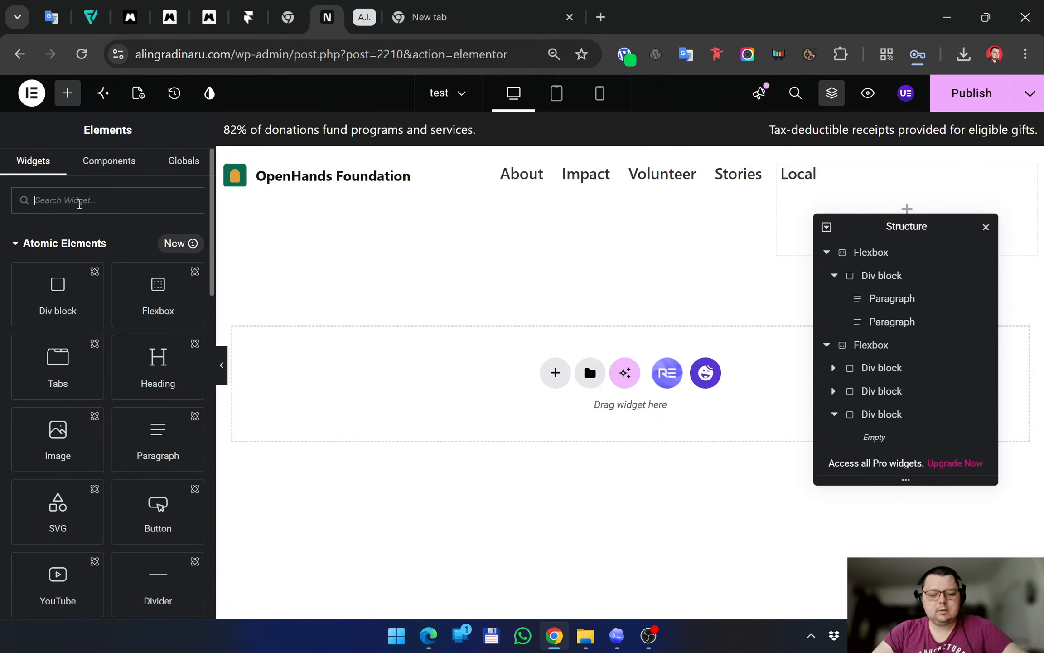
{"action": "type", "text": "butto"}
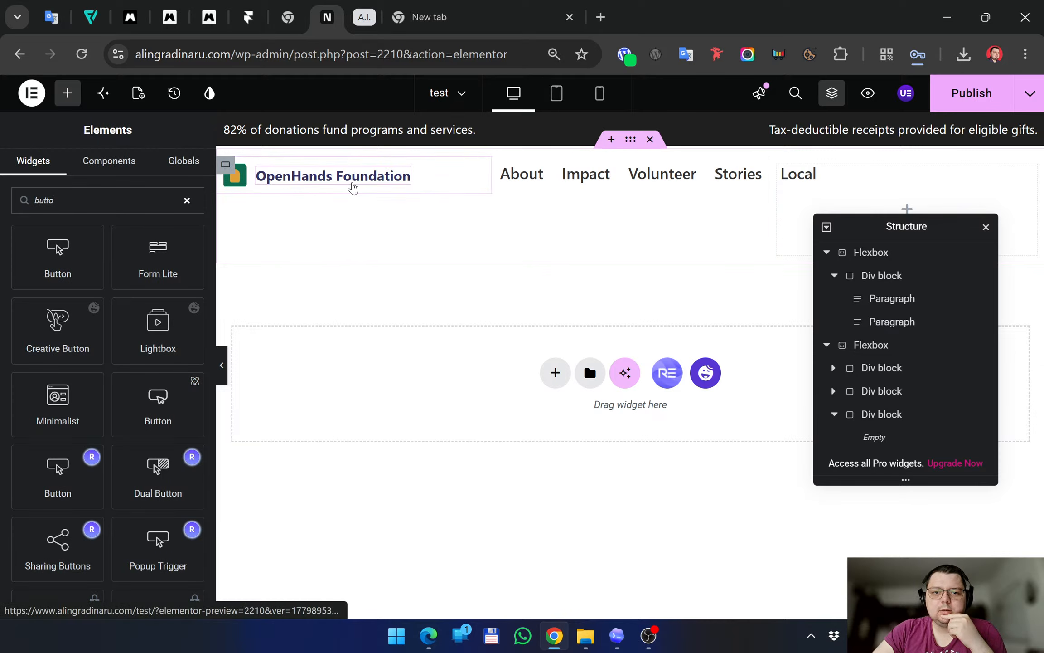
Examine the style settings of the header's logo, navigation and empty third div blocks
{"action": "left_click", "coordinate": [469, 180]}
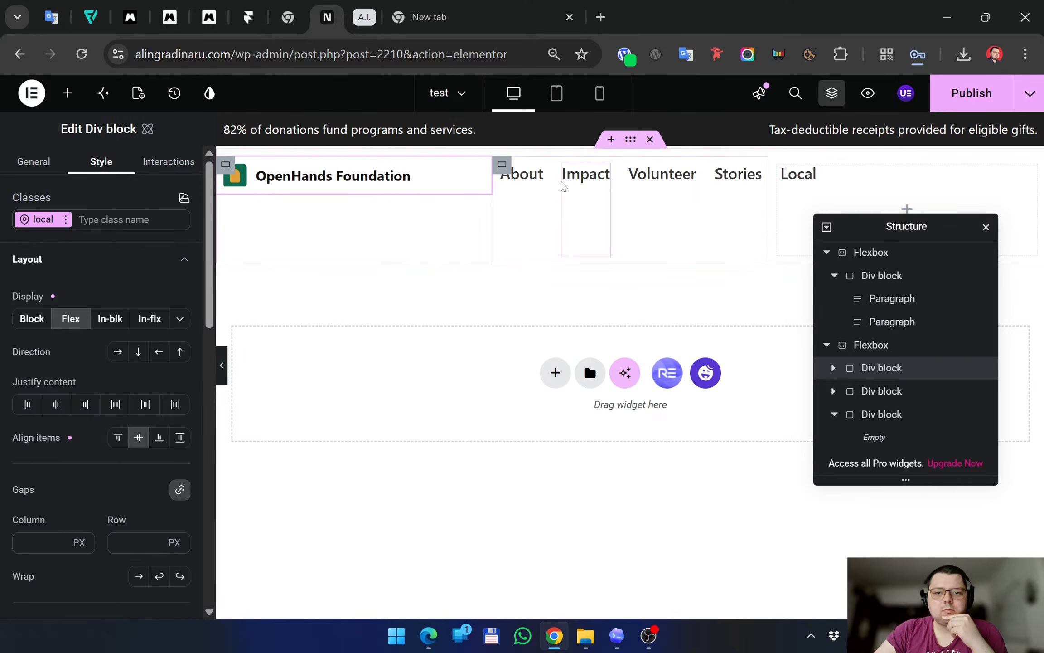
{"action": "left_click", "coordinate": [500, 166]}
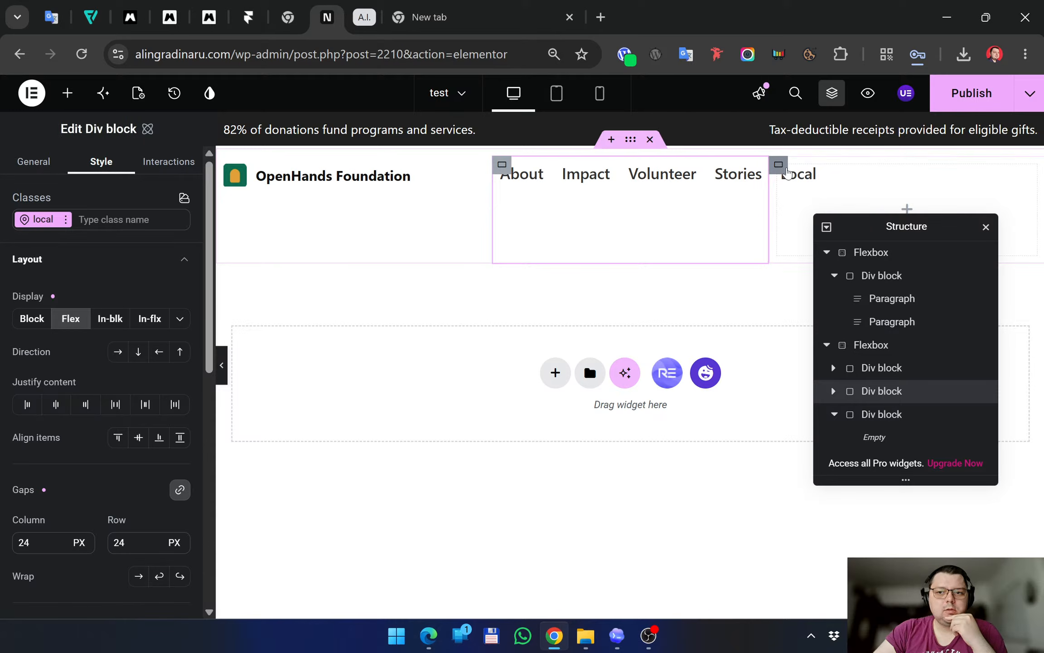
{"action": "left_click", "coordinate": [786, 169]}
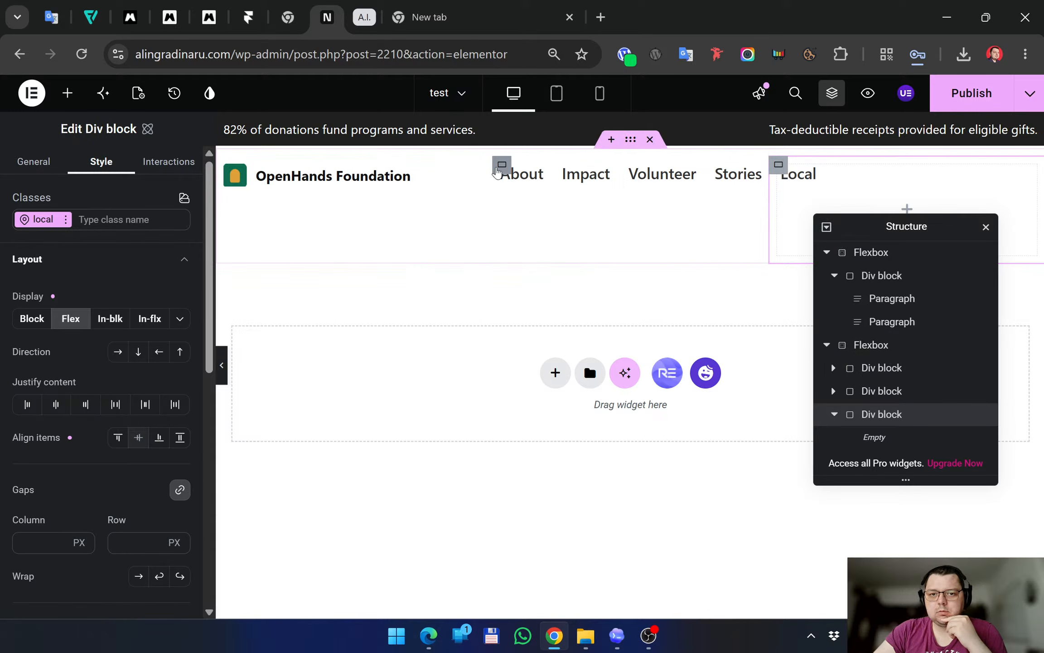
Search the widgets for a button and add the standard Button widget to the header's empty third div block
{"action": "left_click", "coordinate": [497, 181]}
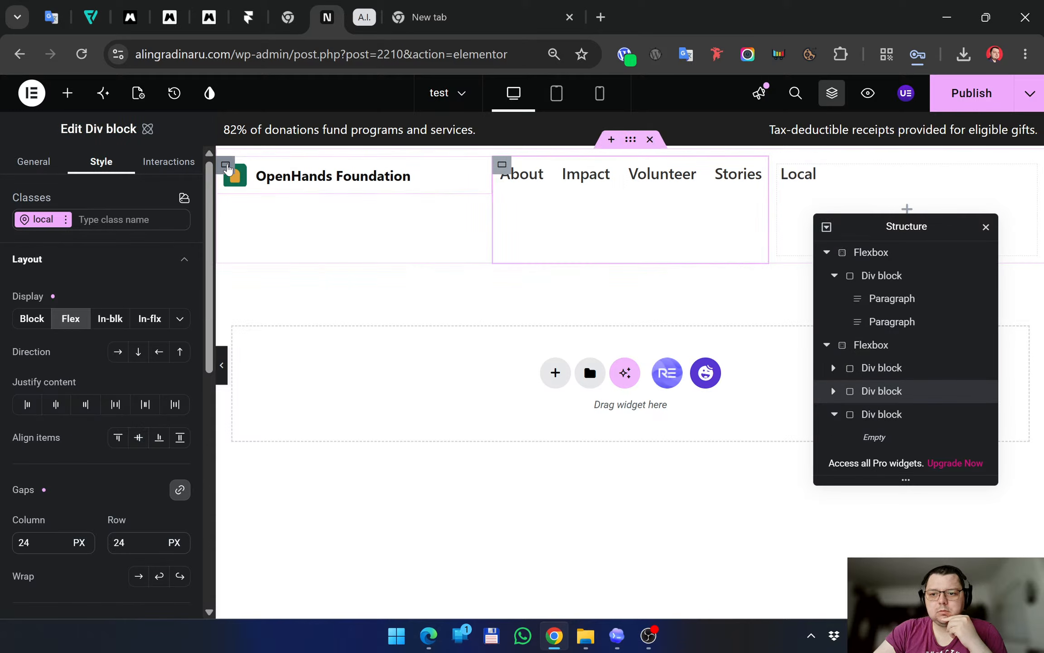
{"action": "left_click", "coordinate": [238, 174]}
{"action": "left_click", "coordinate": [775, 168]}
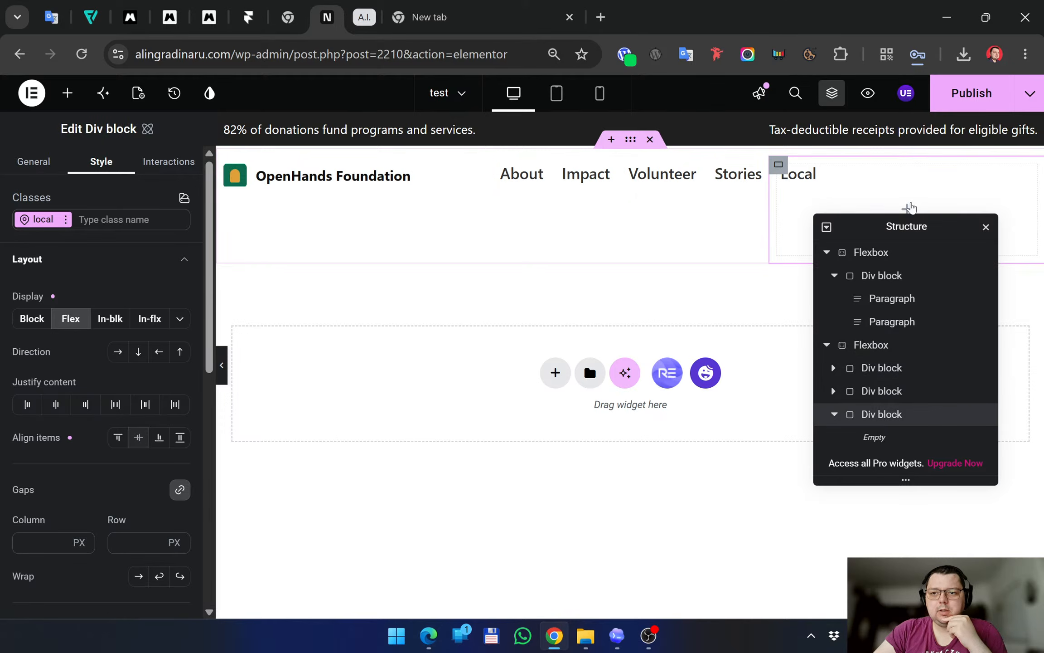
{"action": "left_click", "coordinate": [907, 209]}
{"action": "type", "text": "buu"}
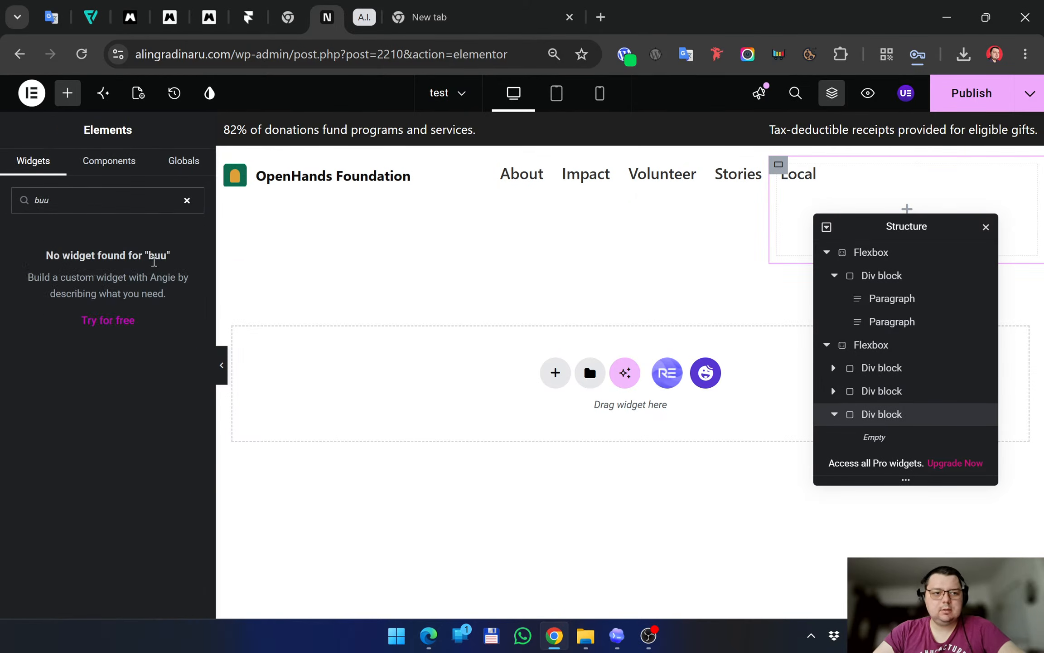
{"action": "key", "text": "BackSpace"}
{"action": "type", "text": "t"}
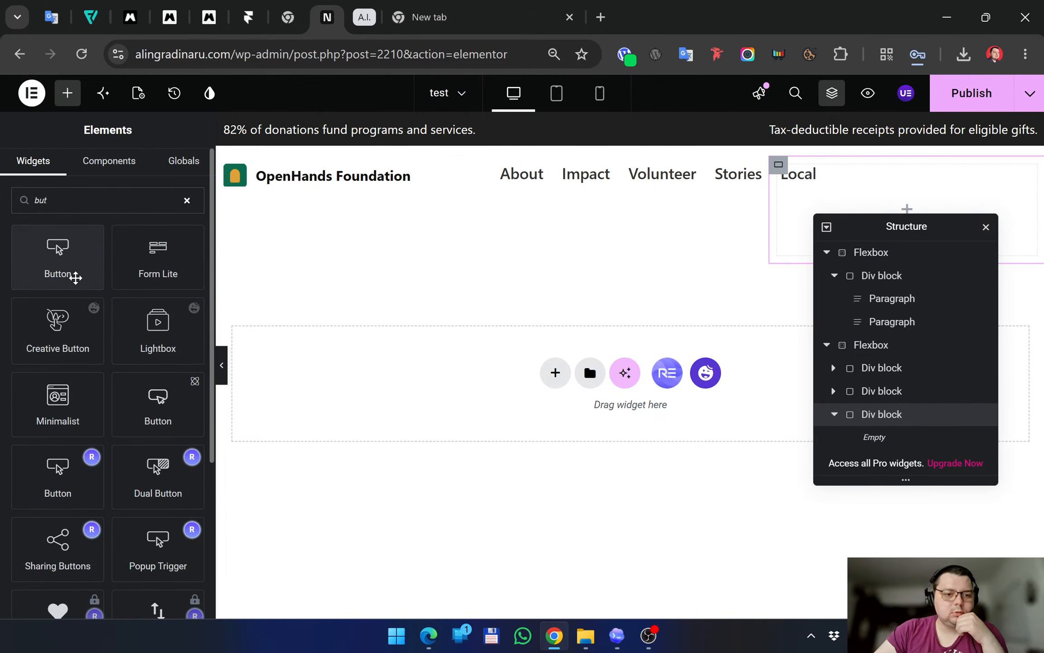
{"action": "left_click_drag", "start_coordinate": [74, 275], "coordinate": [825, 192]}
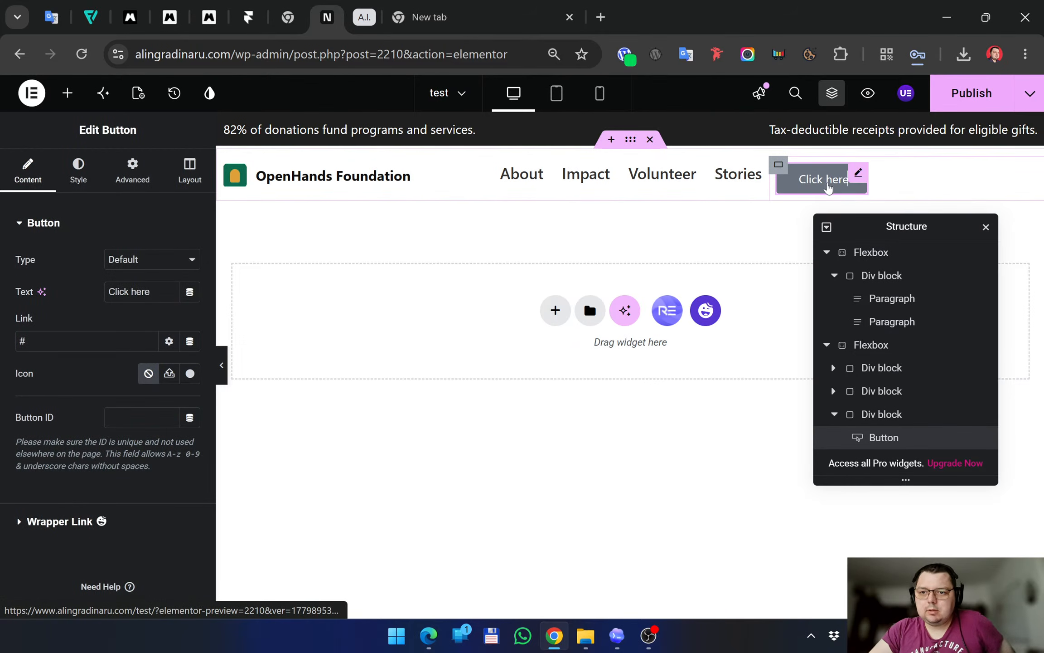
Check the header buttons in the reference charity template in Edge, and set the new button's text to "Give Items"
{"action": "left_click", "coordinate": [429, 635]}
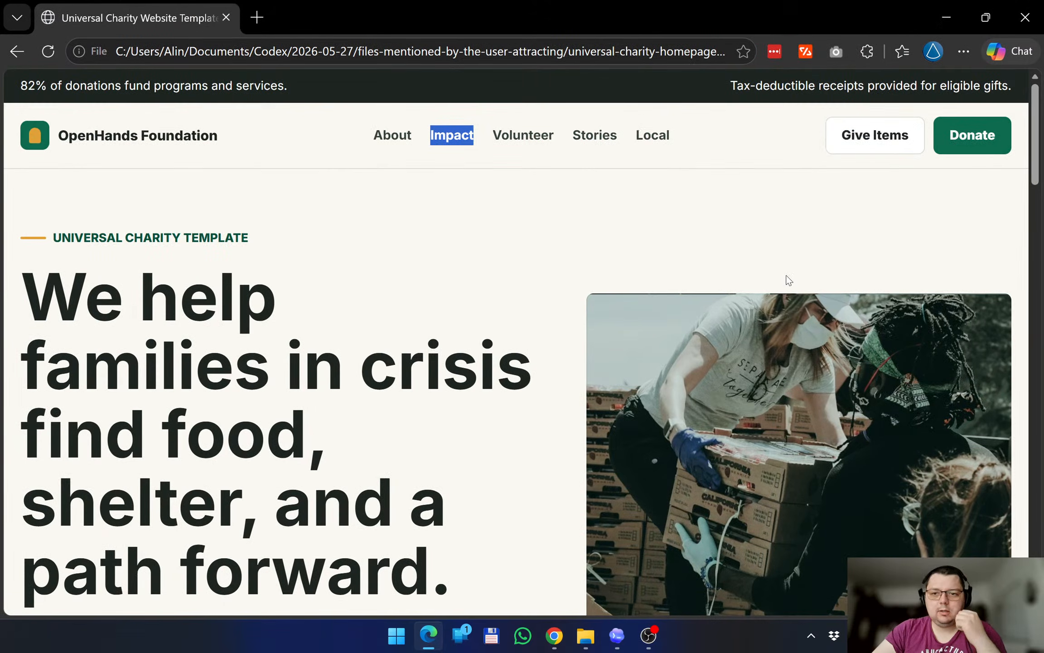
{"action": "left_click", "coordinate": [948, 17]}
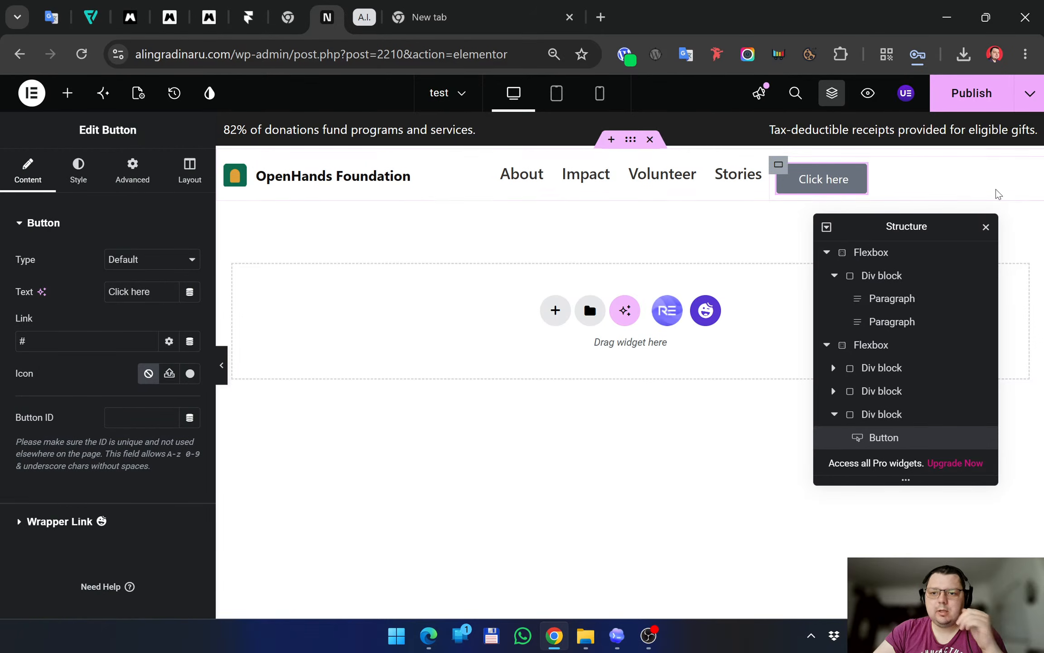
{"action": "left_click", "coordinate": [429, 643]}
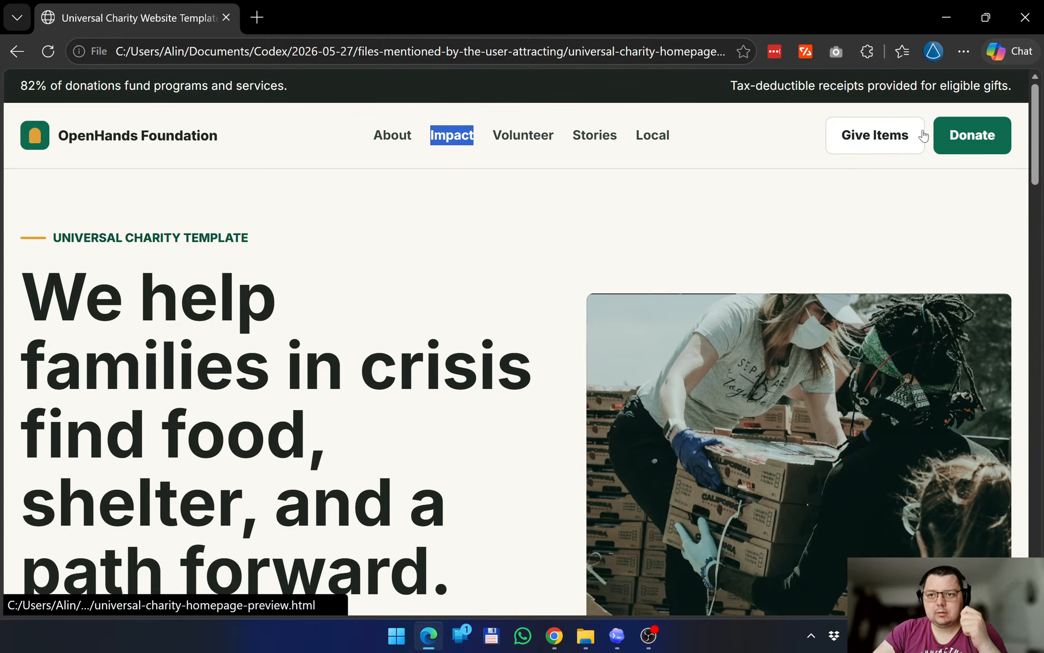
{"action": "left_click", "coordinate": [946, 18]}
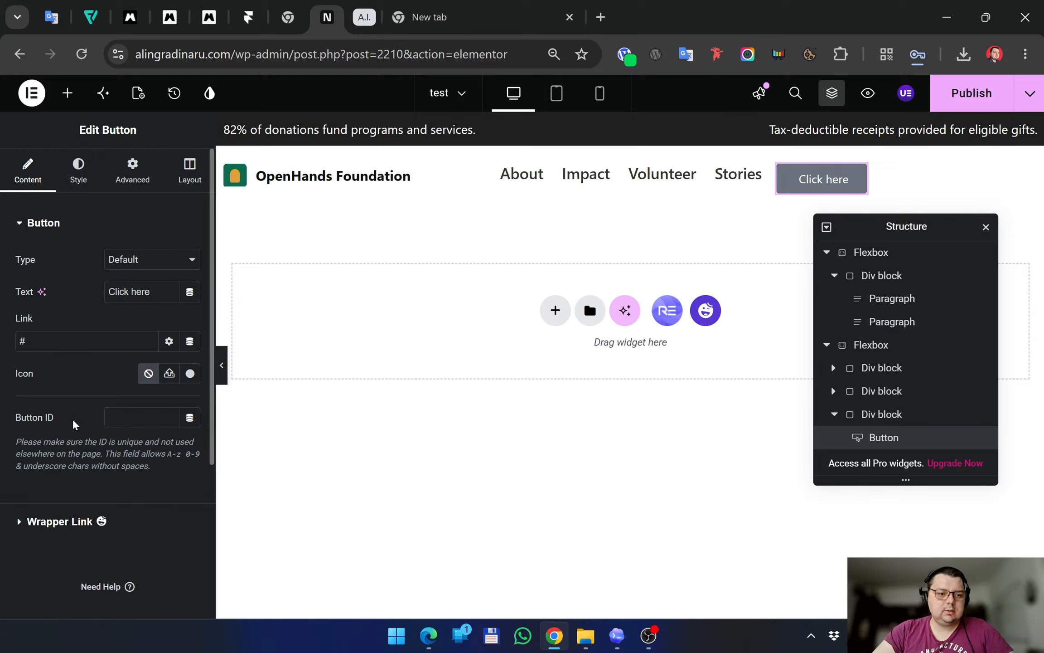
{"action": "left_click_drag", "start_coordinate": [150, 291], "coordinate": [99, 296]}
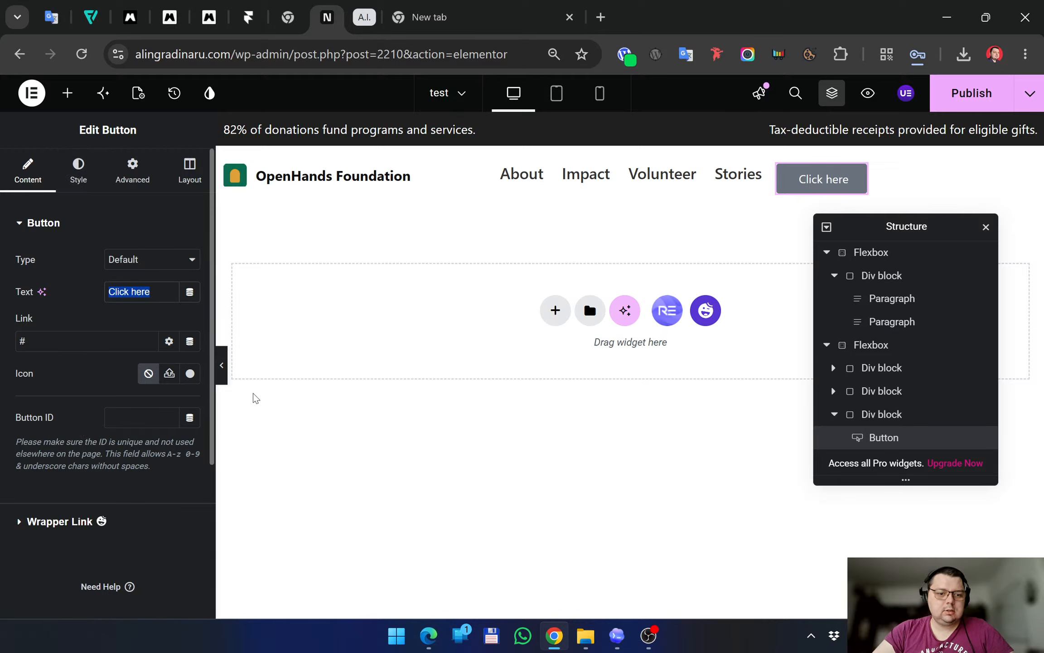
{"action": "type", "text": "Give "}
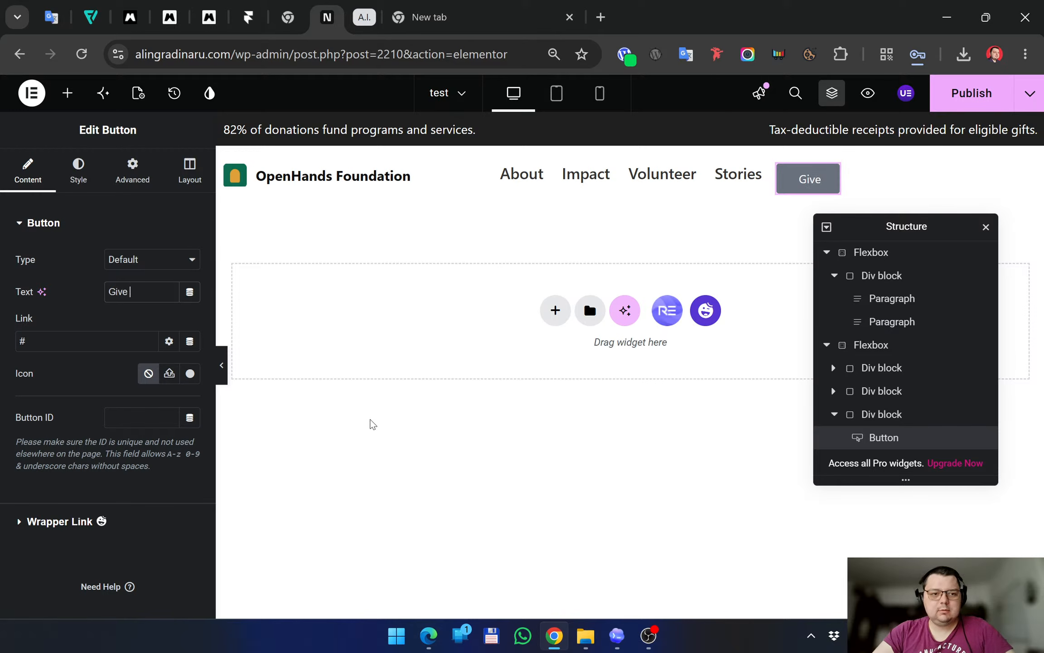
{"action": "type", "text": "Items"}
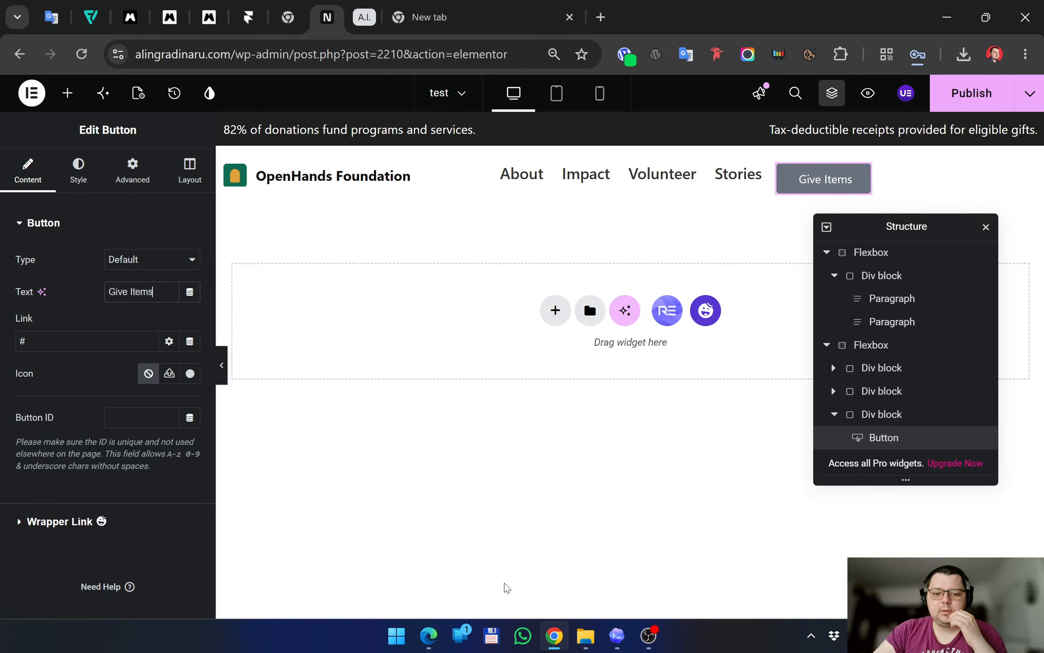
Give the Give Items button a classic background in white, #FFFFFF, following the reference template
{"action": "left_click", "coordinate": [428, 636]}
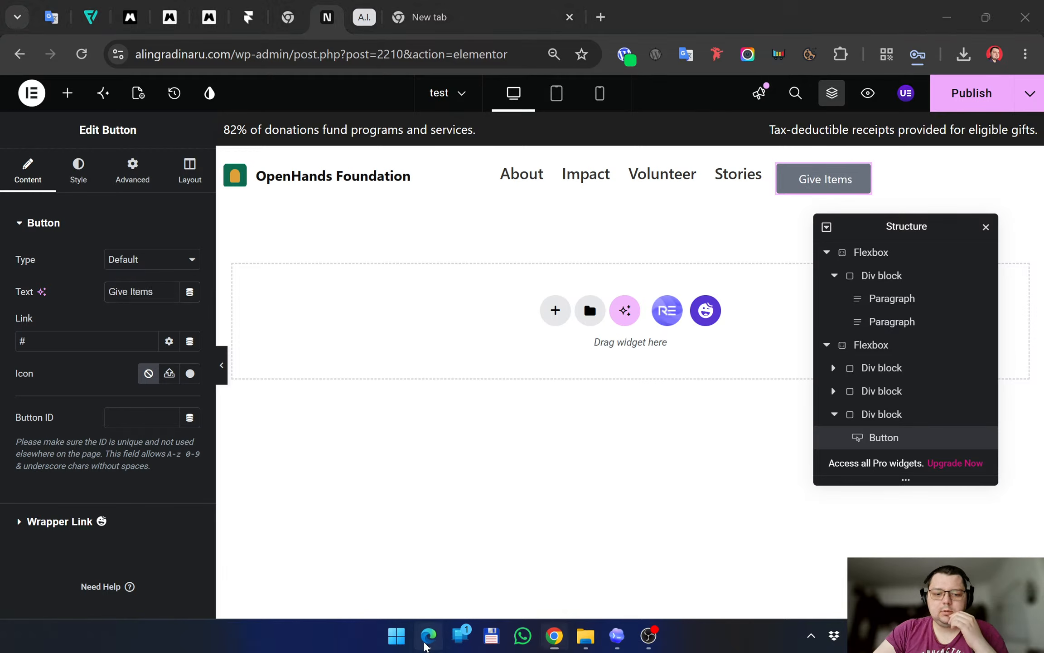
{"action": "left_click", "coordinate": [947, 19]}
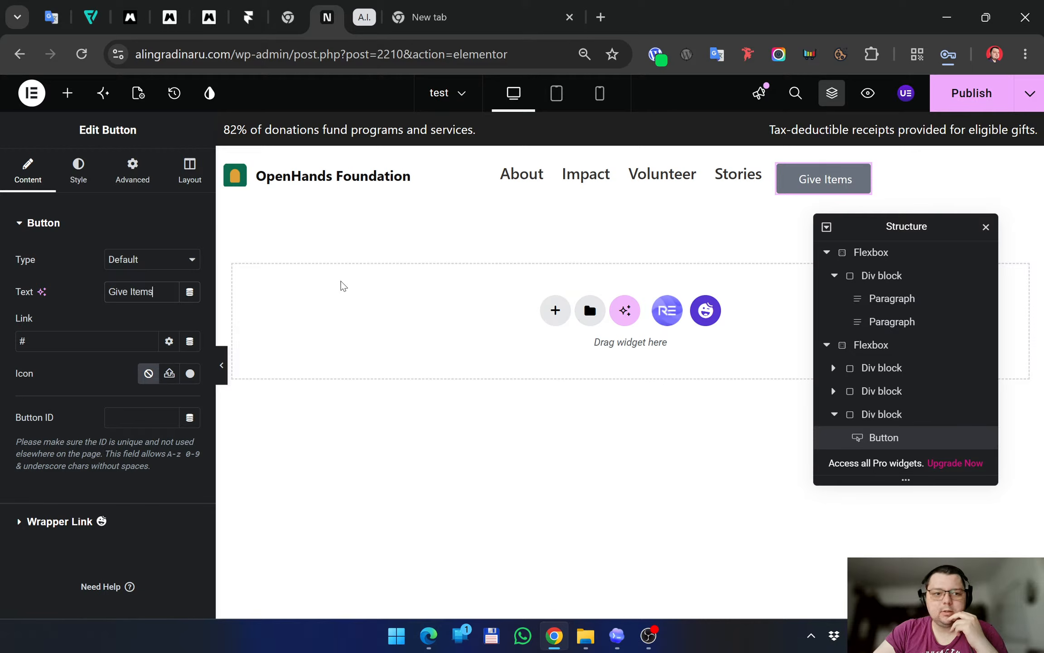
{"action": "left_click", "coordinate": [79, 171]}
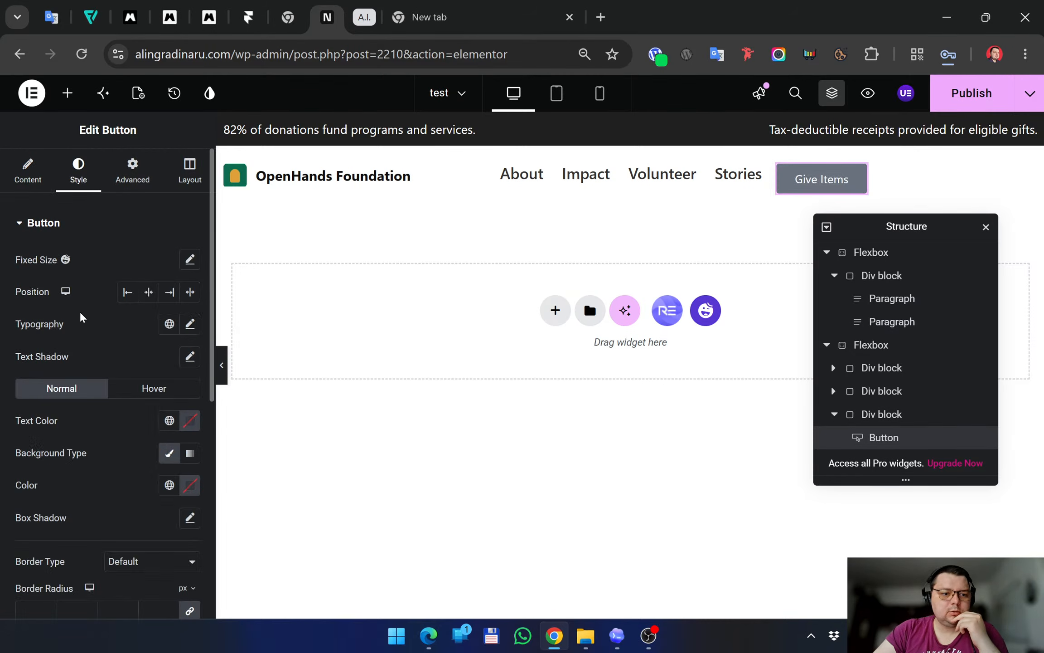
{"action": "scroll", "coordinate": [72, 398], "scroll_direction": "down", "scroll_amount": 2}
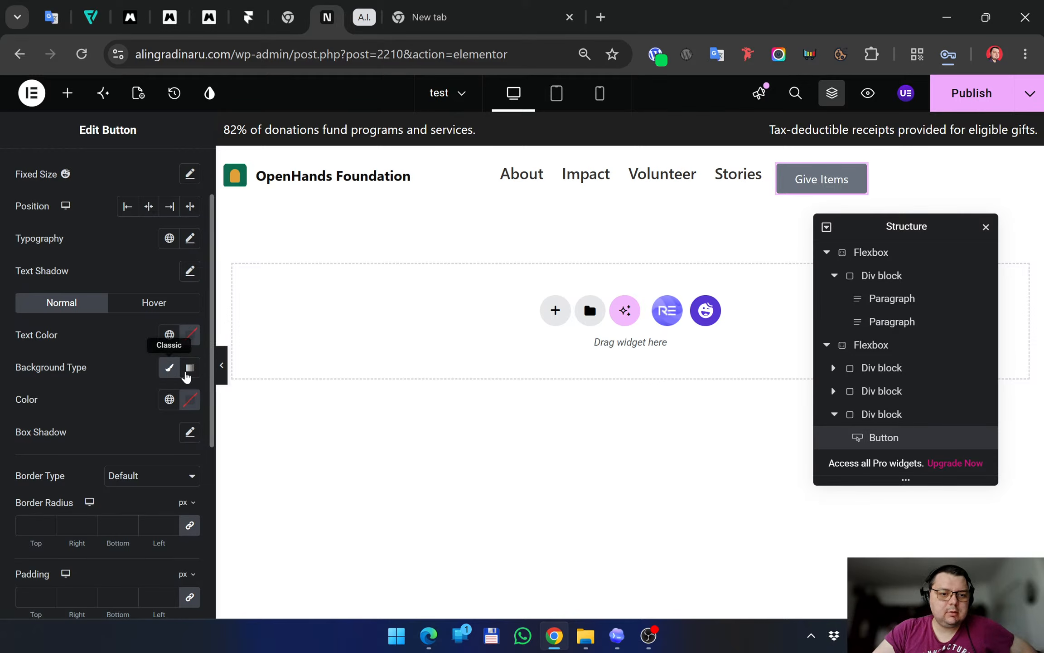
{"action": "left_click", "coordinate": [169, 370]}
{"action": "left_click", "coordinate": [170, 372]}
{"action": "left_click", "coordinate": [169, 399]}
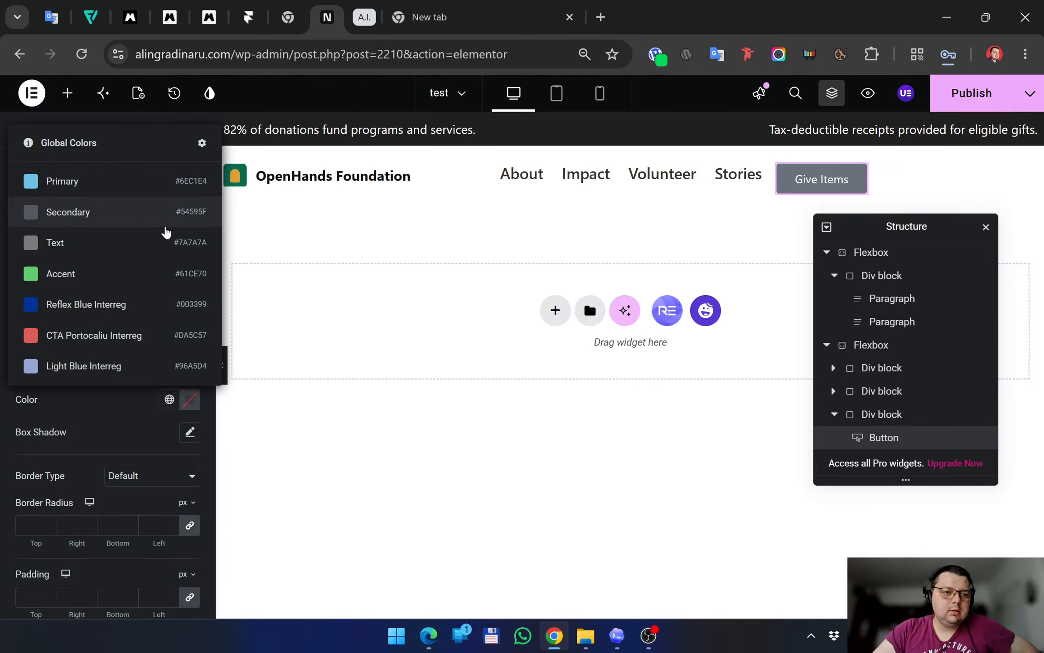
{"action": "left_click", "coordinate": [117, 403]}
{"action": "left_click", "coordinate": [194, 405]}
{"action": "type", "text": "#FFFFFF"}
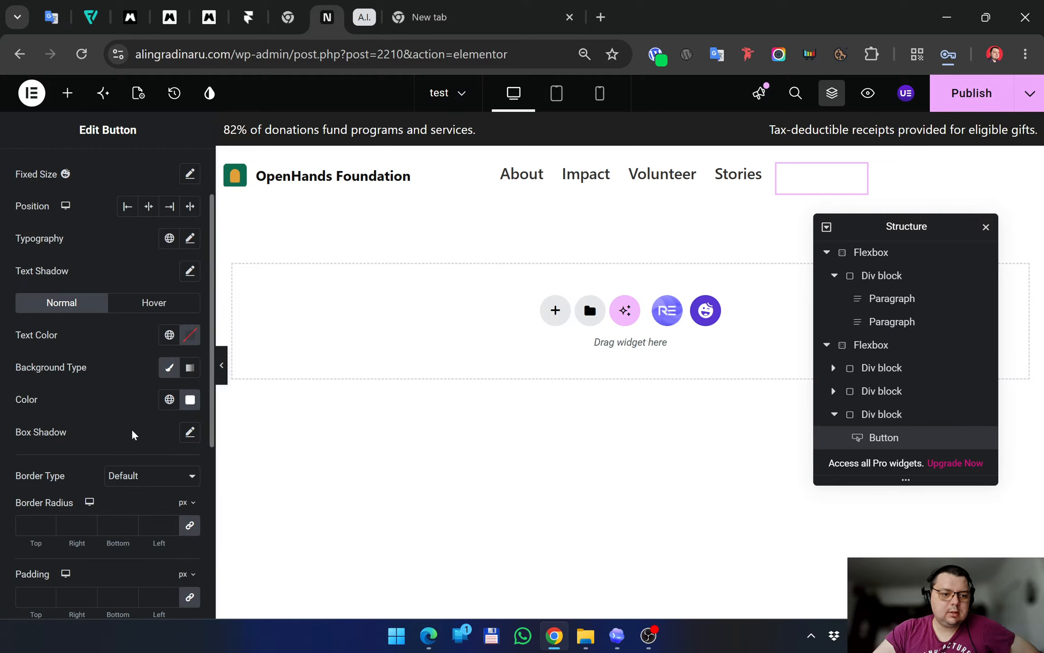
Compare the Give Items button with the reference template and set its text color to black
{"action": "scroll", "coordinate": [131, 434], "scroll_direction": "down", "scroll_amount": 5}
{"action": "left_click", "coordinate": [433, 643]}
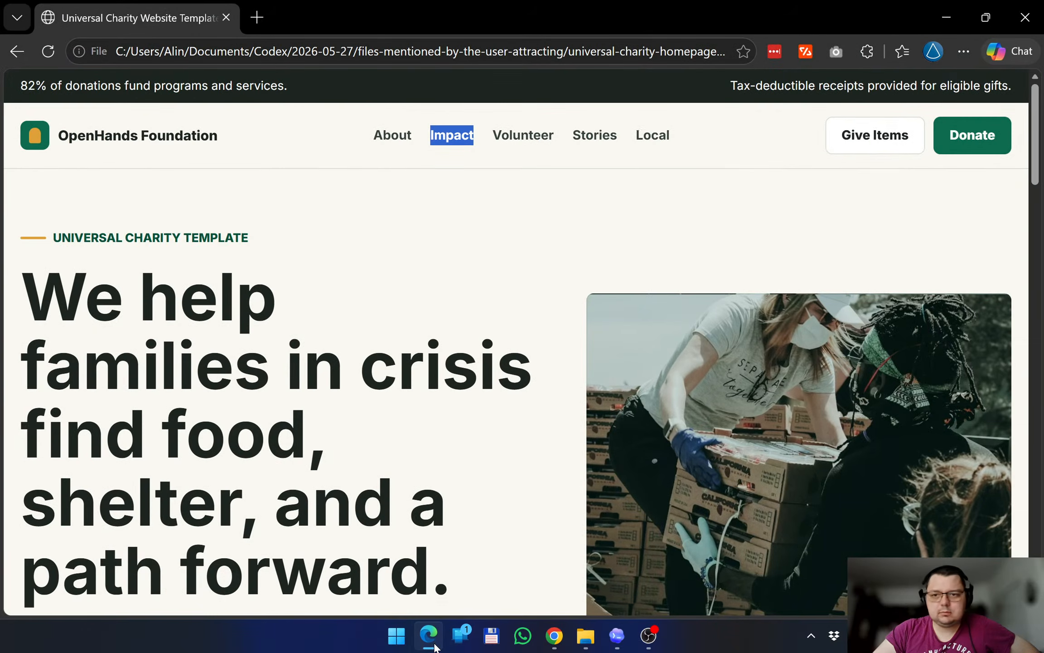
{"action": "left_click", "coordinate": [428, 637]}
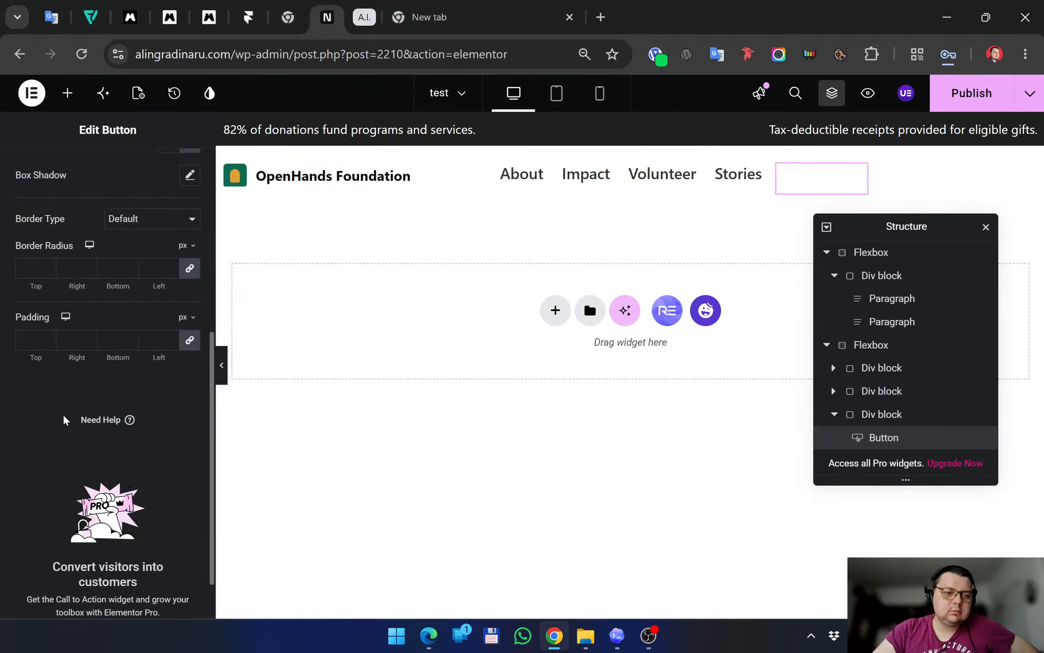
{"action": "scroll", "coordinate": [23, 404], "scroll_direction": "up", "scroll_amount": 6}
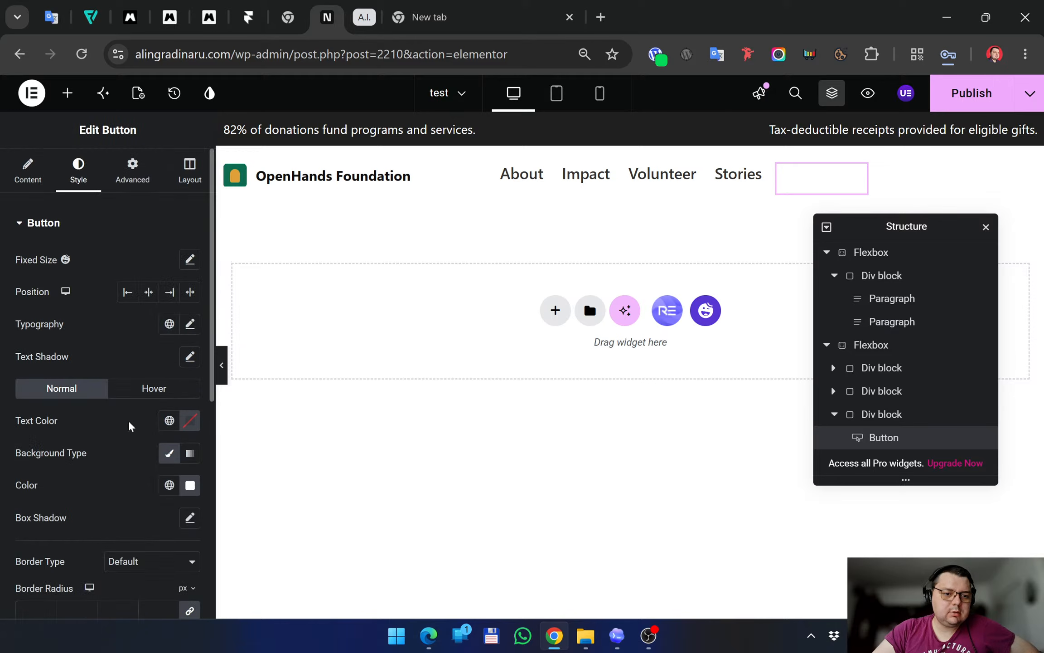
{"action": "scroll", "coordinate": [127, 422], "scroll_direction": "down", "scroll_amount": 2}
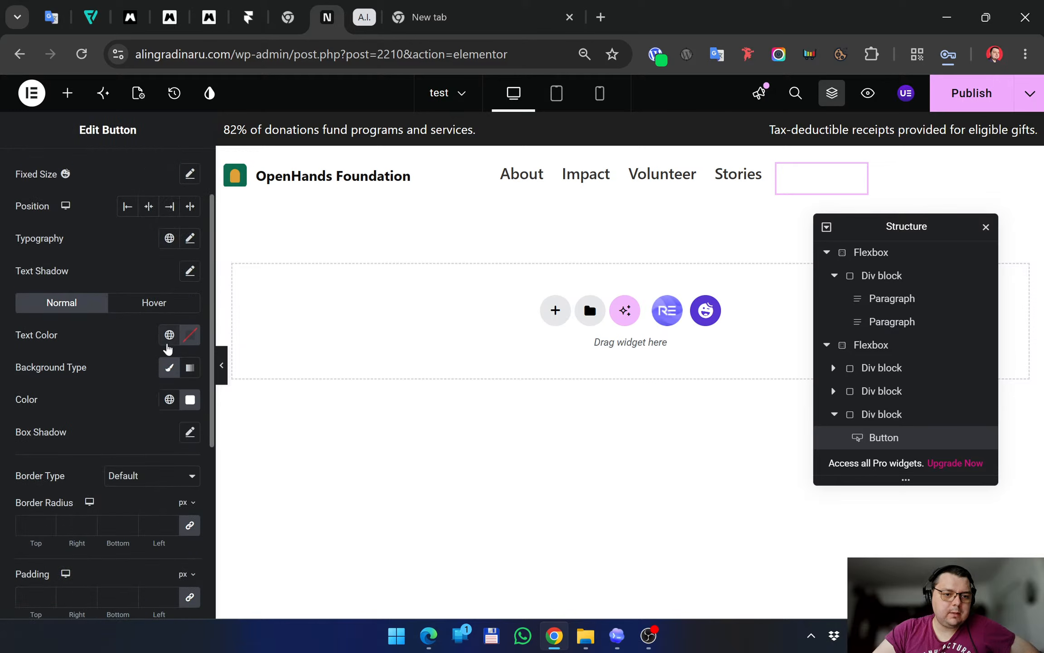
{"action": "left_click", "coordinate": [189, 335]}
{"action": "left_click_drag", "start_coordinate": [117, 485], "coordinate": [101, 514]}
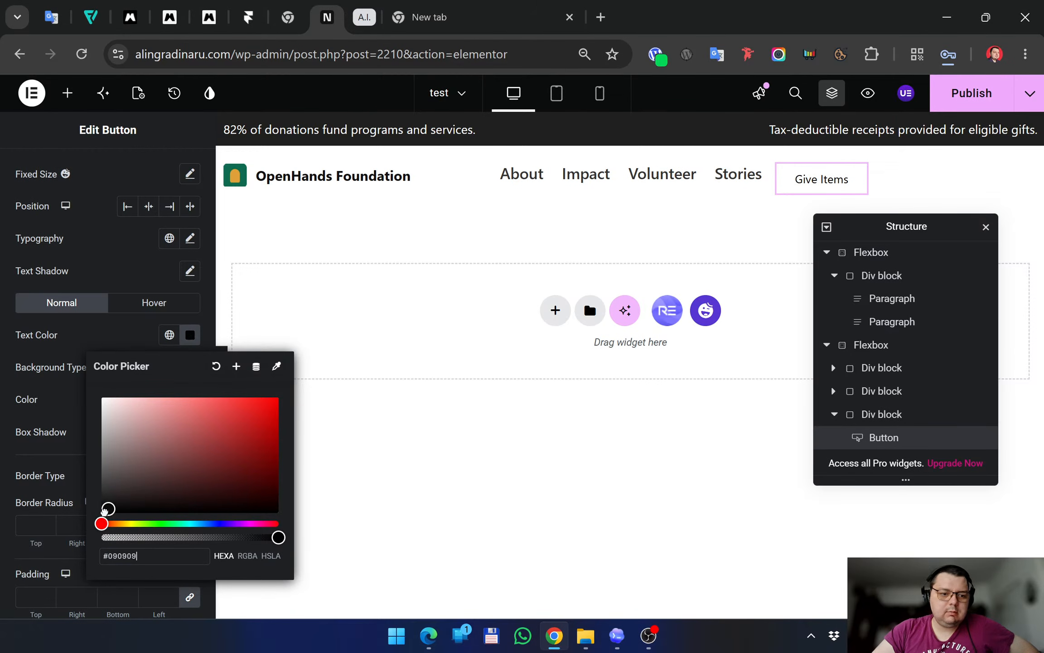
{"action": "left_click", "coordinate": [389, 442]}
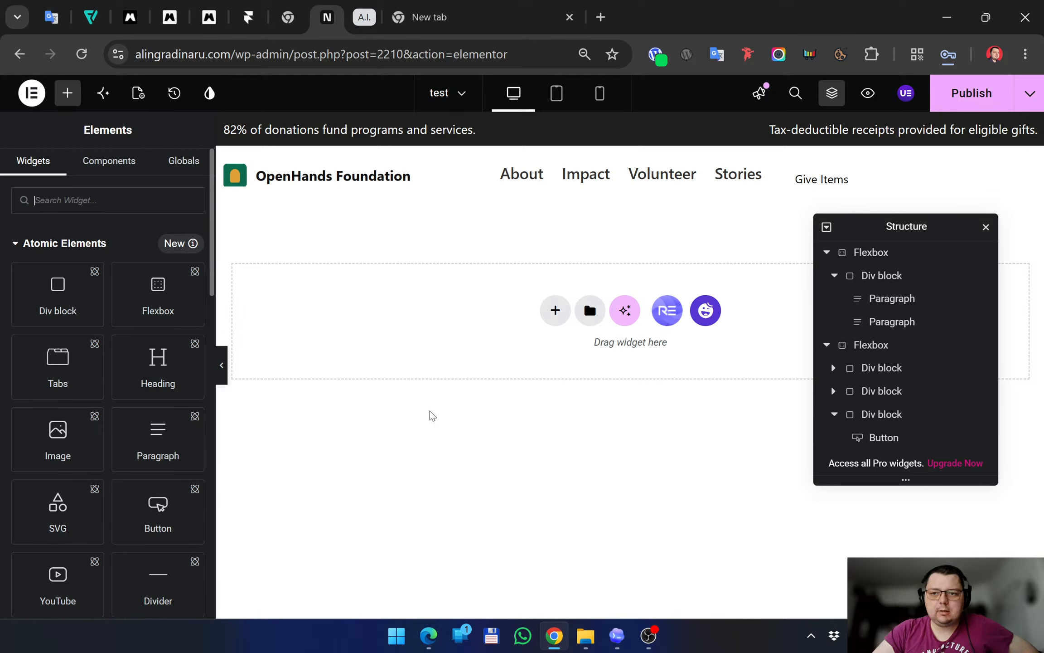
Set the Give Items button's border type to Solid
{"action": "left_click", "coordinate": [836, 173]}
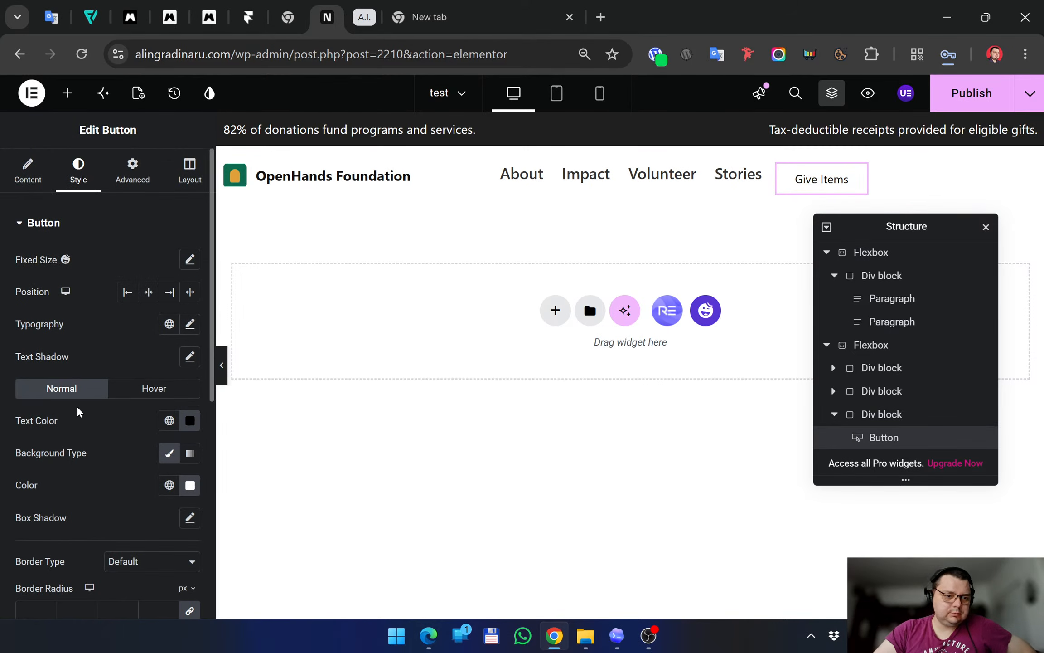
{"action": "scroll", "coordinate": [82, 430], "scroll_direction": "down", "scroll_amount": 4}
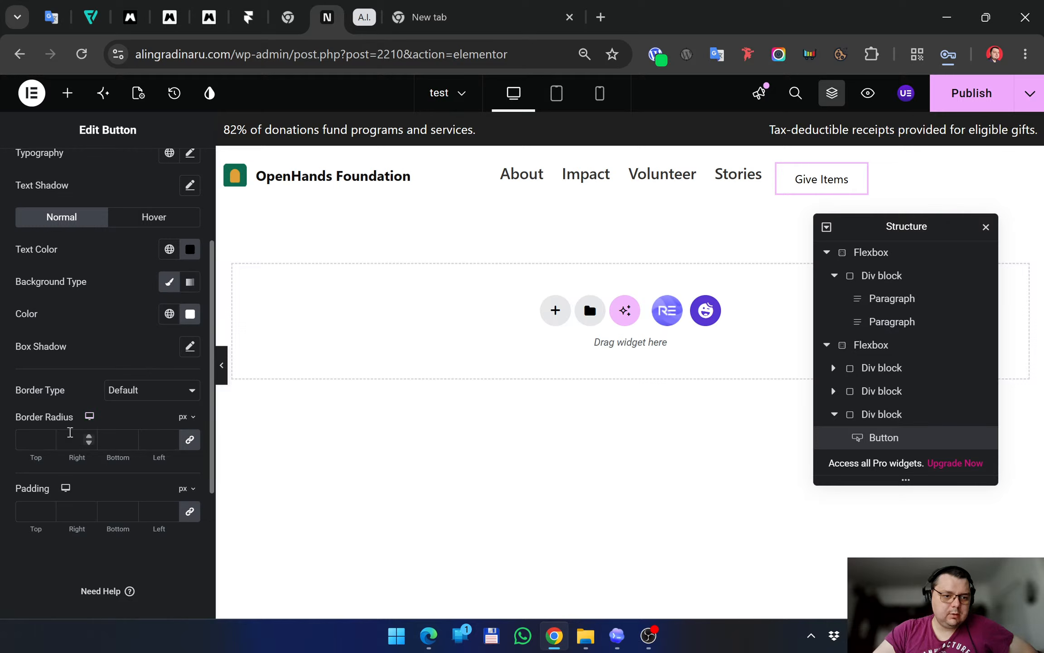
{"action": "left_click", "coordinate": [152, 391]}
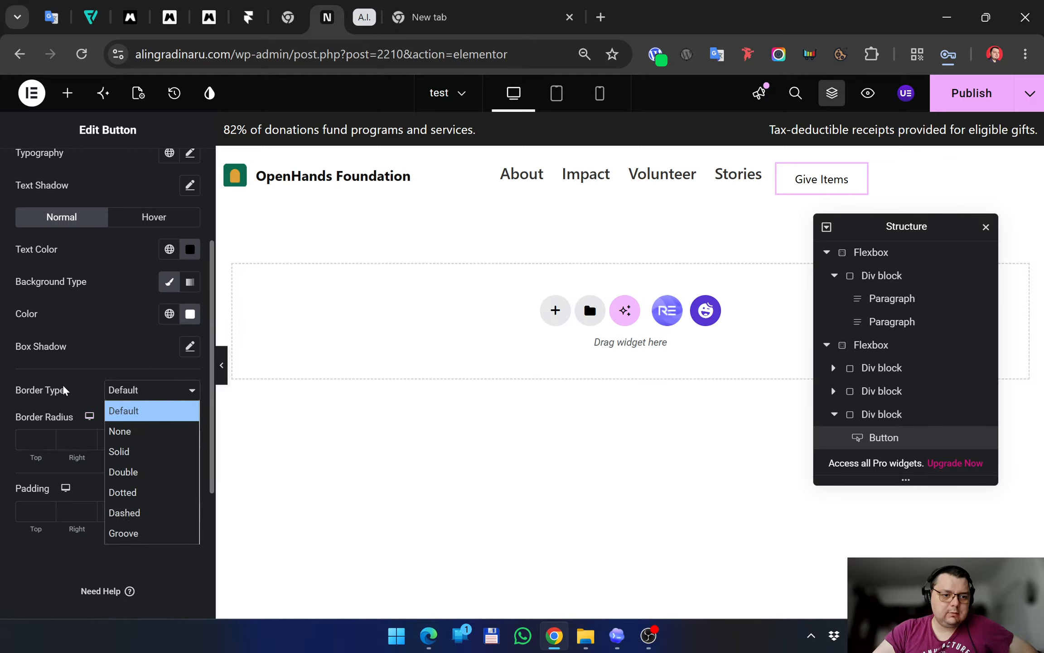
{"action": "left_click", "coordinate": [156, 450]}
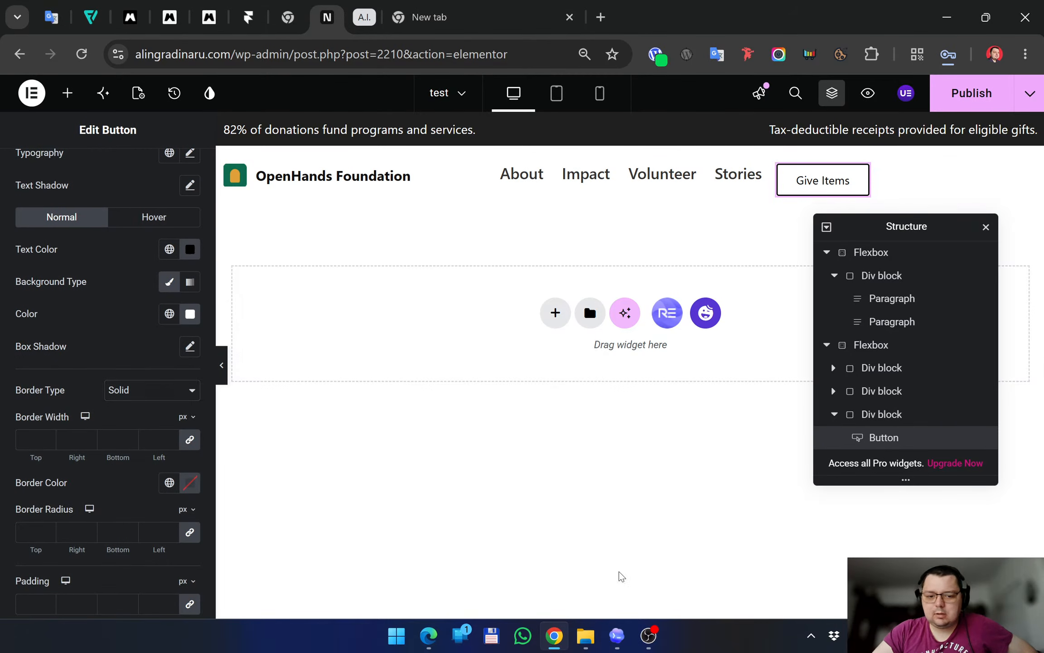
Set the Give Items button's border radius to 8 px on all corners and compare it with the reference template
{"action": "left_click", "coordinate": [428, 635]}
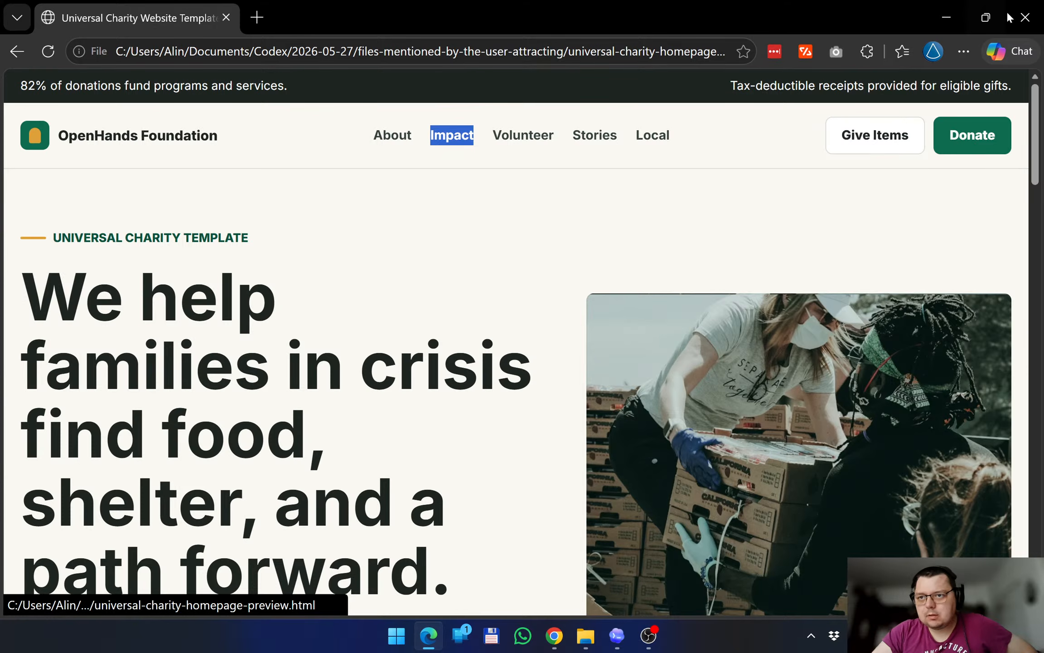
{"action": "left_click", "coordinate": [947, 17]}
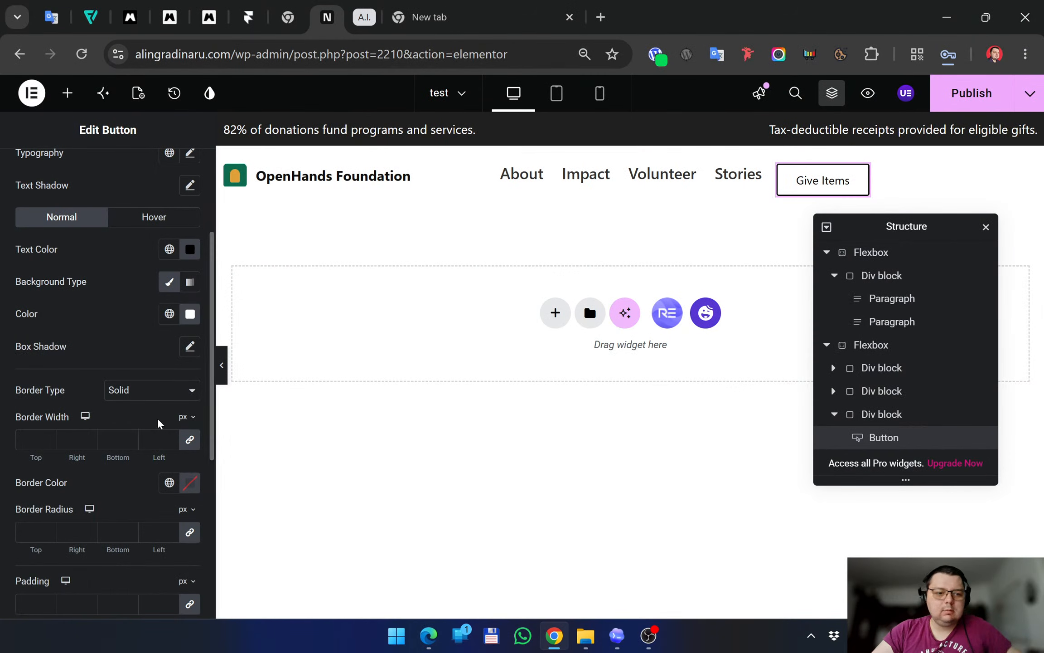
{"action": "scroll", "coordinate": [132, 476], "scroll_direction": "down", "scroll_amount": 2}
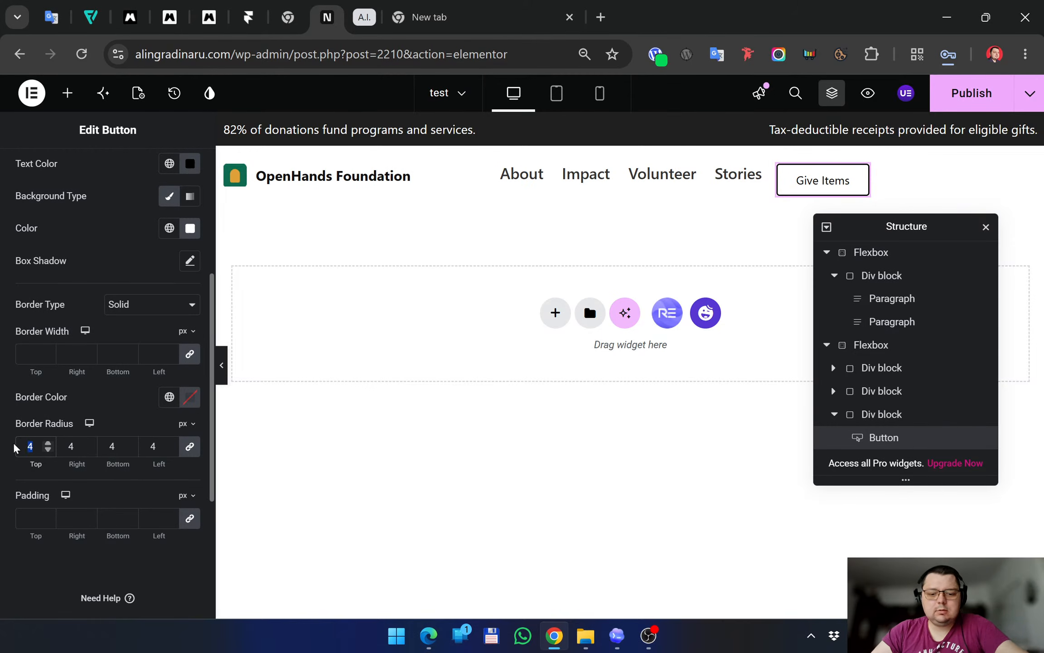
{"action": "type", "text": "8"}
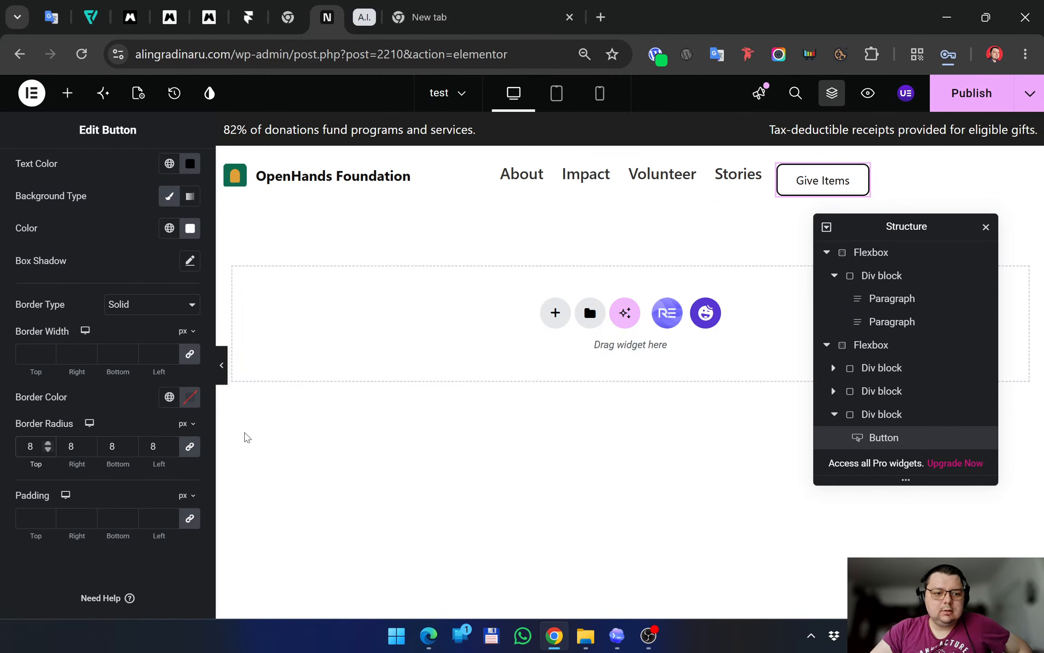
{"action": "left_click", "coordinate": [428, 635]}
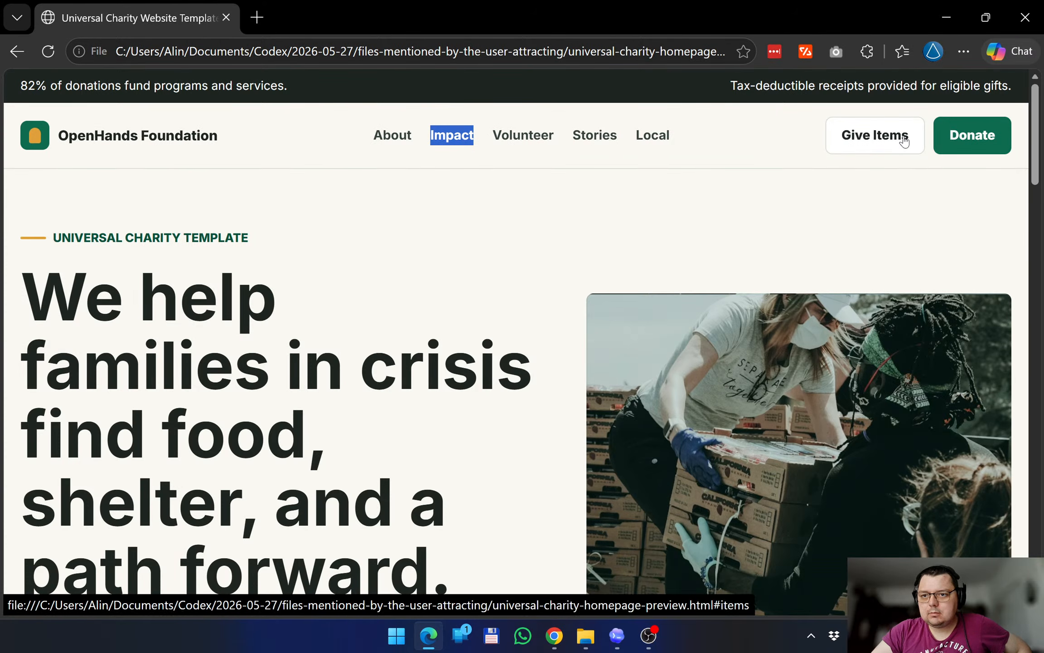
{"action": "left_click", "coordinate": [946, 18]}
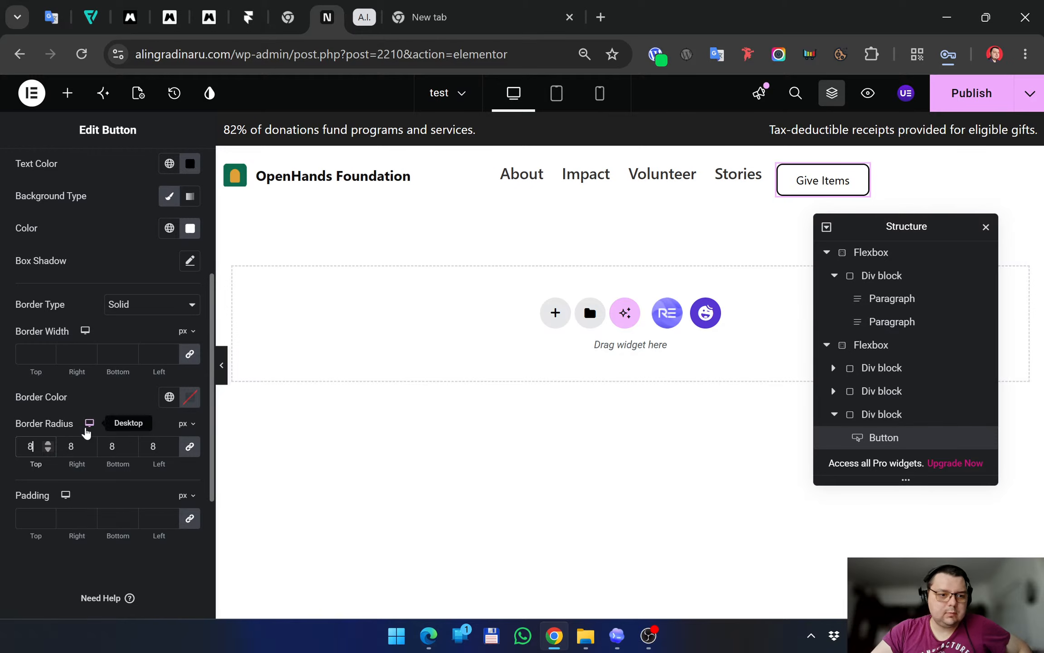
{"action": "scroll", "coordinate": [16, 381], "scroll_direction": "up", "scroll_amount": 2}
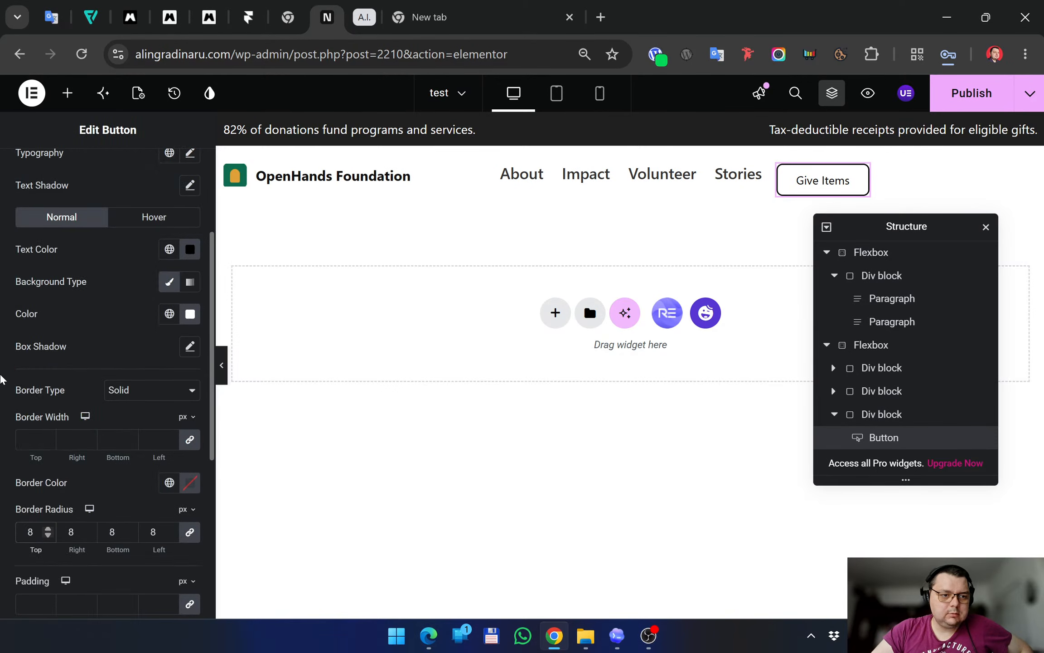
Set the Give Items button's typography weight to Bold and compare it with the reference template
{"action": "scroll", "coordinate": [2, 378], "scroll_direction": "up", "scroll_amount": 2}
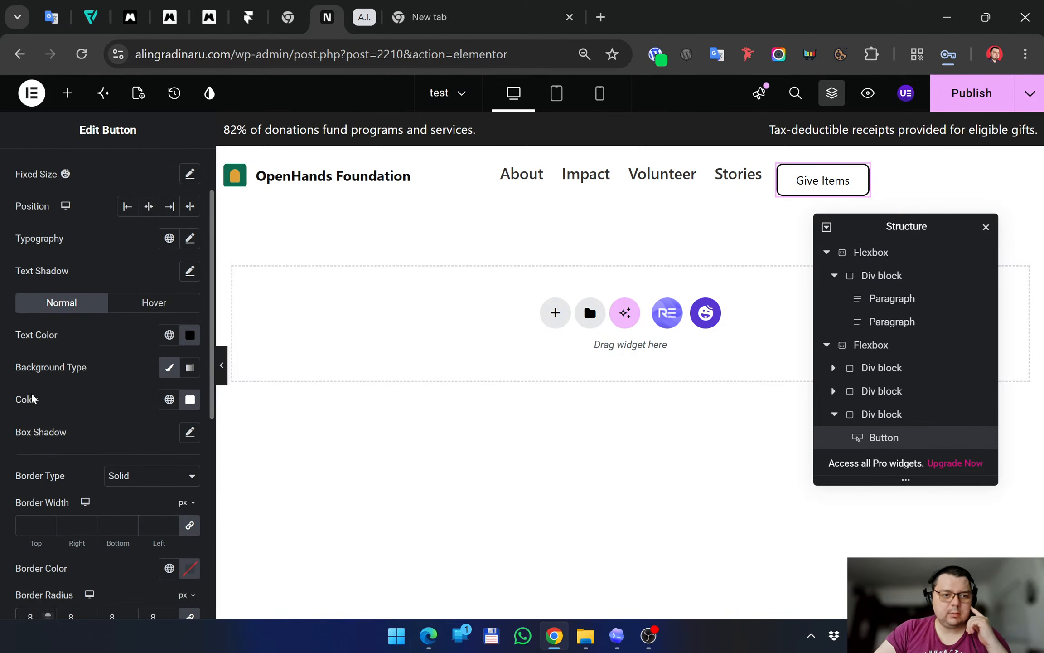
{"action": "scroll", "coordinate": [132, 283], "scroll_direction": "up", "scroll_amount": 2}
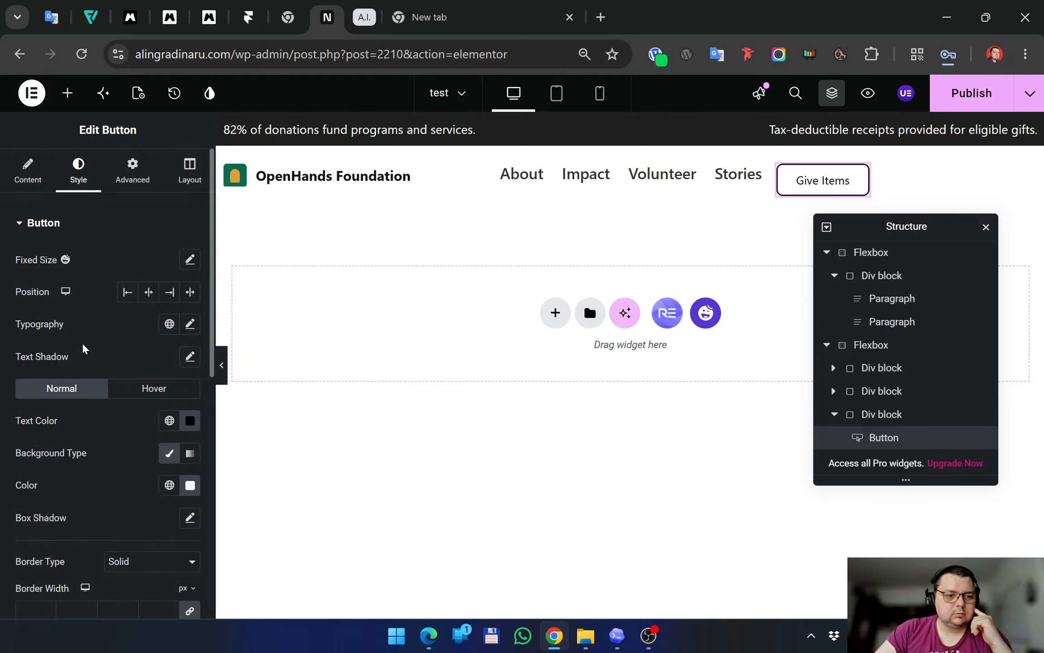
{"action": "scroll", "coordinate": [104, 362], "scroll_direction": "down", "scroll_amount": 2}
{"action": "scroll", "coordinate": [97, 386], "scroll_direction": "up", "scroll_amount": 2}
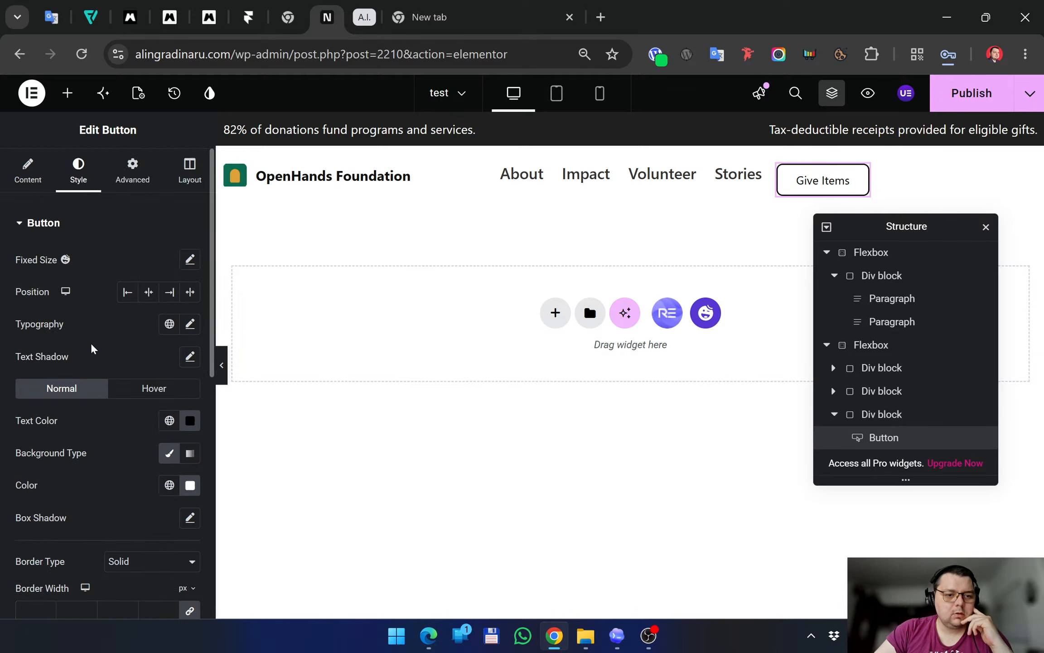
{"action": "left_click", "coordinate": [190, 325]}
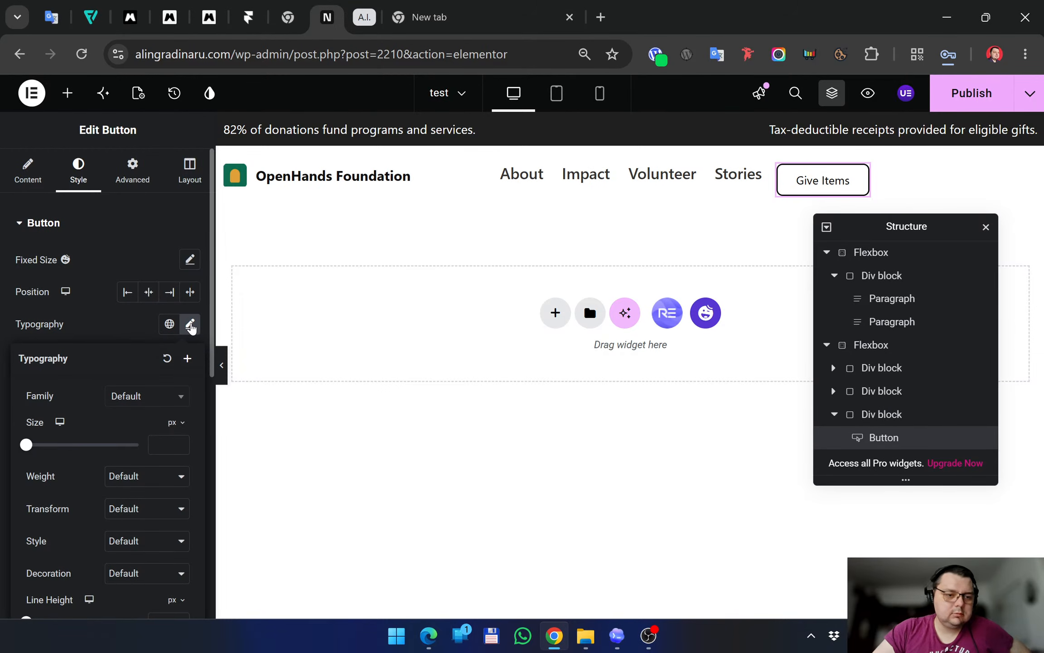
{"action": "scroll", "coordinate": [89, 425], "scroll_direction": "down", "scroll_amount": 4}
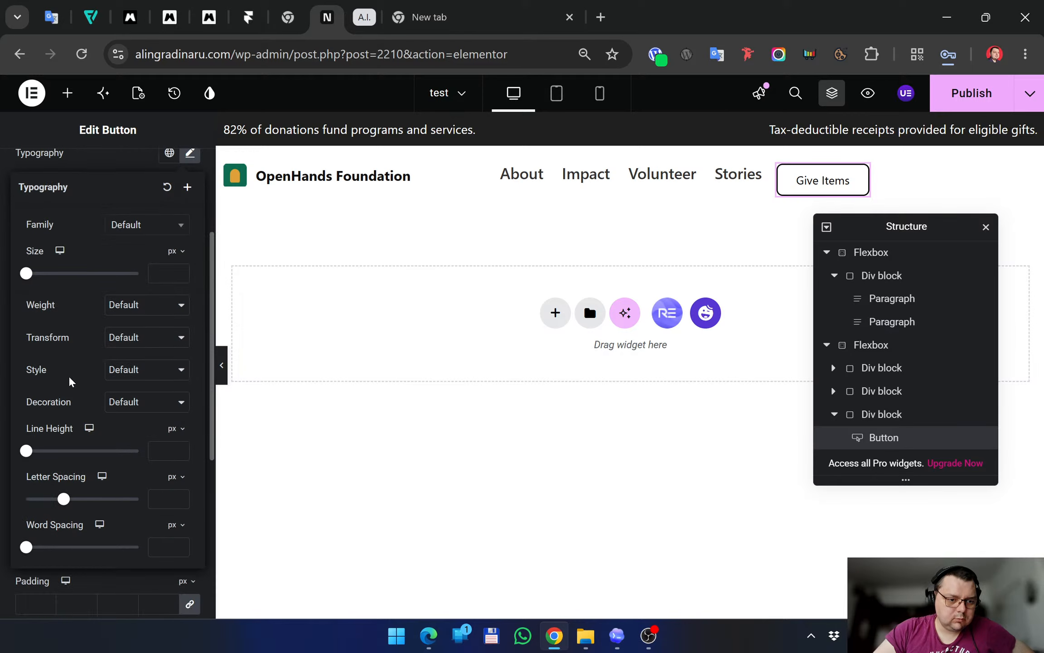
{"action": "scroll", "coordinate": [70, 383], "scroll_direction": "up", "scroll_amount": 2}
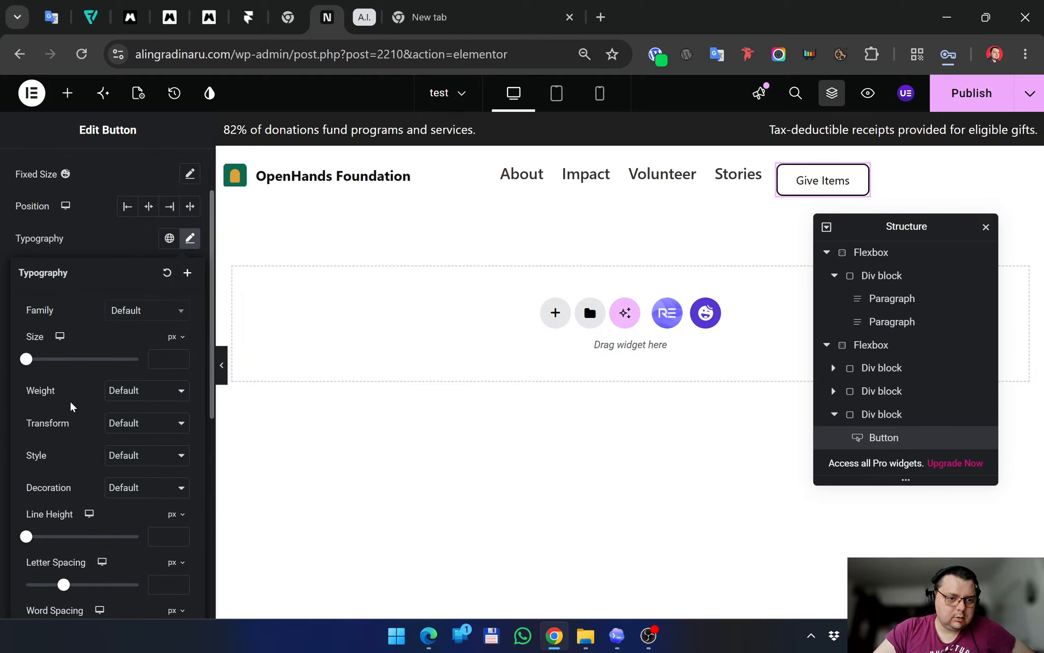
{"action": "left_click", "coordinate": [136, 391]}
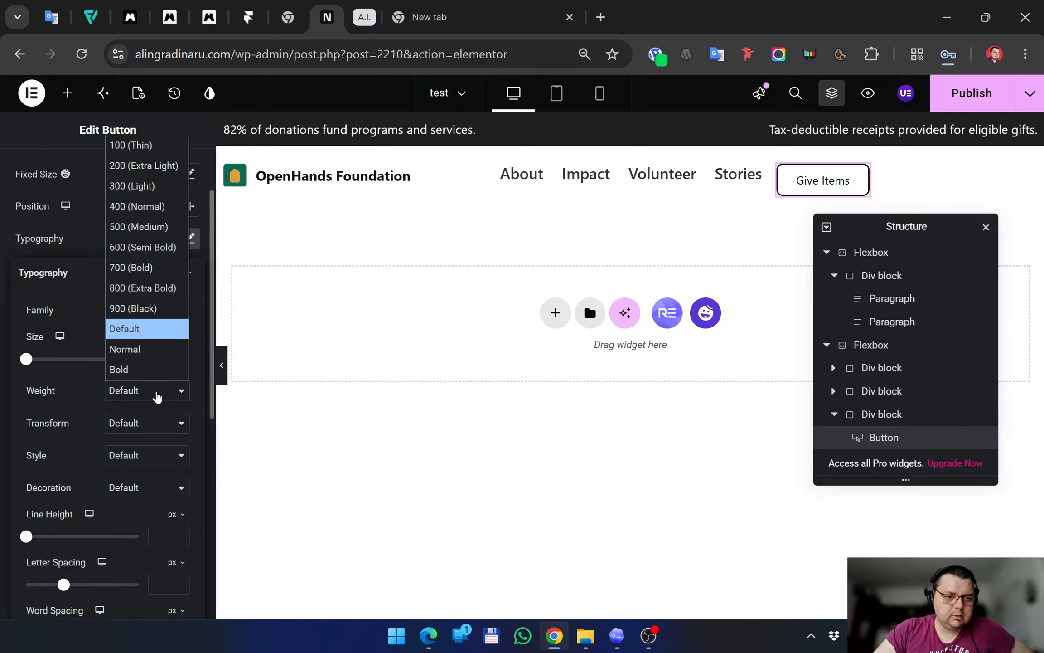
{"action": "left_click", "coordinate": [145, 369]}
{"action": "left_click", "coordinate": [925, 162]}
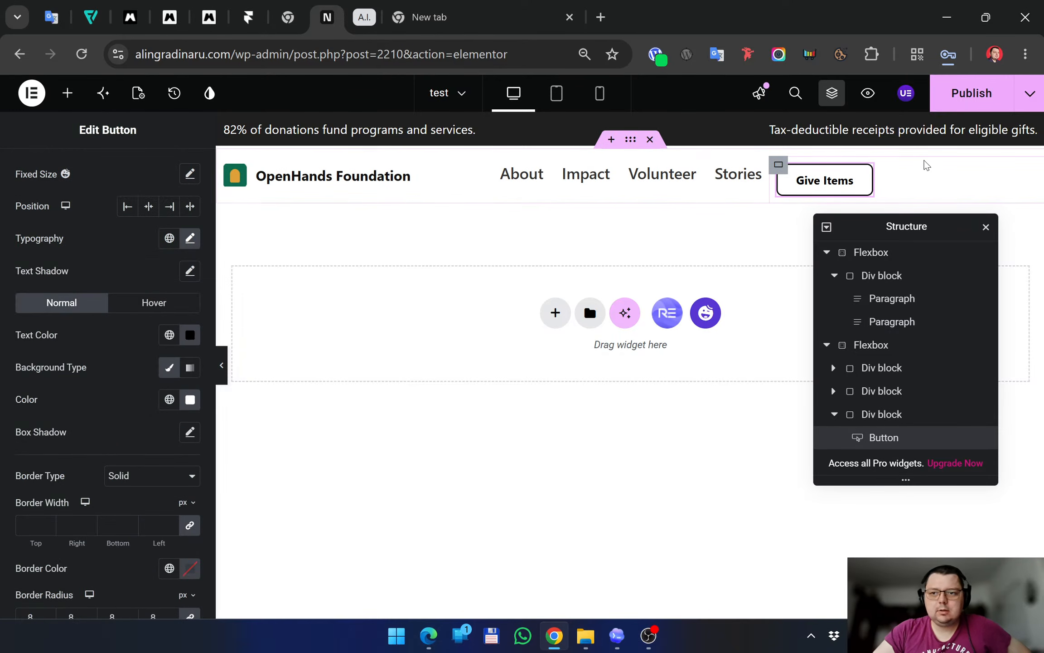
{"action": "left_click", "coordinate": [433, 649]}
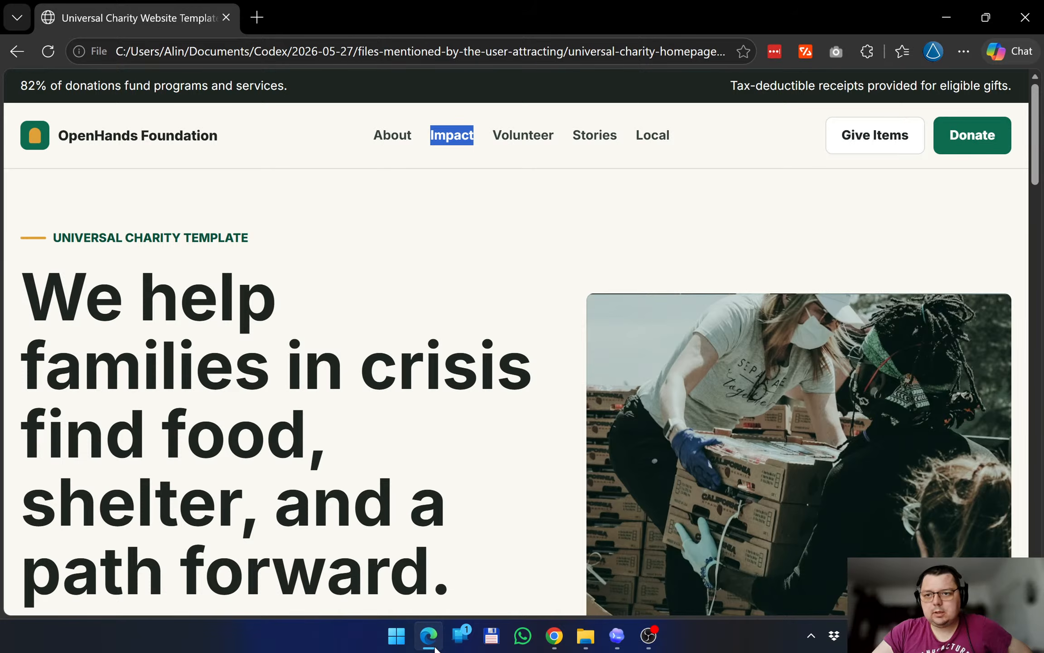
{"action": "left_click", "coordinate": [433, 649]}
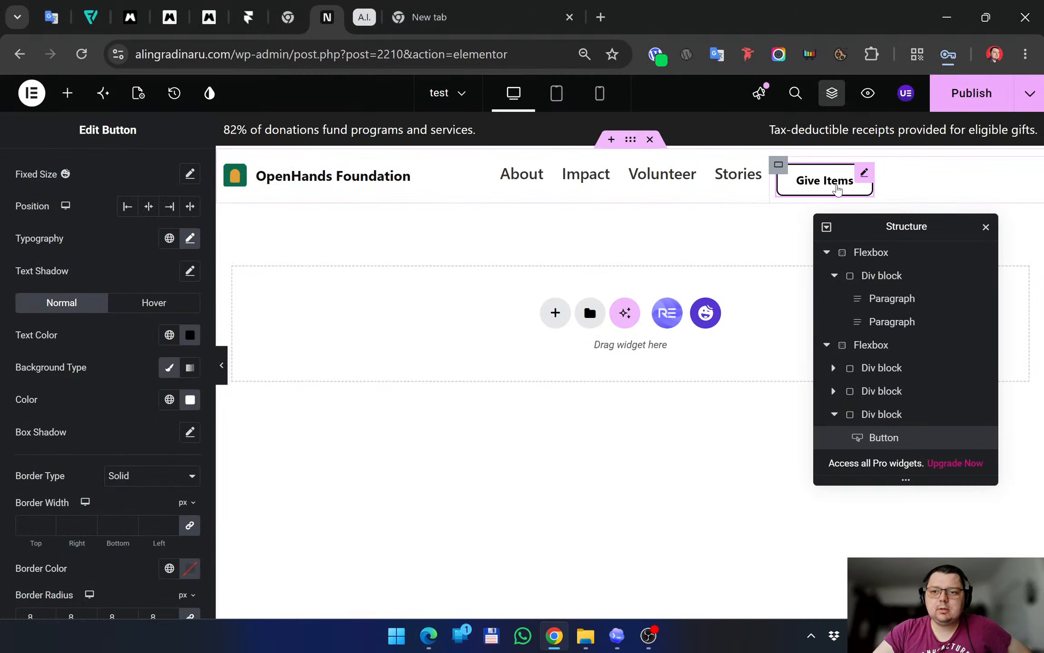
Duplicate the Give Items button within its div block
{"action": "left_click_drag", "start_coordinate": [868, 437], "coordinate": [885, 439]}
{"action": "right_click", "coordinate": [900, 436]}
{"action": "left_click", "coordinate": [925, 284]}
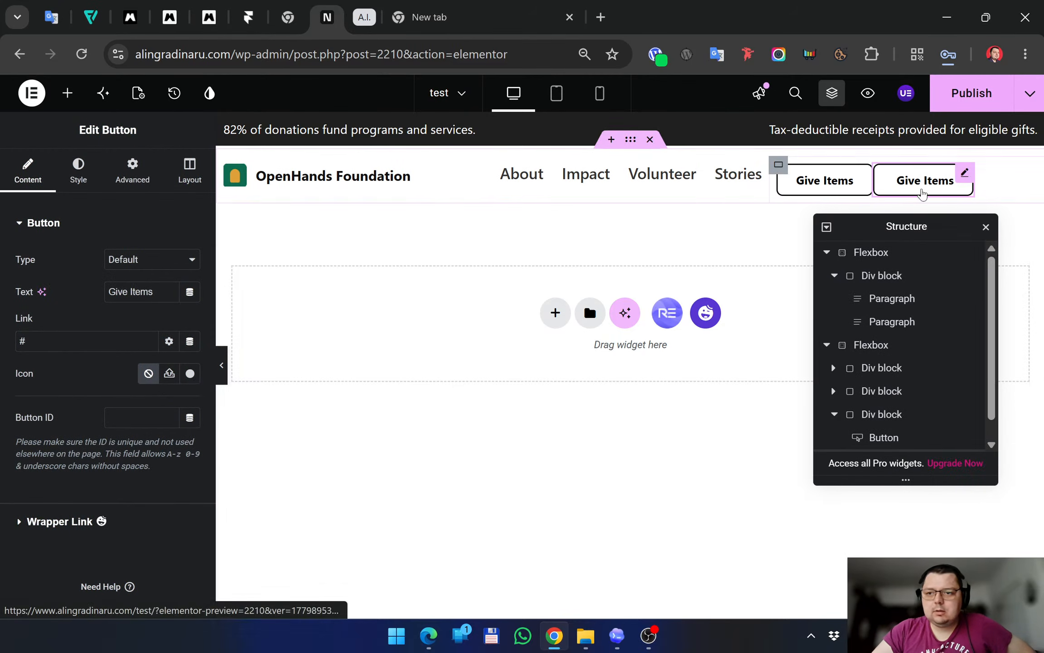
Set the column and row gaps of the div block holding the two buttons to 22 px
{"action": "left_click", "coordinate": [784, 165]}
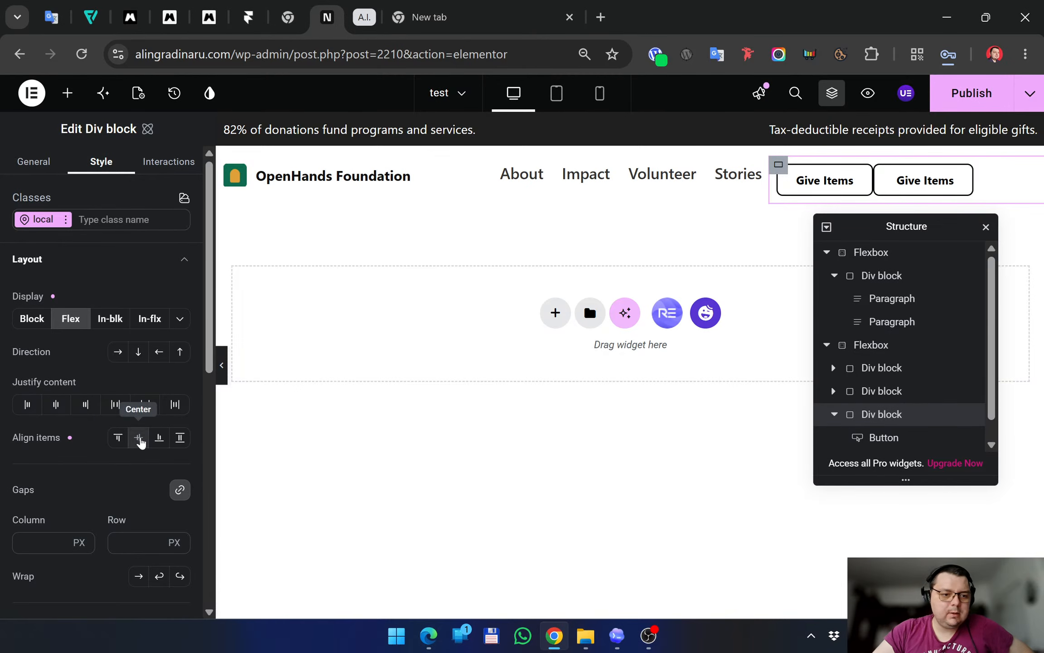
{"action": "scroll", "coordinate": [67, 479], "scroll_direction": "down", "scroll_amount": 2}
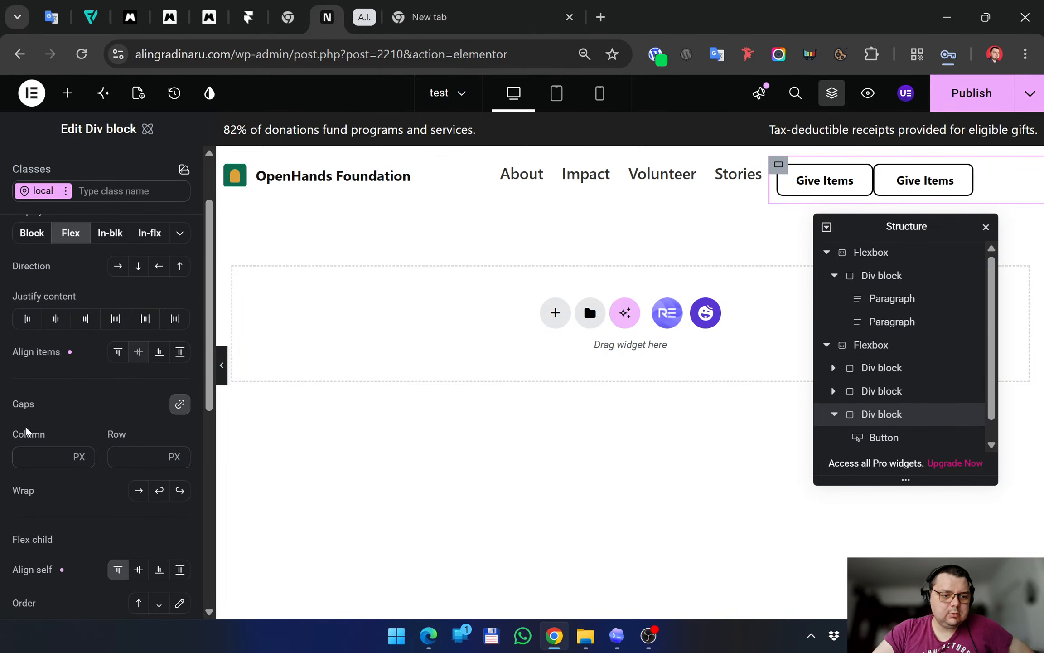
{"action": "left_click", "coordinate": [61, 460]}
{"action": "type", "text": "11"}
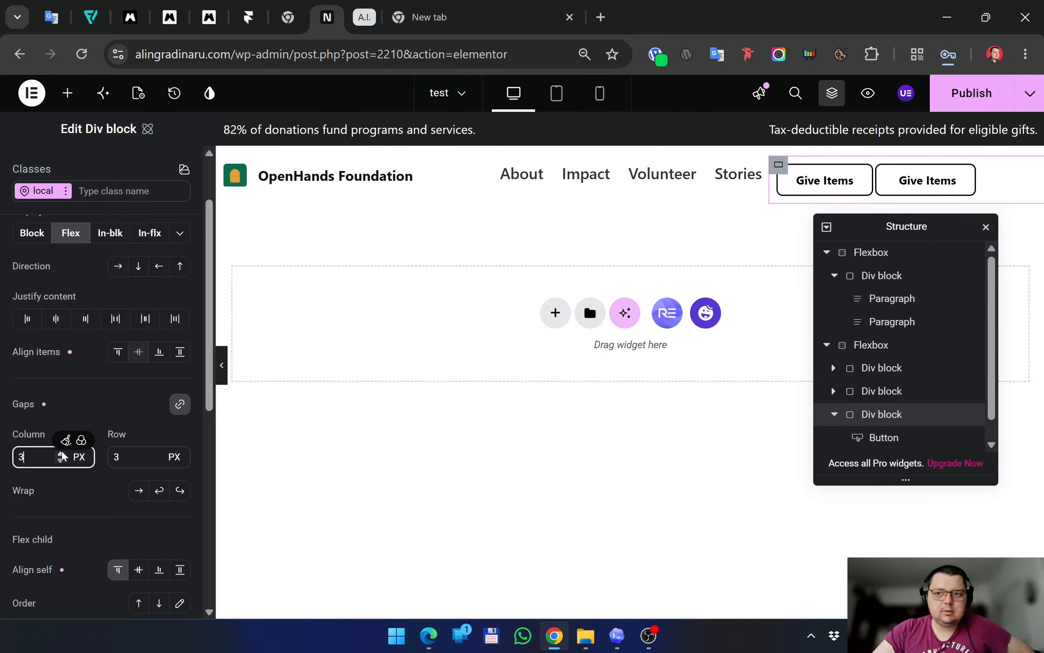
{"action": "key", "text": "BackSpace"}
{"action": "type", "text": "8"}
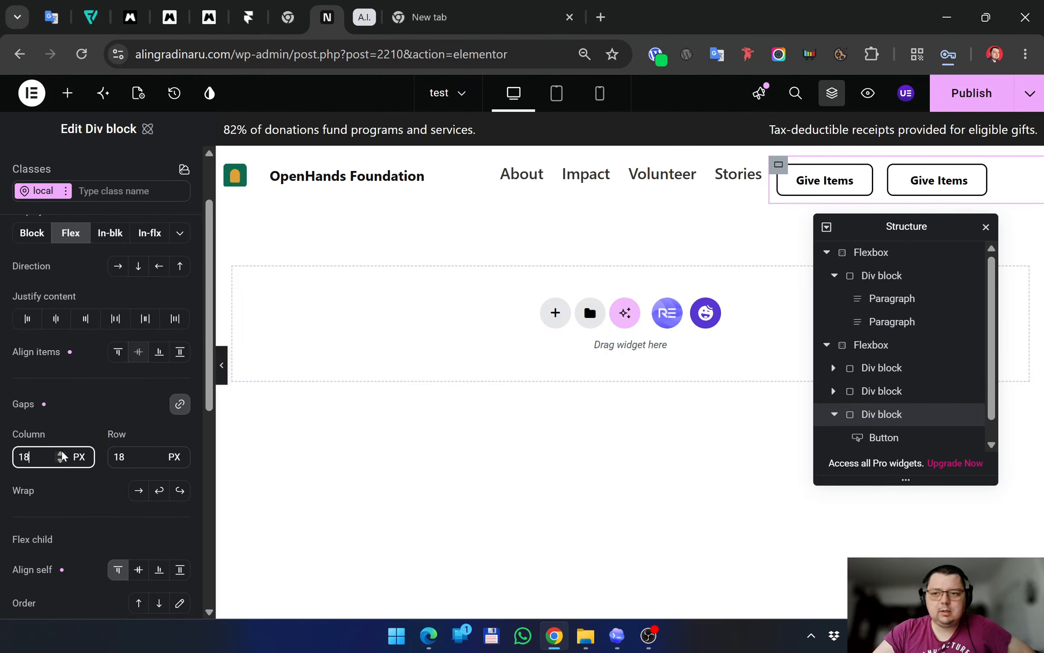
{"action": "key", "text": "BackSpace"}
{"action": "key", "text": "BackSpace"}
{"action": "type", "text": "22"}
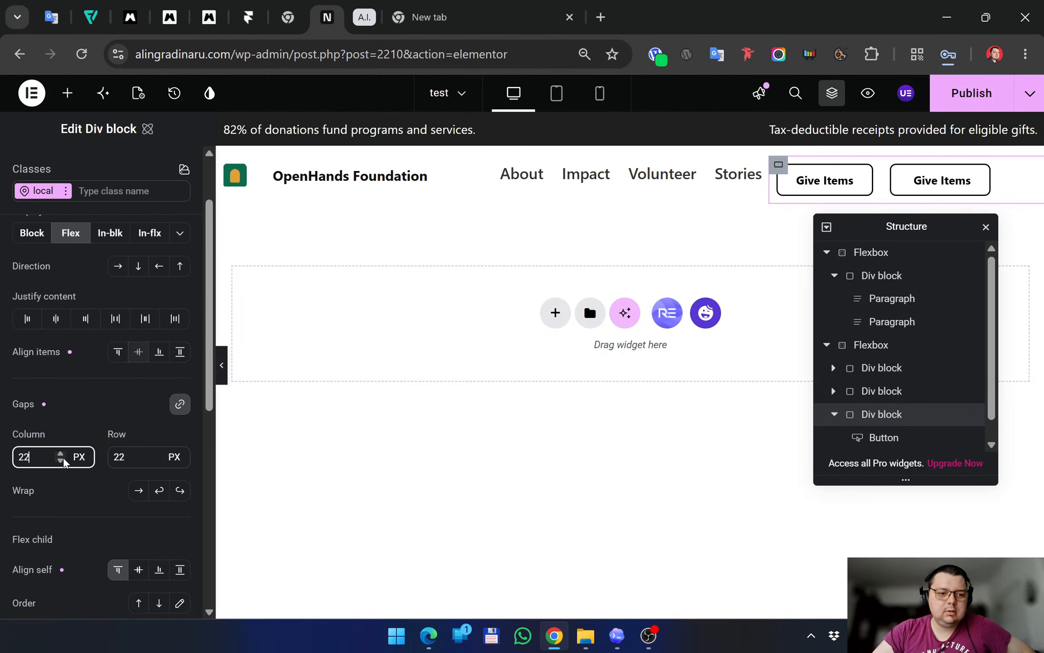
Compare the full-width header with the reference template and set the button div block's column and row gaps to 20 px
{"action": "left_click", "coordinate": [222, 365]}
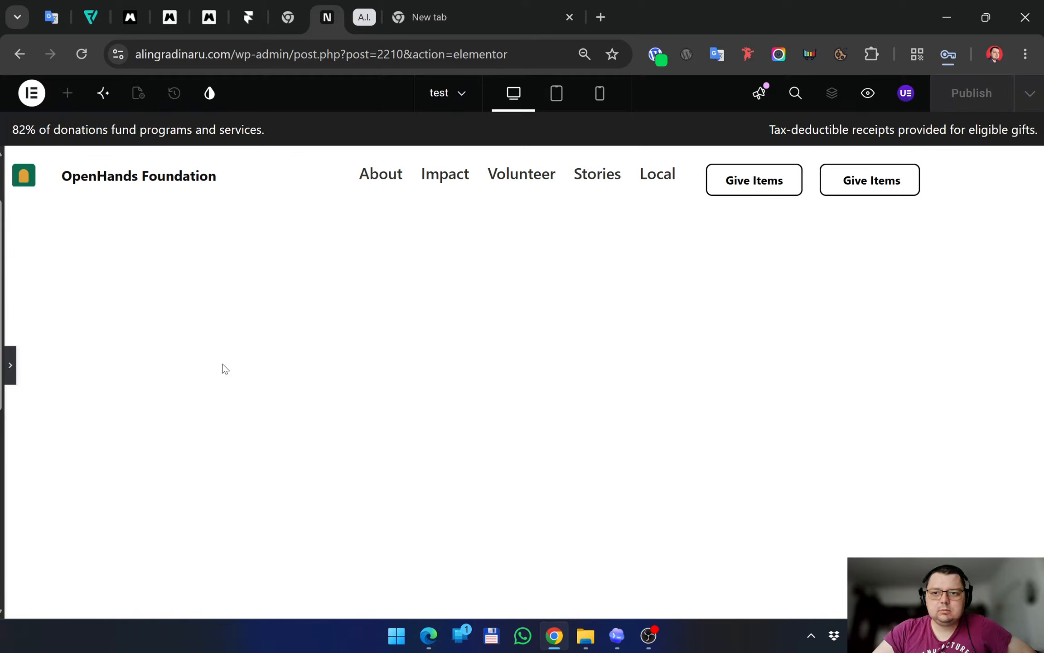
{"action": "left_click", "coordinate": [427, 637]}
{"action": "left_click", "coordinate": [428, 637]}
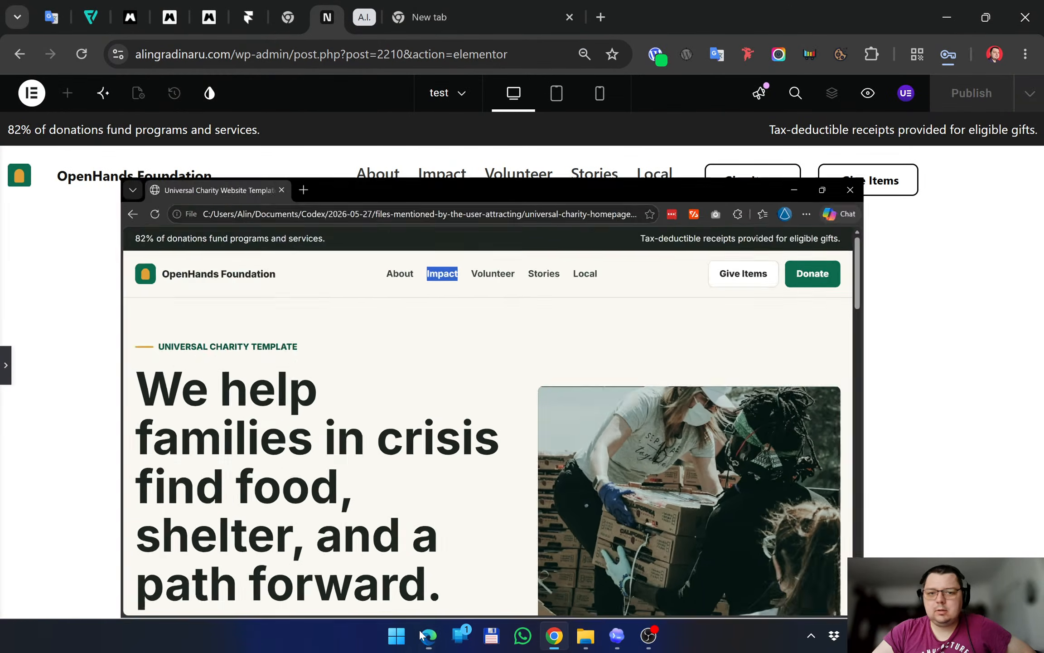
{"action": "left_click", "coordinate": [8, 368]}
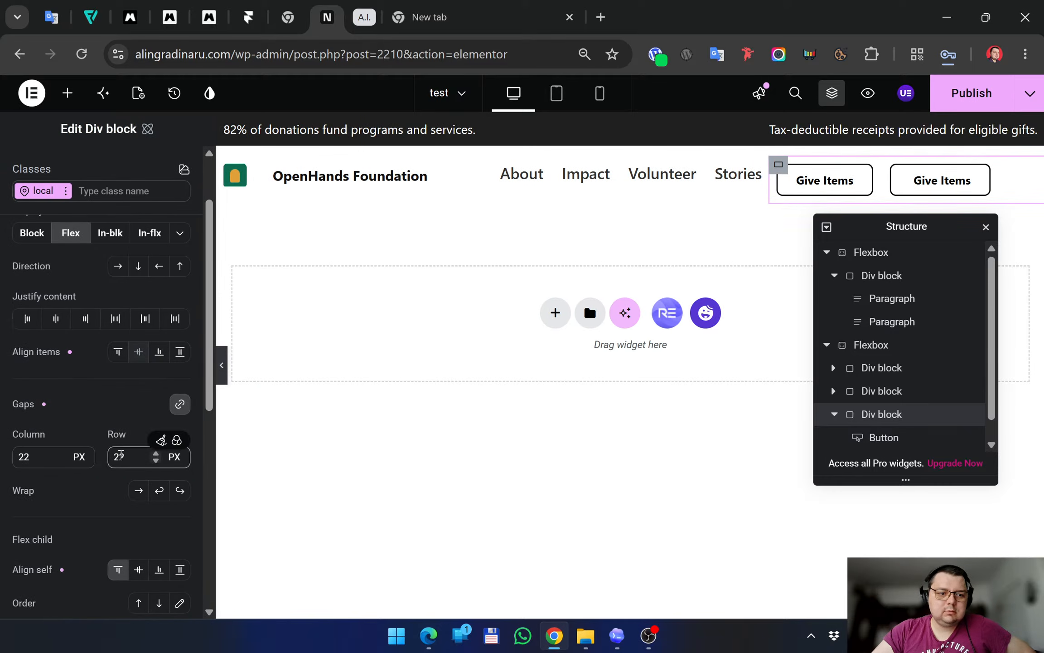
{"action": "left_click", "coordinate": [60, 460]}
{"action": "left_click", "coordinate": [60, 459]}
{"action": "left_click", "coordinate": [60, 460]}
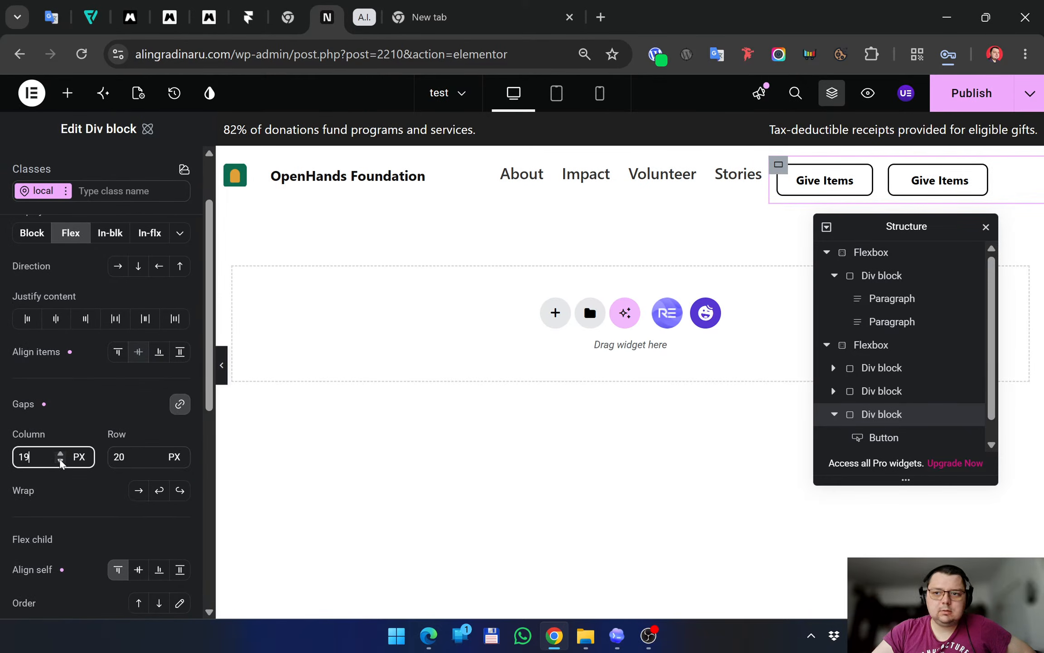
{"action": "left_click", "coordinate": [60, 460]}
{"action": "left_click", "coordinate": [63, 452]}
{"action": "left_click", "coordinate": [62, 453]}
{"action": "left_click", "coordinate": [63, 452]}
{"action": "left_click", "coordinate": [60, 459]}
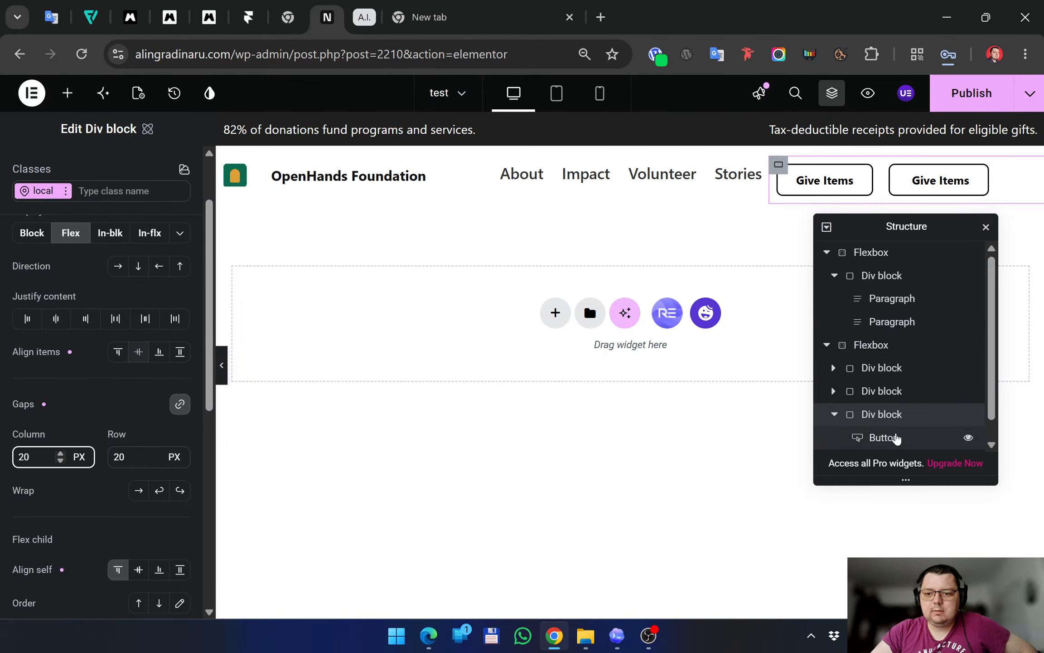
Change the duplicated button's text to Donate and compare it with the reference template
{"action": "scroll", "coordinate": [892, 436], "scroll_direction": "down", "scroll_amount": 1}
{"action": "left_click", "coordinate": [889, 448]}
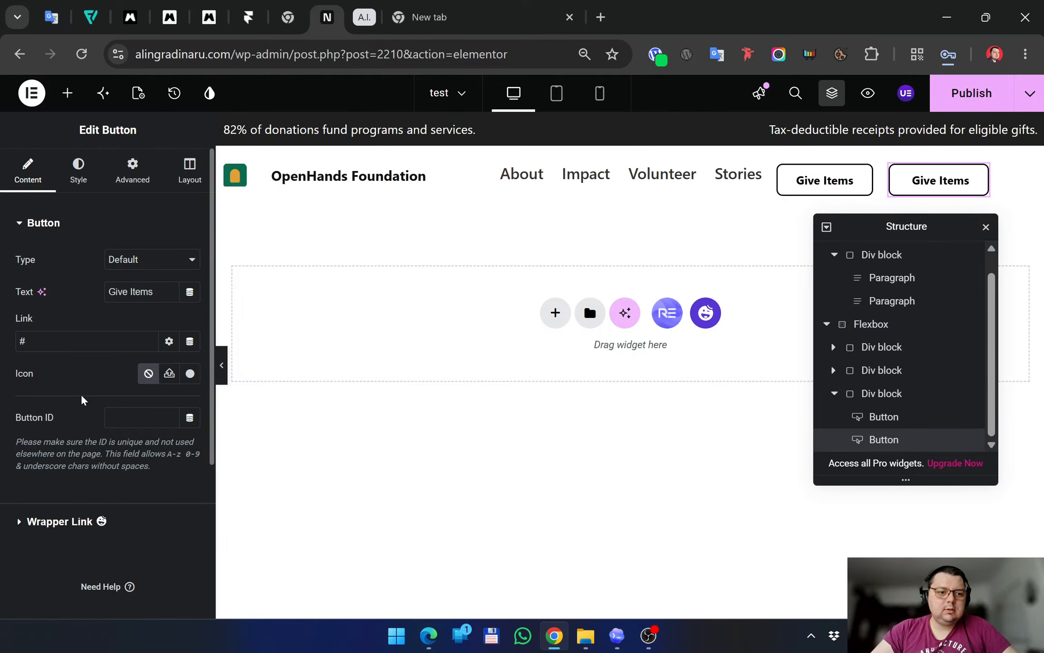
{"action": "left_click_drag", "start_coordinate": [169, 291], "coordinate": [71, 293]}
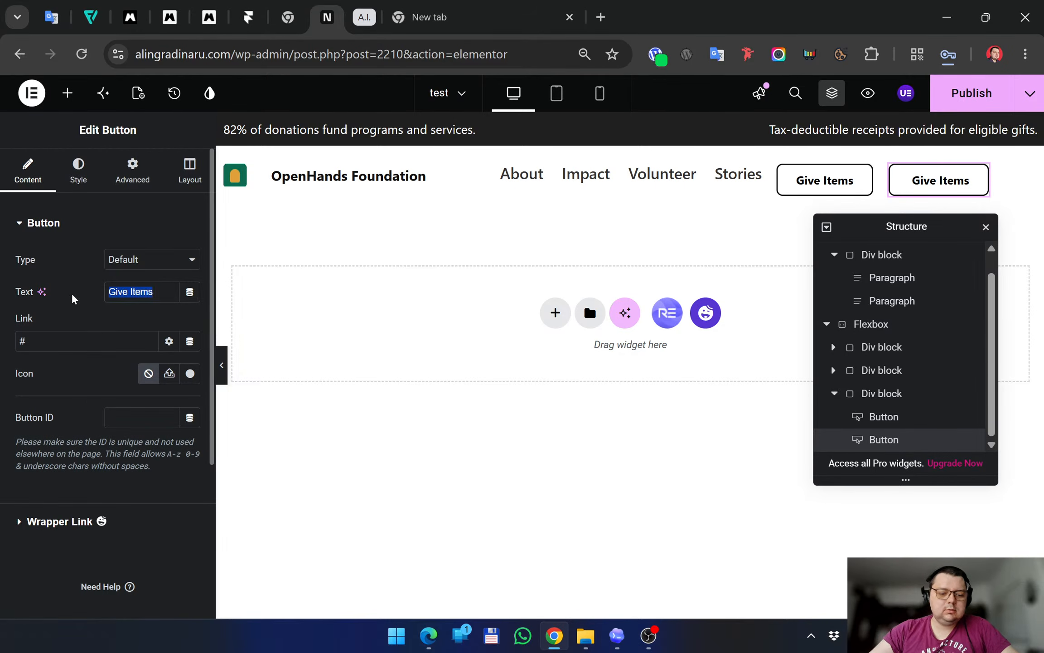
{"action": "type", "text": "Donate"}
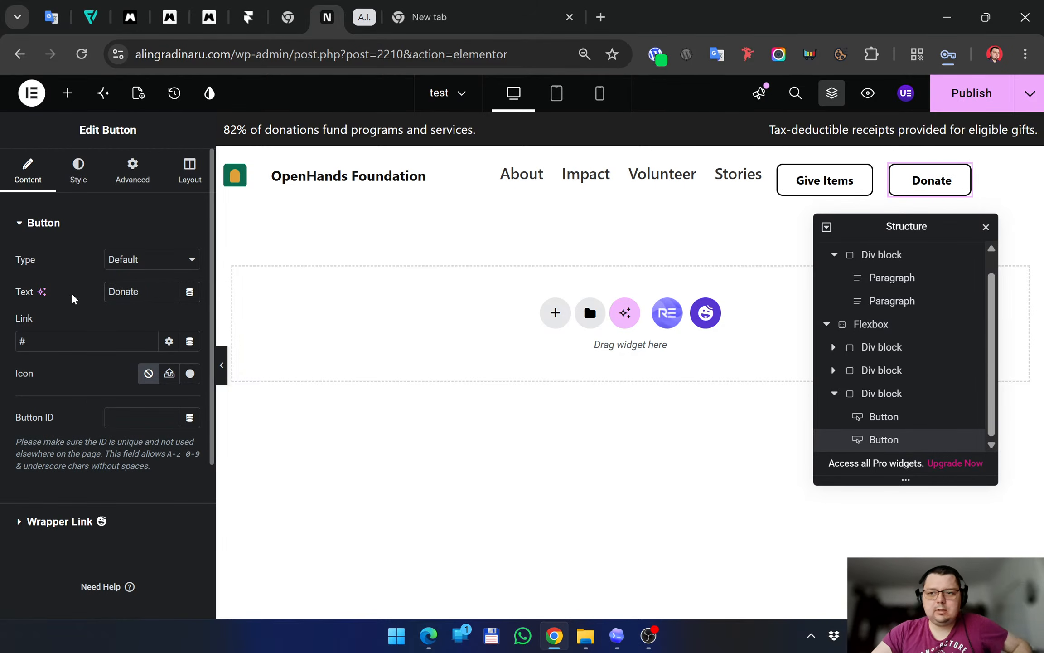
{"action": "left_click", "coordinate": [428, 637]}
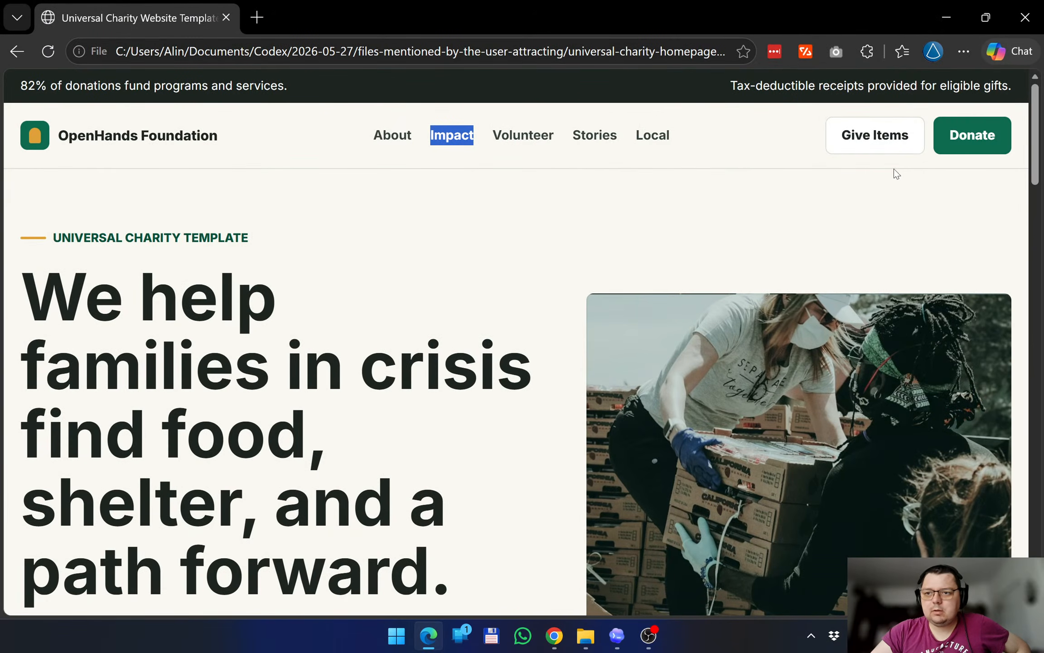
{"action": "left_click", "coordinate": [948, 18]}
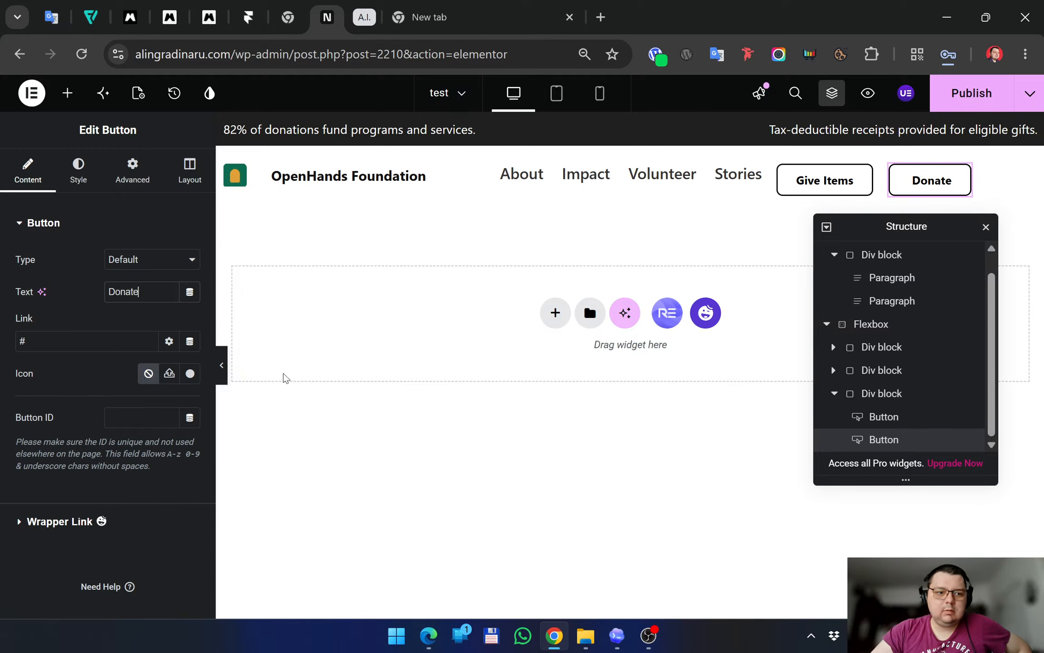
Set the Donate button's text color to the global Accent color, #61CE70
{"action": "left_click", "coordinate": [84, 174]}
{"action": "right_click", "coordinate": [84, 175]}
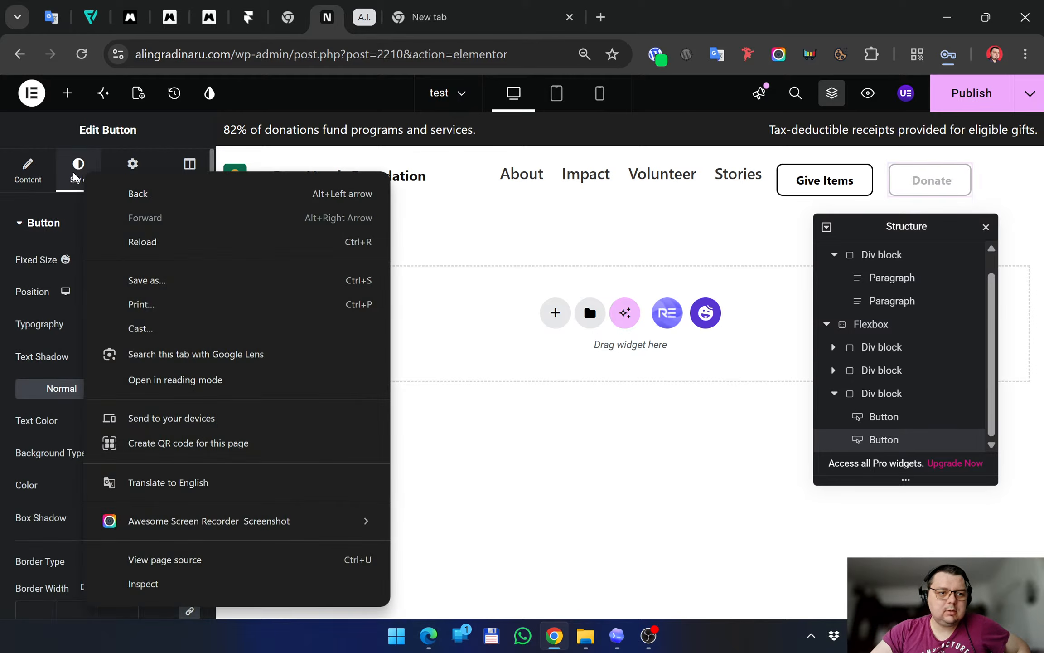
{"action": "left_click", "coordinate": [76, 172]}
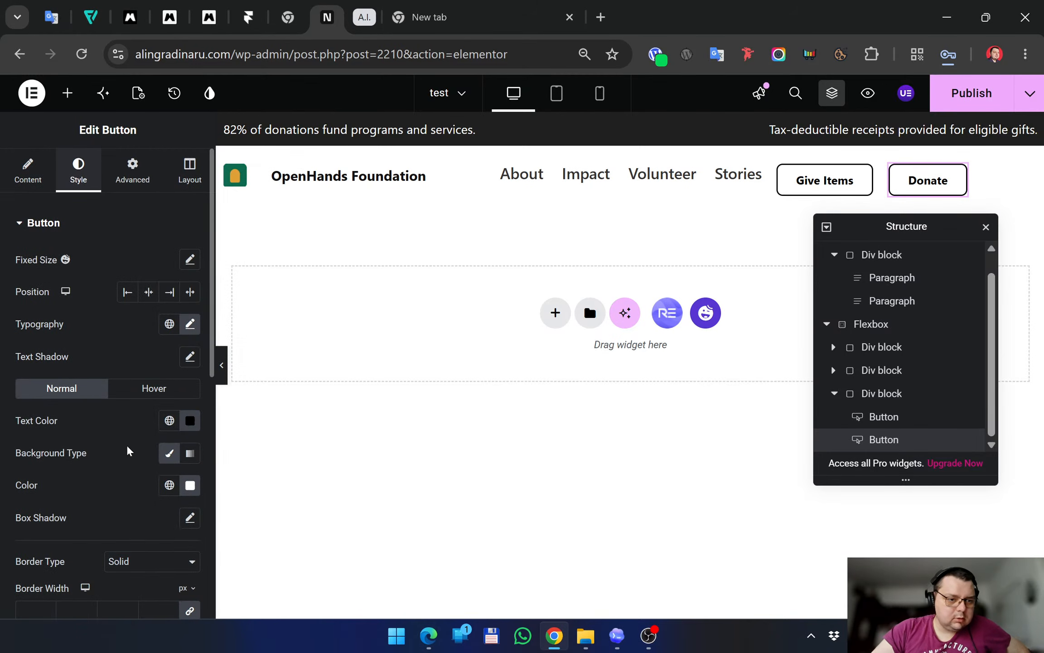
{"action": "left_click", "coordinate": [190, 420]}
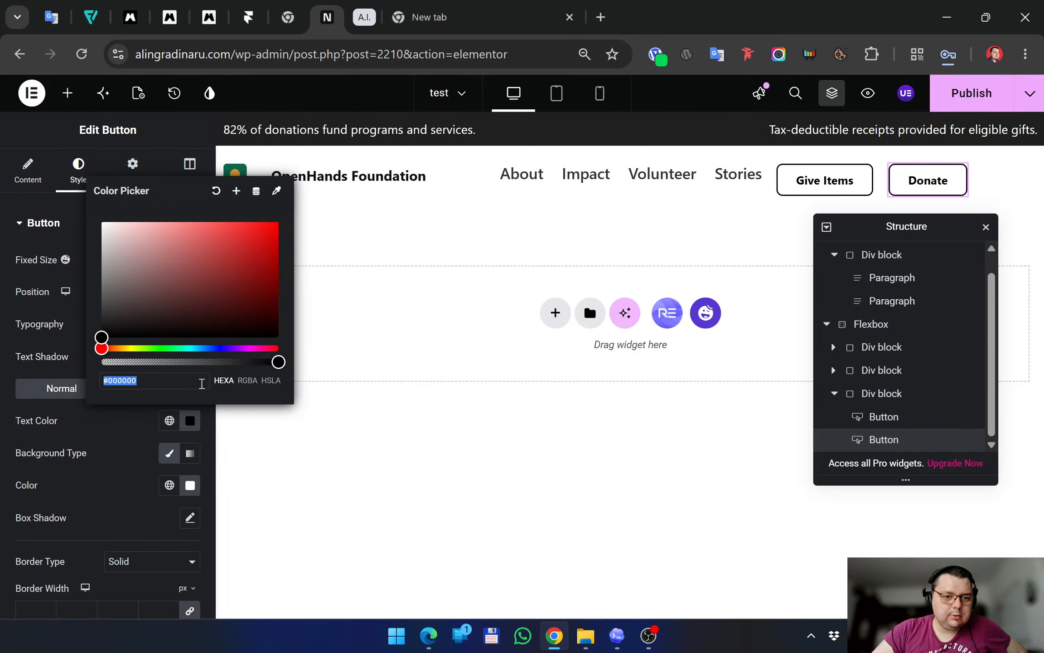
{"action": "left_click", "coordinate": [168, 420]}
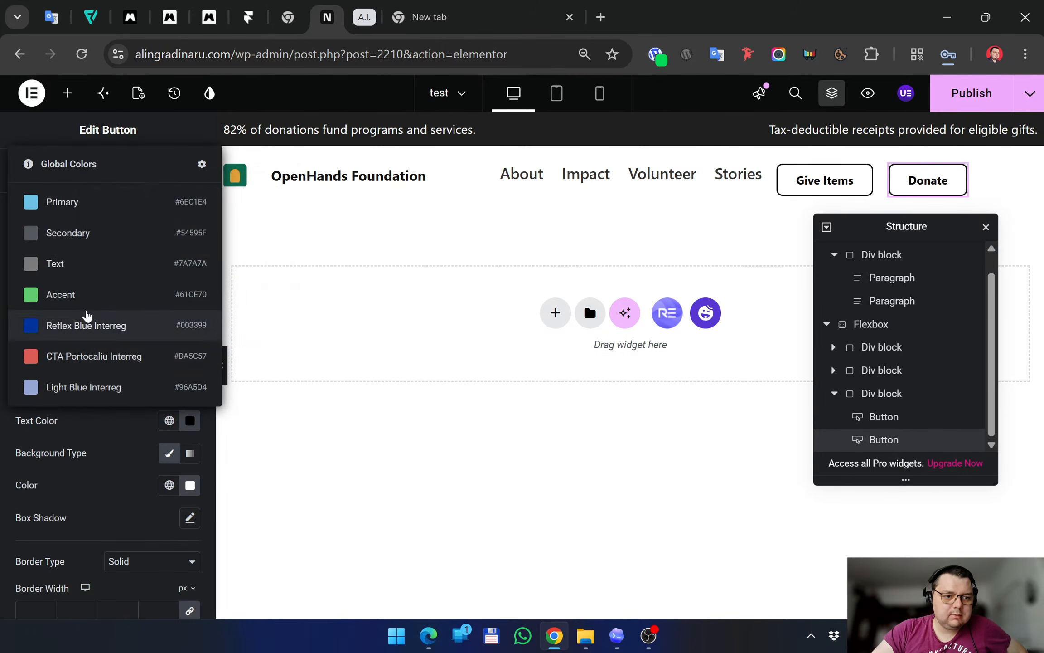
{"action": "left_click", "coordinate": [84, 296]}
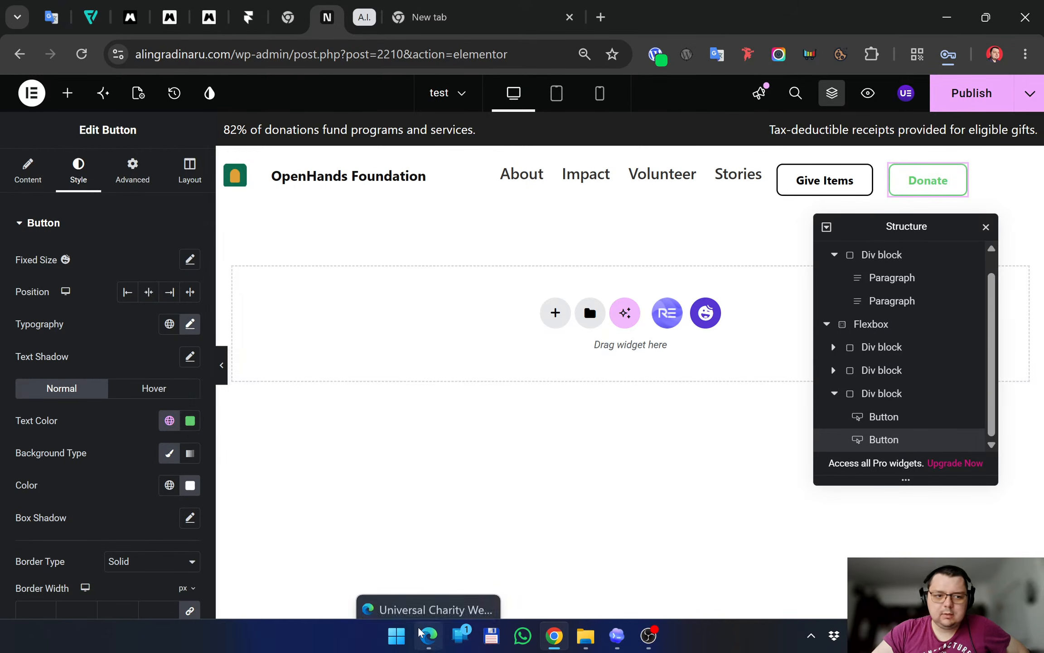
{"action": "left_click", "coordinate": [192, 454]}
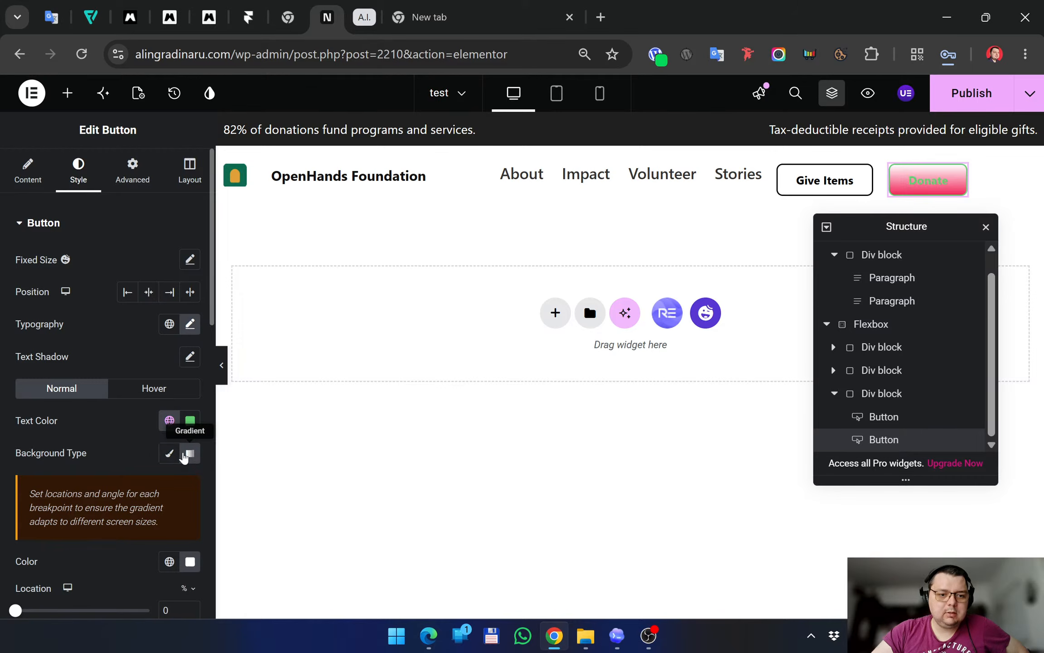
{"action": "left_click", "coordinate": [169, 454]}
{"action": "left_click", "coordinate": [169, 454]}
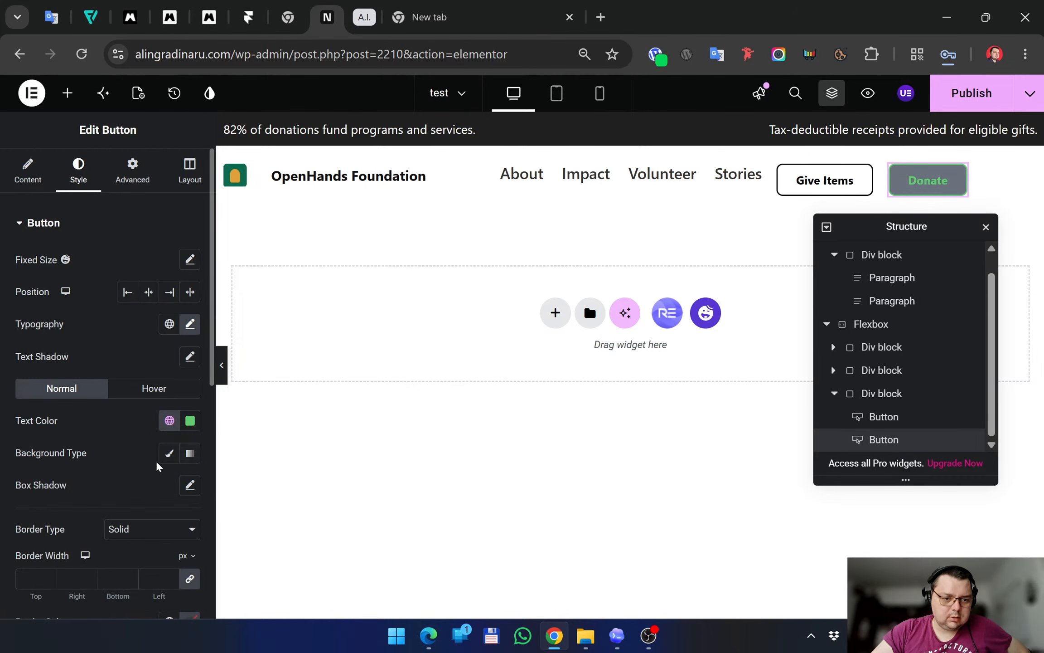
{"action": "left_click", "coordinate": [168, 455]}
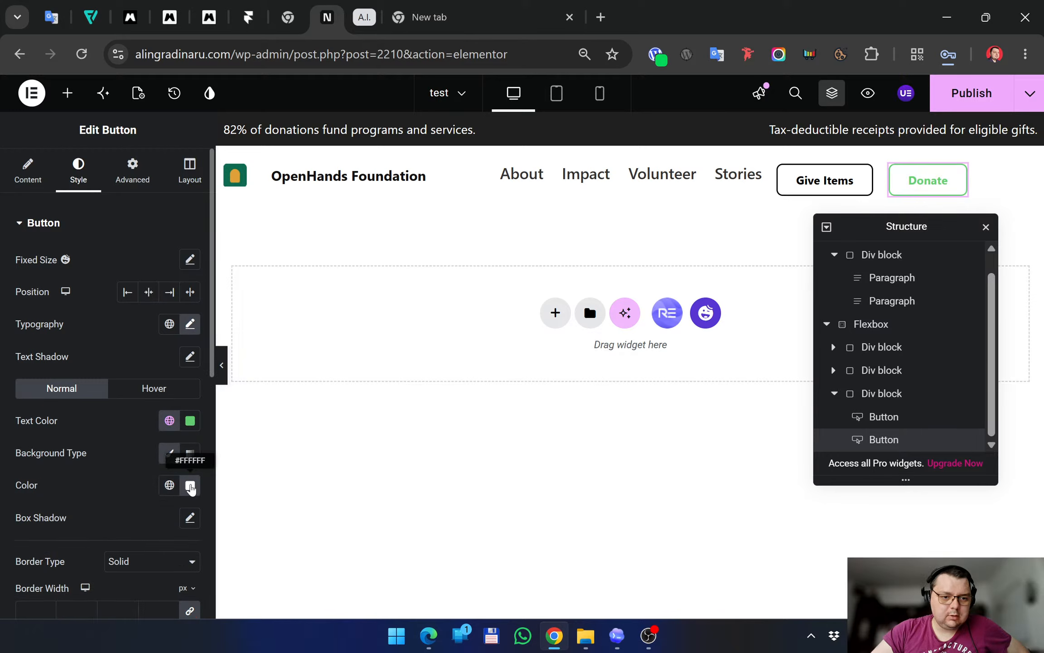
Set the Donate button's background color to a dark green, #0B7526
{"action": "left_click", "coordinate": [190, 486]}
{"action": "left_click_drag", "start_coordinate": [154, 413], "coordinate": [174, 414]}
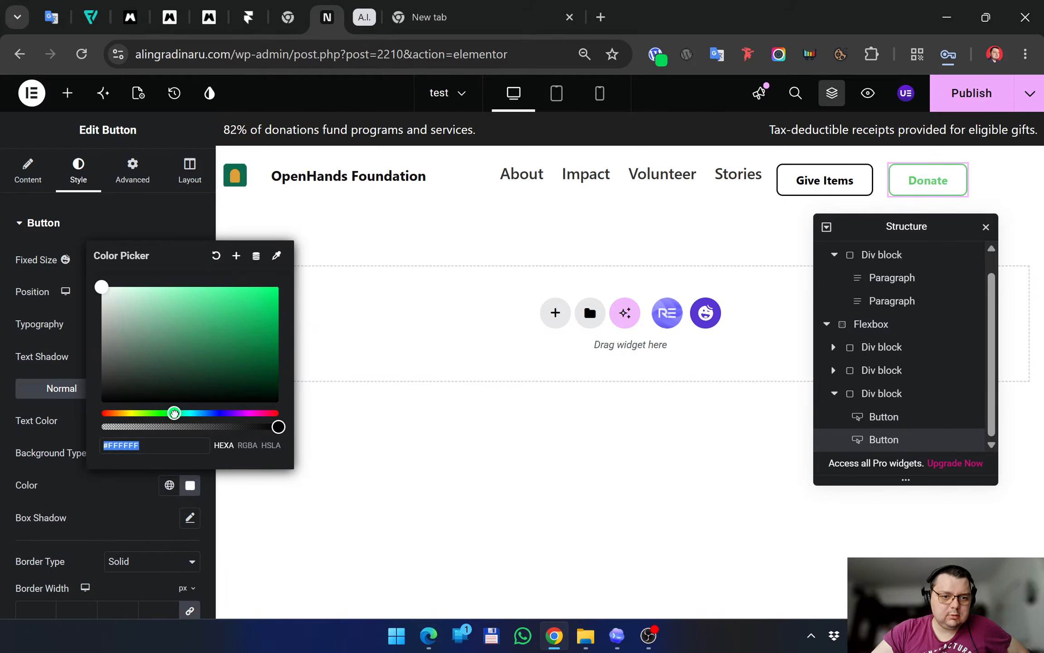
{"action": "left_click_drag", "start_coordinate": [252, 339], "coordinate": [276, 326]}
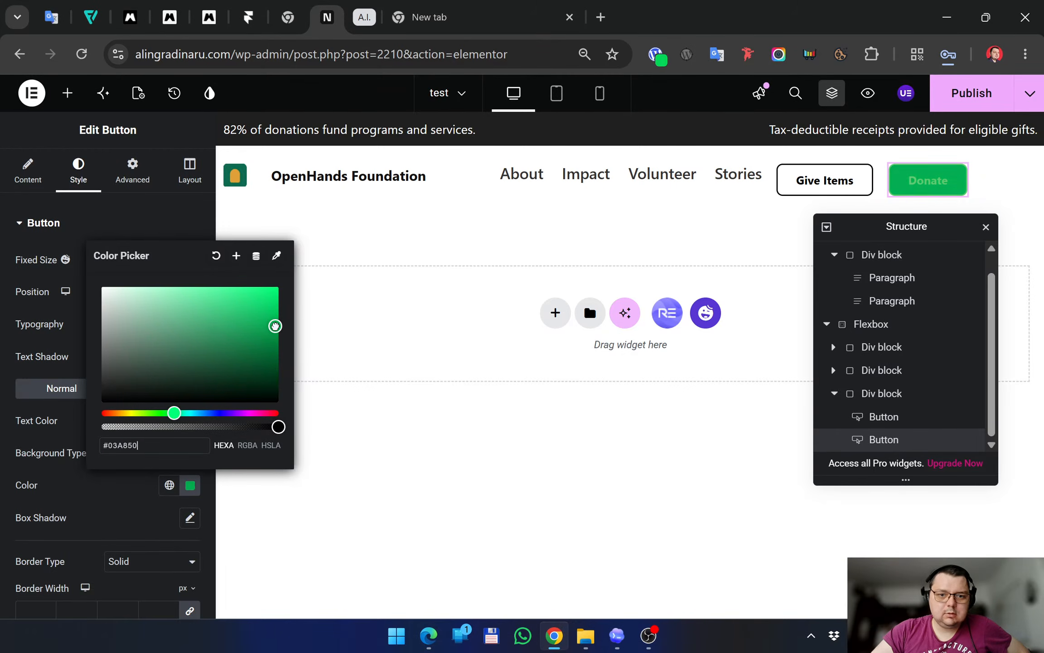
{"action": "left_click_drag", "start_coordinate": [177, 414], "coordinate": [180, 413]}
{"action": "left_click_drag", "start_coordinate": [275, 325], "coordinate": [262, 349]}
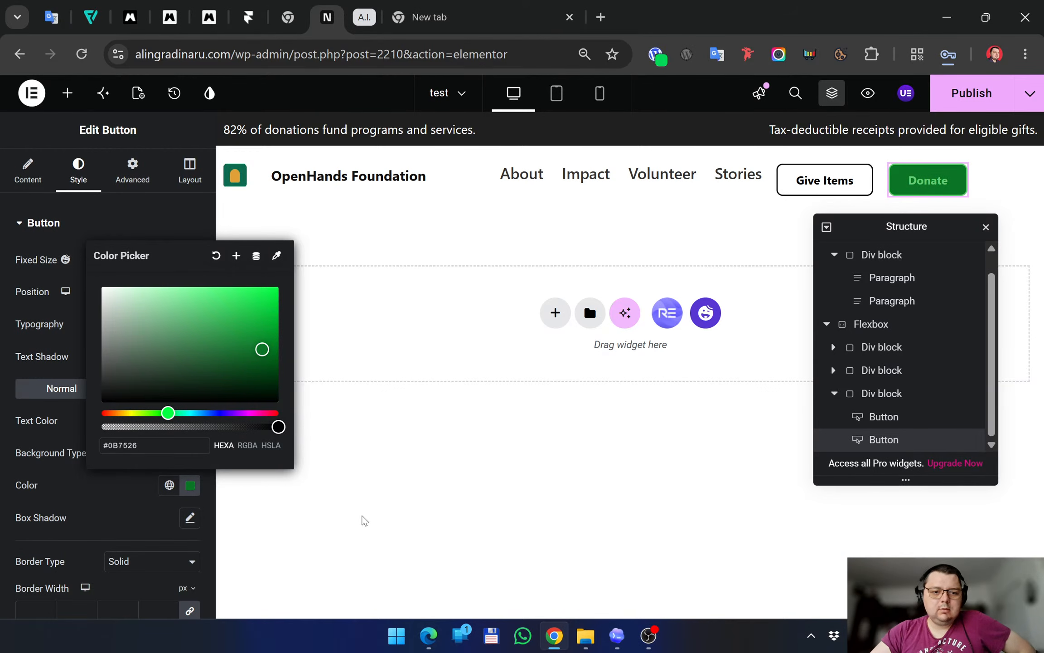
{"action": "left_click", "coordinate": [329, 496]}
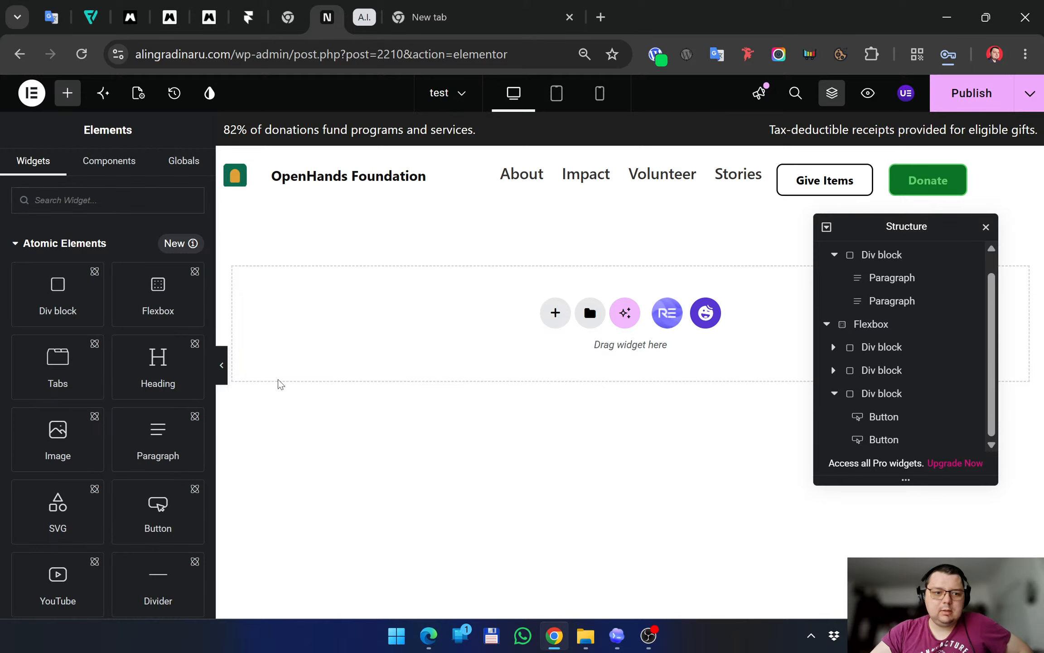
{"action": "left_click", "coordinate": [957, 176]}
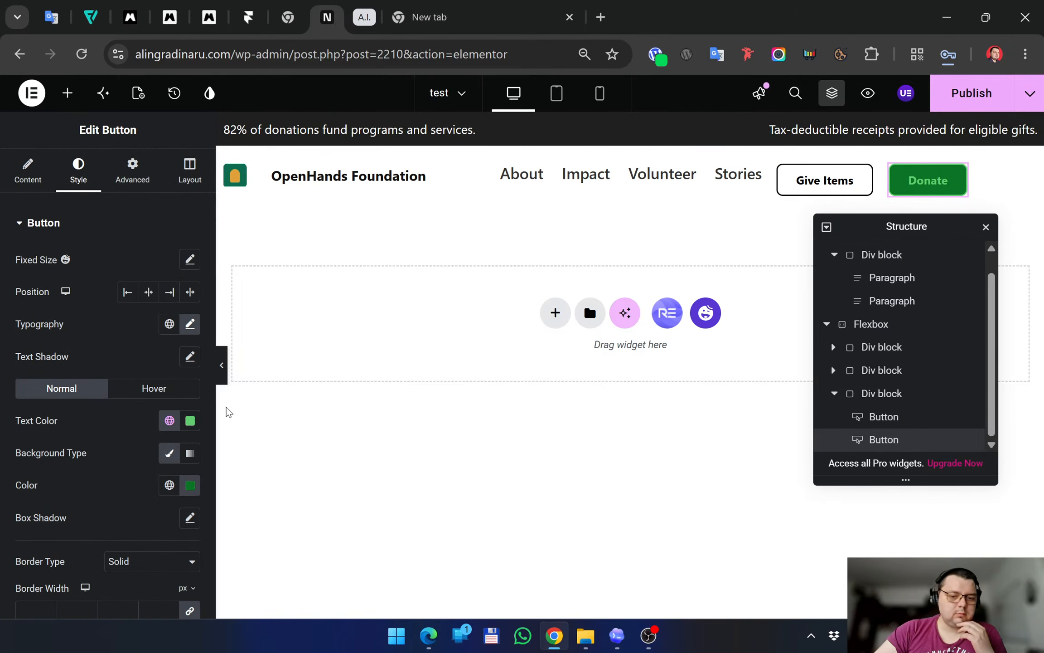
Find and launch PowerToys on the computer to get a screen color picker
{"action": "left_click", "coordinate": [397, 636]}
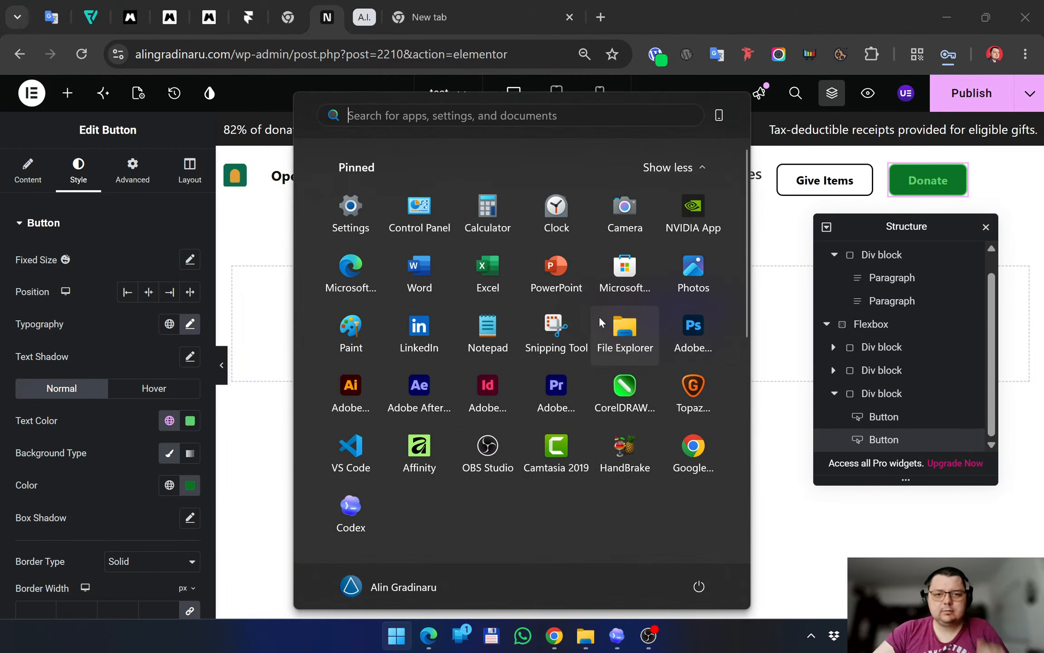
{"action": "type", "text": "power"}
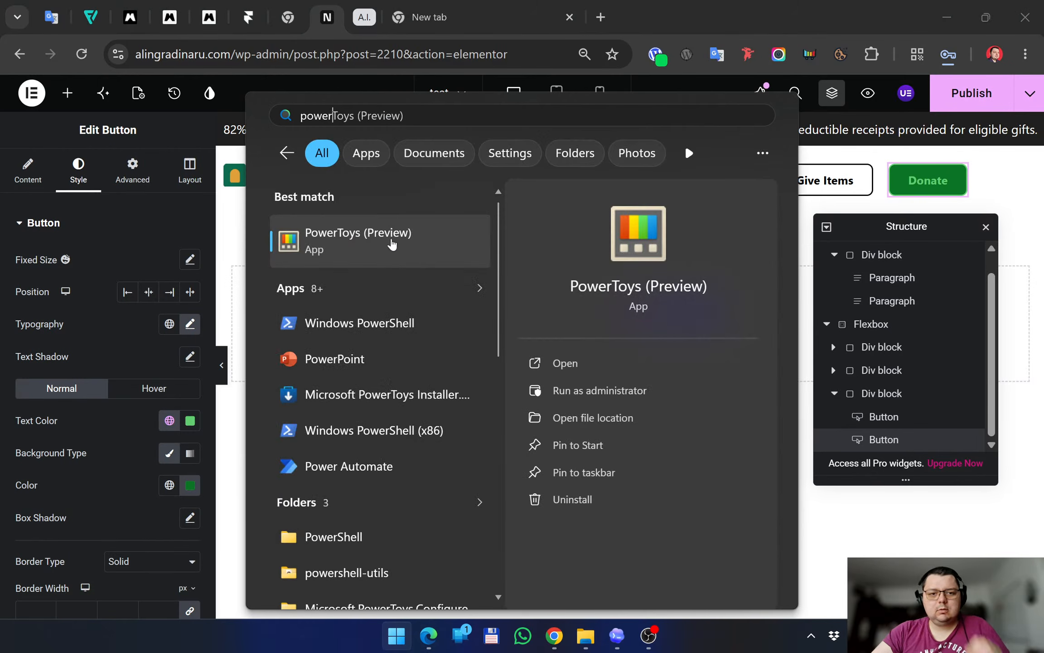
{"action": "key", "text": "Return"}
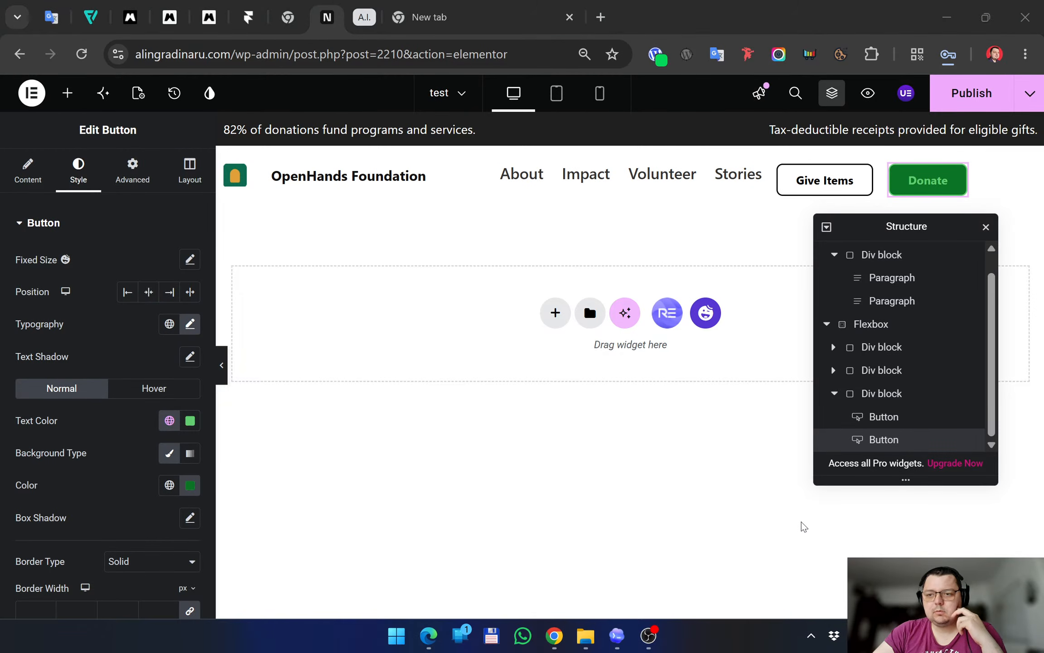
{"action": "left_click", "coordinate": [813, 639]}
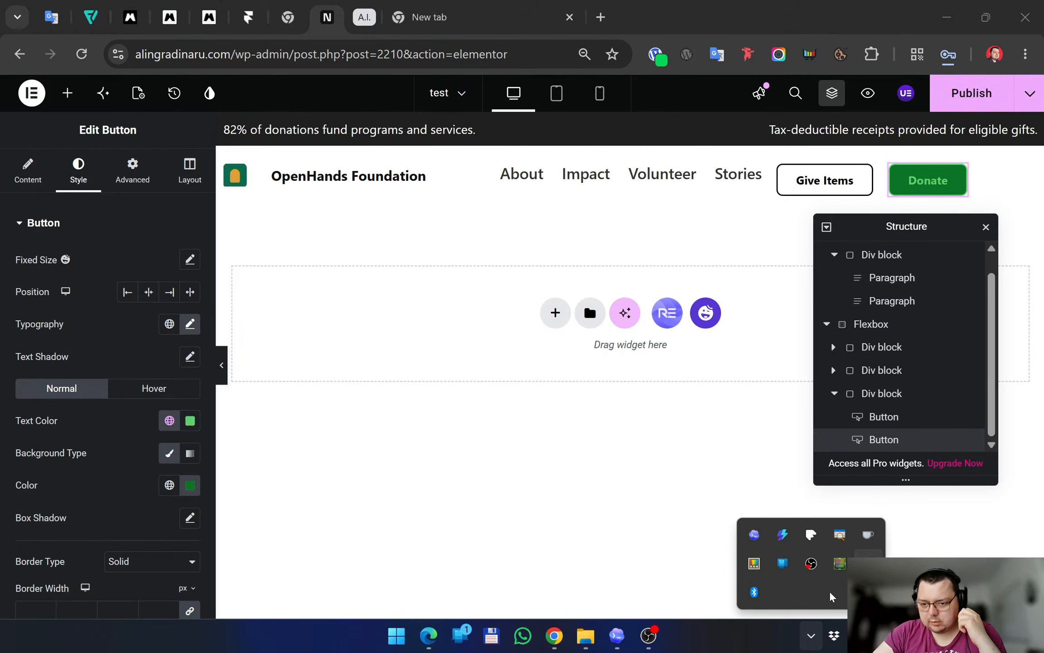
{"action": "right_click", "coordinate": [785, 533]}
{"action": "left_click", "coordinate": [802, 586]}
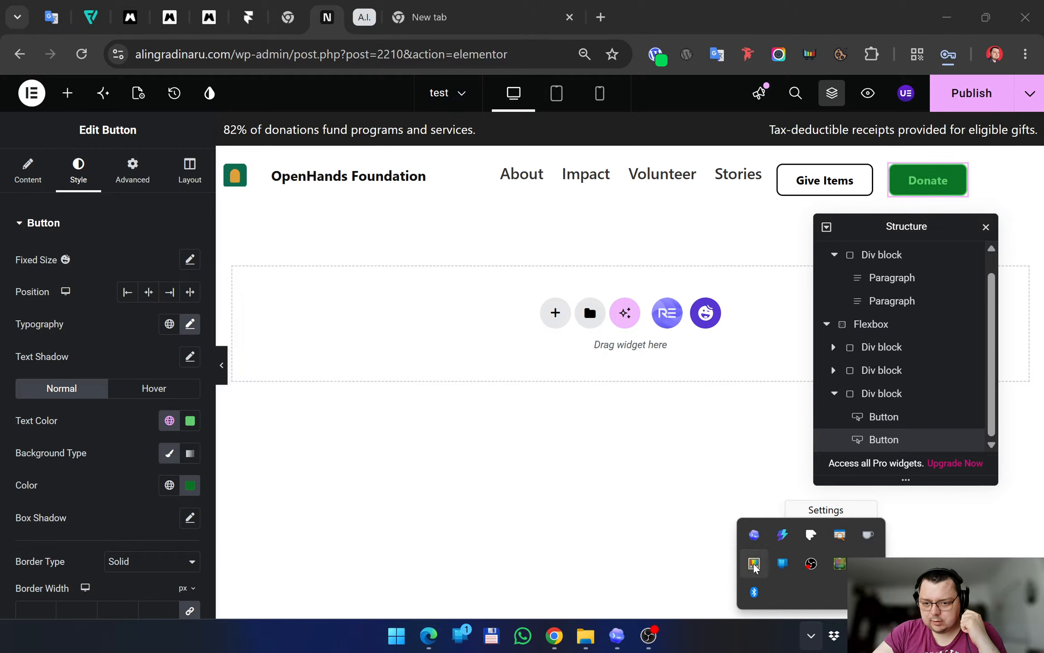
{"action": "right_click", "coordinate": [754, 565]}
{"action": "left_click", "coordinate": [808, 581]}
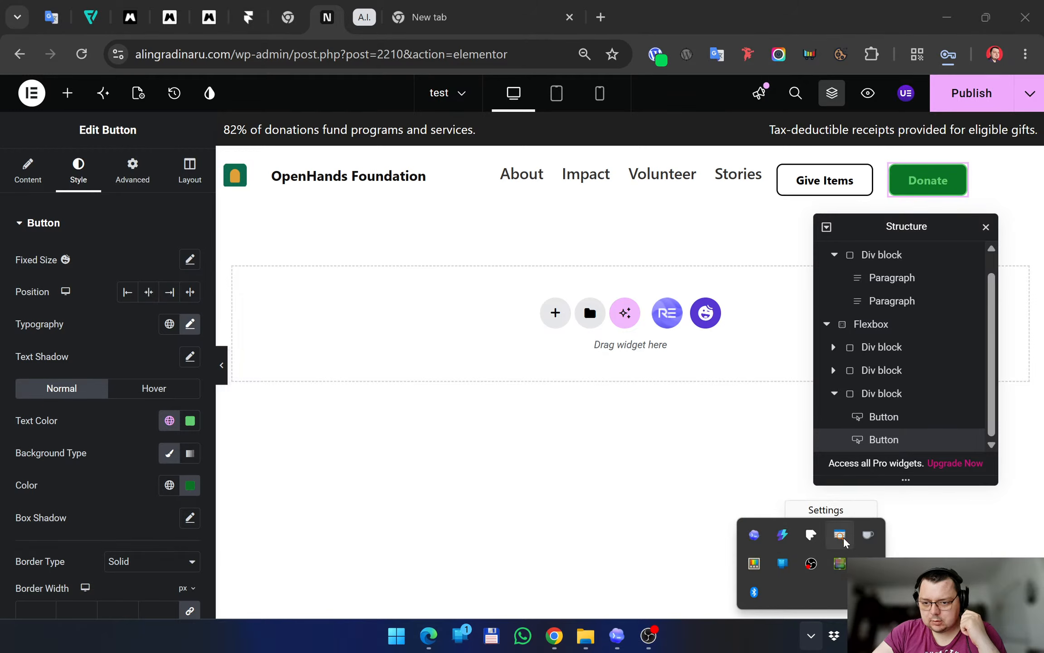
Search the PowerToys command palette for "eyedroper" and close the palette
{"action": "left_click", "coordinate": [782, 535]}
{"action": "type", "text": "e"}
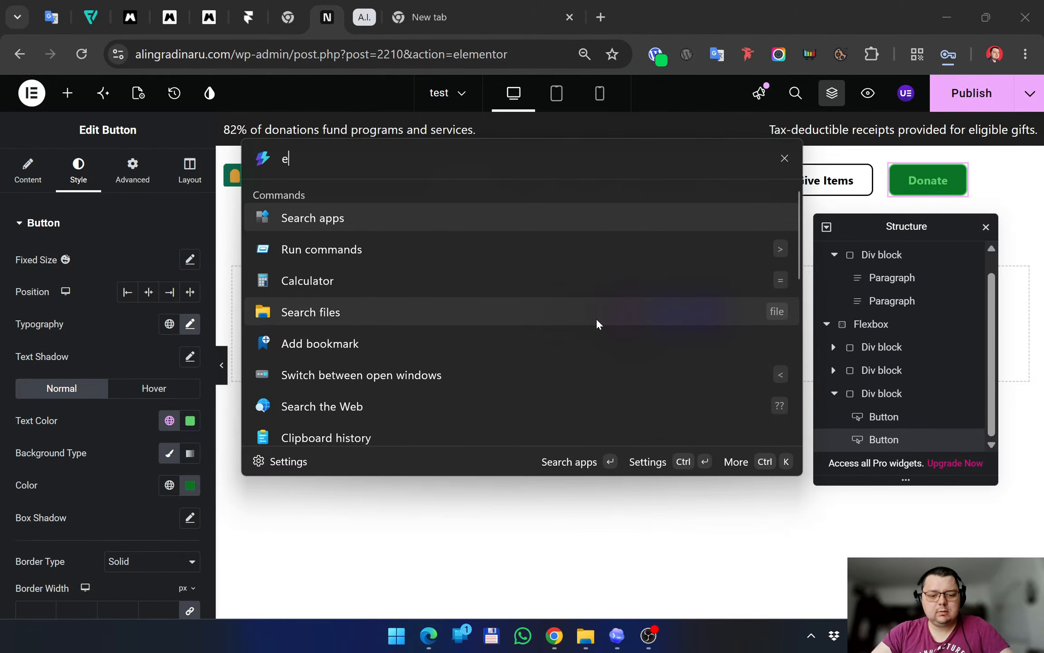
{"action": "type", "text": "yedroper"}
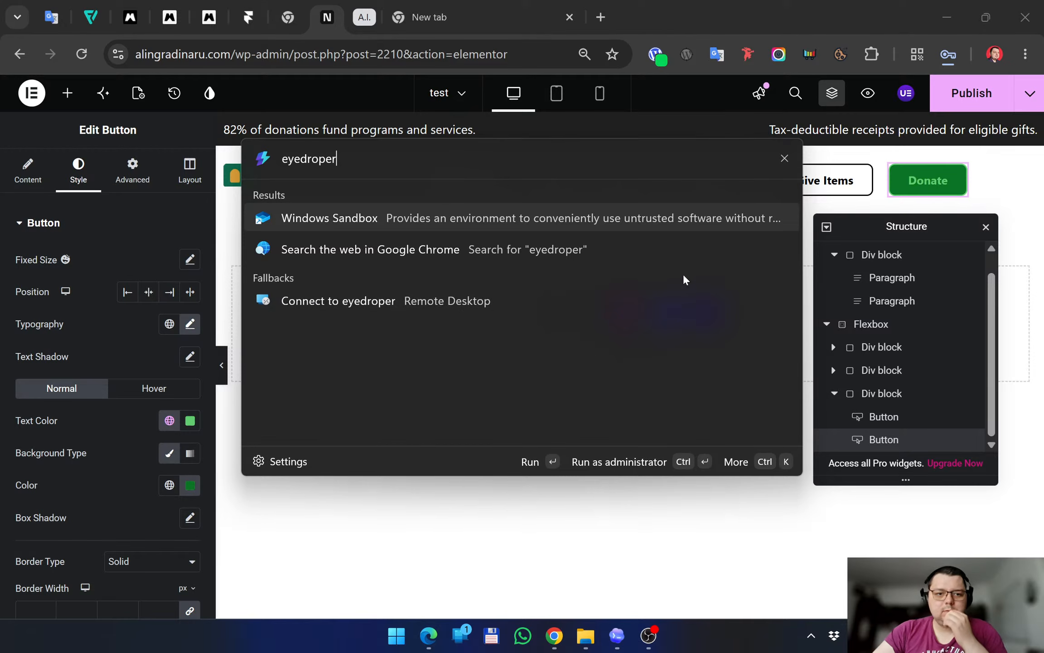
{"action": "left_click", "coordinate": [784, 158]}
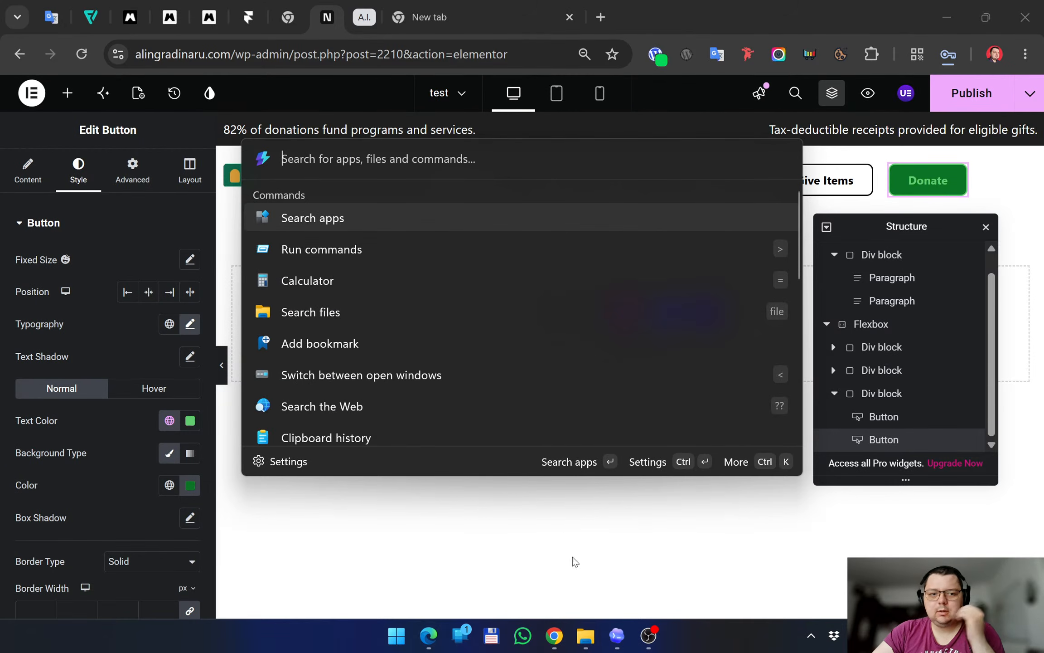
{"action": "left_click", "coordinate": [585, 529]}
Start the PowerToys Color Picker for sampling colors anywhere on the screen
{"action": "left_click", "coordinate": [812, 636]}
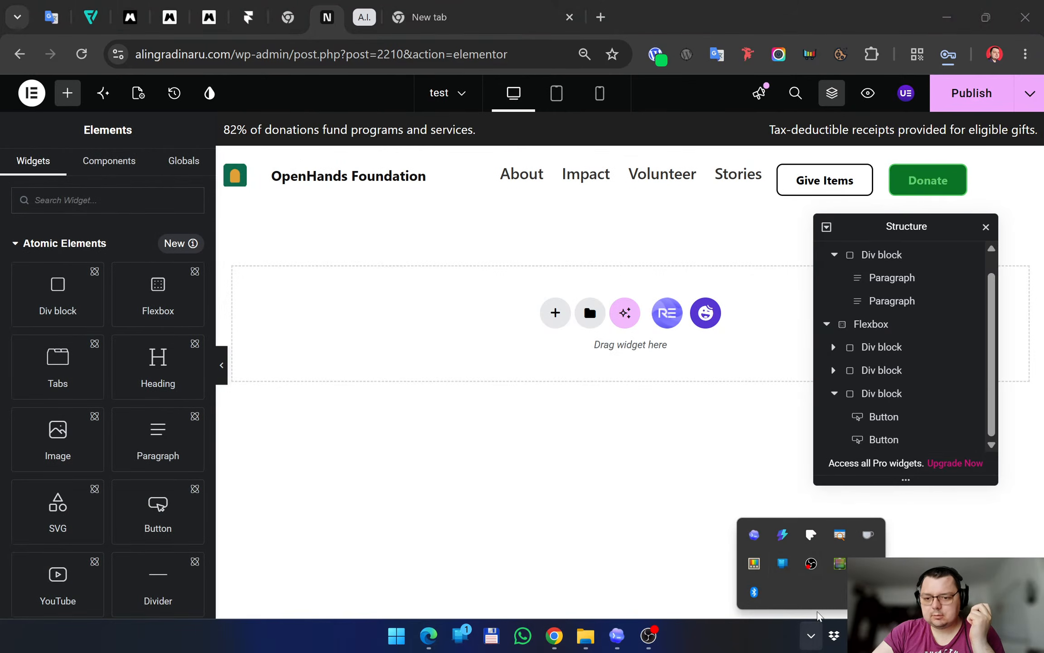
{"action": "left_click", "coordinate": [783, 563]}
{"action": "key", "text": "Escape"}
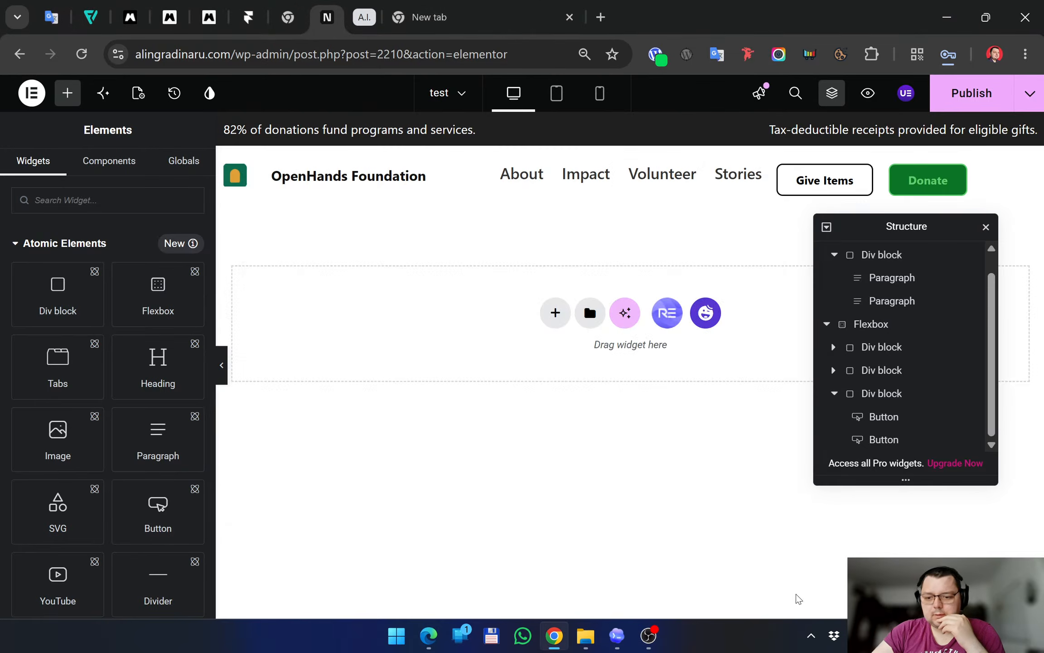
{"action": "left_click", "coordinate": [811, 637]}
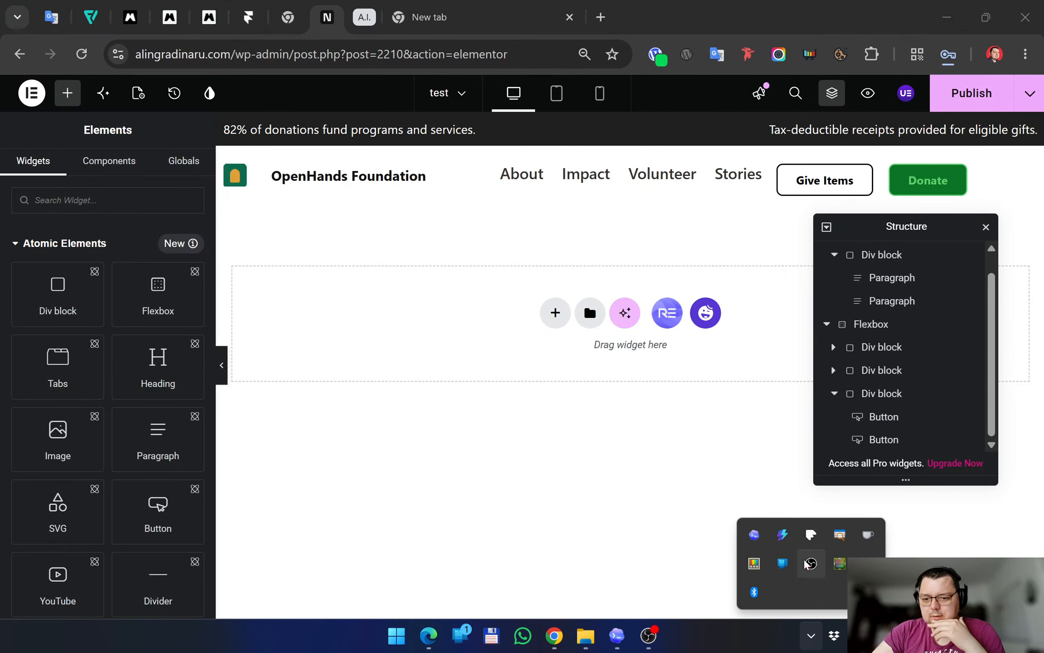
{"action": "right_click", "coordinate": [755, 571]}
{"action": "key", "text": "Escape"}
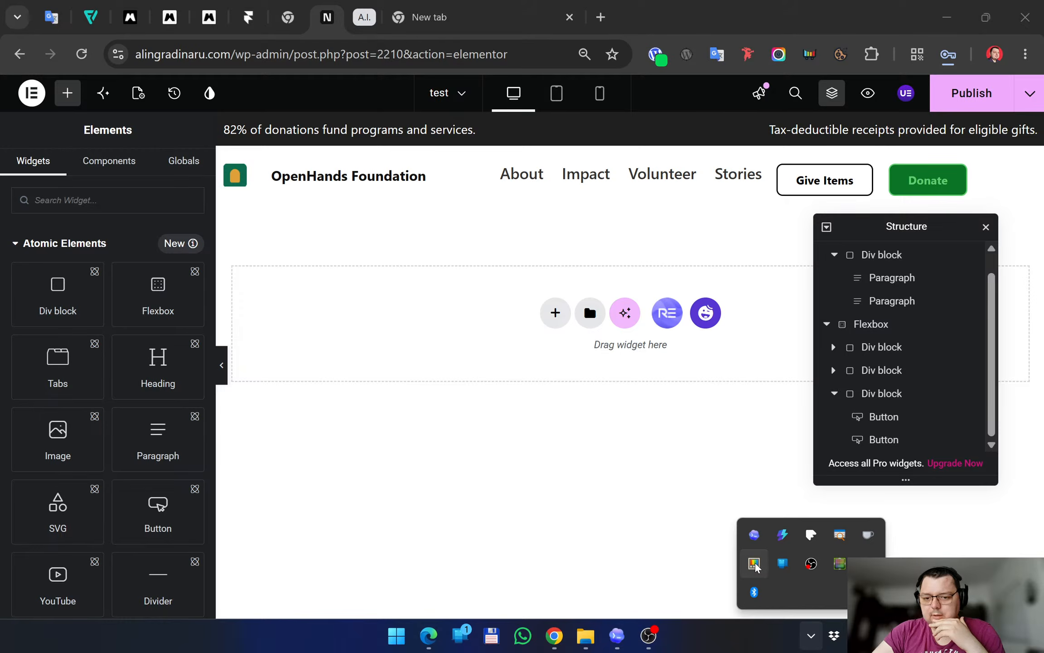
{"action": "left_click", "coordinate": [755, 564]}
{"action": "left_click", "coordinate": [813, 342]}
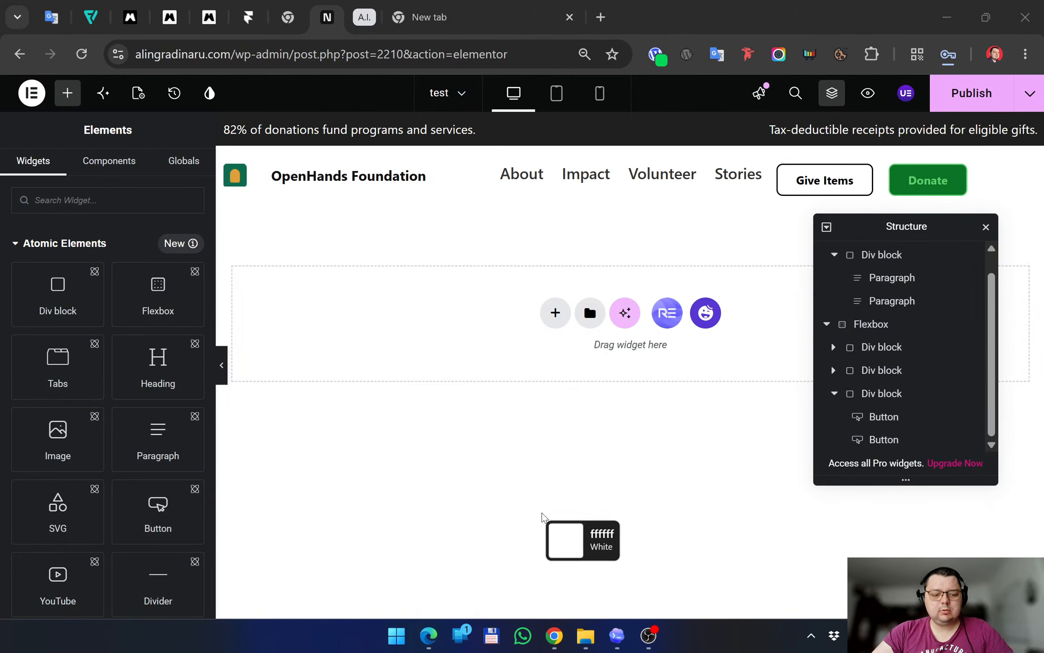
Switch to the reference template in Edge, sample its Donate button's dark green and copy the HEX value 09513b
{"action": "key", "text": "Caps_Lock"}
{"action": "key", "text": "Caps_Lock"}
{"action": "key", "text": "alt+Tab"}
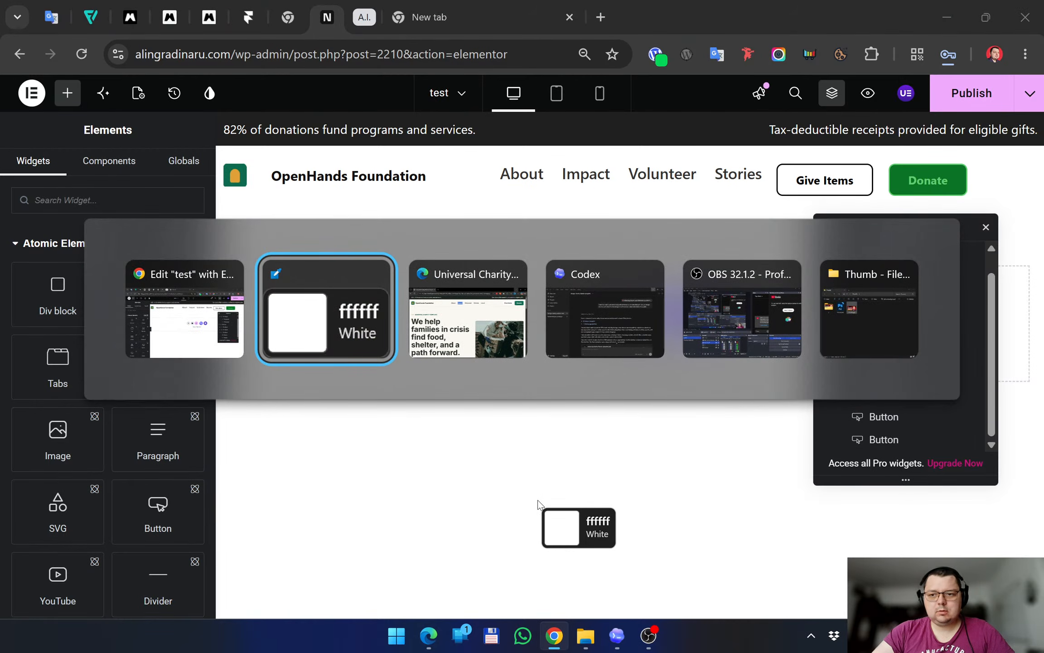
{"action": "key", "text": "alt+Tab"}
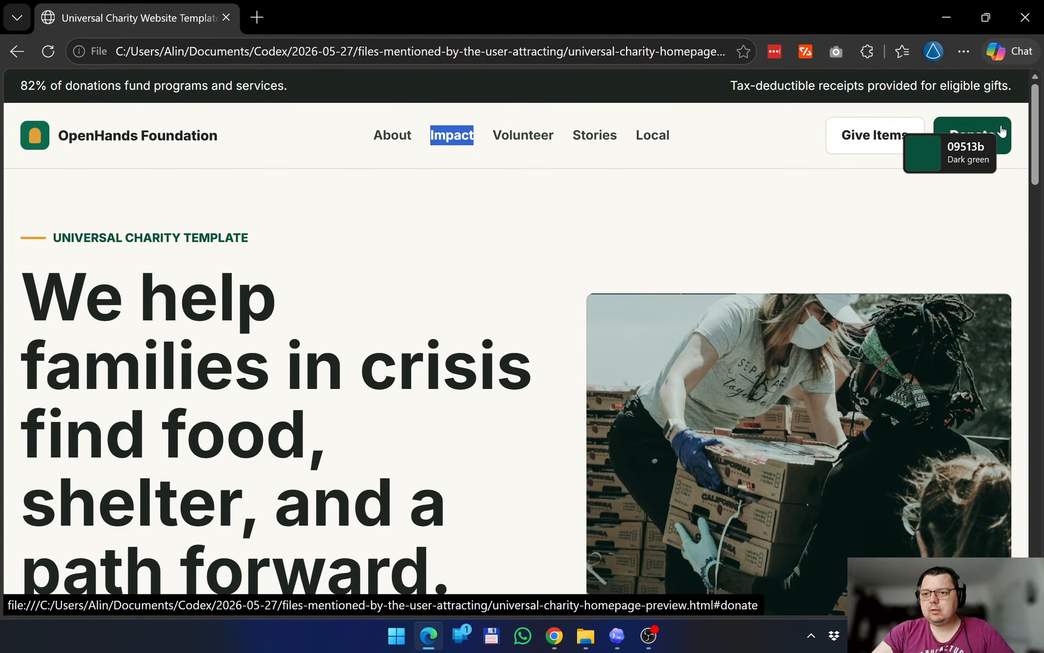
{"action": "left_click", "coordinate": [1002, 132]}
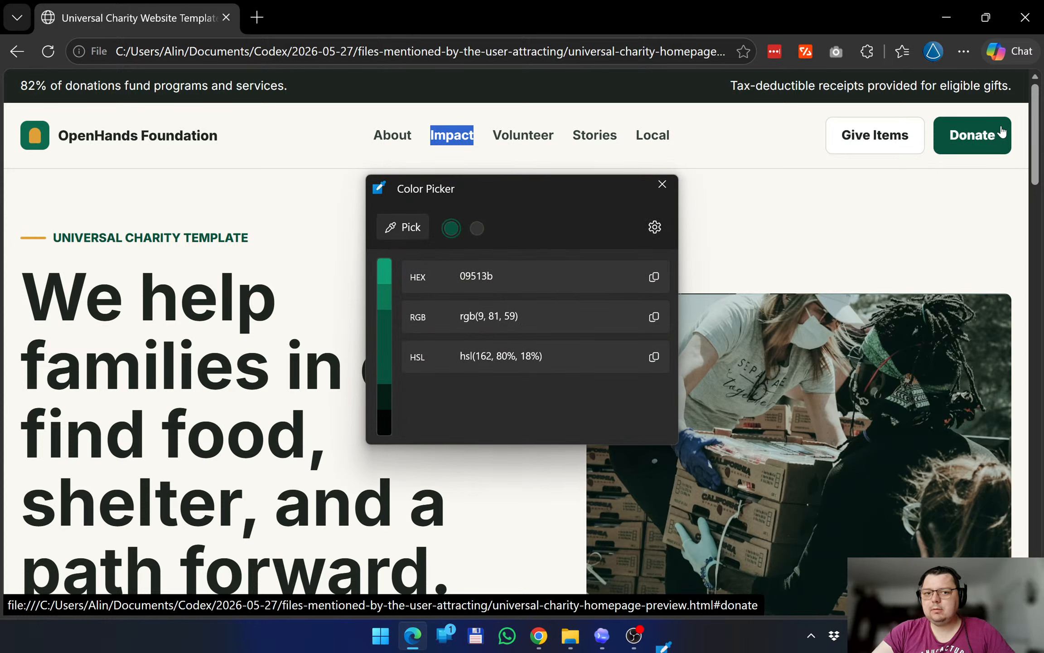
{"action": "left_click", "coordinate": [654, 282]}
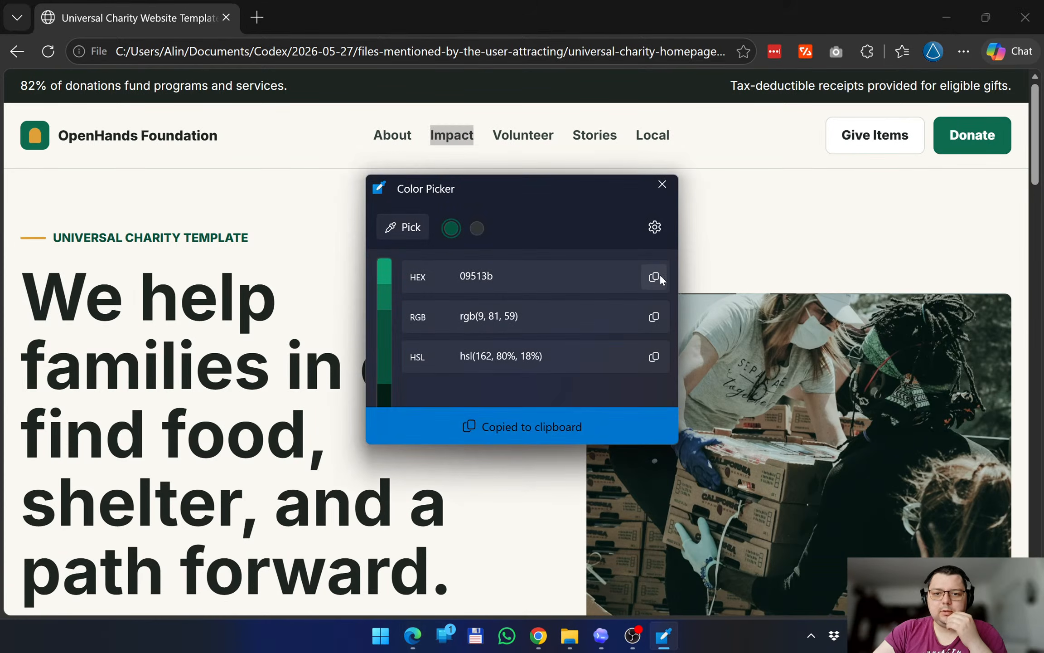
Return to the Elementor editor and set the Donate button's background color to the copied value 09513b
{"action": "key", "text": "alt+Tab"}
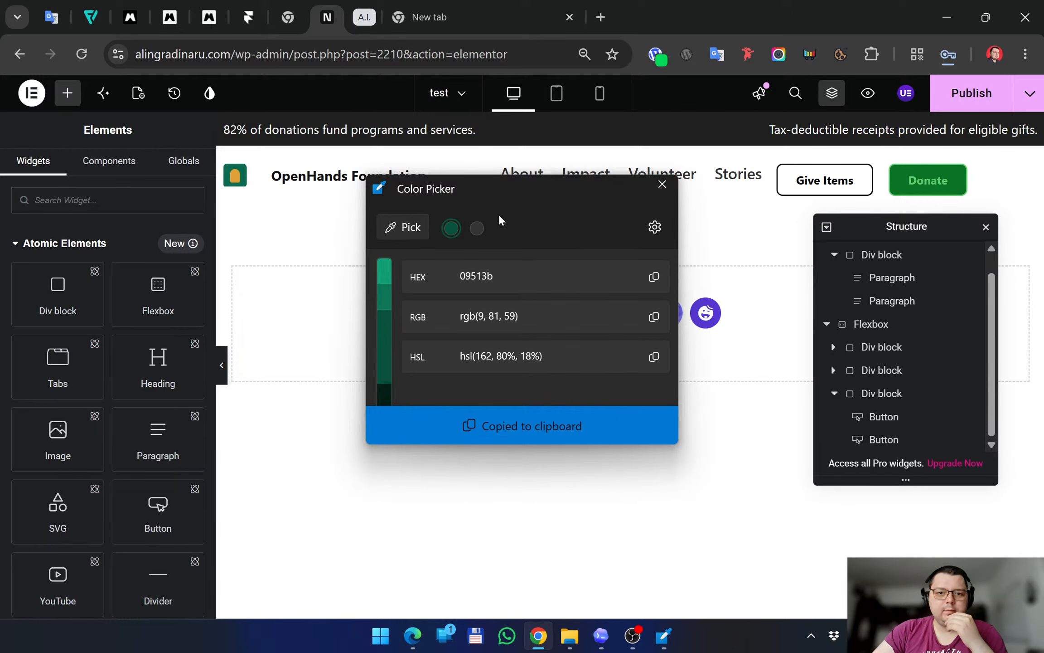
{"action": "left_click_drag", "start_coordinate": [542, 188], "coordinate": [509, 458]}
{"action": "left_click", "coordinate": [955, 176]}
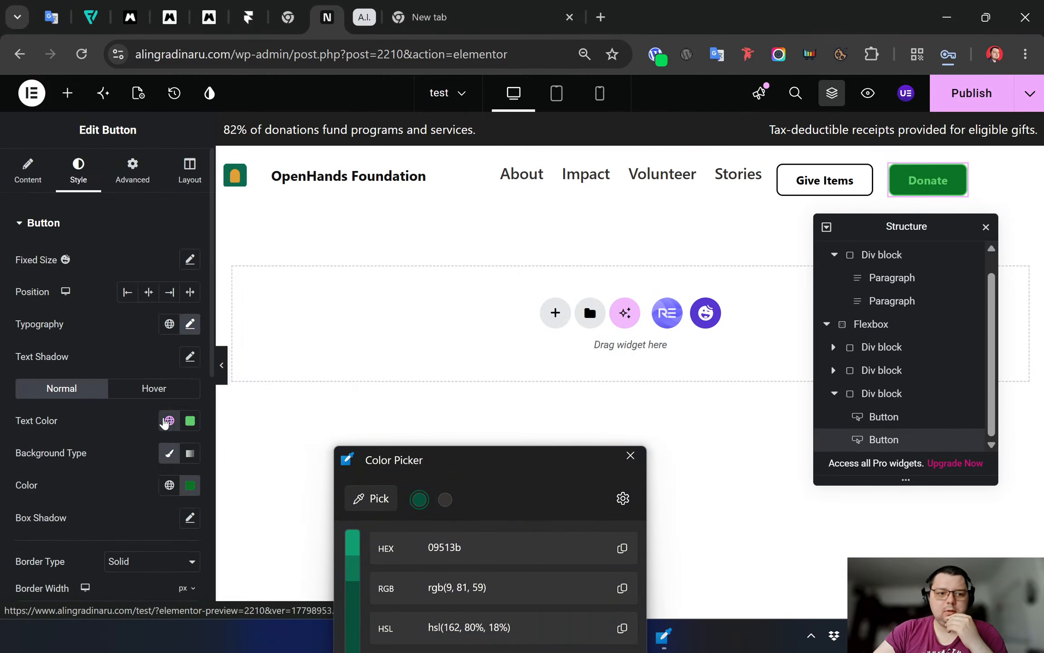
{"action": "left_click", "coordinate": [191, 486]}
{"action": "key", "text": "ctrl+v"}
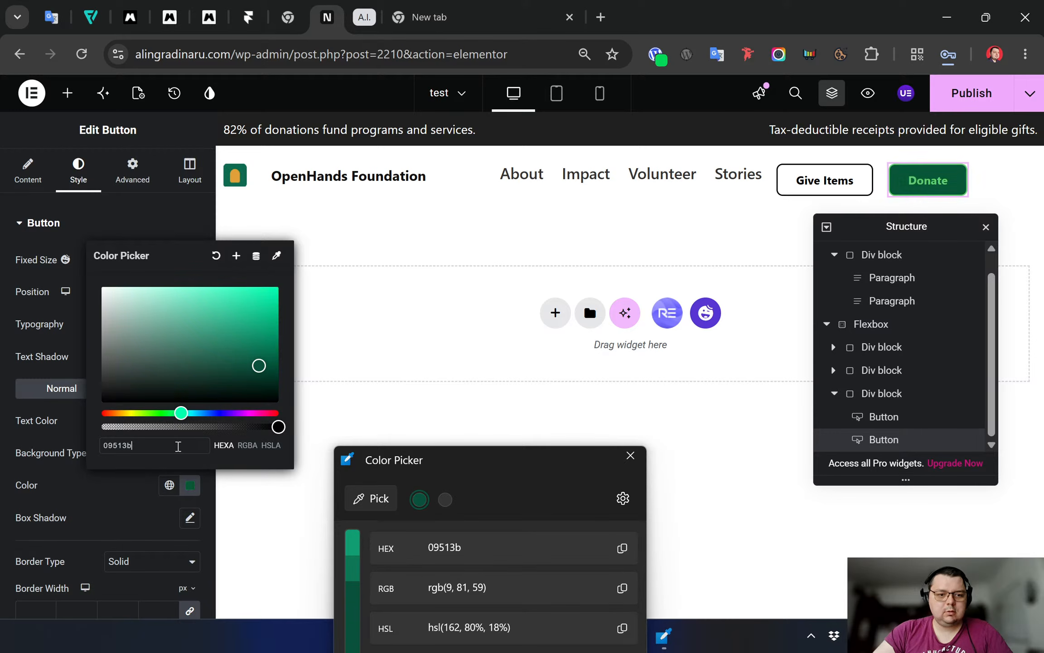
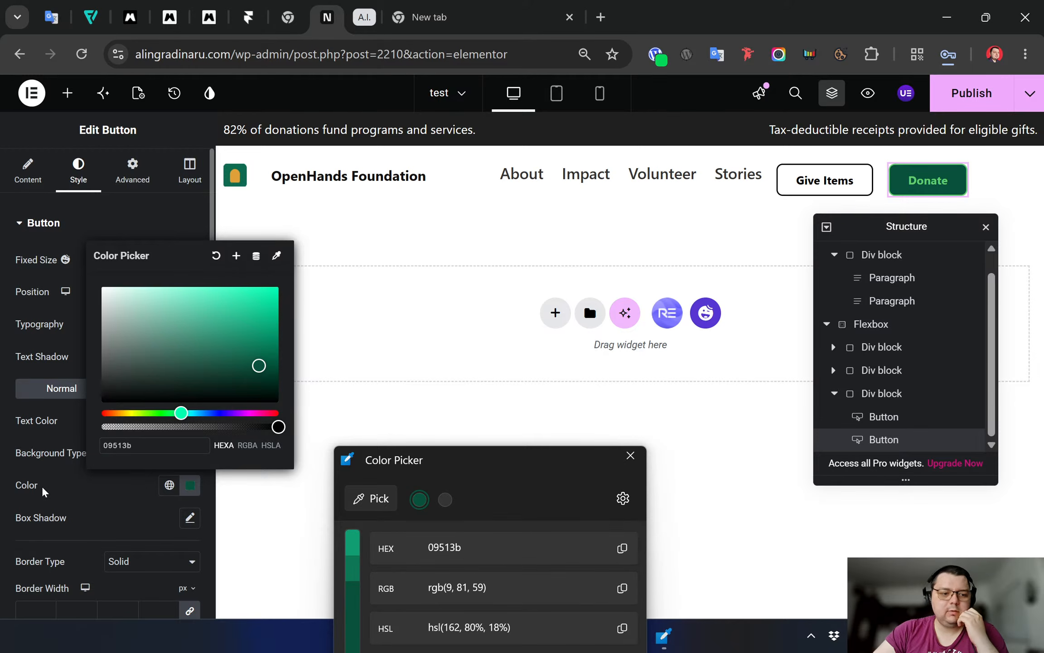
{"action": "left_click", "coordinate": [7, 471]}
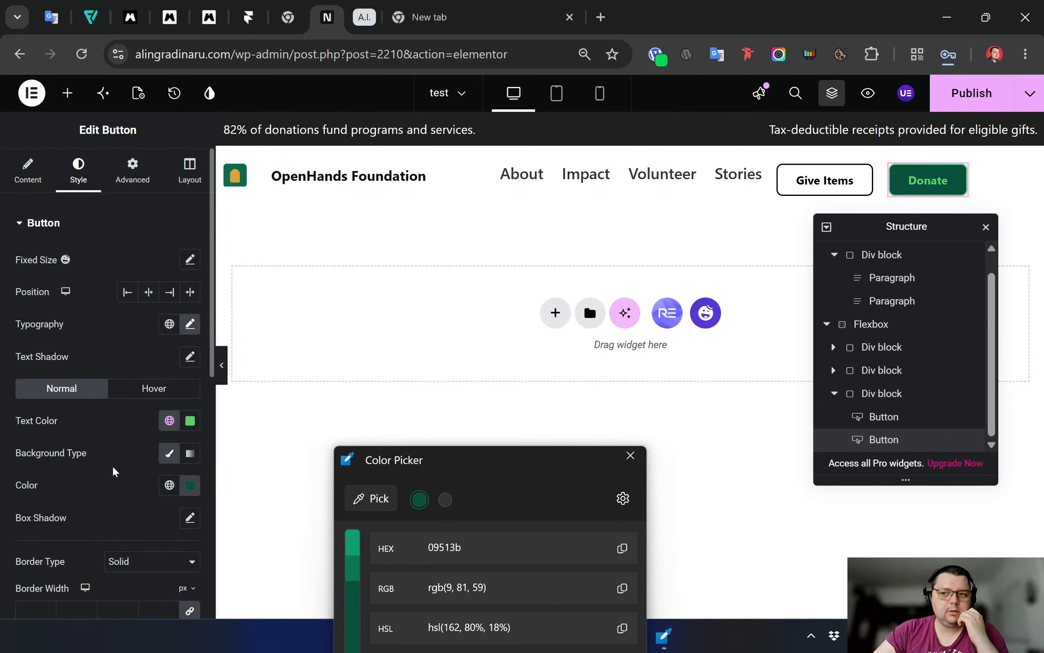
Set the Donate button's text color to white, #FFFFFF, and close the PowerToys Color Picker
{"action": "left_click", "coordinate": [192, 429]}
{"action": "left_click_drag", "start_coordinate": [195, 243], "coordinate": [30, 167]}
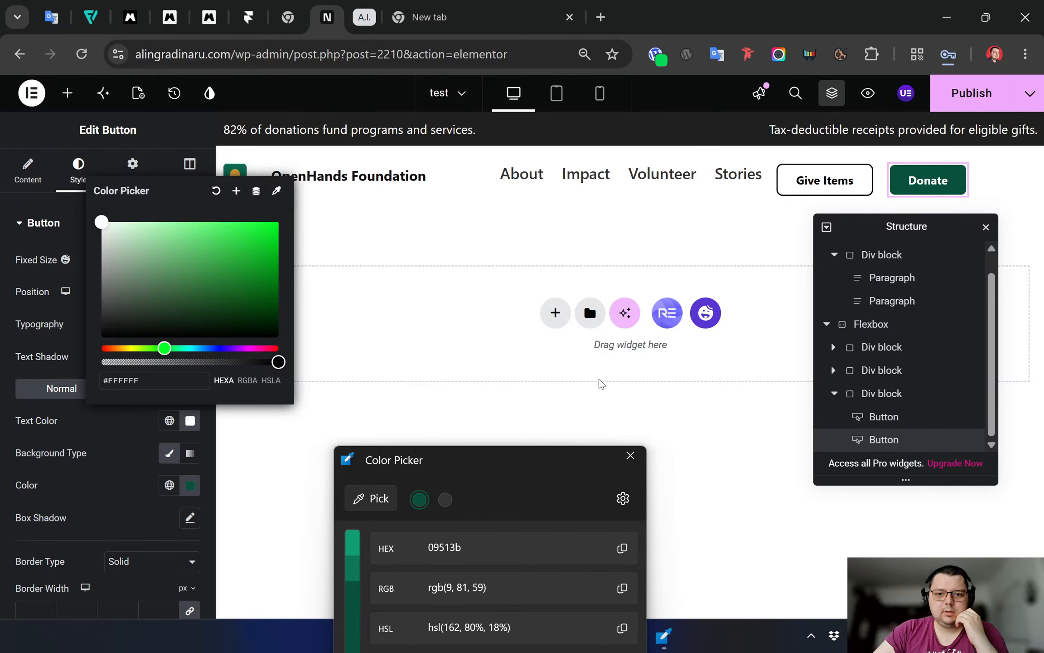
{"action": "left_click", "coordinate": [464, 284]}
{"action": "left_click", "coordinate": [710, 522]}
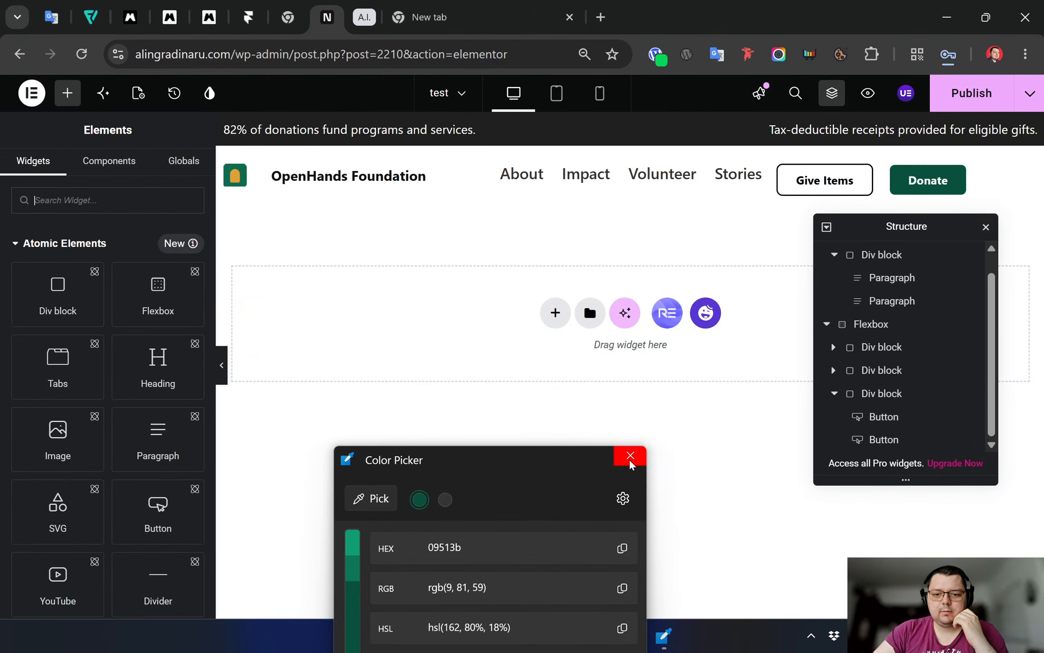
{"action": "left_click", "coordinate": [630, 455]}
Examine the Donate button's normal and hover colors in the reference template in Edge
{"action": "left_click", "coordinate": [437, 642]}
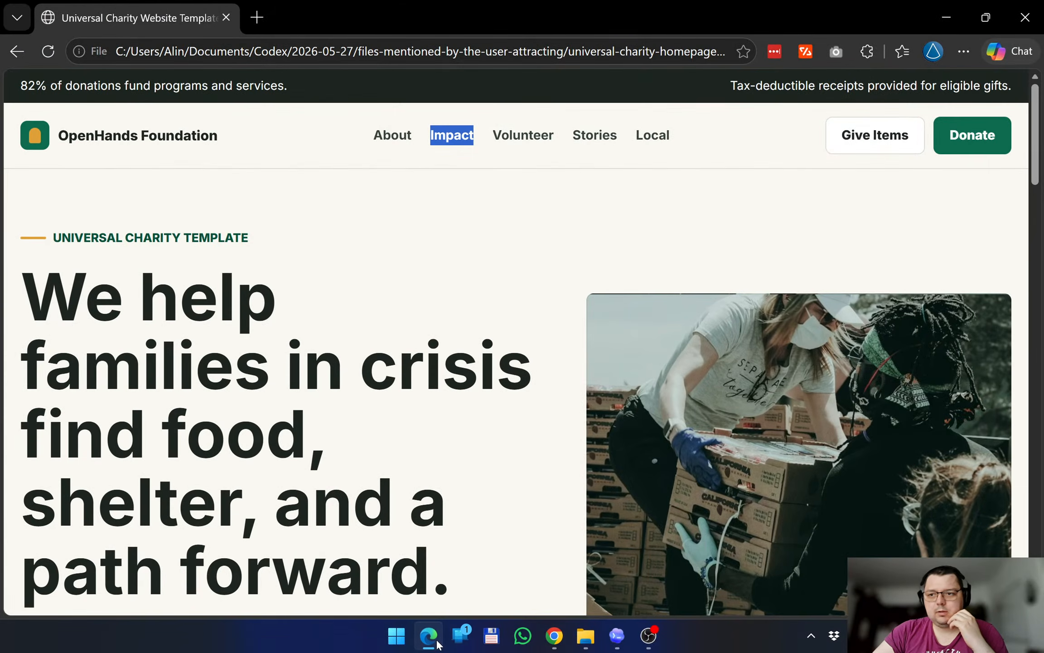
{"action": "left_click", "coordinate": [437, 642]}
{"action": "left_click", "coordinate": [436, 642]}
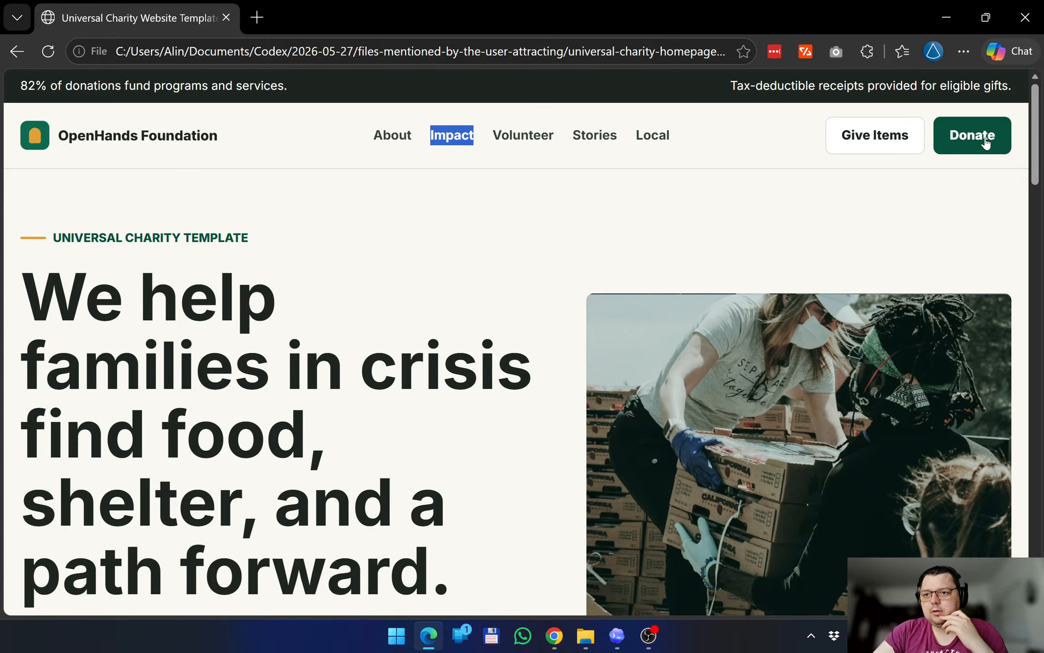
{"action": "left_click", "coordinate": [947, 17]}
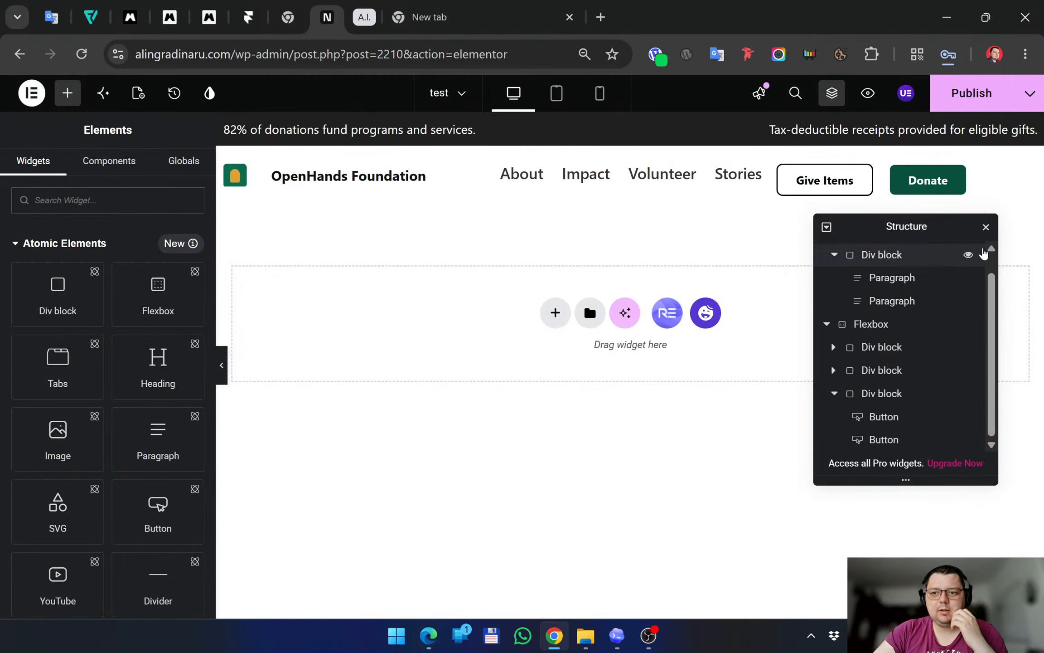
Copy the Donate button's normal background color #09513B, and set that color to the lighter green #0A7453
{"action": "left_click", "coordinate": [960, 175]}
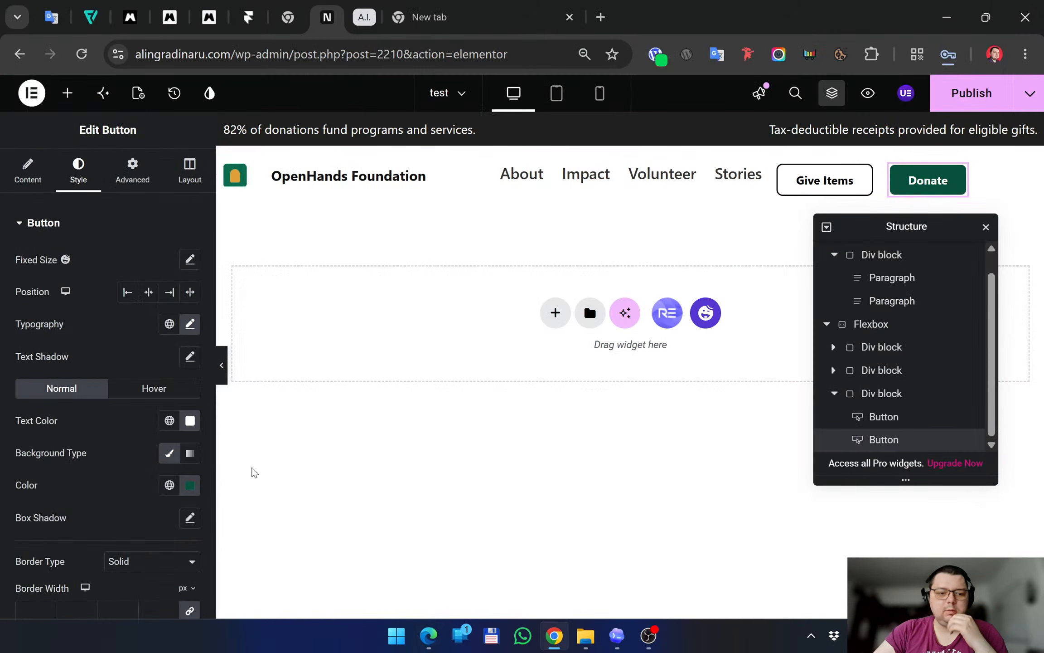
{"action": "left_click", "coordinate": [190, 485]}
{"action": "key", "text": "ctrl+c"}
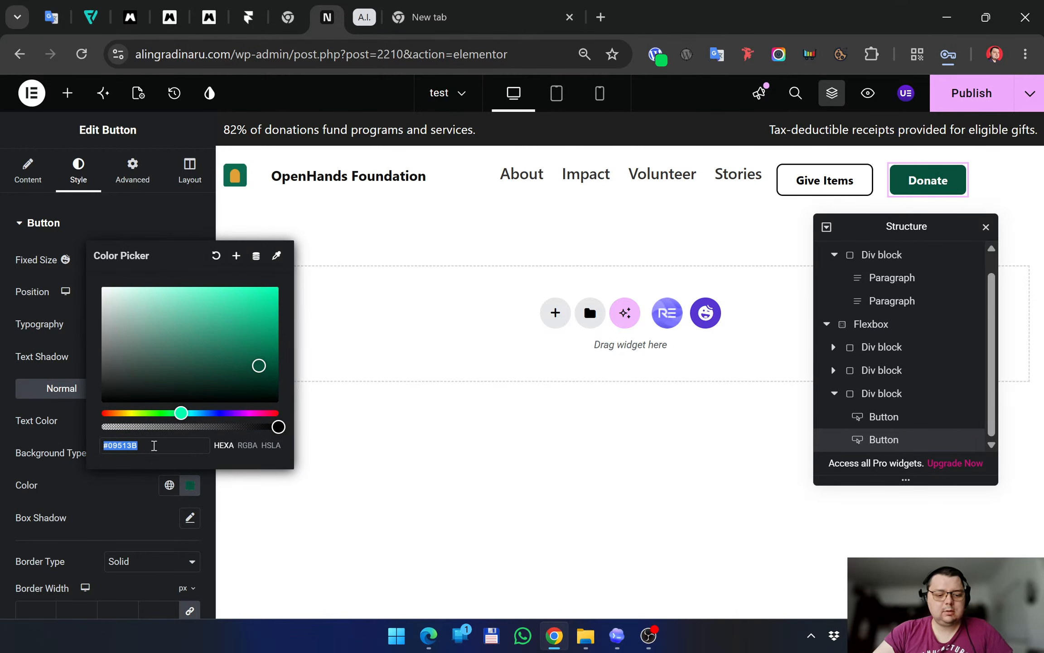
{"action": "left_click_drag", "start_coordinate": [262, 372], "coordinate": [263, 350]}
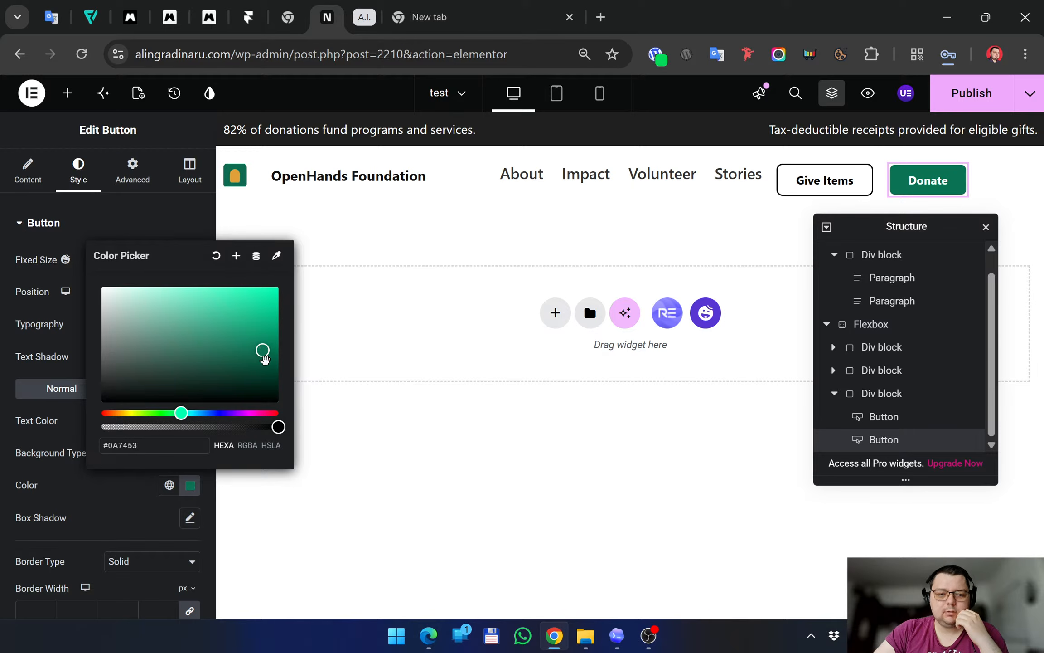
{"action": "key", "text": "Escape"}
Set the Donate button's hover background color to the copied value #09513B
{"action": "left_click", "coordinate": [154, 388]}
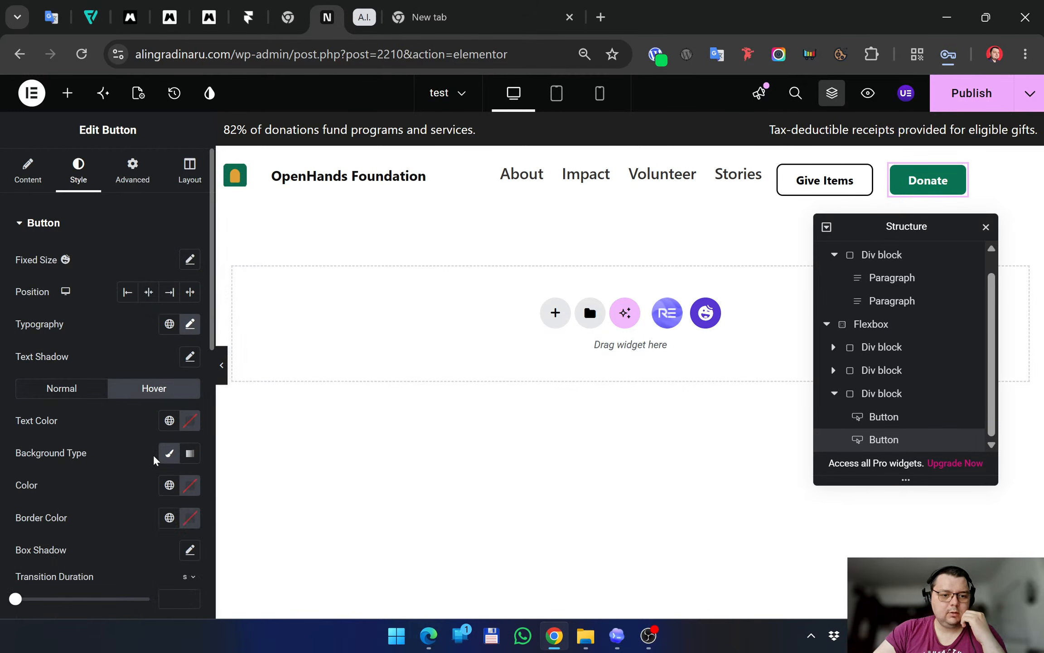
{"action": "left_click", "coordinate": [169, 485]}
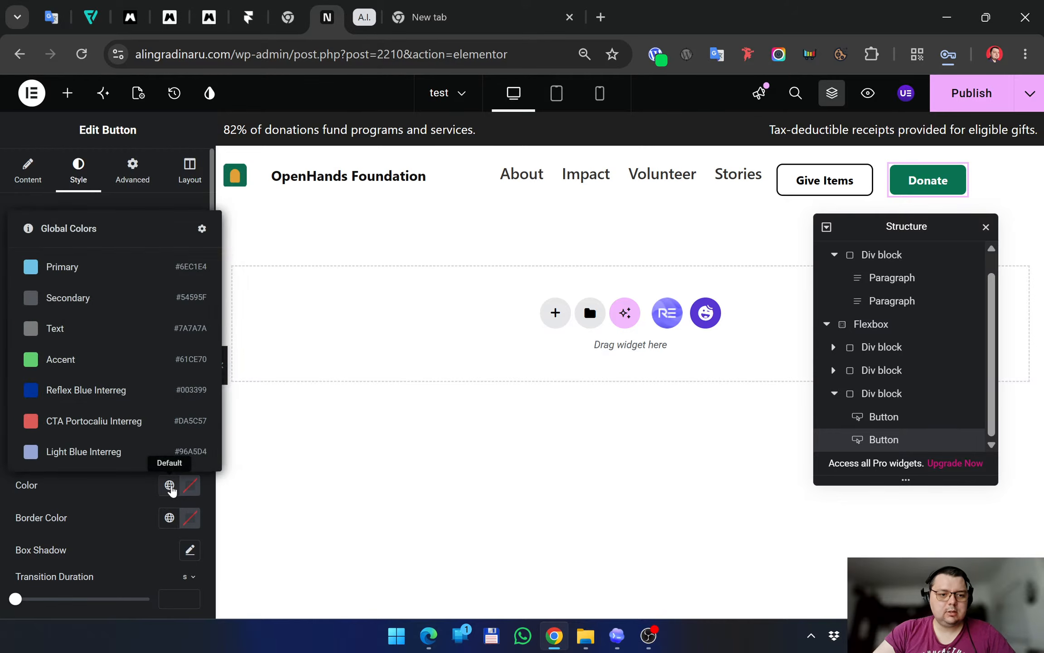
{"action": "left_click", "coordinate": [190, 485]}
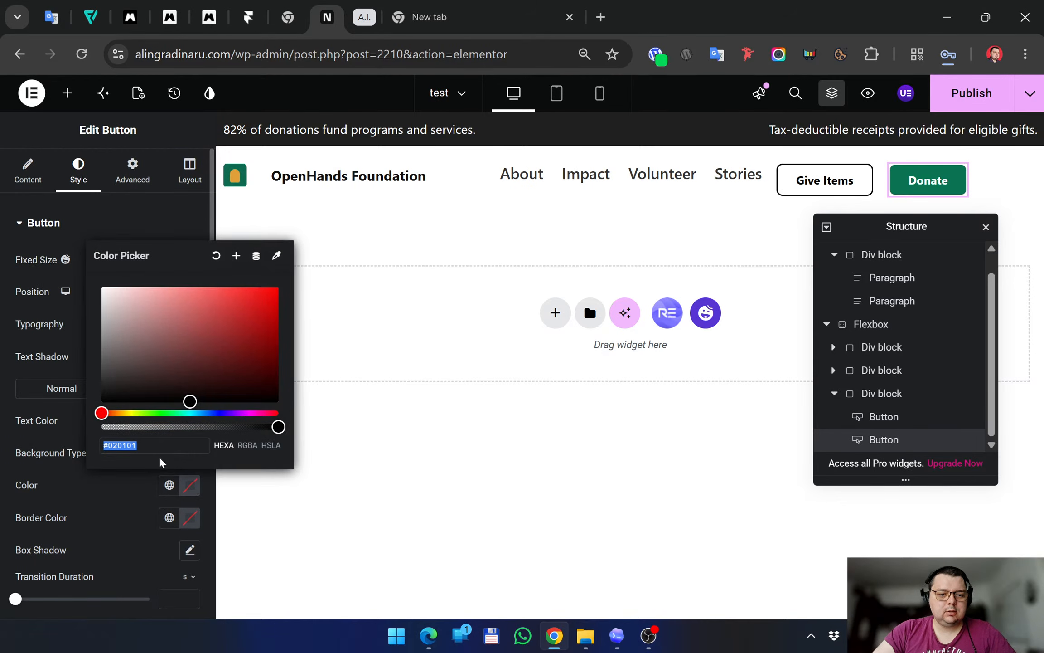
{"action": "key", "text": "ctrl+v"}
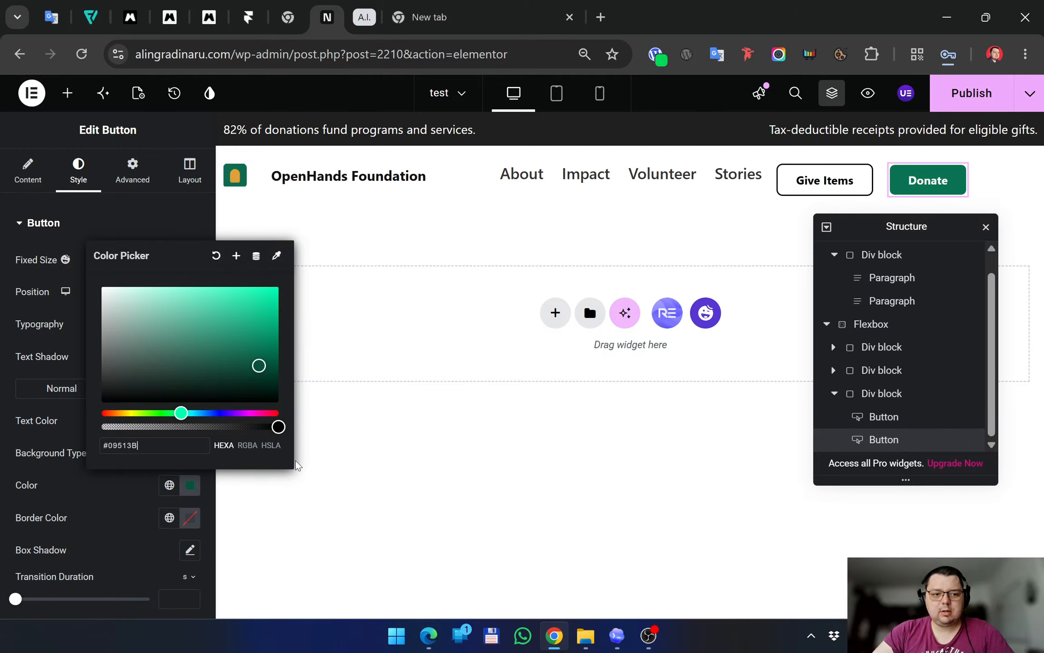
{"action": "left_click", "coordinate": [315, 474]}
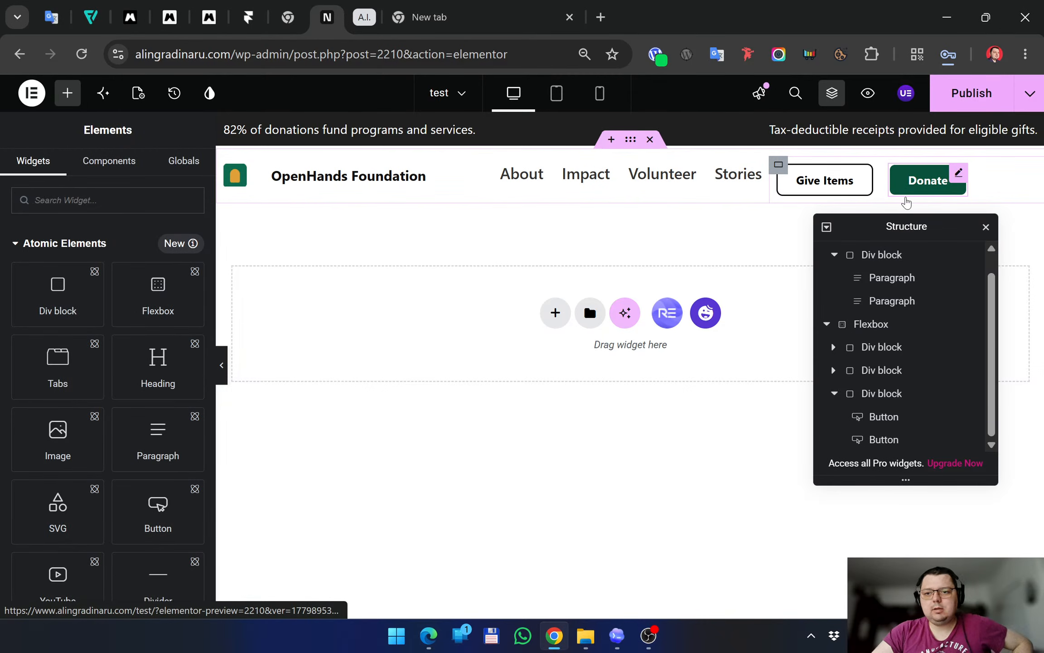
Sample the off-white page background faf8f2 from the reference template in Edge, and return to the Elementor editor with the Color Picker closed
{"action": "left_click", "coordinate": [432, 635]}
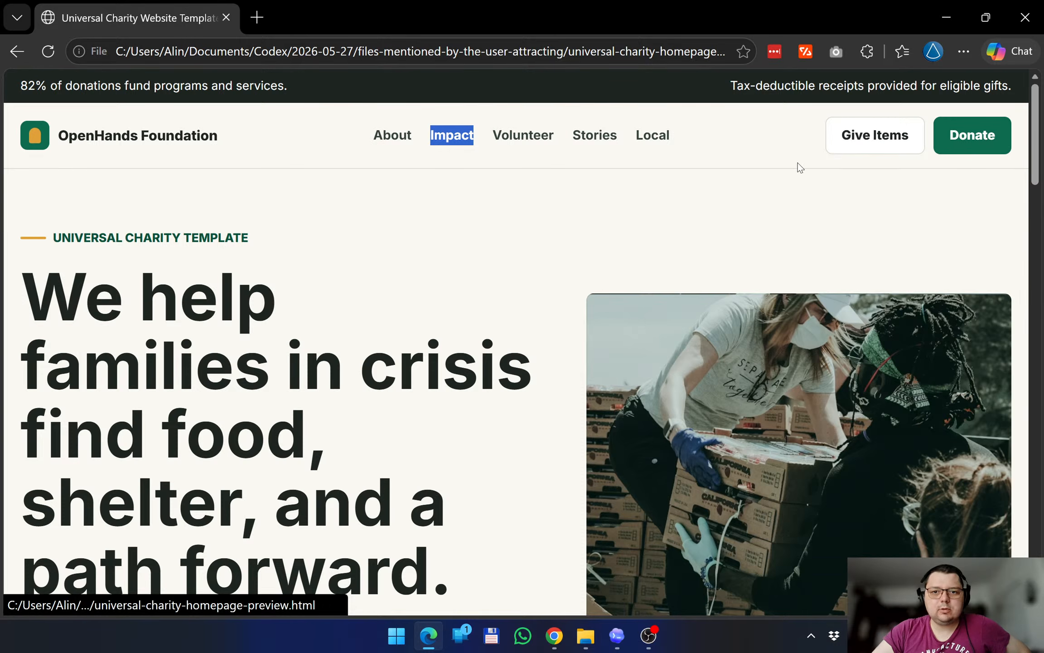
{"action": "left_click", "coordinate": [811, 636]}
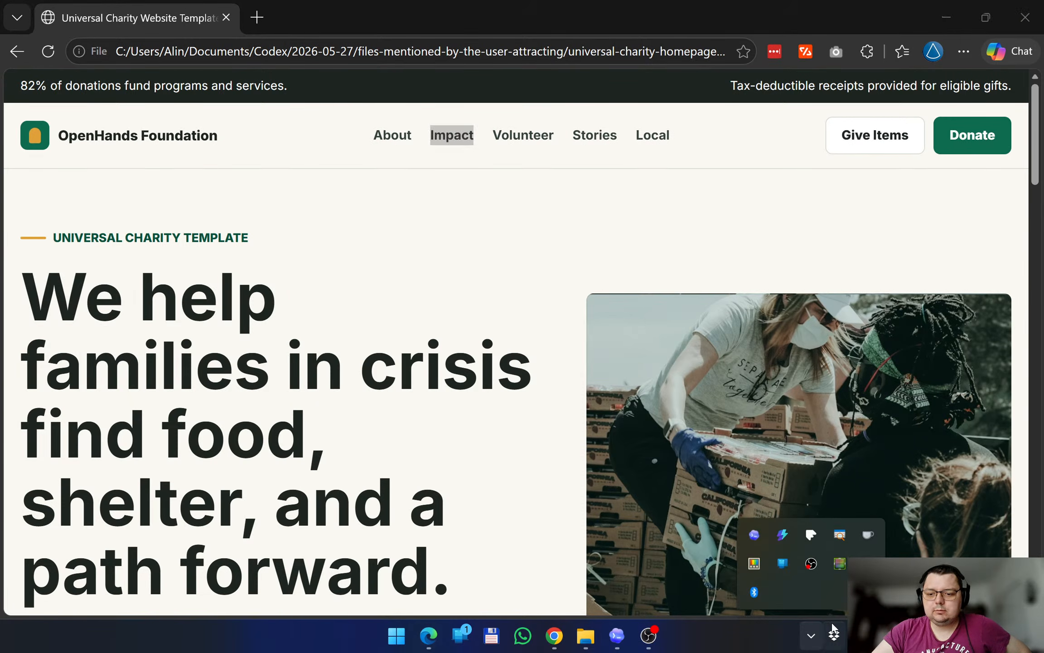
{"action": "left_click", "coordinate": [757, 566]}
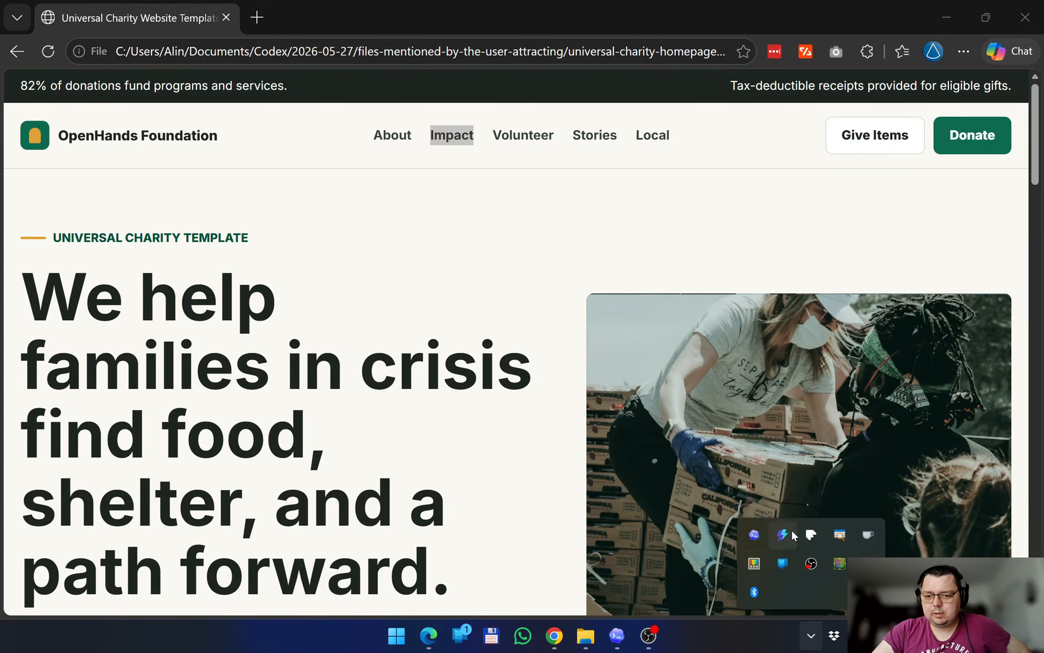
{"action": "left_click", "coordinate": [817, 344]}
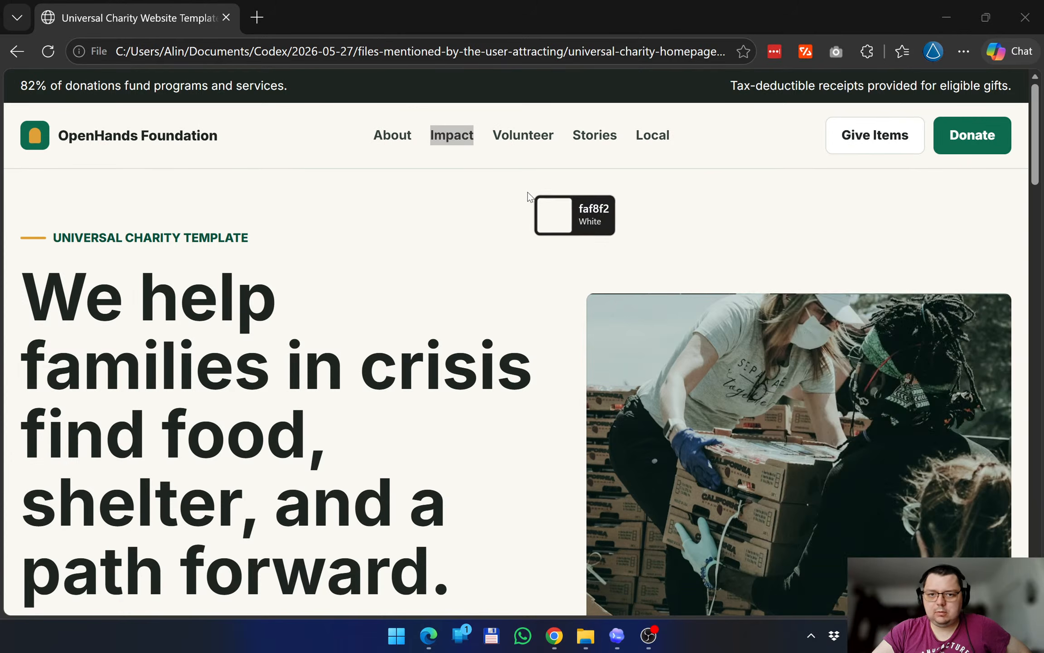
{"action": "left_click", "coordinate": [545, 198]}
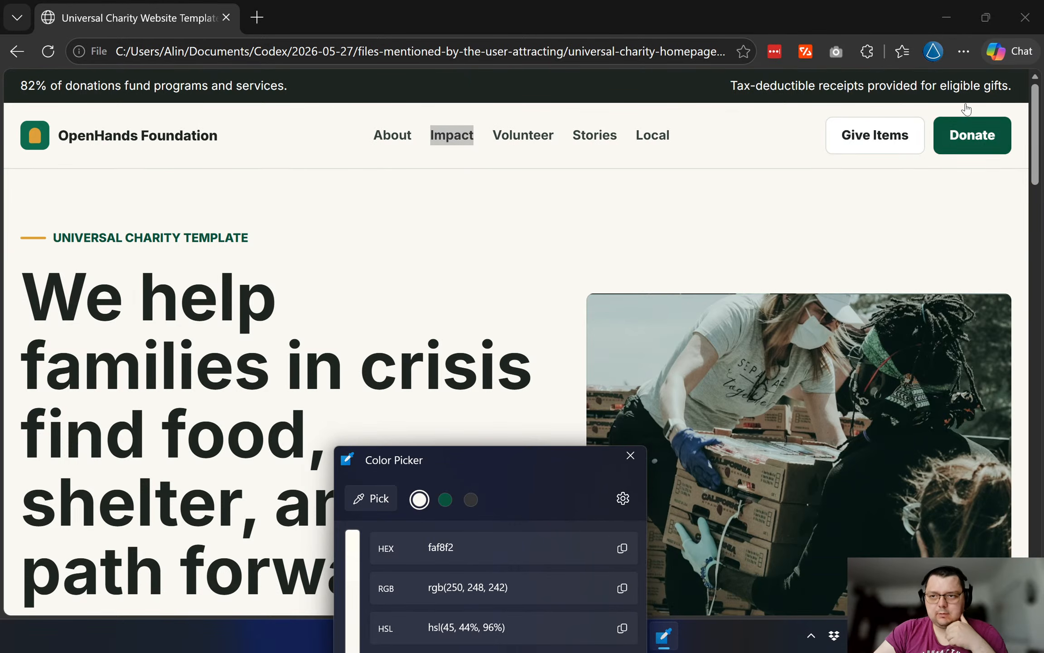
{"action": "left_click", "coordinate": [947, 17]}
{"action": "left_click", "coordinate": [631, 455]}
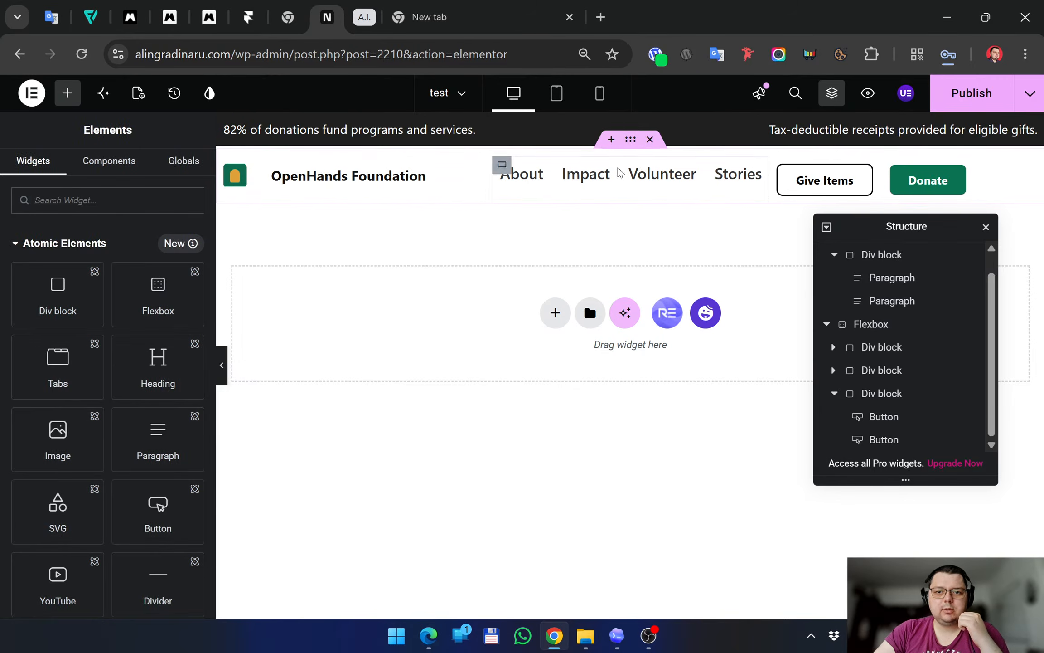
Set the background color of the header flexbox containing the logo, links and buttons to #faf8f2
{"action": "left_click", "coordinate": [481, 171]}
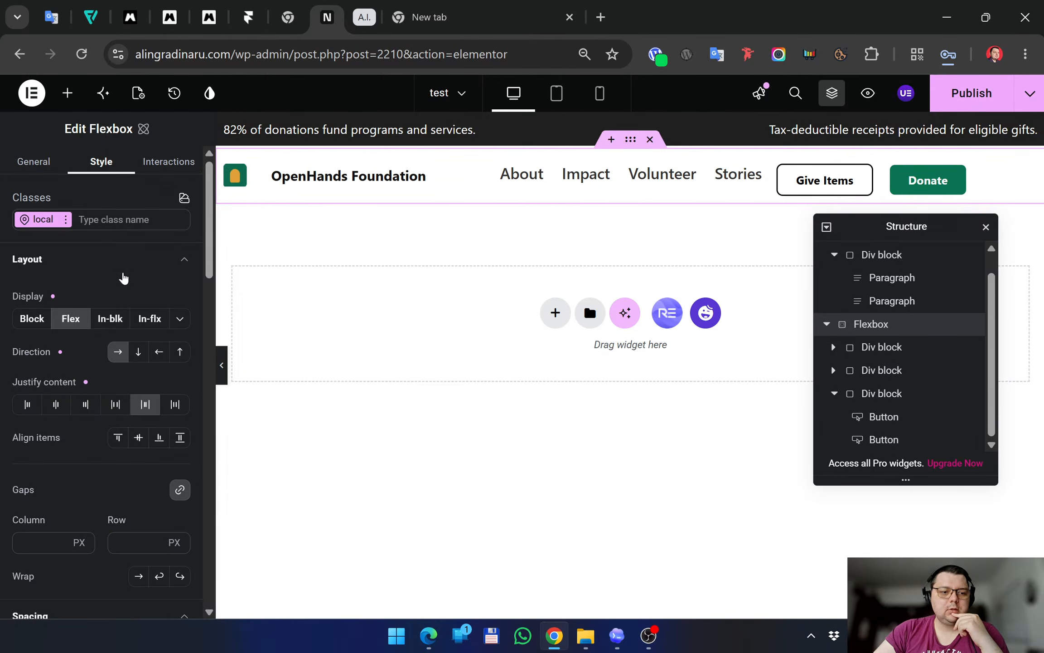
{"action": "scroll", "coordinate": [67, 464], "scroll_direction": "down", "scroll_amount": 10}
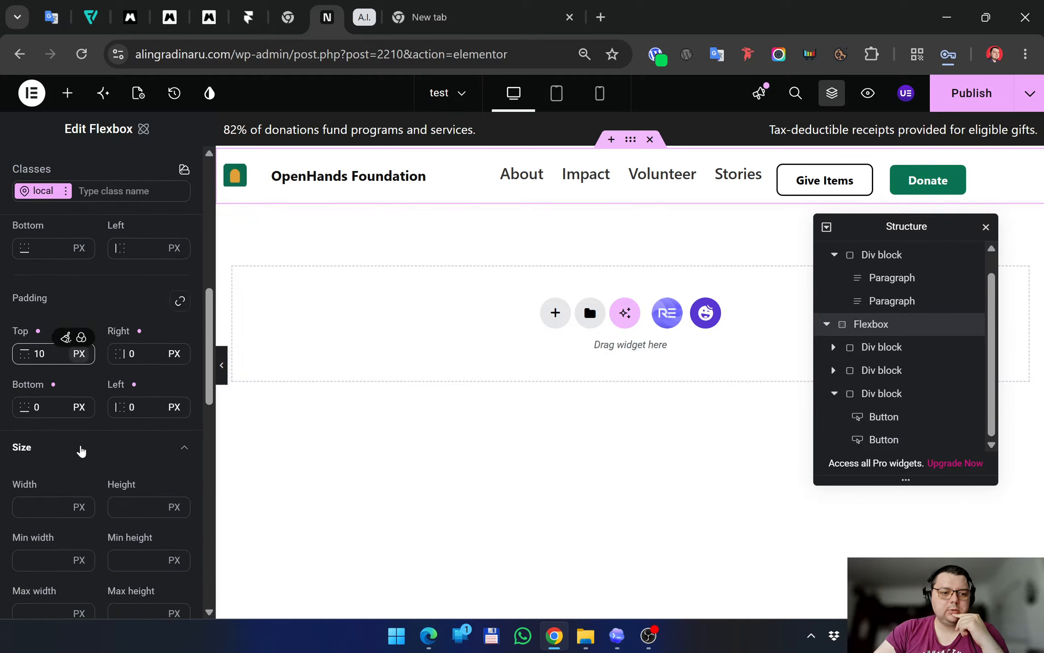
{"action": "scroll", "coordinate": [81, 448], "scroll_direction": "down", "scroll_amount": 10}
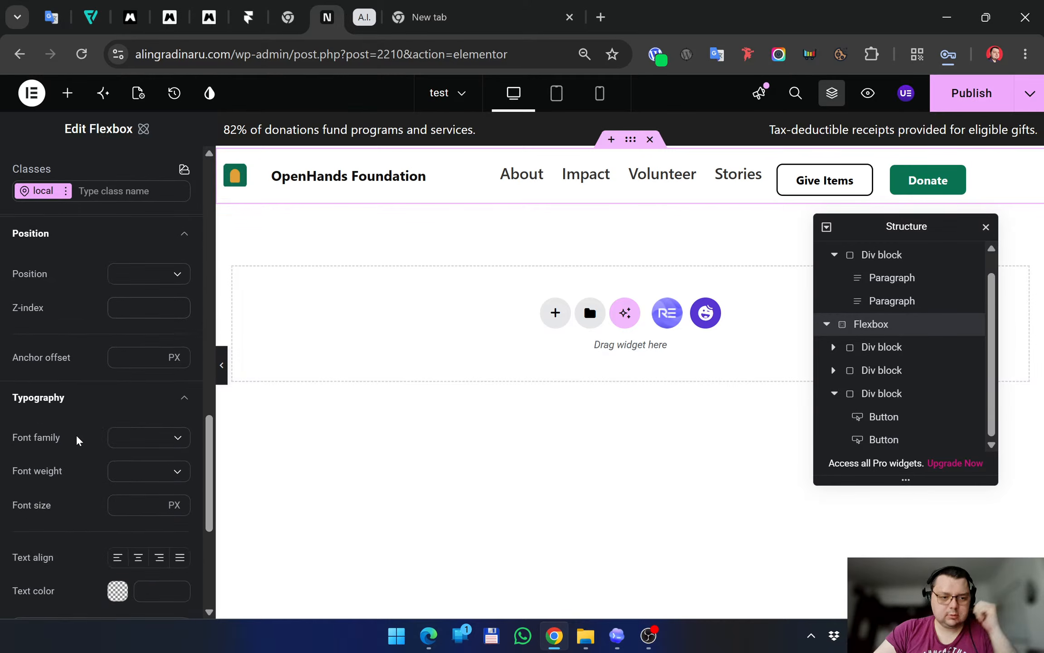
{"action": "scroll", "coordinate": [77, 439], "scroll_direction": "down", "scroll_amount": 5}
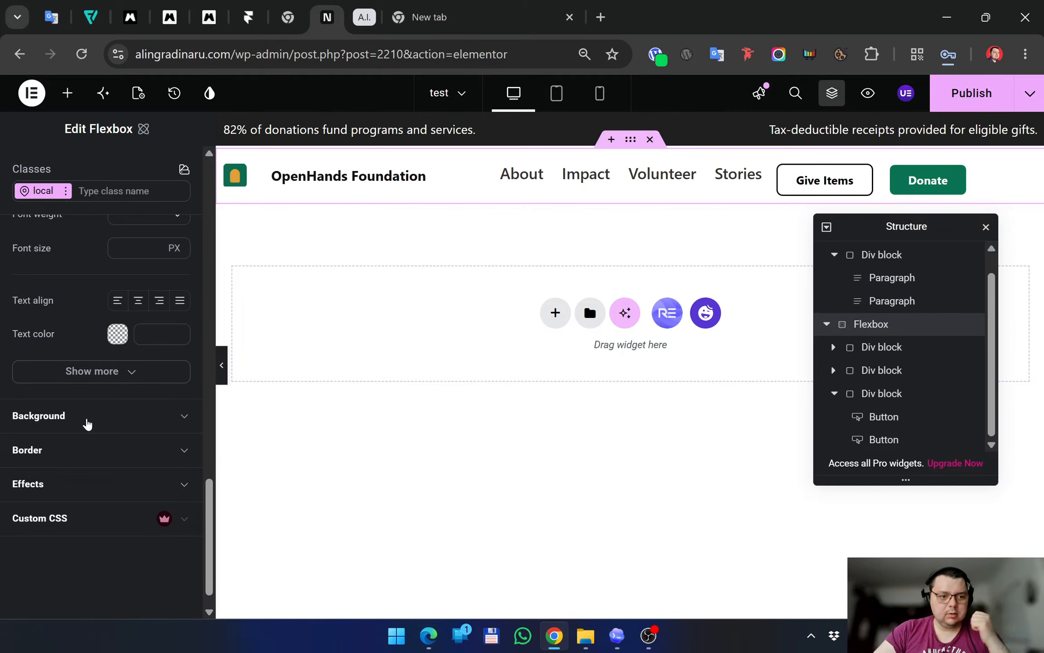
{"action": "left_click", "coordinate": [87, 423]}
{"action": "scroll", "coordinate": [88, 453], "scroll_direction": "down", "scroll_amount": 2}
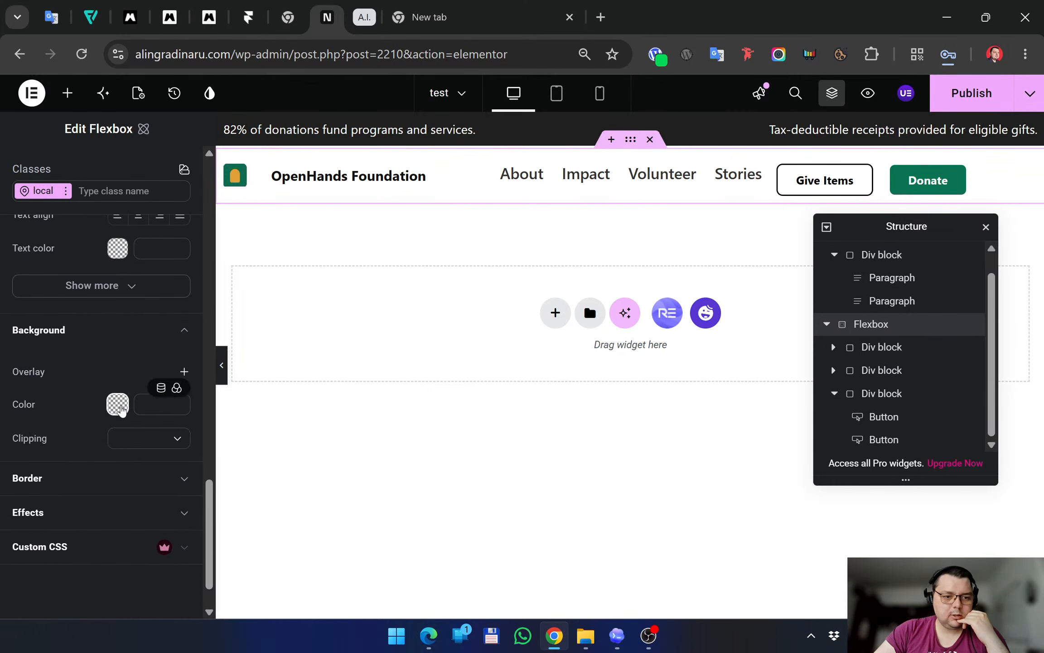
{"action": "left_click", "coordinate": [168, 404]}
{"action": "type", "text": "faf8f2"}
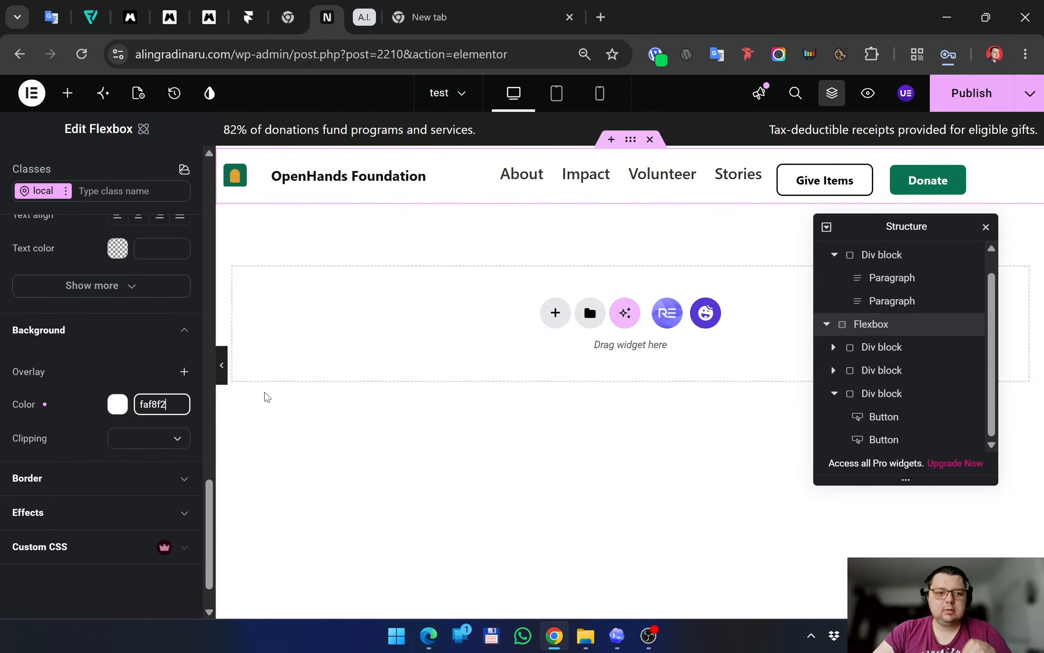
{"action": "left_click", "coordinate": [117, 408]}
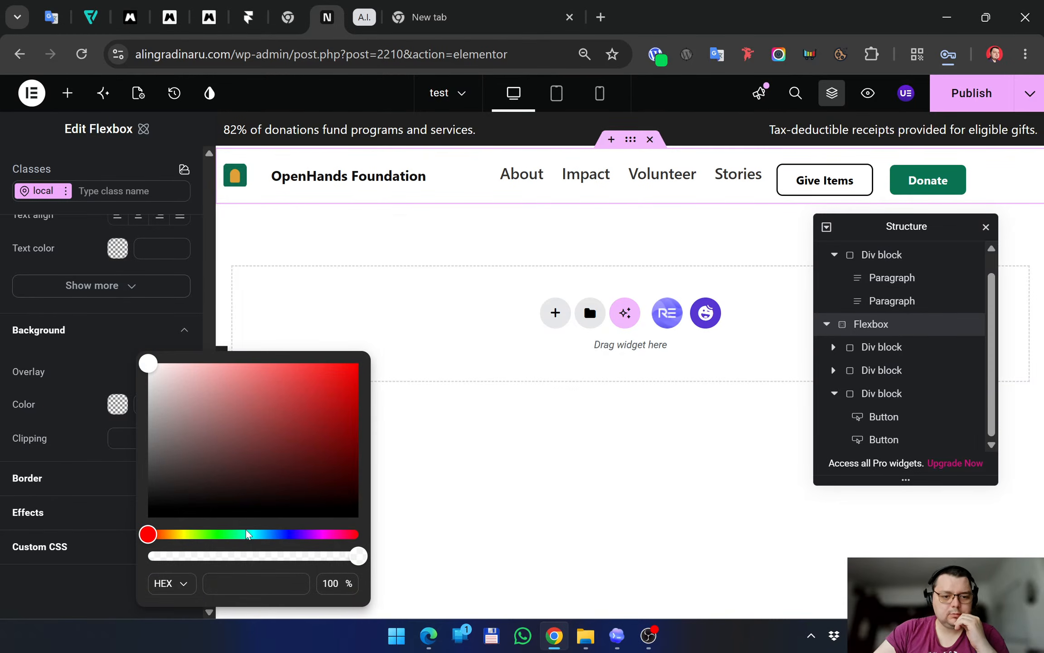
{"action": "left_click", "coordinate": [213, 583]}
{"action": "type", "text": "#faf8f2"}
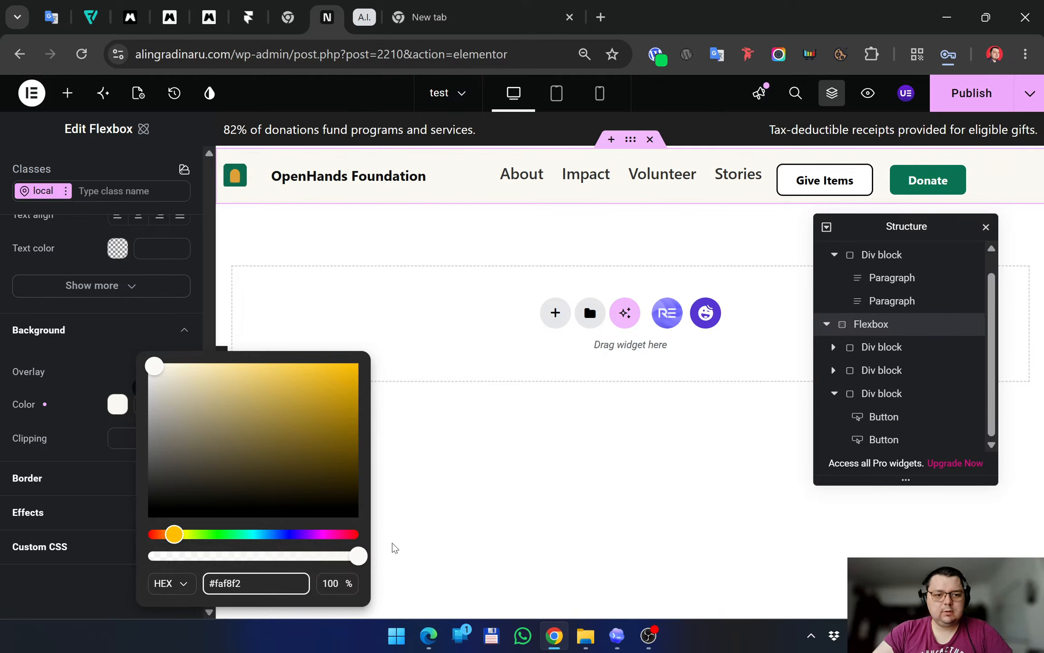
{"action": "left_click", "coordinate": [418, 514]}
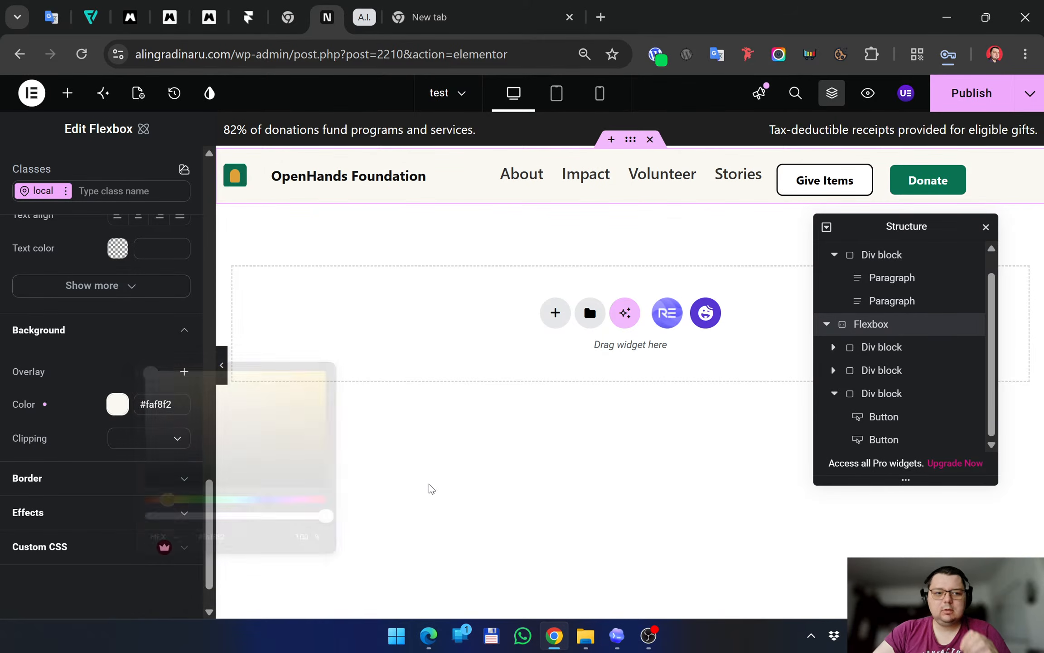
Copy and clear the header flexbox's background color, and enter it again as #faf8f2
{"action": "triple_click", "coordinate": [172, 404]}
{"action": "key", "text": "ctrl+c"}
{"action": "key", "text": "BackSpace"}
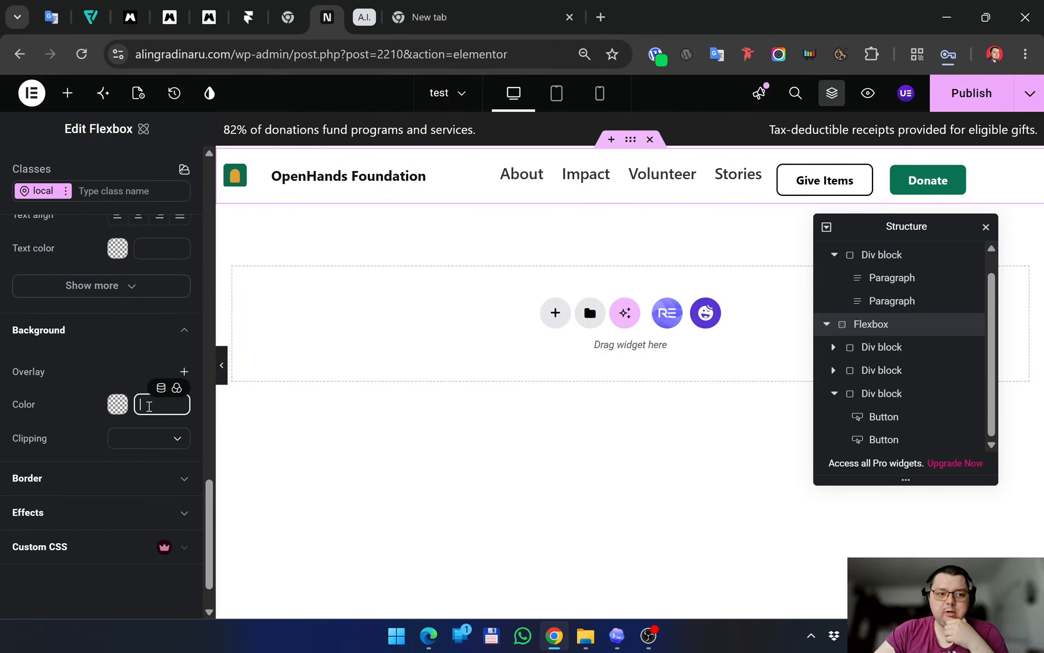
{"action": "left_click", "coordinate": [118, 404]}
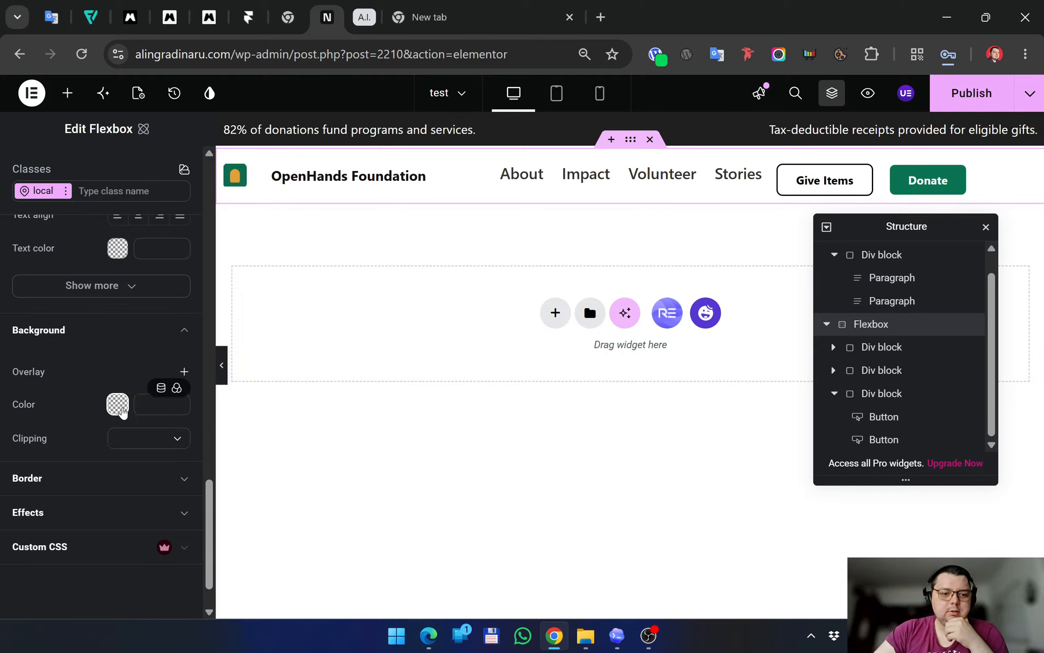
{"action": "left_click", "coordinate": [240, 583]}
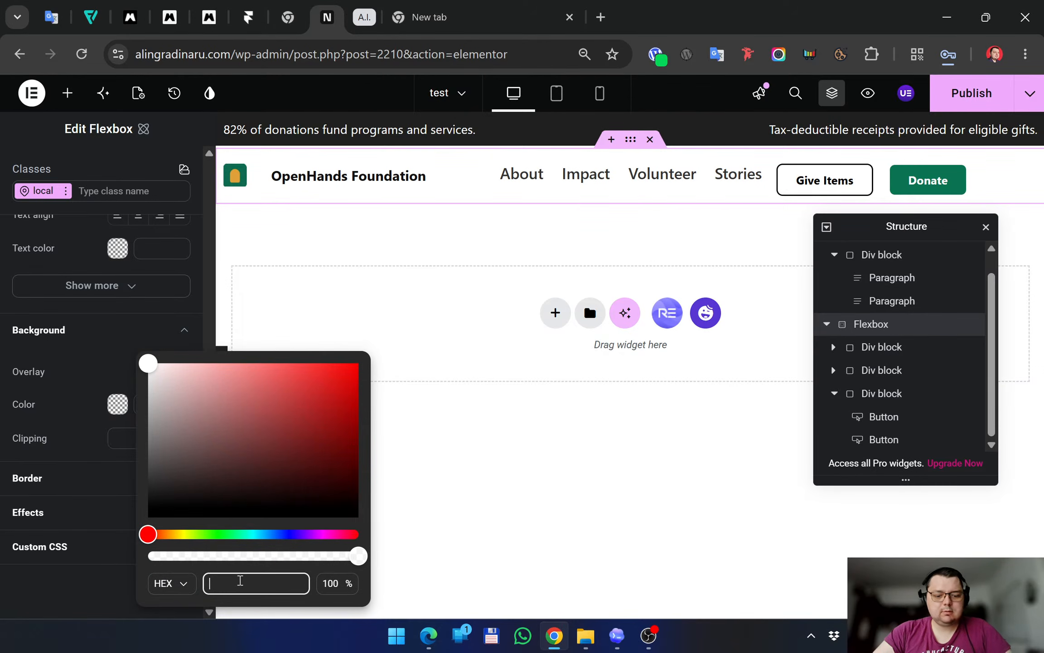
{"action": "key", "text": "ctrl+v"}
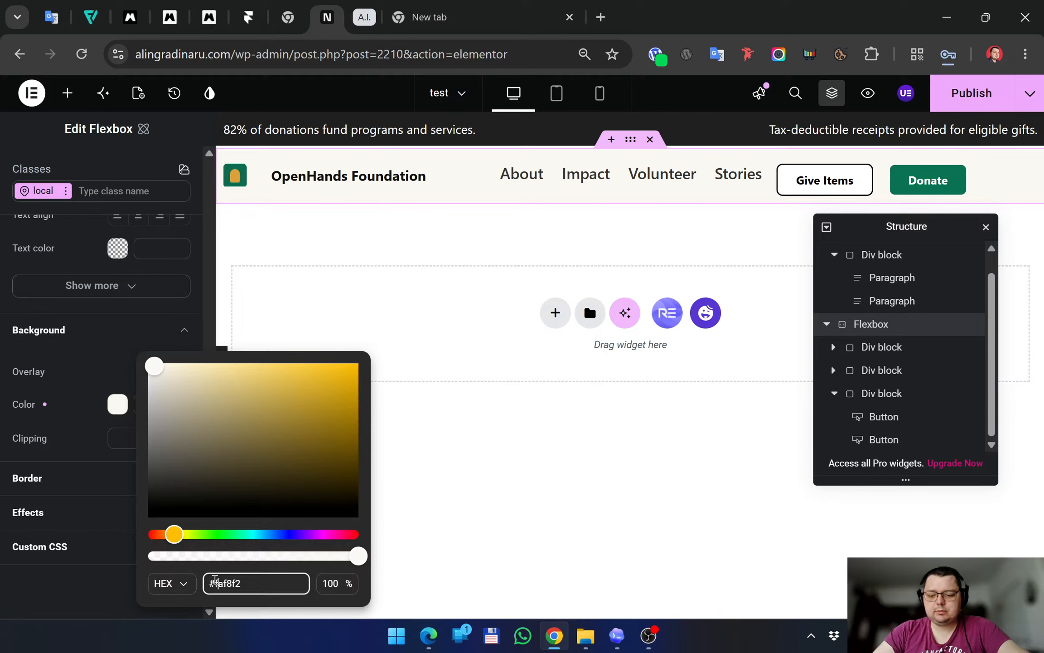
{"action": "left_click", "coordinate": [454, 536]}
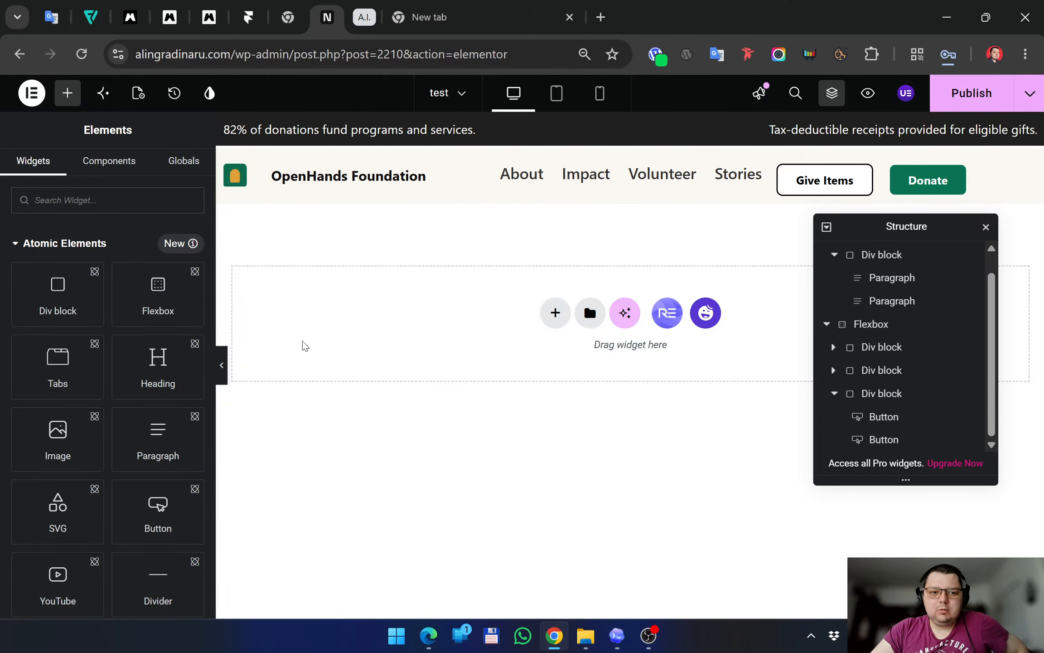
Preview the header at full width, and set the logo div block's direction to Row and its content justification to Start
{"action": "left_click", "coordinate": [221, 376]}
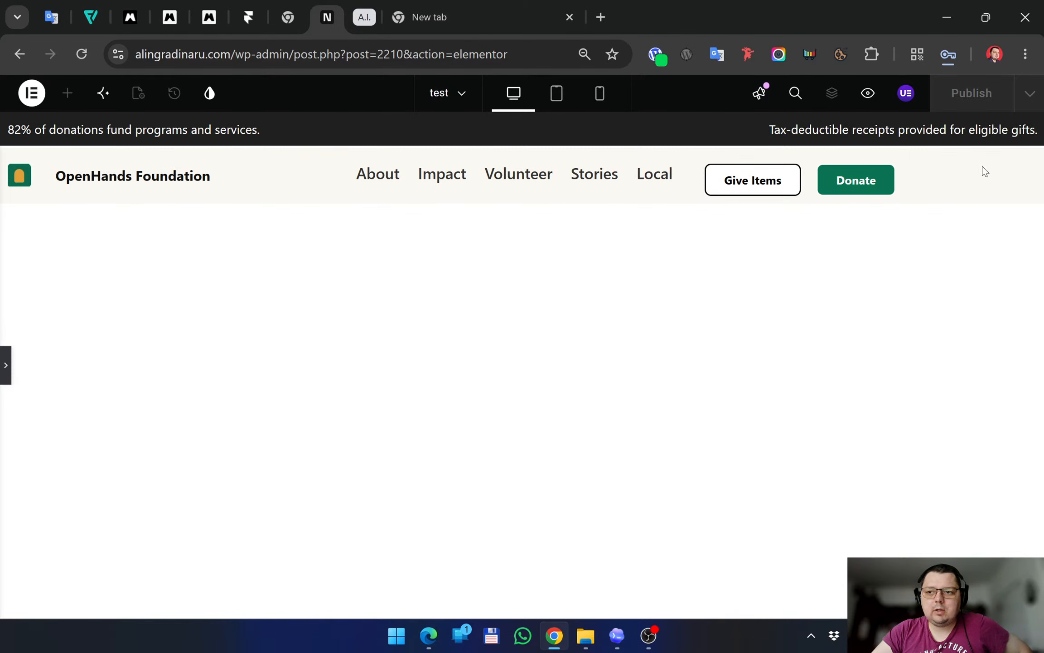
{"action": "left_click", "coordinate": [8, 365]}
{"action": "left_click", "coordinate": [299, 178]}
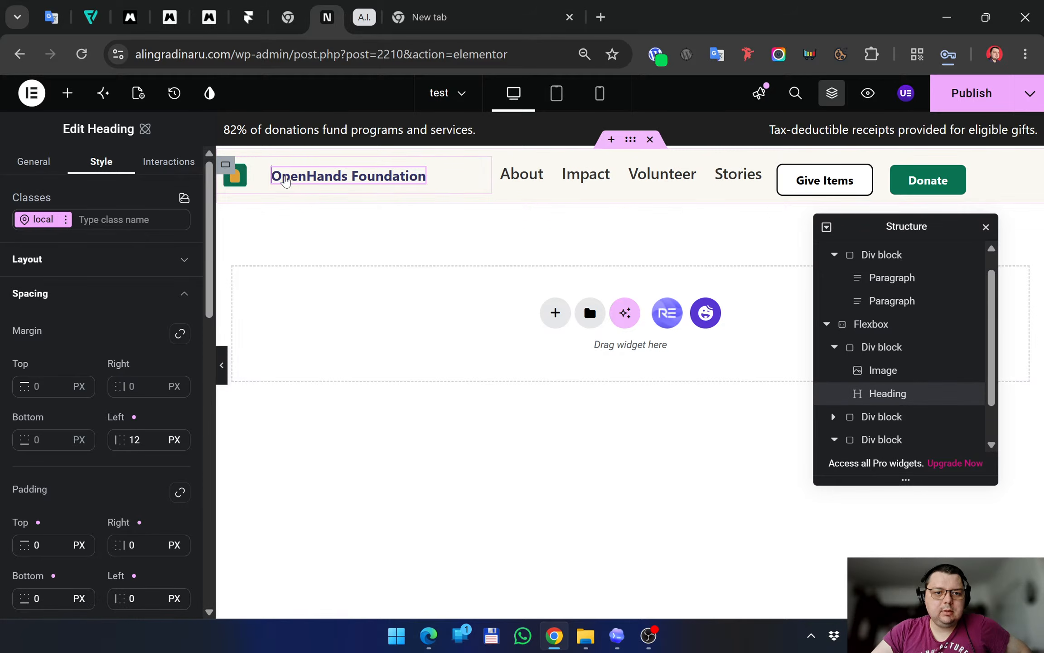
{"action": "left_click", "coordinate": [225, 165]}
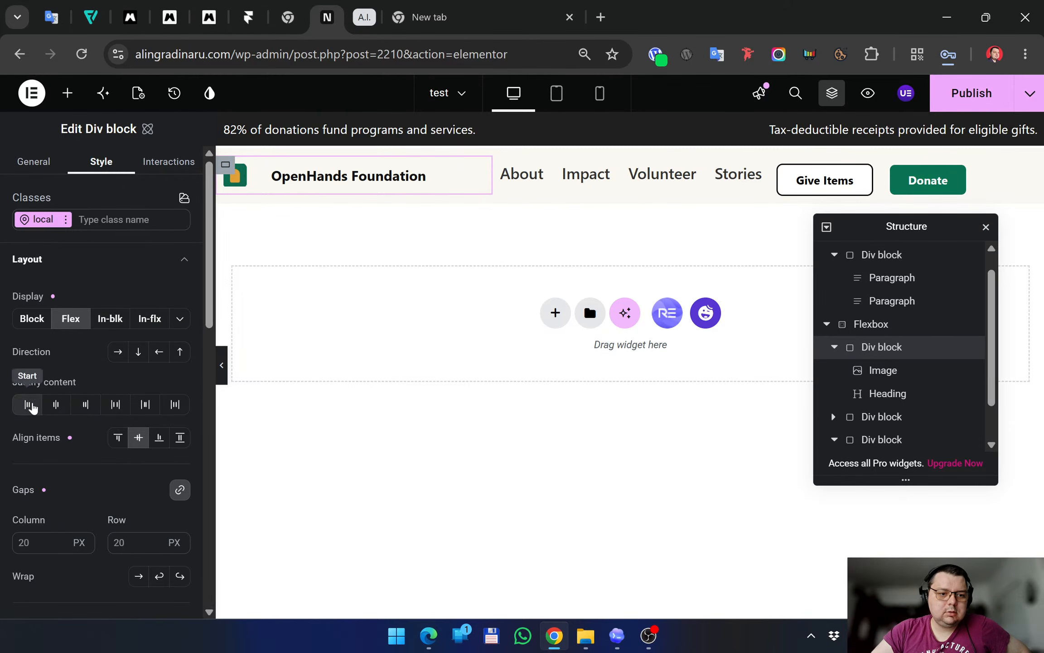
{"action": "left_click", "coordinate": [122, 355]}
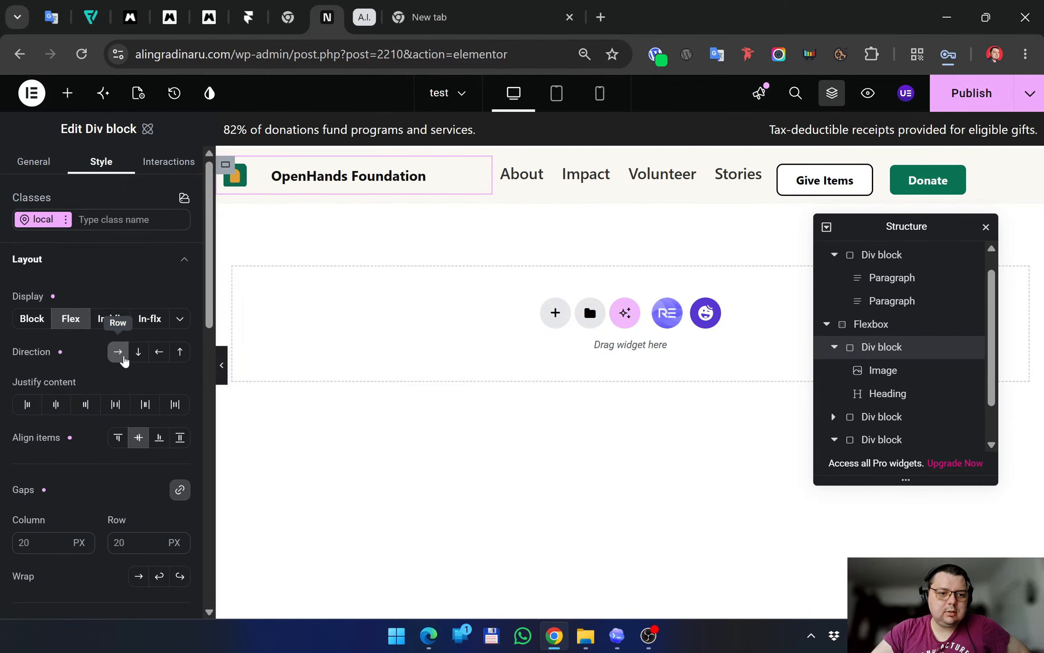
{"action": "left_click", "coordinate": [30, 405]}
Examine the OpenHands Foundation heading's general settings and return to its parent div block's style settings
{"action": "left_click", "coordinate": [290, 181]}
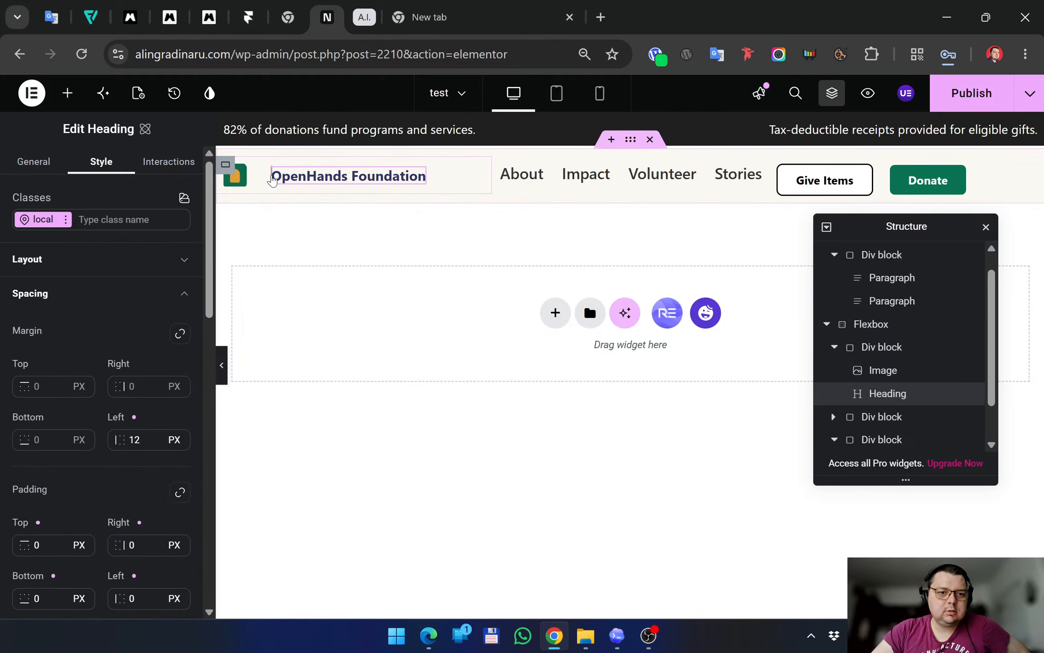
{"action": "left_click", "coordinate": [36, 162]}
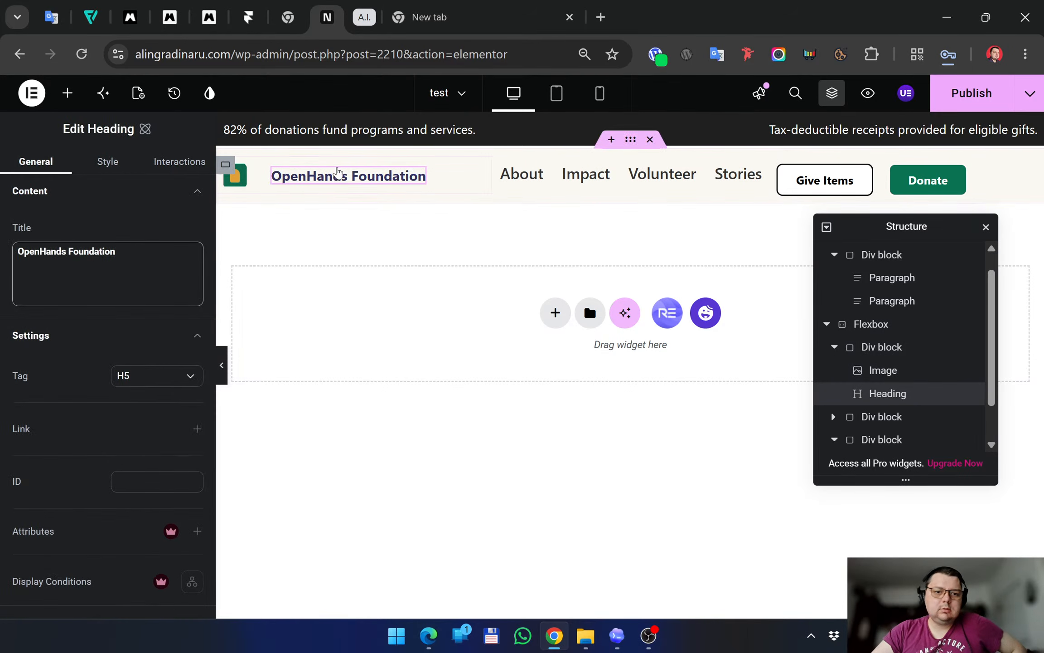
{"action": "left_click", "coordinate": [225, 168]}
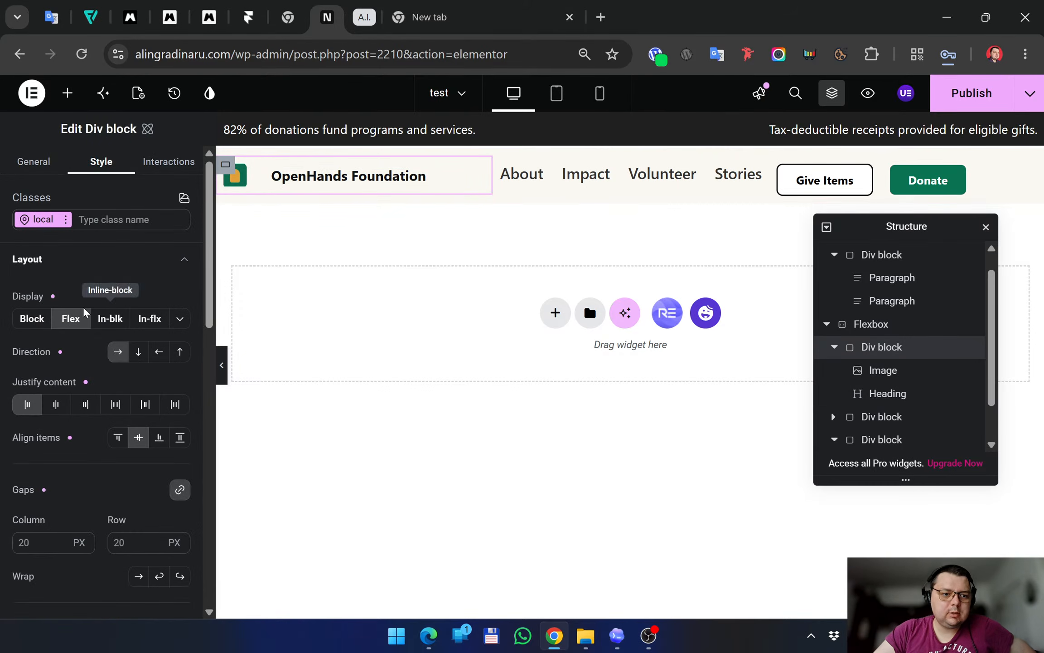
Try the Block display on the div block holding the logo and heading, and undo it
{"action": "left_click", "coordinate": [29, 318]}
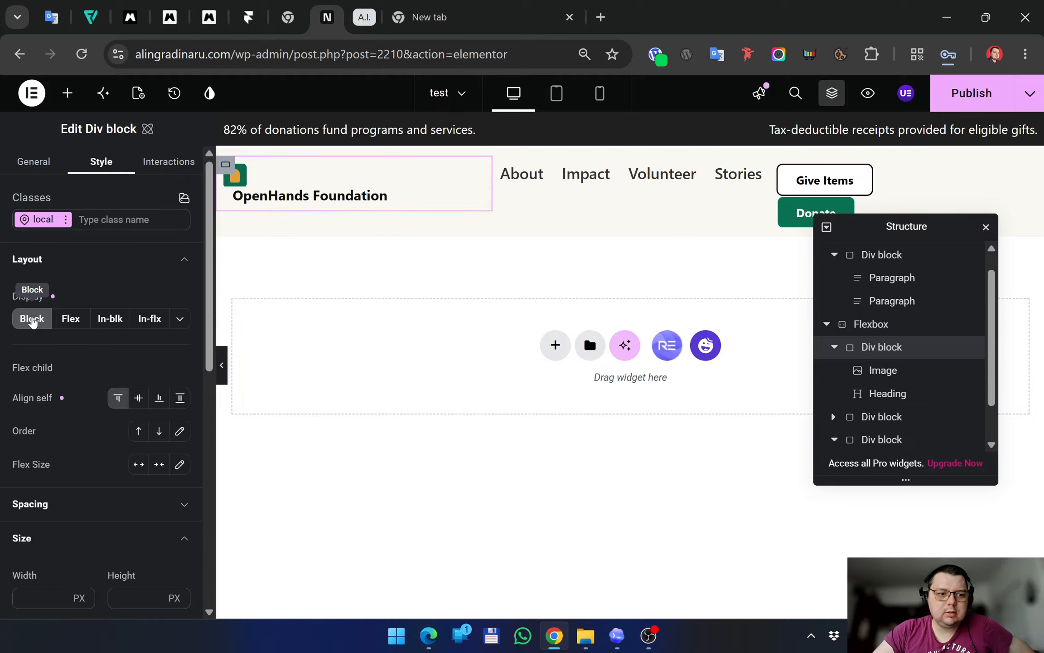
{"action": "key", "text": "ctrl+z"}
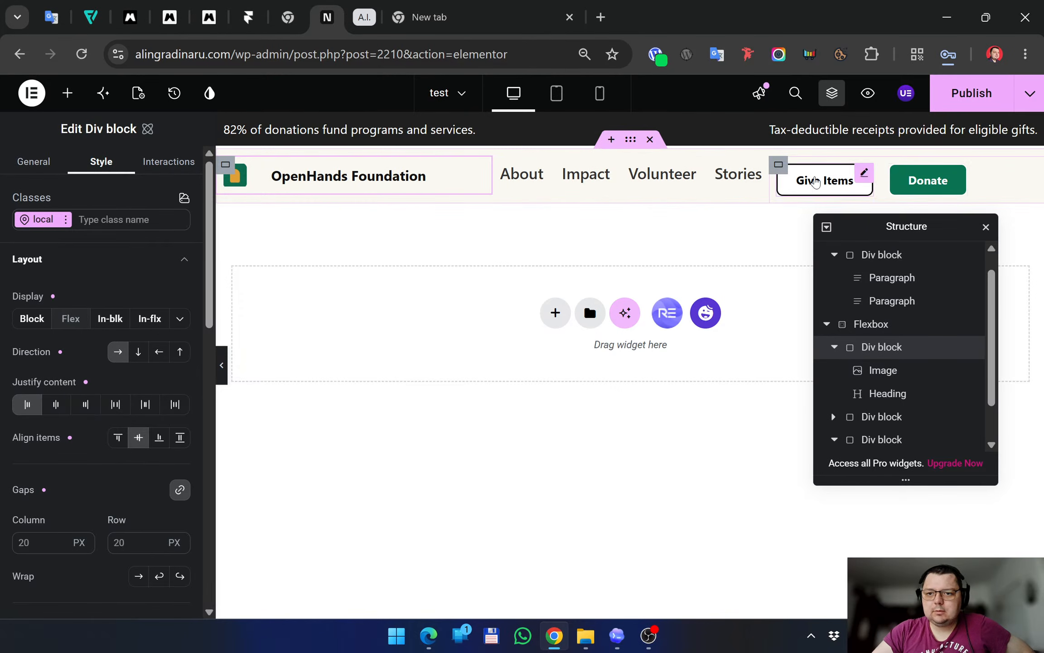
Try End justification, End self-alignment and Last order on the div block holding the Give Items and Donate buttons
{"action": "left_click", "coordinate": [782, 167]}
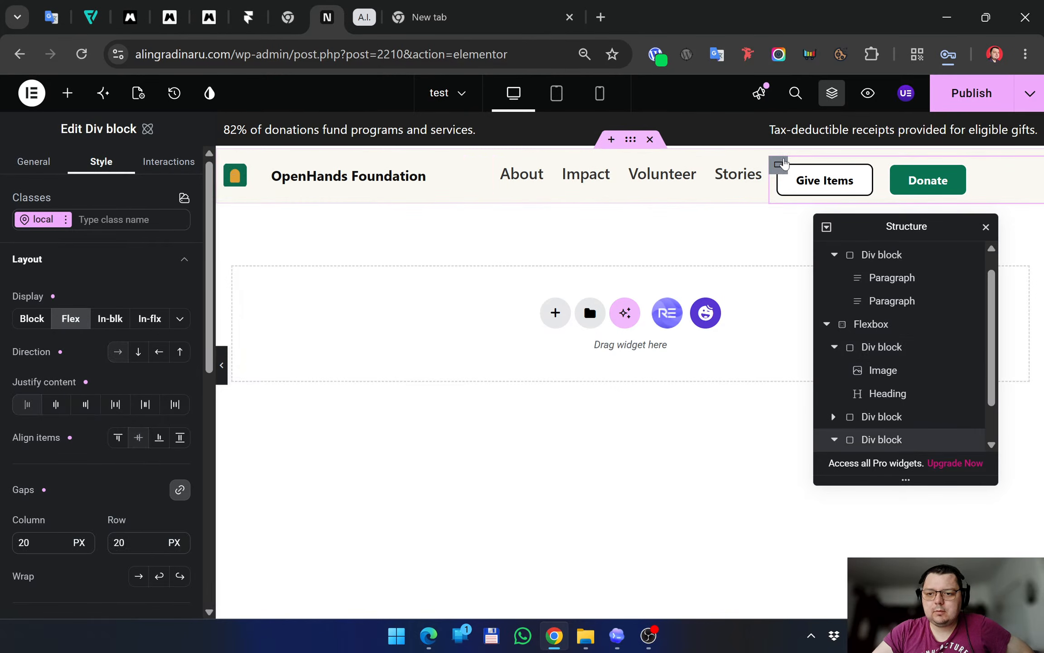
{"action": "scroll", "coordinate": [878, 331], "scroll_direction": "down", "scroll_amount": 1}
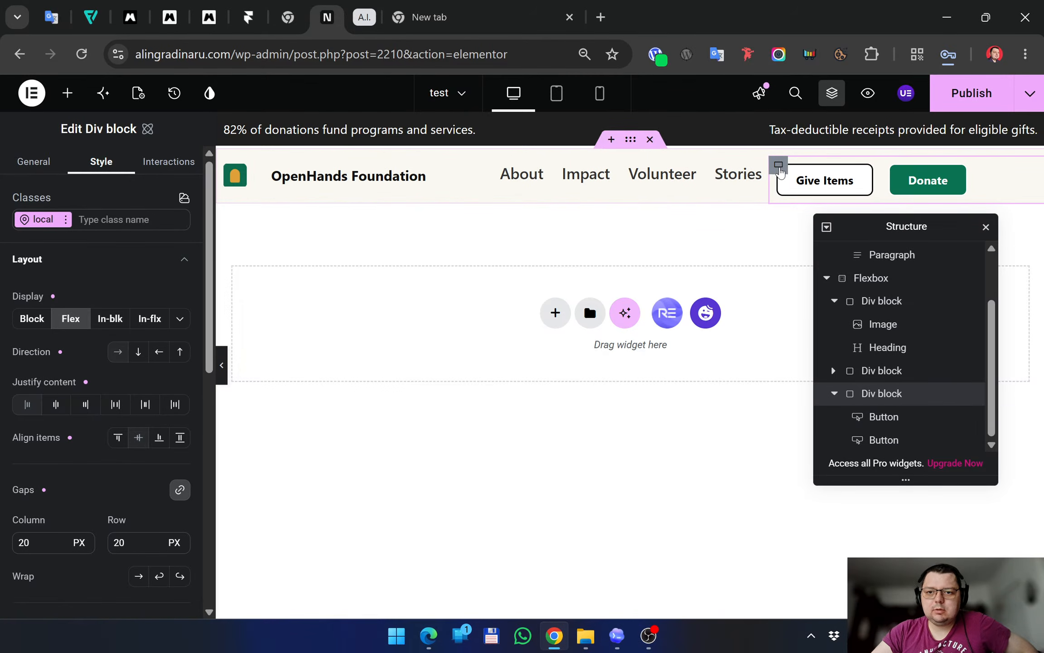
{"action": "left_click", "coordinate": [87, 408]}
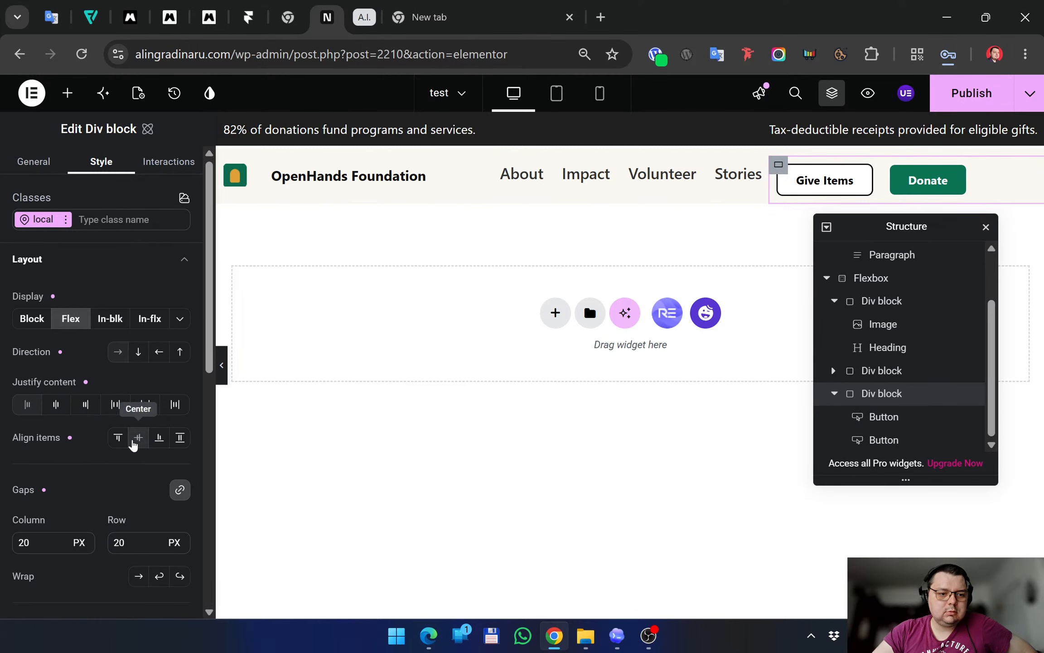
{"action": "scroll", "coordinate": [96, 452], "scroll_direction": "down", "scroll_amount": 4}
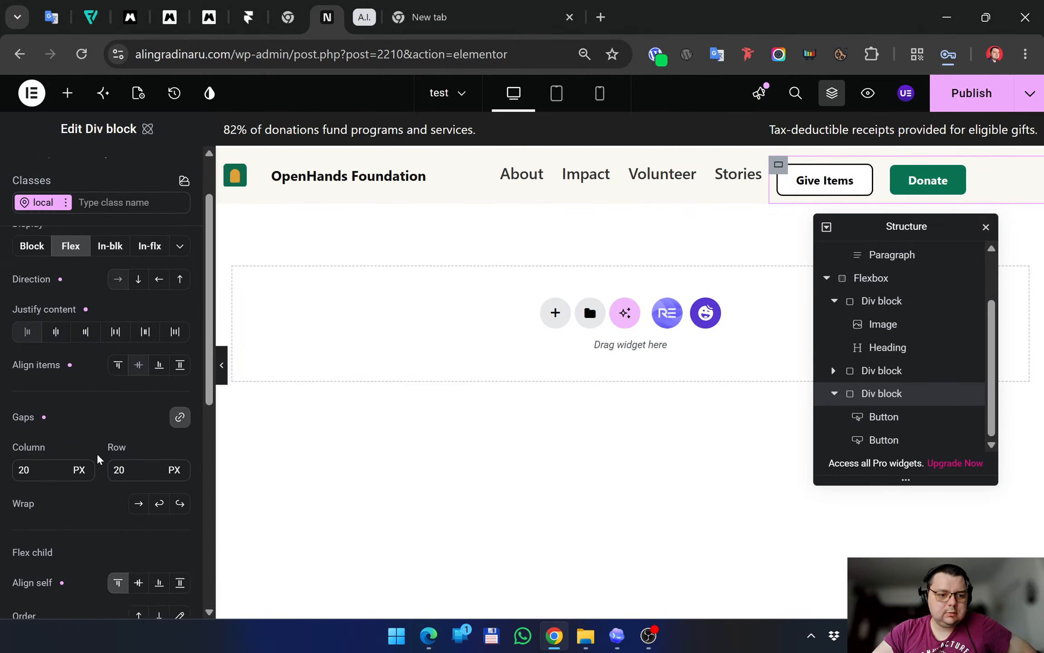
{"action": "scroll", "coordinate": [96, 480], "scroll_direction": "down", "scroll_amount": 2}
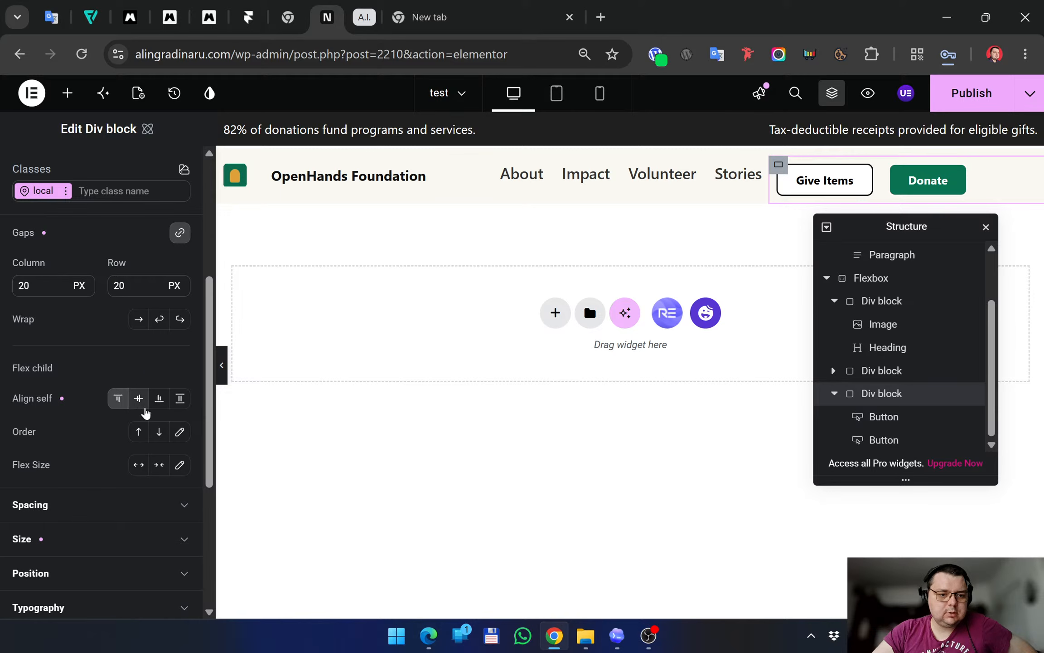
{"action": "left_click", "coordinate": [159, 399]}
{"action": "left_click", "coordinate": [158, 402]}
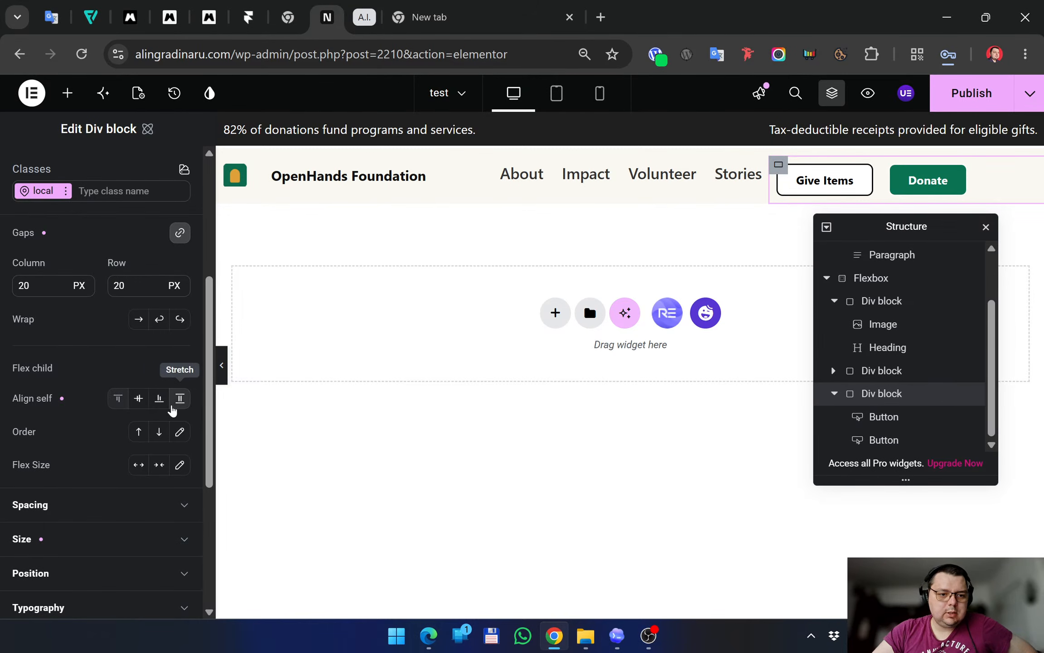
{"action": "left_click", "coordinate": [159, 433]}
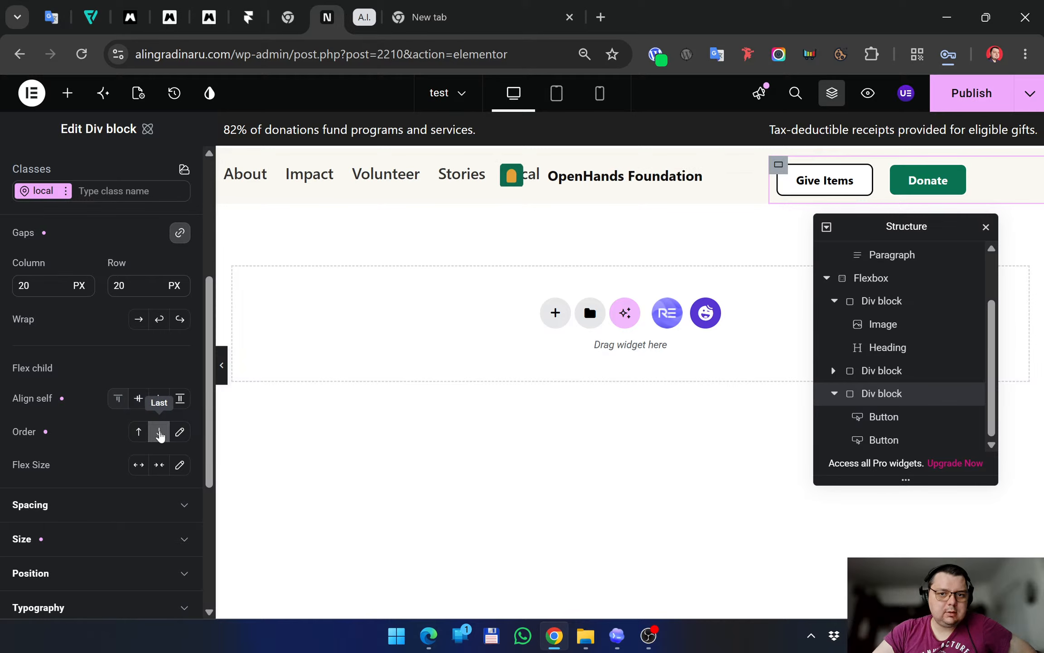
{"action": "left_click", "coordinate": [159, 433]}
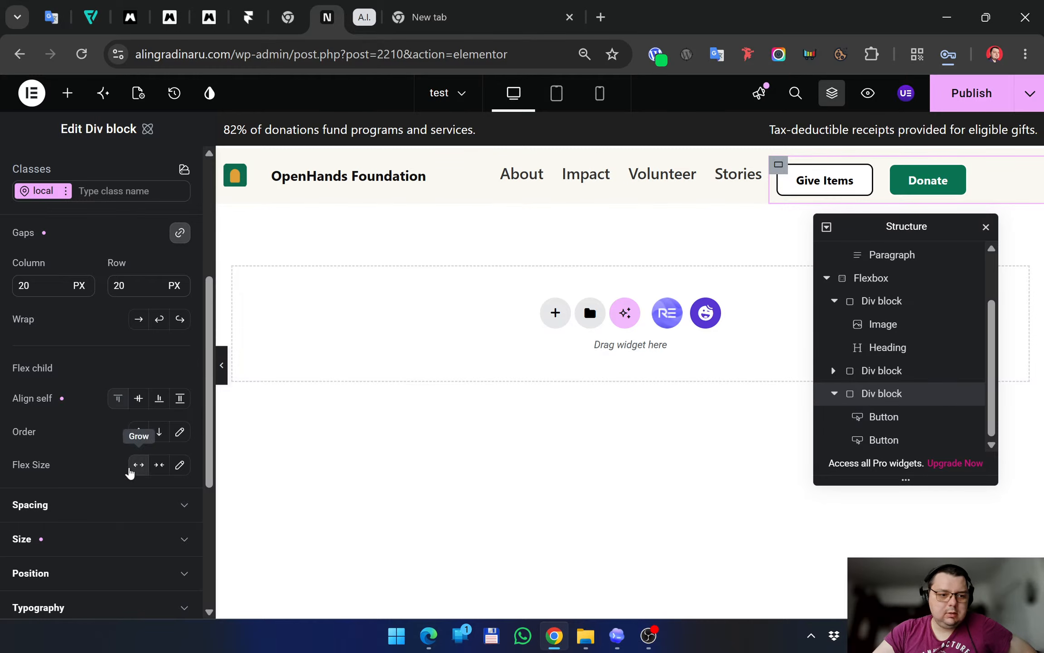
Set the buttons div block's position to Static and review the other position options
{"action": "scroll", "coordinate": [113, 467], "scroll_direction": "down", "scroll_amount": 4}
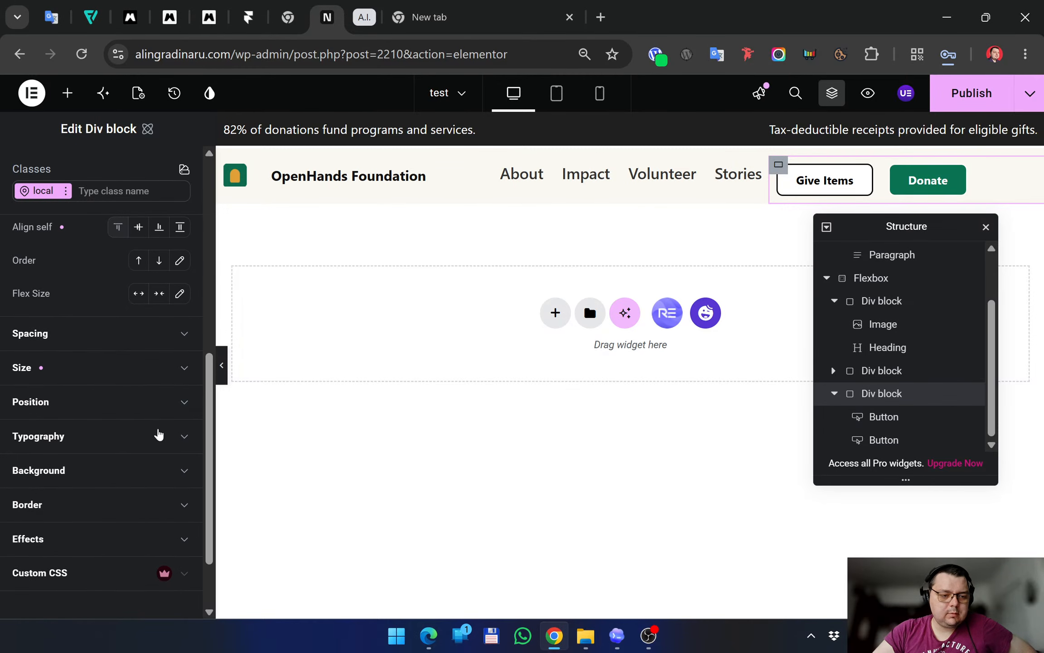
{"action": "left_click", "coordinate": [147, 409]}
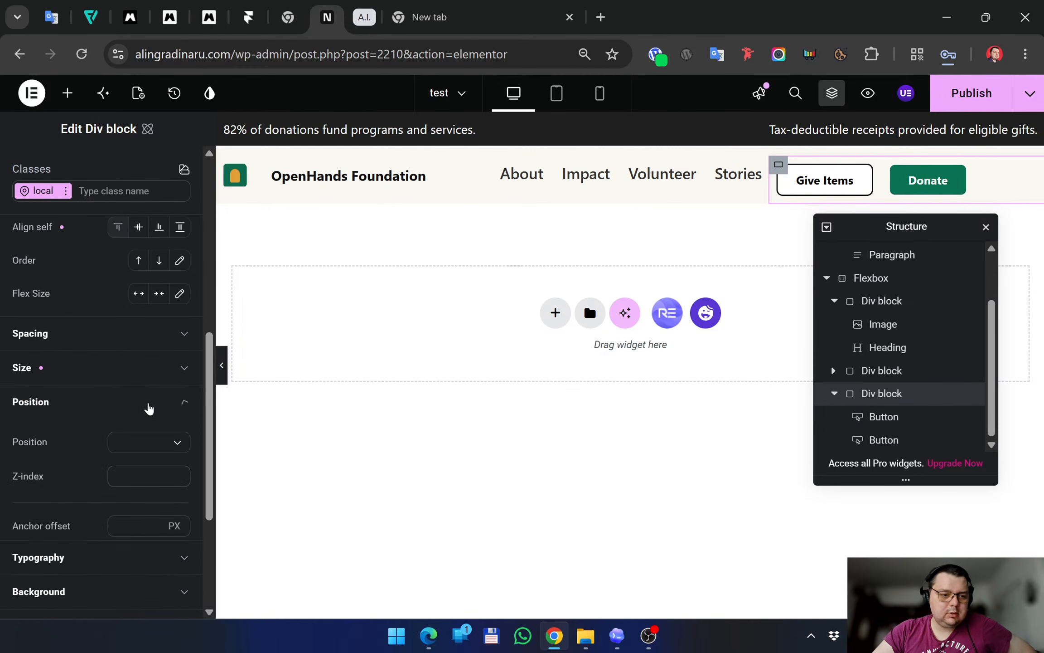
{"action": "left_click", "coordinate": [176, 447]}
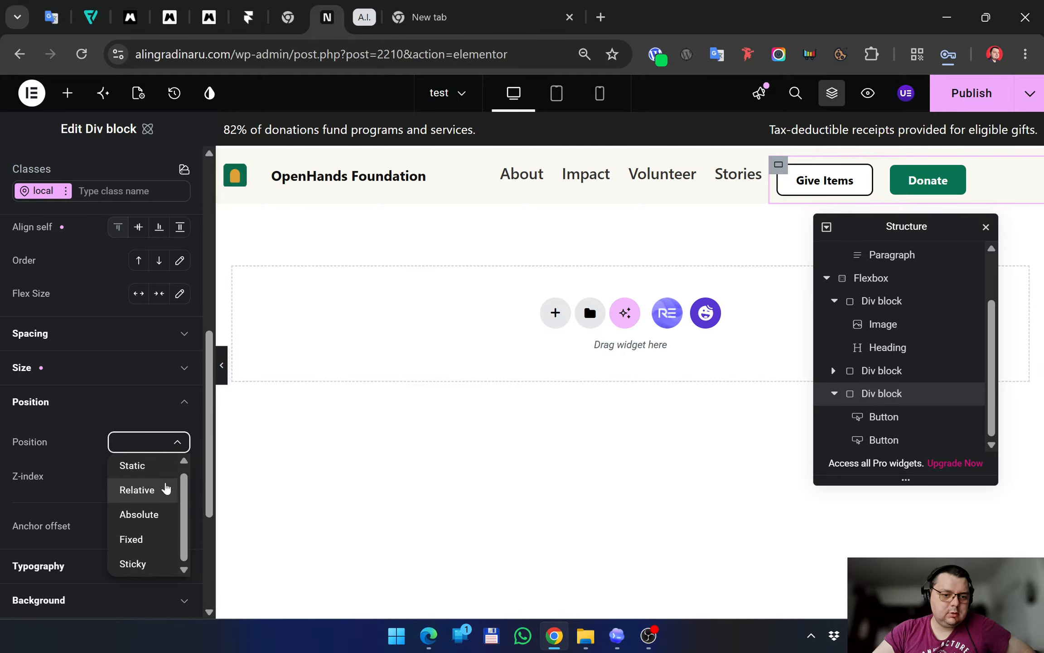
{"action": "left_click", "coordinate": [153, 467]}
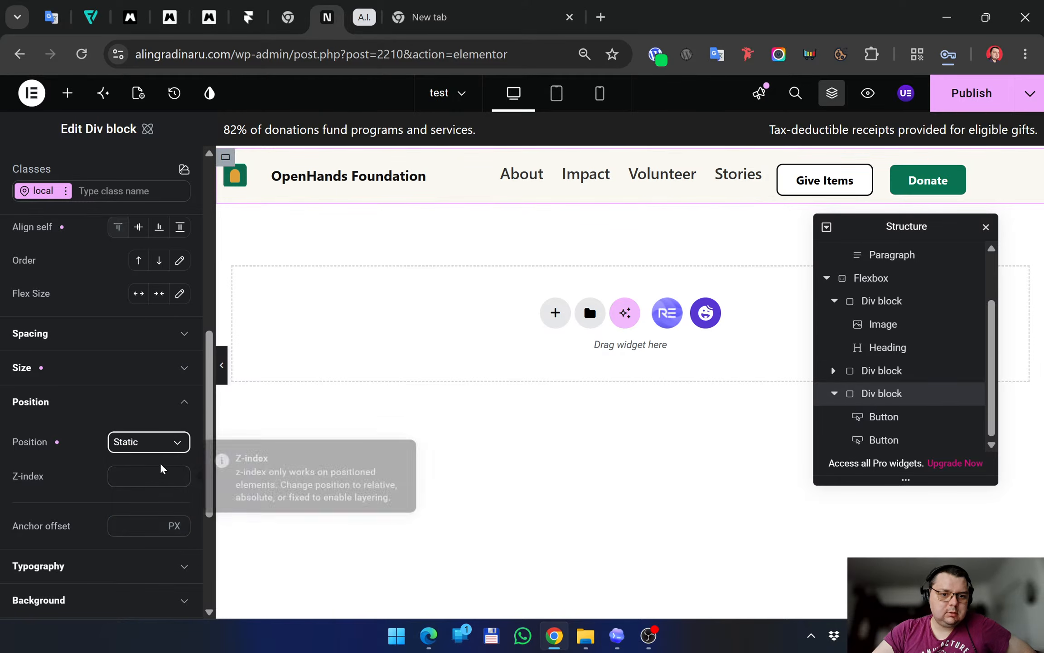
{"action": "left_click", "coordinate": [171, 444]}
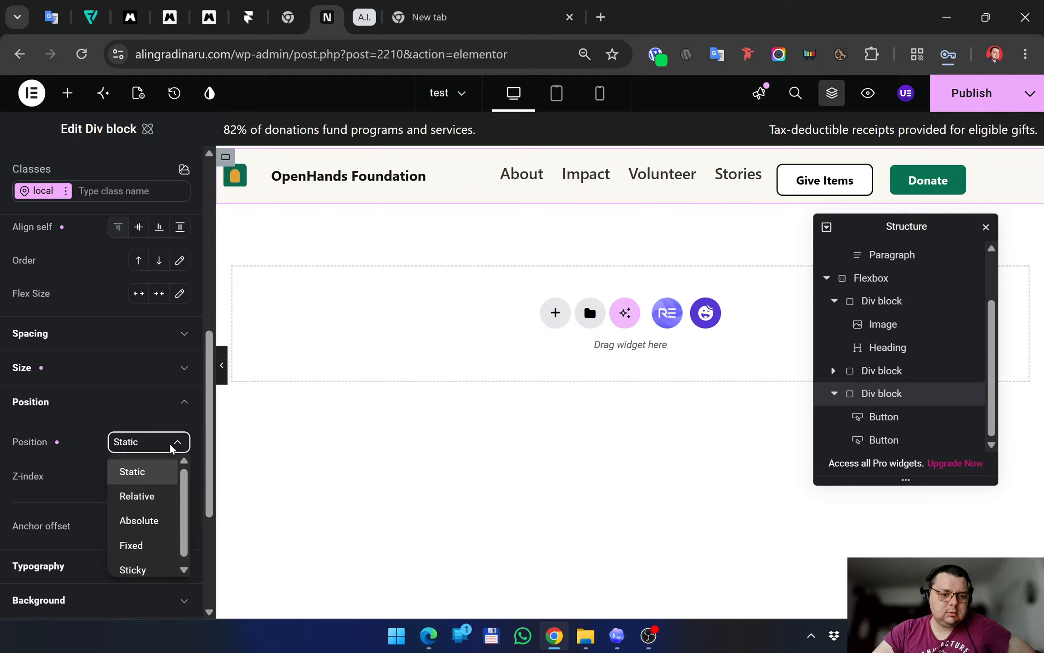
{"action": "left_click", "coordinate": [170, 445]}
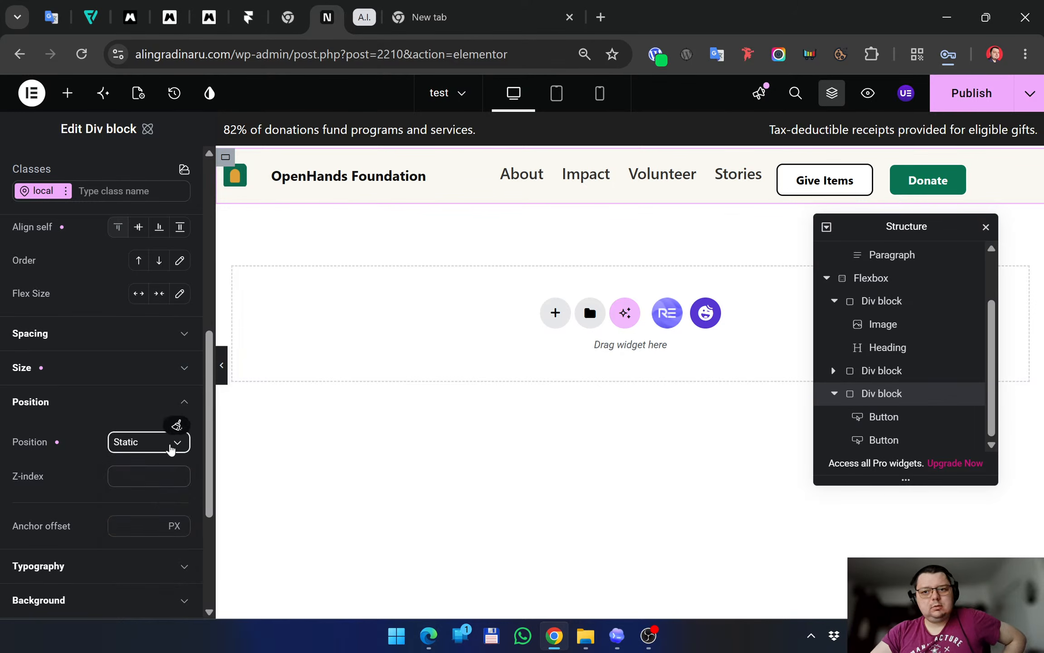
{"action": "left_click", "coordinate": [170, 445]}
{"action": "scroll", "coordinate": [153, 520], "scroll_direction": "down", "scroll_amount": 1}
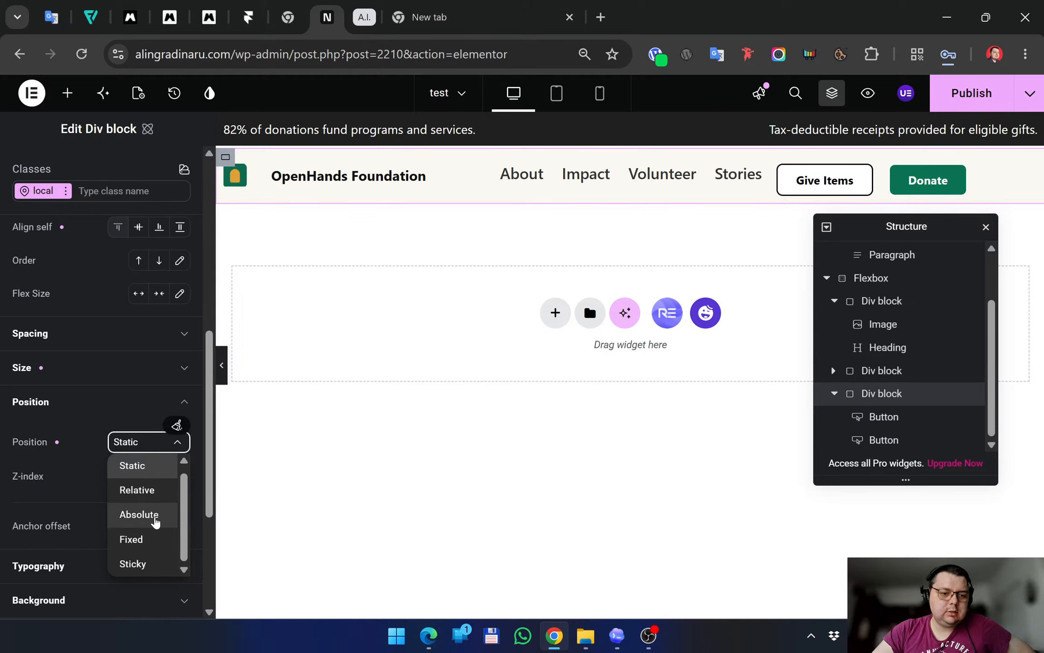
{"action": "scroll", "coordinate": [149, 545], "scroll_direction": "up", "scroll_amount": 1}
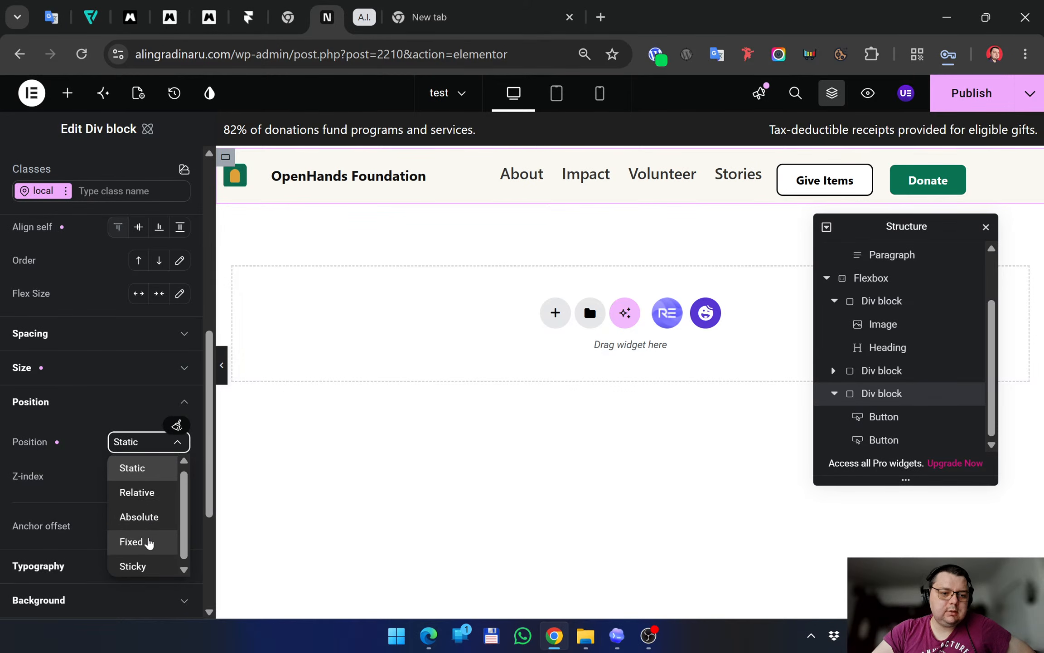
{"action": "left_click", "coordinate": [197, 441]}
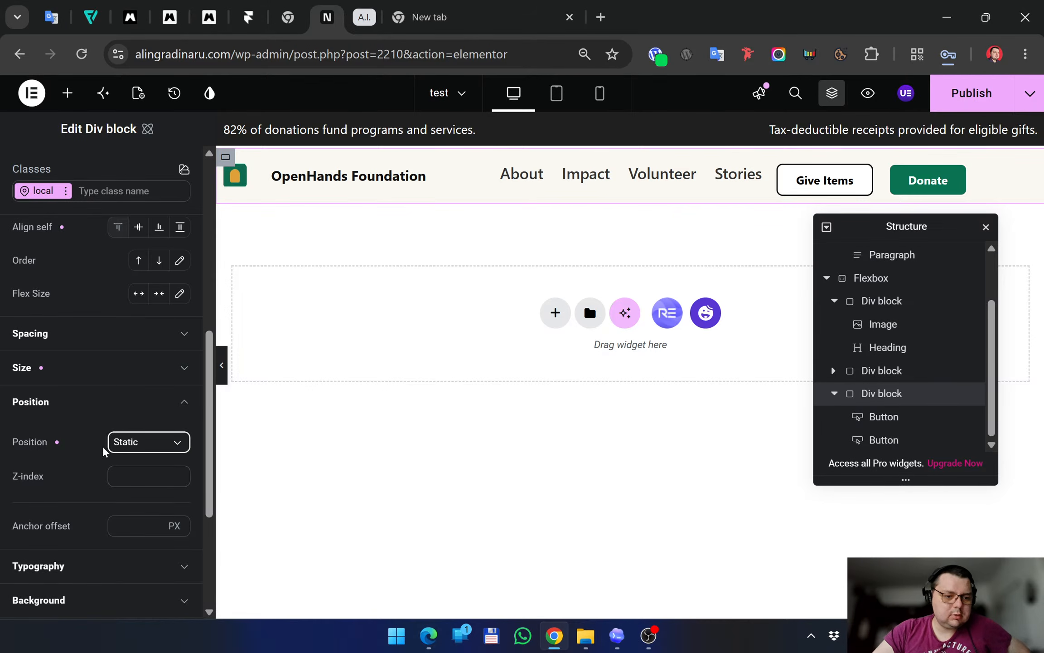
{"action": "scroll", "coordinate": [88, 521], "scroll_direction": "down", "scroll_amount": 4}
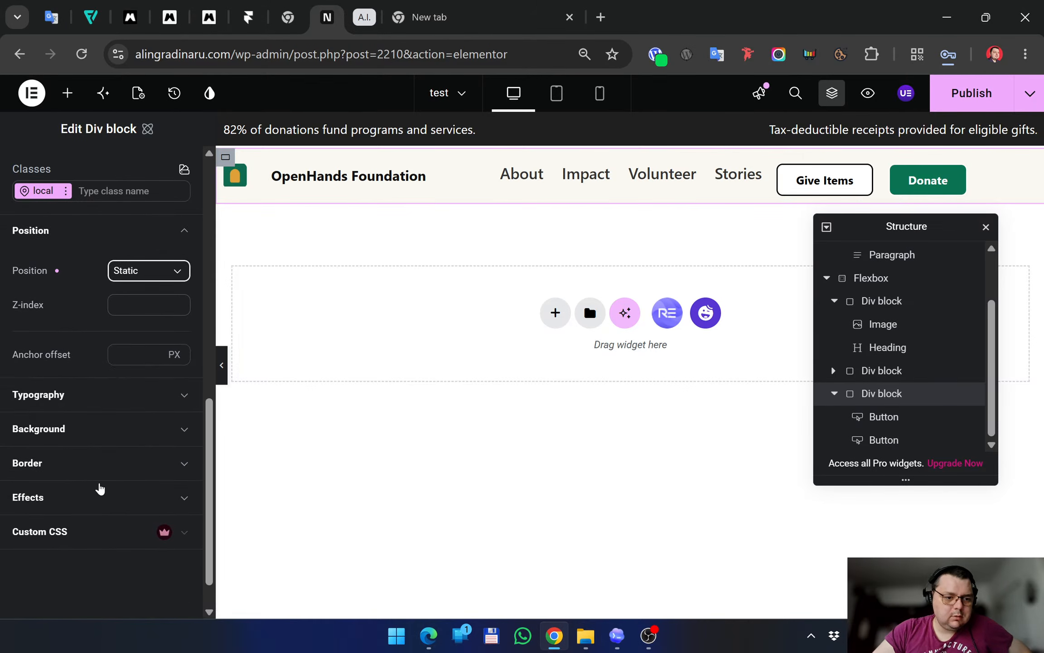
{"action": "scroll", "coordinate": [100, 488], "scroll_direction": "up", "scroll_amount": 8}
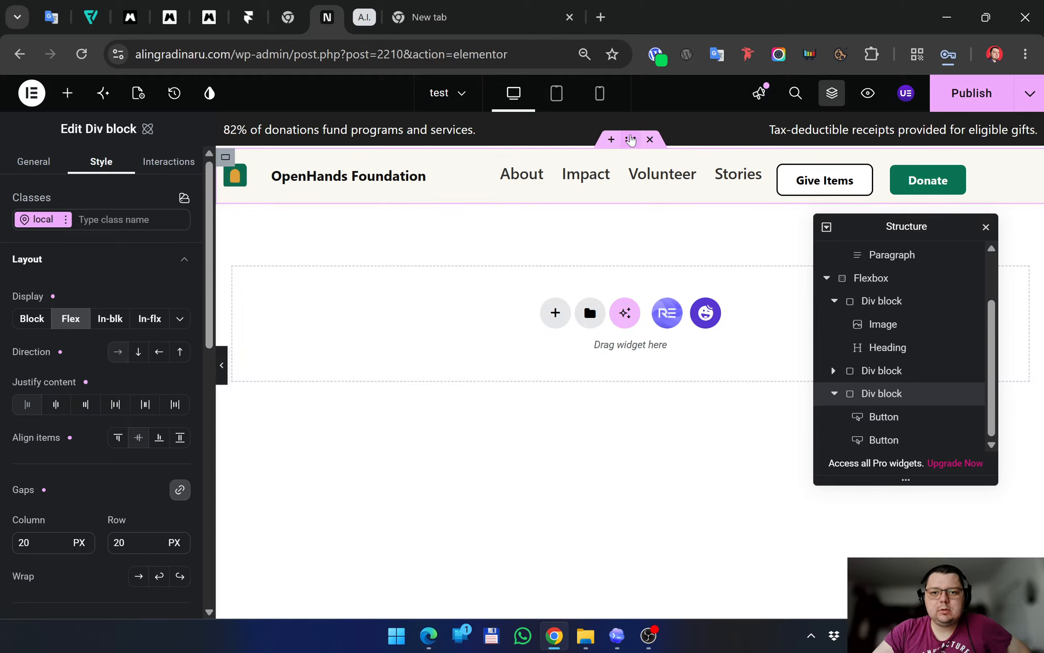
Collapse the expanded div blocks in the page structure and select the header flexbox containing the logo, links and buttons
{"action": "left_click", "coordinate": [631, 140]}
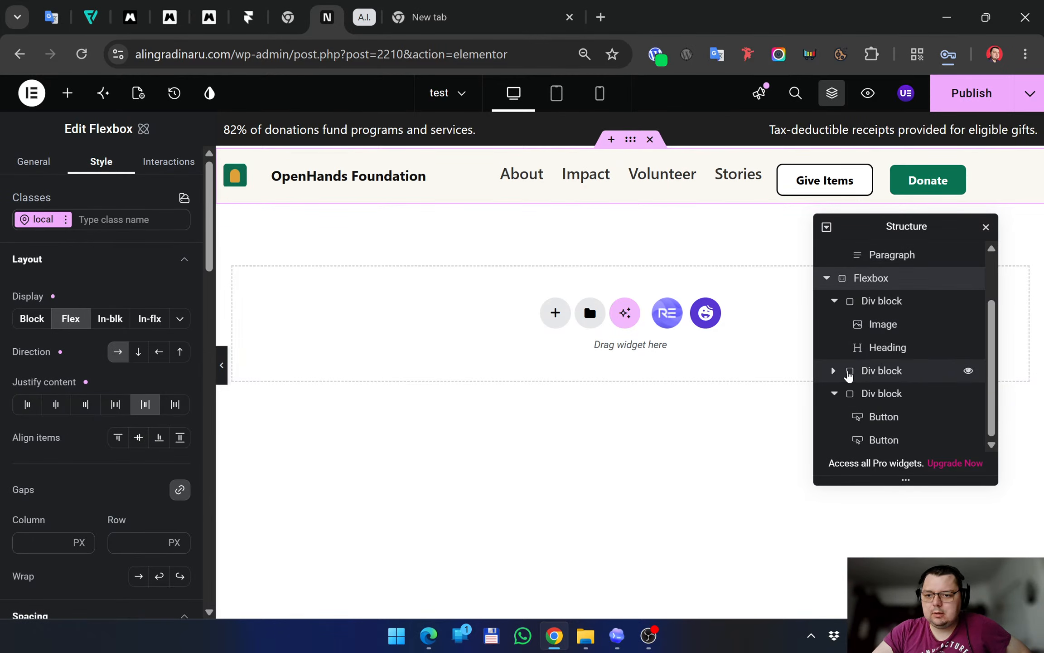
{"action": "left_click", "coordinate": [838, 301]}
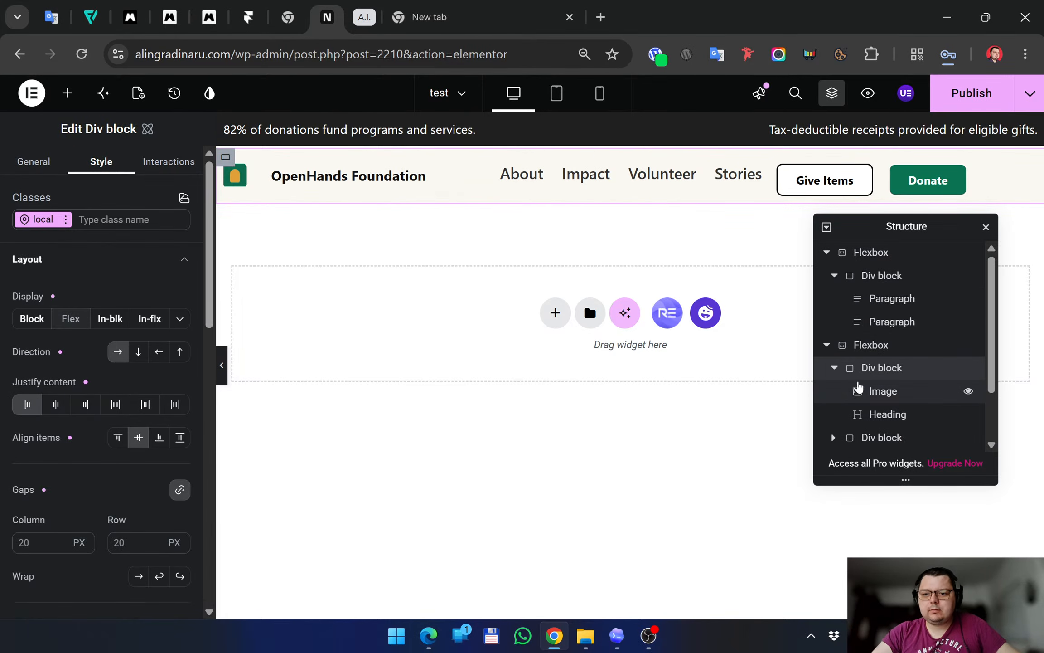
{"action": "left_click", "coordinate": [835, 368]}
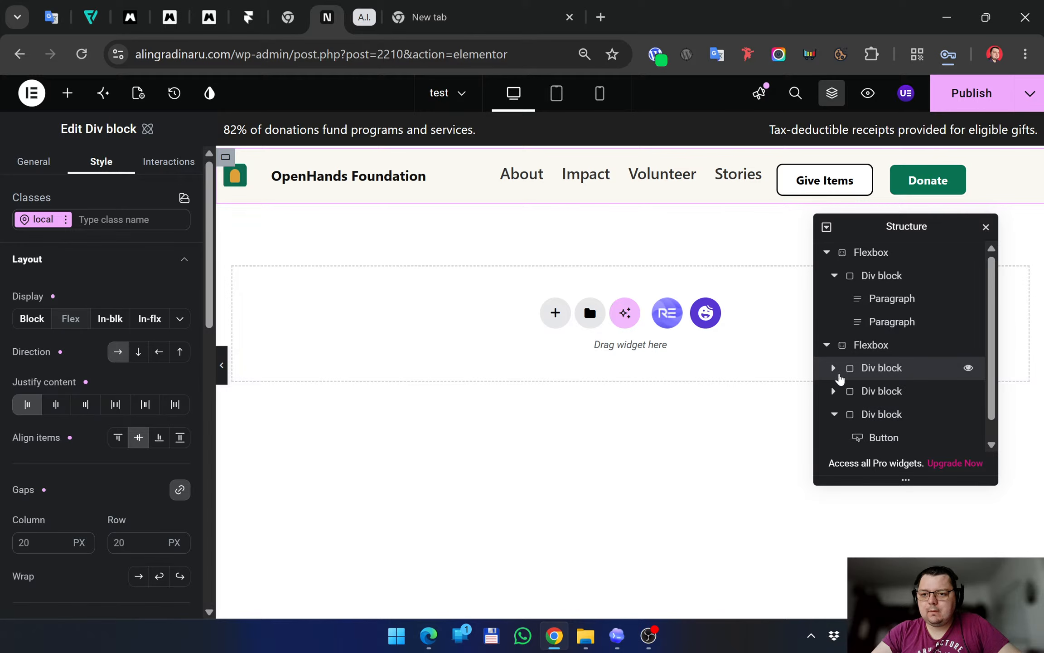
{"action": "left_click", "coordinate": [834, 276]}
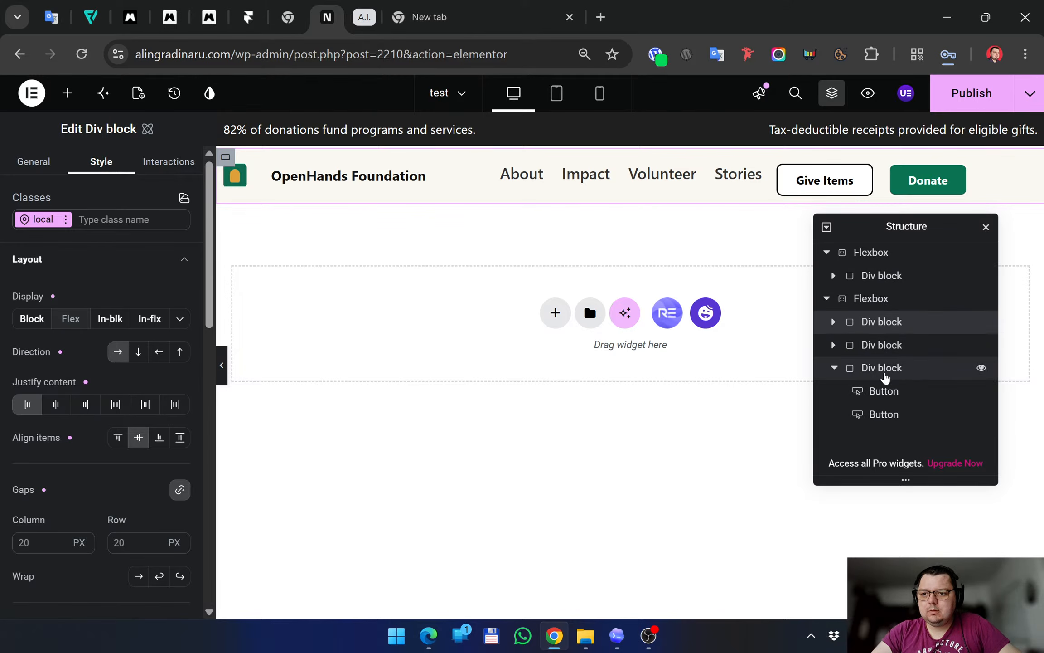
{"action": "left_click", "coordinate": [837, 367]}
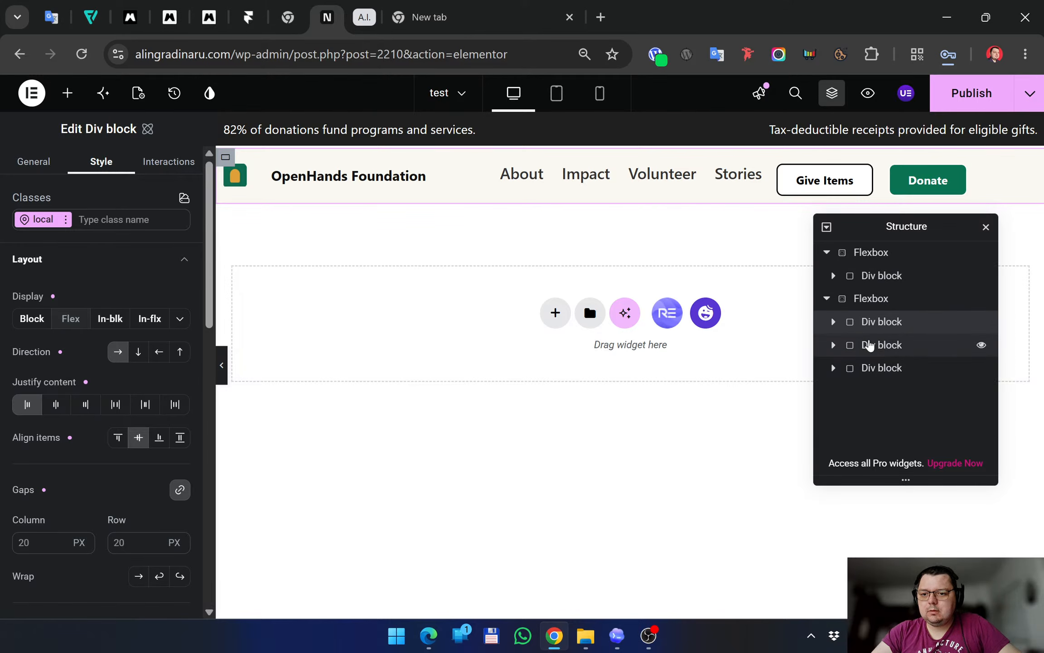
{"action": "left_click", "coordinate": [874, 303]}
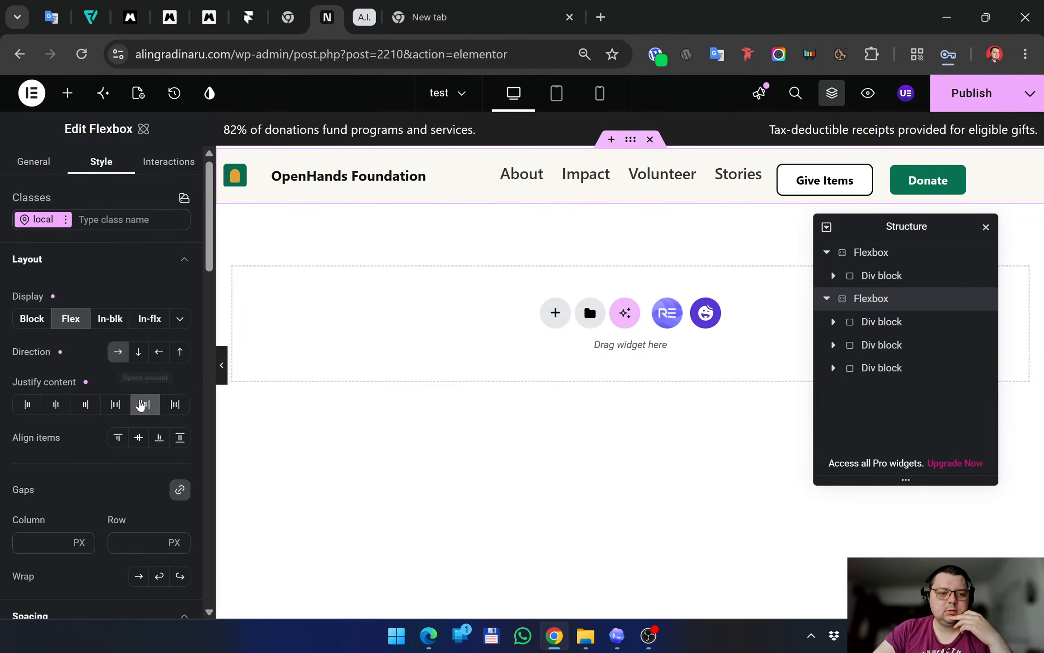
Try Space evenly and Center content justification and Center item alignment on the header flexbox, and clear its content justification
{"action": "left_click", "coordinate": [175, 404]}
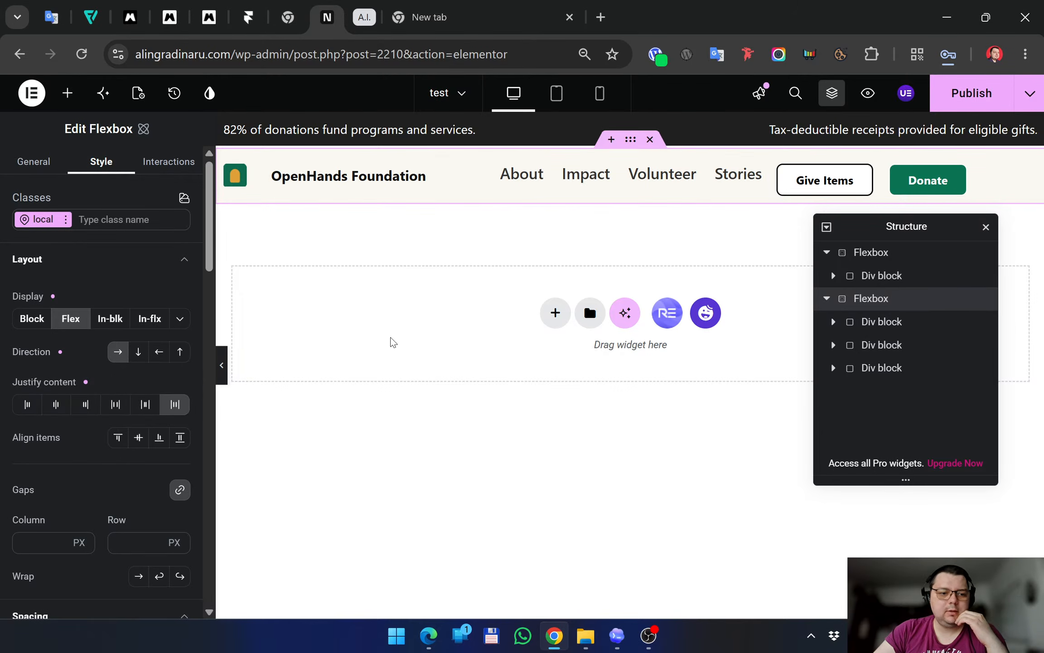
{"action": "left_click", "coordinate": [142, 439]}
{"action": "left_click", "coordinate": [141, 439]}
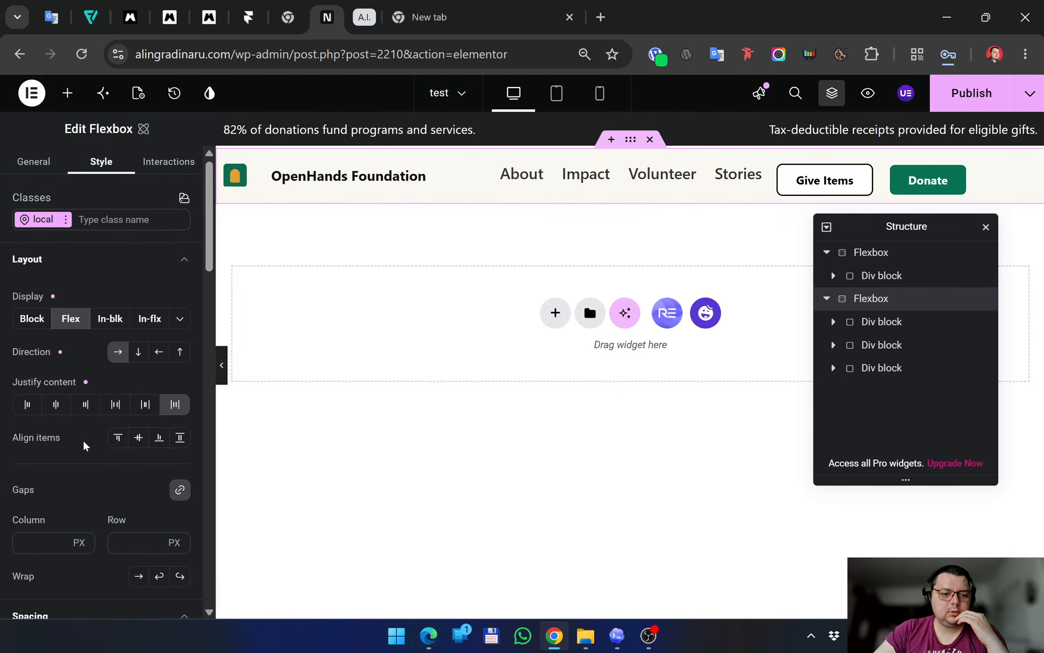
{"action": "left_click", "coordinate": [57, 406]}
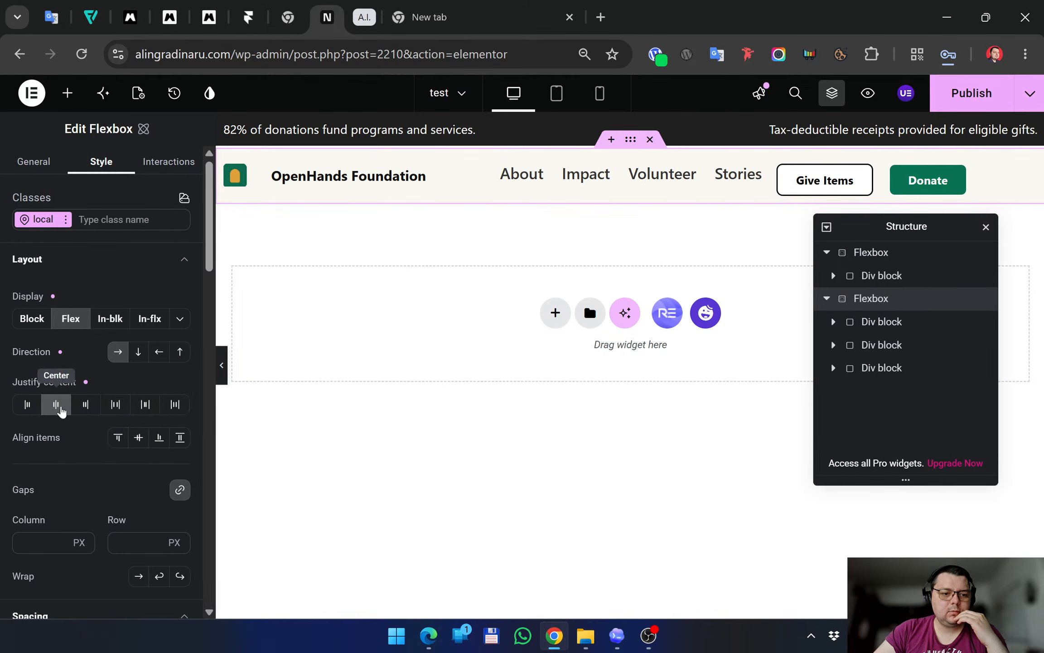
{"action": "left_click", "coordinate": [61, 411]}
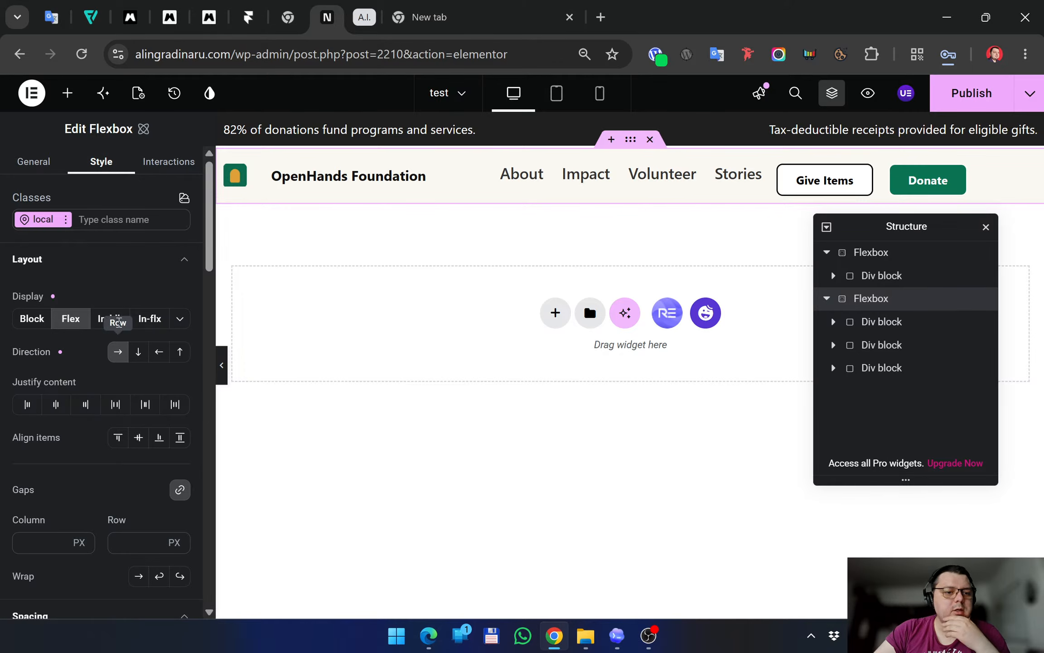
Try the inline-flex display on the header flexbox, switch it to Inline-block, and preview the header at full width
{"action": "left_click", "coordinate": [161, 322]}
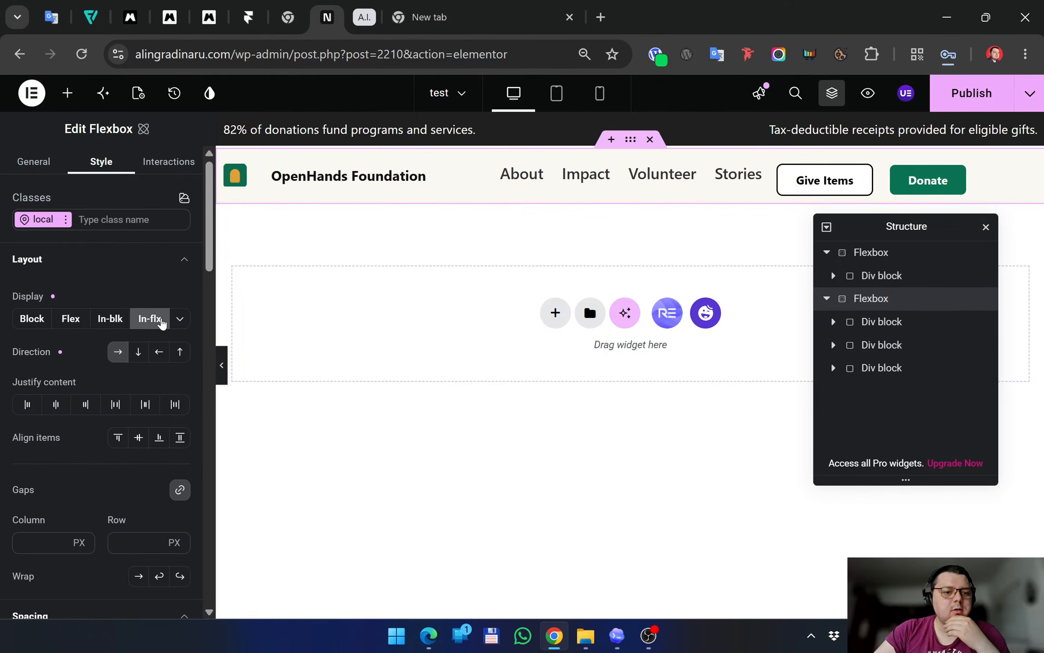
{"action": "left_click", "coordinate": [116, 404]}
{"action": "left_click", "coordinate": [108, 319]}
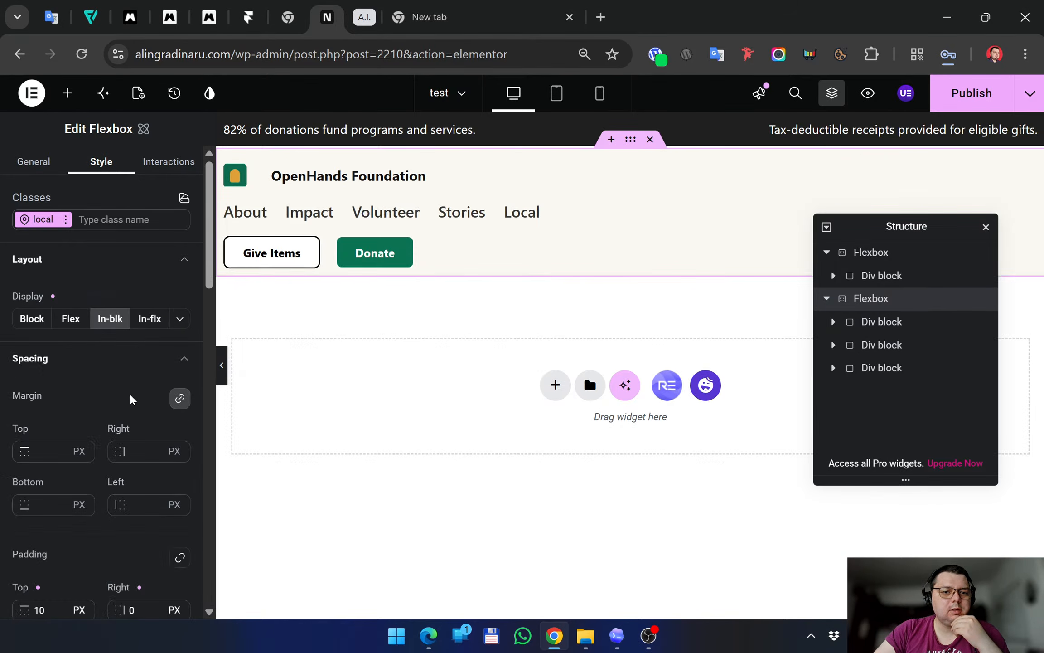
{"action": "left_click", "coordinate": [222, 366]}
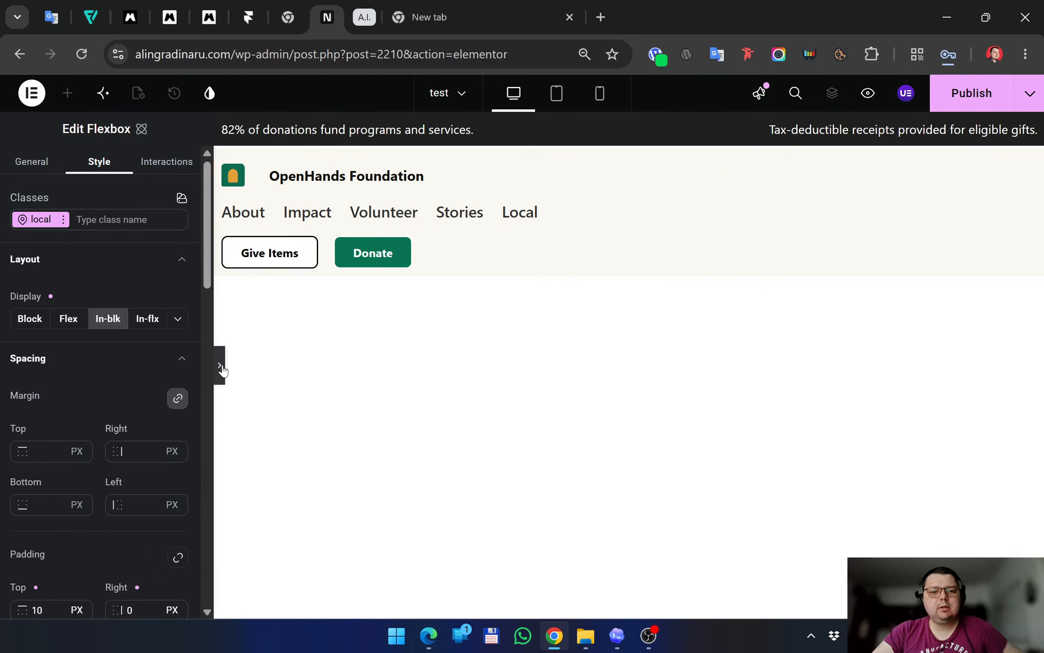
{"action": "left_click", "coordinate": [5, 374]}
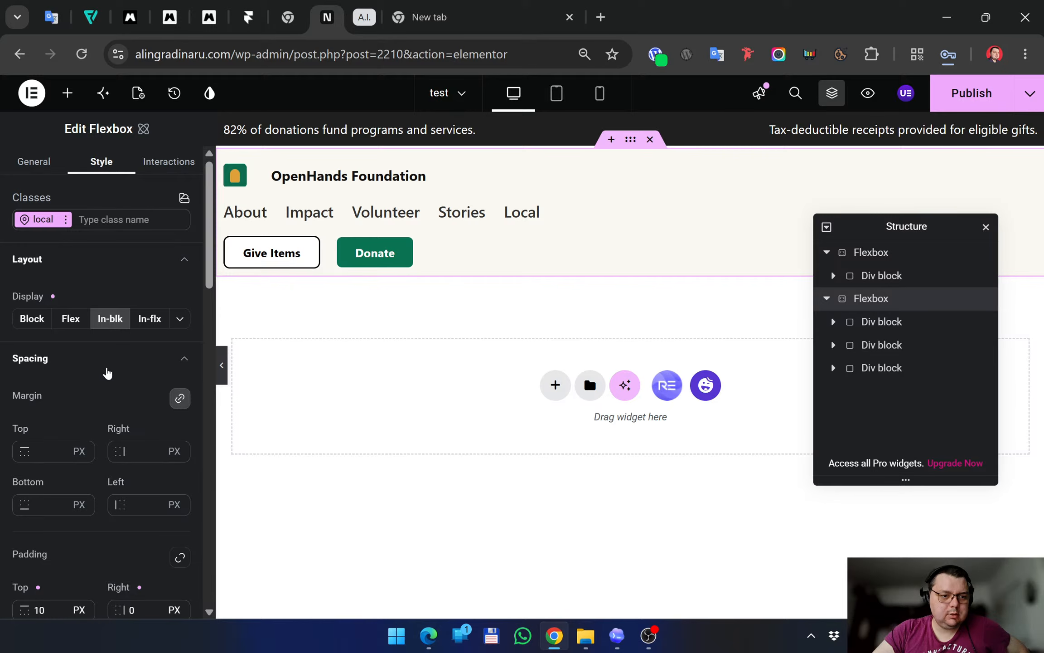
Examine the header flexbox's spacing, size, position, typography and background style settings
{"action": "scroll", "coordinate": [107, 372], "scroll_direction": "down", "scroll_amount": 2}
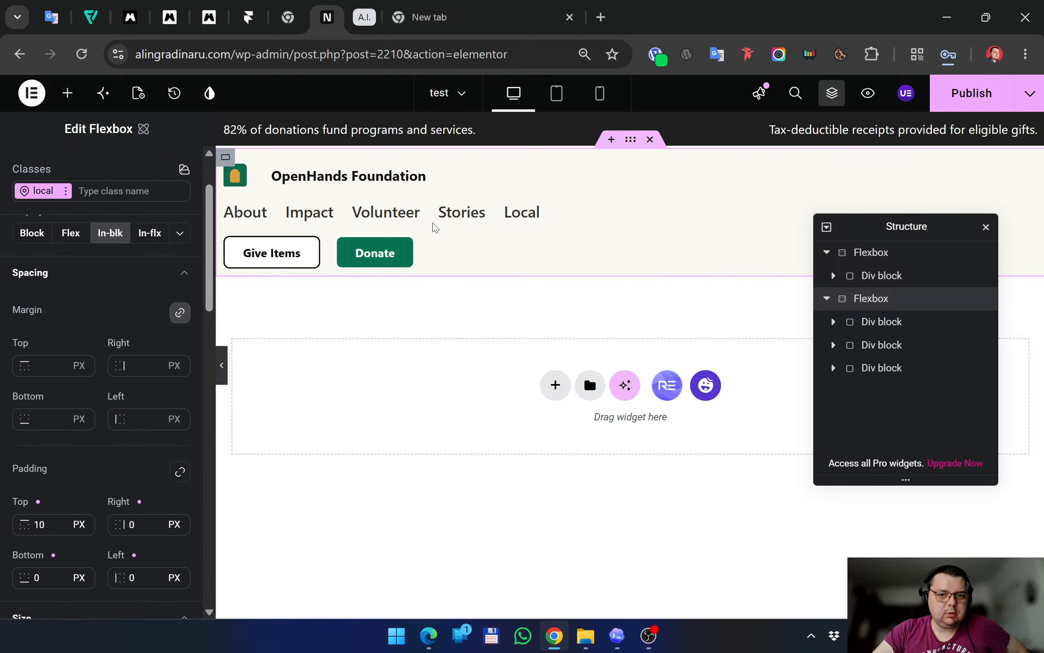
{"action": "scroll", "coordinate": [102, 377], "scroll_direction": "down", "scroll_amount": 4}
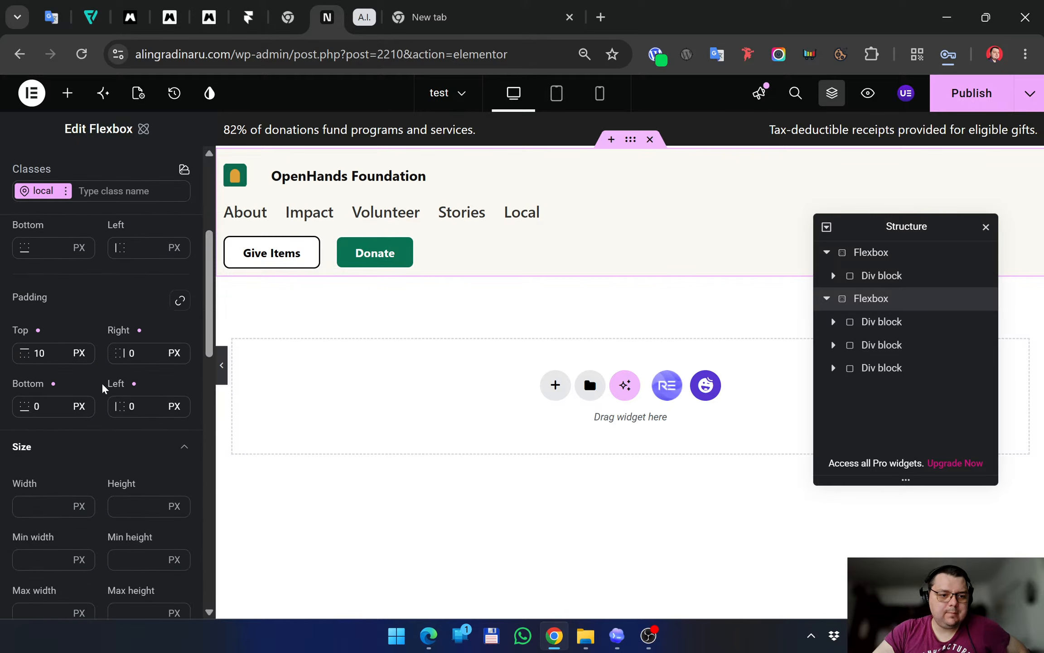
{"action": "scroll", "coordinate": [103, 387], "scroll_direction": "down", "scroll_amount": 4}
{"action": "scroll", "coordinate": [102, 385], "scroll_direction": "up", "scroll_amount": 2}
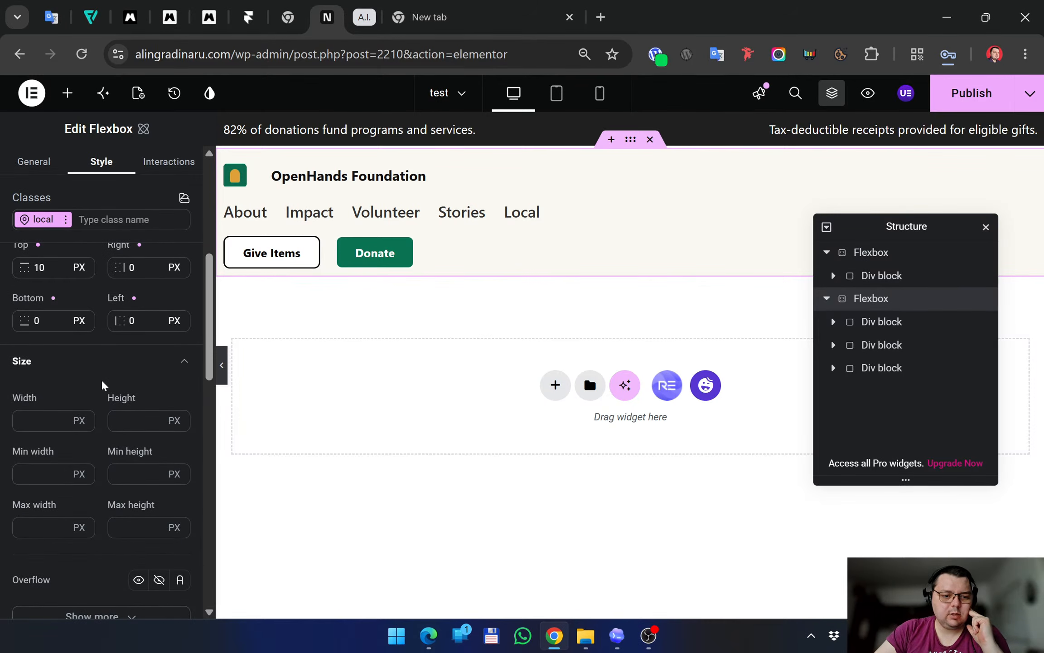
{"action": "scroll", "coordinate": [102, 385], "scroll_direction": "down", "scroll_amount": 9}
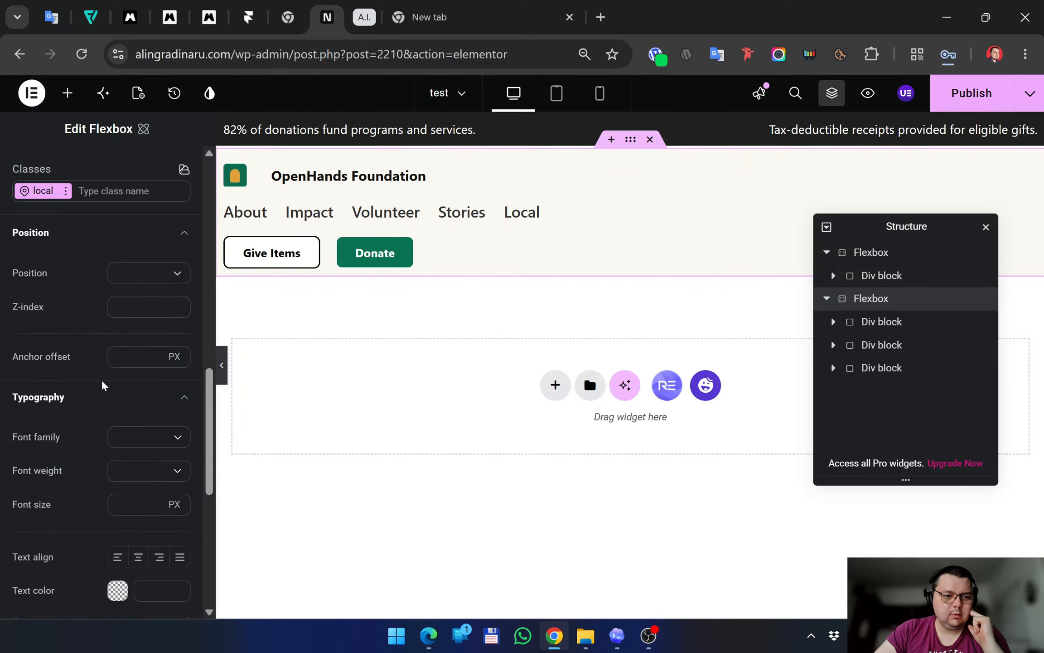
{"action": "scroll", "coordinate": [102, 384], "scroll_direction": "down", "scroll_amount": 8}
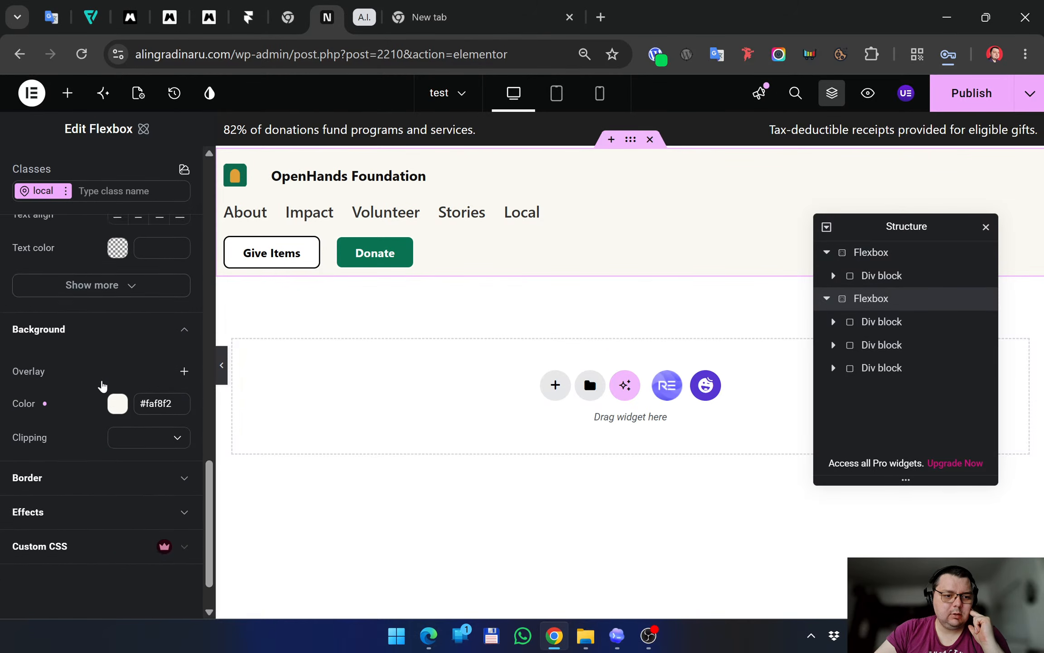
{"action": "scroll", "coordinate": [103, 385], "scroll_direction": "up", "scroll_amount": 15}
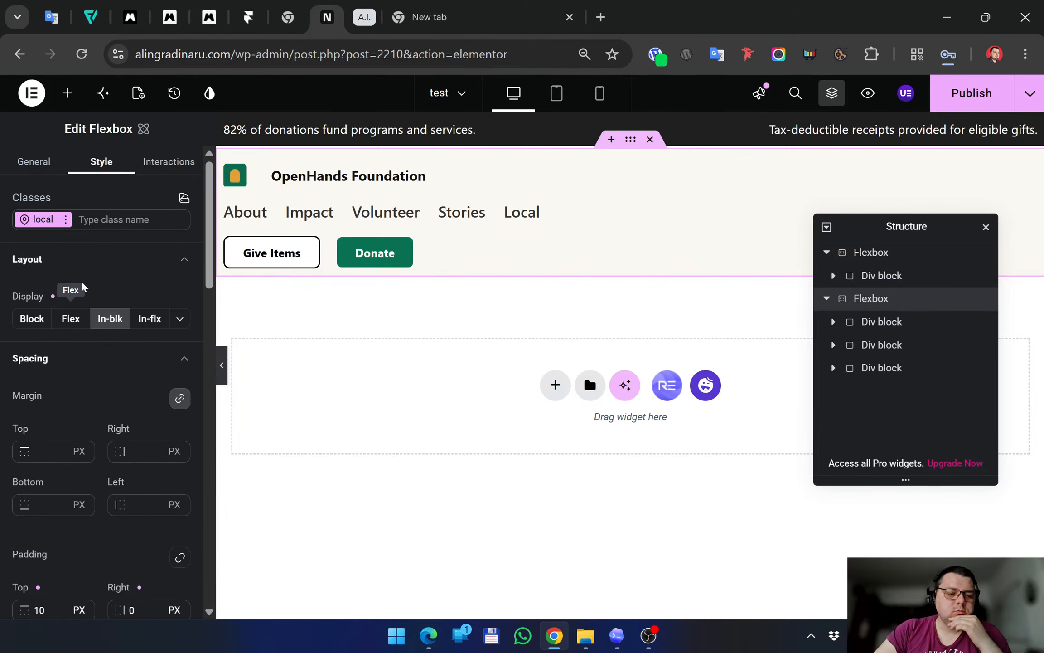
Try the inline-flex display with Space evenly and Space between justification on the header flexbox, toggling its visibility off and on
{"action": "left_click", "coordinate": [148, 323]}
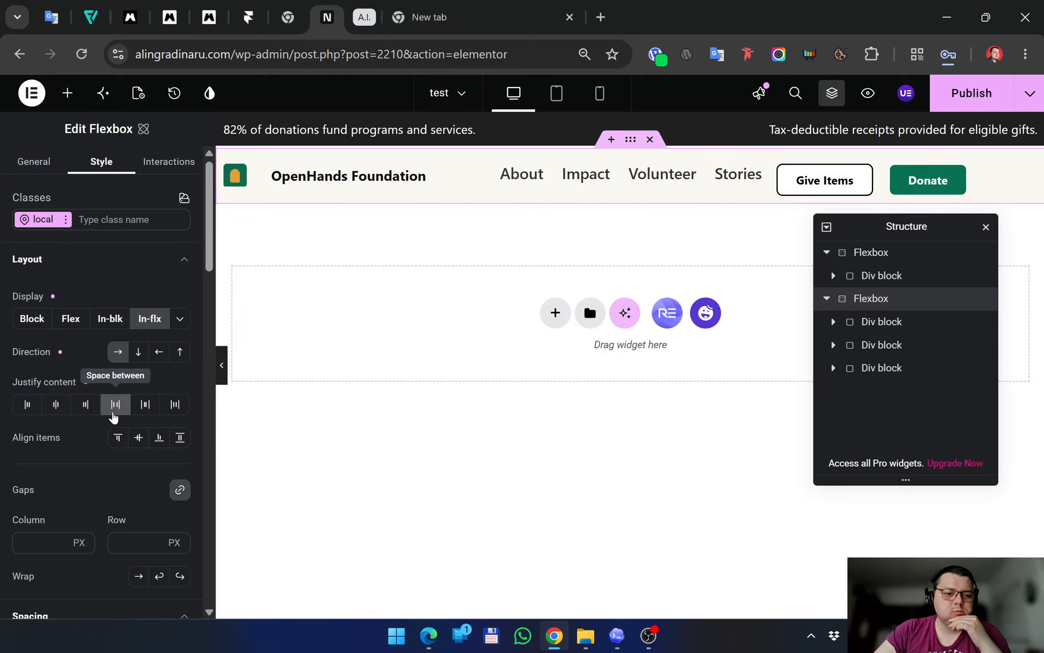
{"action": "left_click", "coordinate": [175, 406]}
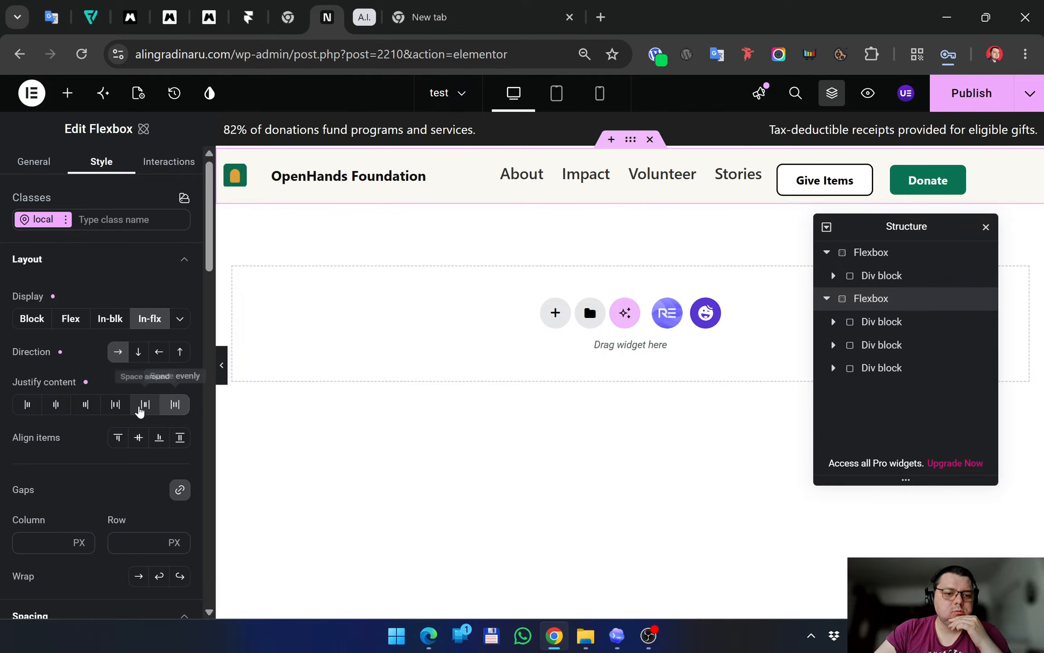
{"action": "left_click", "coordinate": [116, 408]}
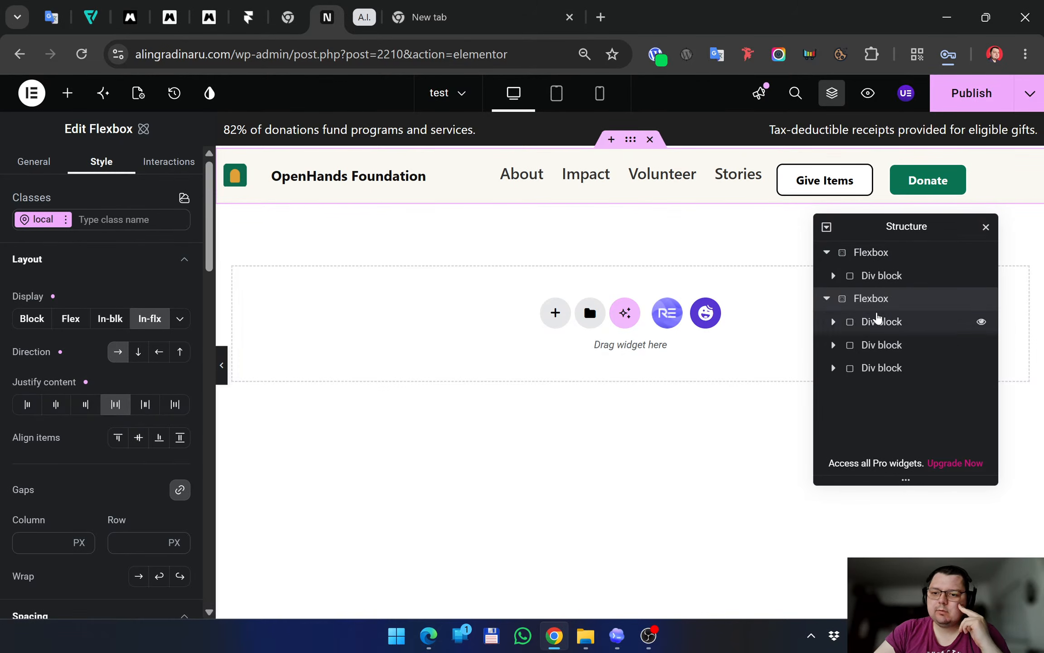
{"action": "left_click", "coordinate": [979, 300]}
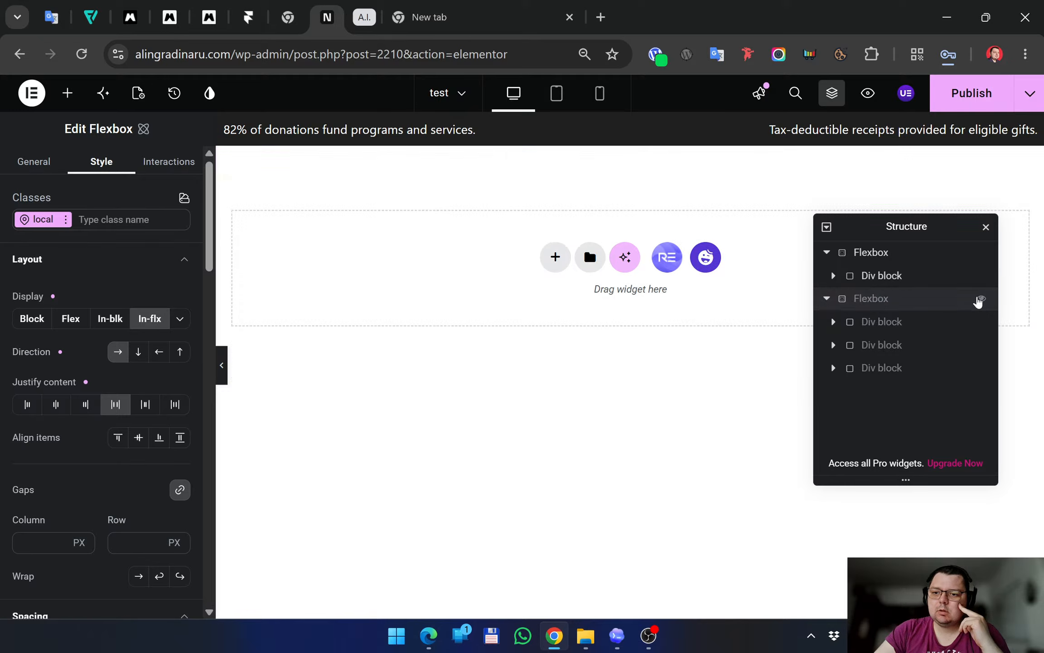
{"action": "left_click", "coordinate": [979, 299]}
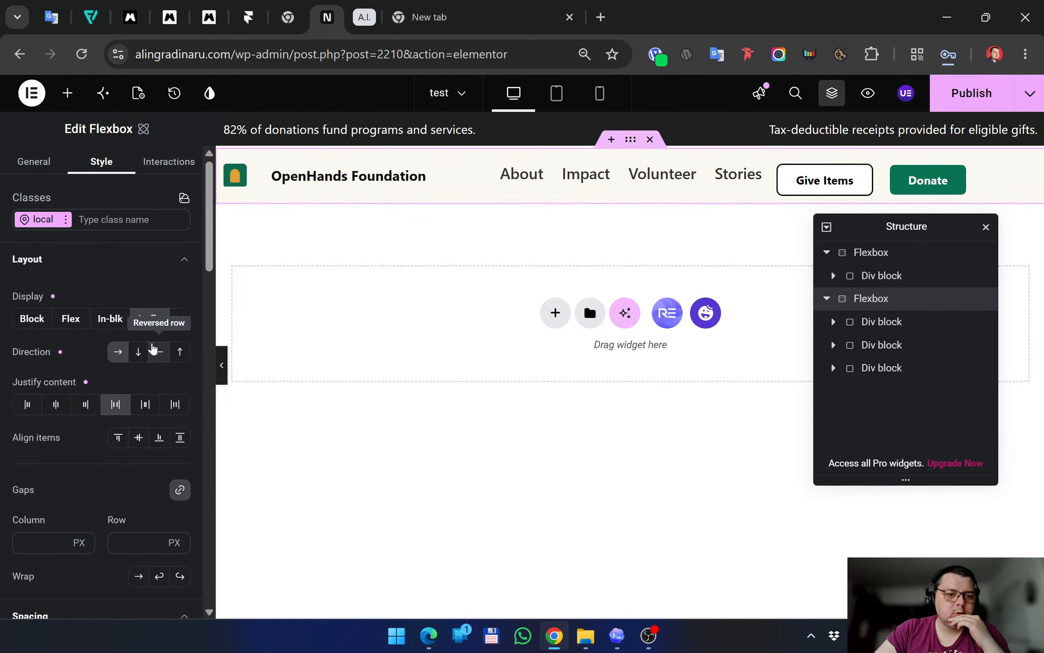
Try the Column direction on the header flexbox, return it to Row, and try Center item alignment before clearing it
{"action": "left_click", "coordinate": [138, 352]}
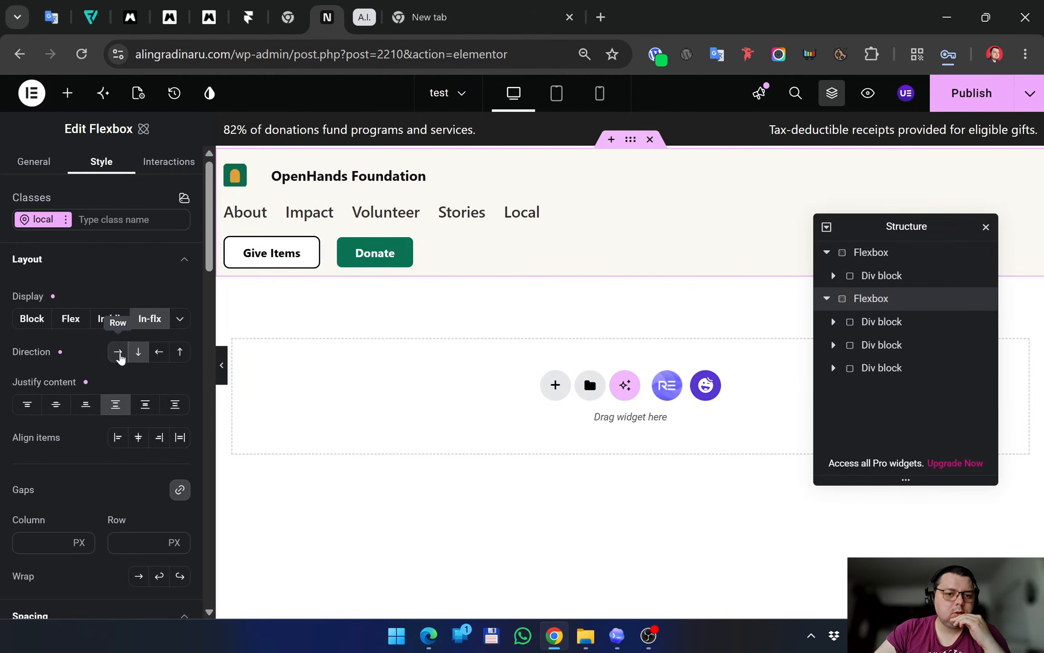
{"action": "left_click", "coordinate": [119, 353]}
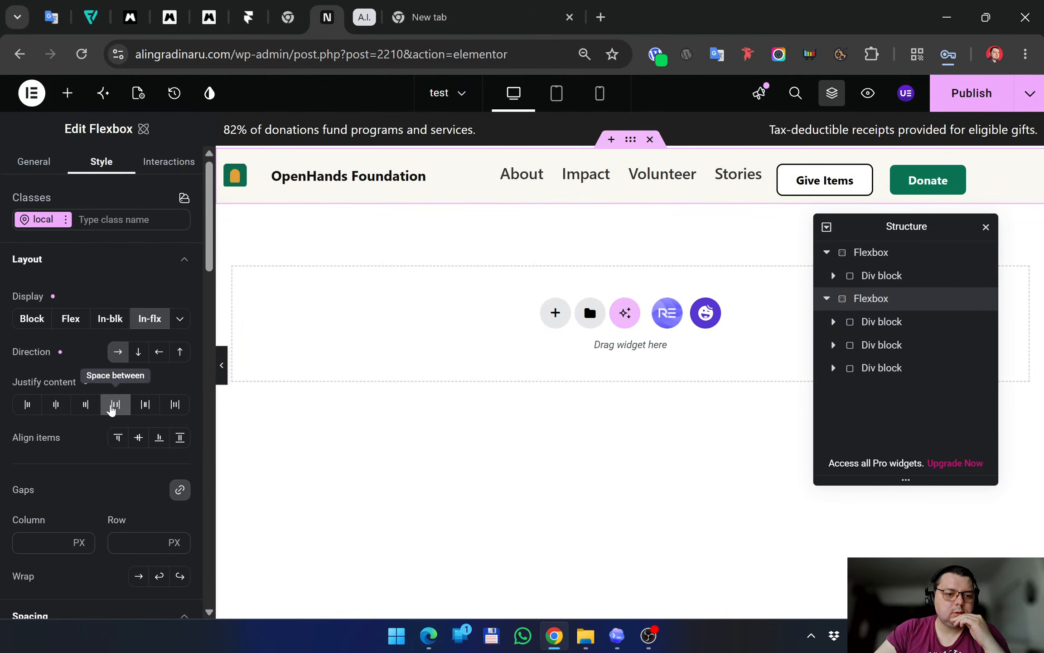
{"action": "left_click", "coordinate": [149, 444]}
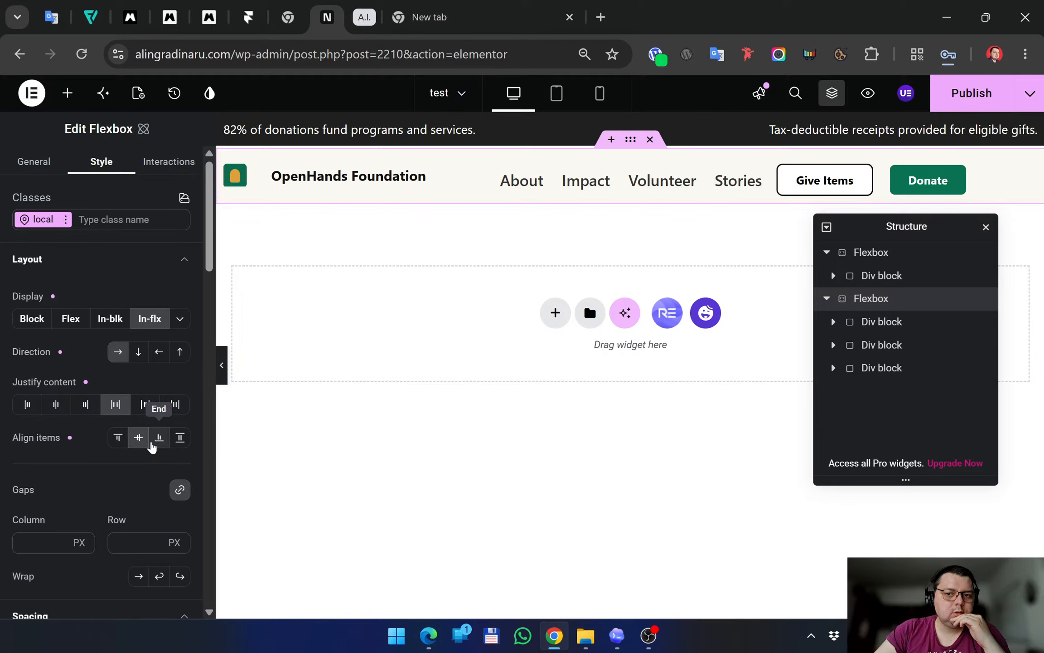
{"action": "left_click", "coordinate": [150, 444]}
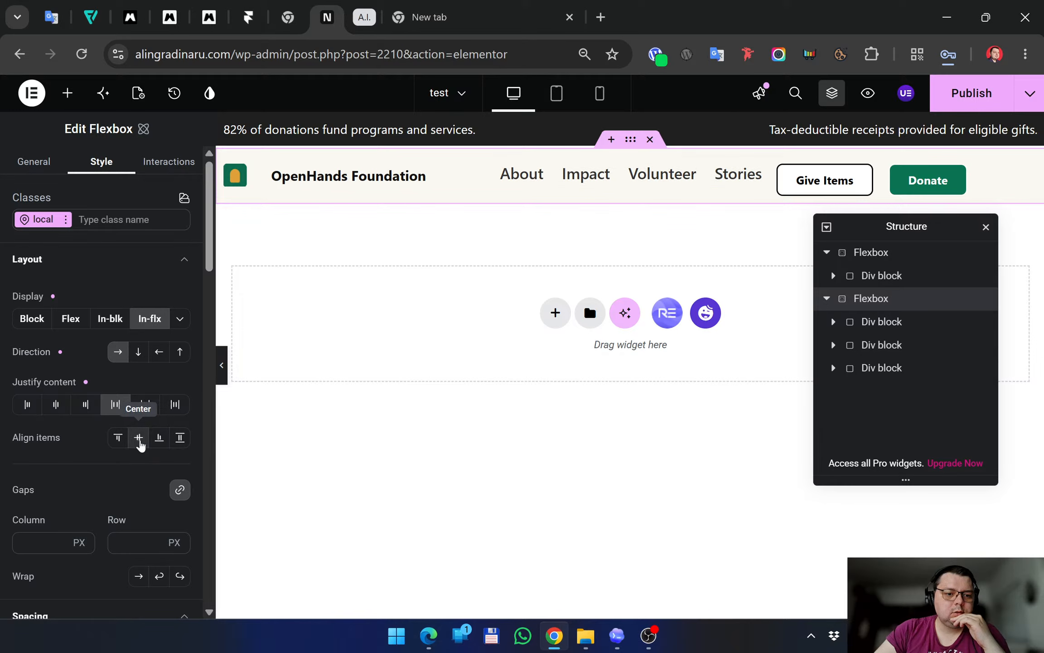
{"action": "left_click", "coordinate": [139, 443]}
{"action": "left_click", "coordinate": [139, 443]}
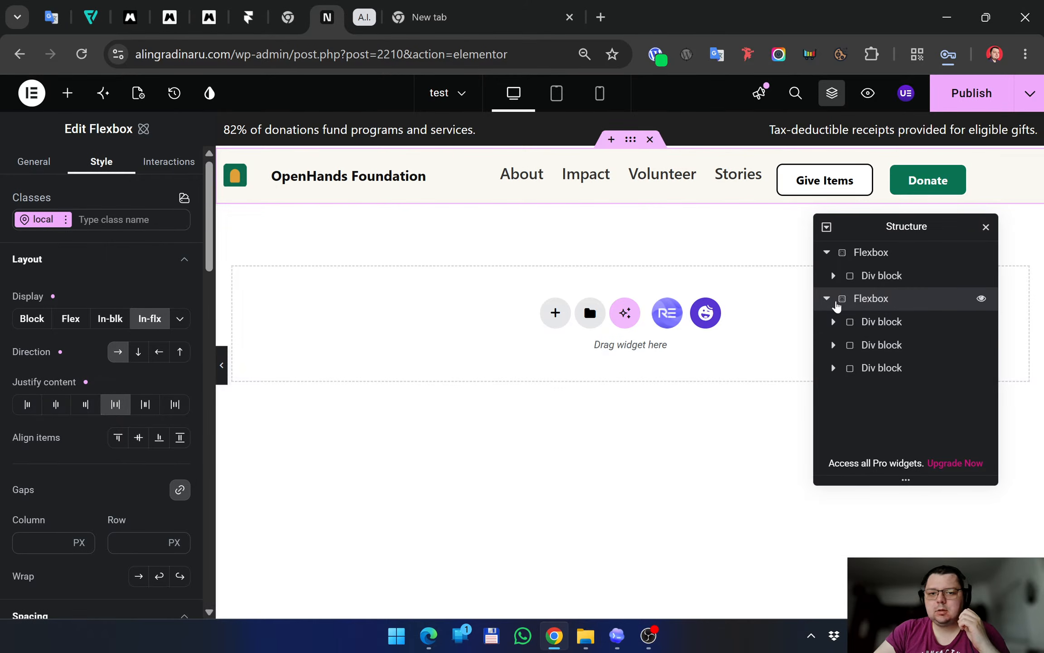
Set the header flexbox's display to Flex, try its Wrap and Reversed wrap options, and clear the wrap setting
{"action": "left_click", "coordinate": [70, 318]}
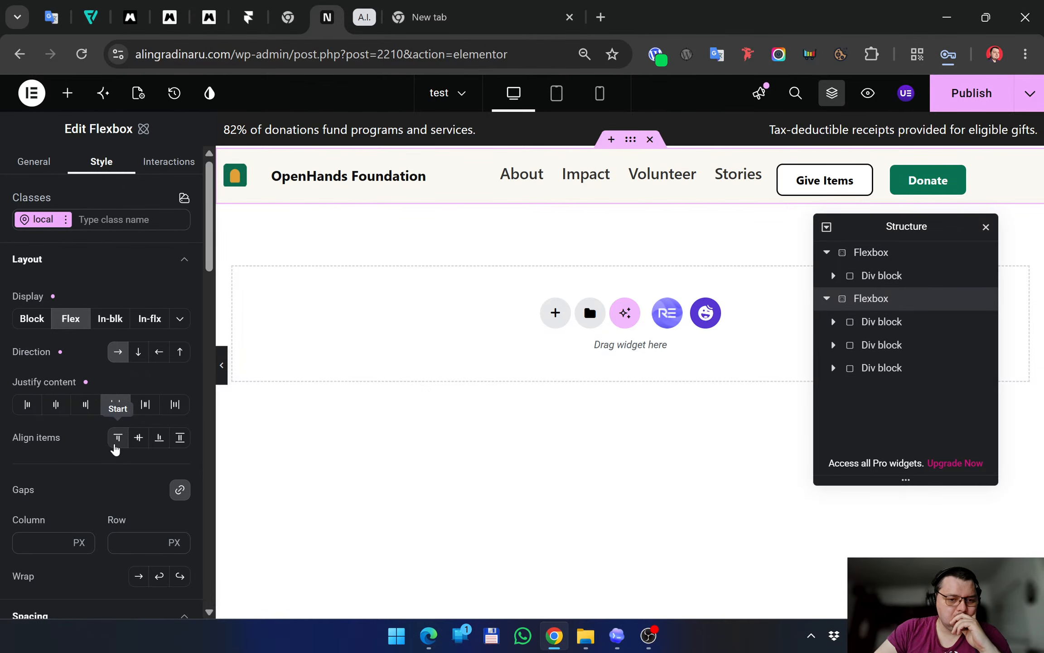
{"action": "scroll", "coordinate": [89, 443], "scroll_direction": "down", "scroll_amount": 5}
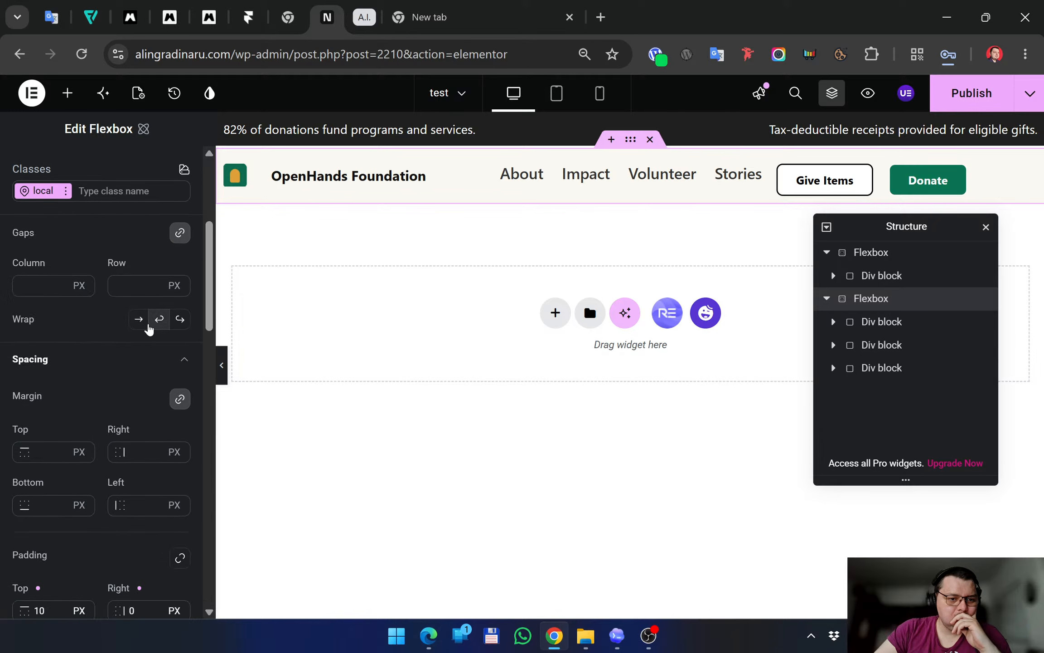
{"action": "left_click", "coordinate": [160, 319]}
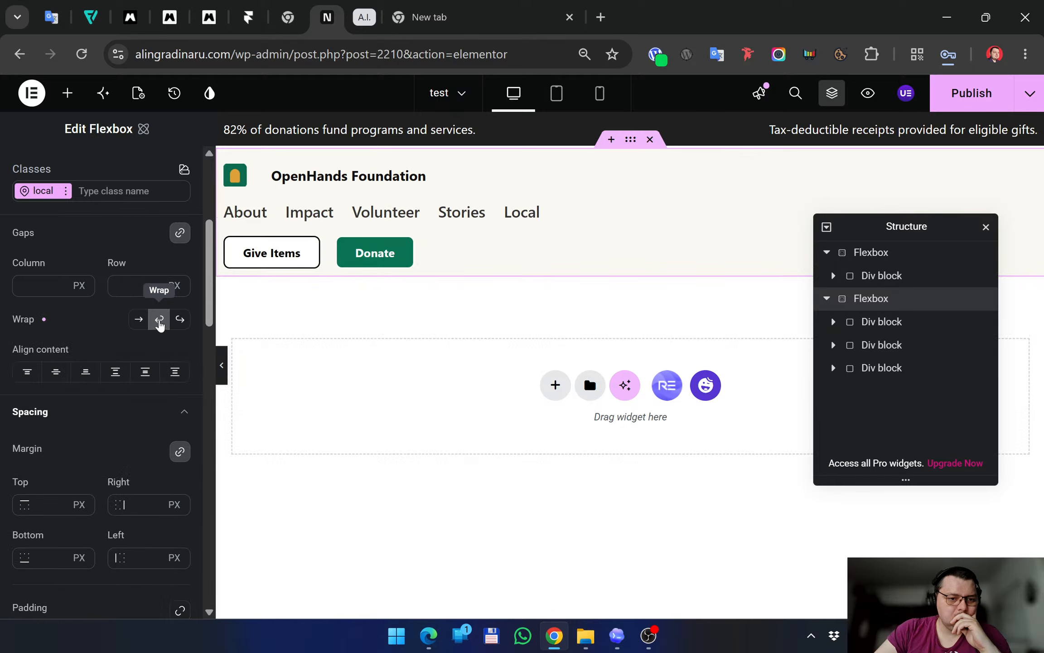
{"action": "left_click", "coordinate": [181, 320]}
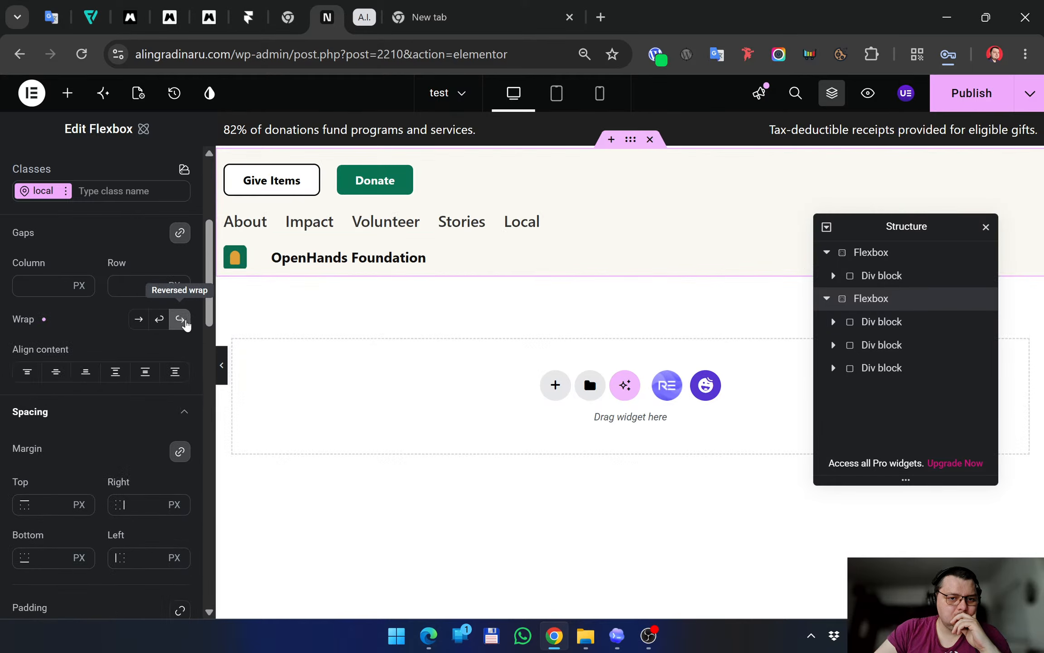
{"action": "left_click", "coordinate": [183, 321]}
Try removing the header flexbox's background color and preview the header at full width
{"action": "scroll", "coordinate": [97, 381], "scroll_direction": "down", "scroll_amount": 10}
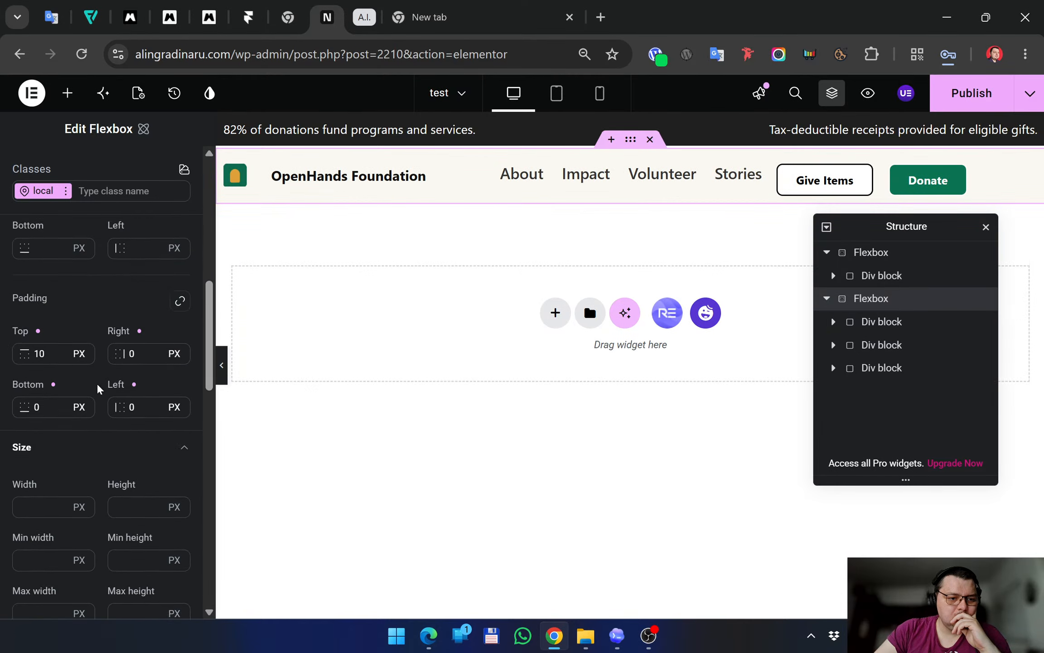
{"action": "scroll", "coordinate": [100, 379], "scroll_direction": "down", "scroll_amount": 7}
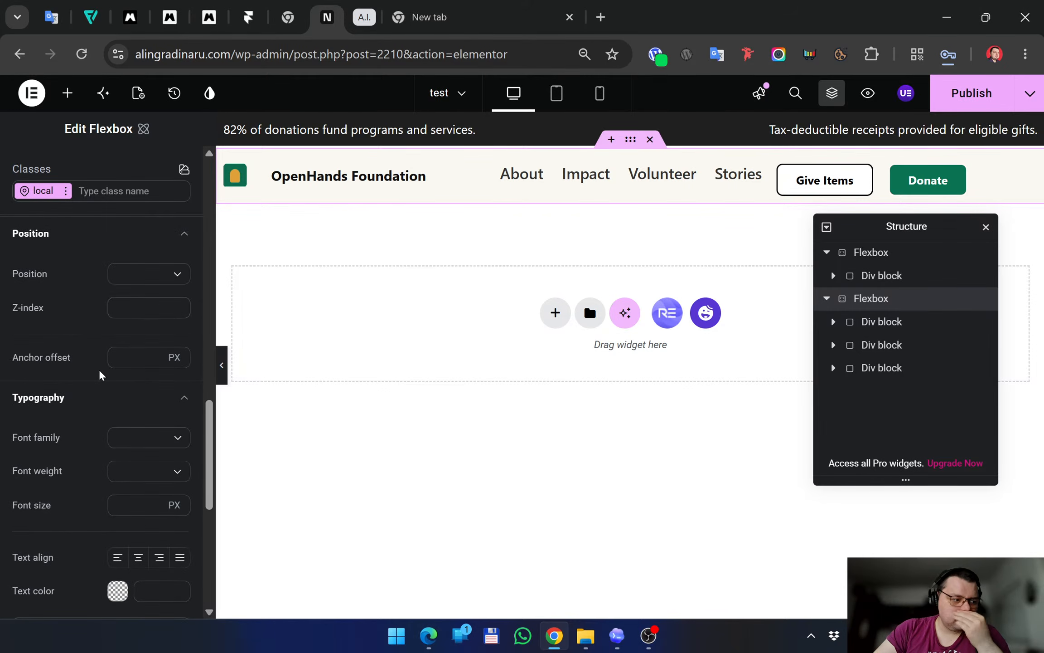
{"action": "scroll", "coordinate": [100, 371], "scroll_direction": "down", "scroll_amount": 5}
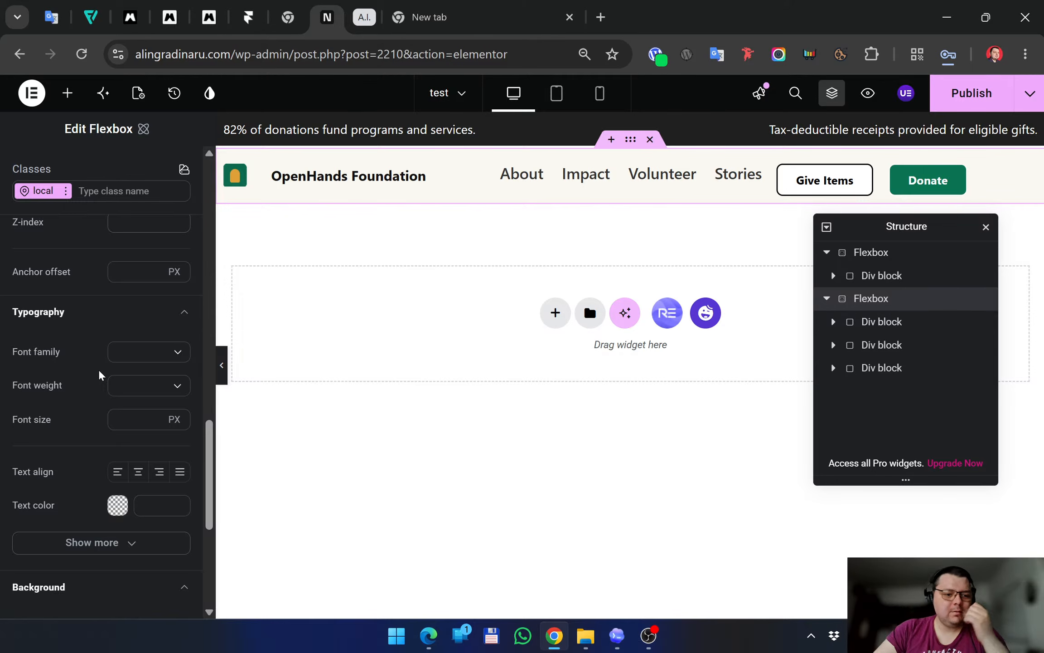
{"action": "scroll", "coordinate": [99, 371], "scroll_direction": "down", "scroll_amount": 2}
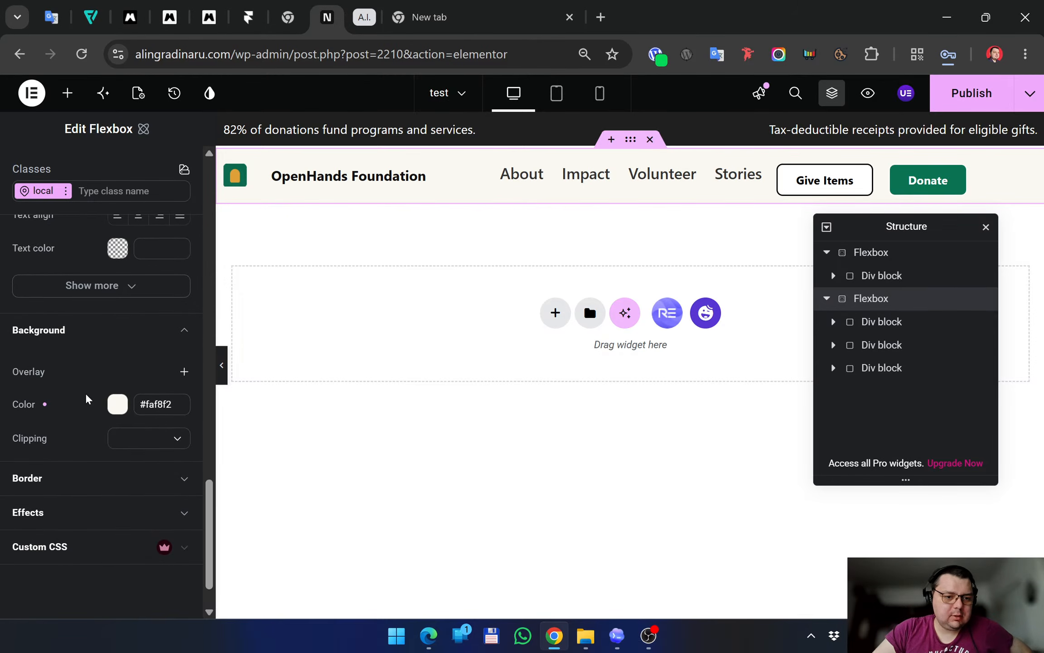
{"action": "double_click", "coordinate": [155, 404]}
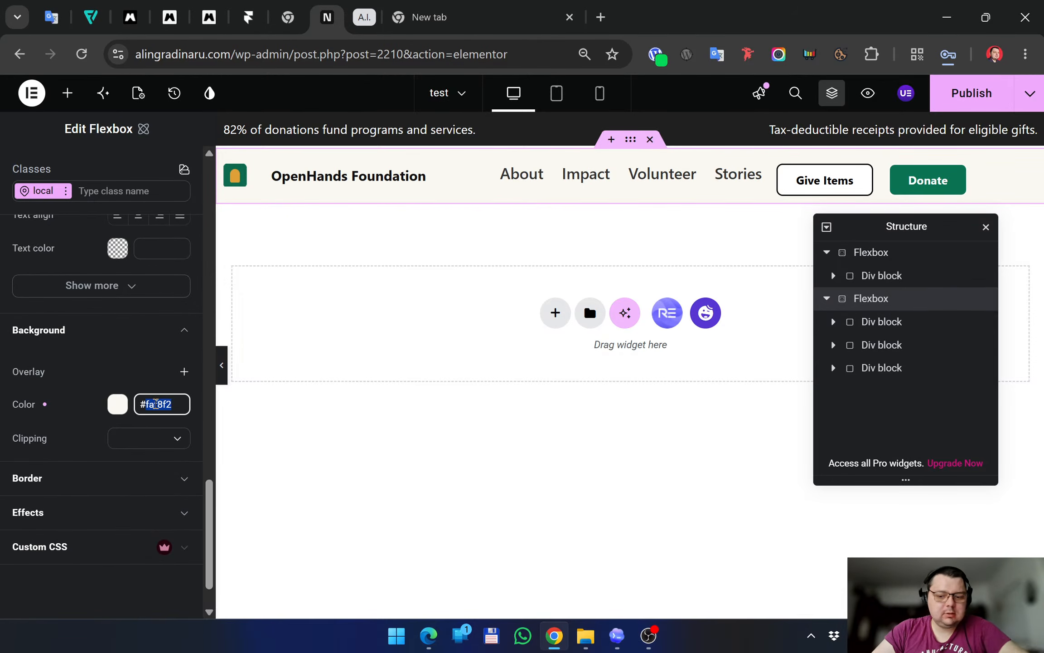
{"action": "key", "text": "BackSpace"}
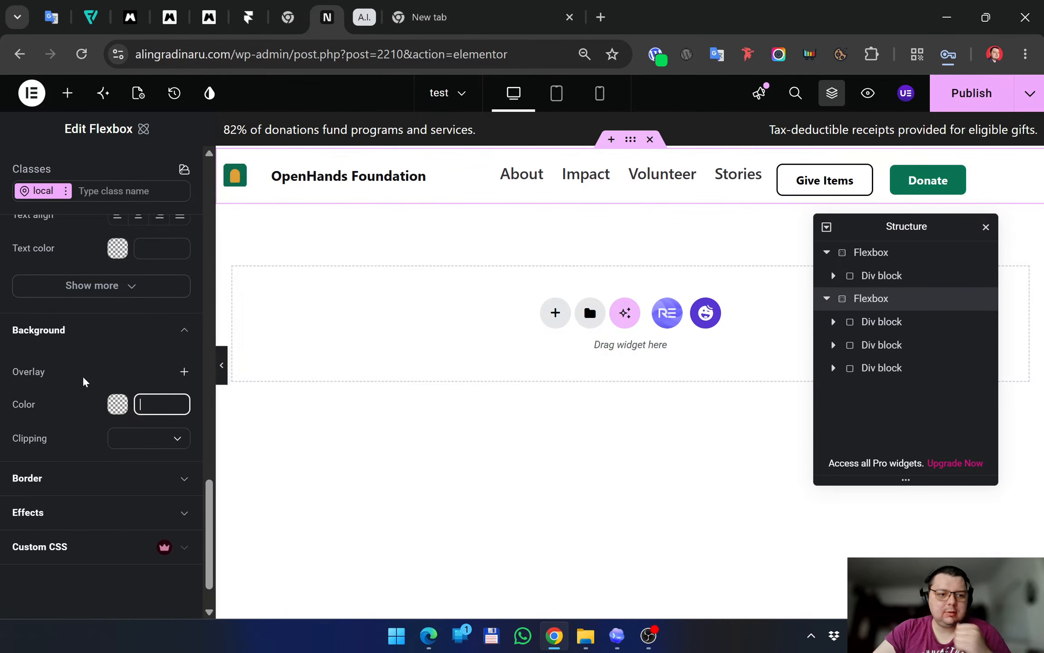
{"action": "left_click", "coordinate": [92, 584]}
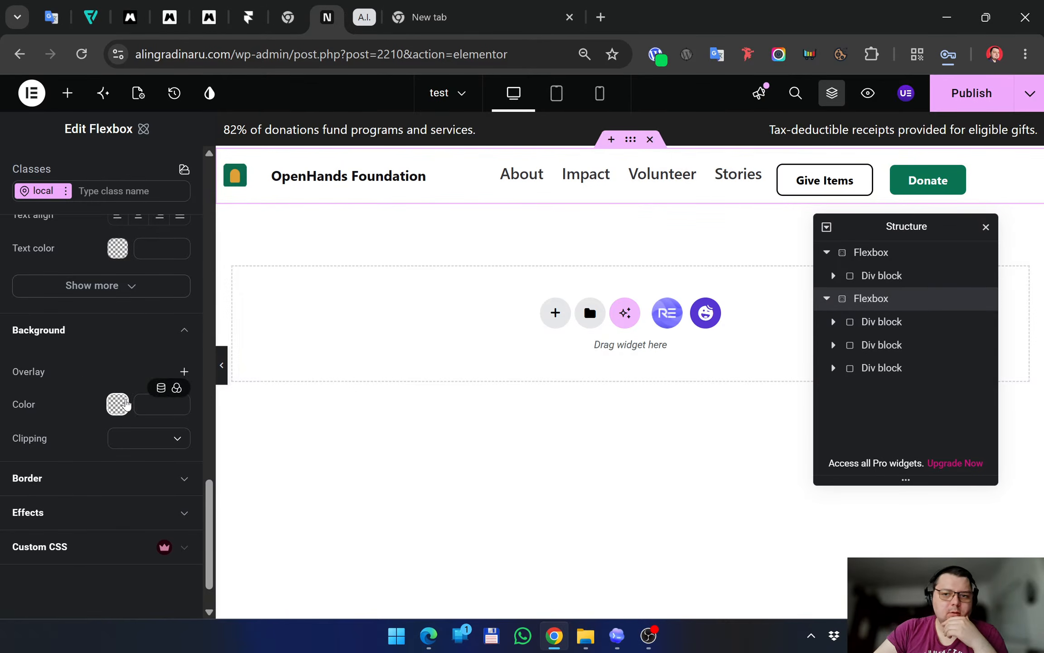
{"action": "left_click", "coordinate": [225, 368]}
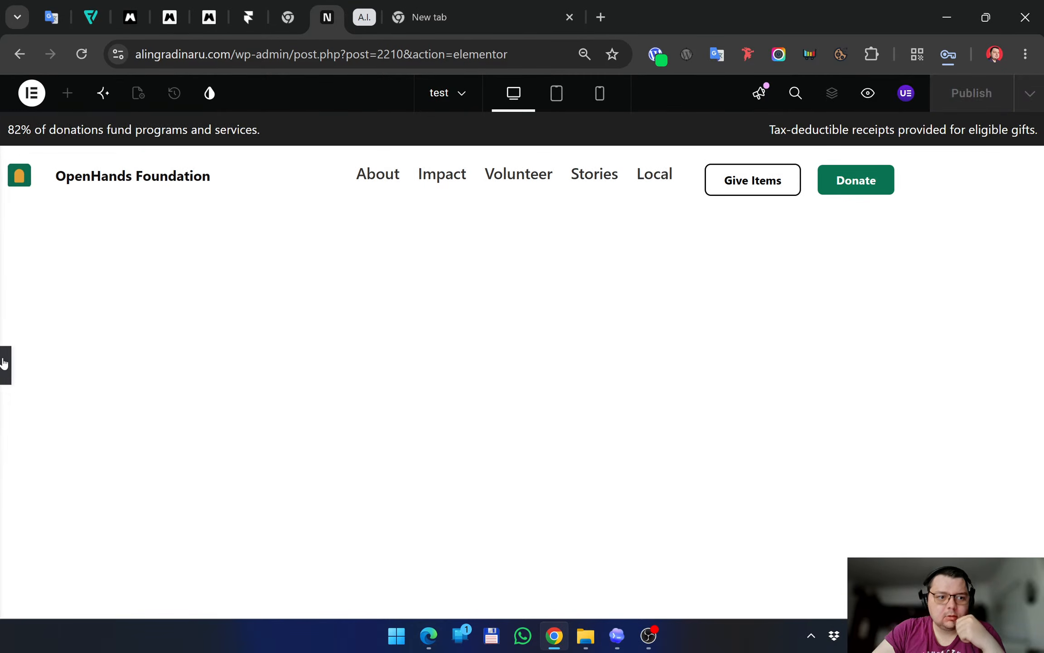
{"action": "left_click", "coordinate": [4, 364]}
Undo the background color removal and the clearing of Reversed wrap on the header flexbox
{"action": "key", "text": "ctrl+shift+z"}
{"action": "key", "text": "ctrl+shift+z"}
{"action": "key", "text": "ctrl+shift+z"}
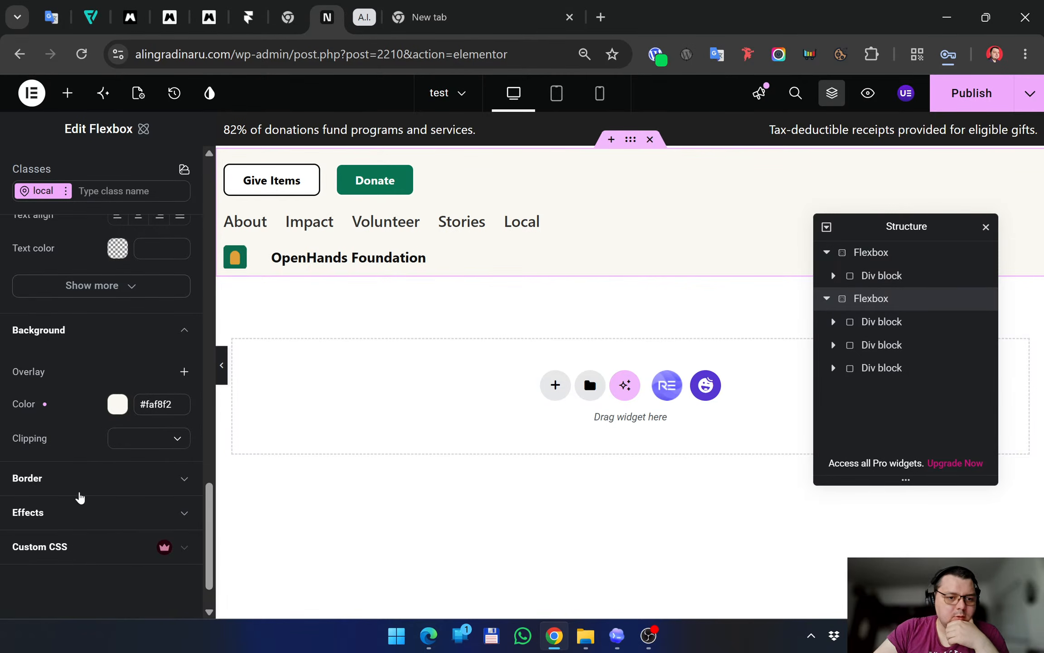
Clear the Space between content justification on the header flexbox
{"action": "scroll", "coordinate": [84, 487], "scroll_direction": "up", "scroll_amount": 6}
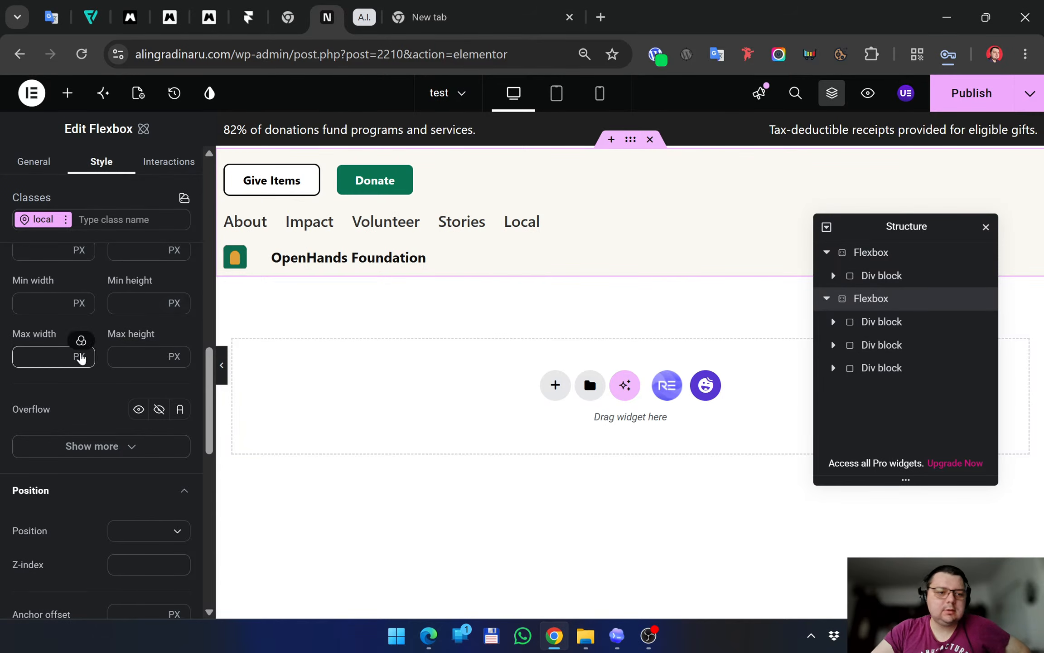
{"action": "scroll", "coordinate": [68, 386], "scroll_direction": "up", "scroll_amount": 10}
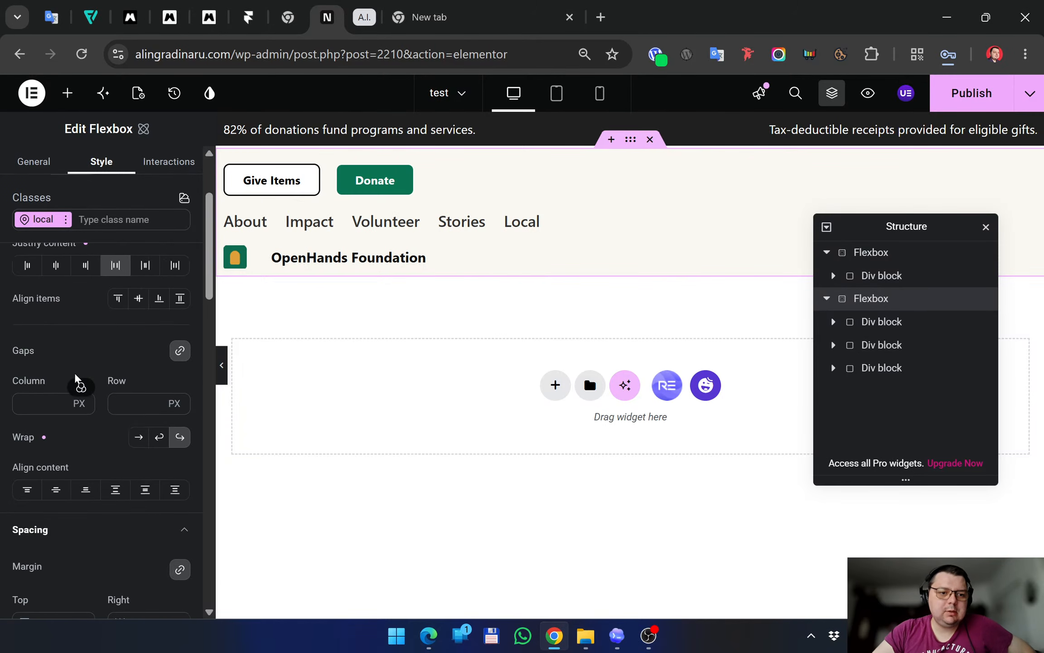
{"action": "scroll", "coordinate": [79, 367], "scroll_direction": "up", "scroll_amount": 4}
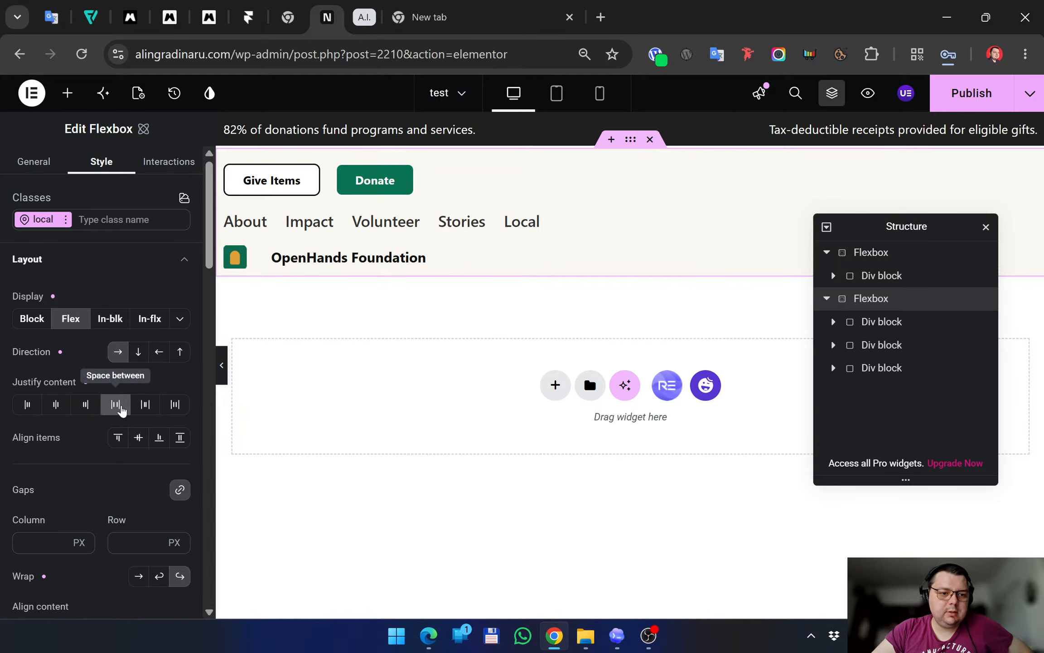
{"action": "left_click", "coordinate": [122, 409]}
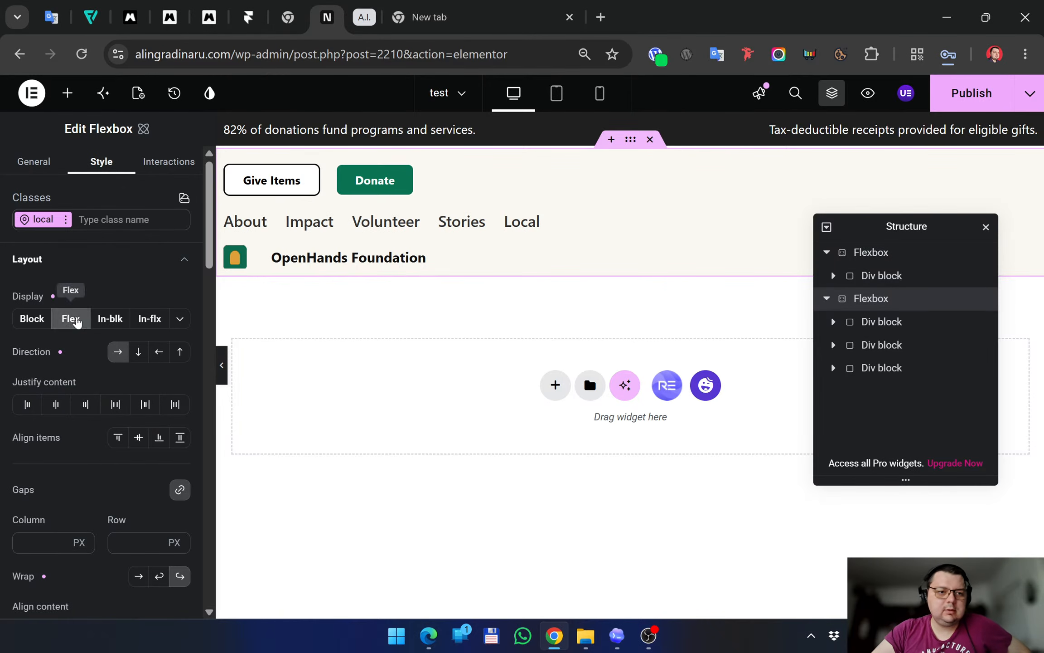
Try the Section HTML tag on the header flexbox and set the tag back to Div
{"action": "left_click", "coordinate": [26, 160]}
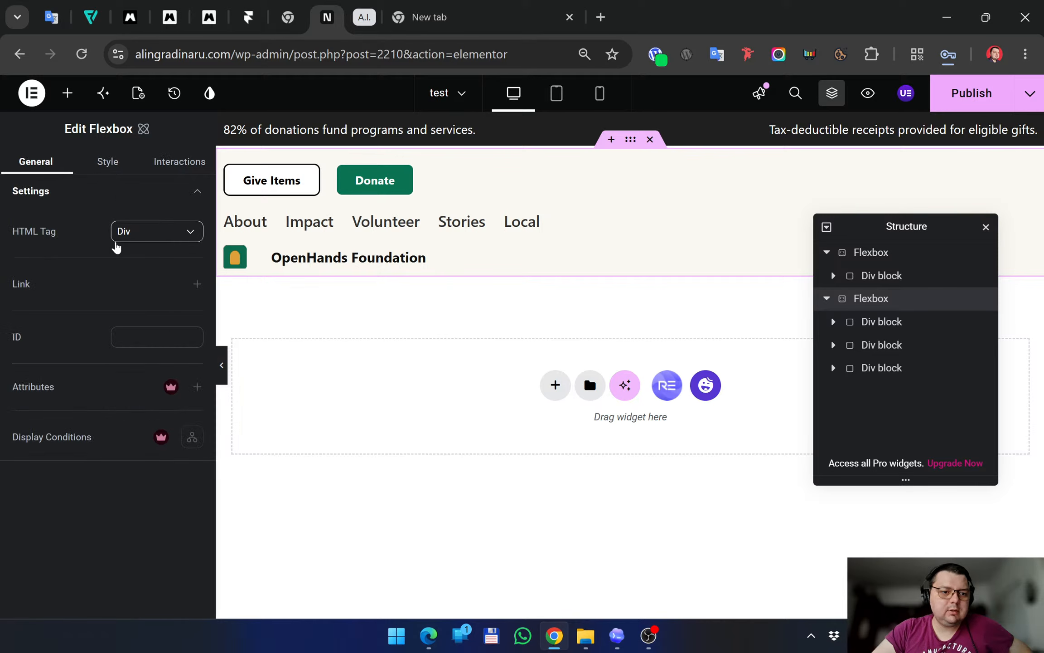
{"action": "left_click", "coordinate": [141, 232]}
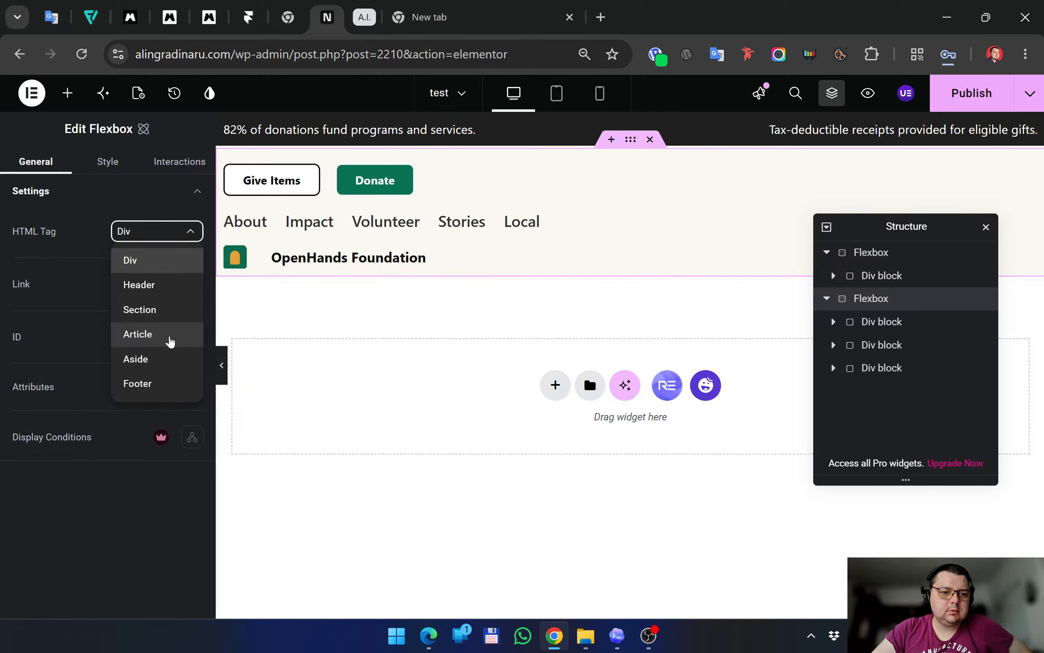
{"action": "left_click", "coordinate": [159, 313]}
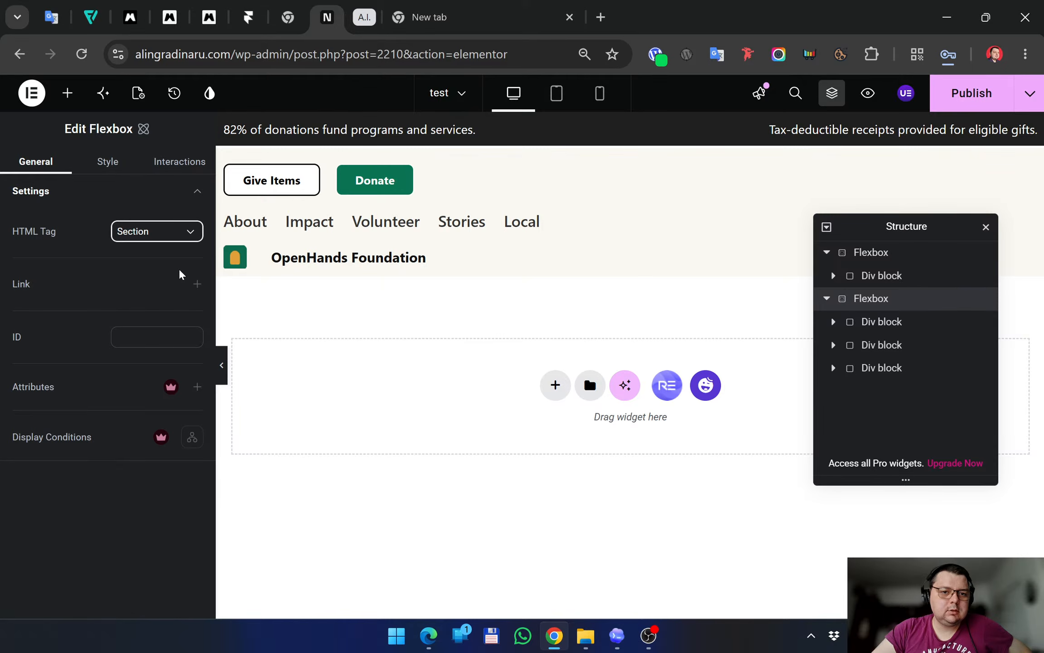
{"action": "left_click", "coordinate": [92, 162]}
{"action": "left_click", "coordinate": [34, 161]}
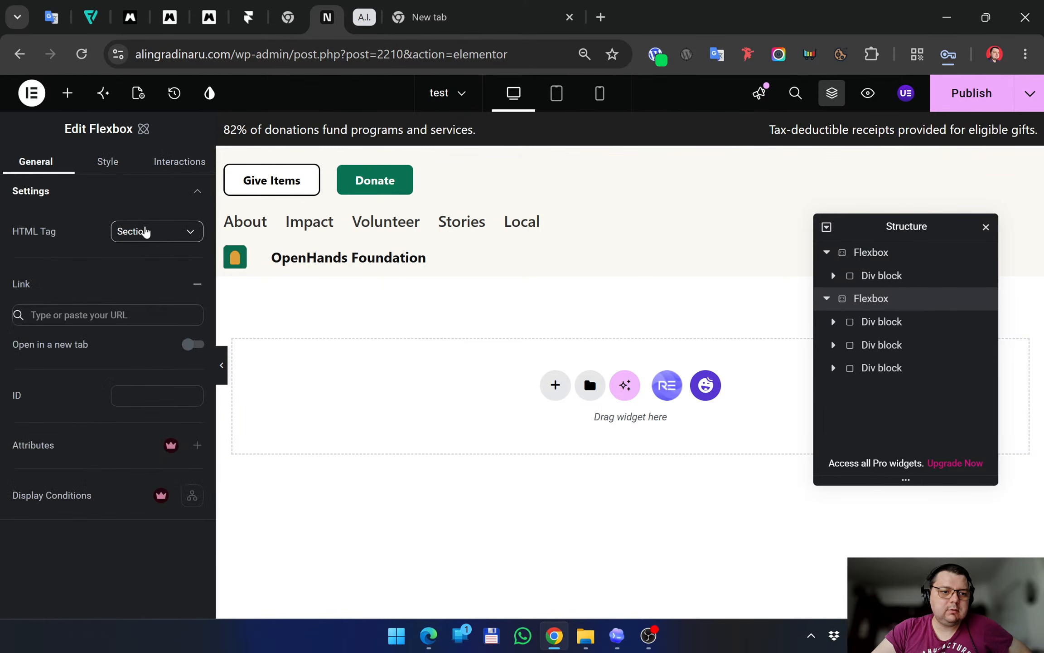
{"action": "left_click", "coordinate": [145, 232]}
{"action": "left_click", "coordinate": [177, 261]}
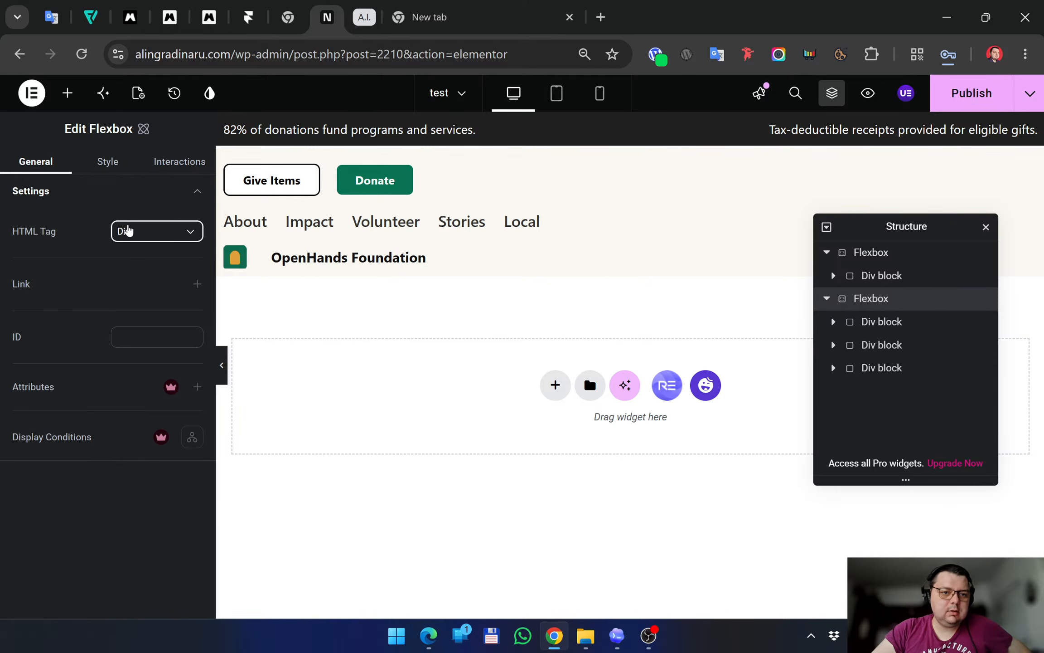
Try the Column direction and the inline-block and inline-flex display options on the header flexbox, returning to Row and Flex
{"action": "left_click", "coordinate": [100, 164]}
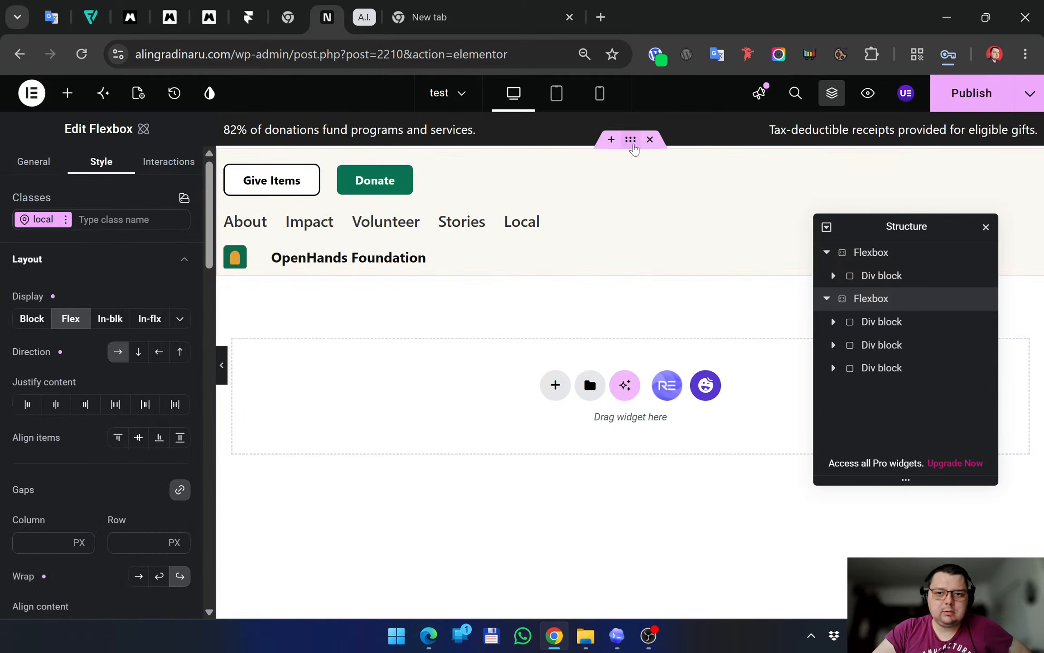
{"action": "left_click", "coordinate": [139, 352]}
{"action": "left_click", "coordinate": [118, 352]}
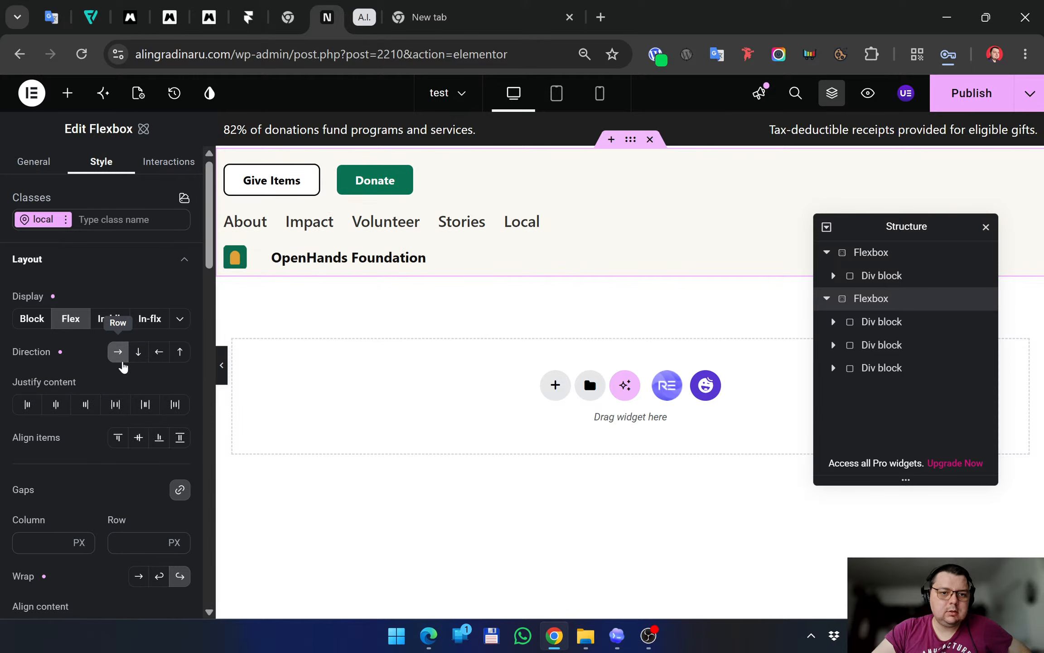
{"action": "left_click", "coordinate": [110, 319]}
{"action": "left_click", "coordinate": [150, 319]}
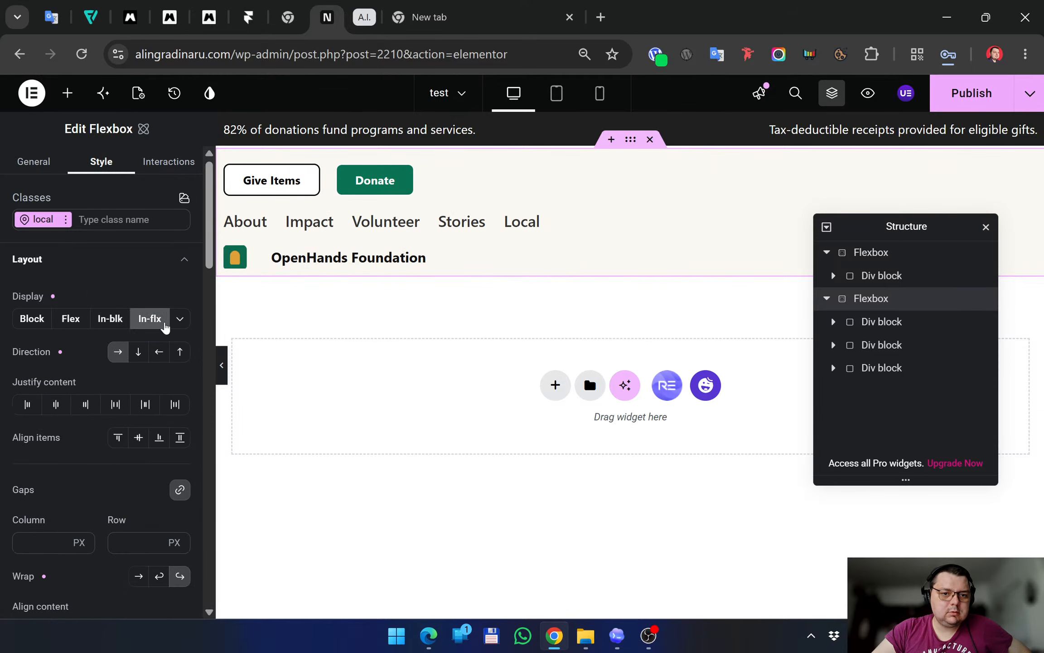
{"action": "left_click", "coordinate": [73, 319]}
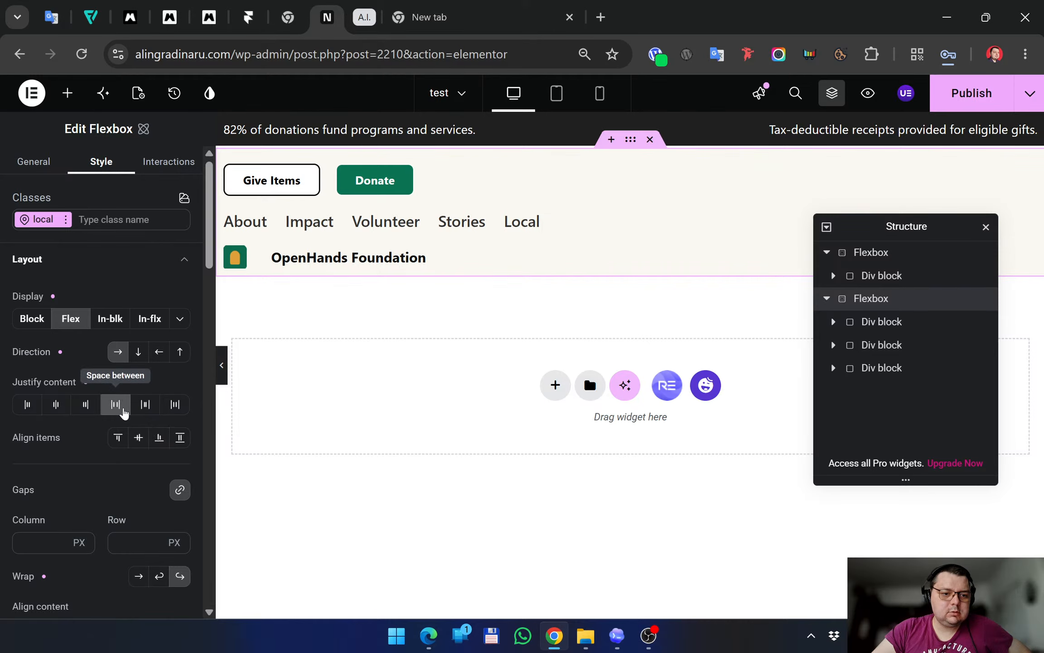
Align the header flexbox's items to Start and try the Column direction again before restoring Row
{"action": "left_click", "coordinate": [116, 440]}
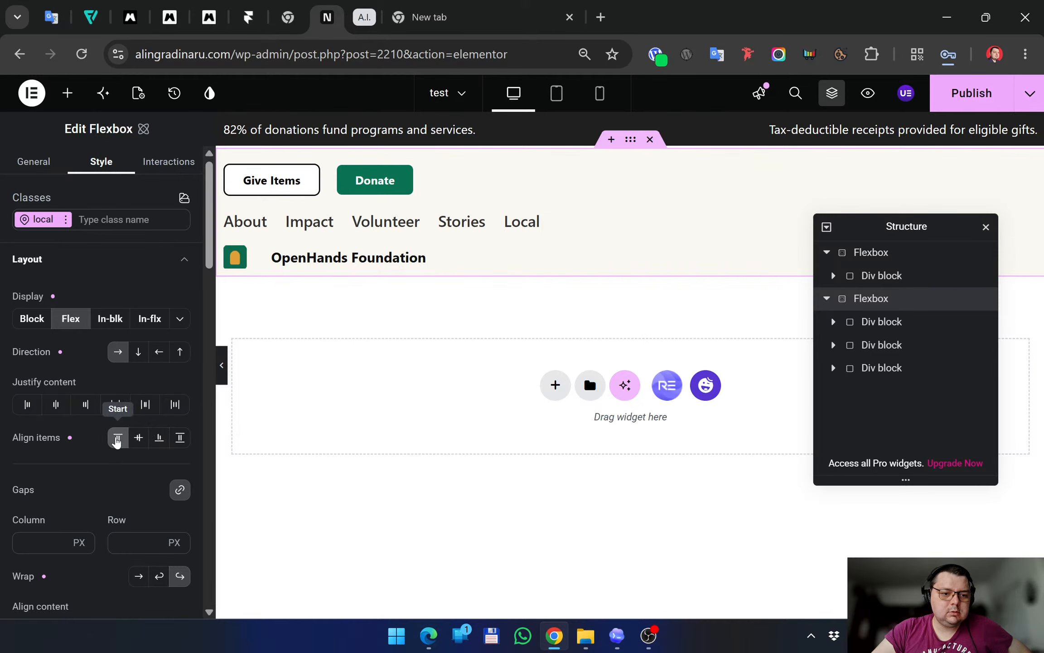
{"action": "left_click", "coordinate": [137, 357]}
{"action": "left_click", "coordinate": [123, 360]}
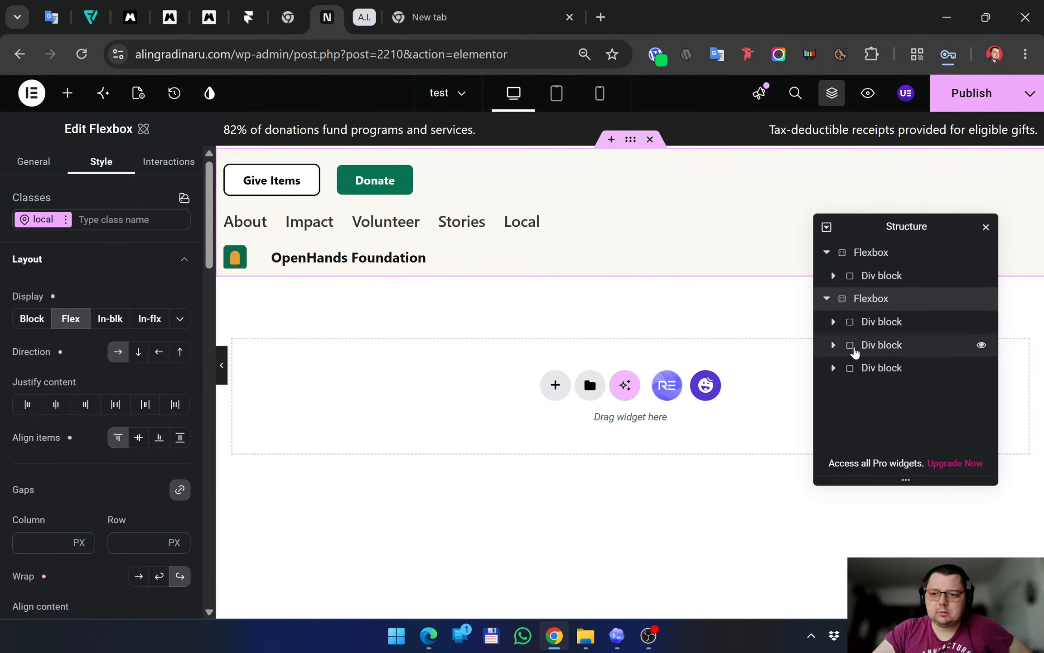
Clear the Start content justification on the first div block inside the header flexbox
{"action": "left_click", "coordinate": [872, 325]}
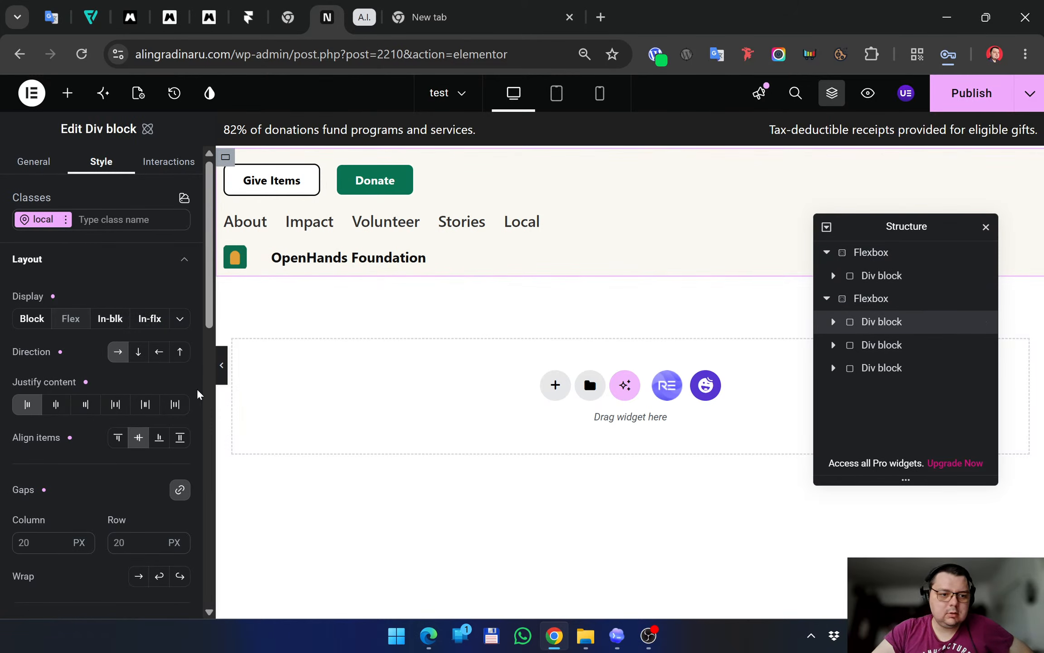
{"action": "left_click", "coordinate": [27, 404]}
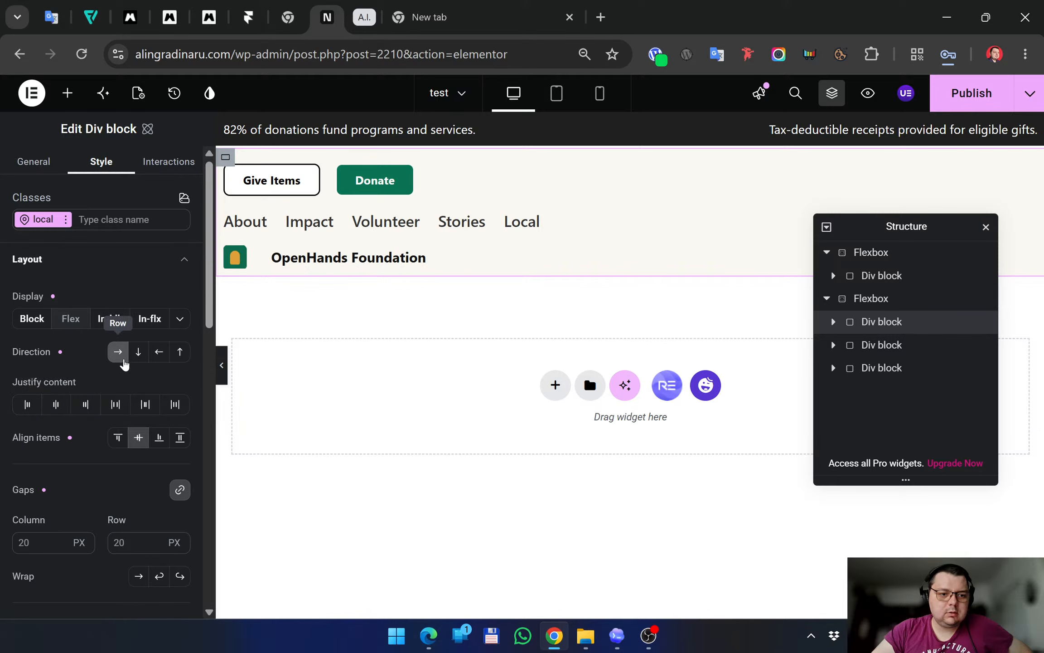
Inspect the layout settings of the header flexbox and its three div blocks
{"action": "left_click", "coordinate": [874, 344]}
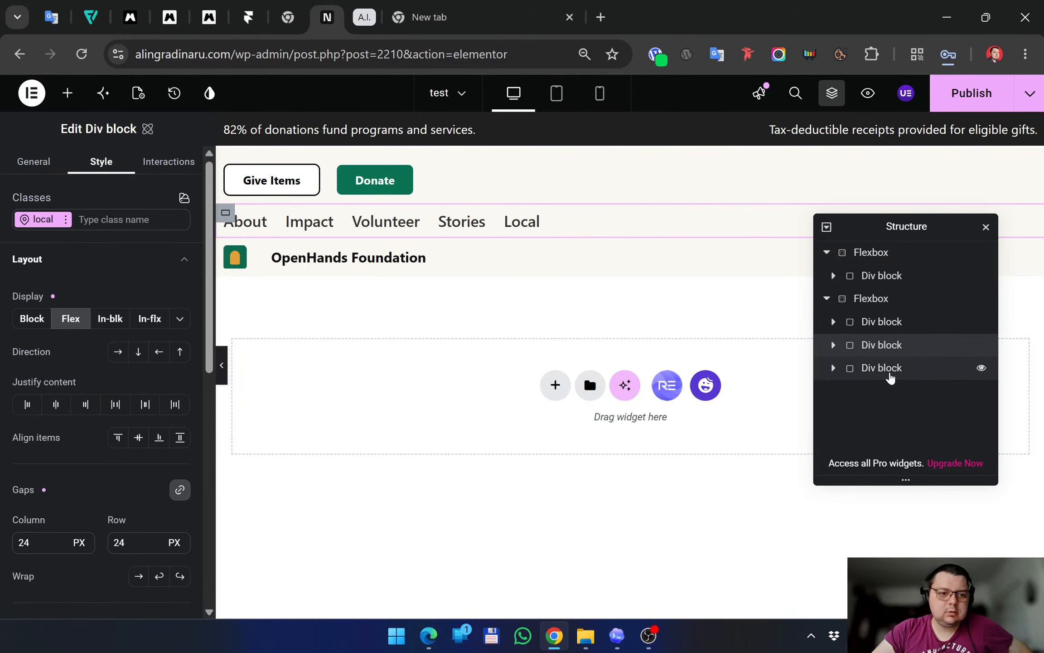
{"action": "left_click", "coordinate": [889, 376]}
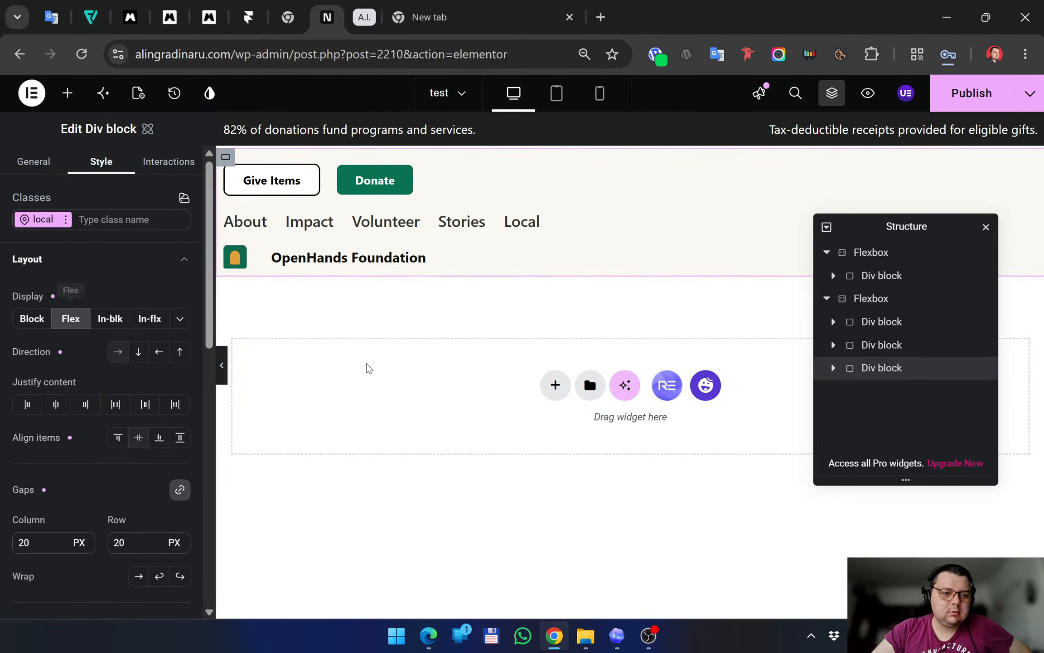
{"action": "left_click", "coordinate": [891, 345]}
{"action": "left_click", "coordinate": [893, 323]}
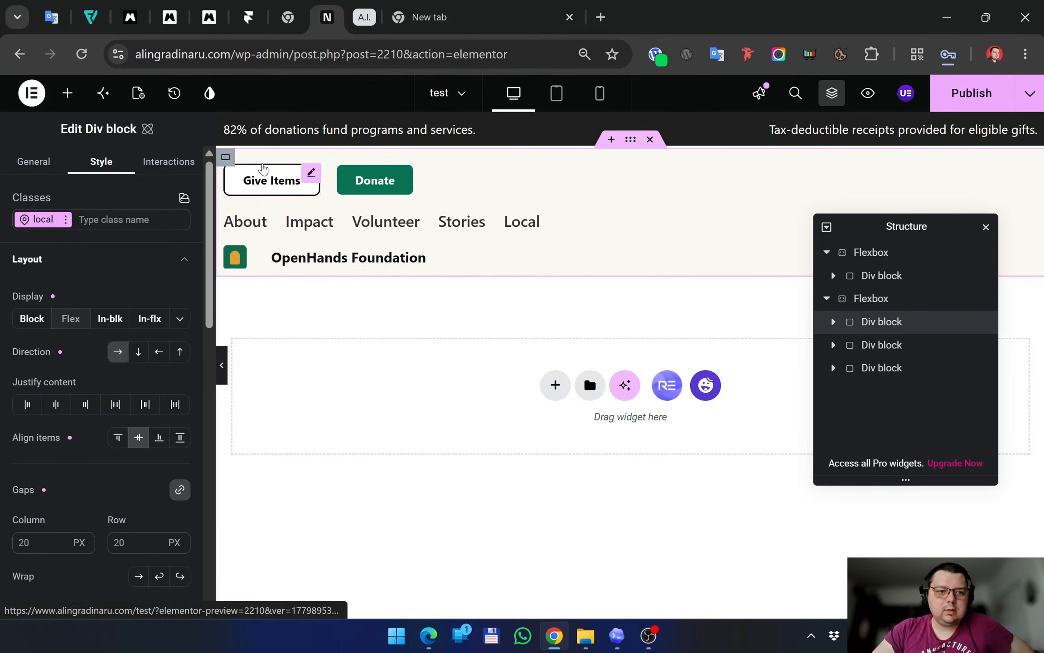
{"action": "left_click", "coordinate": [327, 180]}
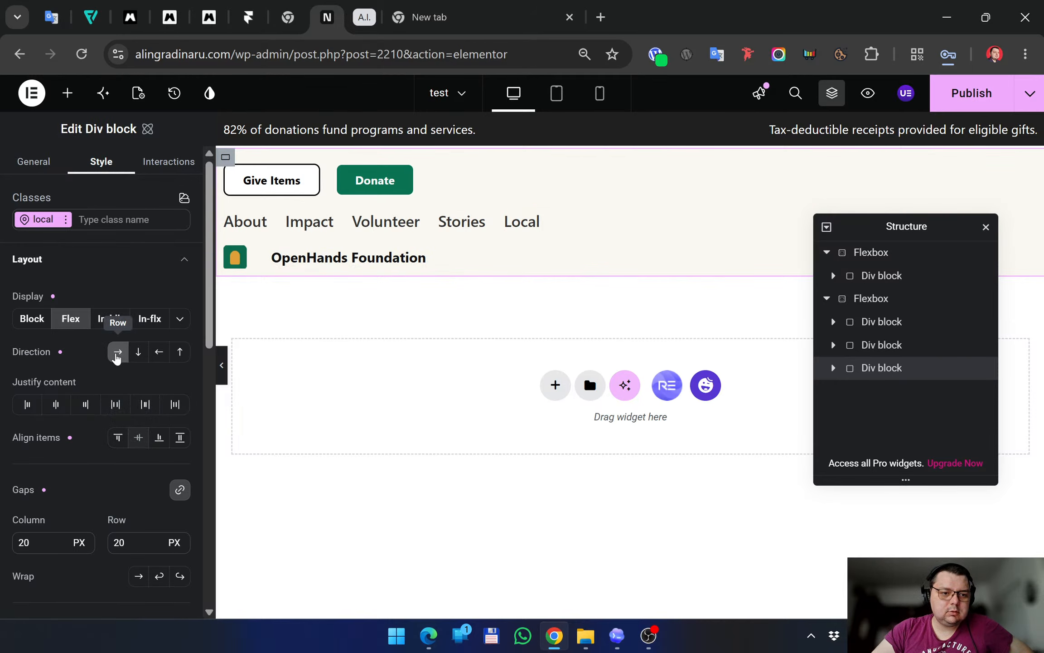
{"action": "left_click", "coordinate": [844, 301]}
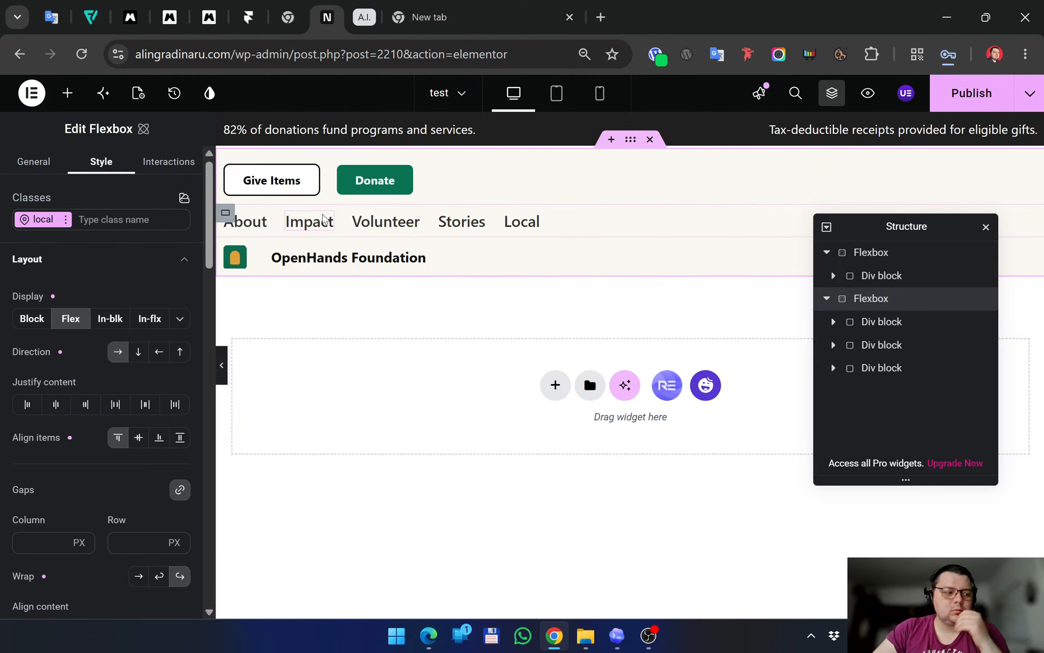
{"action": "left_click", "coordinate": [227, 159]}
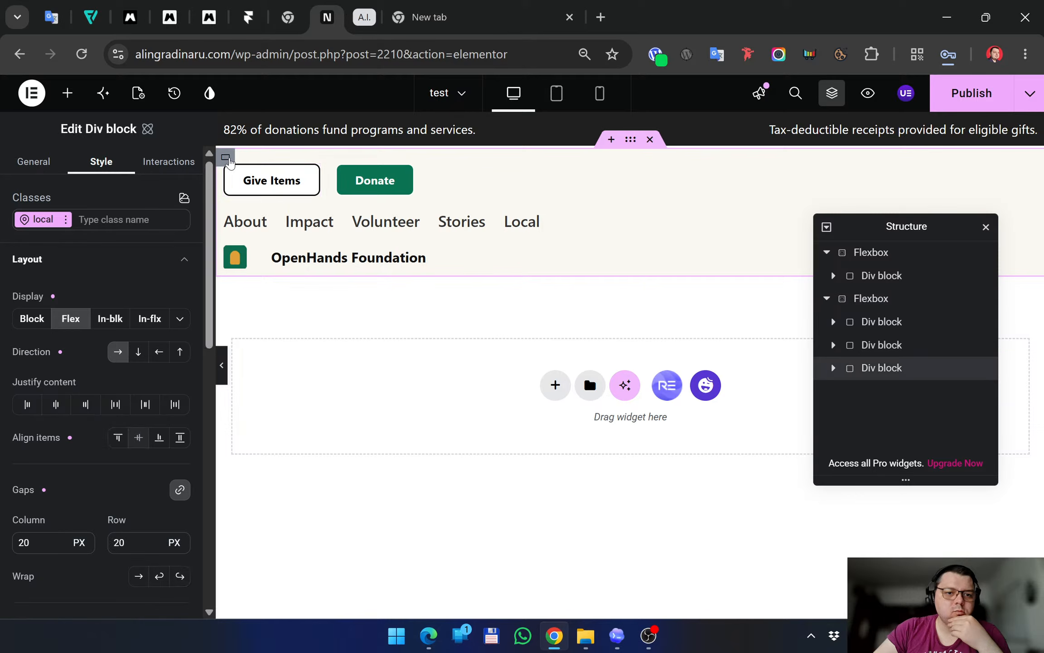
{"action": "left_click", "coordinate": [861, 298]}
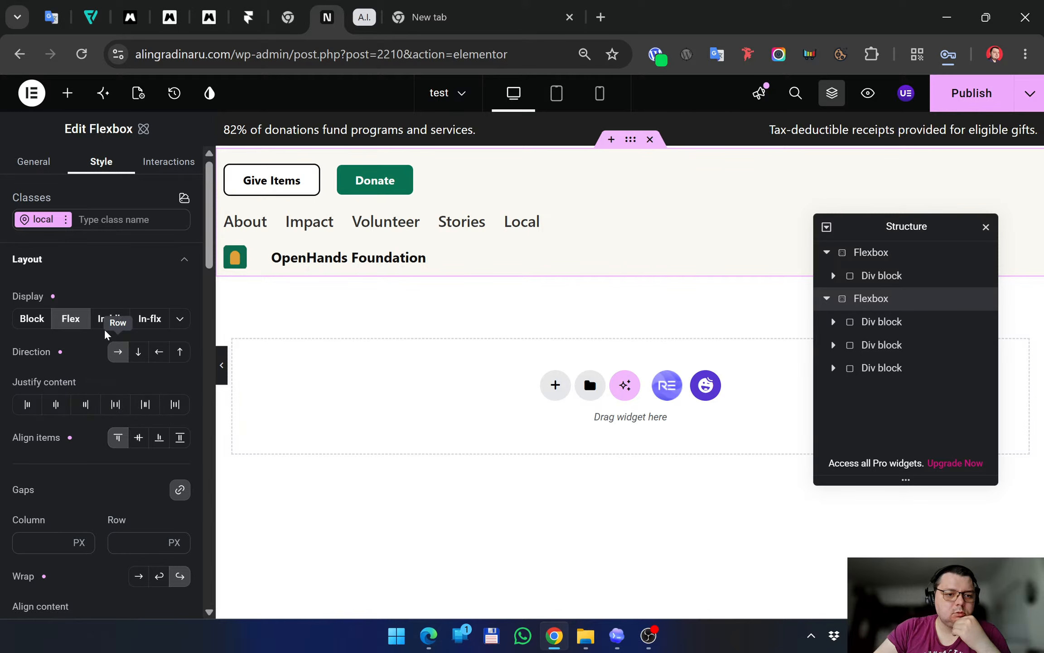
{"action": "left_click", "coordinate": [863, 322]}
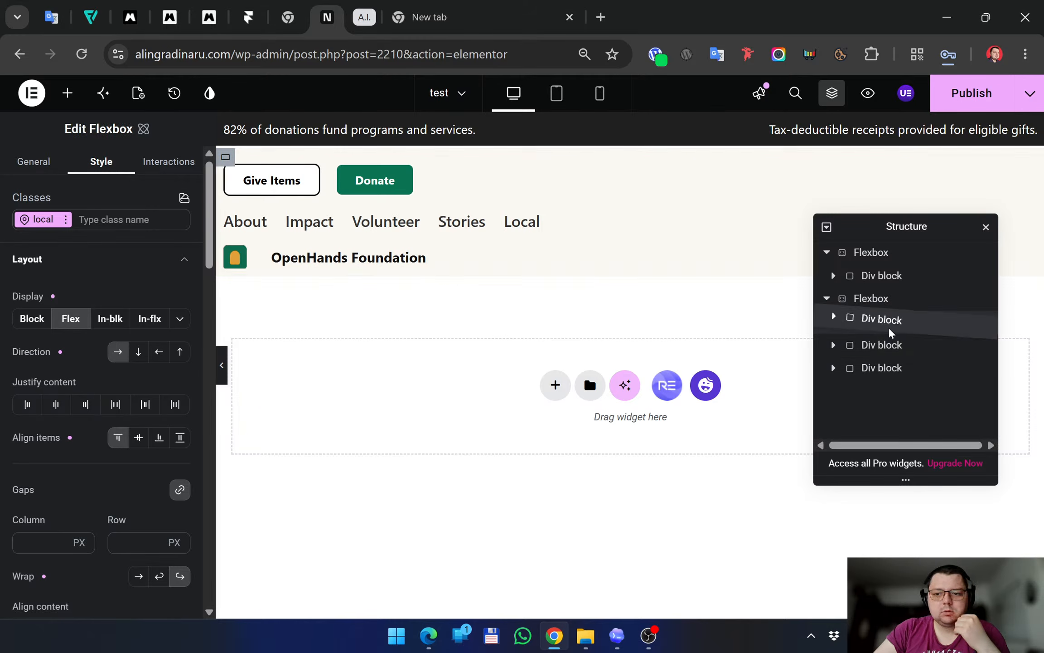
{"action": "left_click", "coordinate": [886, 345]}
{"action": "left_click", "coordinate": [886, 367]}
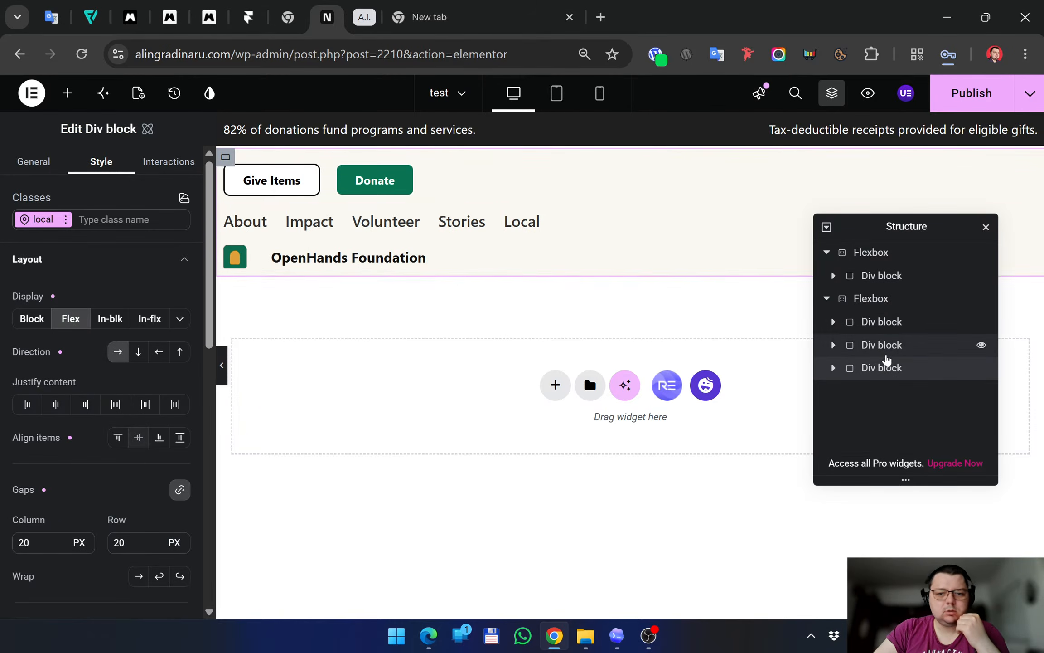
{"action": "left_click", "coordinate": [889, 350]}
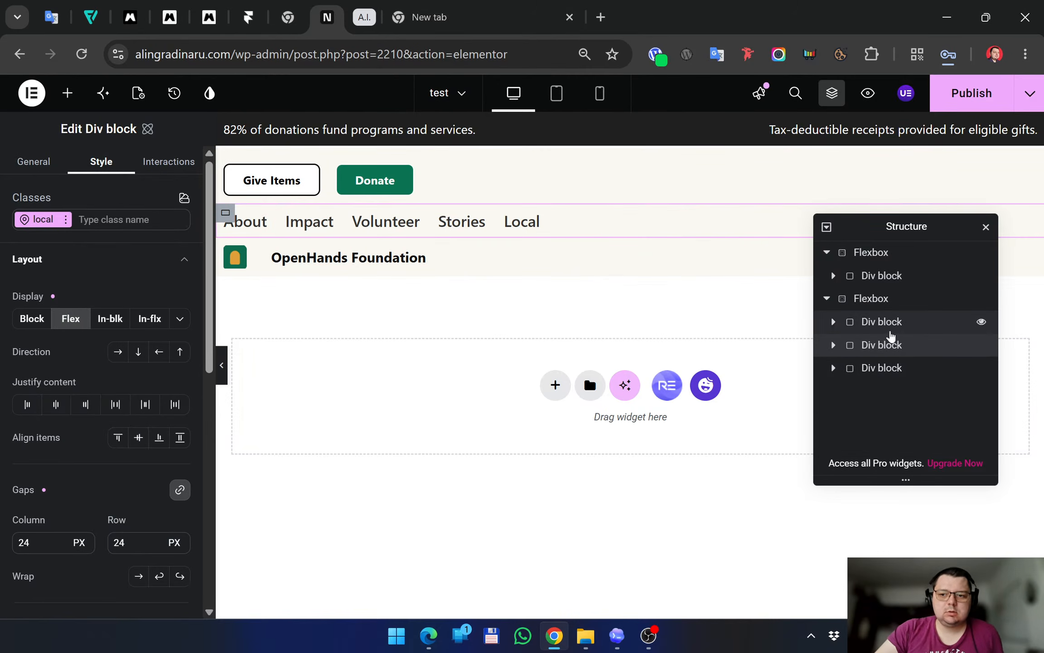
Clear the first div block's item alignment and the Flex display on the header's third and middle div blocks
{"action": "left_click", "coordinate": [889, 324]}
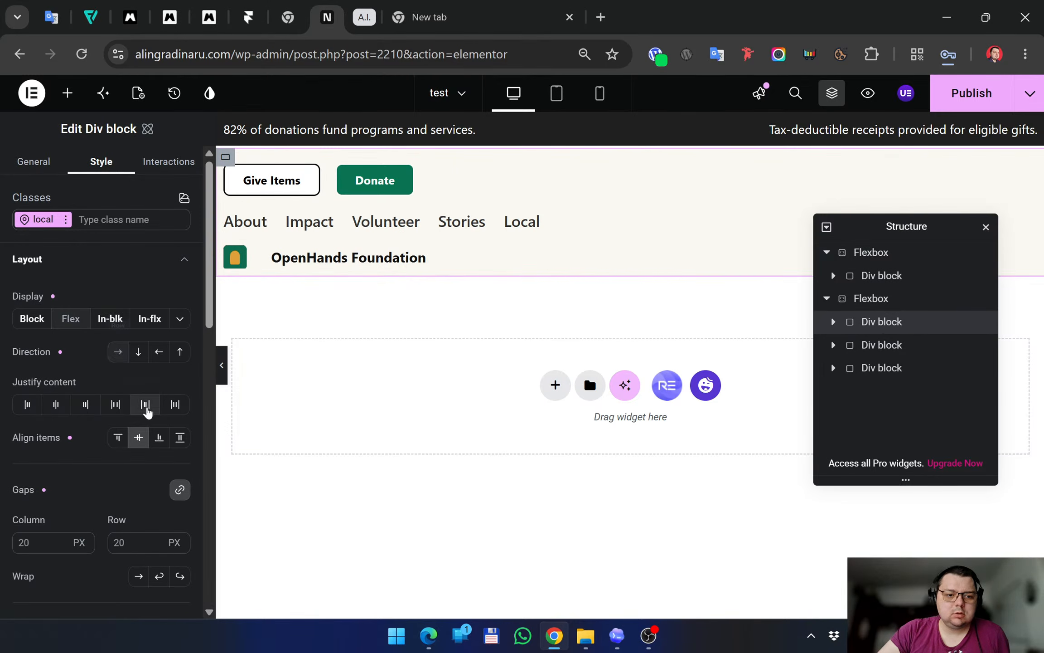
{"action": "left_click", "coordinate": [138, 437]}
{"action": "left_click", "coordinate": [862, 368]}
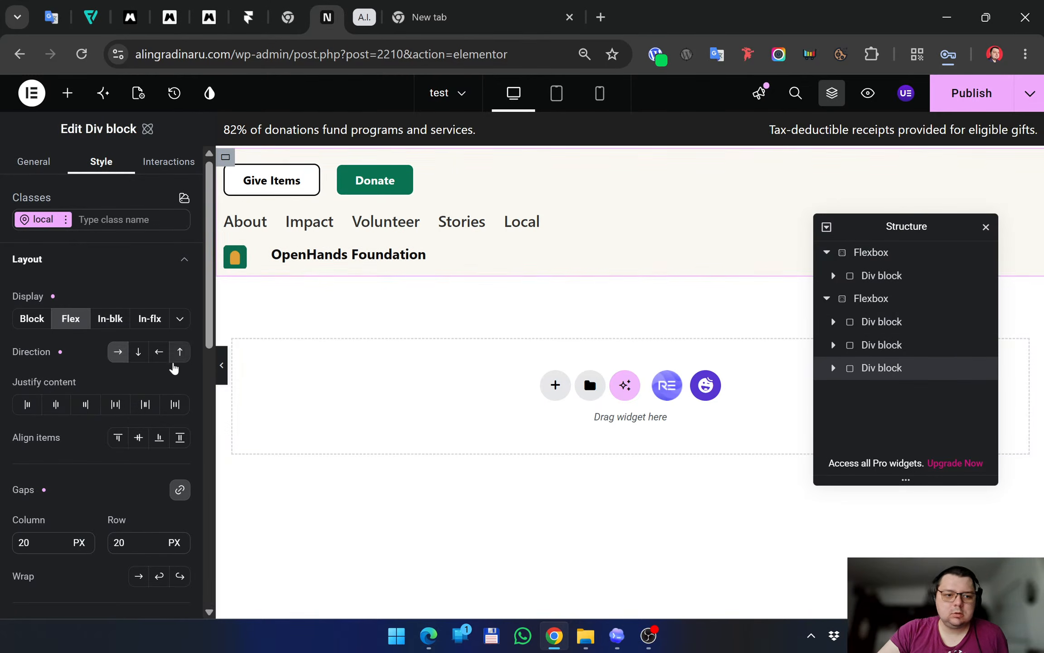
{"action": "left_click", "coordinate": [71, 319]}
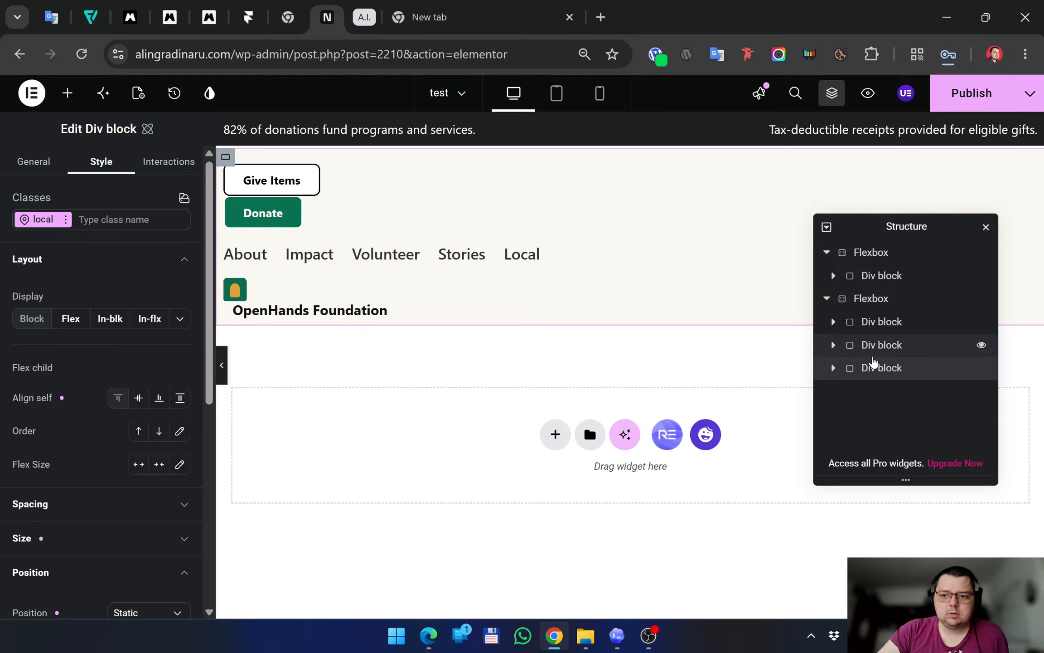
{"action": "left_click", "coordinate": [882, 344]}
{"action": "left_click", "coordinate": [72, 319]}
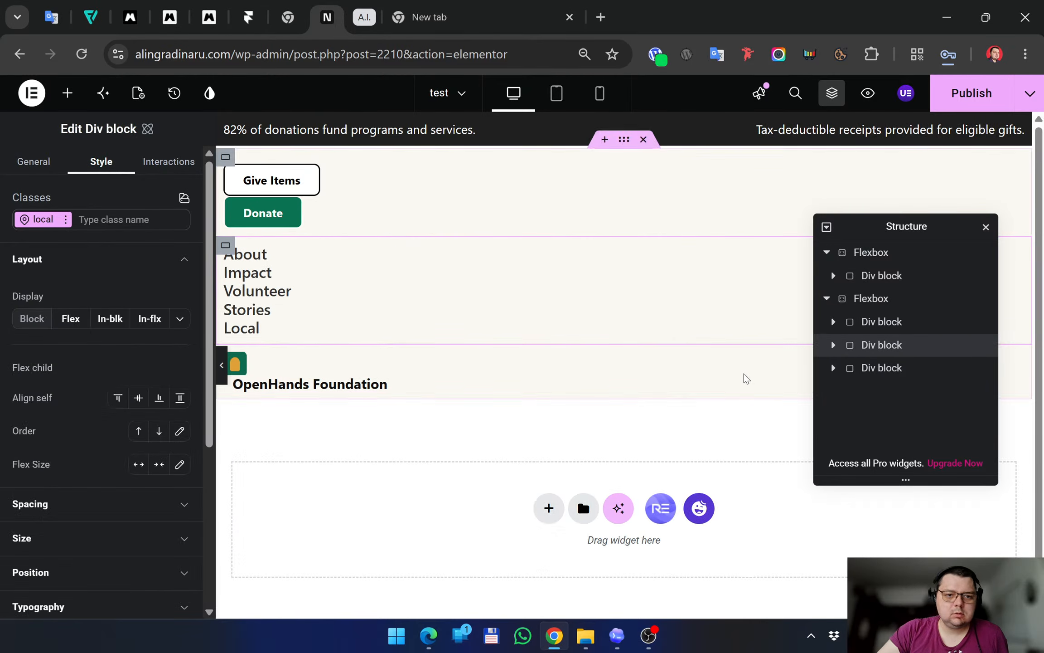
Try the Flex display on the header's first div block and clear it again
{"action": "left_click", "coordinate": [863, 323]}
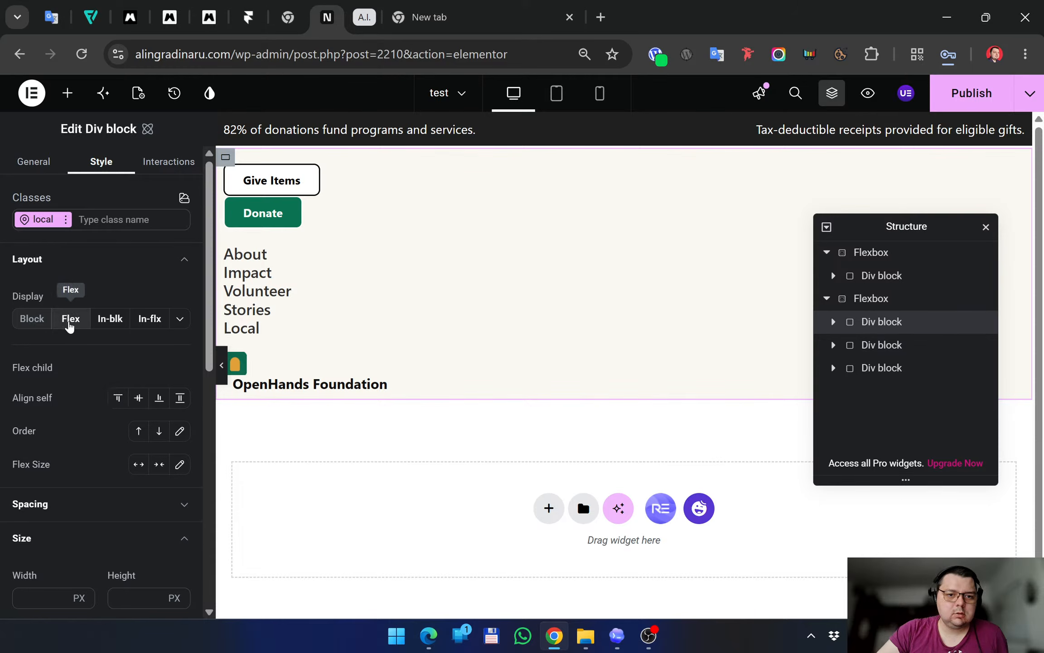
{"action": "left_click", "coordinate": [70, 321]}
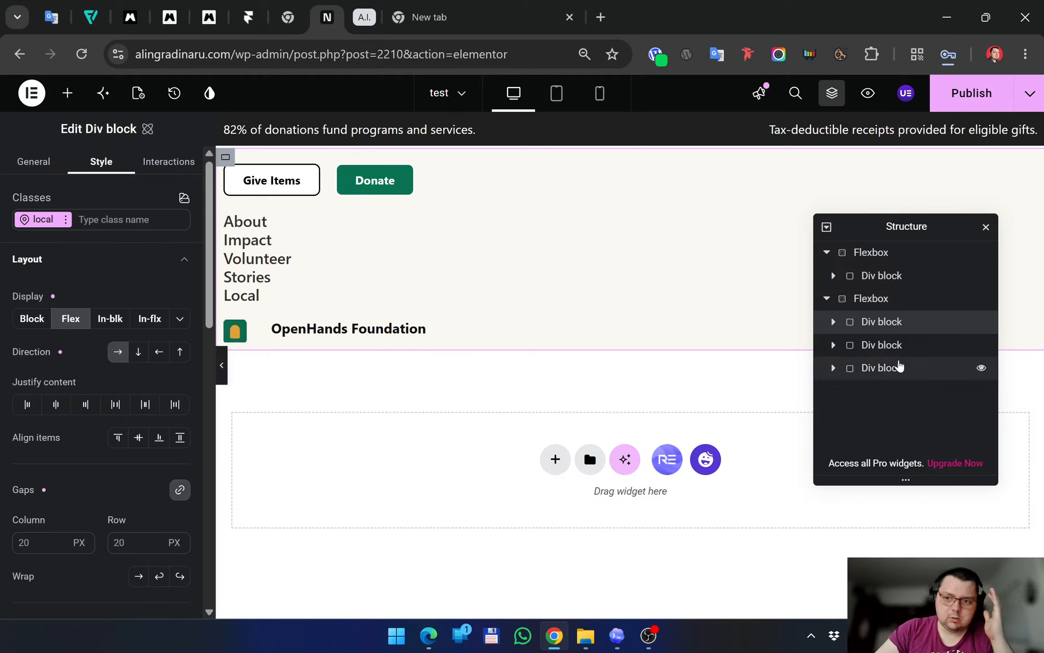
{"action": "left_click", "coordinate": [71, 318]}
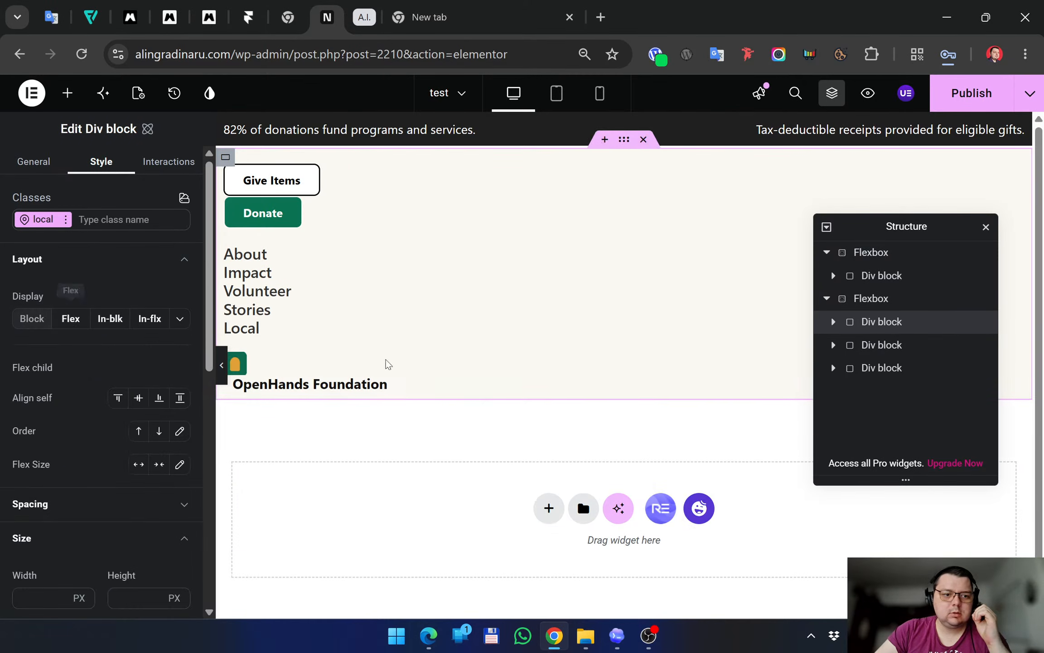
Clear the display, Row direction and Start item alignment settings on the header flexbox
{"action": "left_click", "coordinate": [881, 299]}
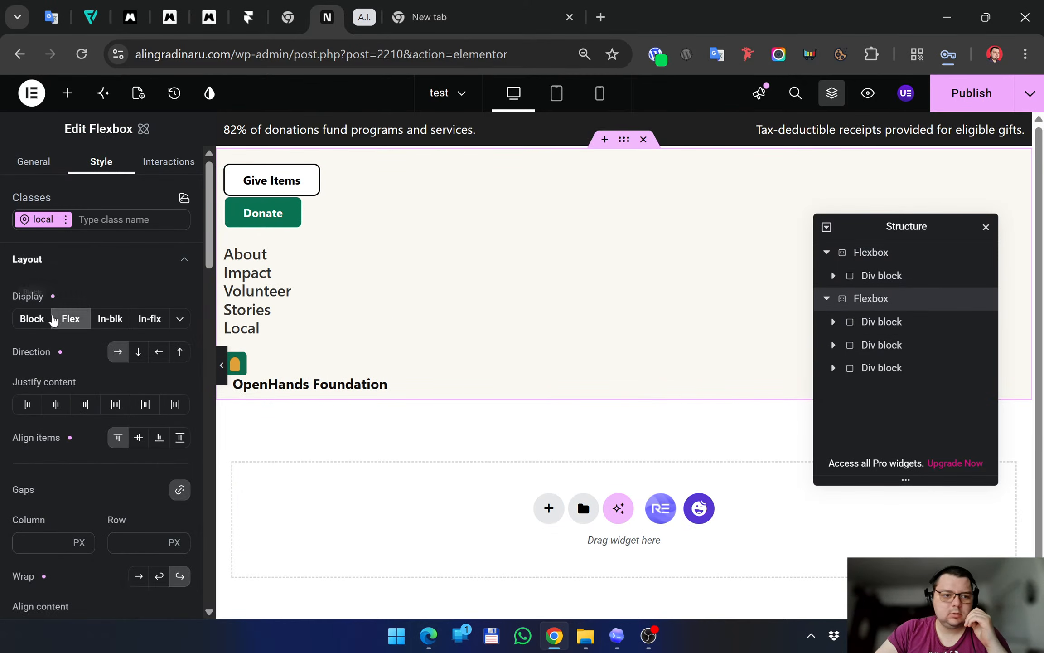
{"action": "left_click", "coordinate": [119, 352]}
{"action": "left_click", "coordinate": [118, 437]}
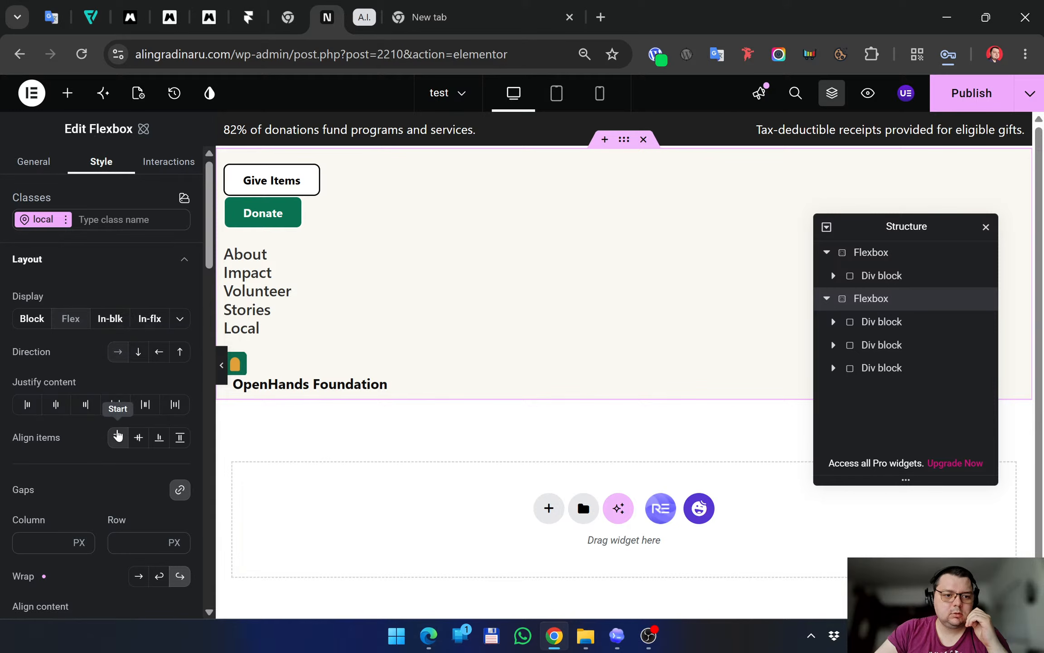
Set the header flexbox's display to Inline-flex and clear its Wrap setting
{"action": "left_click", "coordinate": [65, 320]}
{"action": "left_click", "coordinate": [64, 319]}
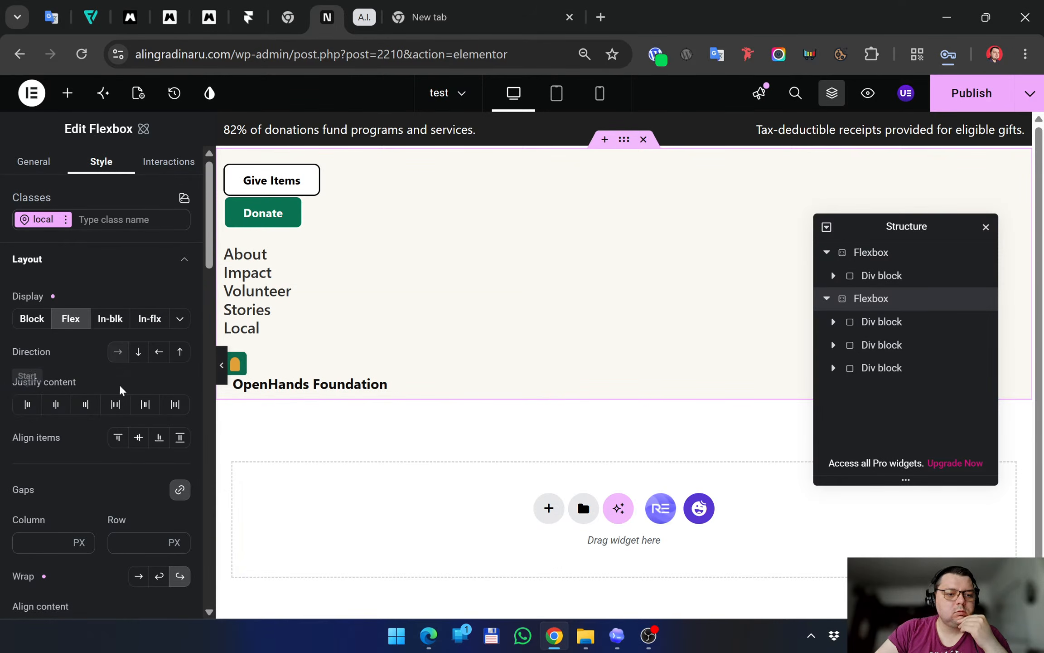
{"action": "left_click", "coordinate": [83, 326]}
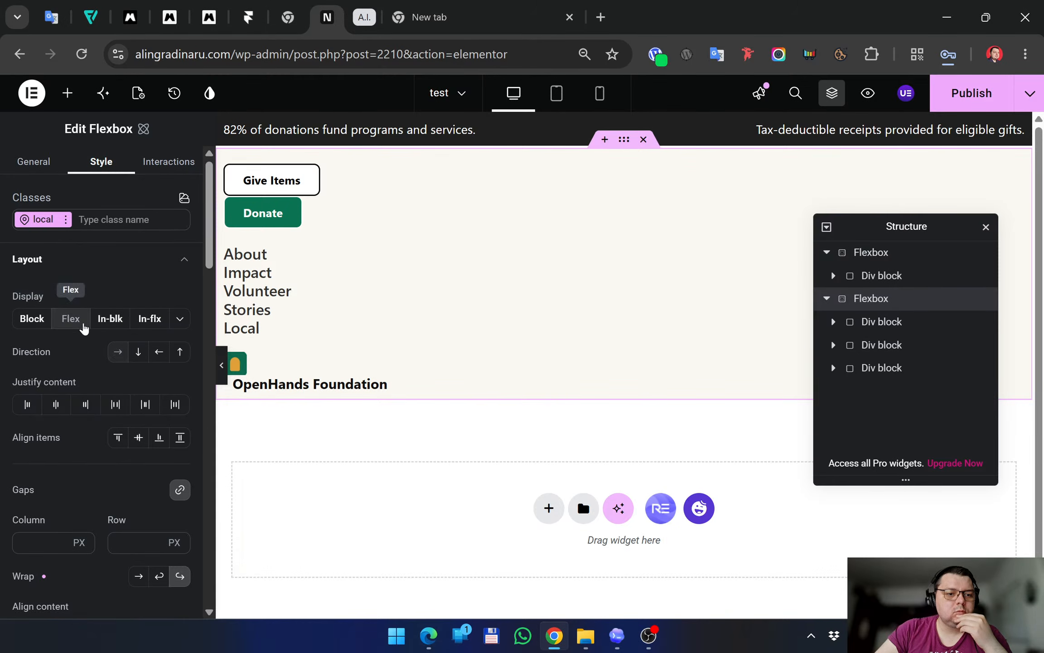
{"action": "left_click", "coordinate": [180, 318]}
{"action": "left_click", "coordinate": [180, 320]}
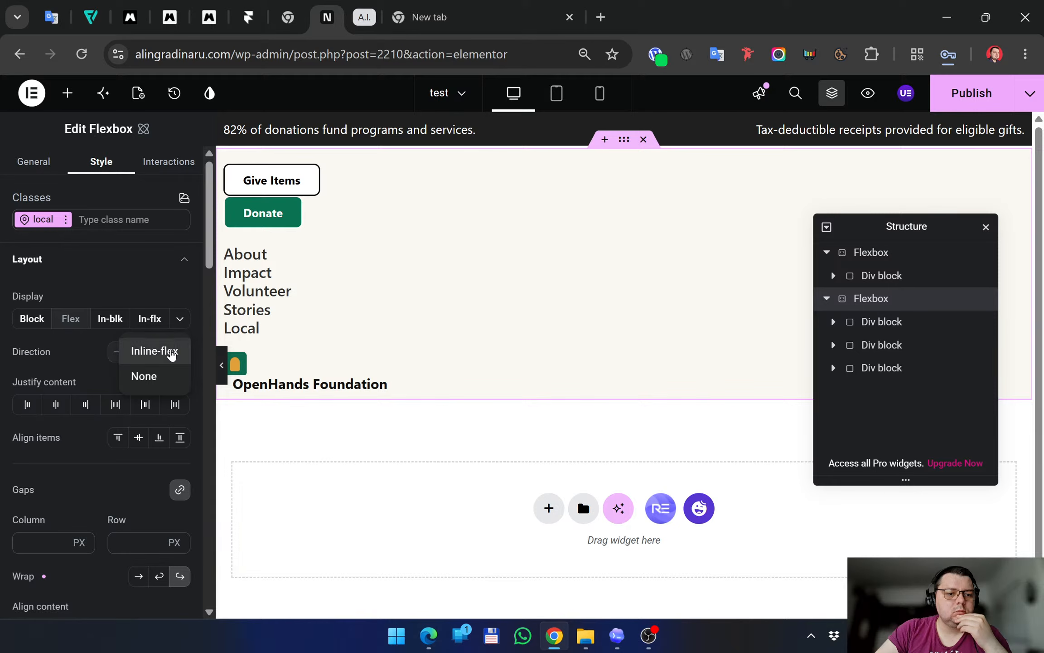
{"action": "left_click", "coordinate": [167, 350]}
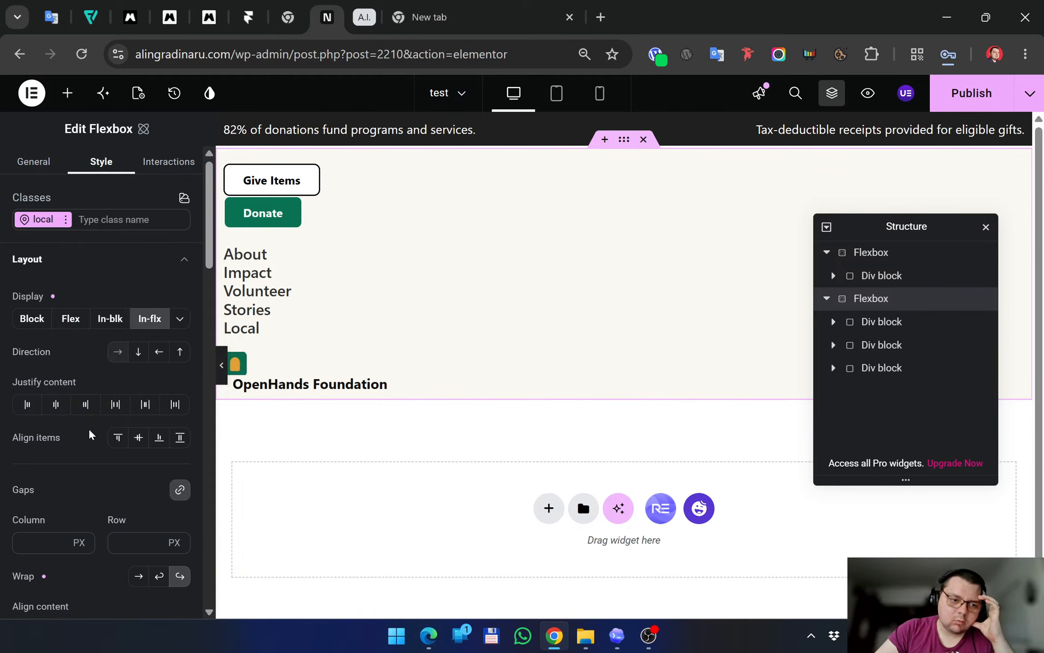
{"action": "scroll", "coordinate": [94, 453], "scroll_direction": "down", "scroll_amount": 4}
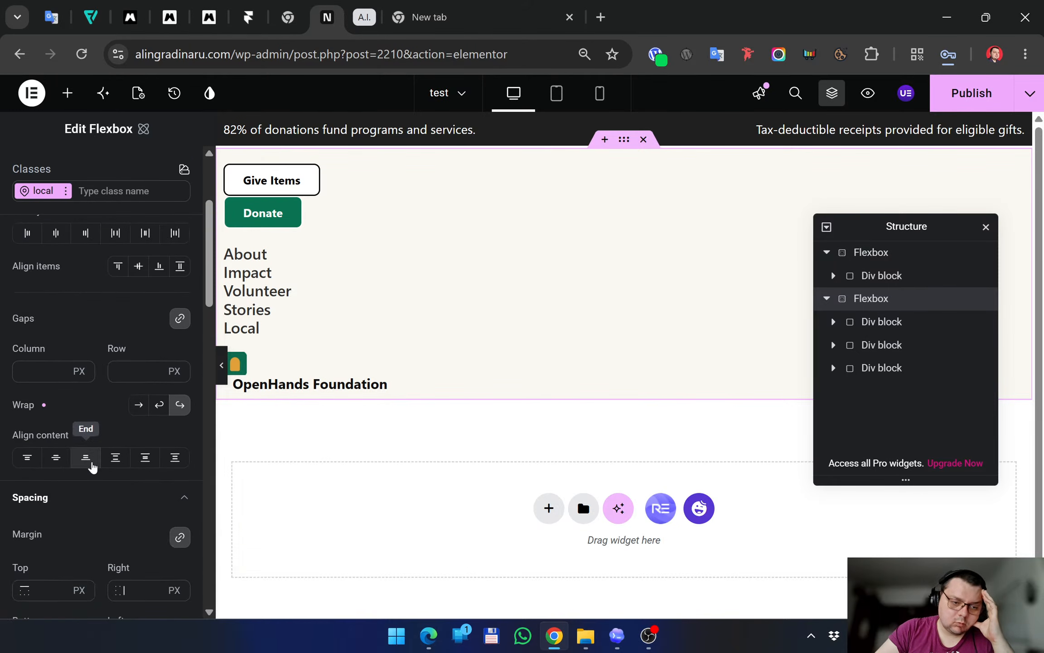
{"action": "left_click", "coordinate": [180, 405]}
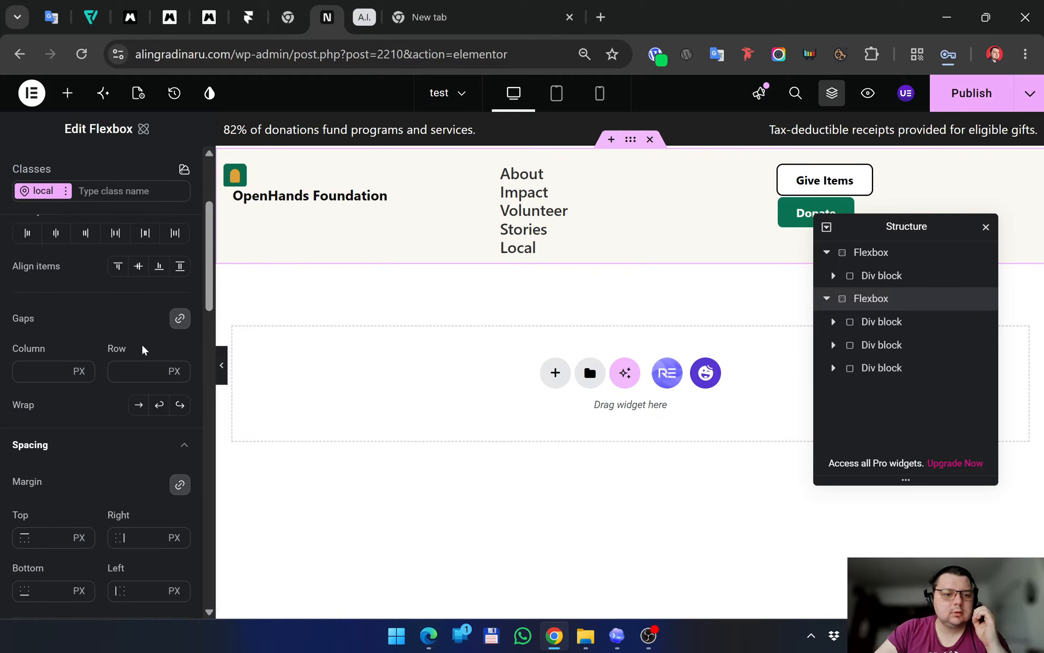
Try the Space around and Space between justification on the header flexbox, then set its display to Flex
{"action": "scroll", "coordinate": [99, 334], "scroll_direction": "up", "scroll_amount": 4}
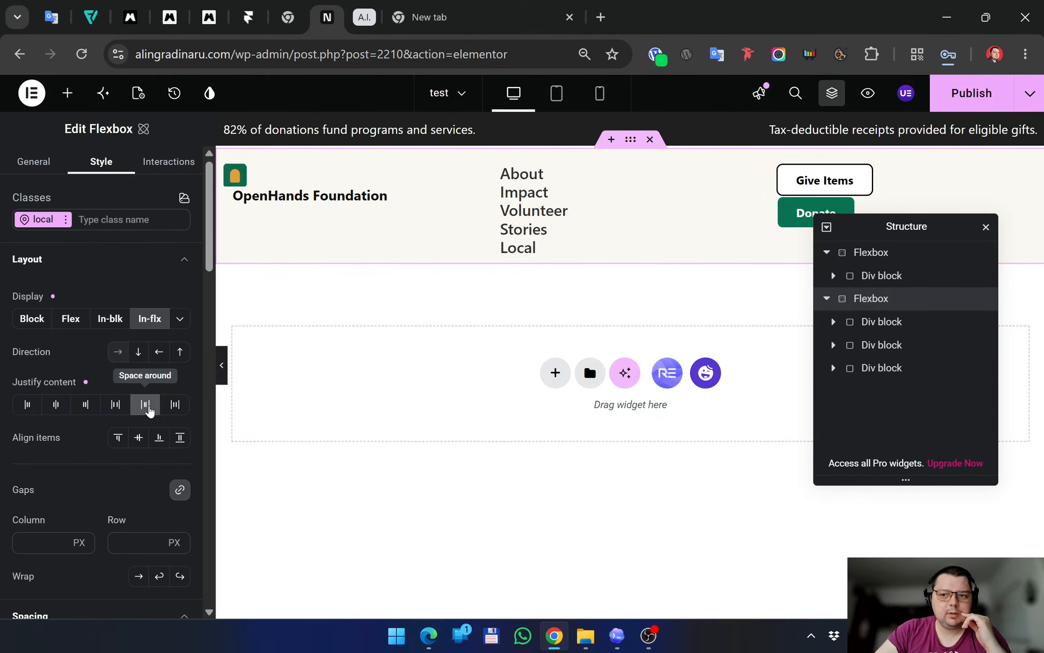
{"action": "left_click", "coordinate": [116, 404]}
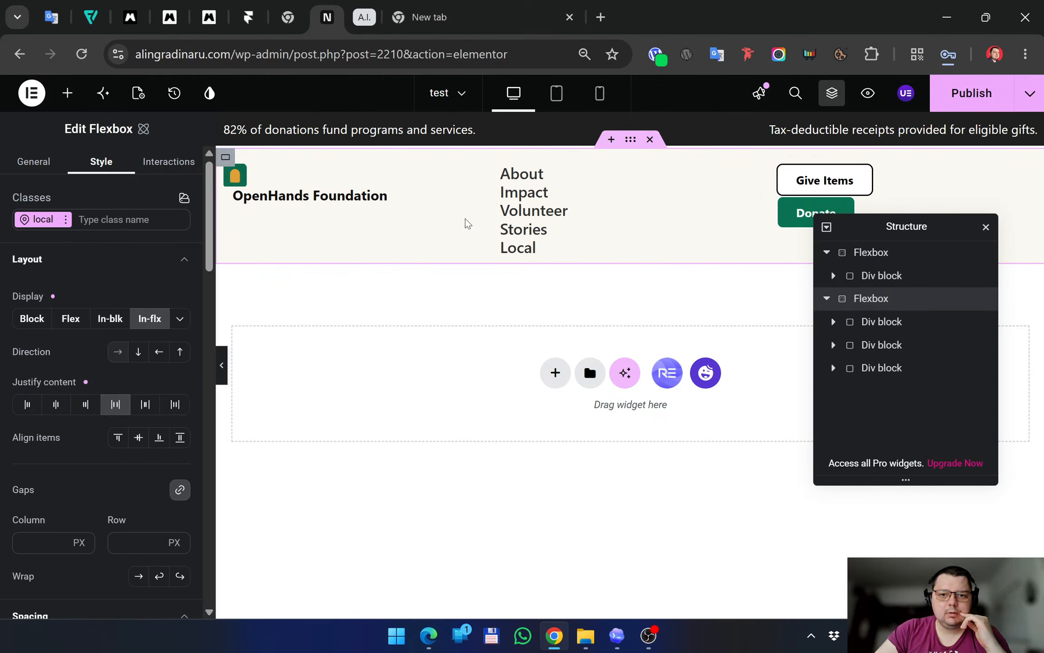
{"action": "left_click", "coordinate": [216, 362]}
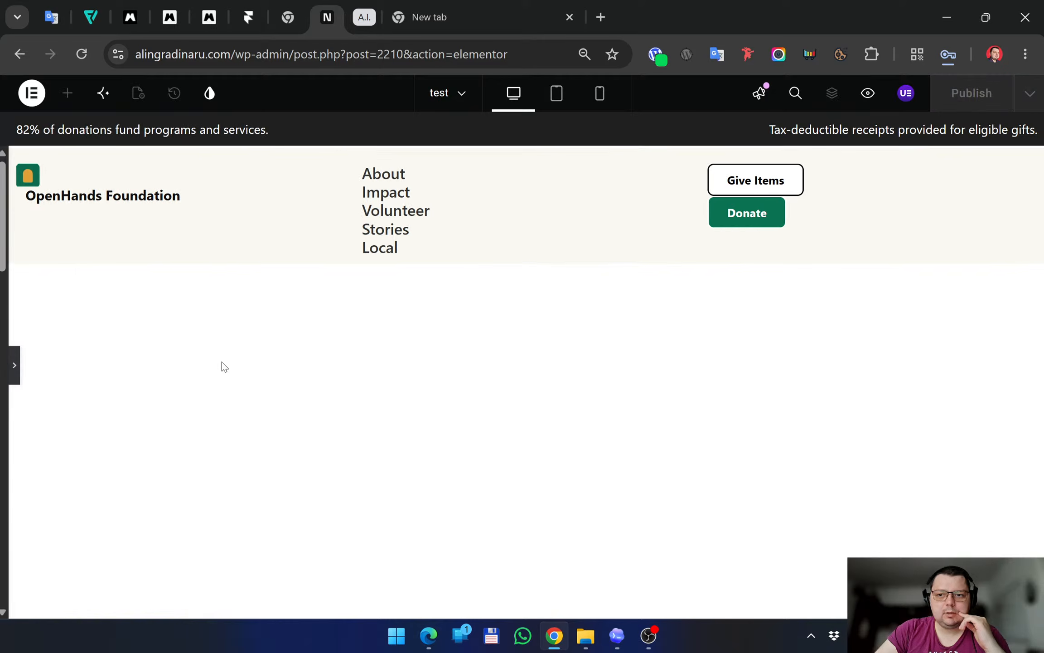
{"action": "left_click", "coordinate": [6, 362]}
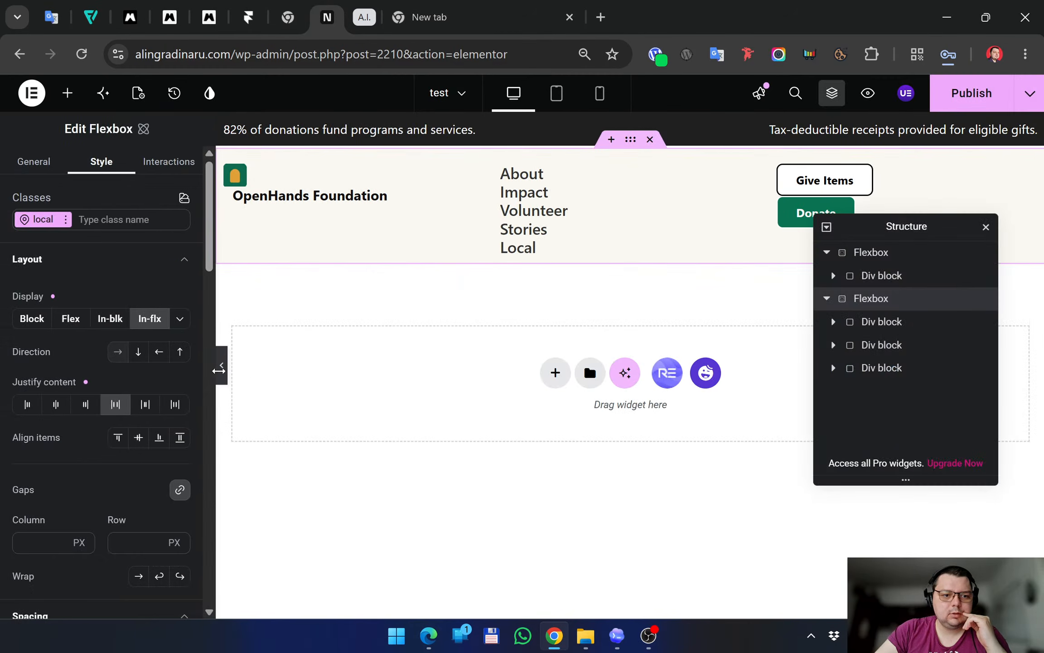
{"action": "left_click", "coordinate": [70, 318]}
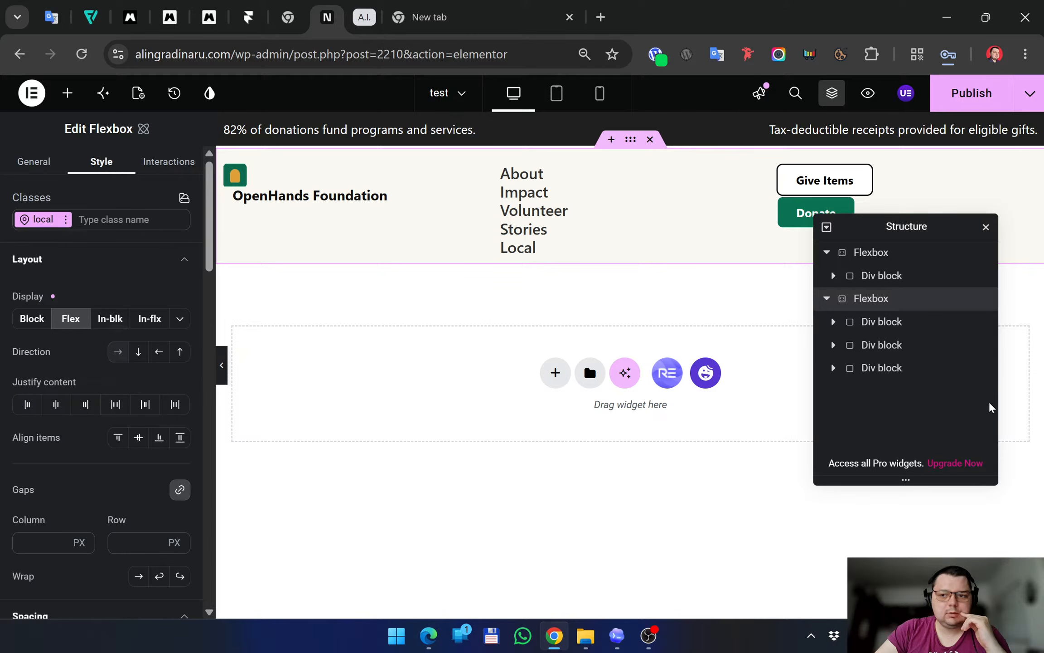
Set the Flex display on the header's middle div block holding the navigation links
{"action": "left_click", "coordinate": [904, 324]}
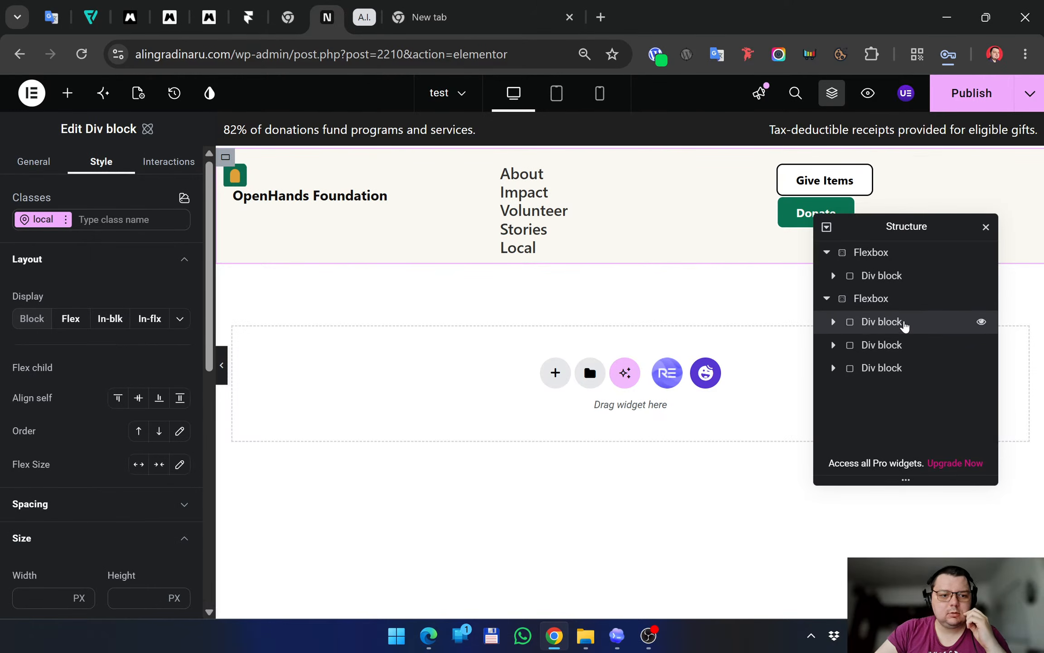
{"action": "left_click", "coordinate": [900, 345]}
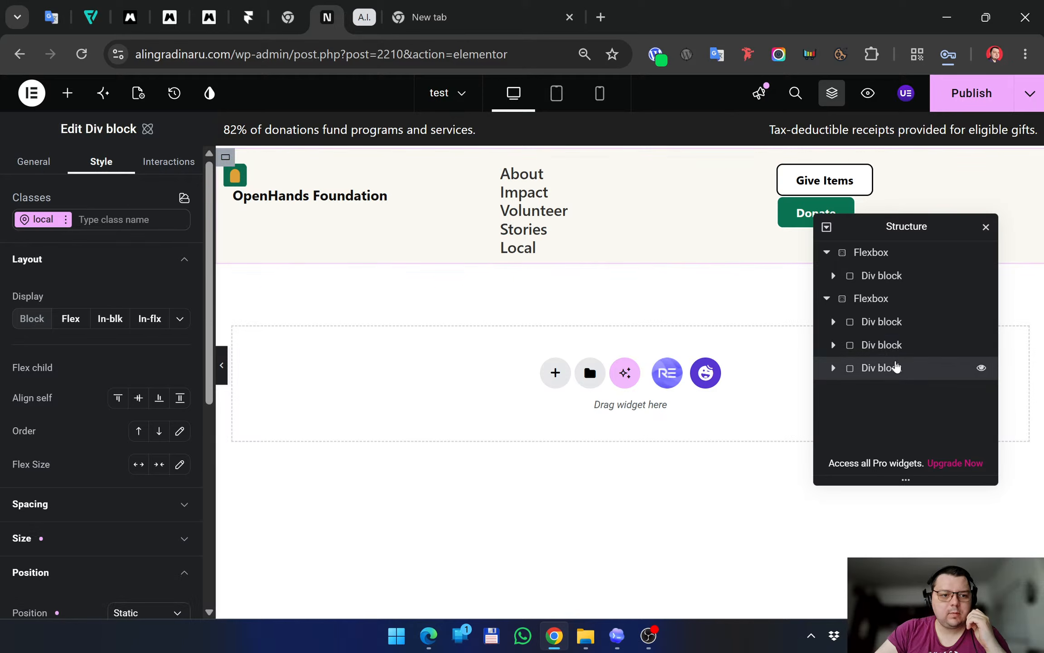
{"action": "left_click", "coordinate": [895, 345]}
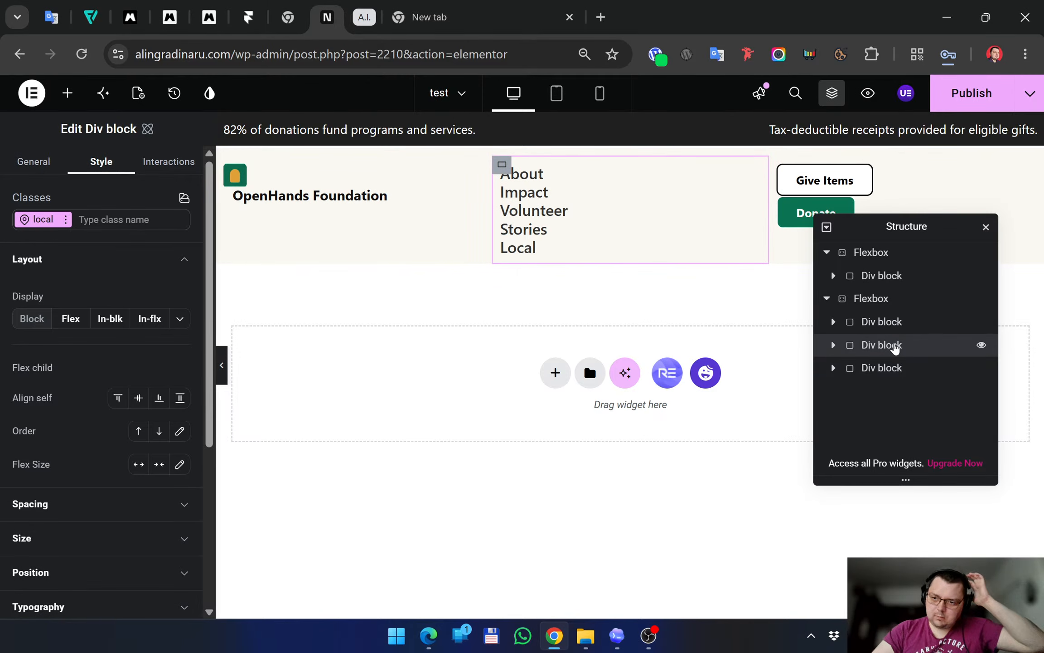
{"action": "left_click", "coordinate": [889, 300]}
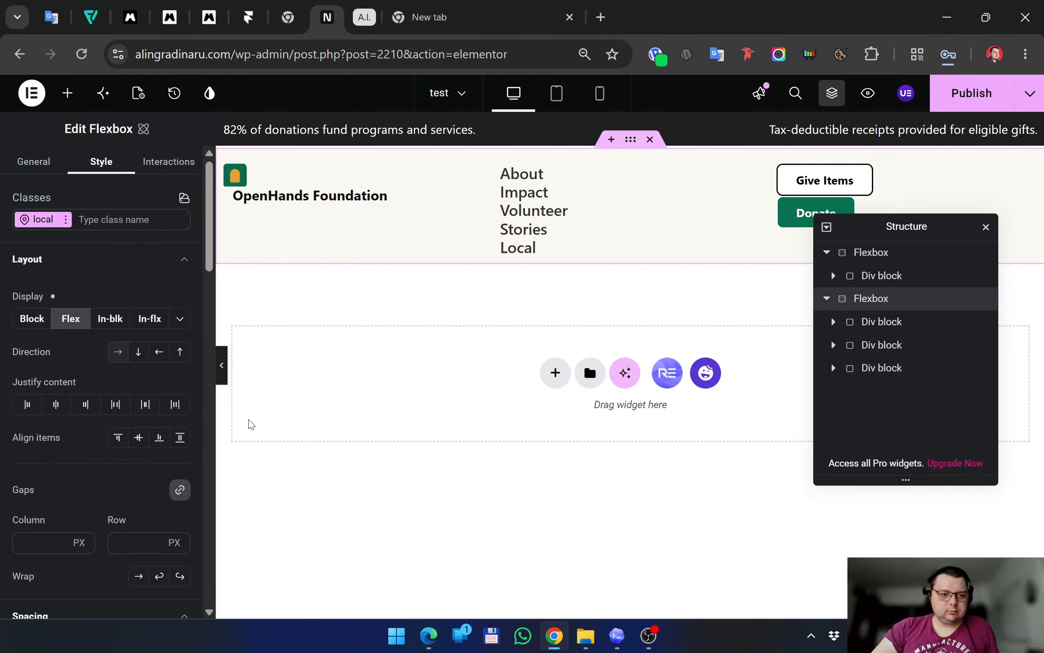
{"action": "left_click", "coordinate": [525, 170]}
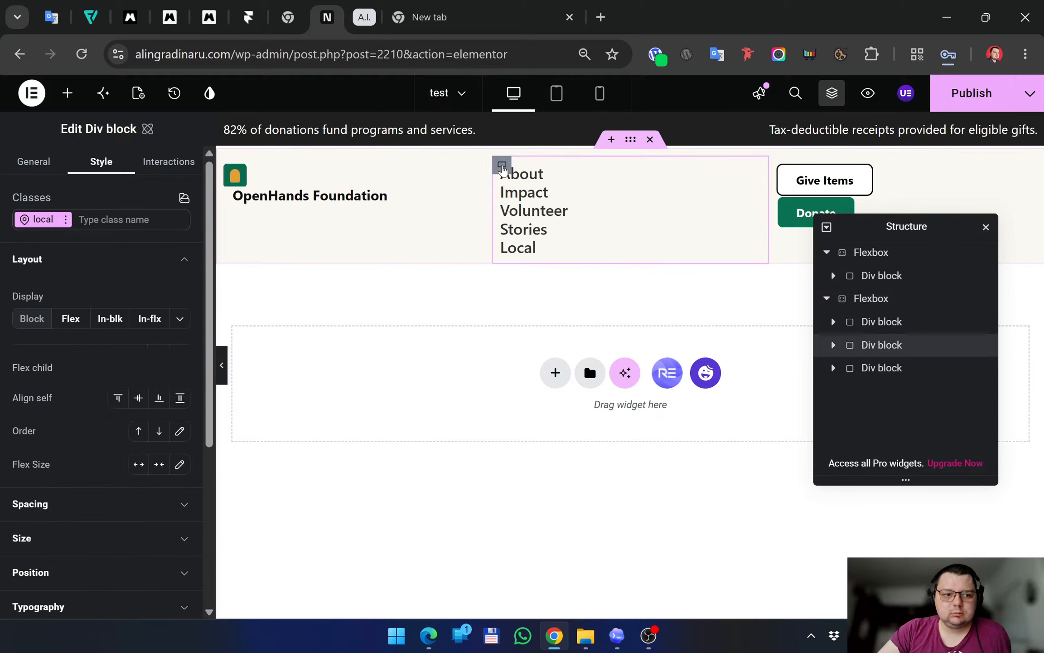
{"action": "left_click", "coordinate": [81, 317]}
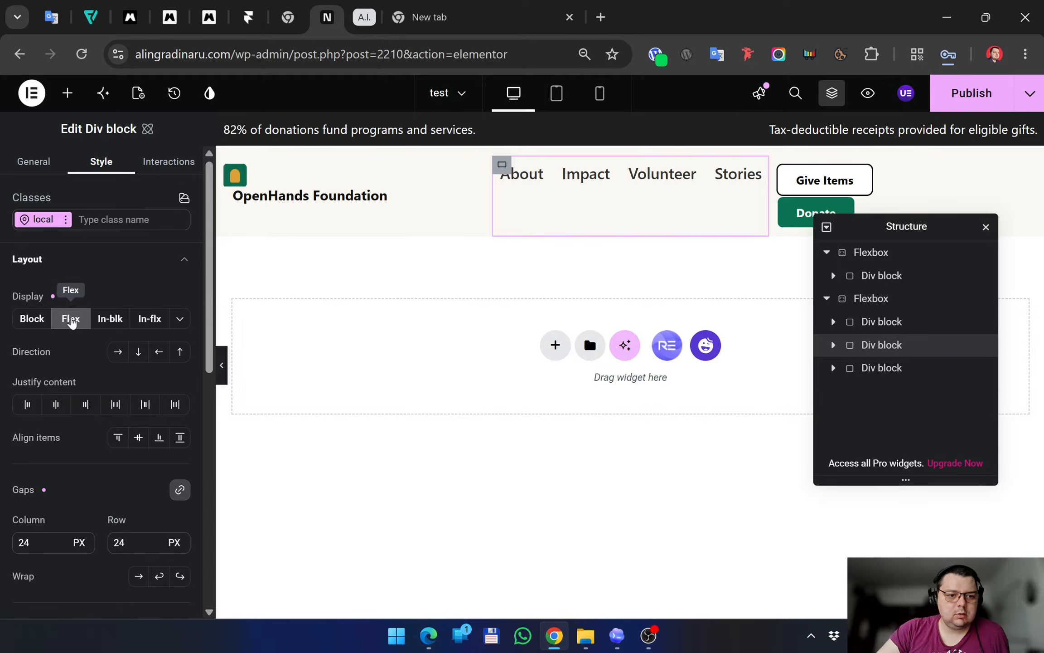
Set the Flex display on the header's logo div block and on the div block with the two buttons
{"action": "left_click", "coordinate": [239, 167]}
{"action": "left_click", "coordinate": [74, 318]}
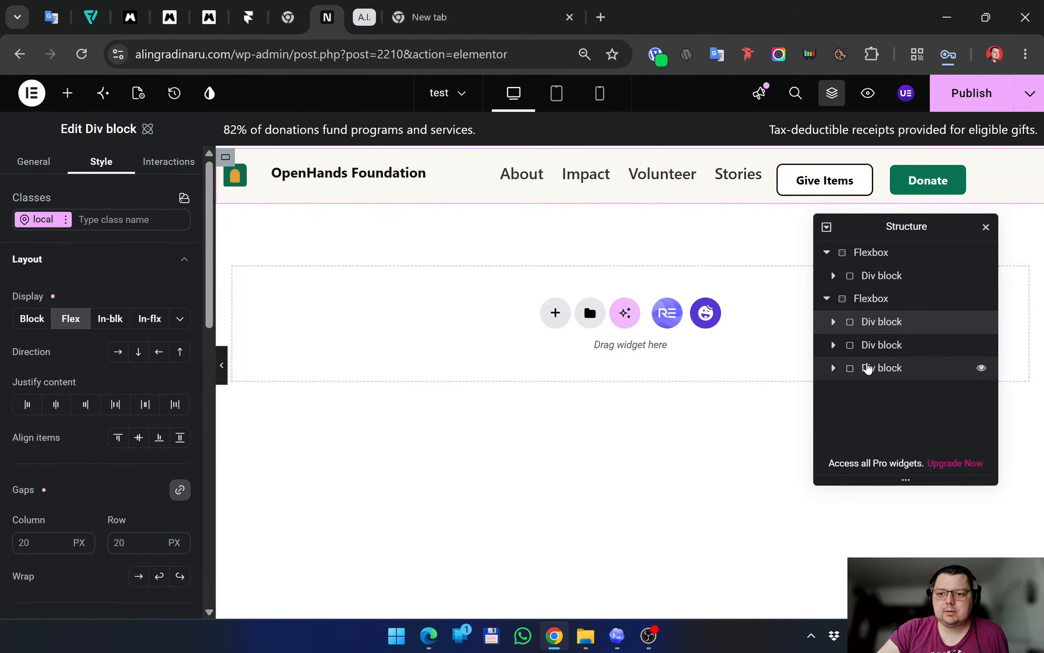
{"action": "left_click", "coordinate": [866, 367]}
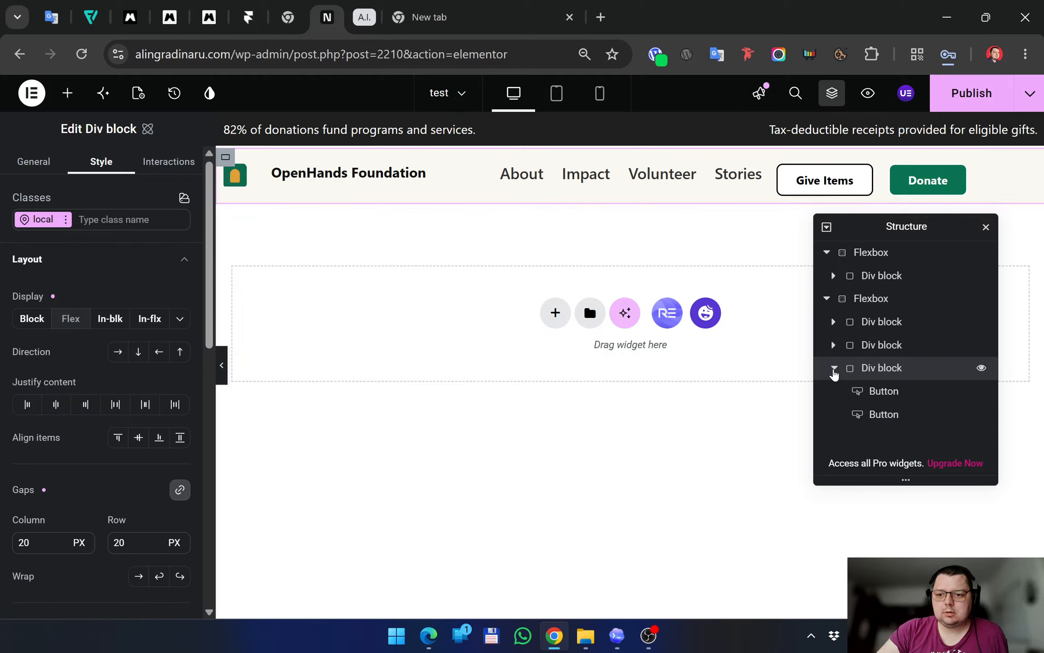
{"action": "left_click", "coordinate": [834, 370]}
{"action": "left_click", "coordinate": [71, 318]}
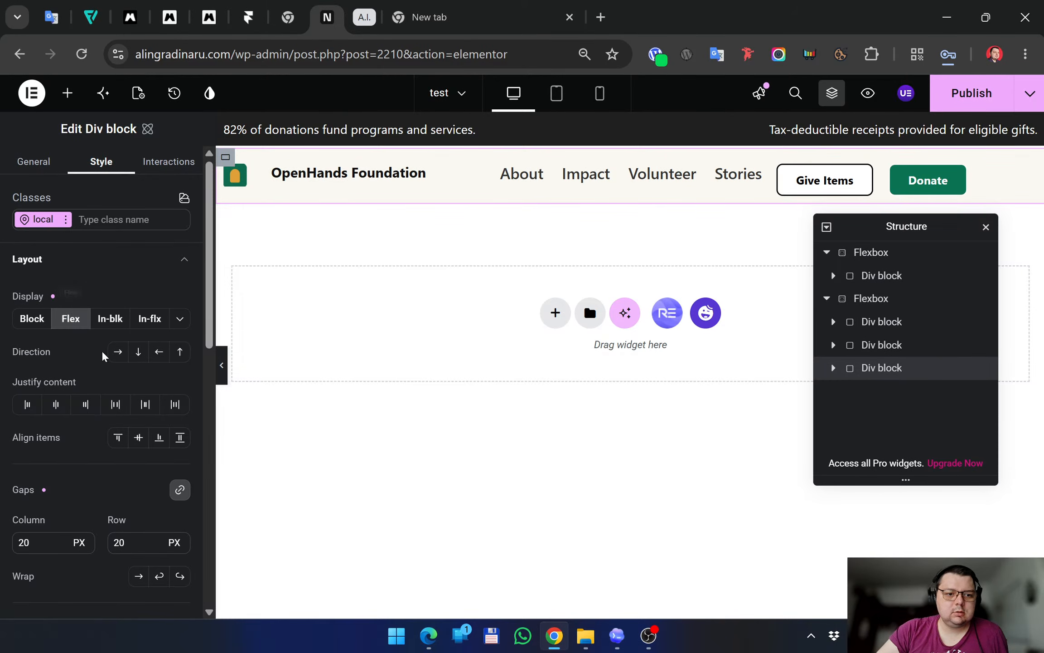
Duplicate the header's first div block holding the logo and the OpenHands Foundation heading
{"action": "mouse_move", "coordinate": [627, 151]}
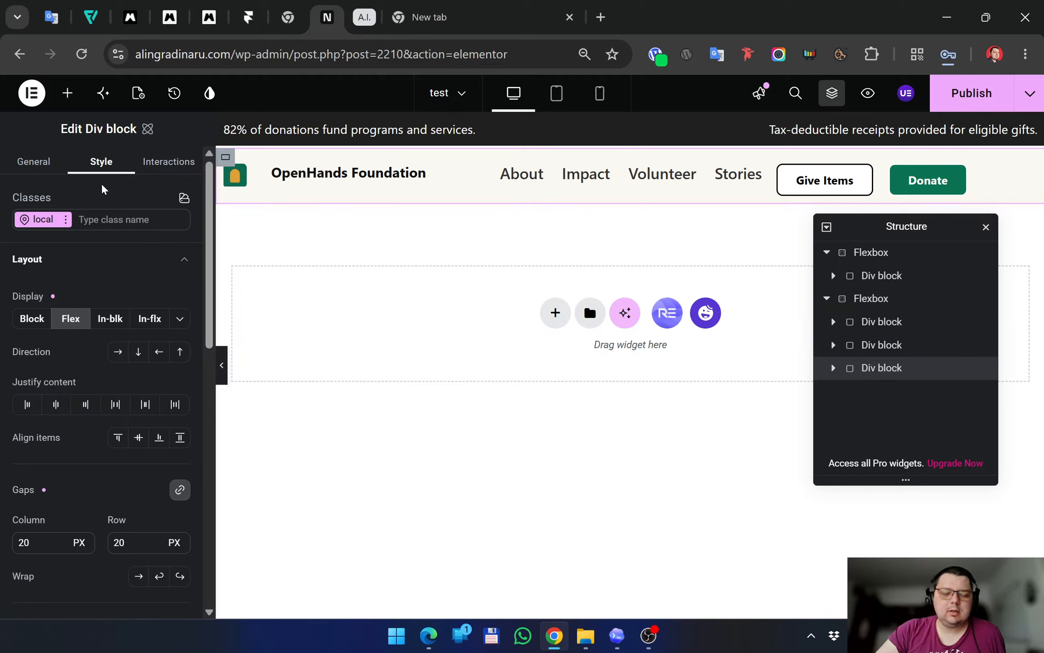
{"action": "left_click", "coordinate": [899, 330]}
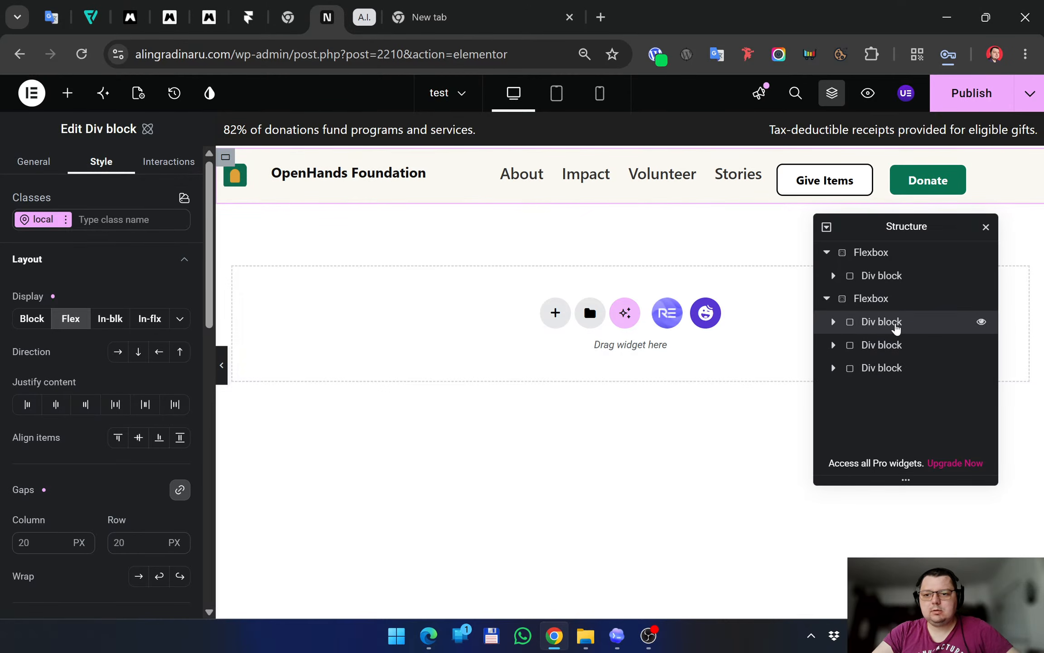
{"action": "right_click", "coordinate": [898, 330]}
{"action": "left_click", "coordinate": [927, 300]}
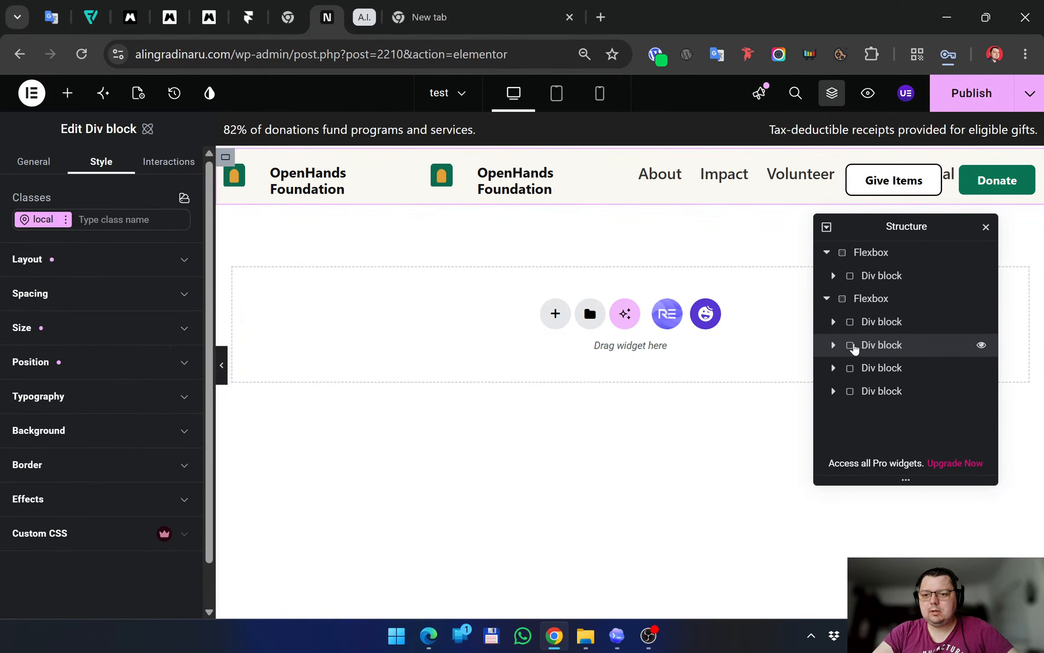
{"action": "left_click_drag", "start_coordinate": [854, 346], "coordinate": [868, 321]}
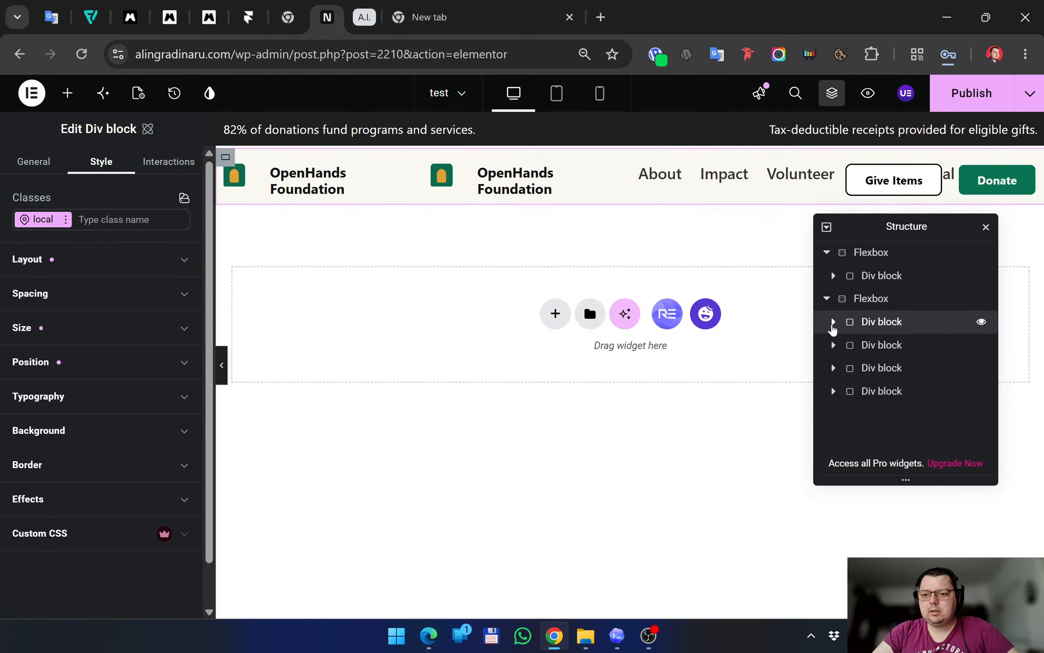
Delete the logo image and the heading from the first of the two logo div blocks
{"action": "left_click", "coordinate": [833, 322]}
{"action": "left_click", "coordinate": [885, 345]}
{"action": "right_click", "coordinate": [887, 346]}
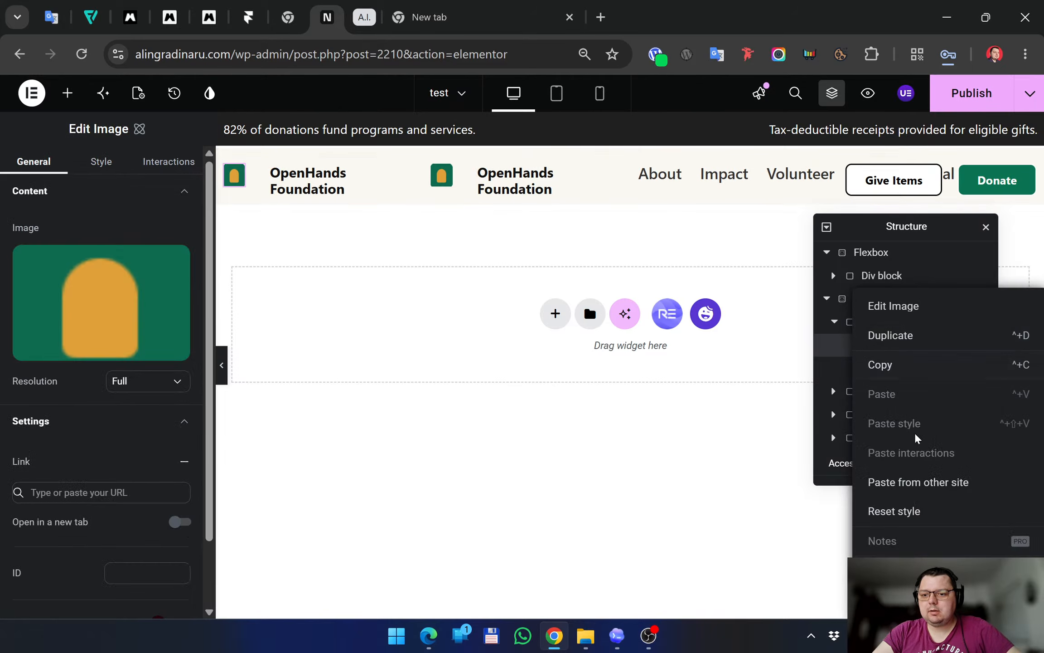
{"action": "left_click", "coordinate": [902, 570]}
{"action": "right_click", "coordinate": [885, 346]}
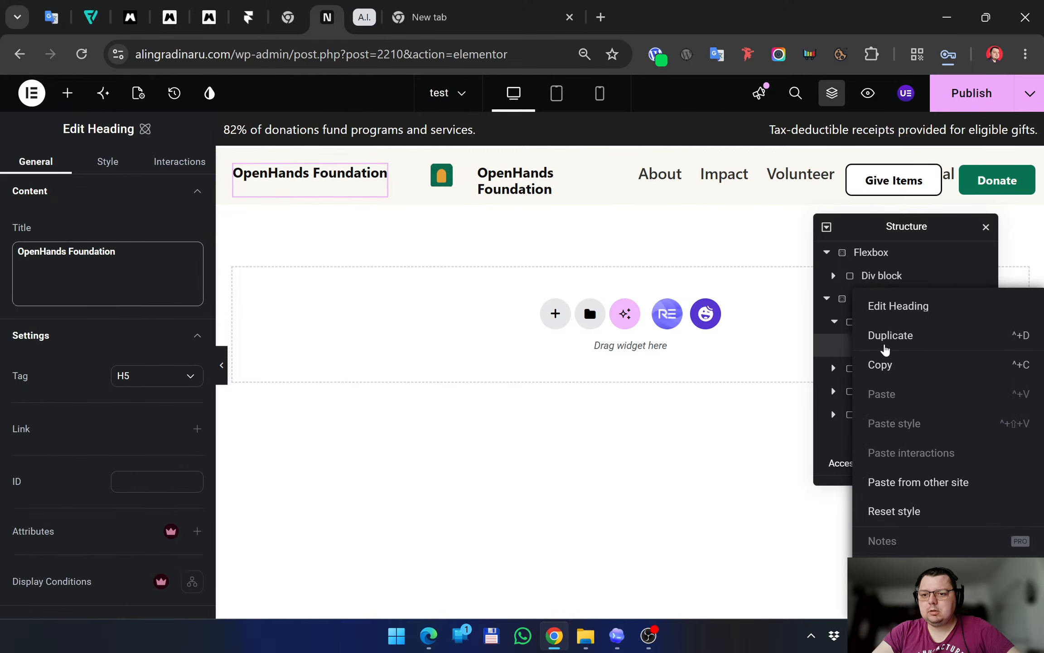
{"action": "left_click", "coordinate": [915, 570]}
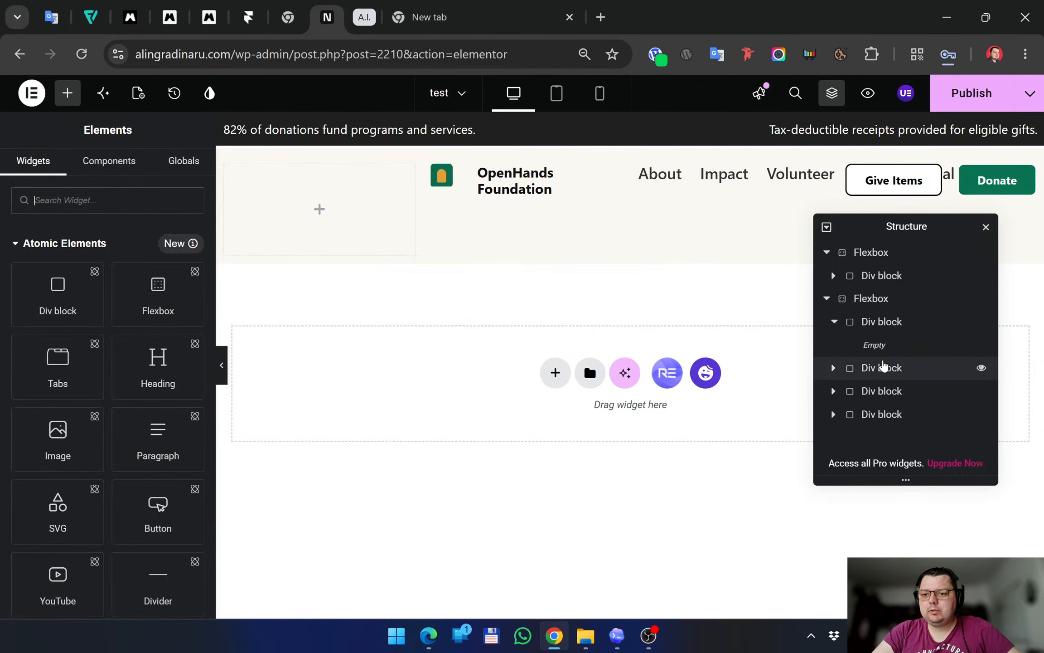
Nest the logo, navigation and buttons div blocks inside the emptied div block of the header
{"action": "left_click", "coordinate": [886, 367]}
{"action": "left_click_drag", "start_coordinate": [893, 415], "coordinate": [869, 394]}
{"action": "left_click", "coordinate": [842, 368]}
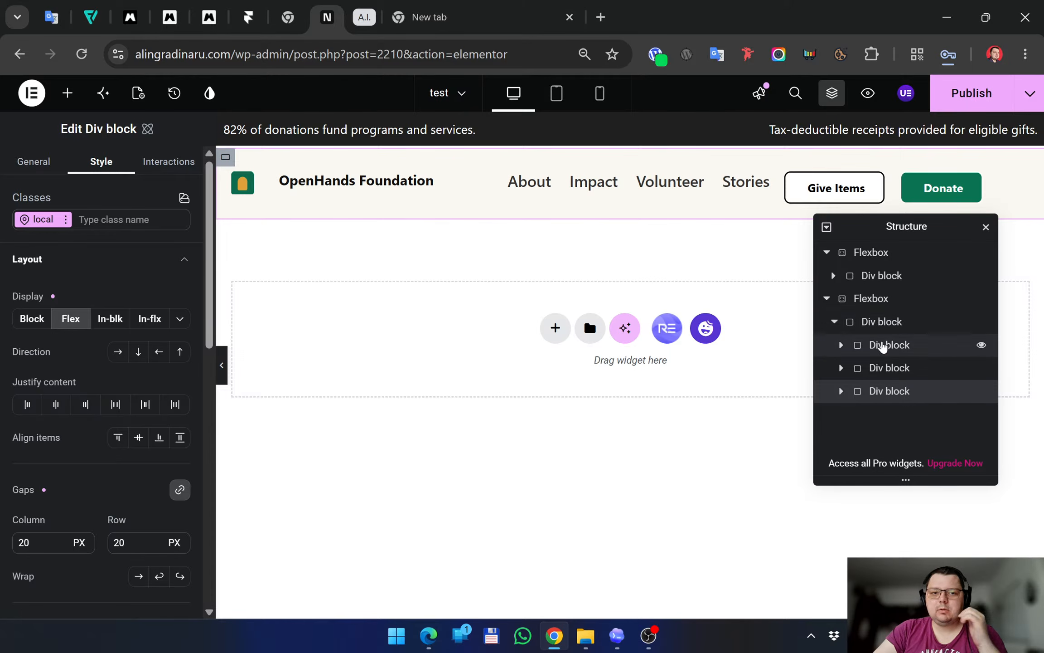
Set the wrapping div block's direction to Row, try the Space between justification, and justify its content with Space around
{"action": "left_click", "coordinate": [892, 328]}
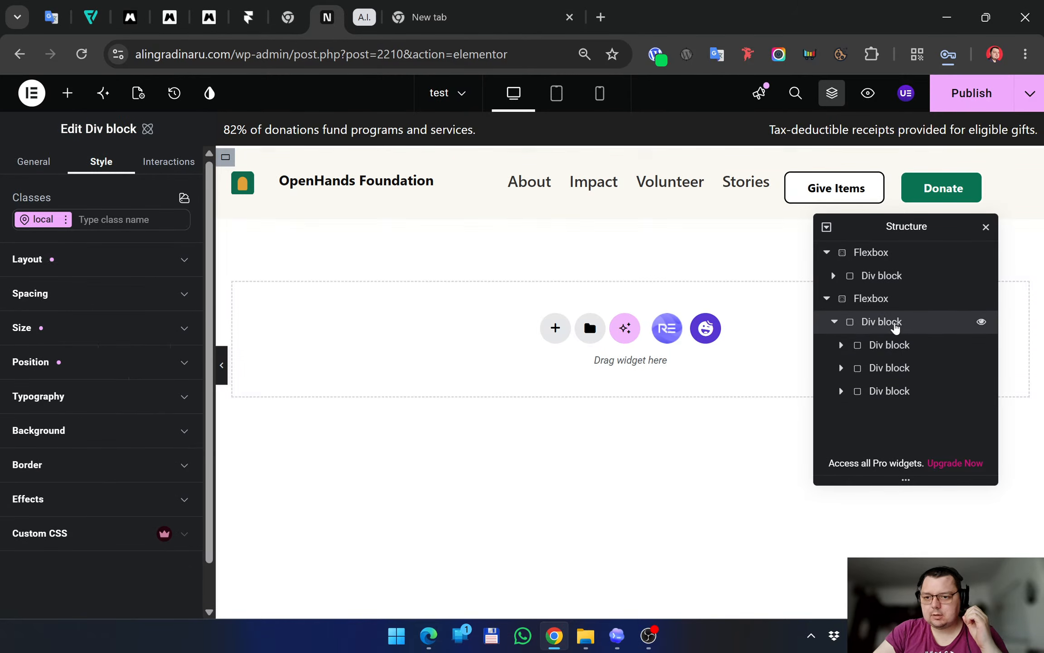
{"action": "left_click", "coordinate": [41, 259]}
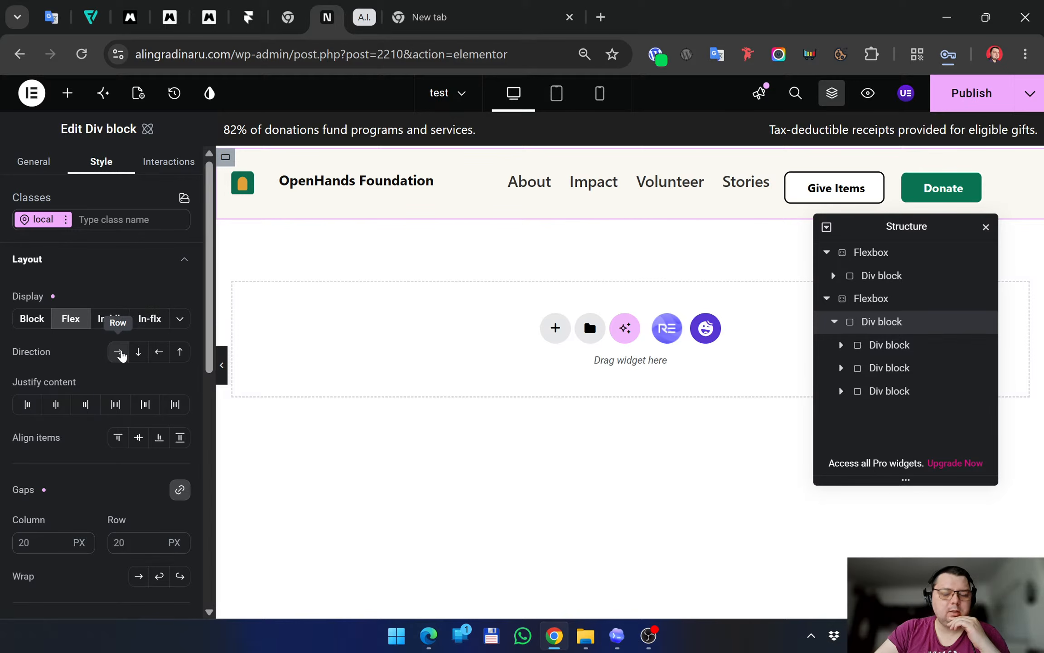
{"action": "left_click", "coordinate": [120, 354]}
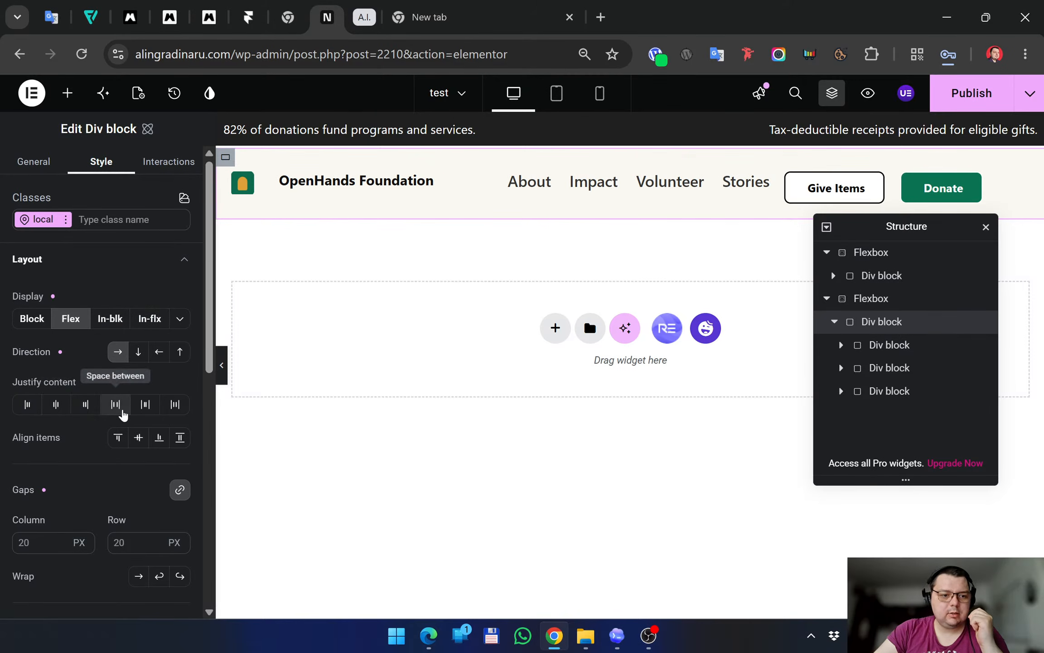
{"action": "left_click", "coordinate": [118, 406]}
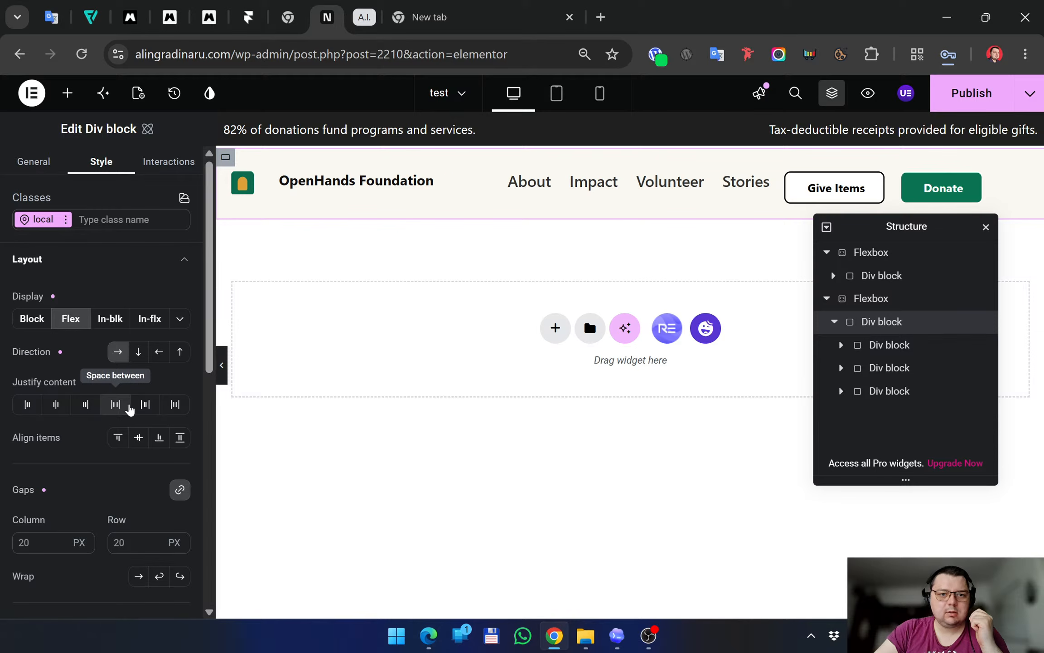
{"action": "left_click", "coordinate": [129, 408]}
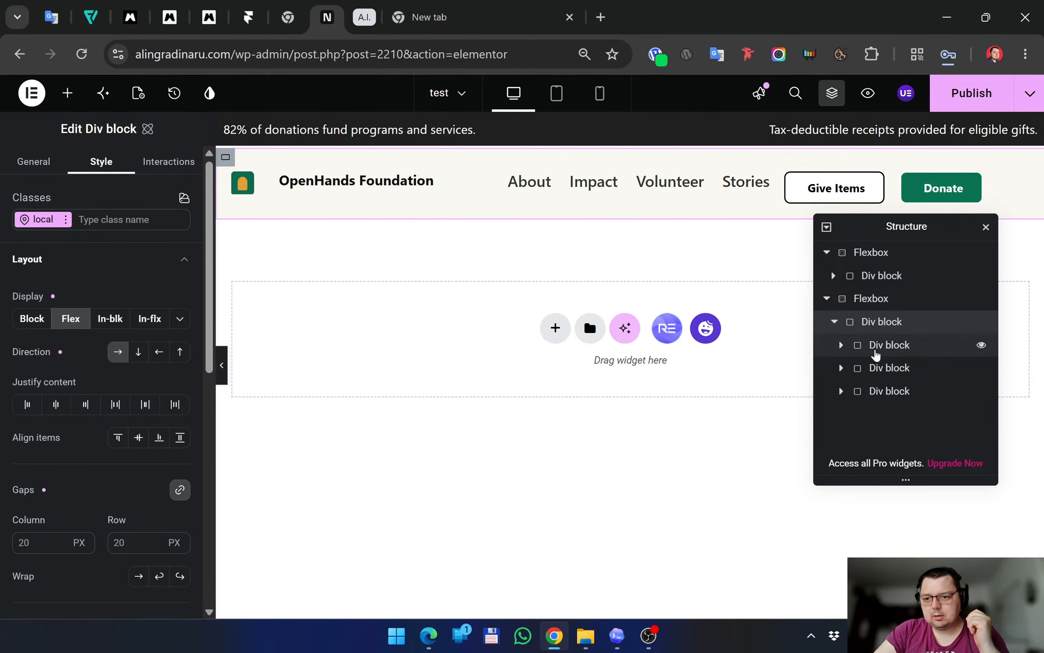
{"action": "double_click", "coordinate": [841, 328]}
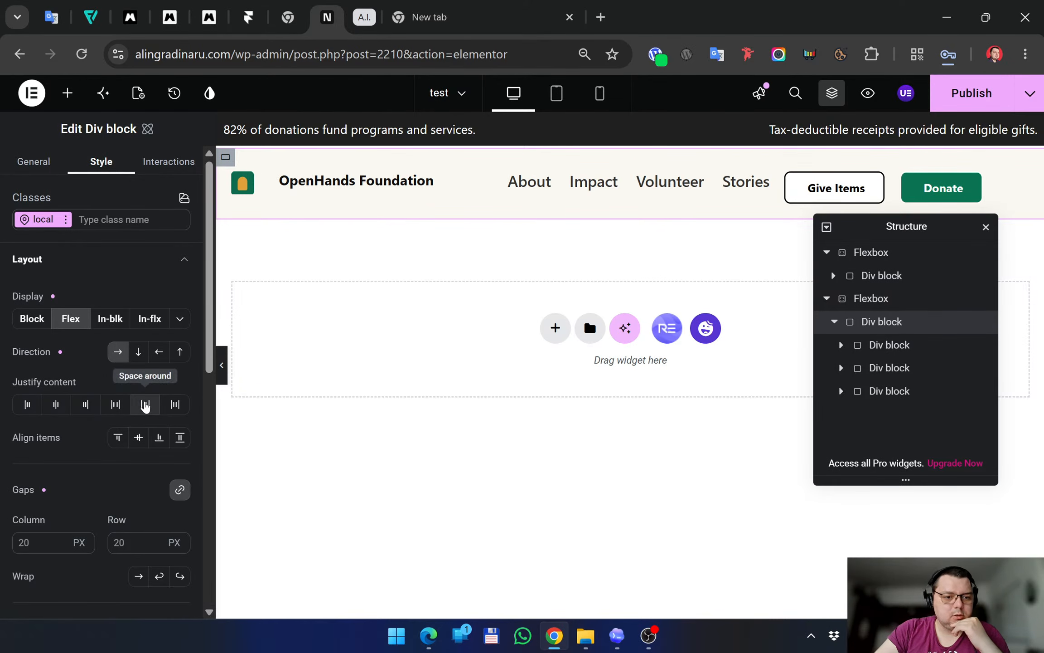
{"action": "left_click", "coordinate": [146, 405]}
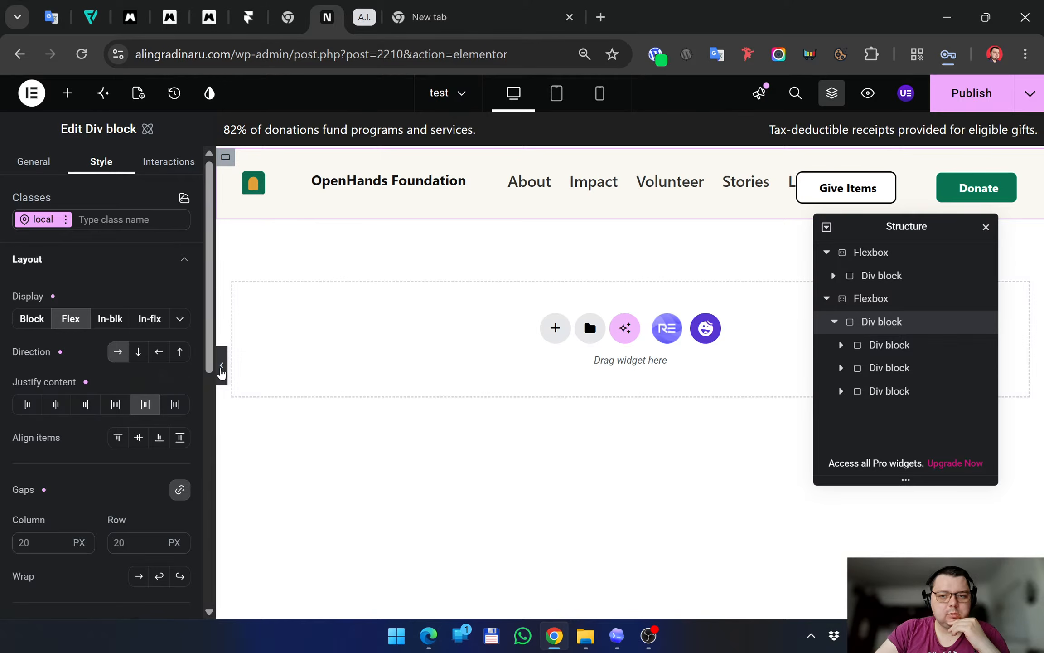
Set the wrapping div block's content justification to Space between and preview the header at full width
{"action": "left_click", "coordinate": [221, 365]}
{"action": "left_click", "coordinate": [9, 359]}
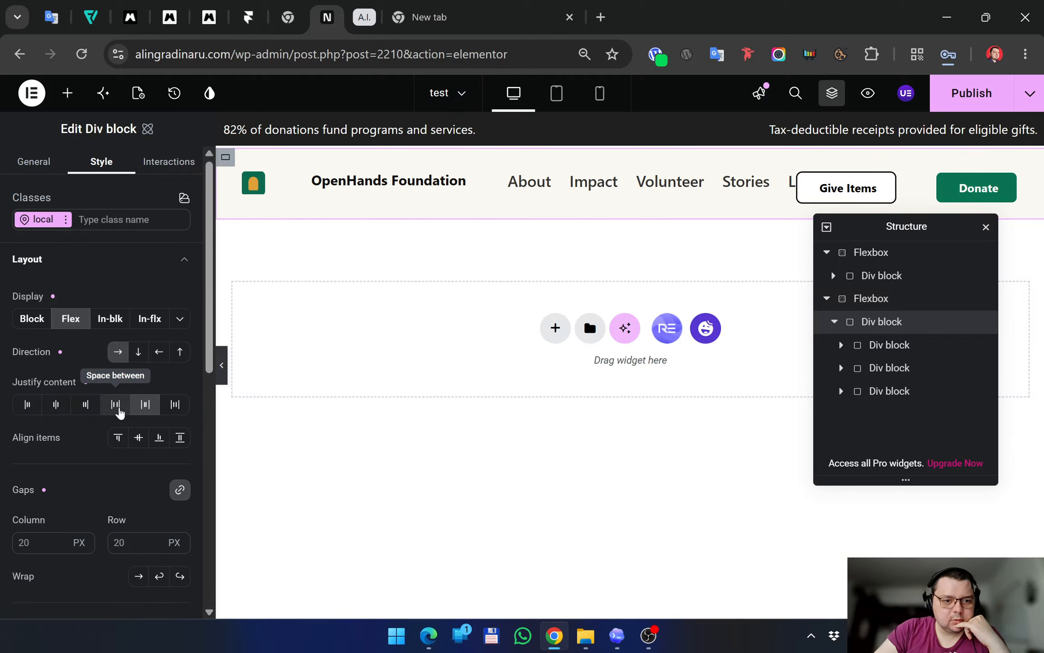
{"action": "left_click", "coordinate": [117, 407]}
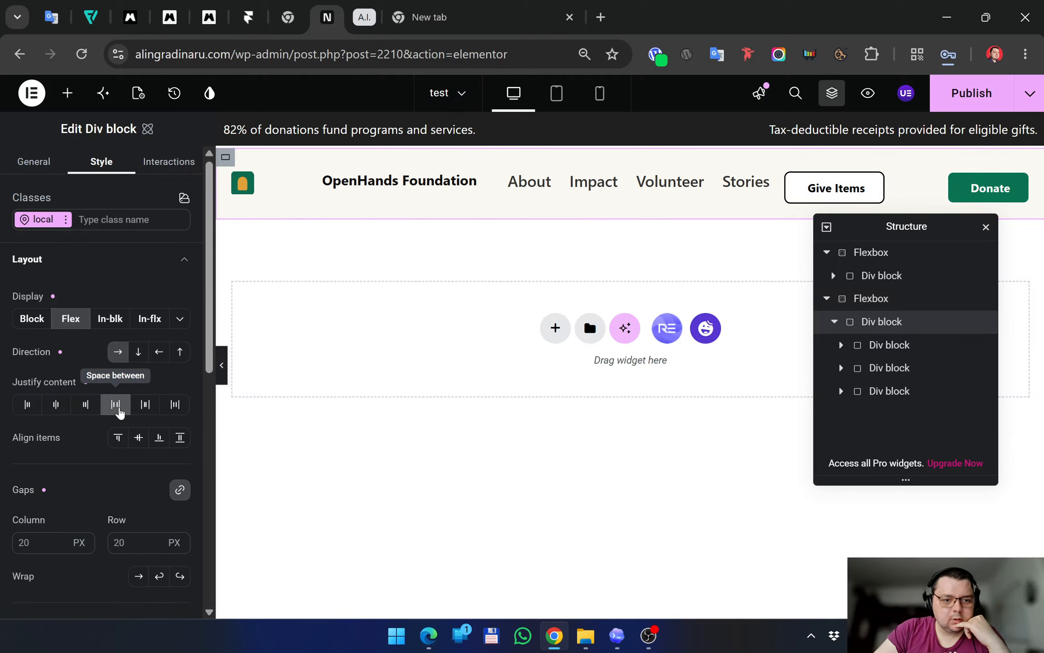
{"action": "left_click", "coordinate": [221, 365]}
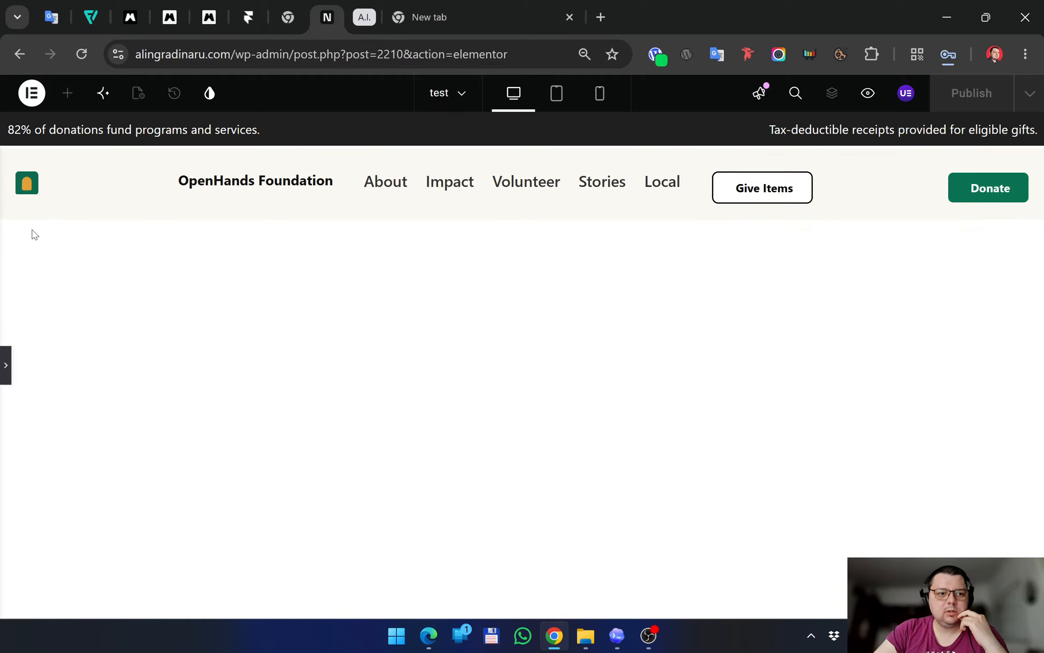
{"action": "left_click", "coordinate": [6, 367]}
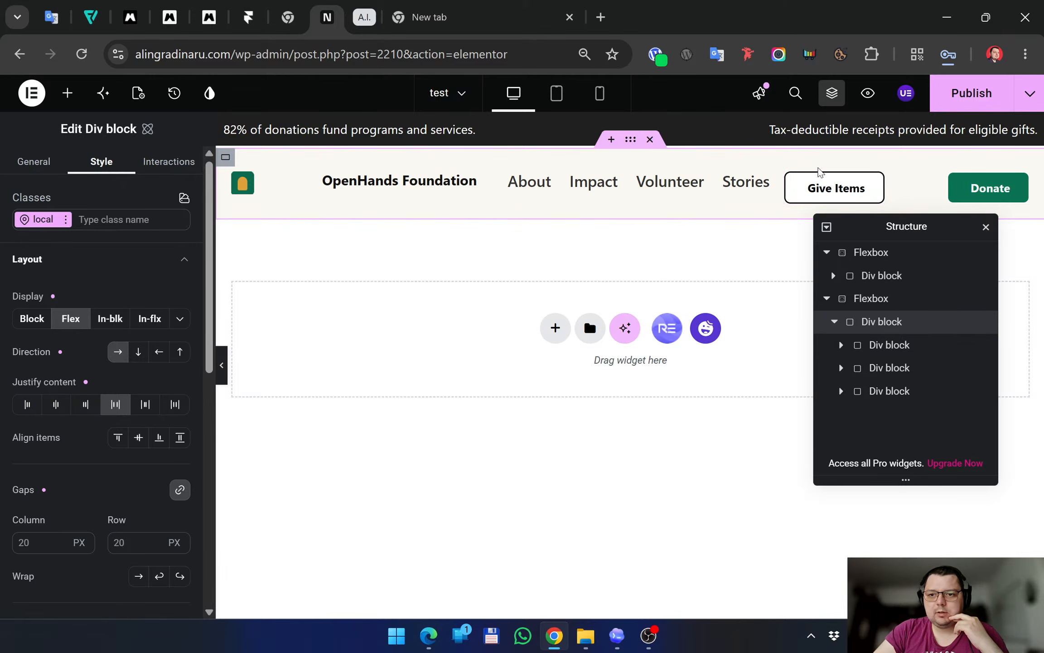
Justify and align the logo div block's content to Start, and set its column and row gaps to 0 px
{"action": "left_click", "coordinate": [841, 345]}
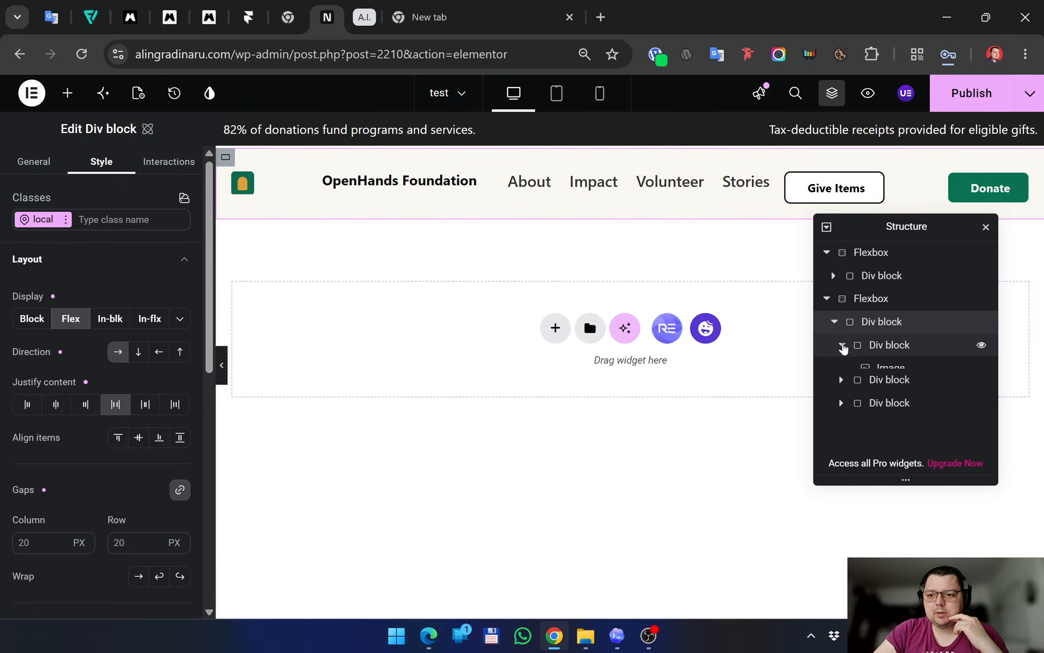
{"action": "left_click", "coordinate": [869, 345]}
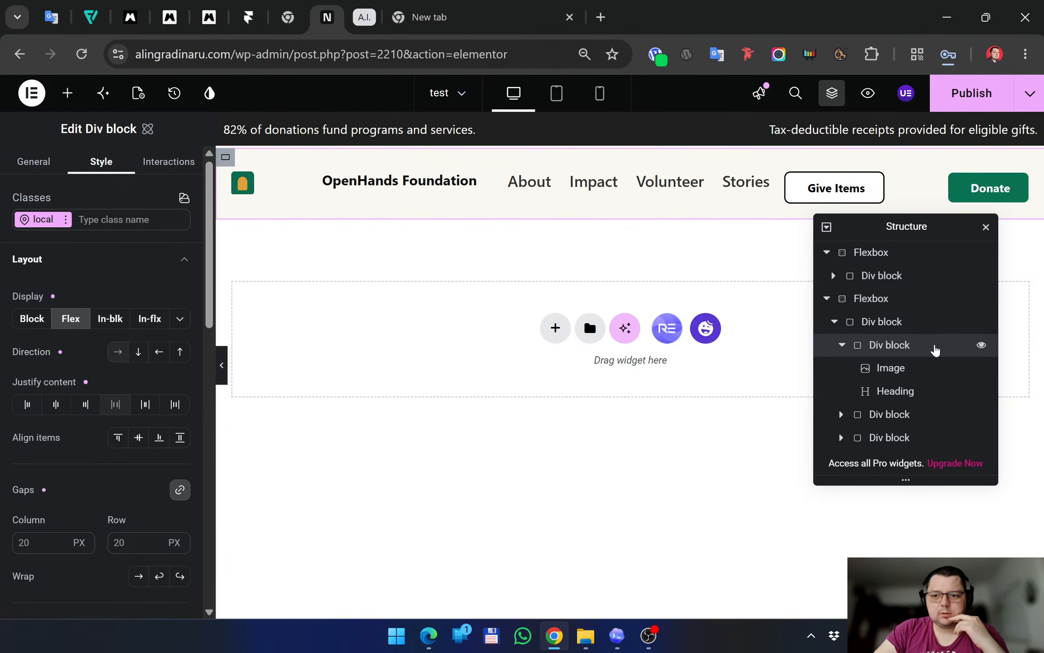
{"action": "left_click", "coordinate": [980, 347]}
{"action": "left_click", "coordinate": [980, 346]}
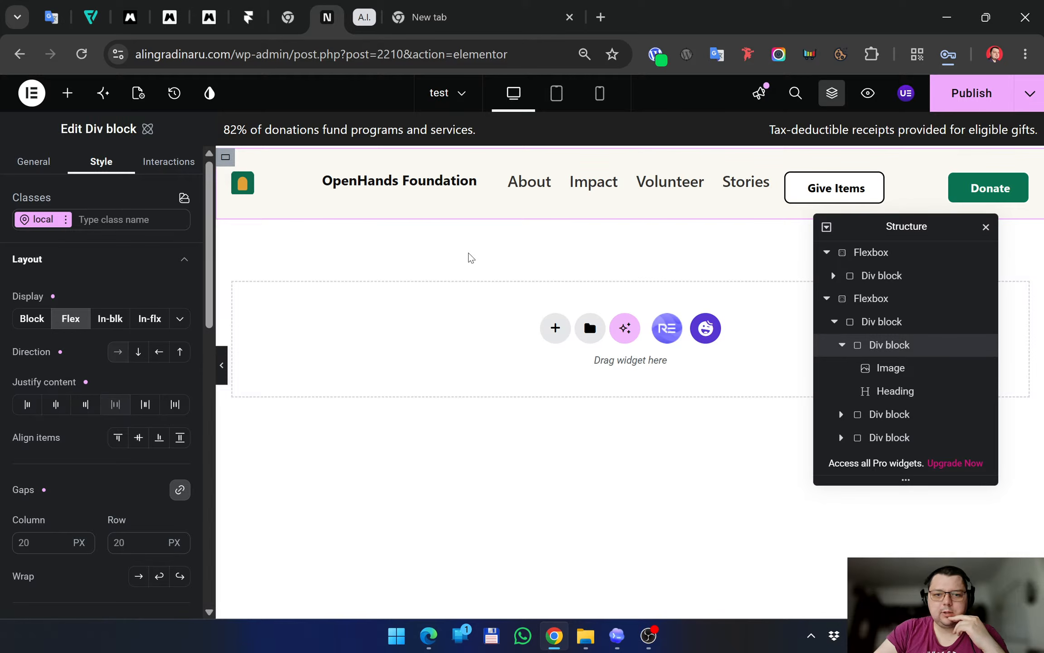
{"action": "left_click", "coordinate": [32, 409]}
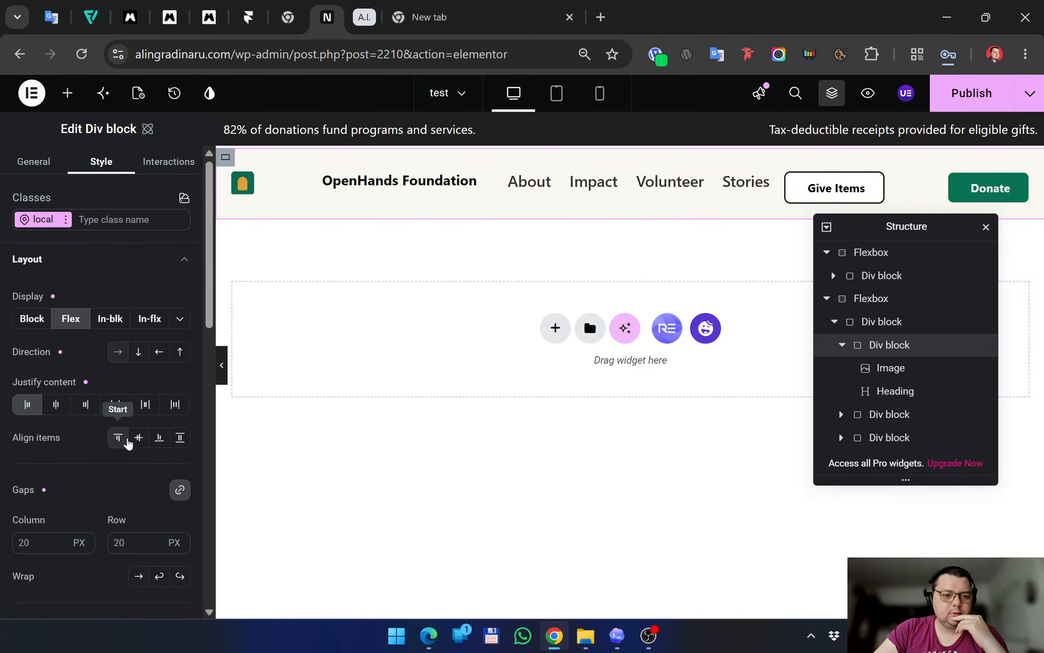
{"action": "left_click", "coordinate": [118, 439]}
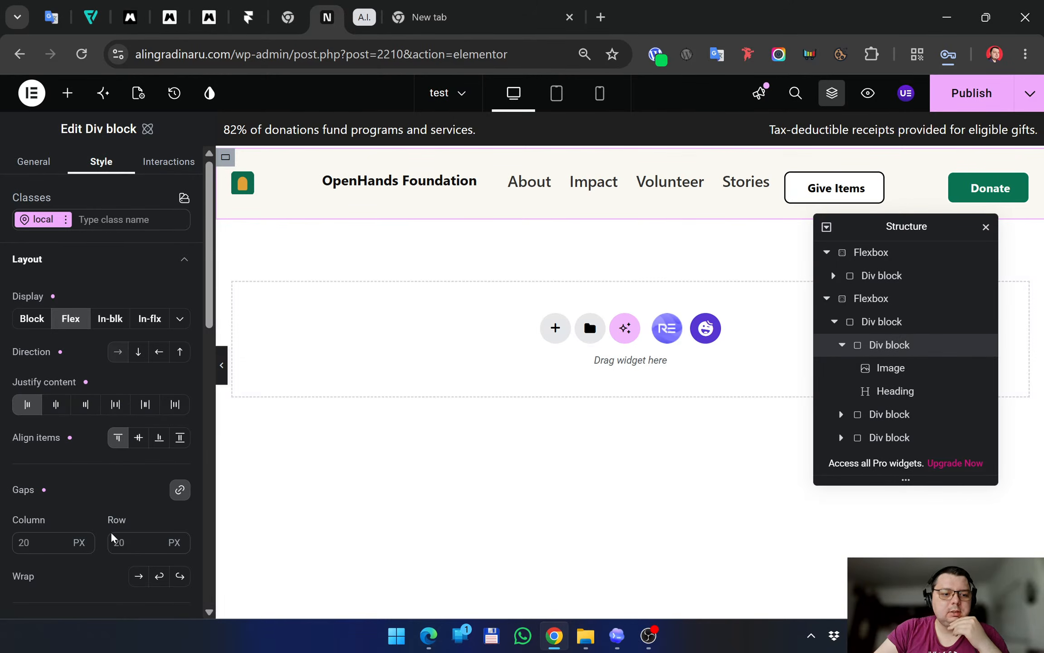
{"action": "left_click", "coordinate": [73, 541]}
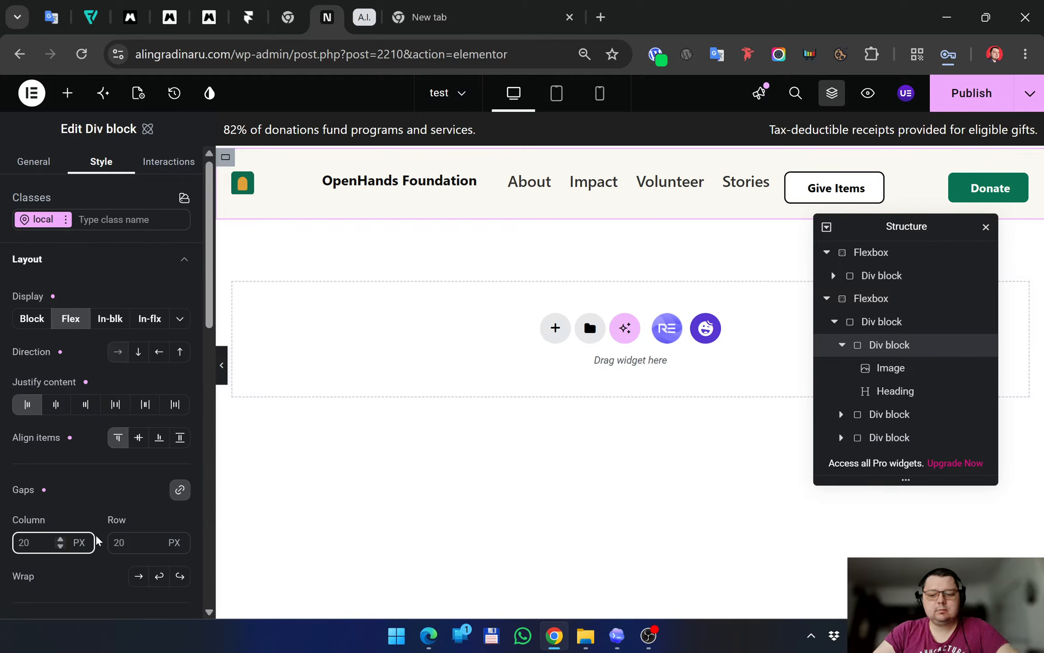
{"action": "type", "text": "0"}
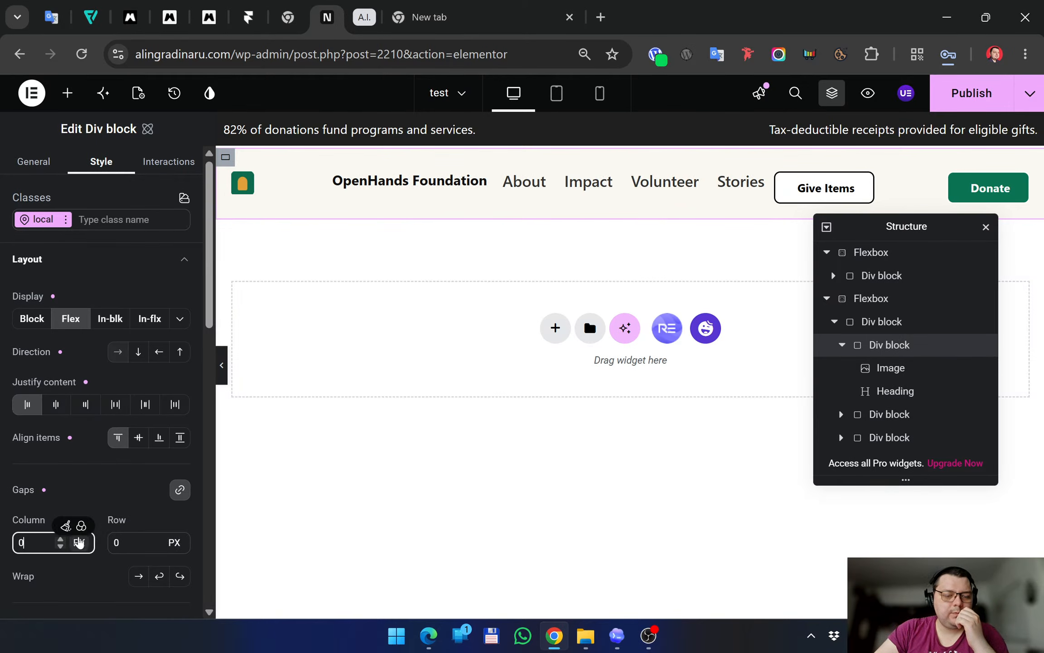
Clear the Flex display setting of the header's outer Flexbox and check the wrapping and navigation div blocks' layout settings
{"action": "left_click", "coordinate": [333, 180]}
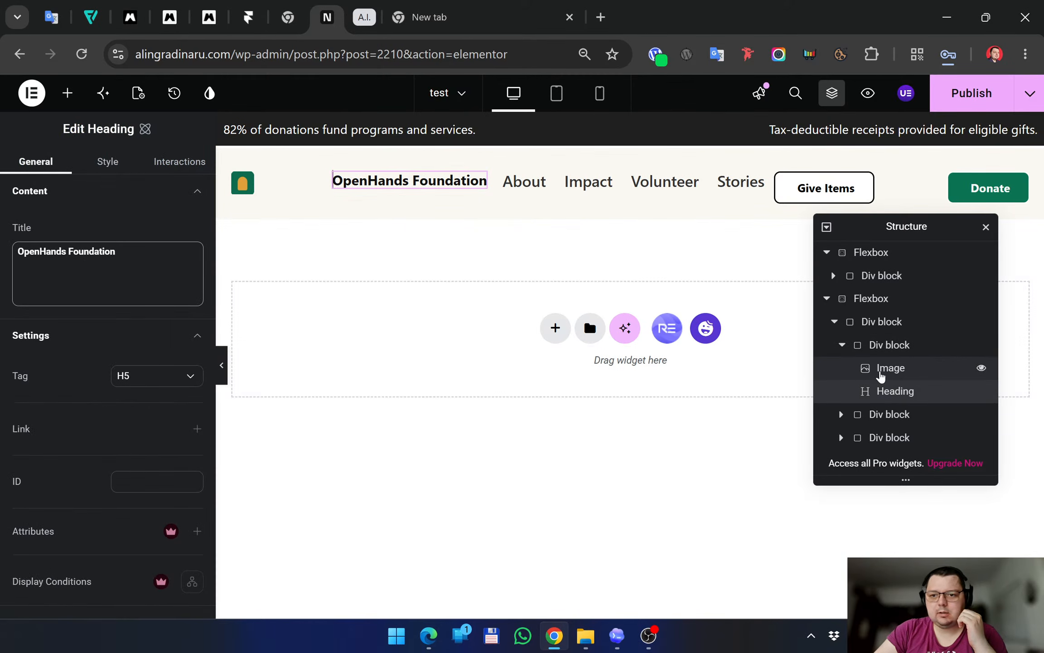
{"action": "left_click", "coordinate": [882, 301]}
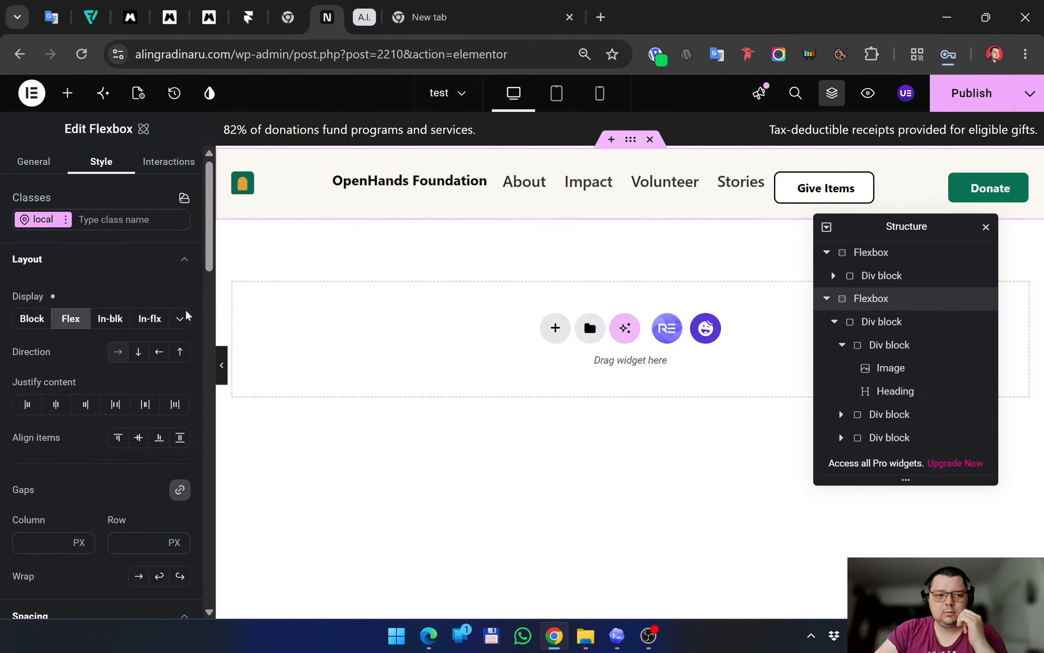
{"action": "left_click", "coordinate": [70, 319]}
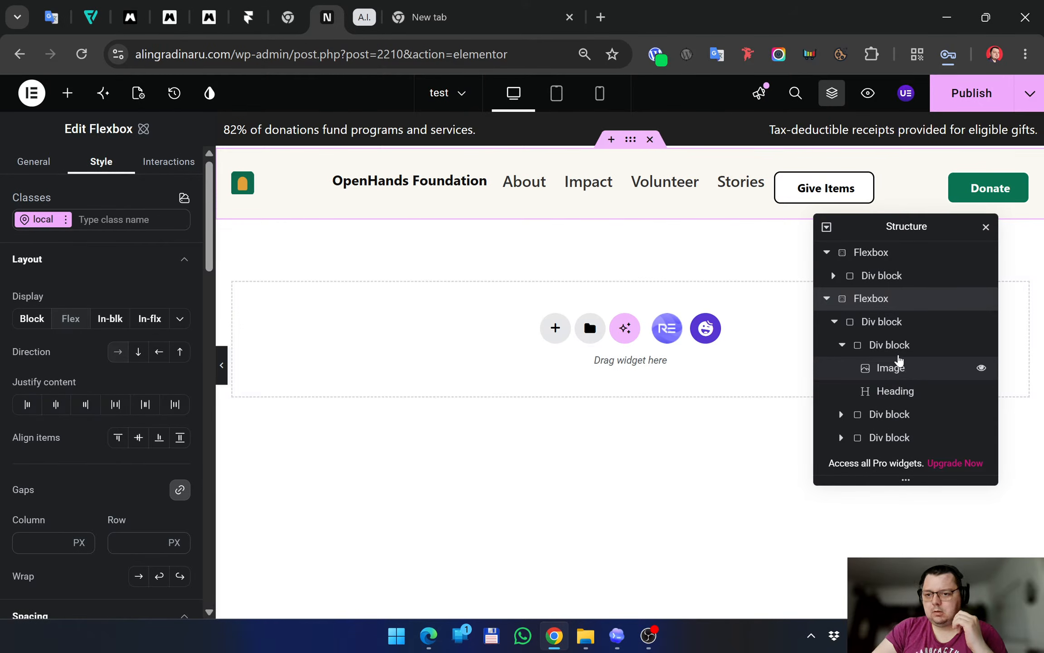
{"action": "left_click", "coordinate": [875, 321]}
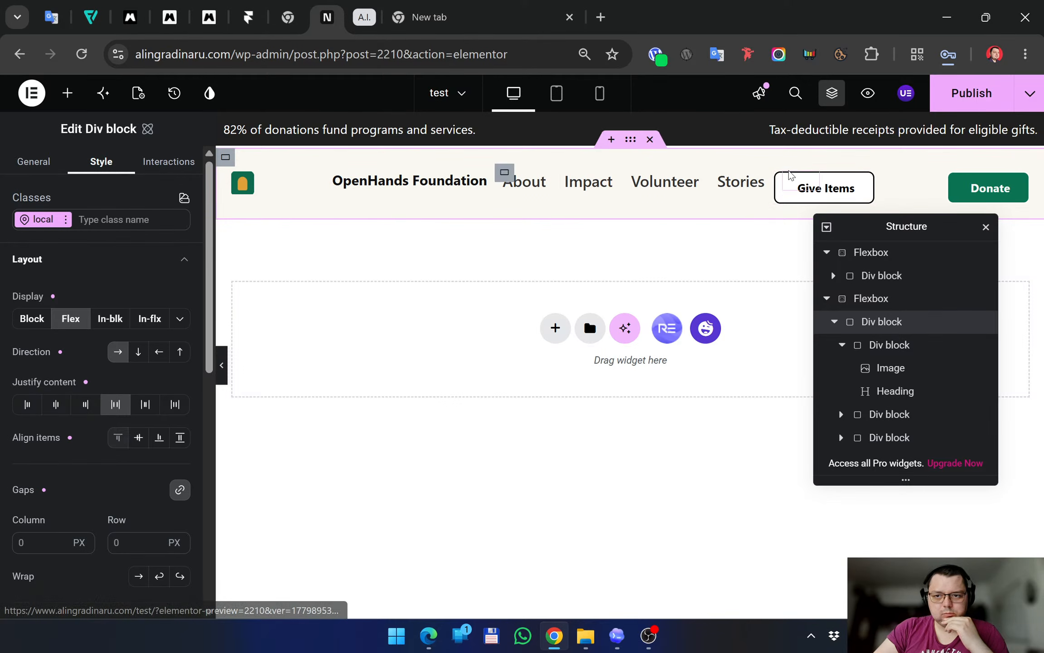
{"action": "left_click", "coordinate": [866, 413]}
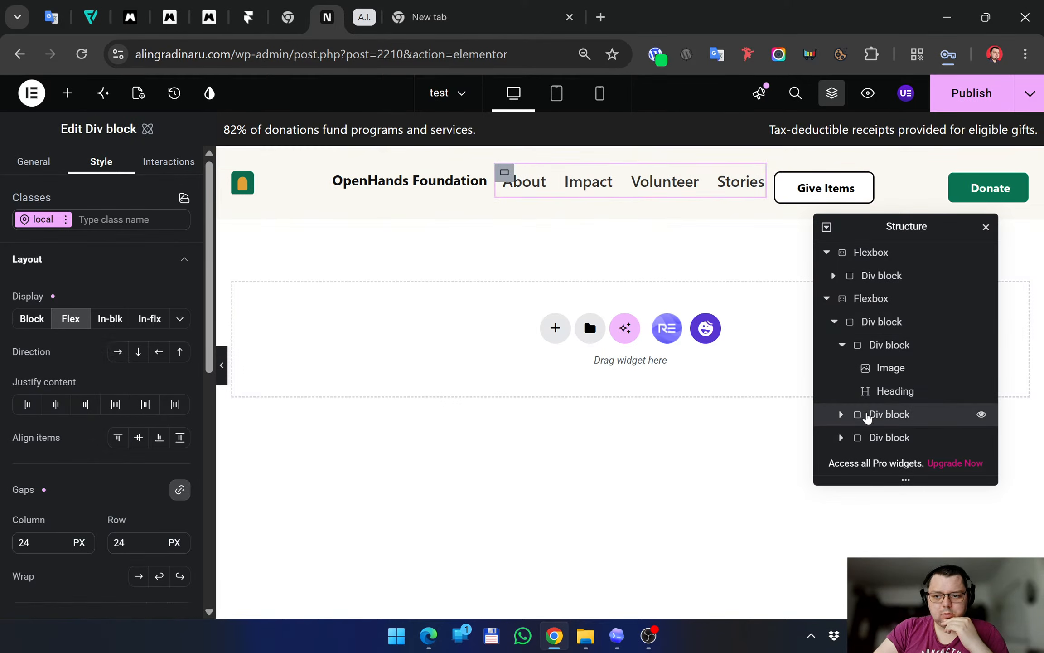
Try aligning the div block with the Give Items and Donate buttons to End using Align self
{"action": "left_click", "coordinate": [901, 438]}
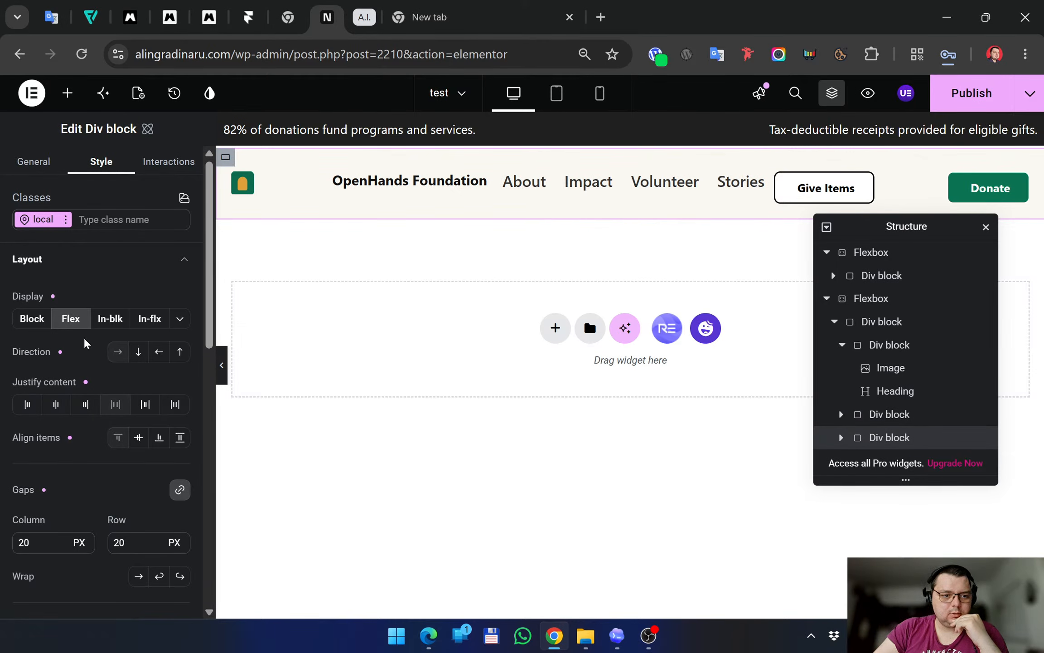
{"action": "scroll", "coordinate": [87, 488], "scroll_direction": "down", "scroll_amount": 5}
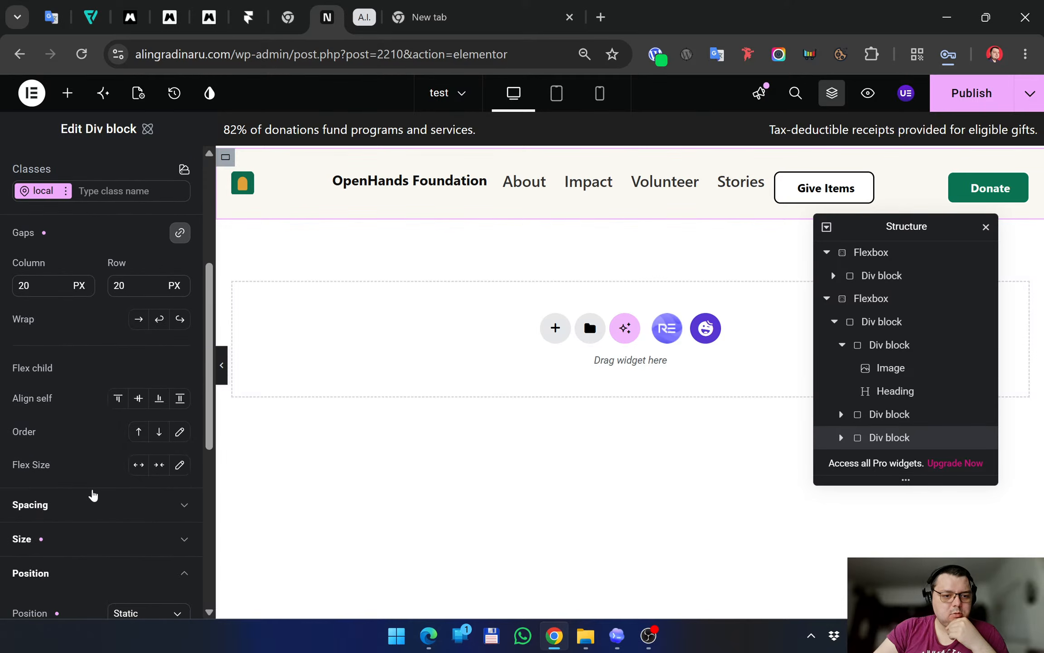
{"action": "left_click", "coordinate": [159, 398]}
{"action": "left_click", "coordinate": [159, 399]}
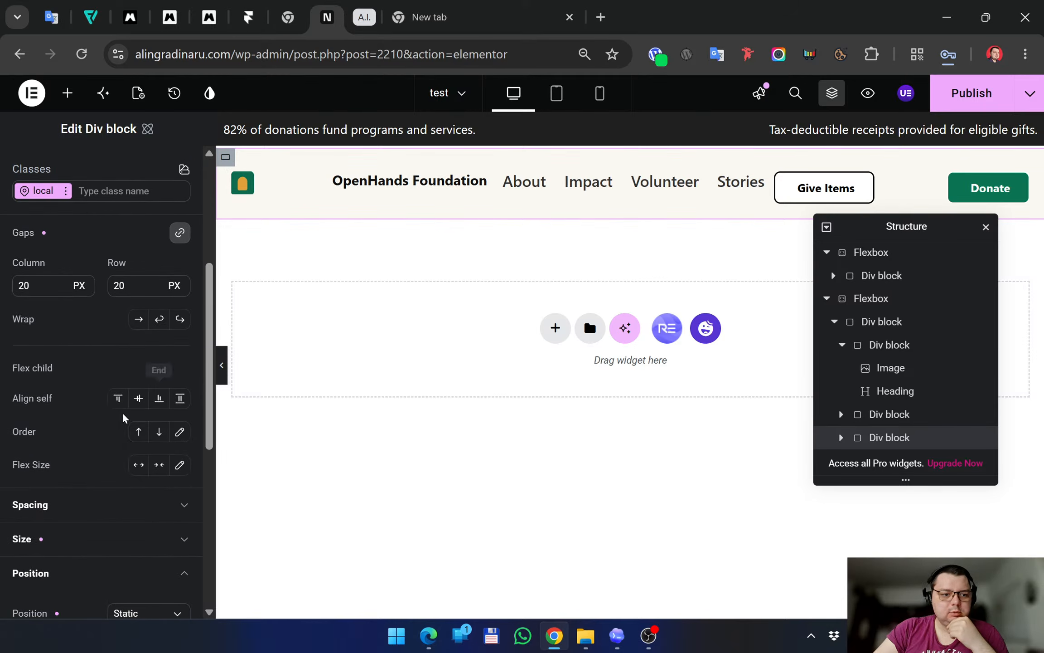
{"action": "left_click", "coordinate": [842, 438]}
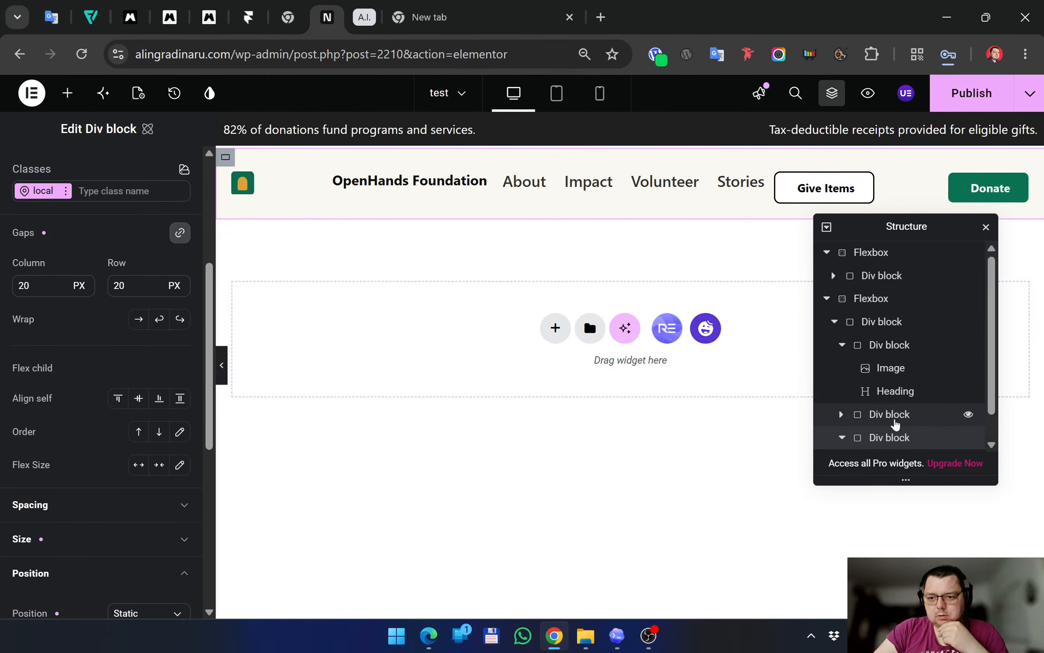
{"action": "scroll", "coordinate": [902, 403], "scroll_direction": "down", "scroll_amount": 1}
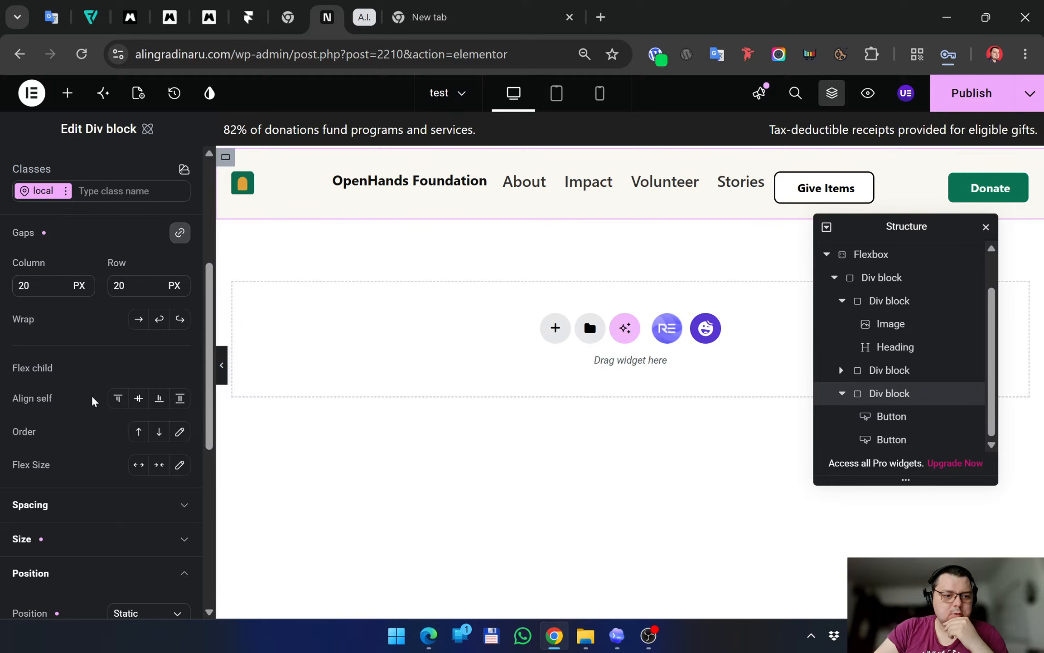
{"action": "scroll", "coordinate": [92, 401], "scroll_direction": "down", "scroll_amount": 2}
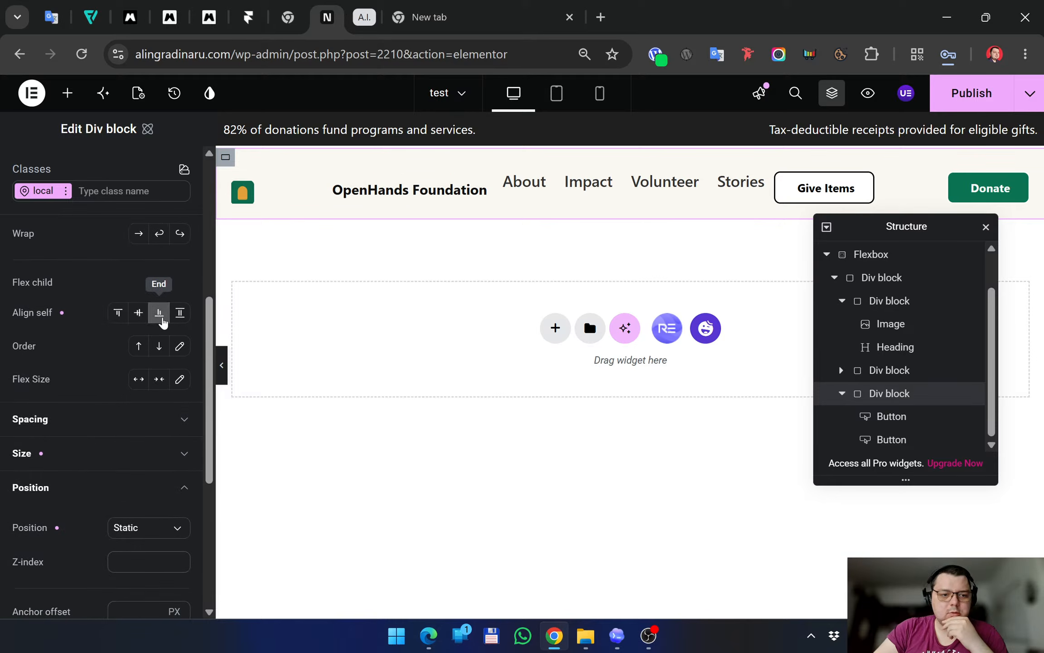
{"action": "scroll", "coordinate": [127, 380], "scroll_direction": "up", "scroll_amount": 8}
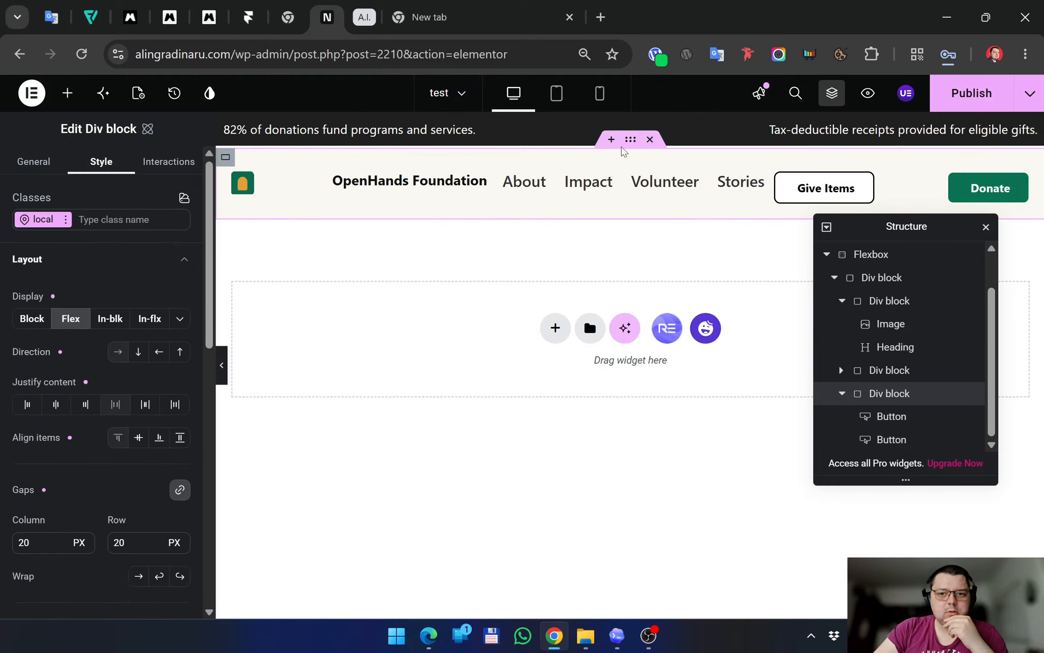
Set the display of the header's outer Flexbox to Flex
{"action": "left_click", "coordinate": [630, 139]}
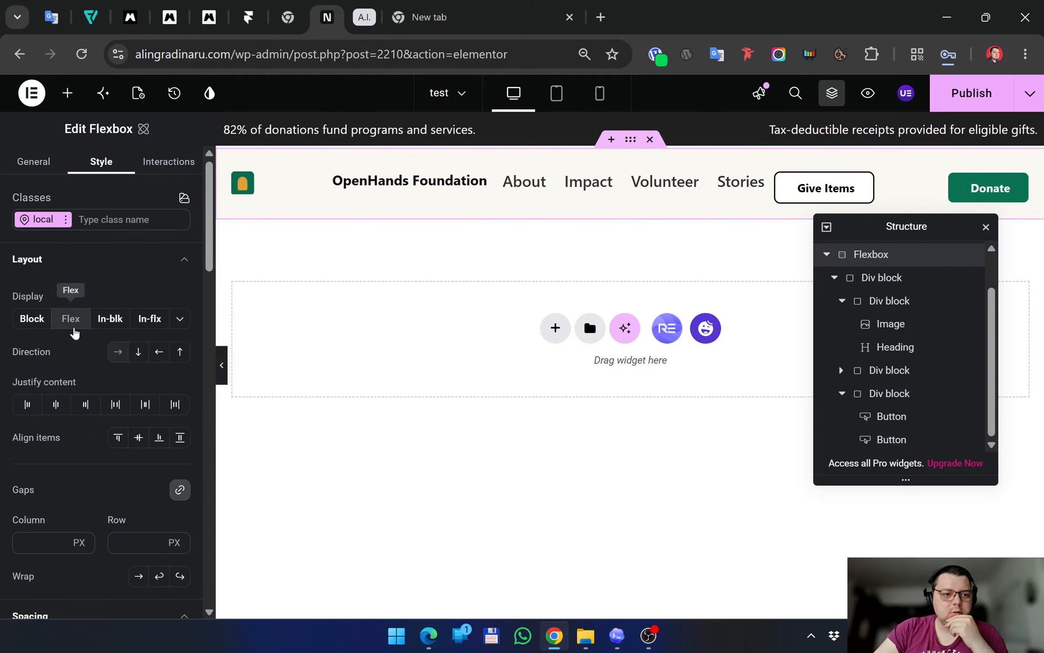
{"action": "left_click", "coordinate": [70, 318]}
{"action": "scroll", "coordinate": [120, 385], "scroll_direction": "down", "scroll_amount": 2}
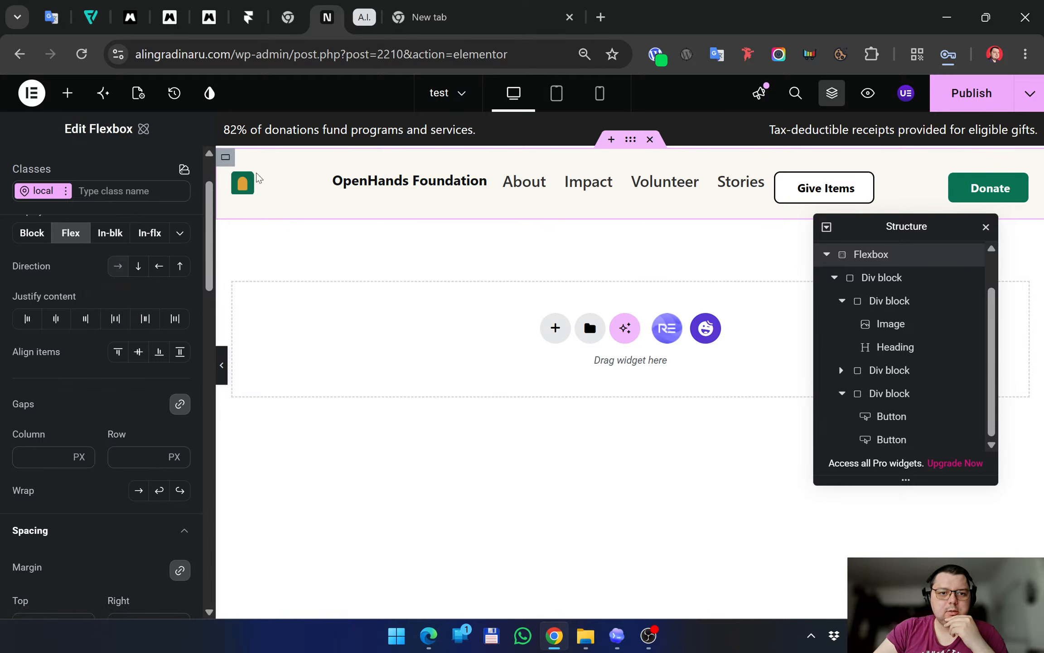
Examine the layout of the wrapping and logo div blocks and the OpenHands Foundation heading's spacing, size and typography settings
{"action": "left_click", "coordinate": [368, 182]}
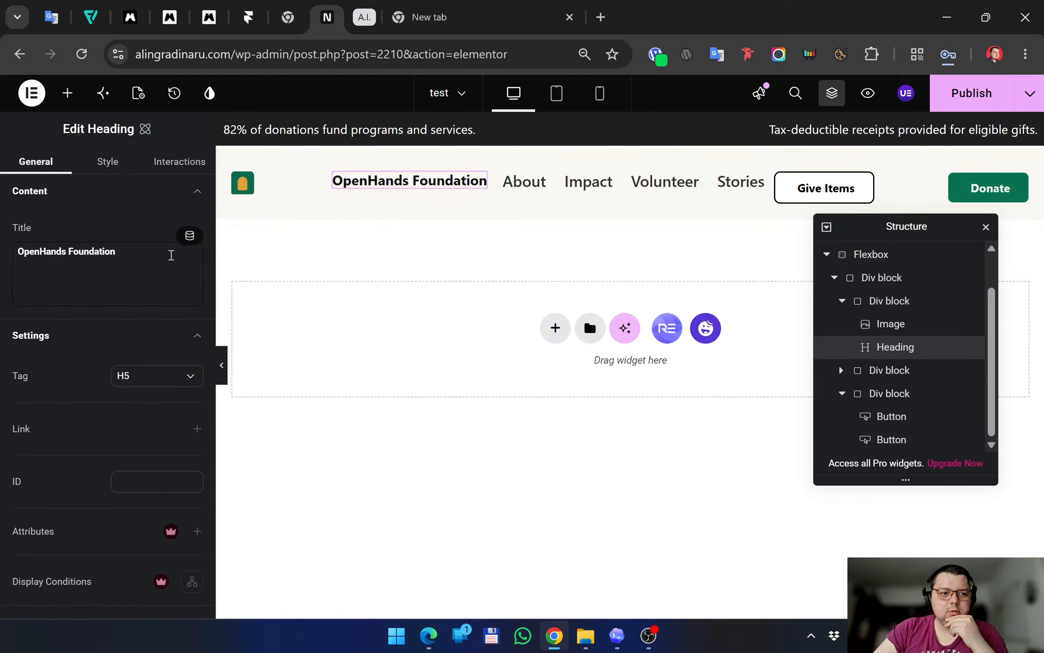
{"action": "left_click", "coordinate": [889, 277]}
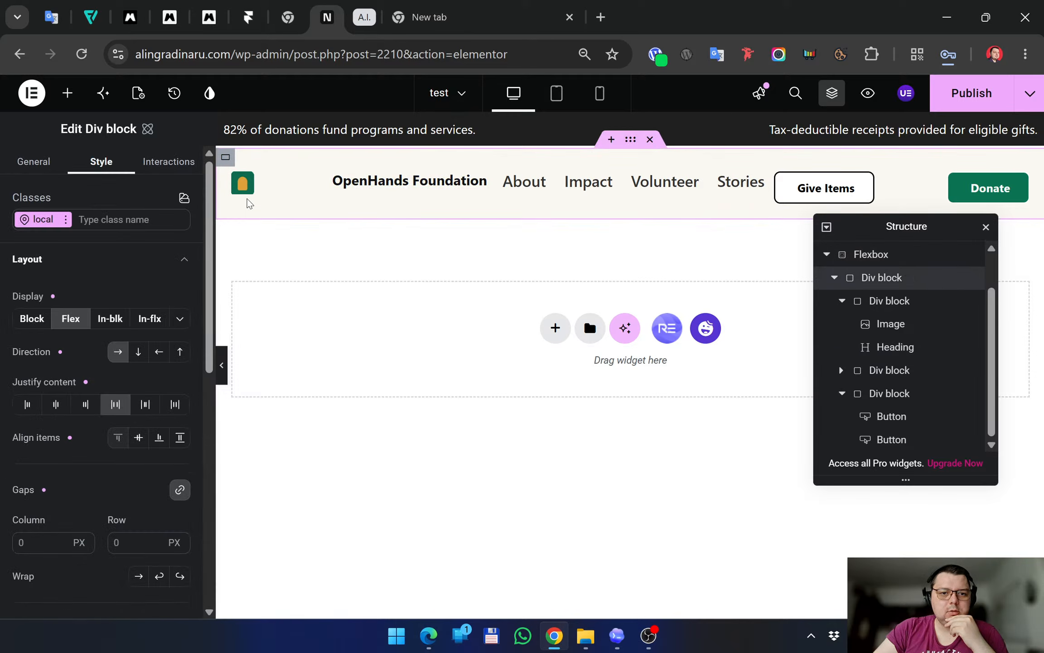
{"action": "scroll", "coordinate": [924, 384], "scroll_direction": "up", "scroll_amount": 2}
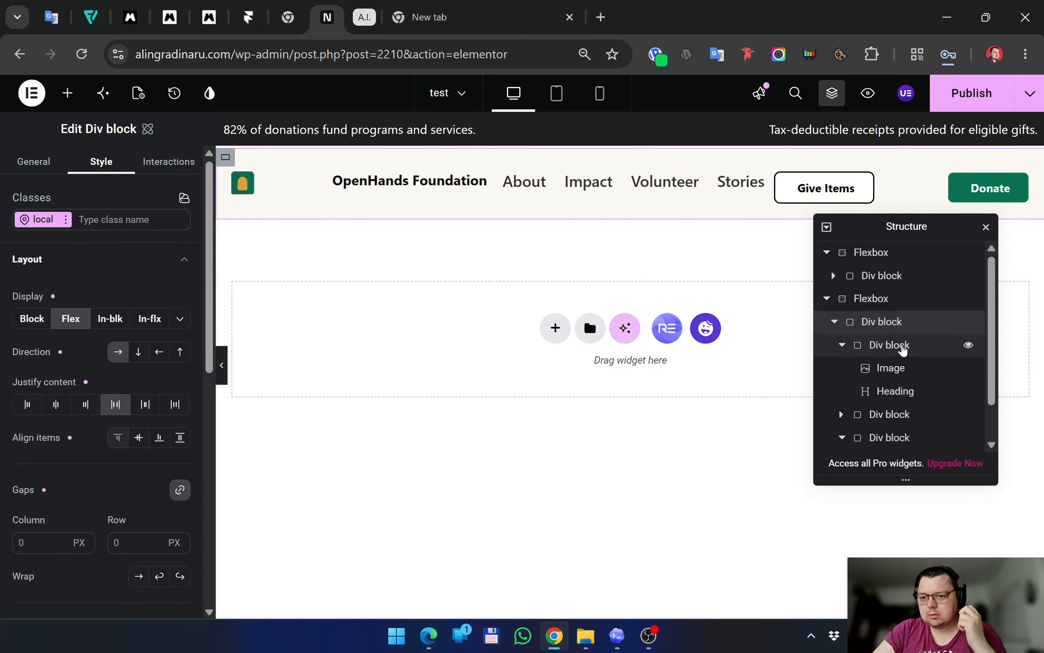
{"action": "left_click", "coordinate": [902, 348]}
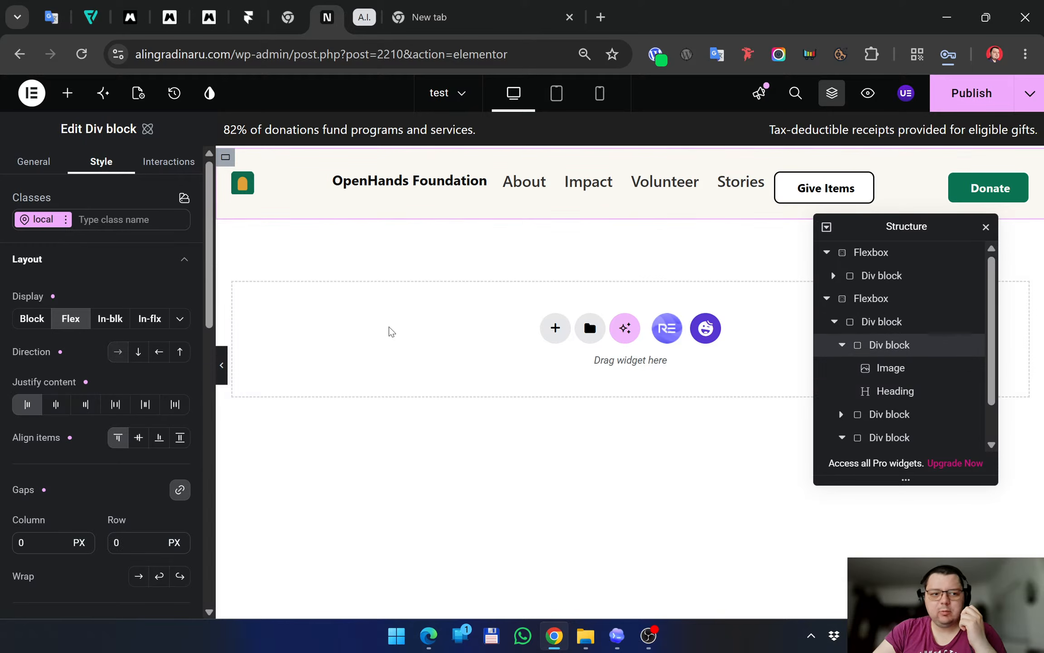
{"action": "left_click", "coordinate": [903, 392]}
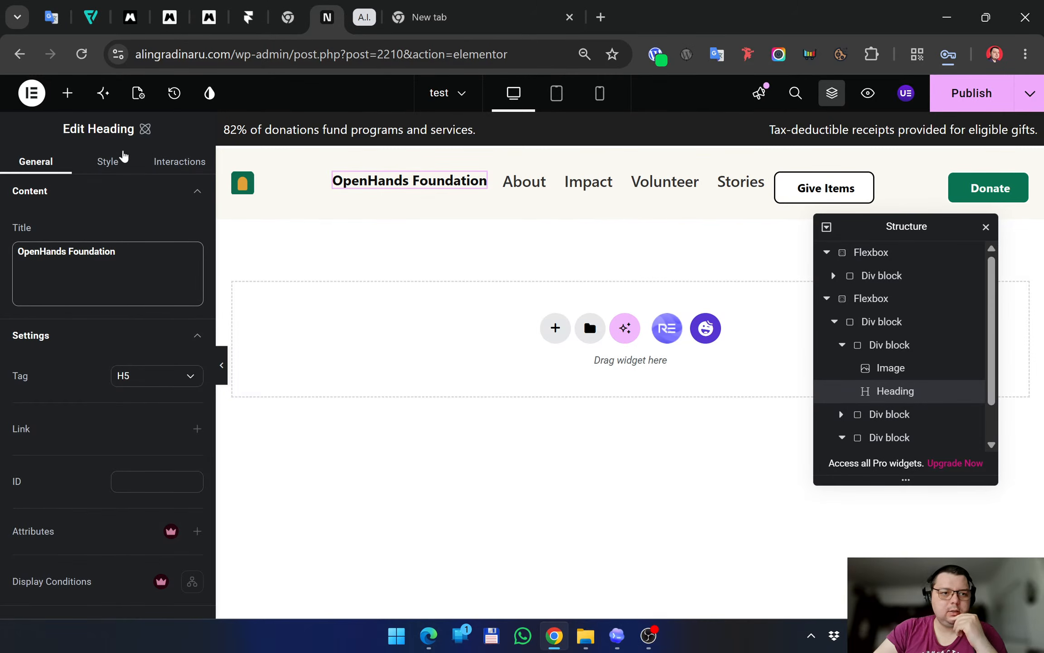
{"action": "left_click", "coordinate": [109, 163]}
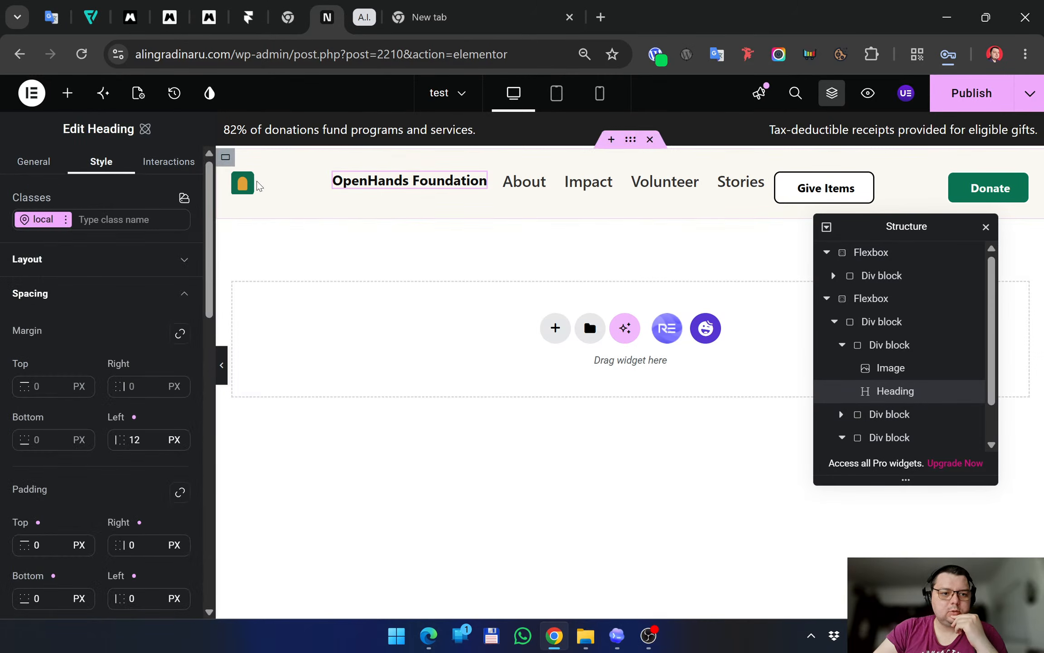
{"action": "scroll", "coordinate": [137, 489], "scroll_direction": "down", "scroll_amount": 8}
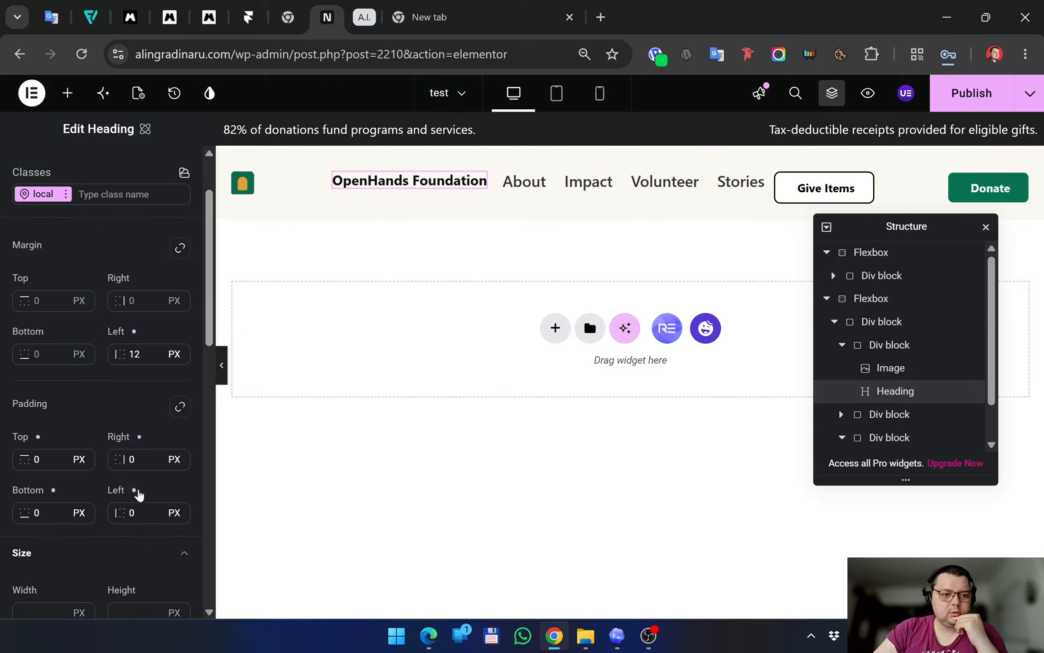
{"action": "scroll", "coordinate": [130, 486], "scroll_direction": "down", "scroll_amount": 2}
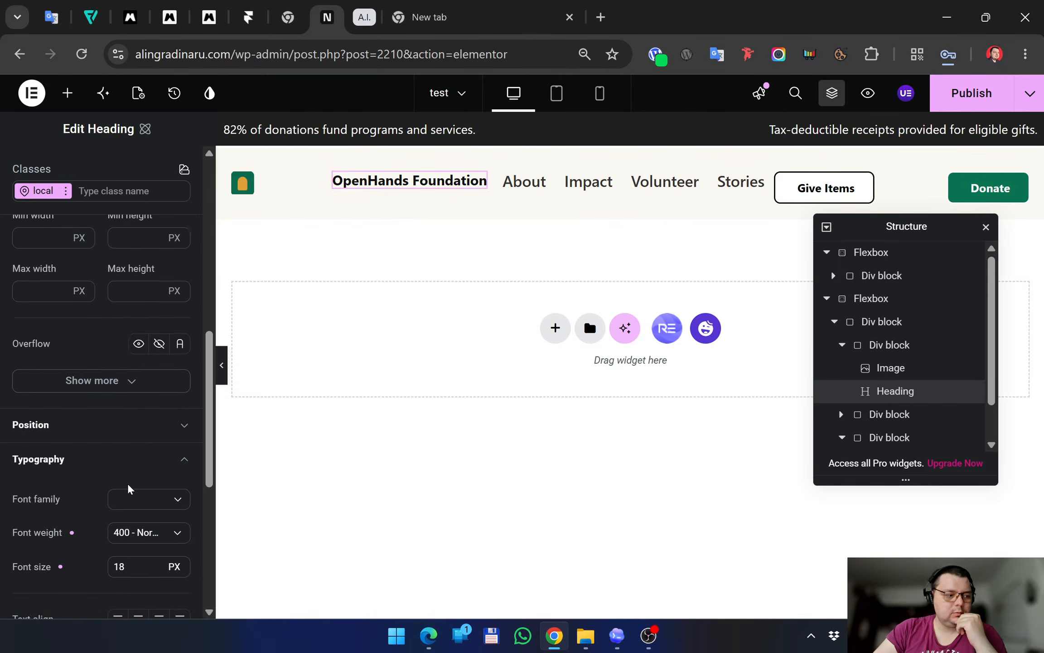
{"action": "scroll", "coordinate": [109, 476], "scroll_direction": "down", "scroll_amount": 8}
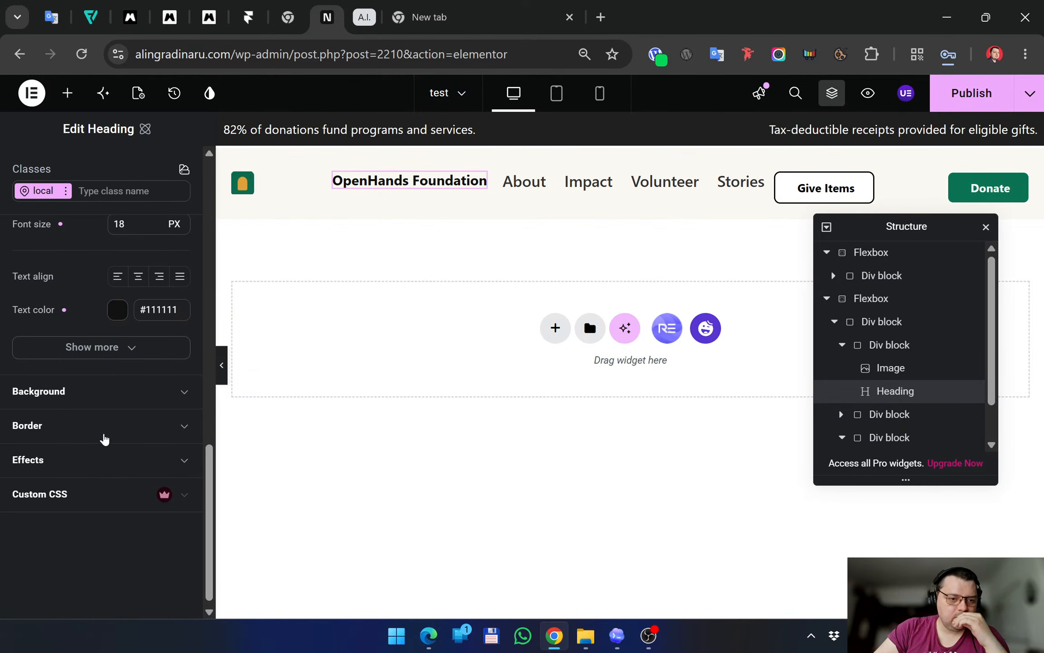
{"action": "scroll", "coordinate": [99, 443], "scroll_direction": "up", "scroll_amount": 8}
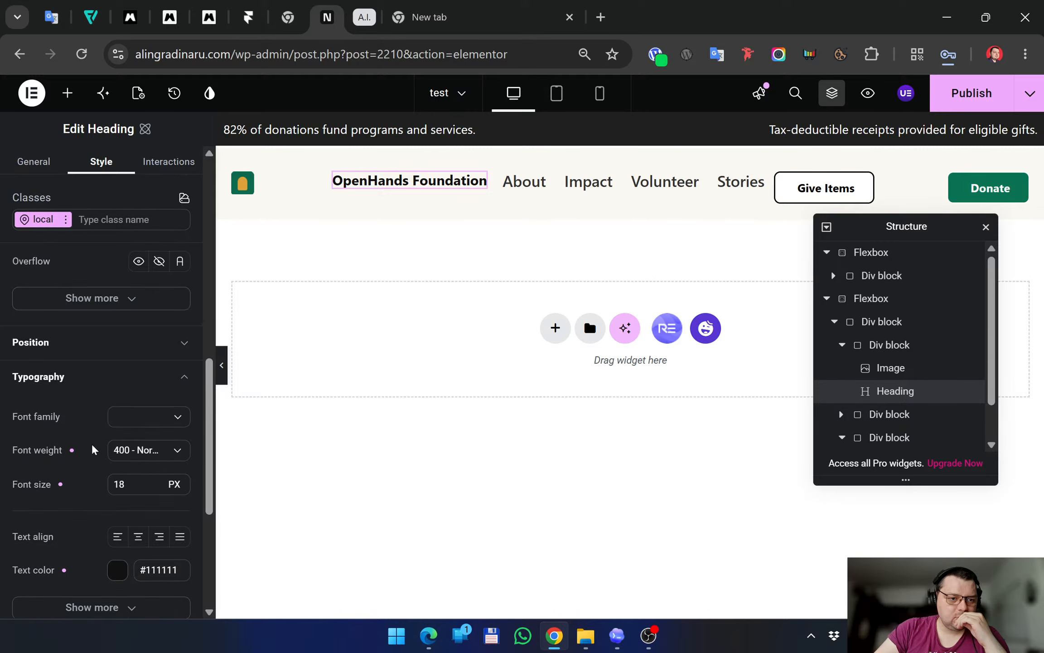
Set the OpenHands Foundation heading's display to Flex, its direction to row and its justify content to Start
{"action": "scroll", "coordinate": [92, 448], "scroll_direction": "up", "scroll_amount": 2}
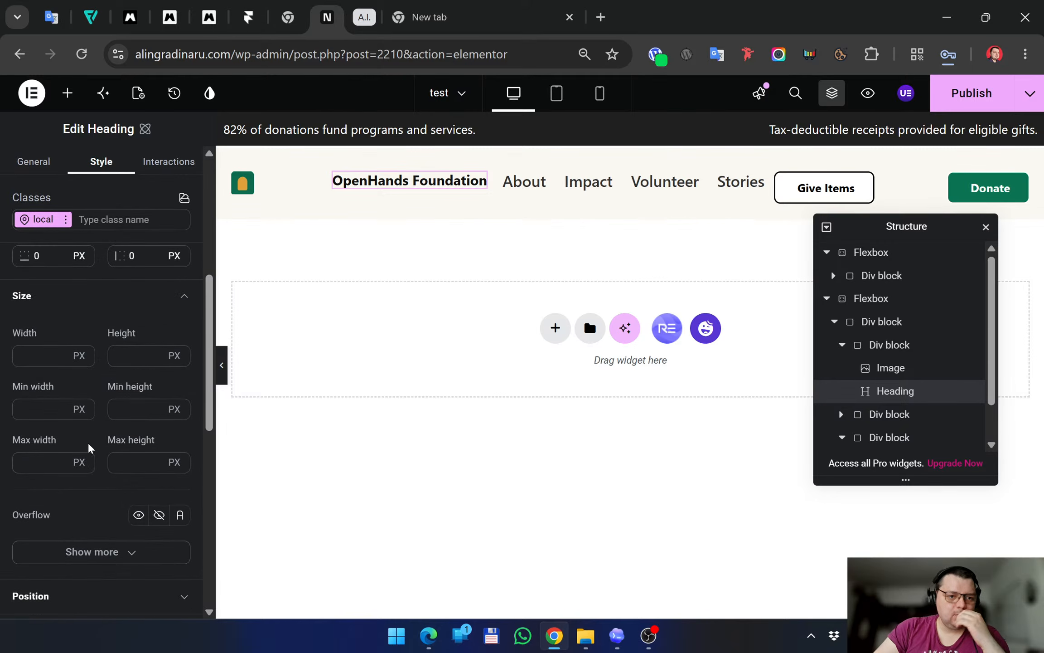
{"action": "scroll", "coordinate": [90, 438], "scroll_direction": "up", "scroll_amount": 5}
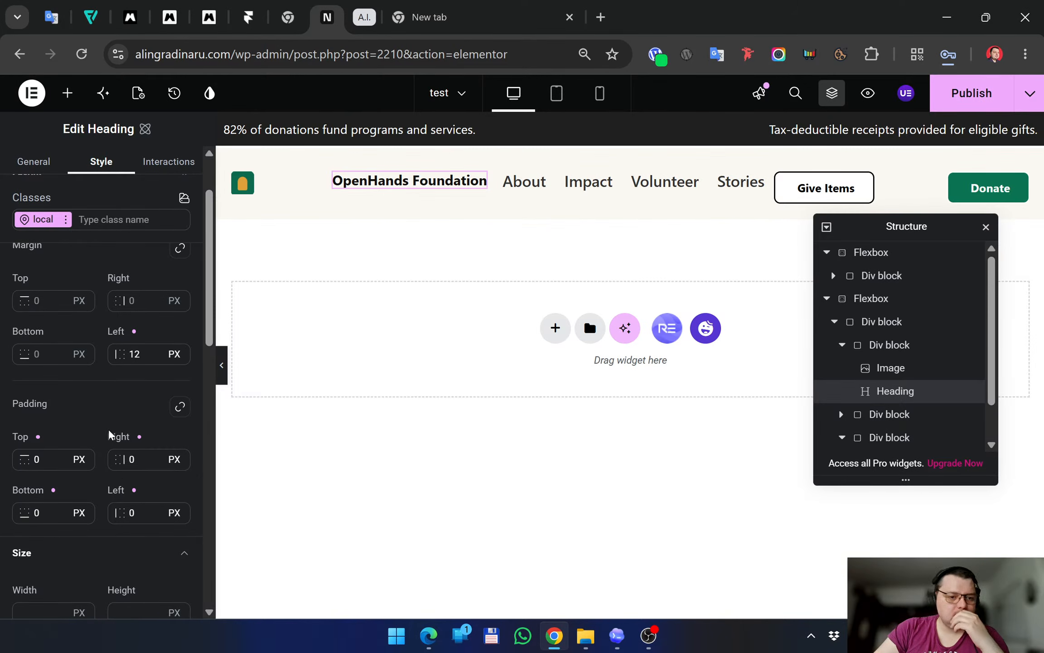
{"action": "scroll", "coordinate": [99, 324], "scroll_direction": "up", "scroll_amount": 2}
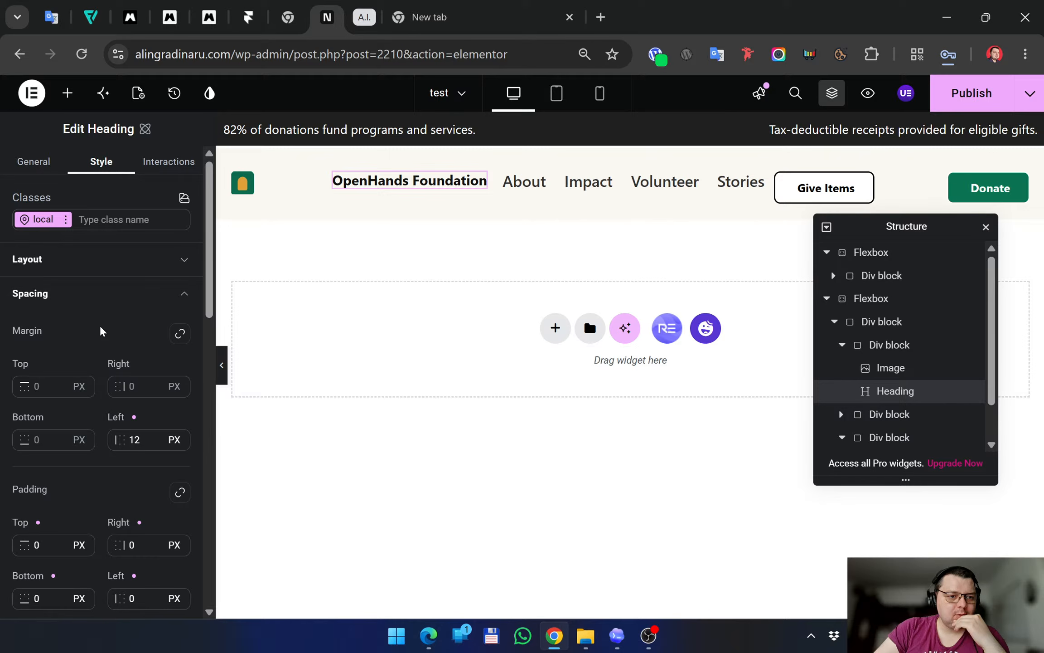
{"action": "left_click", "coordinate": [173, 276]}
{"action": "left_click", "coordinate": [68, 325]}
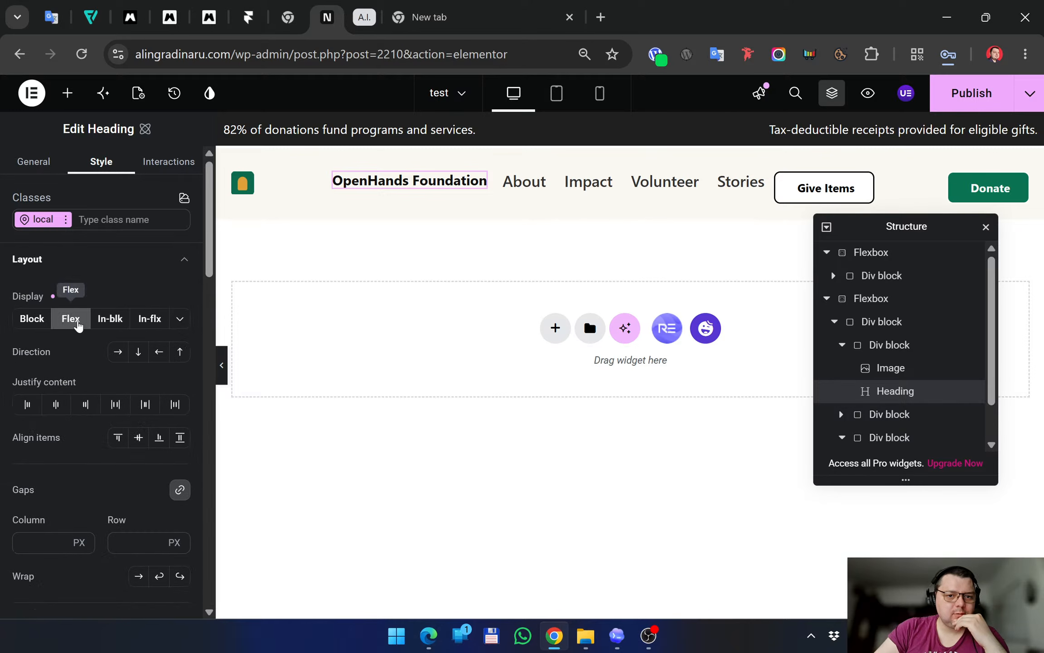
{"action": "left_click", "coordinate": [117, 354]}
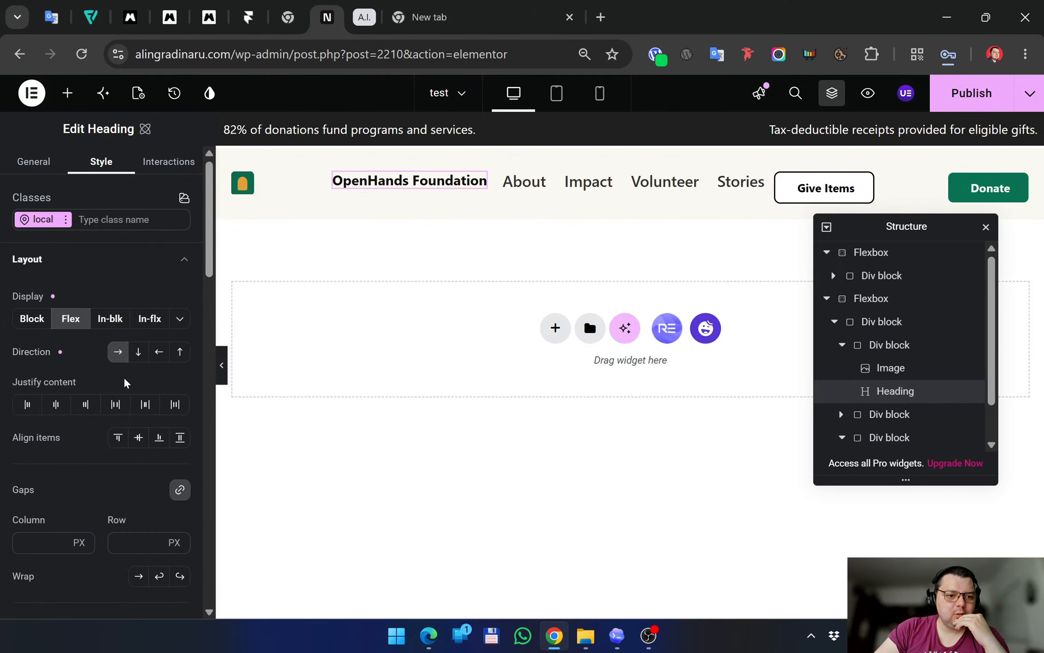
{"action": "left_click", "coordinate": [27, 404]}
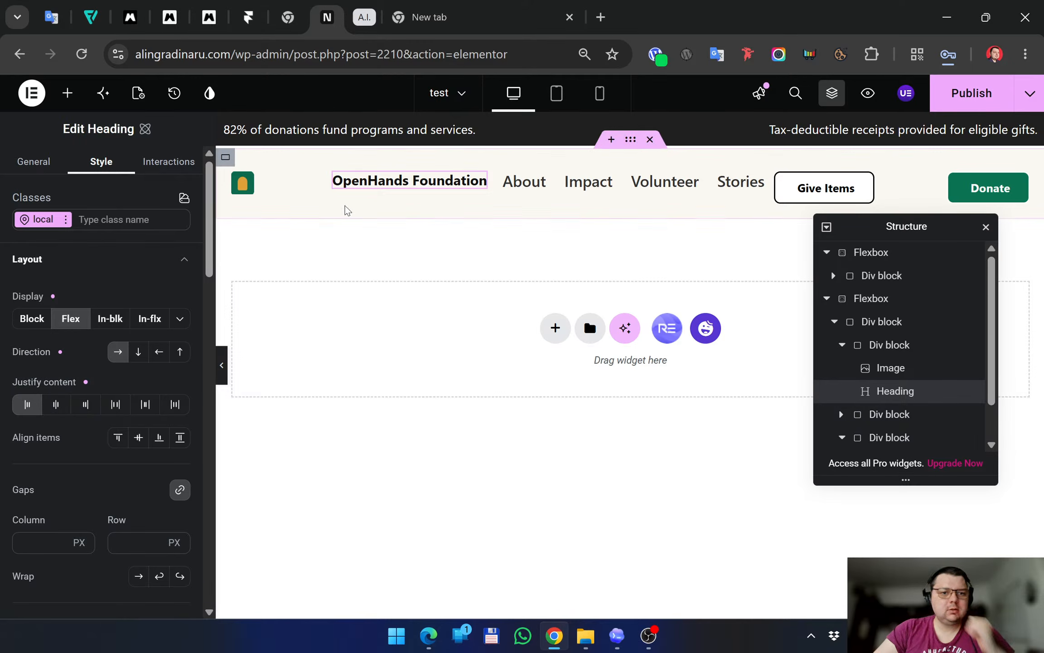
Clear the Min width value of the logo image in the header
{"action": "left_click", "coordinate": [245, 179]}
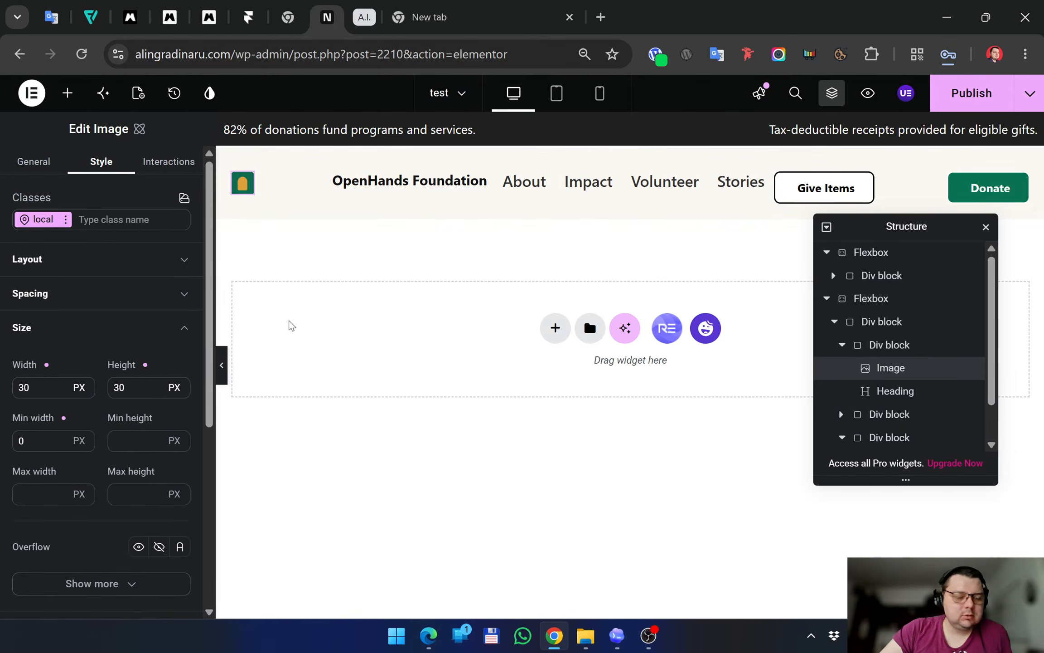
{"action": "left_click", "coordinate": [81, 445]}
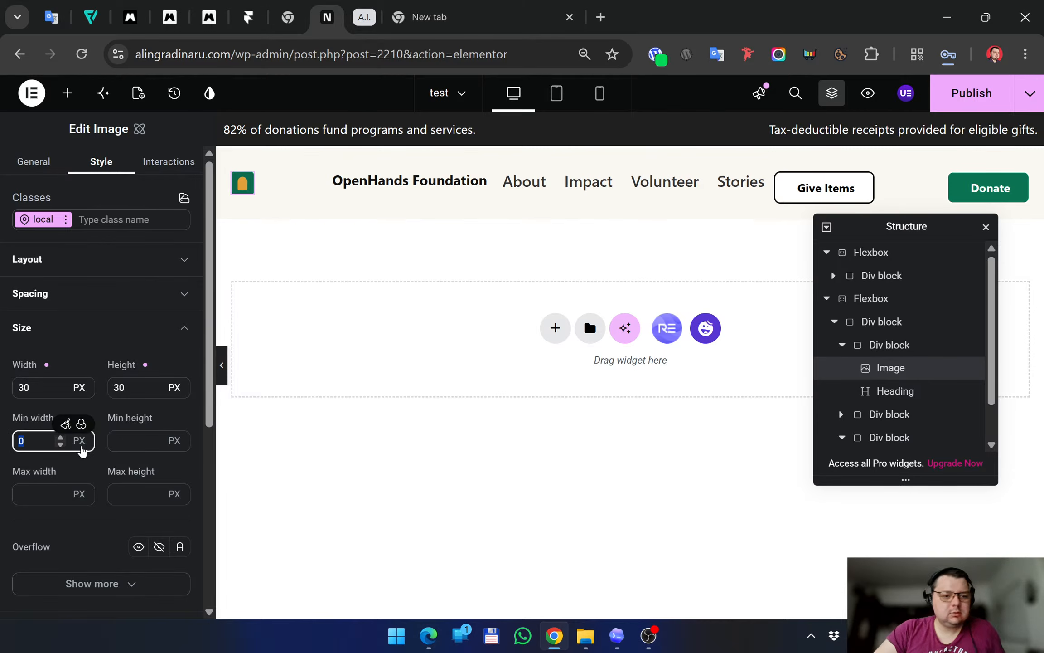
{"action": "key", "text": "BackSpace"}
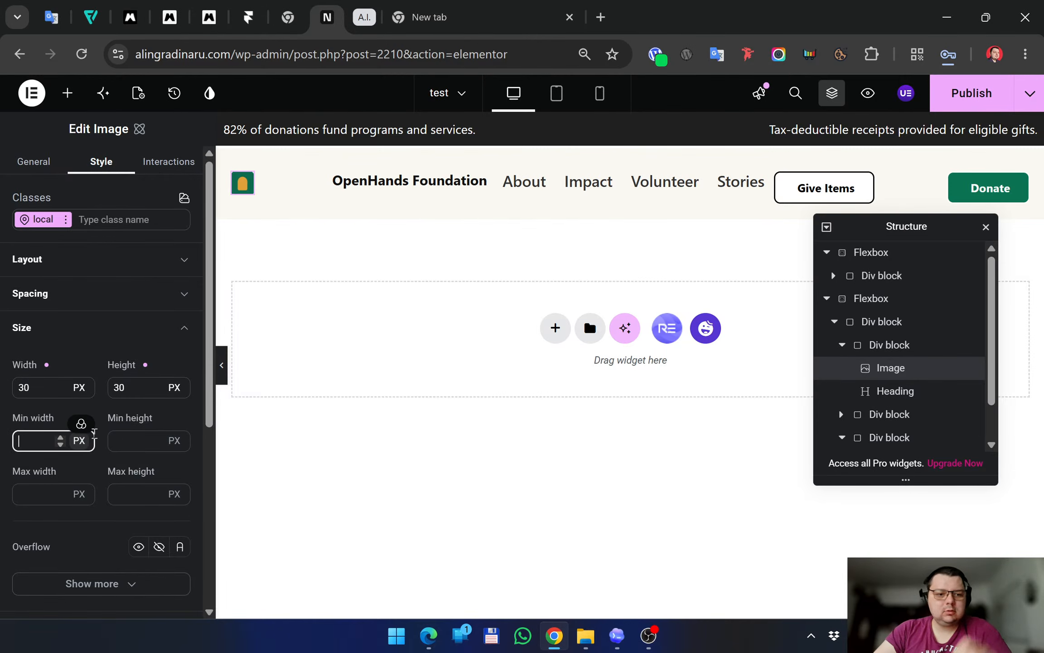
{"action": "left_click", "coordinate": [173, 415]}
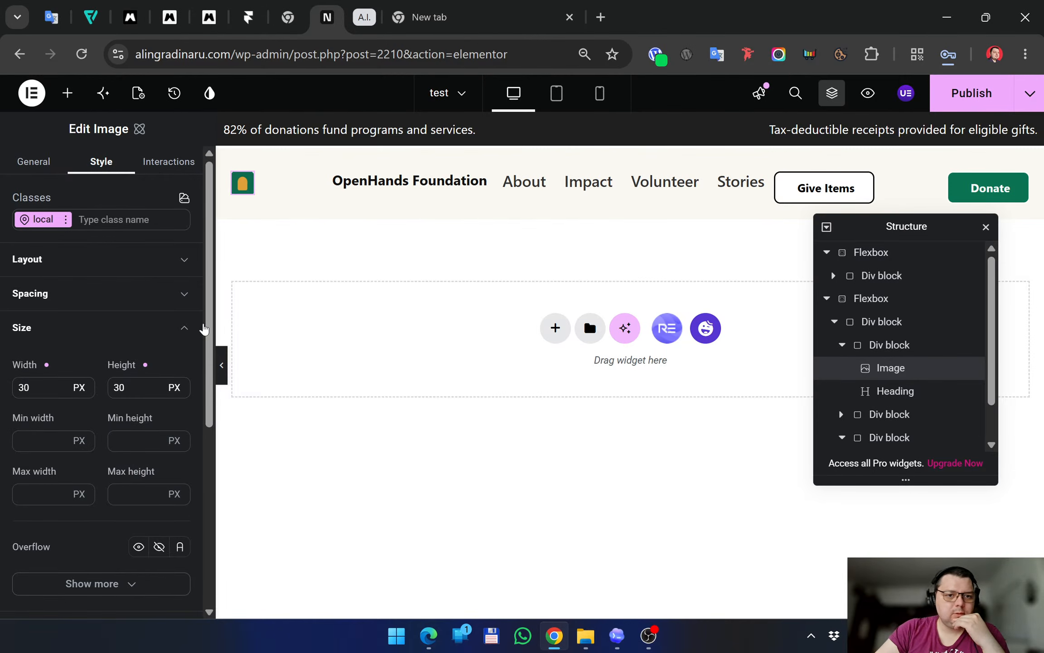
Check the wrapping and logo div blocks' layout settings and clear the OpenHands Foundation heading's Justify content setting
{"action": "left_click", "coordinate": [226, 158]}
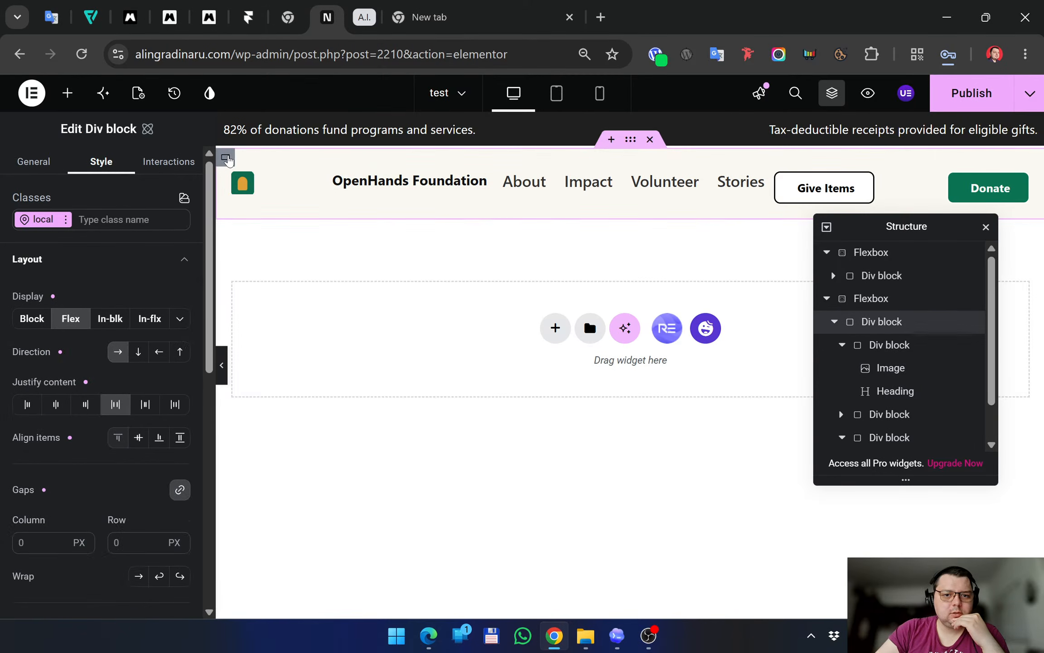
{"action": "left_click", "coordinate": [894, 348]}
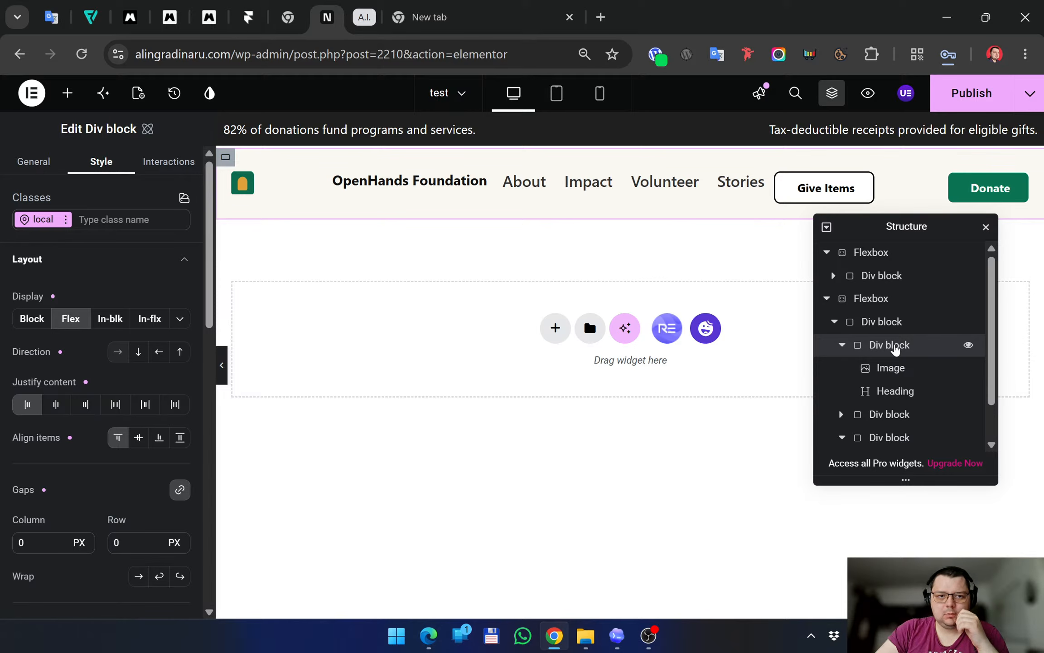
{"action": "left_click", "coordinate": [362, 182]}
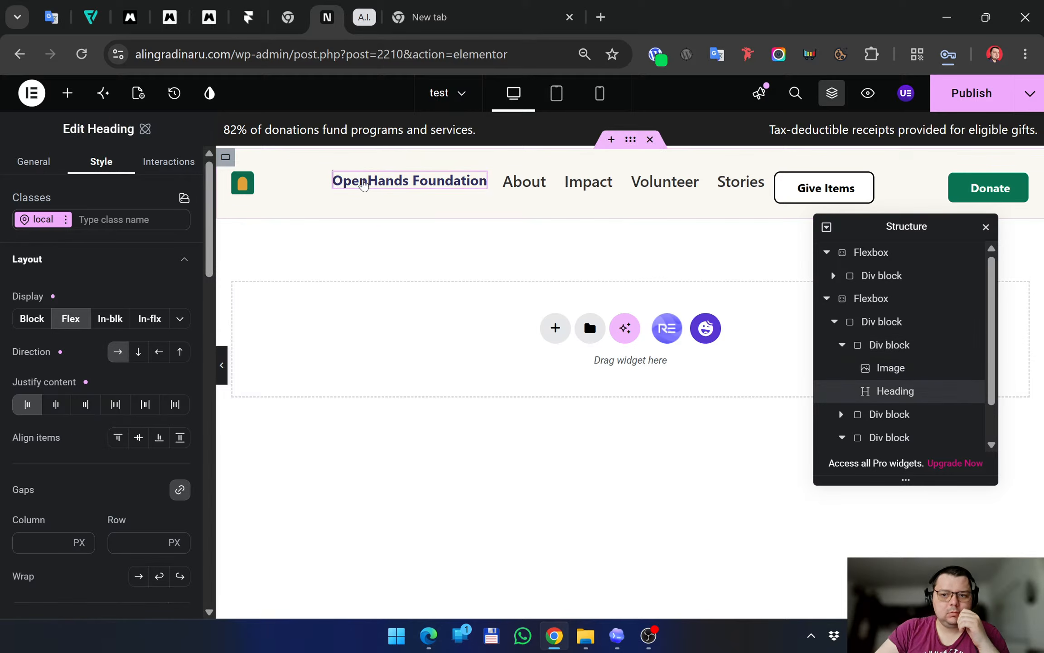
{"action": "left_click", "coordinate": [900, 371]}
{"action": "left_click", "coordinate": [903, 391]}
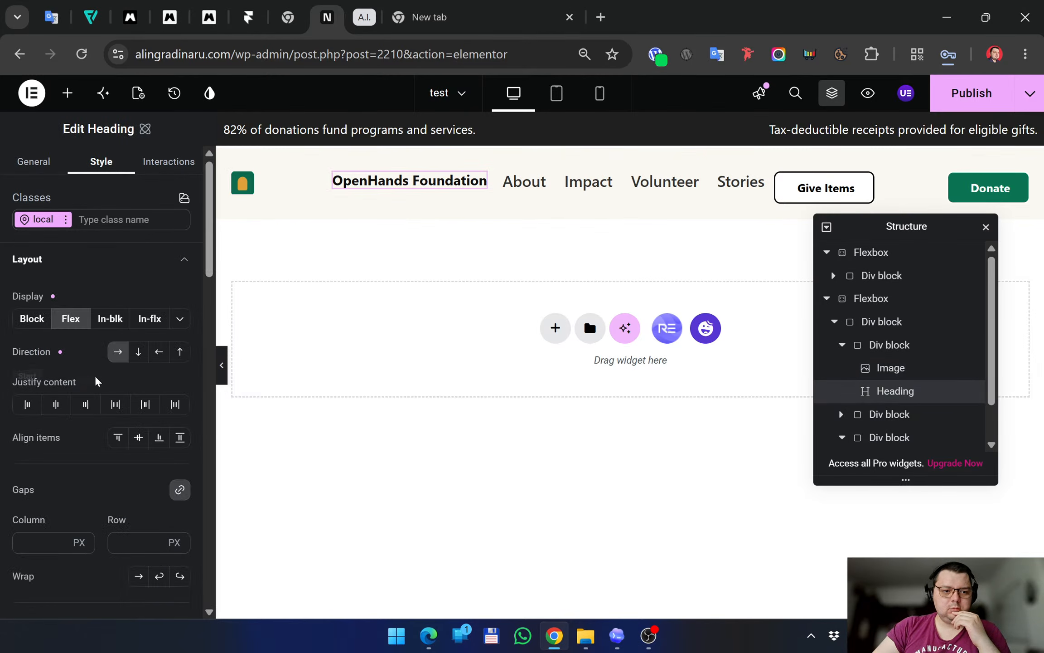
Examine the logo image's size settings and the top bar and logo div blocks' layout, previewing the header at full width
{"action": "left_click", "coordinate": [913, 371]}
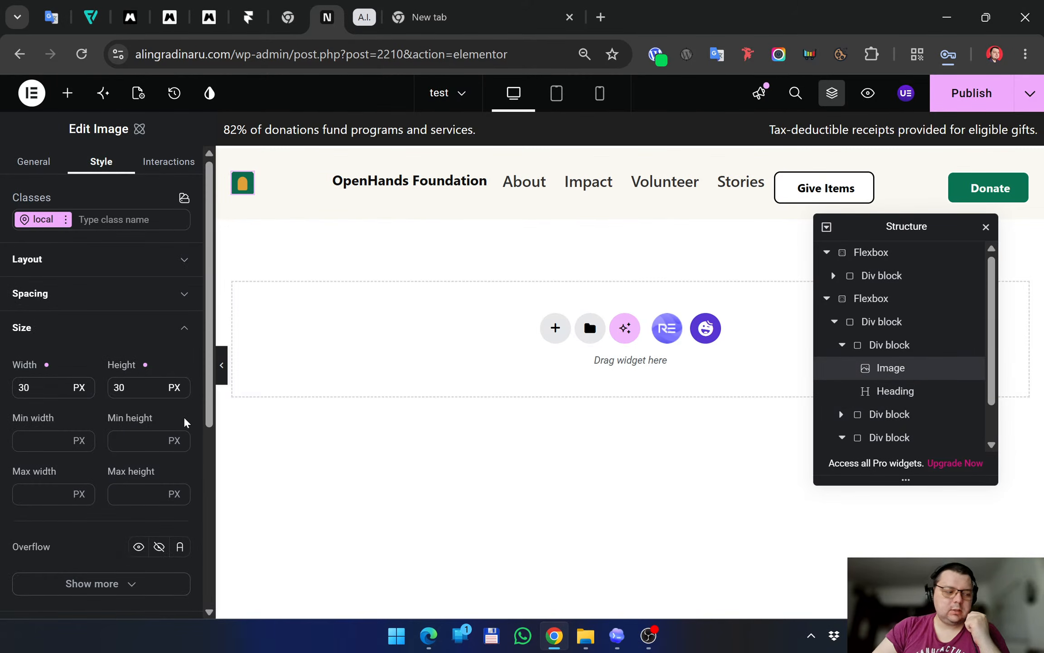
{"action": "scroll", "coordinate": [184, 421], "scroll_direction": "down", "scroll_amount": 3}
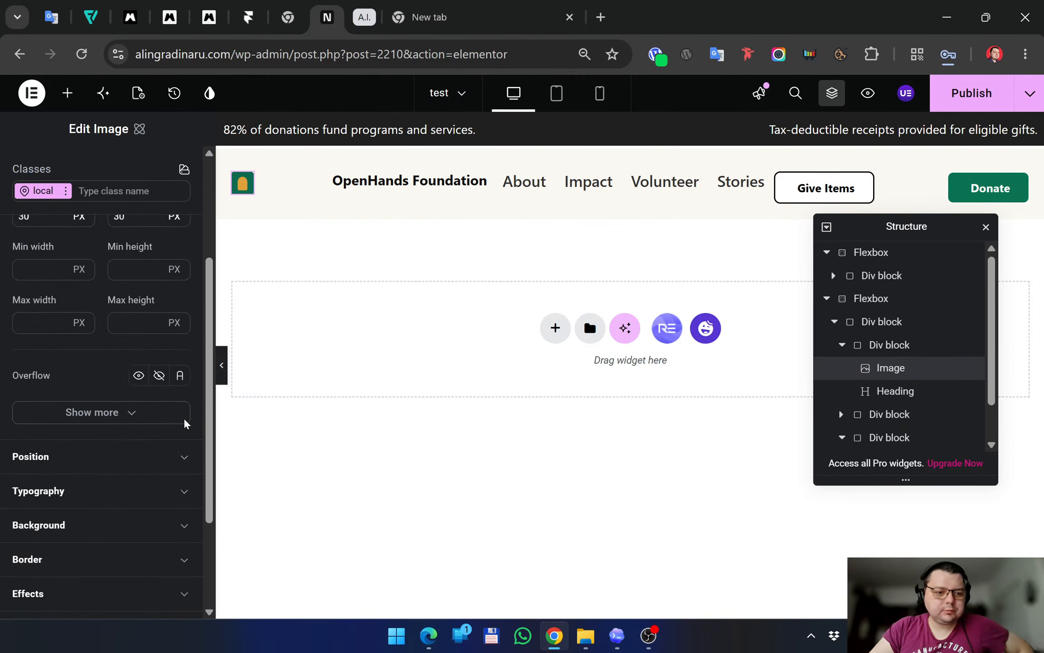
{"action": "scroll", "coordinate": [184, 419], "scroll_direction": "down", "scroll_amount": 3}
{"action": "scroll", "coordinate": [184, 422], "scroll_direction": "up", "scroll_amount": 3}
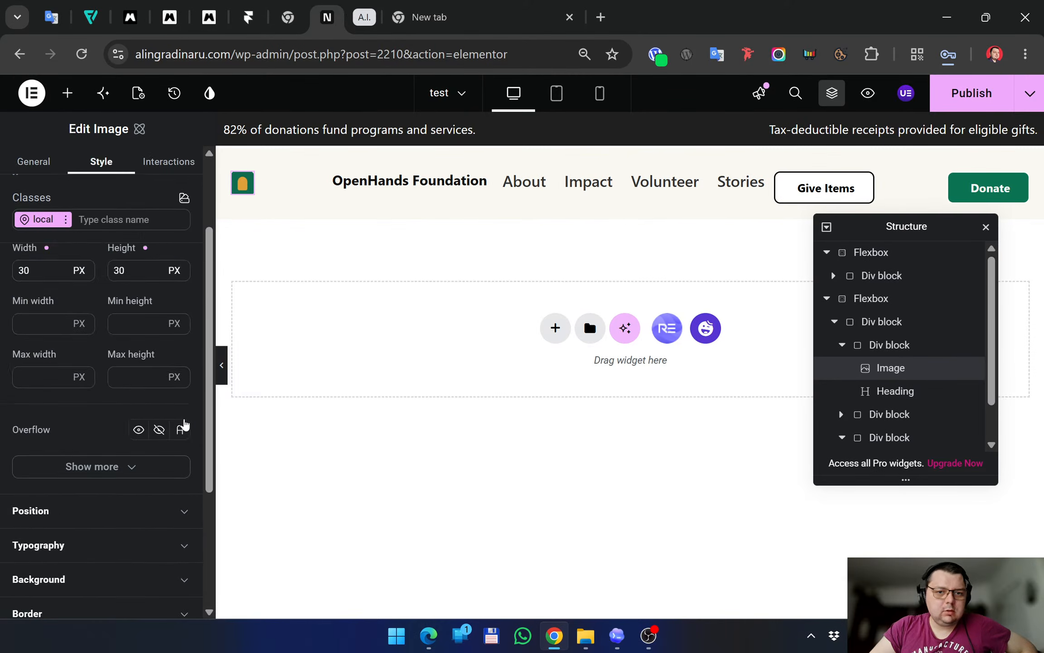
{"action": "left_click", "coordinate": [222, 365]}
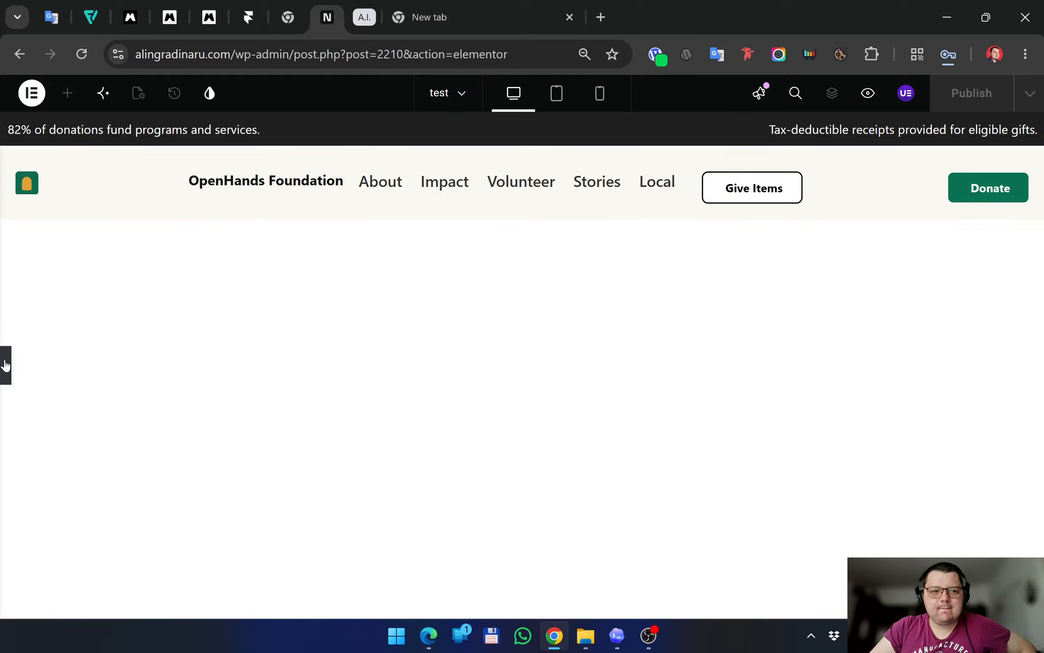
{"action": "left_click", "coordinate": [5, 365]}
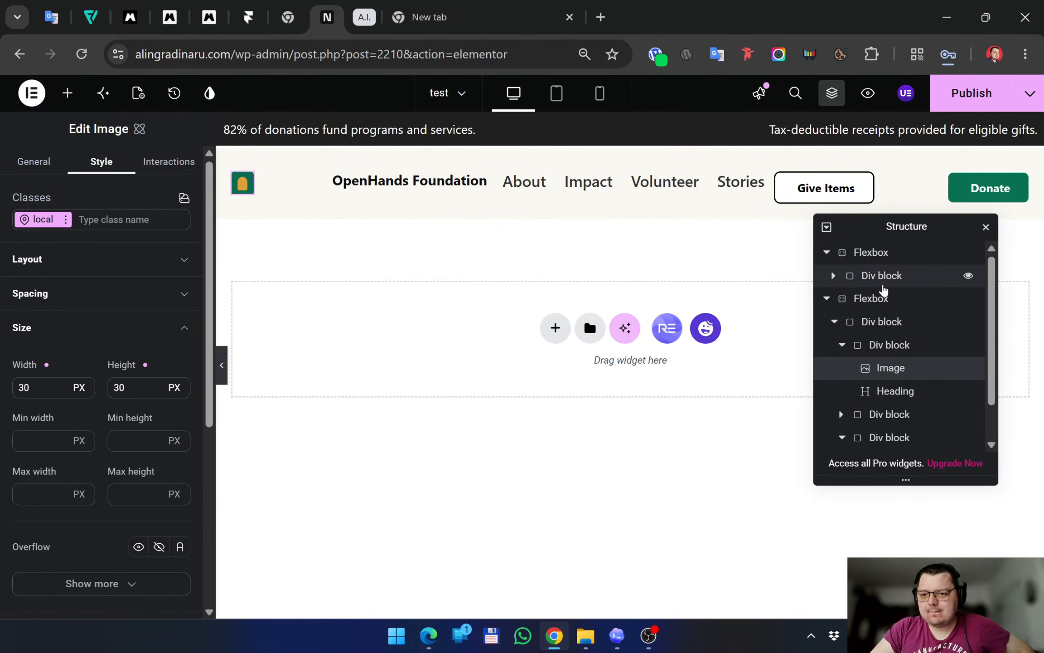
{"action": "left_click", "coordinate": [833, 276]}
{"action": "left_click", "coordinate": [833, 276]}
{"action": "left_click", "coordinate": [833, 277]}
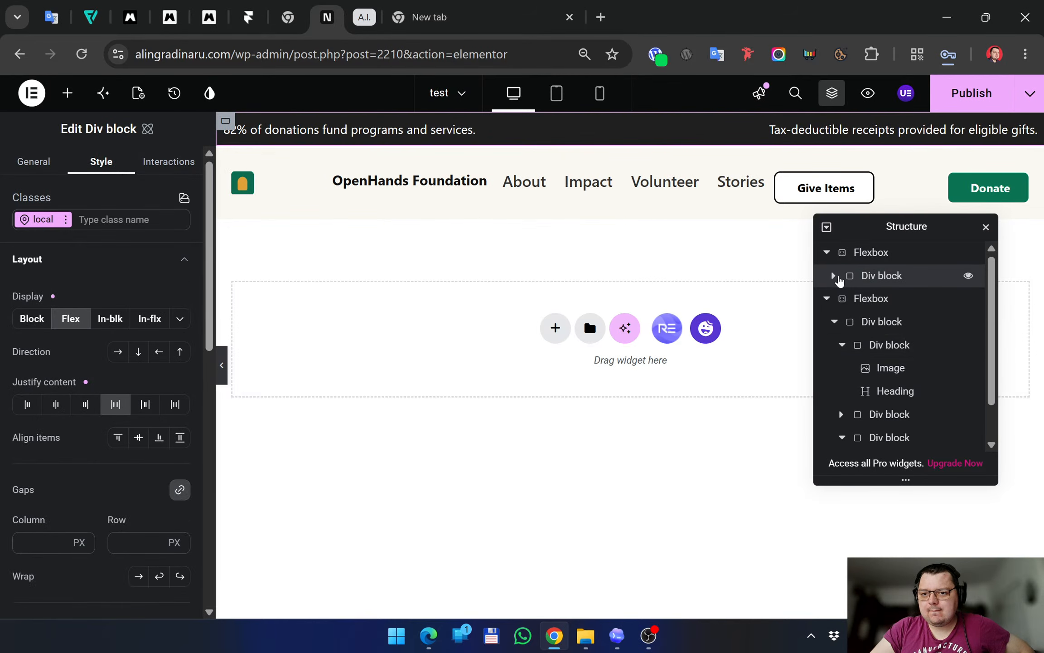
{"action": "left_click", "coordinate": [893, 345]}
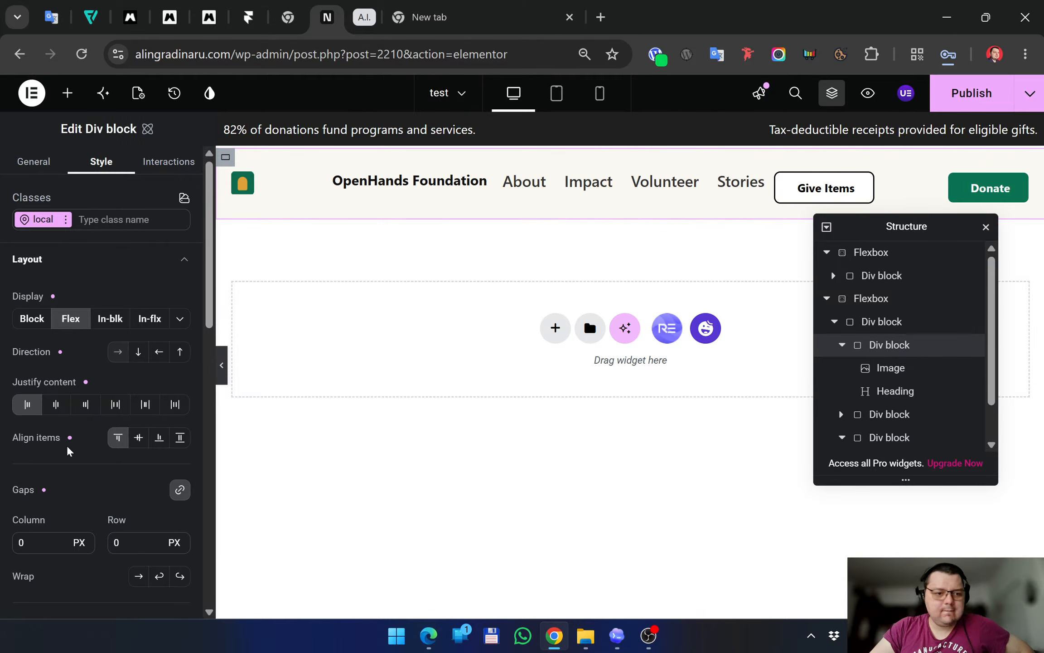
{"action": "scroll", "coordinate": [75, 452], "scroll_direction": "down", "scroll_amount": 2}
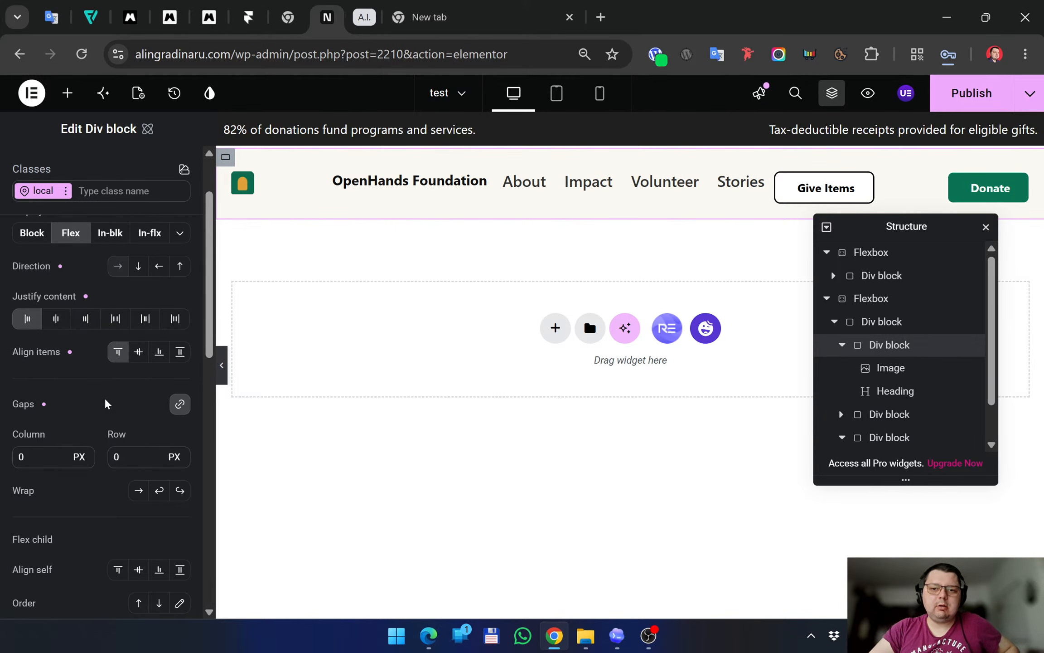
Switch to the reference charity template in Edge to examine its header and hero section, and return to the Elementor editor
{"action": "left_click", "coordinate": [429, 635]}
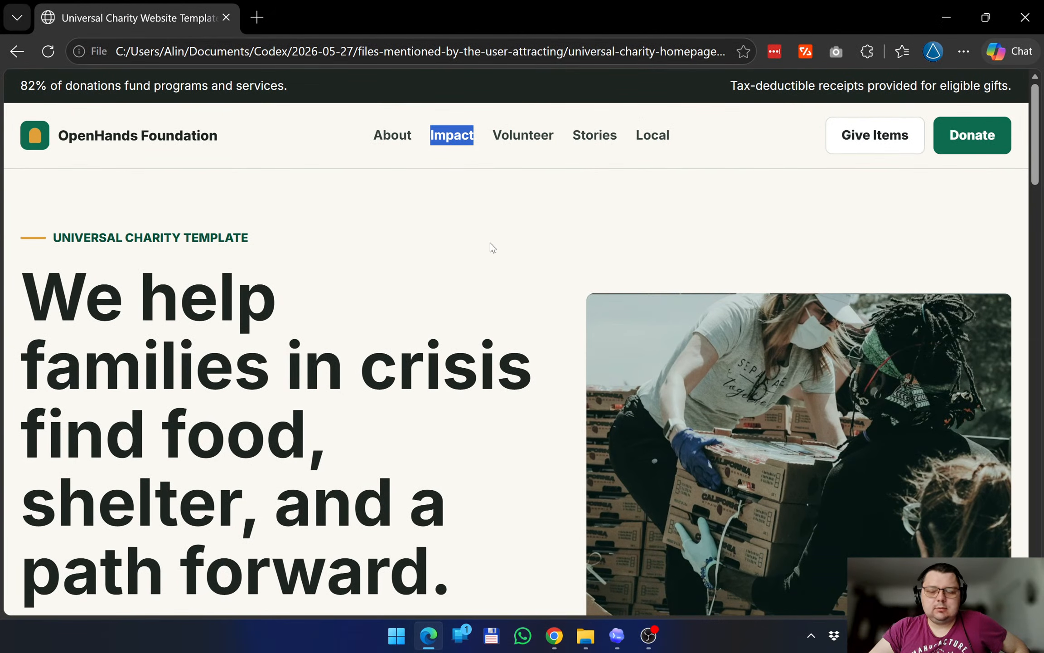
{"action": "left_click", "coordinate": [470, 214]}
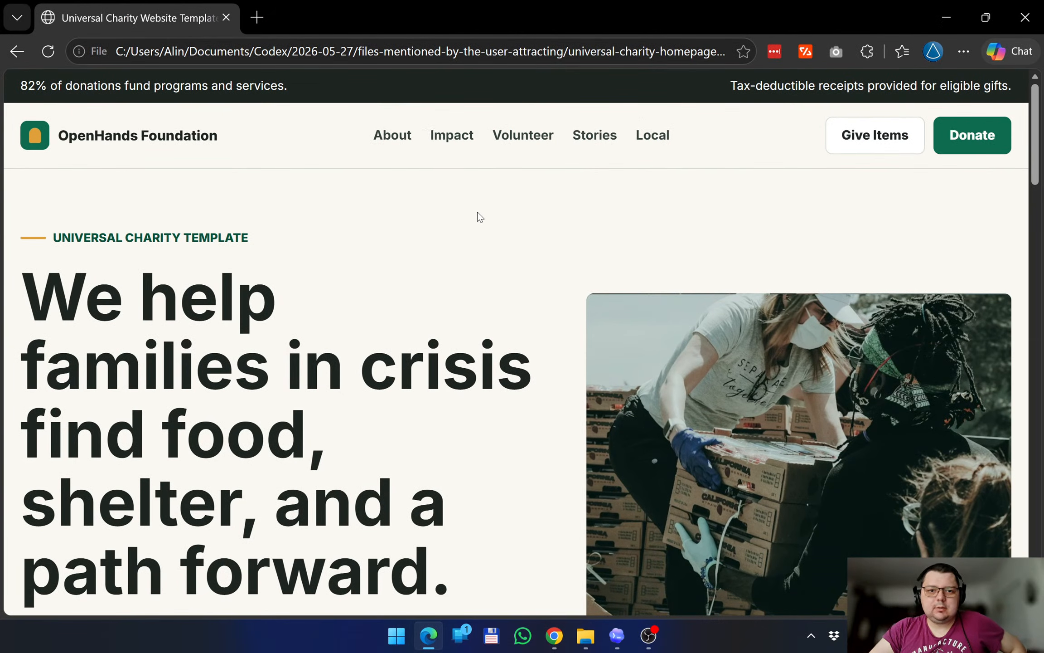
{"action": "scroll", "coordinate": [482, 227], "scroll_direction": "down", "scroll_amount": 2}
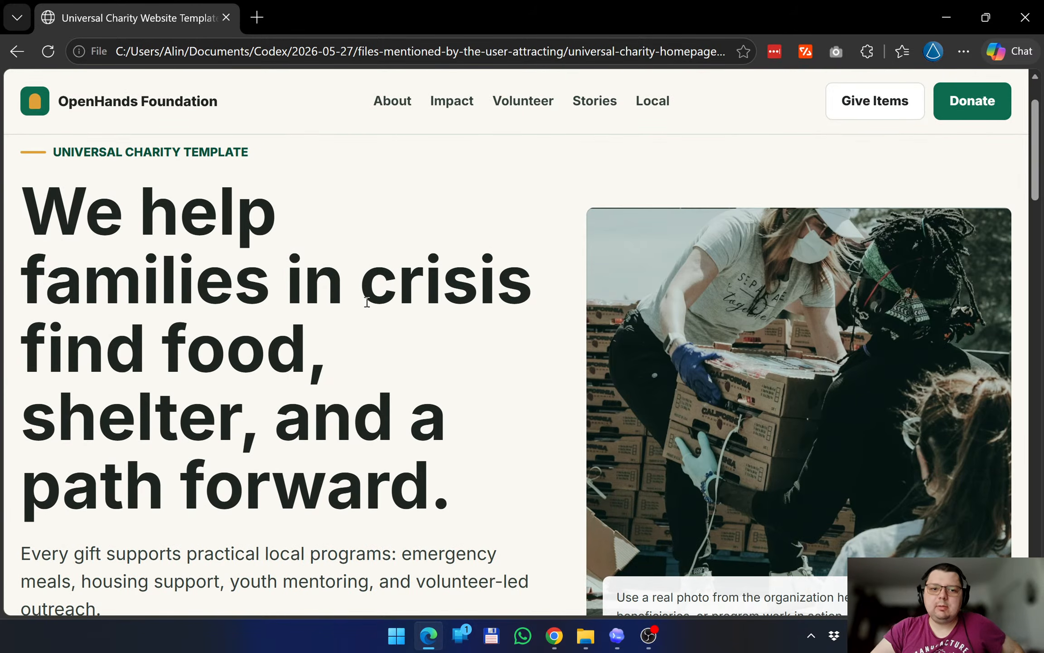
{"action": "scroll", "coordinate": [430, 302], "scroll_direction": "up", "scroll_amount": 2}
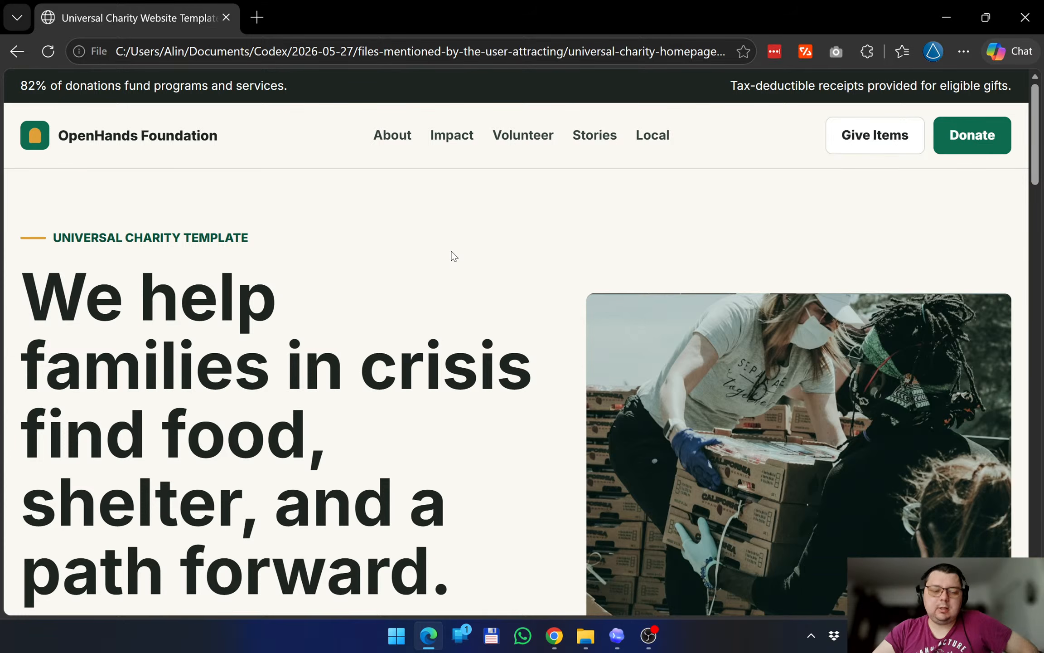
{"action": "scroll", "coordinate": [430, 234], "scroll_direction": "down", "scroll_amount": 6}
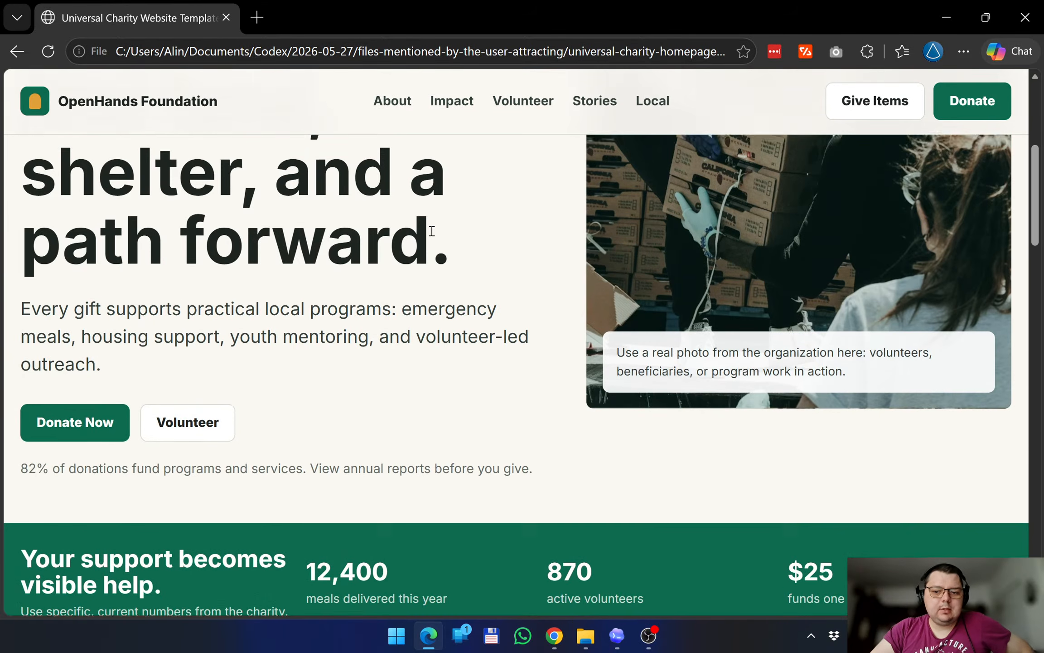
{"action": "scroll", "coordinate": [443, 233], "scroll_direction": "down", "scroll_amount": 5}
{"action": "scroll", "coordinate": [447, 238], "scroll_direction": "up", "scroll_amount": 11}
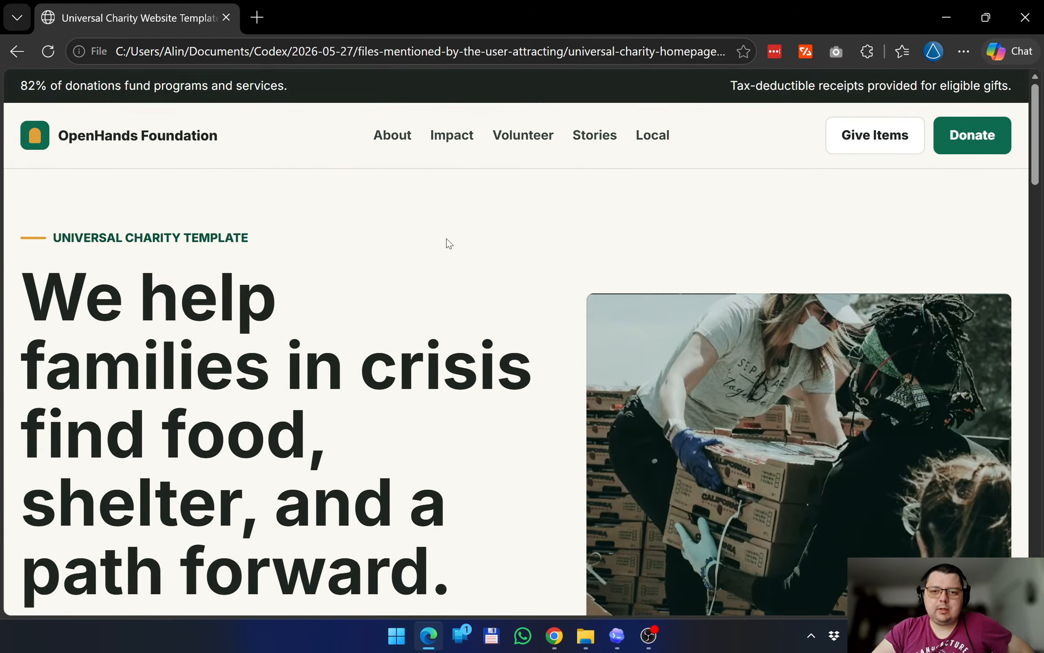
{"action": "left_click", "coordinate": [947, 18]}
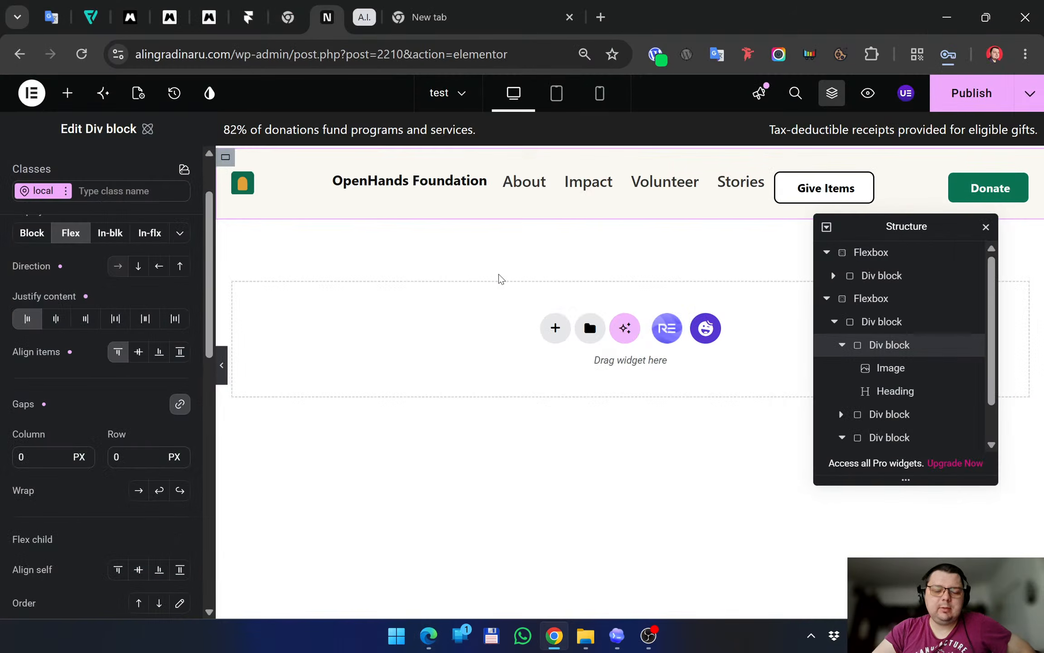